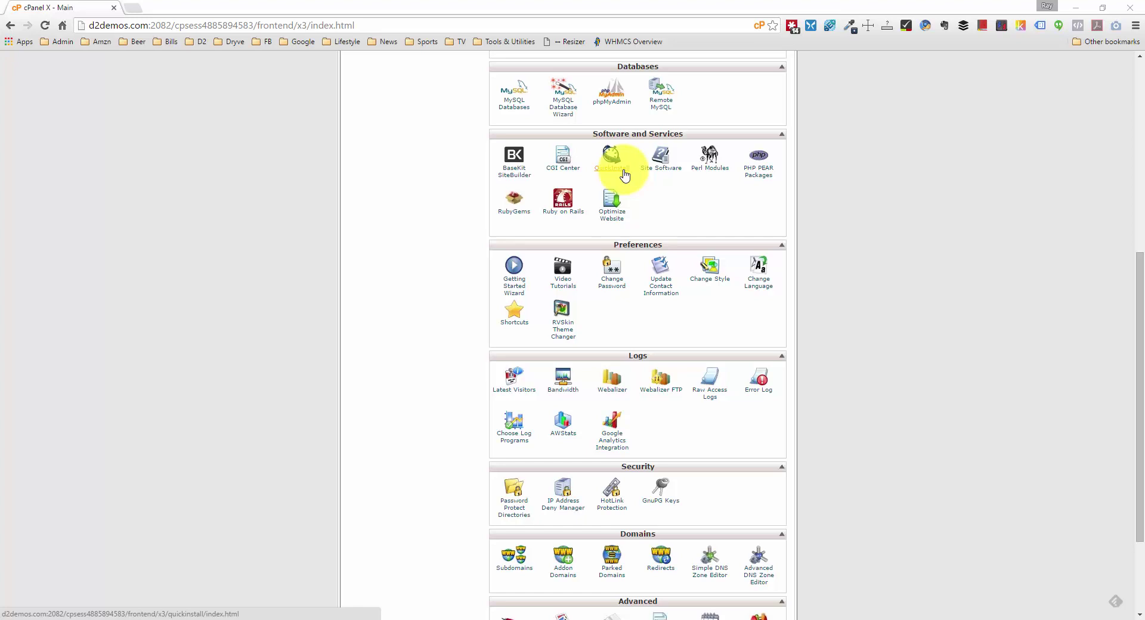
# Step: Open QuickInstall's WordPress installer and bring up the Free Option Install WordPress form
pyautogui.click(608, 169)
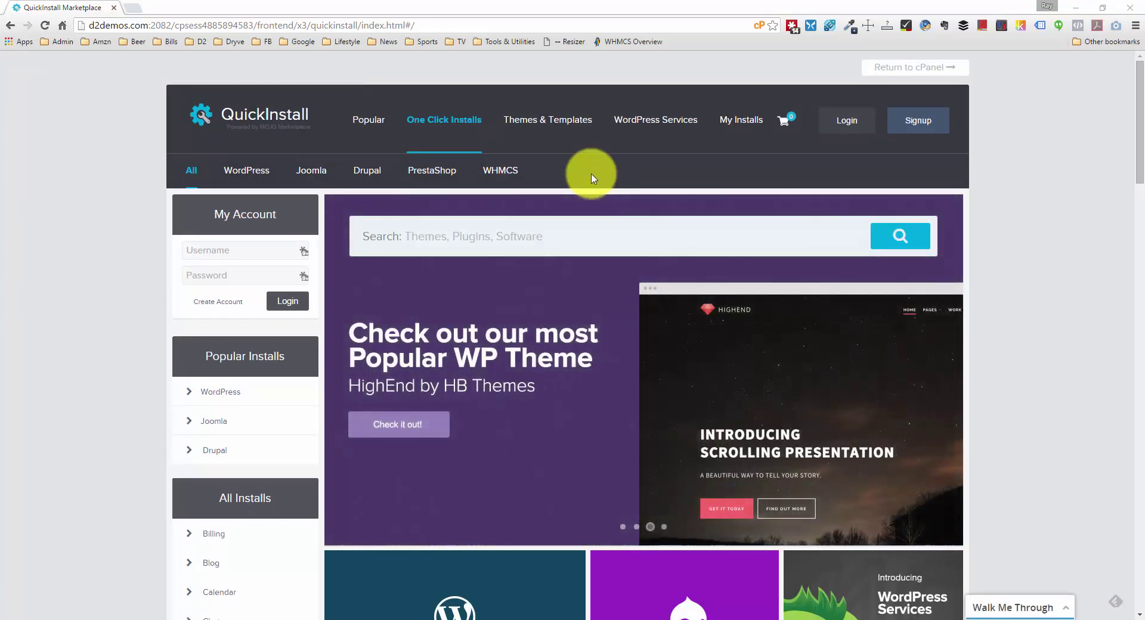
pyautogui.click(241, 174)
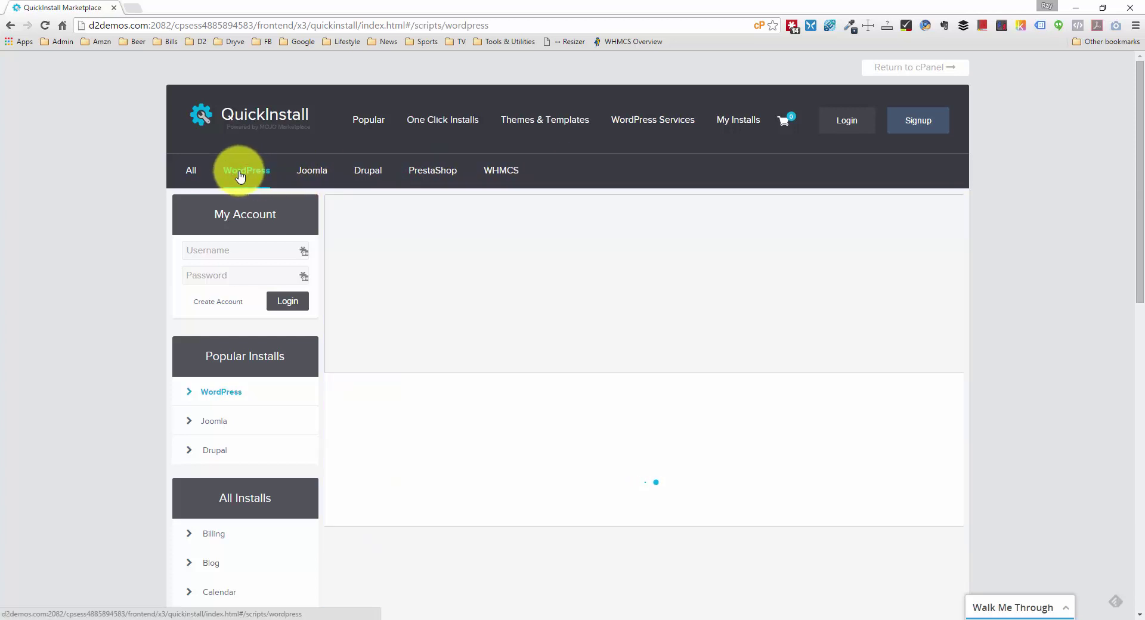
pyautogui.scroll(-5, 428, 230)
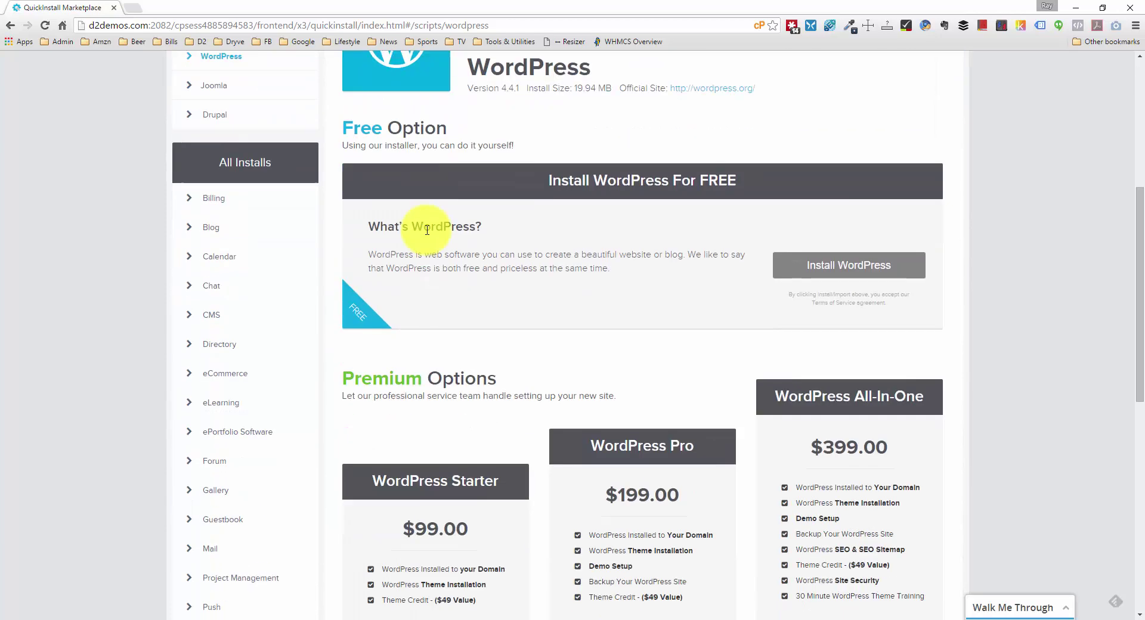
pyautogui.scroll(-1, 427, 229)
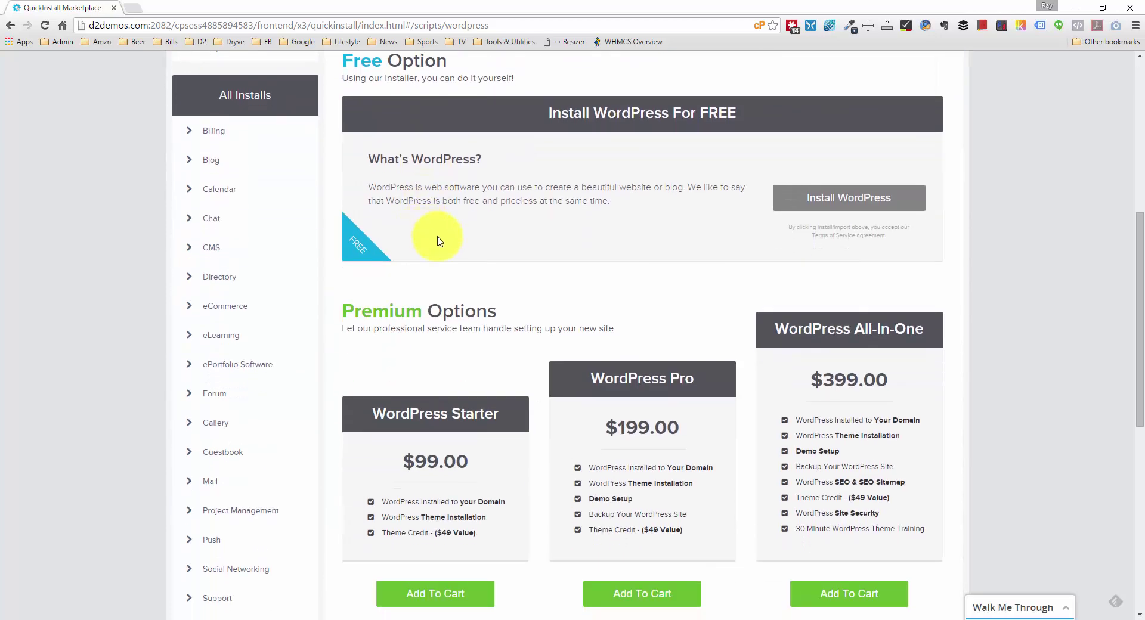
pyautogui.scroll(6, 427, 230)
pyautogui.scroll(-3, 435, 240)
pyautogui.scroll(-1, 438, 242)
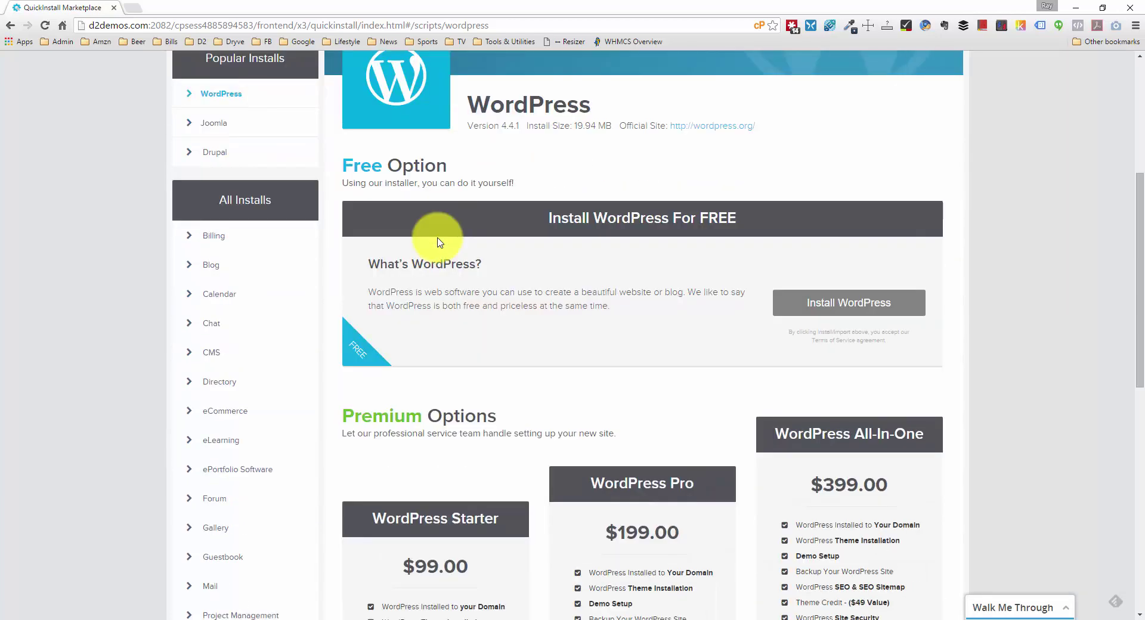
pyautogui.scroll(-2, 602, 369)
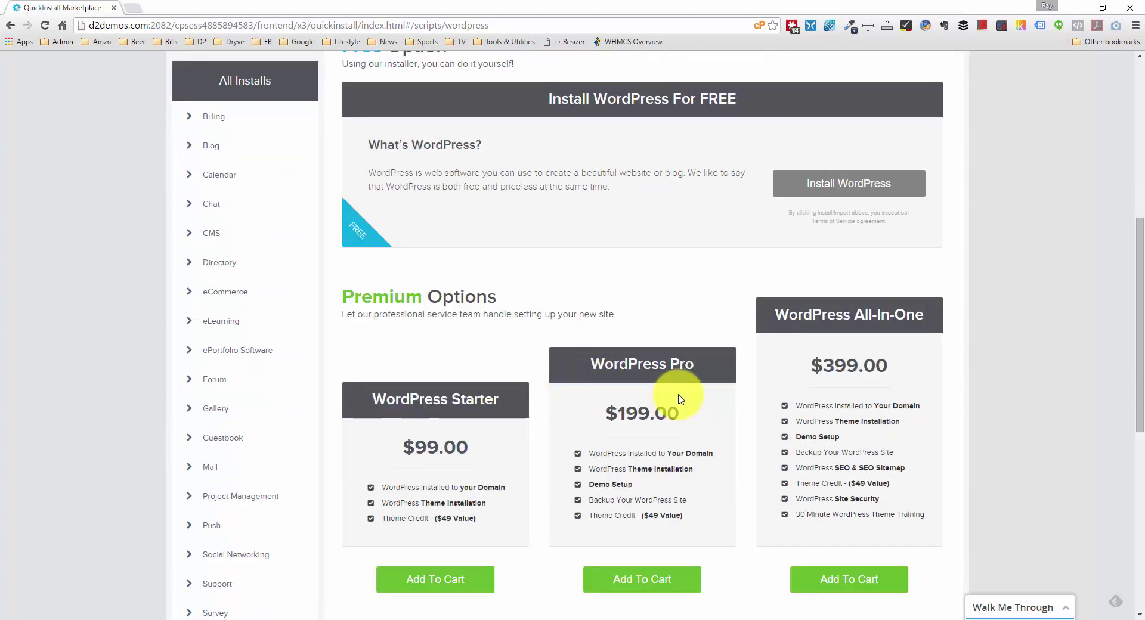
pyautogui.scroll(1, 680, 399)
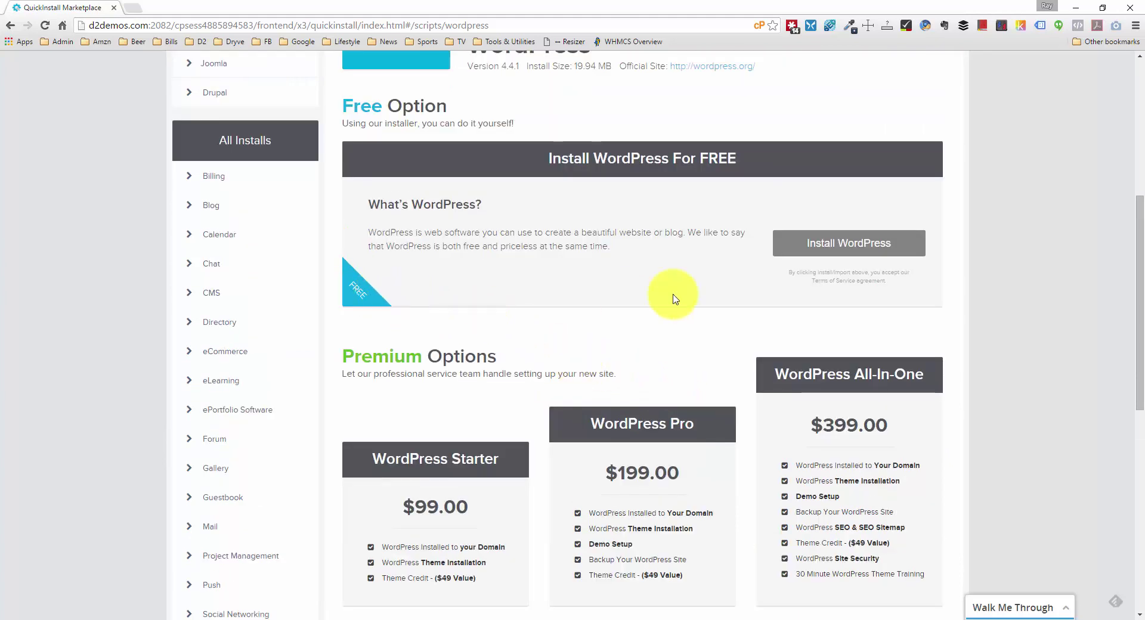
pyautogui.click(820, 244)
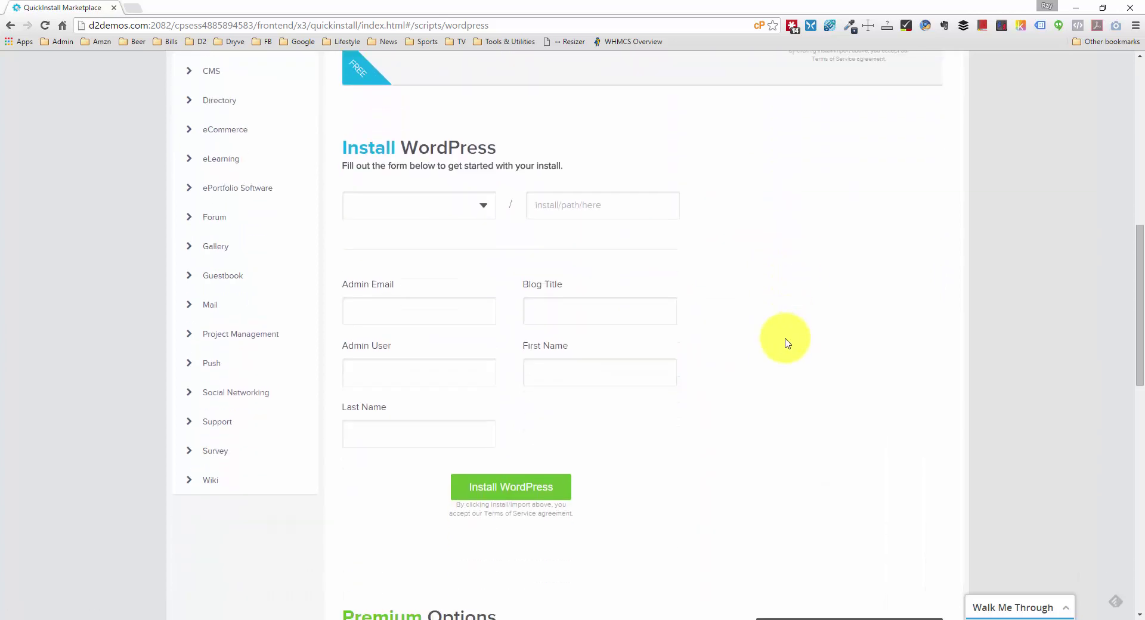
# Step: Choose d2demos.com as the install domain with the path 'coffee'
pyautogui.click(480, 204)
pyautogui.click(443, 231)
pyautogui.click(594, 207)
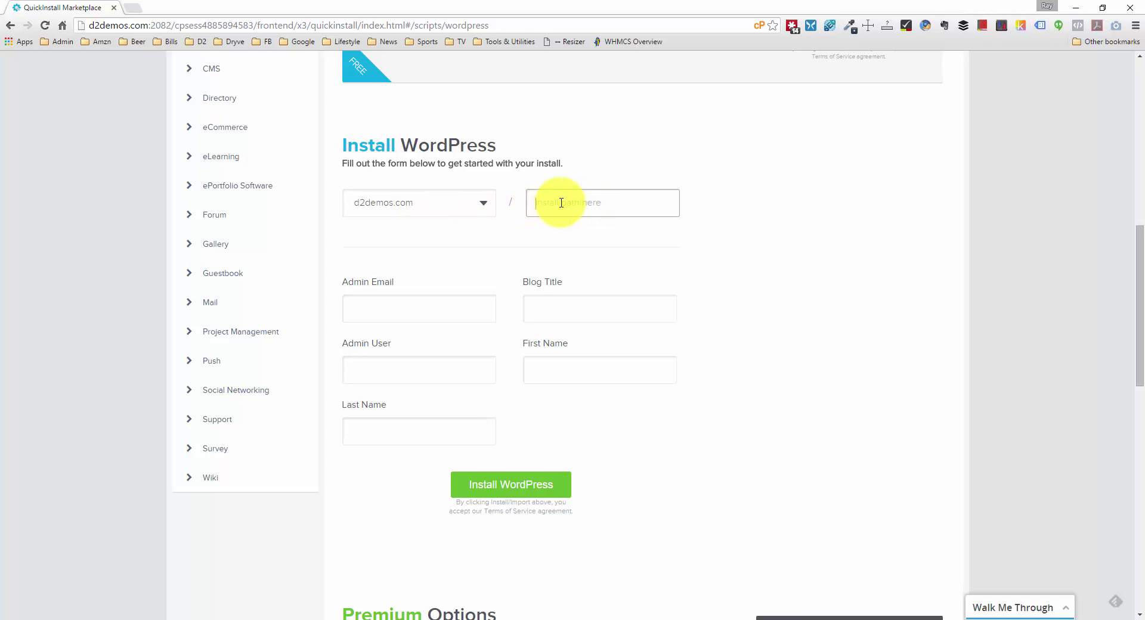
pyautogui.write('coffee')
# Step: Enter the admin e-mail and username, and the blog title 'Earth Grounds Coffee'
pyautogui.click(404, 312)
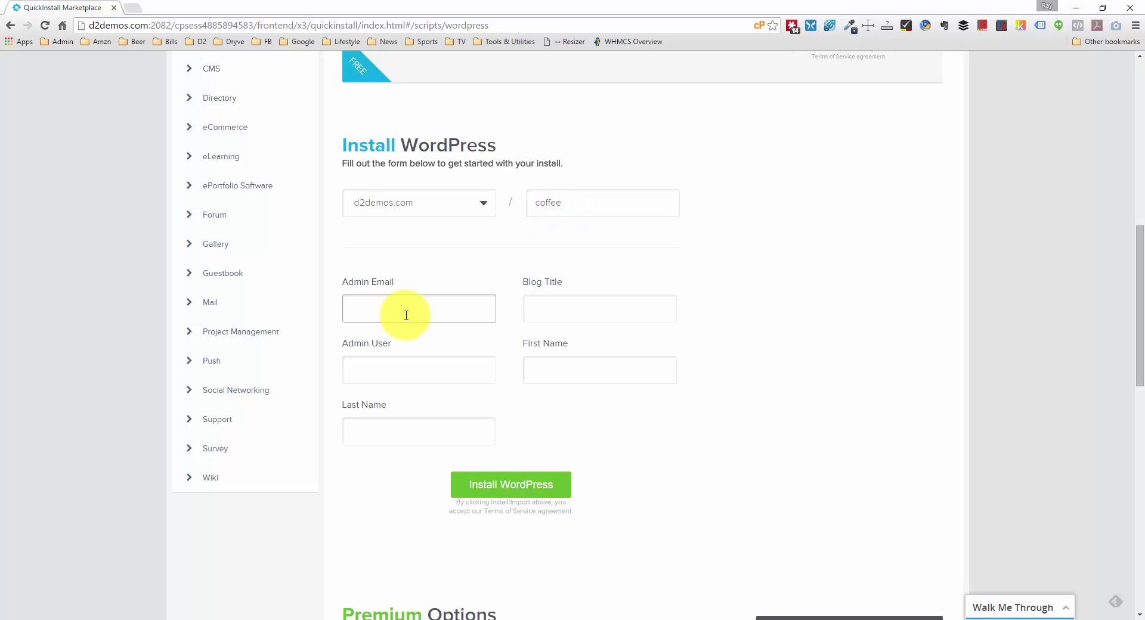
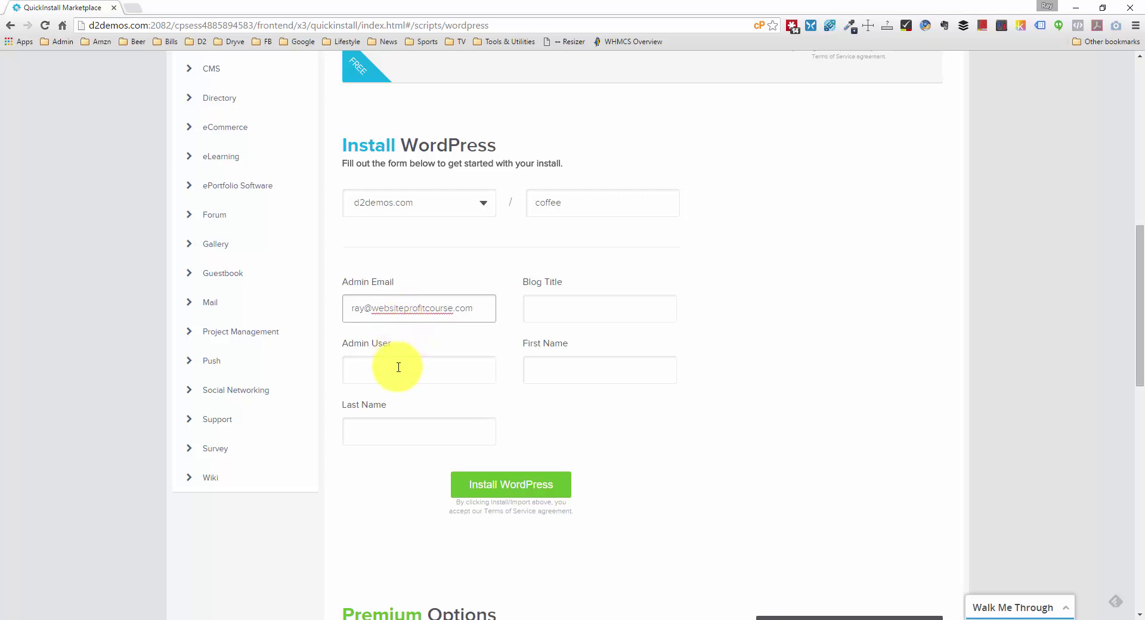
pyautogui.click(411, 367)
pyautogui.write('raymond')
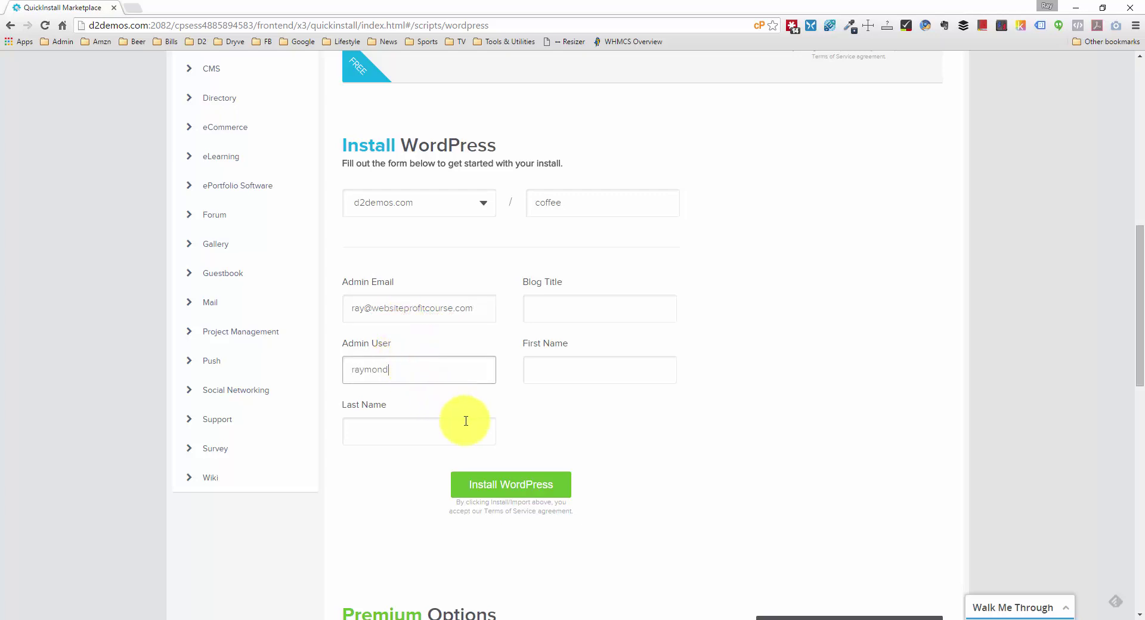
pyautogui.click(564, 309)
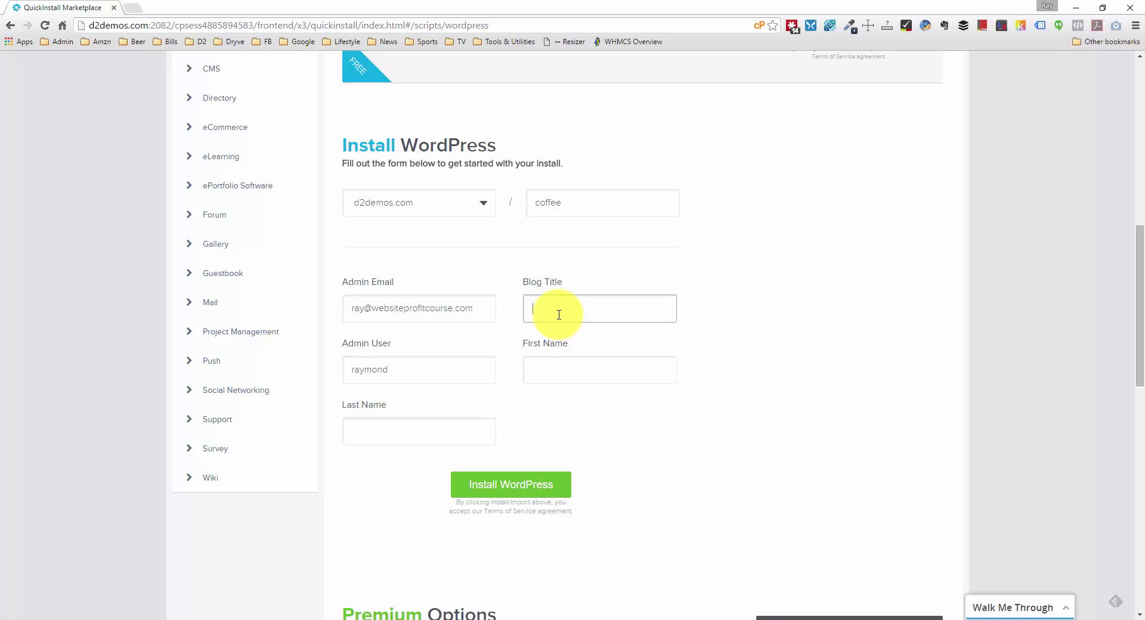
pyautogui.write('Earth Grounds Coffee')
# Step: Fill in the administrator's first name and start the installation
pyautogui.click(554, 369)
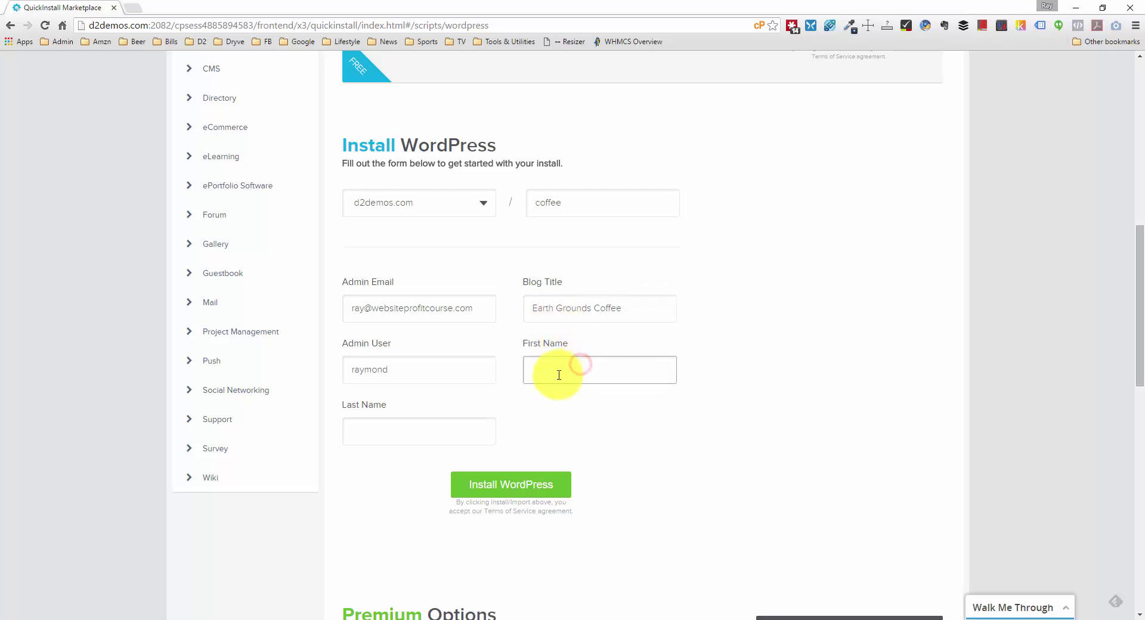
pyautogui.click(389, 425)
pyautogui.click(572, 375)
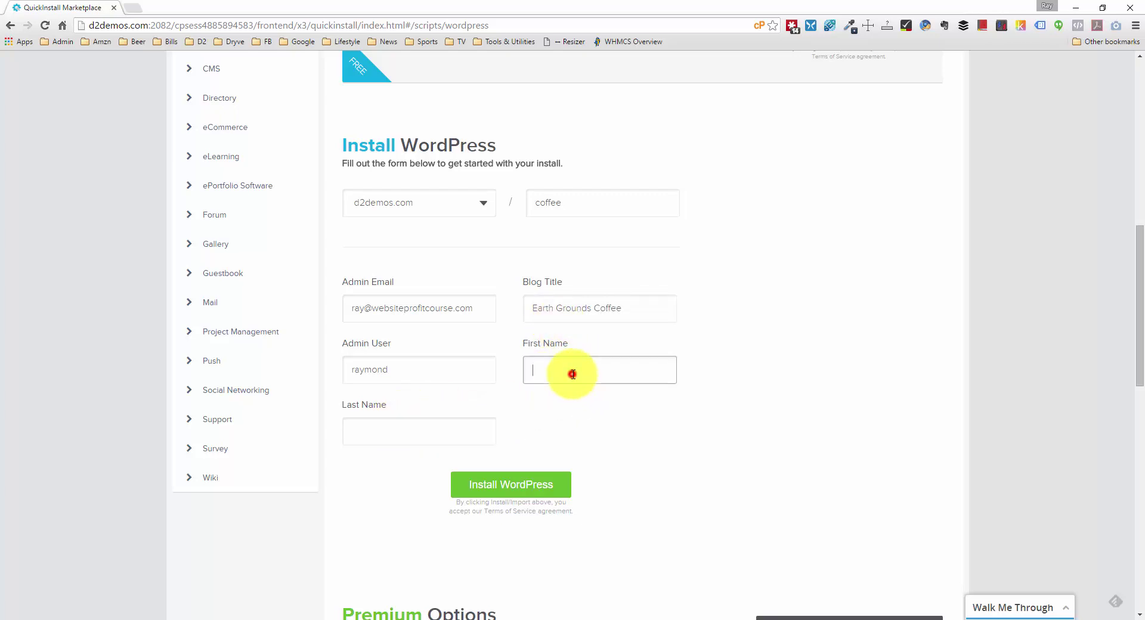
pyautogui.write('Ray')
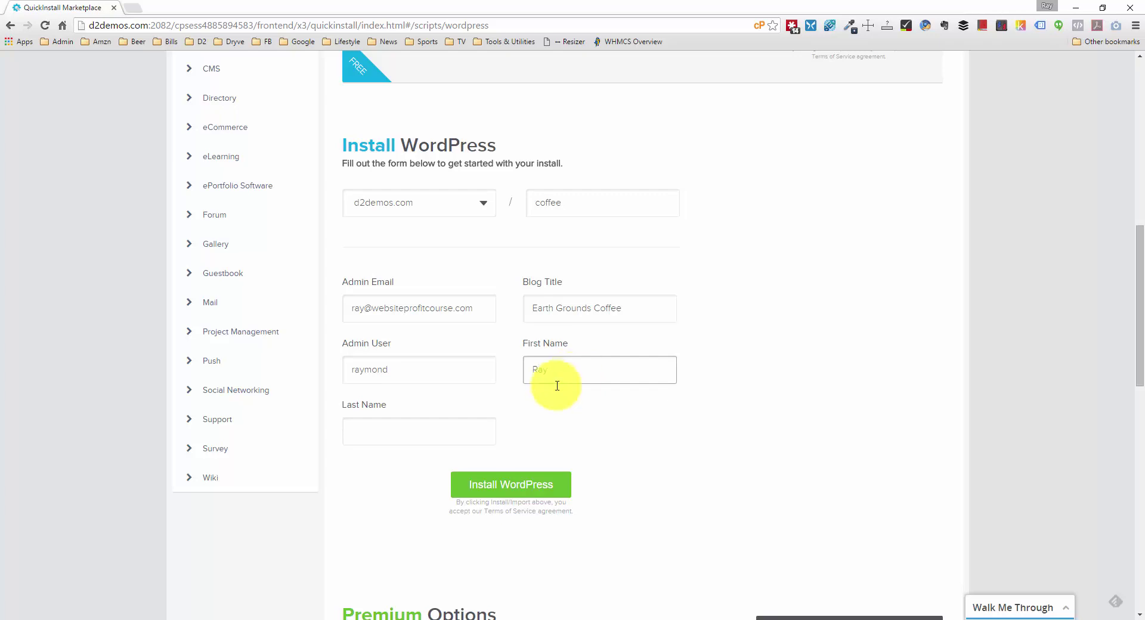
pyautogui.click(459, 411)
pyautogui.click(460, 421)
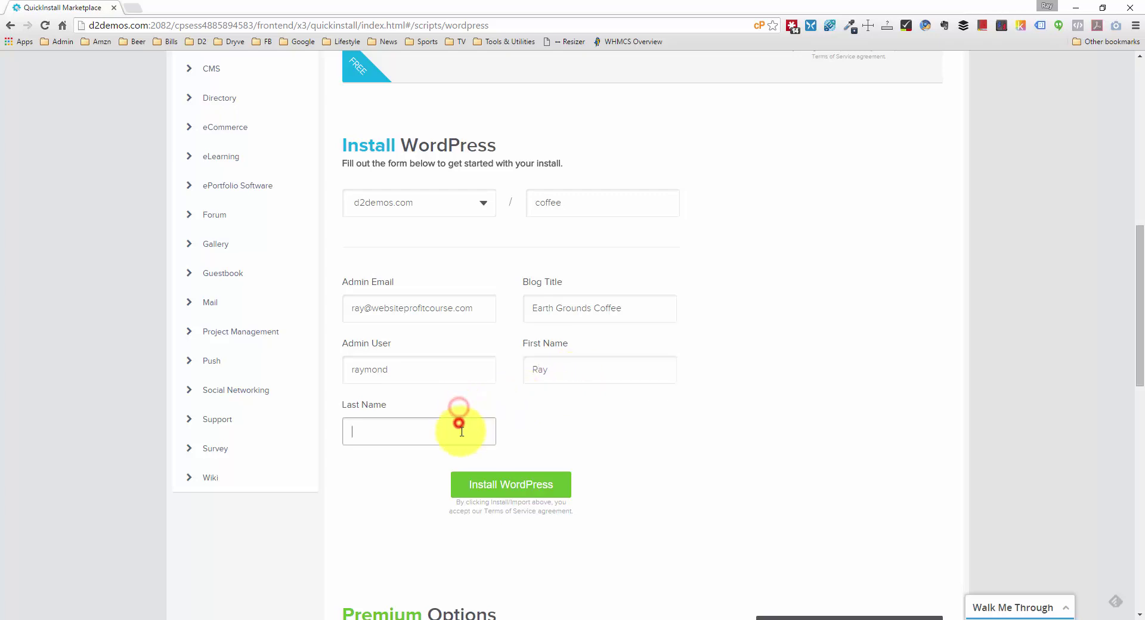
pyautogui.click(516, 486)
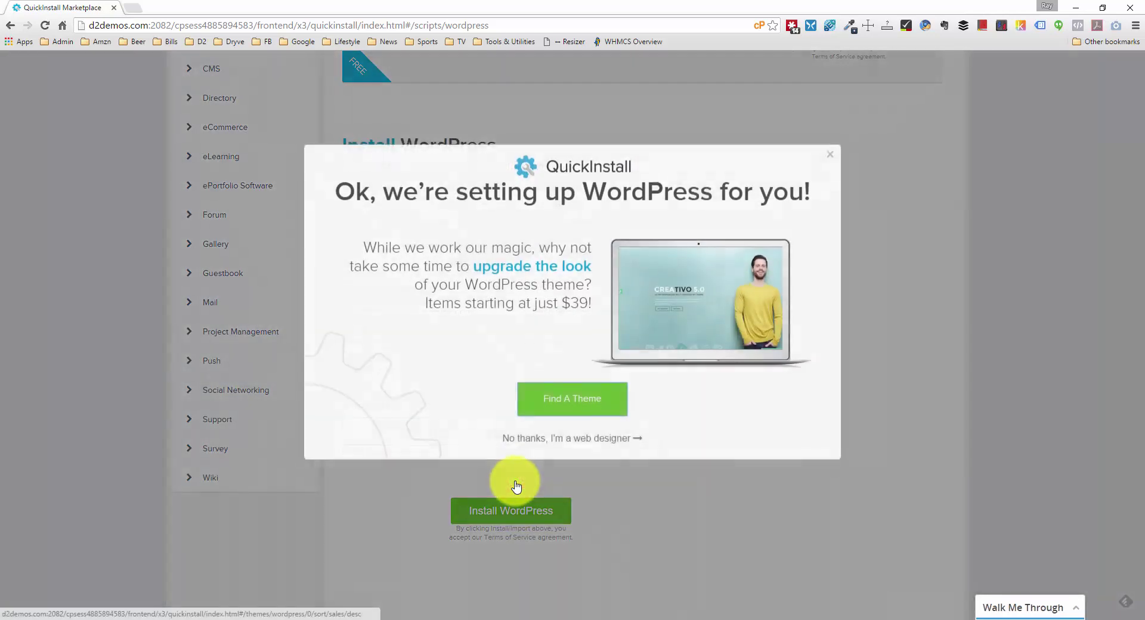
# Step: Dismiss the theme offer, add the missing last name, and restart the installation
pyautogui.click(617, 440)
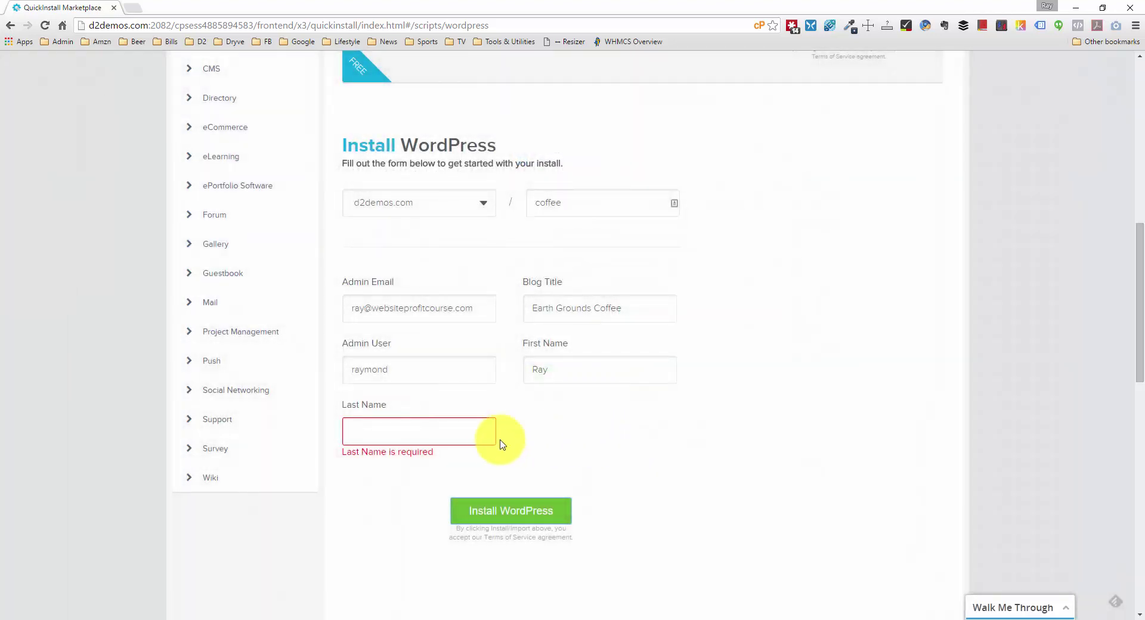
pyautogui.click(471, 427)
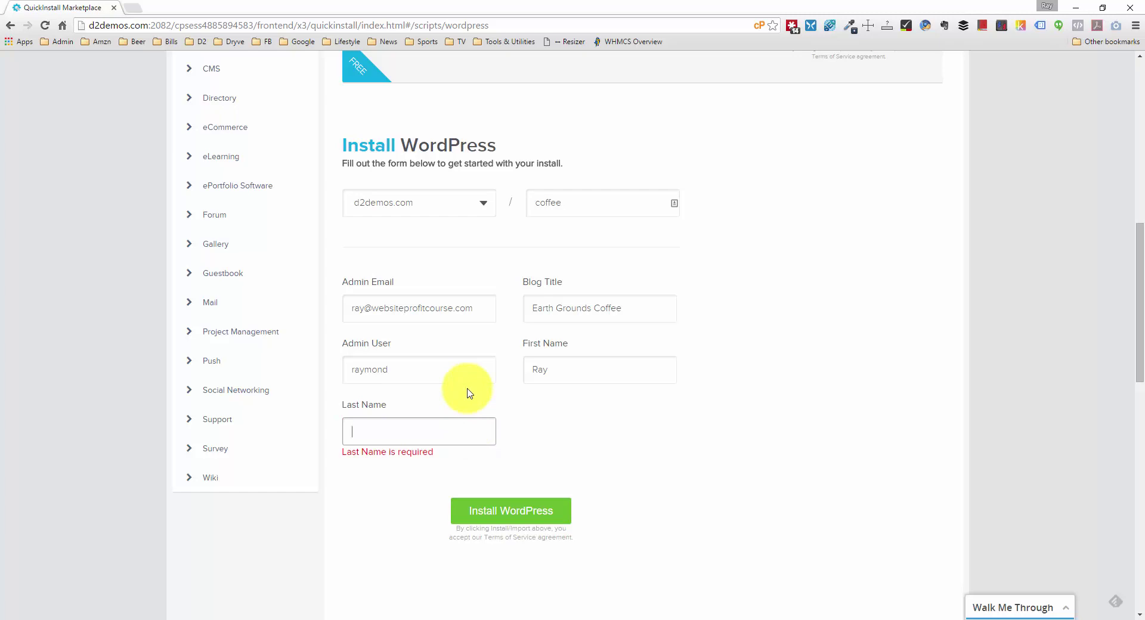
pyautogui.write('DelV')
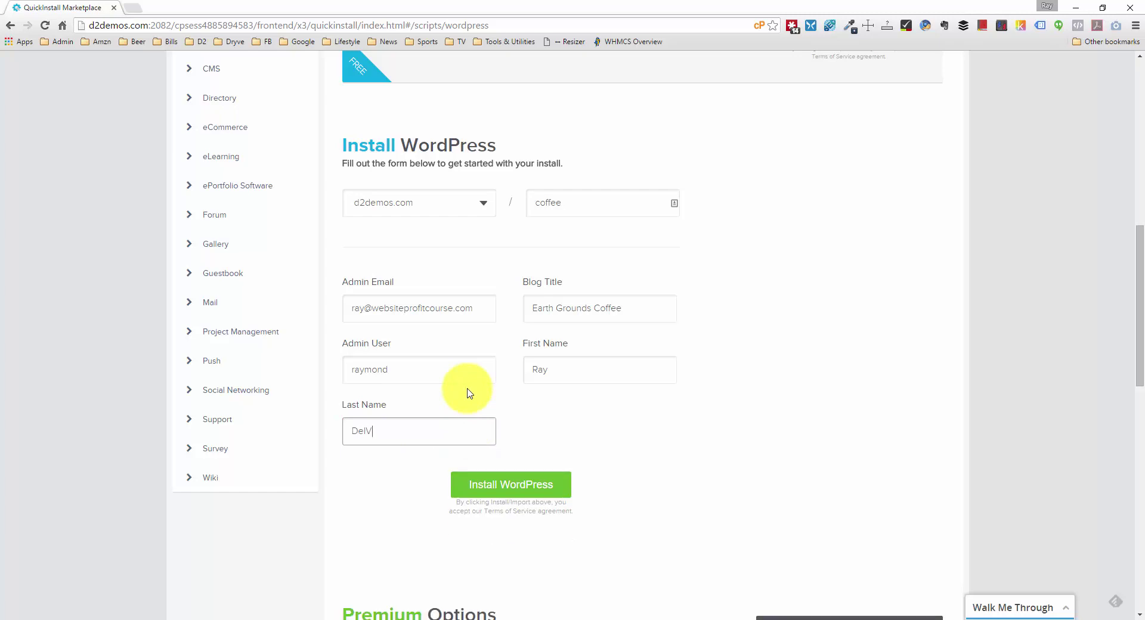
pyautogui.write('ecchio')
pyautogui.click(534, 490)
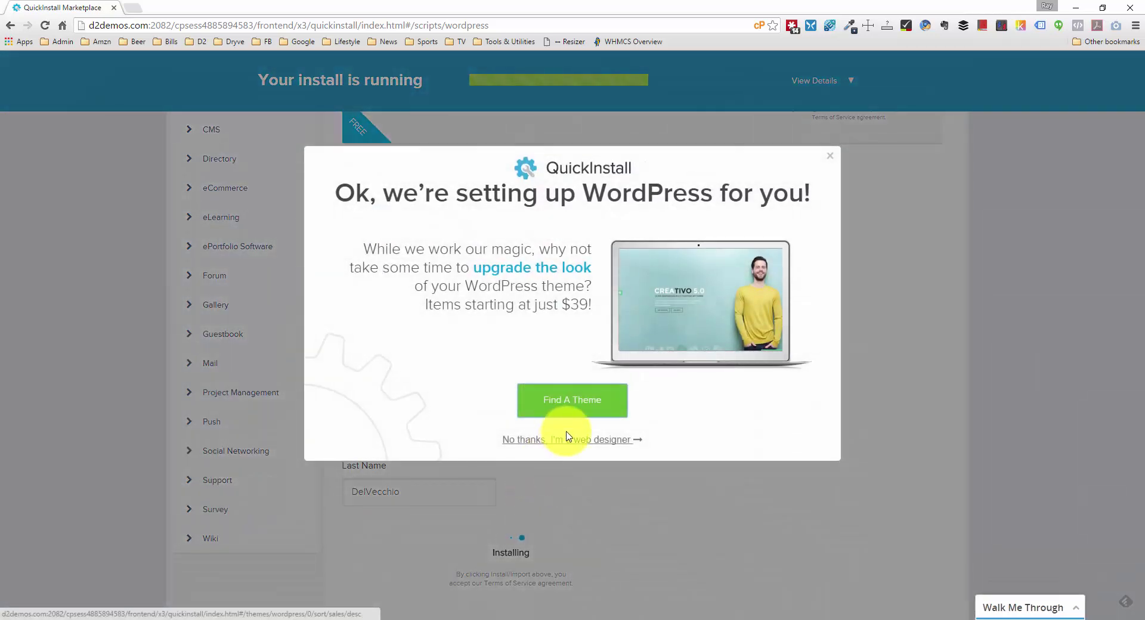
# Step: Dismiss the theme offer and reveal the new install's credentials once it completes
pyautogui.click(604, 439)
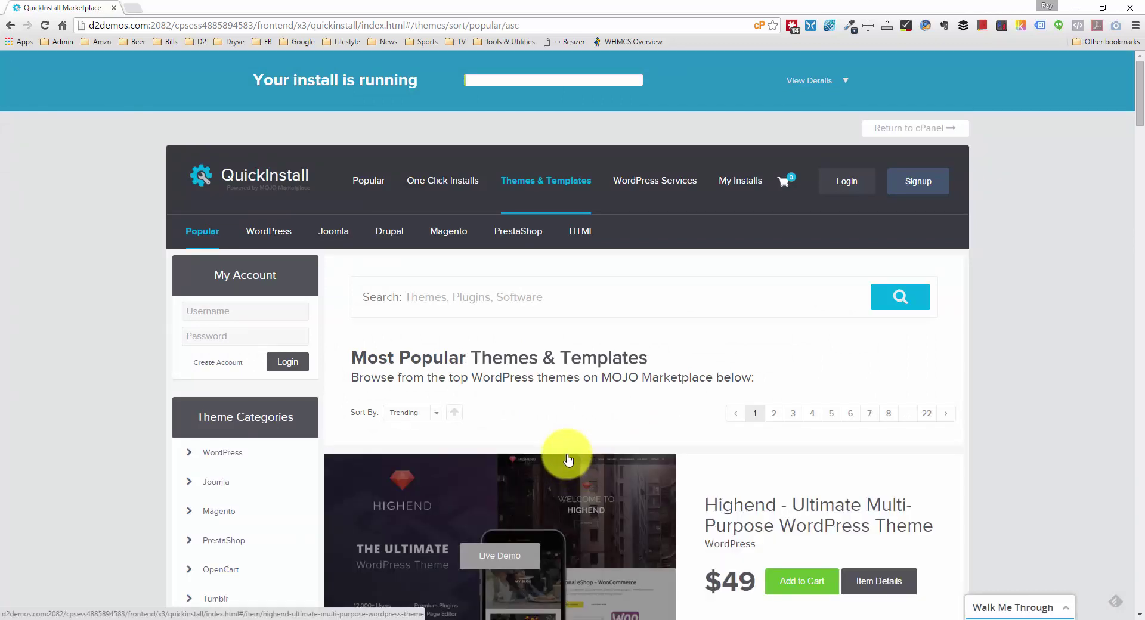
pyautogui.scroll(-20, 567, 459)
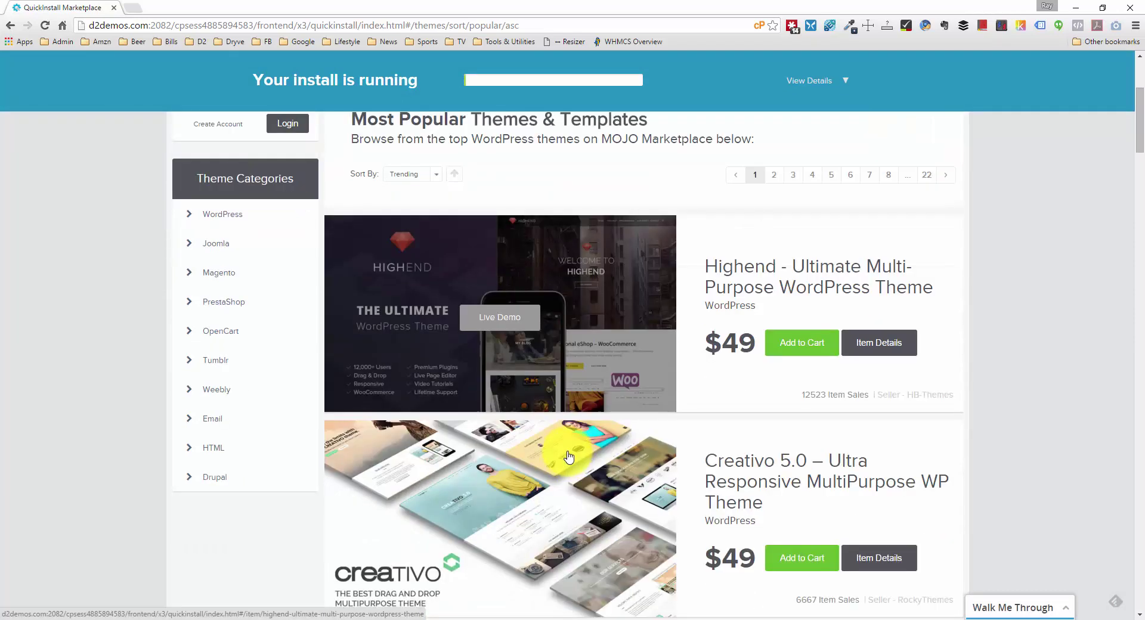
pyautogui.scroll(-10, 571, 455)
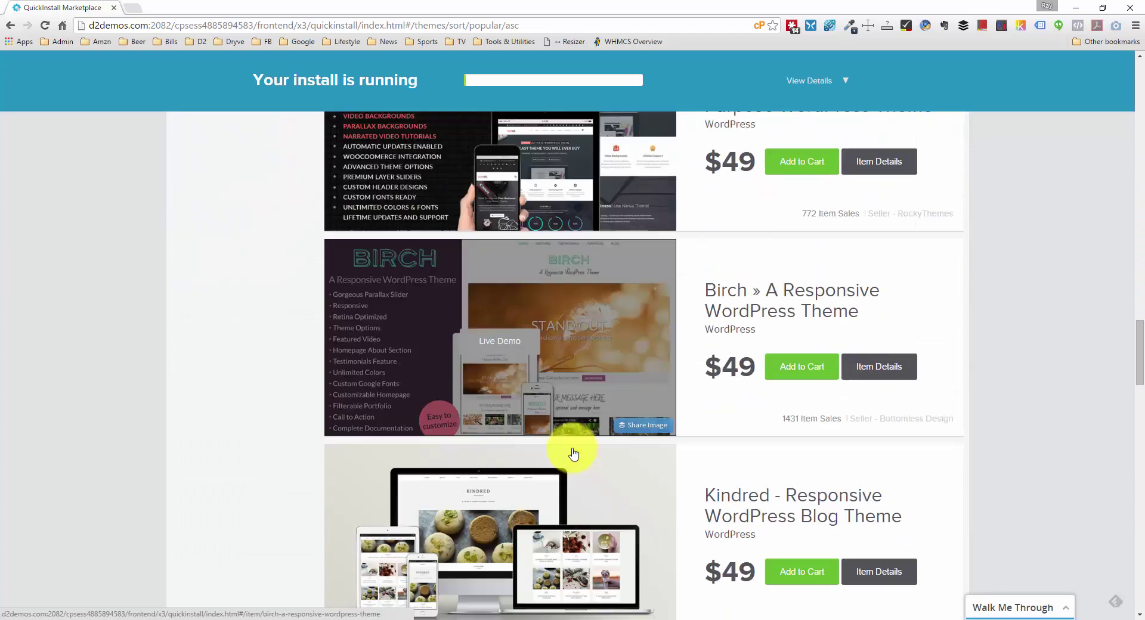
pyautogui.scroll(20, 571, 455)
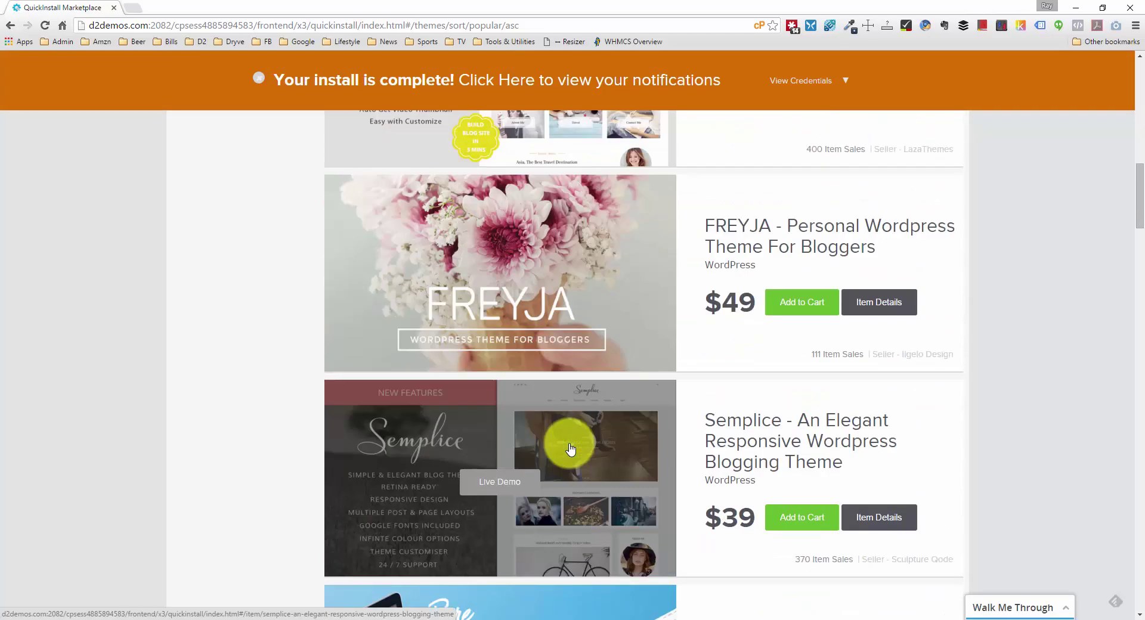
pyautogui.scroll(12, 571, 448)
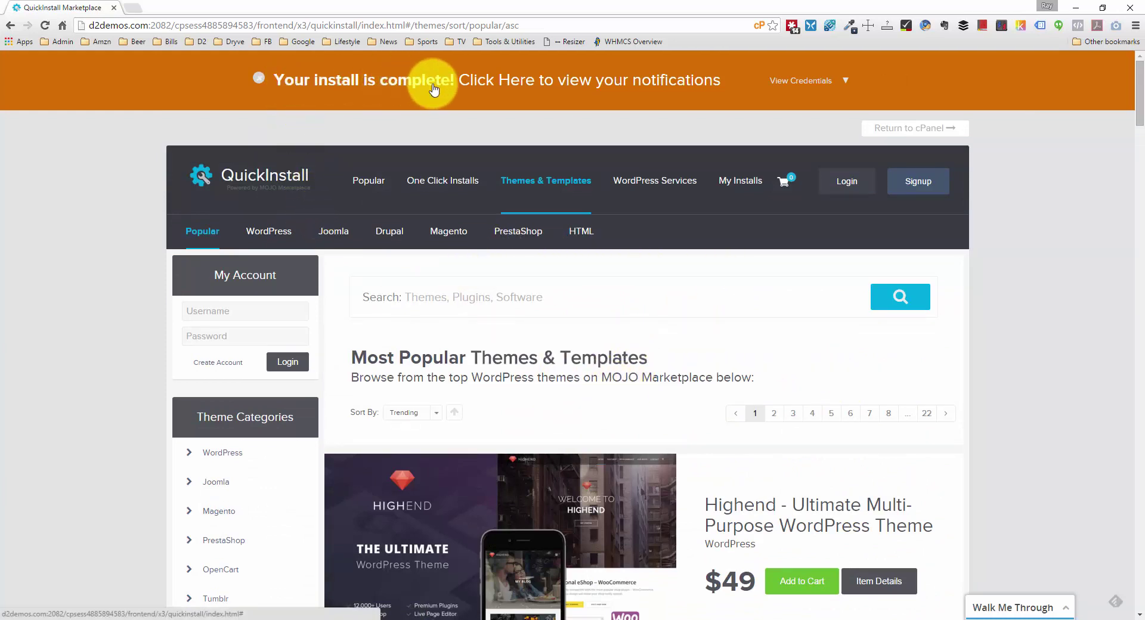
pyautogui.click(799, 88)
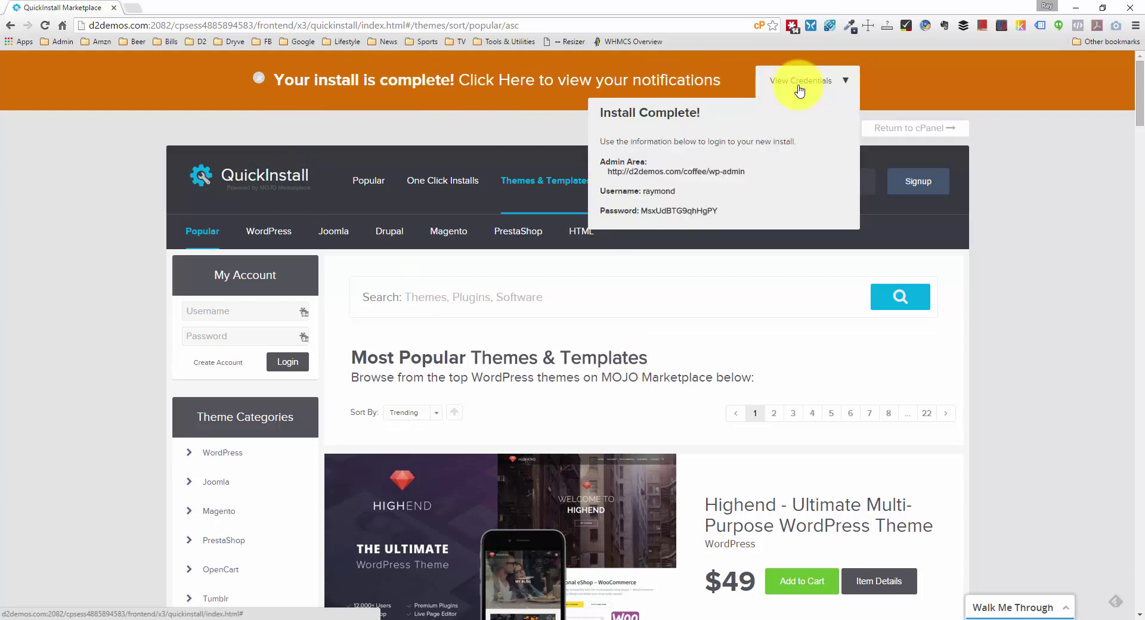
# Step: Open the new site's wp-admin login and copy the generated admin password from the installer
pyautogui.click(730, 173)
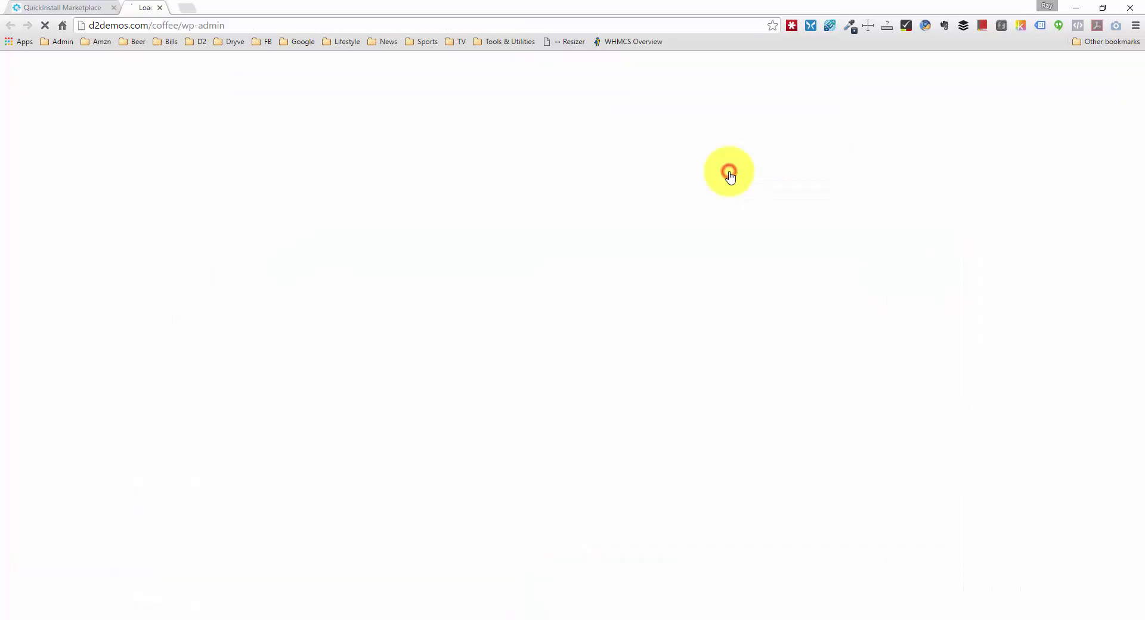
pyautogui.click(65, 7)
pyautogui.moveTo(718, 211); pyautogui.dragTo(643, 212)
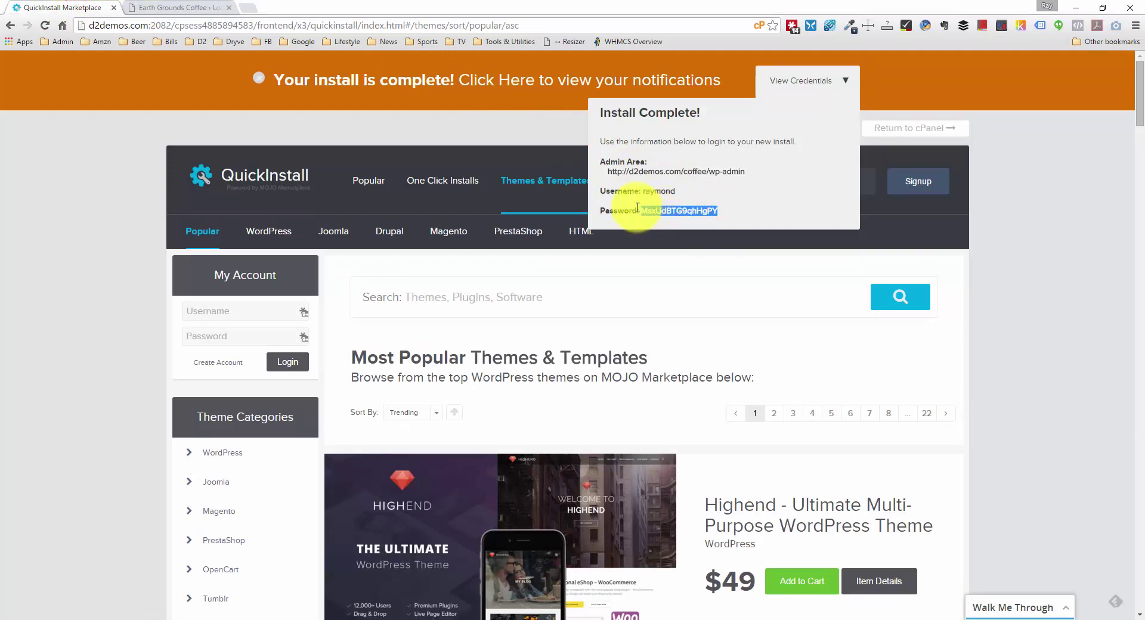
pyautogui.click(203, 7)
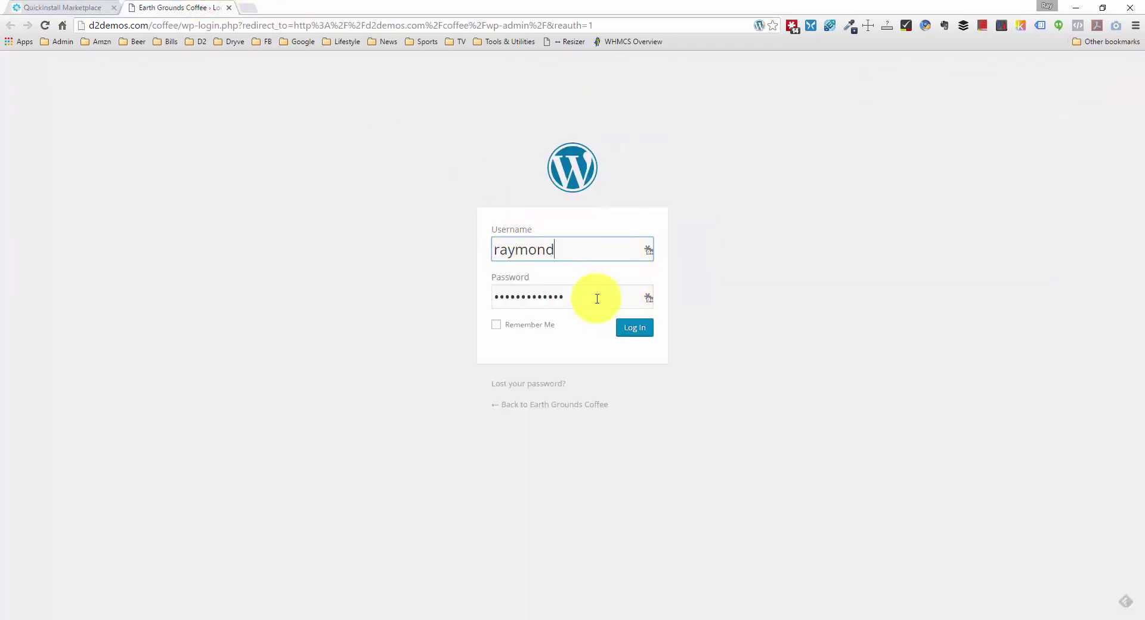
# Step: Replace the prefilled password with the copied admin password and log in
pyautogui.moveTo(596, 297); pyautogui.dragTo(486, 297)
pyautogui.hotkey('ctrl', 'v')
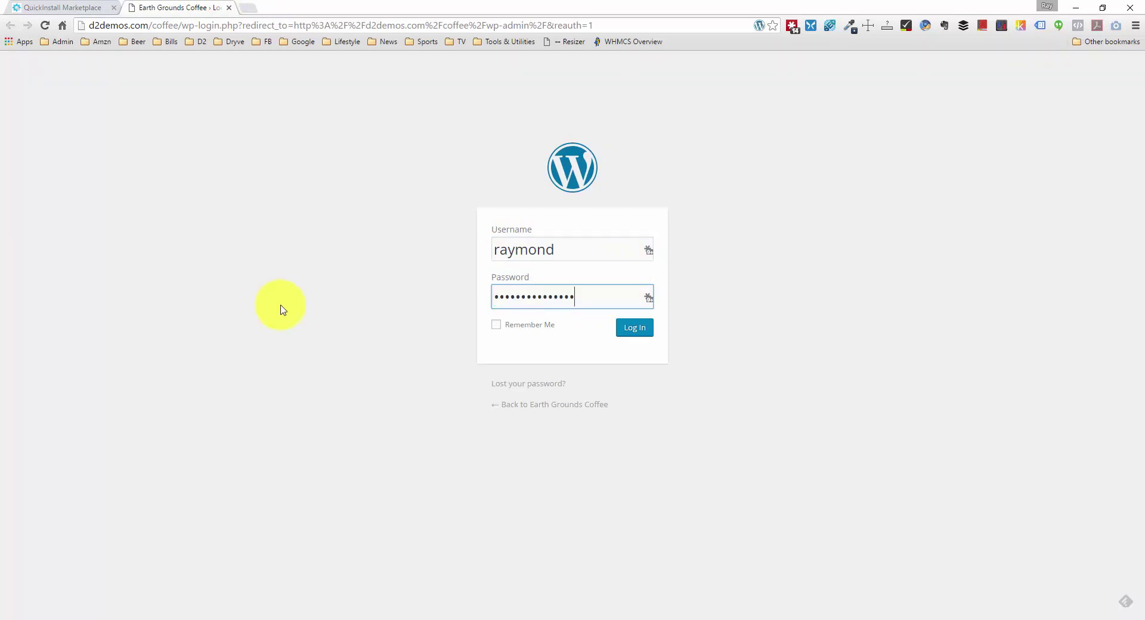
pyautogui.click(637, 327)
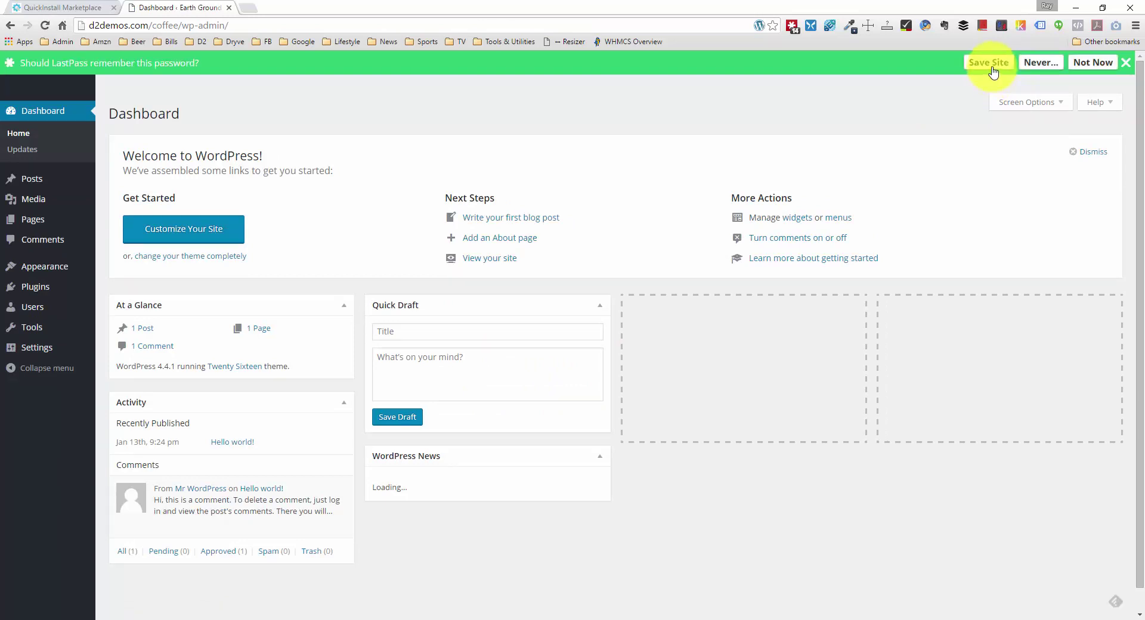
# Step: Save the login in LastPass with URL and name ending in d2demos.com/coffee/wp-admin
pyautogui.click(990, 65)
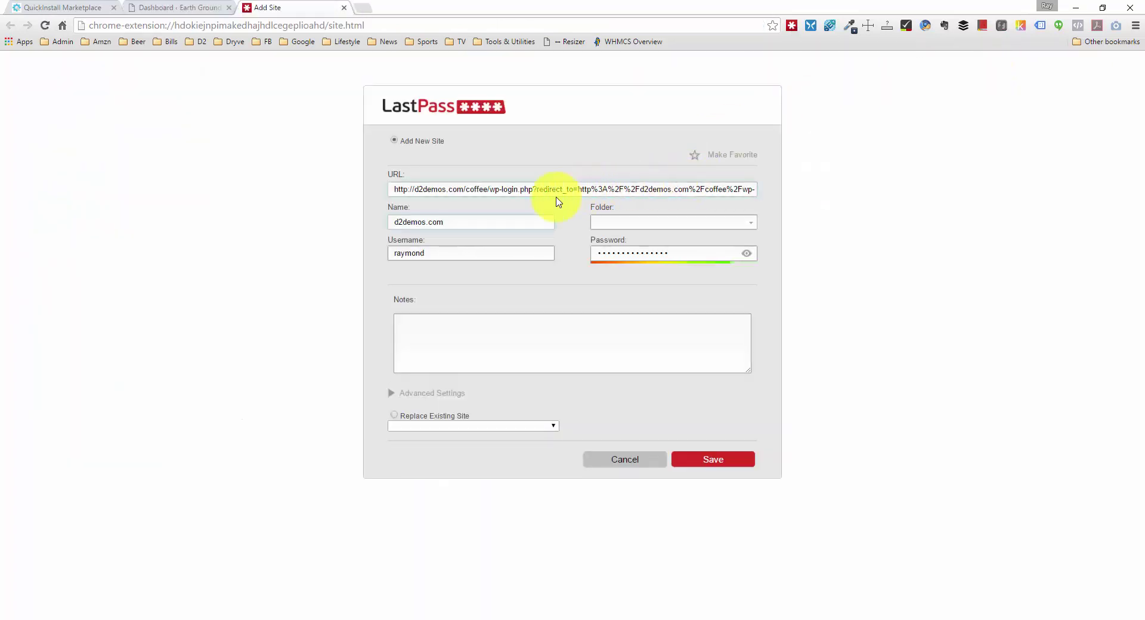
pyautogui.moveTo(488, 190); pyautogui.dragTo(1107, 191)
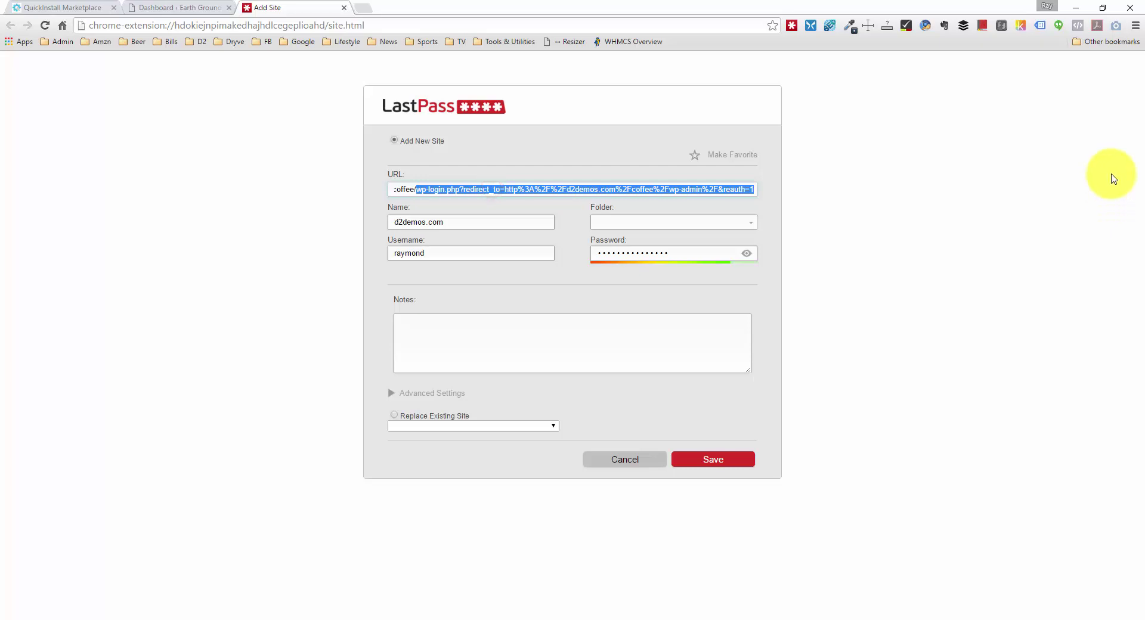
pyautogui.write('wp-')
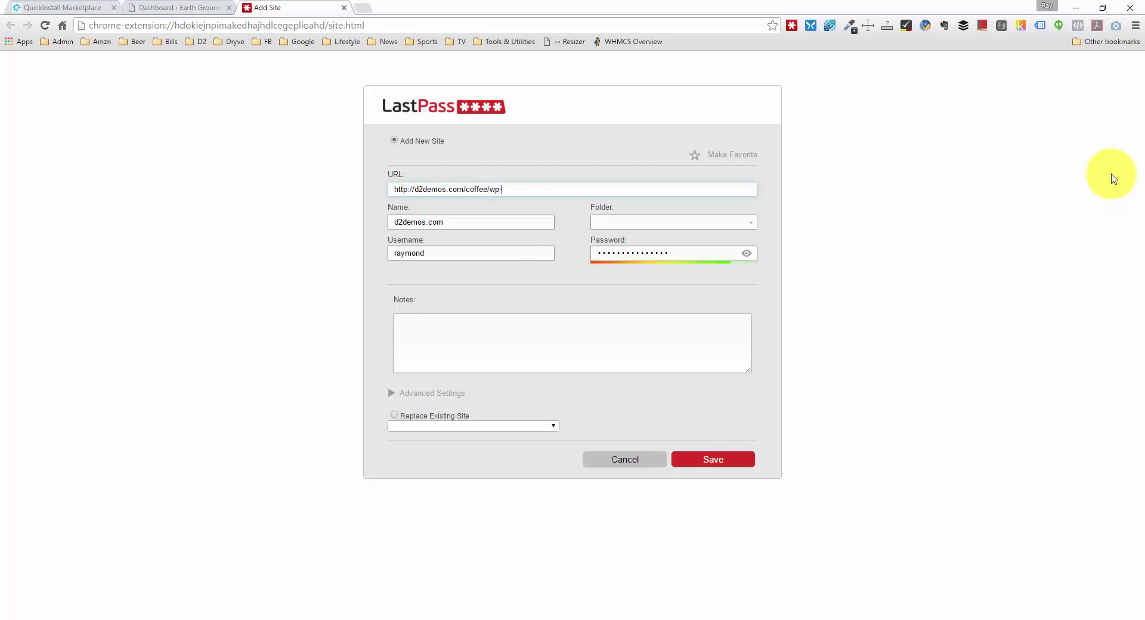
pyautogui.write('admin')
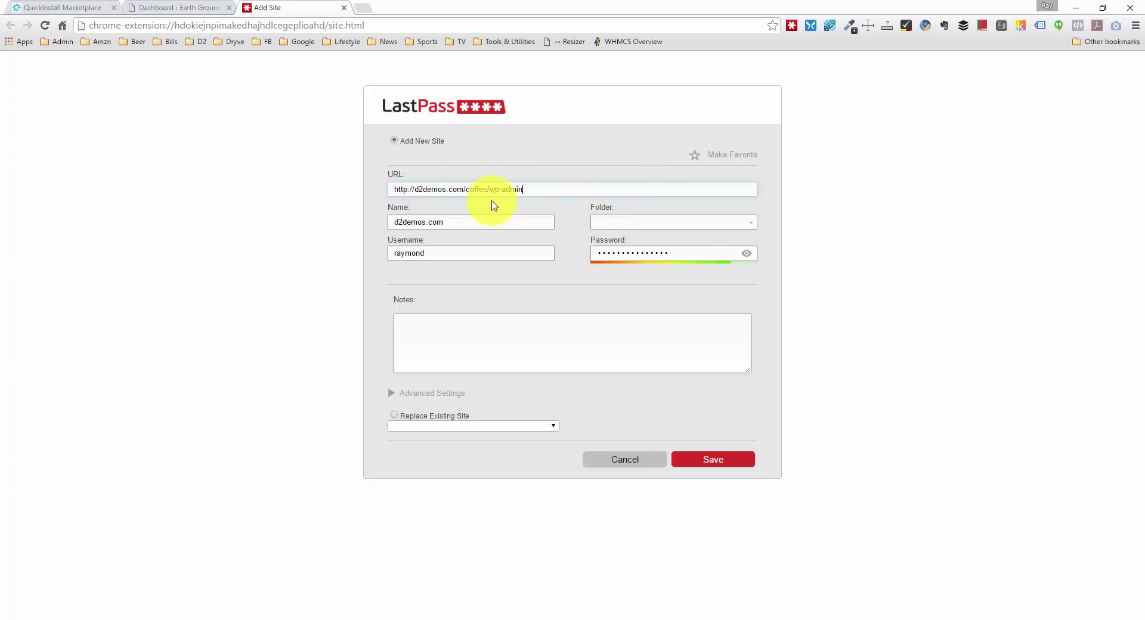
pyautogui.click(471, 221)
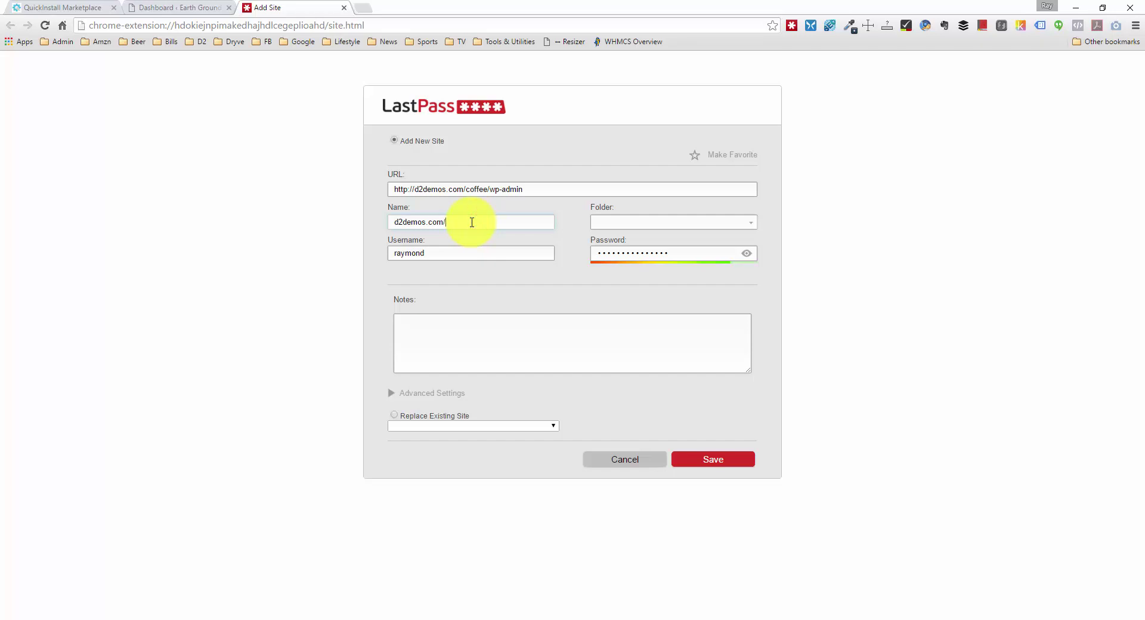
pyautogui.write('/coffee/wp-admin')
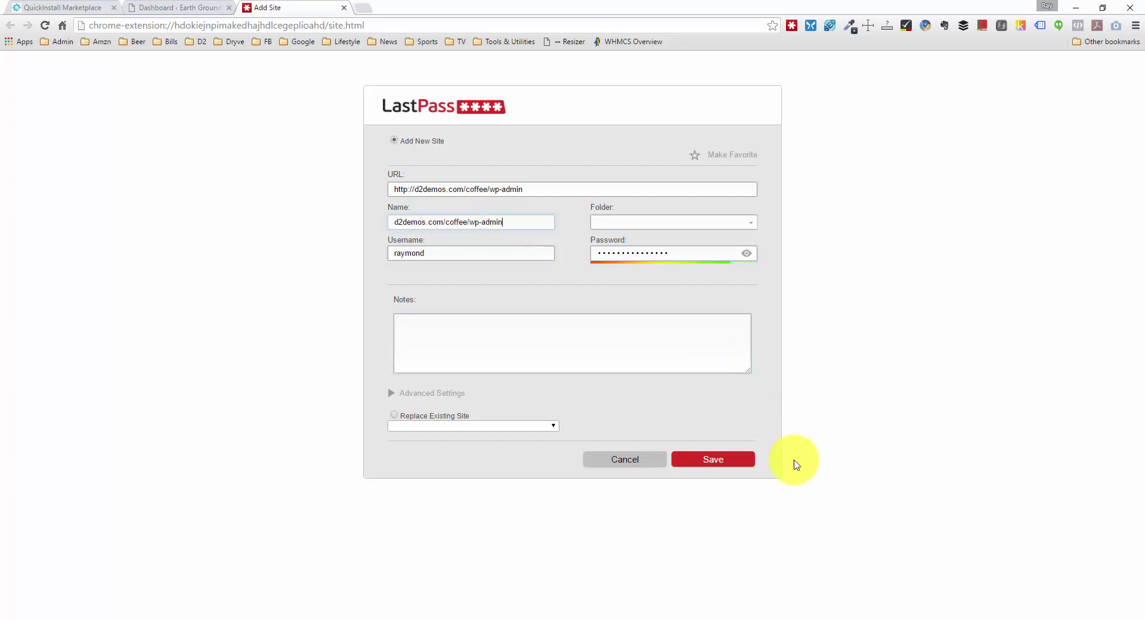
pyautogui.click(740, 454)
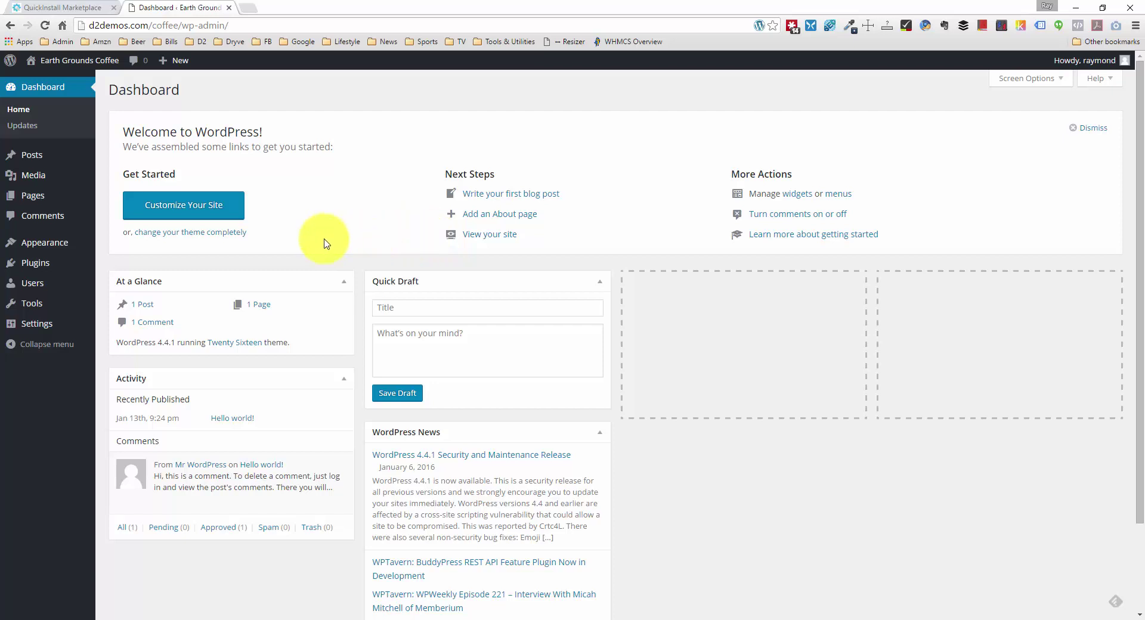
# Step: Go to Appearance > Themes > Add New and search the theme directory for 'generatepress'
pyautogui.moveTo(40, 271)
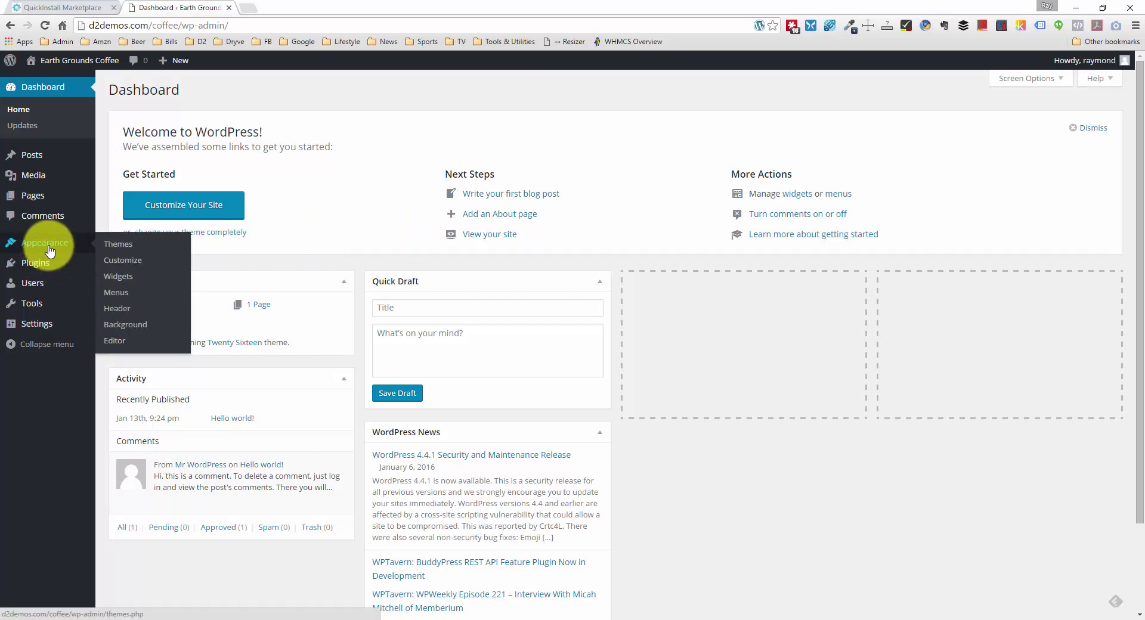
pyautogui.click(50, 251)
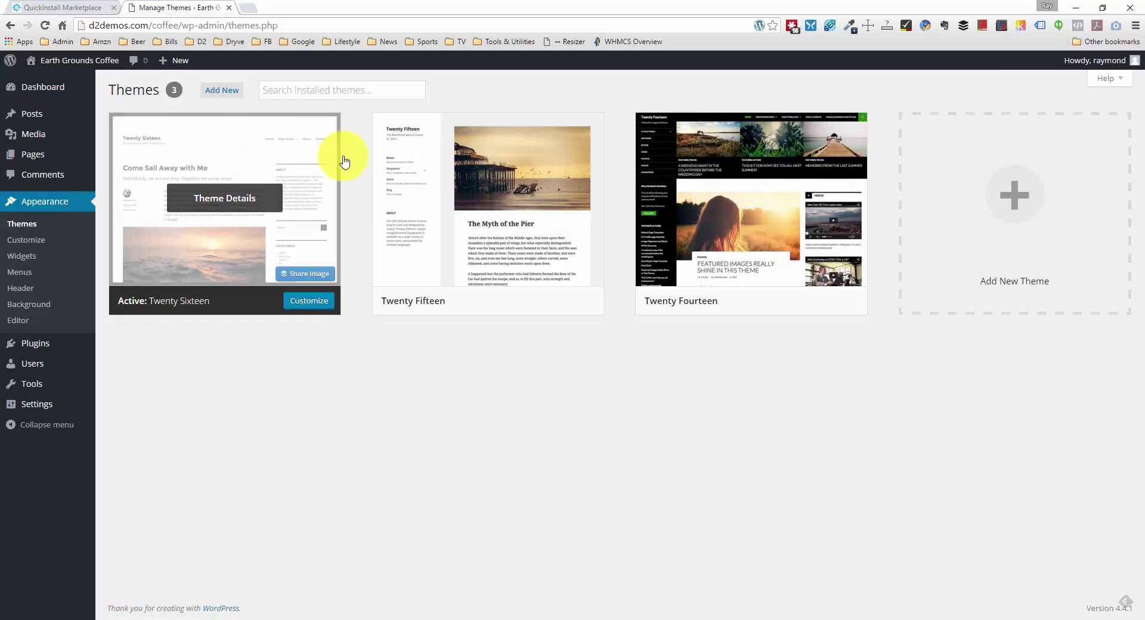
pyautogui.click(230, 91)
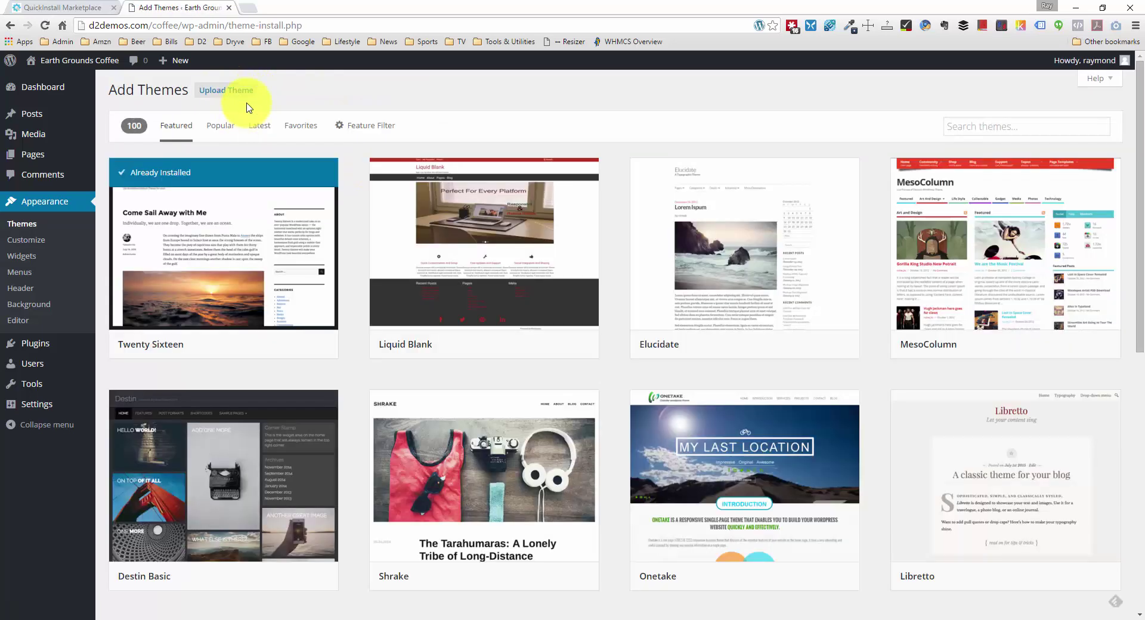
pyautogui.click(1002, 122)
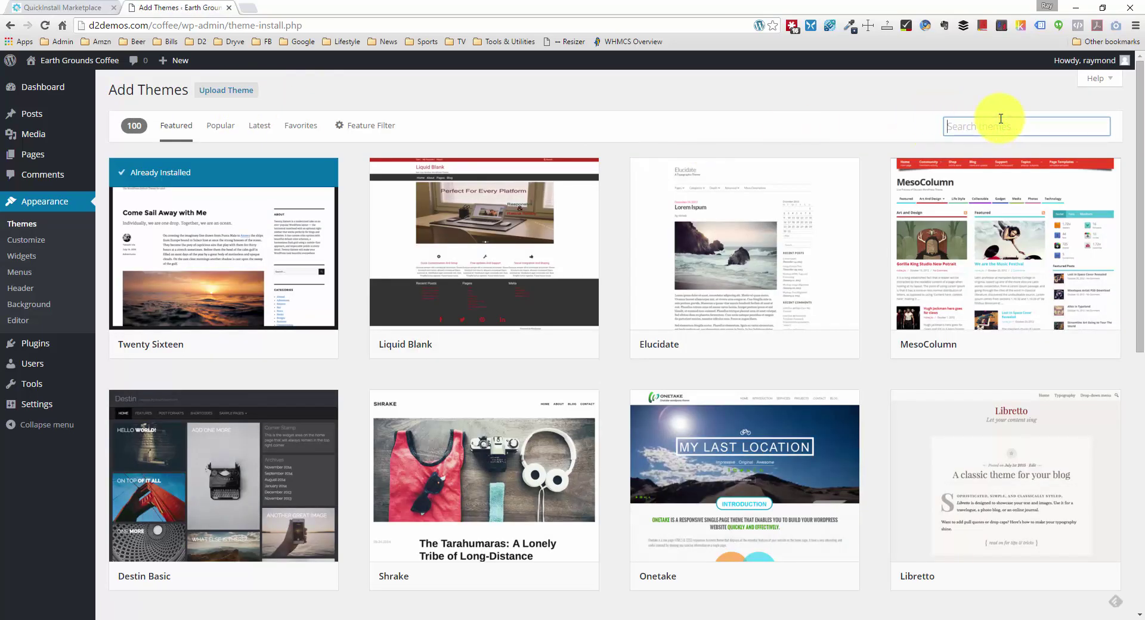
pyautogui.write('generatepress')
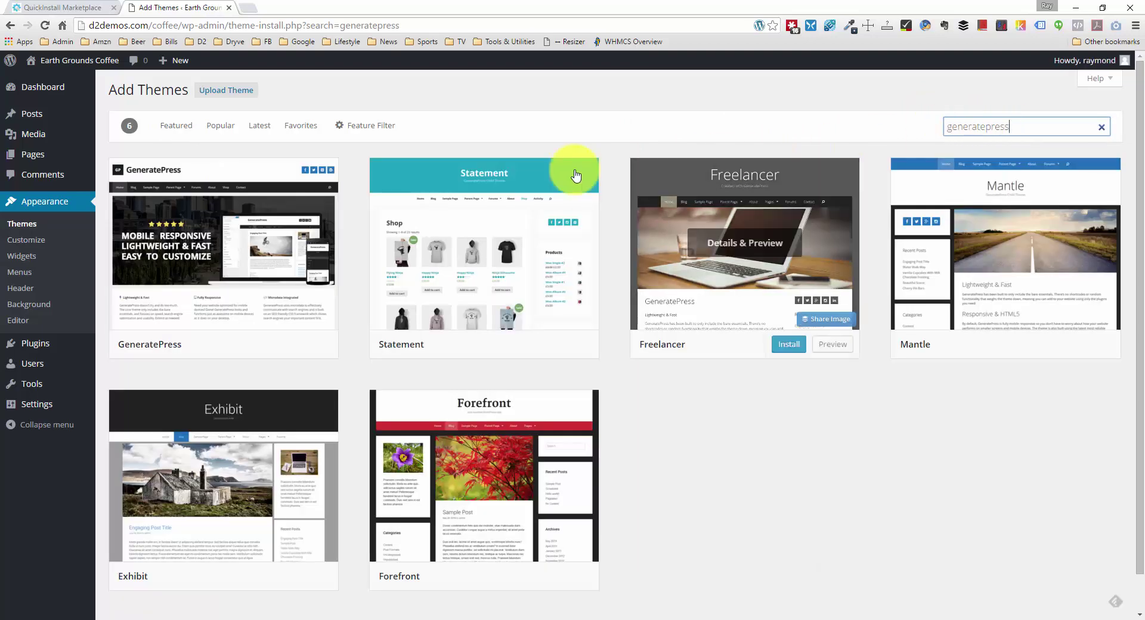
pyautogui.moveTo(268, 235)
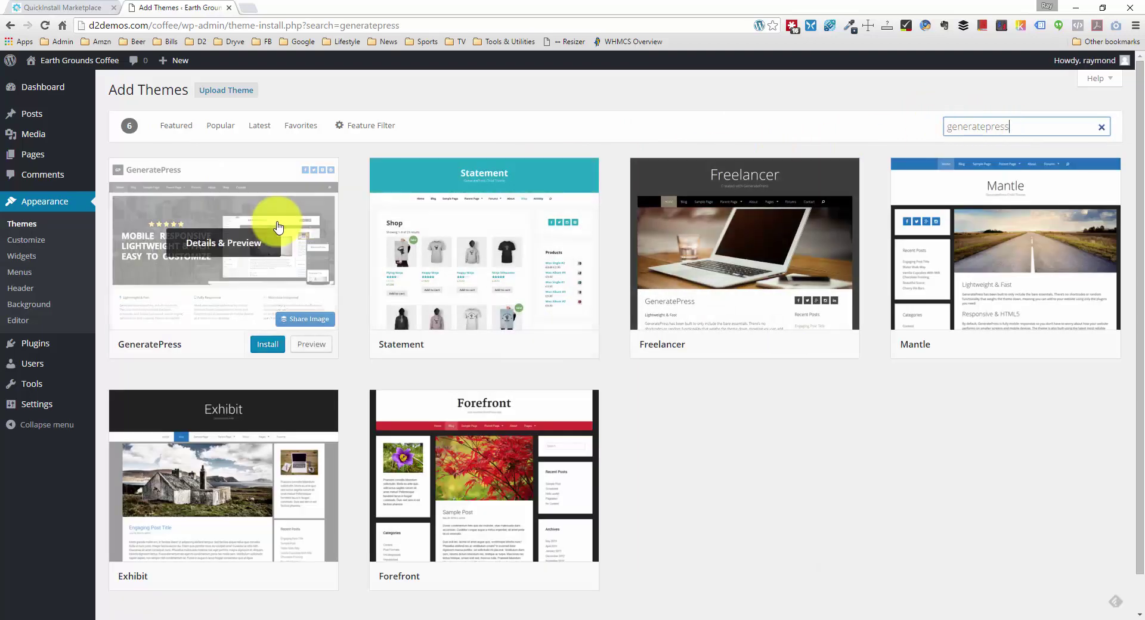
# Step: Preview the GeneratePress theme details, then install GeneratePress 1.3.23
pyautogui.click(243, 251)
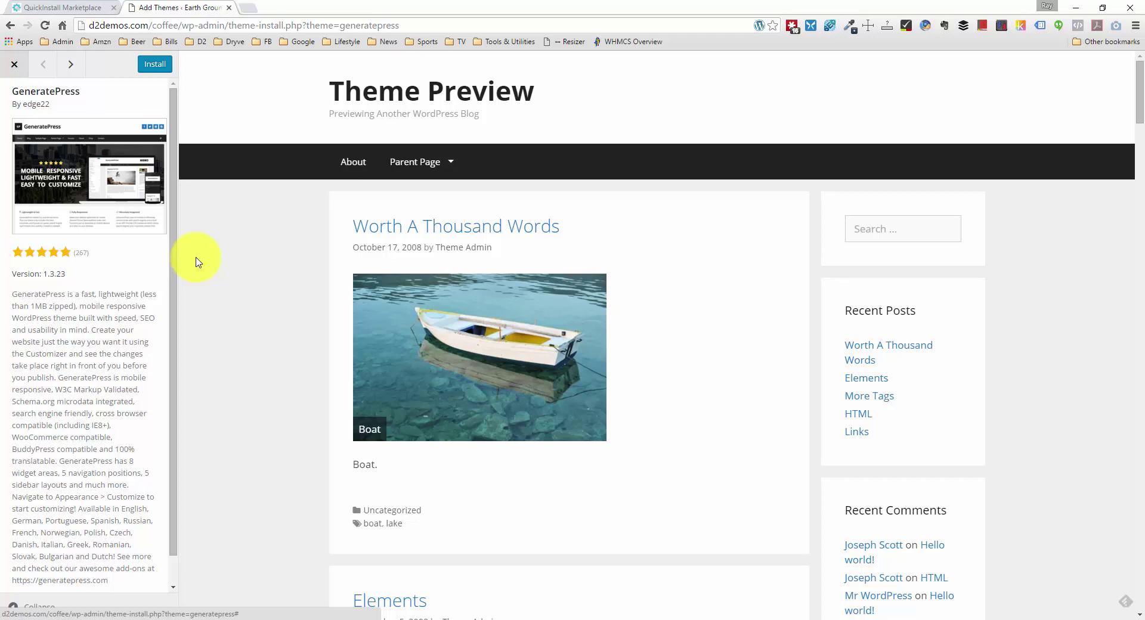
pyautogui.click(159, 66)
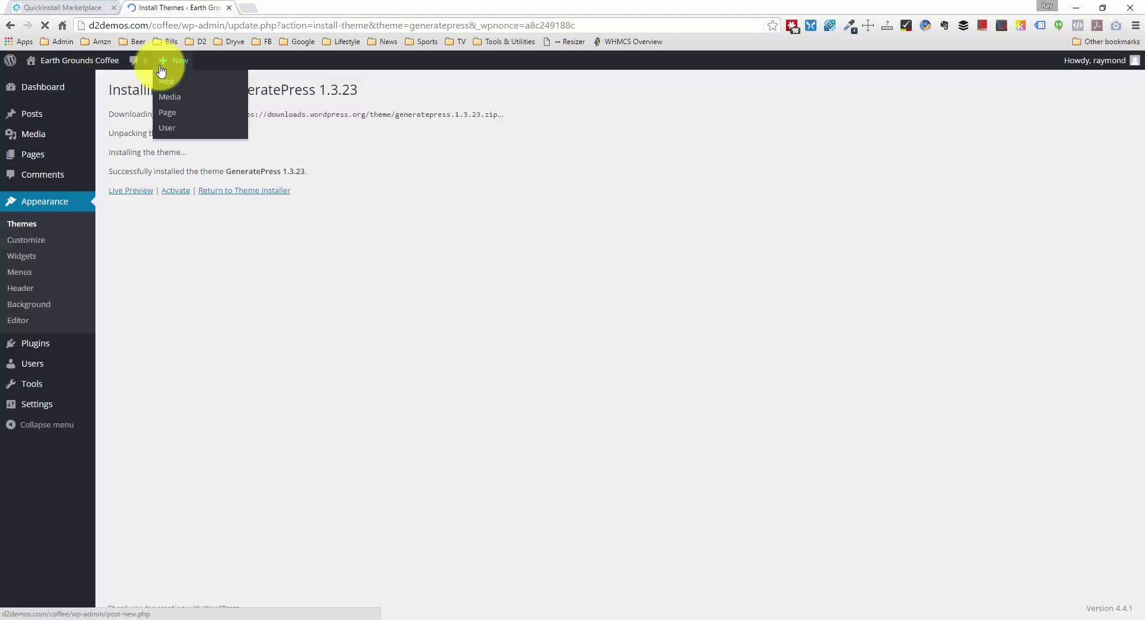
# Step: Activate GeneratePress and view the live Earth Grounds Coffee front page in a new tab
pyautogui.click(175, 189)
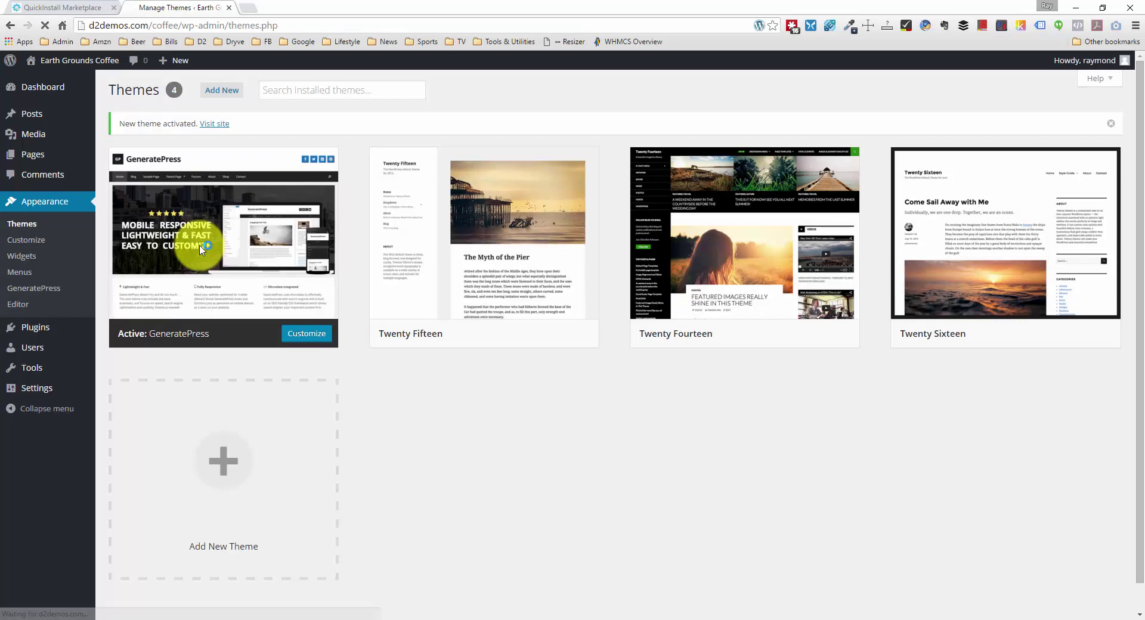
pyautogui.moveTo(78, 61)
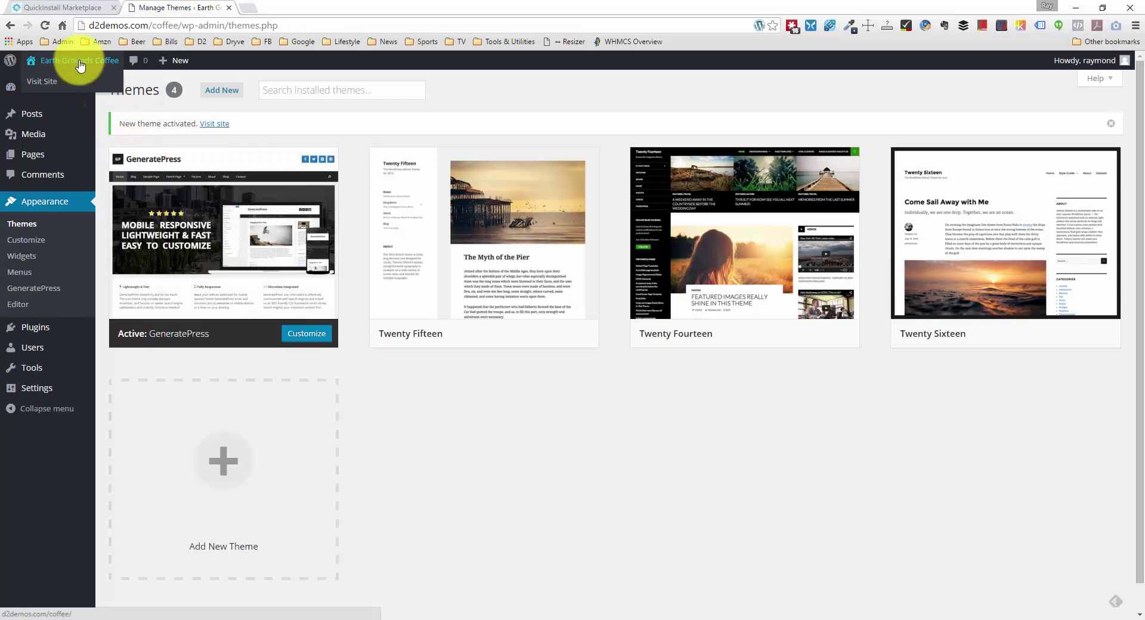
pyautogui.middleClick(75, 84)
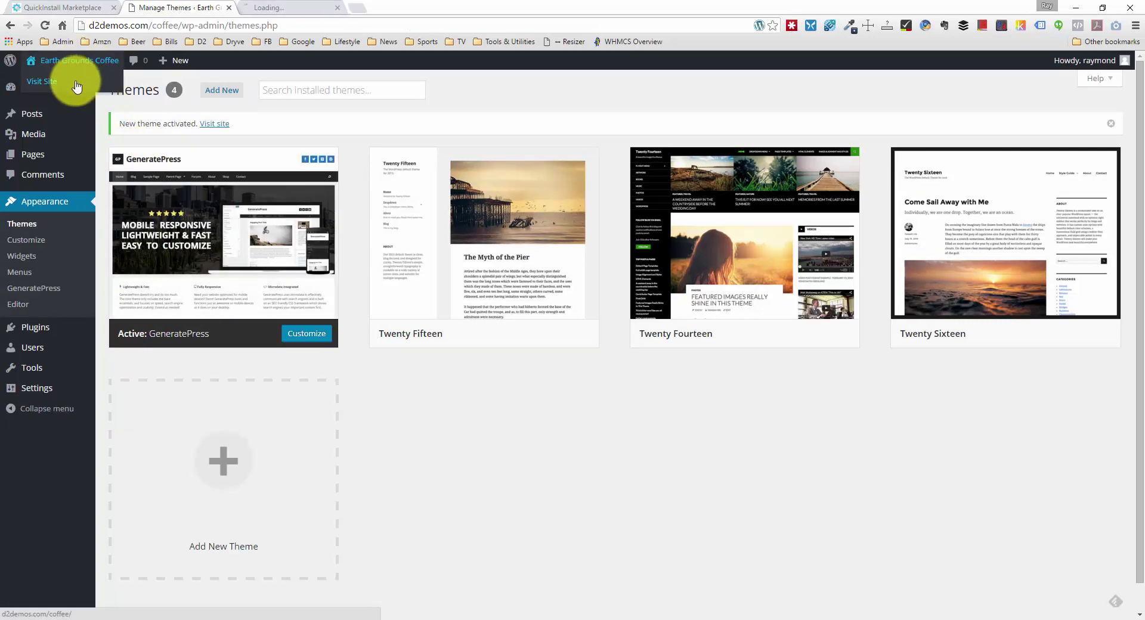
pyautogui.click(304, 7)
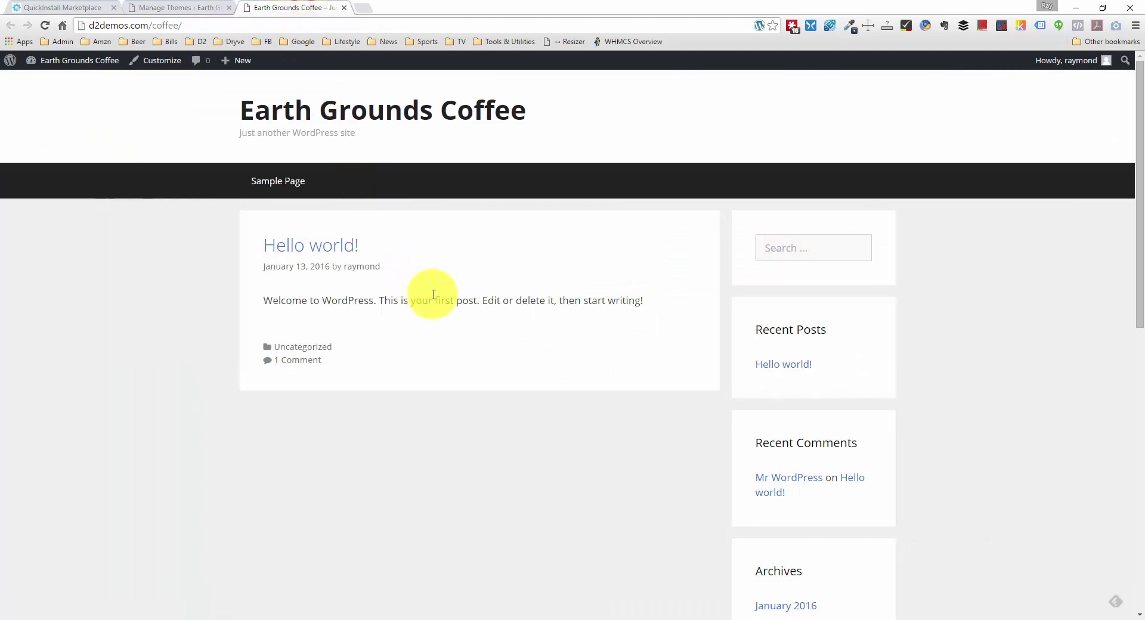
pyautogui.scroll(-10, 433, 294)
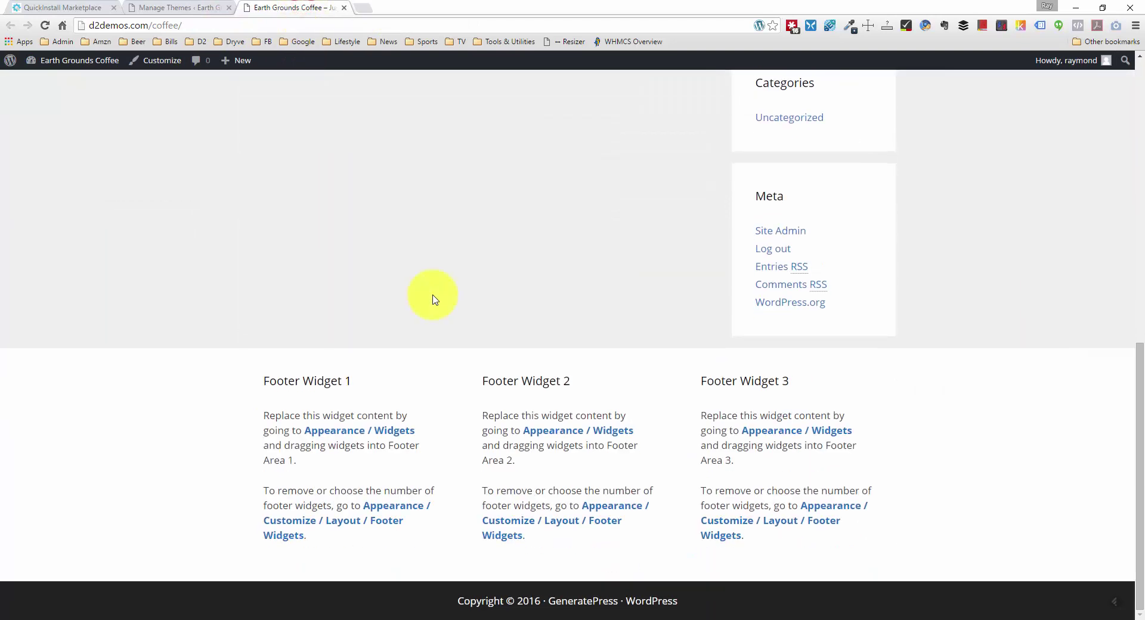
pyautogui.scroll(10, 433, 302)
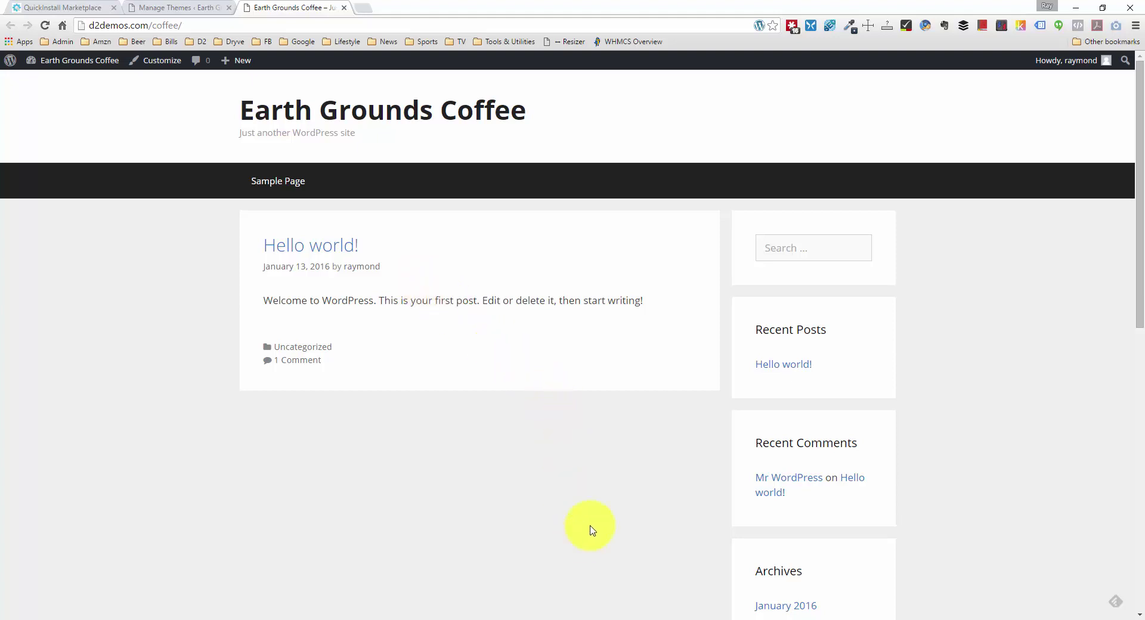
# Step: In FileZilla, open the server's wp-content/themes folder and select the local generatepress-biz folder
pyautogui.click(601, 617)
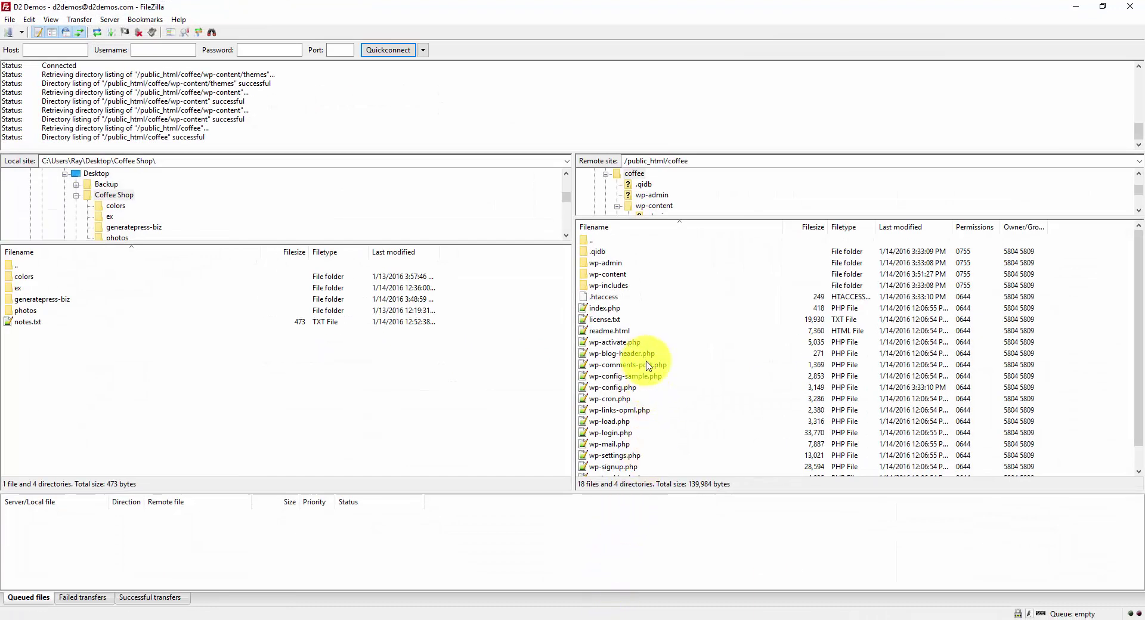
pyautogui.click(648, 364)
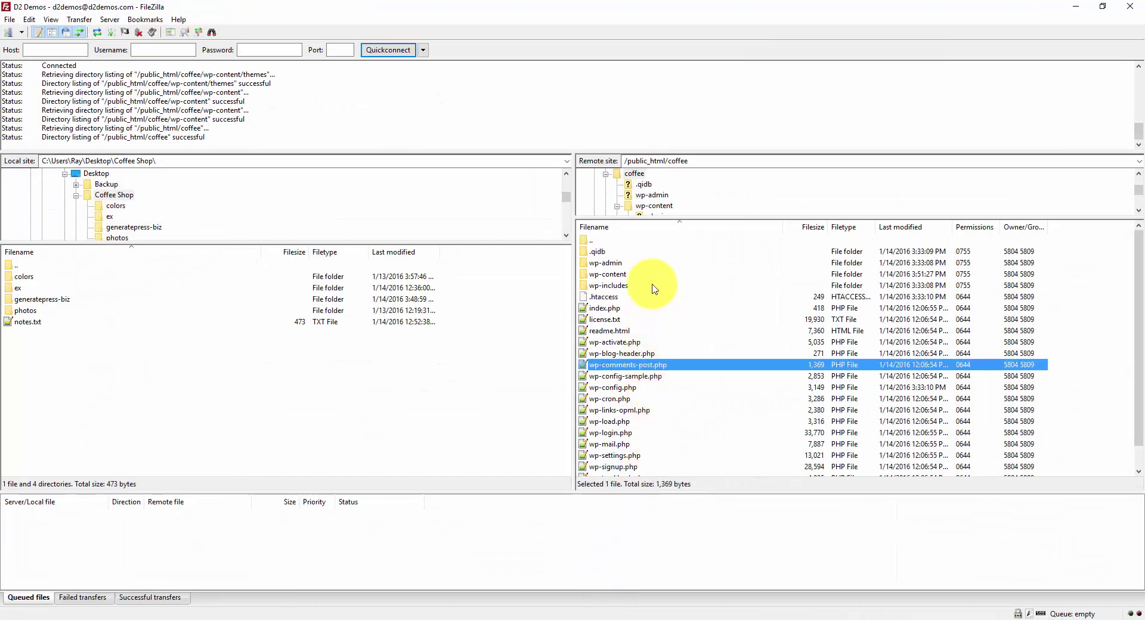
pyautogui.click(652, 277)
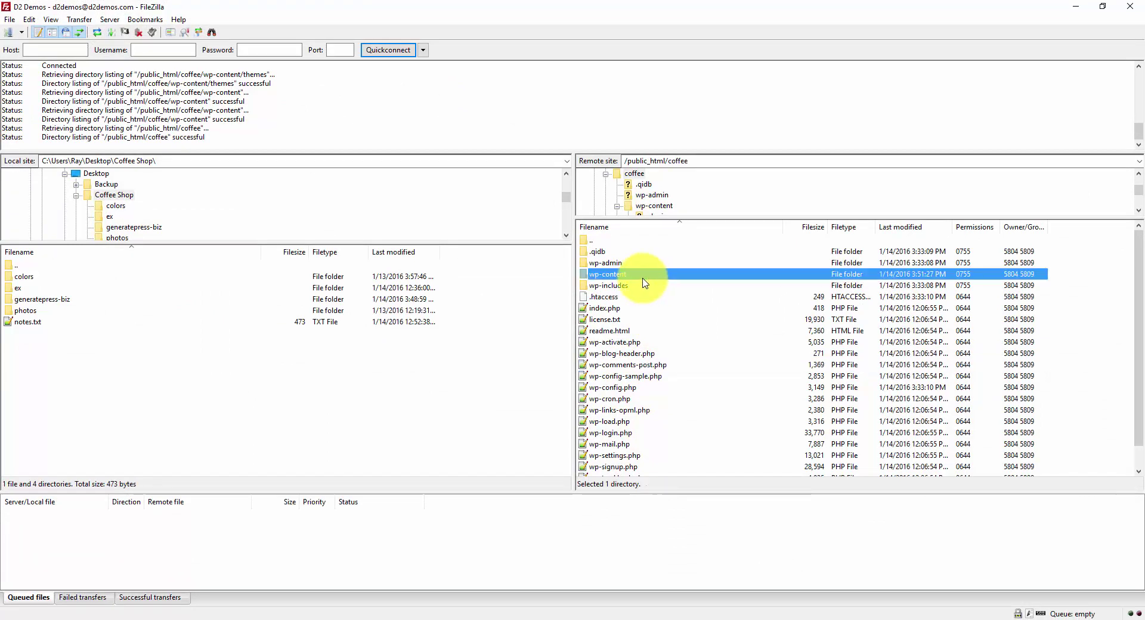
pyautogui.doubleClick(643, 277)
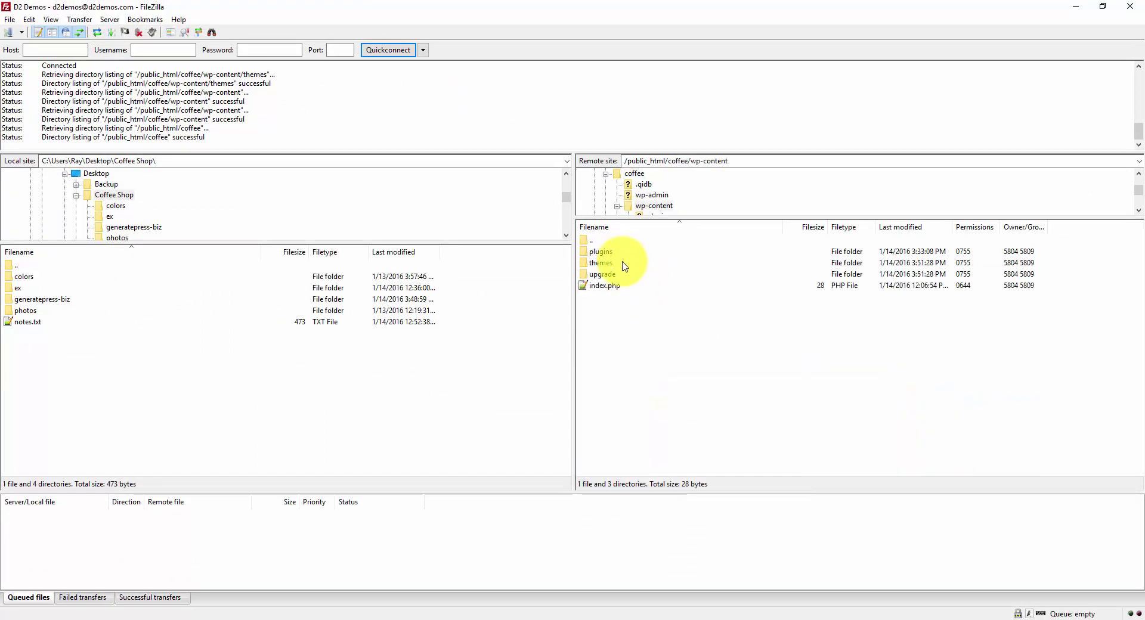
pyautogui.doubleClick(619, 263)
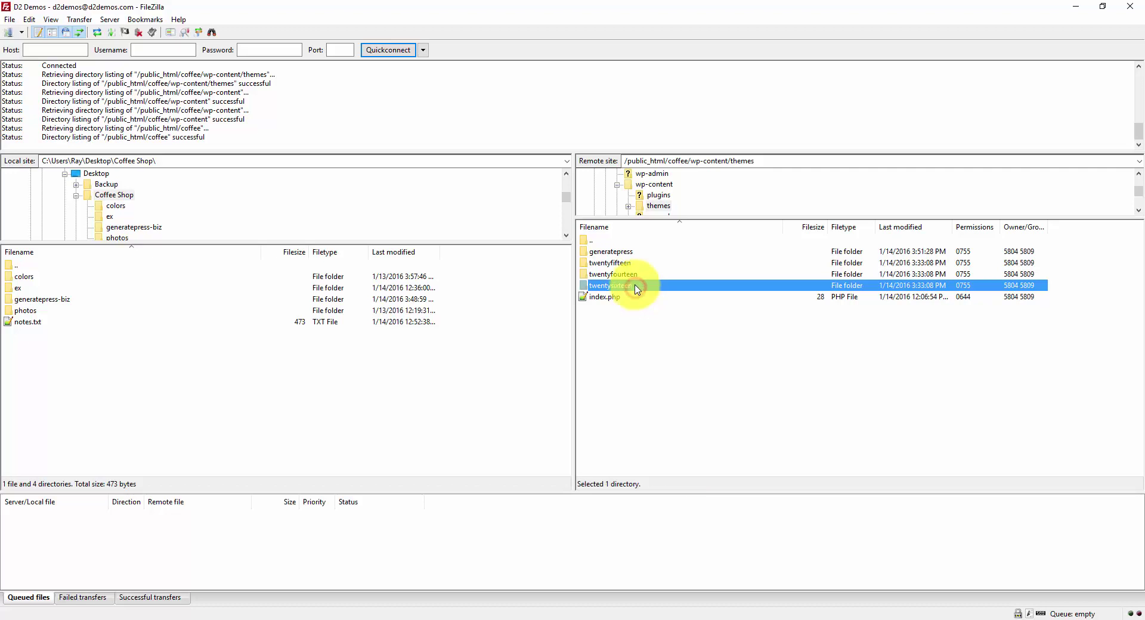
pyautogui.click(632, 251)
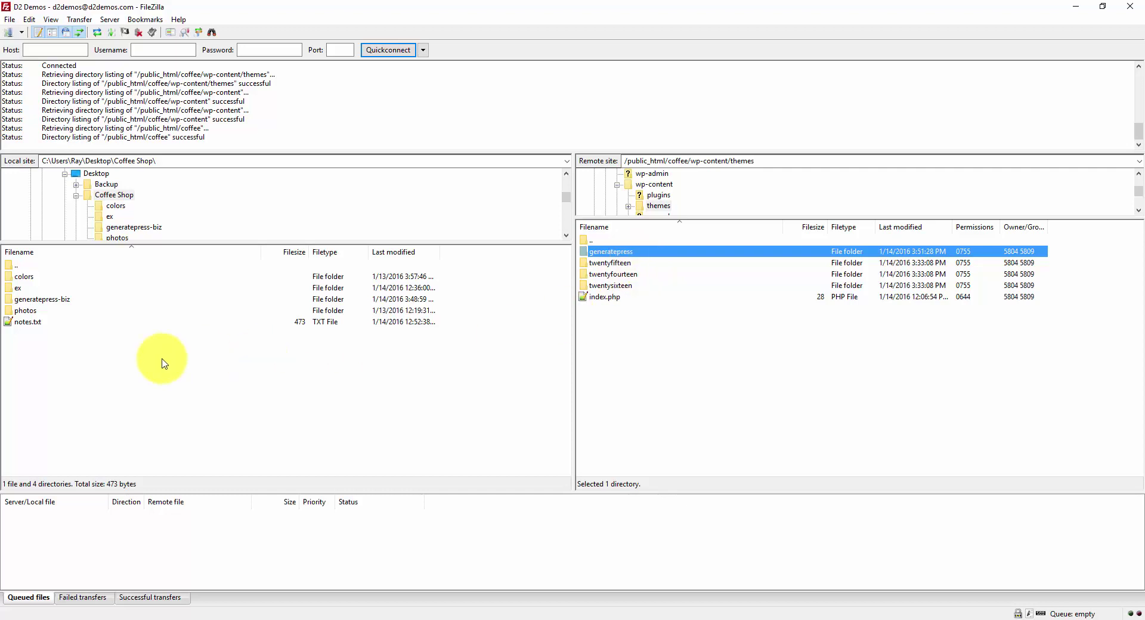
pyautogui.click(94, 387)
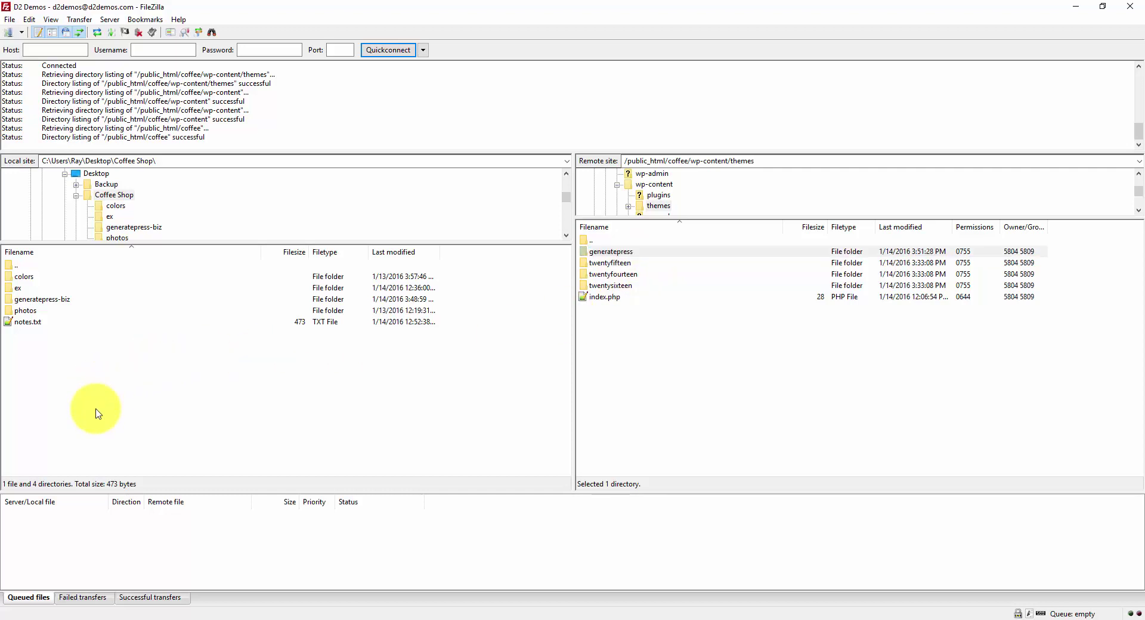
pyautogui.click(80, 300)
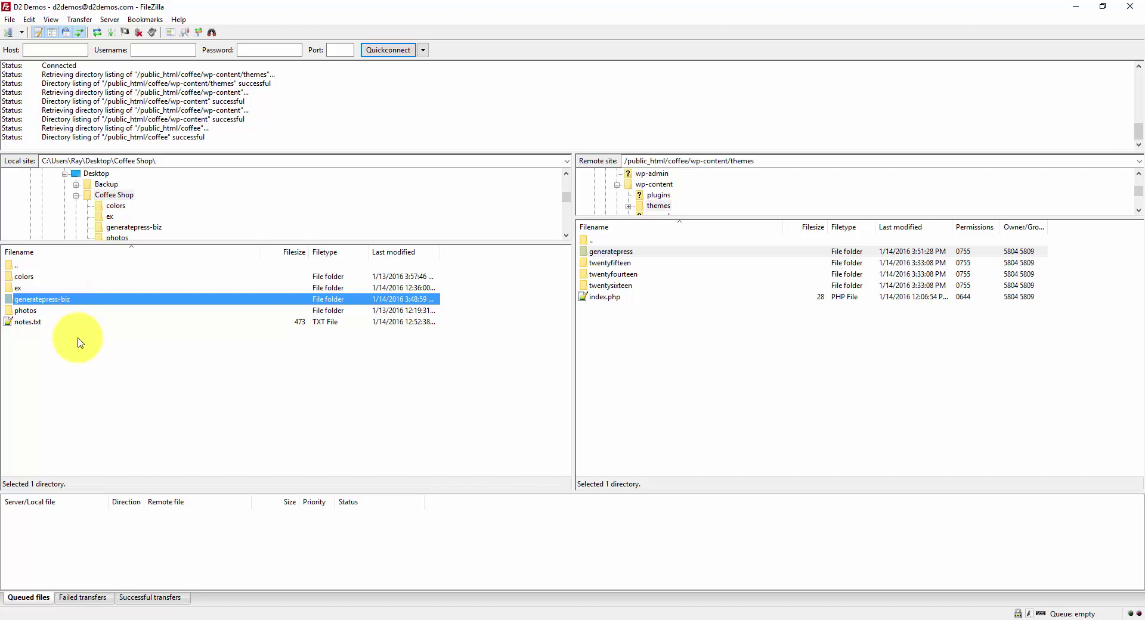
# Step: Open the local generatepress-biz folder, check functions.php and style.css, then return to the browser
pyautogui.click(81, 353)
pyautogui.click(51, 302)
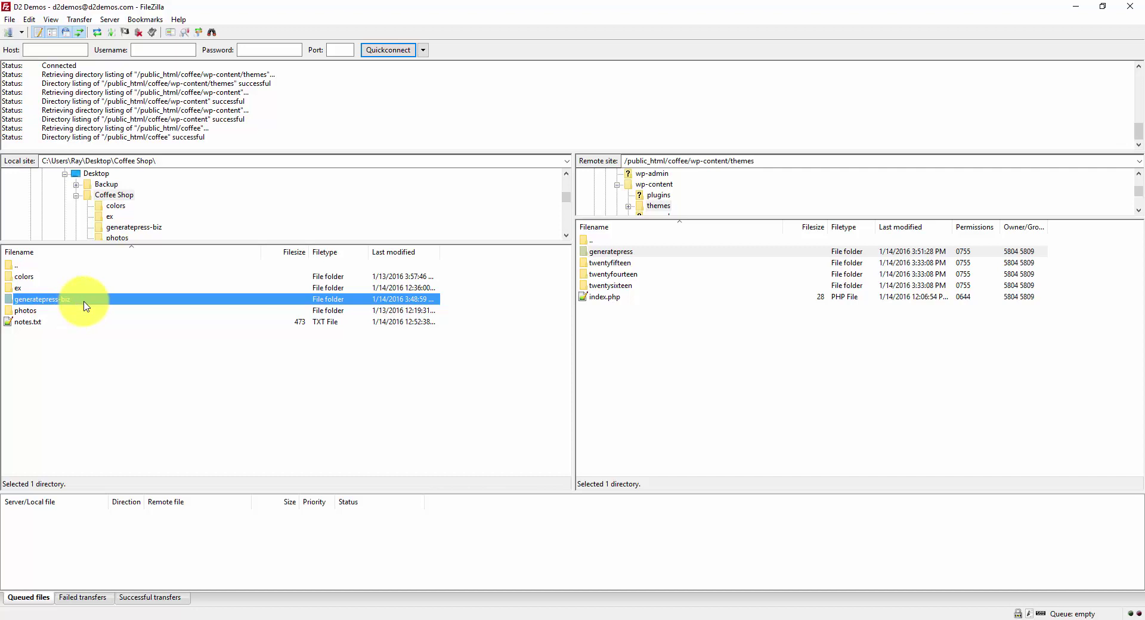
pyautogui.doubleClick(84, 301)
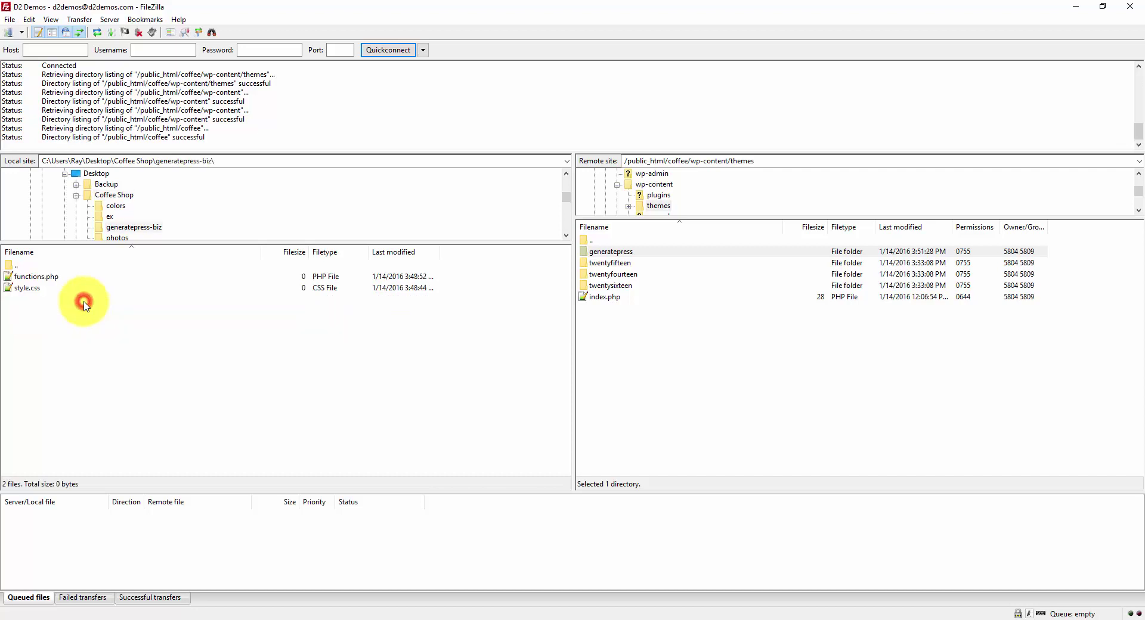
pyautogui.click(40, 289)
pyautogui.click(57, 277)
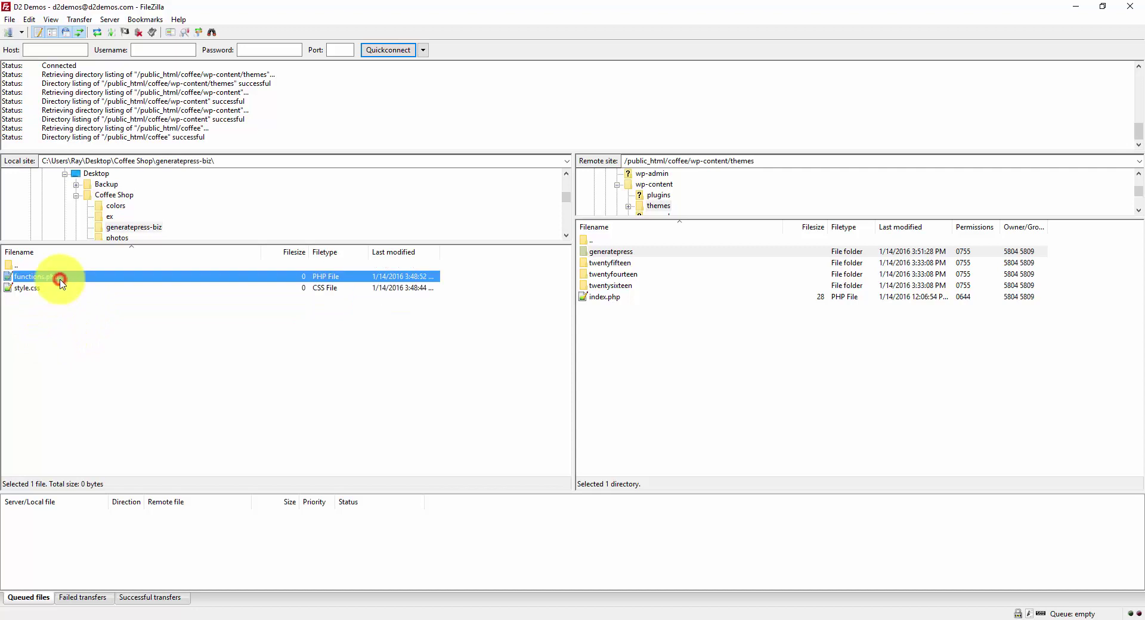
pyautogui.click(62, 289)
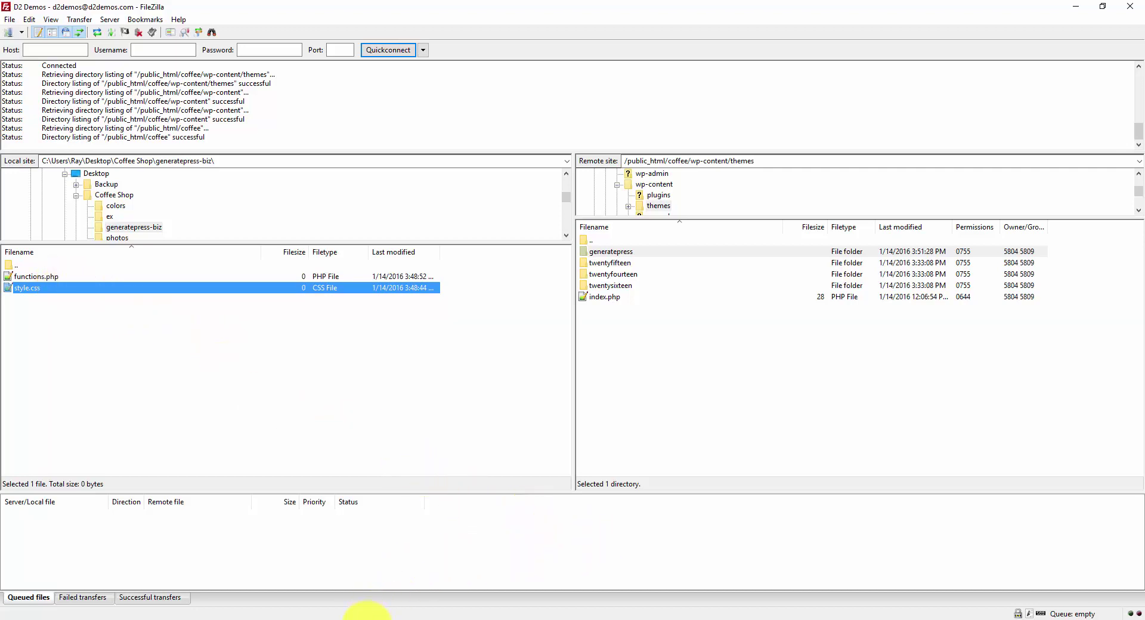
pyautogui.click(370, 612)
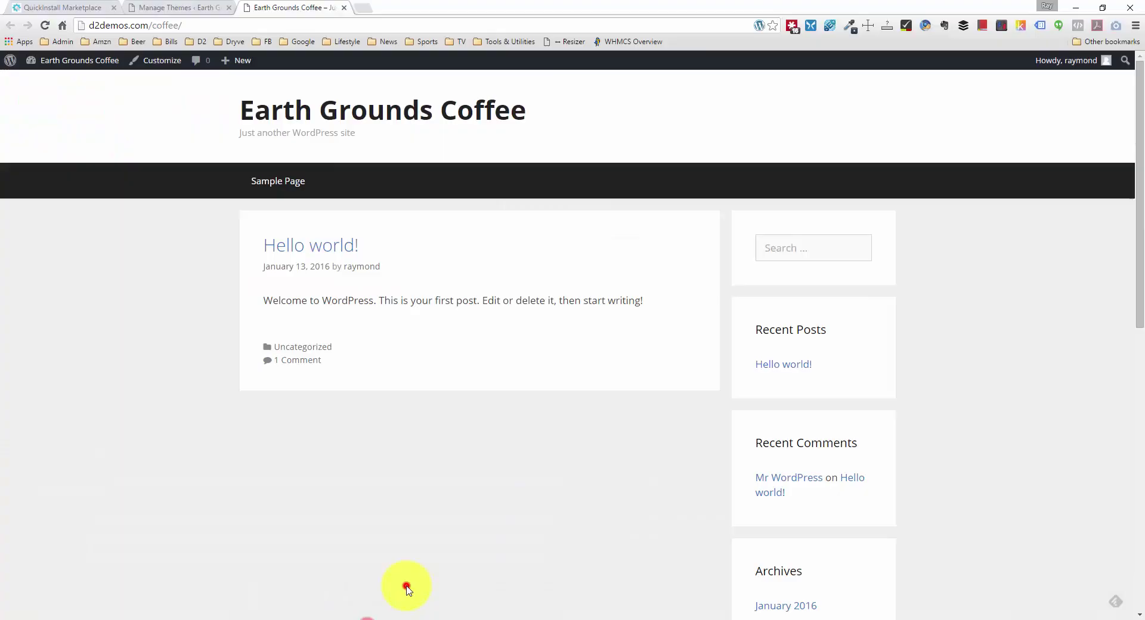
# Step: Load codex.wordpress.org/Child_Themes in a new tab and copy its example stylesheet header
pyautogui.click(365, 10)
pyautogui.write('code')
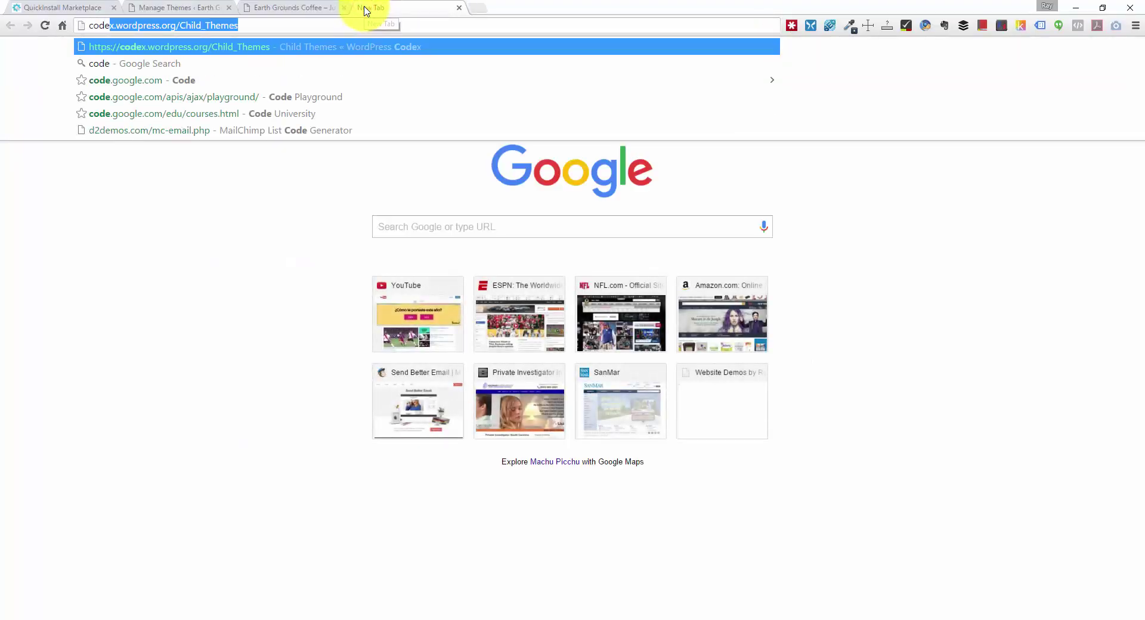
pyautogui.press('Return')
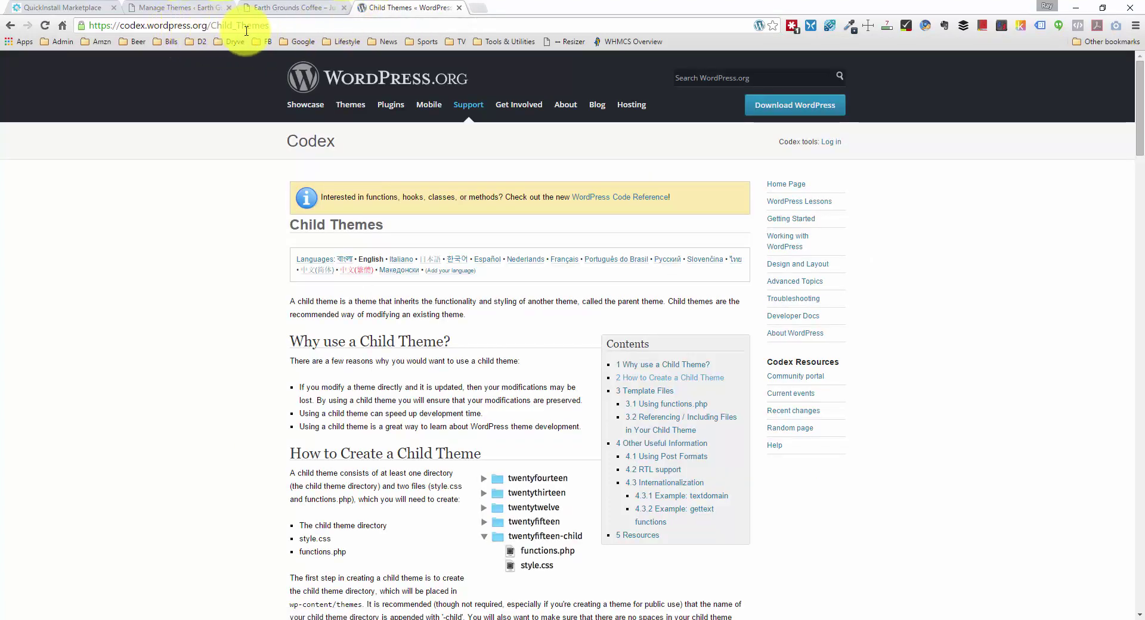
pyautogui.scroll(-3, 312, 259)
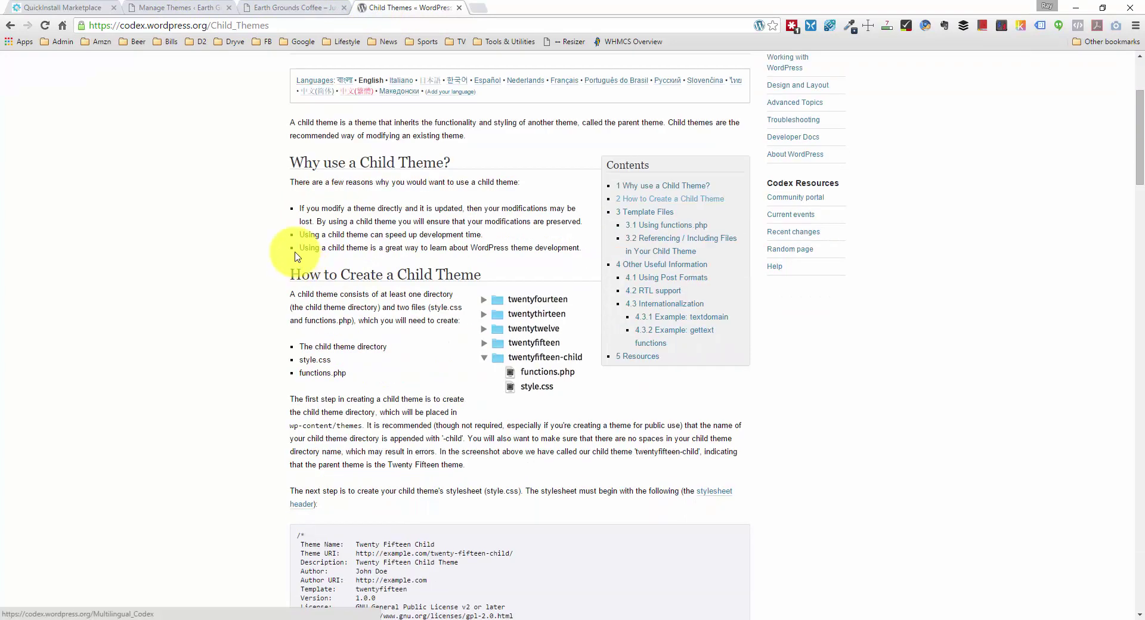
pyautogui.scroll(-4, 335, 204)
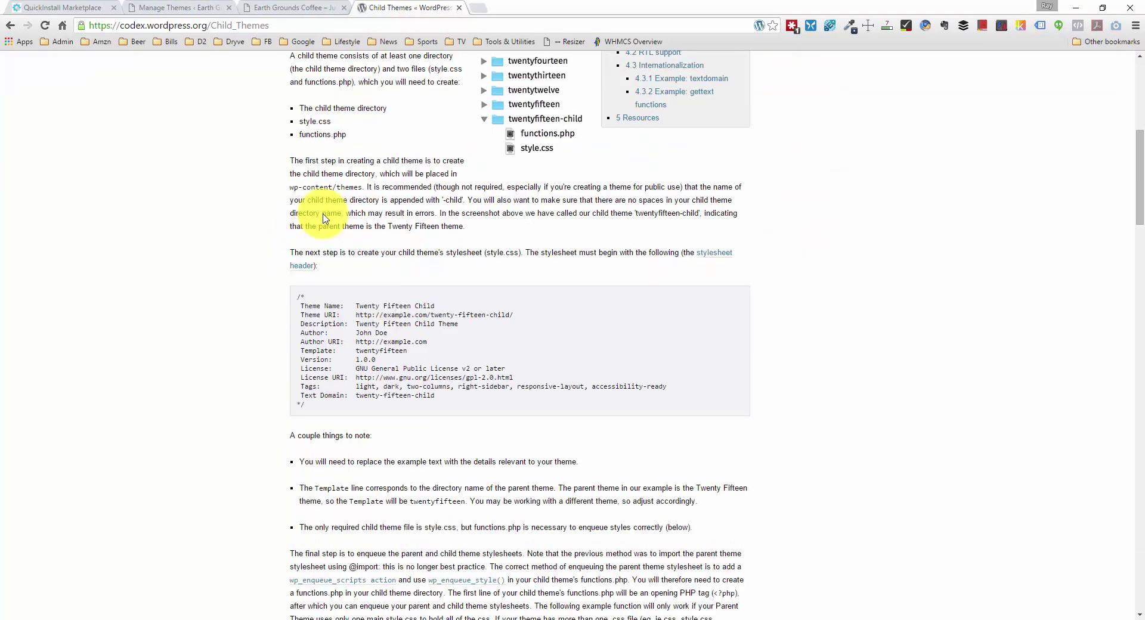
pyautogui.scroll(2, 351, 258)
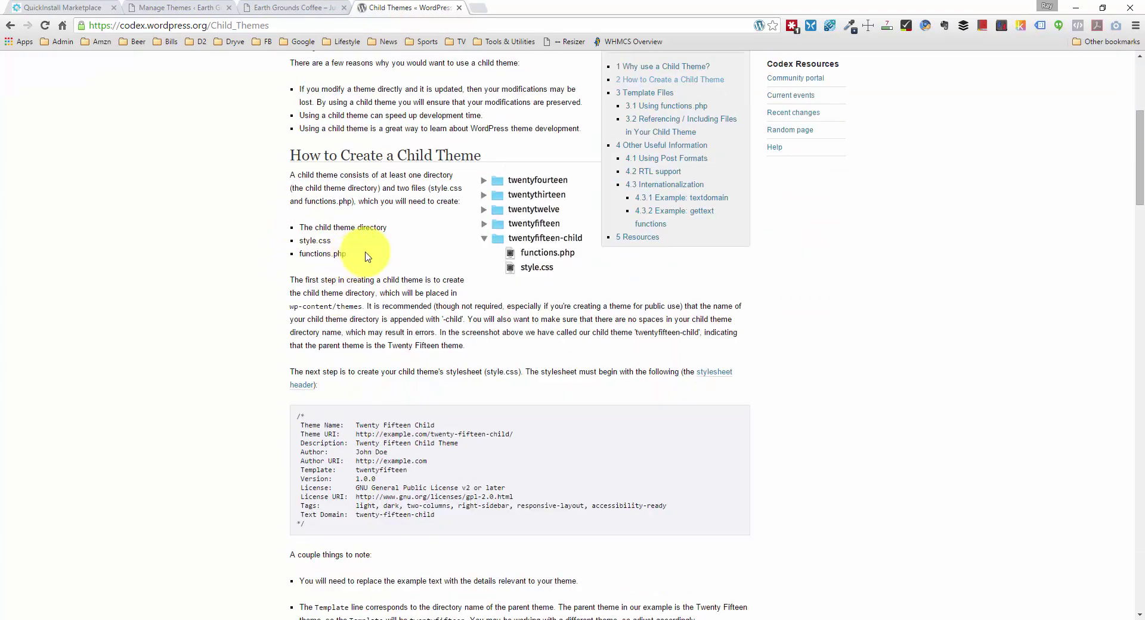
pyautogui.scroll(-3, 362, 251)
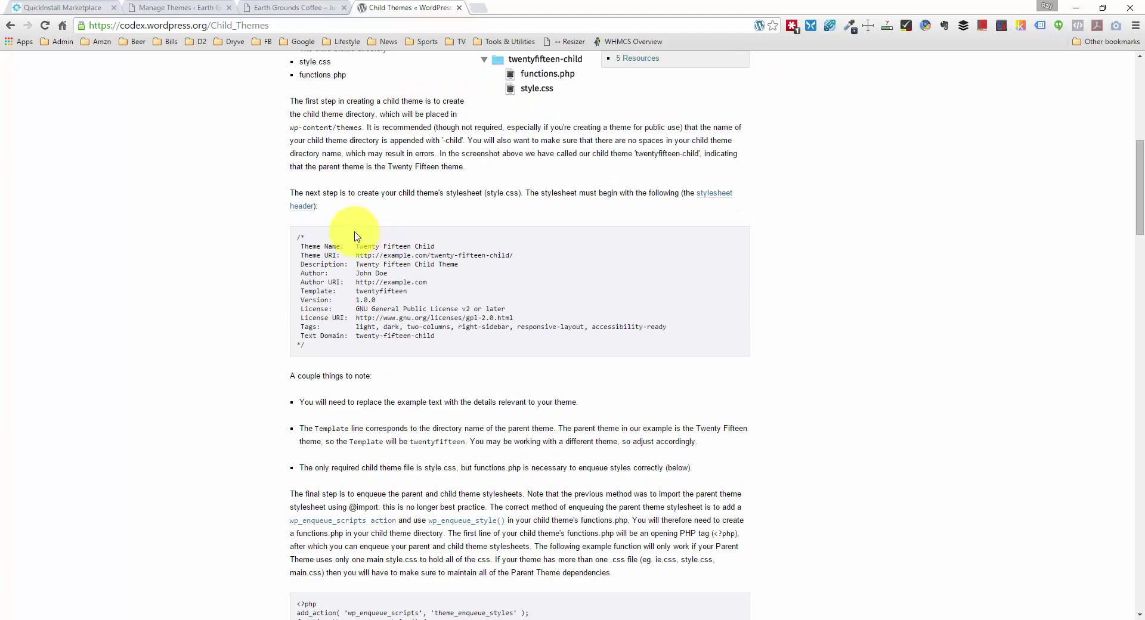
pyautogui.scroll(-1, 354, 235)
pyautogui.moveTo(324, 287); pyautogui.dragTo(295, 180)
pyautogui.hotkey('ctrl', 'c')
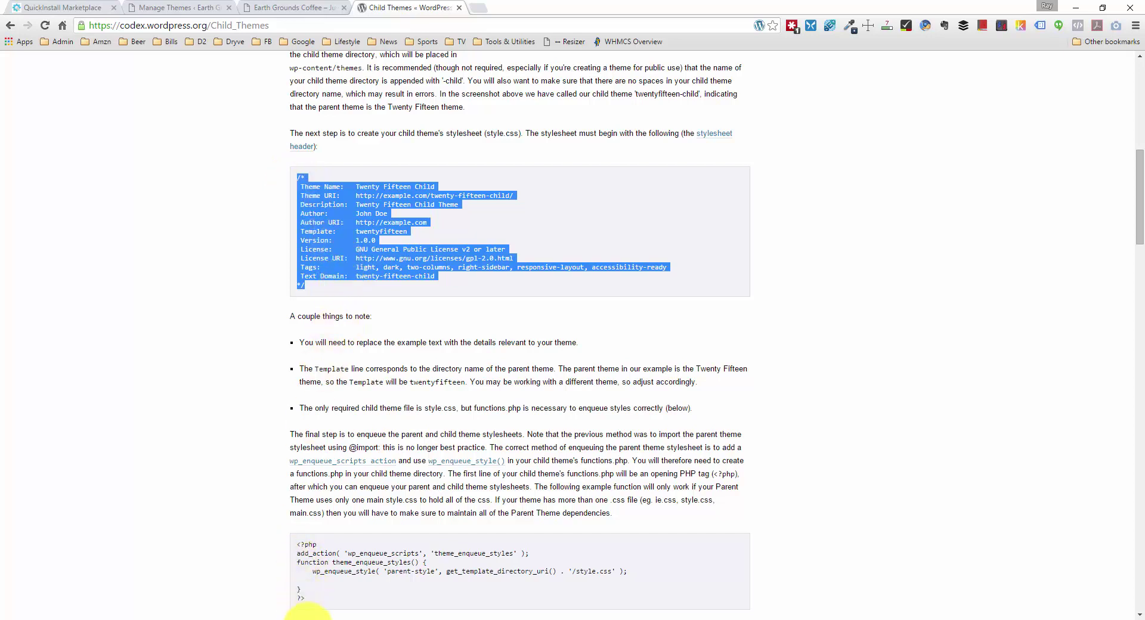
pyautogui.click(476, 386)
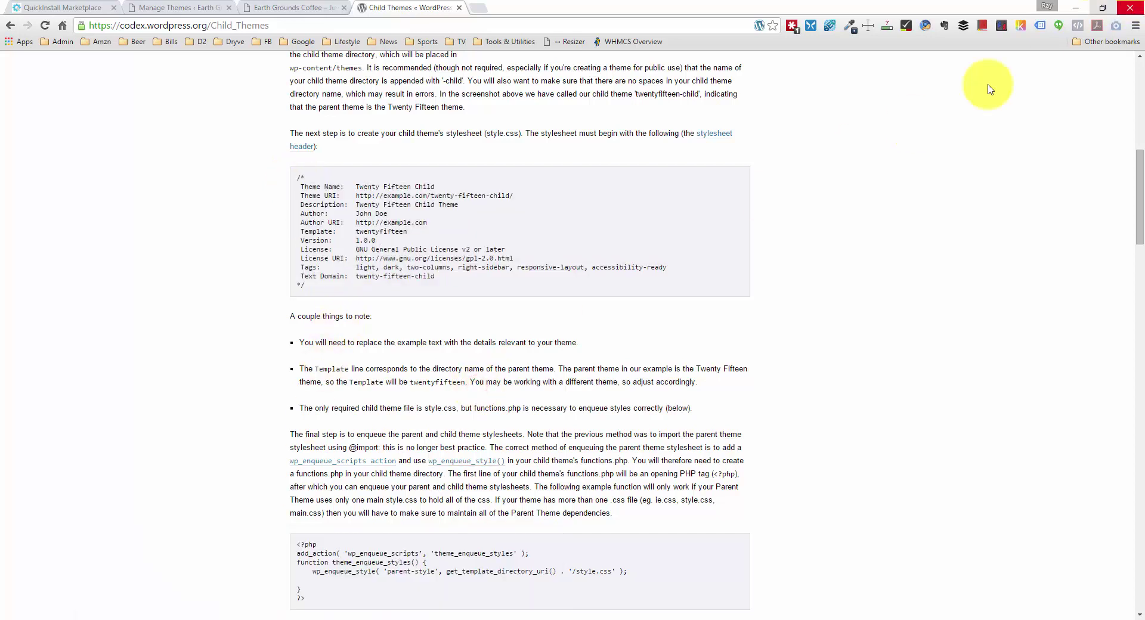
# Step: Open generatepress-biz's empty style.css in a maximized Notepad++ window
pyautogui.moveTo(306, 611)
pyautogui.click(512, 583)
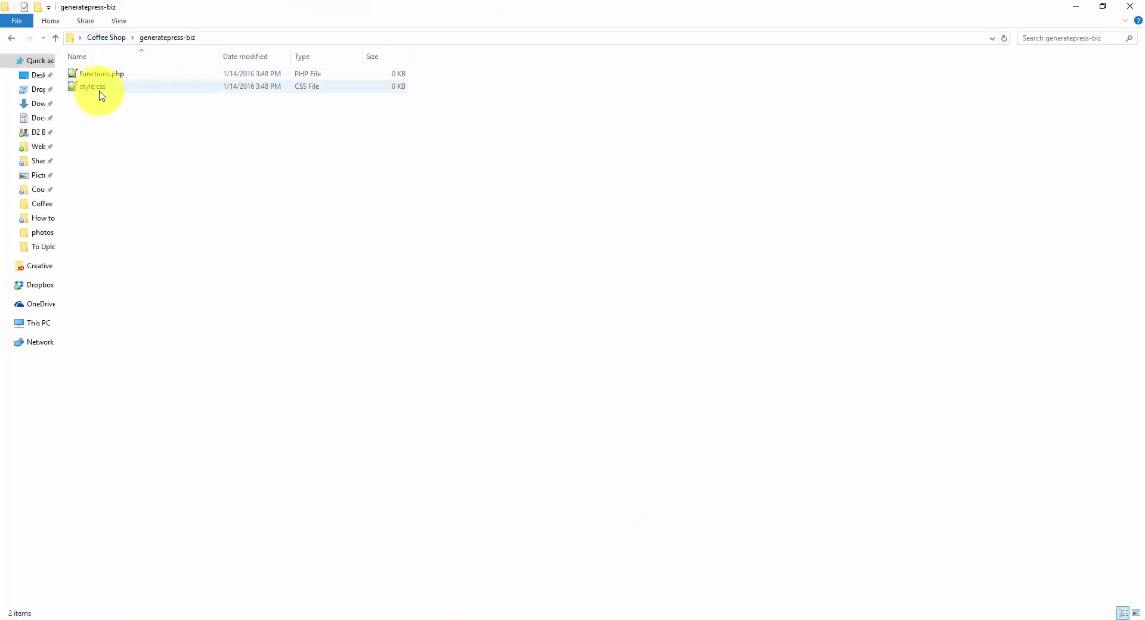
pyautogui.doubleClick(125, 86)
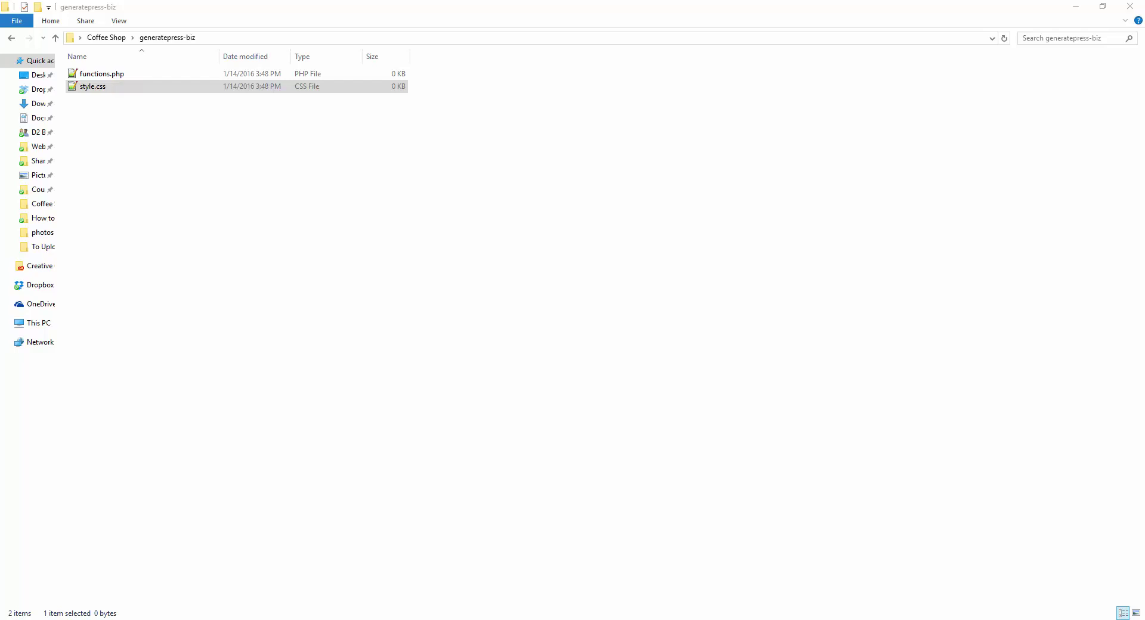
pyautogui.doubleClick(588, 7)
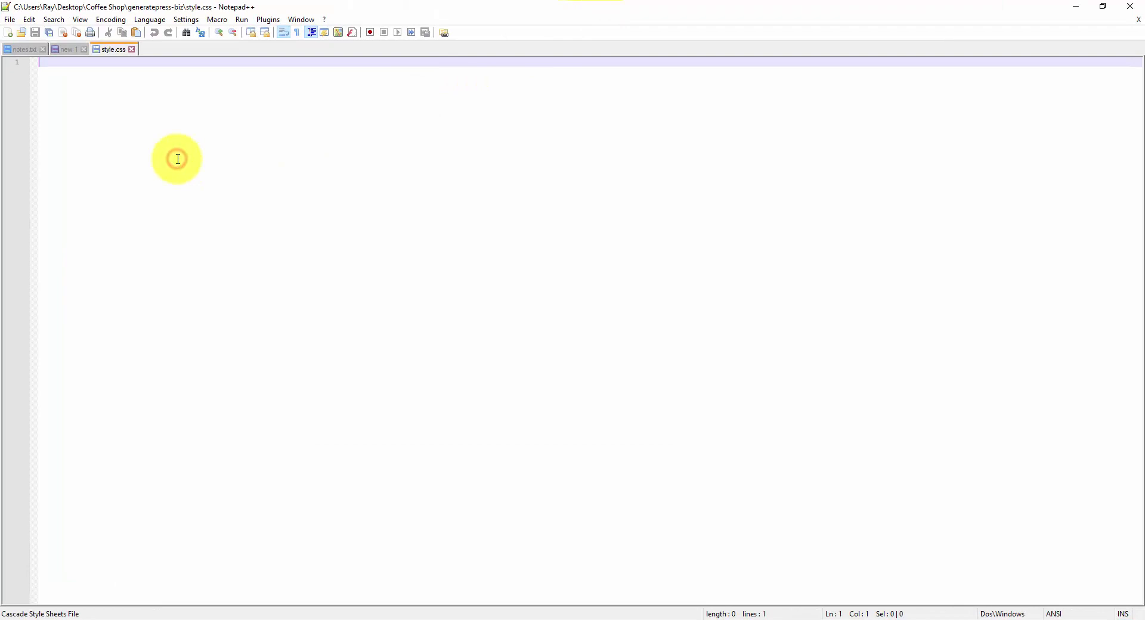
# Step: Paste the Codex header into style.css and change Template from twentyfifteen to generatepress
pyautogui.hotkey('ctrl', 'v')
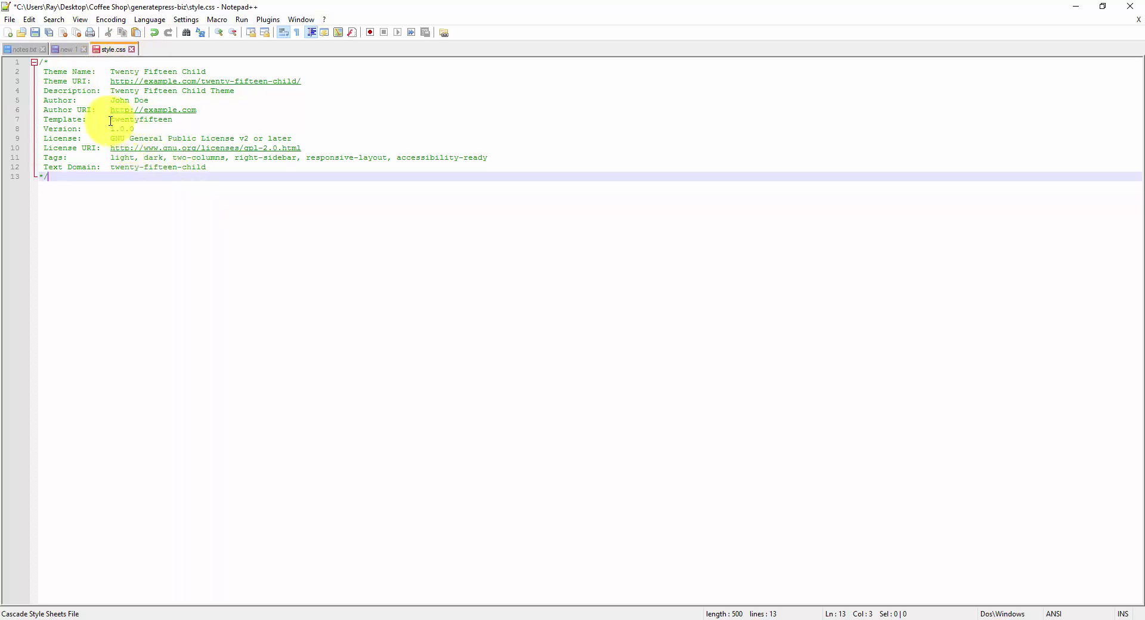
pyautogui.moveTo(45, 119); pyautogui.dragTo(119, 127)
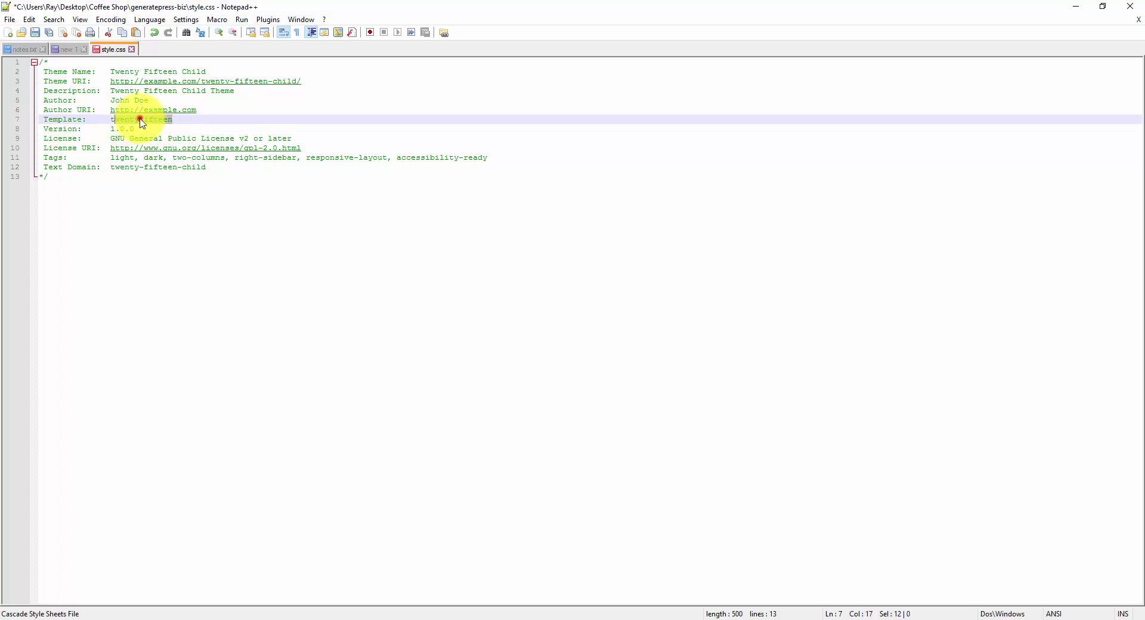
pyautogui.click(143, 119)
pyautogui.doubleClick(145, 118)
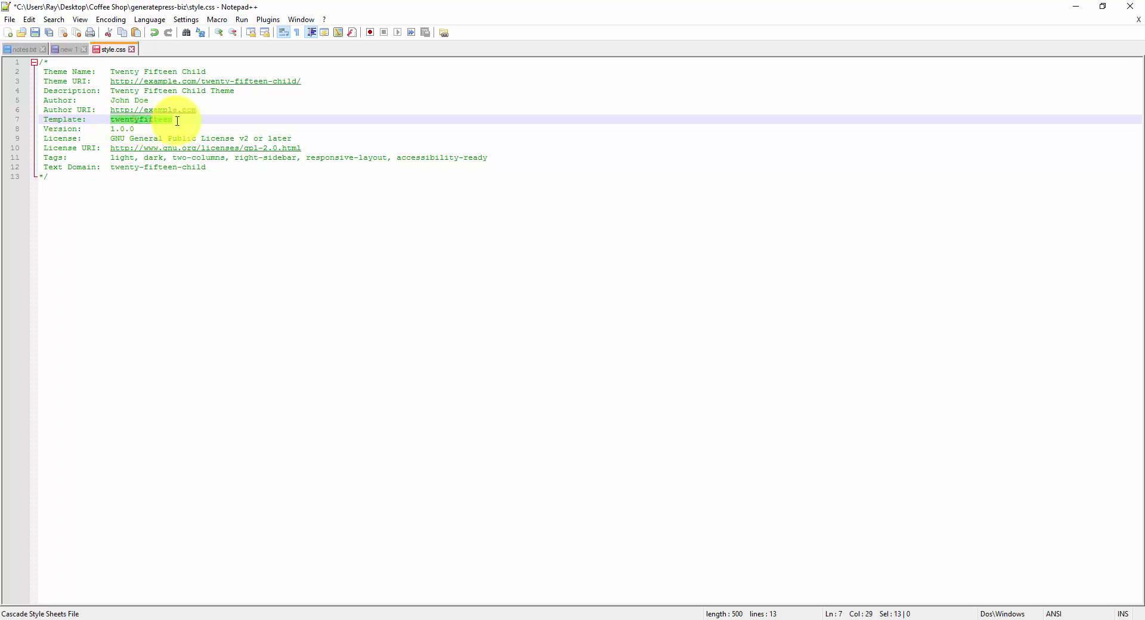
pyautogui.write('generate')
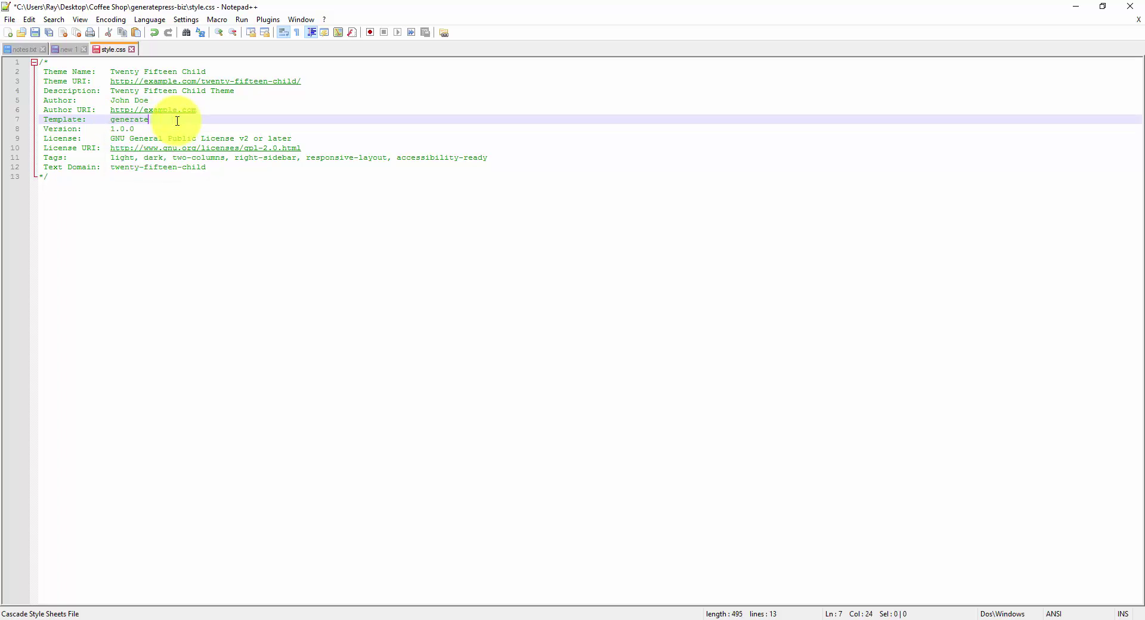
pyautogui.write('press')
pyautogui.doubleClick(141, 119)
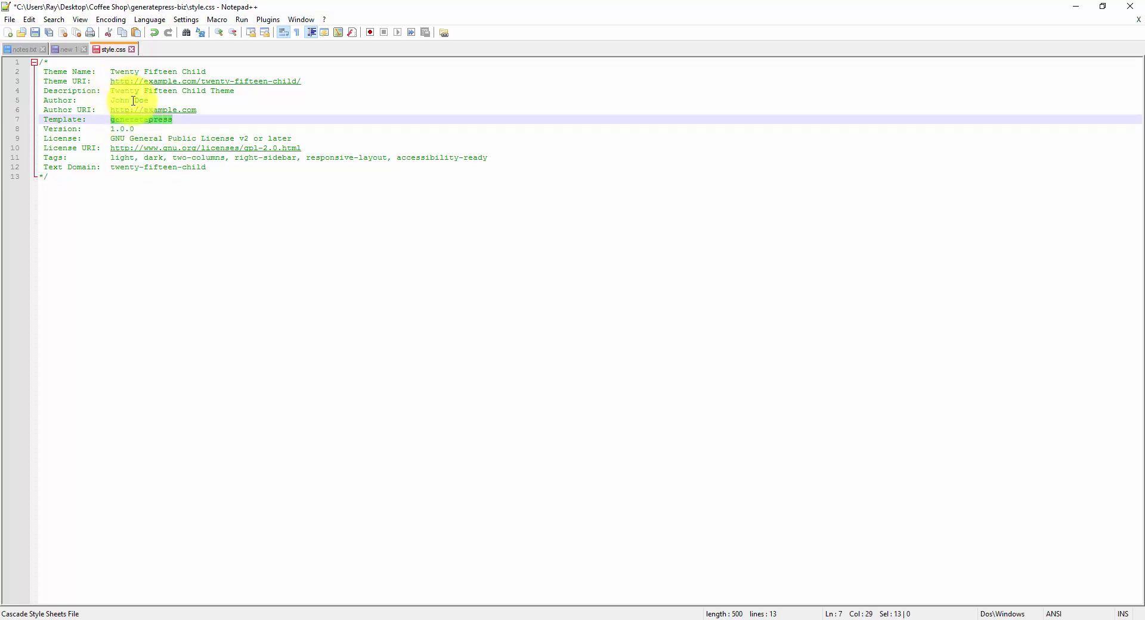
pyautogui.click(208, 109)
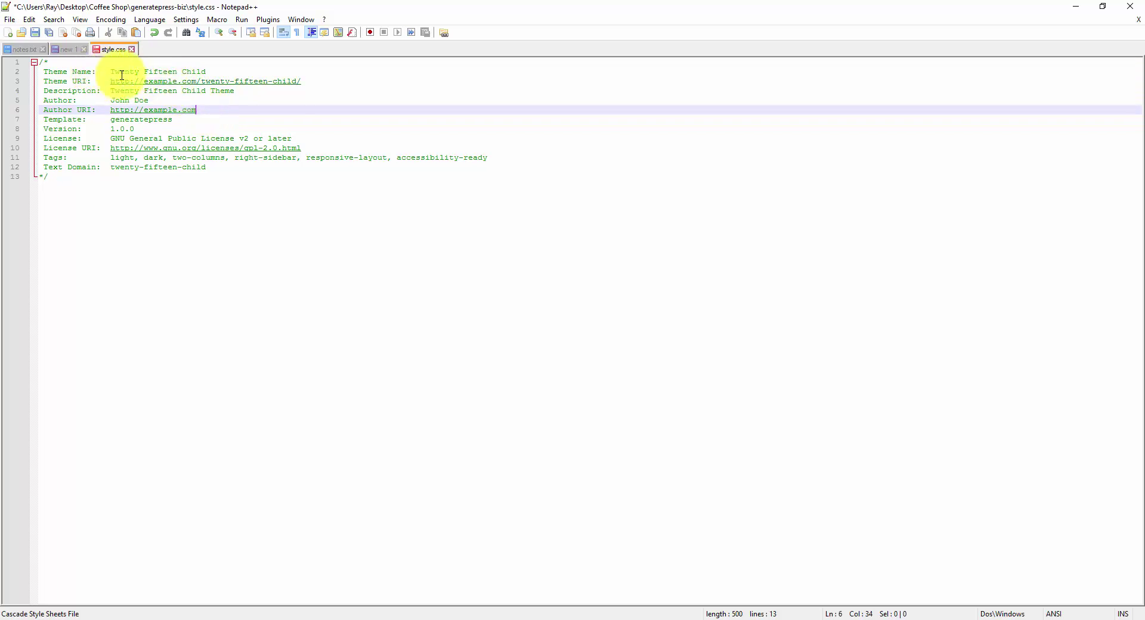
# Step: Set Theme Name to 'GeneratePress Coffee Theme' and Theme URI to website.profitcourse.com
pyautogui.moveTo(110, 71); pyautogui.dragTo(205, 72)
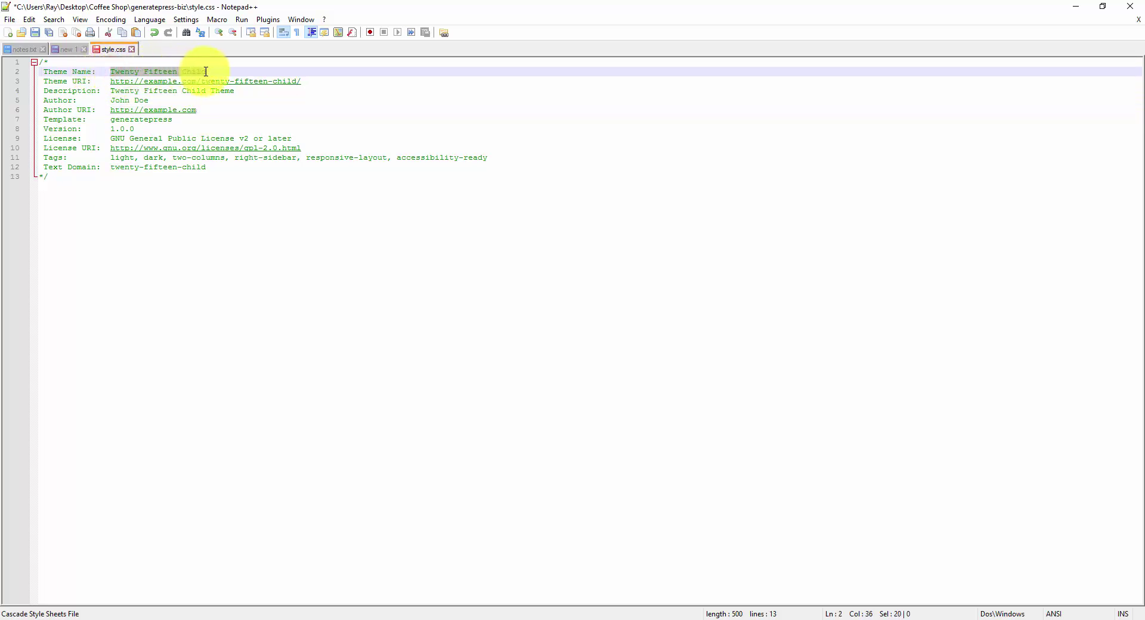
pyautogui.write('GeneratePress')
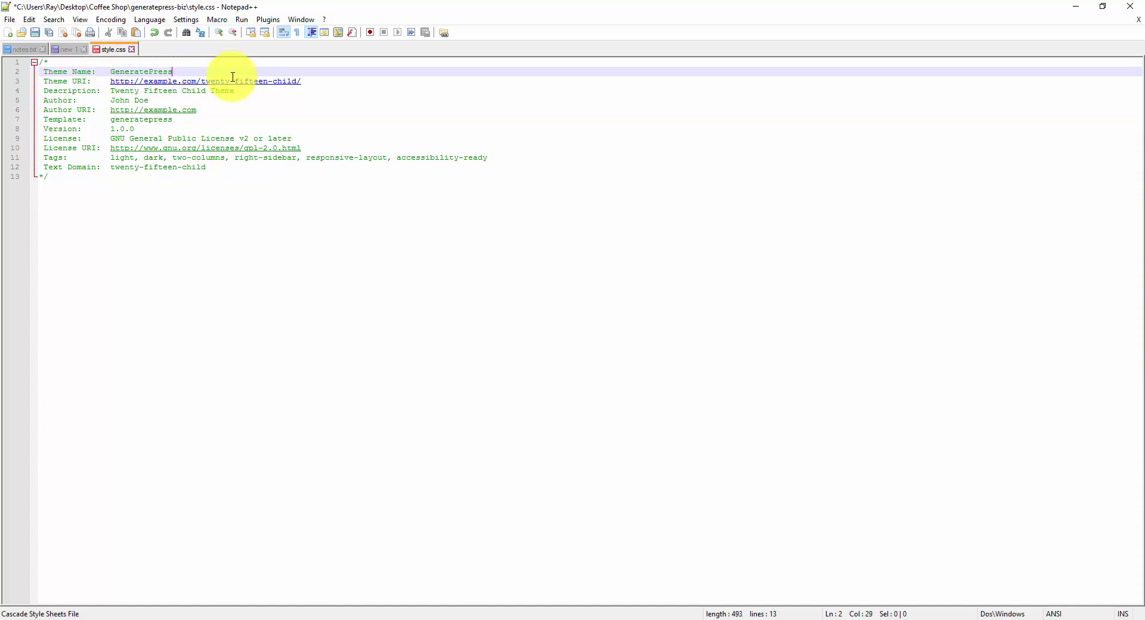
pyautogui.write(' Cof')
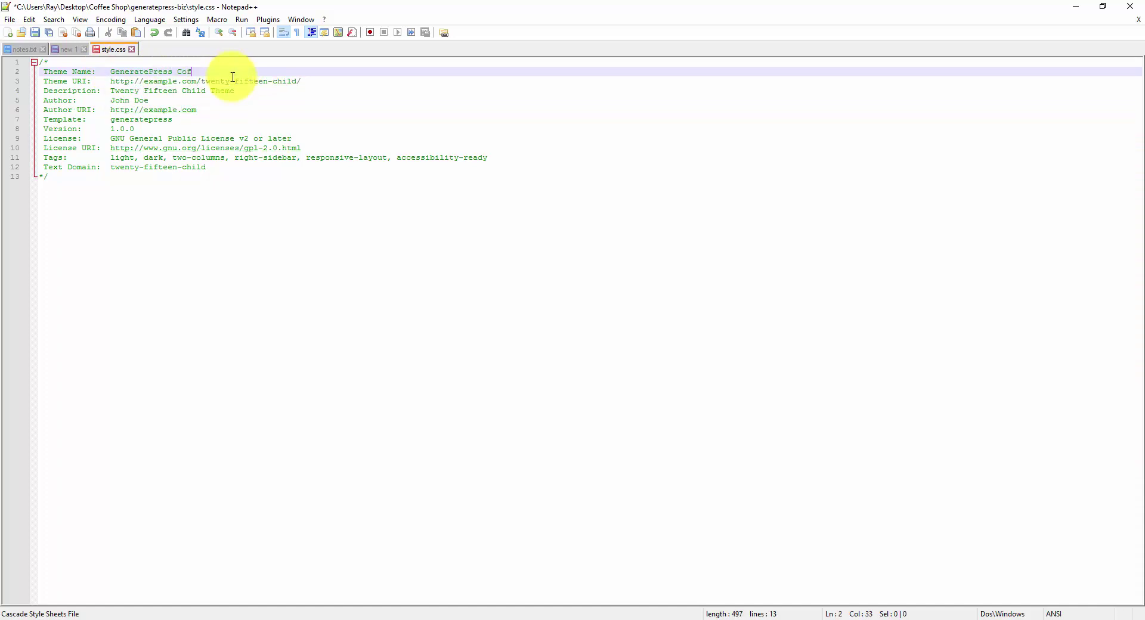
pyautogui.write('fee Theme')
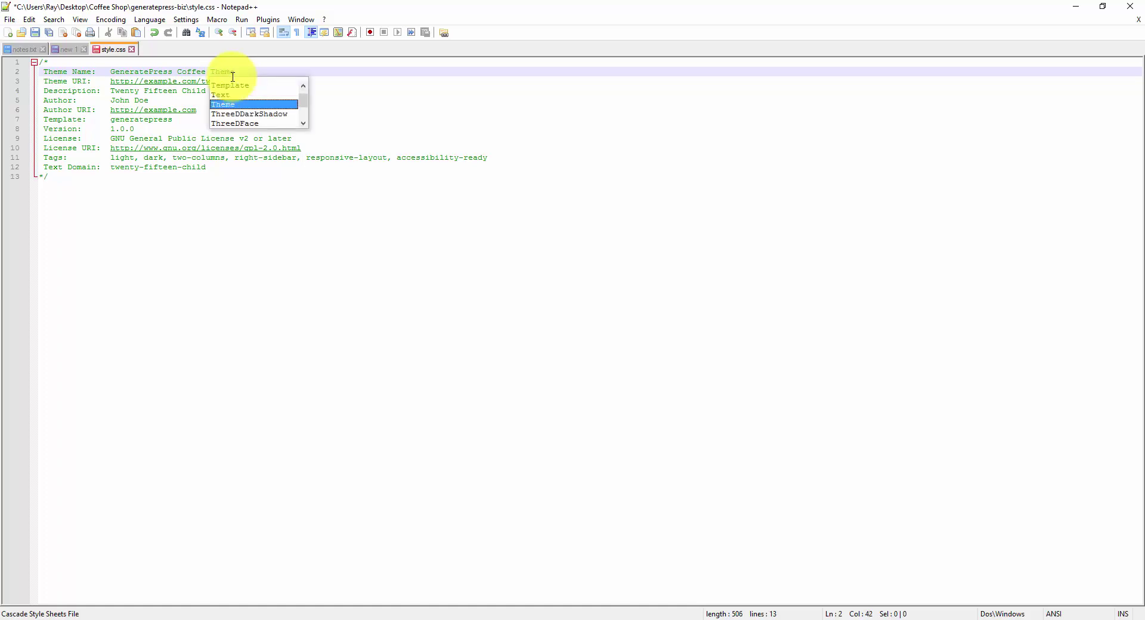
pyautogui.press('Escape')
pyautogui.moveTo(313, 79); pyautogui.dragTo(153, 79)
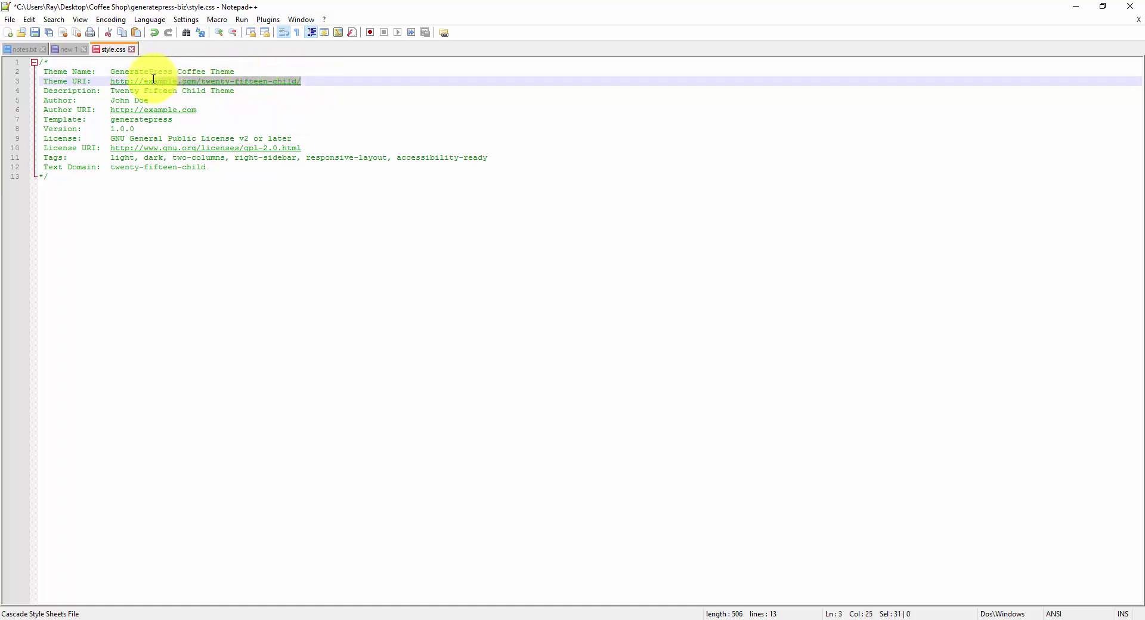
pyautogui.press('BackSpace')
pyautogui.press('BackSpace')
pyautogui.write('we')
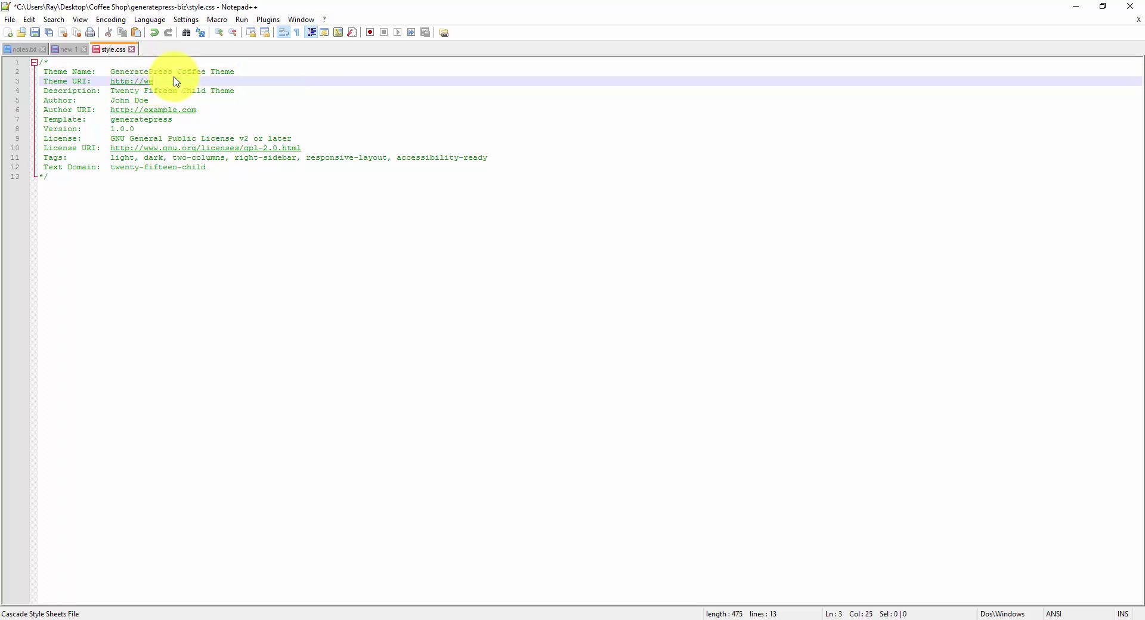
pyautogui.write('bsite.profitcourse.com')
pyautogui.click(162, 91)
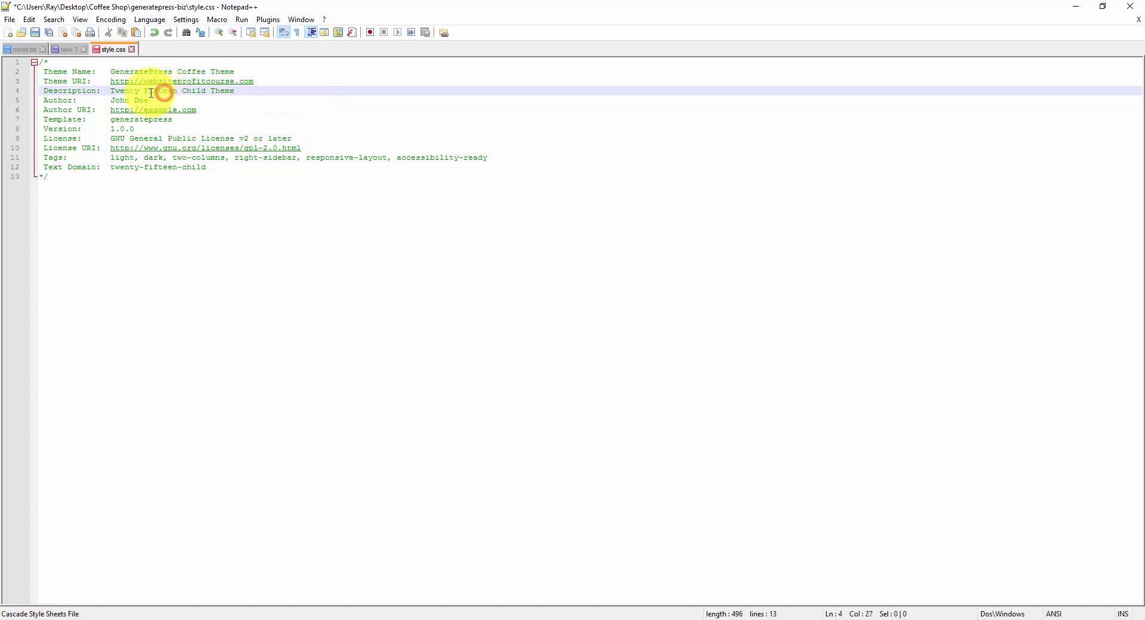
# Step: Replace Twenty Fifteen with GeneratePress in the Description and enter the author's name
pyautogui.moveTo(111, 90); pyautogui.dragTo(178, 92)
pyautogui.write('Ge')
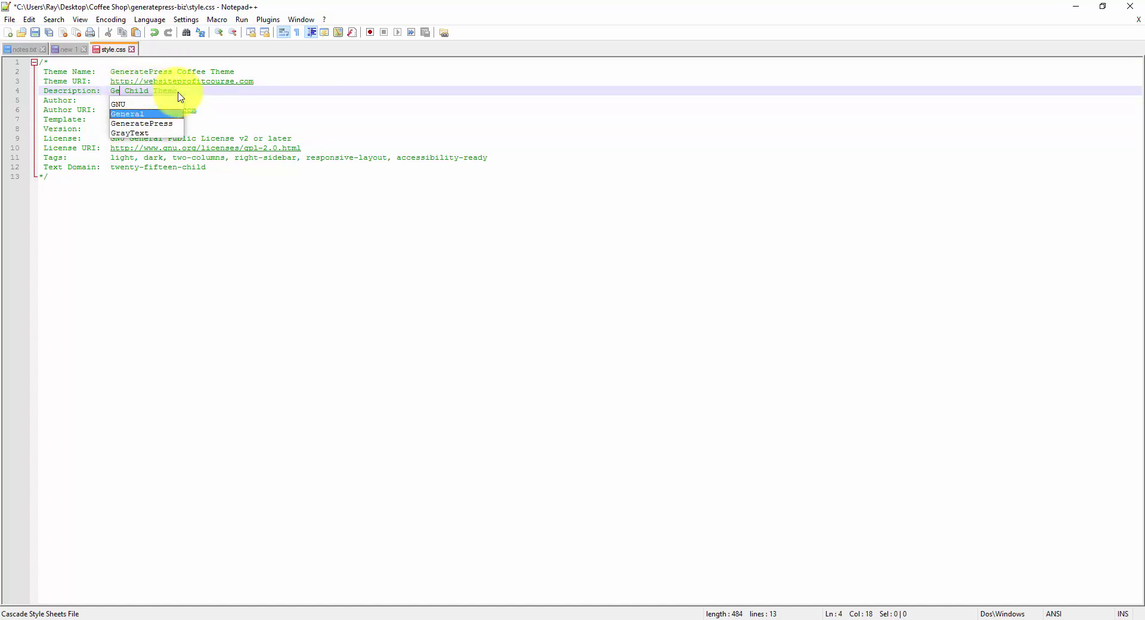
pyautogui.write('neratepr')
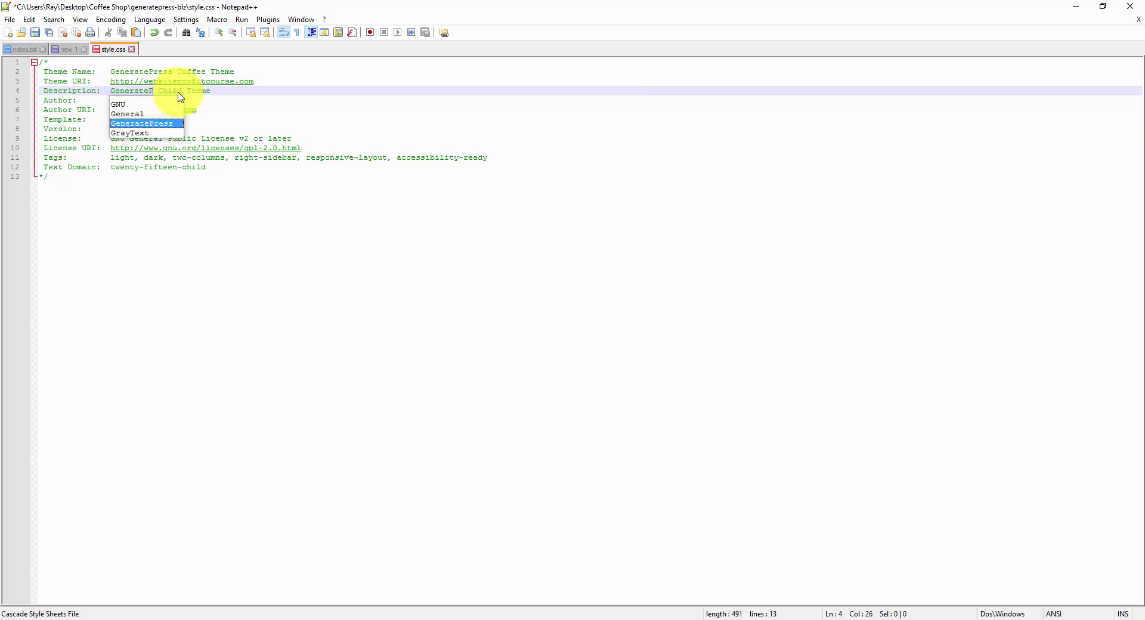
pyautogui.press('Return')
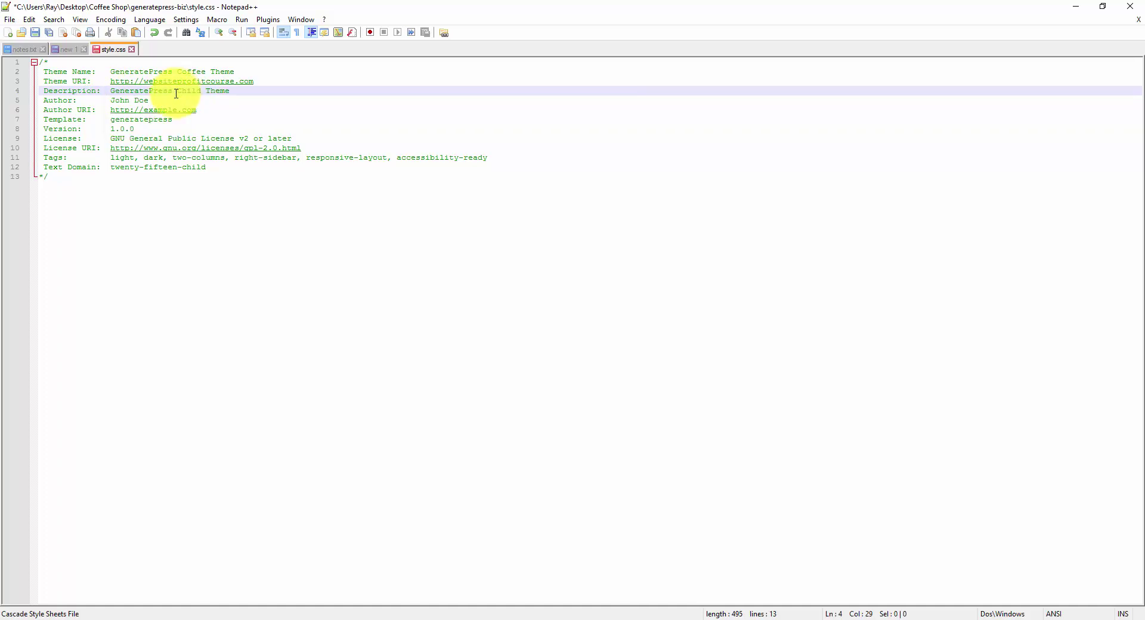
pyautogui.moveTo(149, 100); pyautogui.dragTo(111, 100)
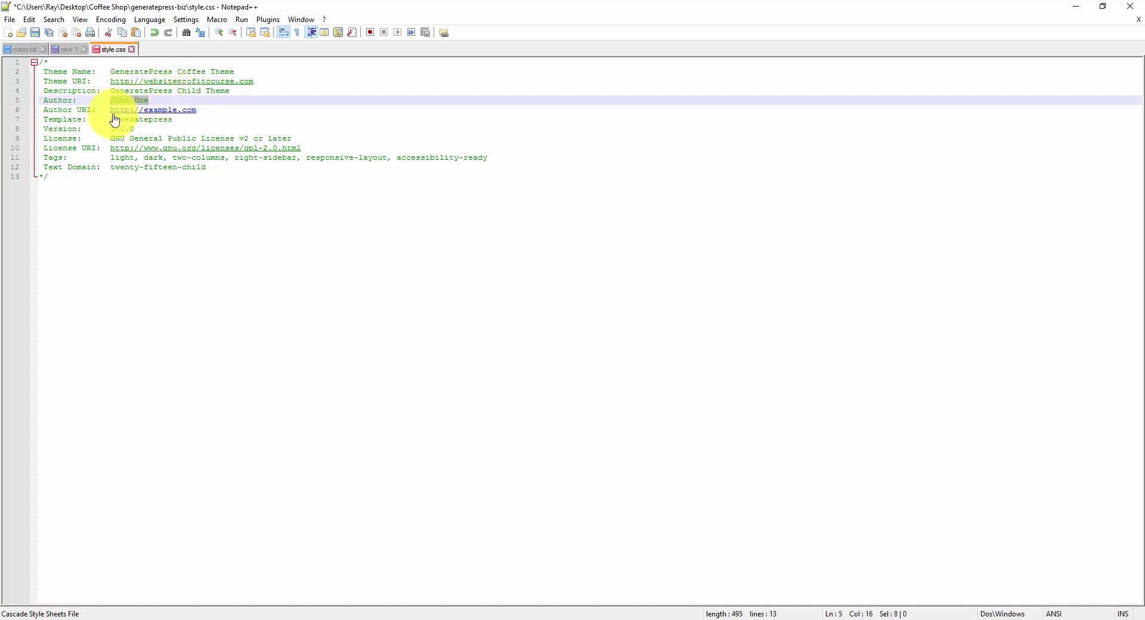
pyautogui.write('Ray DelVecchi')
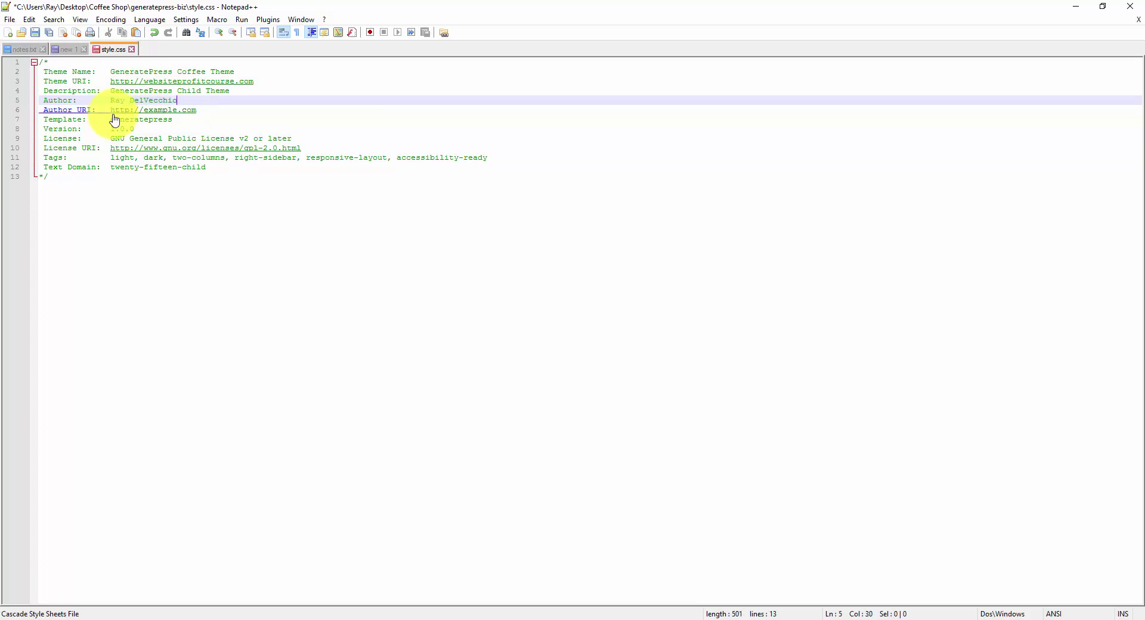
# Step: Replace example.com in the Author URI with the copied websiteprofitcourse.com domain
pyautogui.moveTo(197, 110); pyautogui.dragTo(148, 112)
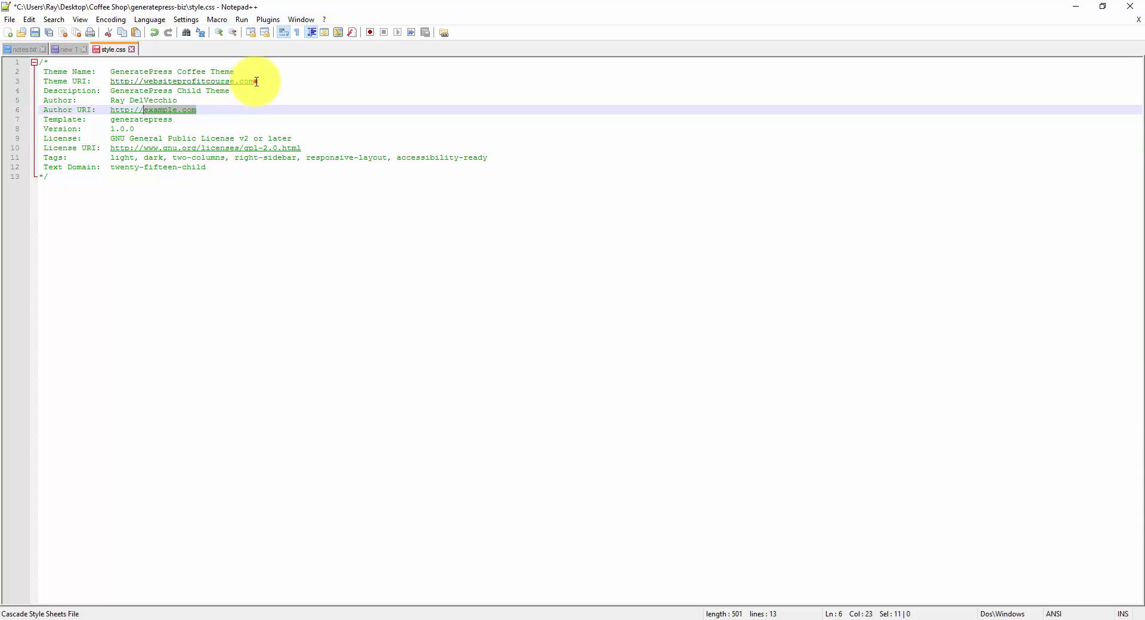
pyautogui.moveTo(255, 81); pyautogui.dragTo(146, 80)
pyautogui.hotkey('ctrl', 'c')
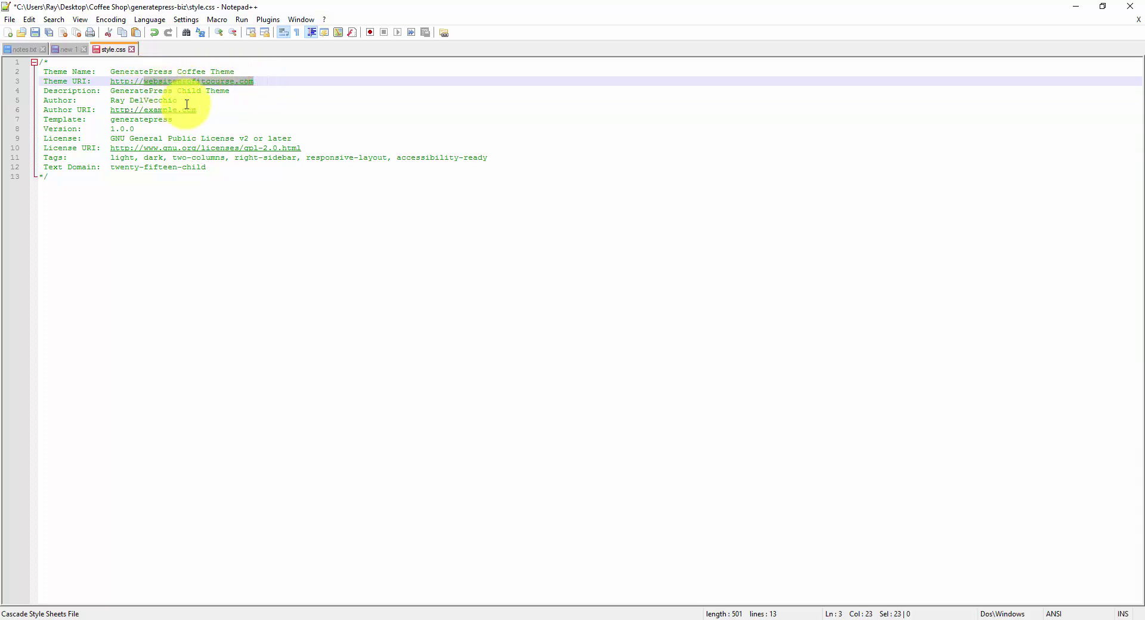
pyautogui.moveTo(197, 109); pyautogui.dragTo(146, 110)
pyautogui.hotkey('ctrl', 'v')
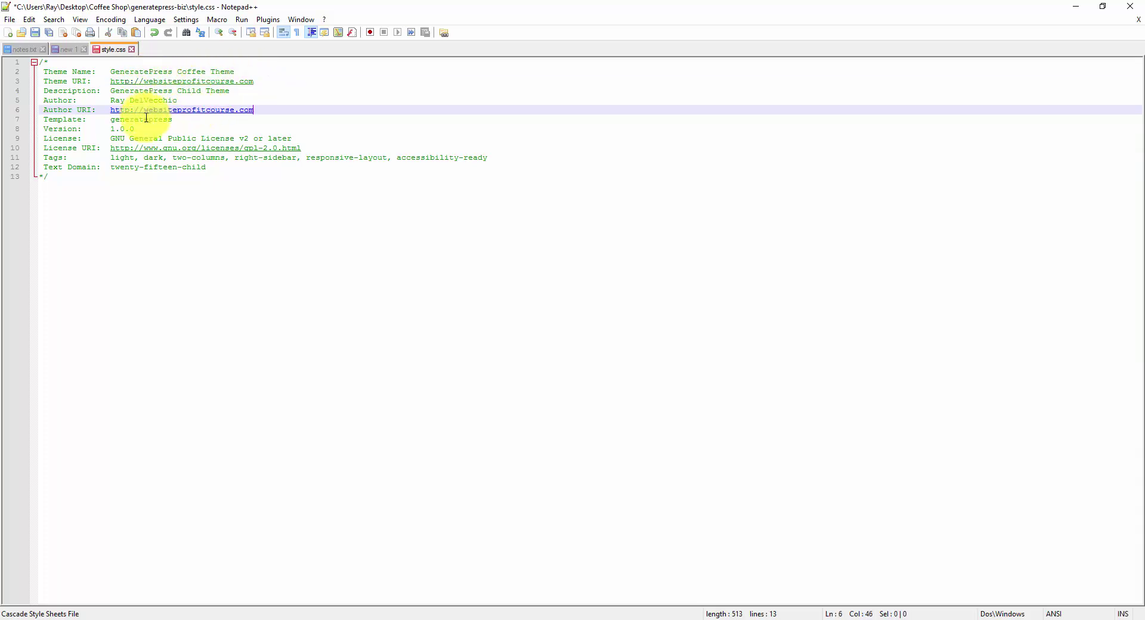
pyautogui.click(144, 129)
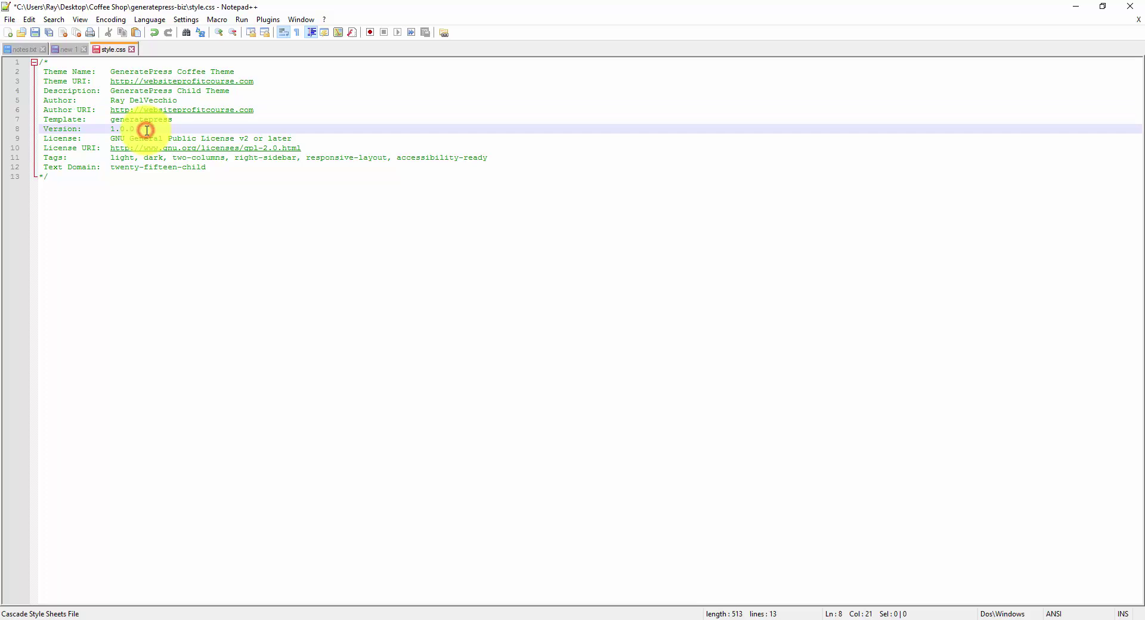
# Step: Change the Text Domain to generatepress-child and save style.css
pyautogui.click(44, 168)
pyautogui.click(113, 168)
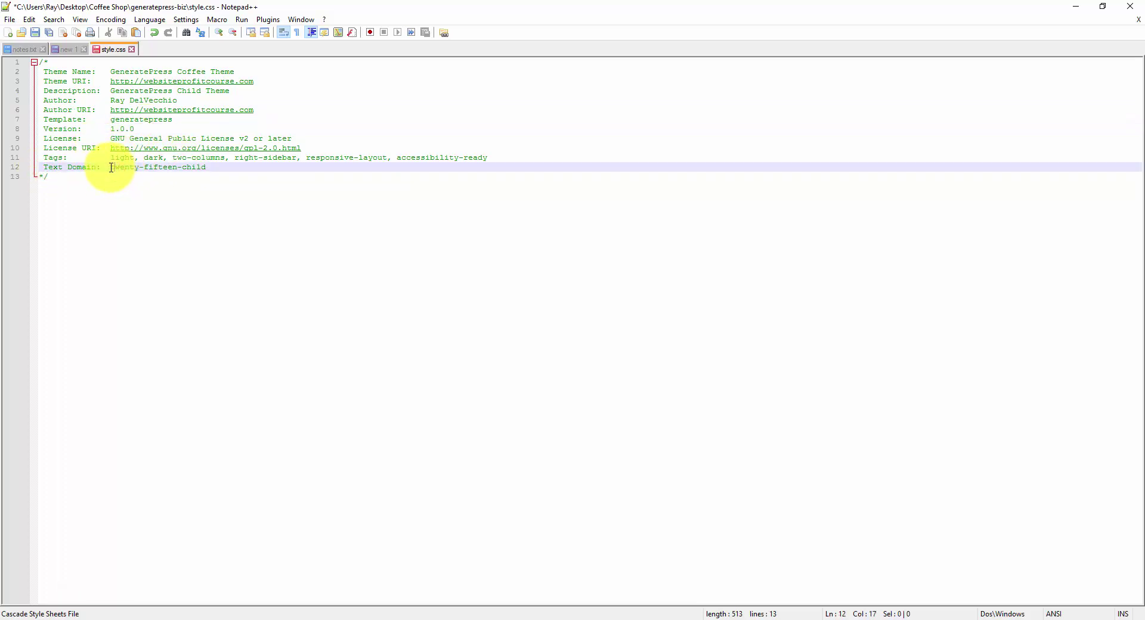
pyautogui.moveTo(111, 168); pyautogui.dragTo(174, 171)
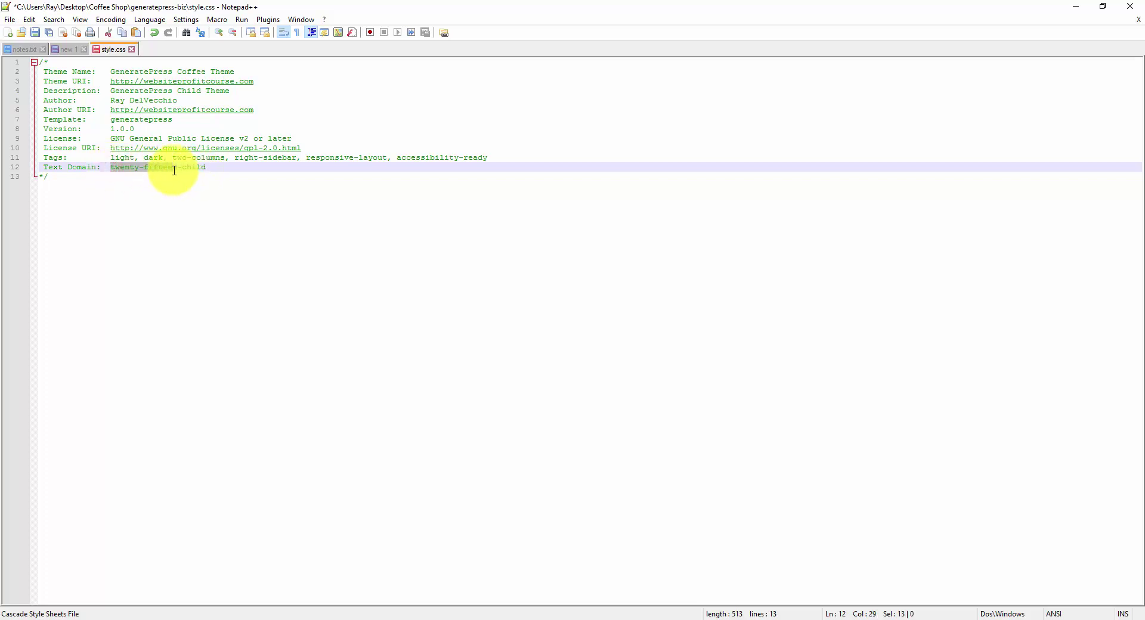
pyautogui.write('generatepress')
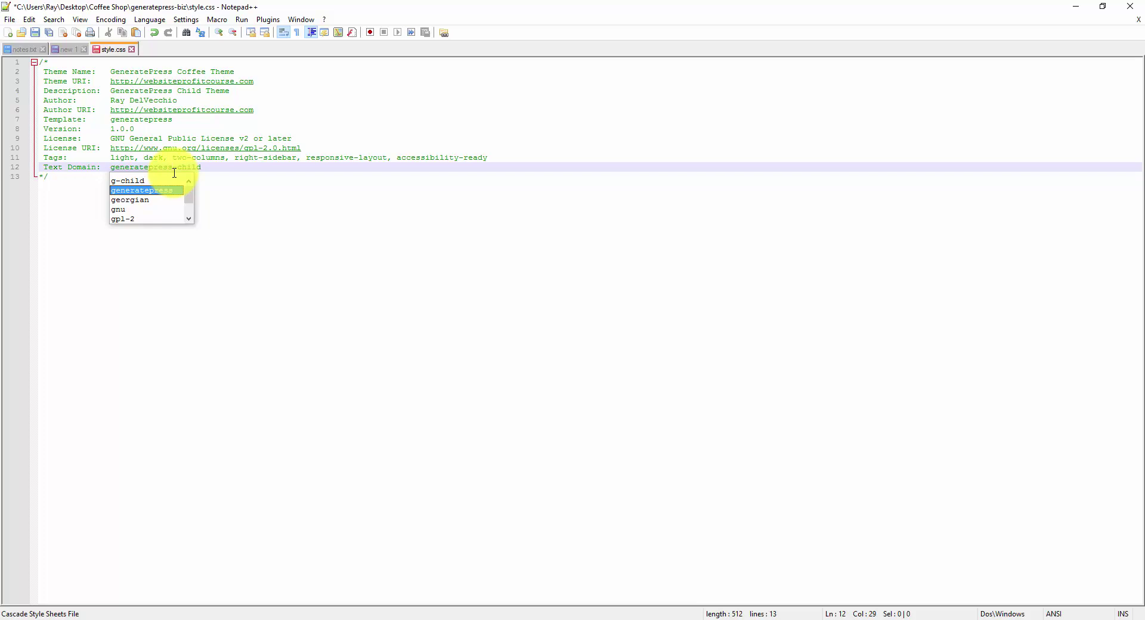
pyautogui.click(205, 174)
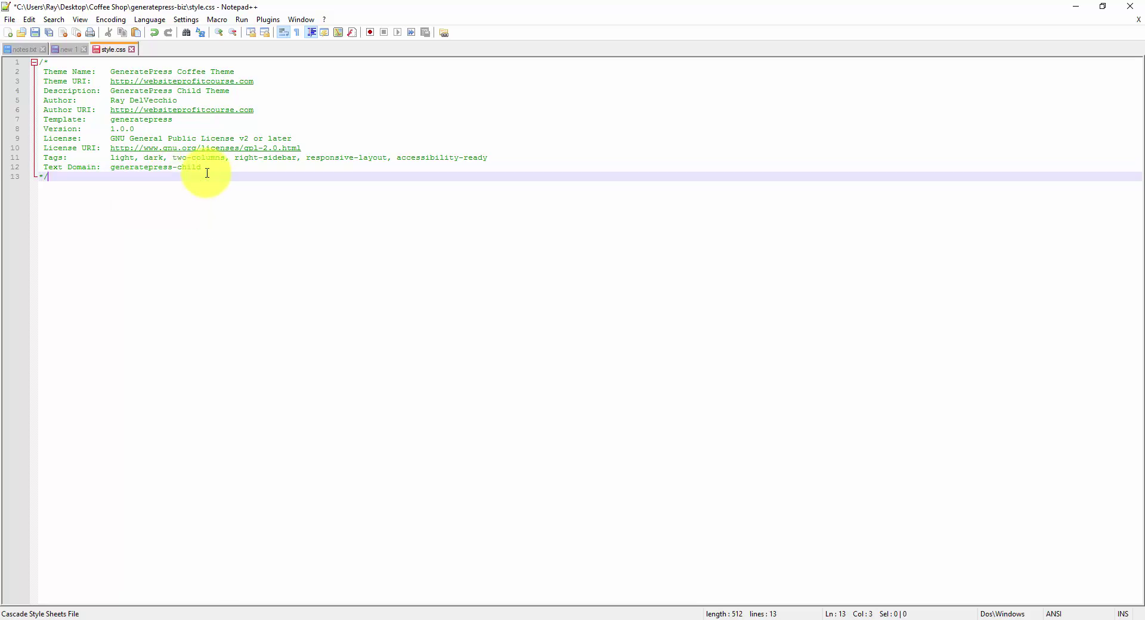
pyautogui.hotkey('ctrl', 's')
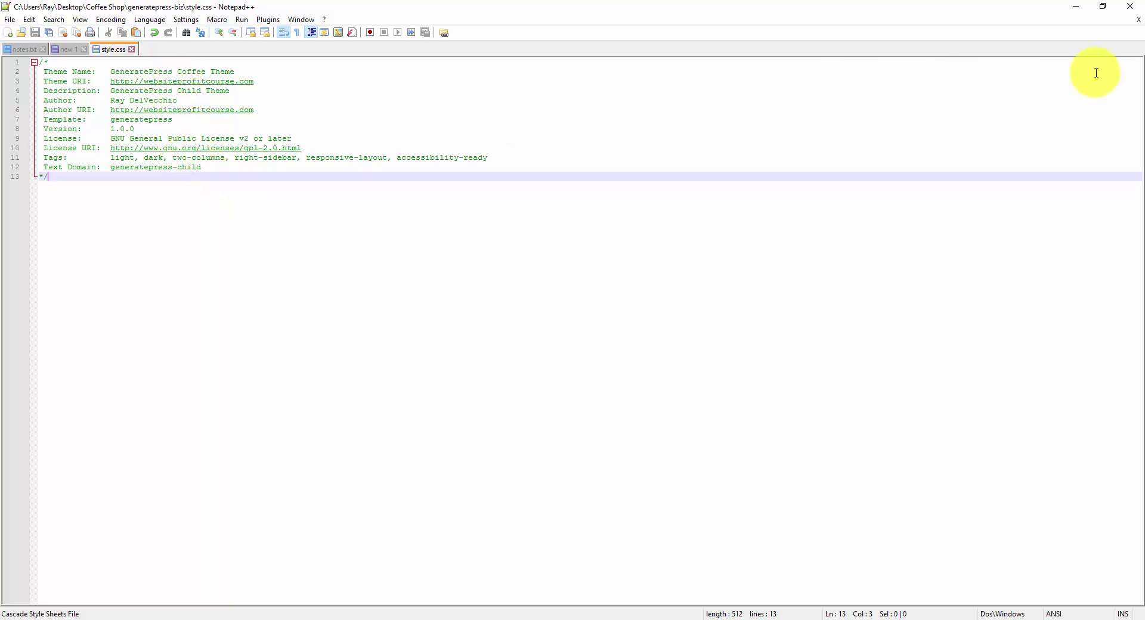
pyautogui.click(352, 617)
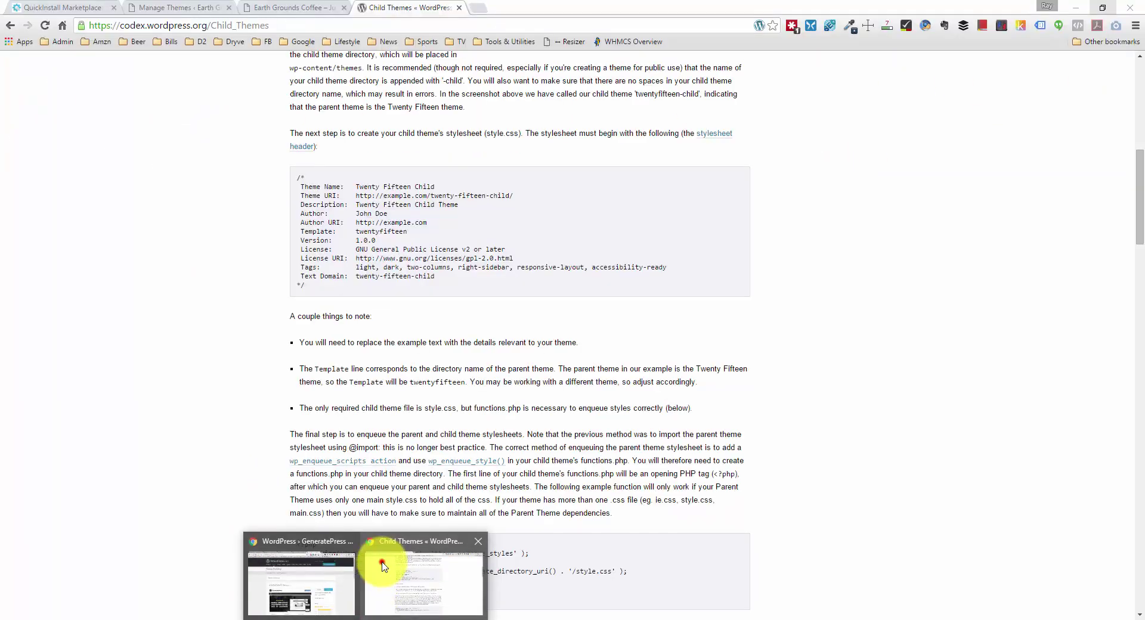
# Step: Select the first PHP enqueue code block on the Codex Child Themes page for copying
pyautogui.click(382, 566)
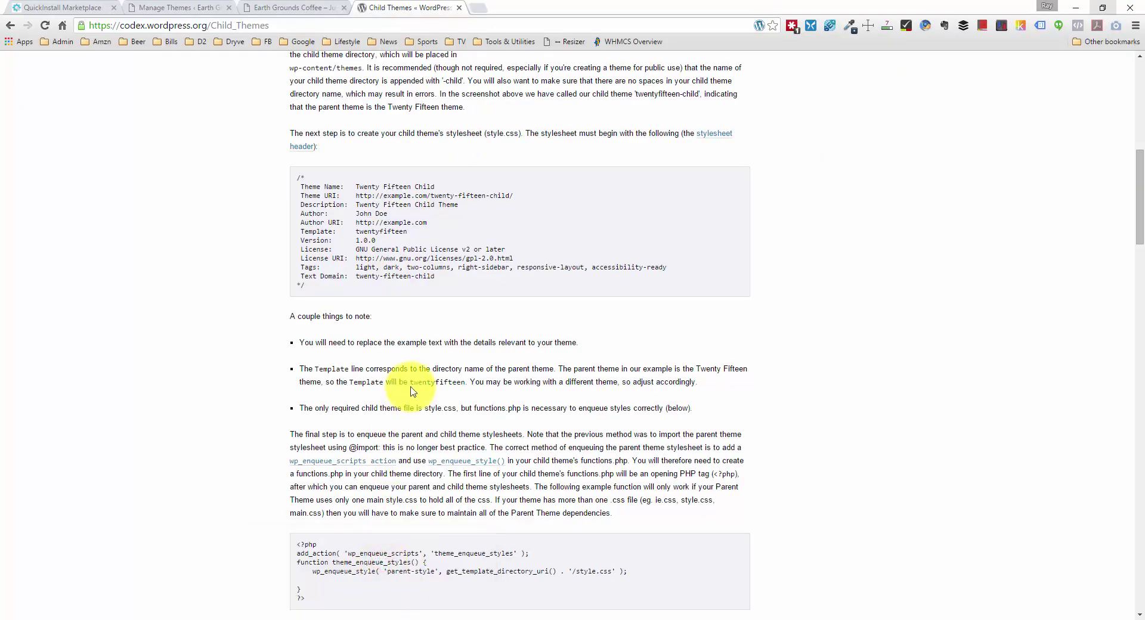
pyautogui.scroll(-1, 410, 391)
pyautogui.scroll(-4, 411, 387)
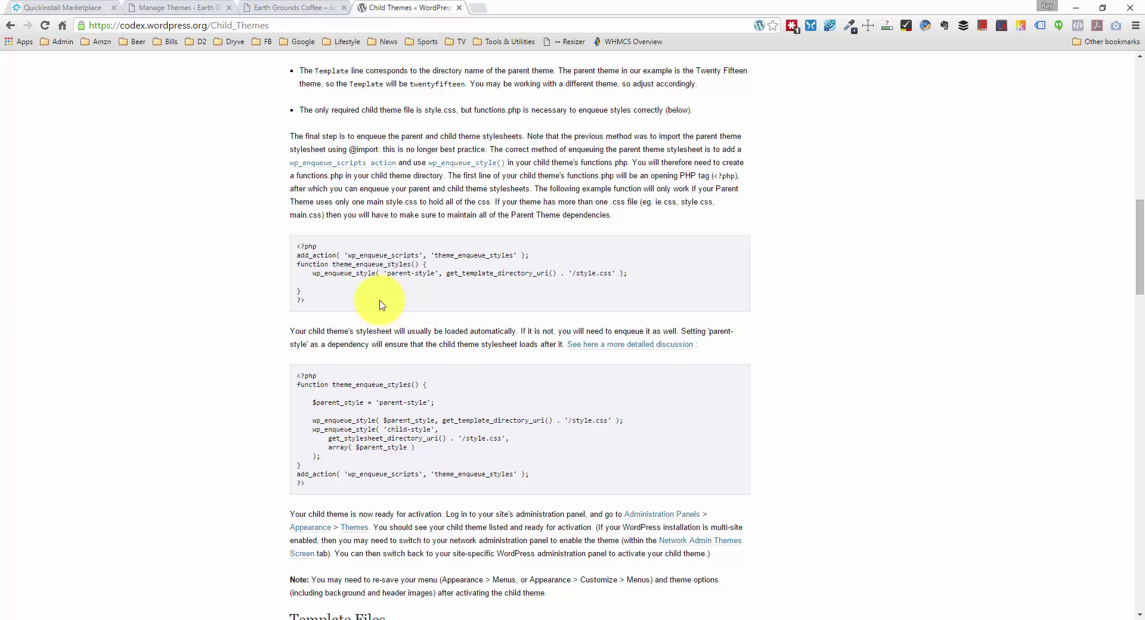
pyautogui.moveTo(324, 298); pyautogui.dragTo(298, 247)
pyautogui.hotkey('ctrl', 'c')
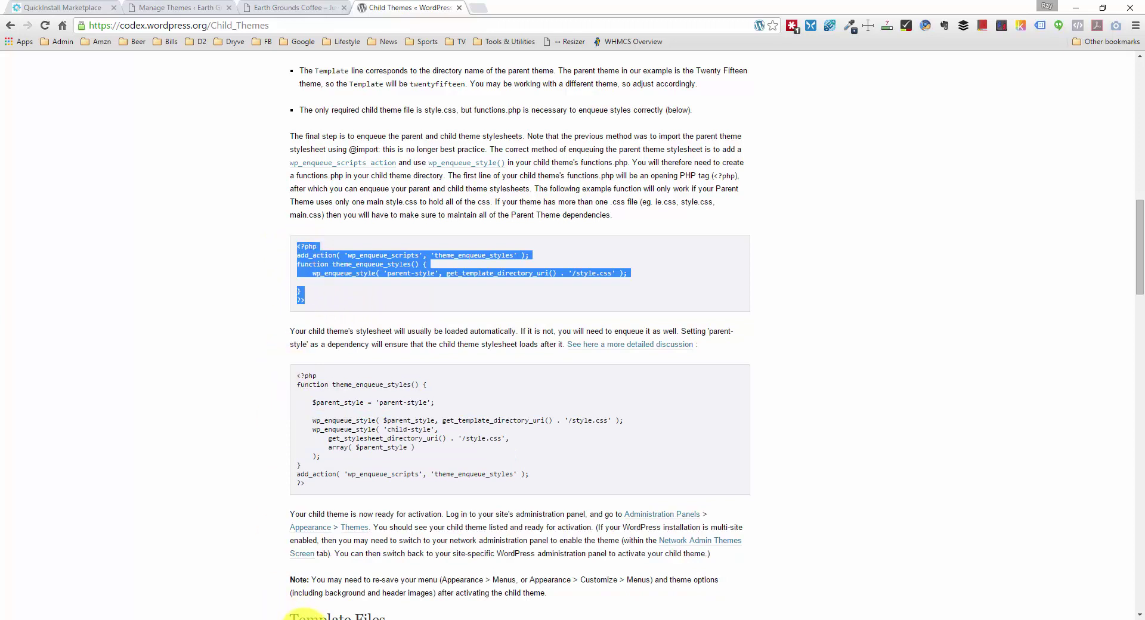
pyautogui.moveTo(402, 579)
pyautogui.click(495, 567)
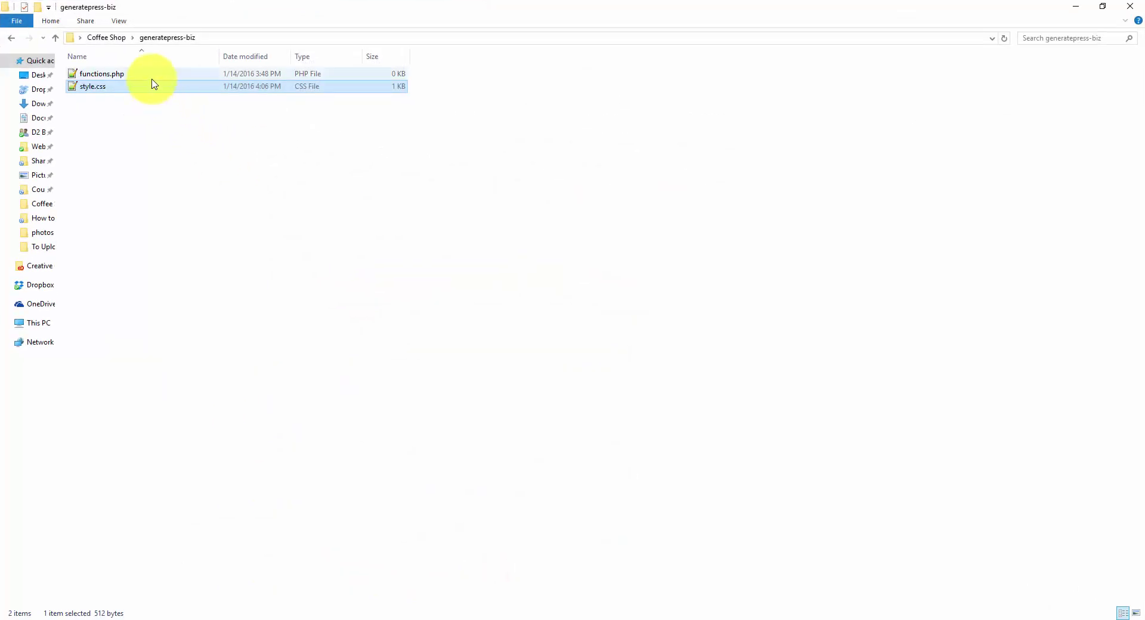
# Step: Paste the Codex enqueue code into functions.php in Notepad++ and save it
pyautogui.doubleClick(154, 74)
pyautogui.hotkey('ctrl', 'v')
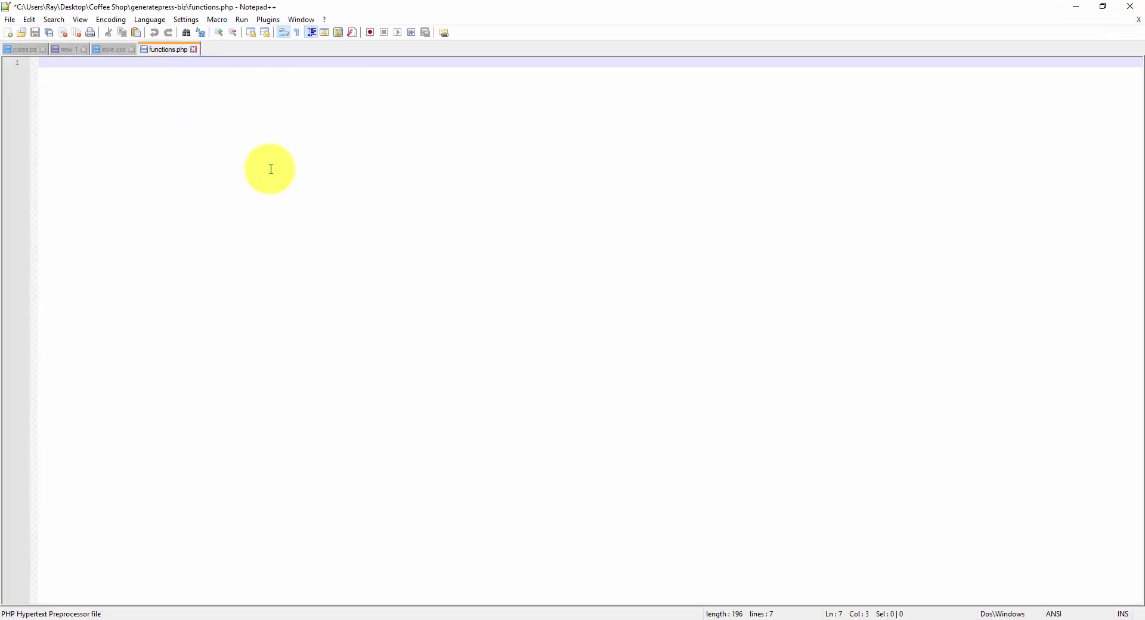
pyautogui.hotkey('ctrl', 's')
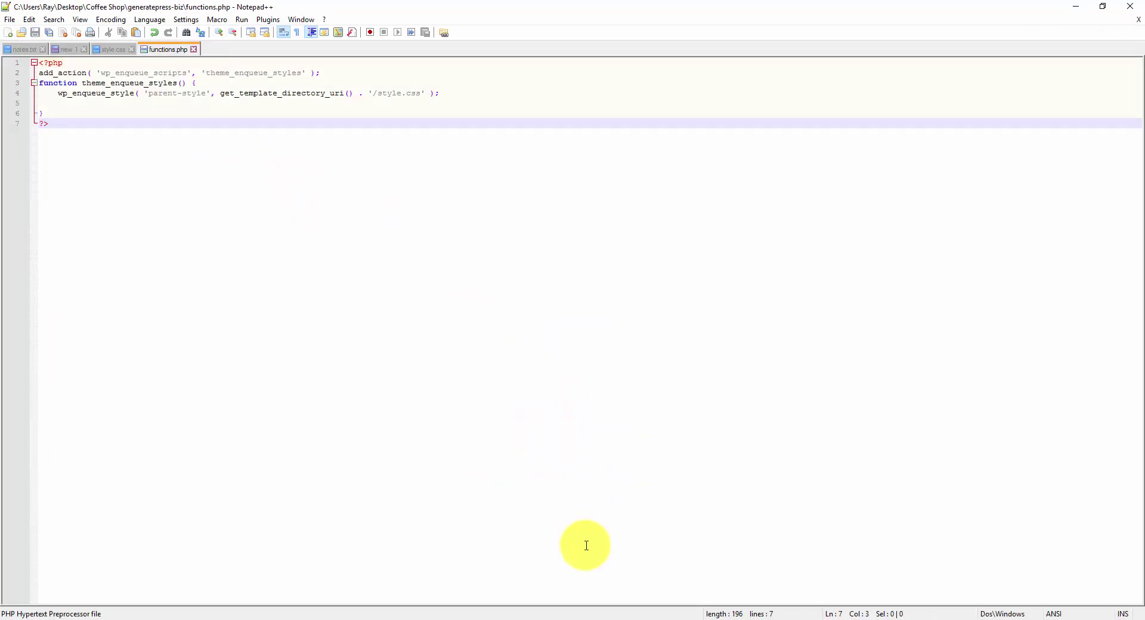
pyautogui.moveTo(606, 608)
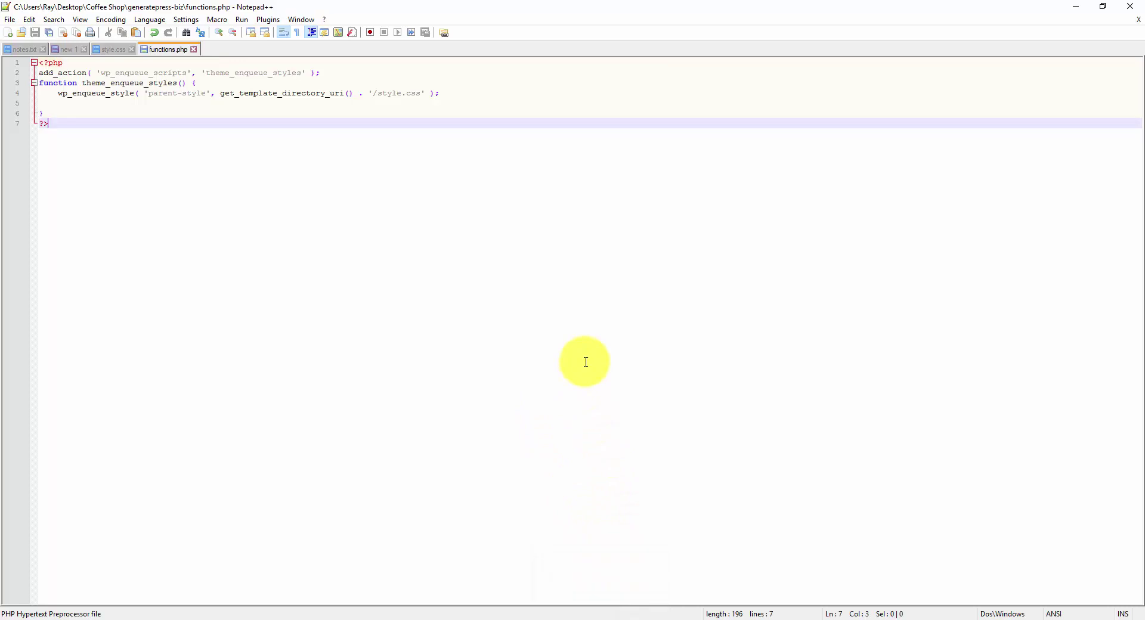
# Step: In FileZilla, upload the generatepress-biz folder from Coffee Shop to the remote themes folder
pyautogui.click(606, 611)
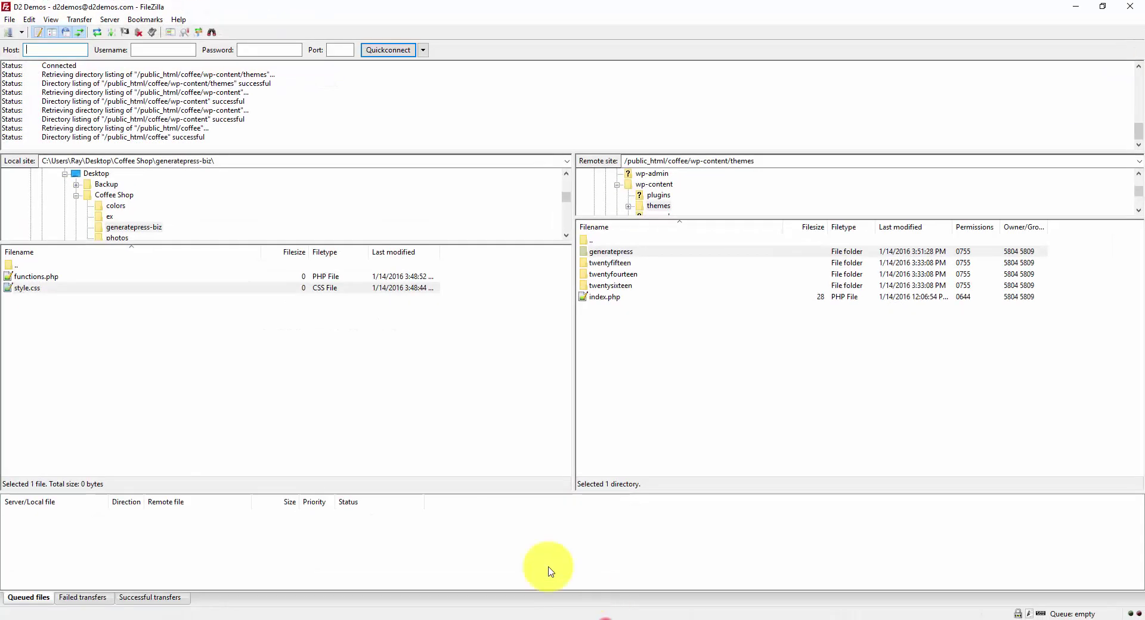
pyautogui.click(353, 423)
pyautogui.click(53, 265)
pyautogui.doubleClick(52, 264)
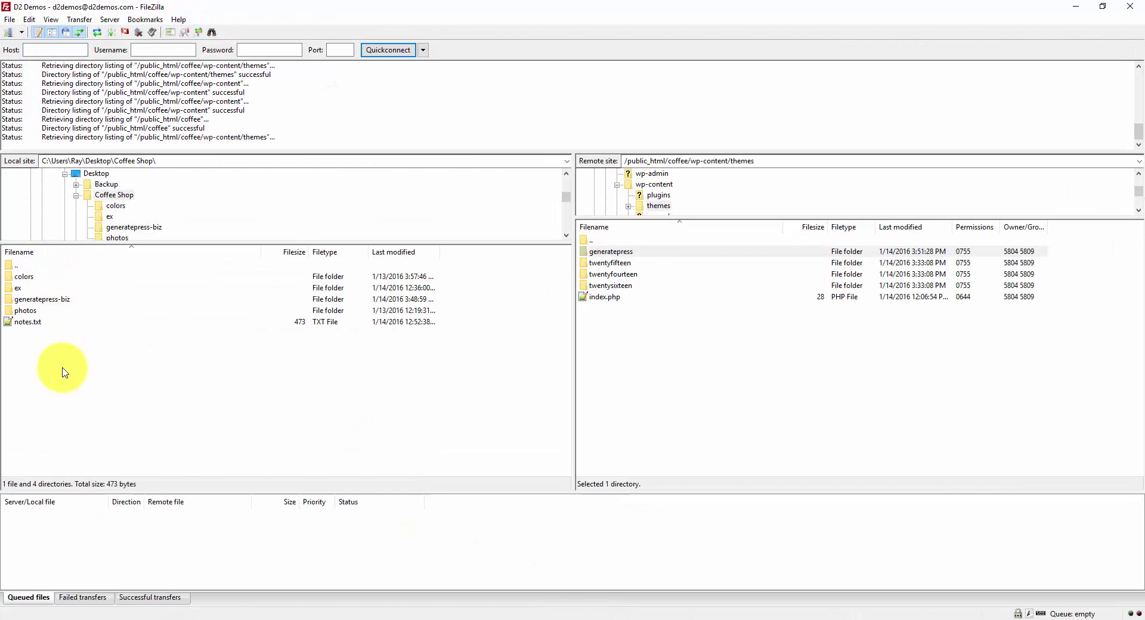
pyautogui.moveTo(59, 299); pyautogui.dragTo(654, 370)
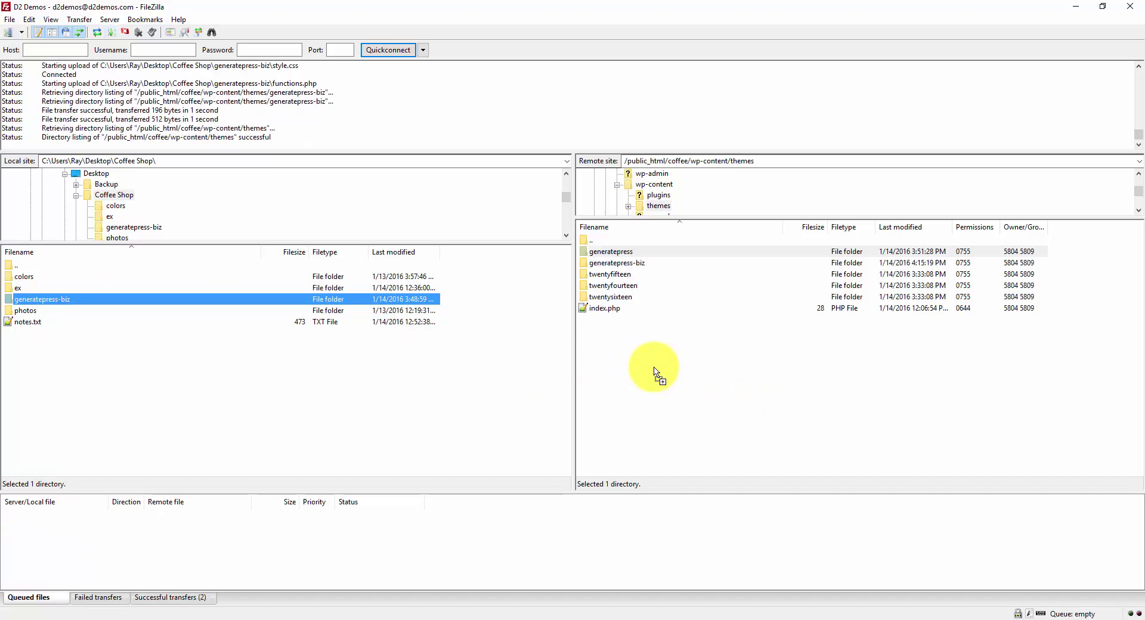
# Step: Minimize FileZilla, Notepad++ and File Explorer to return to WordPress Manage Themes
pyautogui.click(1077, 7)
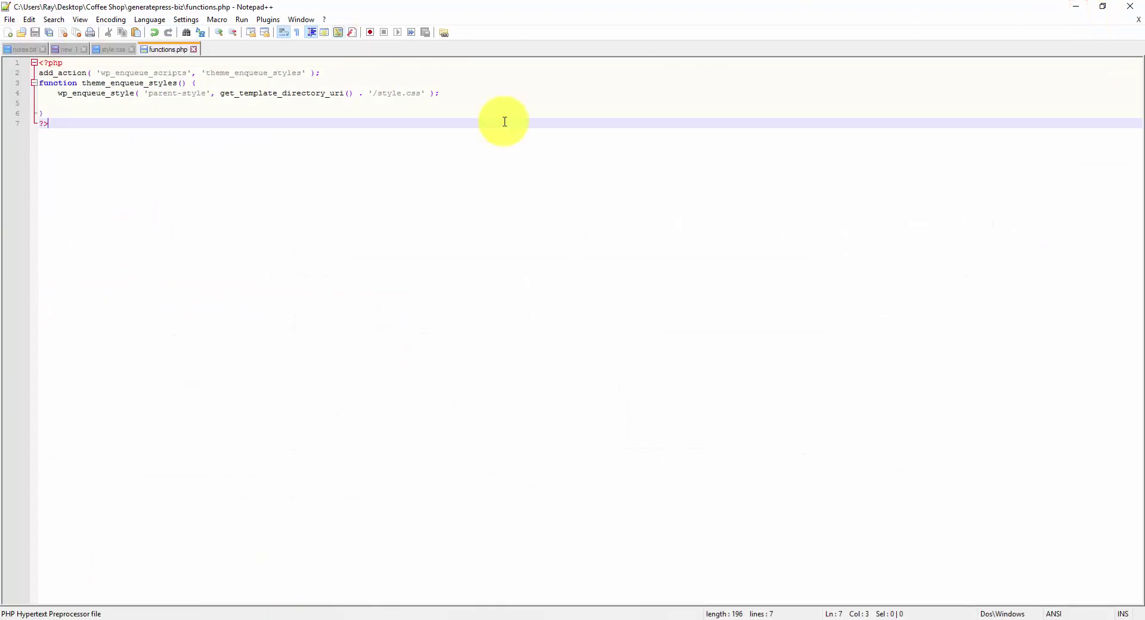
pyautogui.click(1078, 8)
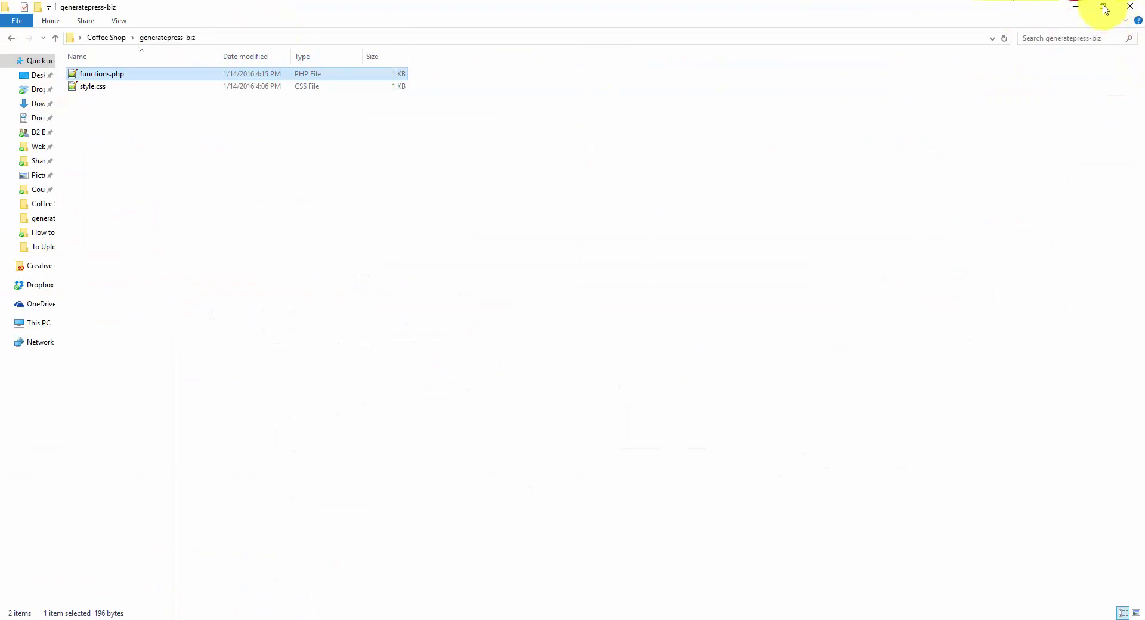
pyautogui.click(1073, 7)
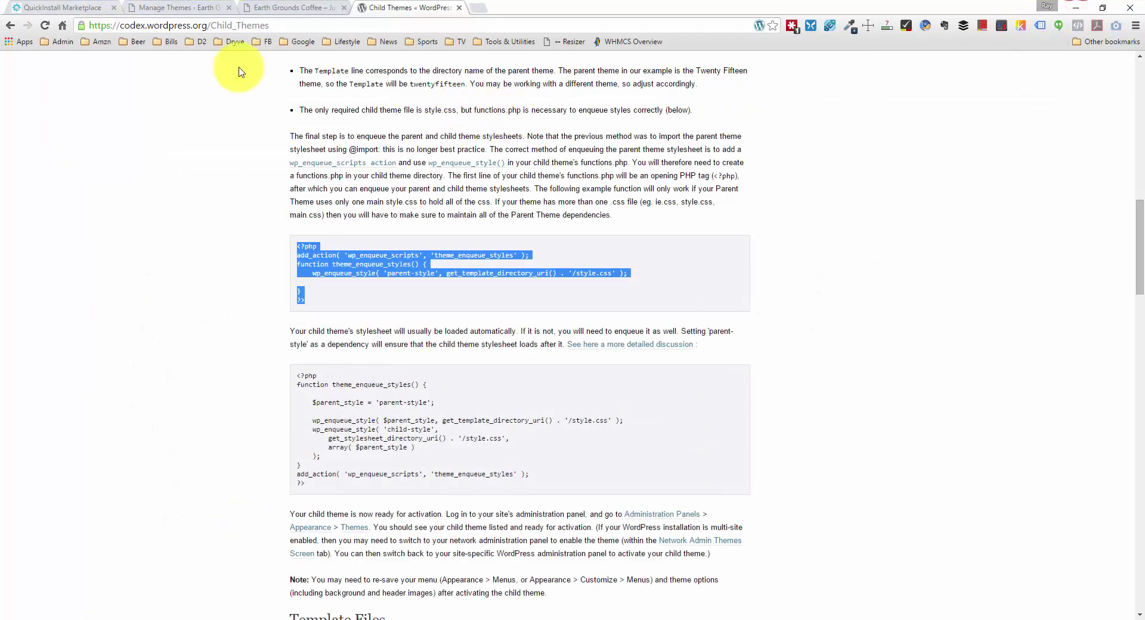
pyautogui.click(192, 7)
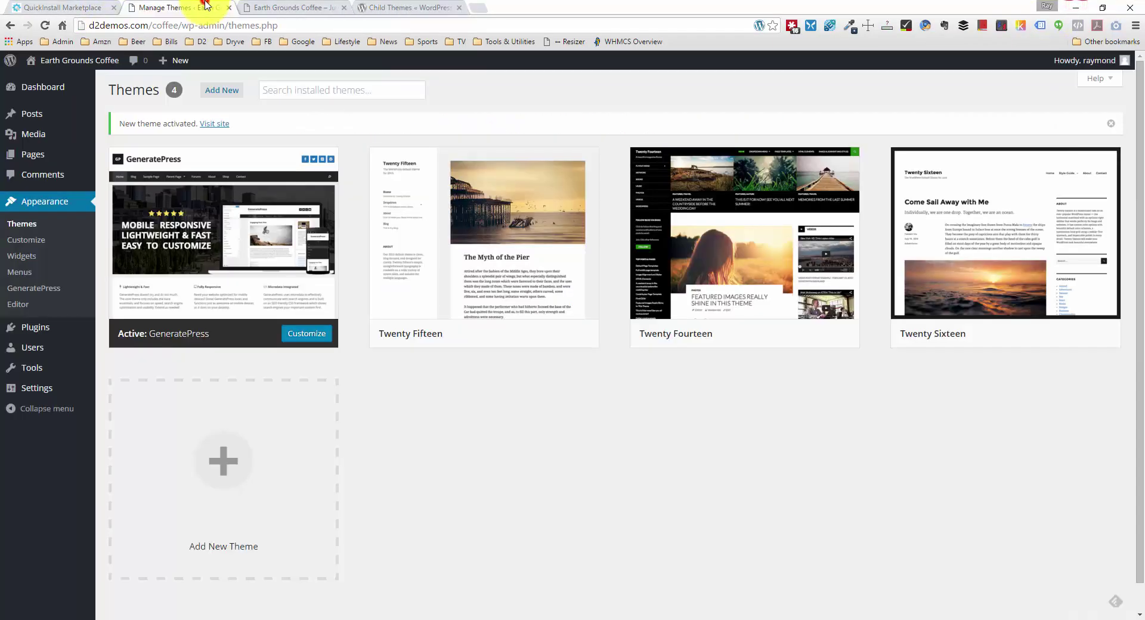
# Step: Reload the Themes page and activate GeneratePress Coffee Theme from its details panel
pyautogui.click(45, 26)
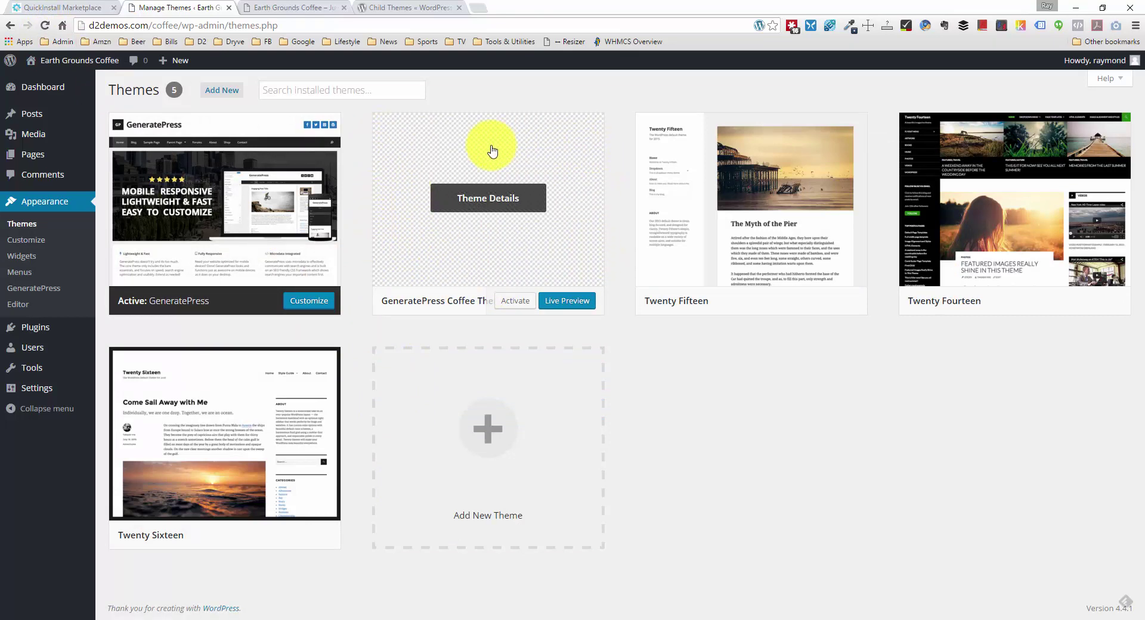
pyautogui.click(571, 251)
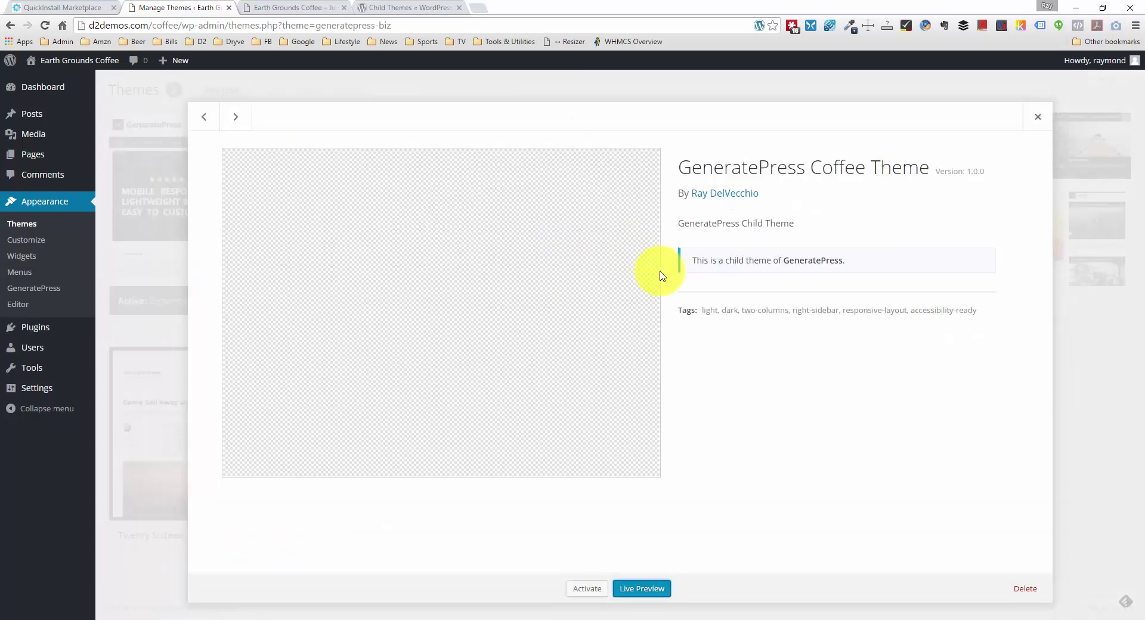
pyautogui.click(593, 588)
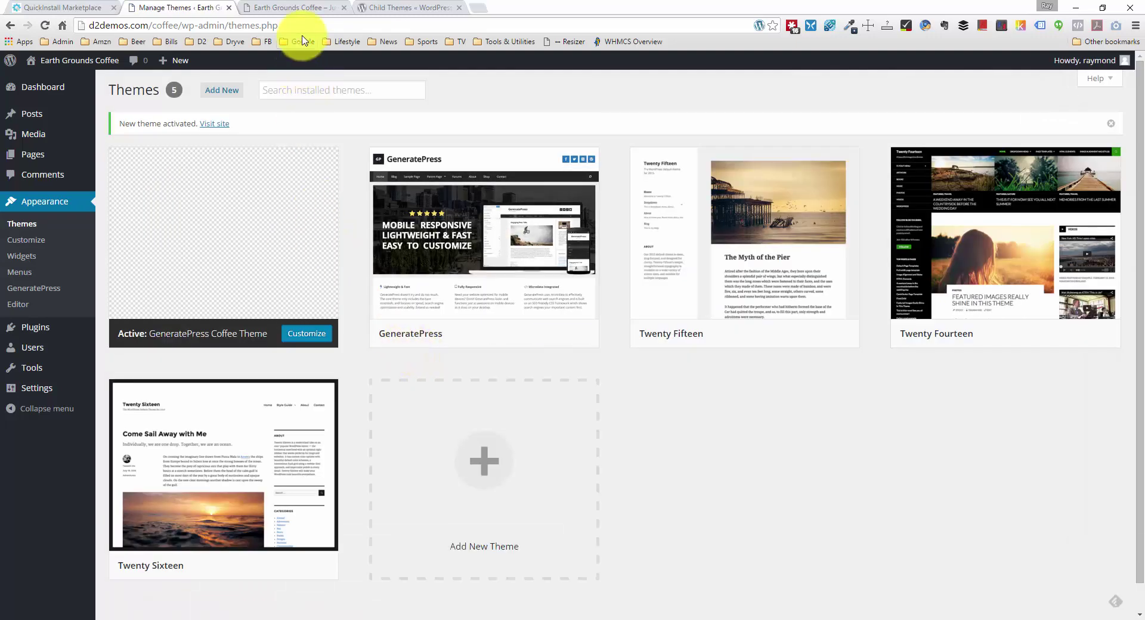
pyautogui.click(309, 8)
# Step: Reload the Earth Grounds Coffee front page, then show palette.pdf in Acrobat
pyautogui.rightClick(141, 232)
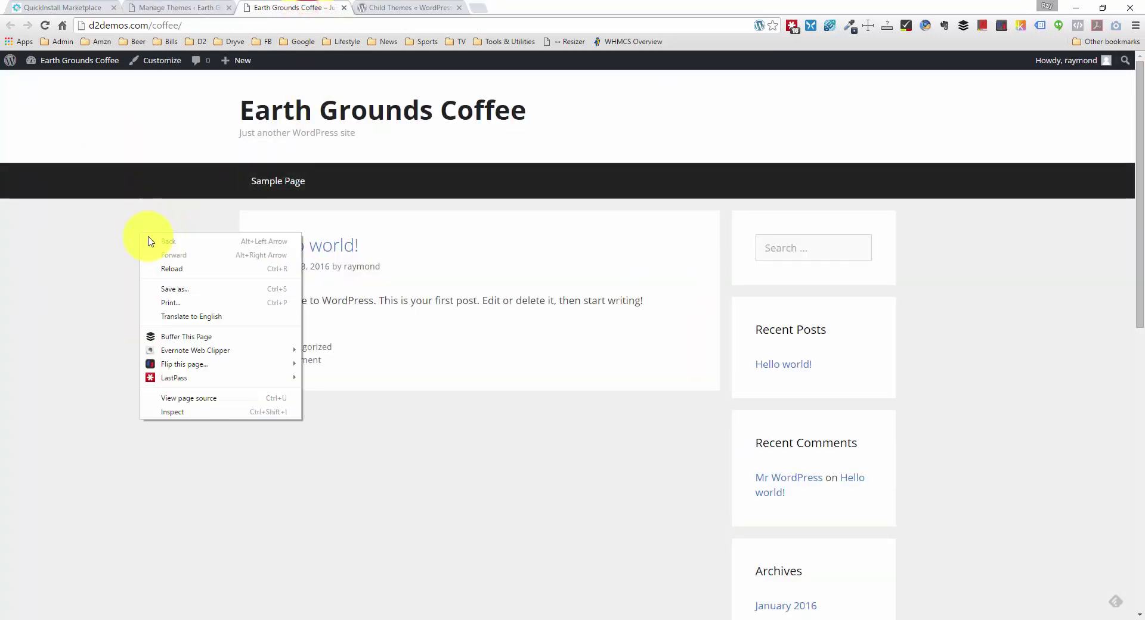
pyautogui.click(204, 271)
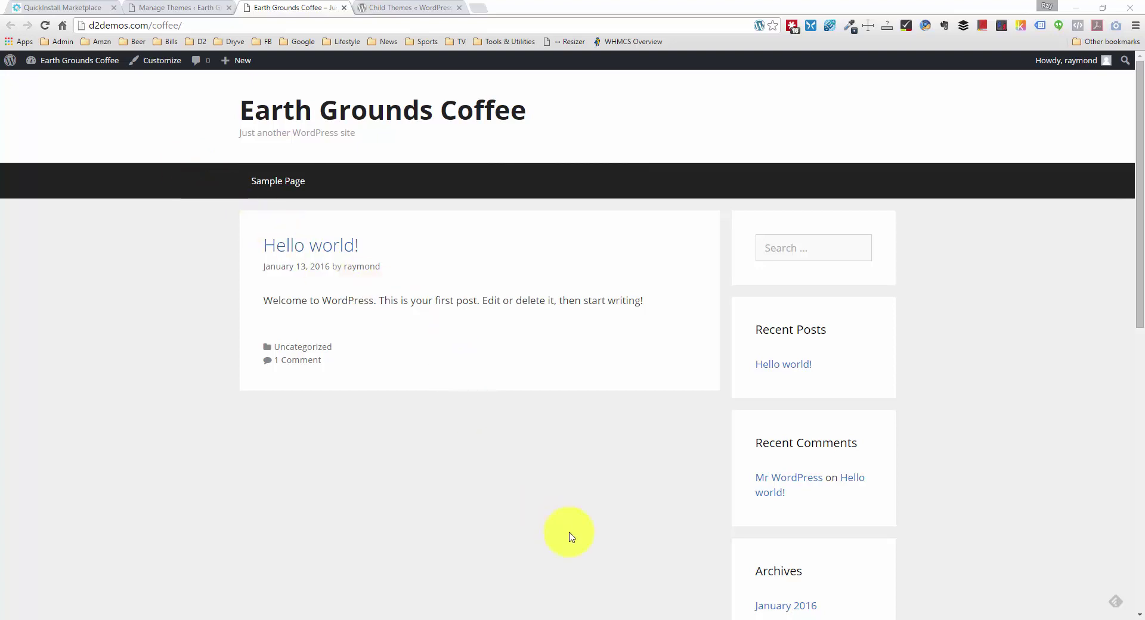
pyautogui.click(570, 617)
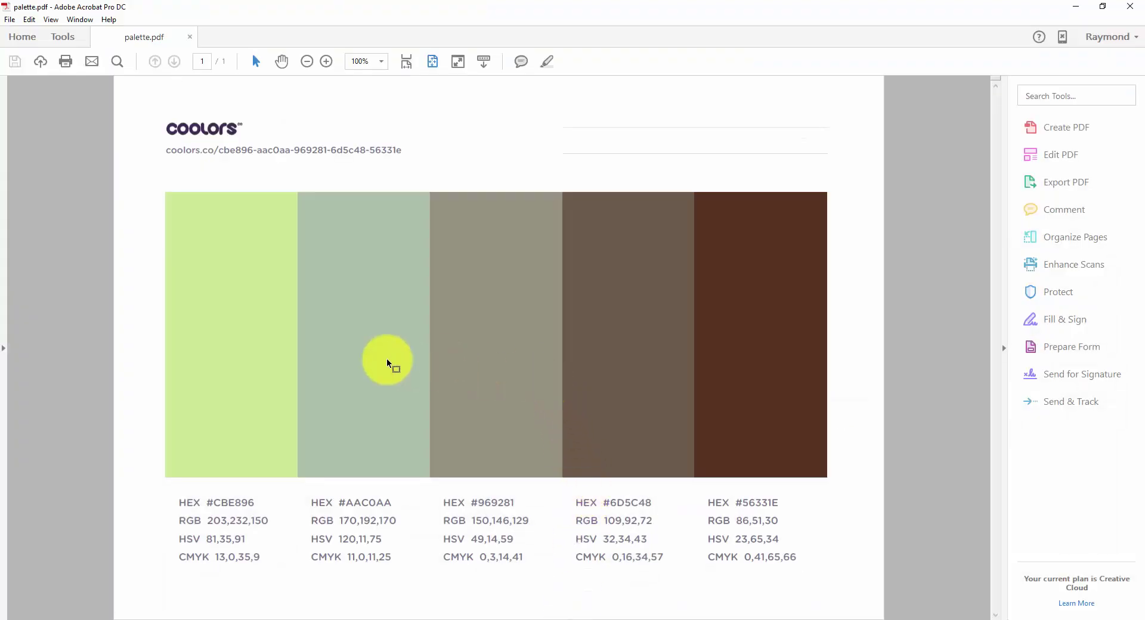
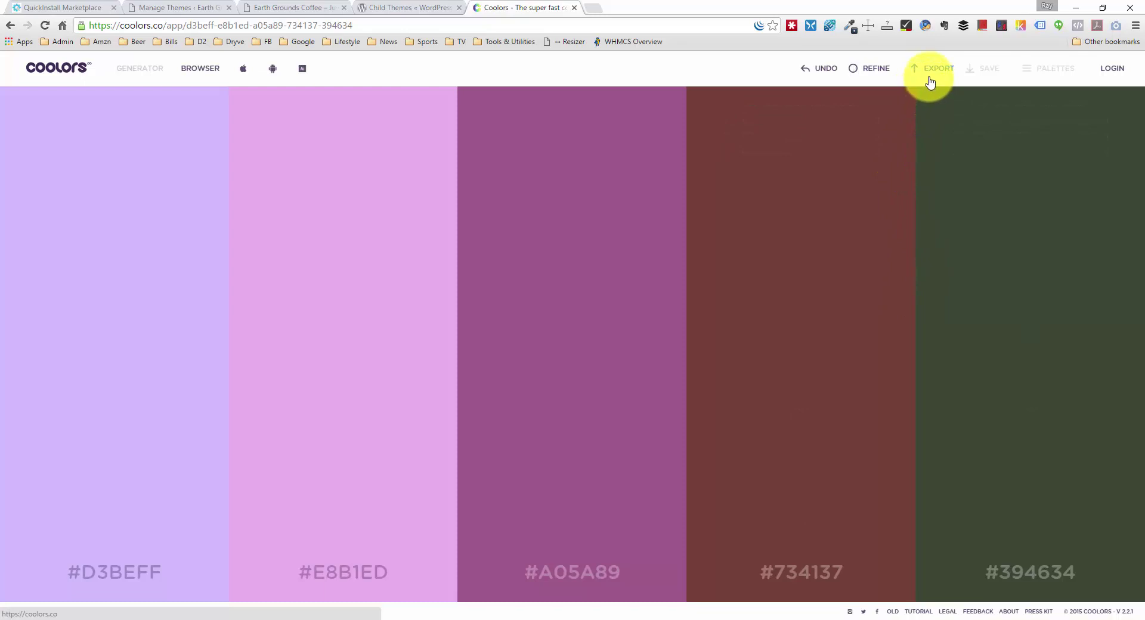
# Step: Close the palette export options without exporting anything
pyautogui.click(930, 84)
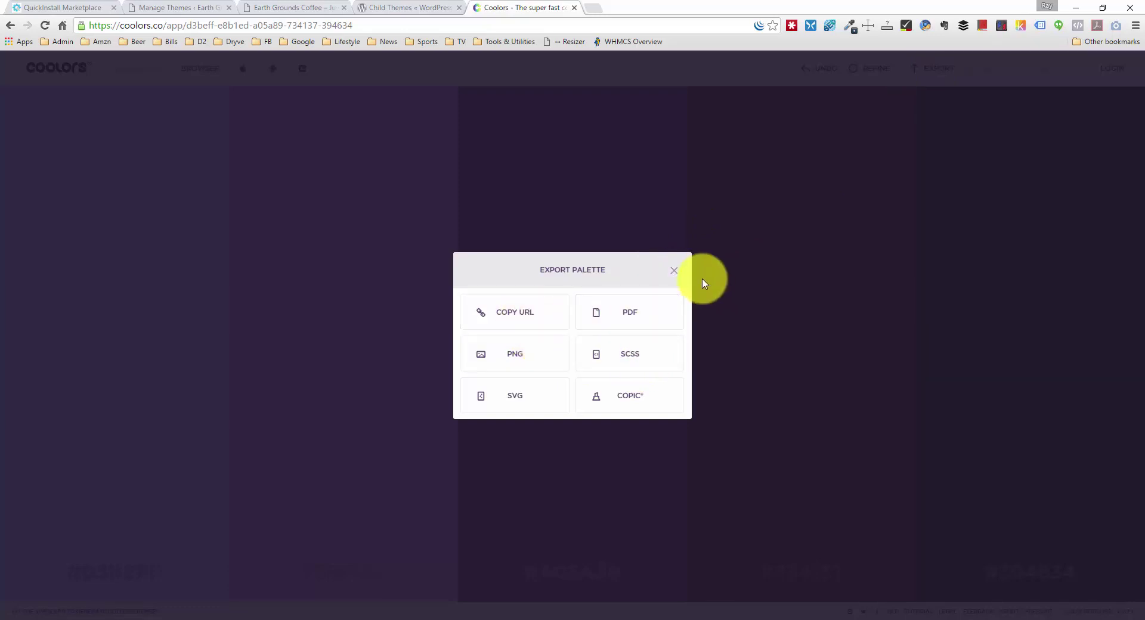
pyautogui.click(673, 271)
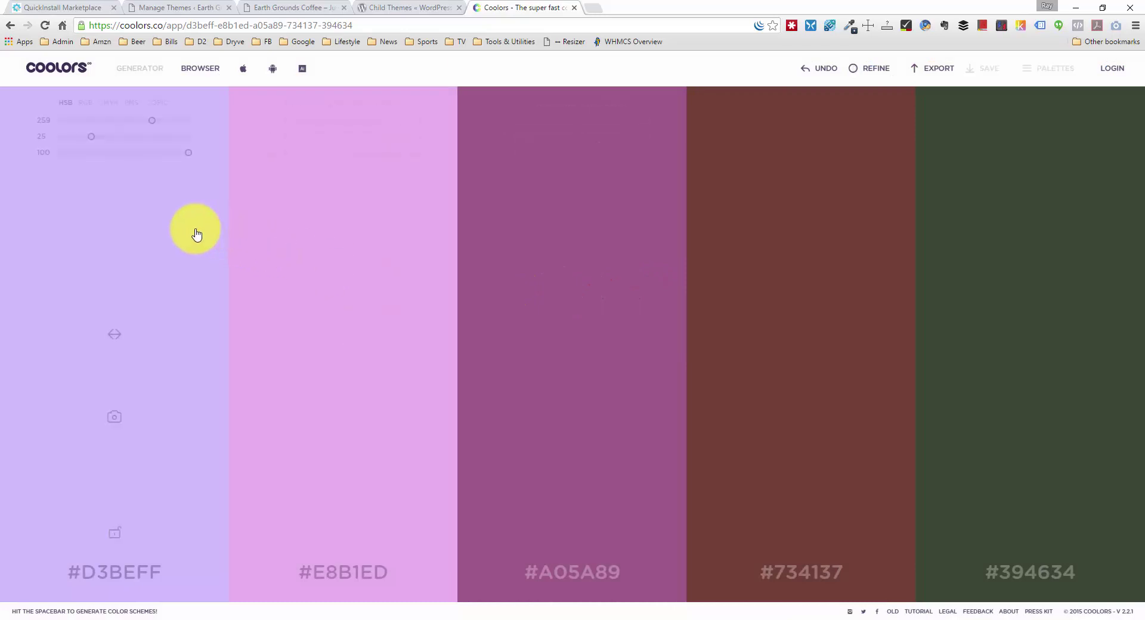
pyautogui.moveTo(292, 296)
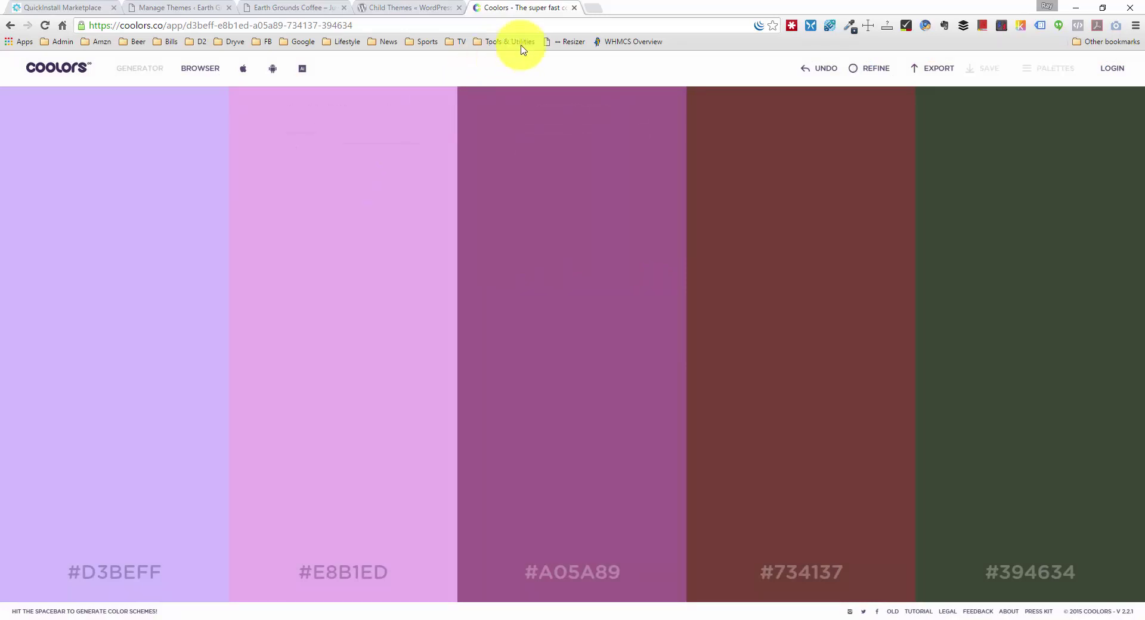
# Step: Load websiteprofitcourse.com/resources/ in place of the current page
pyautogui.click(555, 25)
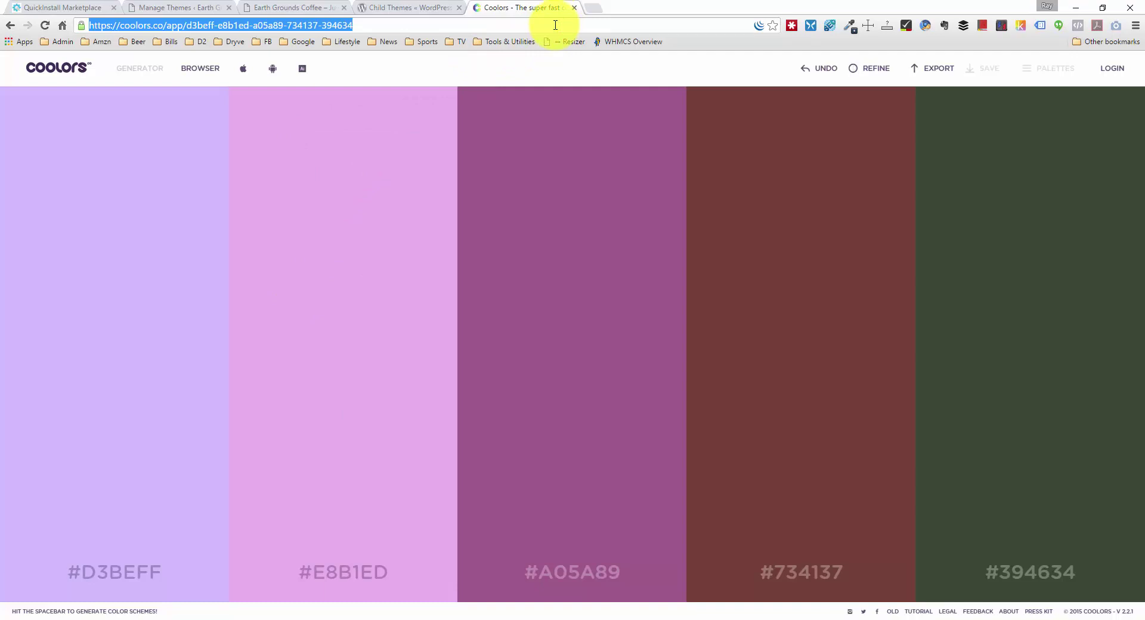
pyautogui.write('http://websiteprofitcourse.com/resources/')
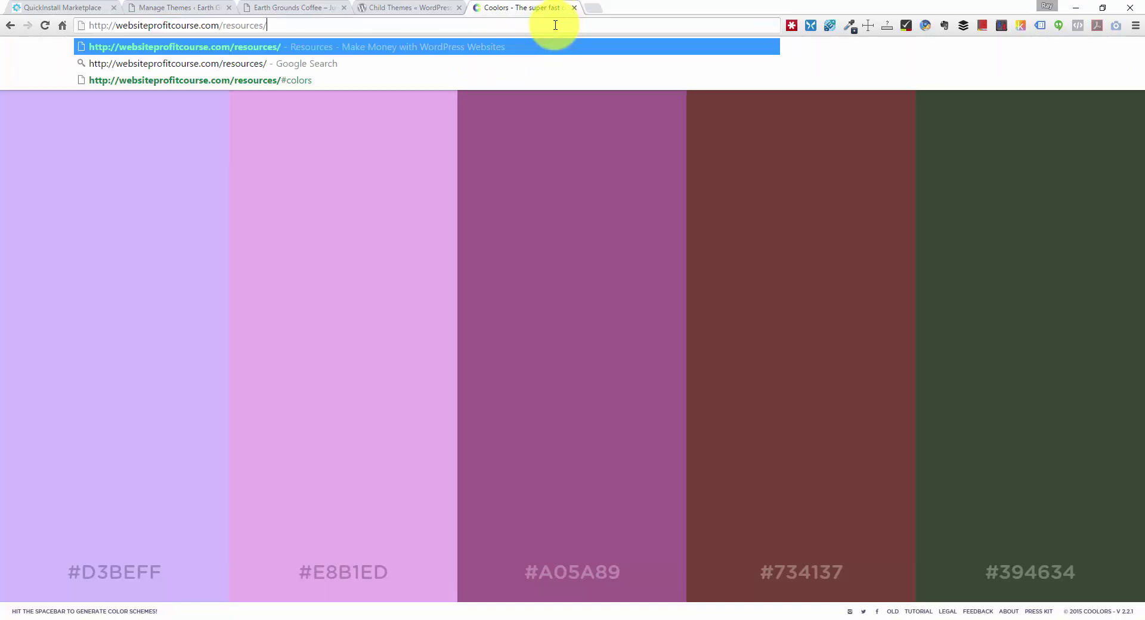
pyautogui.press('Return')
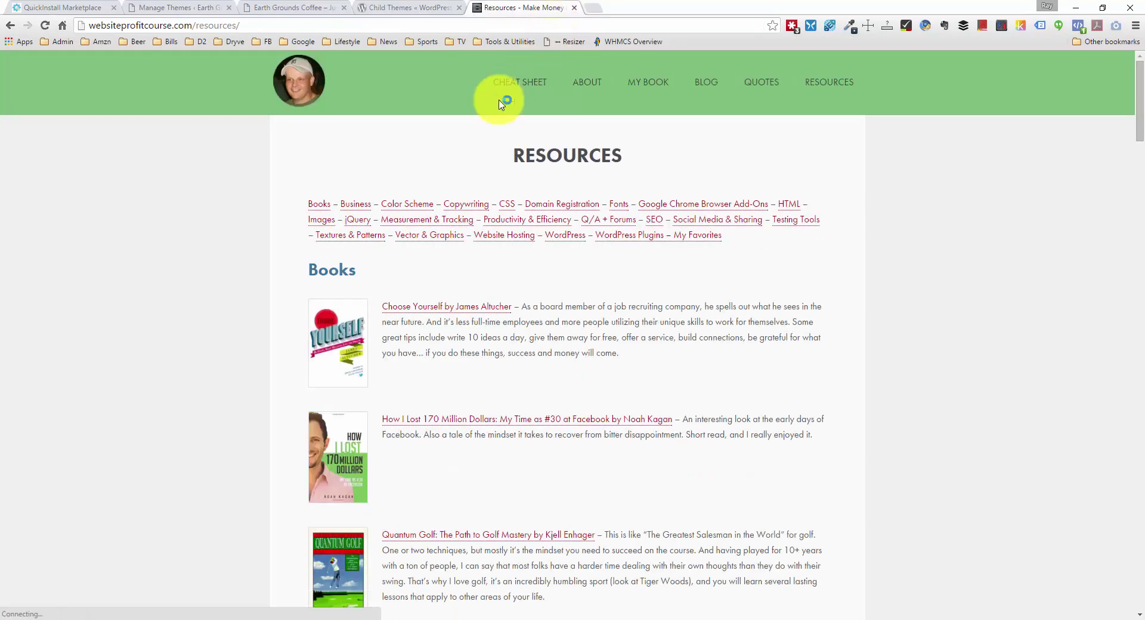
# Step: Jump to the Color Scheme section and open Color Combos and Colour Lovers in background tabs
pyautogui.click(406, 205)
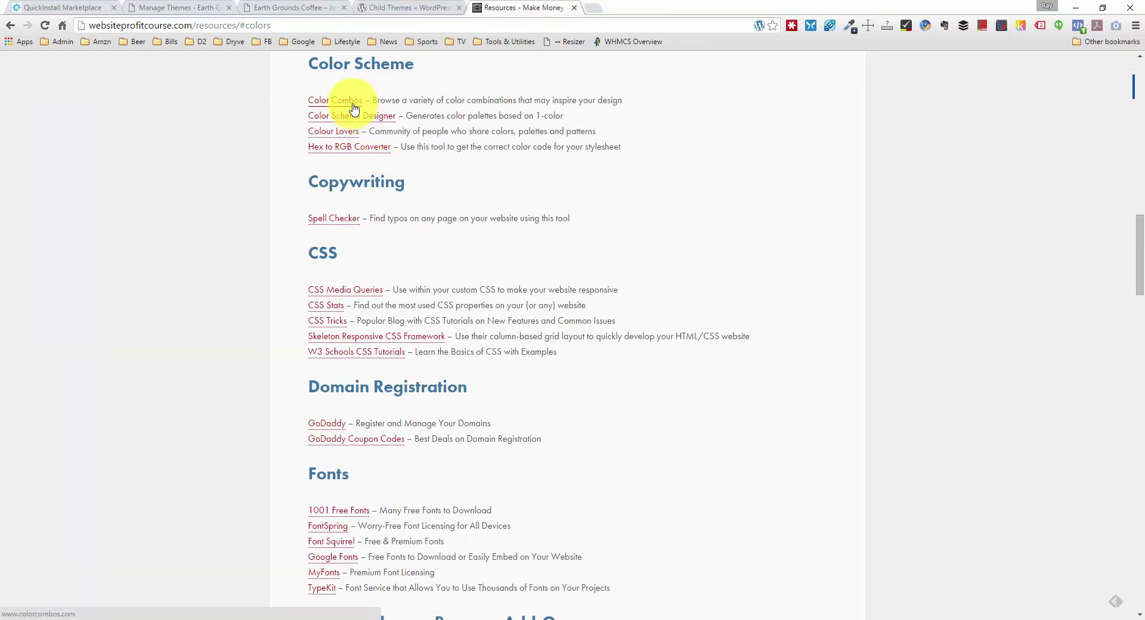
pyautogui.keyDown('ctrl'); pyautogui.click(354, 107); pyautogui.keyUp('ctrl')
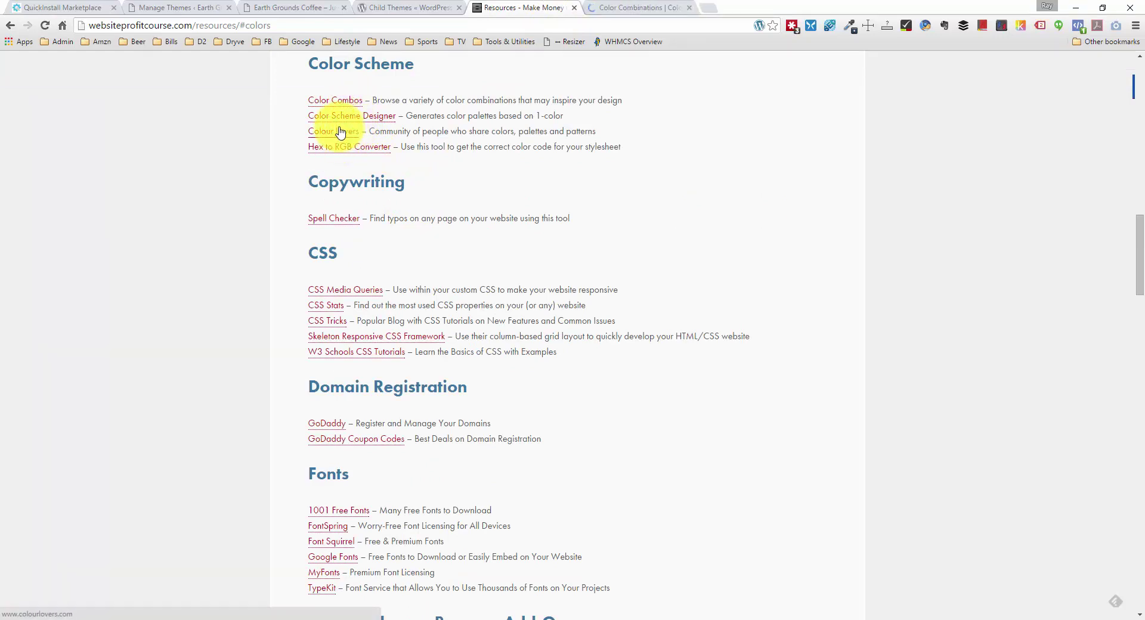
pyautogui.keyDown('ctrl'); pyautogui.click(340, 131); pyautogui.keyUp('ctrl')
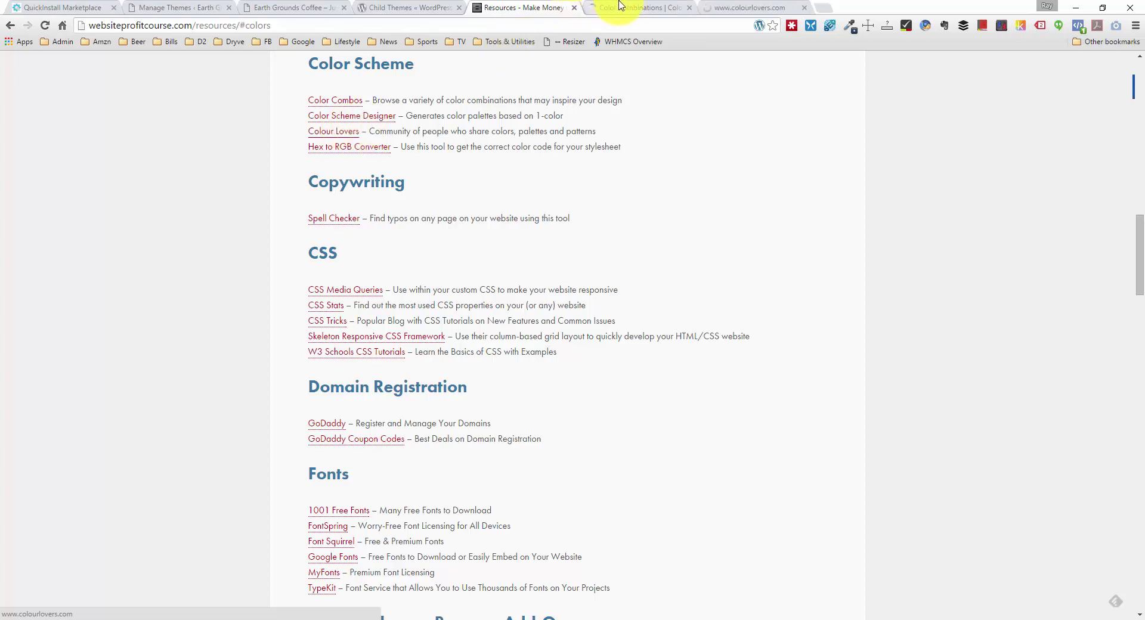
# Step: On Color Combos, open the Combos library and scroll through the colour schemes
pyautogui.click(637, 7)
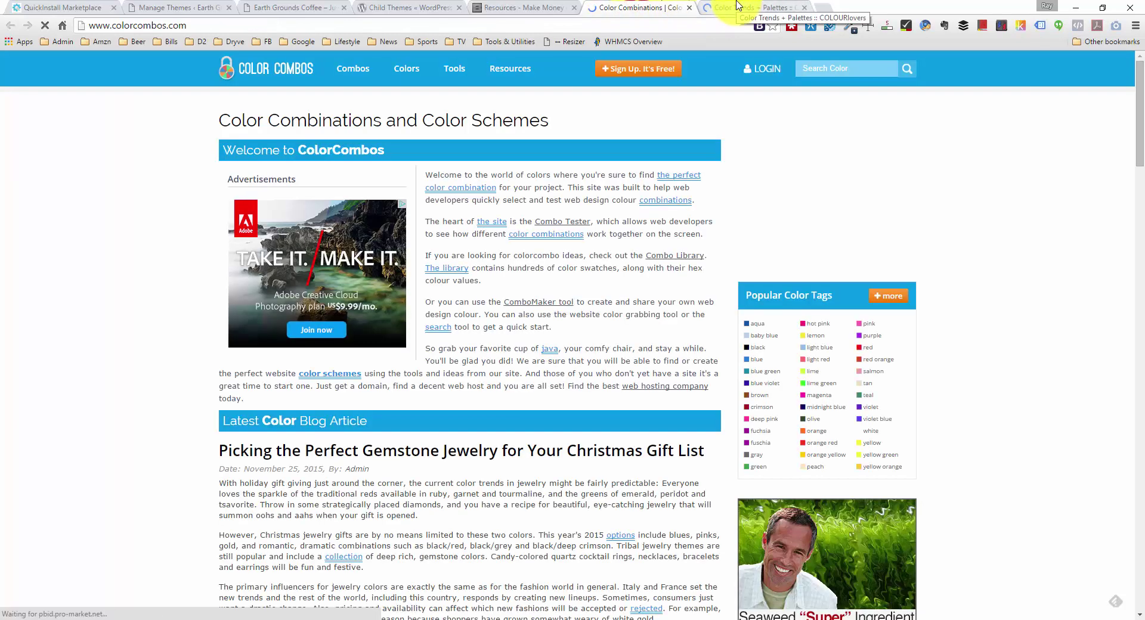
pyautogui.click(737, 6)
pyautogui.click(659, 6)
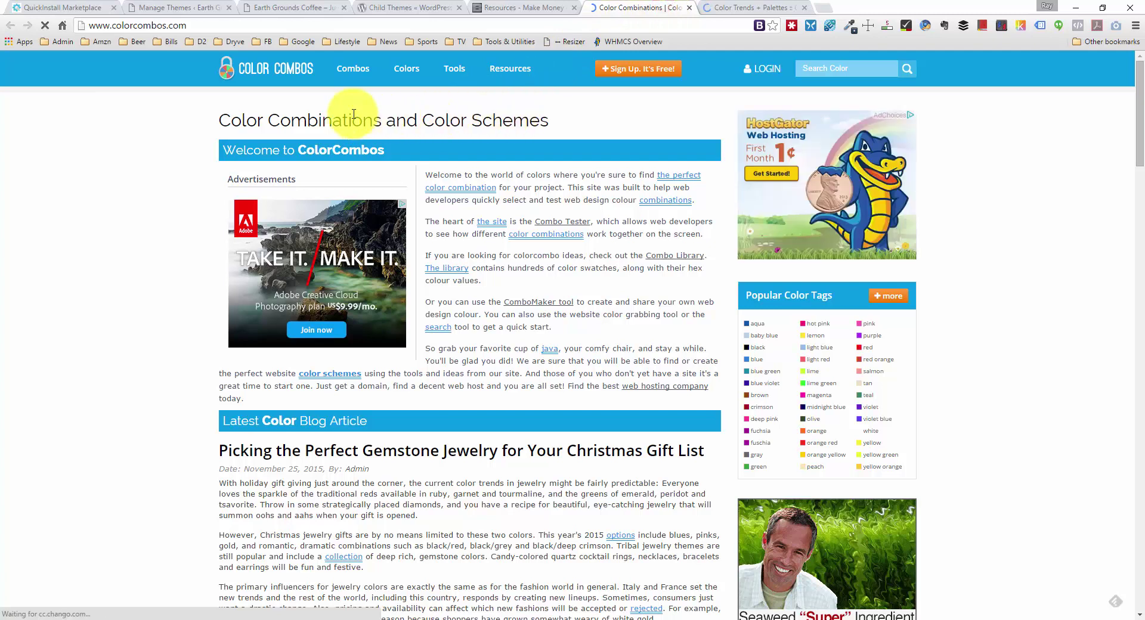
pyautogui.click(360, 79)
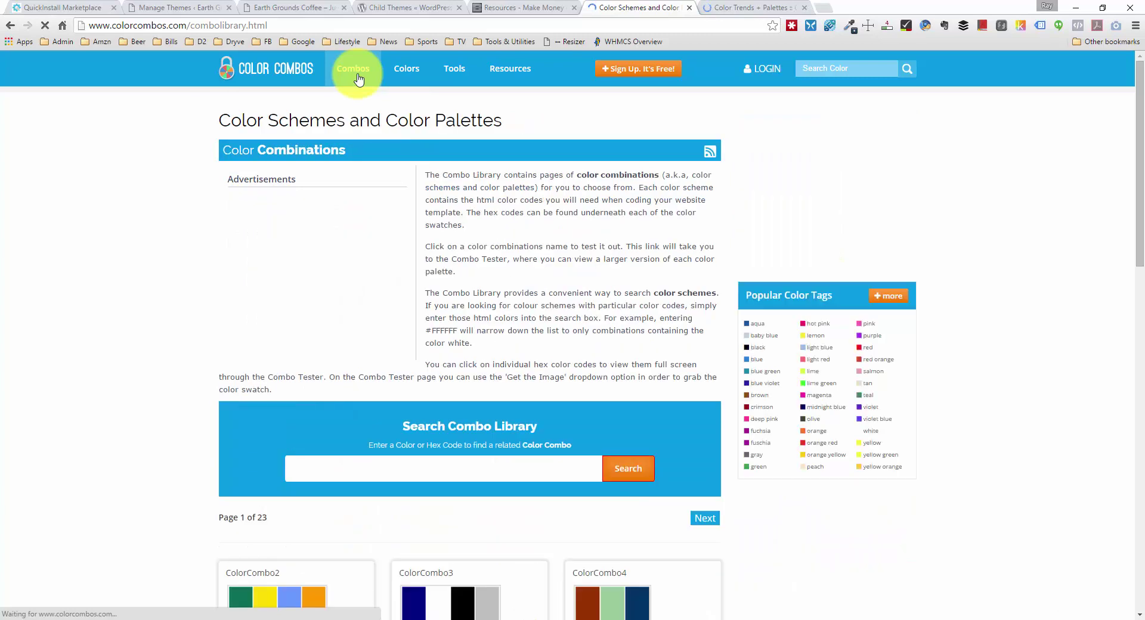
pyautogui.scroll(-8, 455, 258)
pyautogui.scroll(-10, 441, 186)
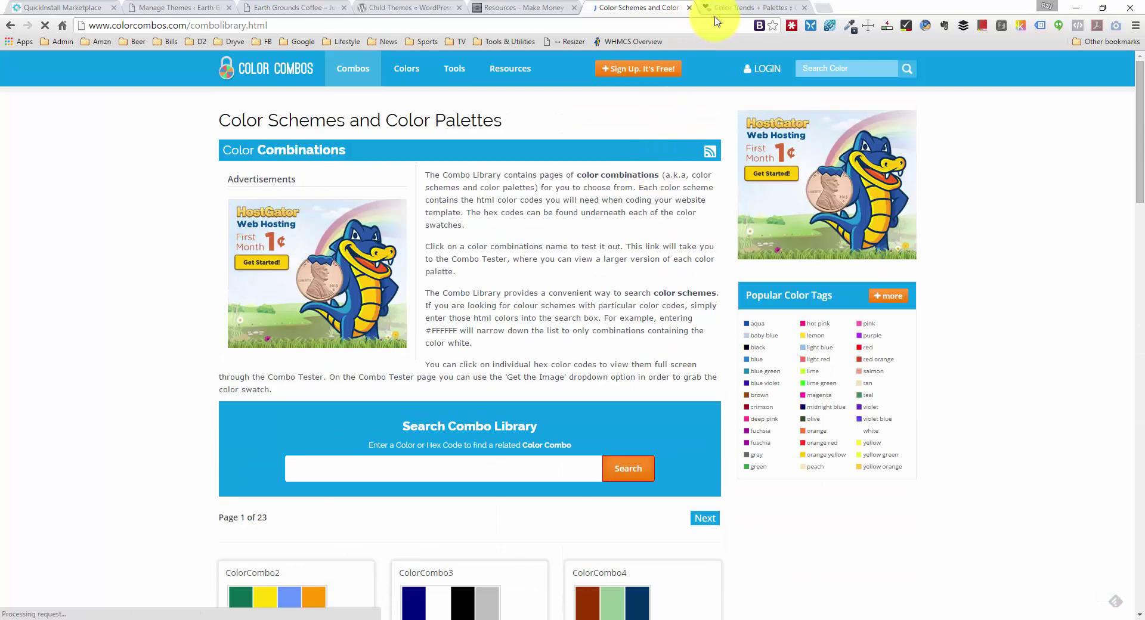
# Step: Browse the COLOURlovers homepage, then return to the Color Combos library
pyautogui.click(727, 7)
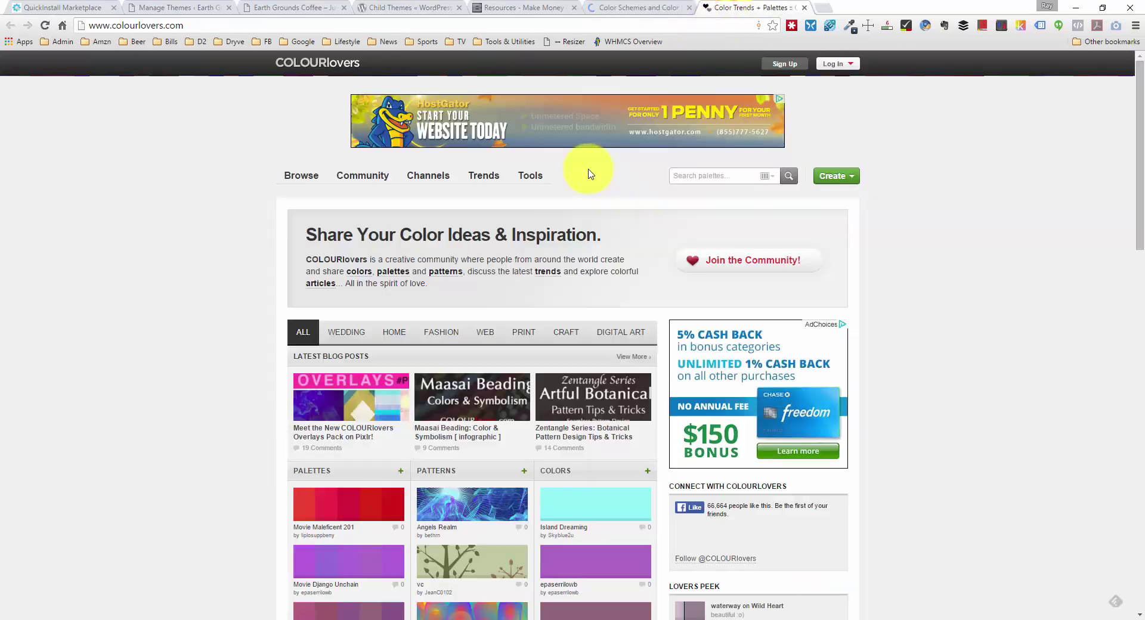
pyautogui.scroll(-2, 186, 283)
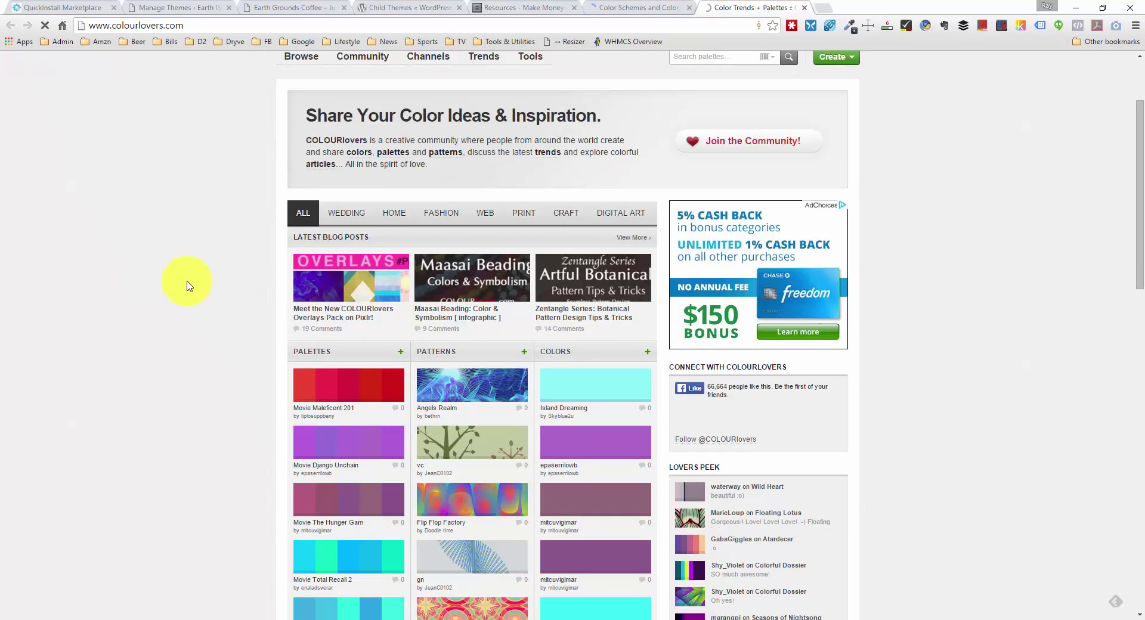
pyautogui.scroll(-4, 187, 284)
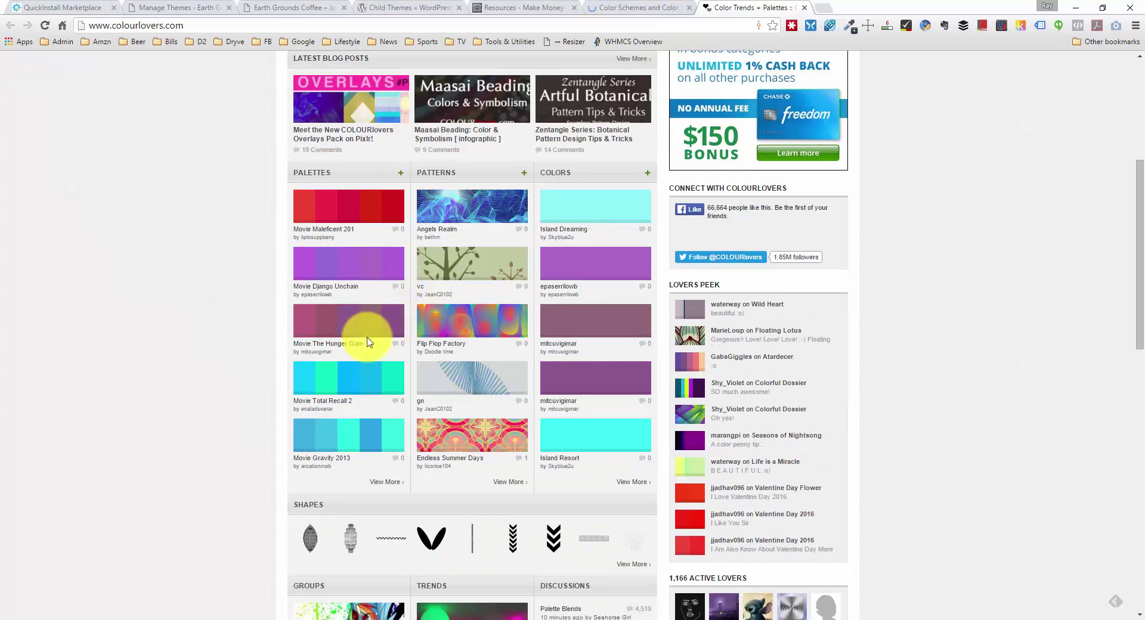
pyautogui.scroll(-4, 577, 344)
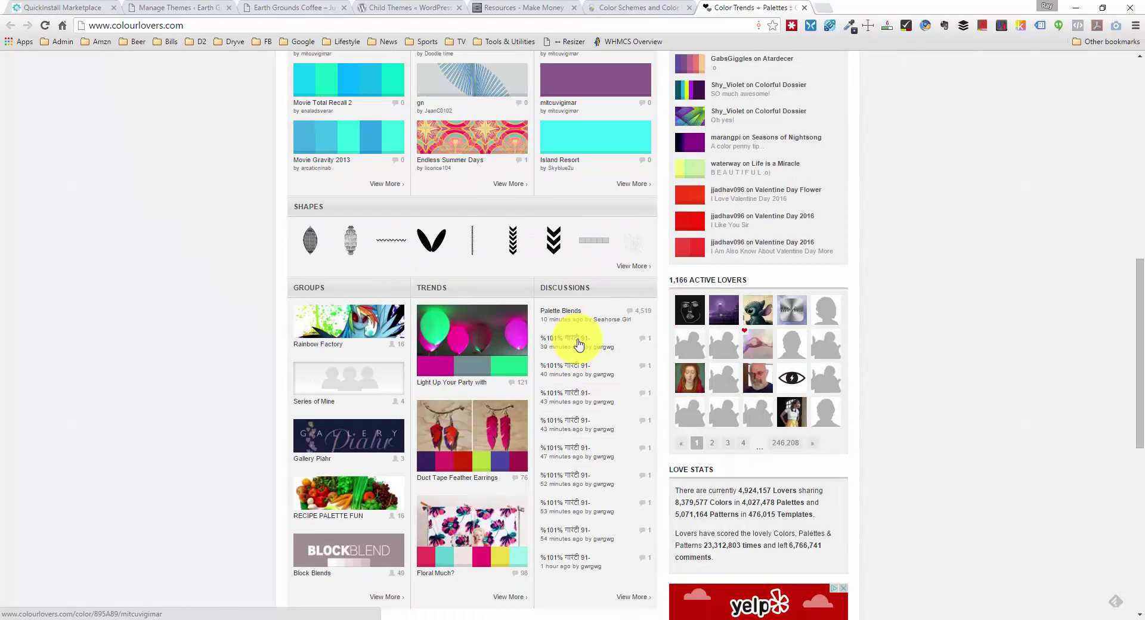
pyautogui.scroll(9, 577, 344)
pyautogui.scroll(1, 582, 341)
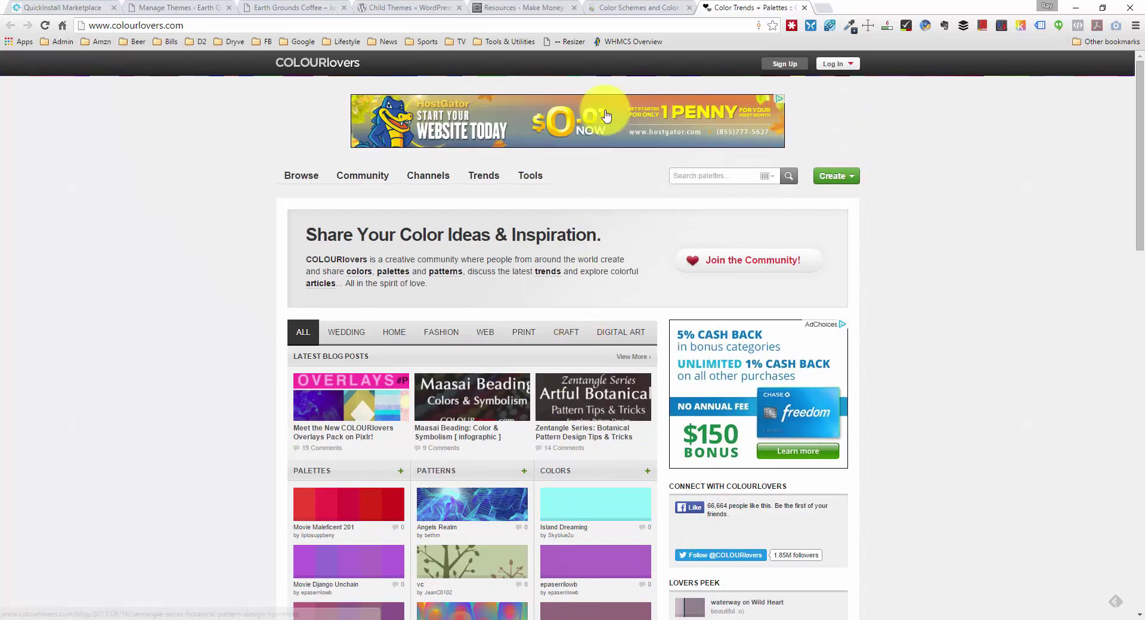
pyautogui.click(626, 8)
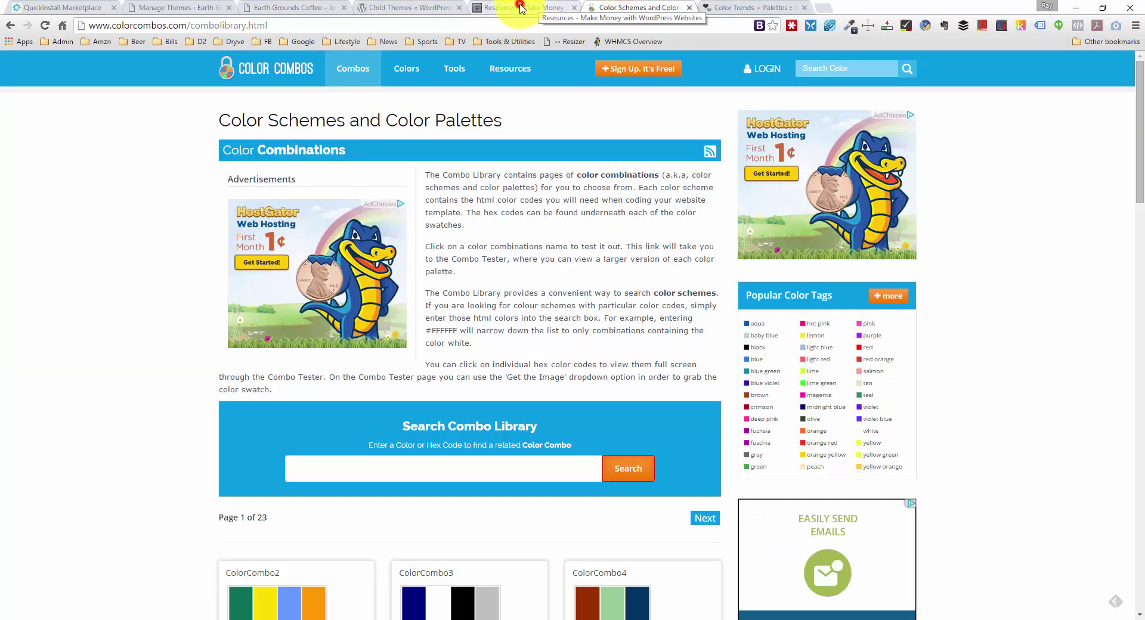
# Step: Revisit the course Resources page, then move to the Earth Grounds Coffee site
pyautogui.click(520, 7)
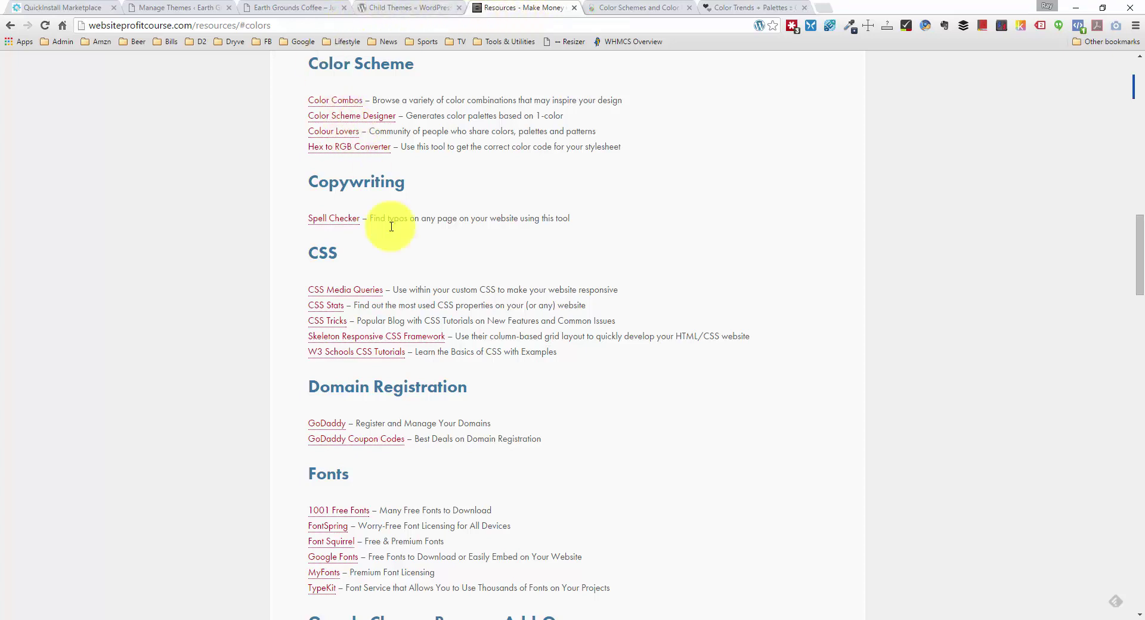
pyautogui.click(298, 6)
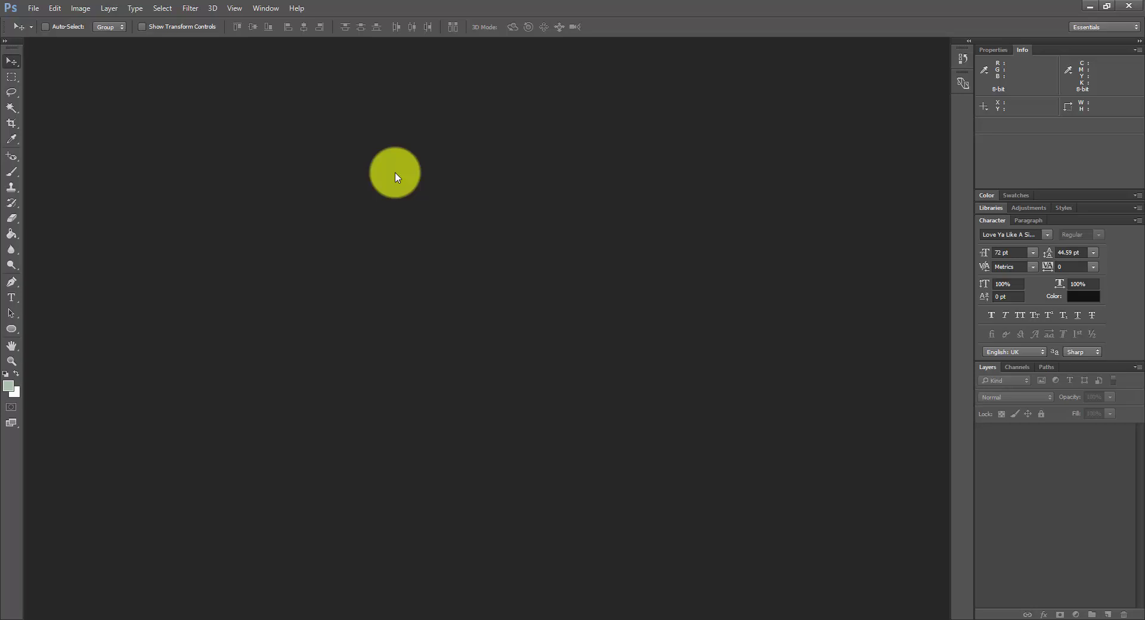
# Step: Create a new blank 340 × 200 pixel white Photoshop document
pyautogui.hotkey('ctrl', 'n')
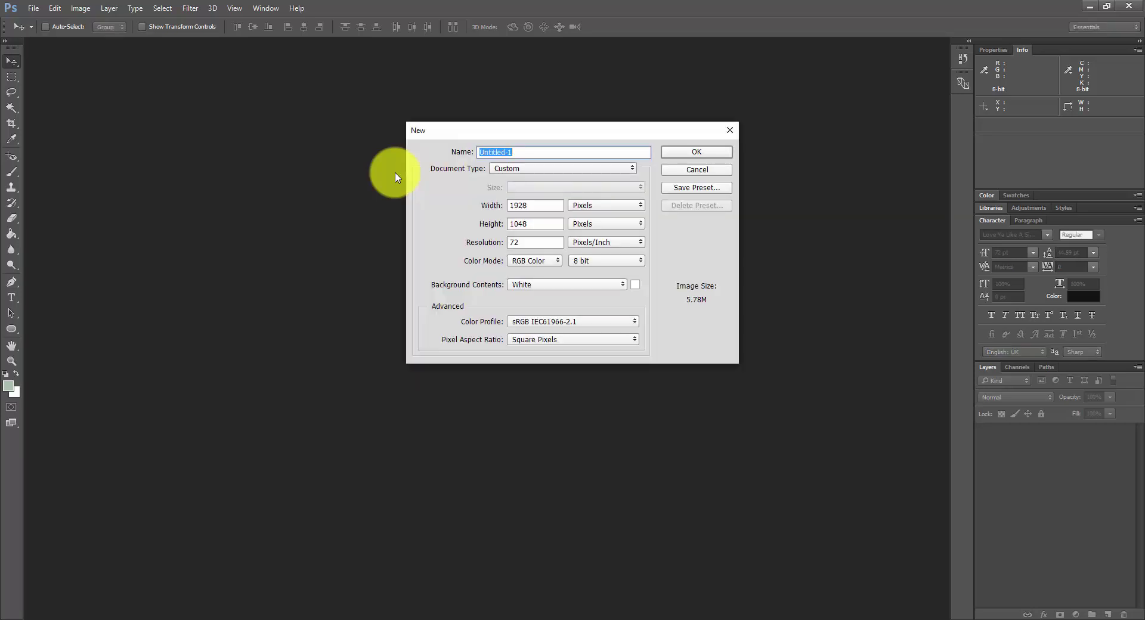
pyautogui.doubleClick(515, 203)
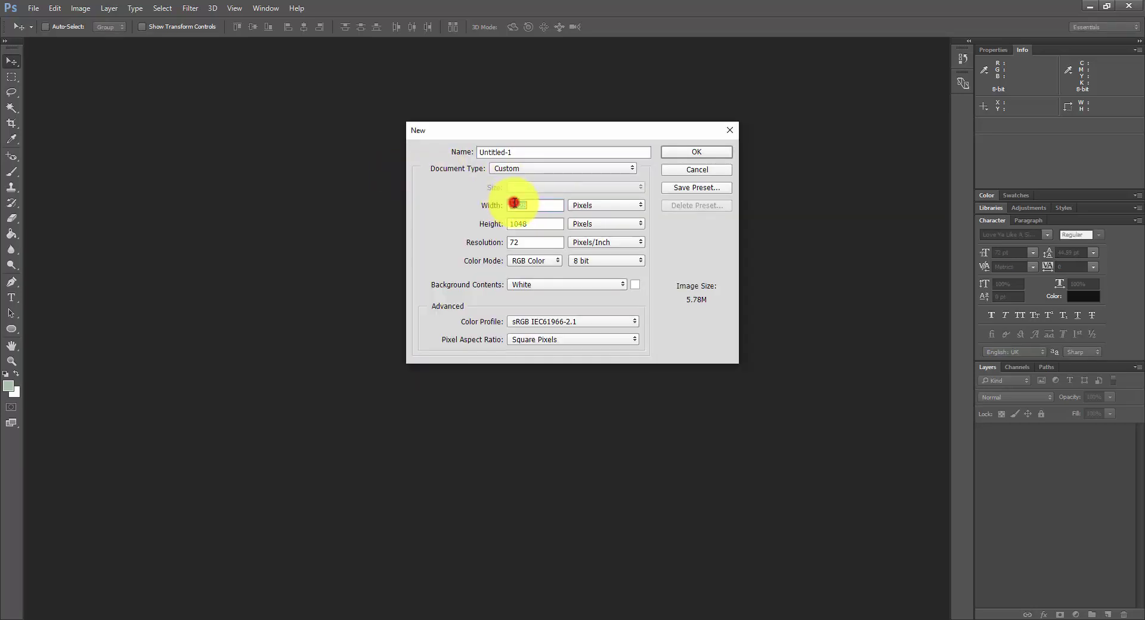
pyautogui.write('340')
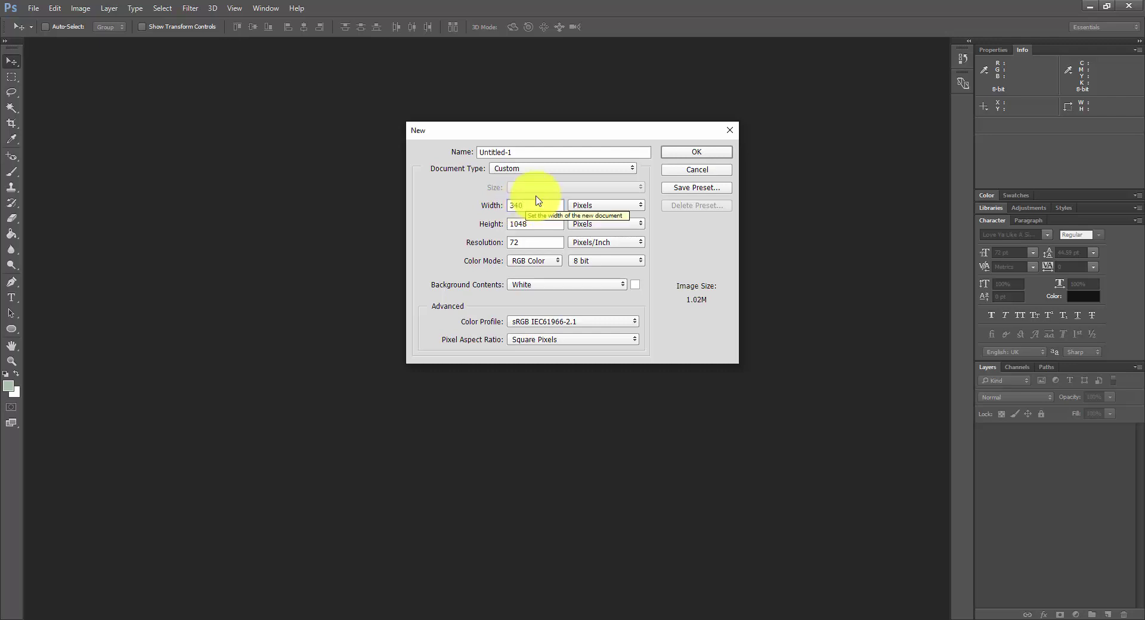
pyautogui.doubleClick(536, 225)
pyautogui.write('200')
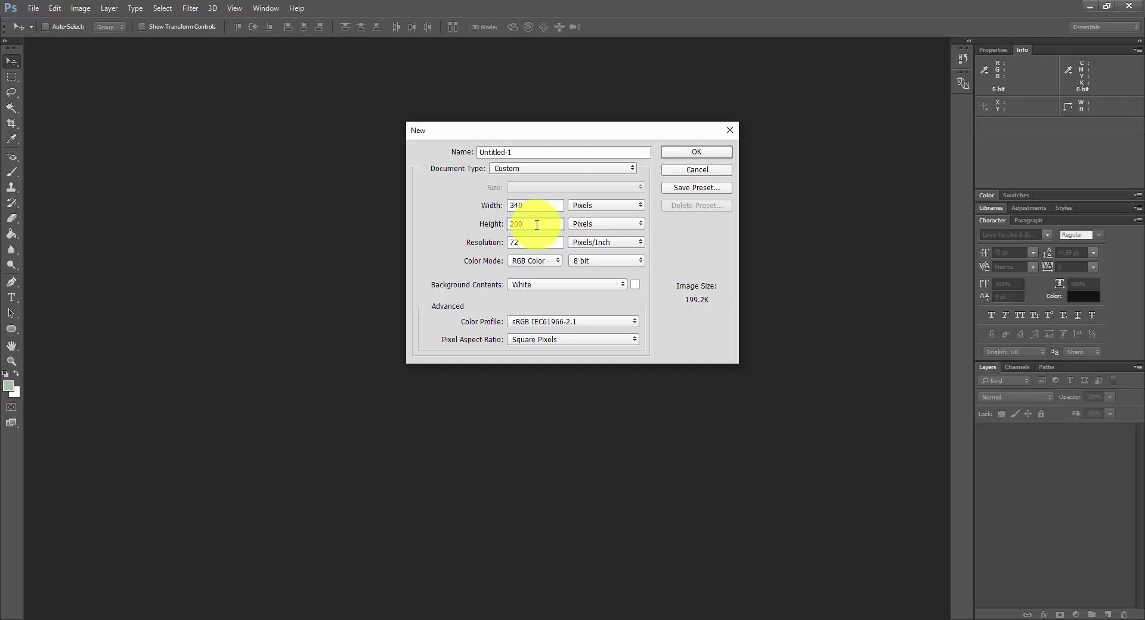
pyautogui.press('Return')
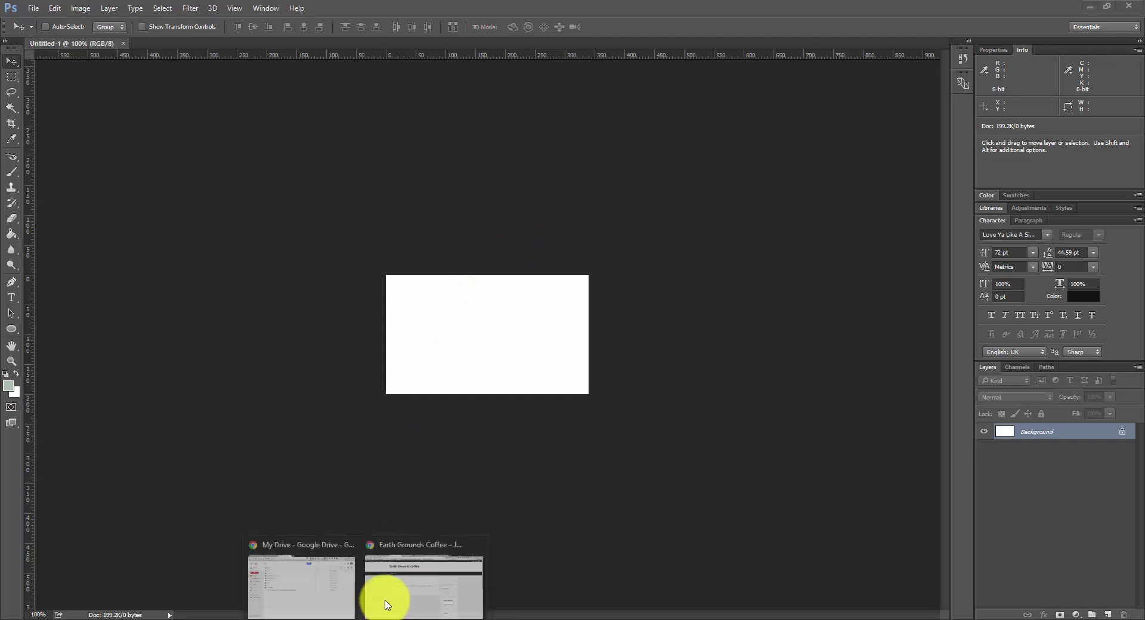
# Step: Back in Chrome, load google.com/fonts in a new tab
pyautogui.click(383, 602)
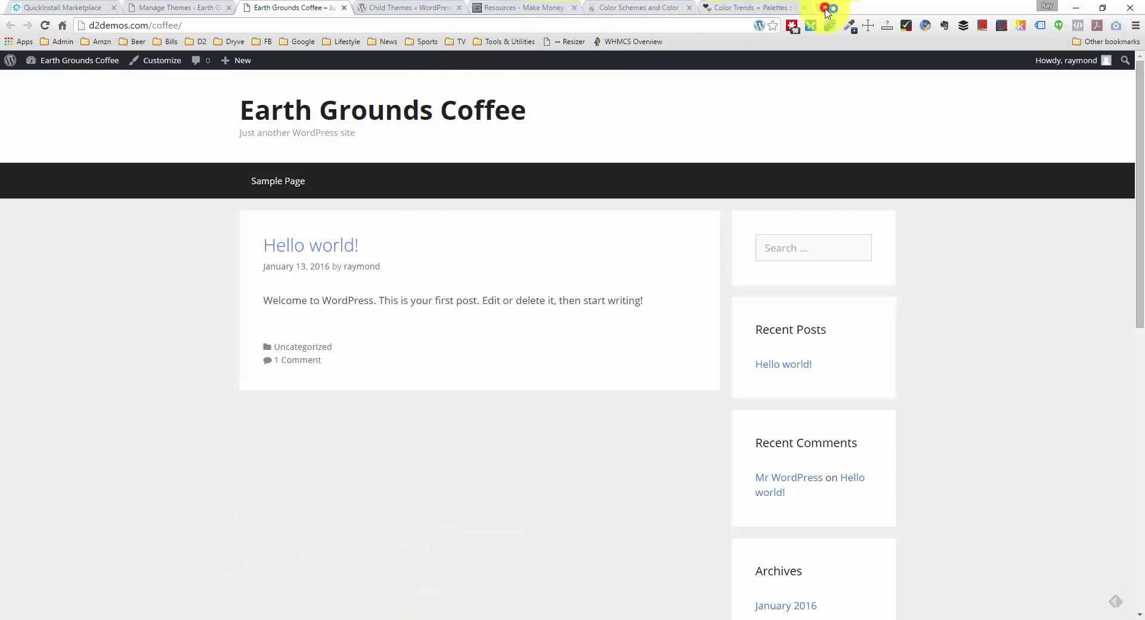
pyautogui.click(824, 9)
pyautogui.write('goog')
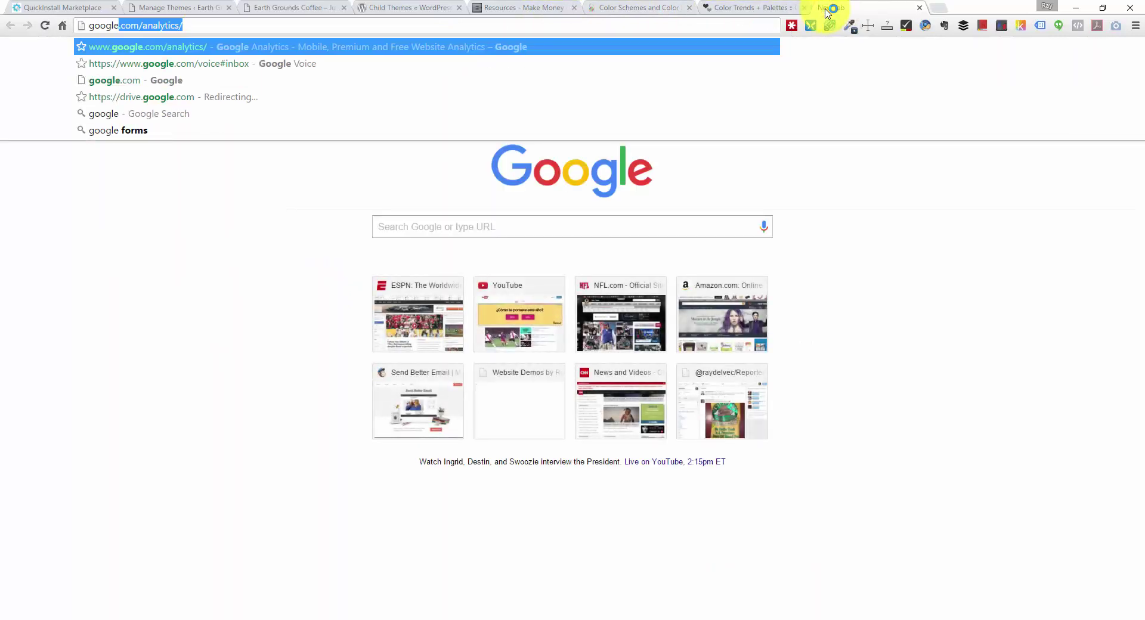
pyautogui.write('le.com/fonts')
pyautogui.press('Return')
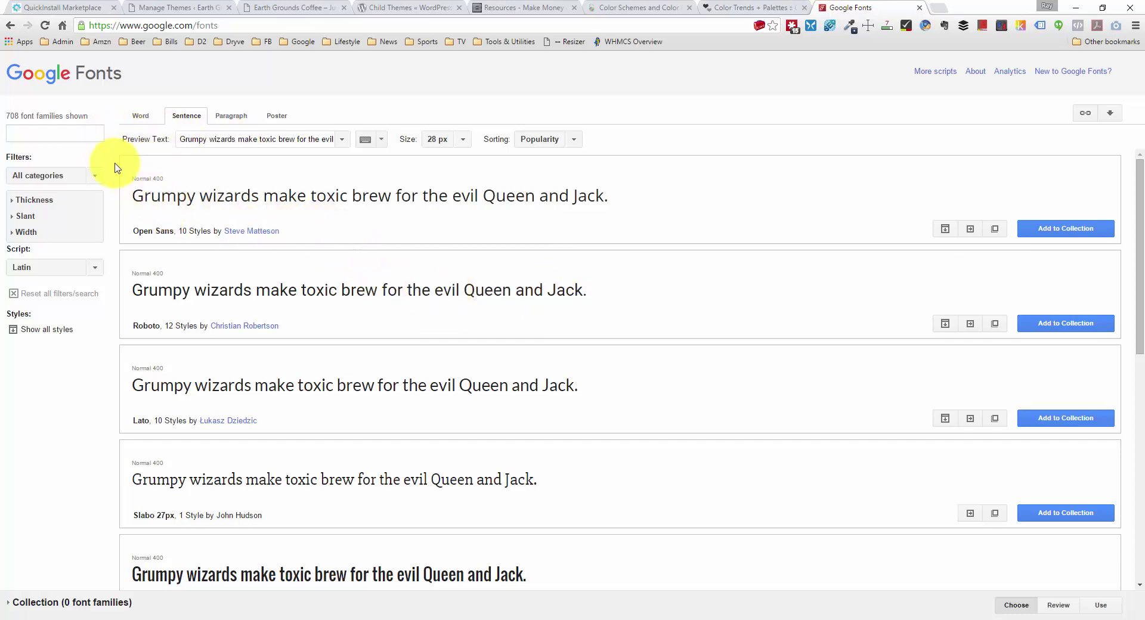
# Step: Search Google Fonts for 'love' and set the Love Ya Like A Sister preview to 72 px
pyautogui.click(80, 134)
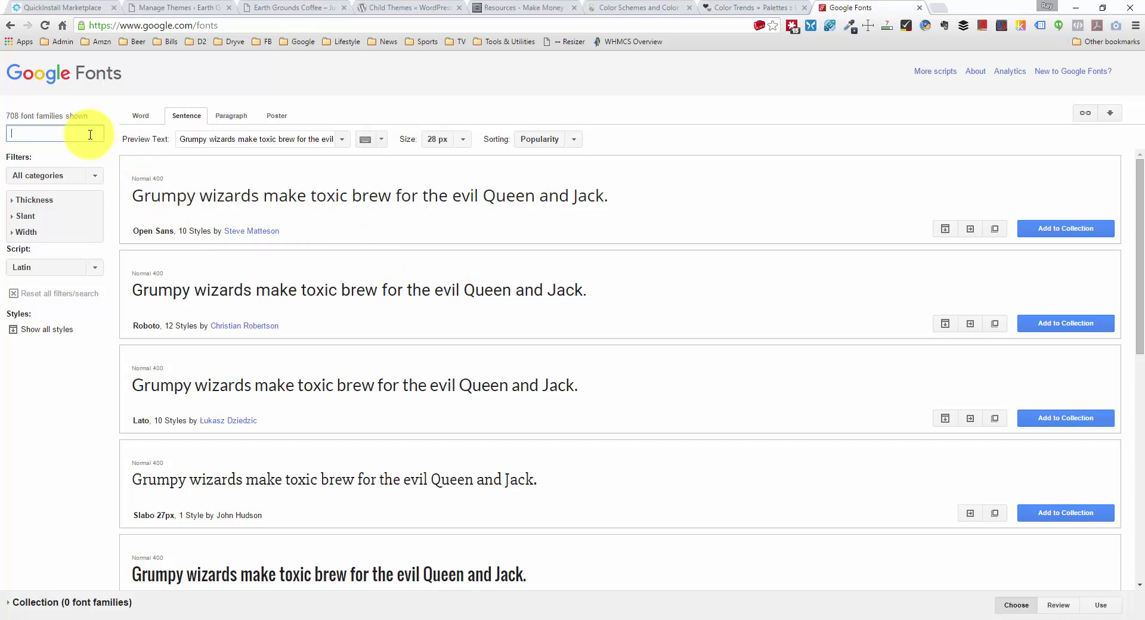
pyautogui.write('love ya')
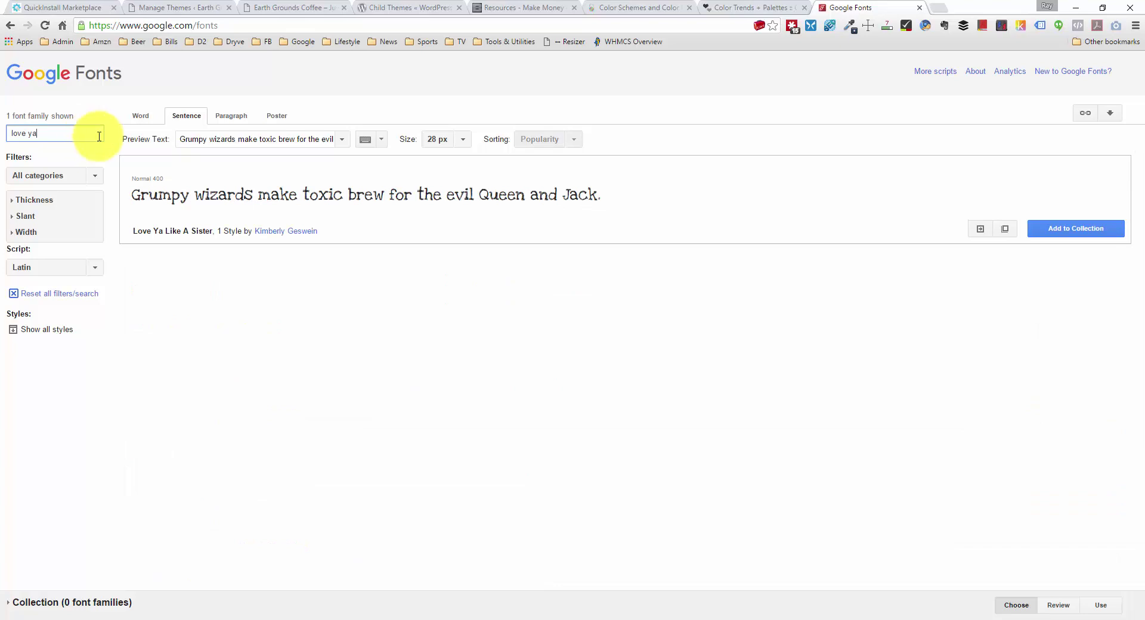
pyautogui.click(462, 139)
pyautogui.scroll(-1, 450, 239)
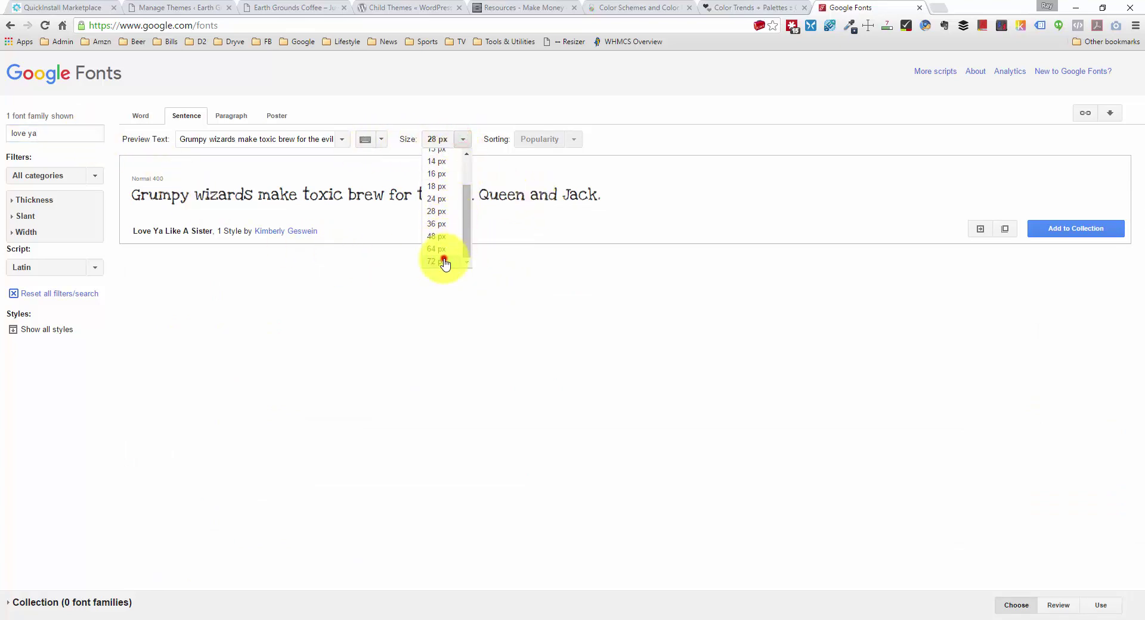
pyautogui.click(440, 260)
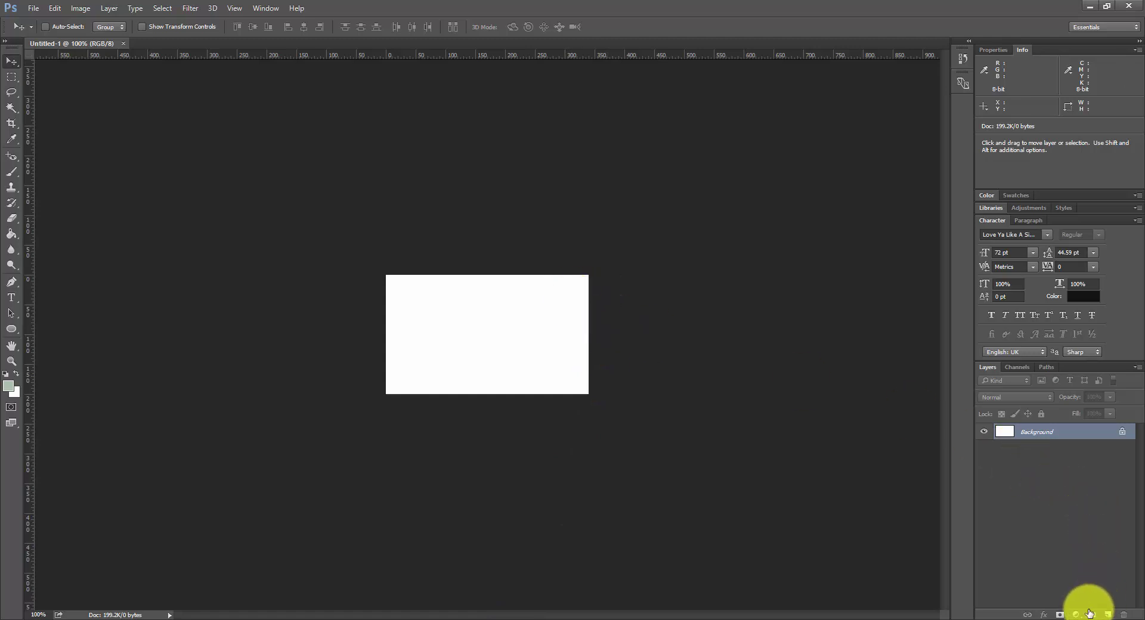
# Step: Type the word EARTH on the white canvas
pyautogui.click(10, 297)
pyautogui.click(427, 320)
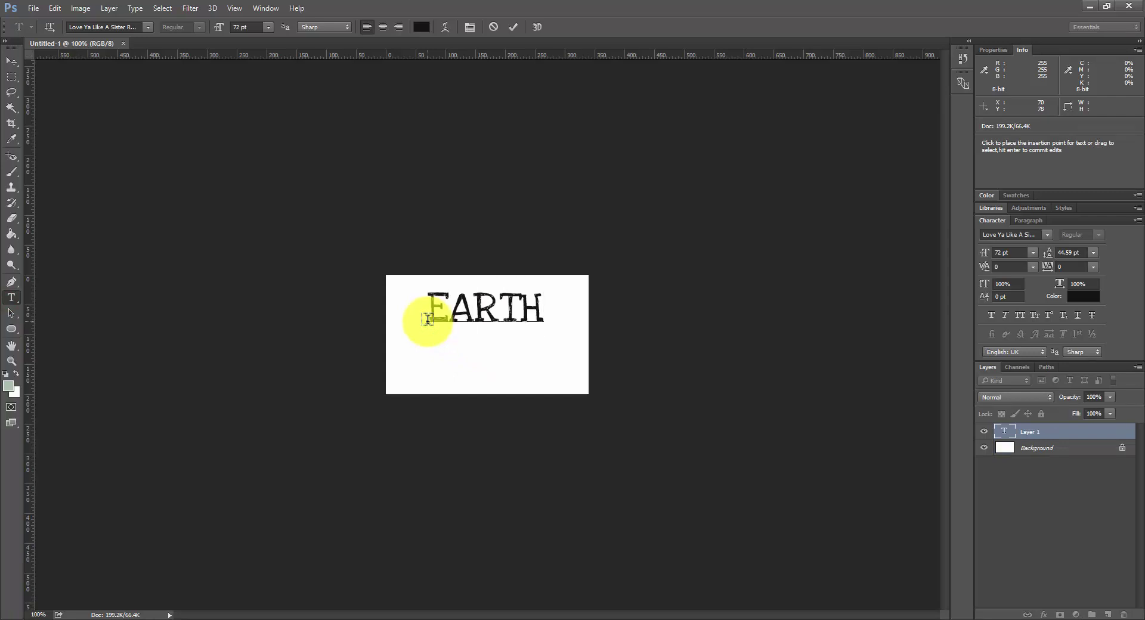
pyautogui.click(14, 64)
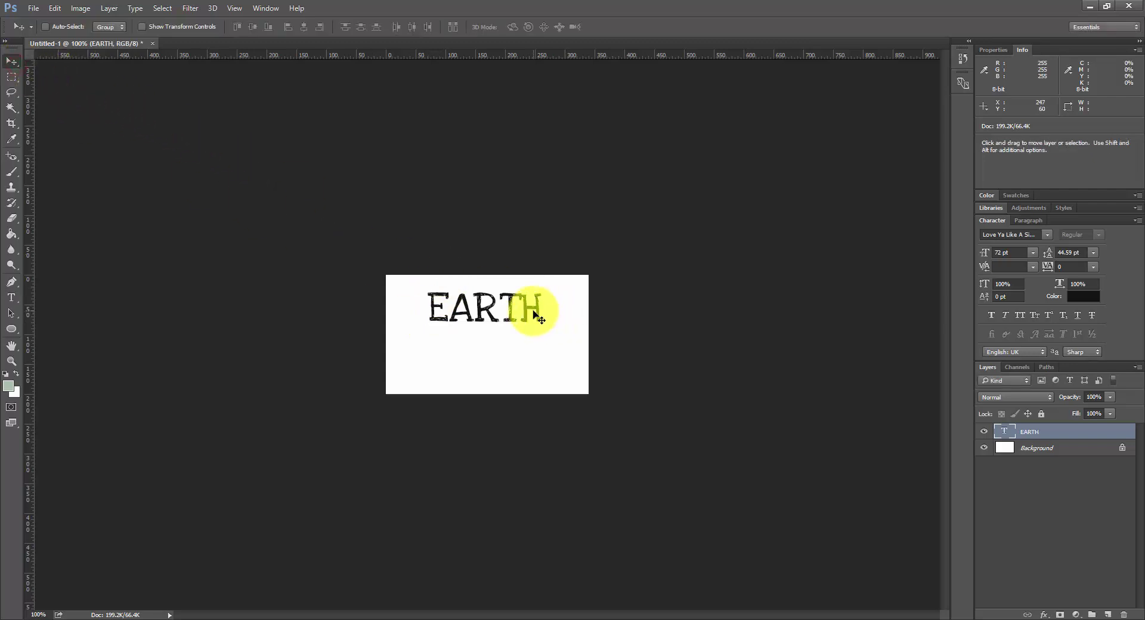
# Step: Duplicate EARTH onto a second line, retype it as GROUNDS, and select both text layers
pyautogui.moveTo(523, 310); pyautogui.dragTo(524, 361)
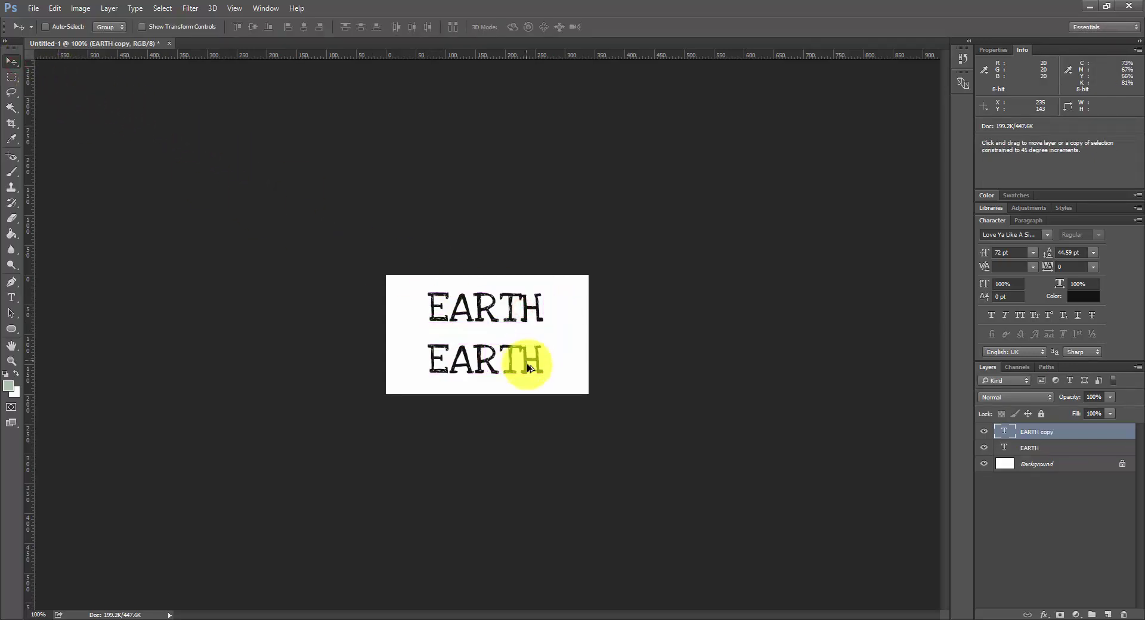
pyautogui.doubleClick(999, 432)
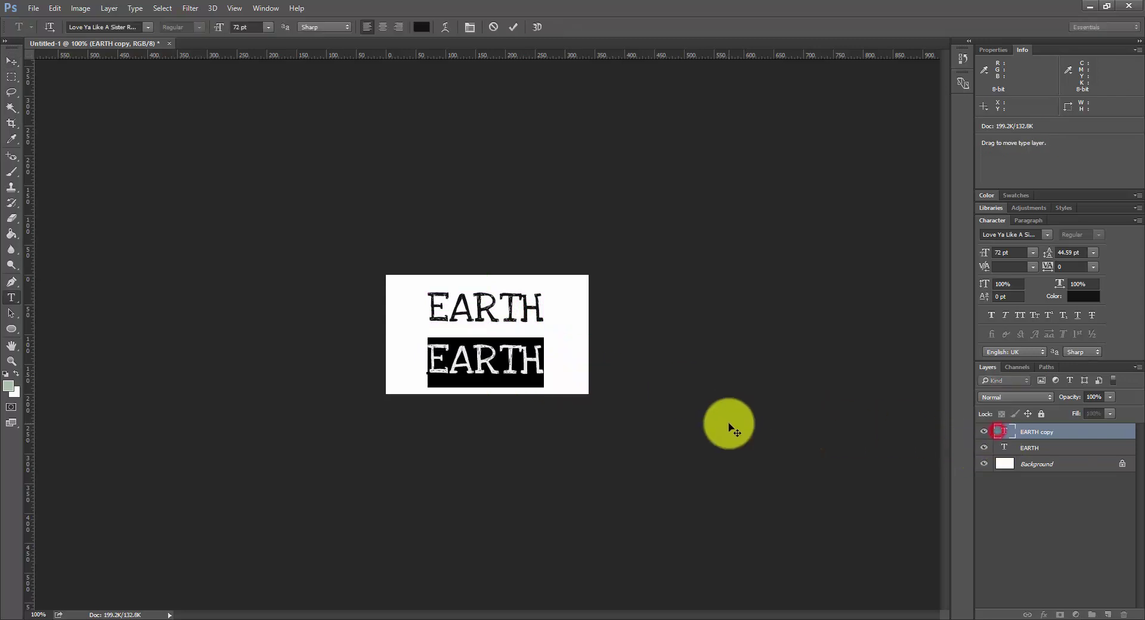
pyautogui.write('GROUNDS')
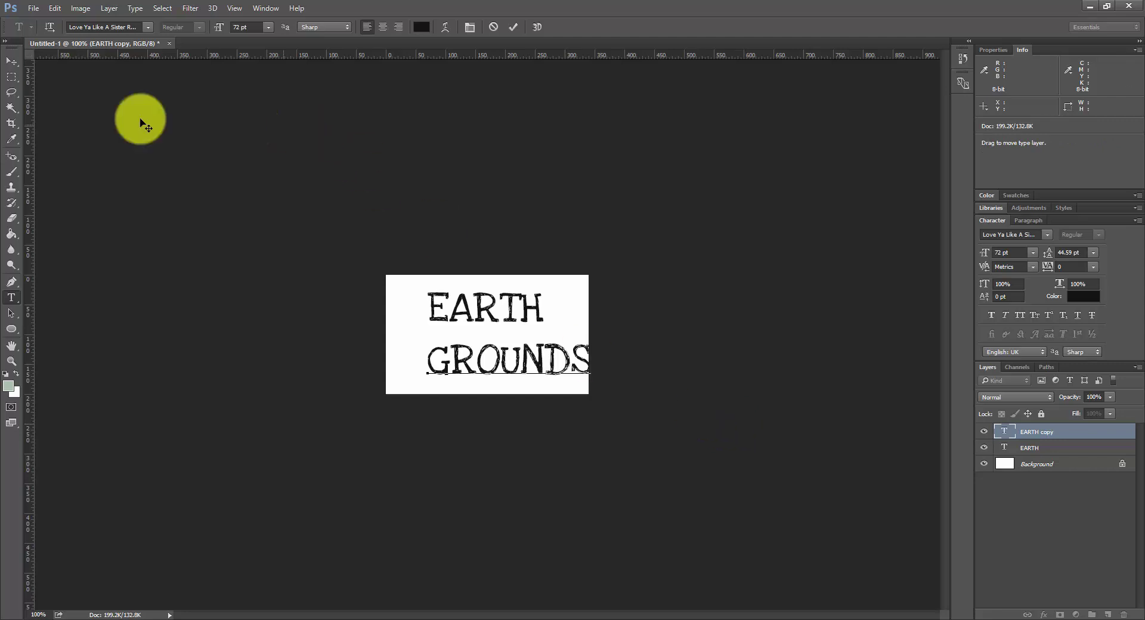
pyautogui.click(13, 61)
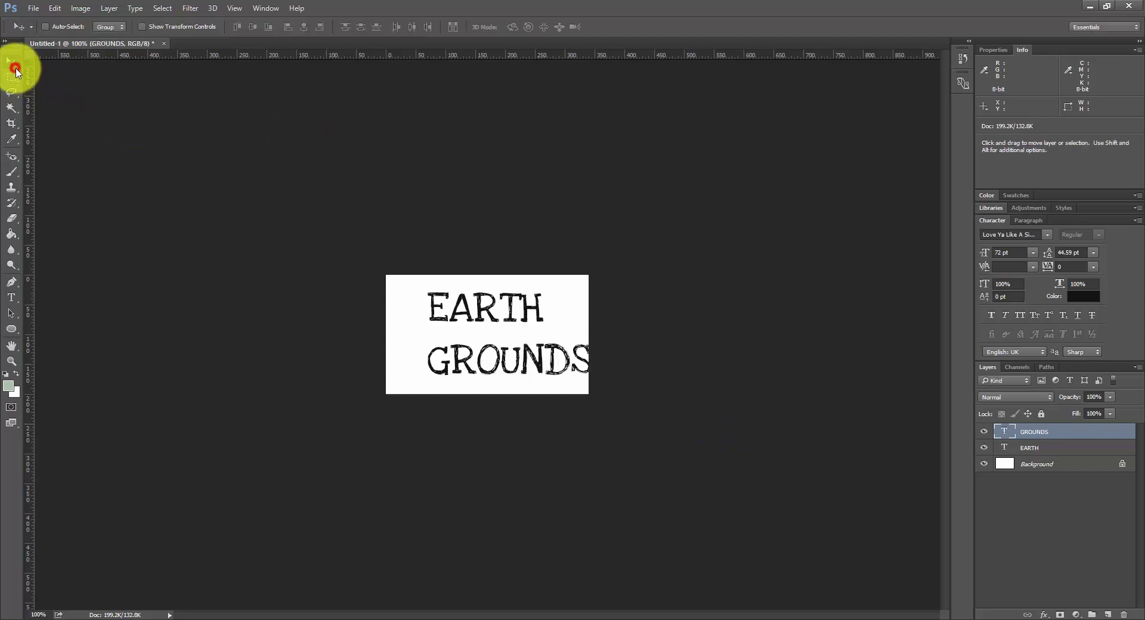
pyautogui.keyDown('shift'); pyautogui.click(1047, 448); pyautogui.keyUp('shift')
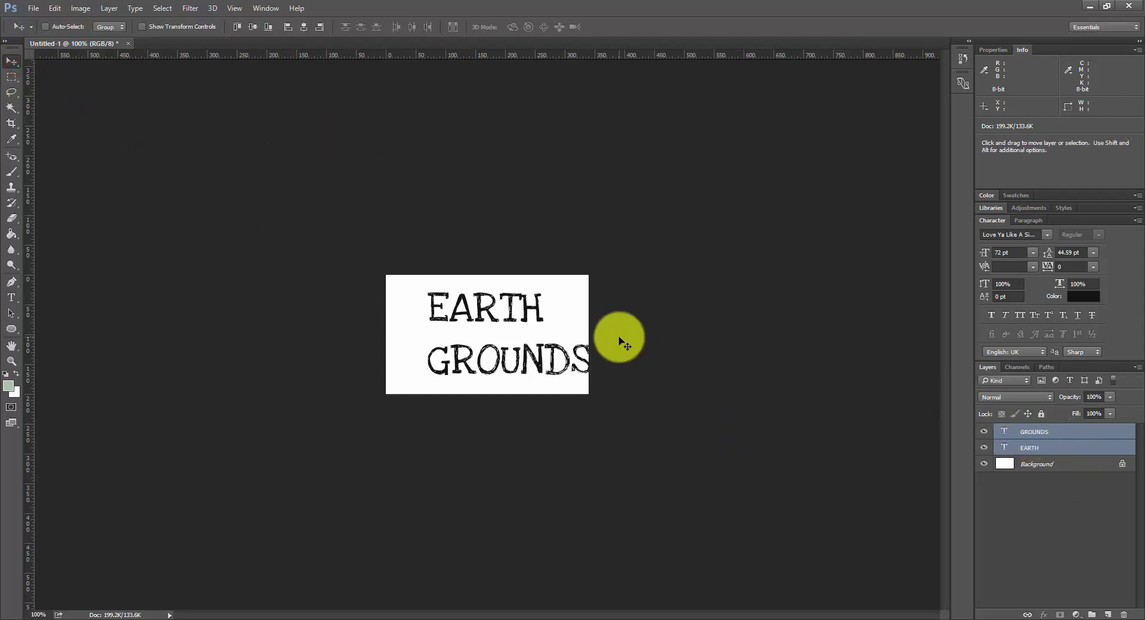
# Step: Align EARTH and GROUNDS on their horizontal centres across the canvas, then deselect
pyautogui.press('ctrl')
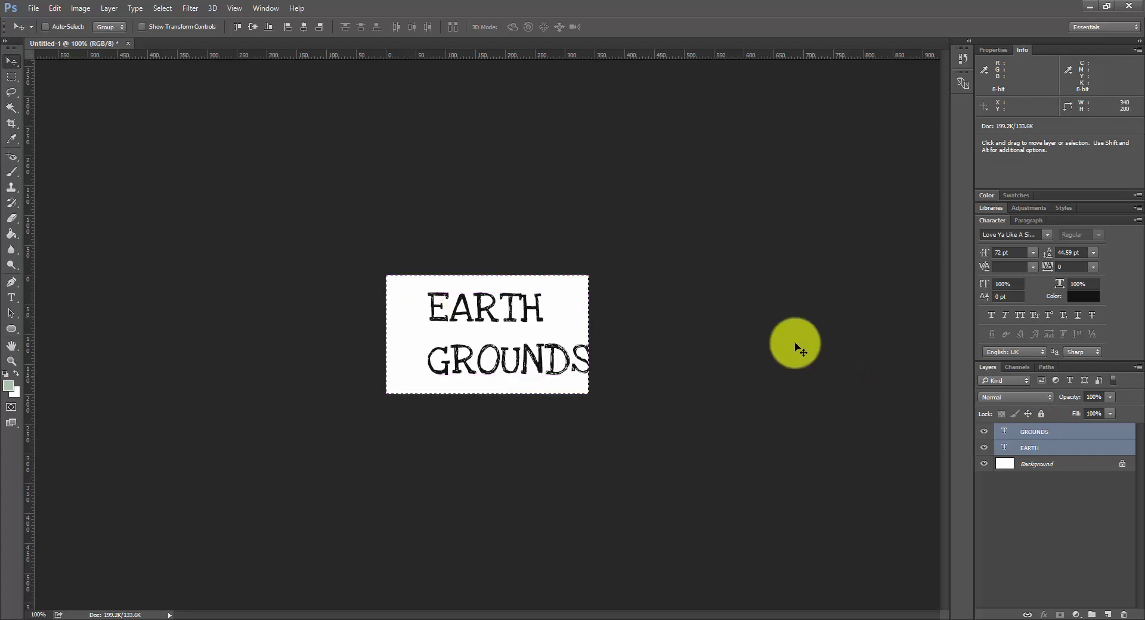
pyautogui.click(303, 27)
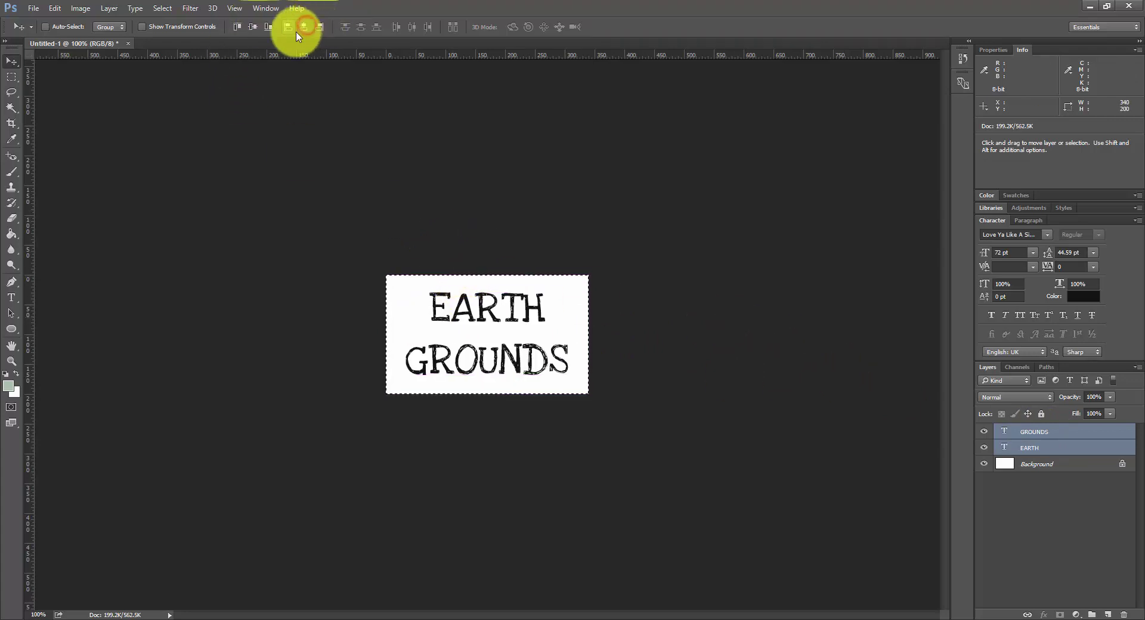
pyautogui.click(1049, 451)
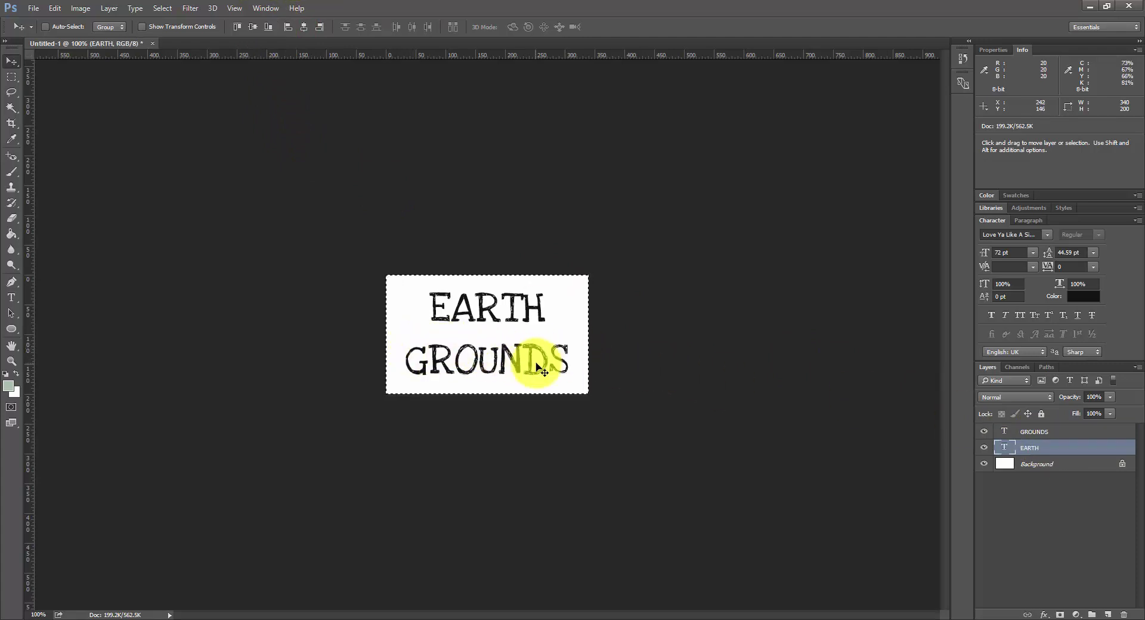
pyautogui.hotkey('ctrl', 'd')
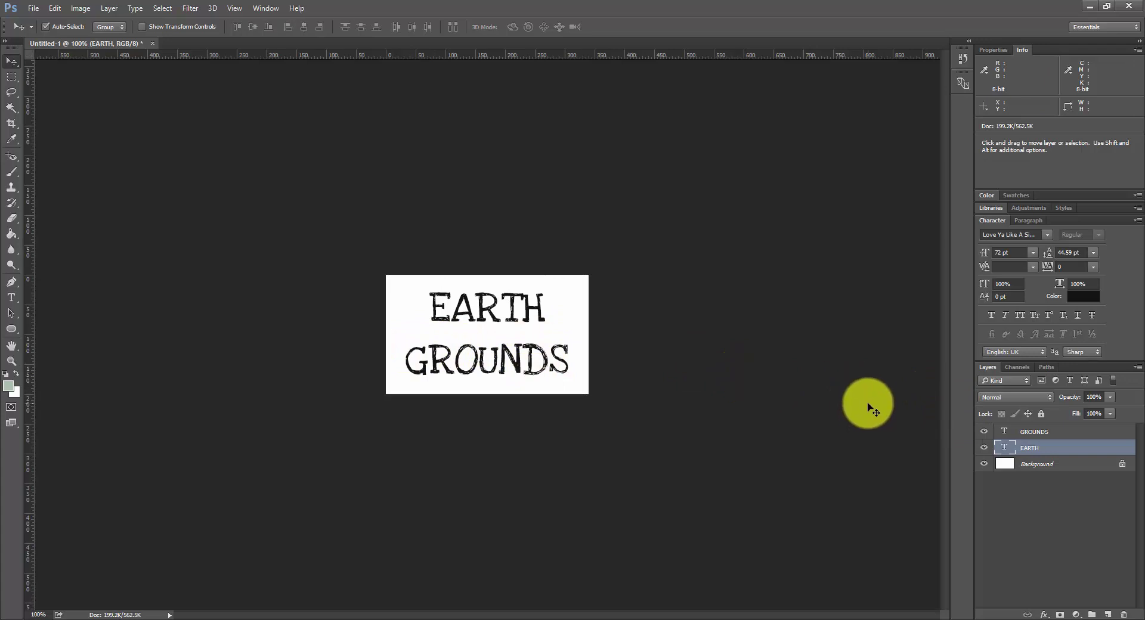
# Step: Scale EARTH up about 139% to roughly 102.72 pt and add an empty Layer 1
pyautogui.hotkey('ctrl', 't')
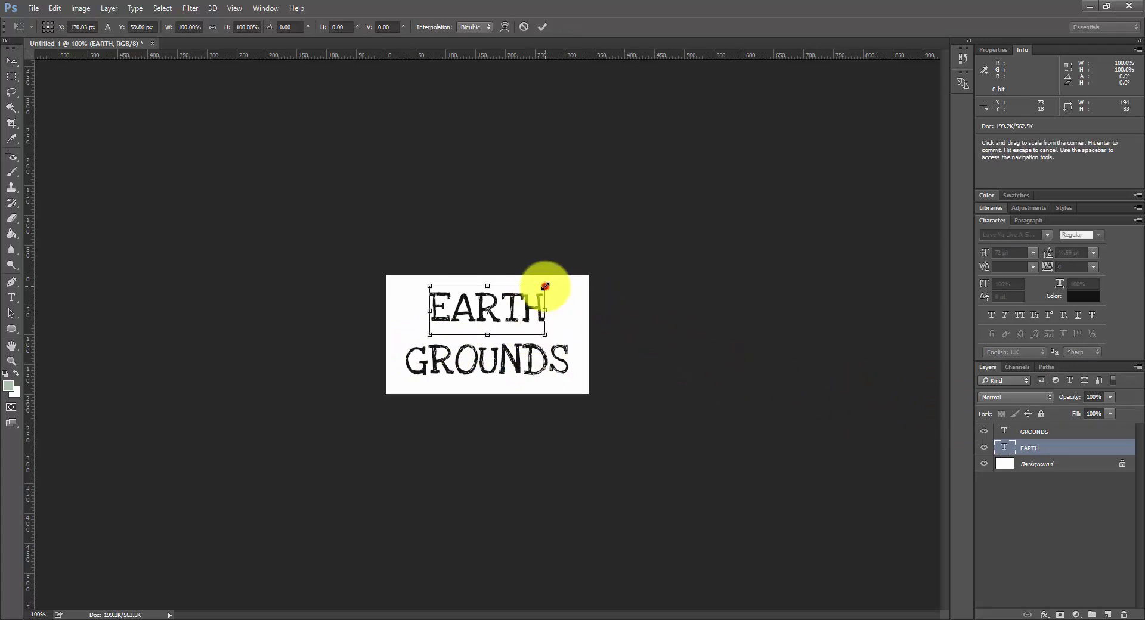
pyautogui.moveTo(545, 285); pyautogui.dragTo(551, 310)
pyautogui.click(541, 27)
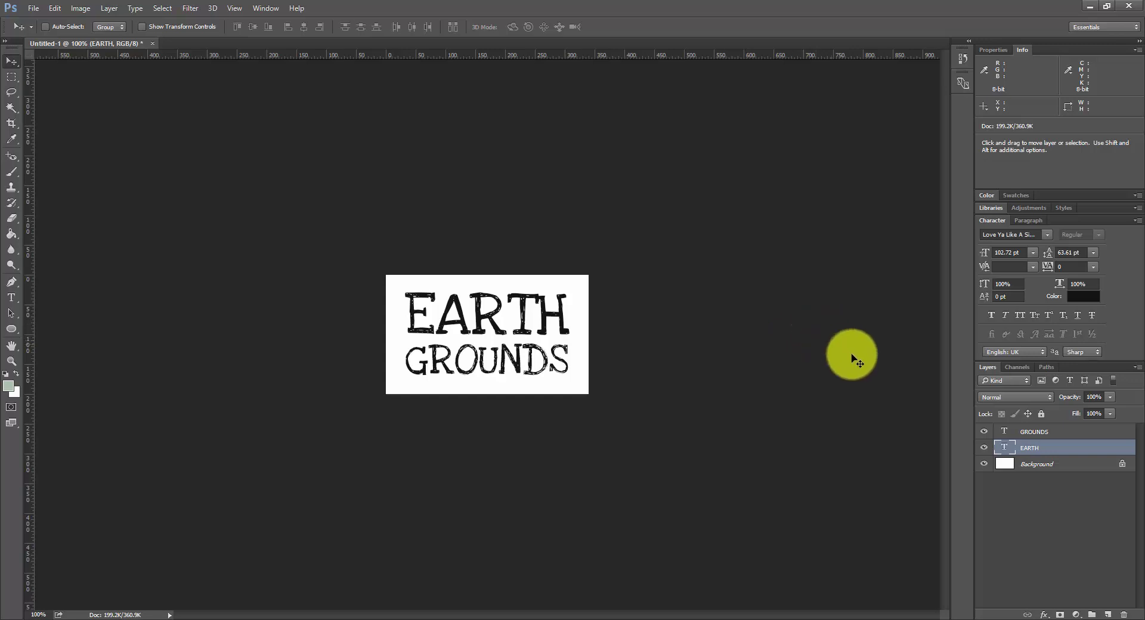
pyautogui.click(1105, 615)
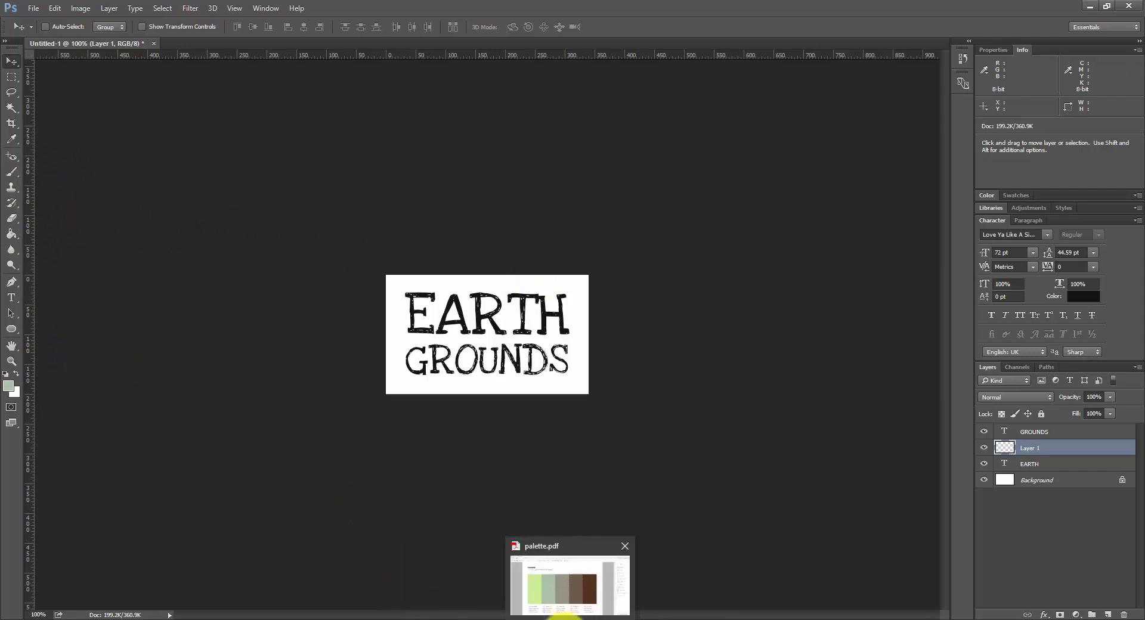
# Step: Select the #AAC0AA sage green hex code in palette.pdf, then minimise Acrobat
pyautogui.click(572, 614)
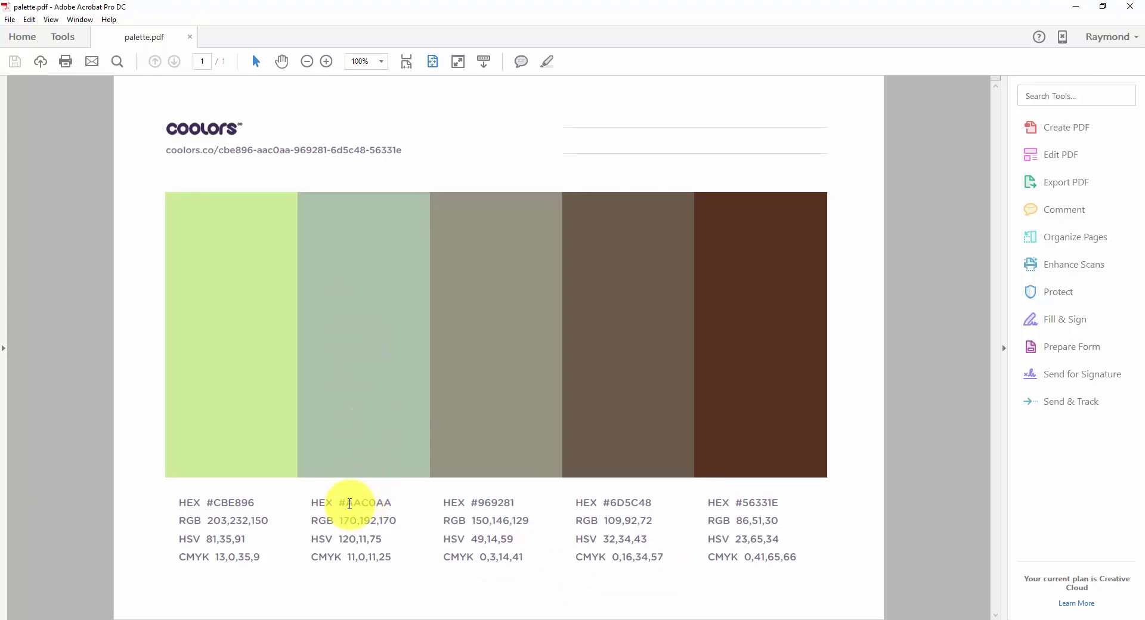
pyautogui.moveTo(350, 503); pyautogui.dragTo(391, 503)
pyautogui.click(1076, 6)
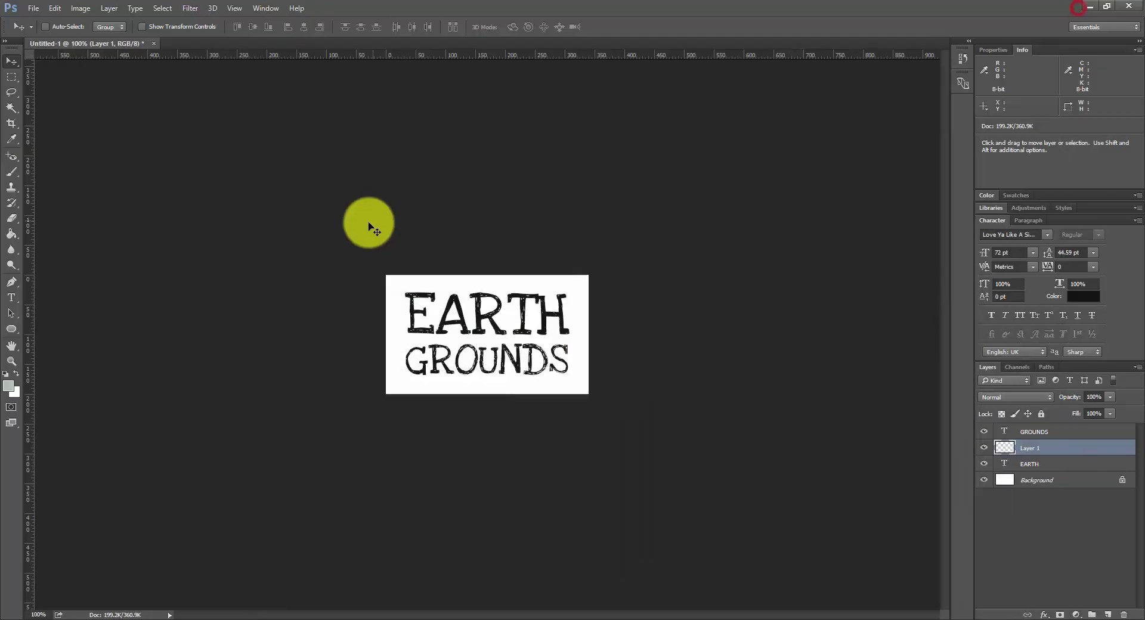
# Step: Set the foreground colour to sage green #AAC0AA
pyautogui.click(10, 391)
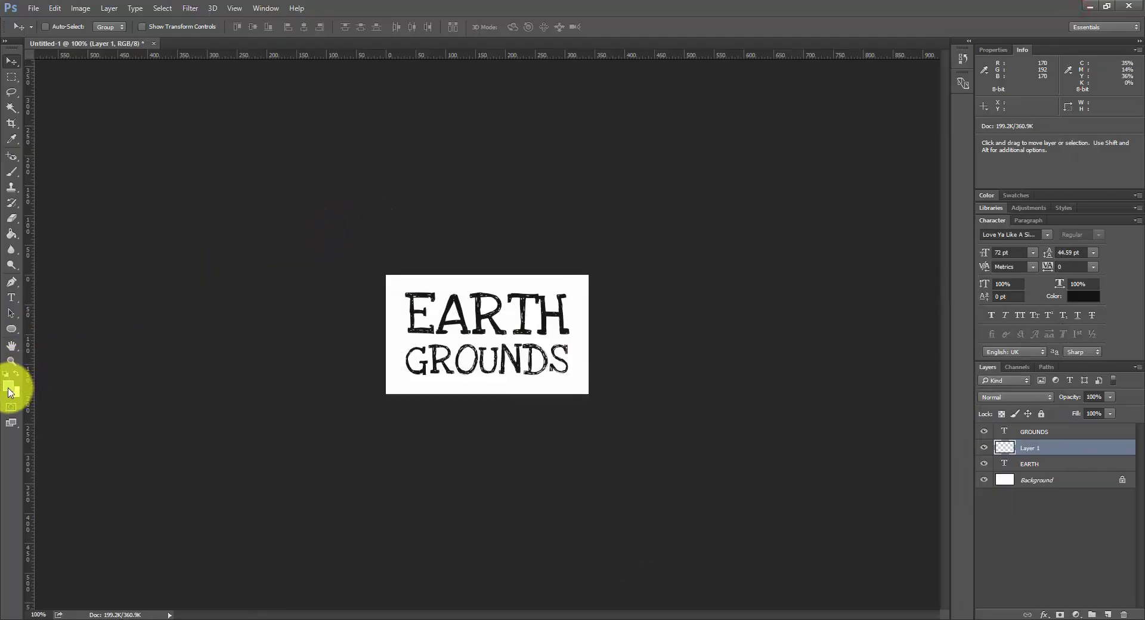
pyautogui.click(383, 442)
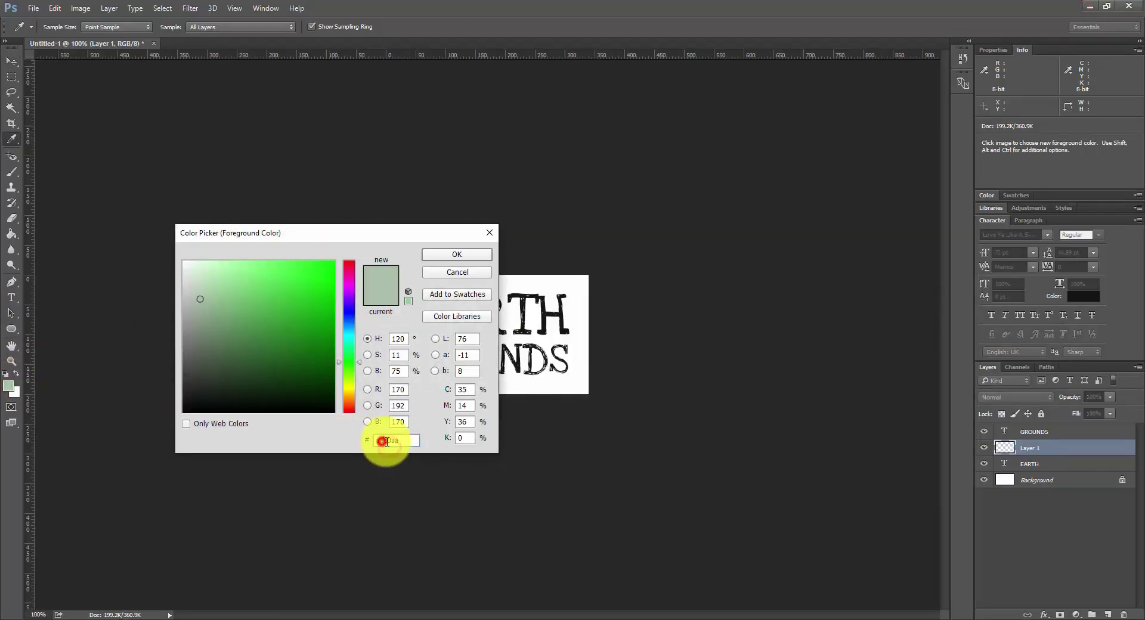
pyautogui.click(456, 256)
# Step: Paint Layer 1 sage green with a large brush and move it below the text layers
pyautogui.press('v')
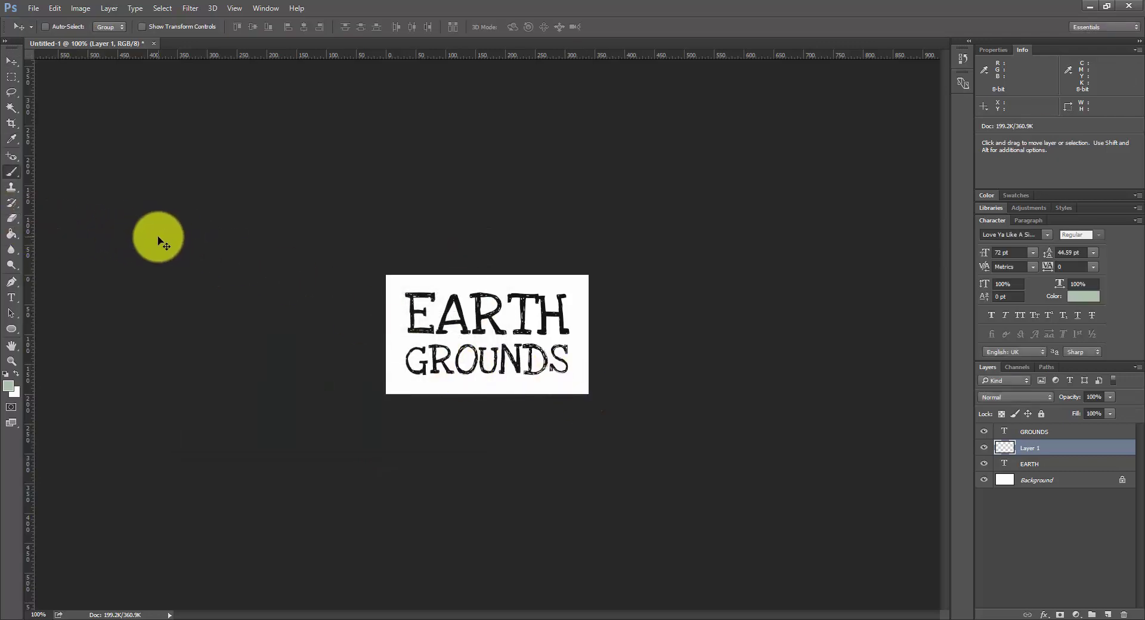
pyautogui.press('b')
pyautogui.moveTo(417, 310)
pyautogui.mouseDown()
pyautogui.moveTo(472, 331)
pyautogui.moveTo(509, 317)
pyautogui.moveTo(659, 320)
pyautogui.moveTo(677, 383)
pyautogui.moveTo(330, 301)
pyautogui.moveTo(303, 324)
pyautogui.mouseUp()
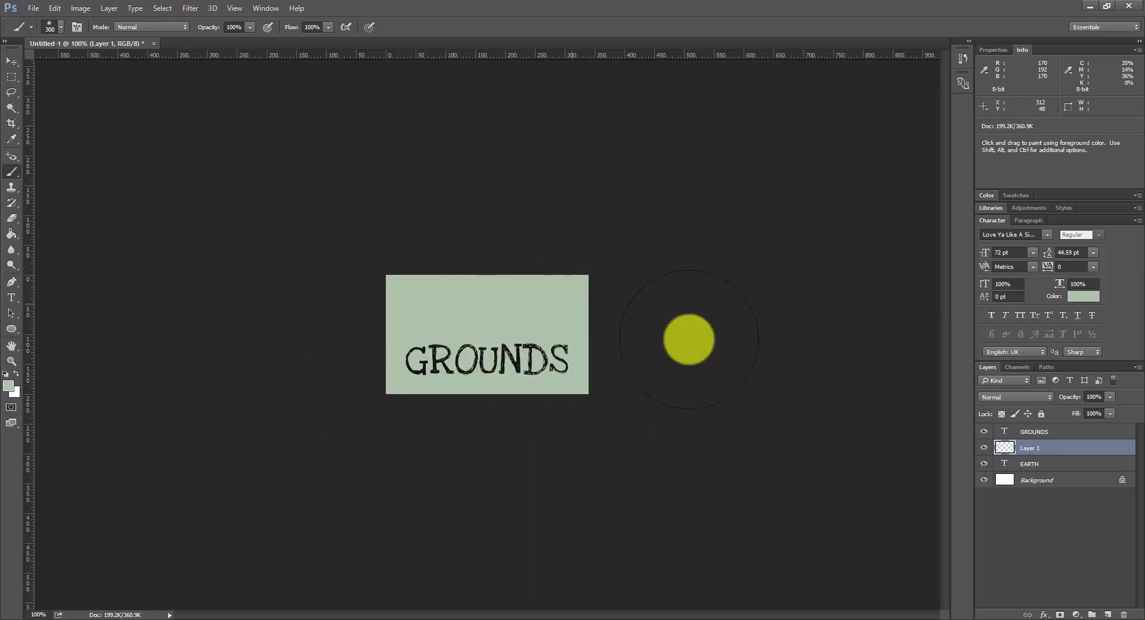
pyautogui.moveTo(1029, 447); pyautogui.dragTo(1025, 470)
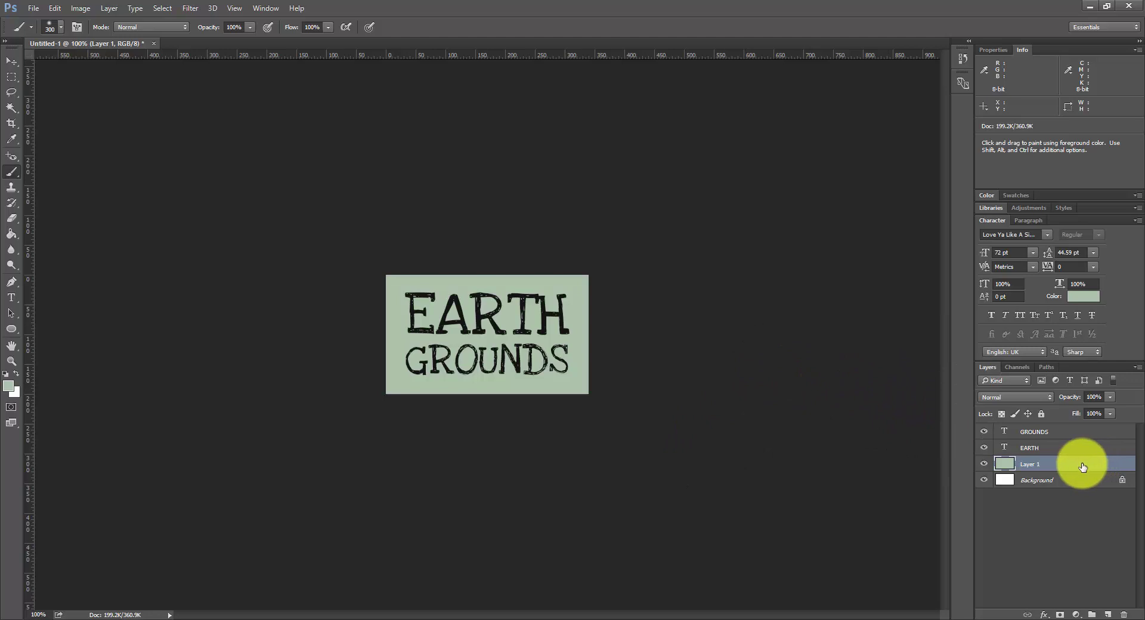
# Step: Scale the sage green Layer 1 panel down to about 92% so a white border shows
pyautogui.hotkey('ctrl', 't')
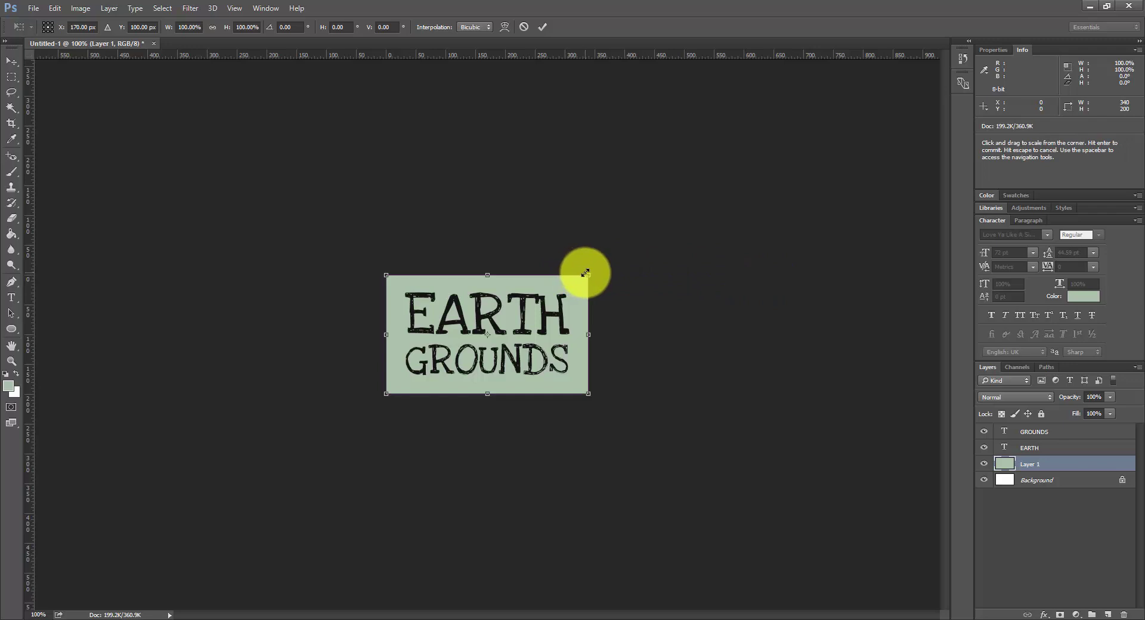
pyautogui.moveTo(584, 272); pyautogui.dragTo(575, 275)
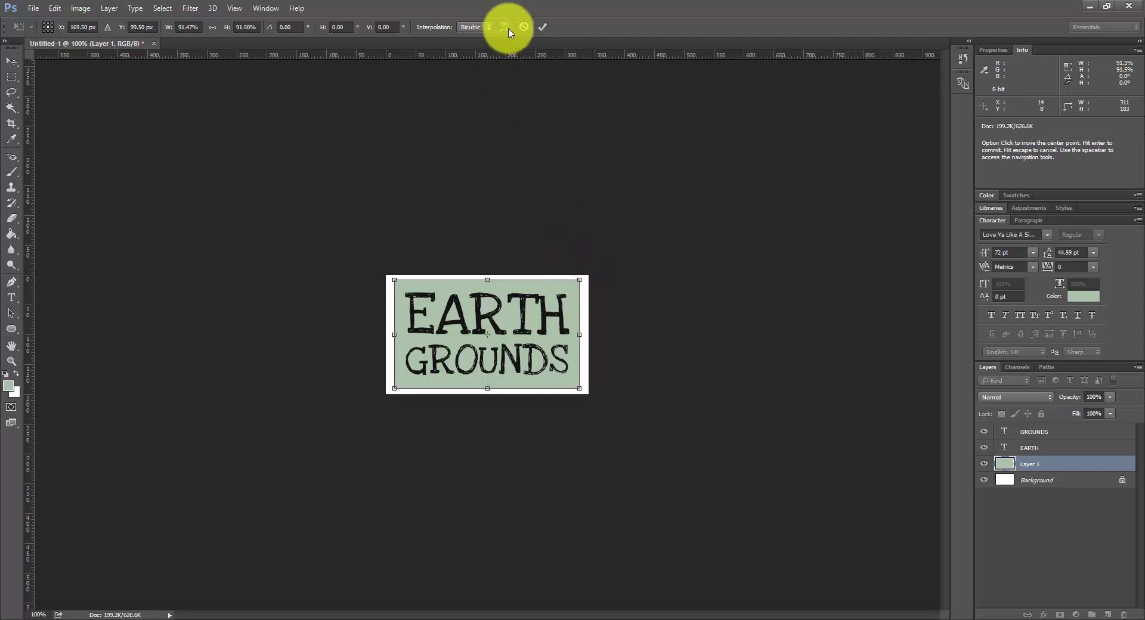
pyautogui.click(542, 28)
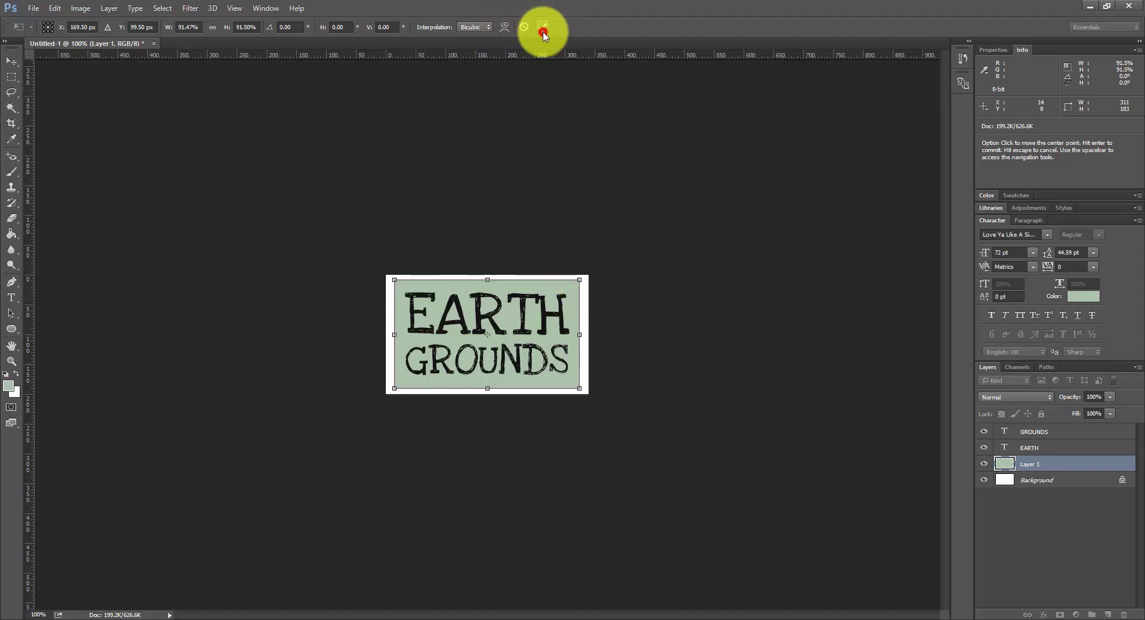
pyautogui.press('b')
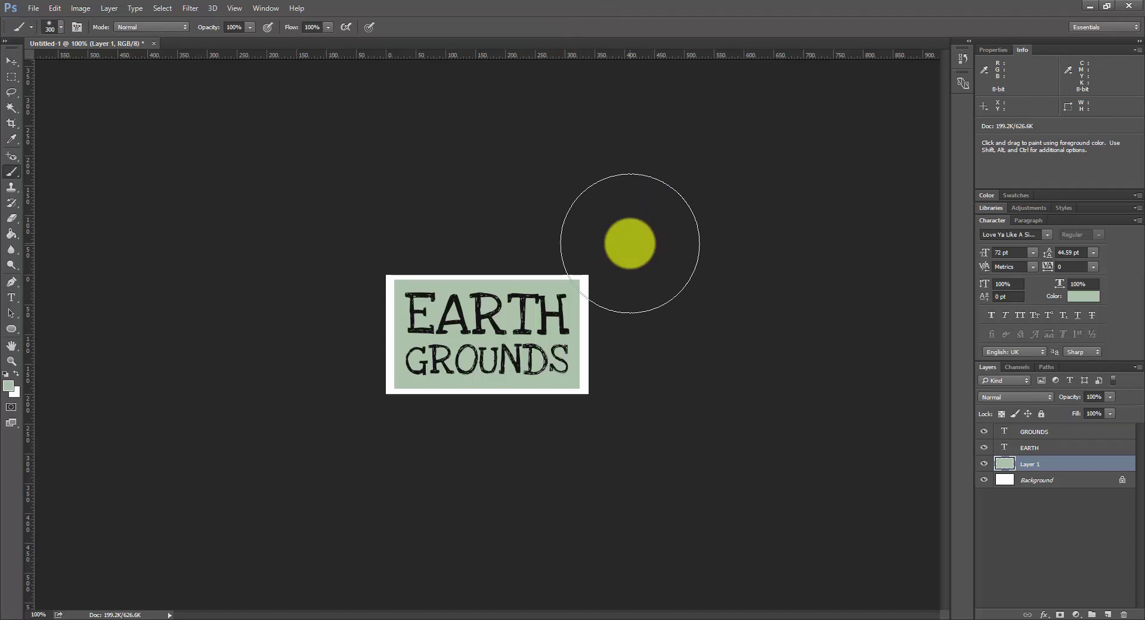
# Step: Rotate the green panel about 2 degrees anticlockwise and commit the transform
pyautogui.hotkey('ctrl', 't')
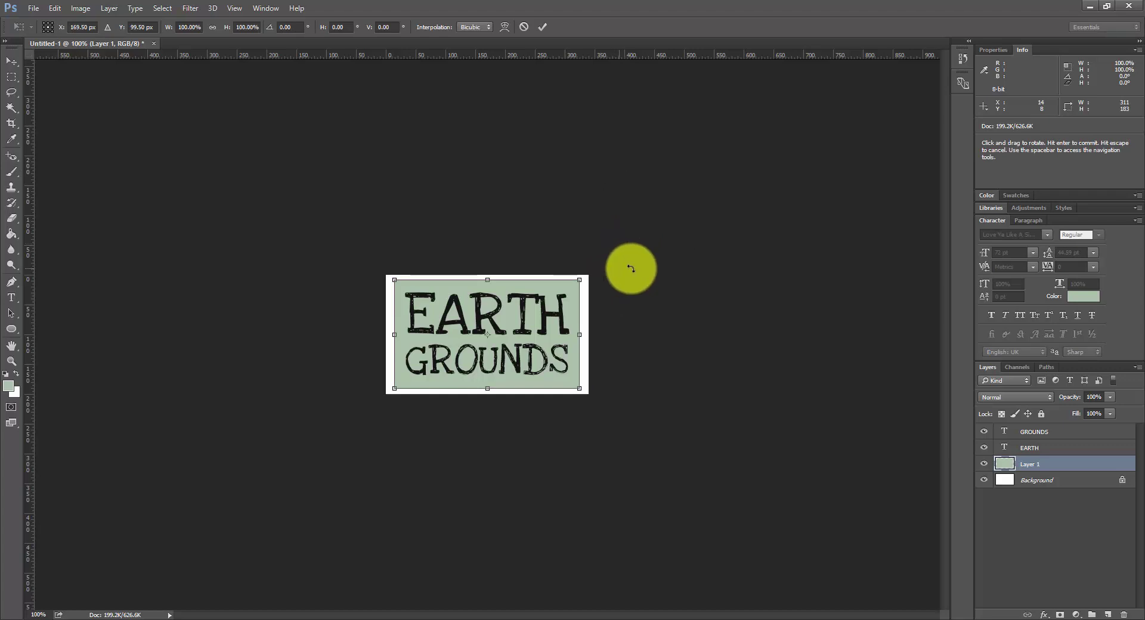
pyautogui.moveTo(637, 268); pyautogui.dragTo(637, 263)
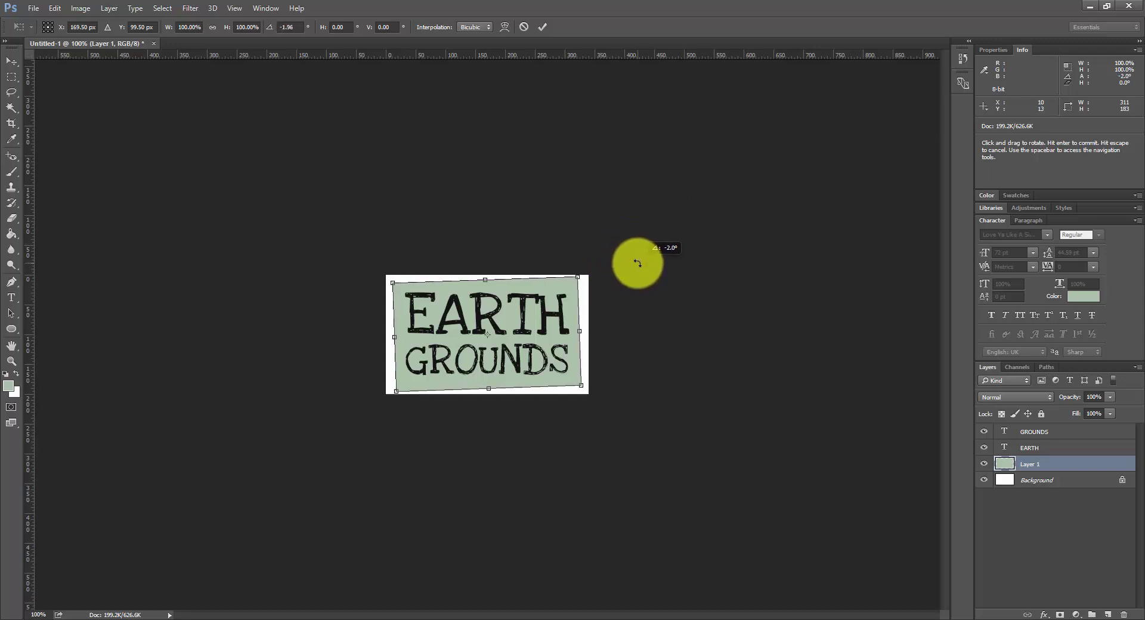
pyautogui.click(542, 27)
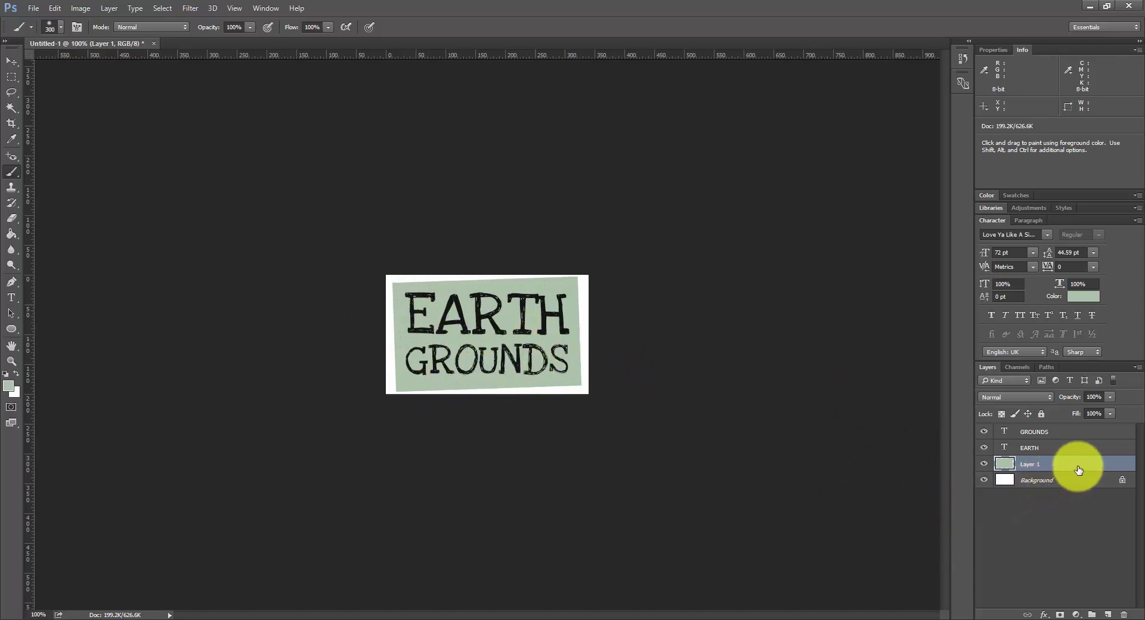
# Step: Add a Color Burn Pattern Overlay to Layer 1 at 9% opacity and 150% scale
pyautogui.press('h')
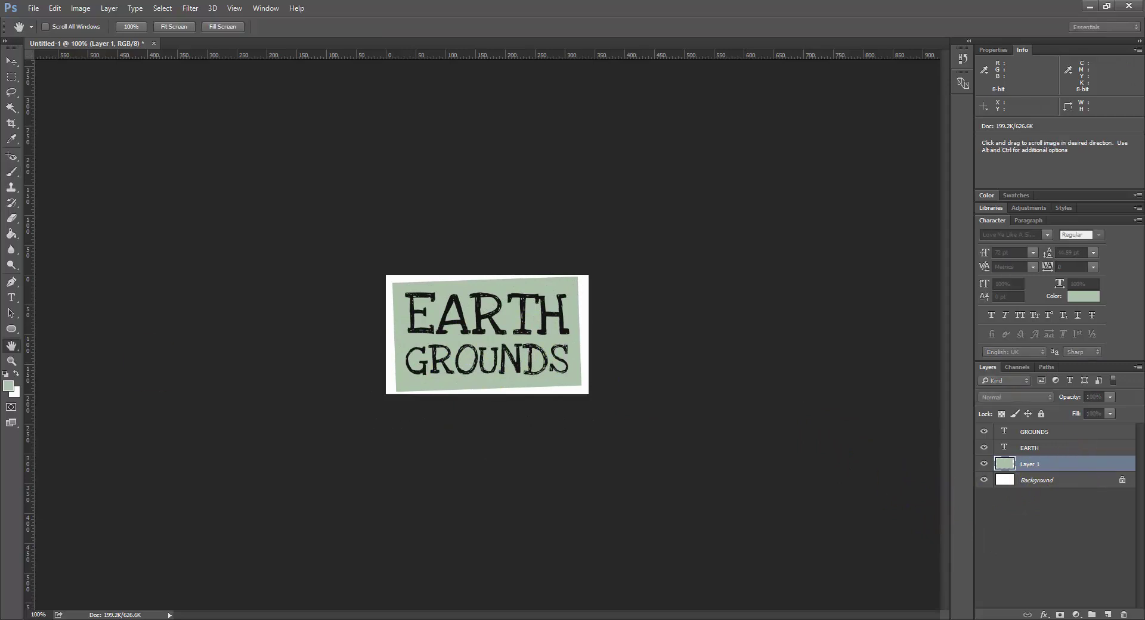
pyautogui.doubleClick(1073, 463)
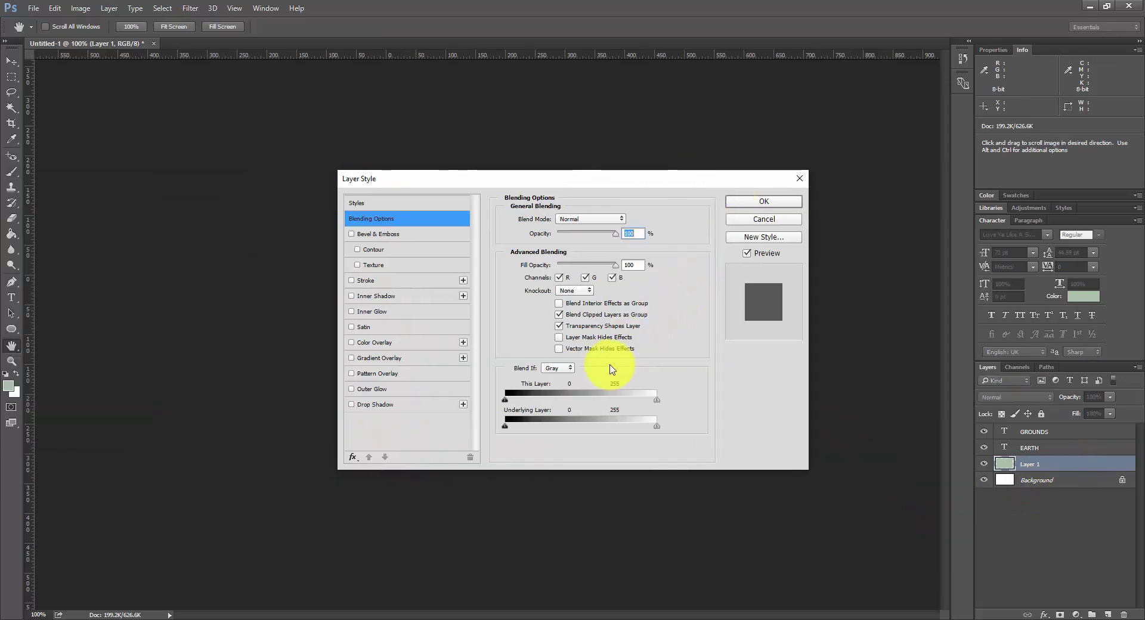
pyautogui.moveTo(609, 178); pyautogui.dragTo(849, 204)
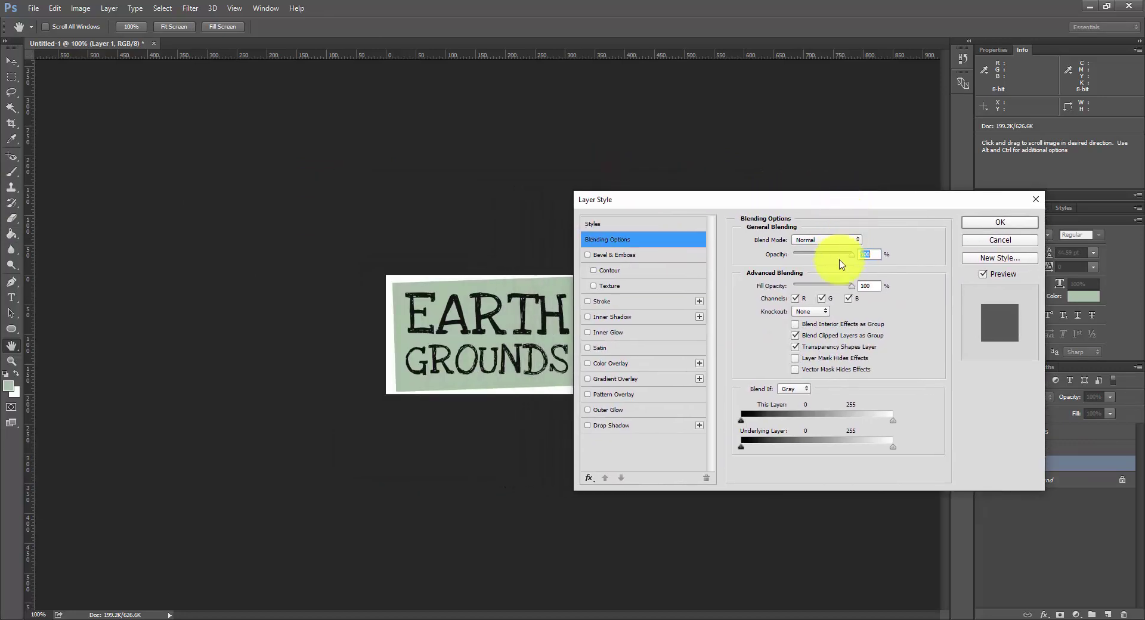
pyautogui.click(656, 394)
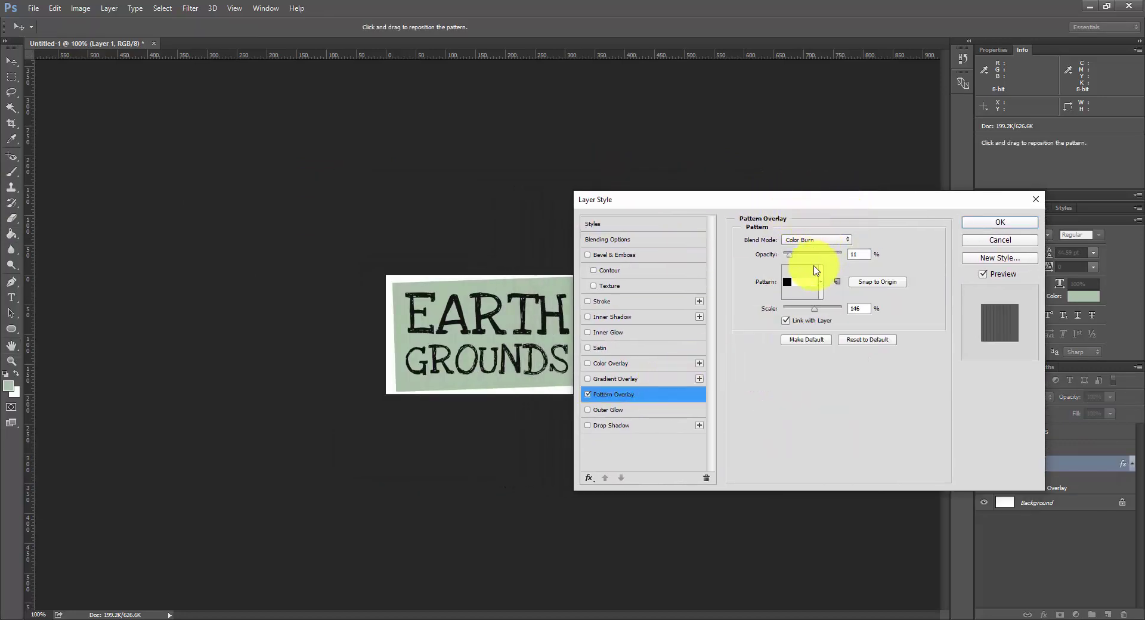
pyautogui.moveTo(810, 201); pyautogui.dragTo(833, 177)
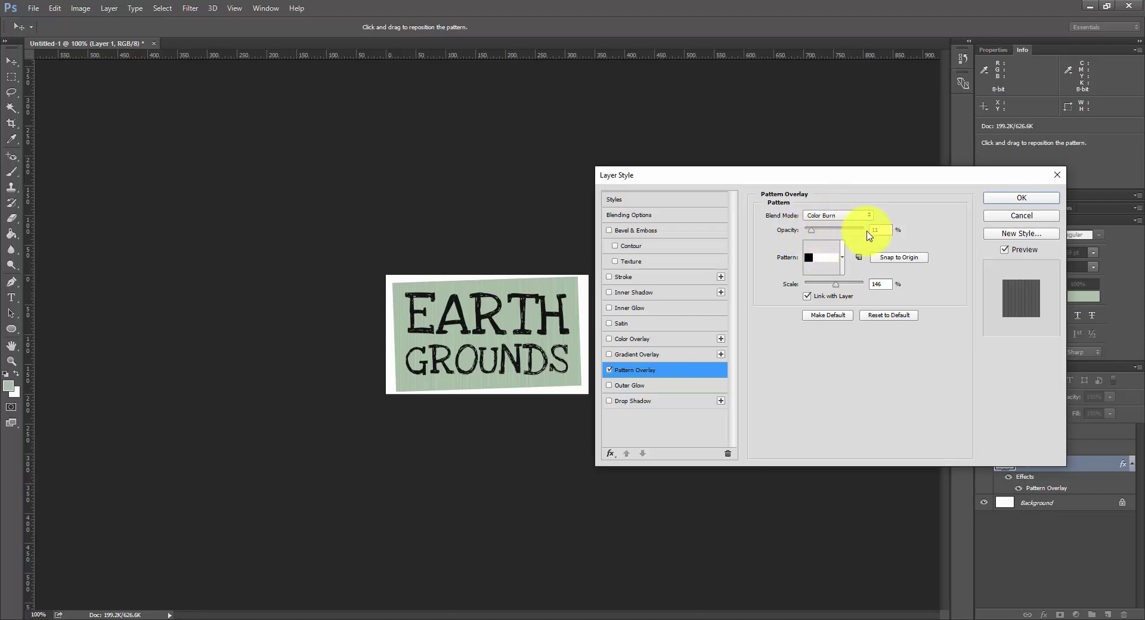
pyautogui.moveTo(822, 236); pyautogui.dragTo(810, 235)
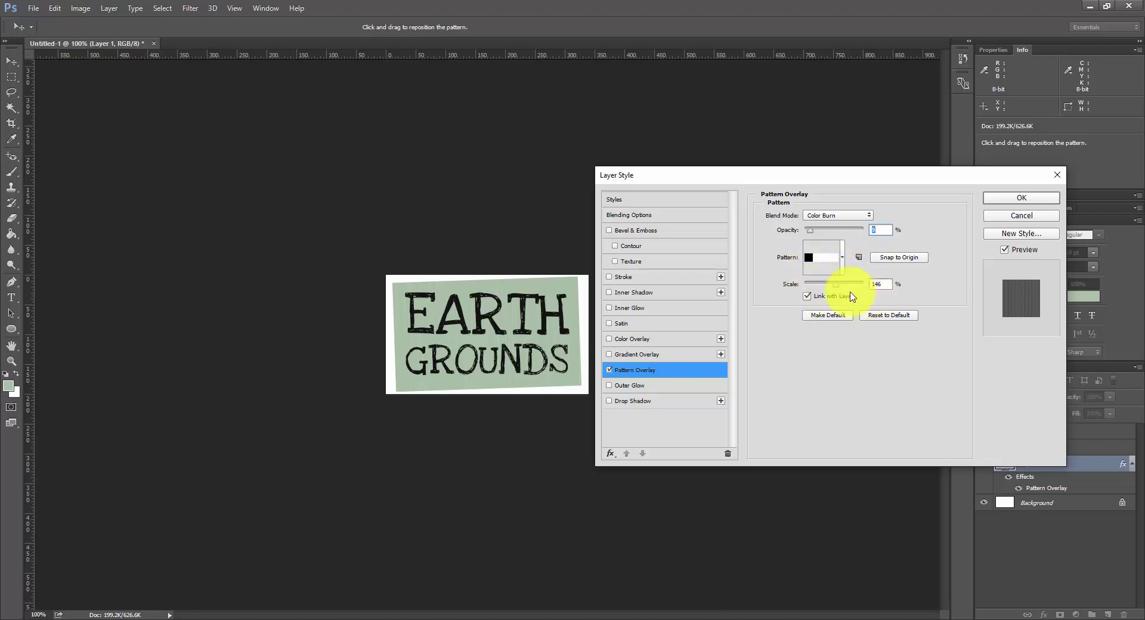
pyautogui.doubleClick(880, 284)
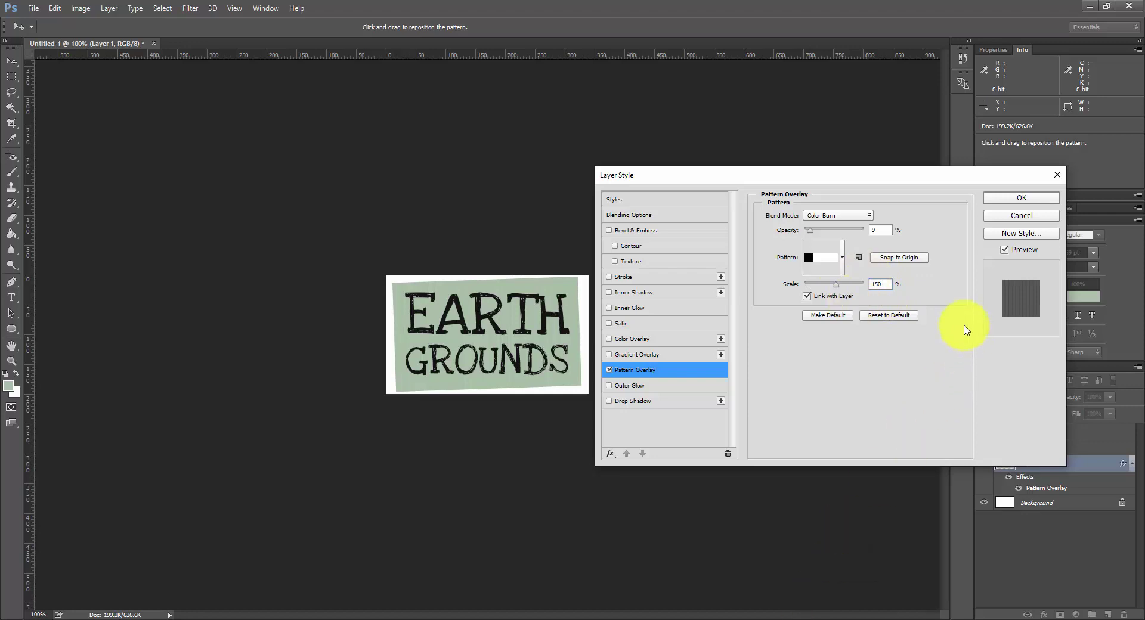
pyautogui.click(994, 201)
pyautogui.press('b')
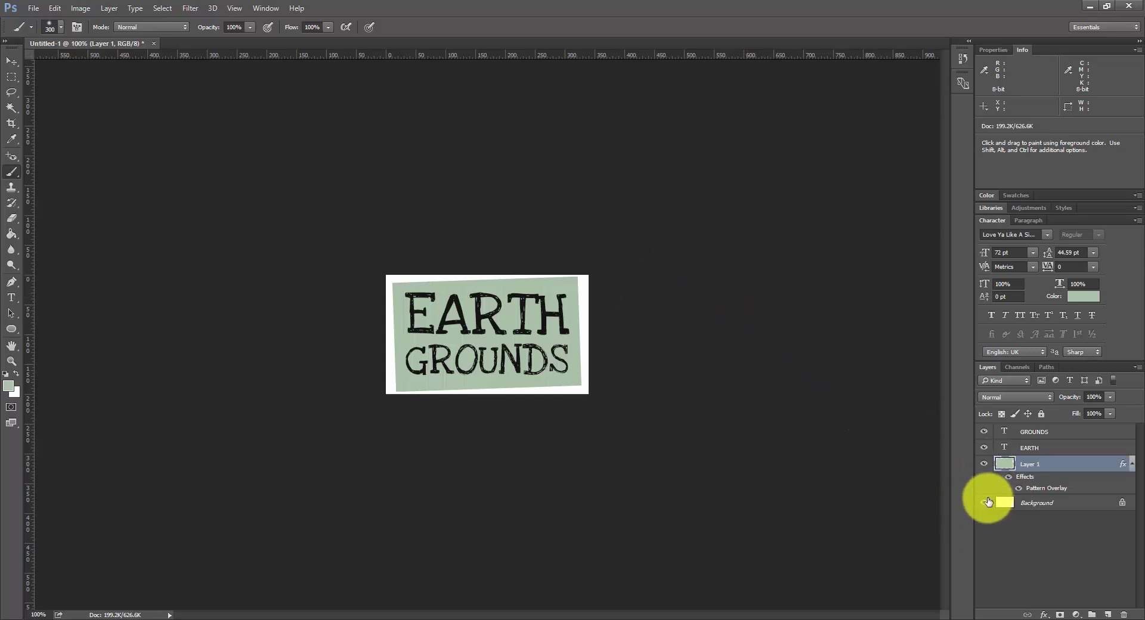
# Step: Hide the white Background layer and set up a Save for Web export as transparent PNG-24
pyautogui.click(984, 503)
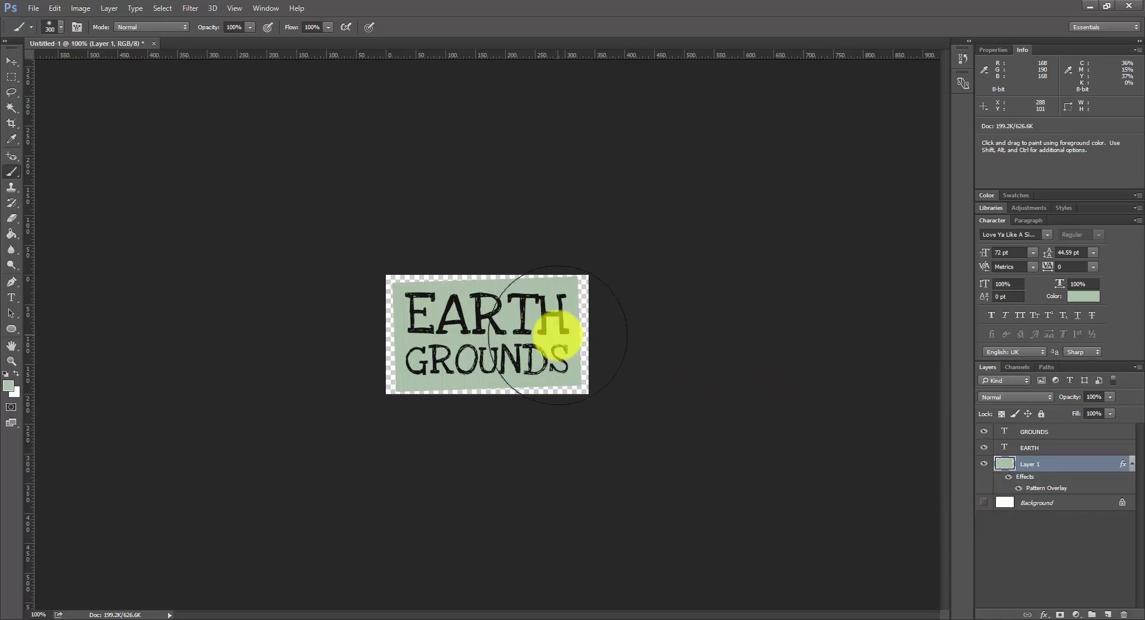
pyautogui.hotkey('ctrl', 'shift')
pyautogui.hotkey('ctrl', 'shift')
pyautogui.hotkey('ctrl', 'shift')
pyautogui.hotkey('ctrl', 'alt', 'shift', 's')
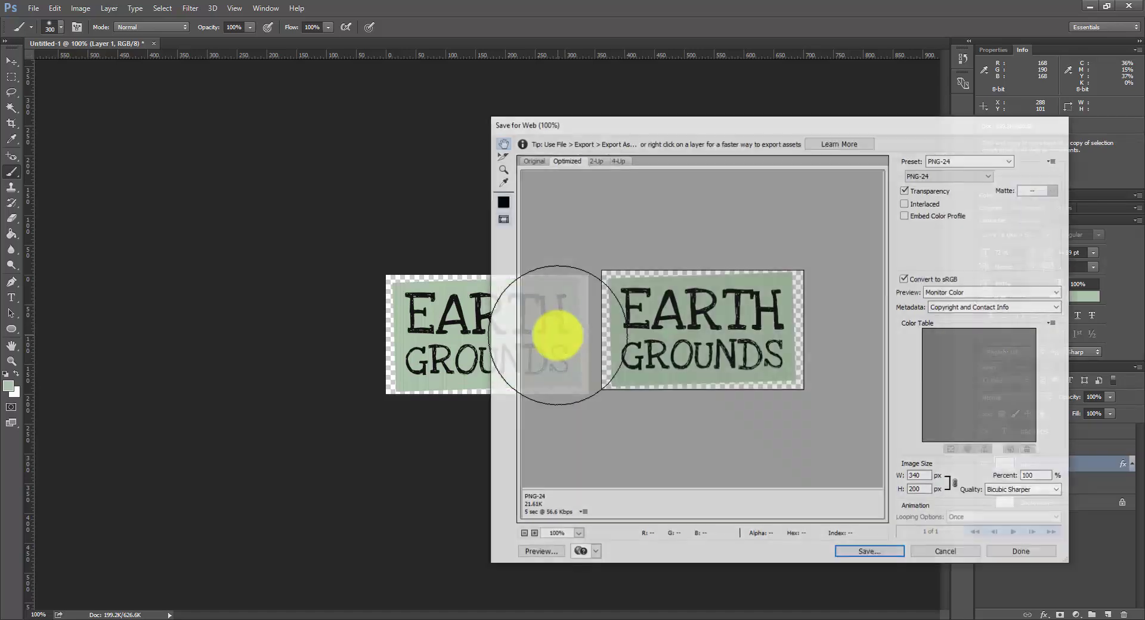
pyautogui.moveTo(893, 121); pyautogui.dragTo(800, 124)
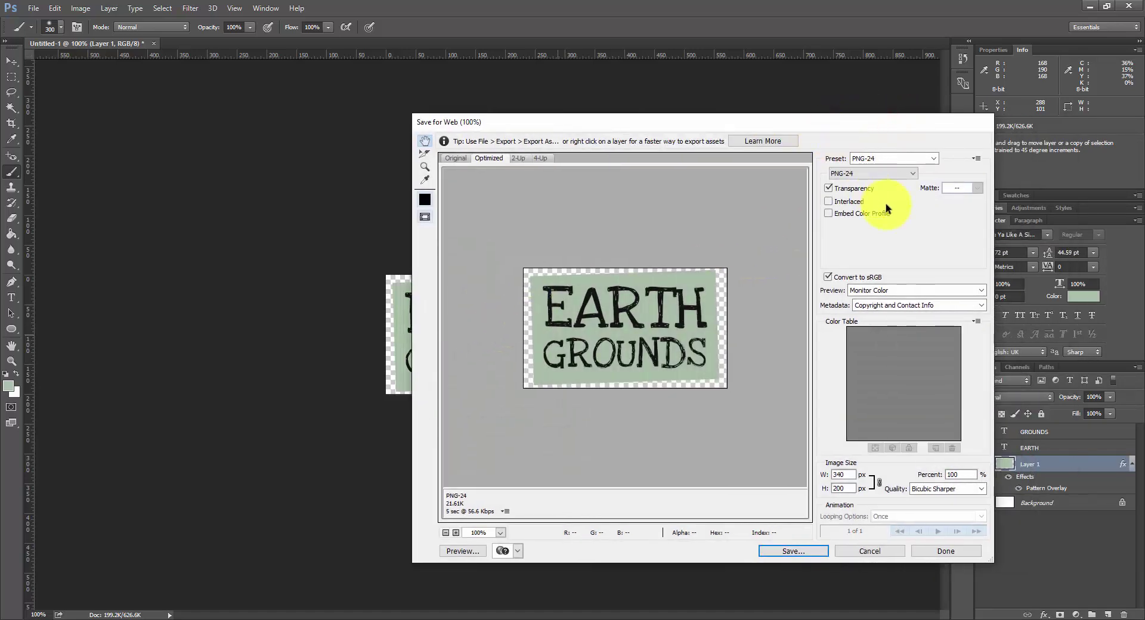
pyautogui.click(903, 174)
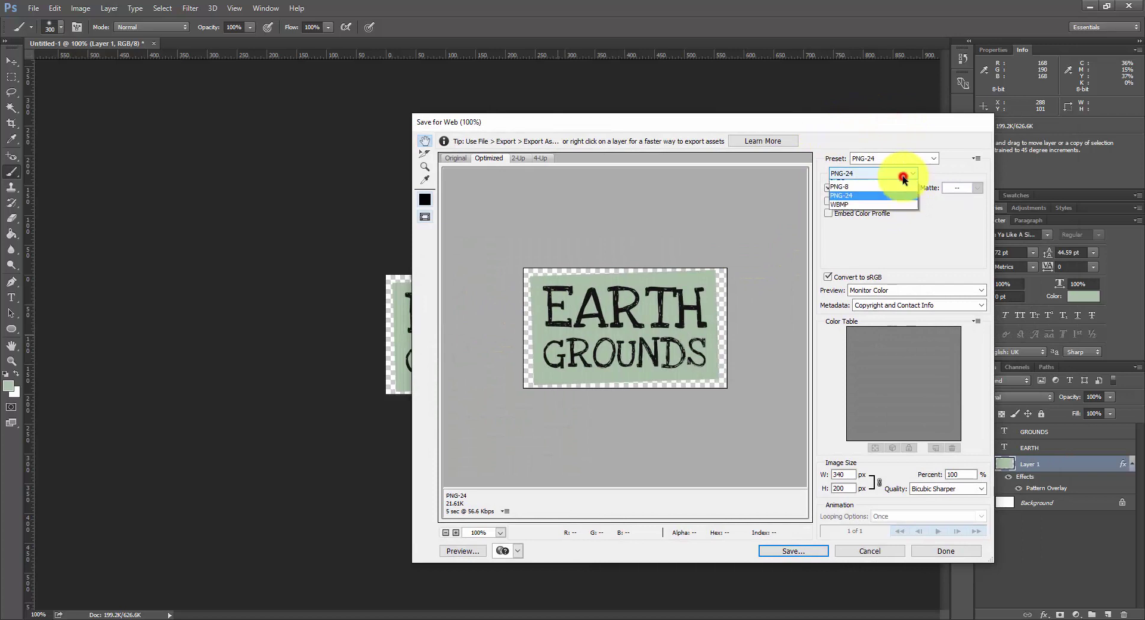
pyautogui.click(893, 193)
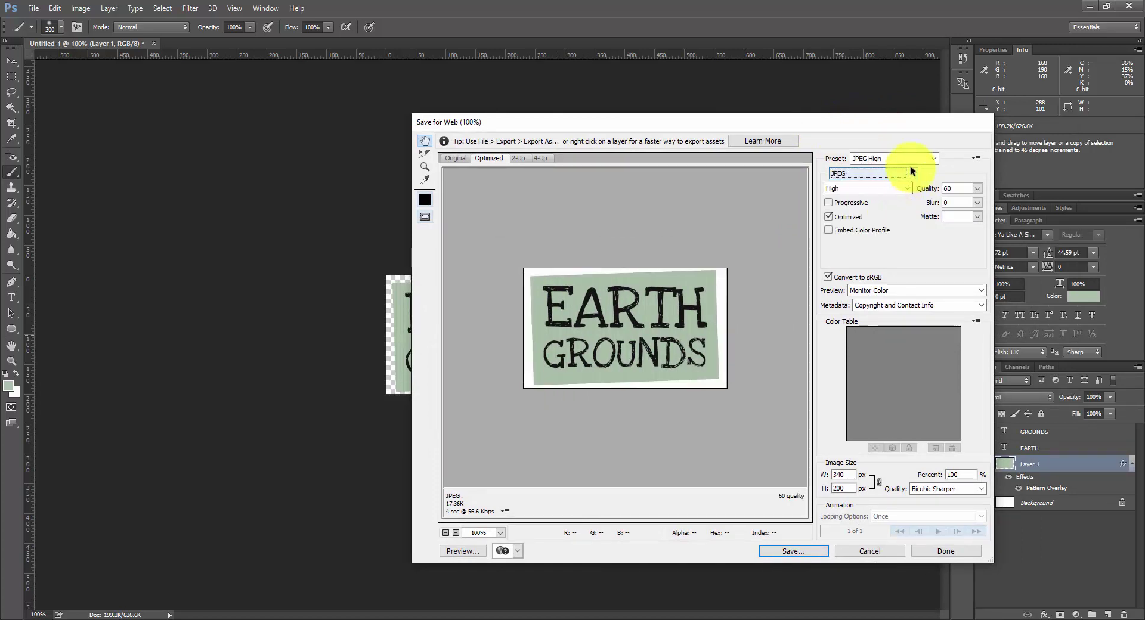
pyautogui.click(909, 174)
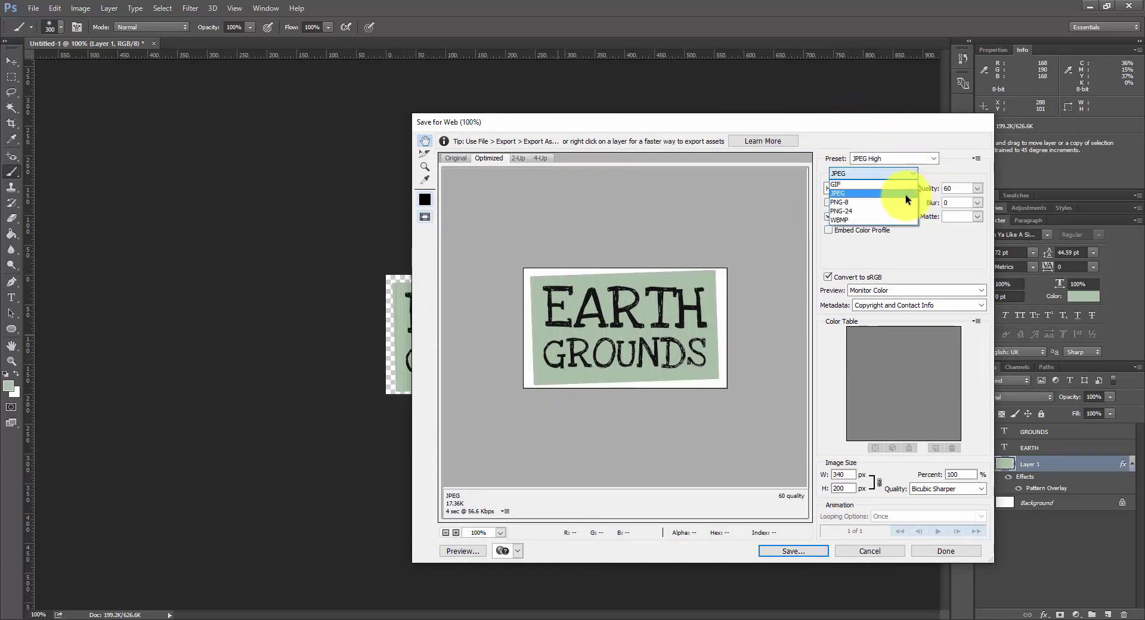
pyautogui.click(888, 211)
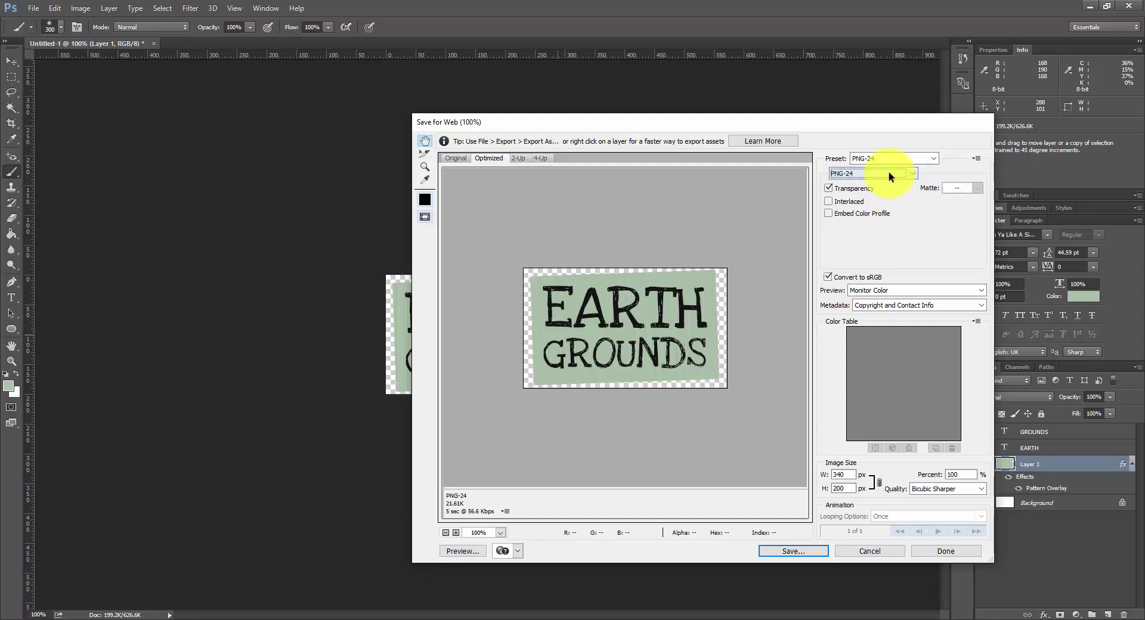
pyautogui.click(793, 551)
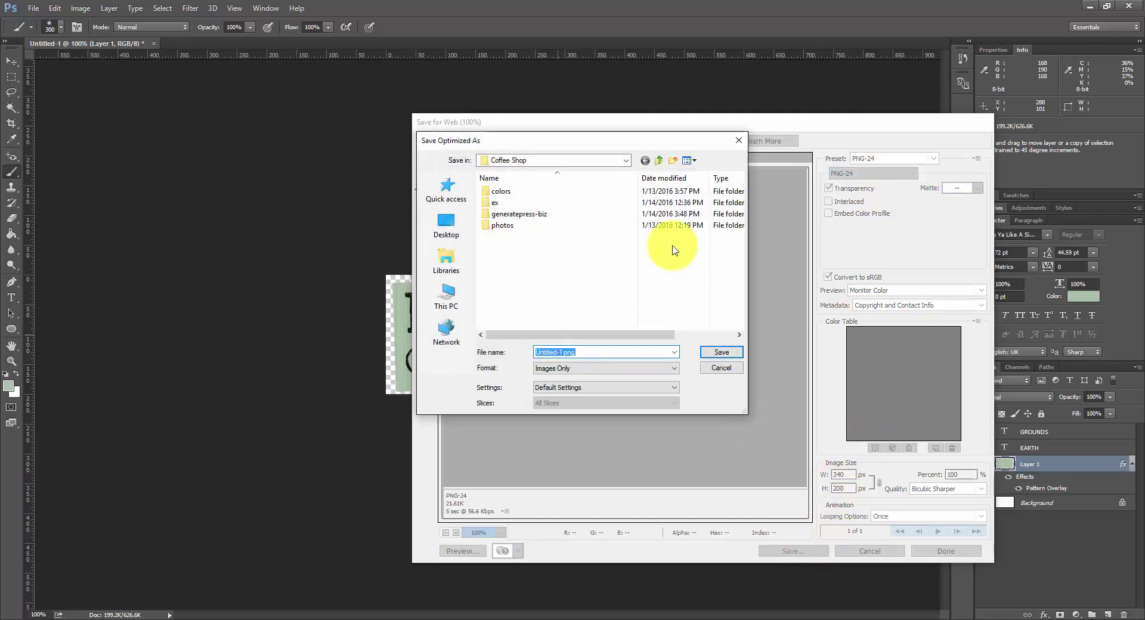
# Step: Save the export as earth-grounds-logo.png in the Coffee Shop folder
pyautogui.click(581, 352)
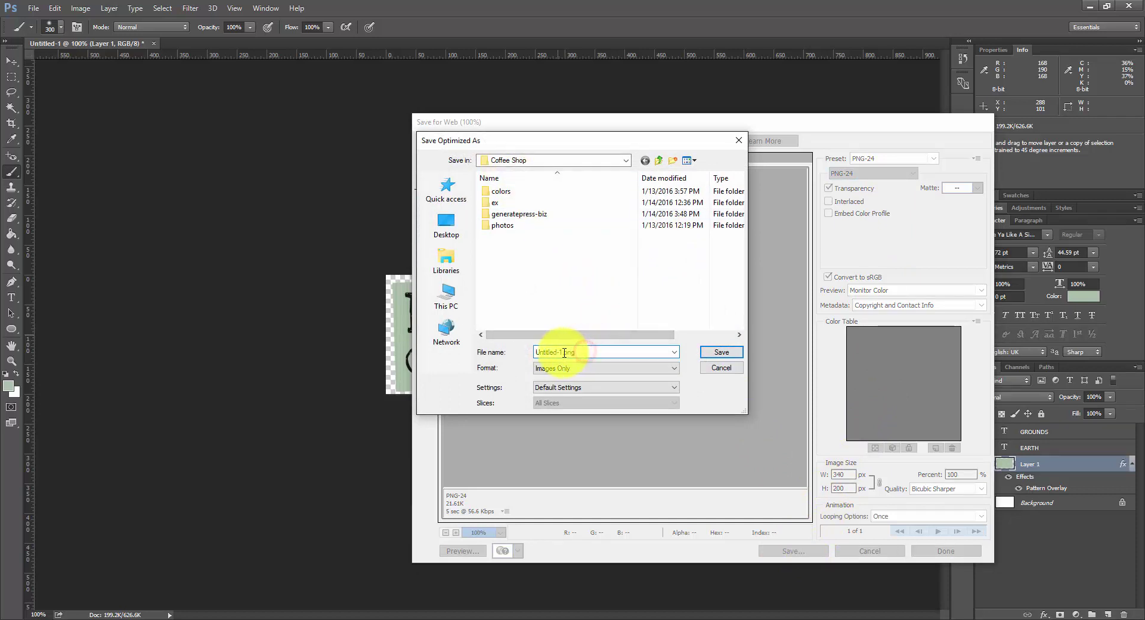
pyautogui.moveTo(562, 353); pyautogui.dragTo(482, 358)
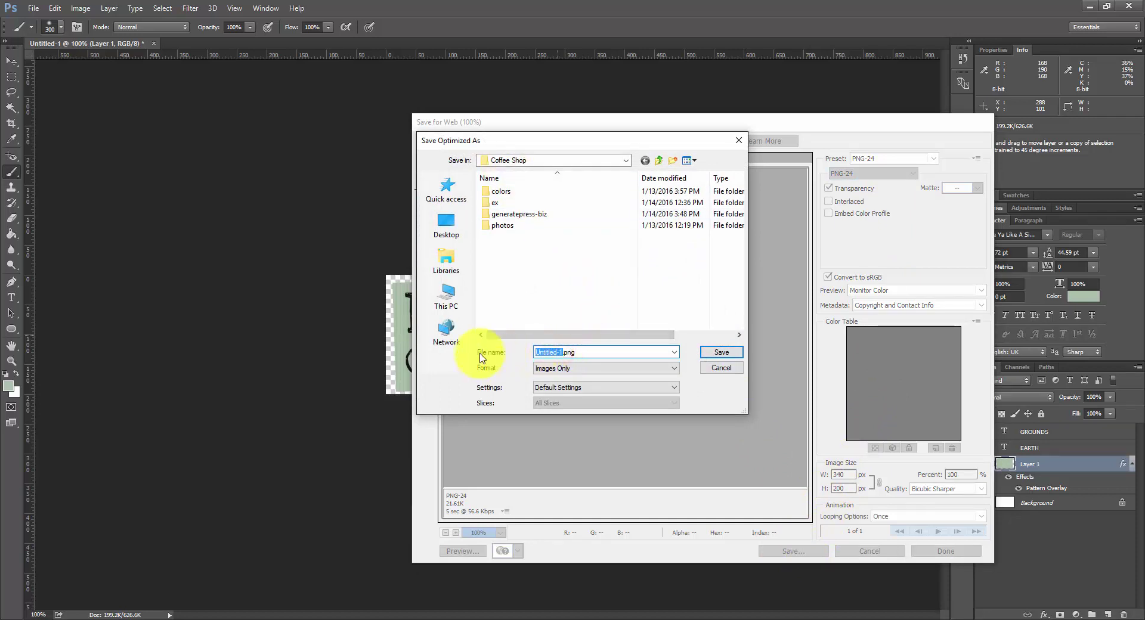
pyautogui.write('earth-grounds-logo')
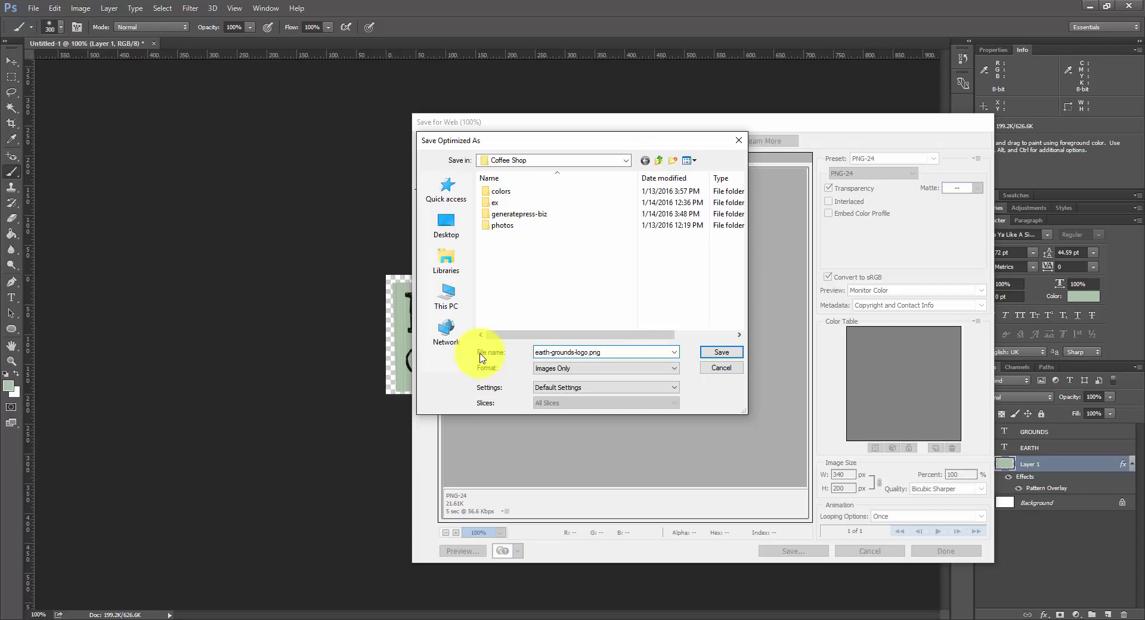
pyautogui.press('Return')
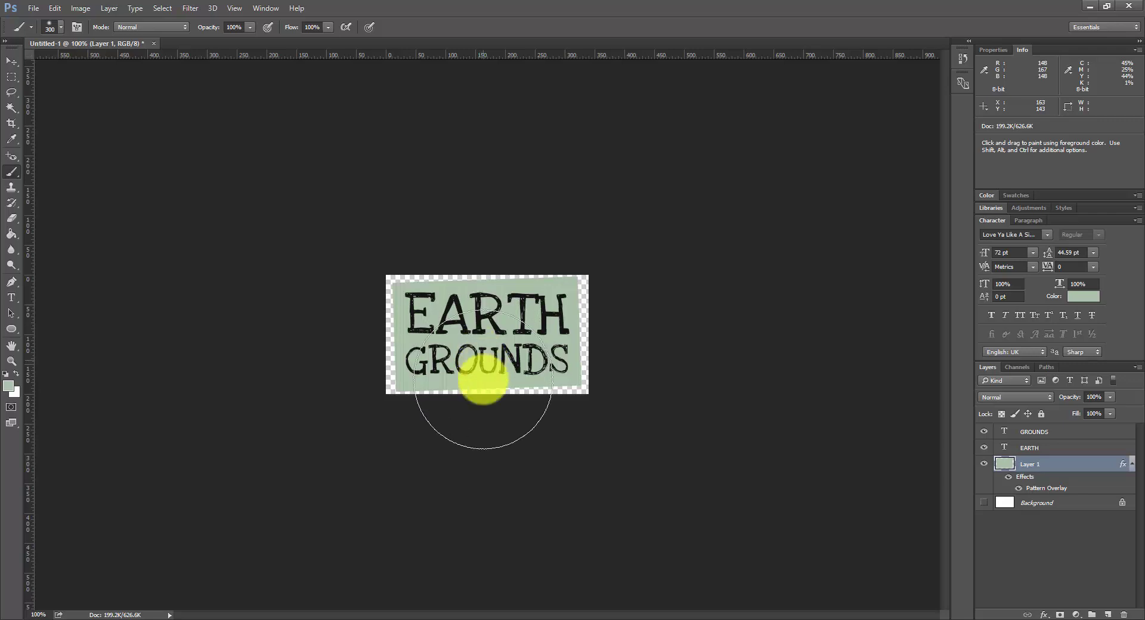
# Step: Return to the browser's WordPress Manage Themes tab and go to Appearance > Customize
pyautogui.click(410, 601)
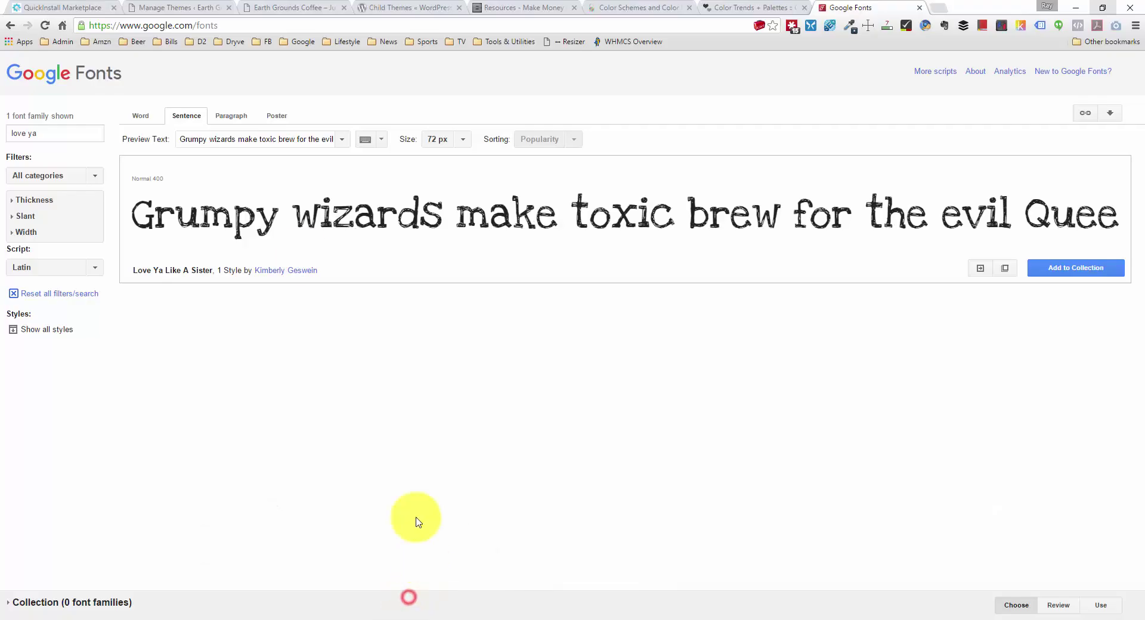
pyautogui.click(171, 6)
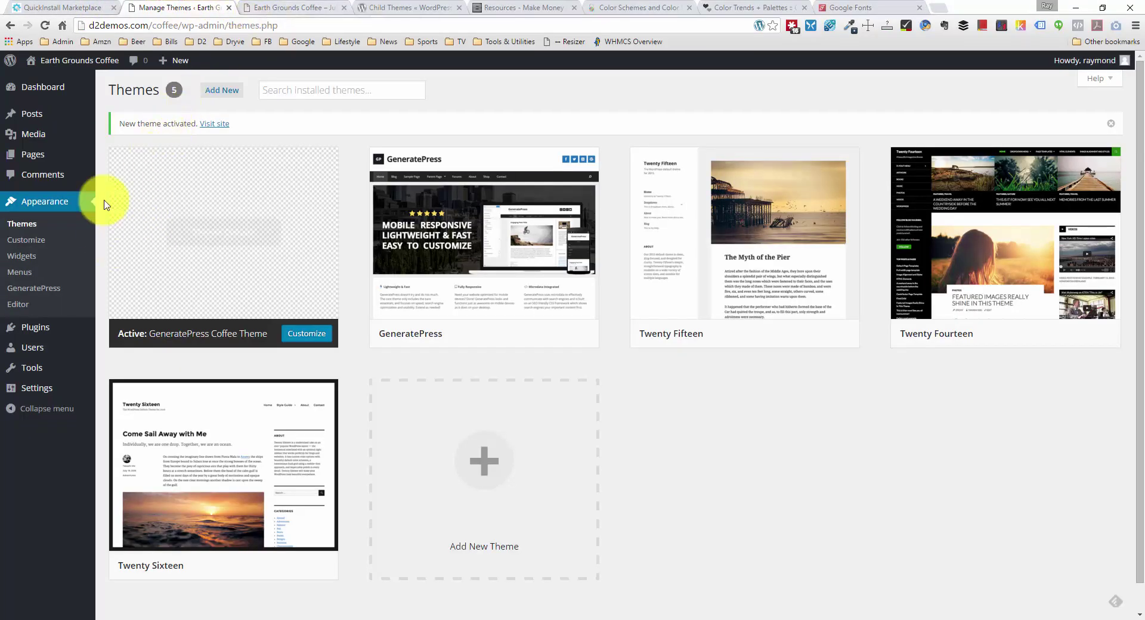
pyautogui.click(31, 246)
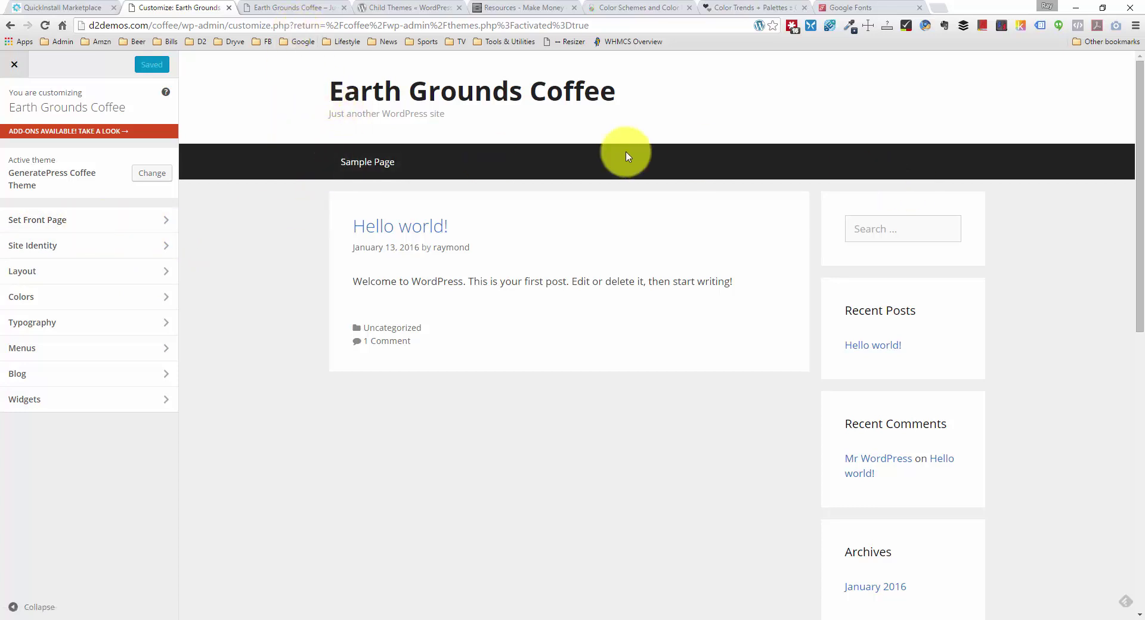
# Step: Upload earth-grounds-logo.png and set it as the site logo in Site Identity
pyautogui.click(113, 220)
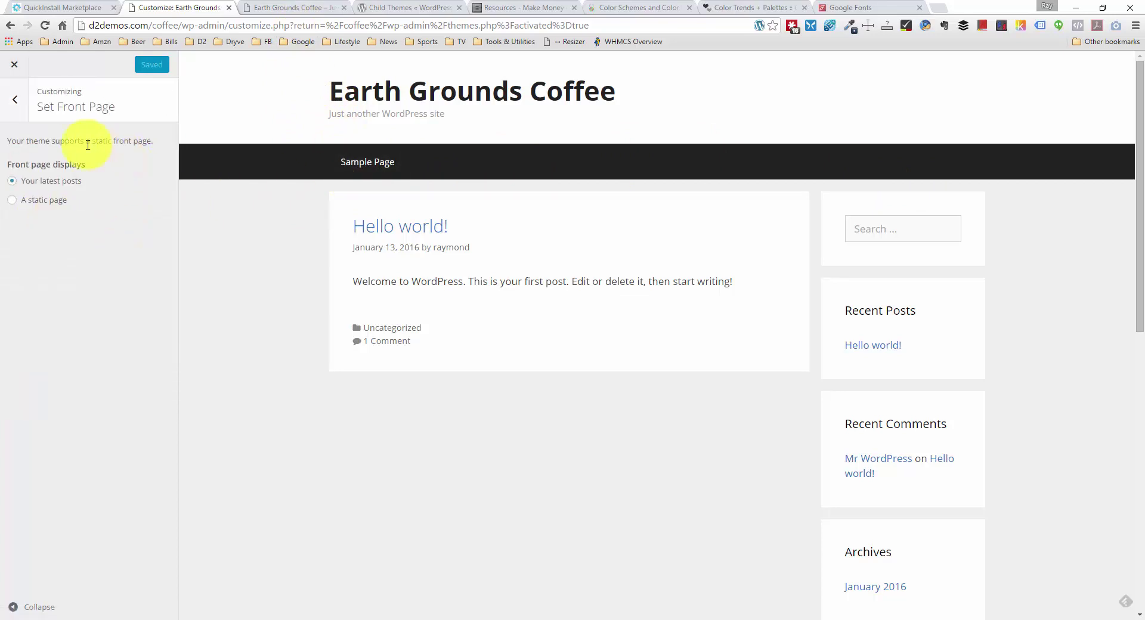
pyautogui.click(17, 102)
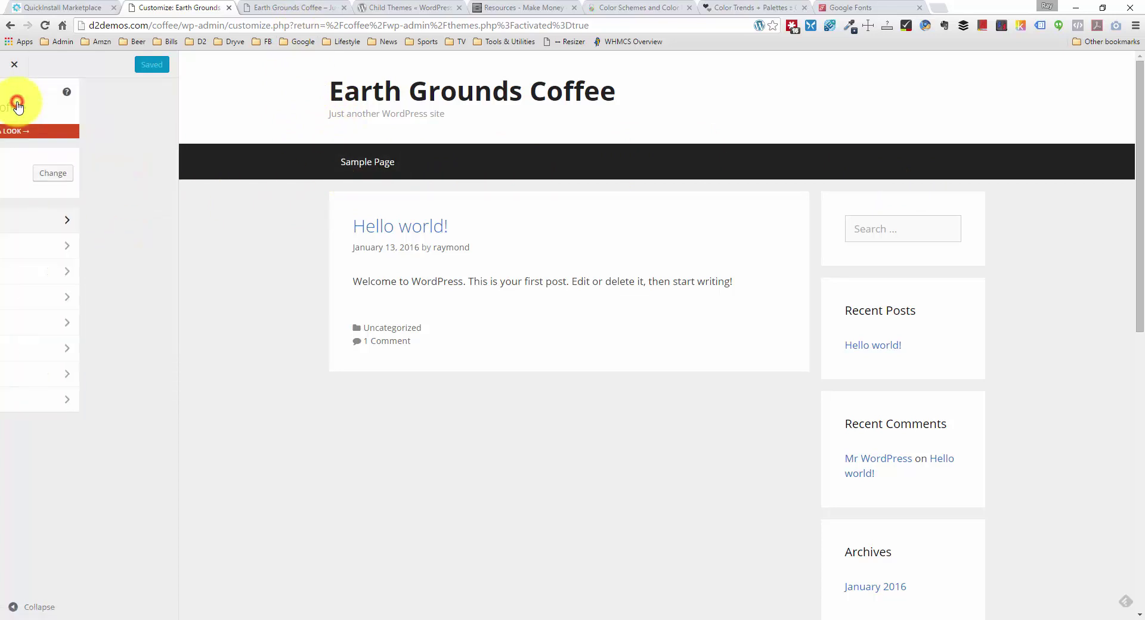
pyautogui.click(70, 219)
pyautogui.click(15, 100)
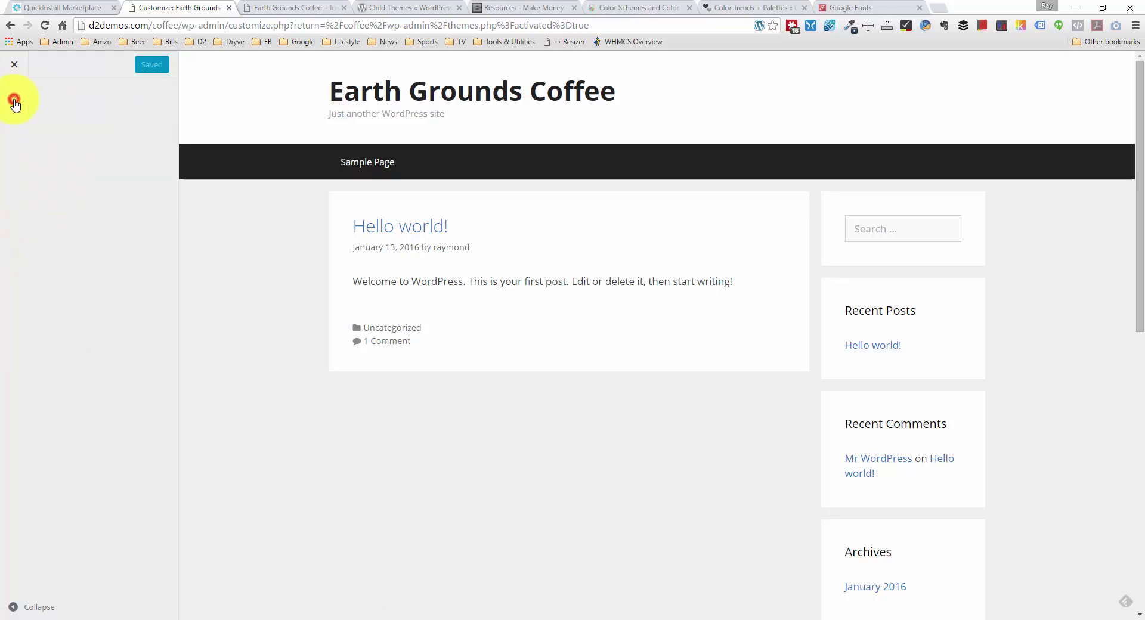
pyautogui.click(62, 251)
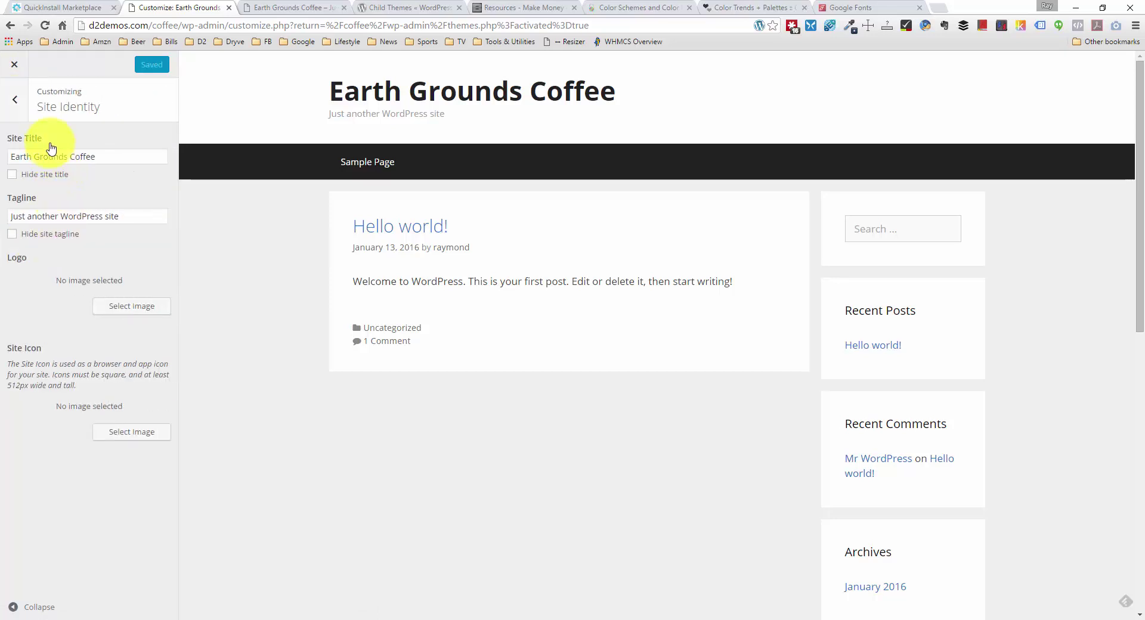
pyautogui.click(134, 309)
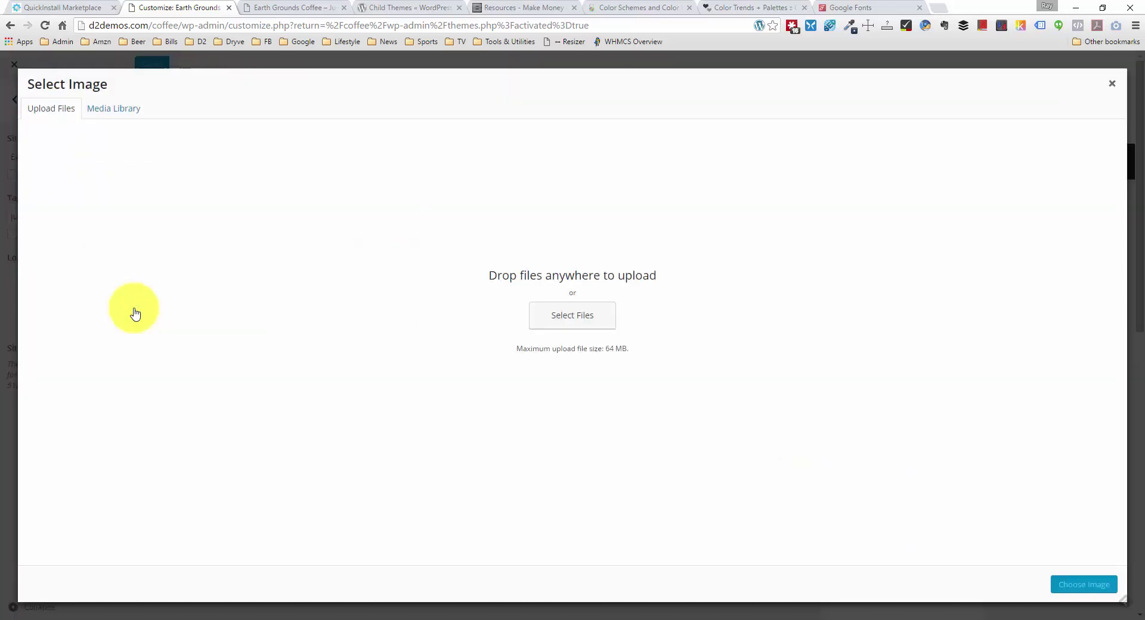
pyautogui.click(608, 326)
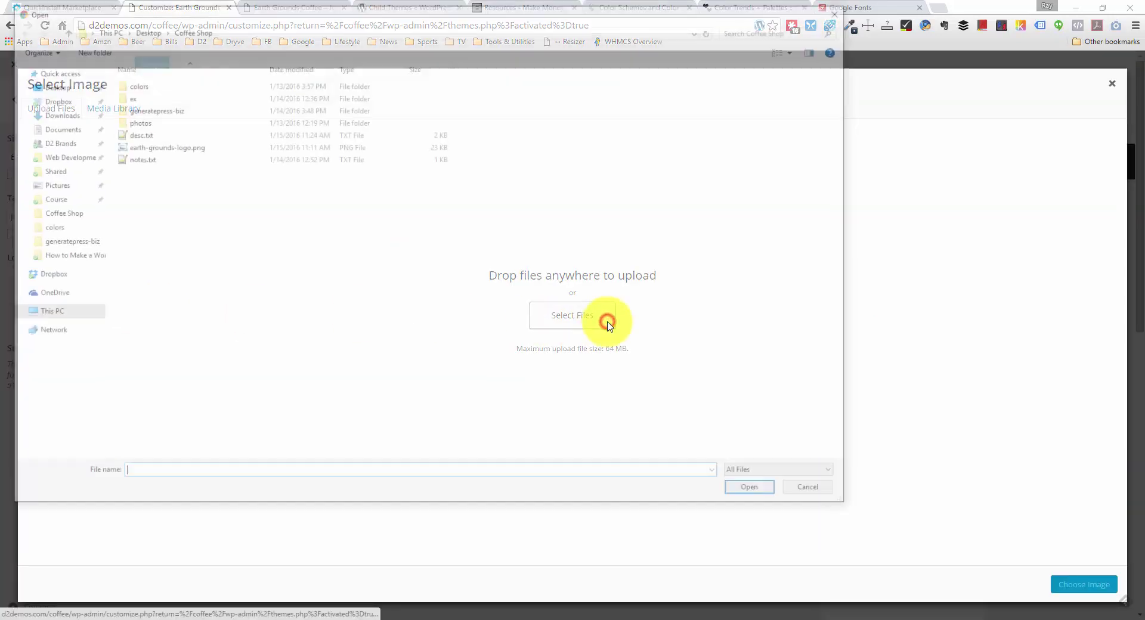
pyautogui.doubleClick(177, 146)
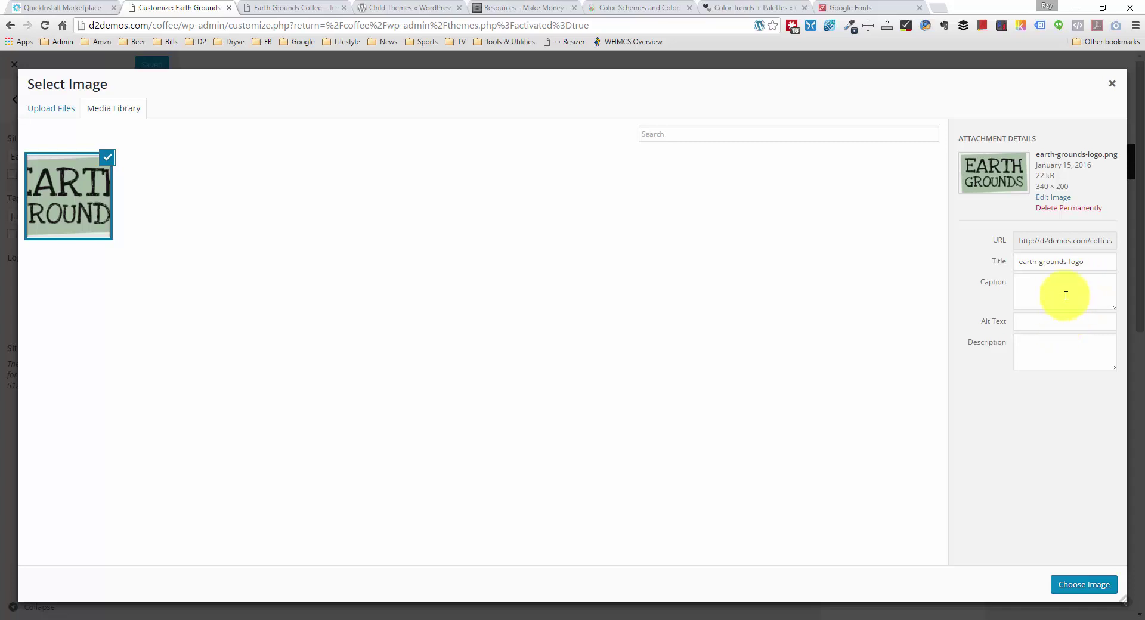
pyautogui.click(1059, 583)
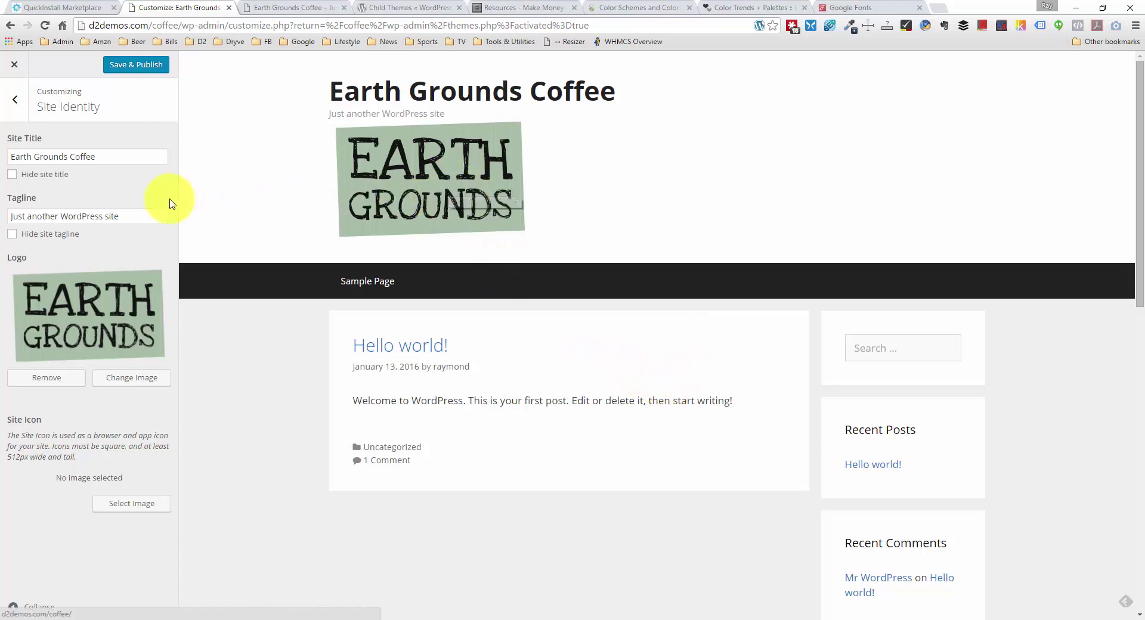
# Step: Hide the site title and tagline, then Save & Publish the changes
pyautogui.click(12, 175)
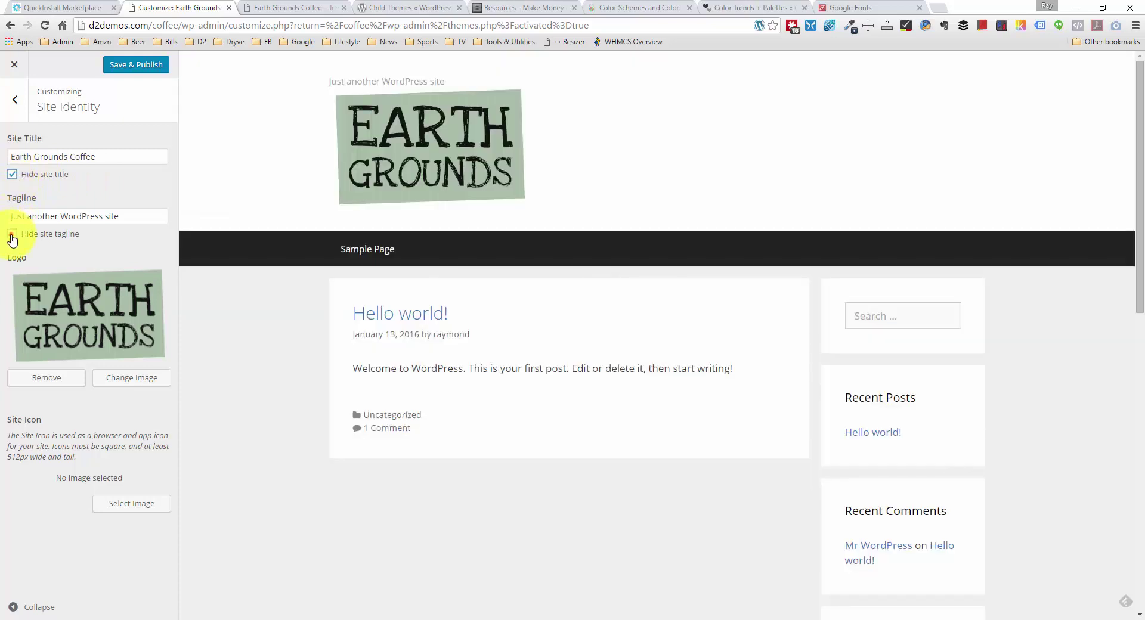
pyautogui.click(11, 234)
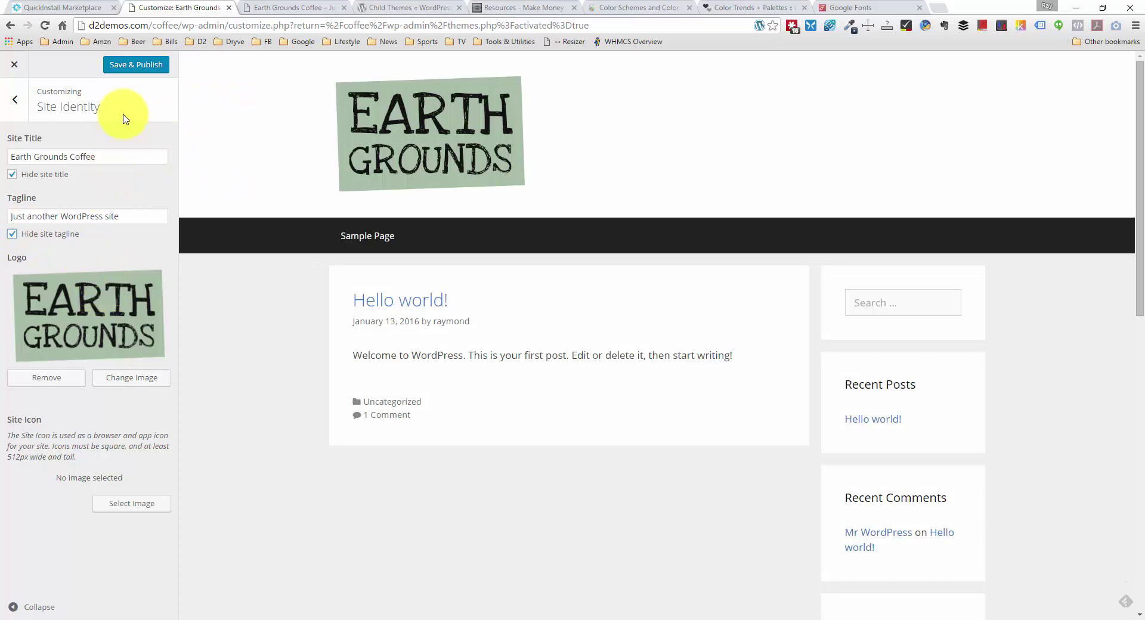
pyautogui.click(147, 65)
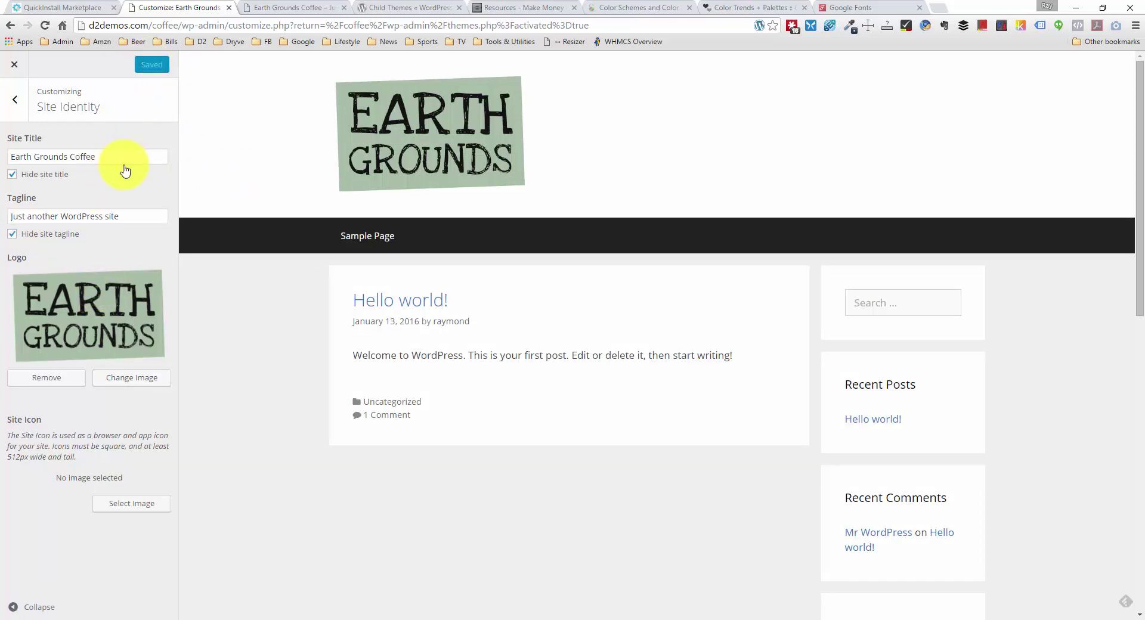
pyautogui.click(17, 100)
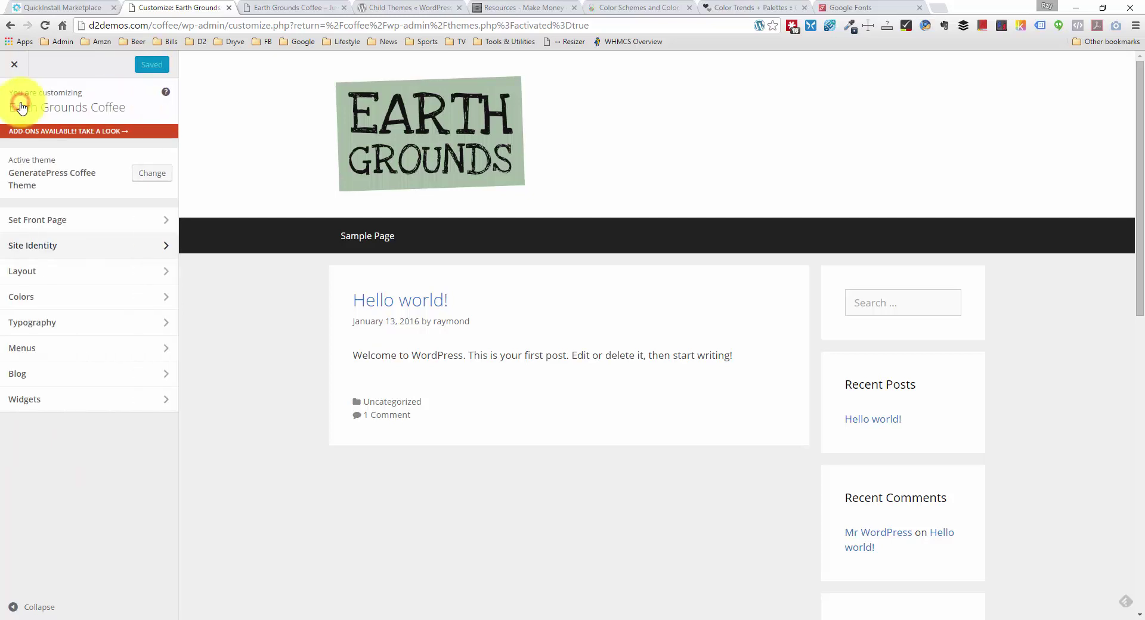
# Step: Set Header Alignment to Center and keep Navigation Layout Fluid / Full Width
pyautogui.click(110, 280)
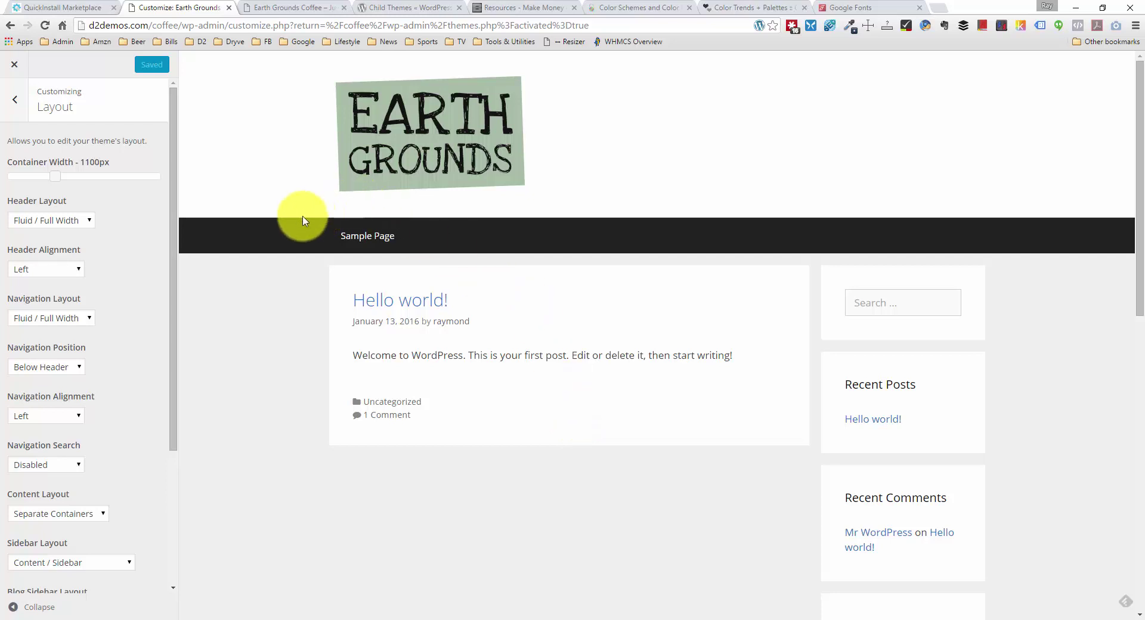
pyautogui.click(82, 270)
pyautogui.click(70, 291)
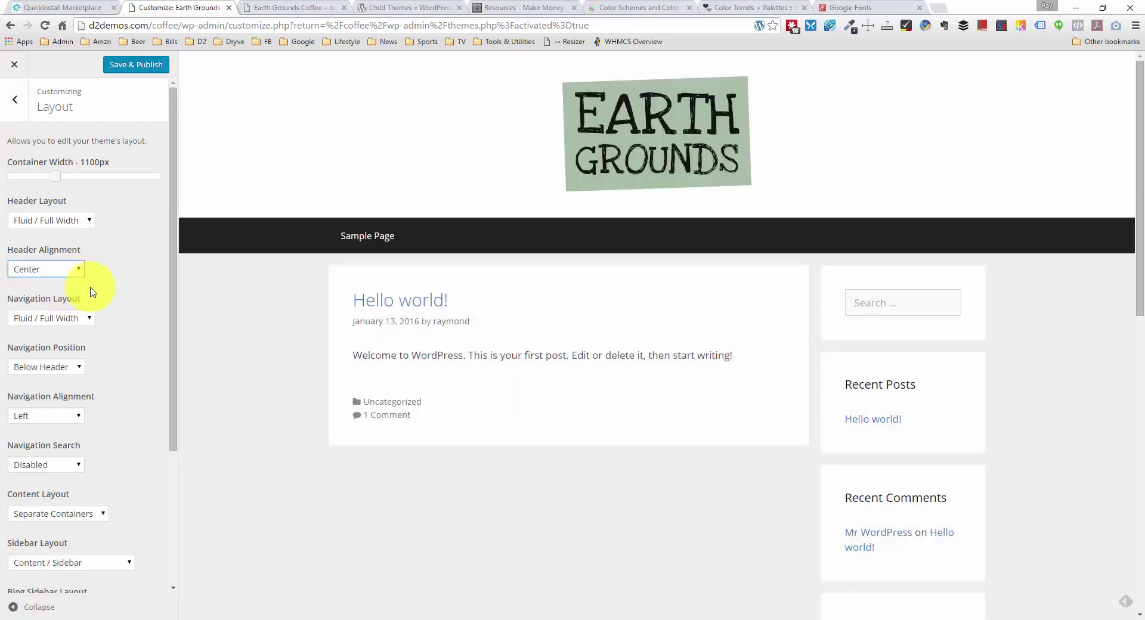
pyautogui.scroll(-1, 92, 298)
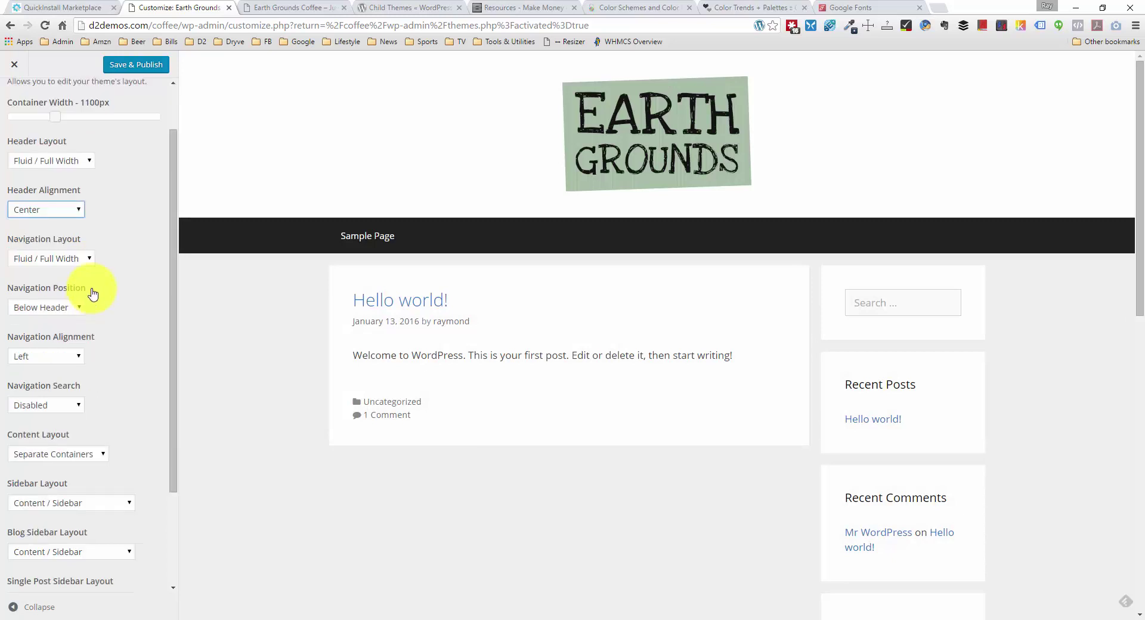
pyautogui.click(86, 260)
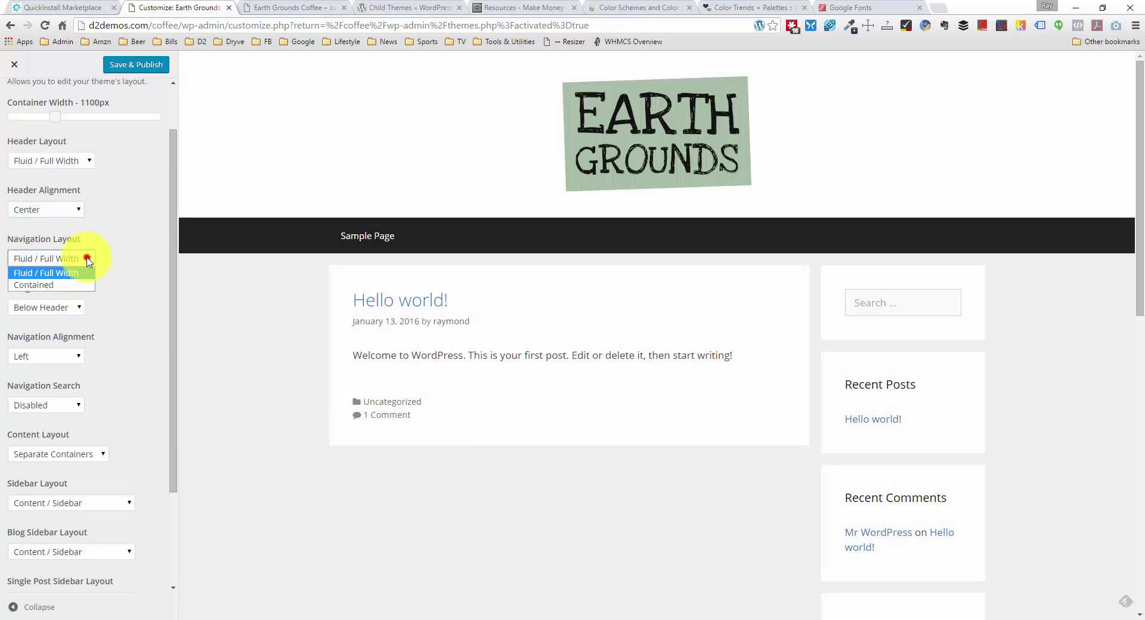
pyautogui.click(70, 284)
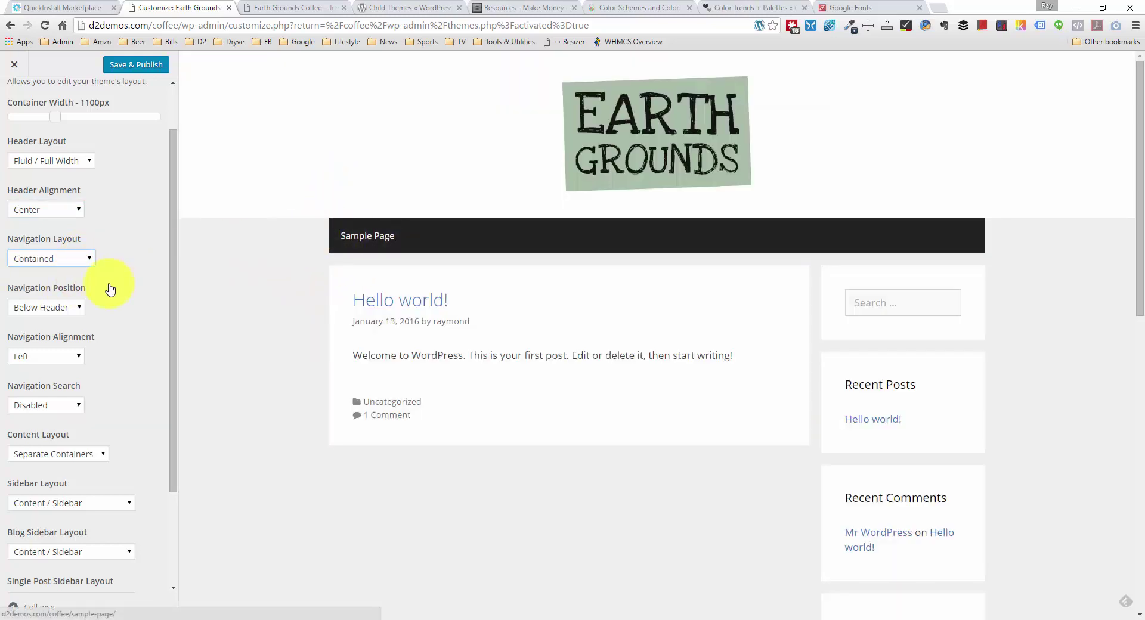
pyautogui.click(44, 257)
pyautogui.click(59, 273)
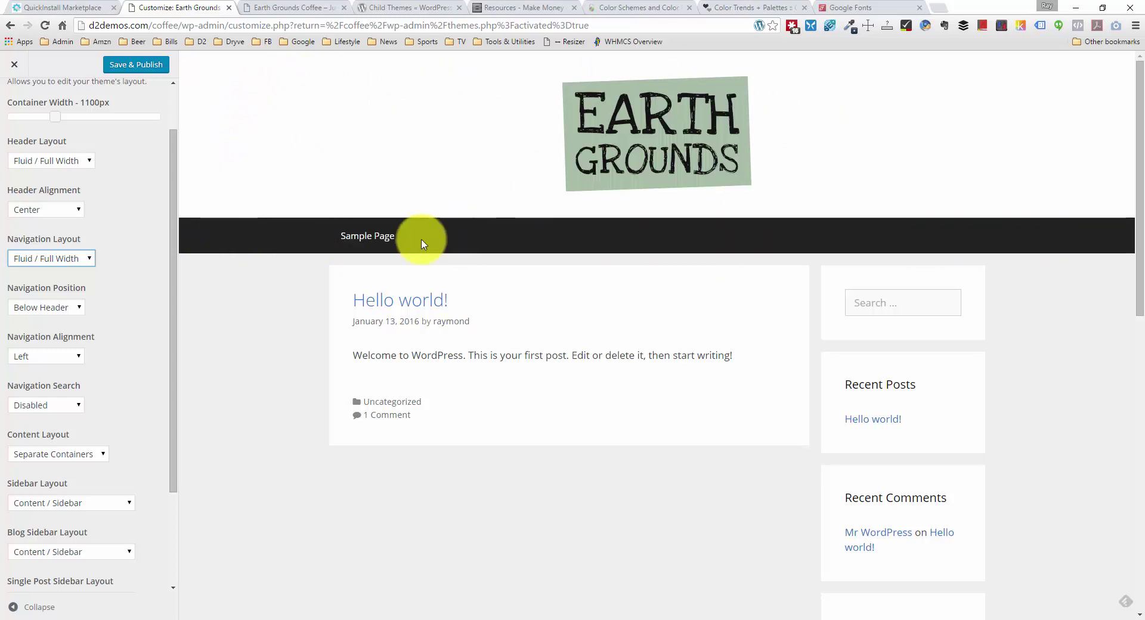
# Step: Set Navigation Alignment to Center and Save & Publish the layout changes
pyautogui.click(74, 358)
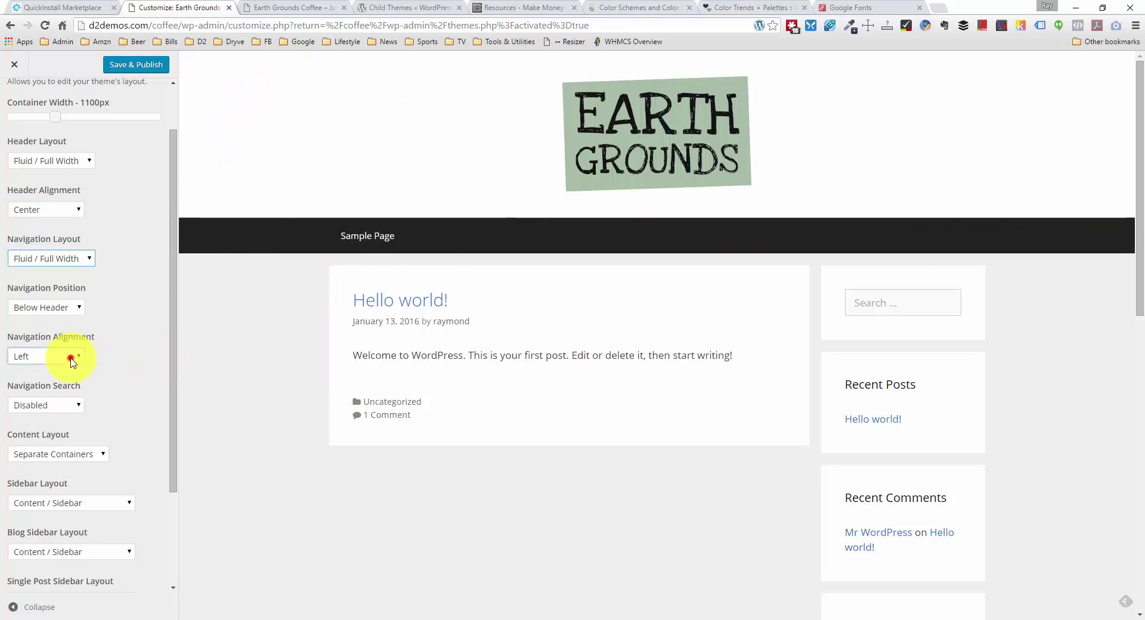
pyautogui.click(66, 380)
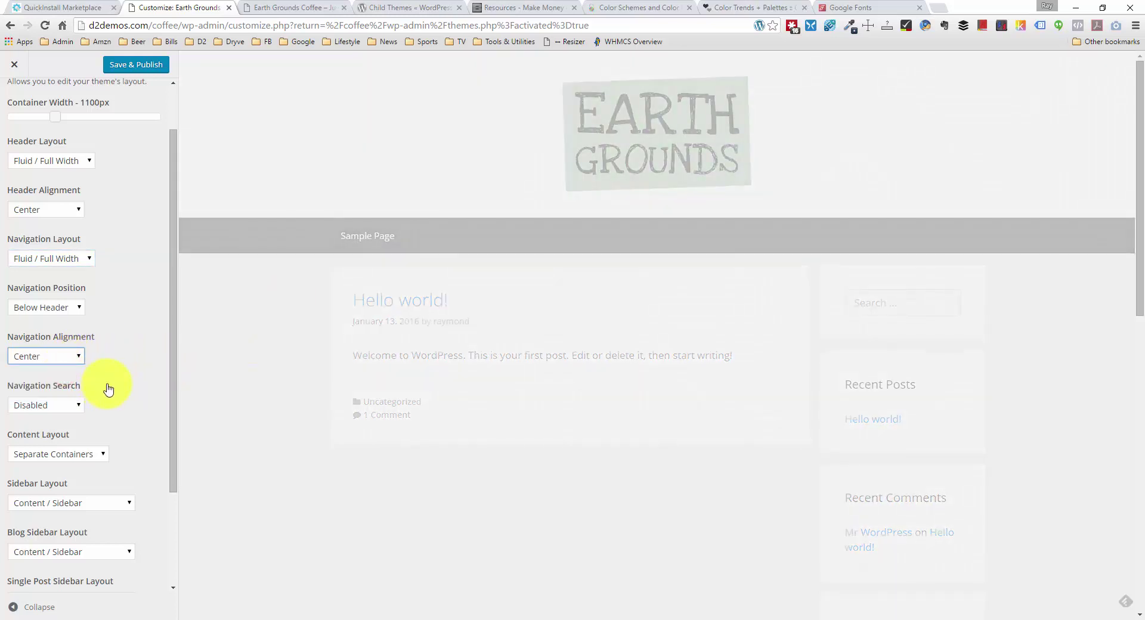
pyautogui.scroll(-1, 62, 405)
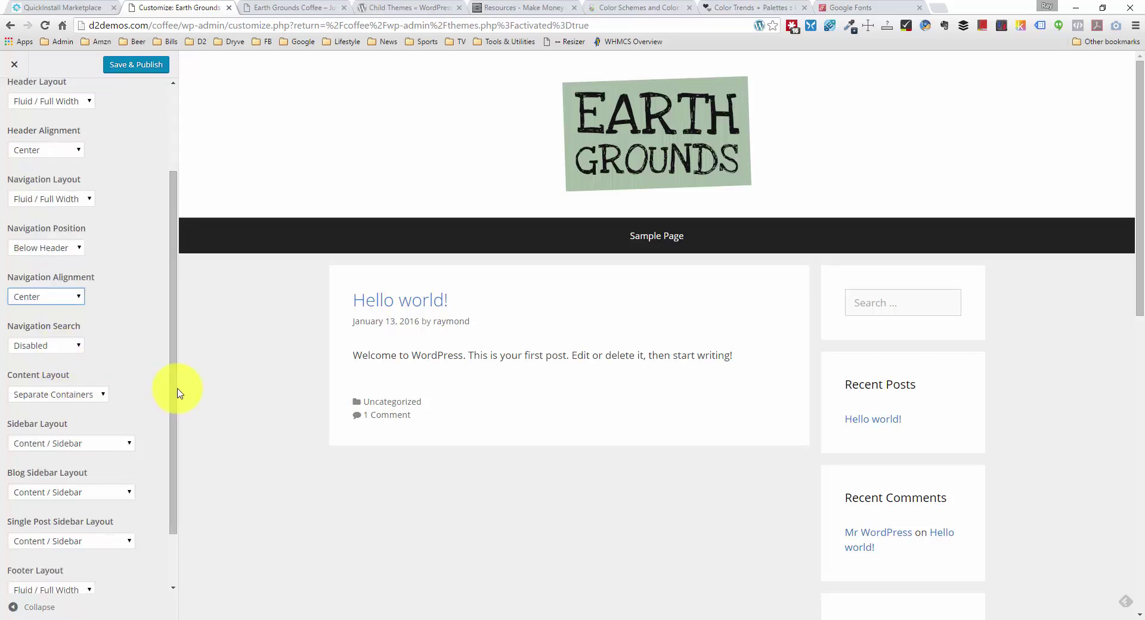
pyautogui.moveTo(173, 388); pyautogui.dragTo(171, 468)
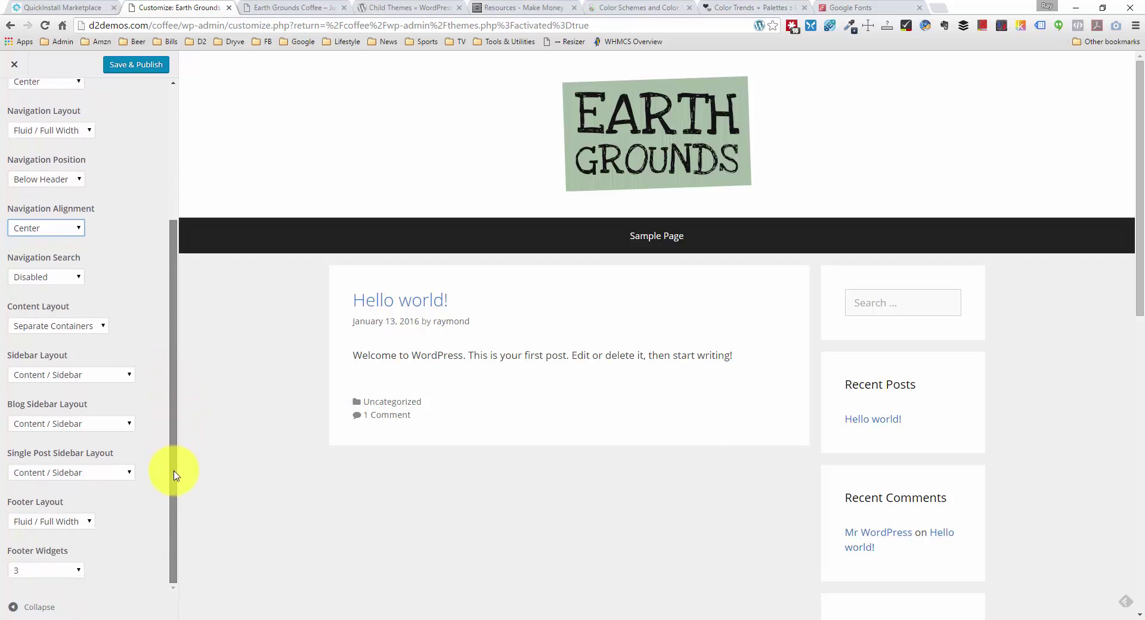
pyautogui.scroll(-10, 242, 468)
pyautogui.scroll(10, 250, 459)
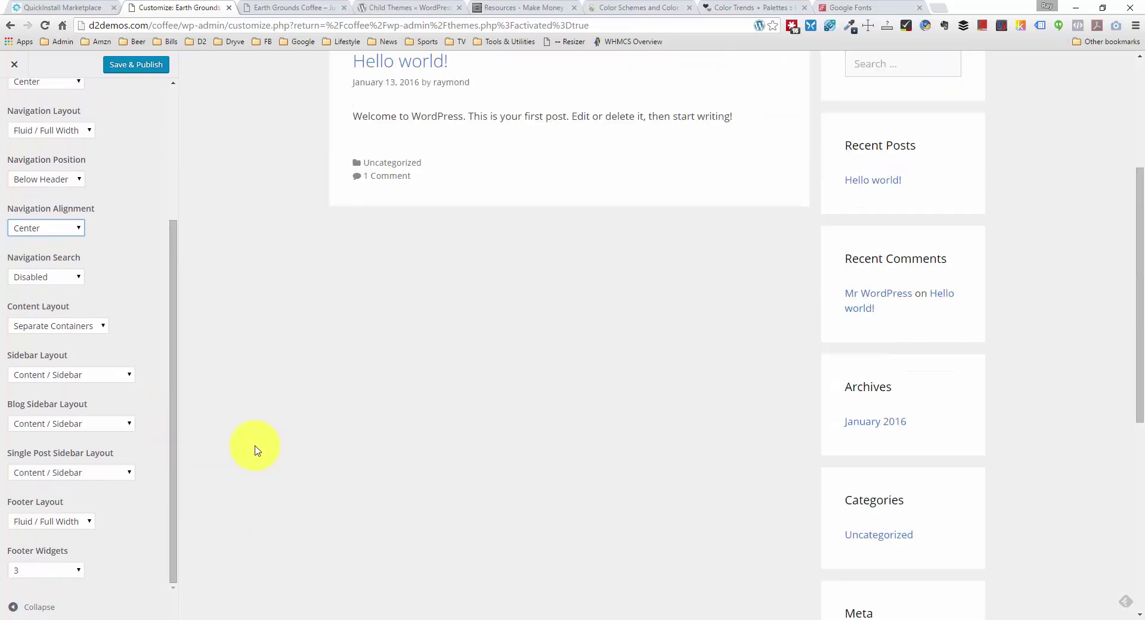
pyautogui.scroll(3, 108, 423)
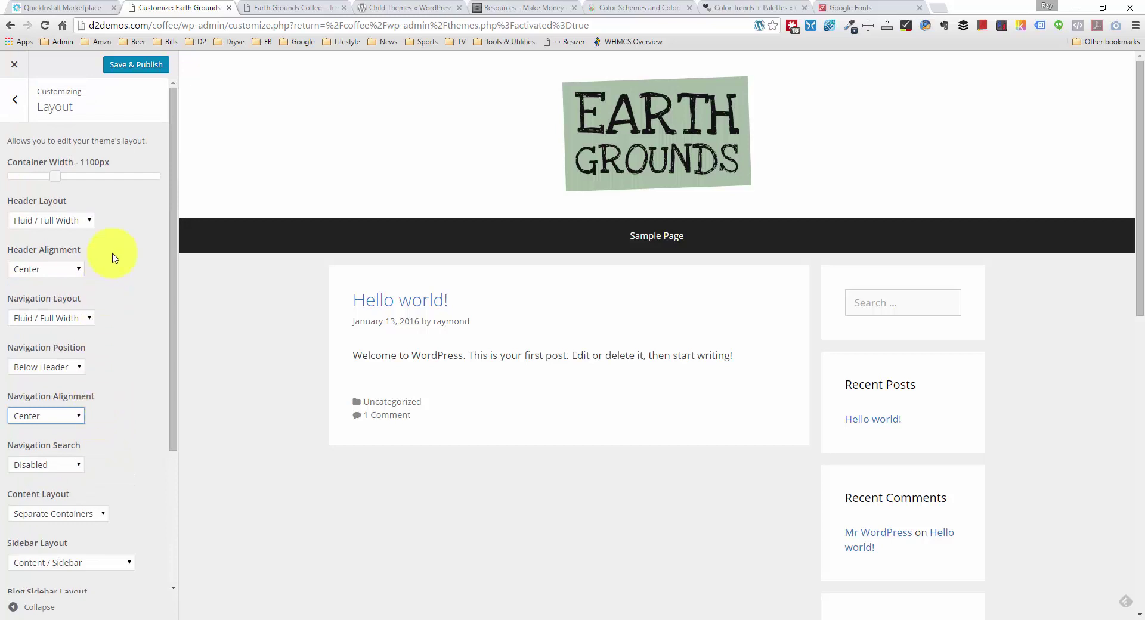
pyautogui.click(137, 70)
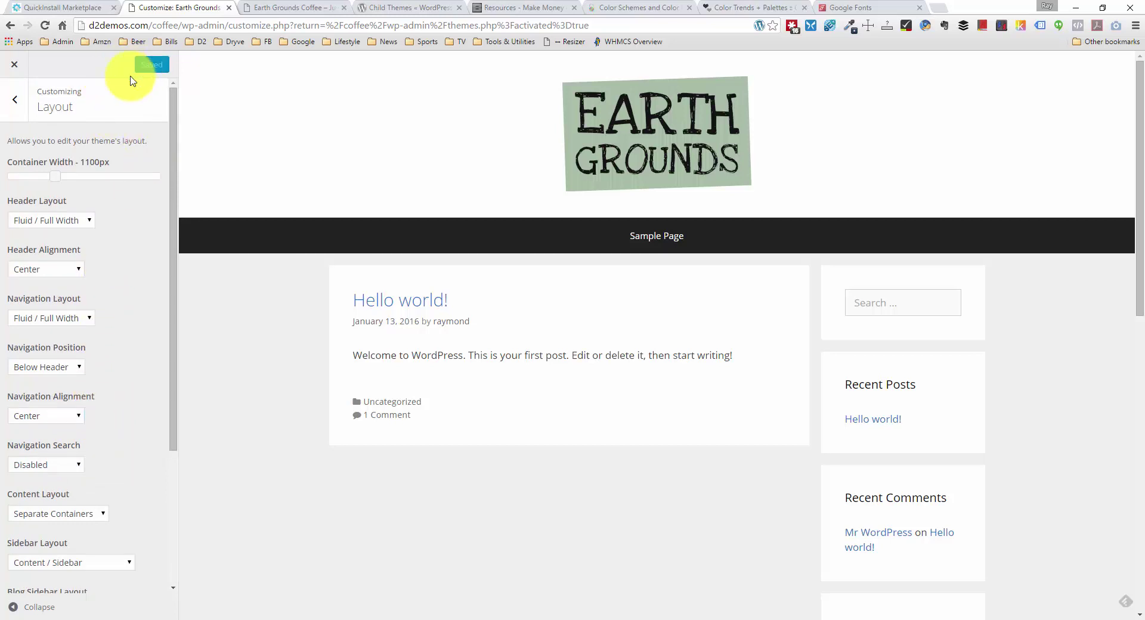
pyautogui.click(18, 106)
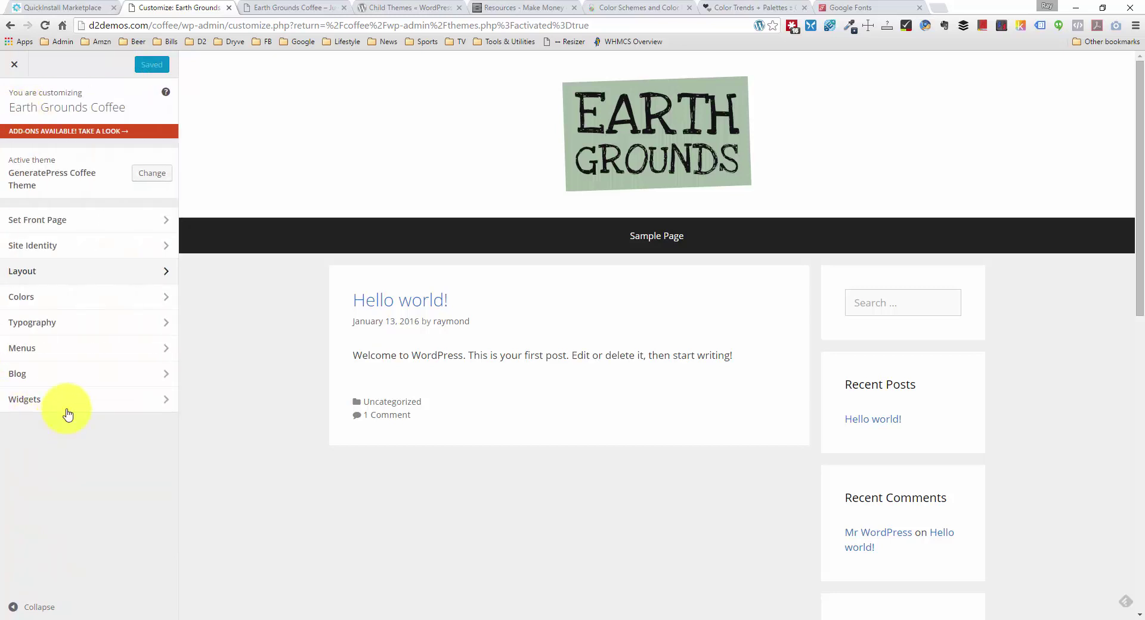
# Step: Try a darker grey #898989 for Background Color, then reset it to the default #efefef
pyautogui.click(101, 297)
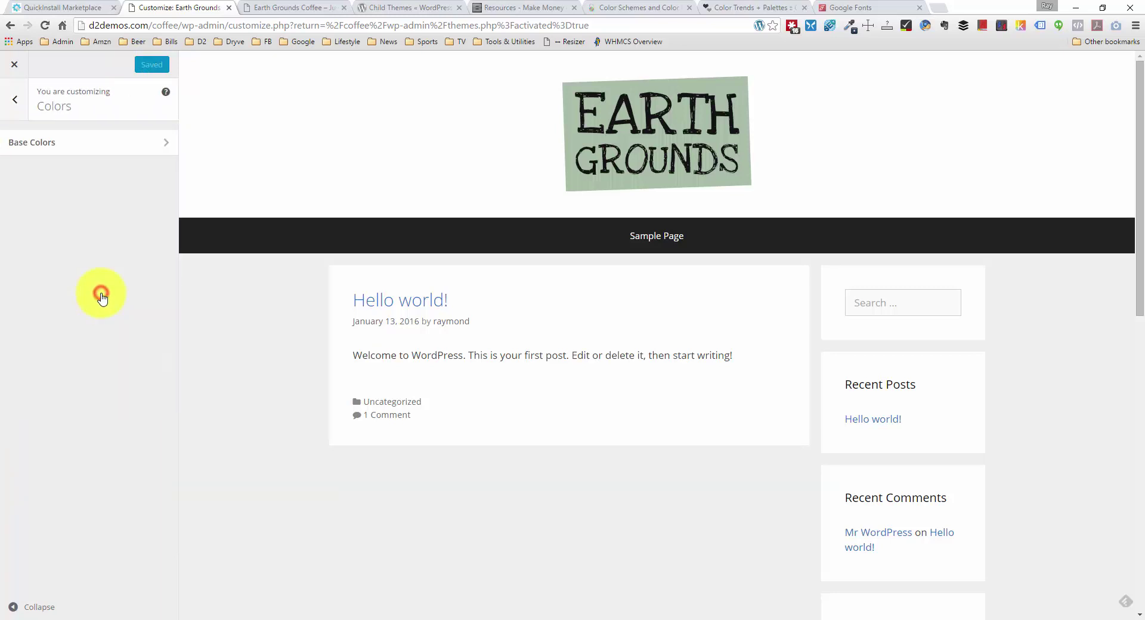
pyautogui.click(145, 147)
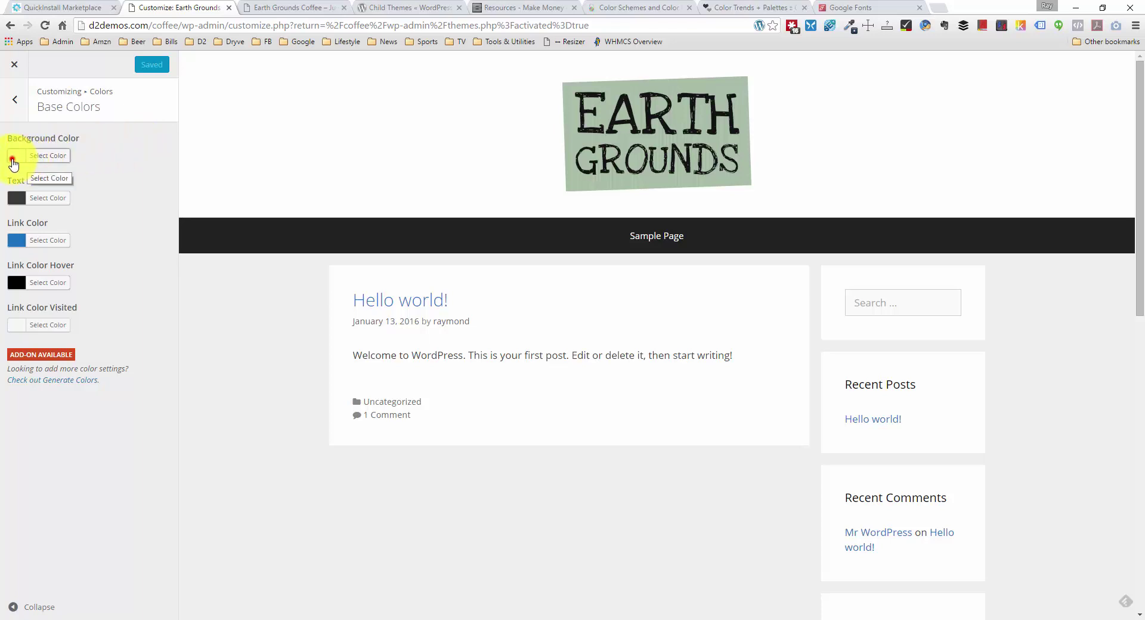
pyautogui.click(13, 158)
pyautogui.click(54, 185)
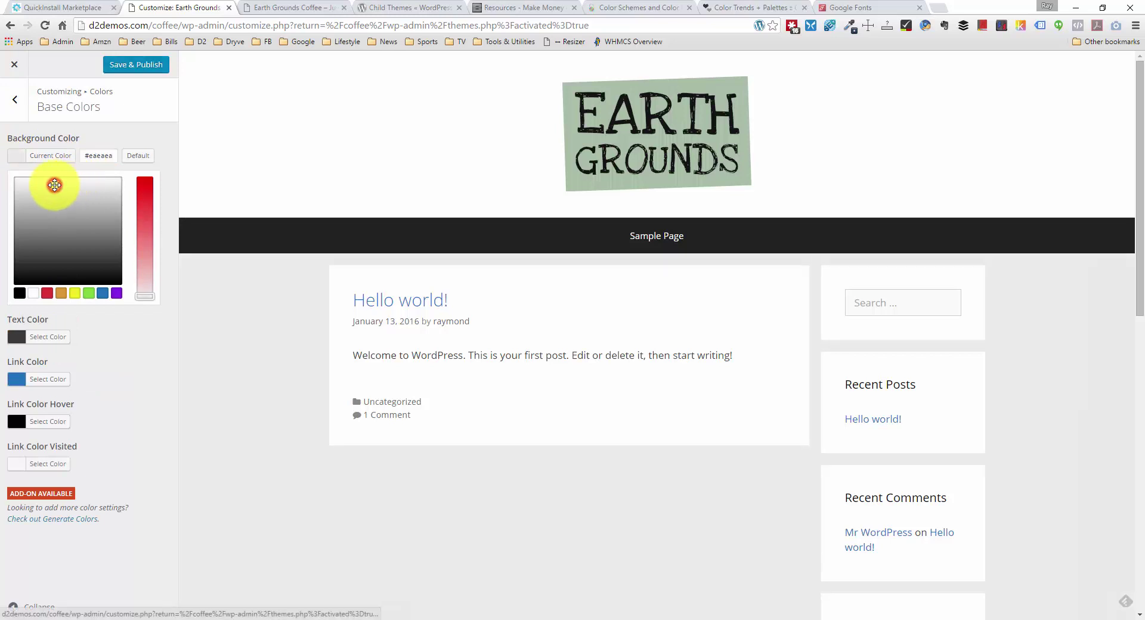
pyautogui.moveTo(54, 185); pyautogui.dragTo(77, 225)
pyautogui.click(136, 158)
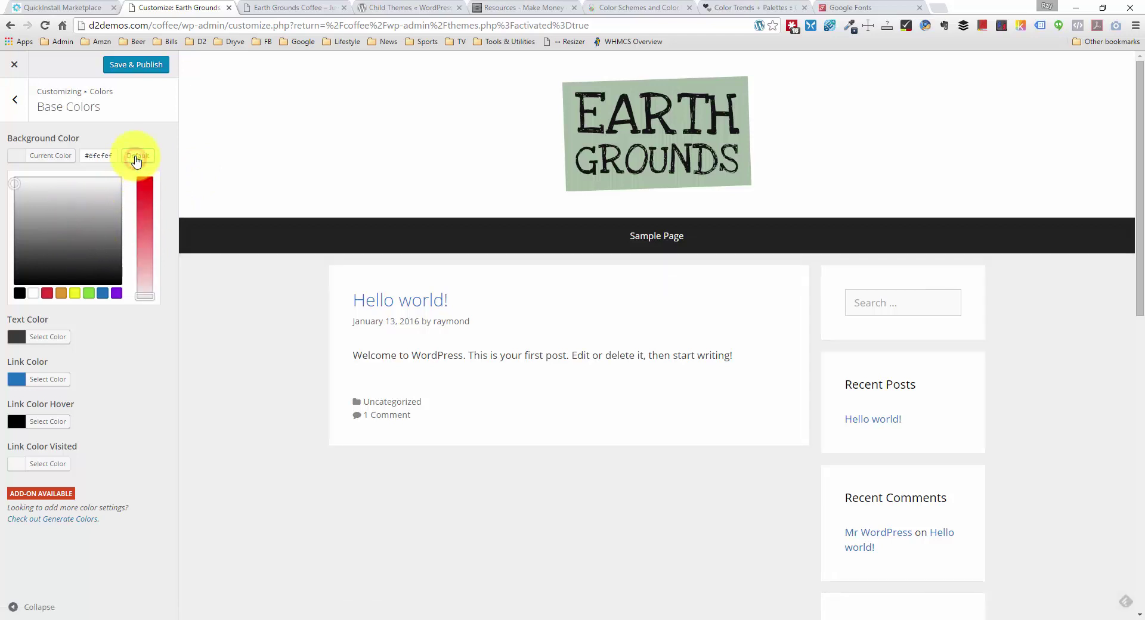
pyautogui.click(128, 136)
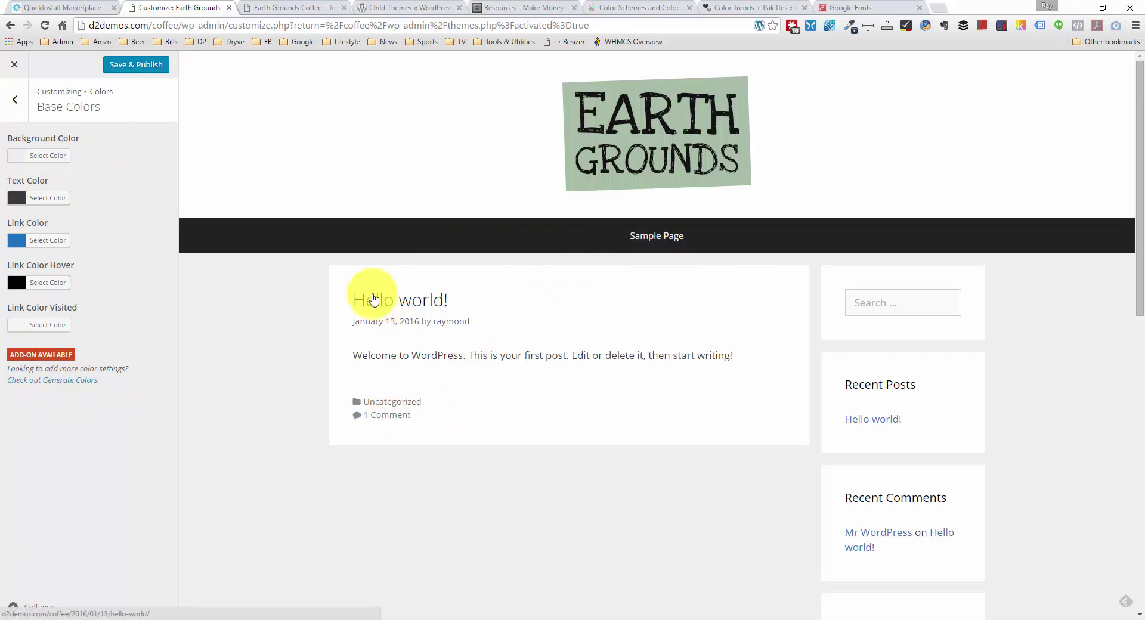
pyautogui.click(19, 106)
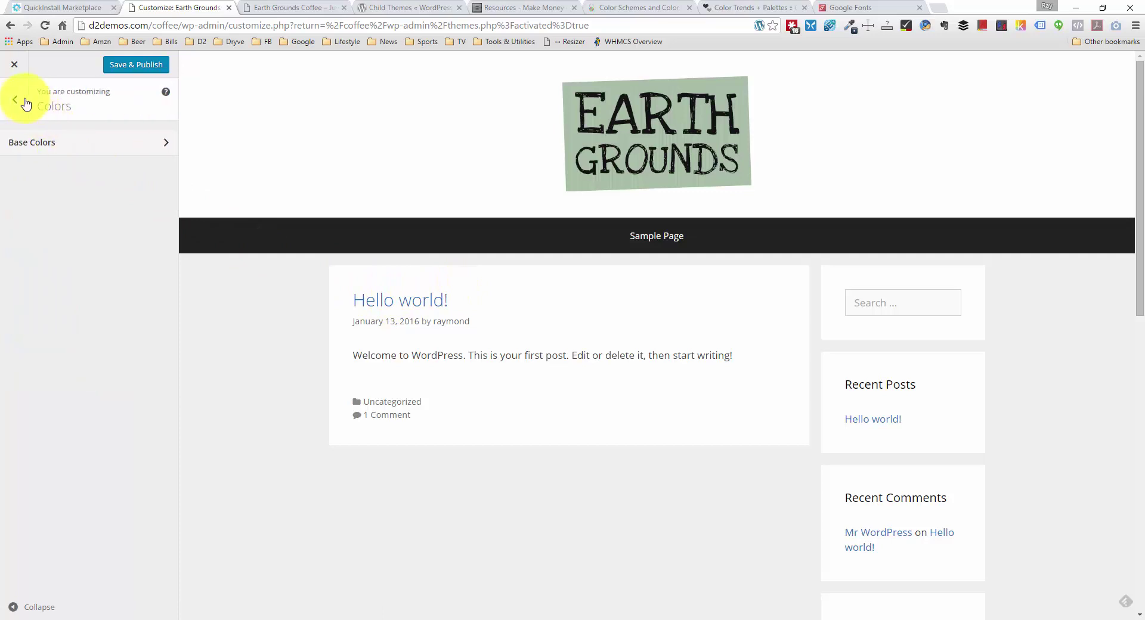
pyautogui.click(20, 98)
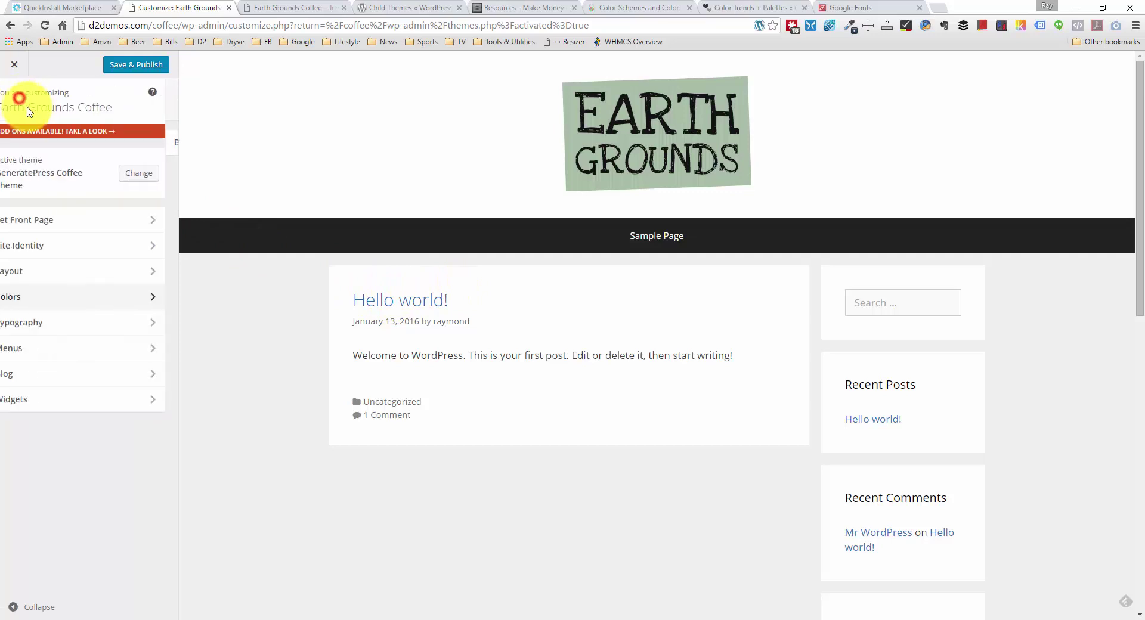
# Step: Browse the Typography body font list and set the body font to Nova Cut
pyautogui.click(92, 332)
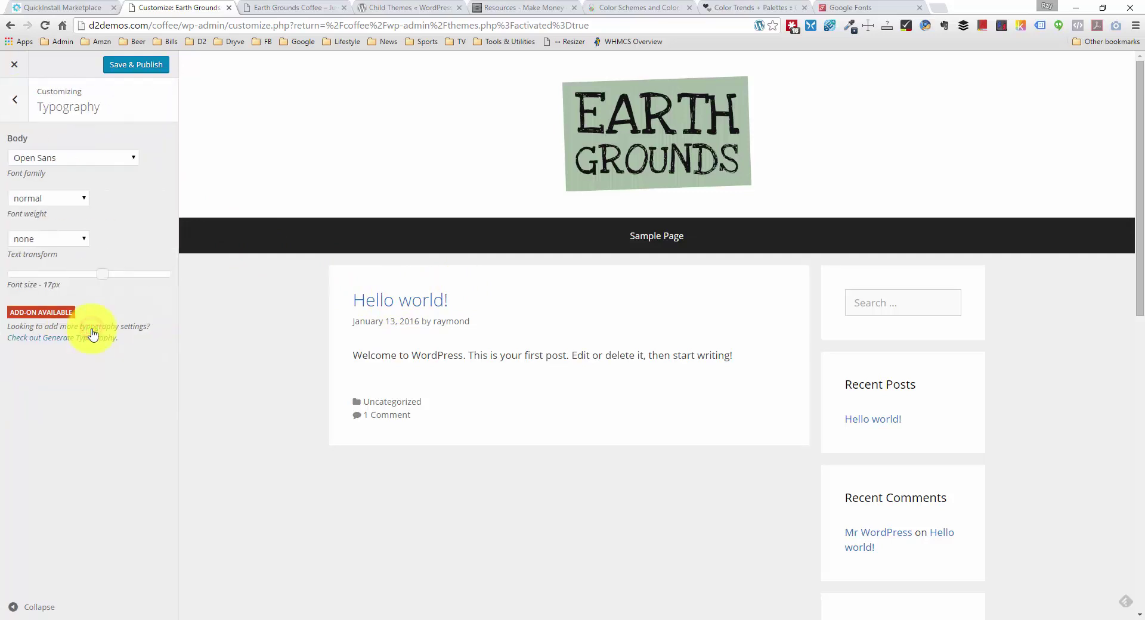
pyautogui.click(127, 157)
pyautogui.scroll(-8, 115, 315)
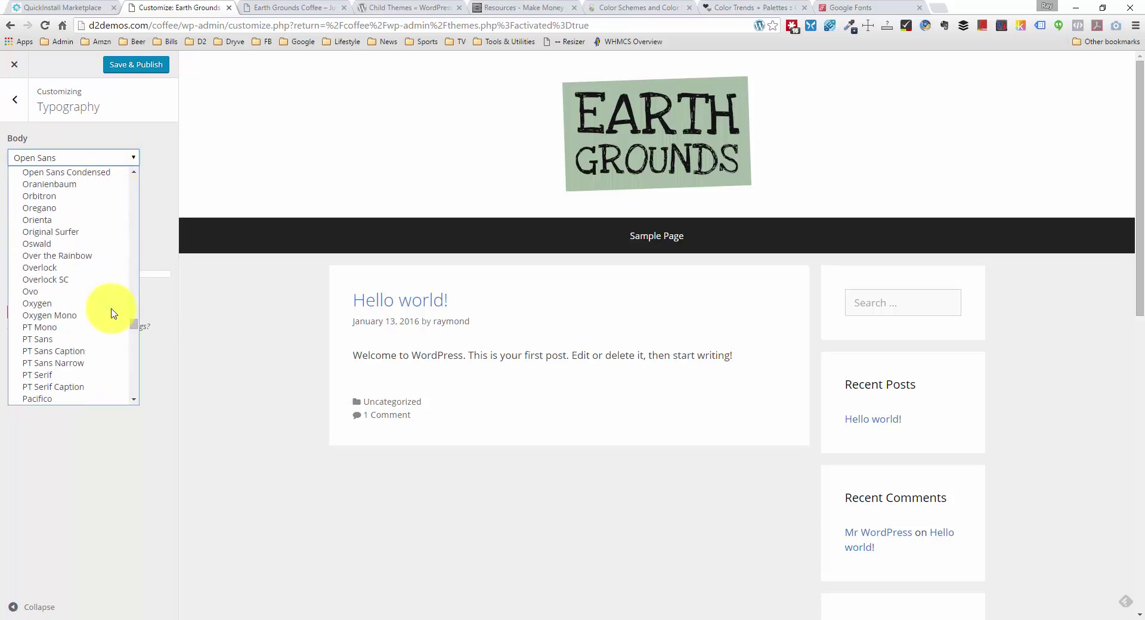
pyautogui.scroll(-20, 113, 313)
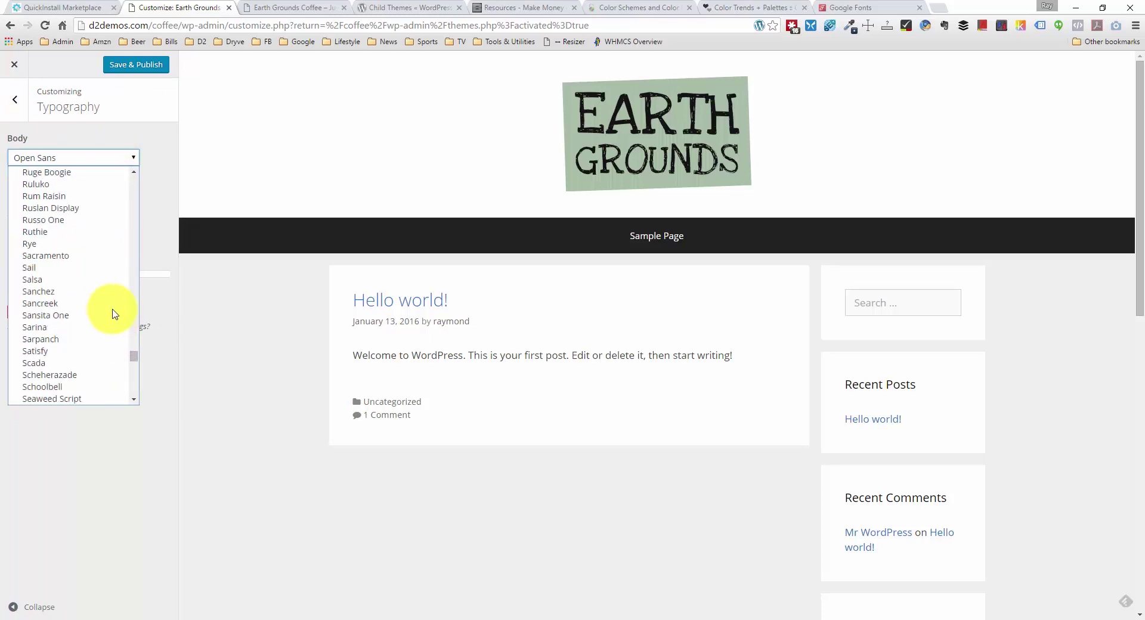
pyautogui.scroll(20, 116, 327)
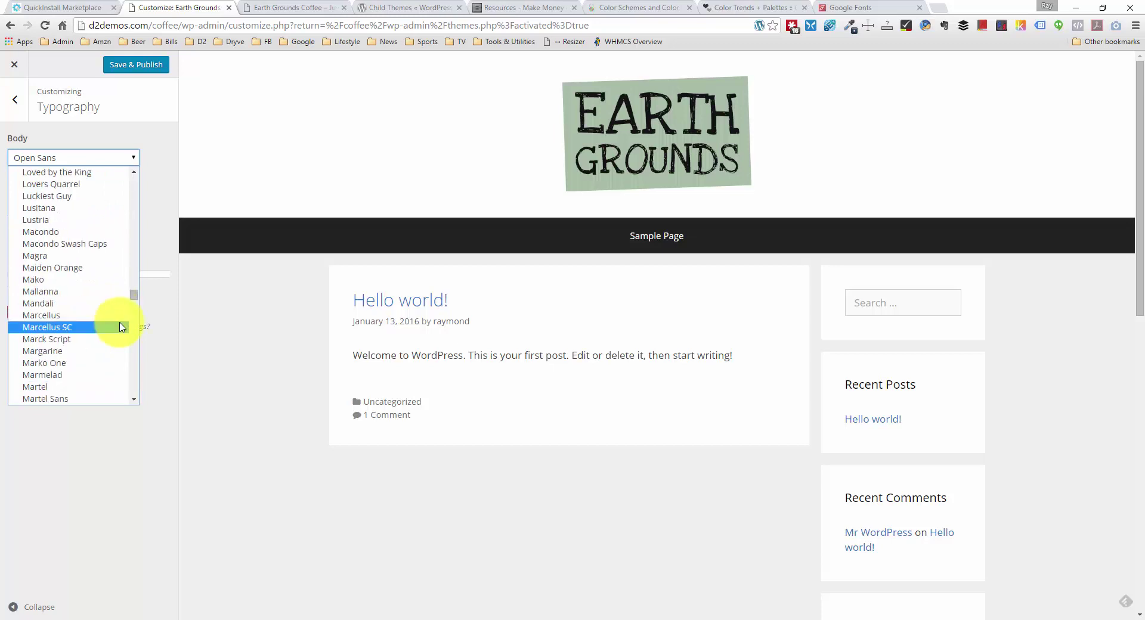
pyautogui.scroll(5, 126, 310)
pyautogui.click(133, 136)
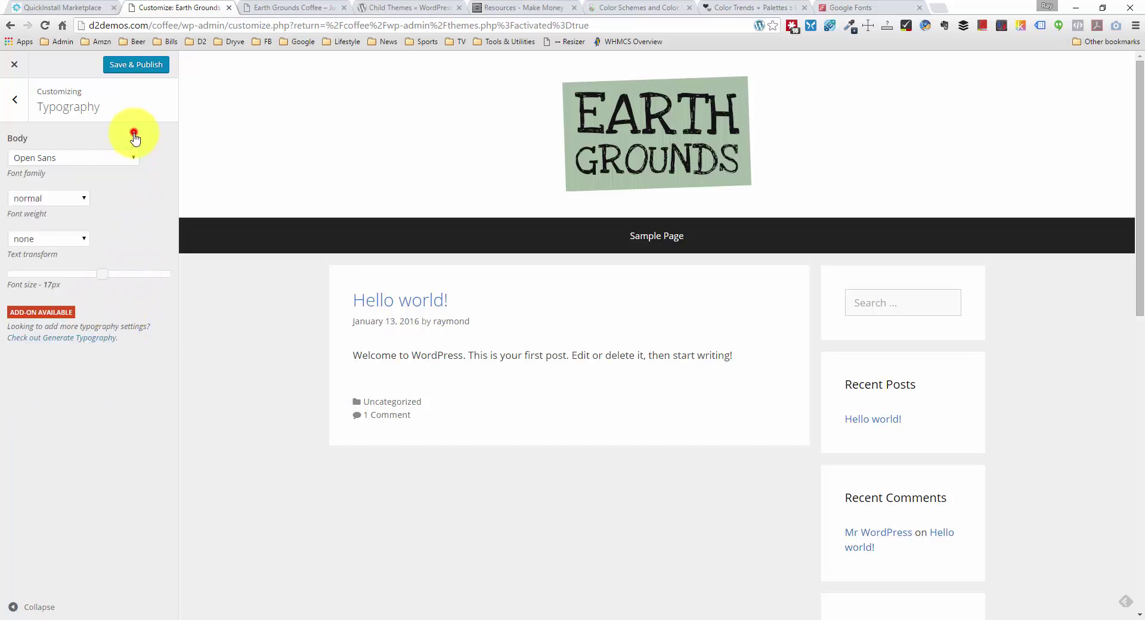
pyautogui.click(120, 159)
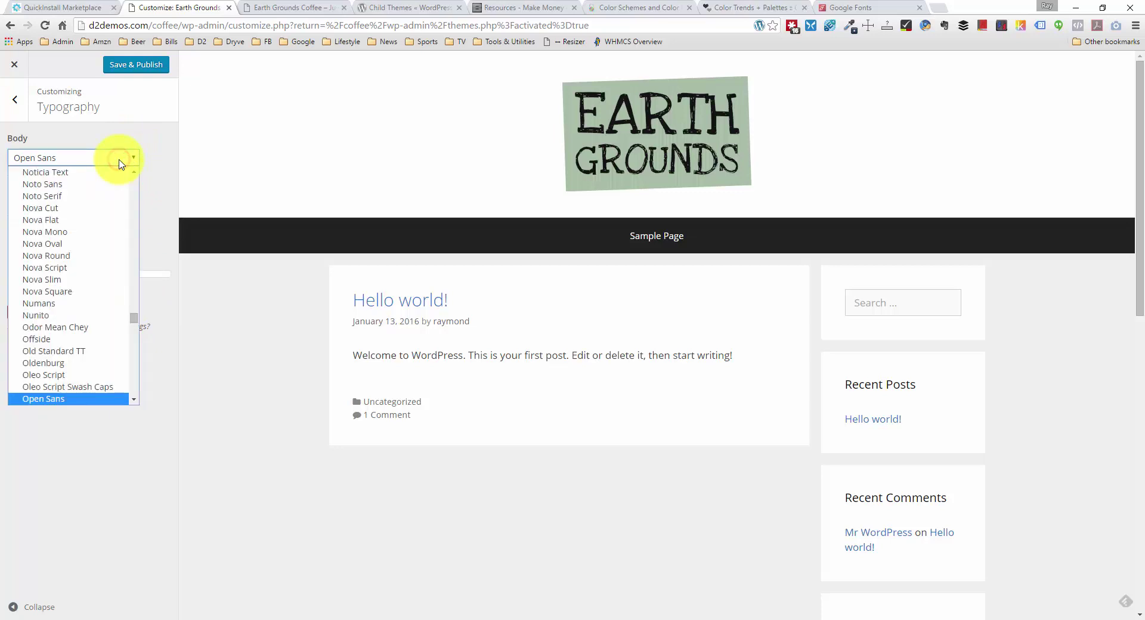
pyautogui.click(94, 188)
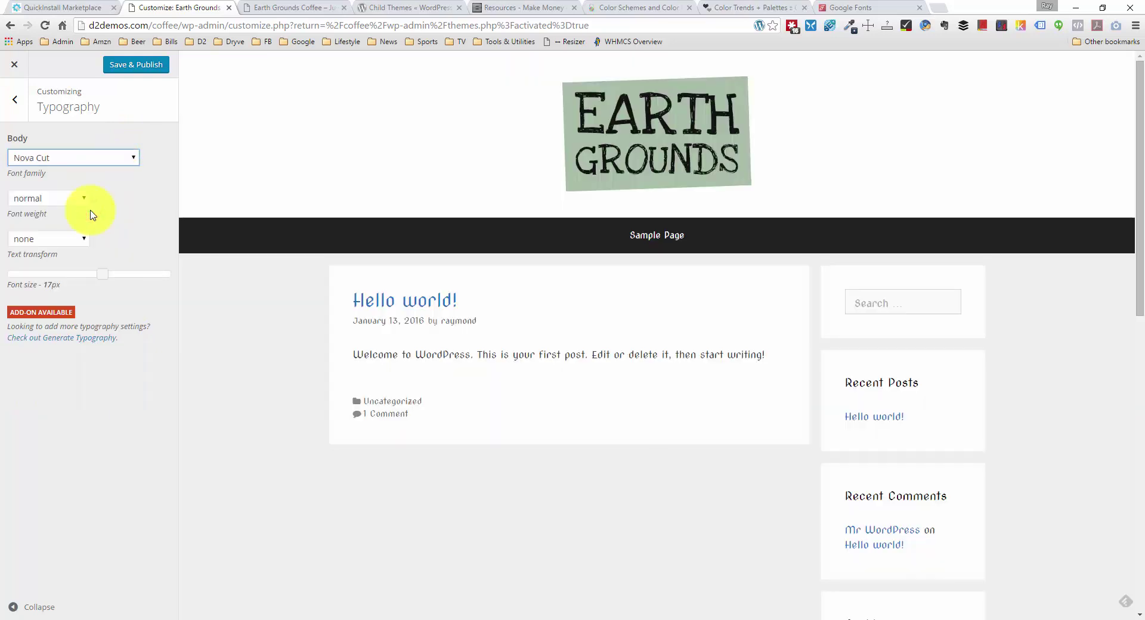
pyautogui.scroll(-11, 760, 377)
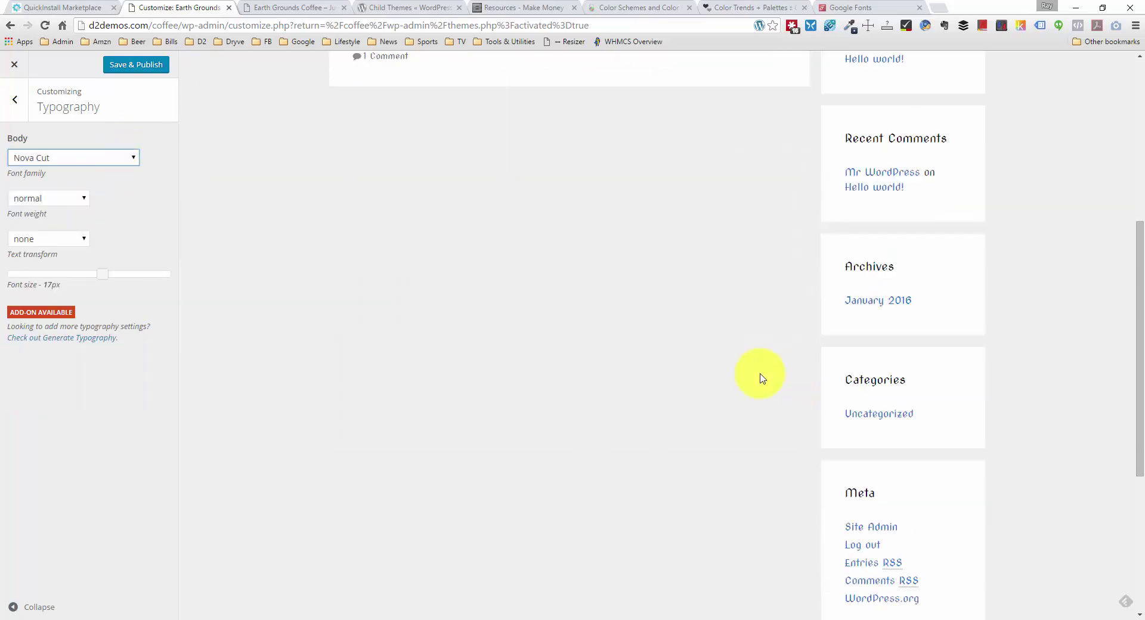
pyautogui.scroll(11, 759, 376)
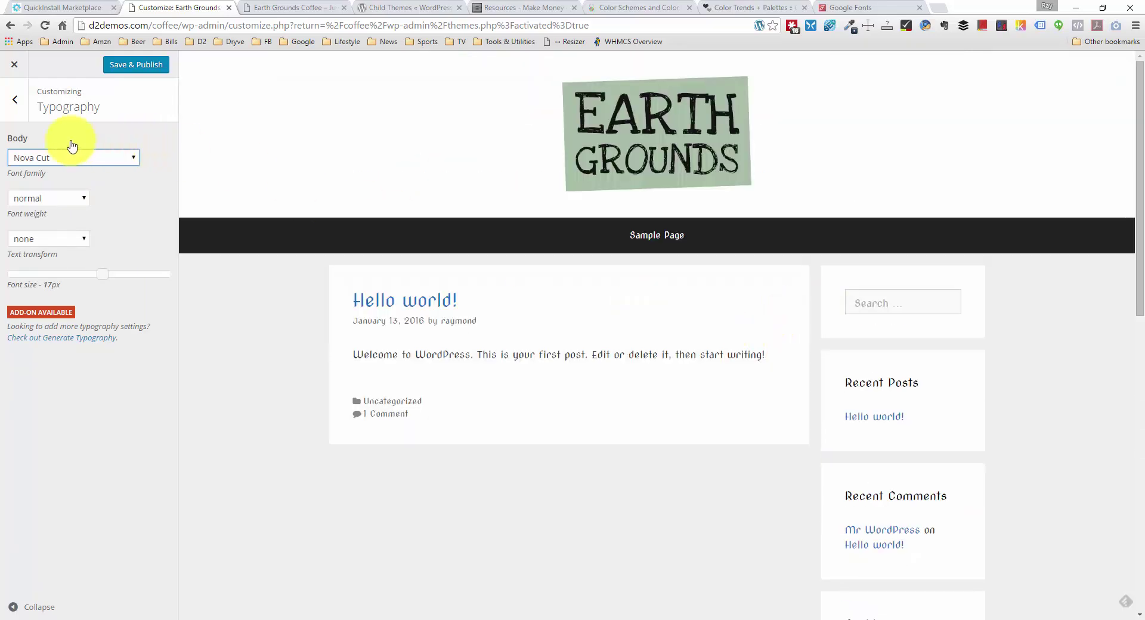
pyautogui.click(92, 157)
pyautogui.click(97, 145)
pyautogui.click(15, 100)
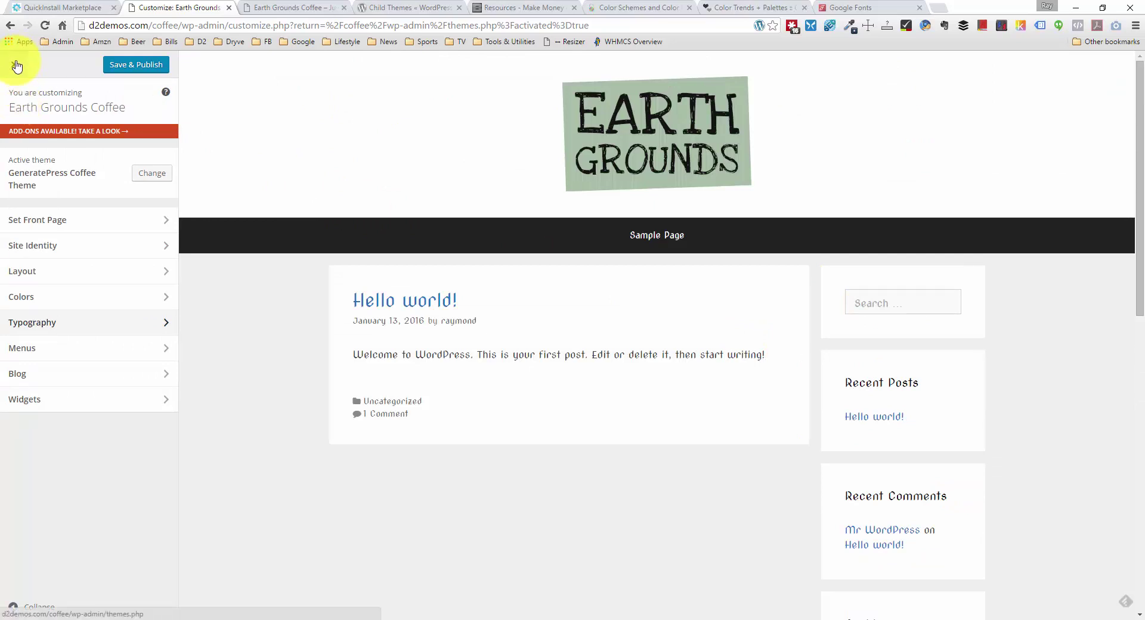
# Step: Leave the customizer, reload the live Earth Grounds Coffee site, and bring up its Inspect menu
pyautogui.click(16, 65)
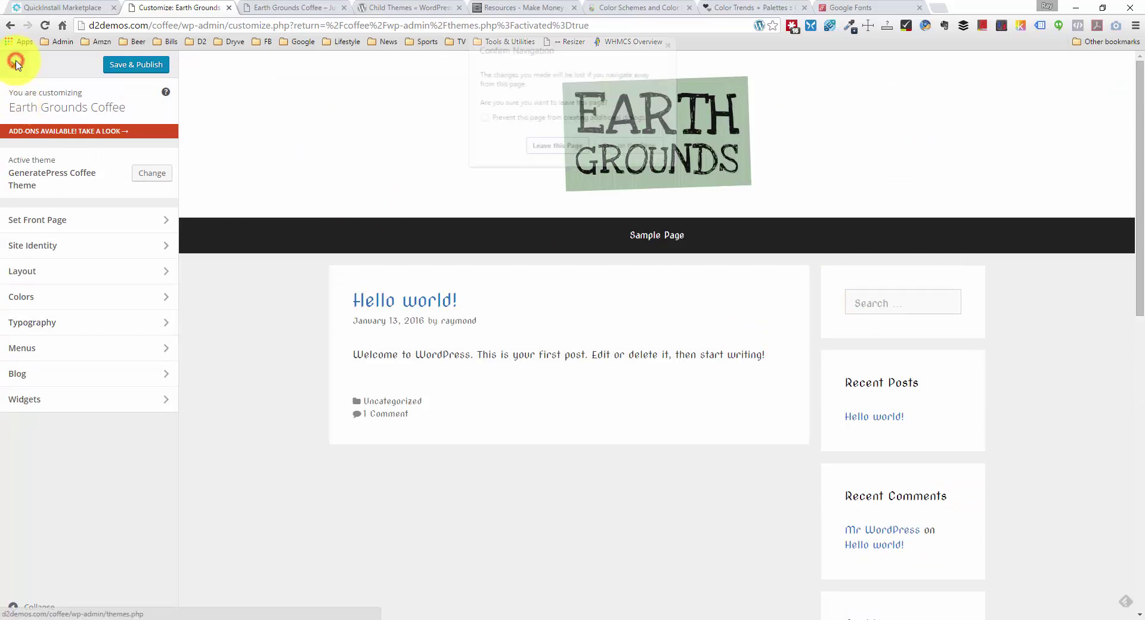
pyautogui.click(556, 149)
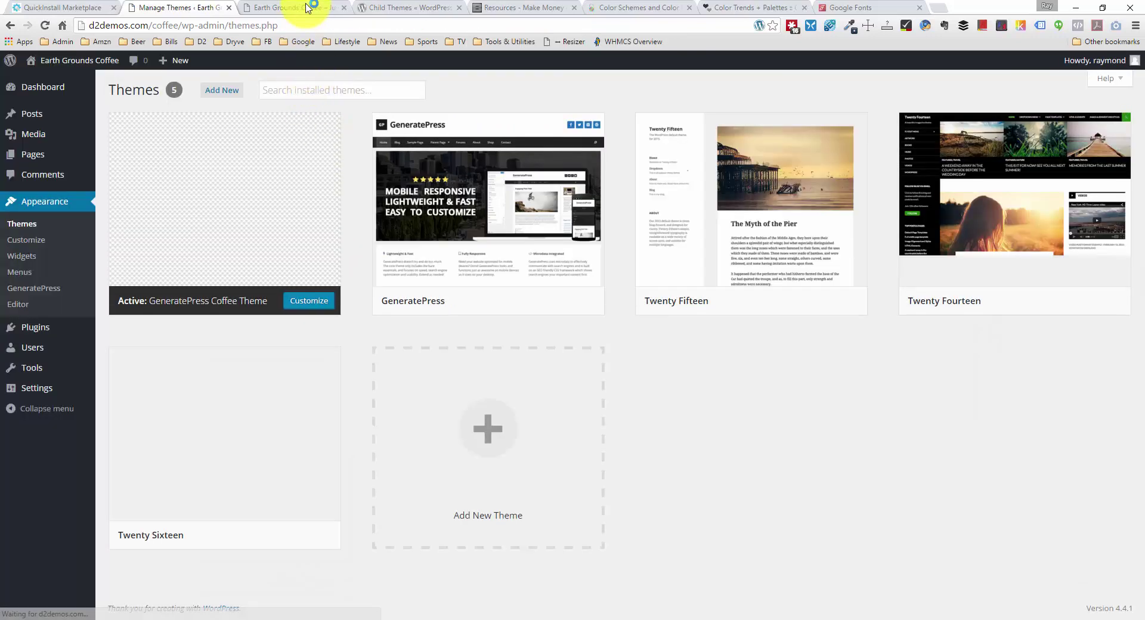
pyautogui.click(307, 8)
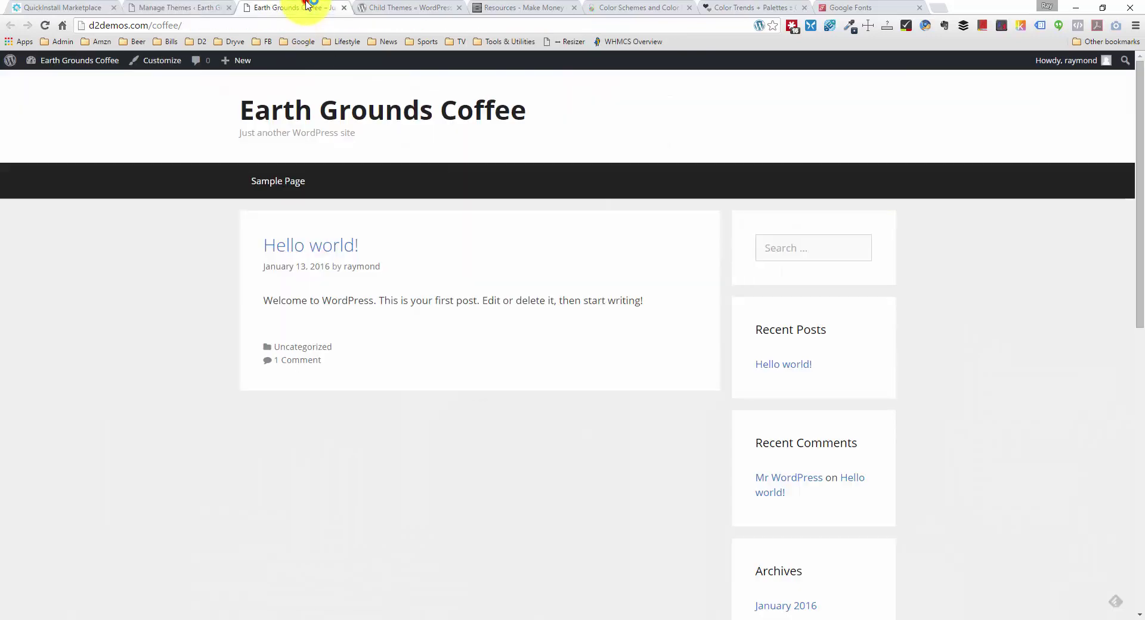
pyautogui.rightClick(158, 184)
pyautogui.click(191, 218)
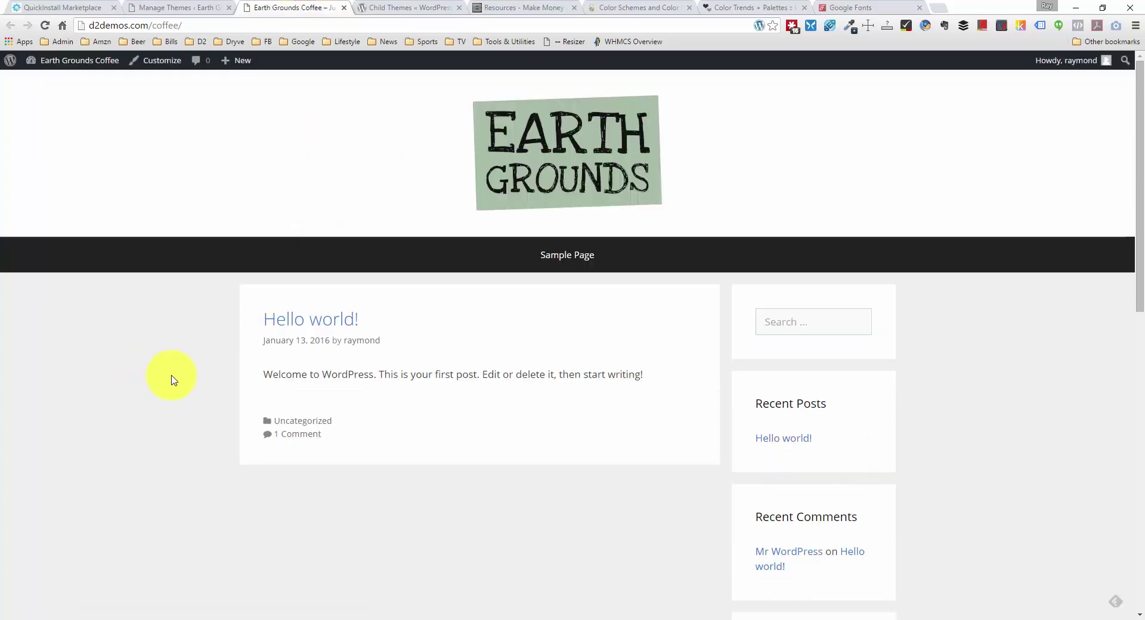
pyautogui.moveTo(376, 375); pyautogui.dragTo(537, 376)
pyautogui.click(534, 376)
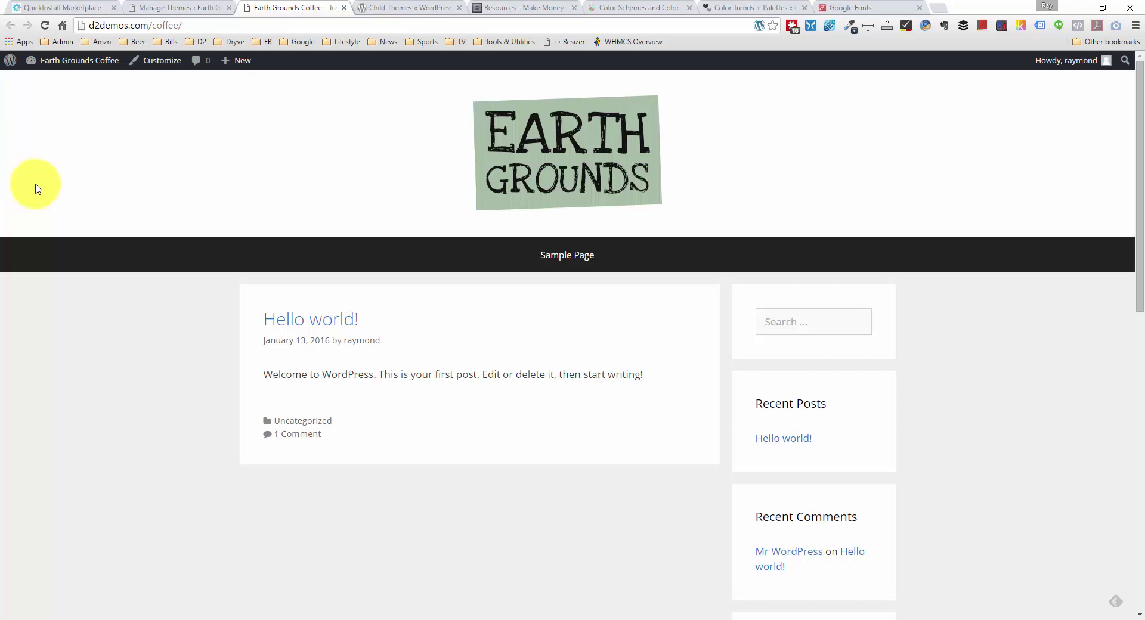
pyautogui.rightClick(41, 190)
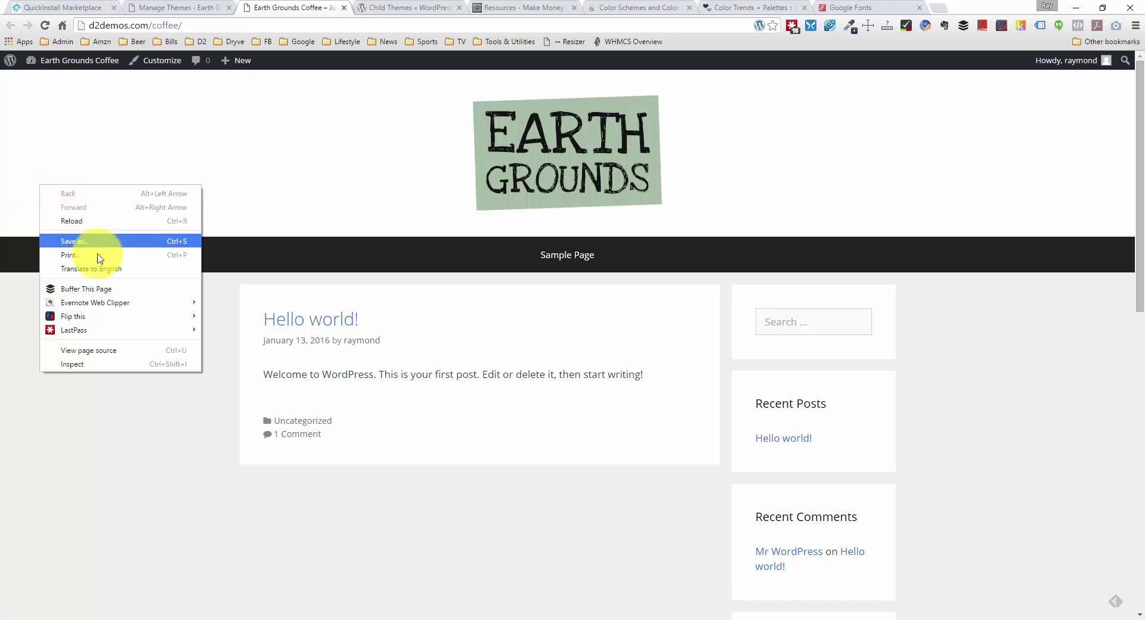
# Step: Inspect the site header and dock Chrome DevTools as a taller panel below the page
pyautogui.click(90, 365)
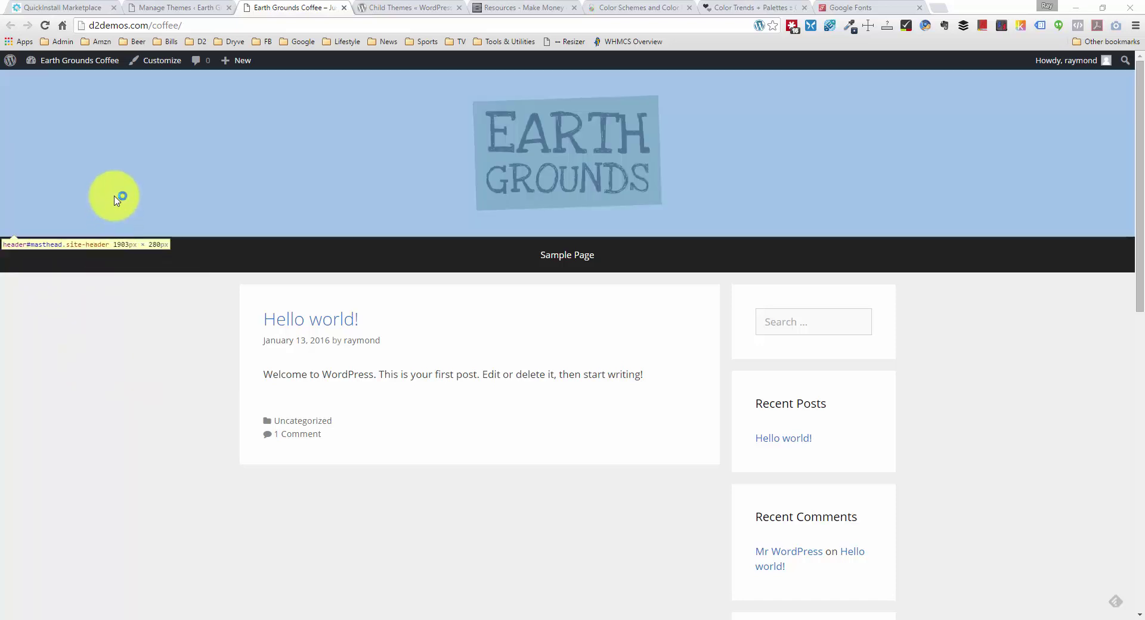
pyautogui.click(117, 199)
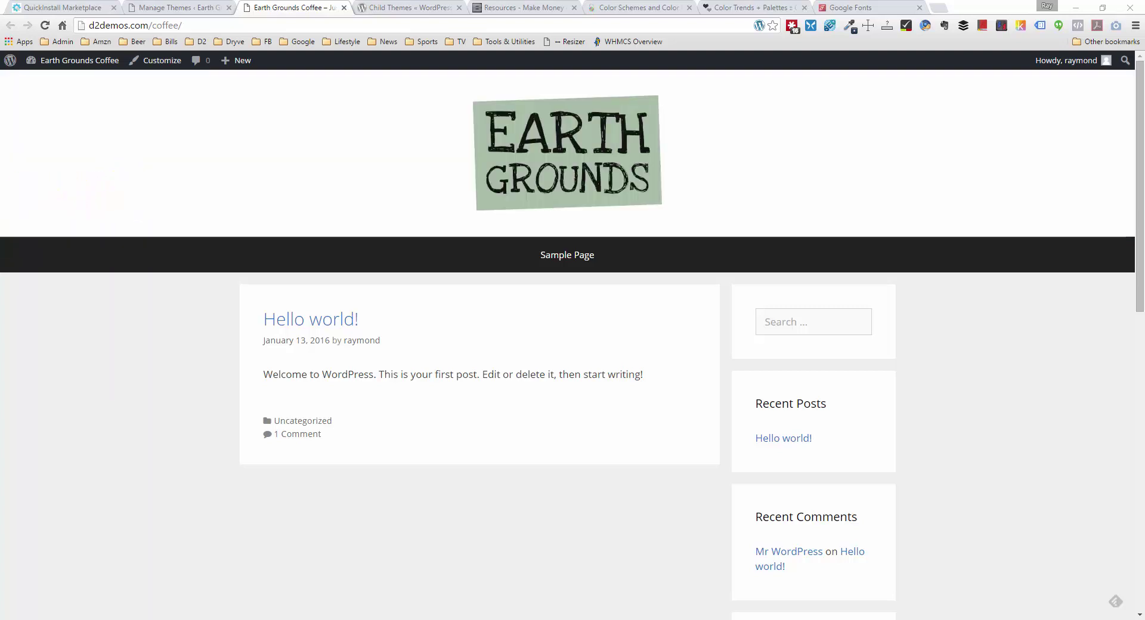
pyautogui.press('F12')
pyautogui.moveTo(754, 101); pyautogui.dragTo(758, 94)
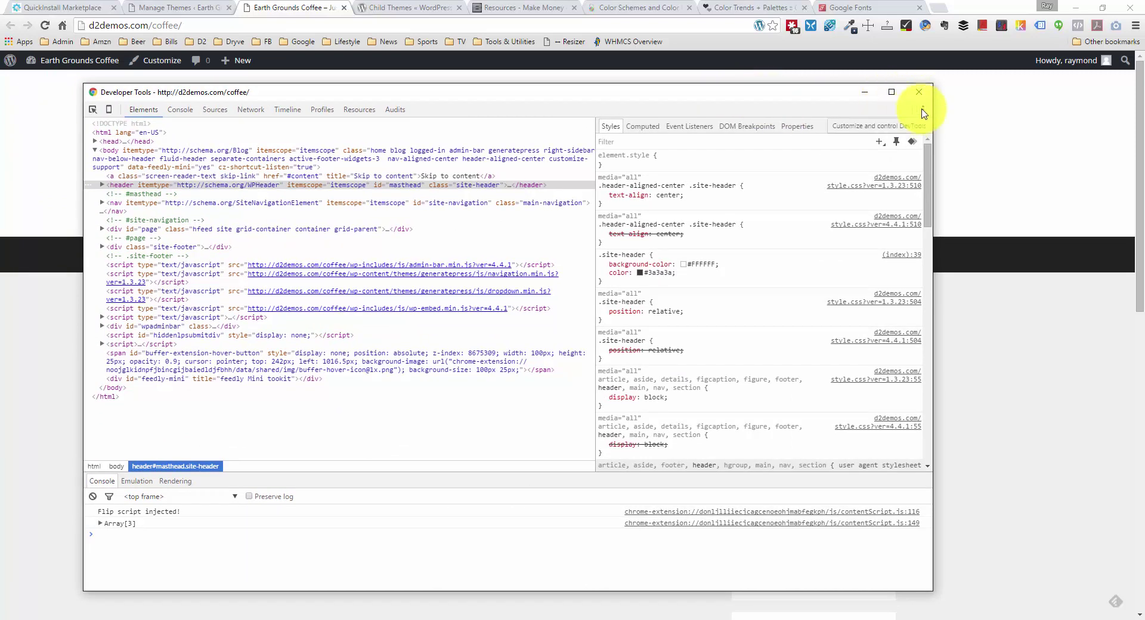
pyautogui.moveTo(812, 94); pyautogui.dragTo(926, 91)
pyautogui.click(1035, 107)
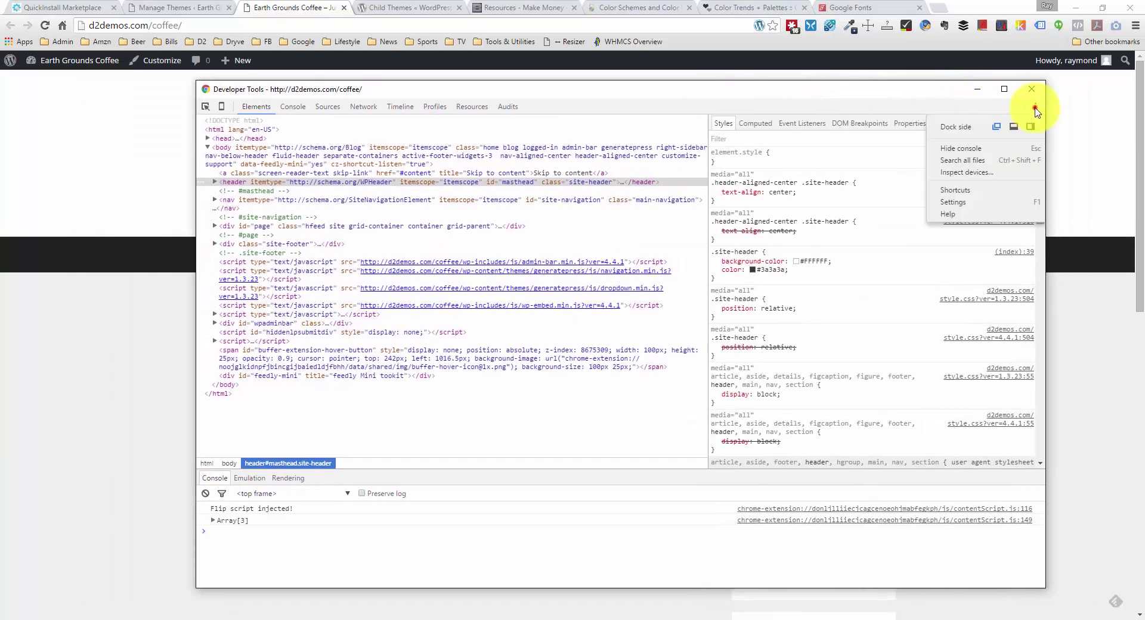
pyautogui.click(1014, 130)
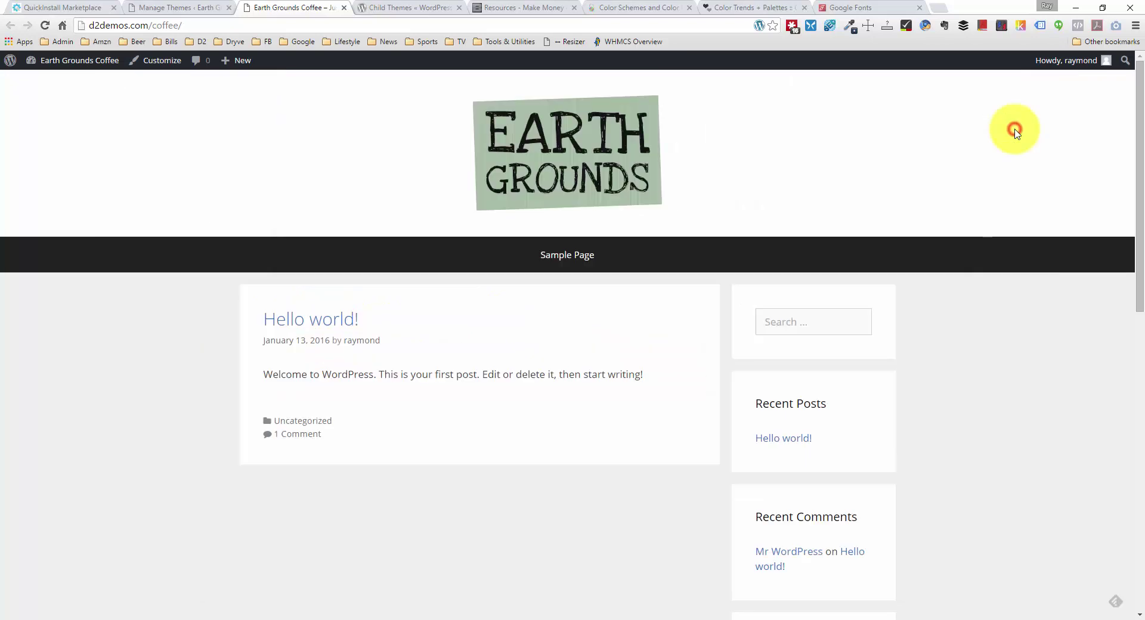
pyautogui.moveTo(416, 368); pyautogui.dragTo(444, 303)
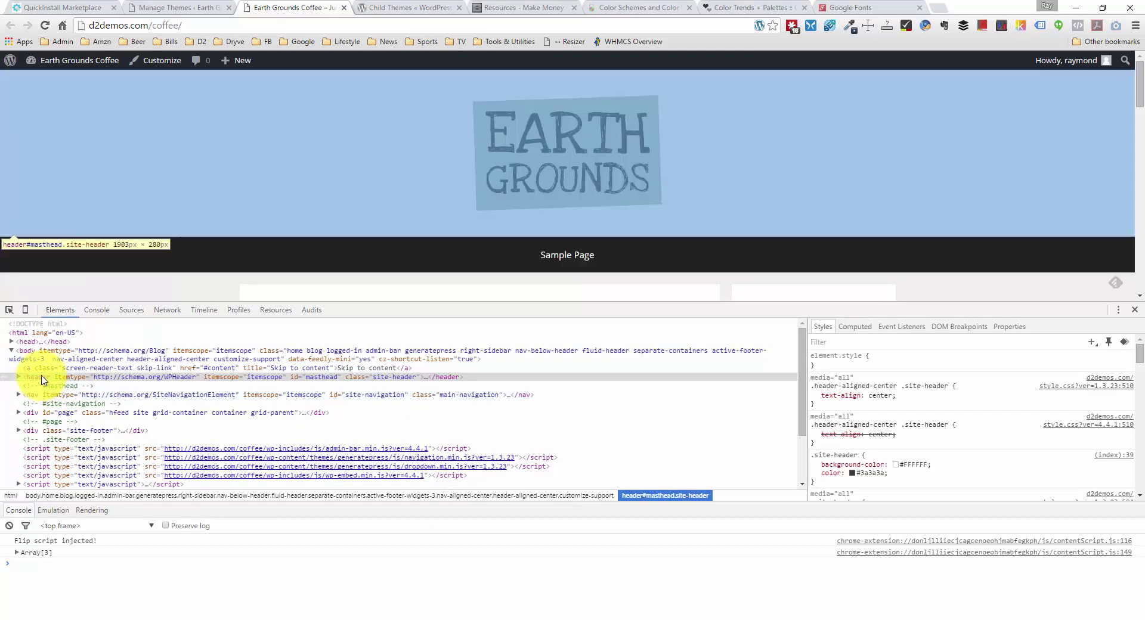
# Step: Select the header#masthead element and start a new background style rule on it
pyautogui.click(43, 378)
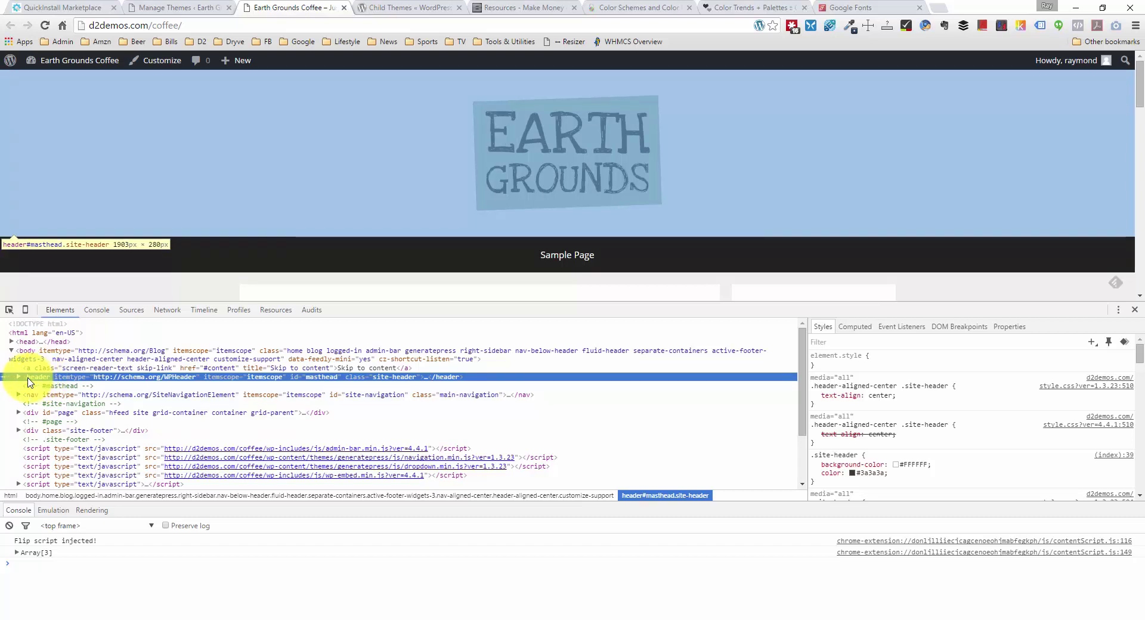
pyautogui.click(19, 377)
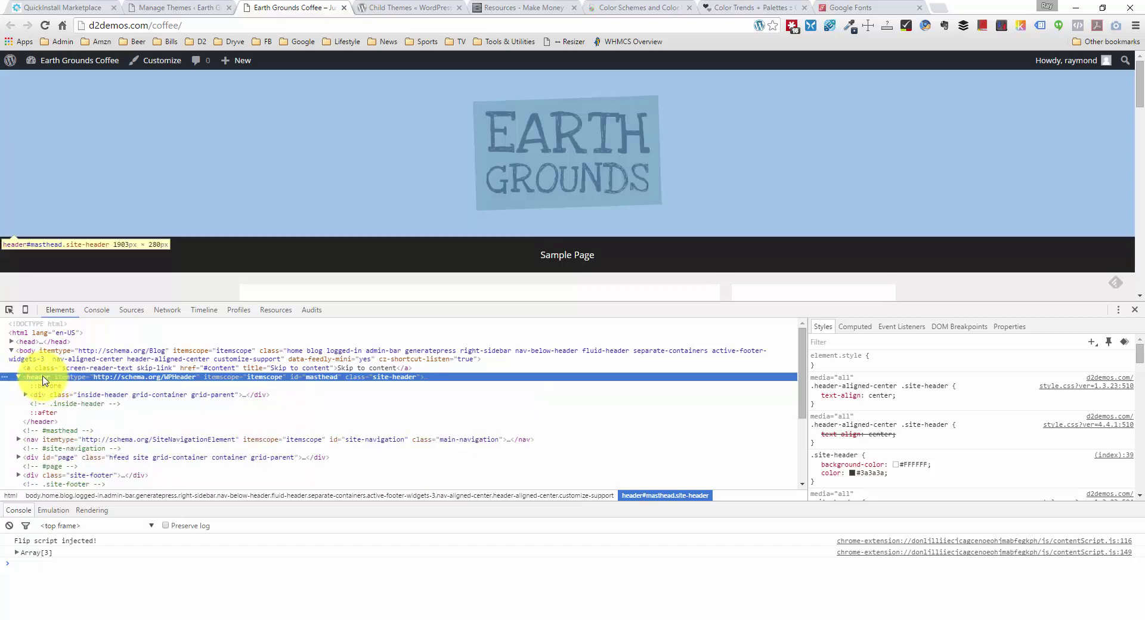
pyautogui.click(18, 377)
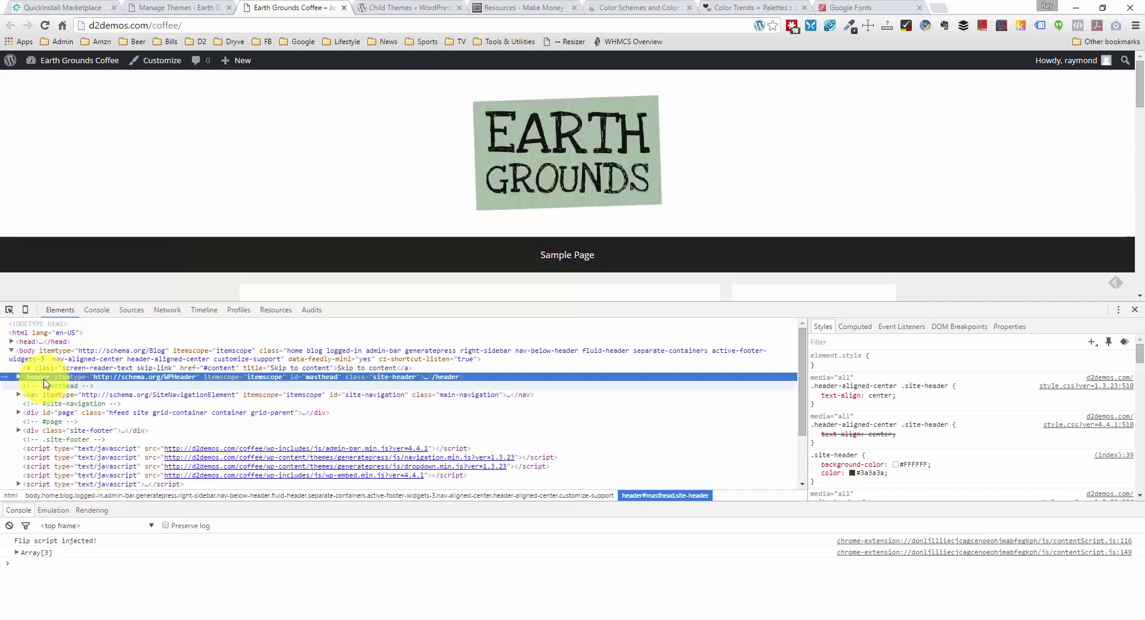
pyautogui.click(43, 379)
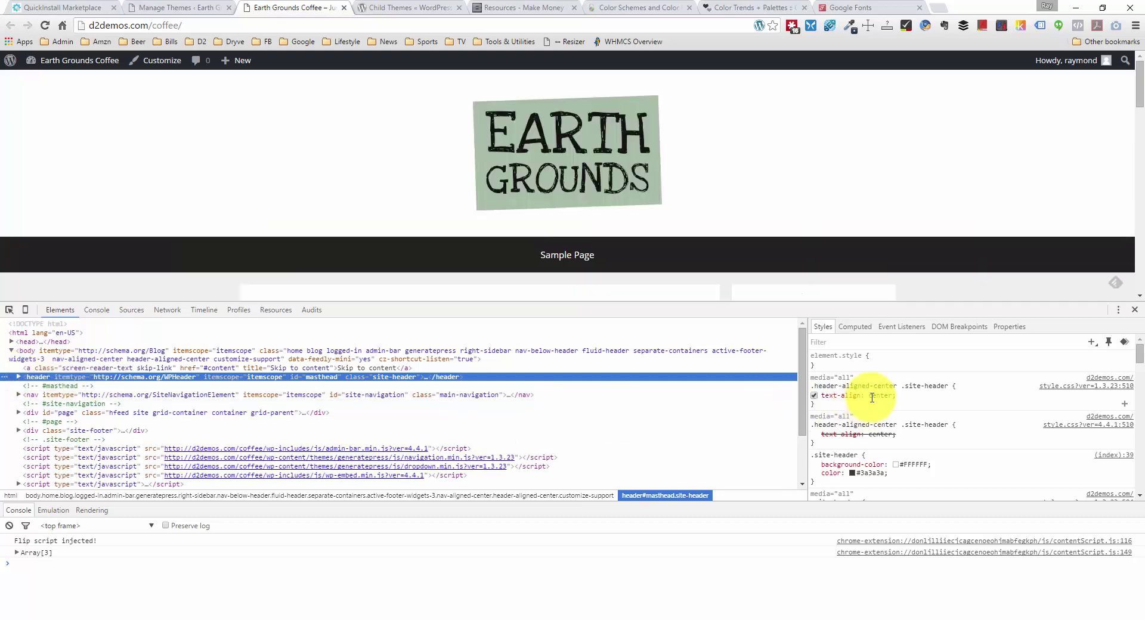
pyautogui.click(812, 366)
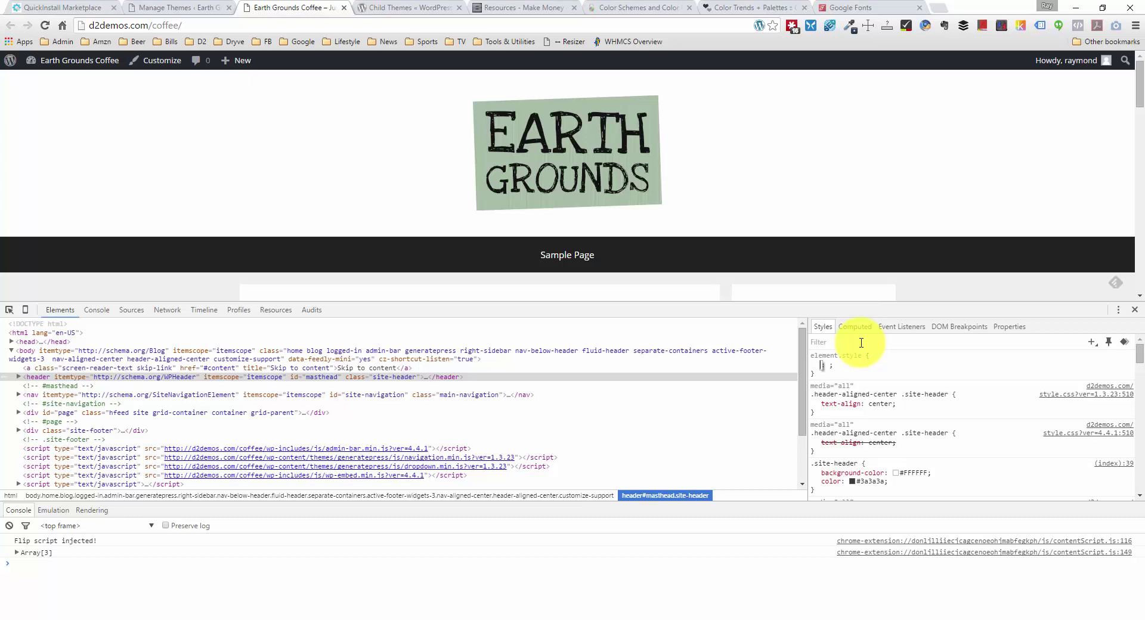
pyautogui.write('ackg')
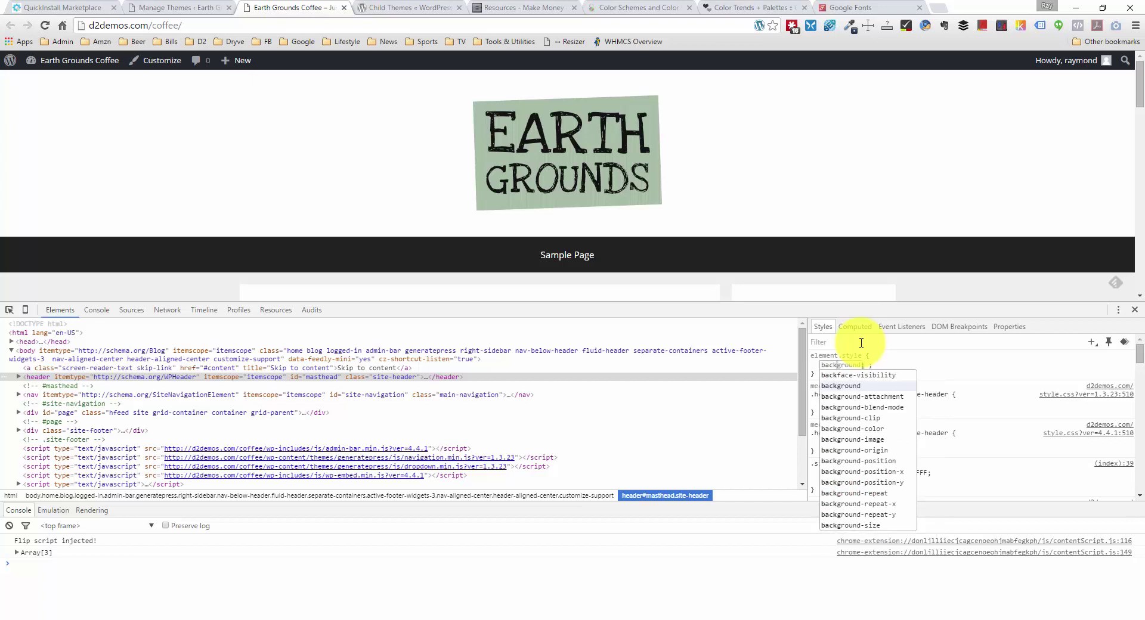
pyautogui.write('round')
pyautogui.press('Tab')
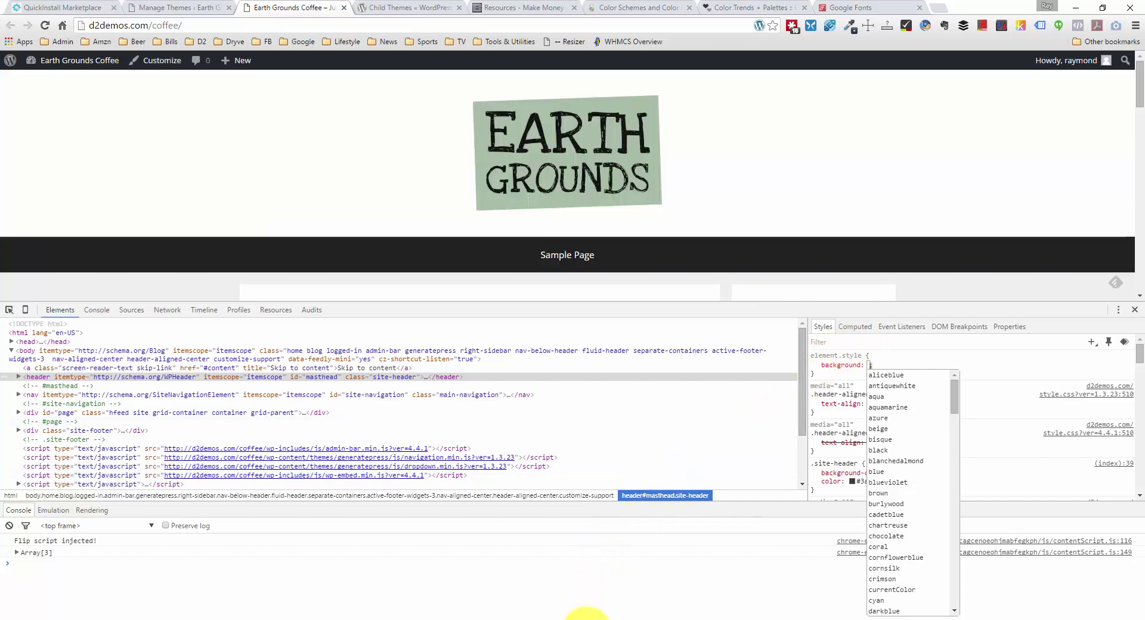
# Step: Copy the dark brown hex 56331E from the palette PDF in Acrobat
pyautogui.hotkey('alt', 'Tab')
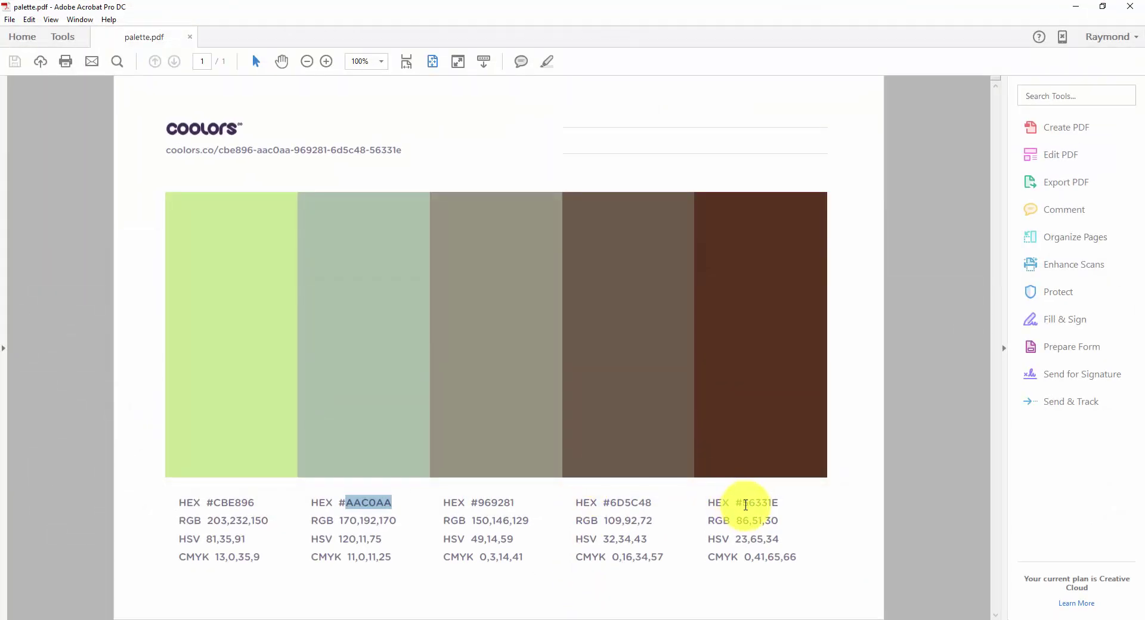
pyautogui.click(745, 505)
pyautogui.moveTo(745, 505); pyautogui.dragTo(776, 501)
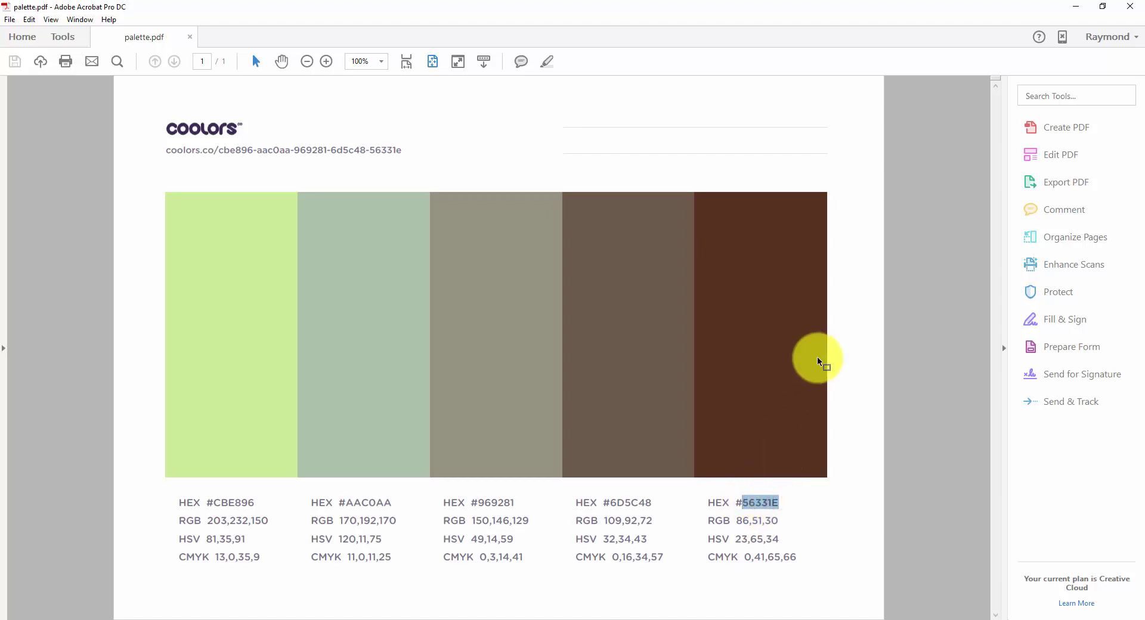
pyautogui.click(1078, 7)
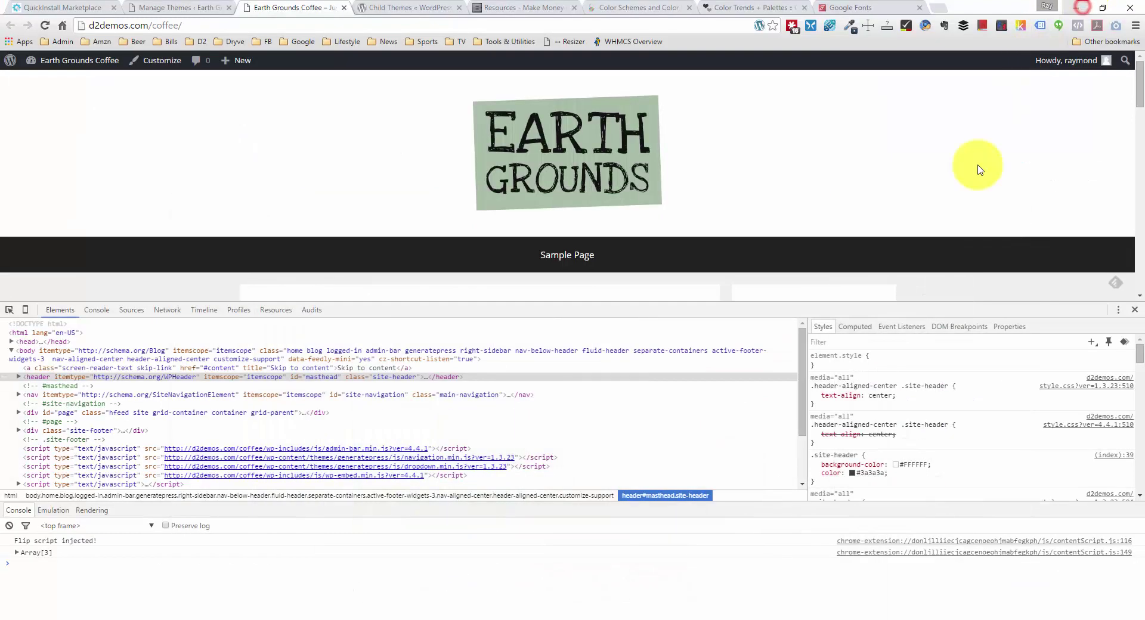
# Step: Preview the header background as #56331E in DevTools, copy that declaration, and return to the Themes page
pyautogui.click(869, 370)
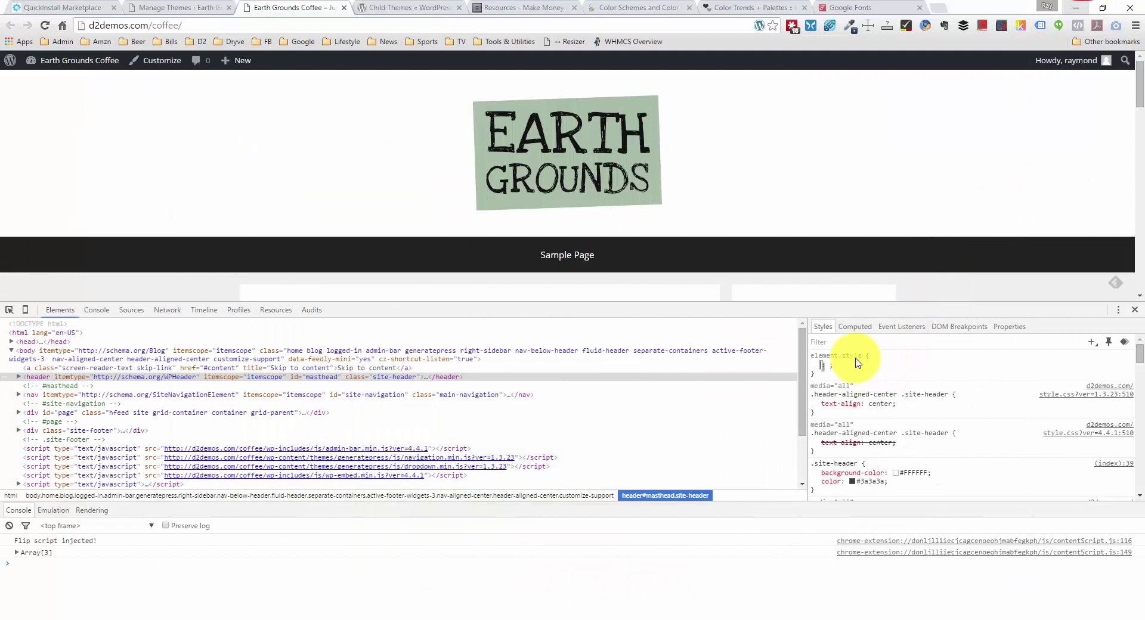
pyautogui.write('background')
pyautogui.press('Tab')
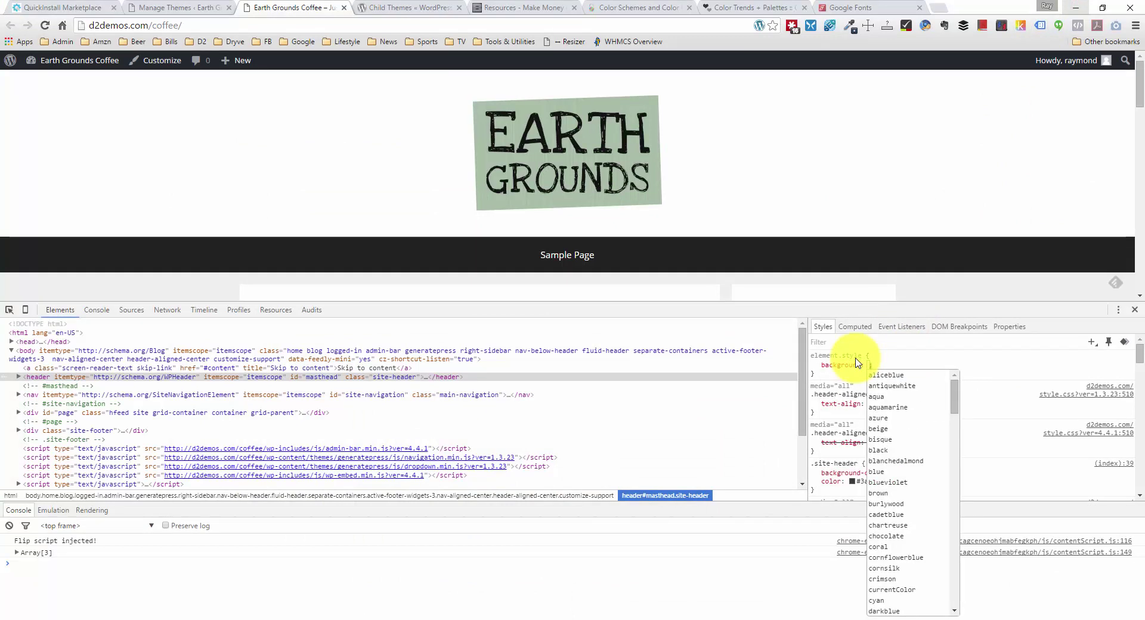
pyautogui.write('#56331E')
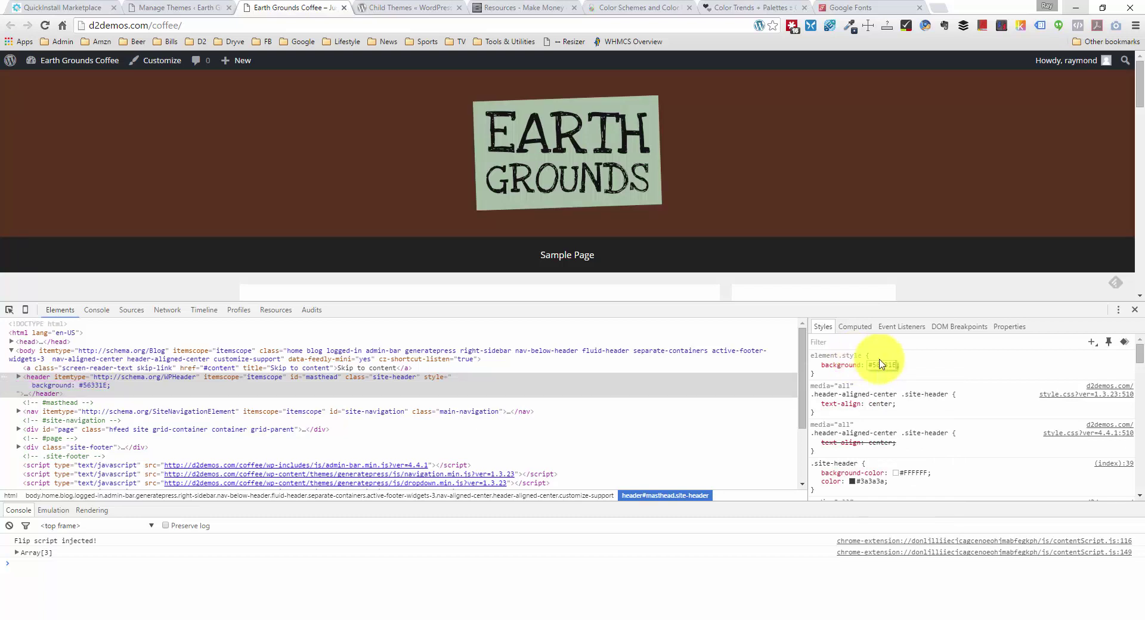
pyautogui.tripleClick(933, 366)
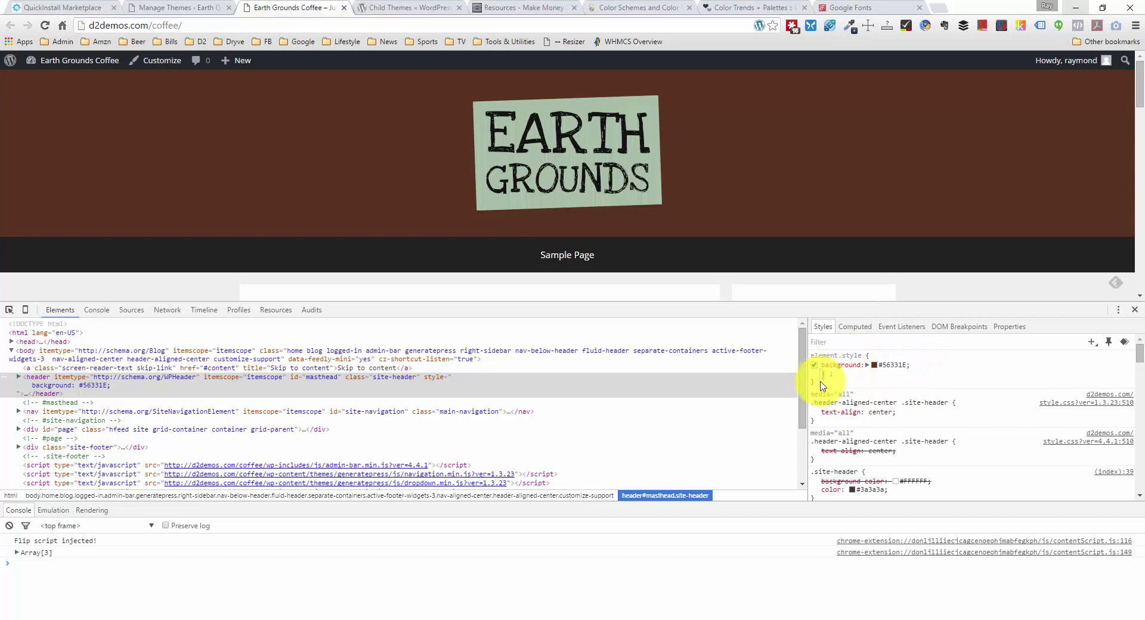
pyautogui.press('Escape')
pyautogui.click(918, 364)
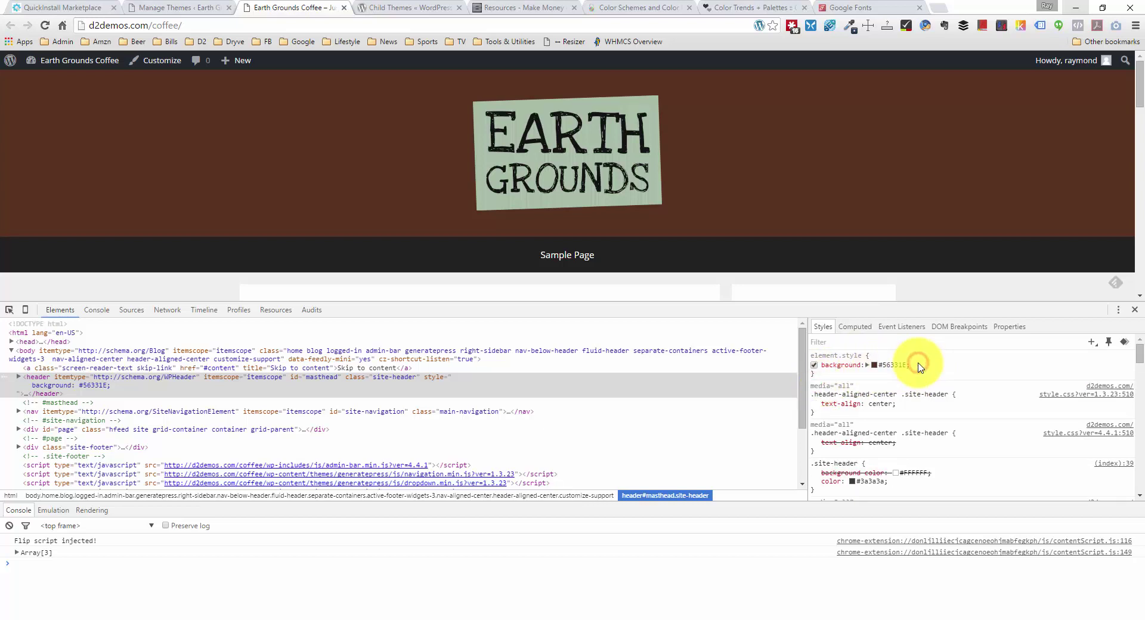
pyautogui.moveTo(917, 364); pyautogui.dragTo(821, 362)
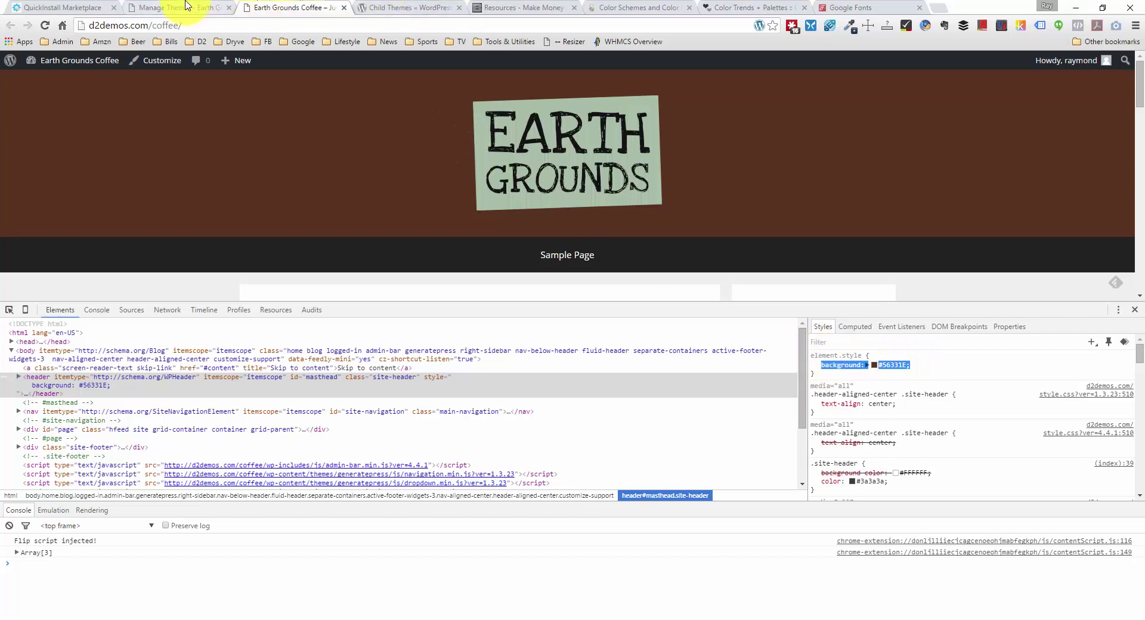
pyautogui.click(186, 7)
pyautogui.moveTo(223, 202)
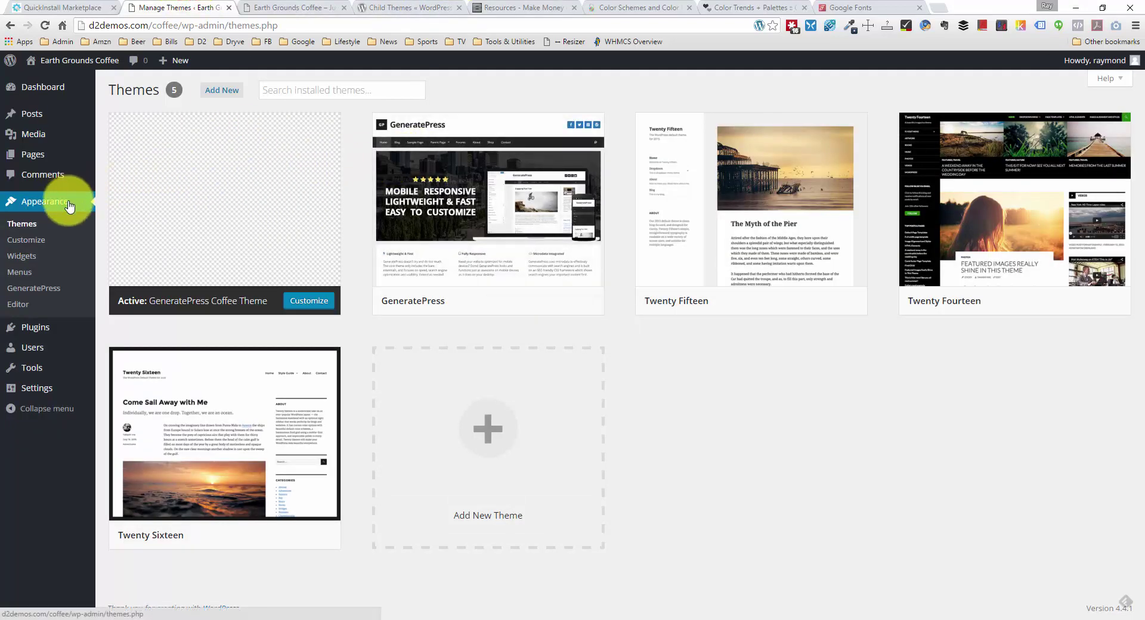
# Step: Add the rule header { background: #56331E; } to the child theme's style.css and save it
pyautogui.click(15, 303)
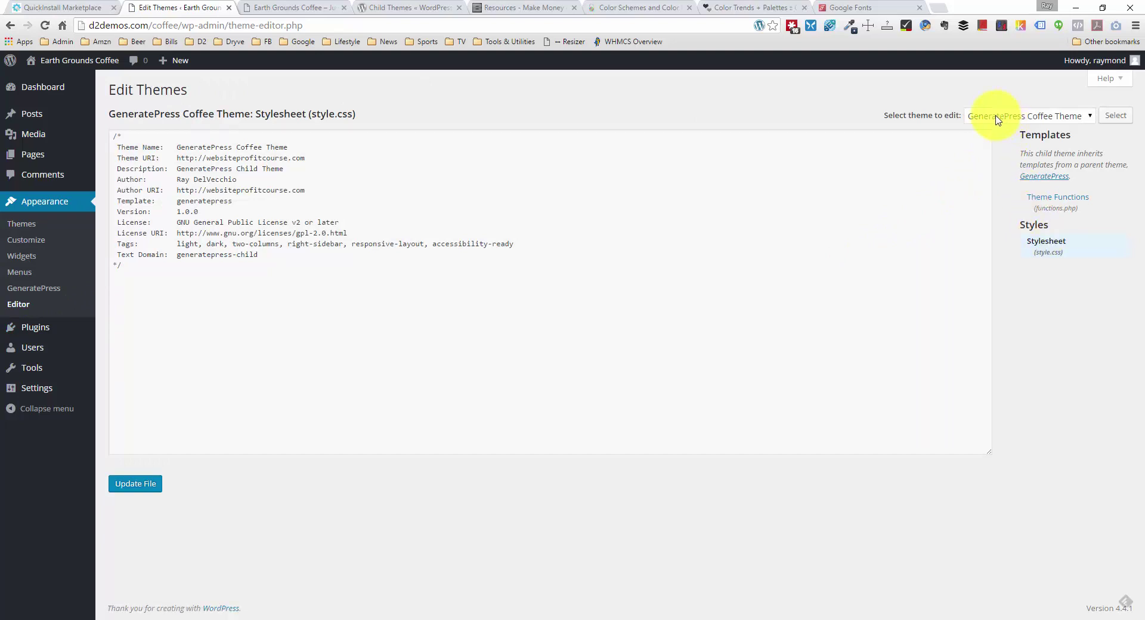
pyautogui.click(262, 324)
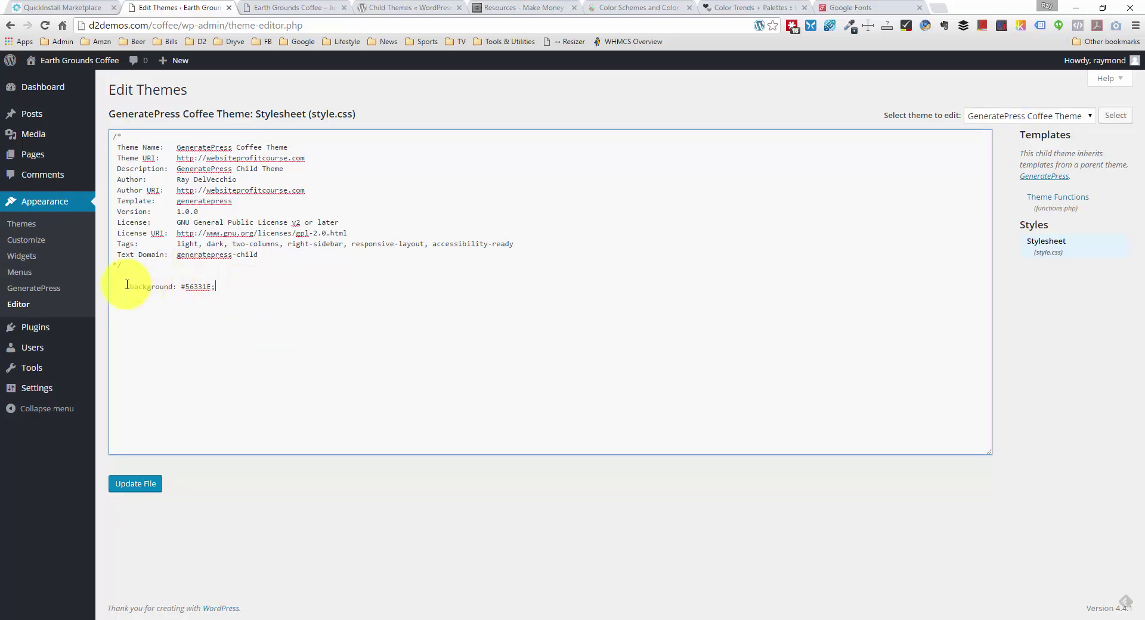
pyautogui.moveTo(130, 287); pyautogui.dragTo(99, 289)
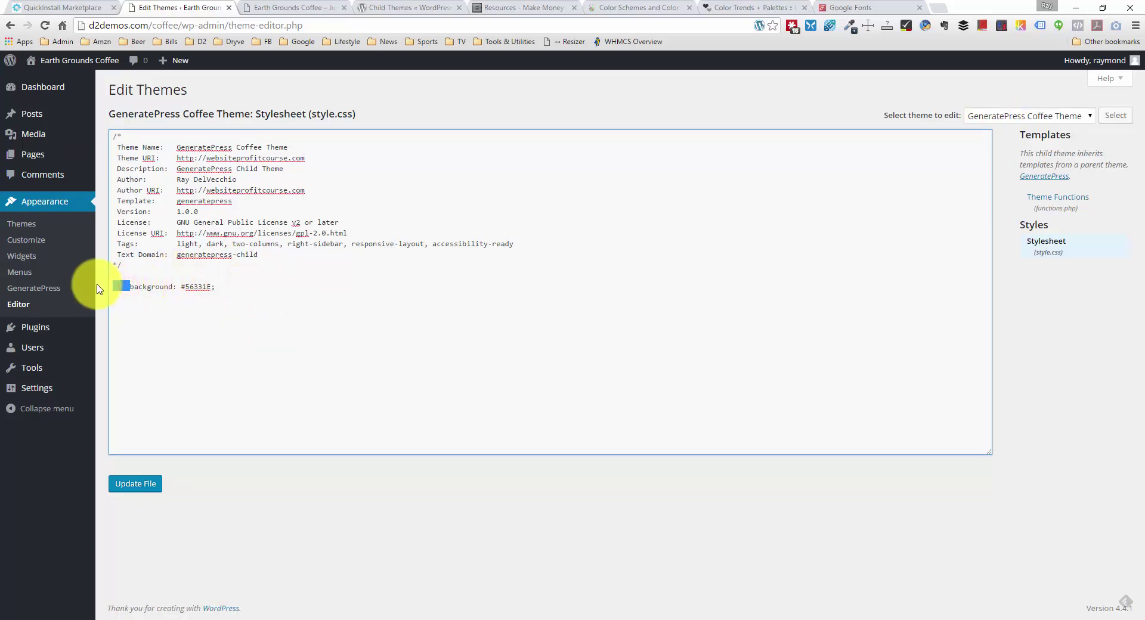
pyautogui.write('header {')
pyautogui.click(256, 287)
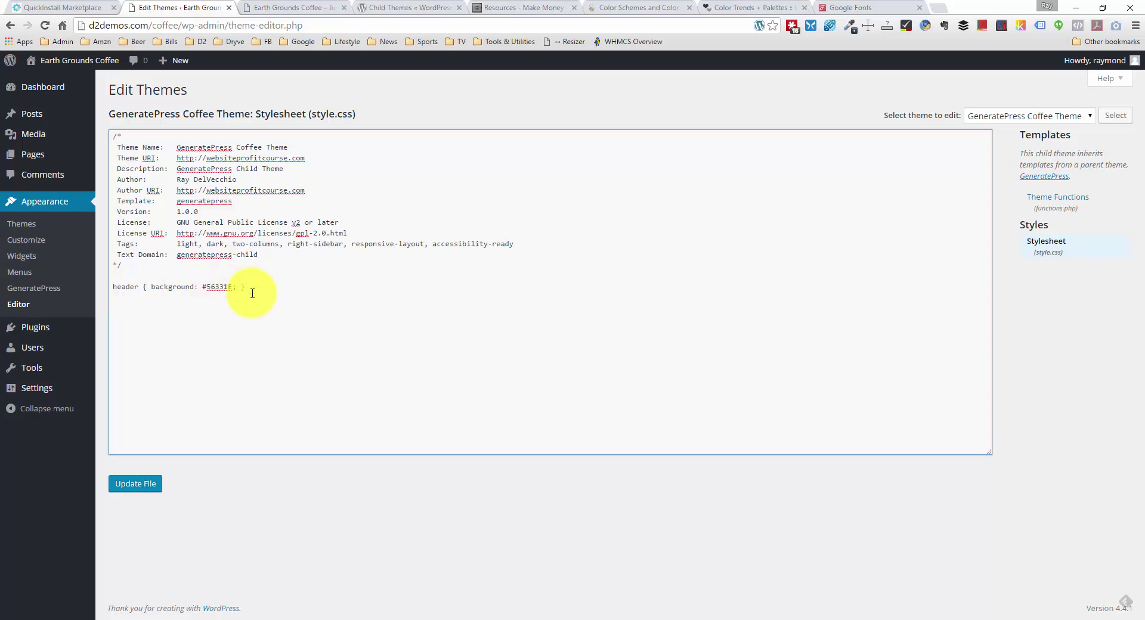
pyautogui.click(149, 486)
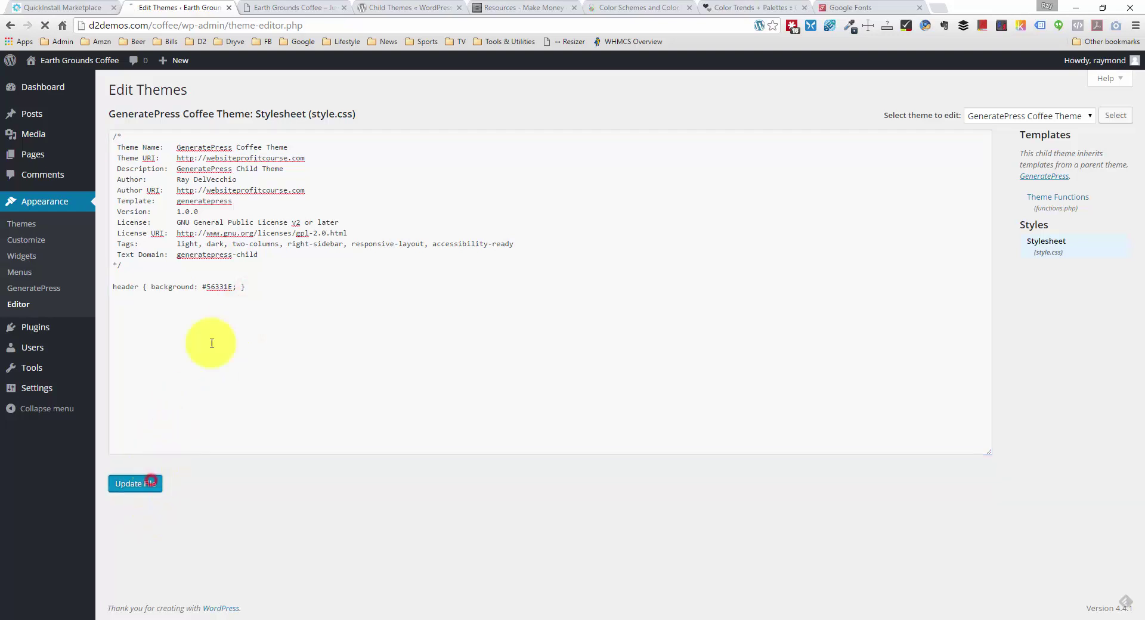
pyautogui.click(306, 7)
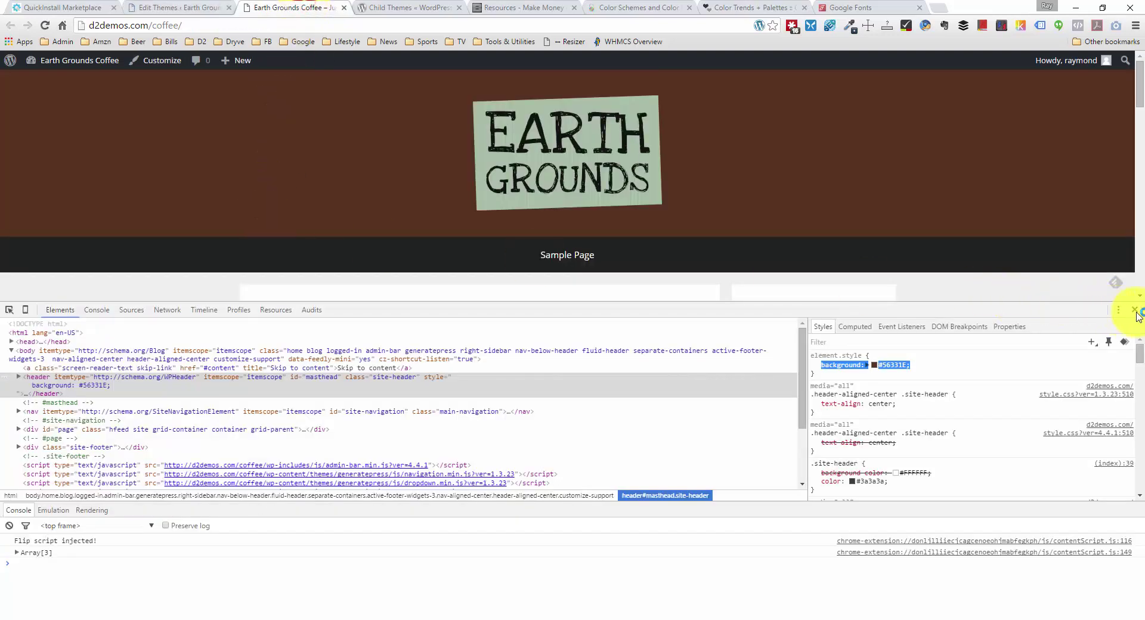
# Step: Close DevTools and reload the live site to see the new brown background
pyautogui.click(1135, 310)
pyautogui.rightClick(77, 325)
pyautogui.click(134, 363)
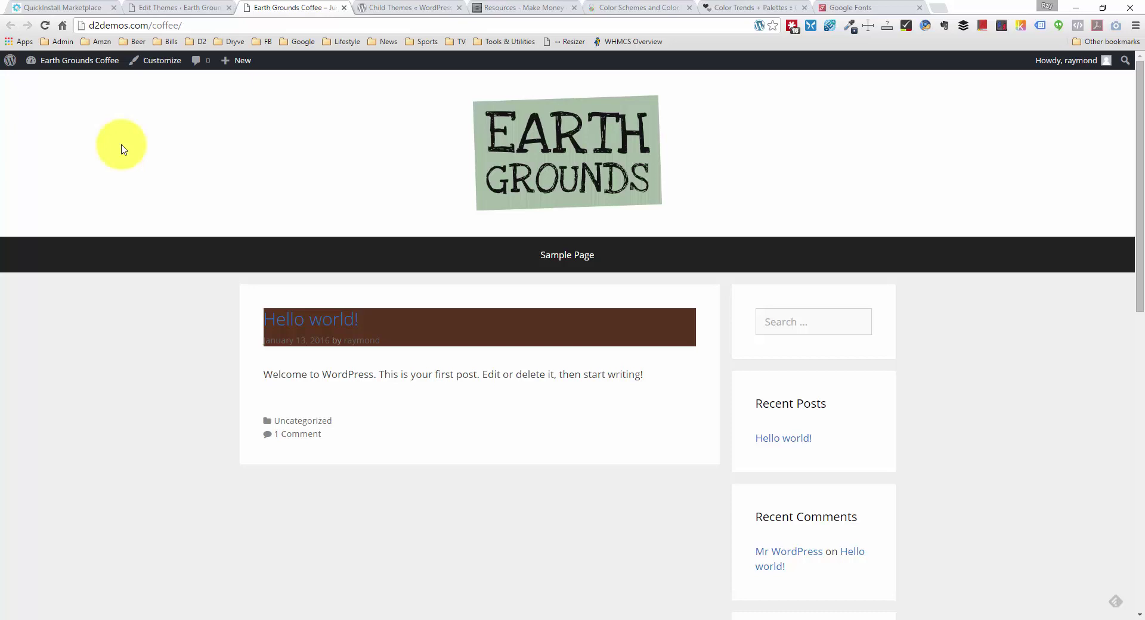
# Step: Inspect the brown post title's entry-header, then the site's masthead header element
pyautogui.rightClick(493, 338)
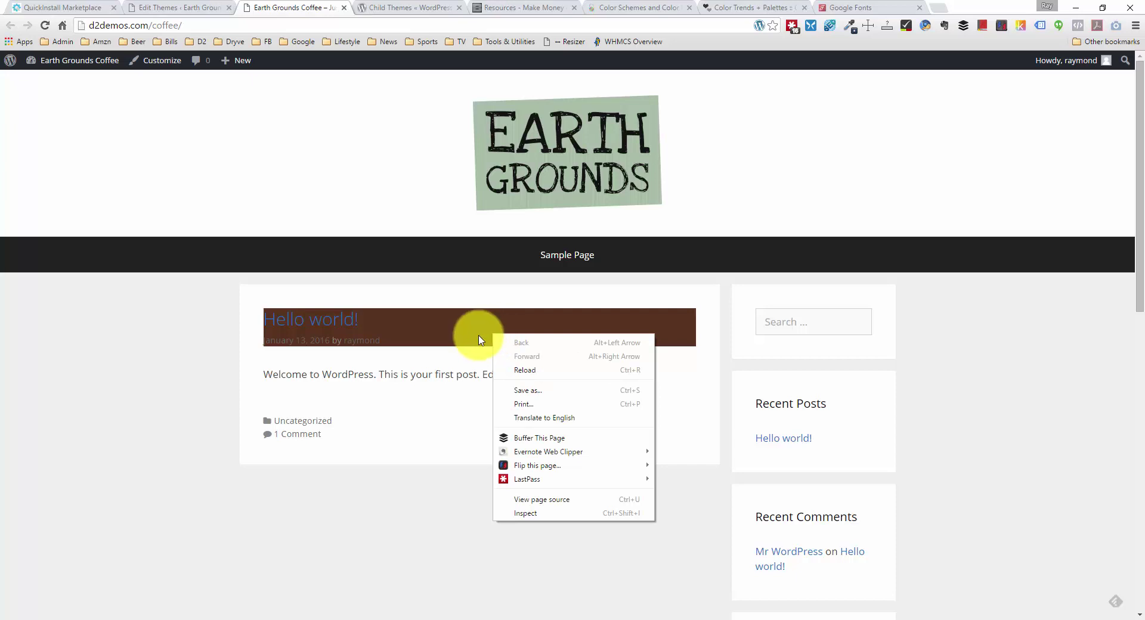
pyautogui.click(559, 512)
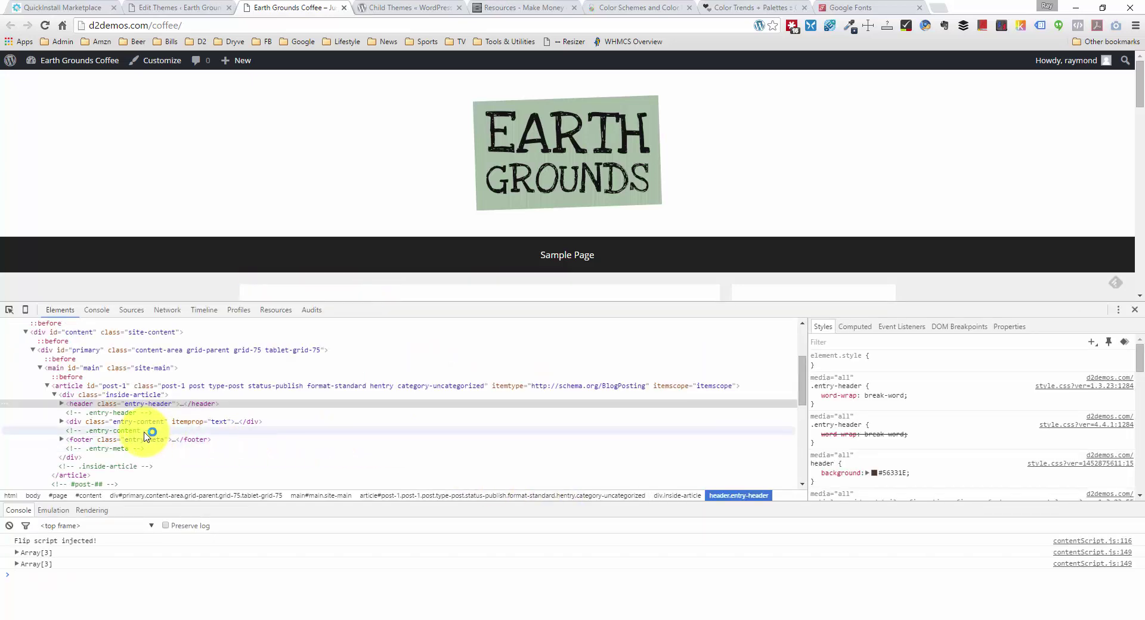
pyautogui.click(89, 405)
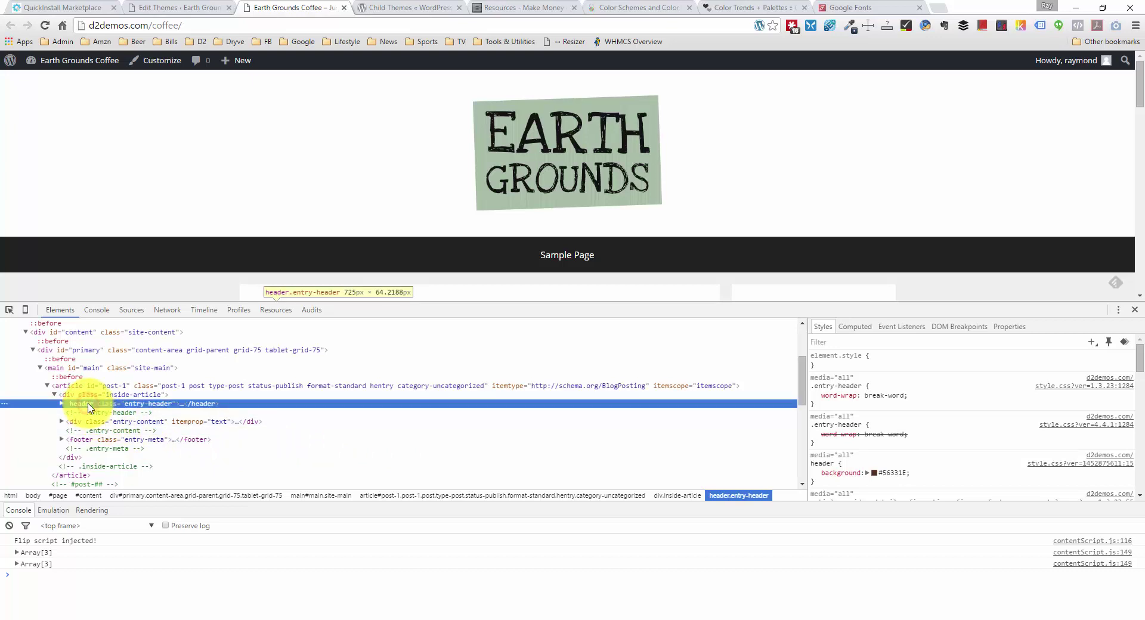
pyautogui.scroll(-1, 441, 215)
pyautogui.scroll(1, 388, 221)
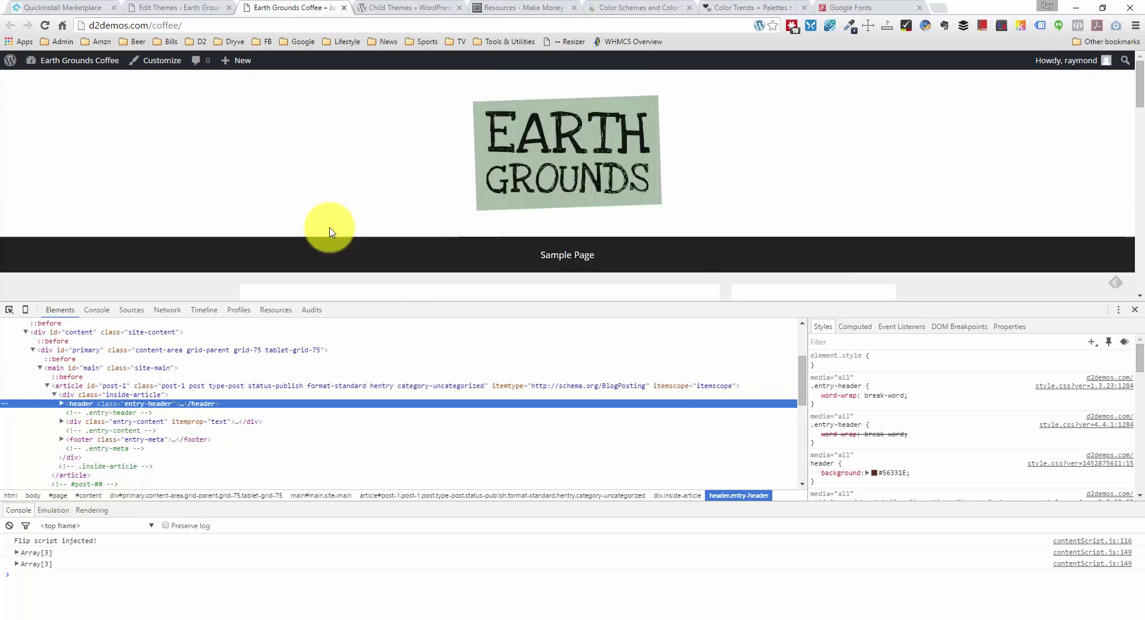
pyautogui.rightClick(86, 173)
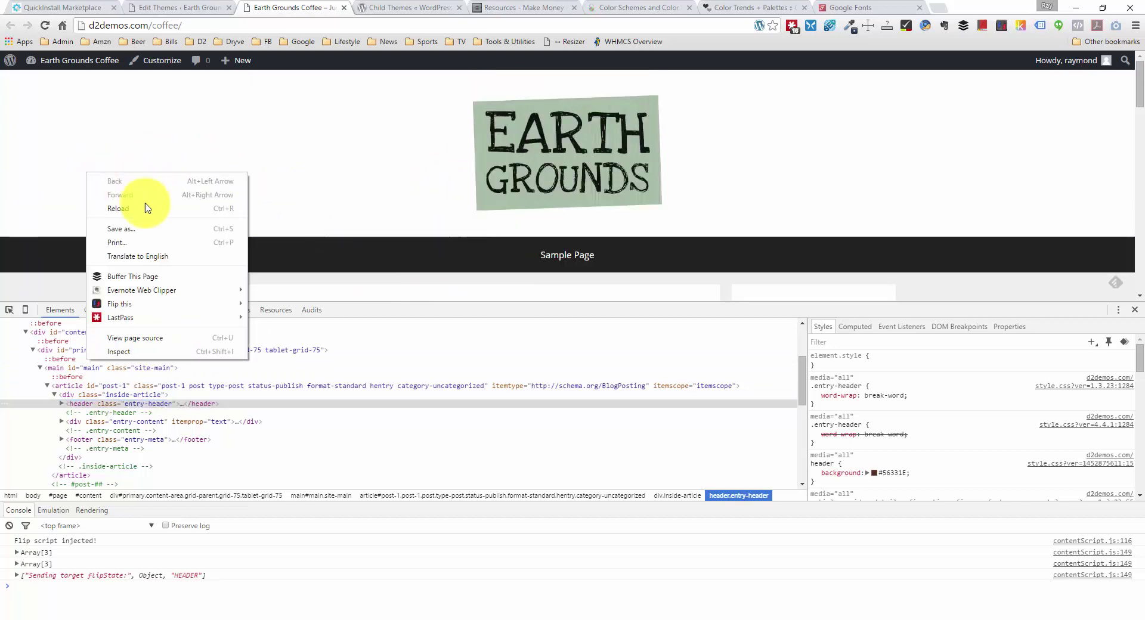
pyautogui.click(133, 352)
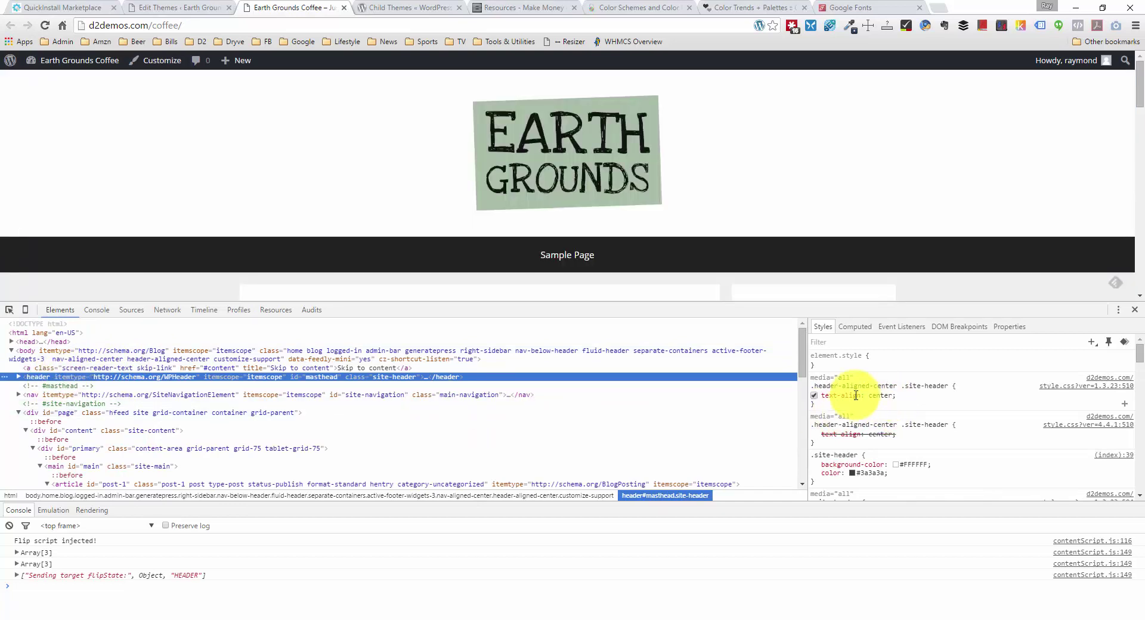
pyautogui.moveTo(1139, 362); pyautogui.dragTo(1139, 368)
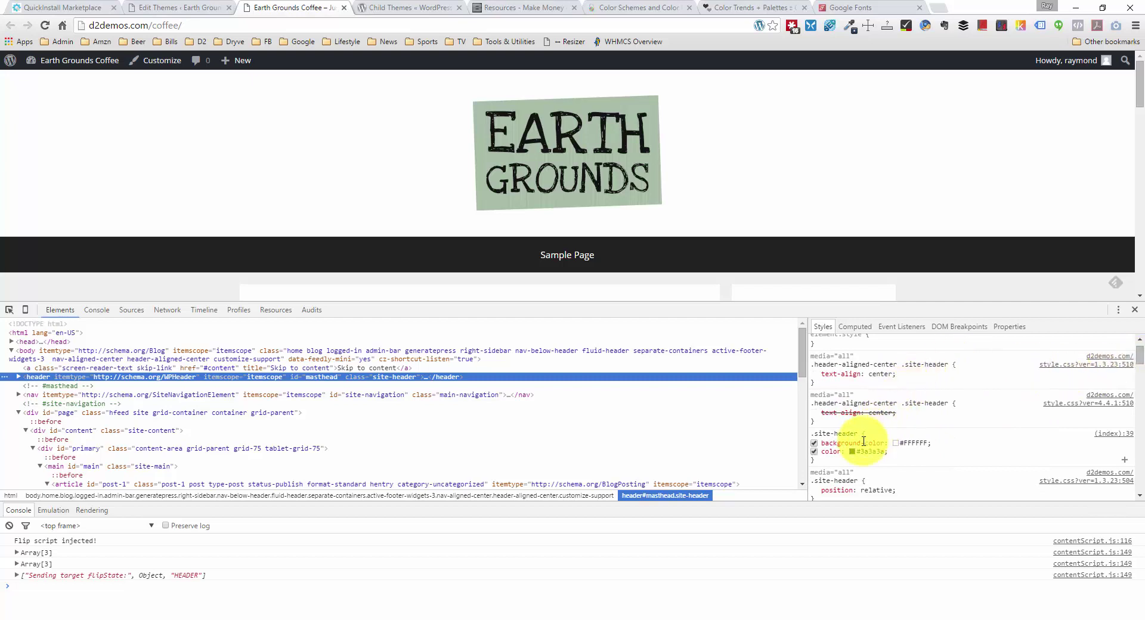
pyautogui.click(810, 434)
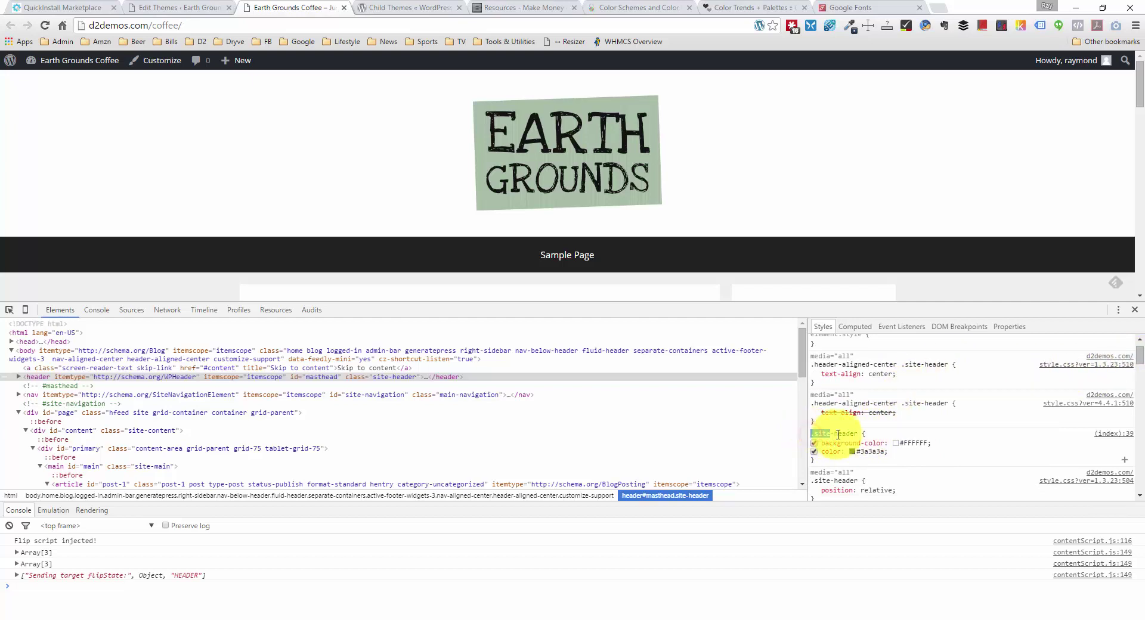
pyautogui.click(858, 434)
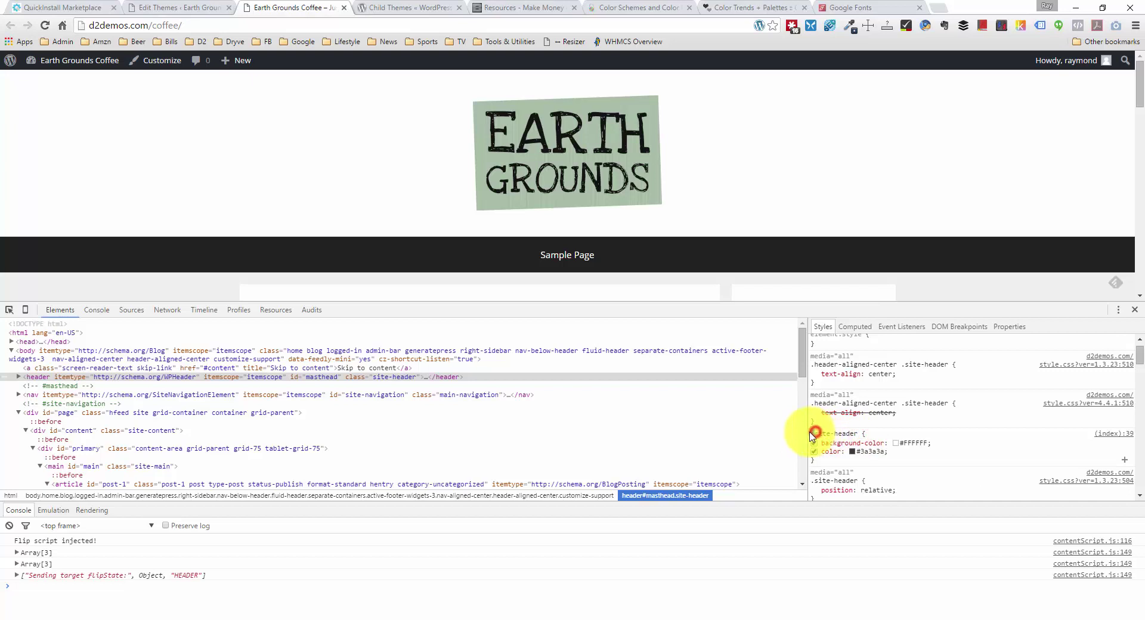
pyautogui.moveTo(814, 432); pyautogui.dragTo(817, 497)
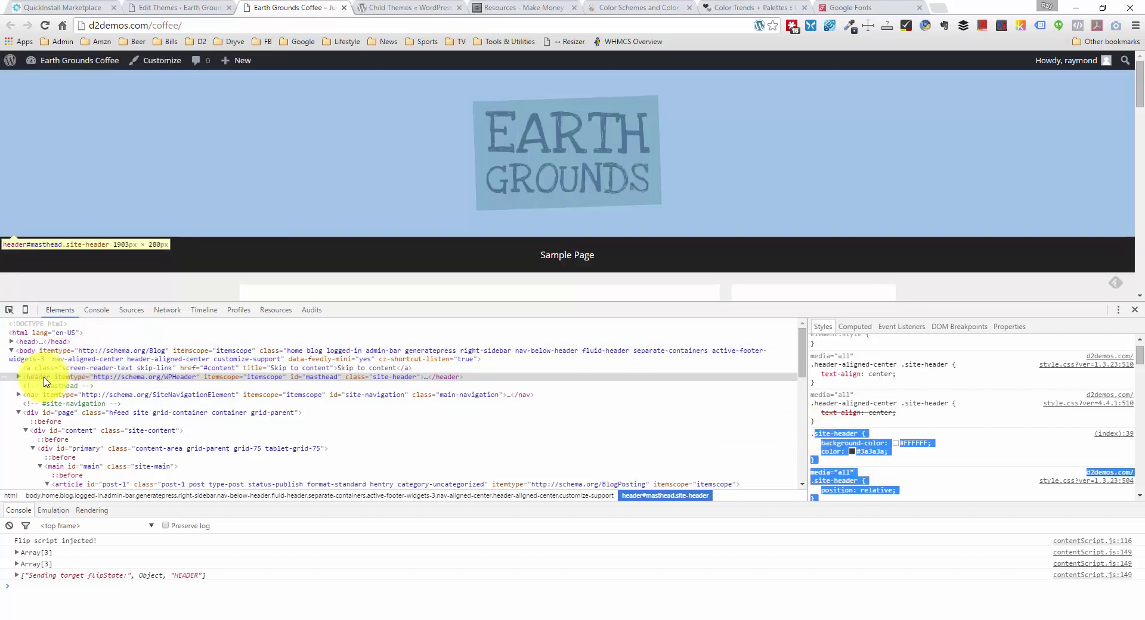
pyautogui.click(348, 369)
pyautogui.click(350, 378)
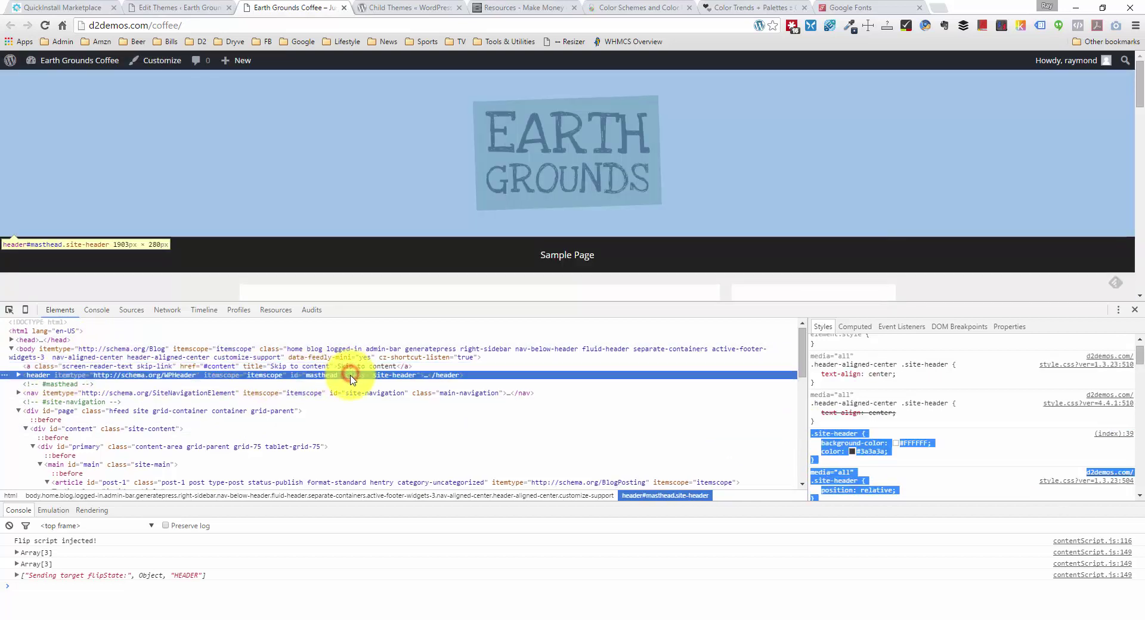
pyautogui.doubleClick(352, 376)
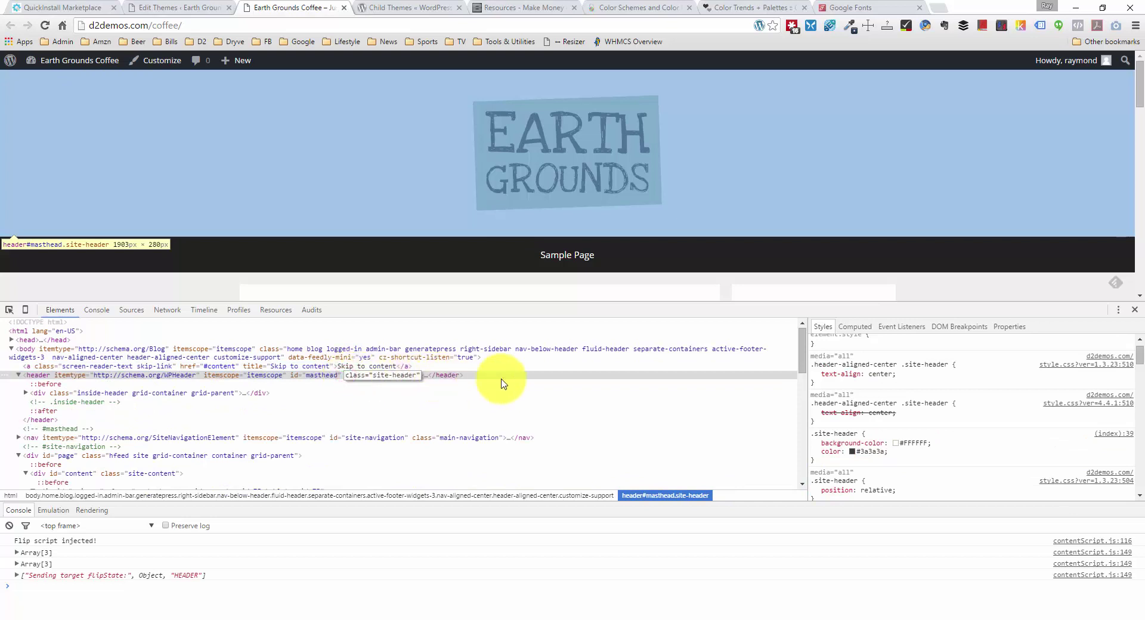
pyautogui.click(856, 434)
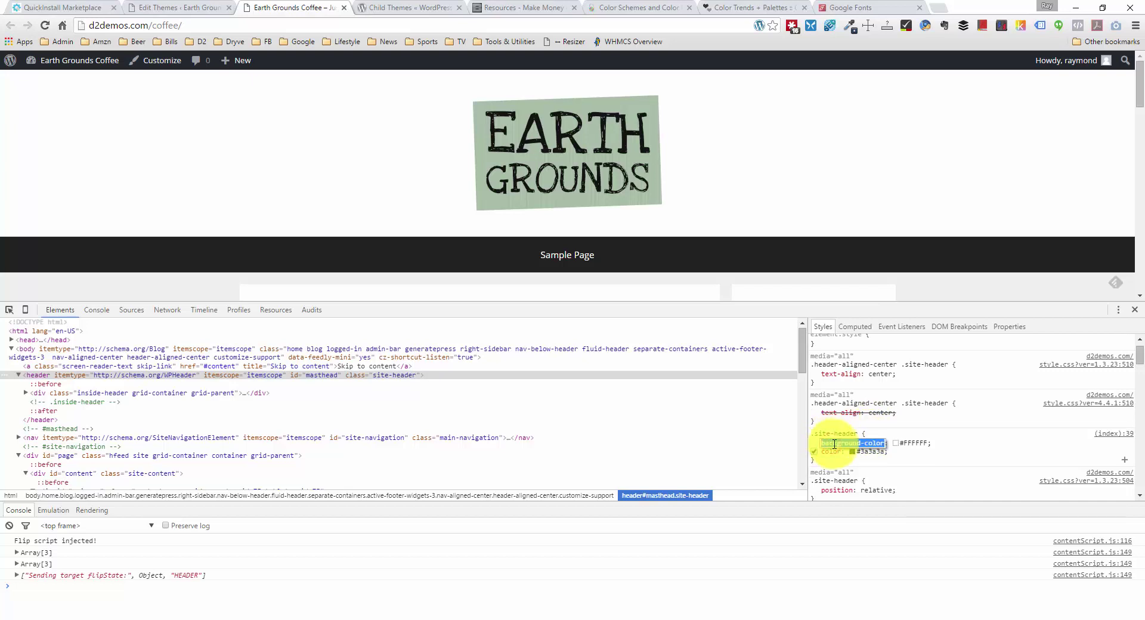
pyautogui.click(961, 442)
pyautogui.moveTo(928, 441); pyautogui.dragTo(818, 446)
pyautogui.scroll(-2, 822, 446)
pyautogui.scroll(-2, 899, 440)
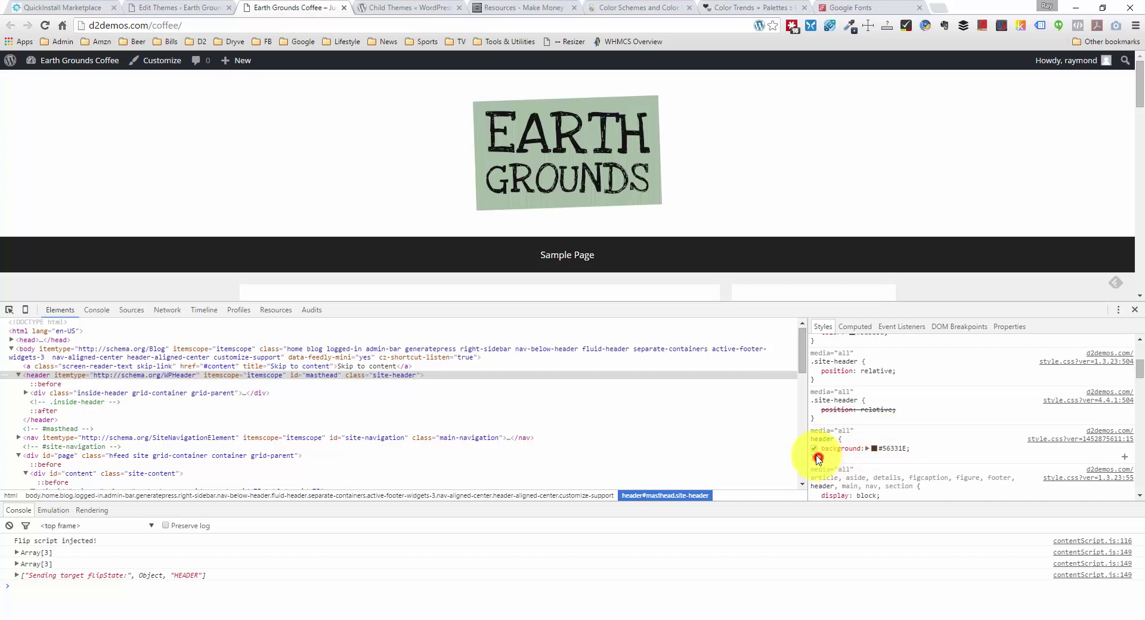
pyautogui.moveTo(818, 458); pyautogui.dragTo(812, 446)
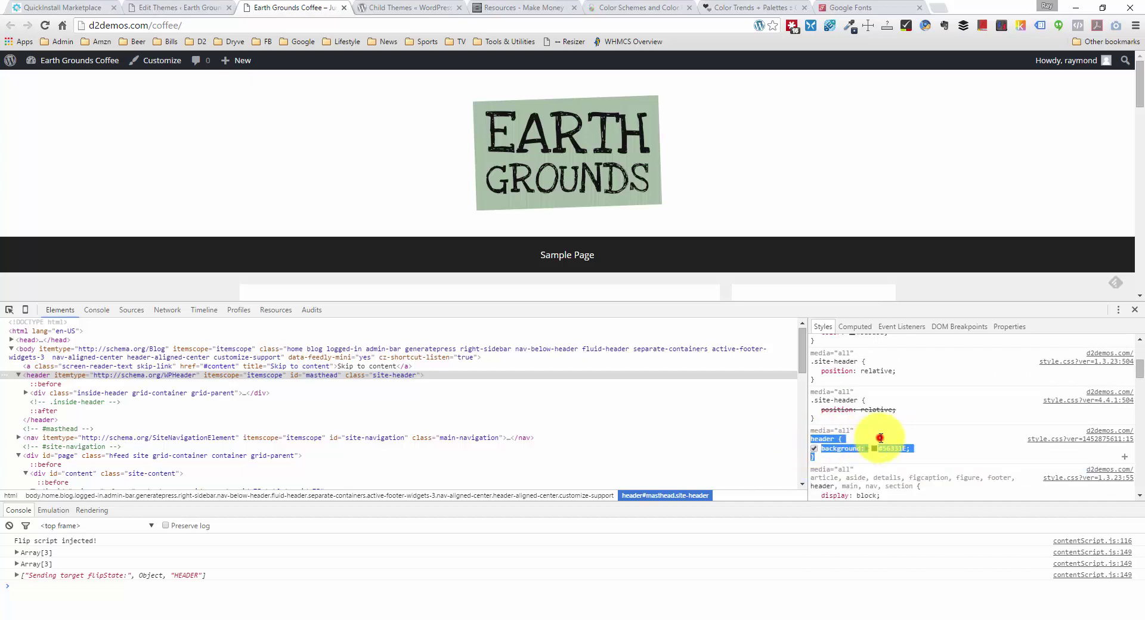
pyautogui.click(881, 439)
pyautogui.click(842, 441)
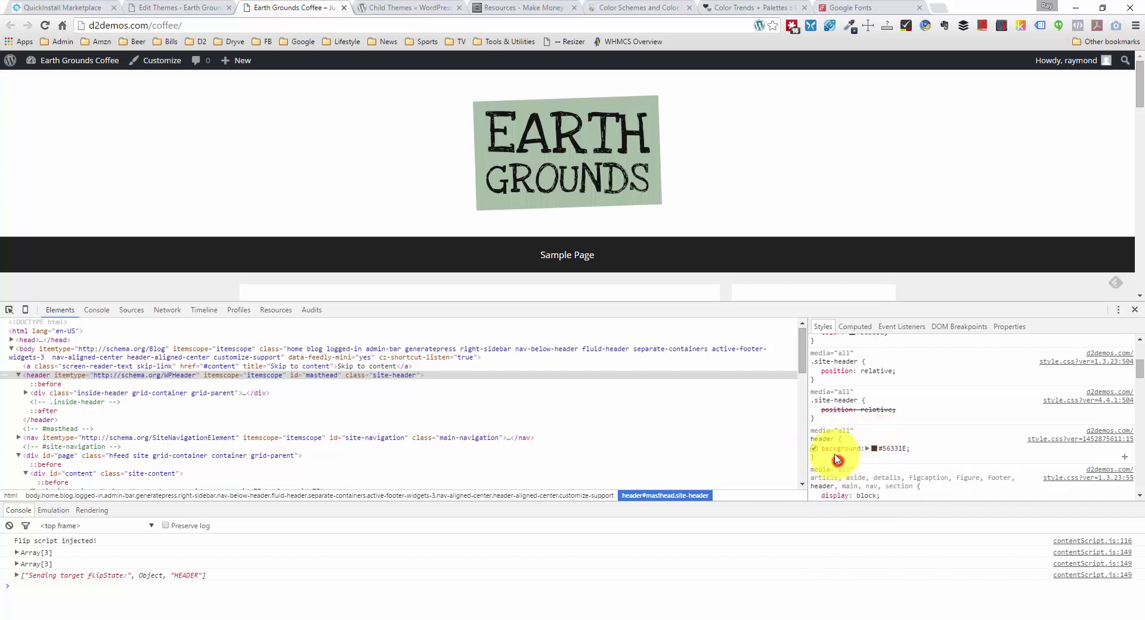
pyautogui.press('Escape')
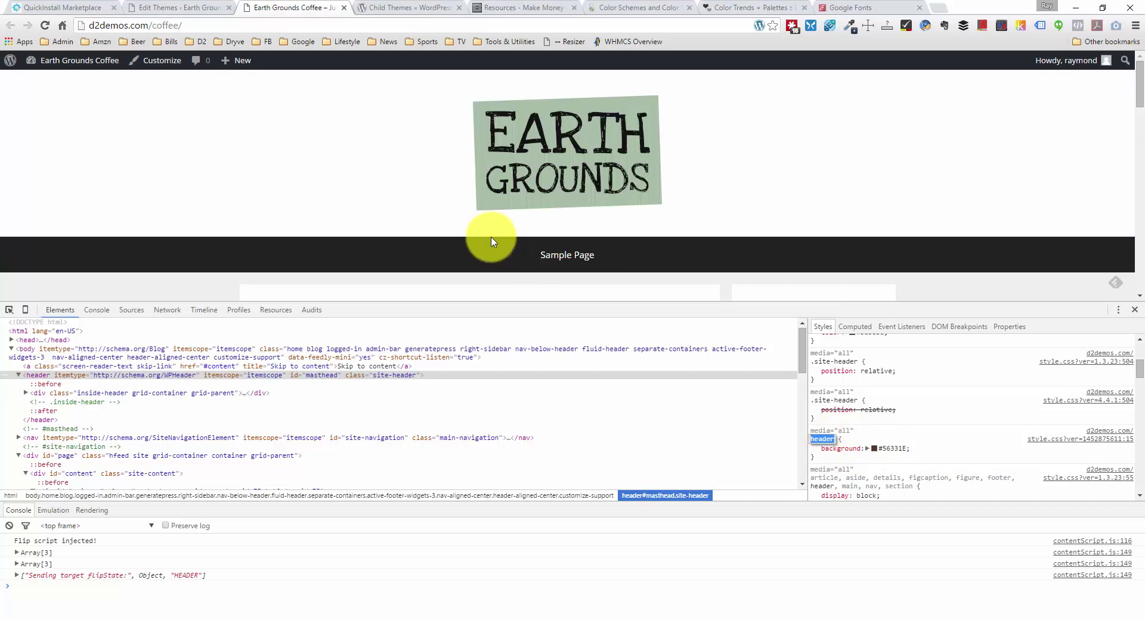
pyautogui.scroll(-2, 490, 243)
pyautogui.scroll(2, 491, 242)
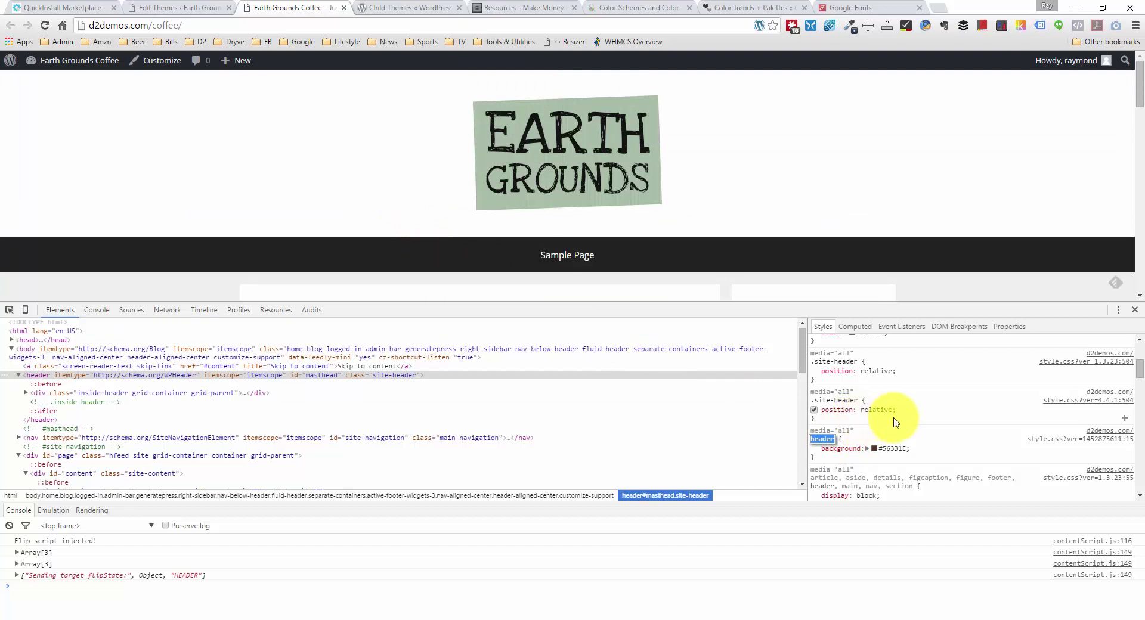
pyautogui.click(843, 368)
pyautogui.click(843, 361)
pyautogui.hotkey('ctrl', 'c')
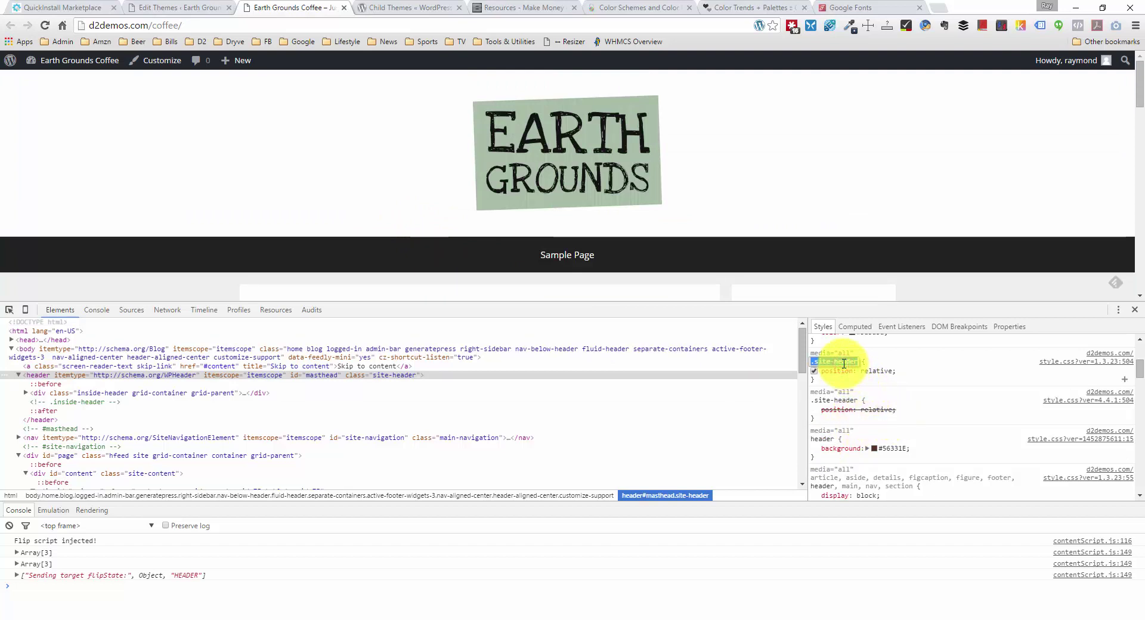
pyautogui.click(893, 356)
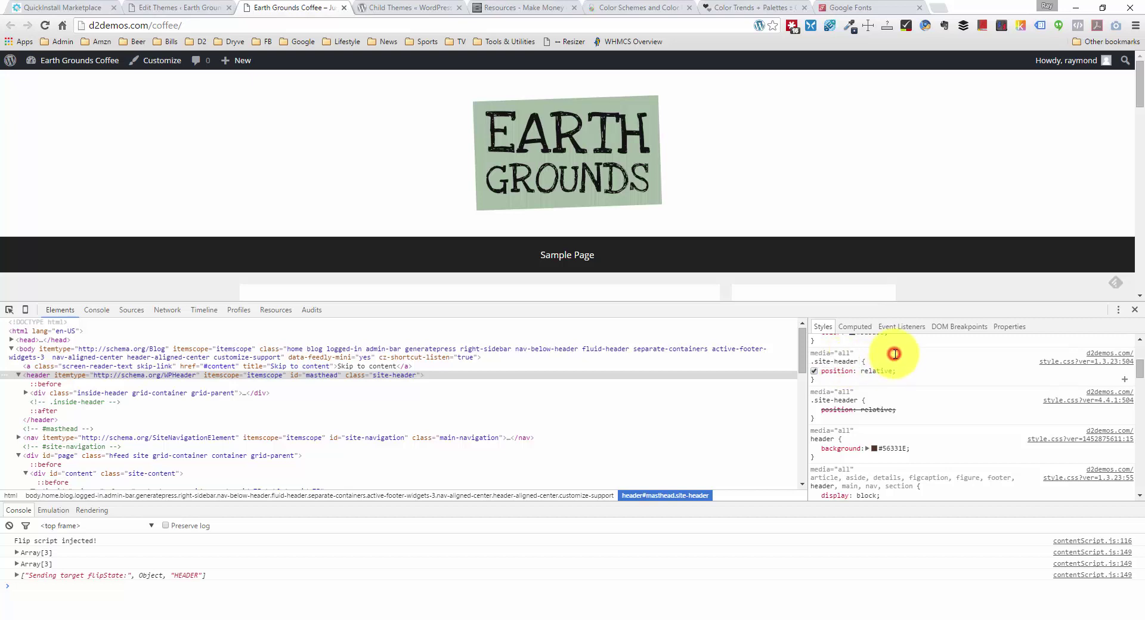
pyautogui.scroll(1, 898, 373)
pyautogui.scroll(2, 898, 373)
pyautogui.scroll(1, 898, 374)
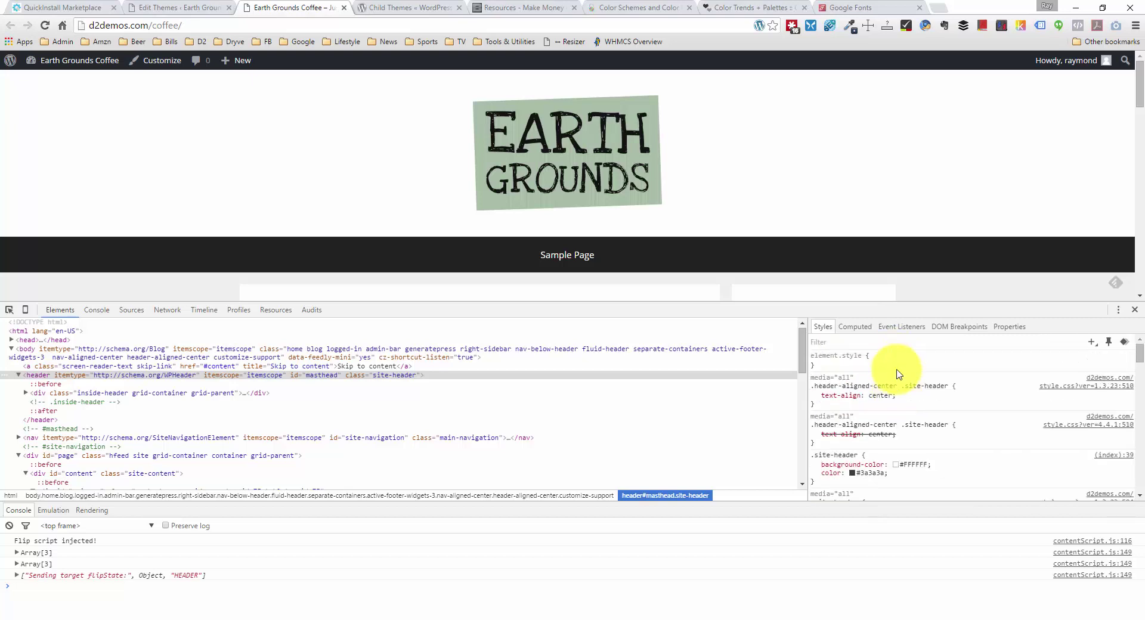
# Step: Change the stylesheet rule's selector from header to .site-header and save the file
pyautogui.click(1134, 309)
pyautogui.click(188, 7)
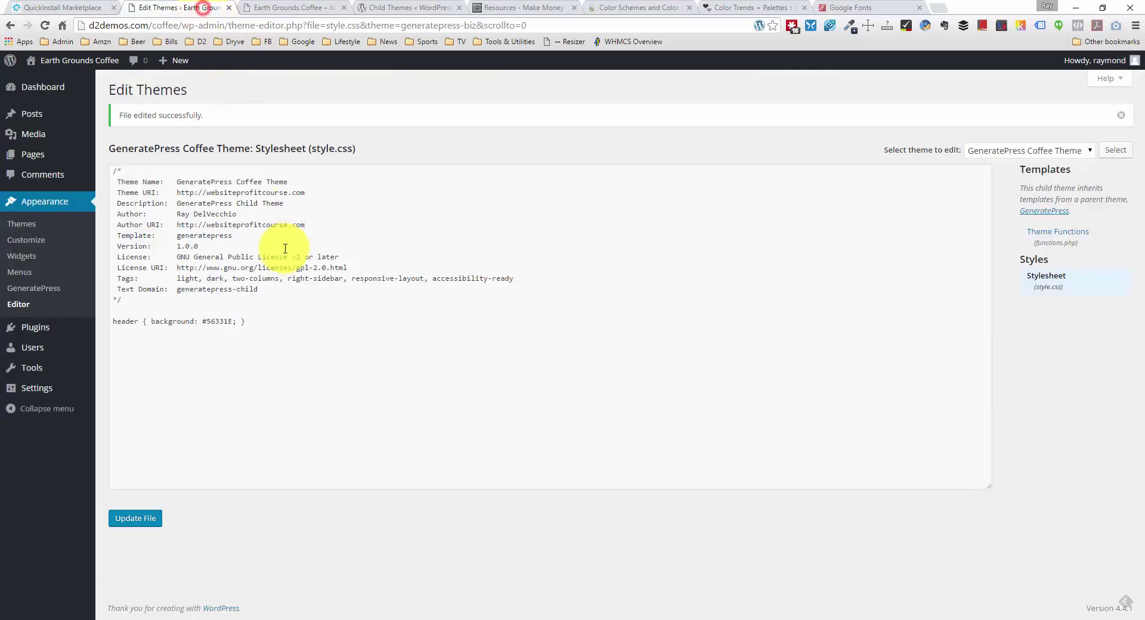
pyautogui.doubleClick(123, 320)
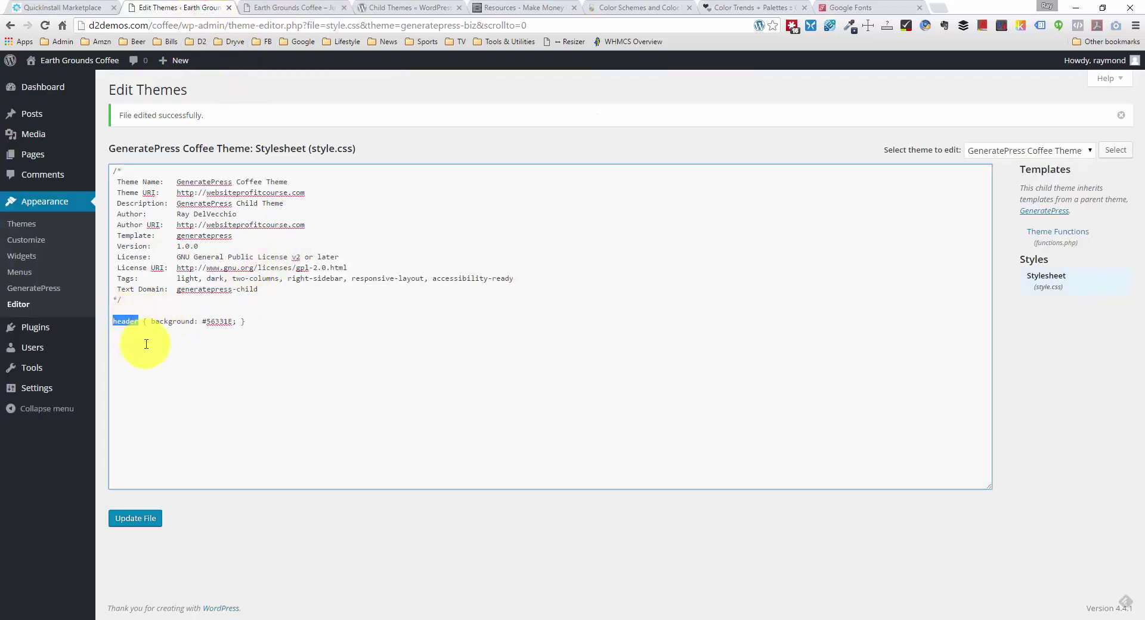
pyautogui.hotkey('ctrl', 'v')
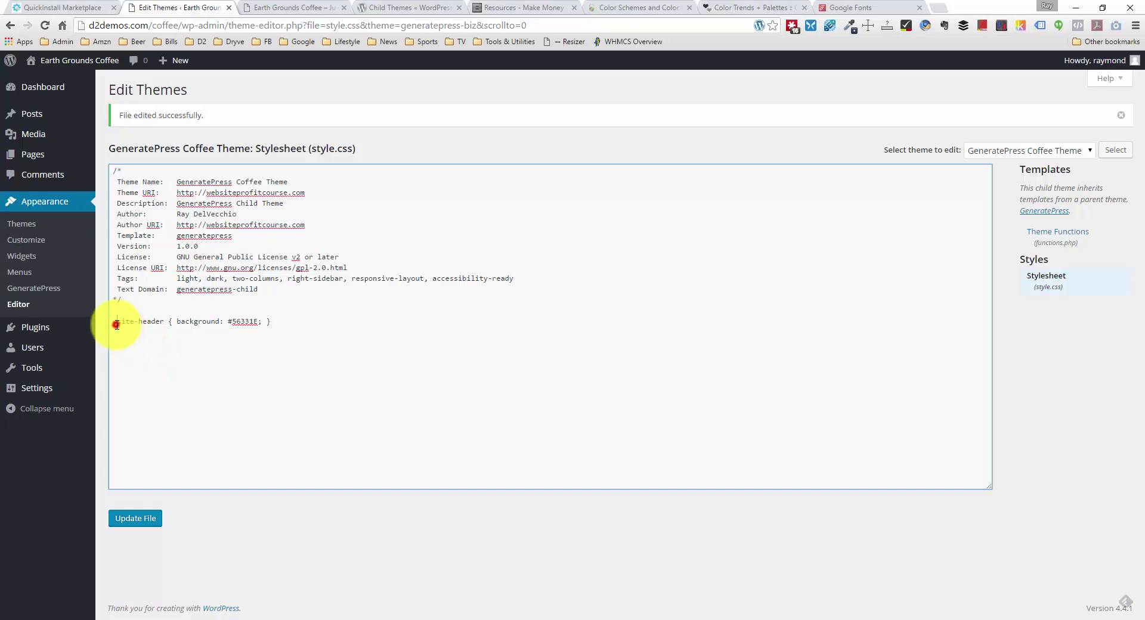
pyautogui.moveTo(117, 324); pyautogui.dragTo(159, 324)
pyautogui.click(161, 324)
pyautogui.click(152, 530)
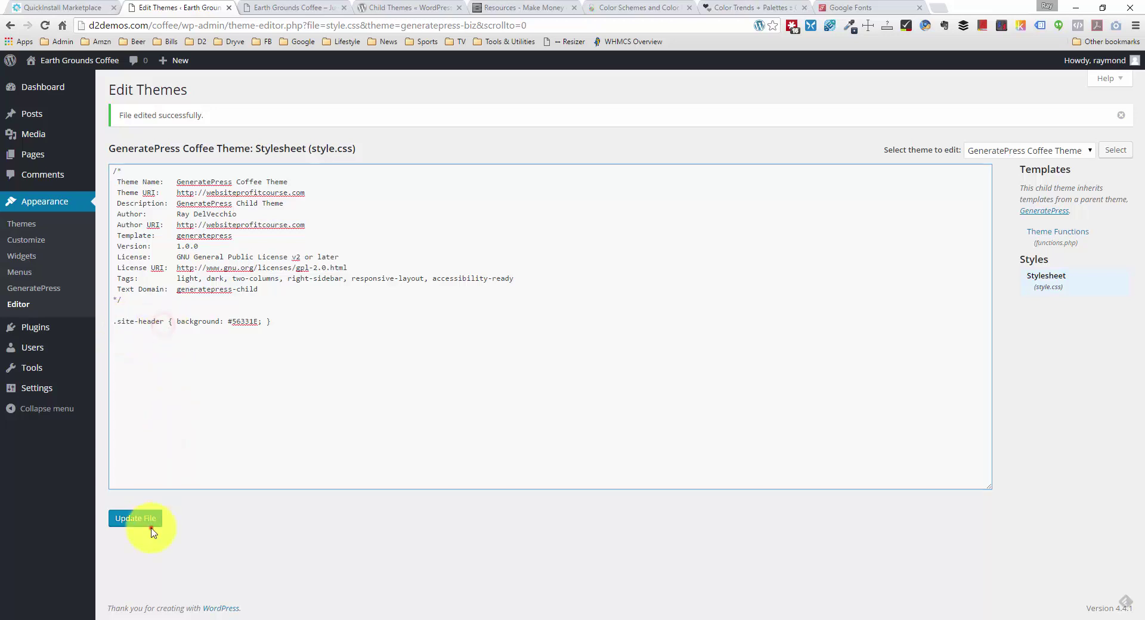
# Step: Reload the live site to confirm the masthead now shows dark brown
pyautogui.click(257, 8)
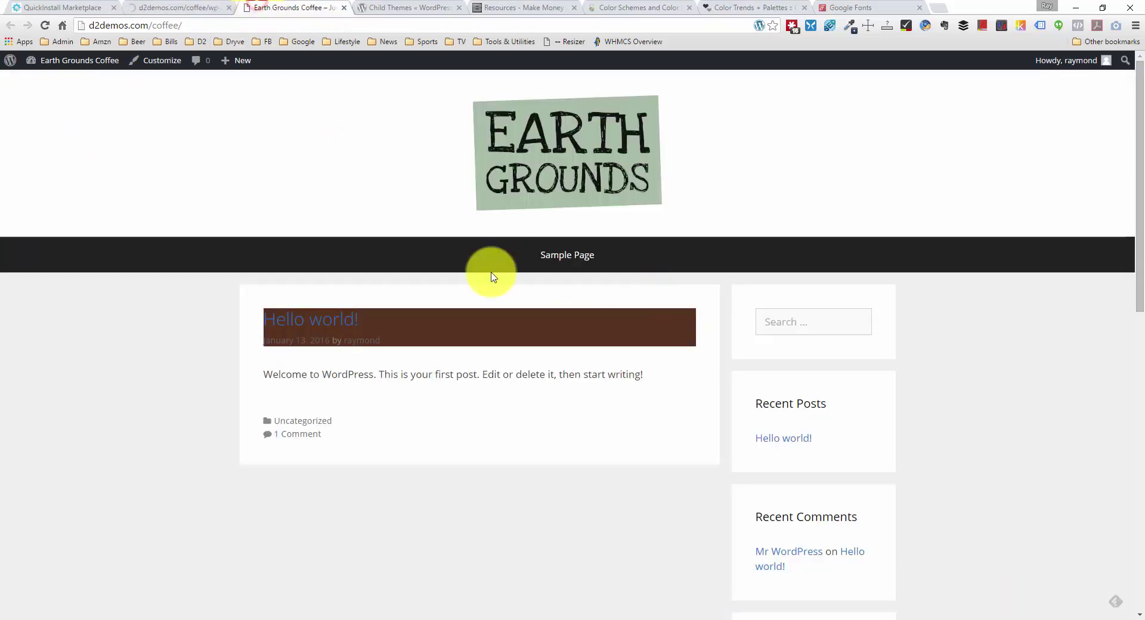
pyautogui.rightClick(100, 304)
pyautogui.click(161, 339)
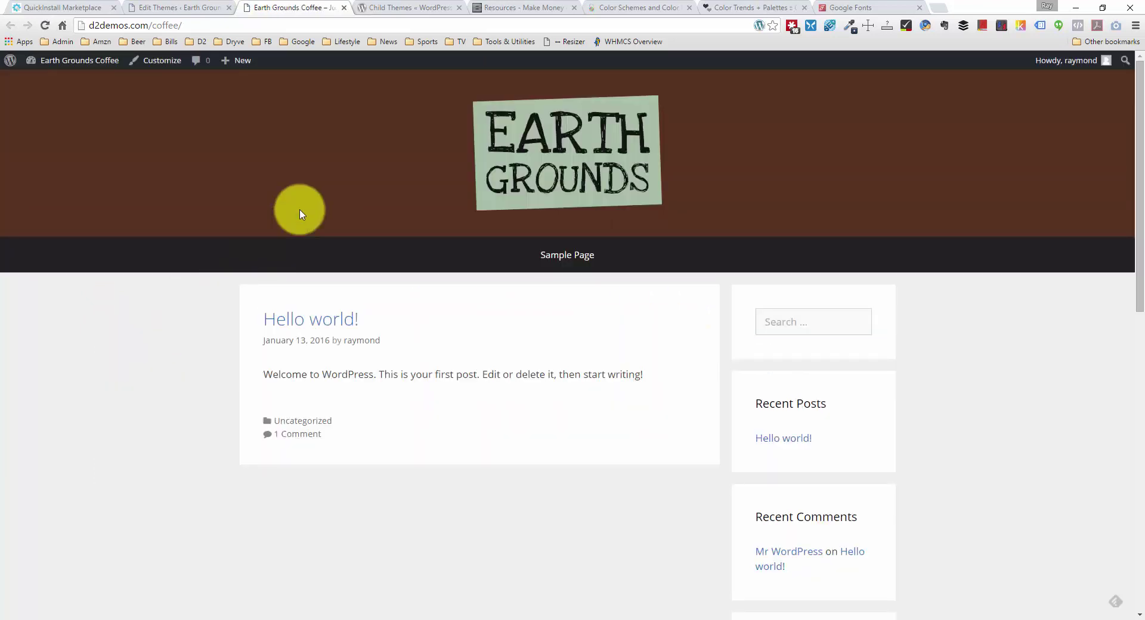
pyautogui.scroll(-1, 301, 213)
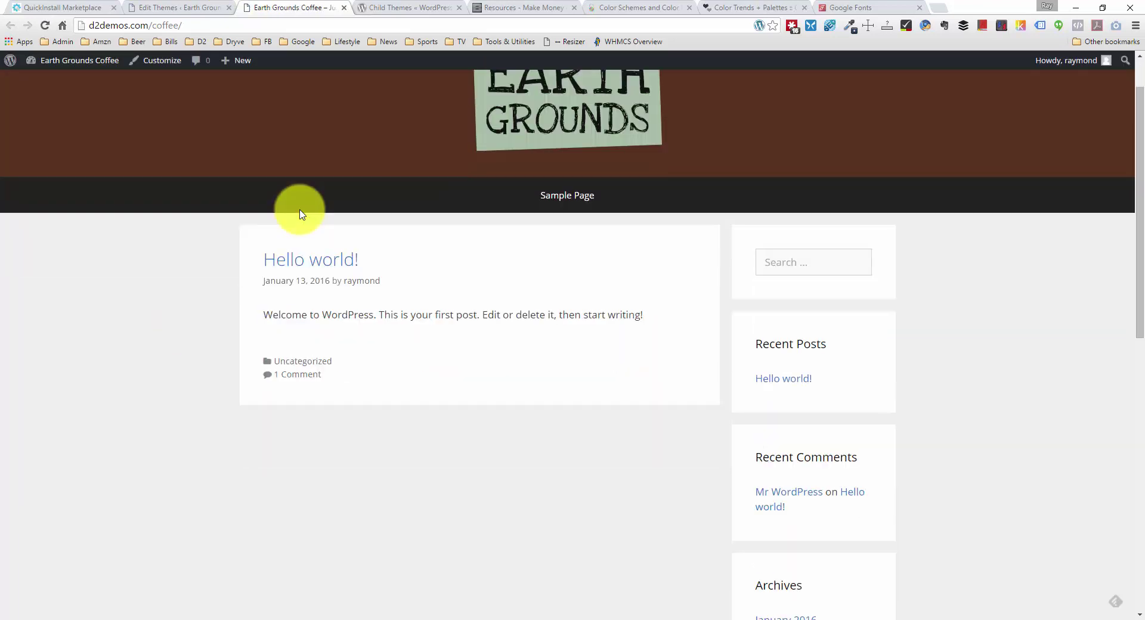
pyautogui.scroll(1, 300, 208)
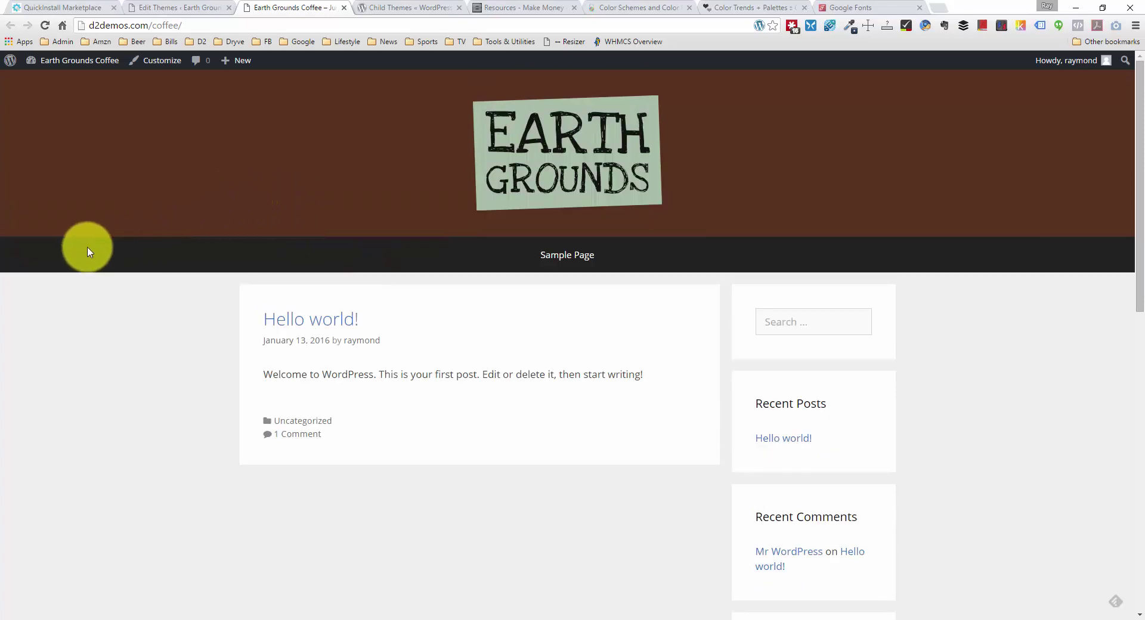
pyautogui.rightClick(47, 253)
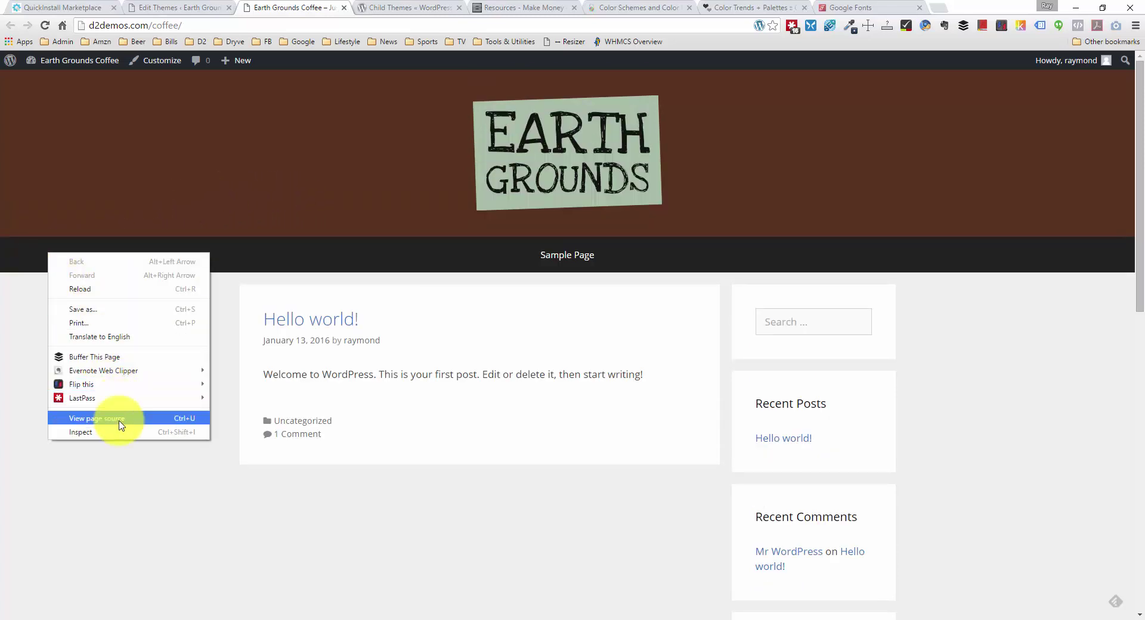
# Step: Inspect the navigation bar and copy its .main-navigation rule with background-color #222222
pyautogui.click(116, 432)
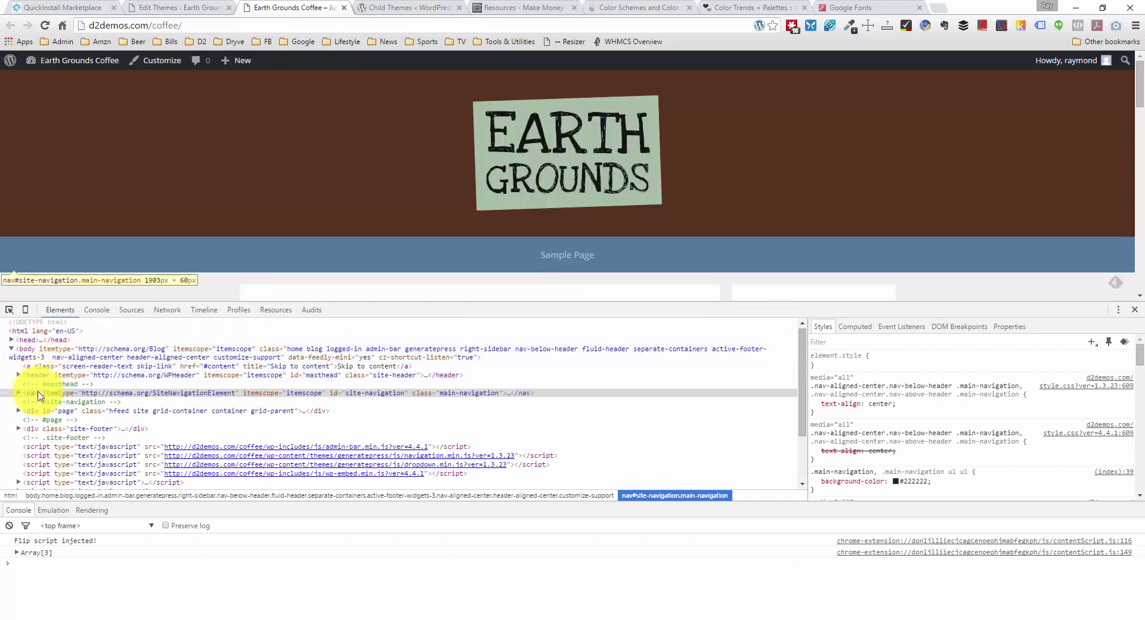
pyautogui.click(39, 395)
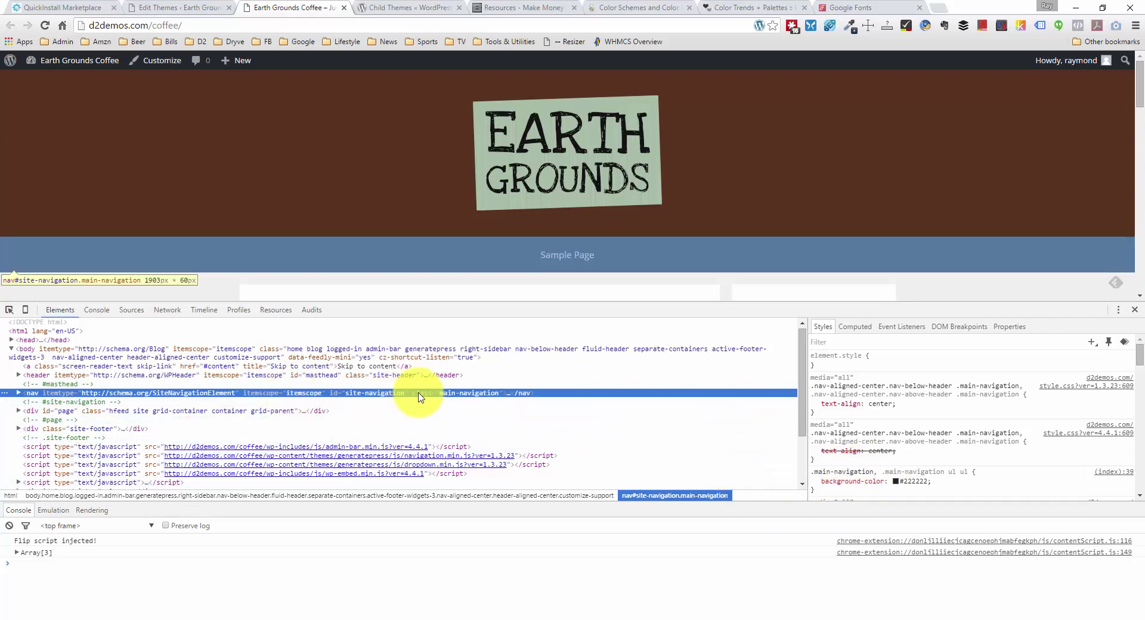
pyautogui.doubleClick(444, 394)
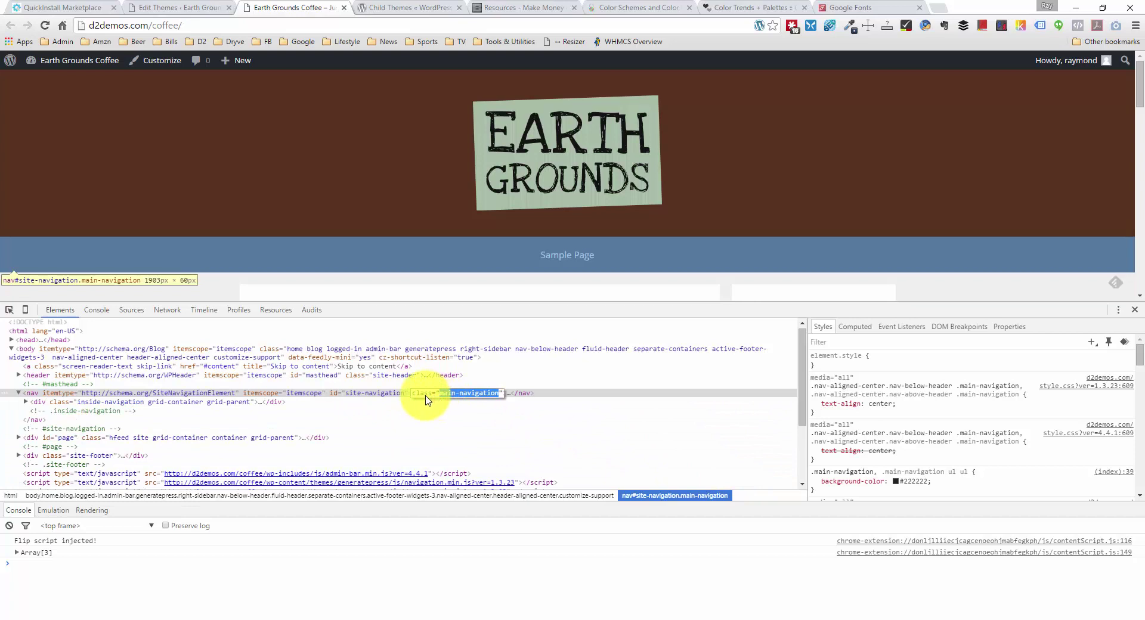
pyautogui.moveTo(827, 488); pyautogui.dragTo(810, 471)
pyautogui.hotkey('ctrl', 'c')
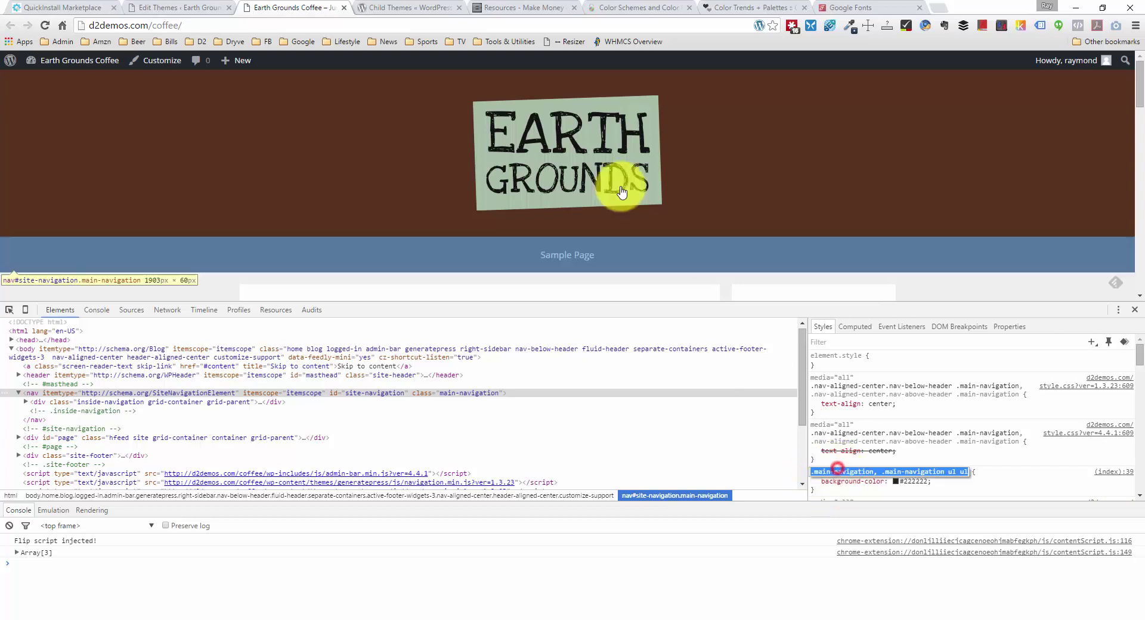
pyautogui.click(162, 7)
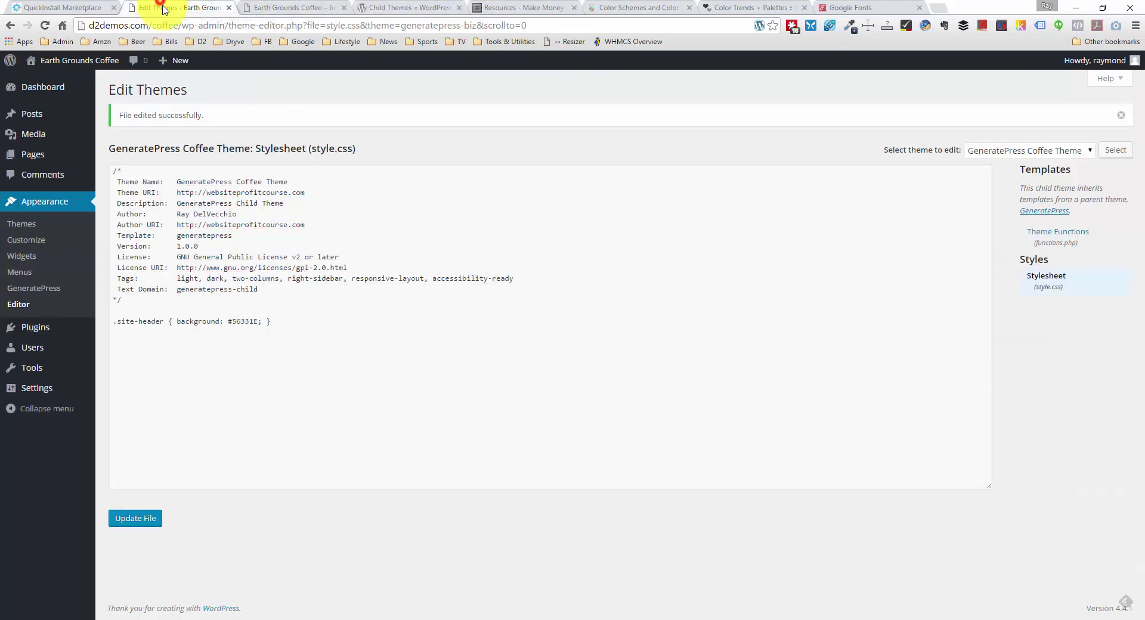
# Step: Paste the .main-navigation rule into style.css and change its background from #222222 to #56331E
pyautogui.click(321, 353)
pyautogui.hotkey('ctrl', 'v')
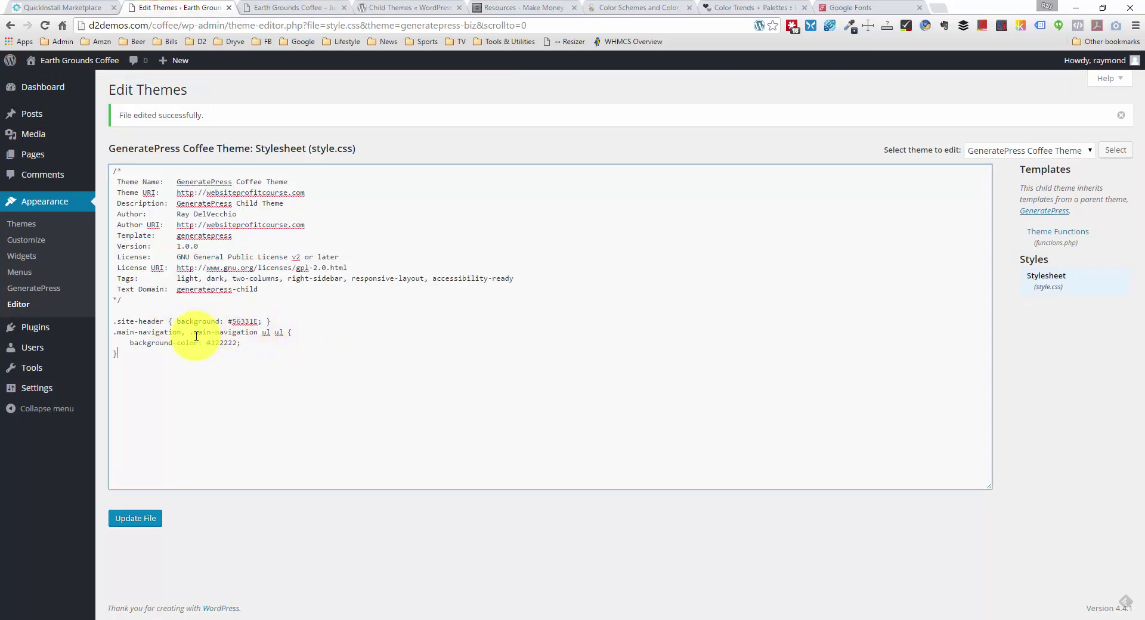
pyautogui.click(287, 321)
pyautogui.press('Return')
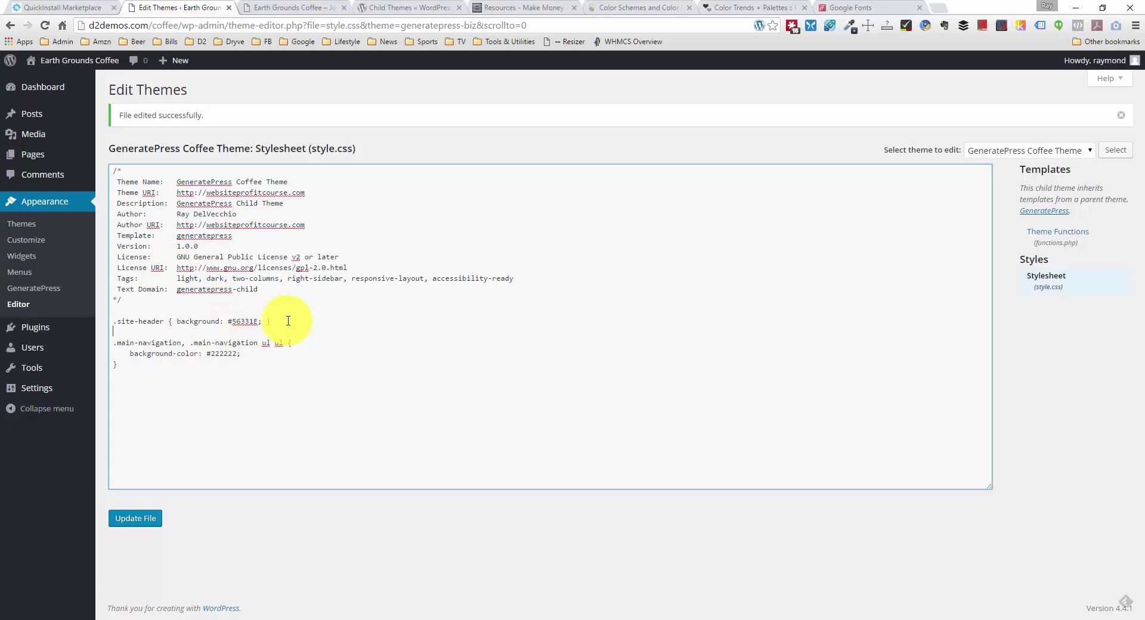
pyautogui.click(208, 321)
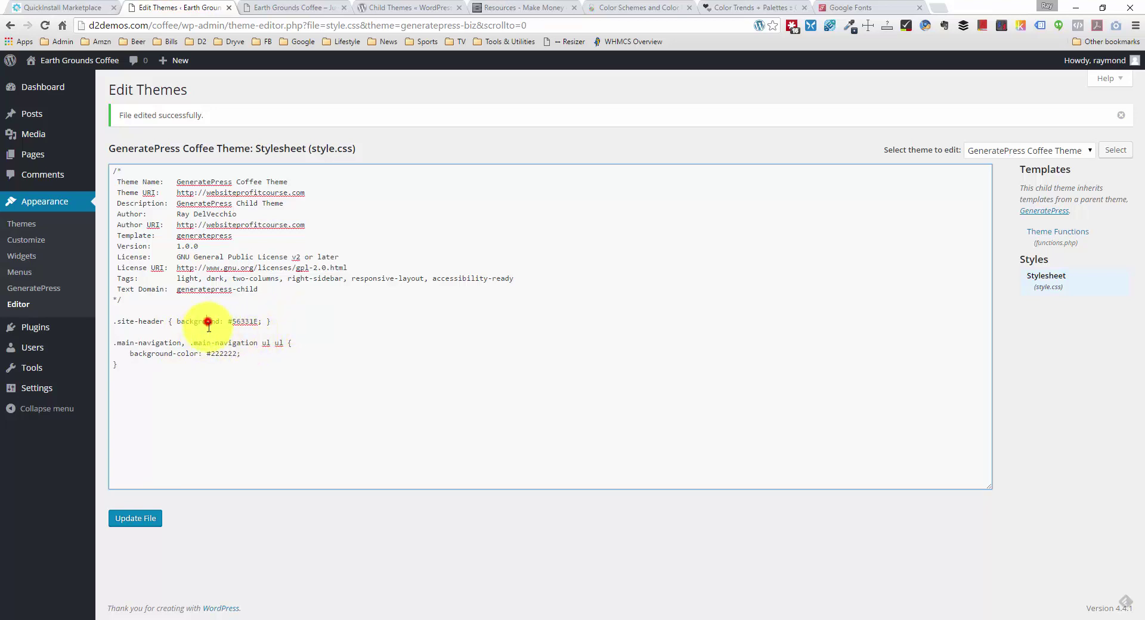
pyautogui.click(205, 344)
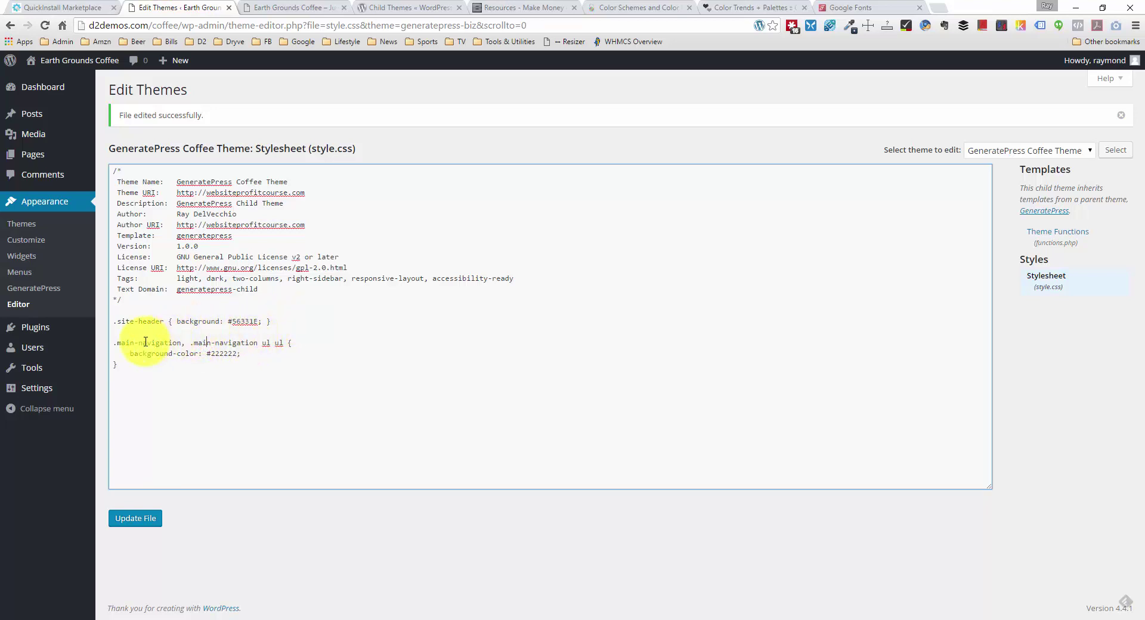
pyautogui.moveTo(111, 344); pyautogui.dragTo(179, 343)
pyautogui.click(177, 343)
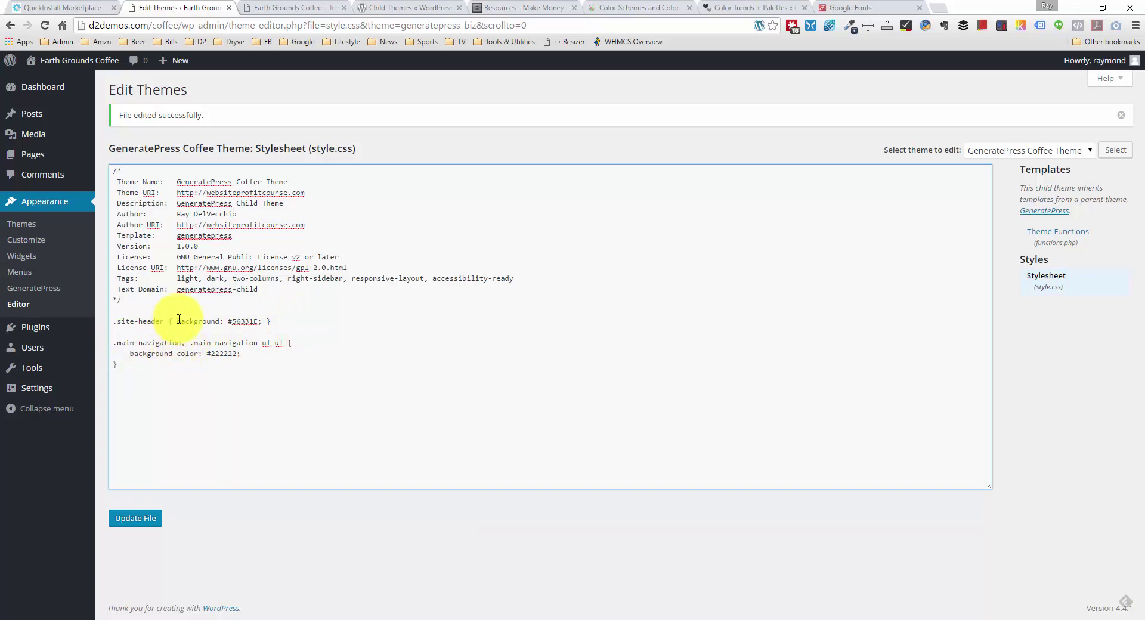
pyautogui.moveTo(177, 321); pyautogui.dragTo(256, 321)
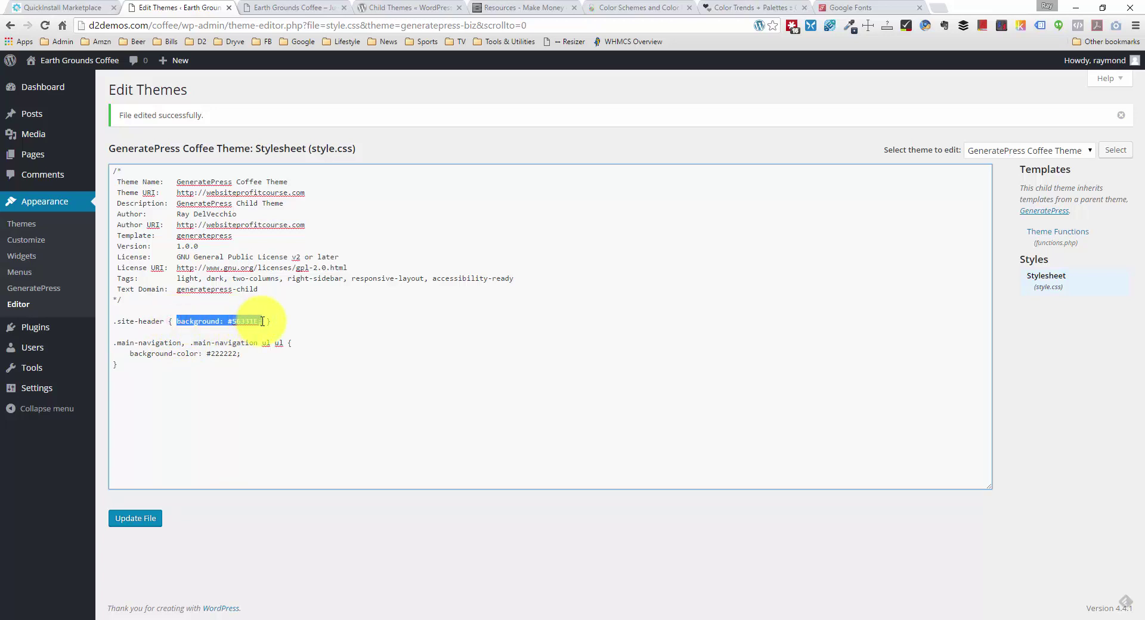
pyautogui.doubleClick(240, 321)
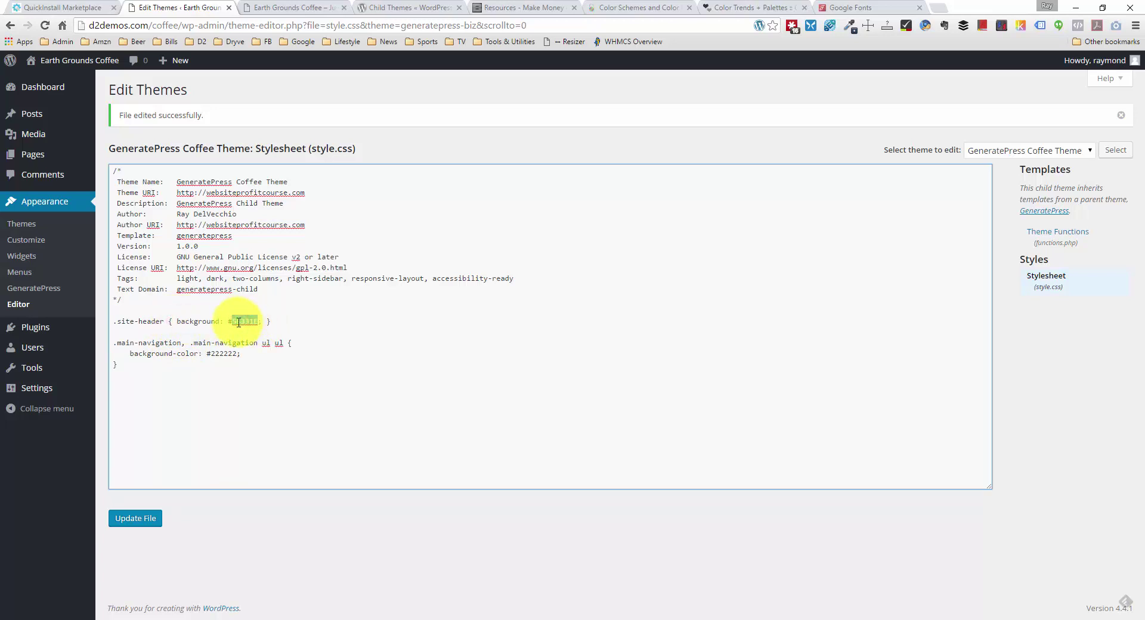
pyautogui.write('56331E')
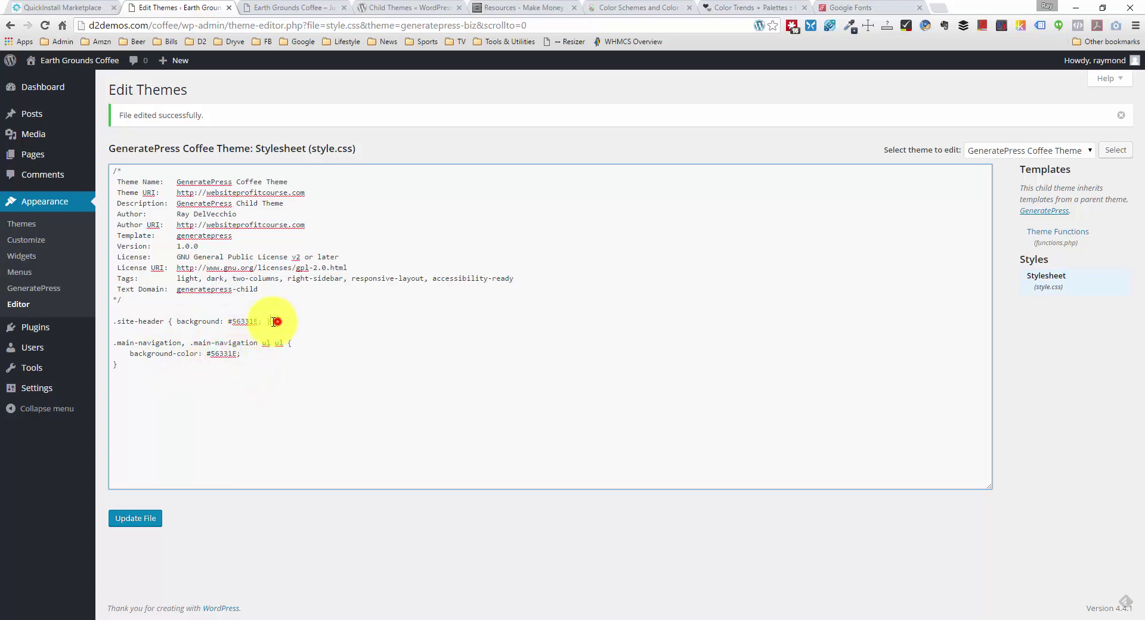
# Step: Merge .site-header into the .main-navigation, .main-navigation ul ul selector list and save the stylesheet
pyautogui.moveTo(274, 321); pyautogui.dragTo(170, 324)
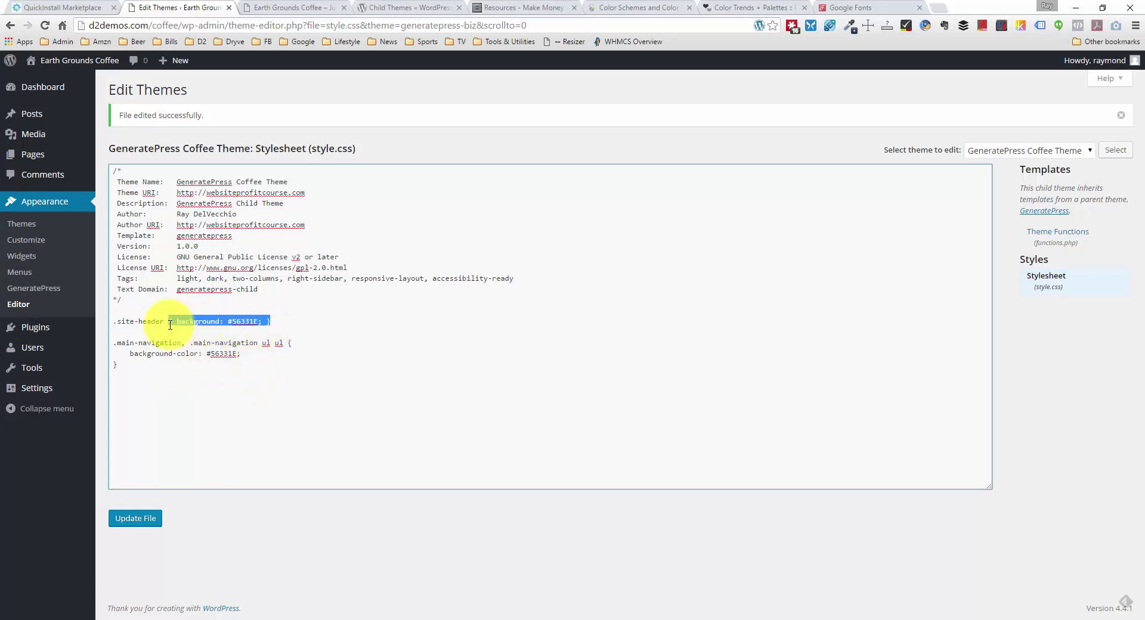
pyautogui.press('BackSpace')
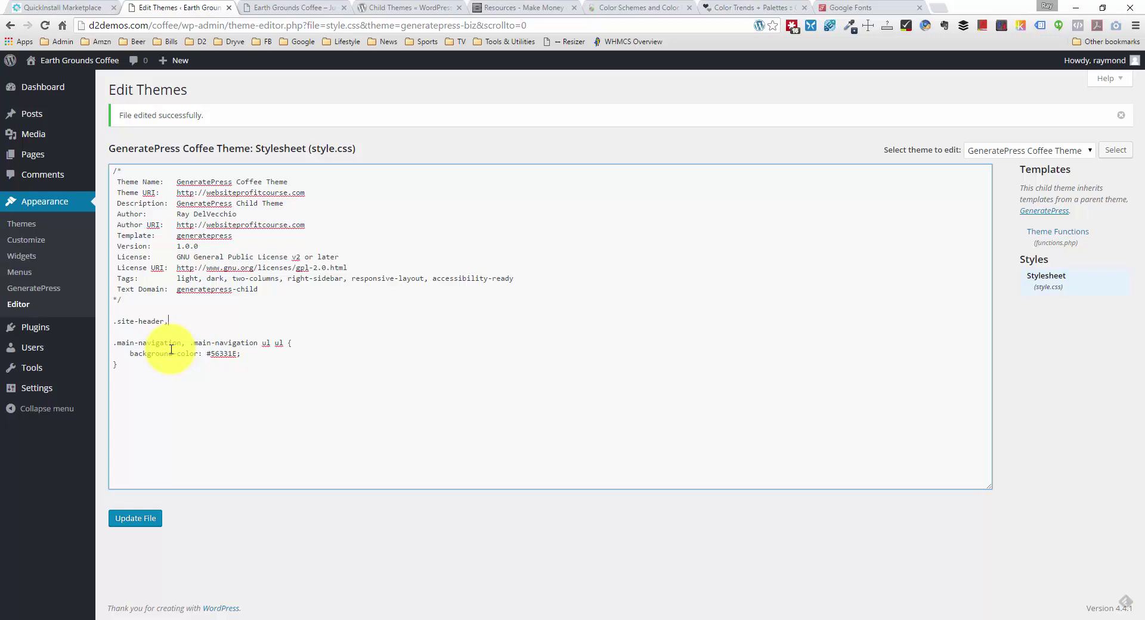
pyautogui.press('BackSpace')
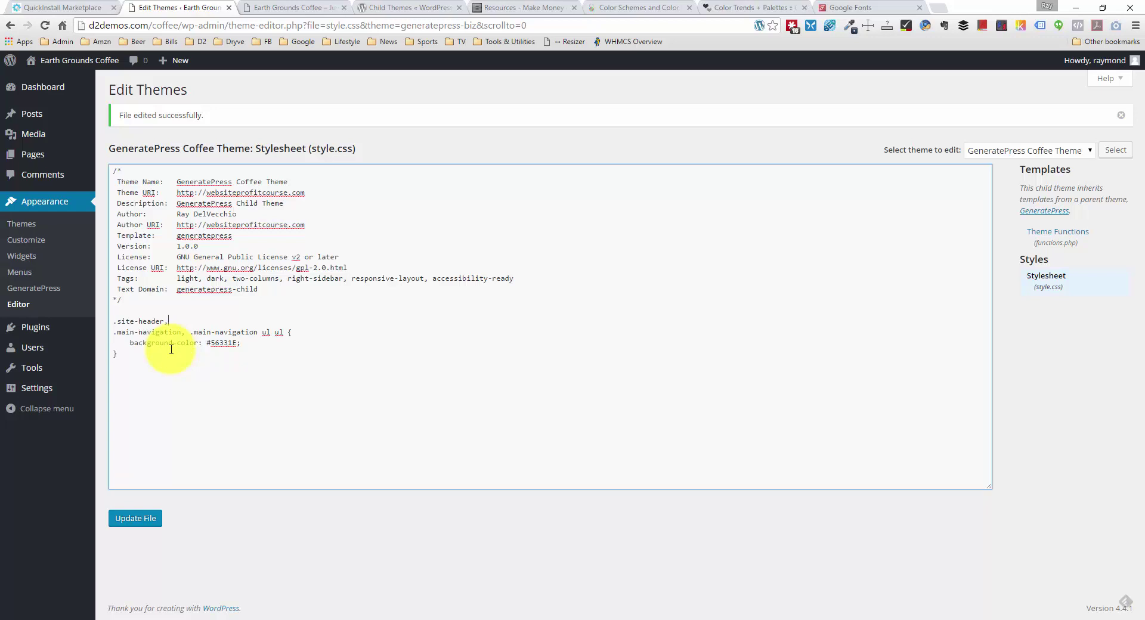
pyautogui.moveTo(118, 332); pyautogui.dragTo(188, 333)
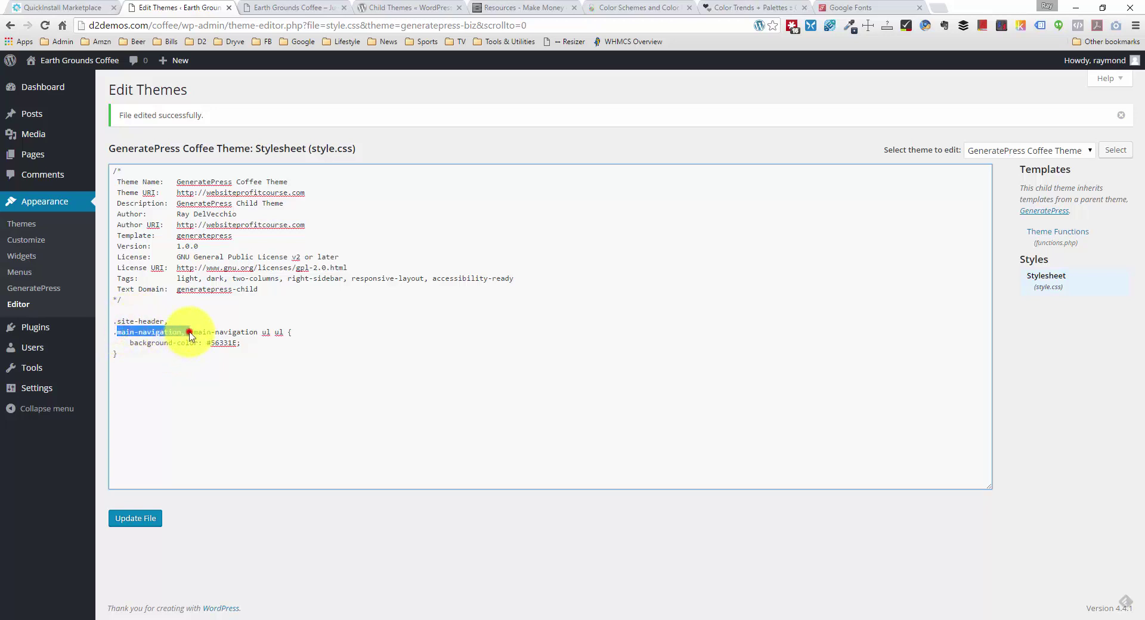
pyautogui.click(189, 332)
pyautogui.press('Return')
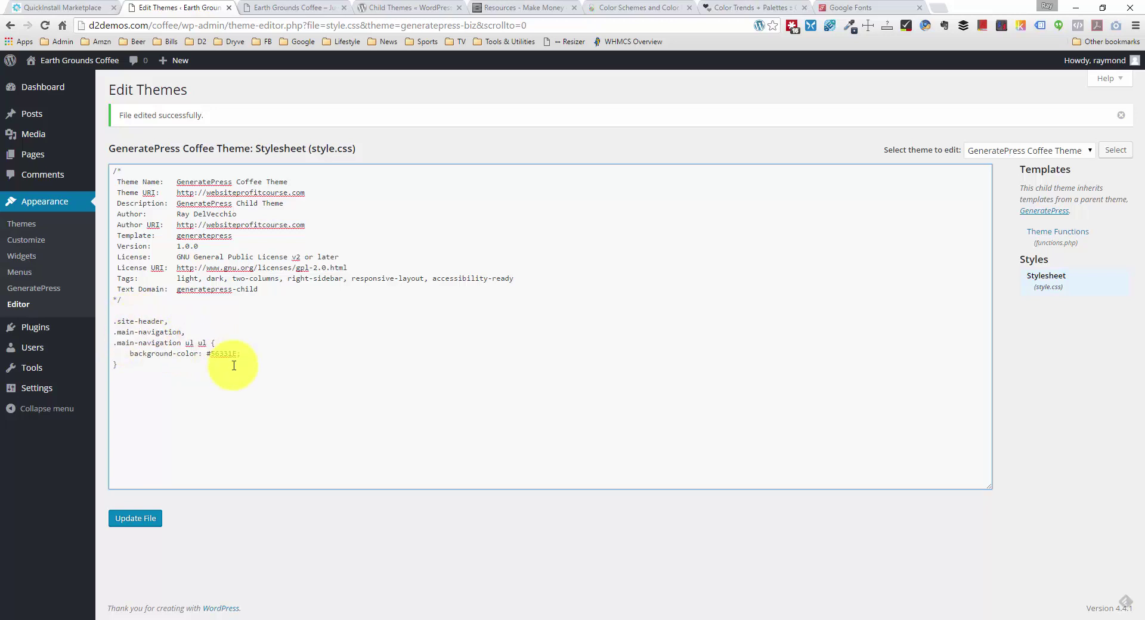
pyautogui.click(207, 344)
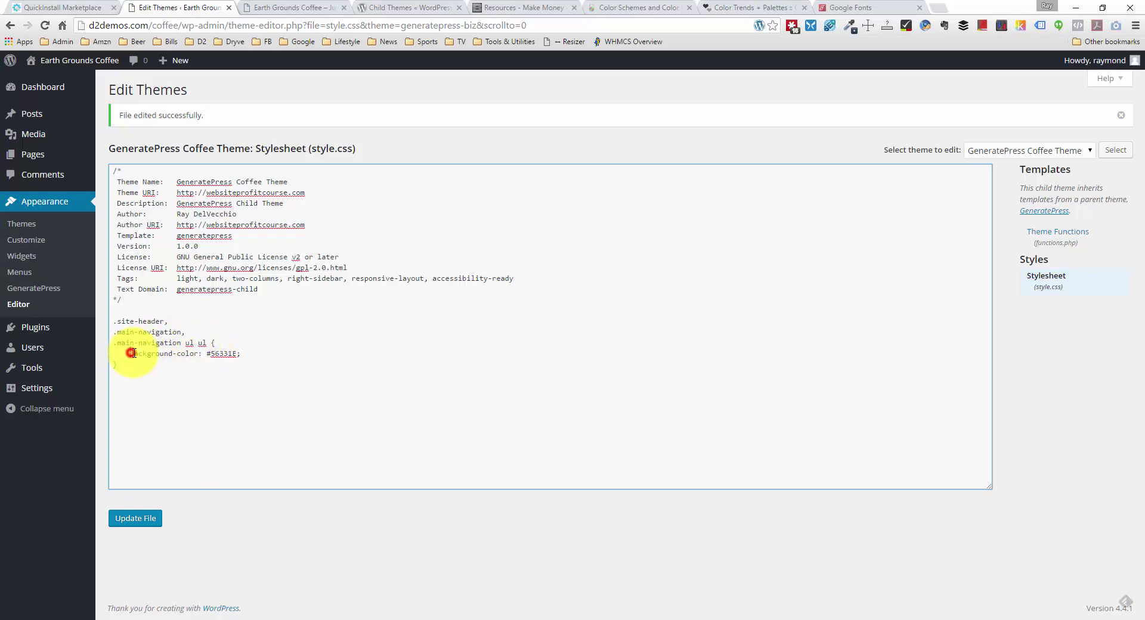
pyautogui.moveTo(131, 353); pyautogui.dragTo(256, 353)
pyautogui.click(249, 352)
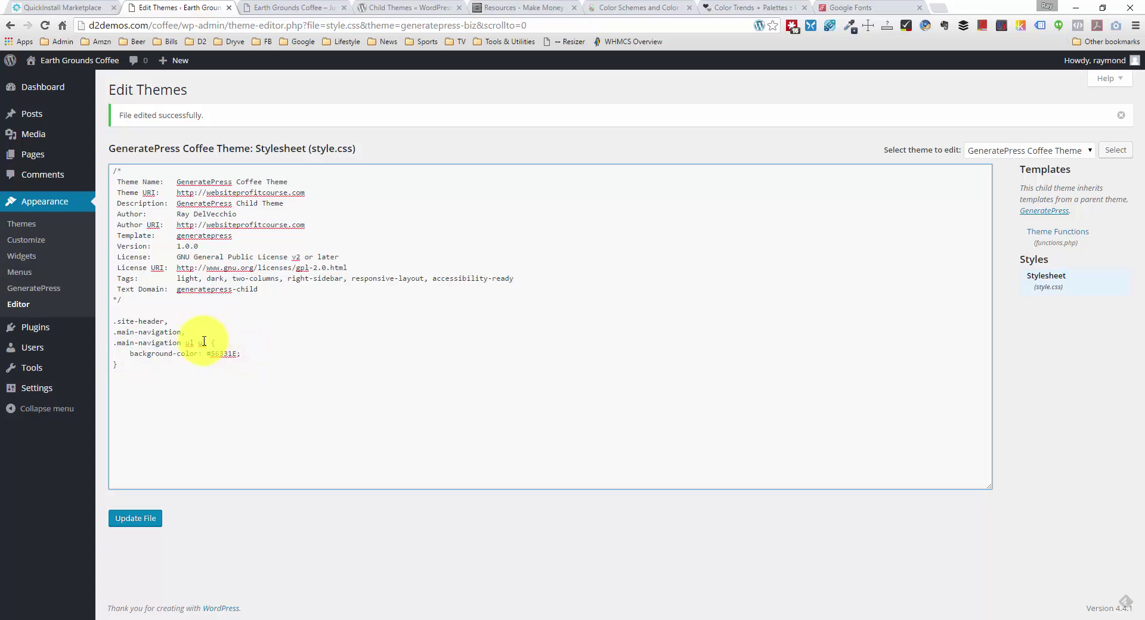
pyautogui.click(176, 331)
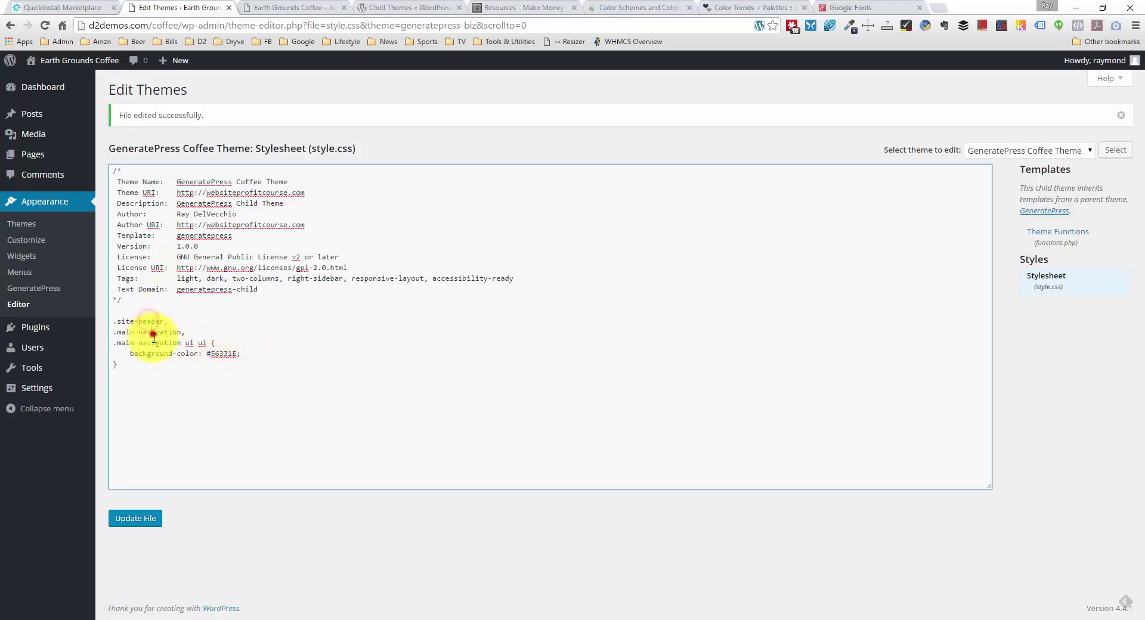
pyautogui.click(146, 365)
pyautogui.click(134, 516)
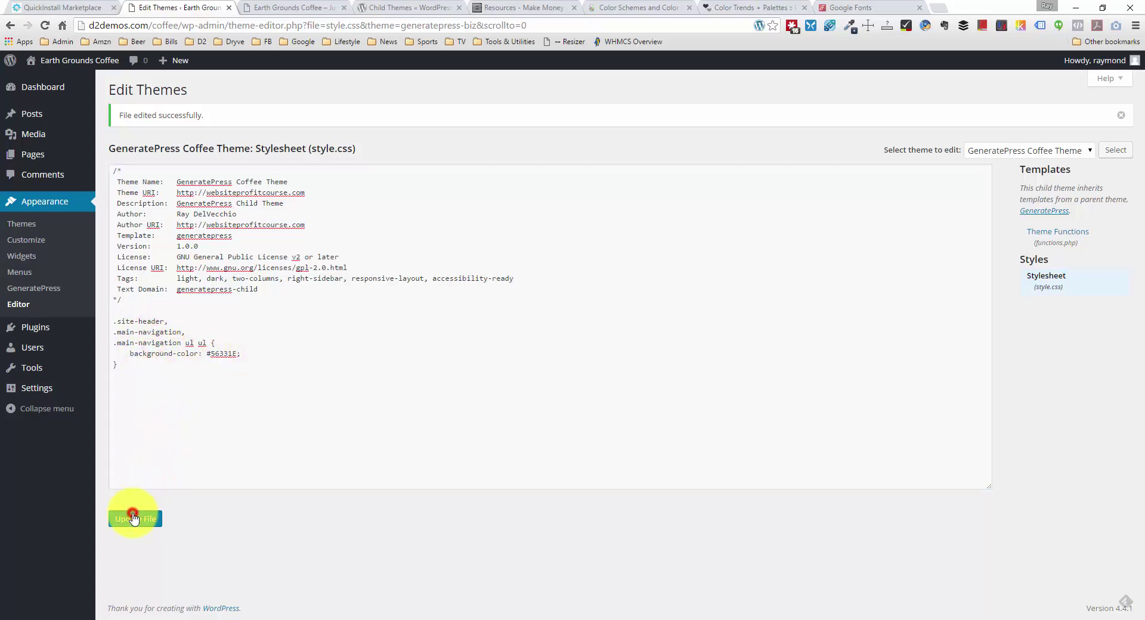
pyautogui.click(328, 7)
# Step: Reload the live site to check the dark brown header and navigation bar, then return to the stylesheet
pyautogui.click(1135, 311)
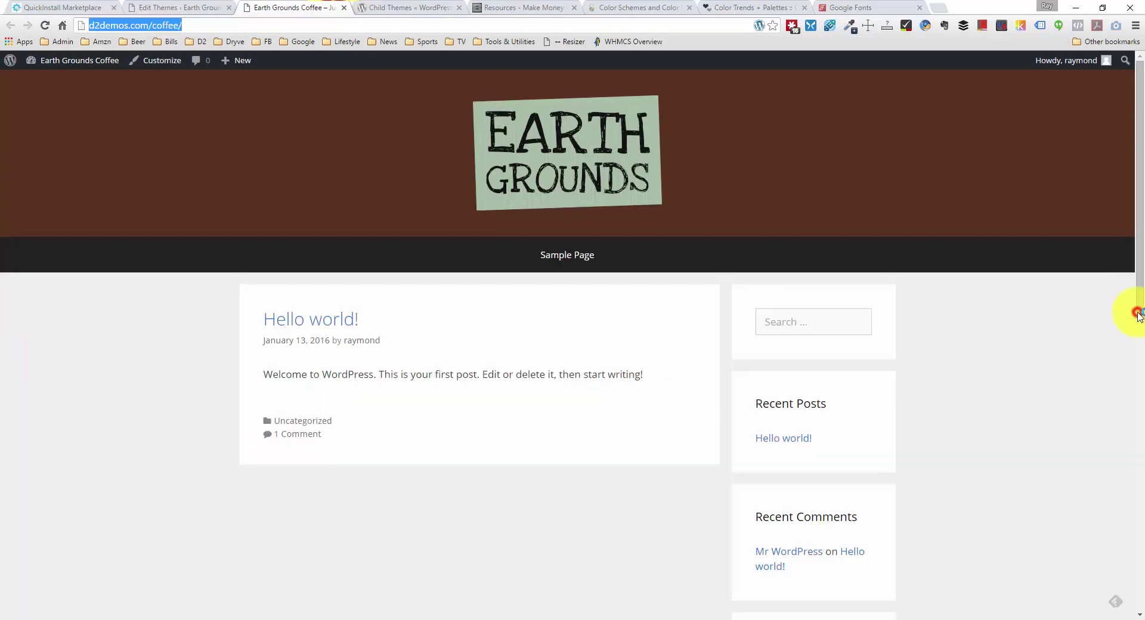
pyautogui.rightClick(96, 341)
pyautogui.click(155, 376)
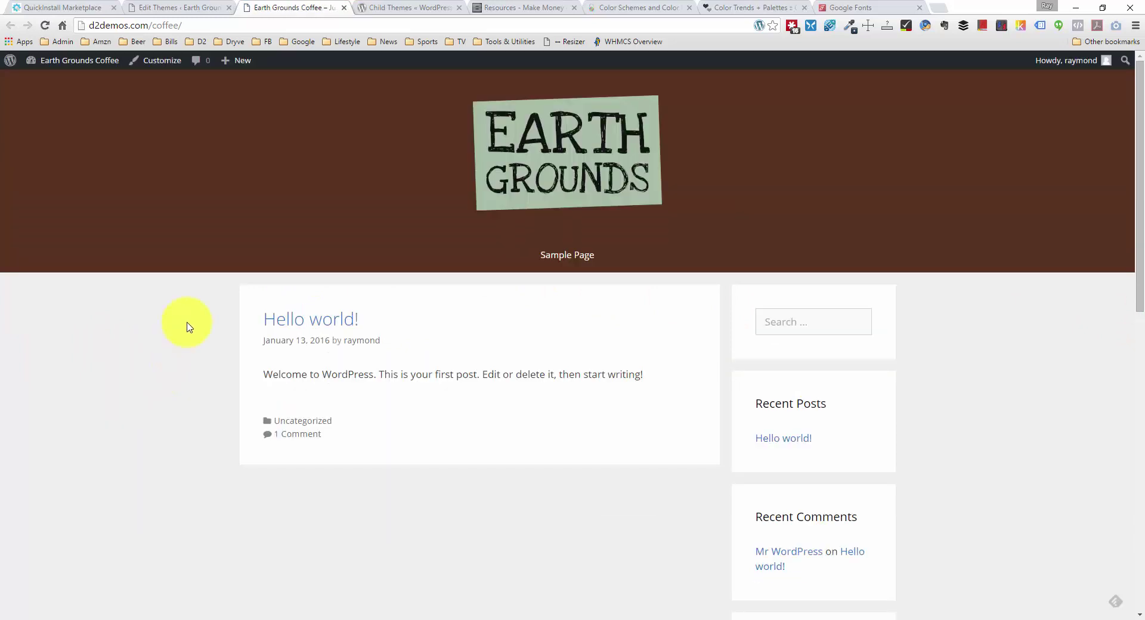
pyautogui.scroll(-1, 111, 218)
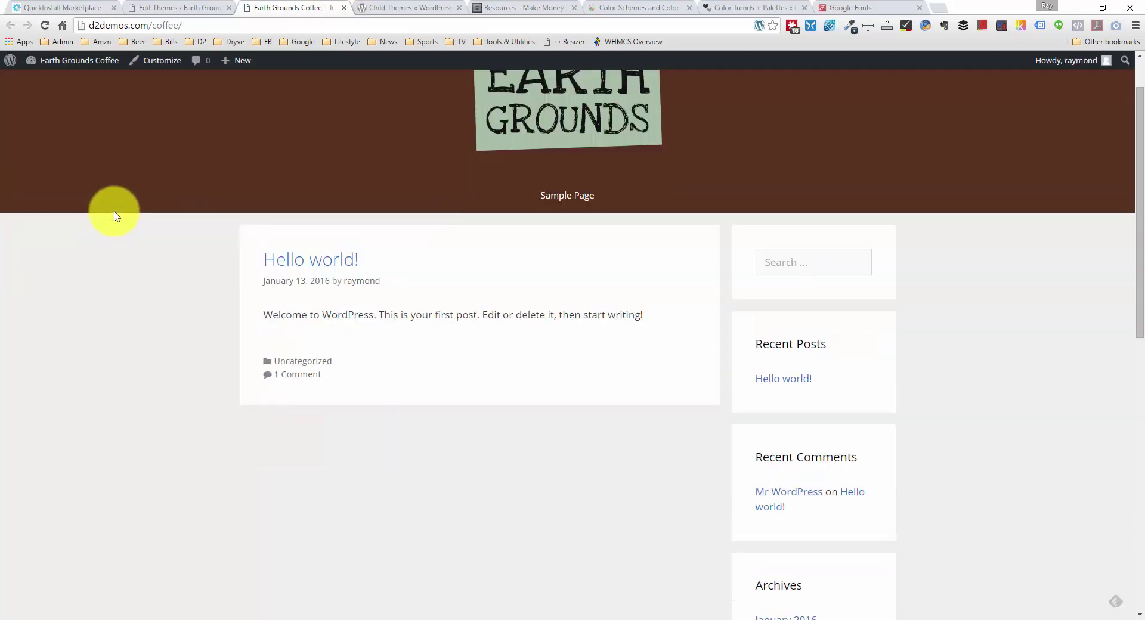
pyautogui.scroll(1, 119, 210)
pyautogui.scroll(-1, 143, 197)
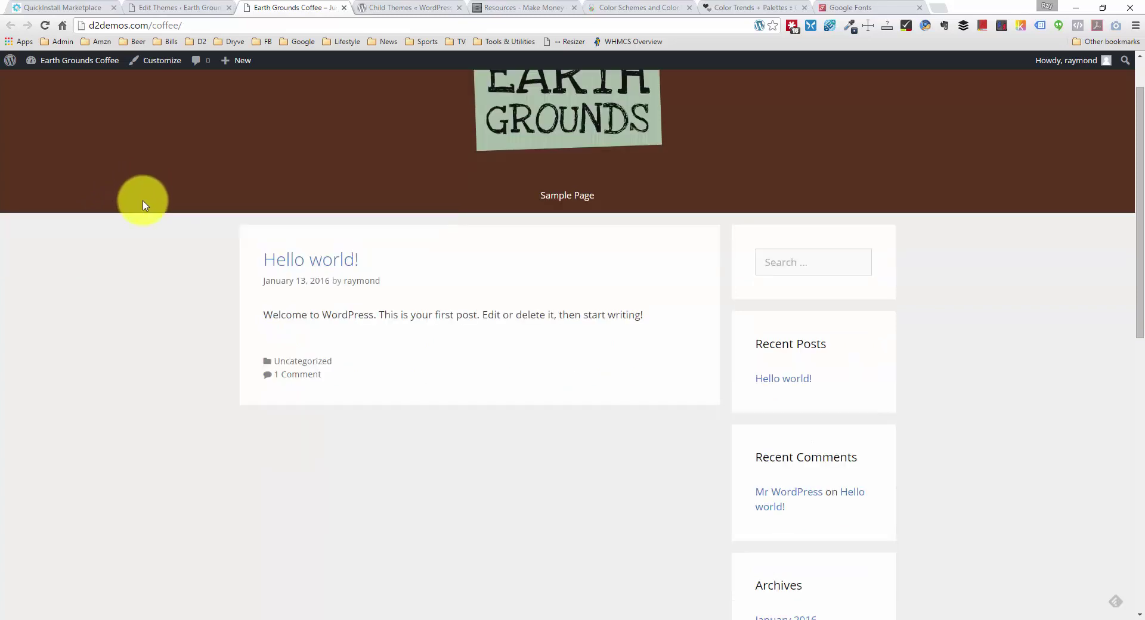
pyautogui.scroll(1, 152, 195)
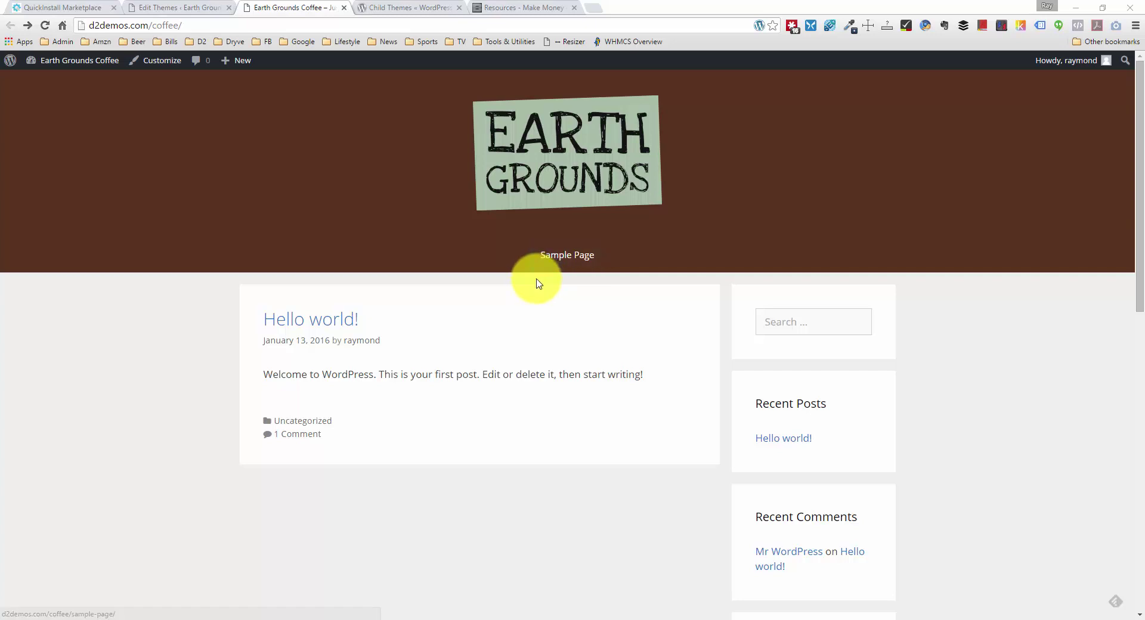
pyautogui.click(206, 6)
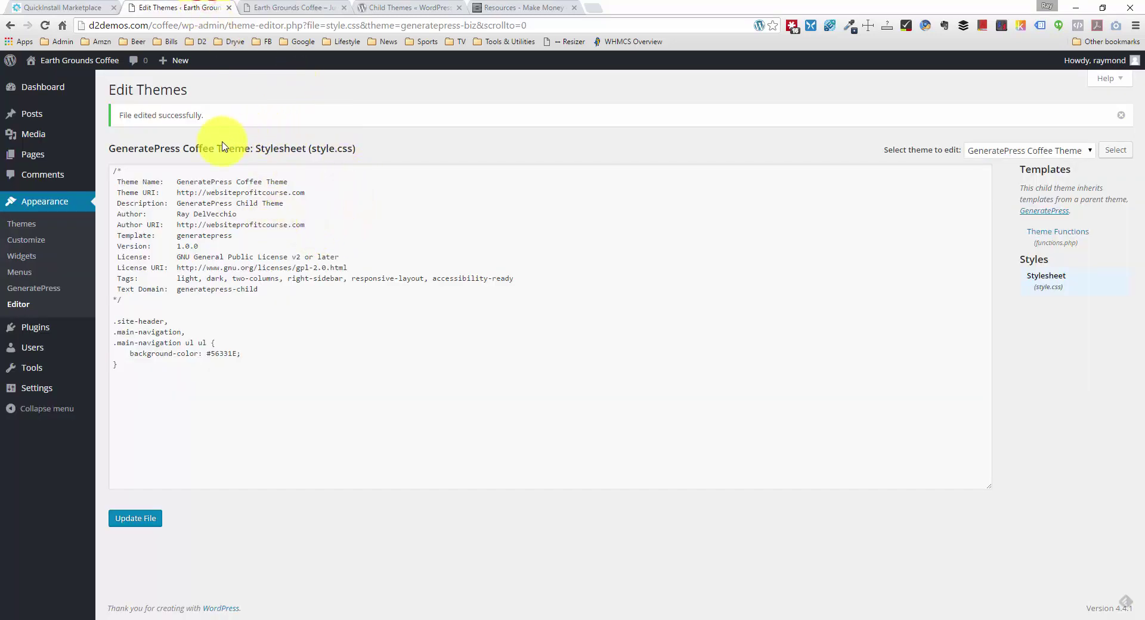
# Step: Publish new empty pages titled Home, About and Menu
pyautogui.moveTo(65, 166)
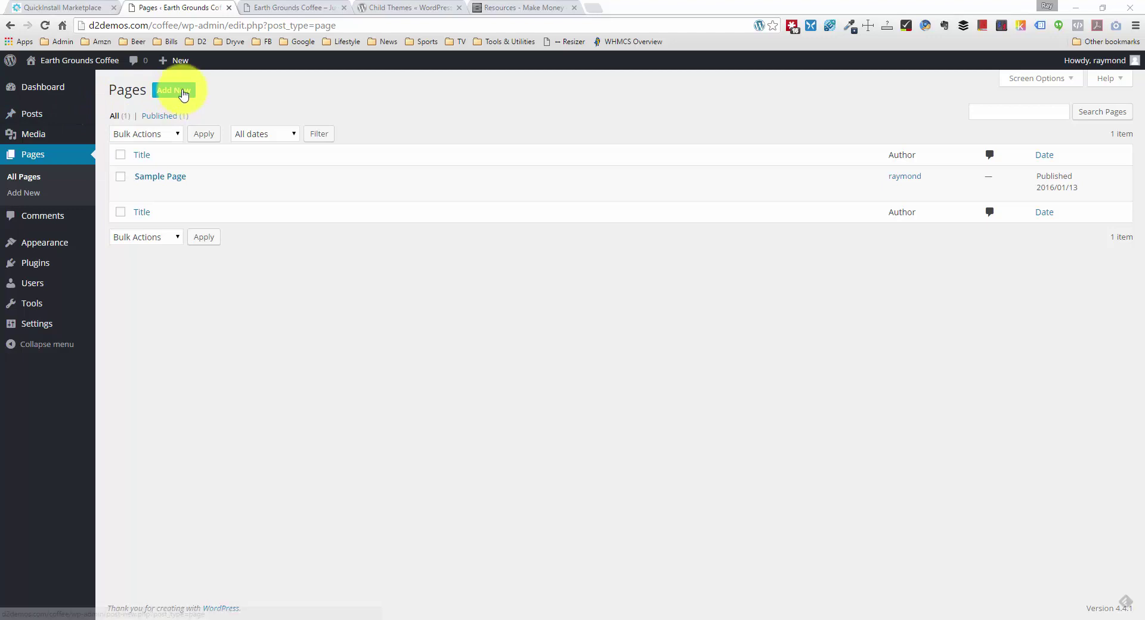
pyautogui.click(181, 91)
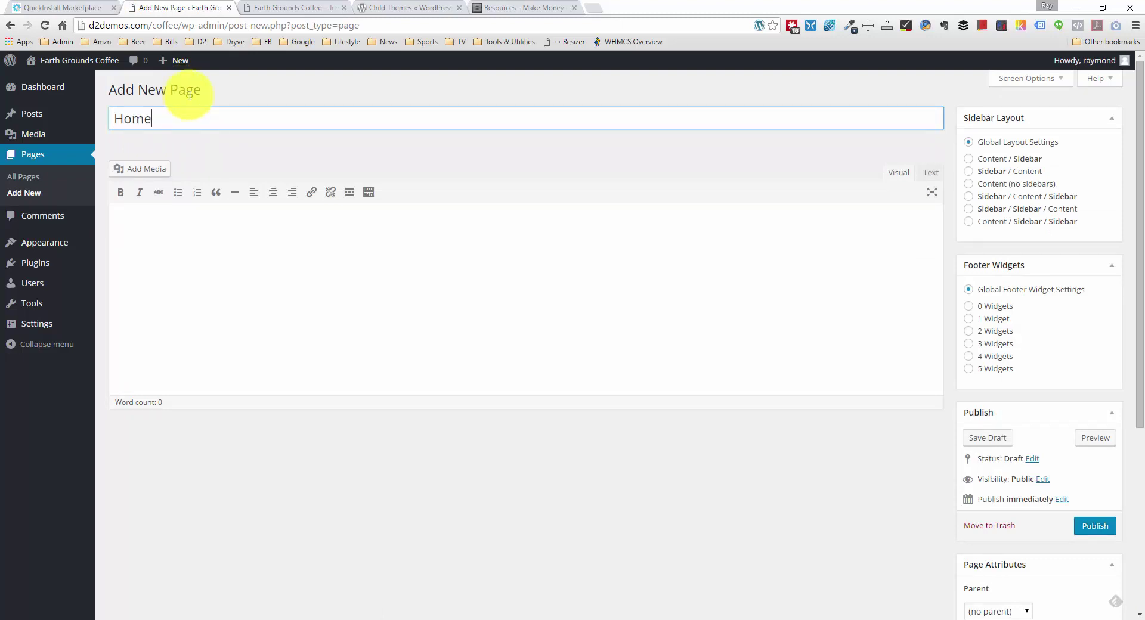
pyautogui.click(1105, 529)
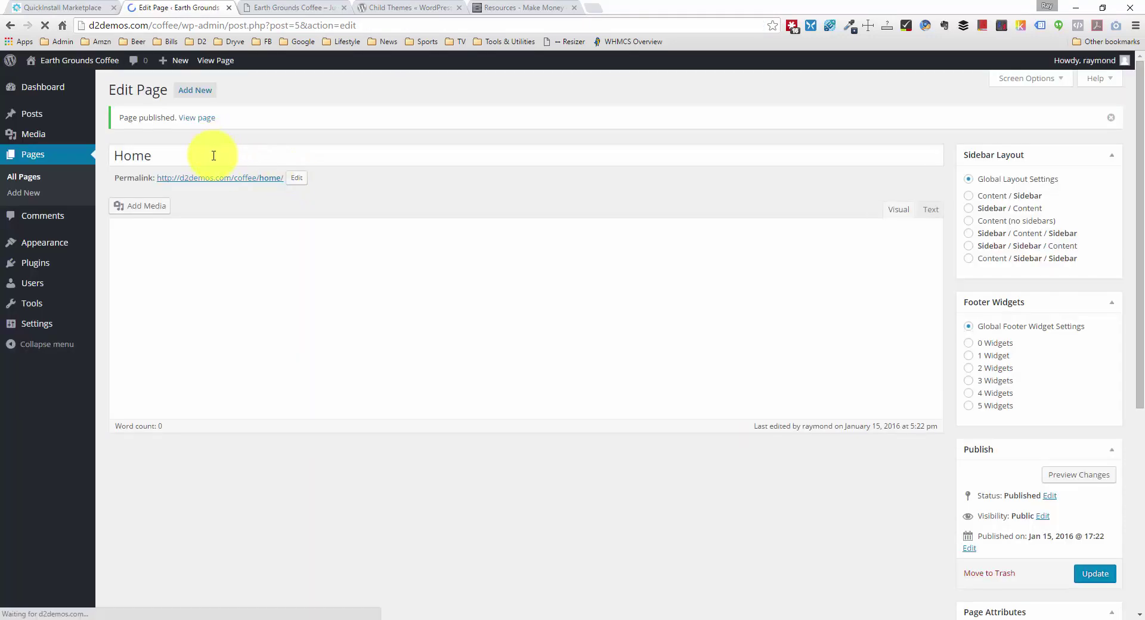
pyautogui.click(207, 94)
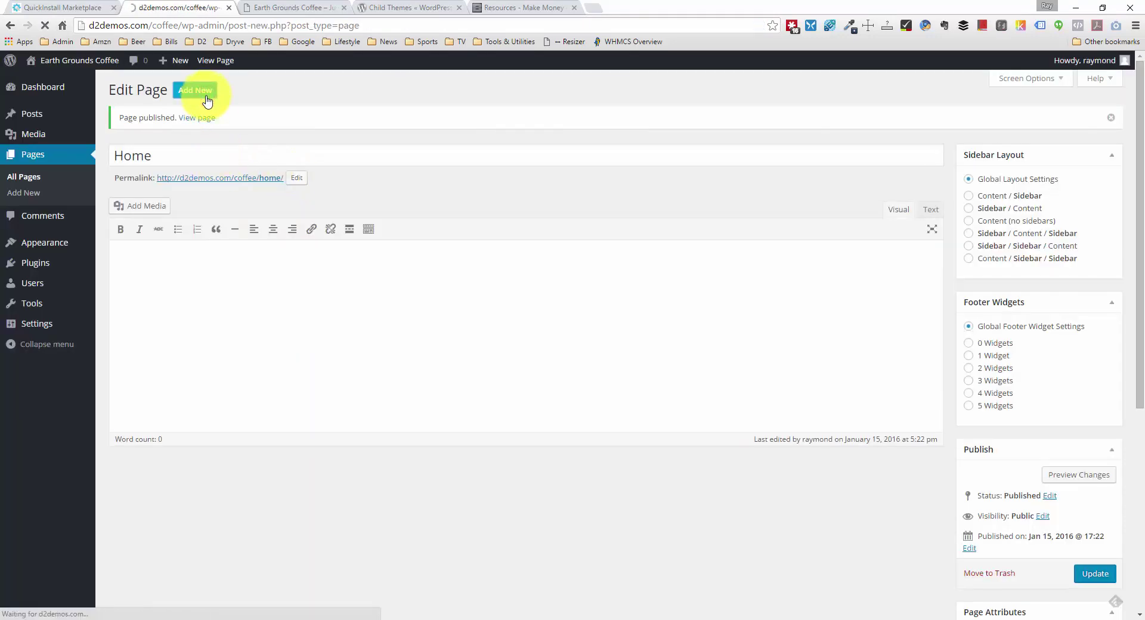
pyautogui.click(281, 122)
pyautogui.write('About')
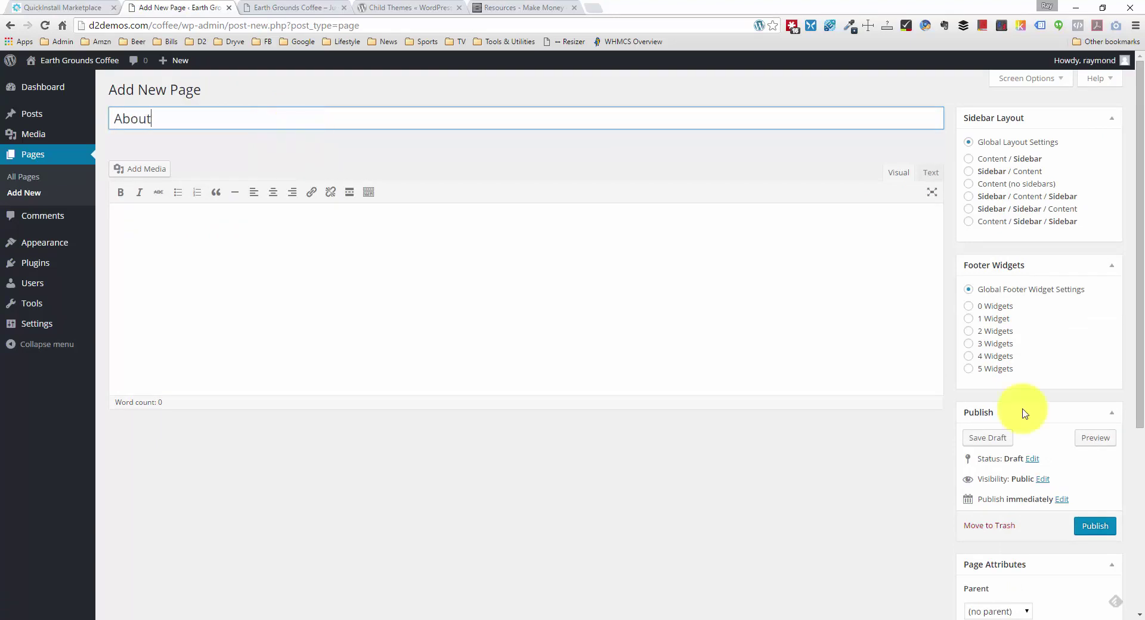
pyautogui.click(1095, 525)
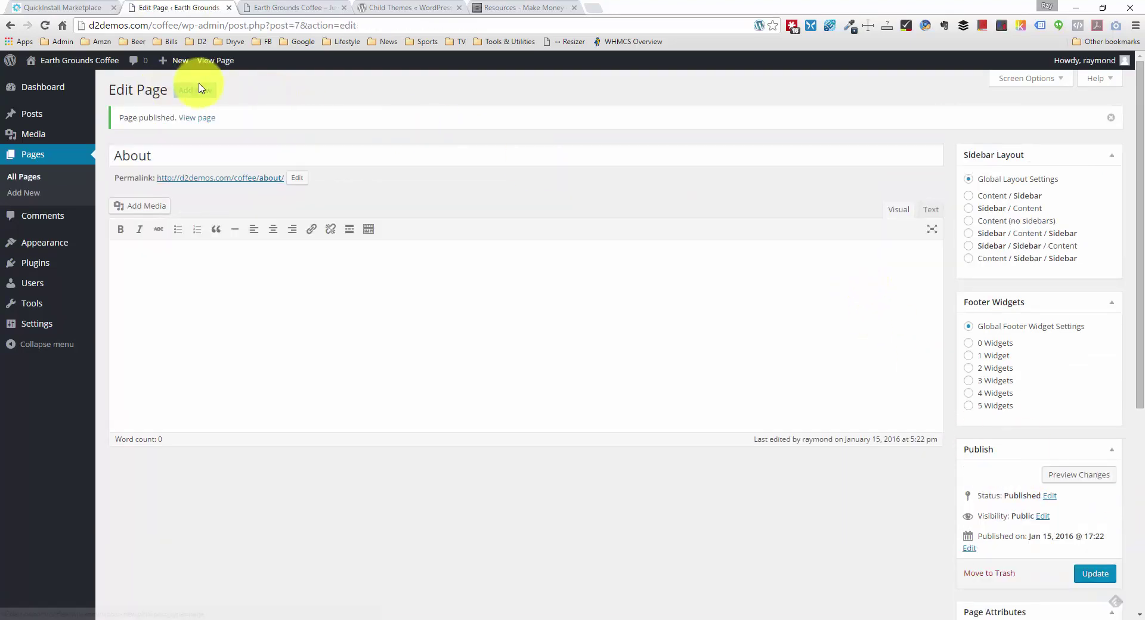
pyautogui.click(198, 89)
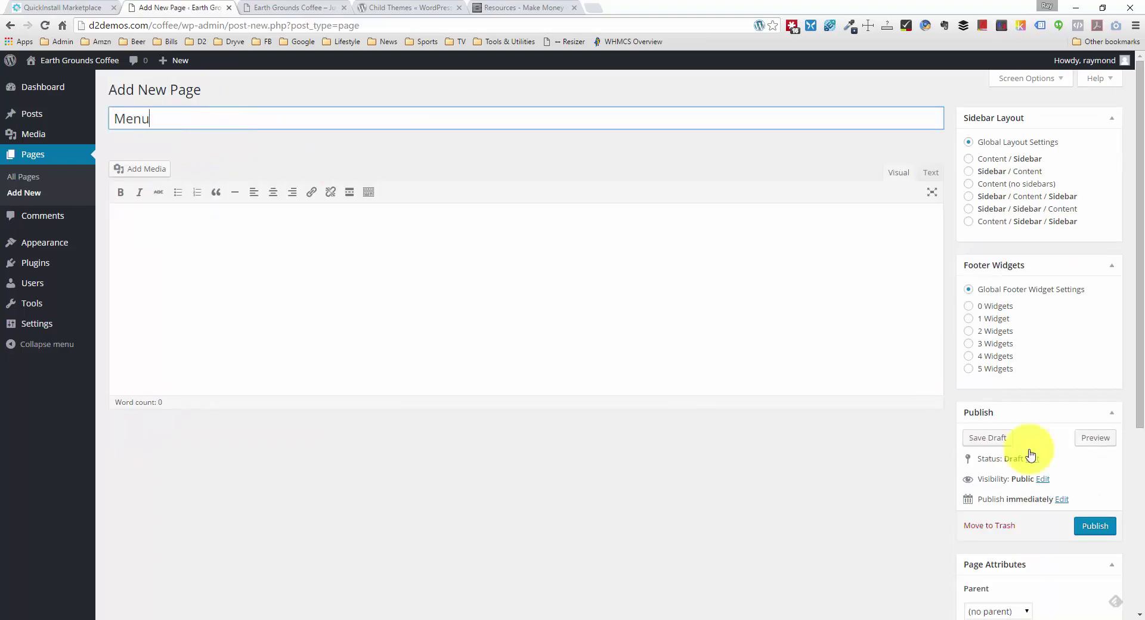
pyautogui.click(1097, 527)
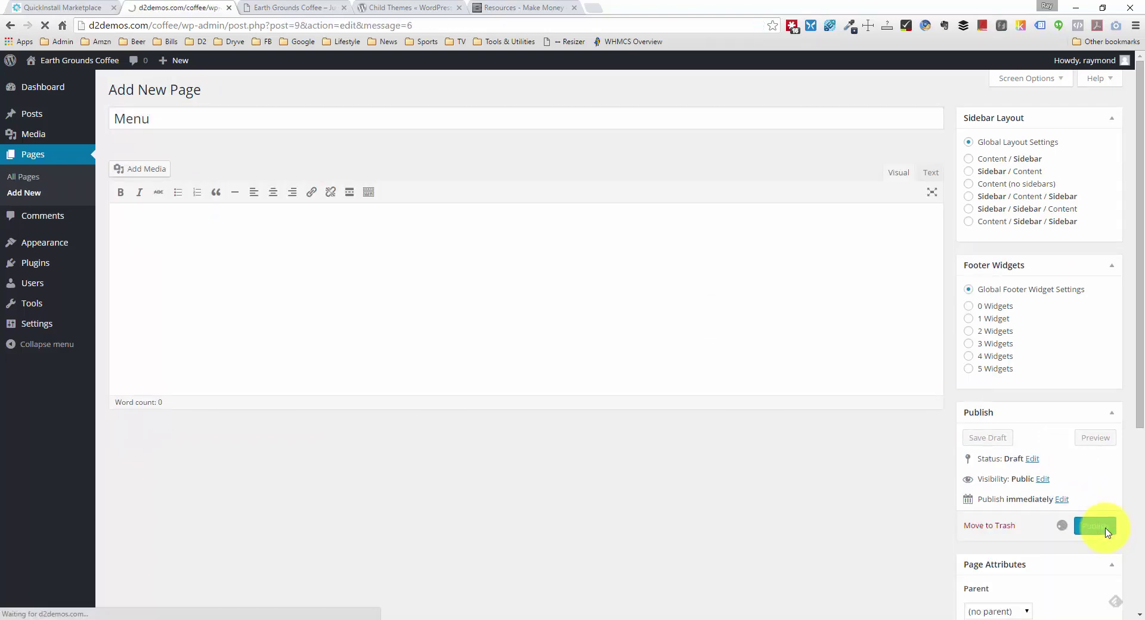
# Step: Publish three more empty pages titled Events, Gallery and Contact
pyautogui.click(210, 92)
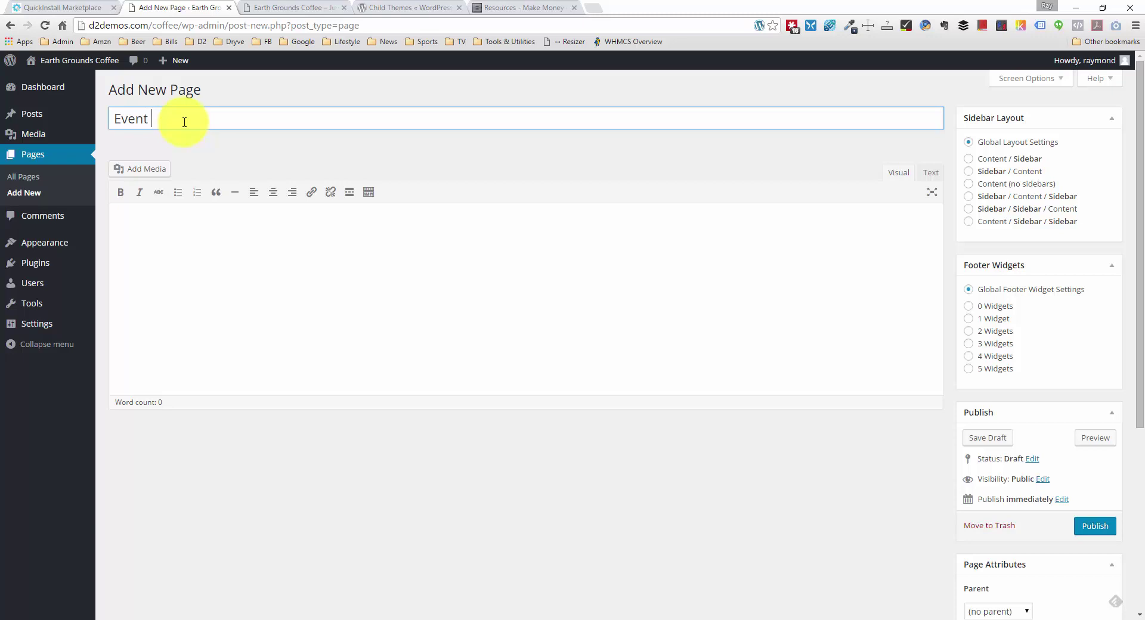
pyautogui.click(1104, 528)
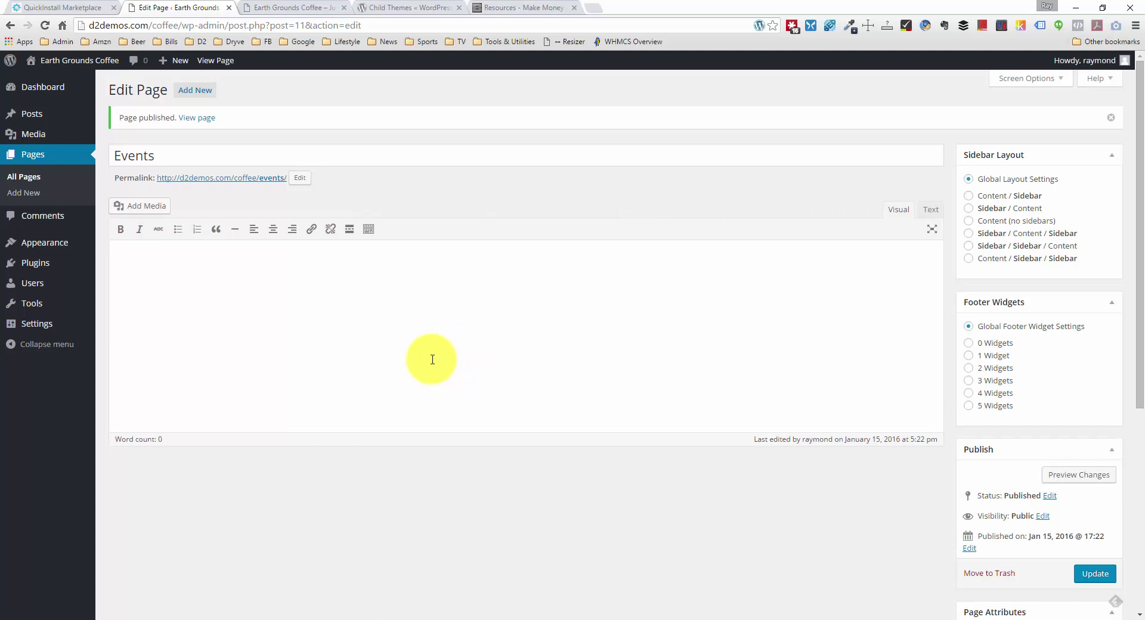
pyautogui.click(191, 91)
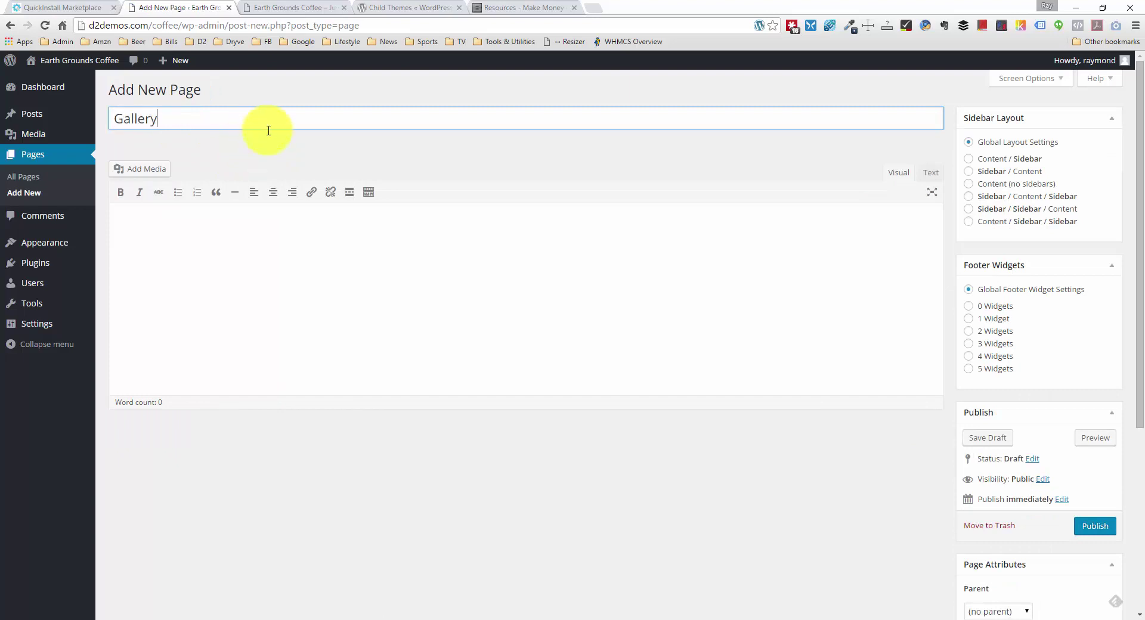
pyautogui.click(1094, 526)
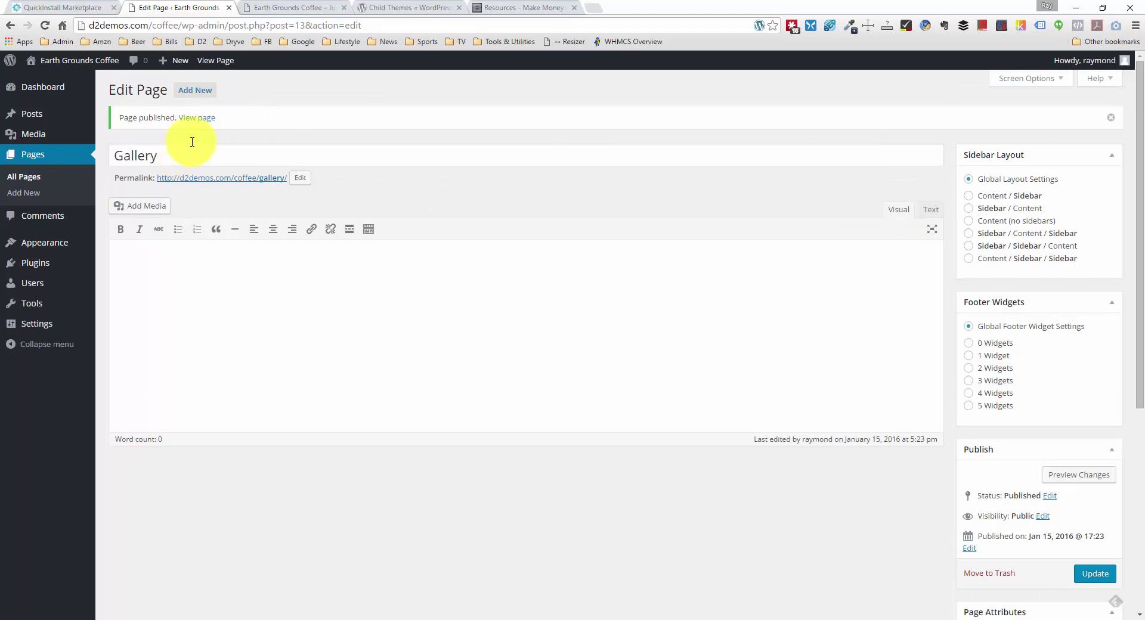
pyautogui.click(201, 90)
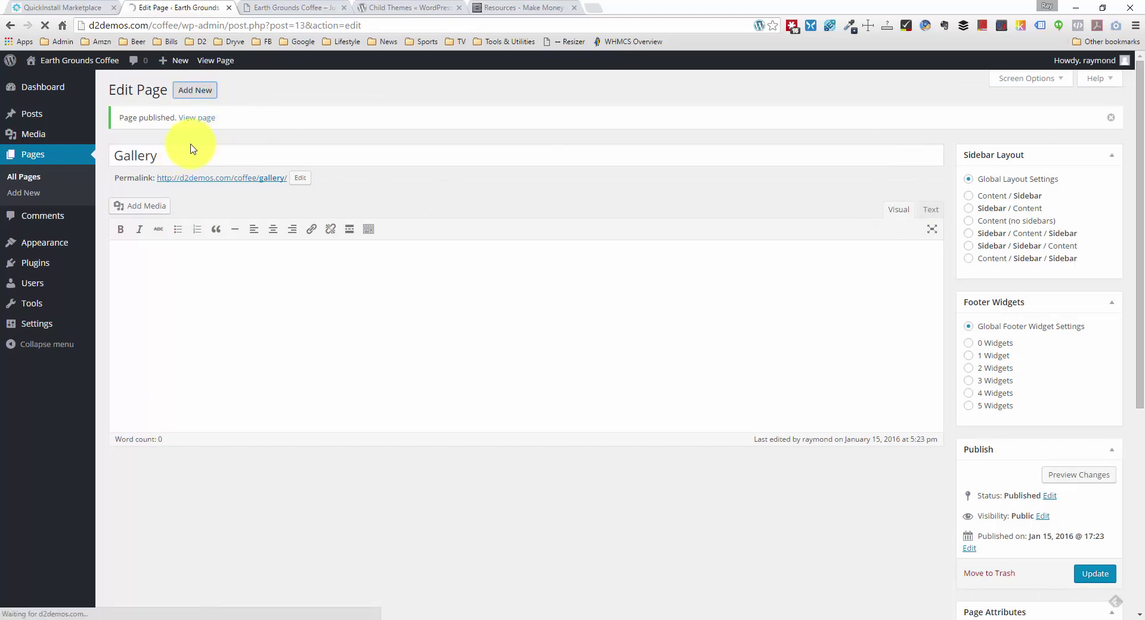
pyautogui.write('Contact')
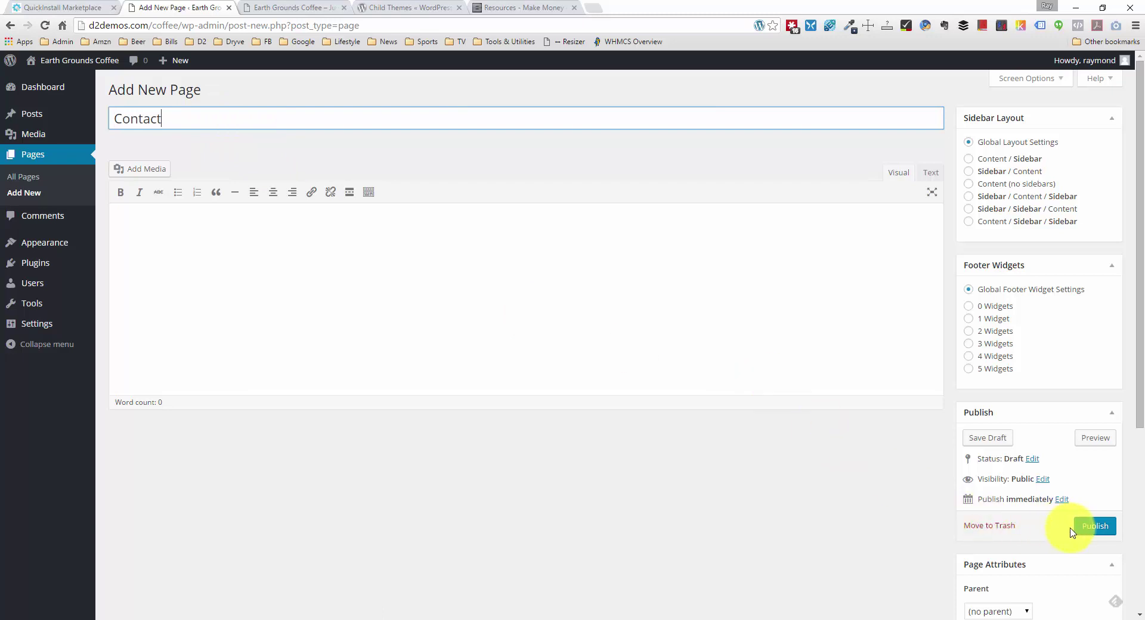
pyautogui.click(1086, 529)
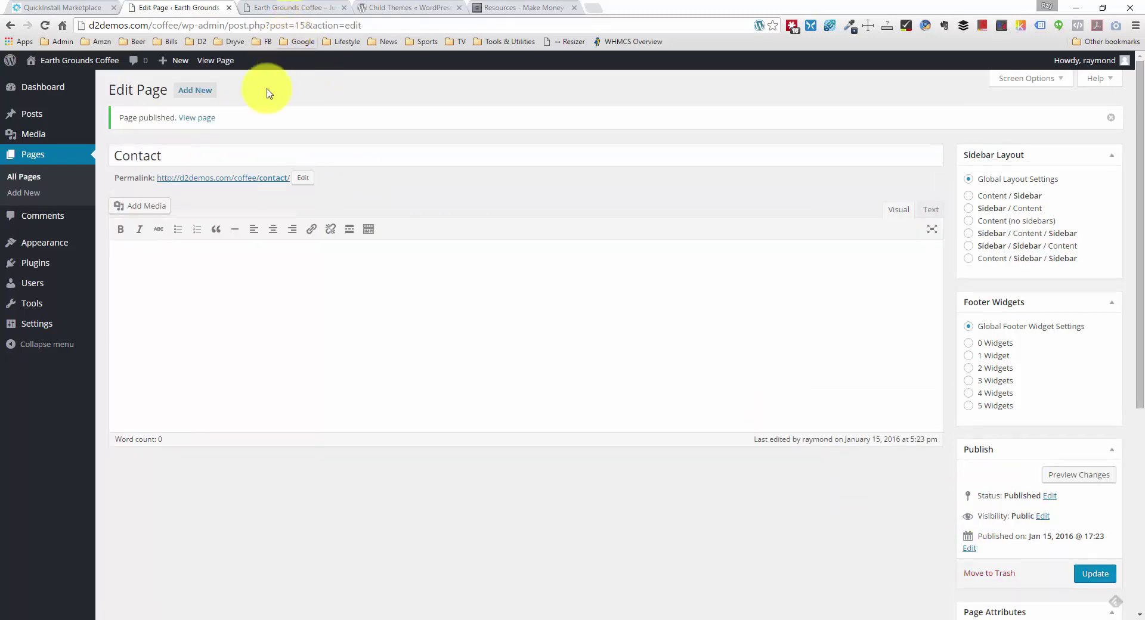
pyautogui.click(281, 8)
pyautogui.rightClick(233, 292)
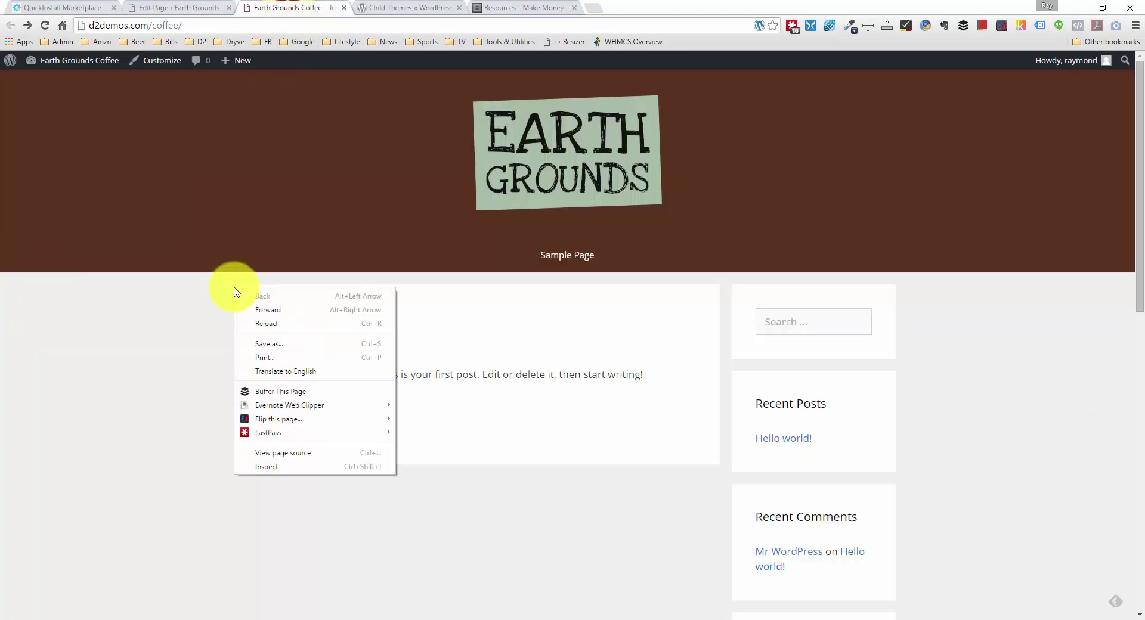
# Step: Reload the site, then trash Sample Page so All Pages lists only the six new pages
pyautogui.click(282, 325)
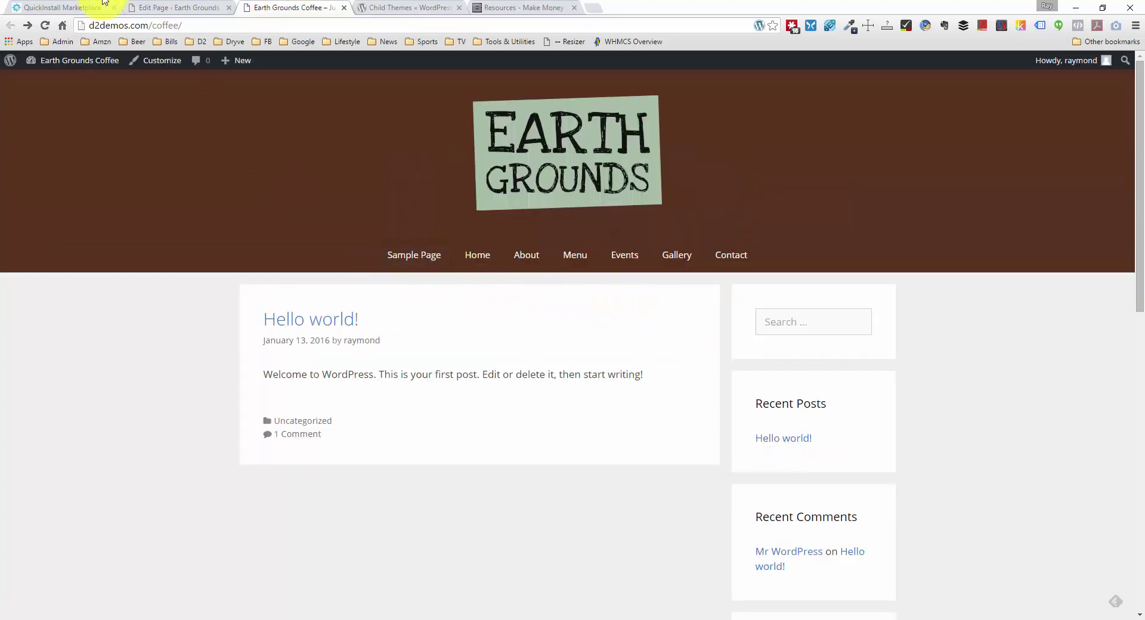
pyautogui.click(145, 5)
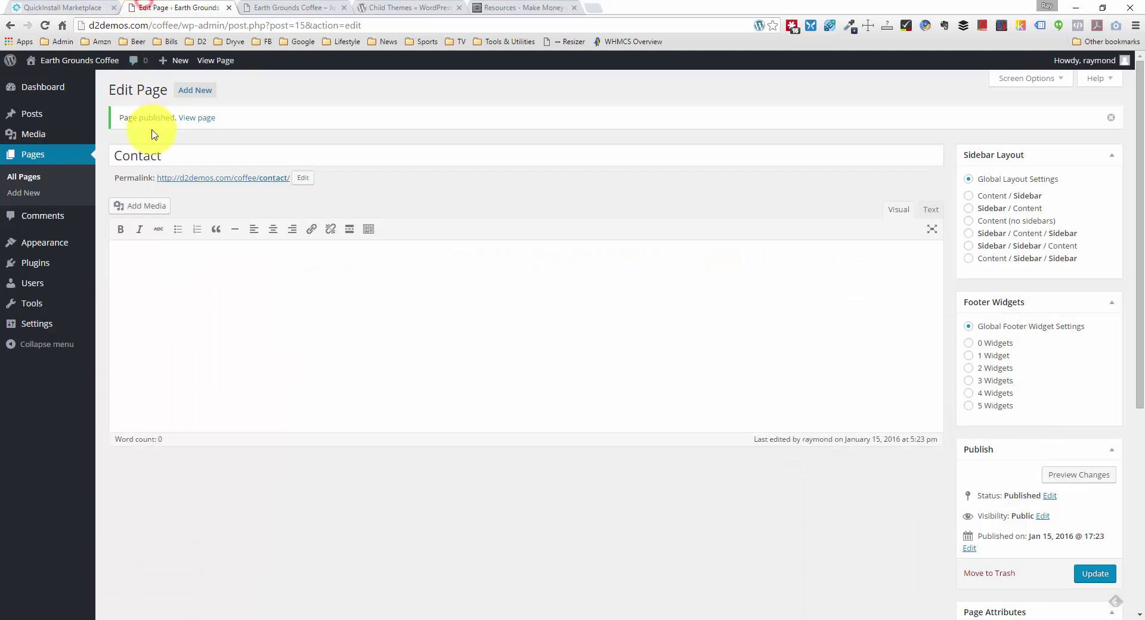
pyautogui.click(66, 153)
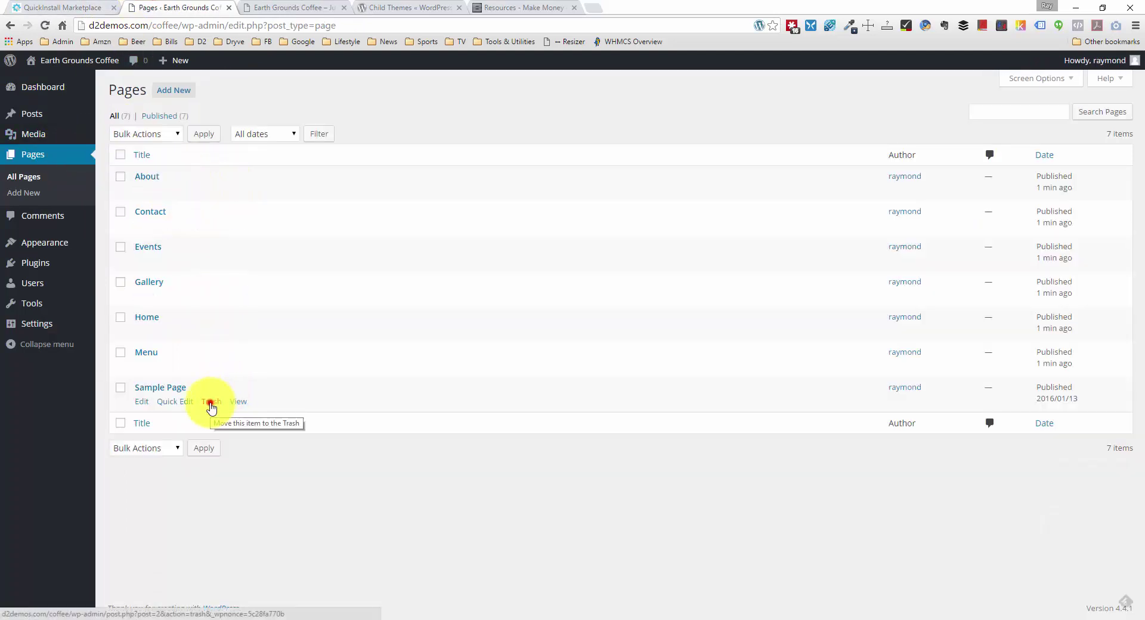
pyautogui.click(211, 405)
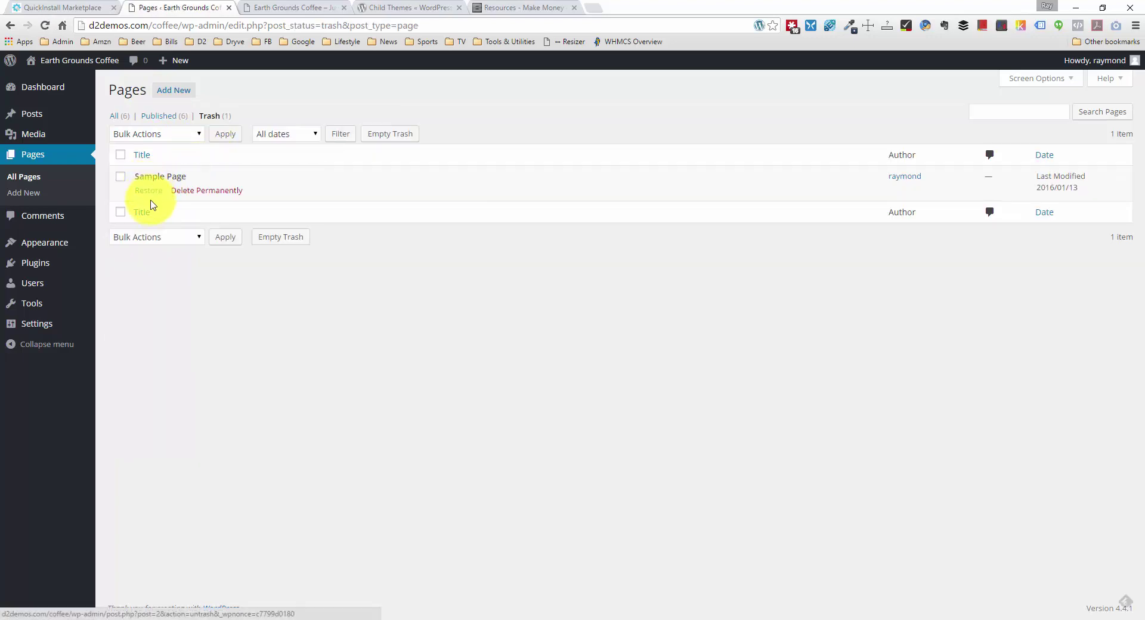
pyautogui.click(118, 119)
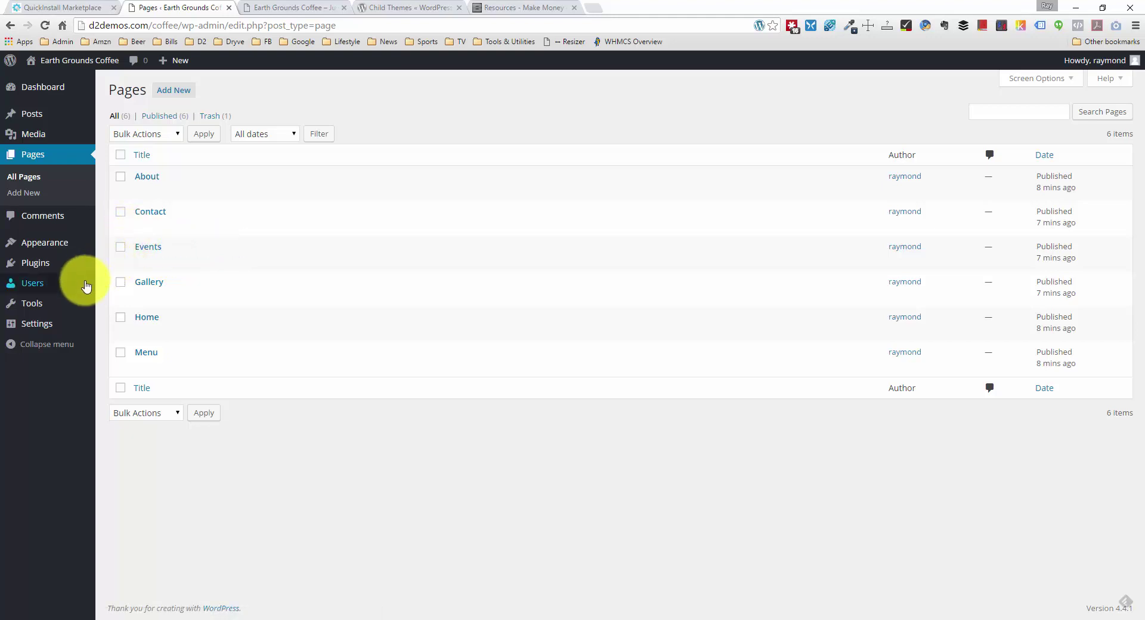
pyautogui.moveTo(64, 335)
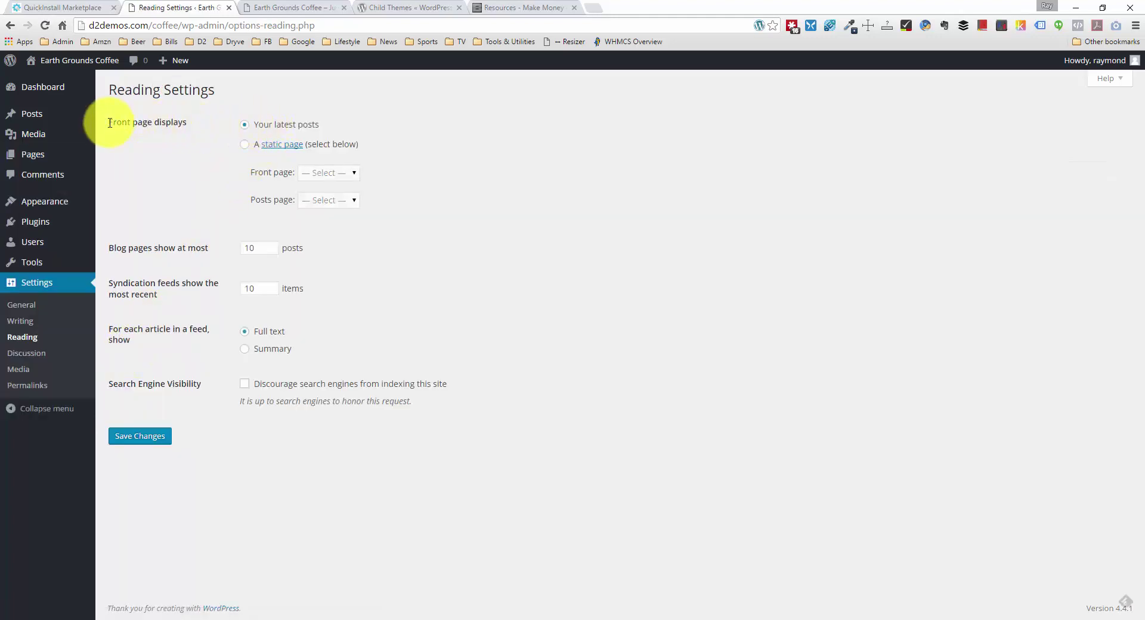
# Step: Make the front page a static page with Home as the front page and Events as the posts page
pyautogui.moveTo(110, 122); pyautogui.dragTo(179, 122)
pyautogui.click(197, 123)
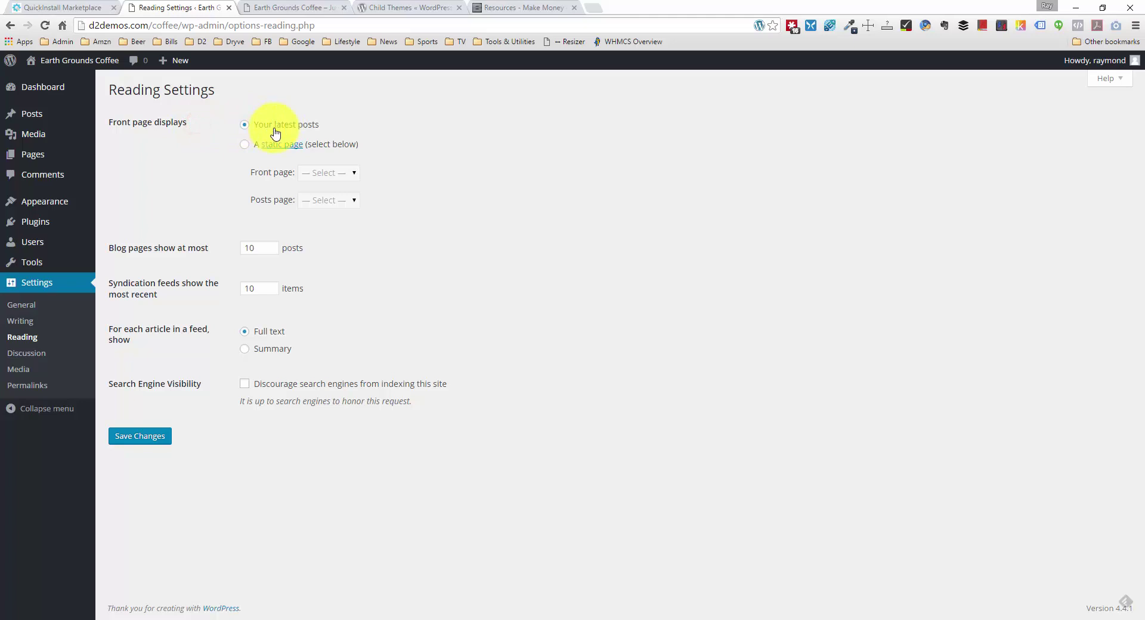
pyautogui.click(247, 145)
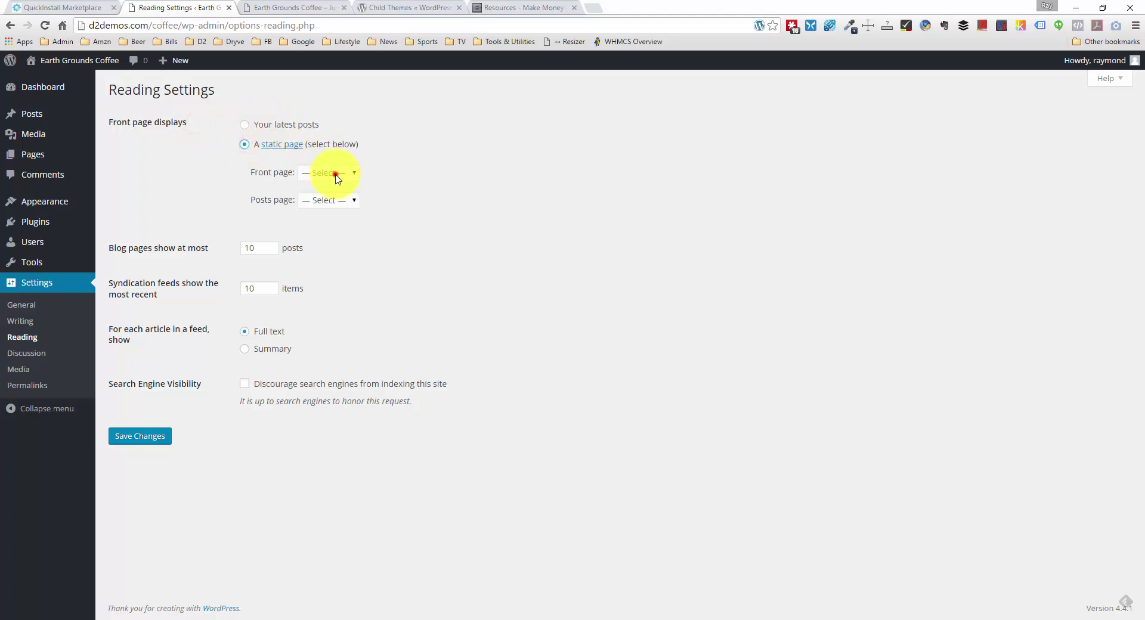
pyautogui.click(336, 174)
pyautogui.click(330, 252)
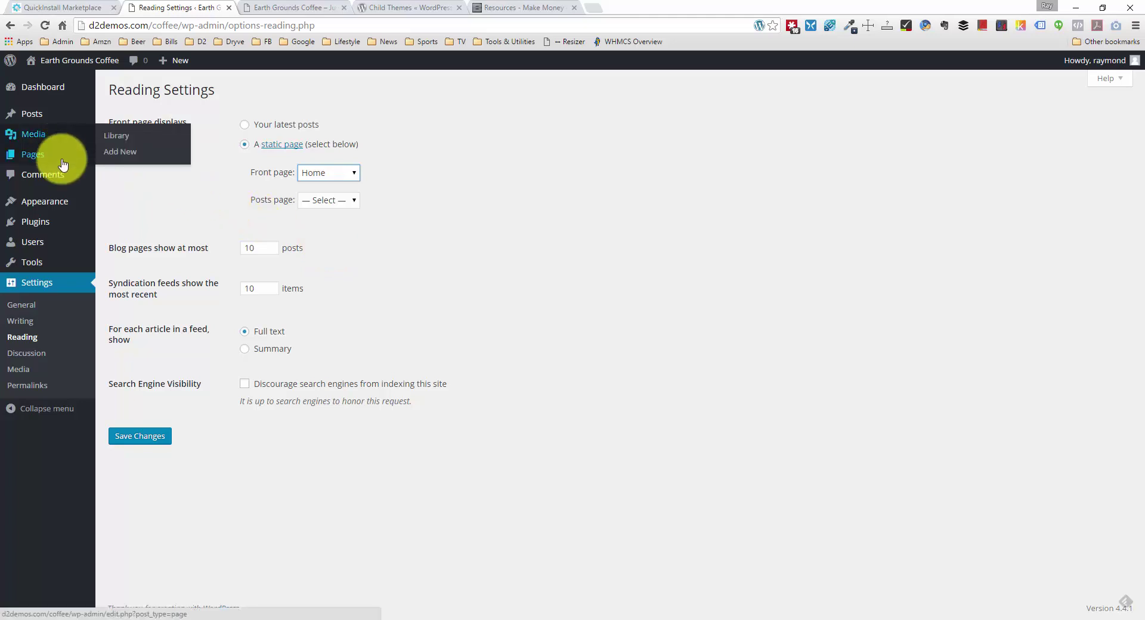
pyautogui.click(347, 200)
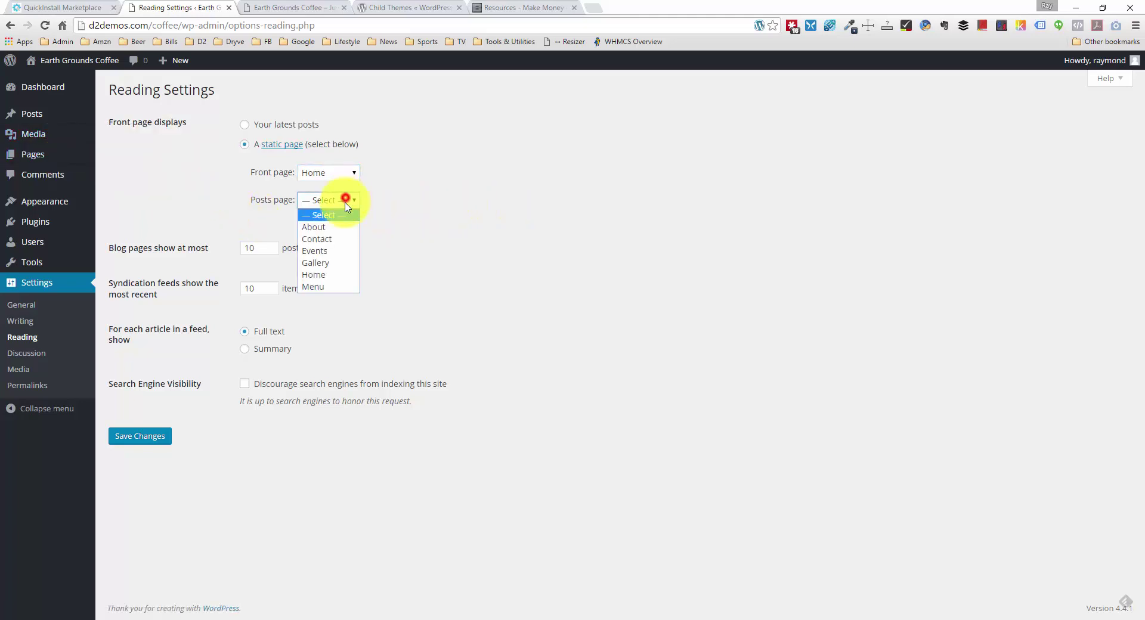
pyautogui.click(335, 249)
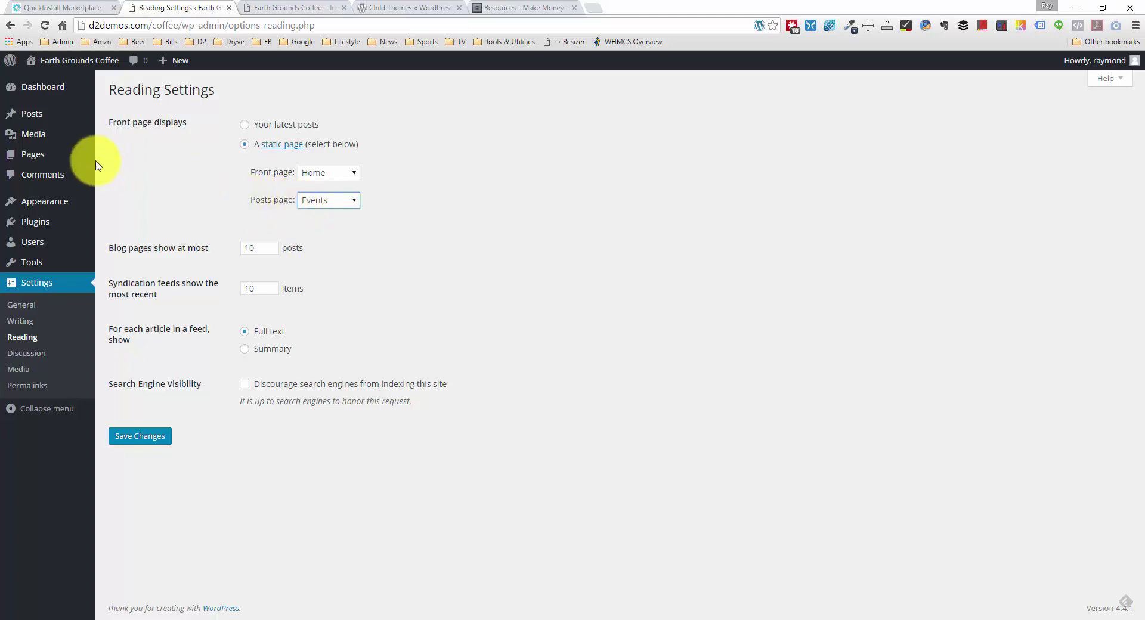
# Step: Save the reading settings and view the live Earth Grounds Coffee site
pyautogui.moveTo(70, 162)
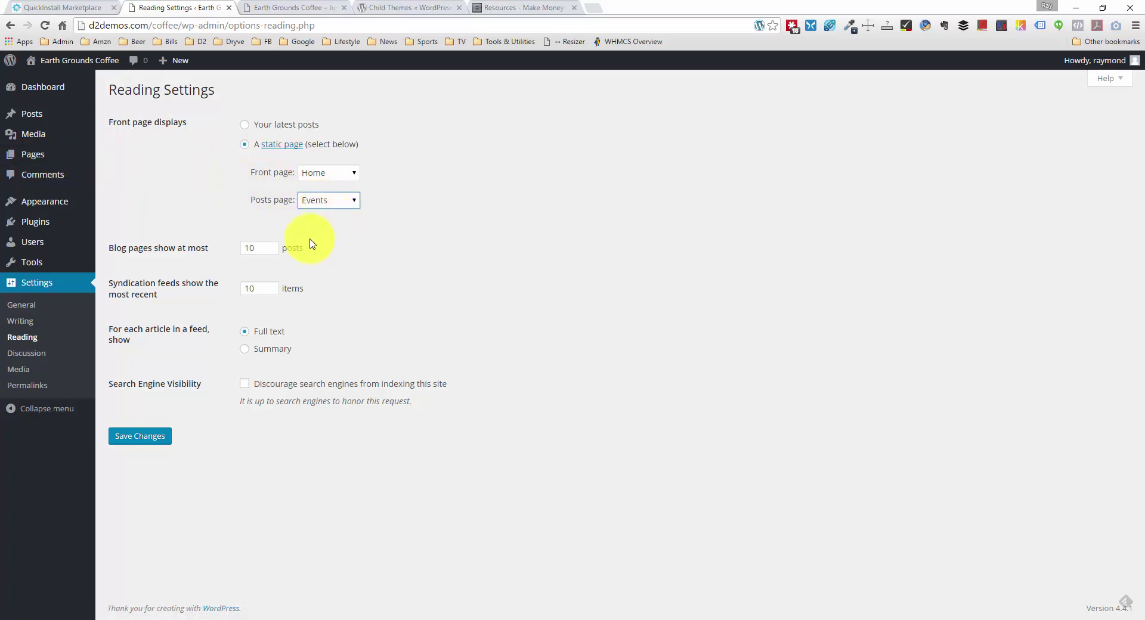
pyautogui.click(163, 439)
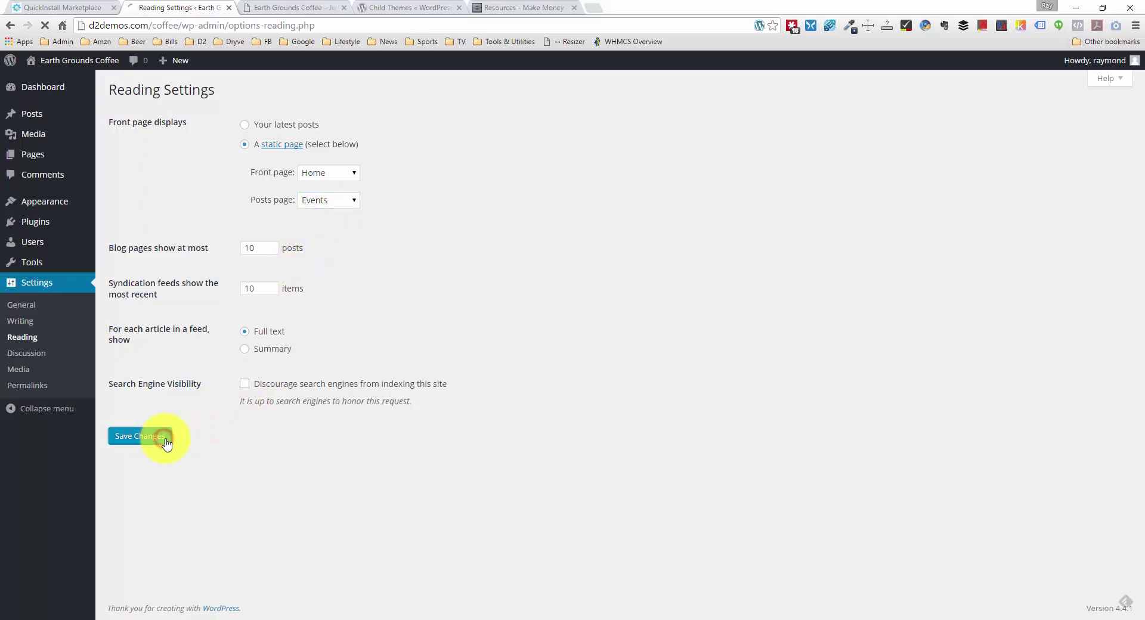
pyautogui.click(298, 9)
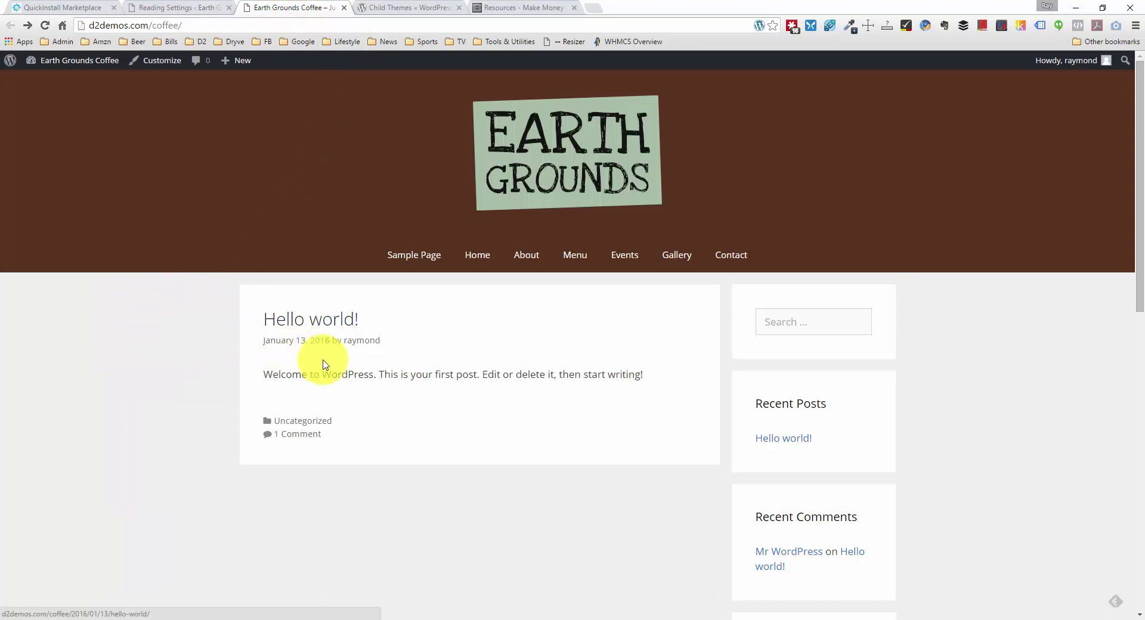
# Step: Reload the live site to confirm Home is the front page, then return to the admin tab
pyautogui.scroll(-1, 417, 358)
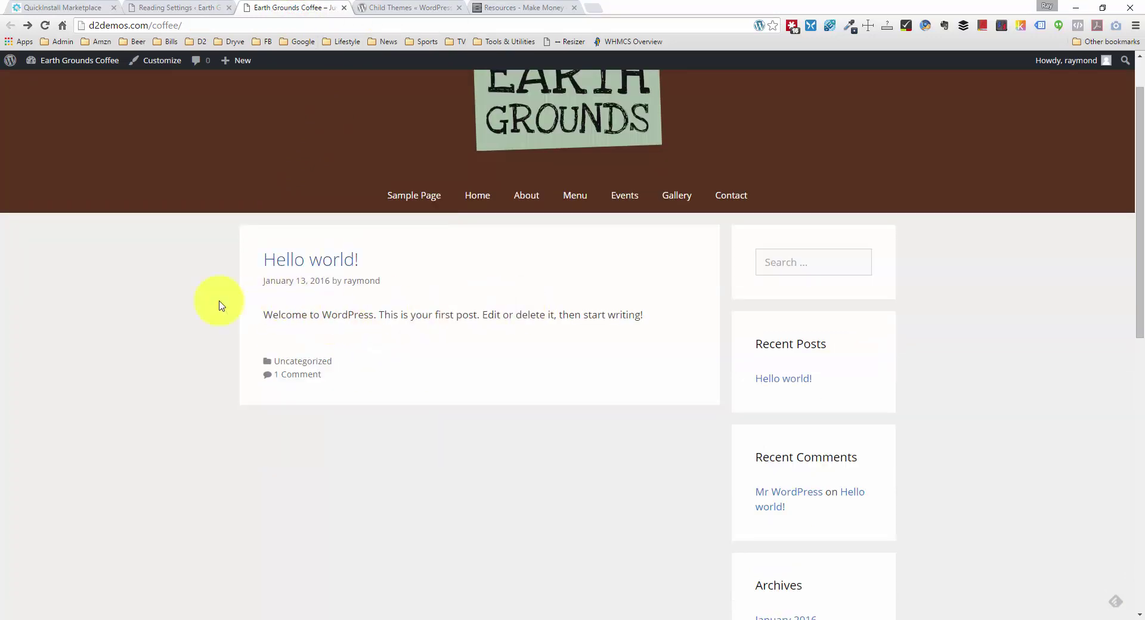
pyautogui.rightClick(178, 300)
pyautogui.click(209, 330)
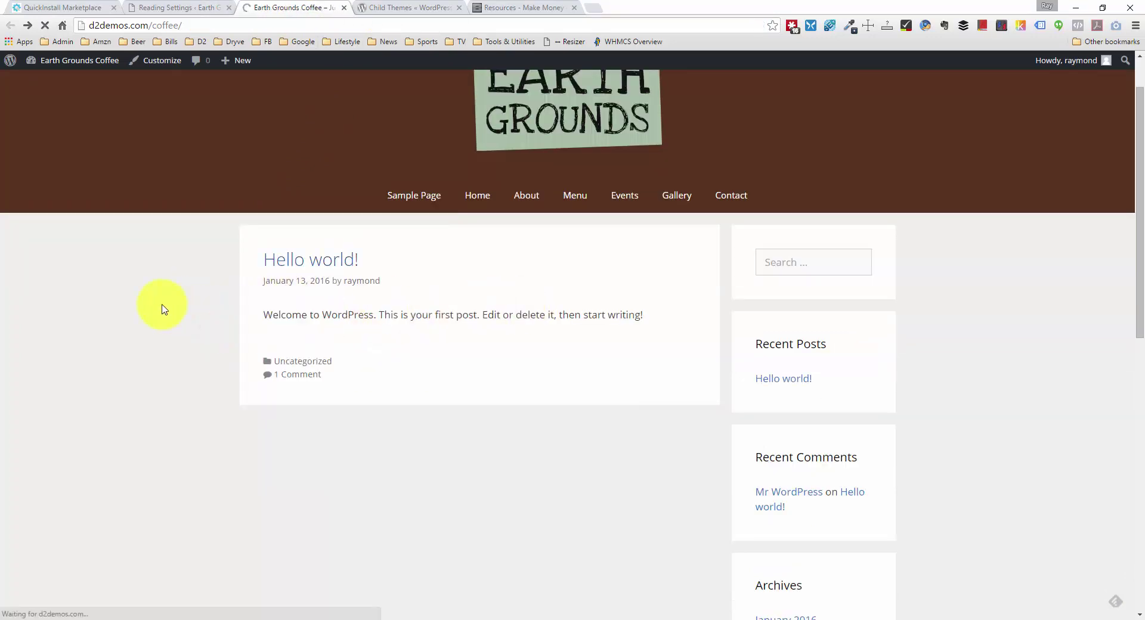
pyautogui.scroll(1, 164, 308)
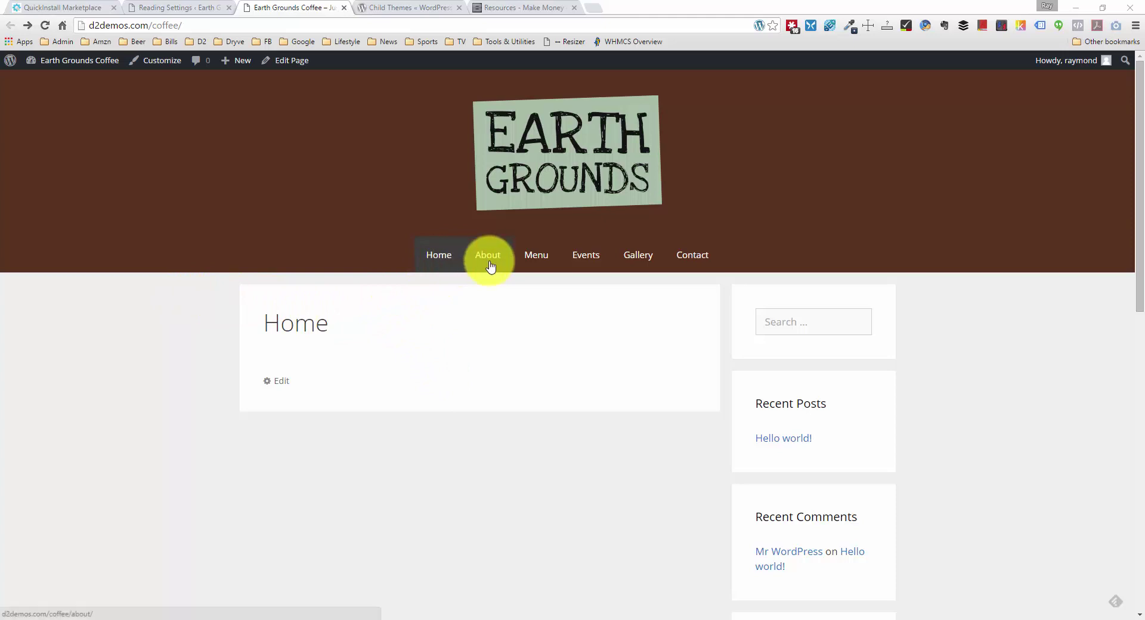
pyautogui.click(185, 5)
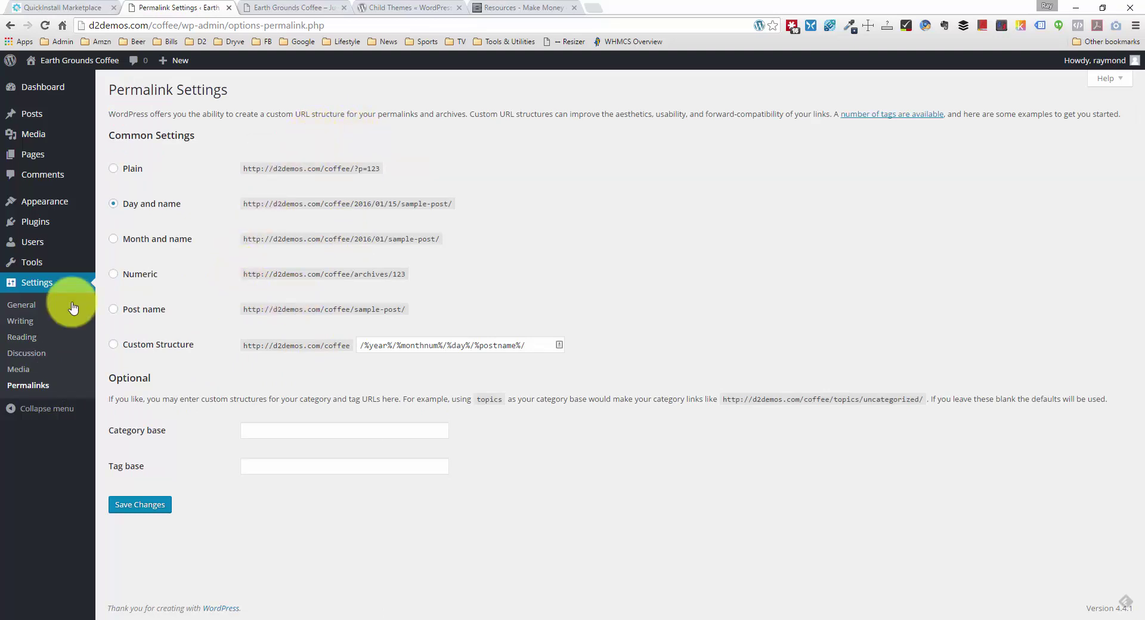
# Step: Save permalinks with the Post name structure and return to the live Home page
pyautogui.click(117, 310)
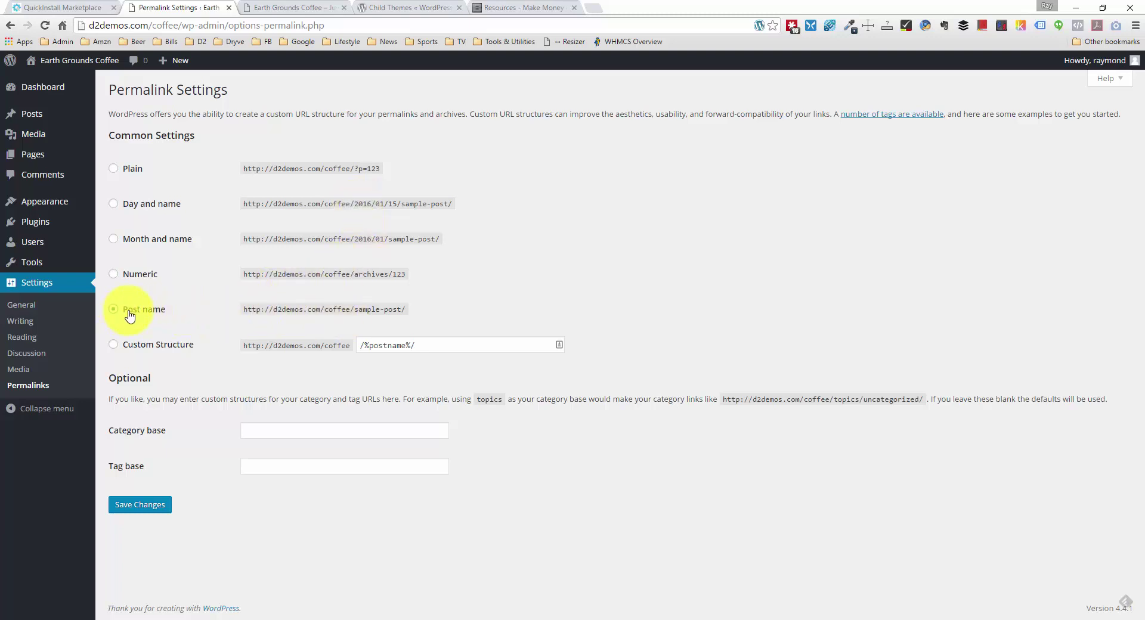
pyautogui.click(134, 508)
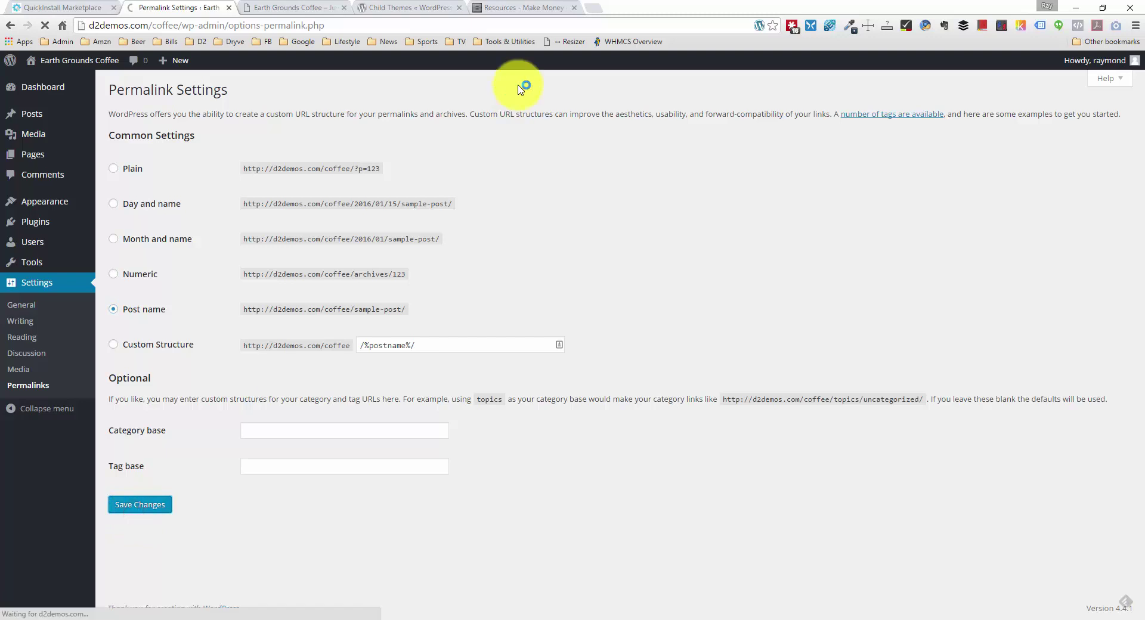
pyautogui.click(309, 5)
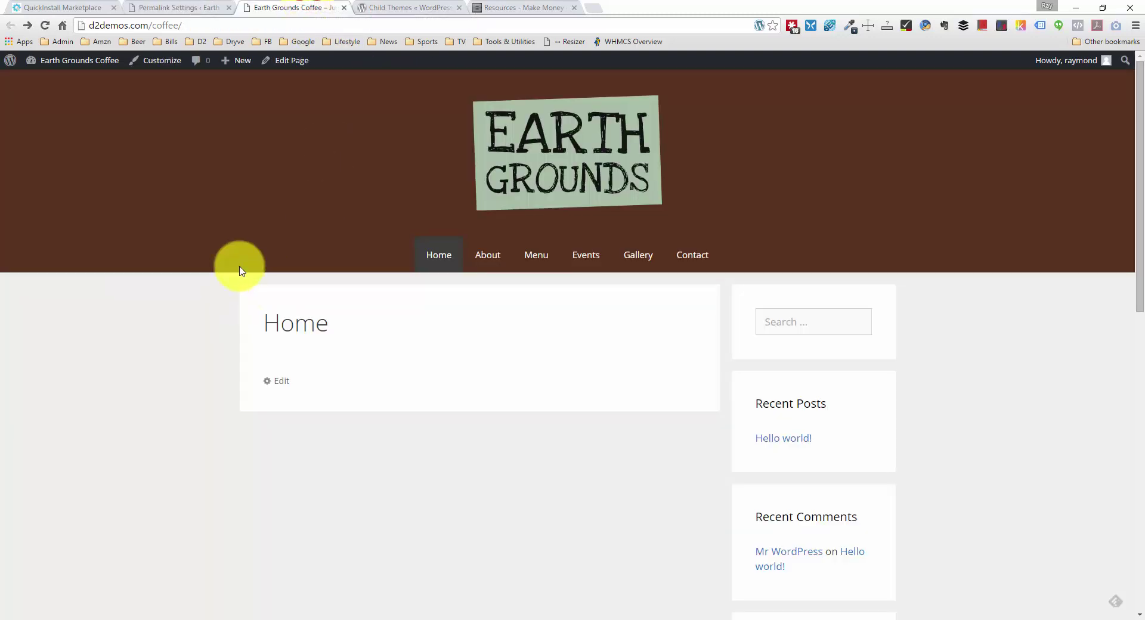
# Step: Review the live Home page, then go back to the admin's Media Library
pyautogui.scroll(-9, 238, 270)
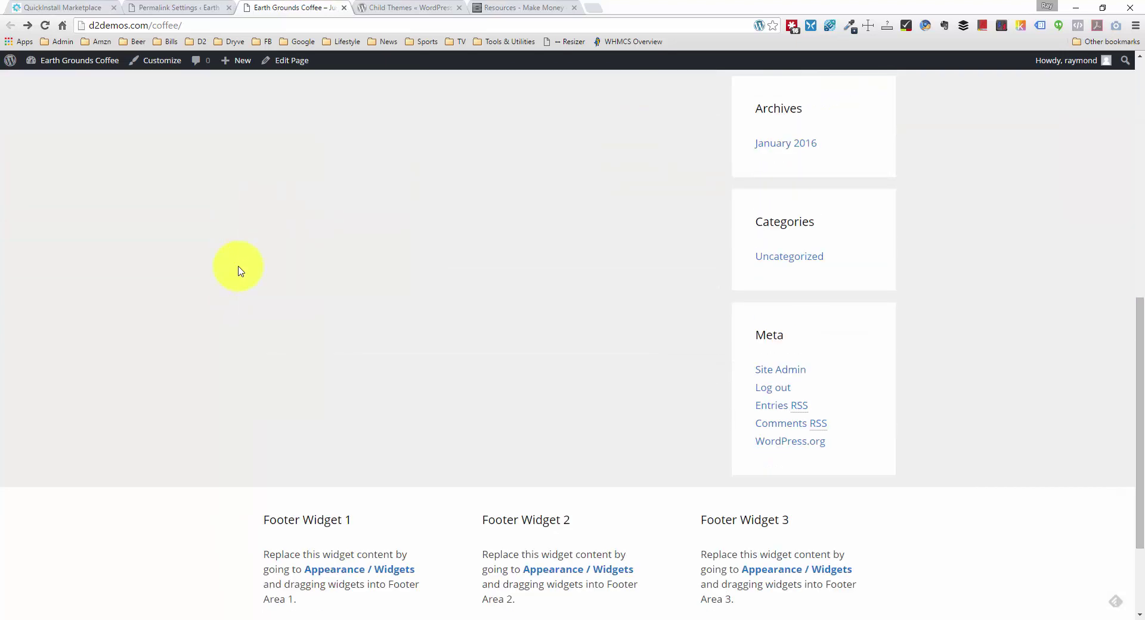
pyautogui.scroll(7, 238, 270)
pyautogui.scroll(2, 239, 270)
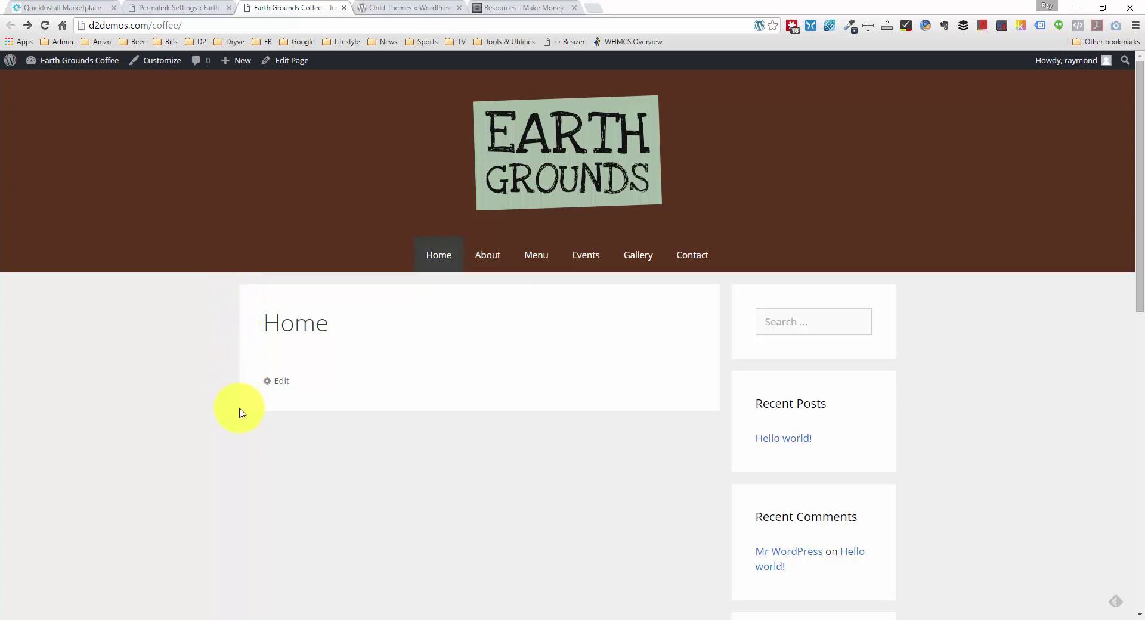
pyautogui.scroll(-1, 672, 428)
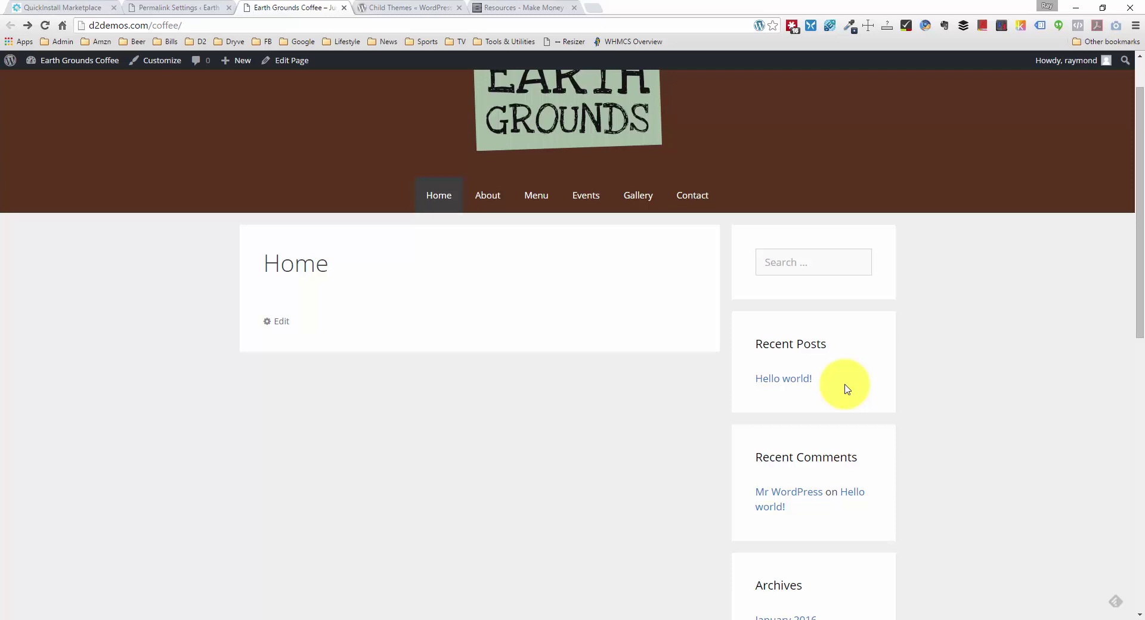
pyautogui.scroll(-9, 847, 388)
pyautogui.scroll(4, 850, 393)
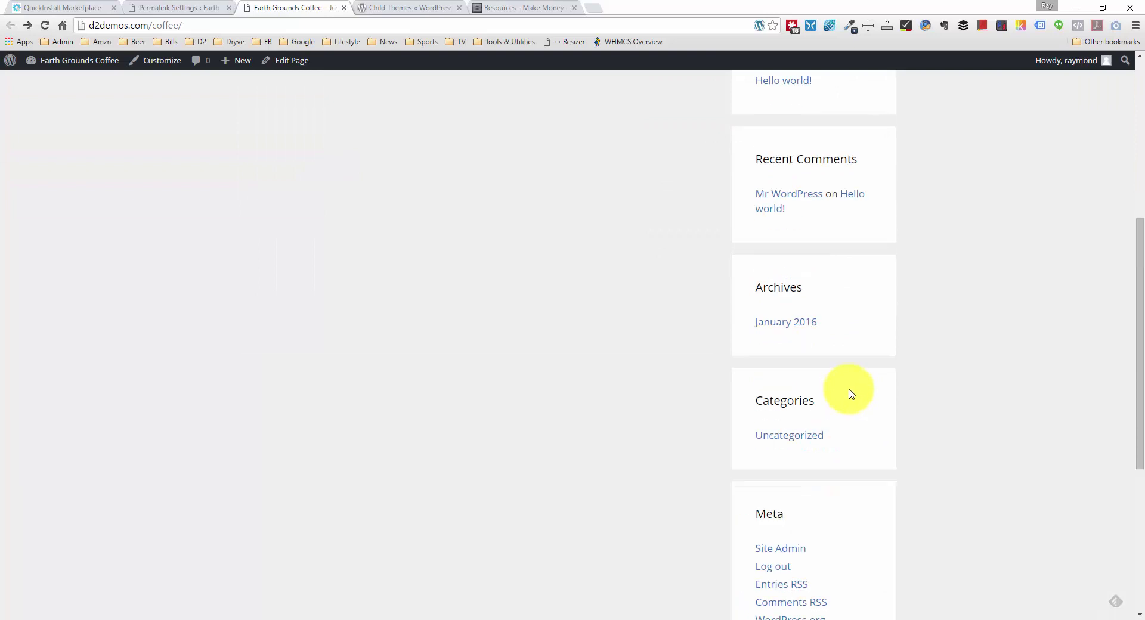
pyautogui.scroll(6, 851, 394)
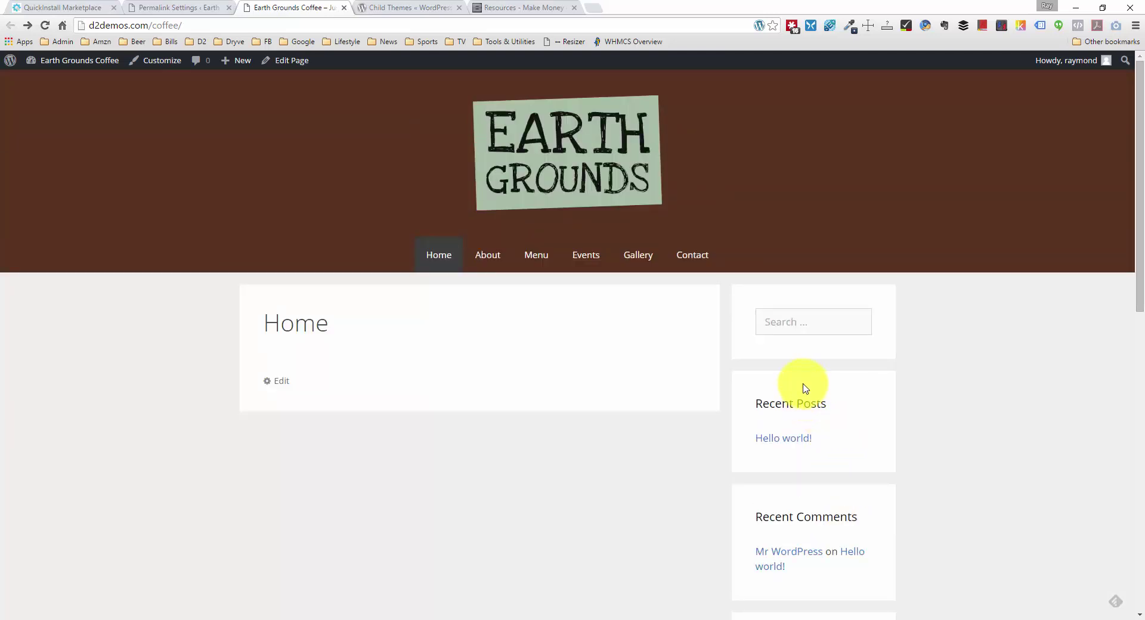
pyautogui.click(766, 325)
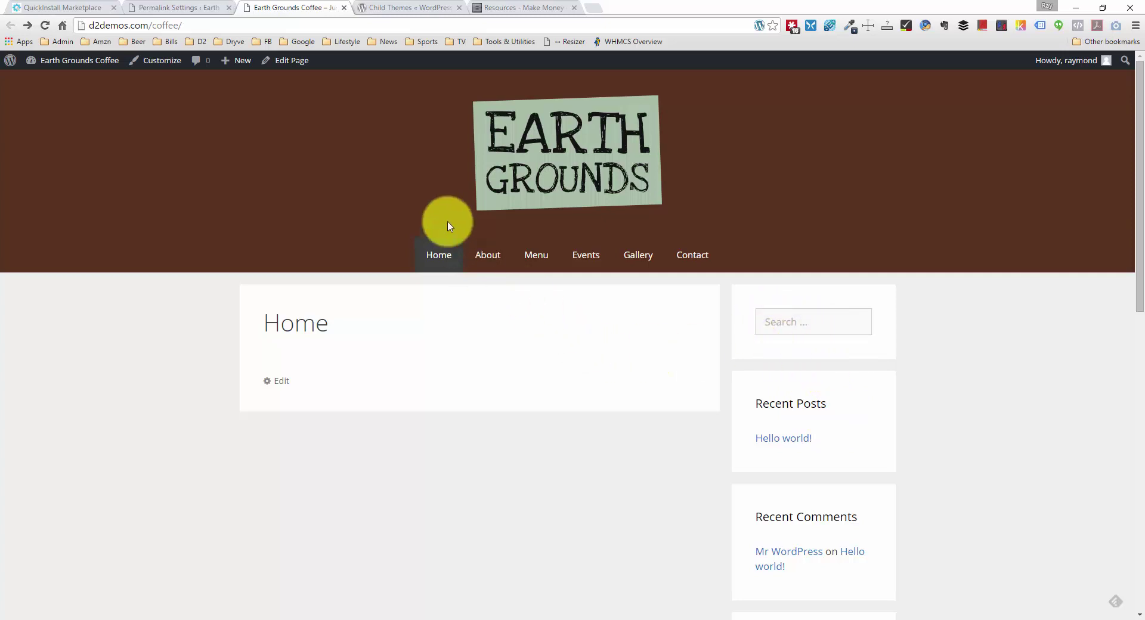
pyautogui.click(221, 7)
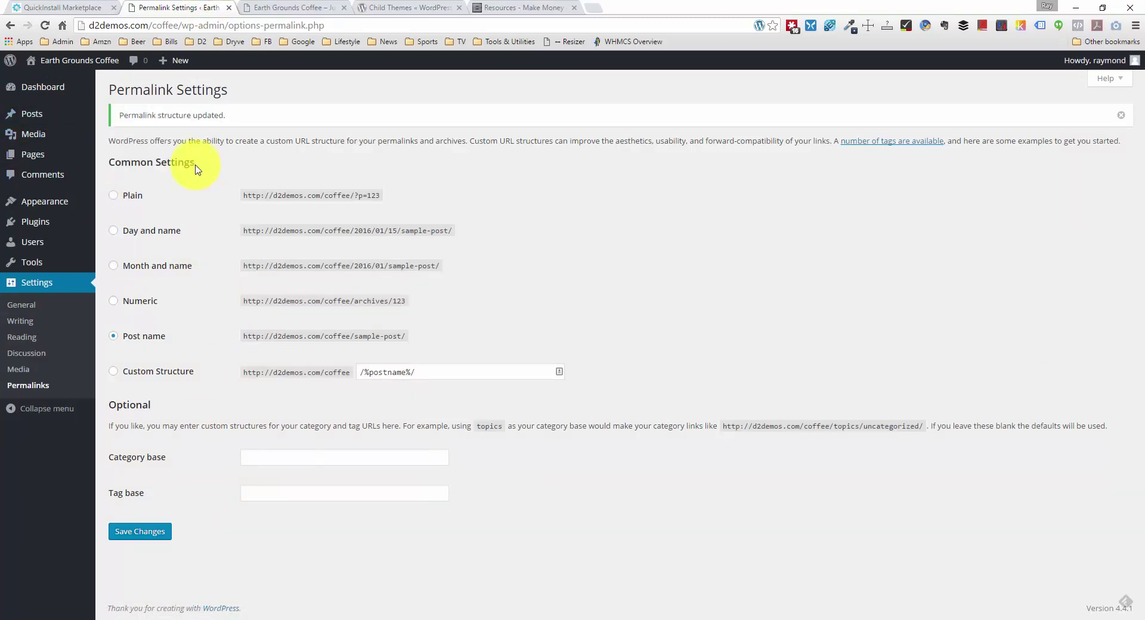
pyautogui.moveTo(52, 136)
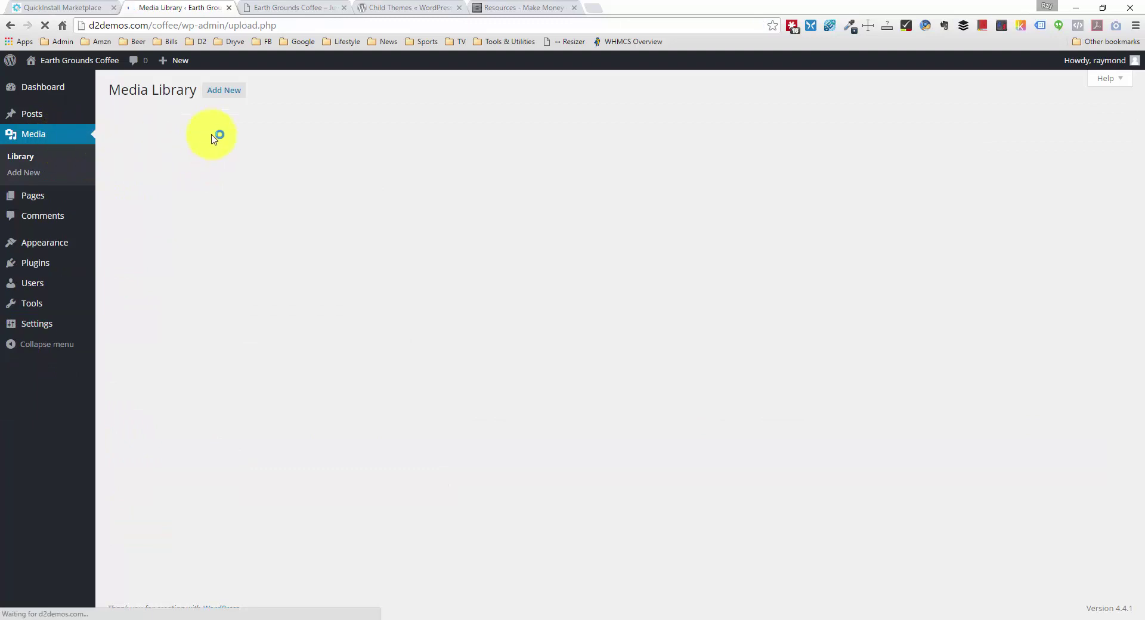
# Step: Upload clock, facebook, instagram, pinterest and twitter PNGs from the social folder to the Media Library
pyautogui.click(234, 91)
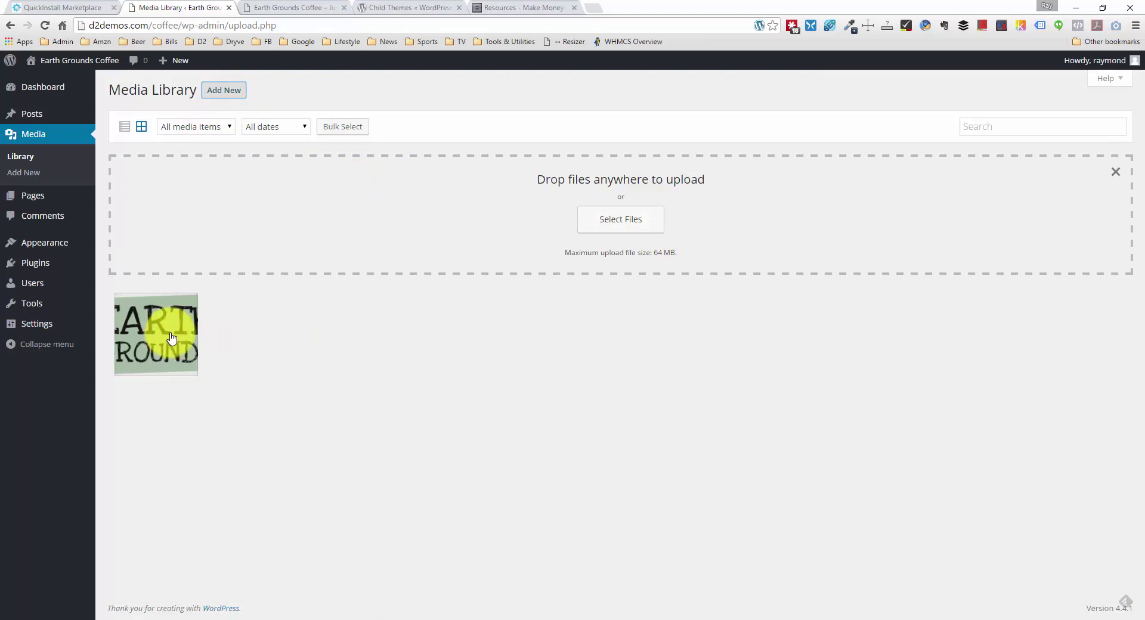
pyautogui.click(641, 229)
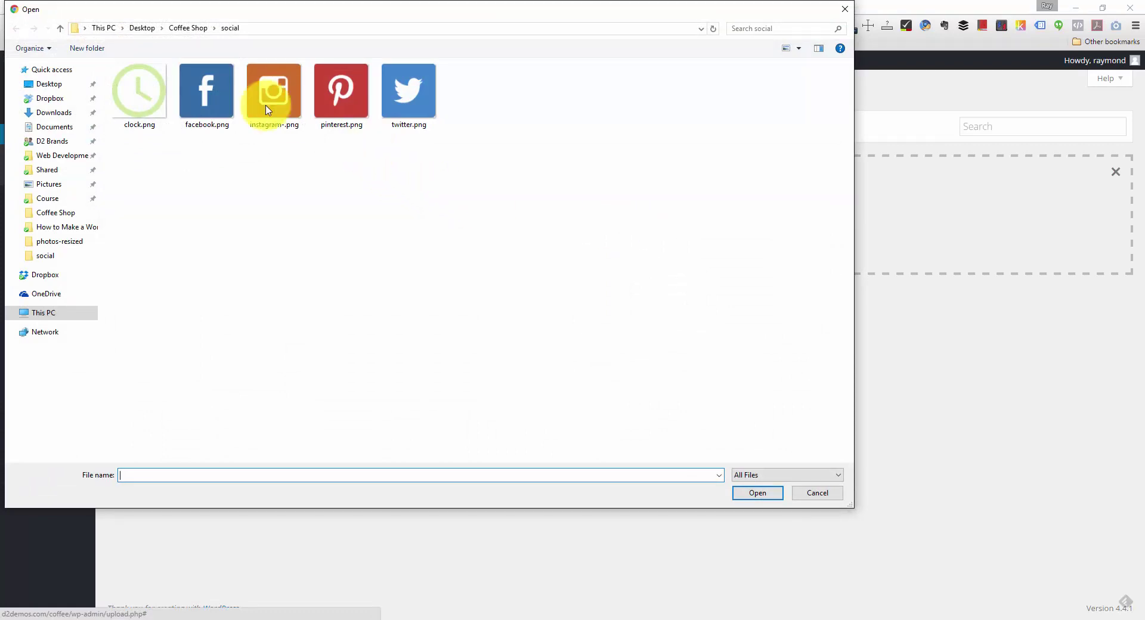
pyautogui.click(544, 172)
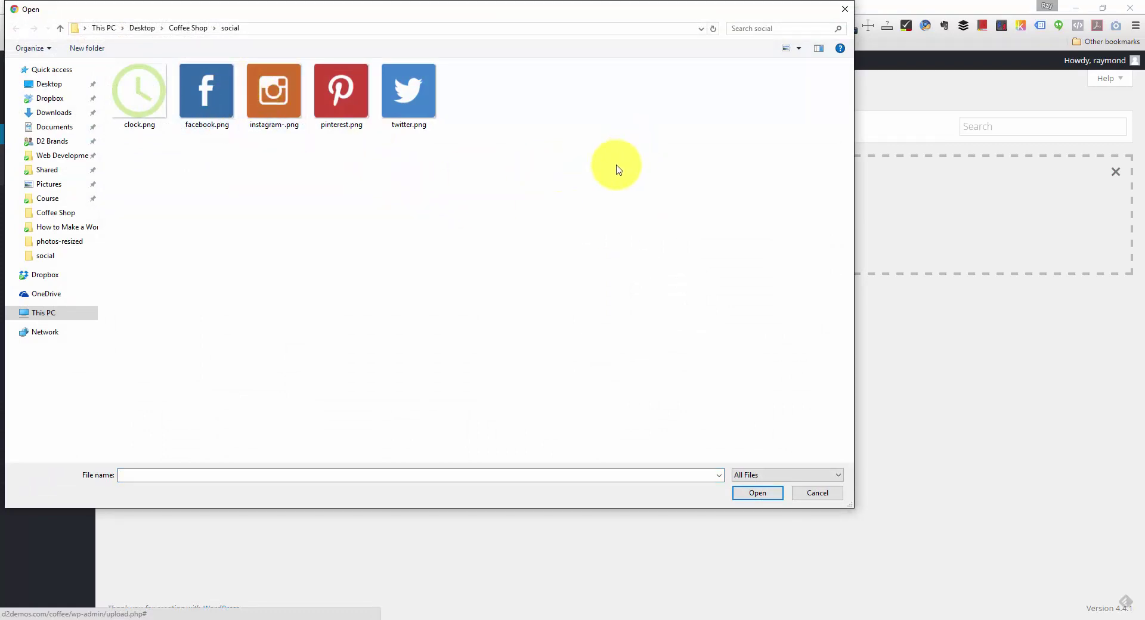
pyautogui.click(146, 107)
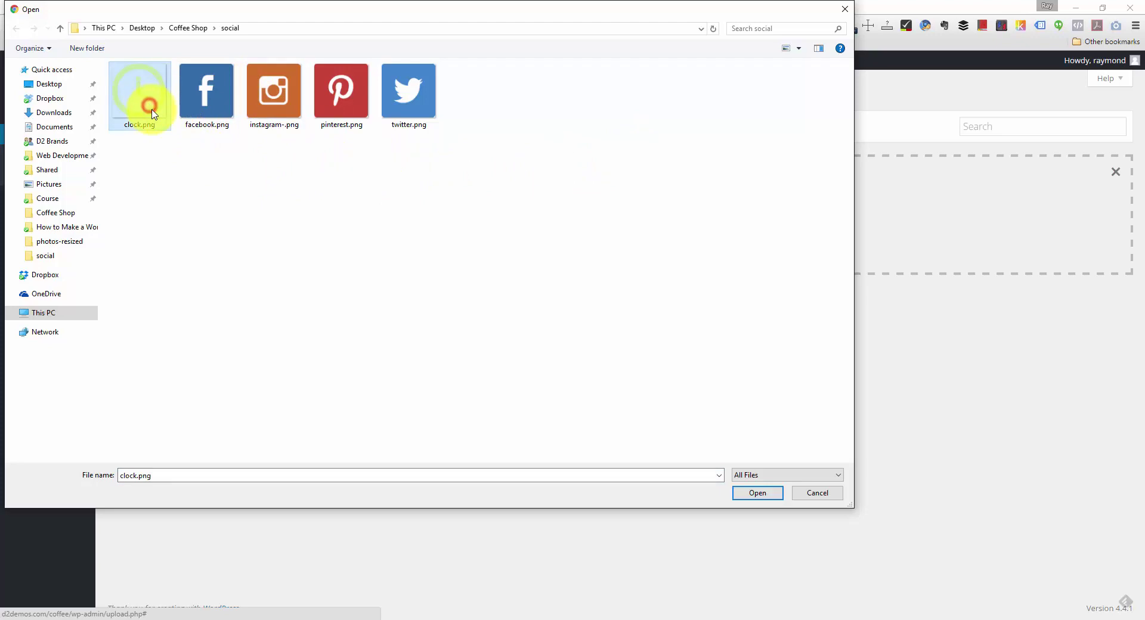
pyautogui.click(190, 169)
pyautogui.click(497, 174)
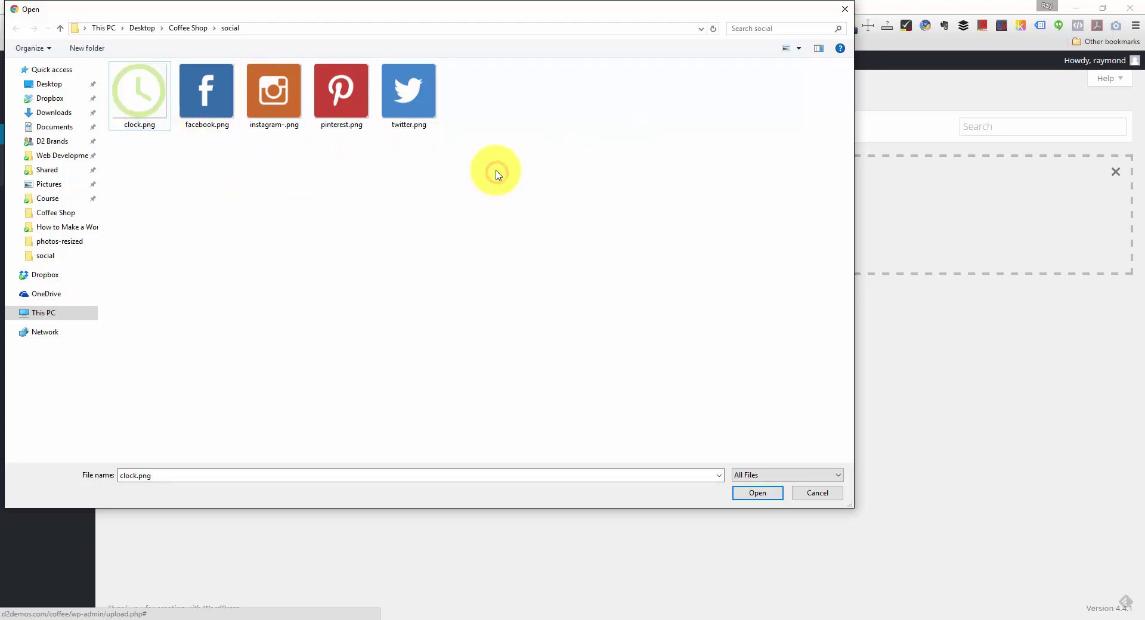
pyautogui.moveTo(493, 167); pyautogui.dragTo(65, 45)
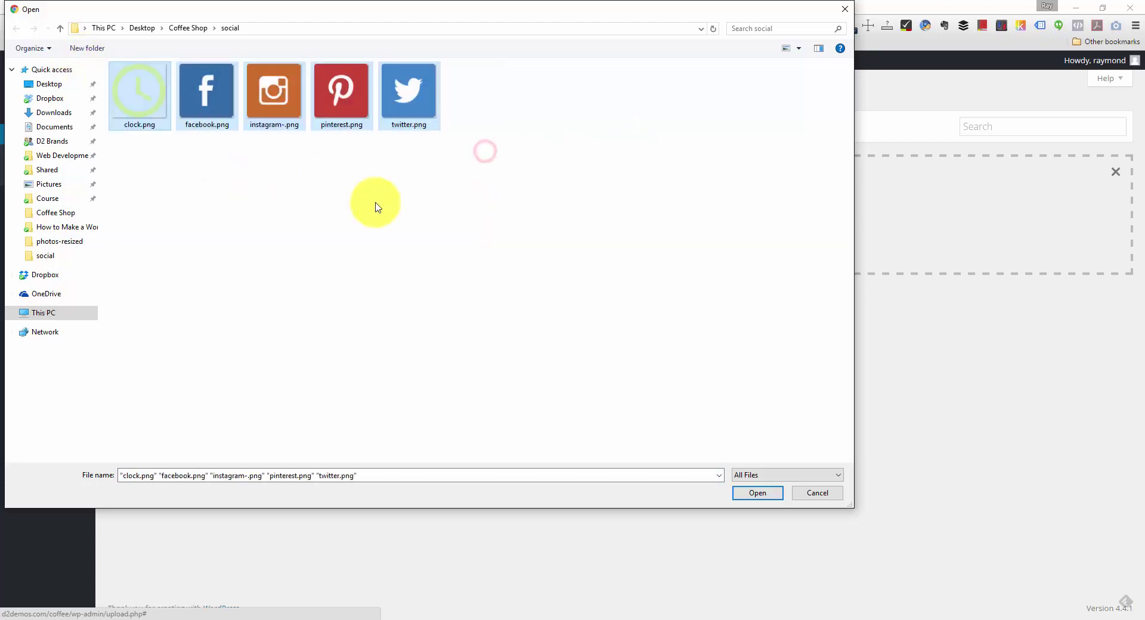
pyautogui.click(757, 494)
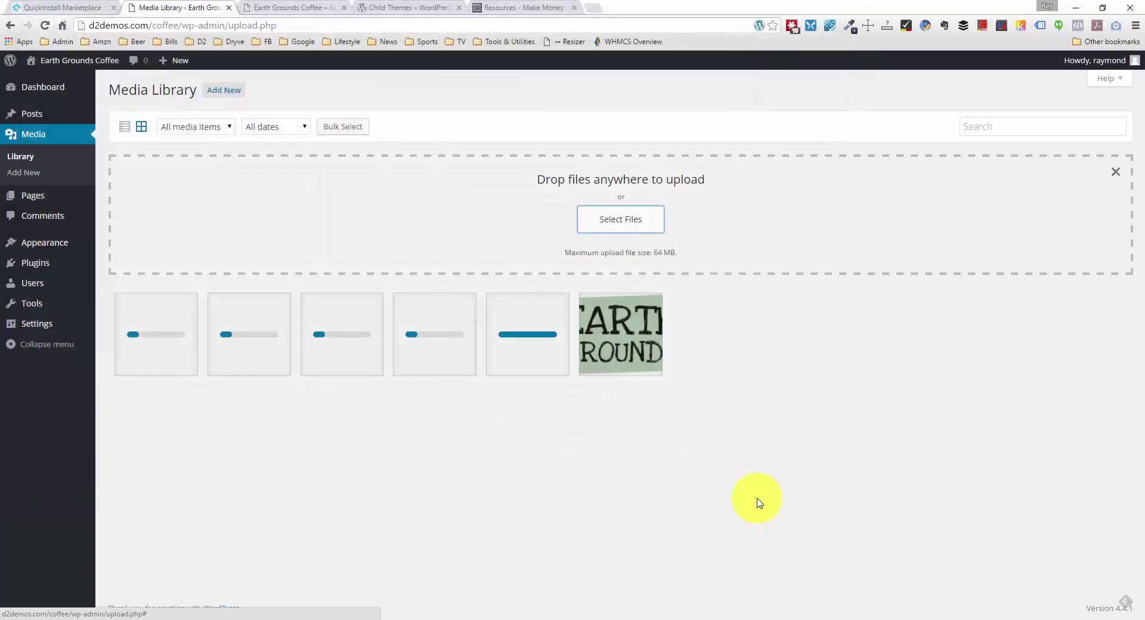
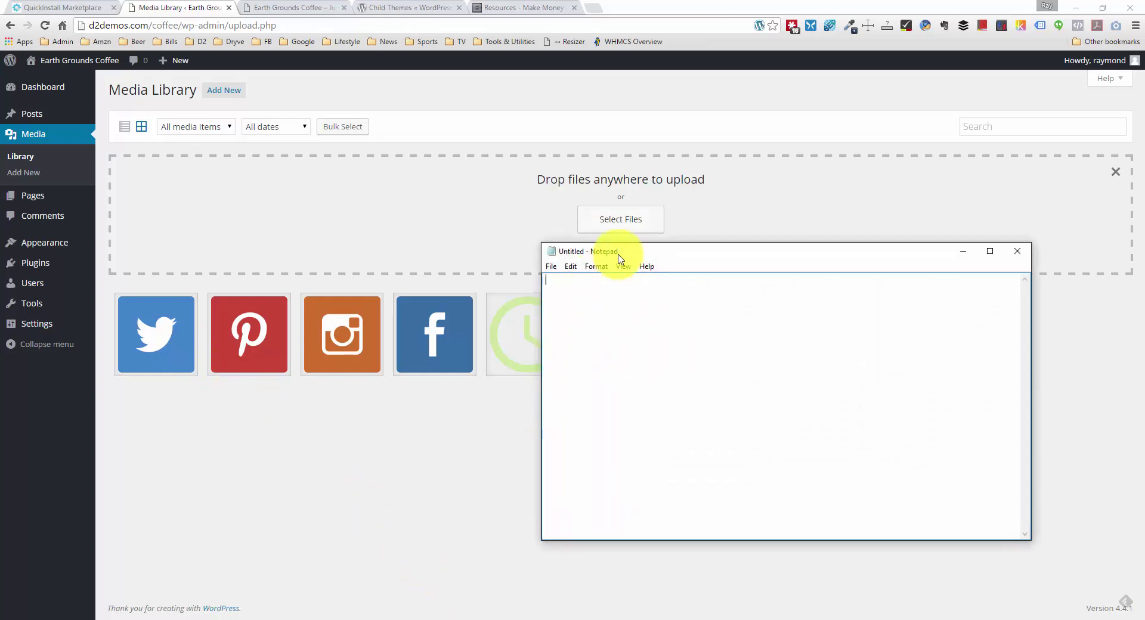
# Step: Copy the twitter image's full URL from its Attachment Details into the note
pyautogui.moveTo(620, 251); pyautogui.dragTo(678, 276)
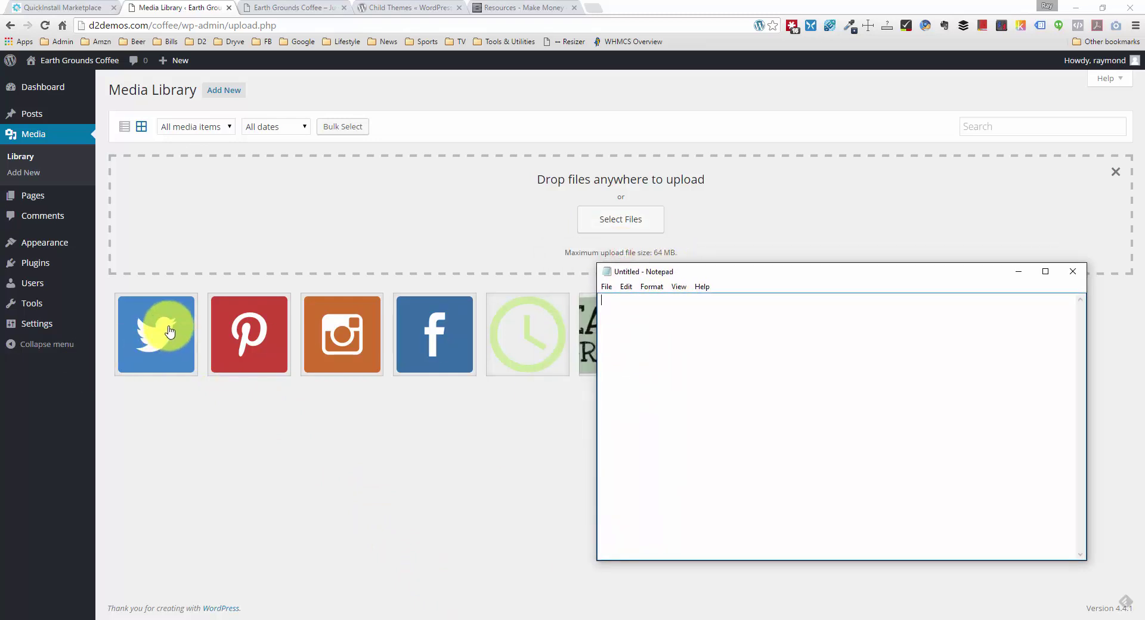
pyautogui.click(168, 328)
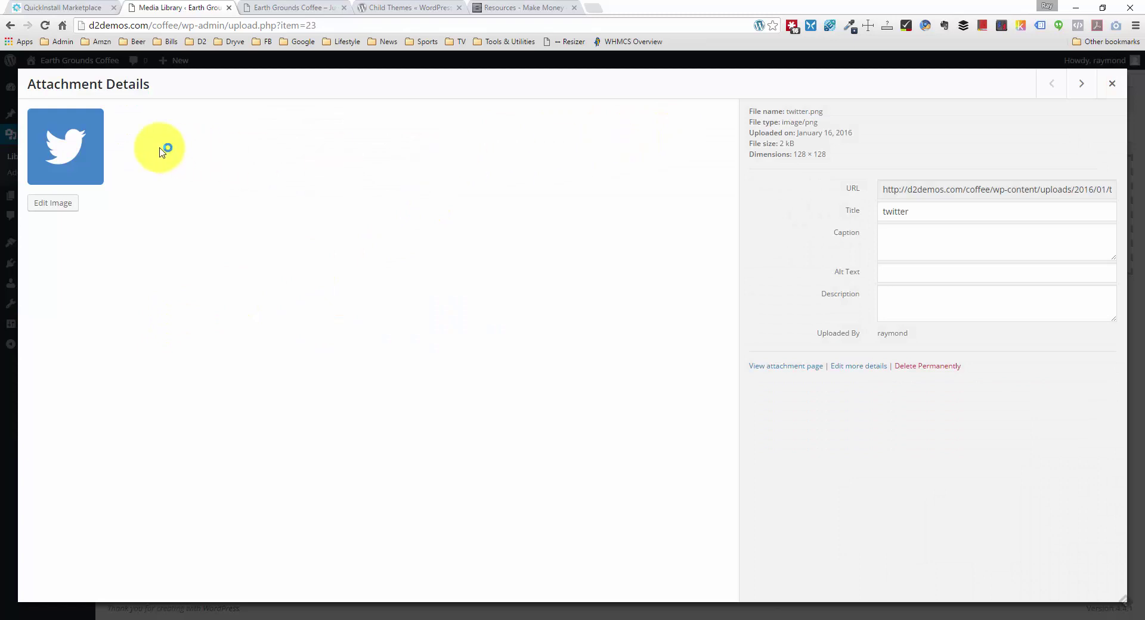
pyautogui.click(938, 191)
pyautogui.hotkey('ctrl', 'c')
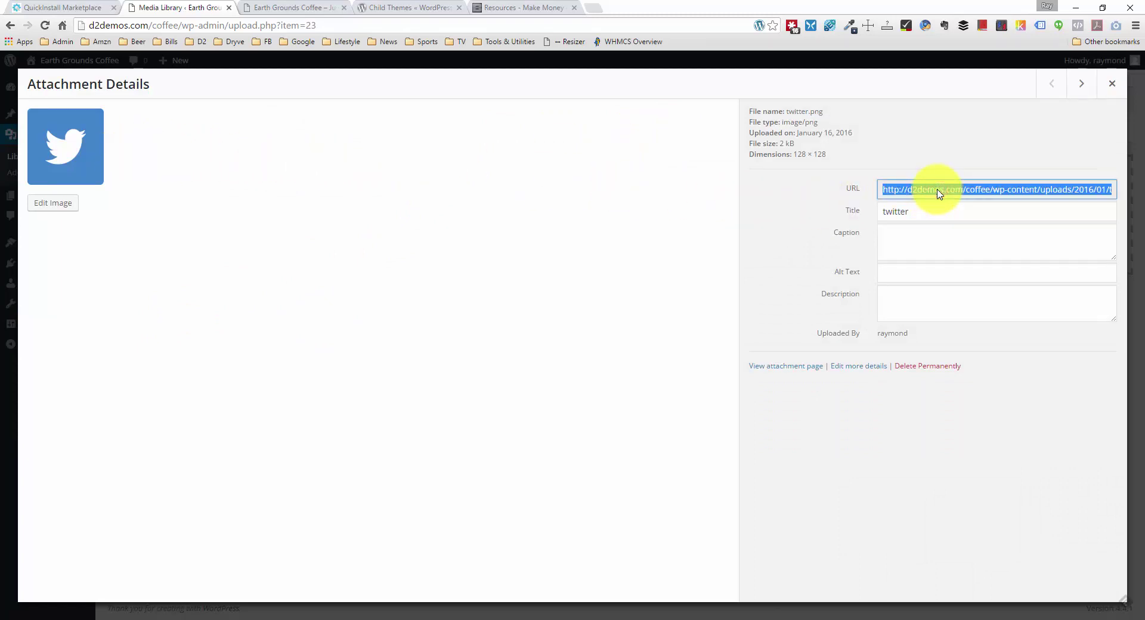
pyautogui.click(442, 617)
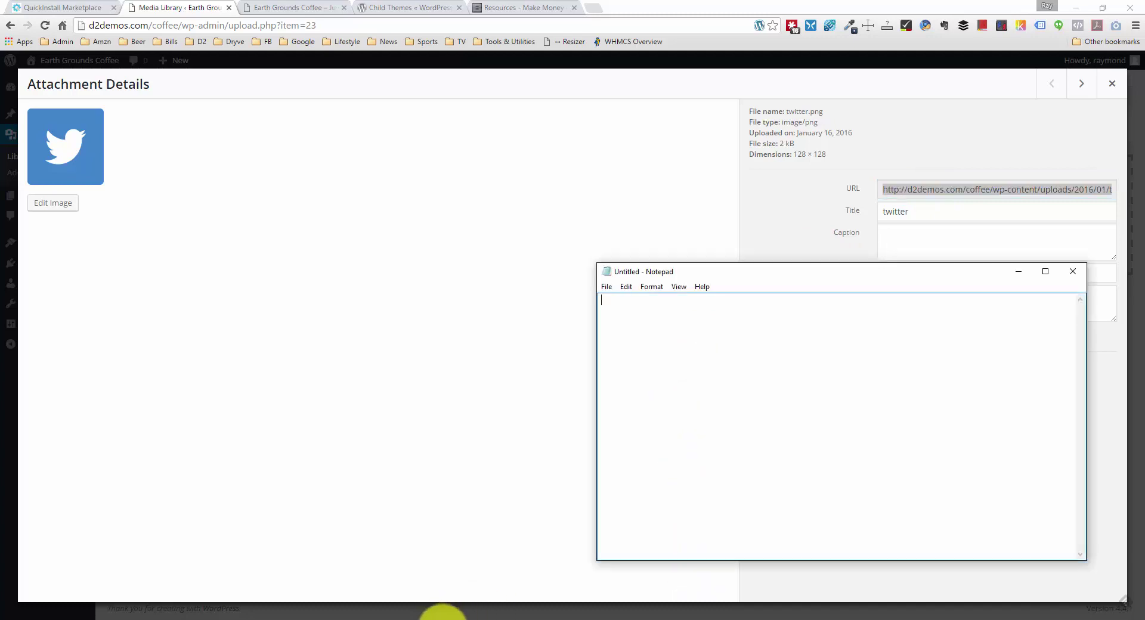
pyautogui.hotkey('ctrl', 'v')
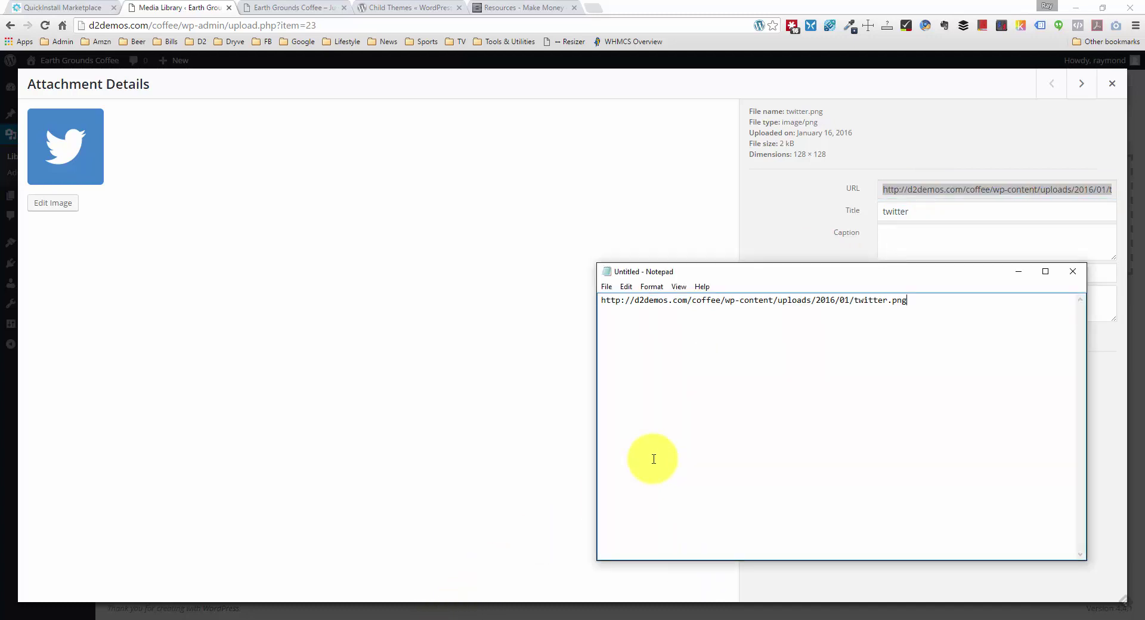
pyautogui.click(1108, 85)
# Step: Copy the pinterest image's full URL and paste it into the note
pyautogui.click(248, 322)
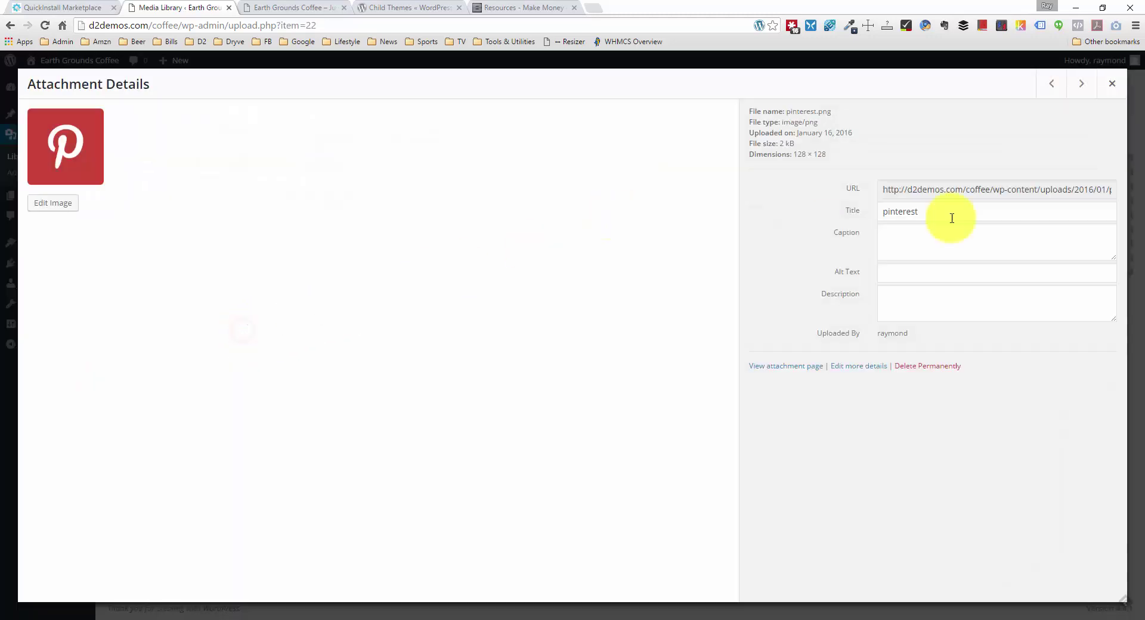
pyautogui.doubleClick(985, 191)
pyautogui.tripleClick(985, 190)
pyautogui.hotkey('ctrl', 'c')
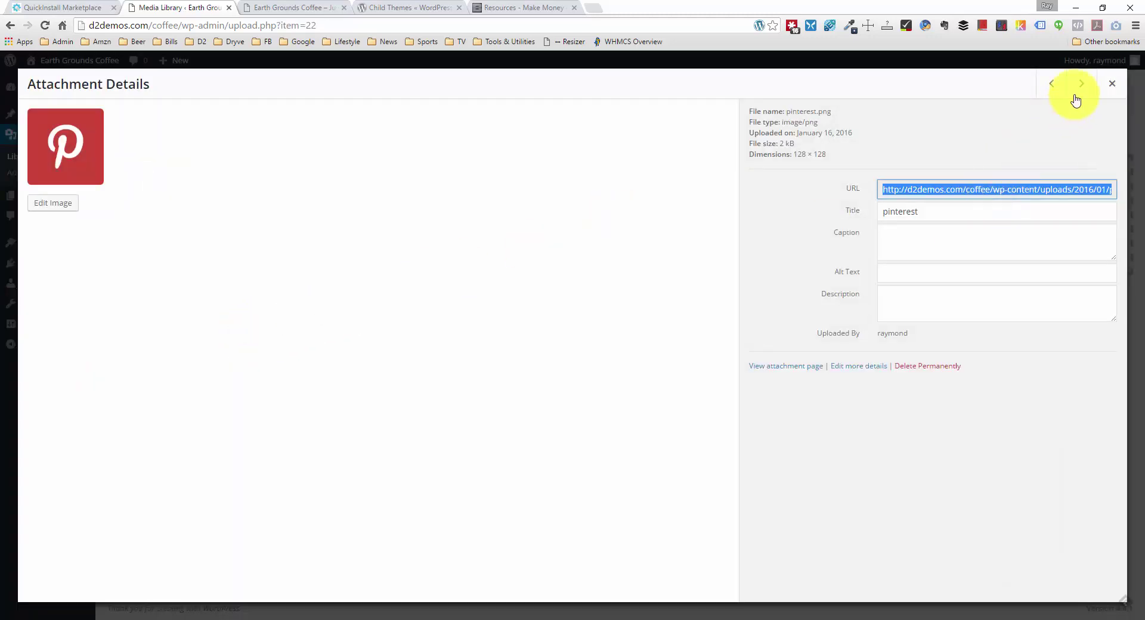
pyautogui.click(1109, 83)
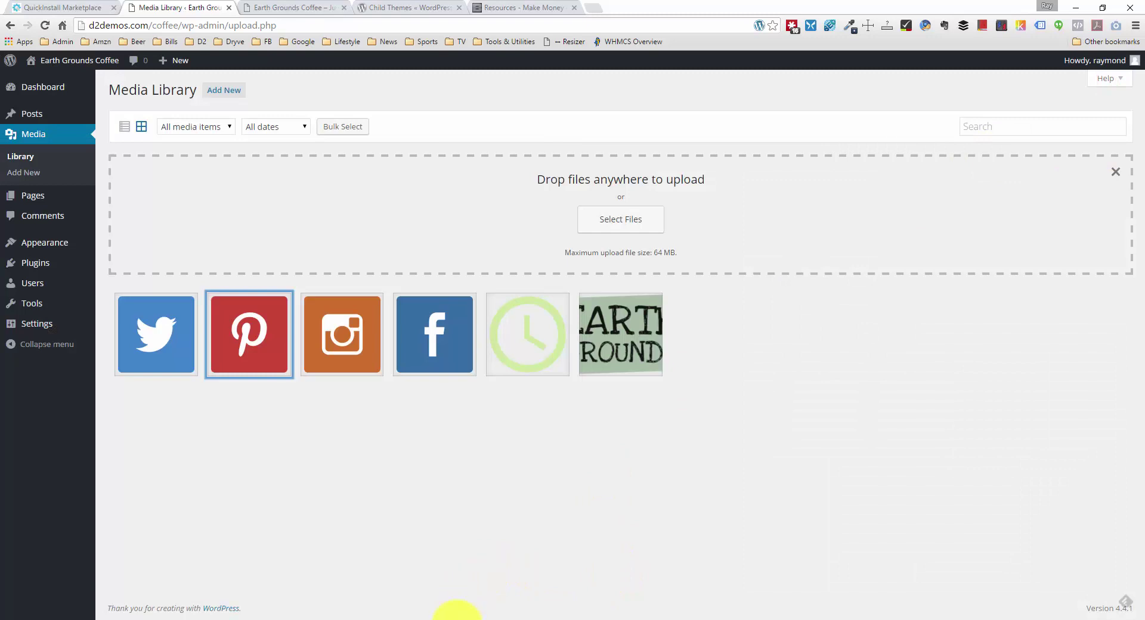
pyautogui.click(457, 617)
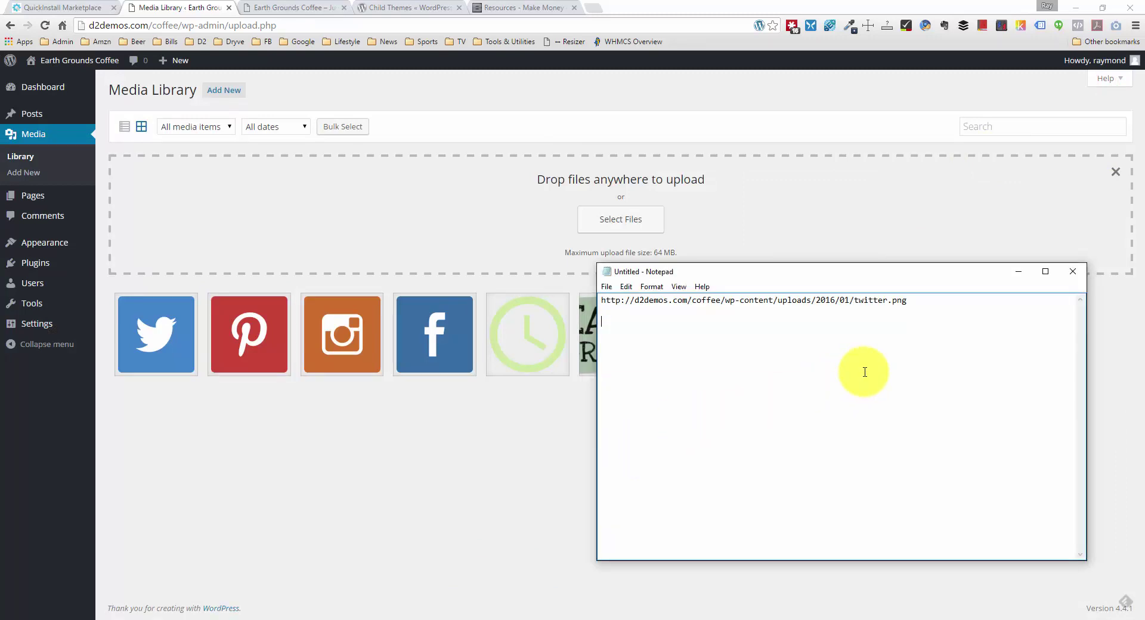
pyautogui.hotkey('ctrl', 'v')
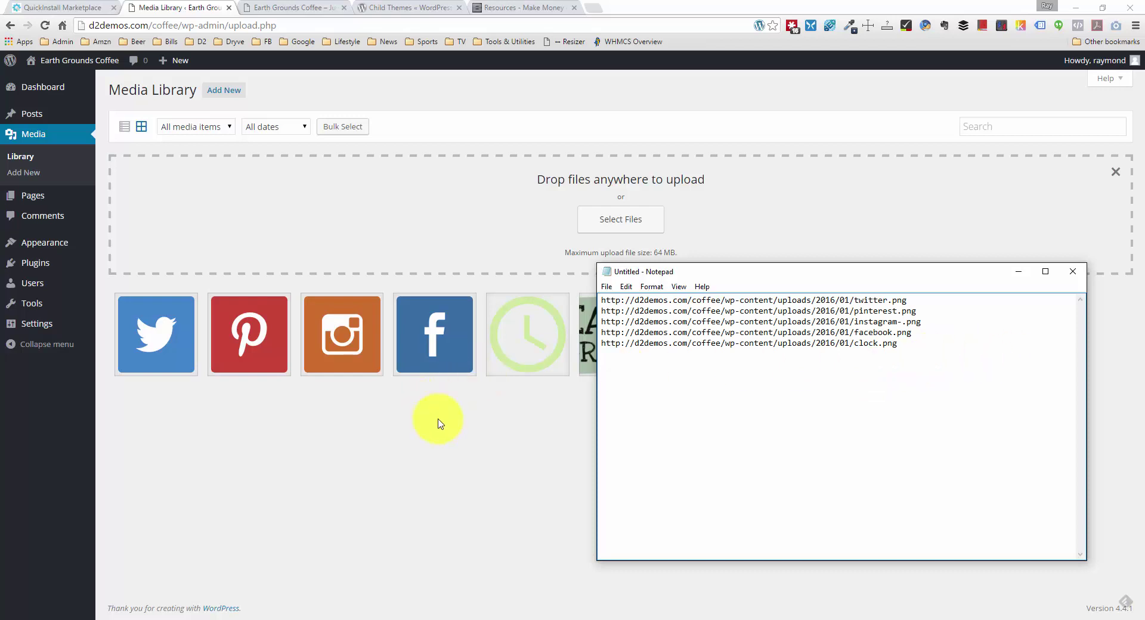
pyautogui.click(447, 441)
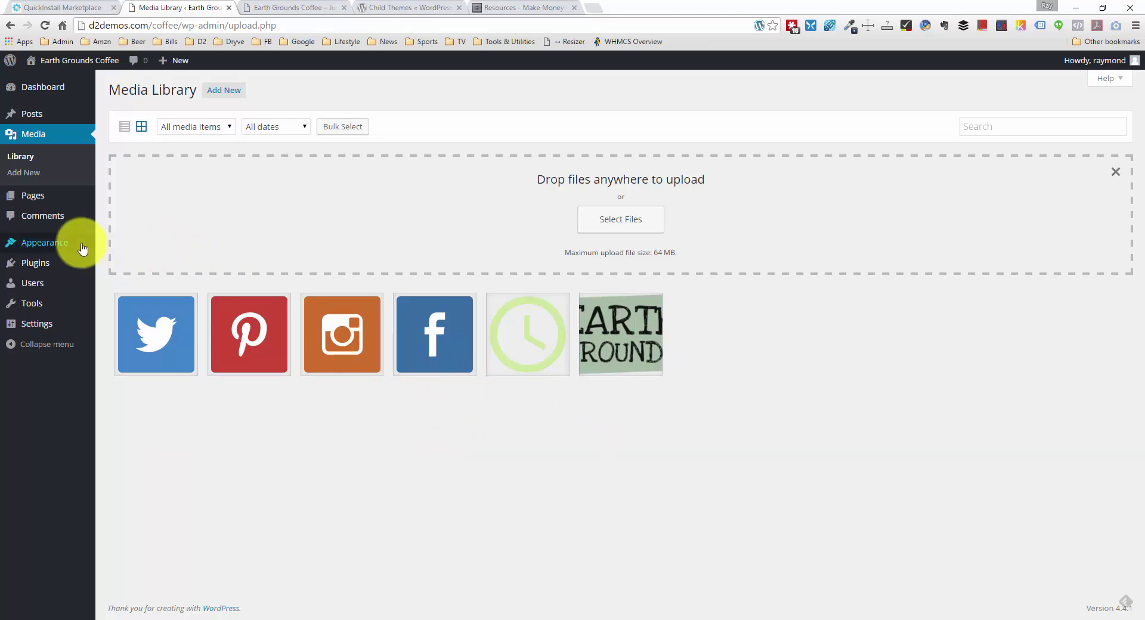
# Step: Go to Appearance > Widgets, then switch to the live Earth Grounds Coffee site tab
pyautogui.moveTo(84, 243)
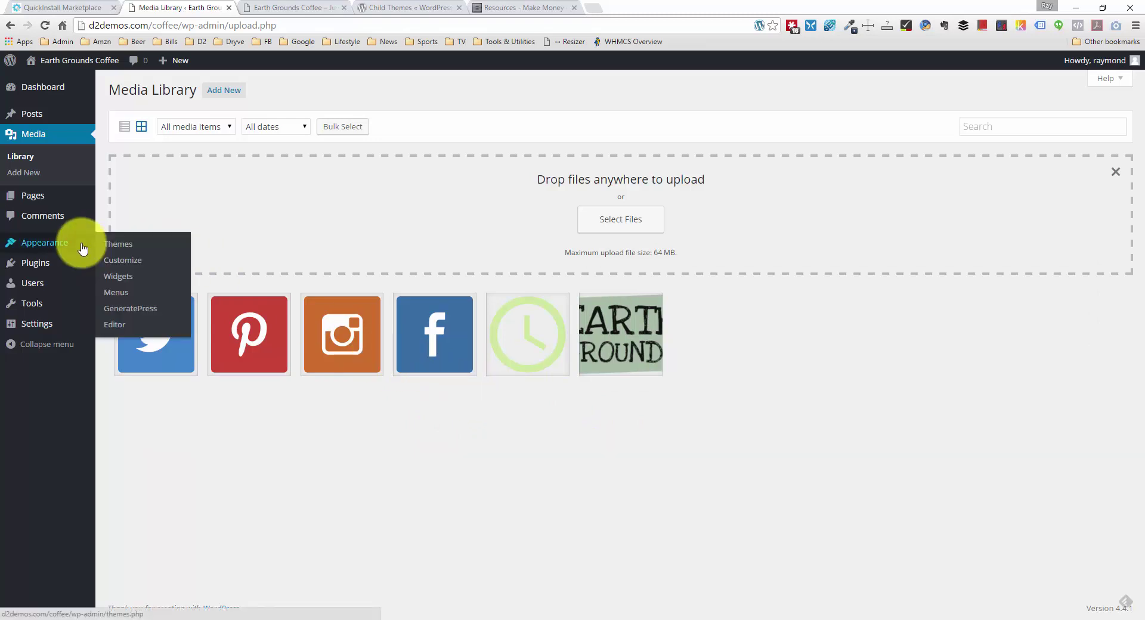
pyautogui.click(124, 279)
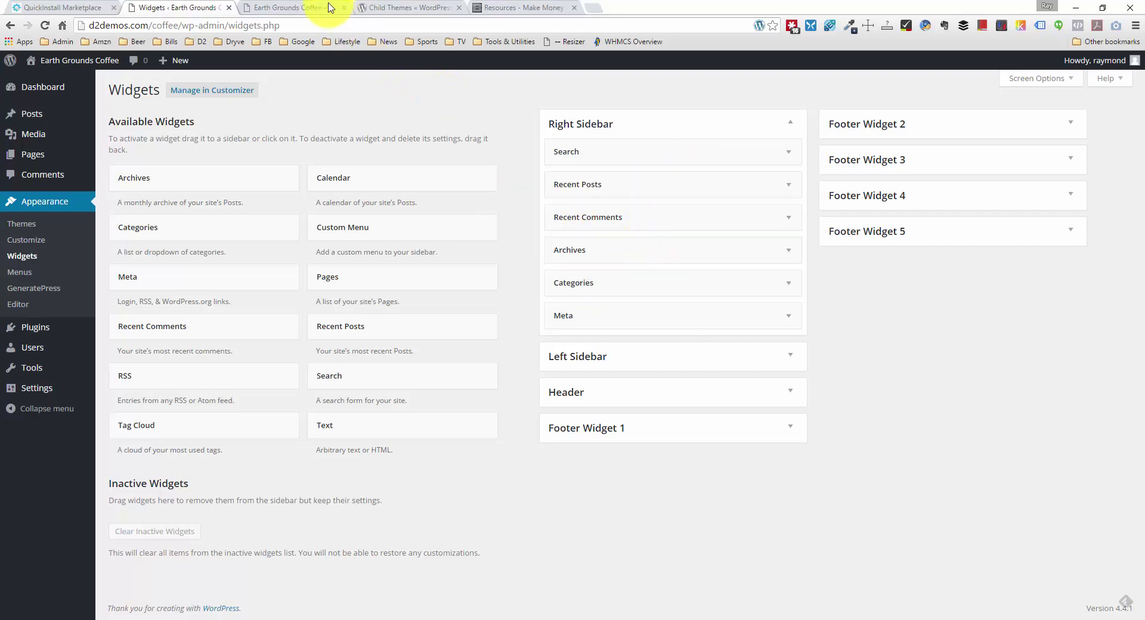
pyautogui.click(292, 7)
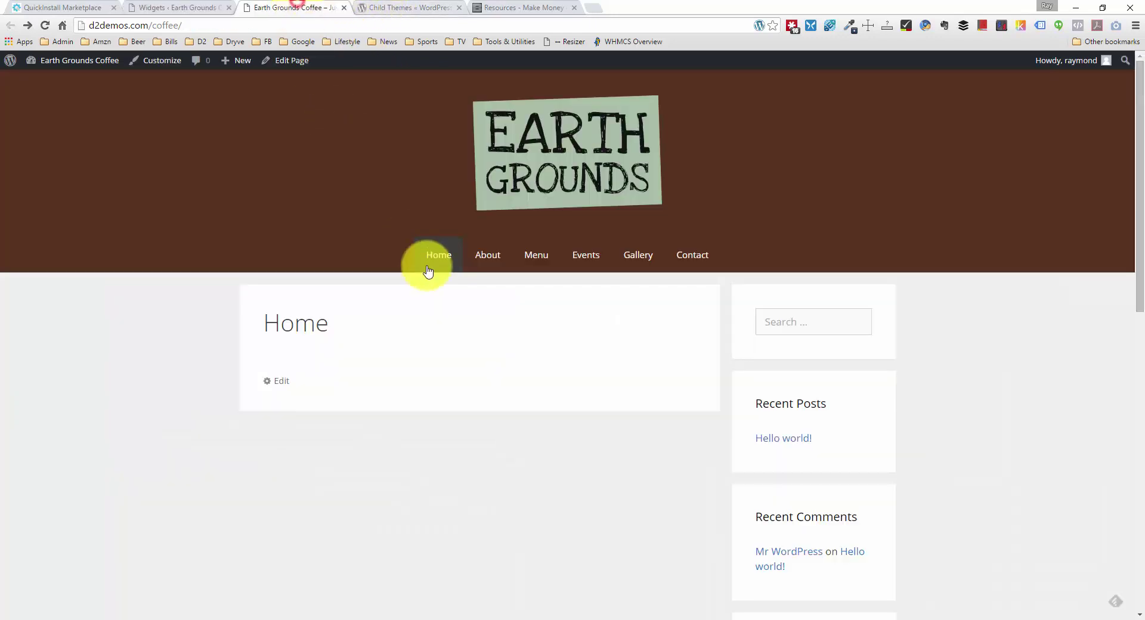
# Step: Scroll through the home page to review the sidebar widgets it currently shows
pyautogui.scroll(-7, 477, 250)
pyautogui.scroll(2, 769, 241)
pyautogui.scroll(2, 769, 242)
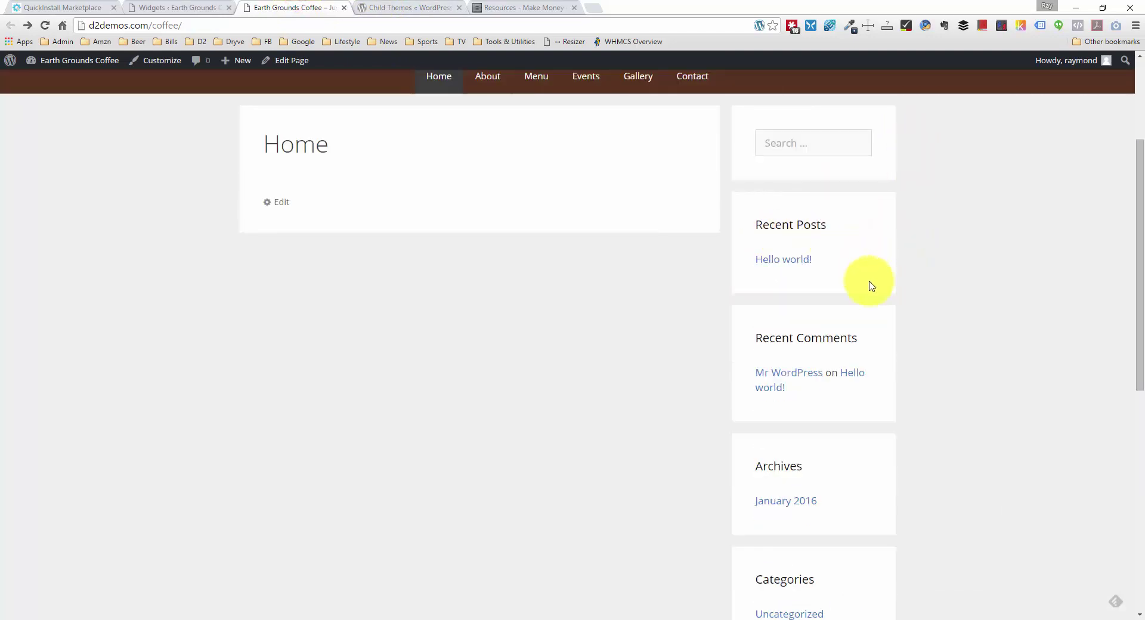
pyautogui.scroll(-2, 847, 373)
pyautogui.scroll(-4, 835, 375)
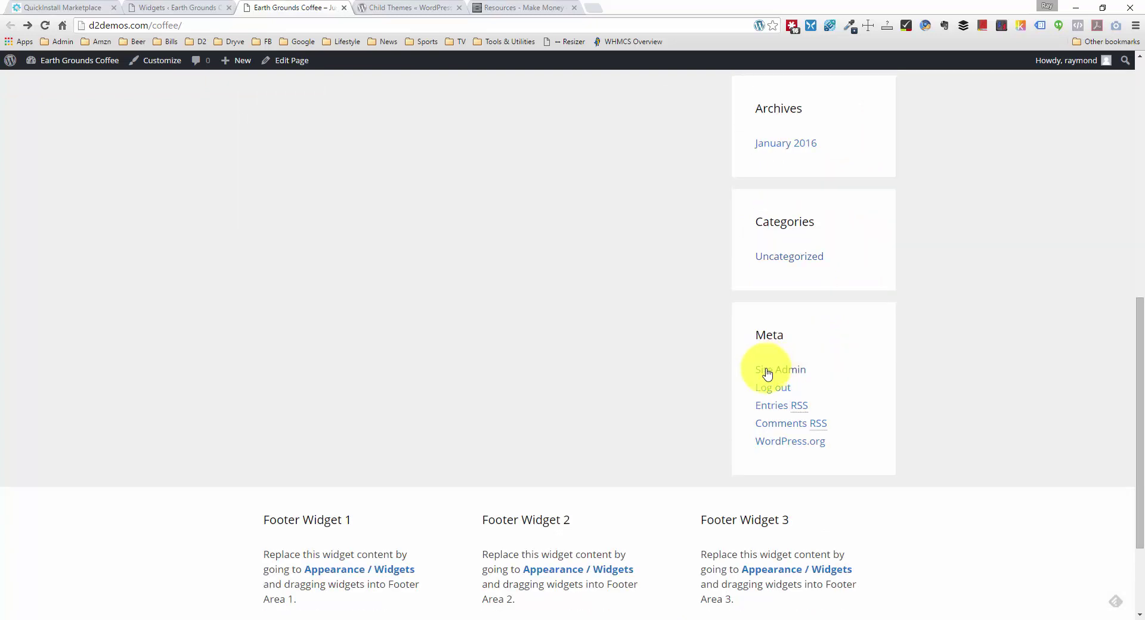
pyautogui.scroll(9, 543, 312)
pyautogui.scroll(-9, 642, 304)
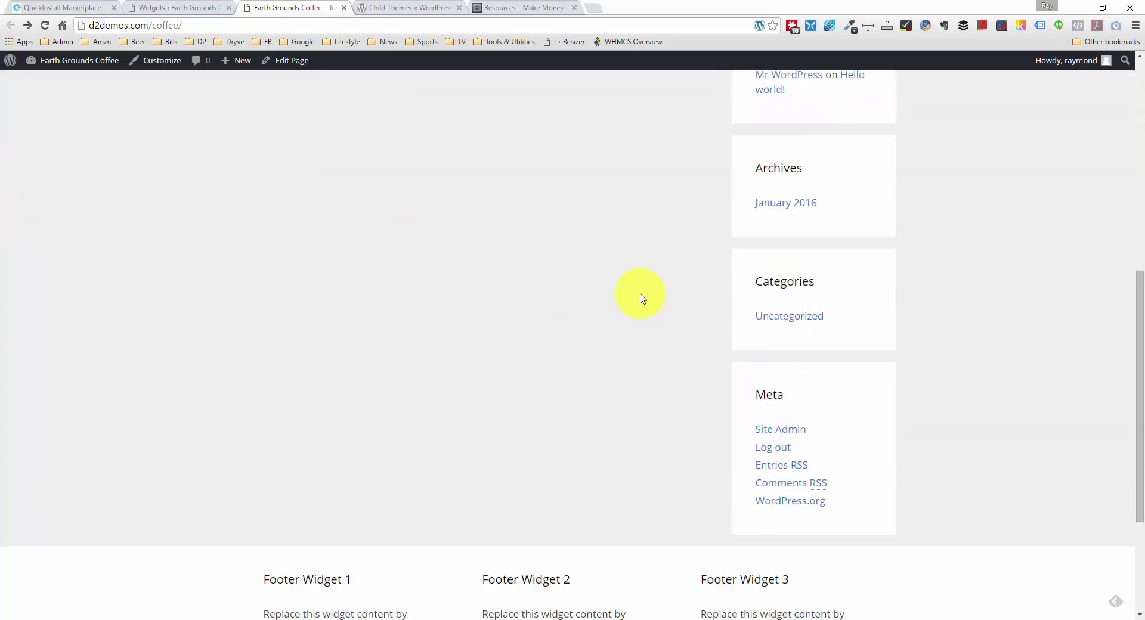
pyautogui.scroll(3, 667, 340)
pyautogui.scroll(4, 784, 283)
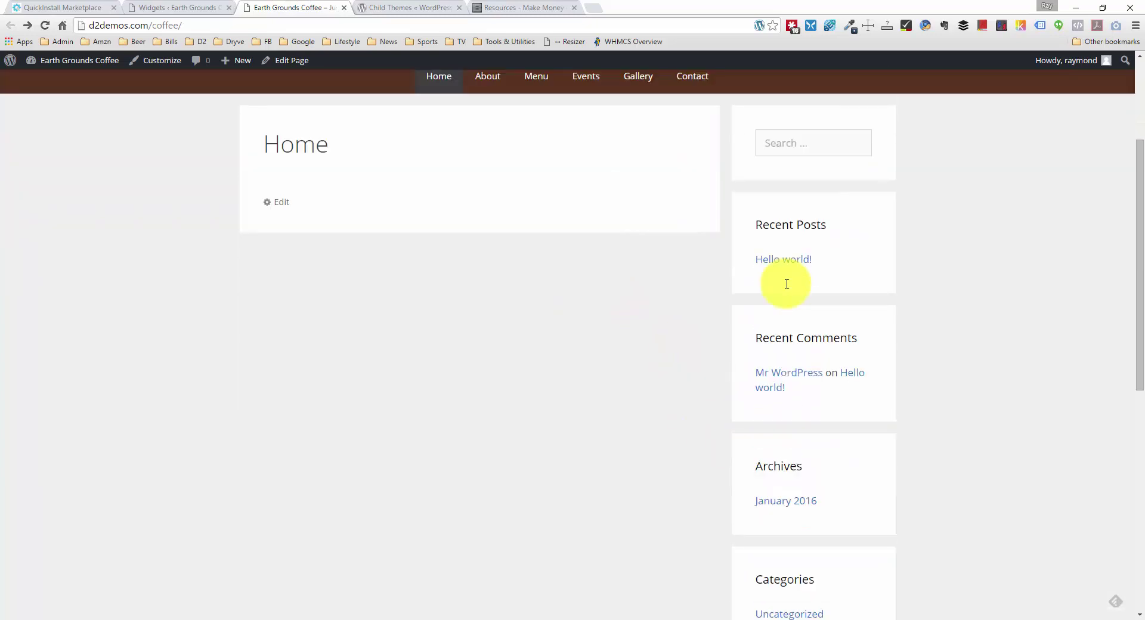
pyautogui.scroll(-1, 708, 332)
pyautogui.scroll(1, 713, 307)
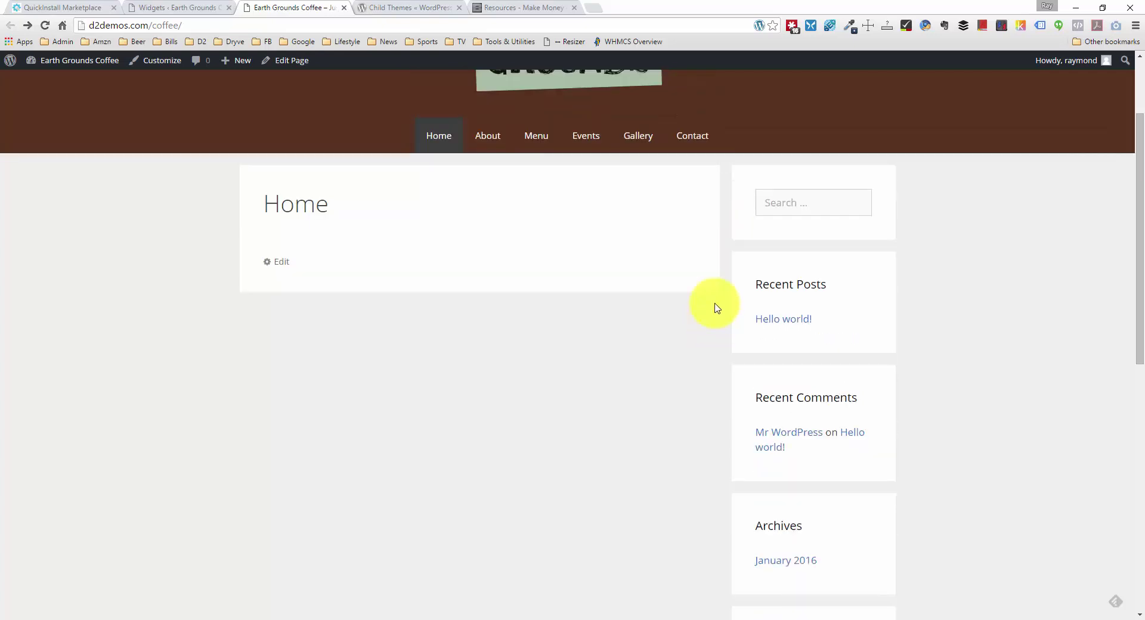
pyautogui.scroll(1, 468, 241)
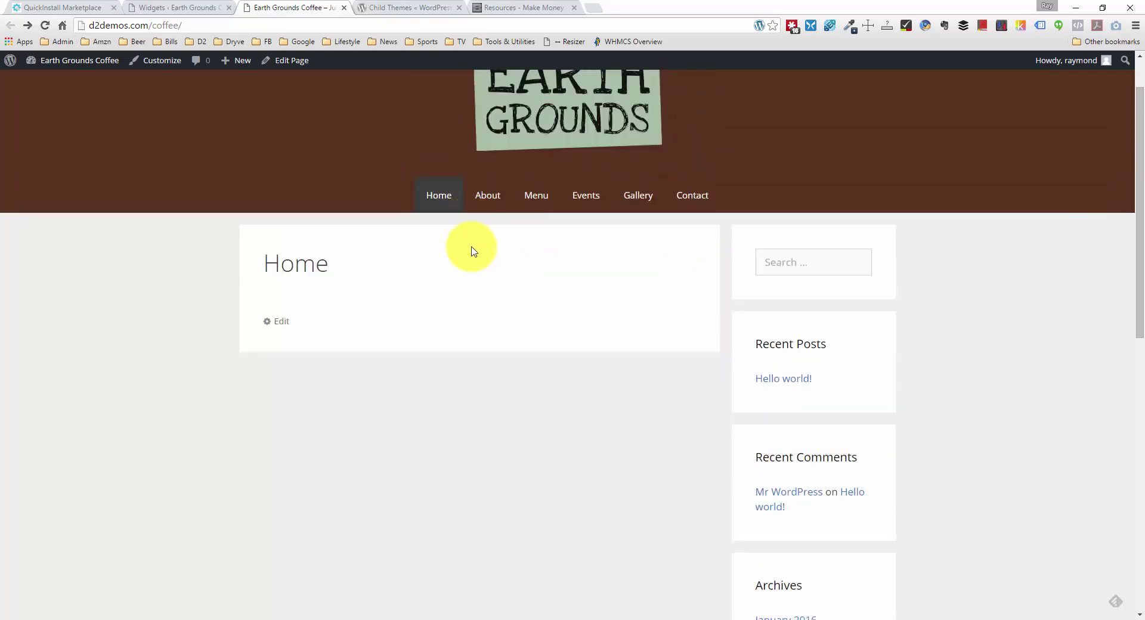
# Step: Delete the Search, Recent Posts and Recent Comments widgets from the Right Sidebar
pyautogui.click(177, 6)
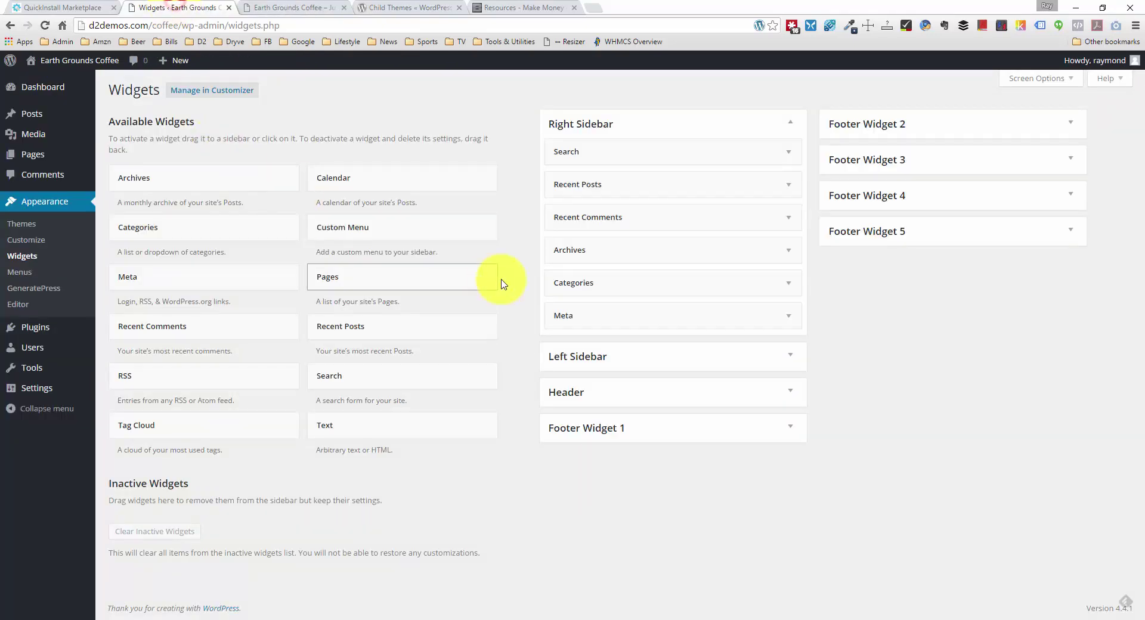
pyautogui.click(788, 153)
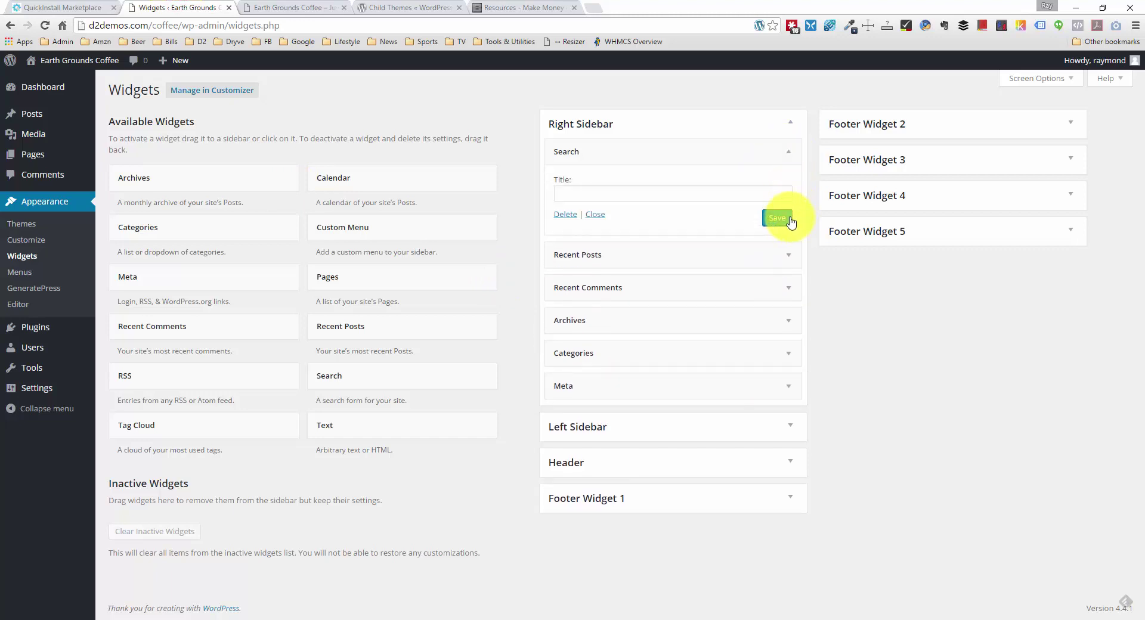
pyautogui.click(564, 215)
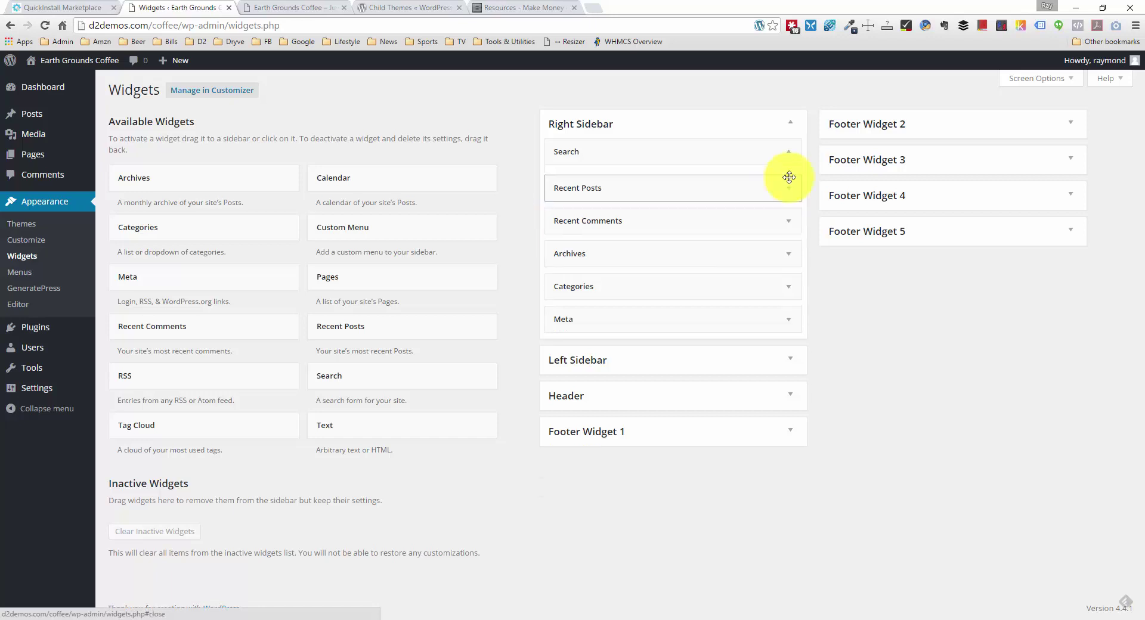
pyautogui.click(788, 153)
pyautogui.click(578, 260)
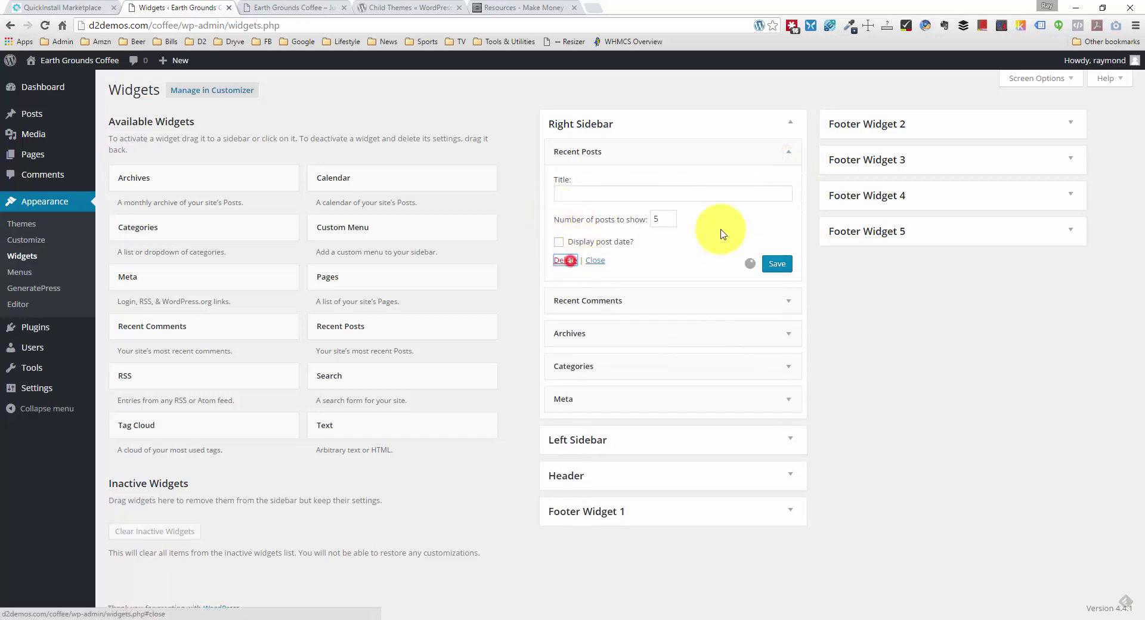
pyautogui.click(788, 152)
pyautogui.click(564, 242)
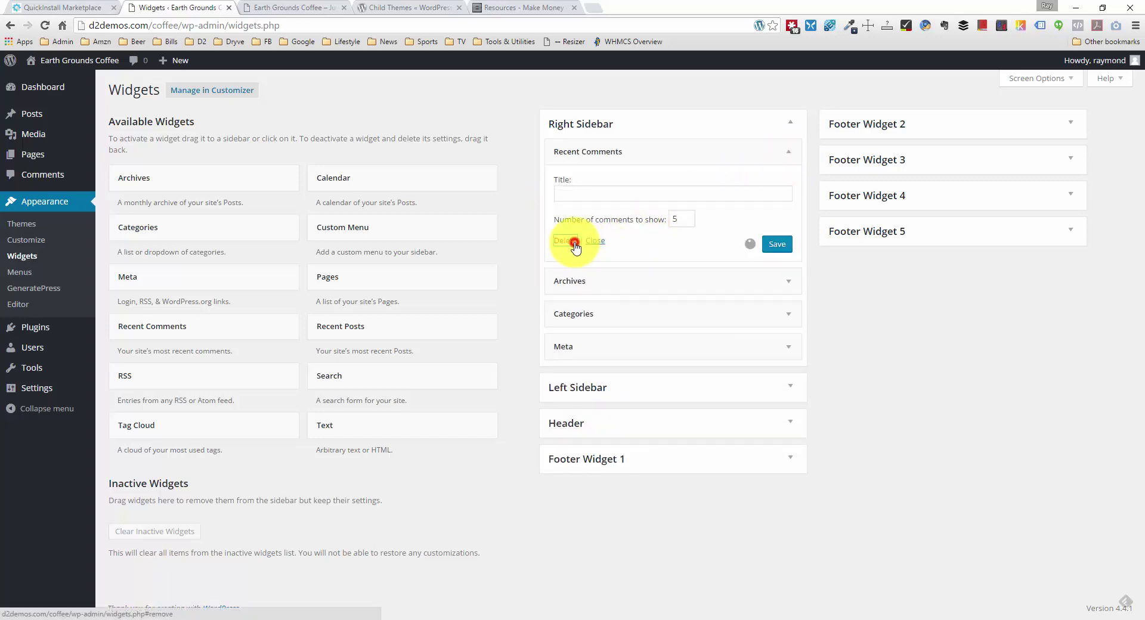
# Step: Delete the remaining Archives, Categories and Meta widgets
pyautogui.click(792, 154)
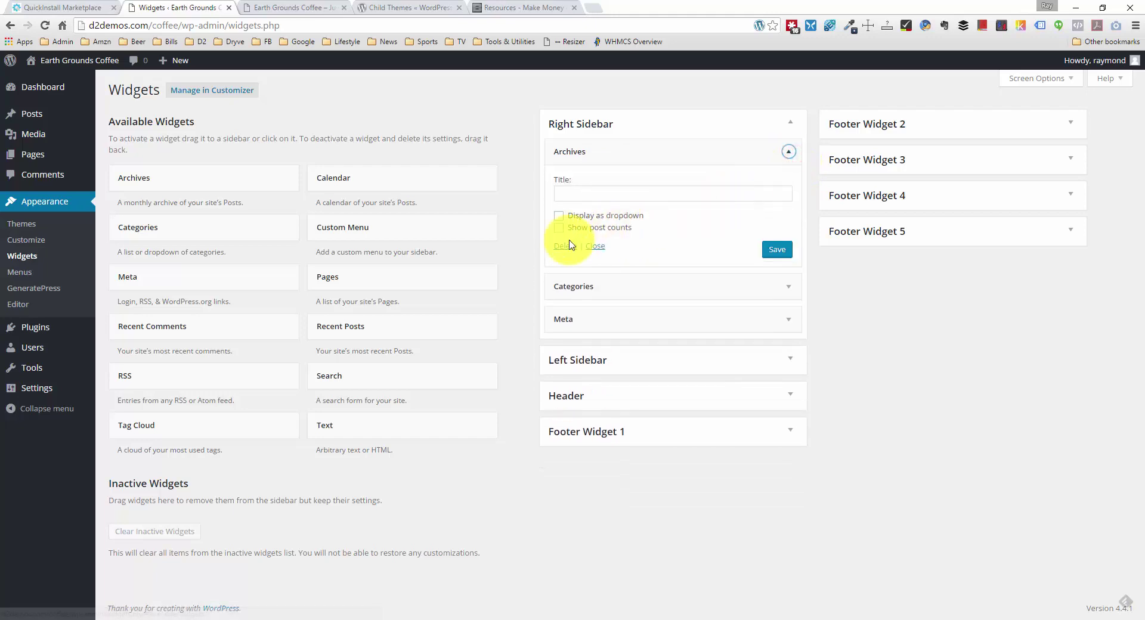
pyautogui.click(564, 245)
pyautogui.click(772, 158)
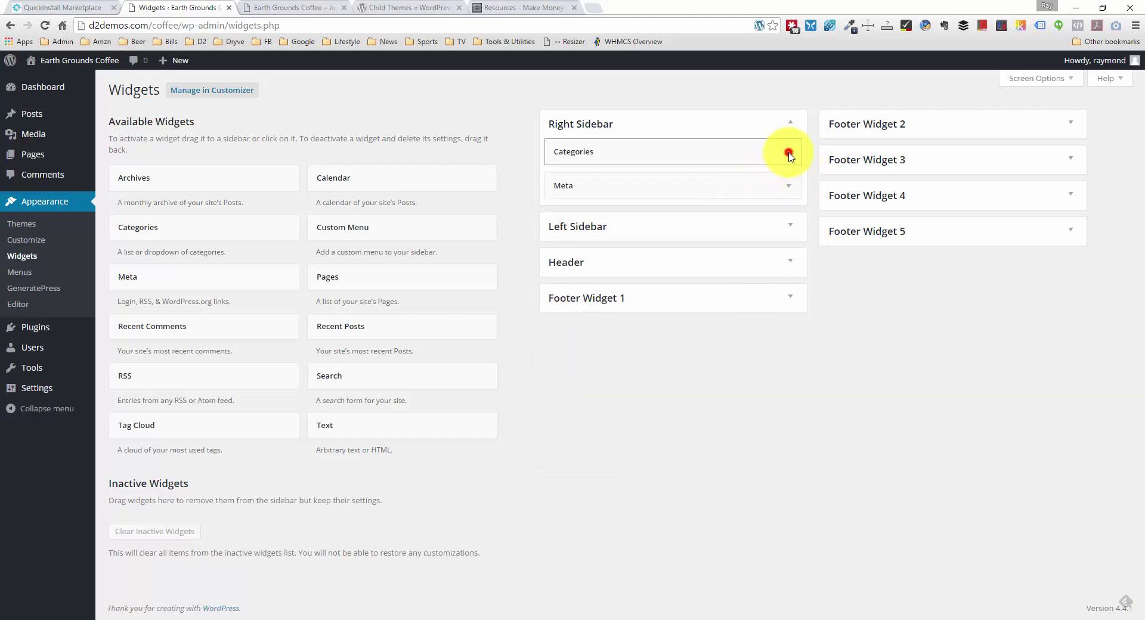
pyautogui.click(564, 261)
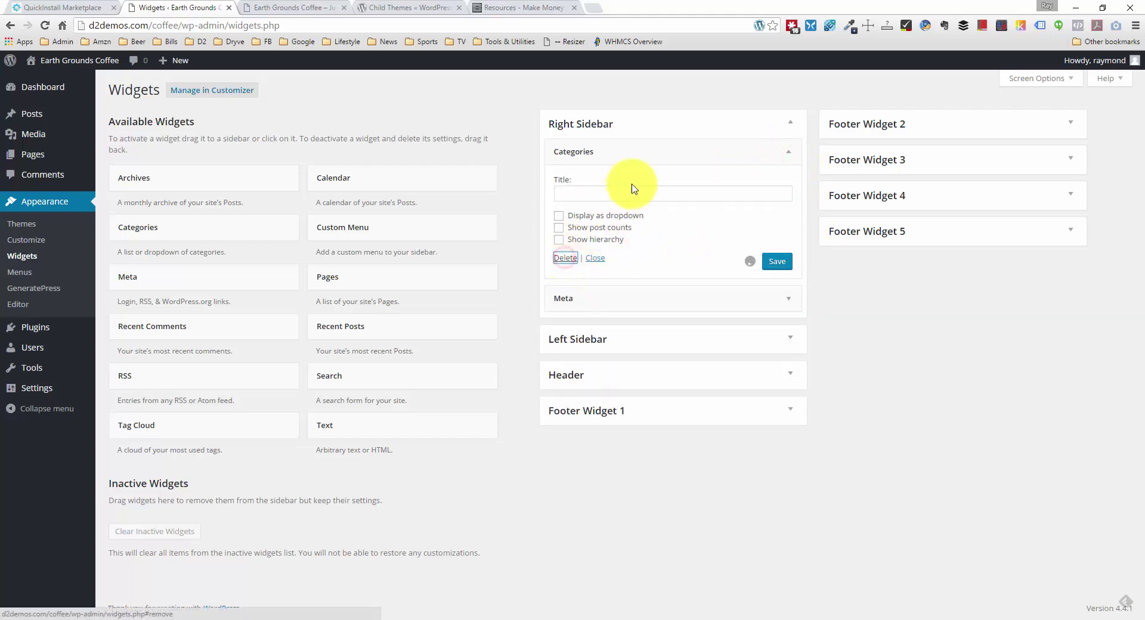
pyautogui.click(789, 157)
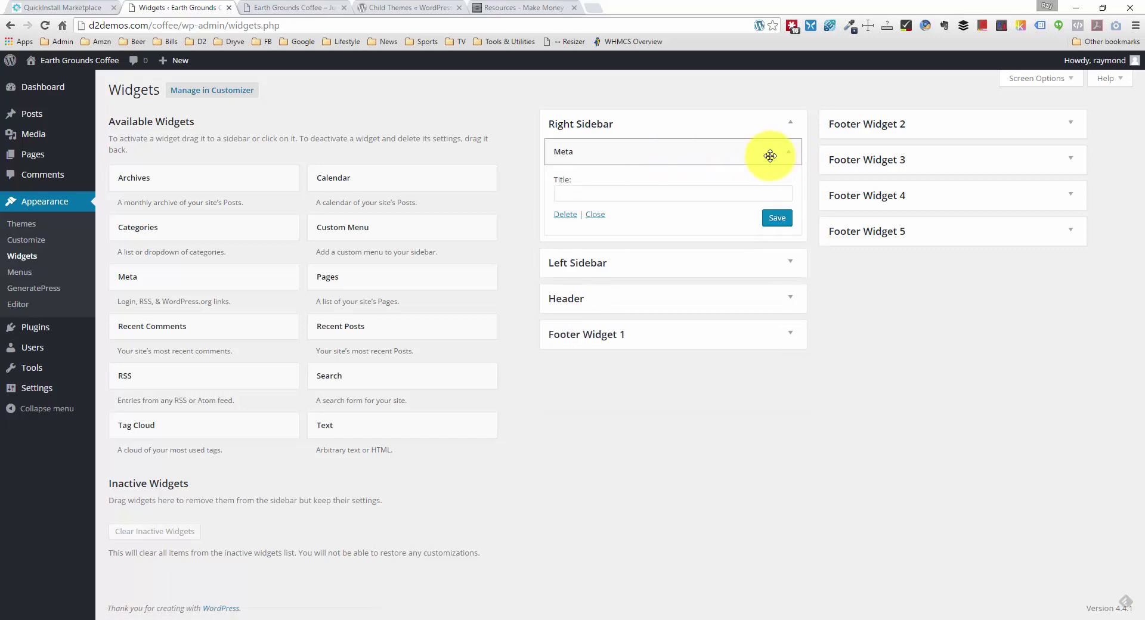
pyautogui.click(561, 220)
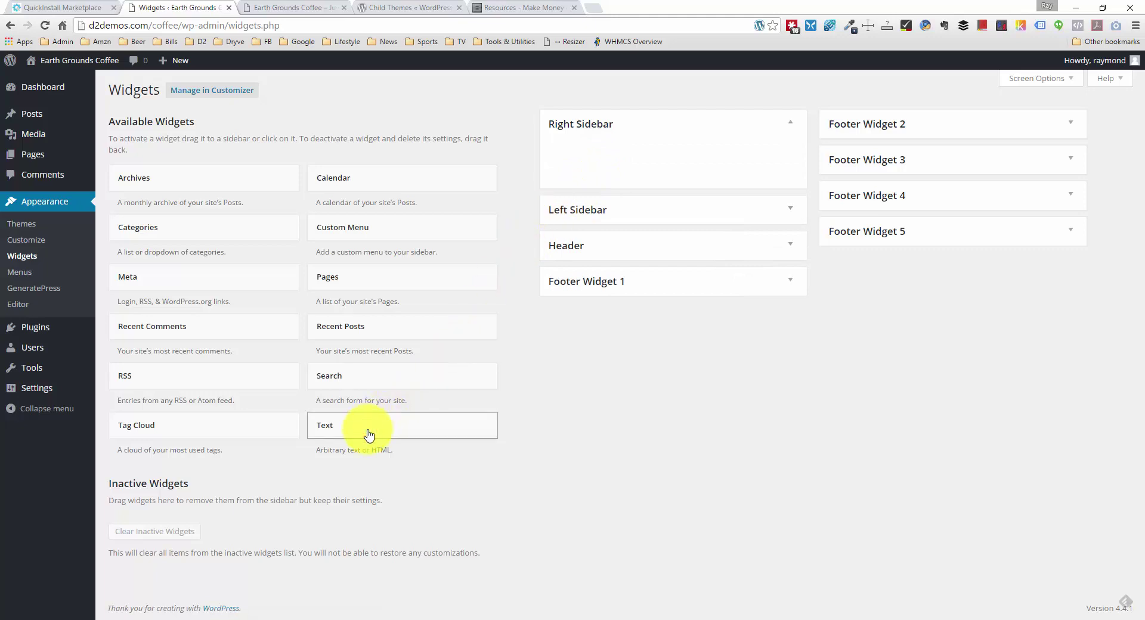
# Step: Add a Text widget to the Right Sidebar and title it 'Find Us on Social'
pyautogui.moveTo(370, 434); pyautogui.dragTo(632, 153)
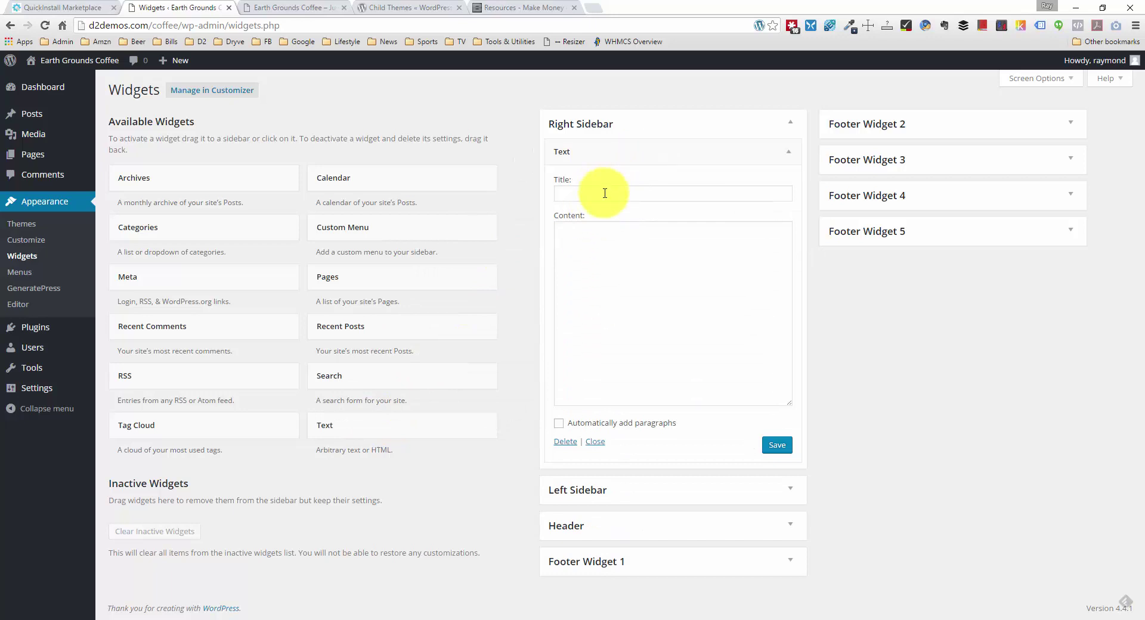
pyautogui.click(604, 195)
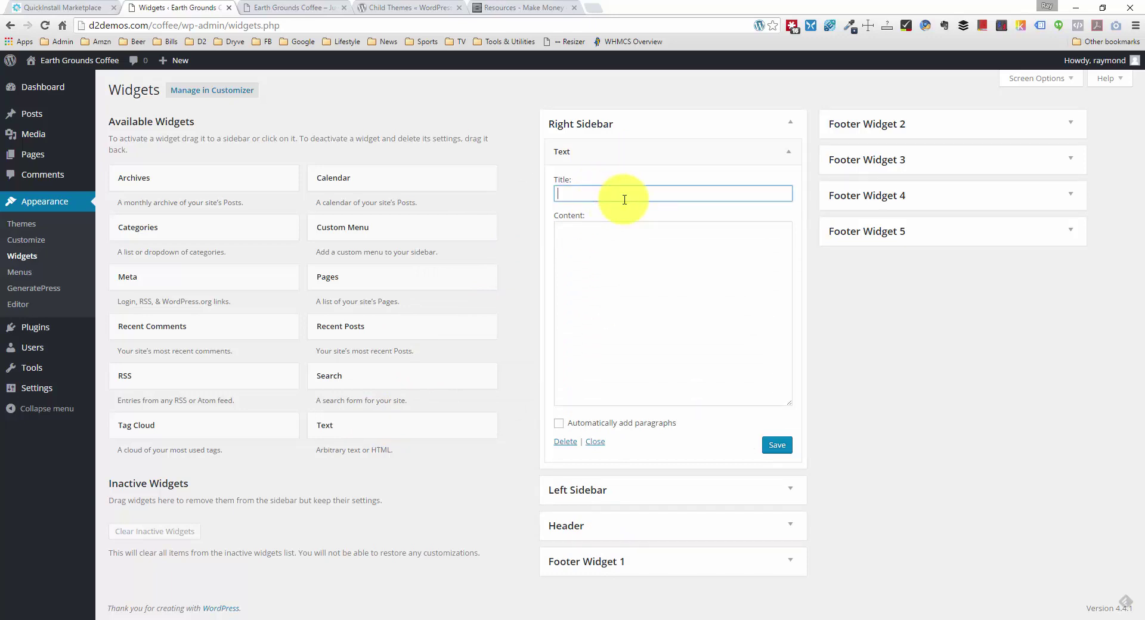
pyautogui.write('C')
pyautogui.press('BackSpace')
pyautogui.write('S')
pyautogui.write('id')
pyautogui.press('BackSpace')
pyautogui.press('BackSpace')
pyautogui.press('BackSpace')
pyautogui.write('Find Us on Social')
pyautogui.click(625, 229)
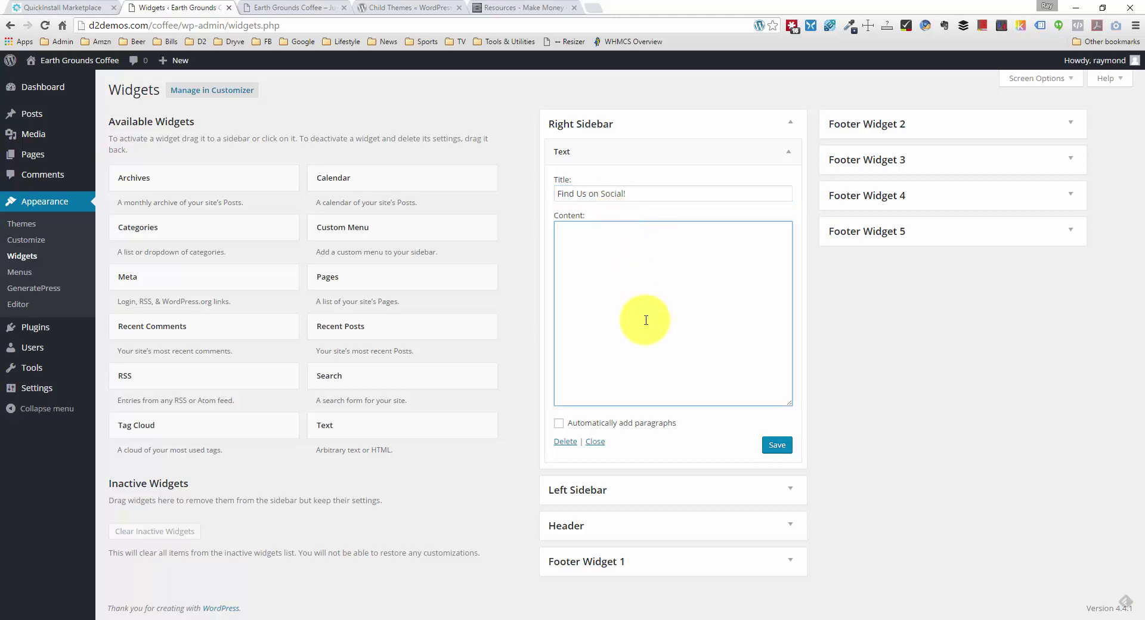
# Step: Type <div></div> in the content, with an <a href="#"> link and empty <img src="" alt=""> inside
pyautogui.click(607, 256)
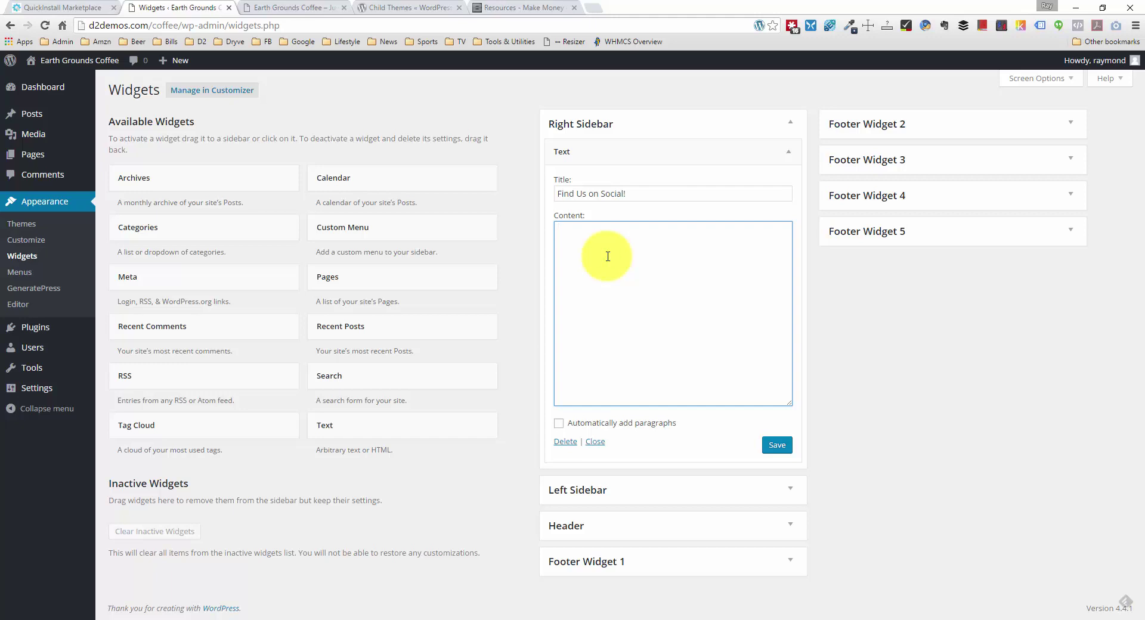
pyautogui.write('<div')
pyautogui.write('><')
pyautogui.write('/div>')
pyautogui.press('Left')
pyautogui.press('Left')
pyautogui.write('<a href=""#></a><')
pyautogui.write('img ')
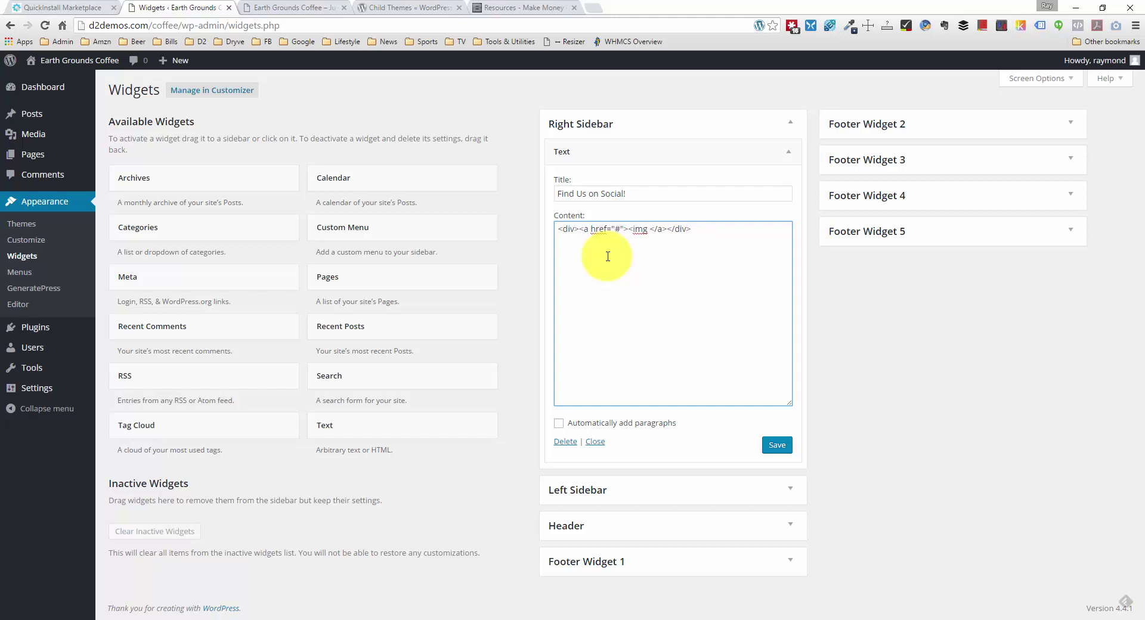
pyautogui.write('src="" alt=""')
pyautogui.write('/>')
# Step: Copy the linked-image markup and put it and the closing </div> on separate lines
pyautogui.press('Left')
pyautogui.press('Left')
pyautogui.press('Left')
pyautogui.press('Left')
pyautogui.press('Left')
pyautogui.hotkey('shift', 'Right')
pyautogui.hotkey('shift', 'Right')
pyautogui.hotkey('shift', 'Right')
pyautogui.hotkey('shift', 'Right')
pyautogui.hotkey('shift', 'Right')
pyautogui.hotkey('shift', 'Right')
pyautogui.hotkey('shift', 'Right')
pyautogui.hotkey('shift', 'Right')
pyautogui.hotkey('shift', 'Right')
pyautogui.hotkey('shift', 'Right')
pyautogui.hotkey('shift', 'Right')
pyautogui.hotkey('shift', 'Right')
pyautogui.hotkey('shift', 'Right')
pyautogui.hotkey('shift', 'Right')
pyautogui.hotkey('shift', 'Right')
pyautogui.hotkey('shift', 'Right')
pyautogui.hotkey('shift', 'Right')
pyautogui.hotkey('shift', 'Right')
pyautogui.hotkey('shift', 'Right')
pyautogui.hotkey('shift', 'Right')
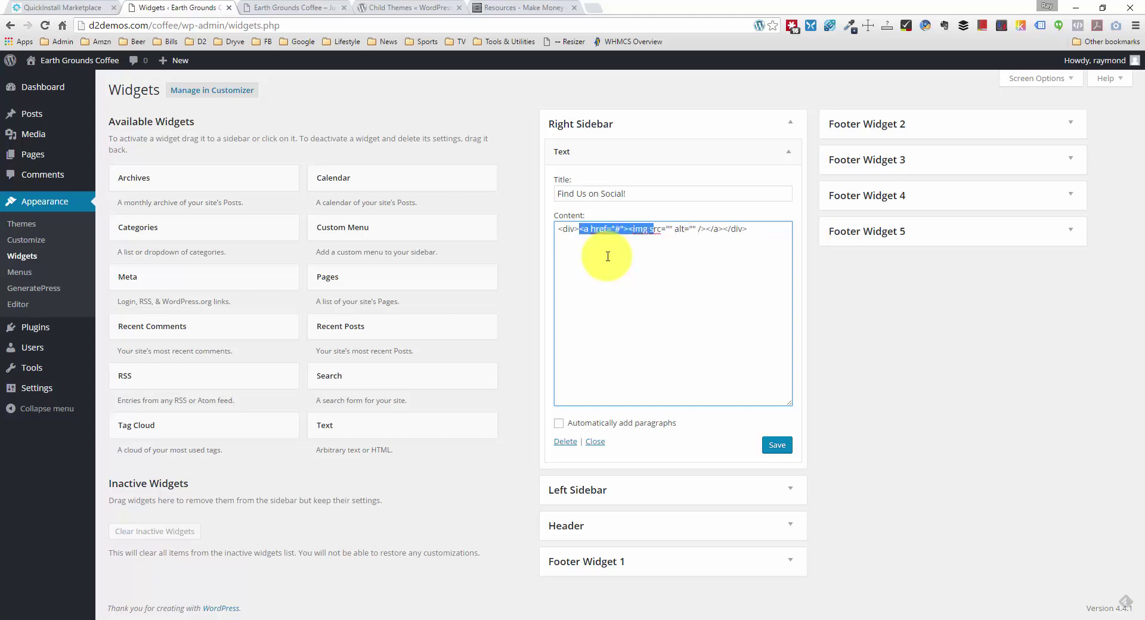
pyautogui.hotkey('shift', 'Right')
pyautogui.hotkey('shift', 'Right')
pyautogui.hotkey('shift', 'Right')
pyautogui.hotkey('shift', 'Right')
pyautogui.hotkey('shift', 'Right')
pyautogui.hotkey('shift', 'Right')
pyautogui.hotkey('shift', 'Right')
pyautogui.hotkey('shift', 'Right')
pyautogui.hotkey('shift', 'Right')
pyautogui.hotkey('shift', 'Right')
pyautogui.hotkey('shift', 'Right')
pyautogui.hotkey('shift', 'Right')
pyautogui.hotkey('shift', 'Right')
pyautogui.hotkey('shift', 'Right')
pyautogui.hotkey('shift', 'Right')
pyautogui.hotkey('ctrl', 'c')
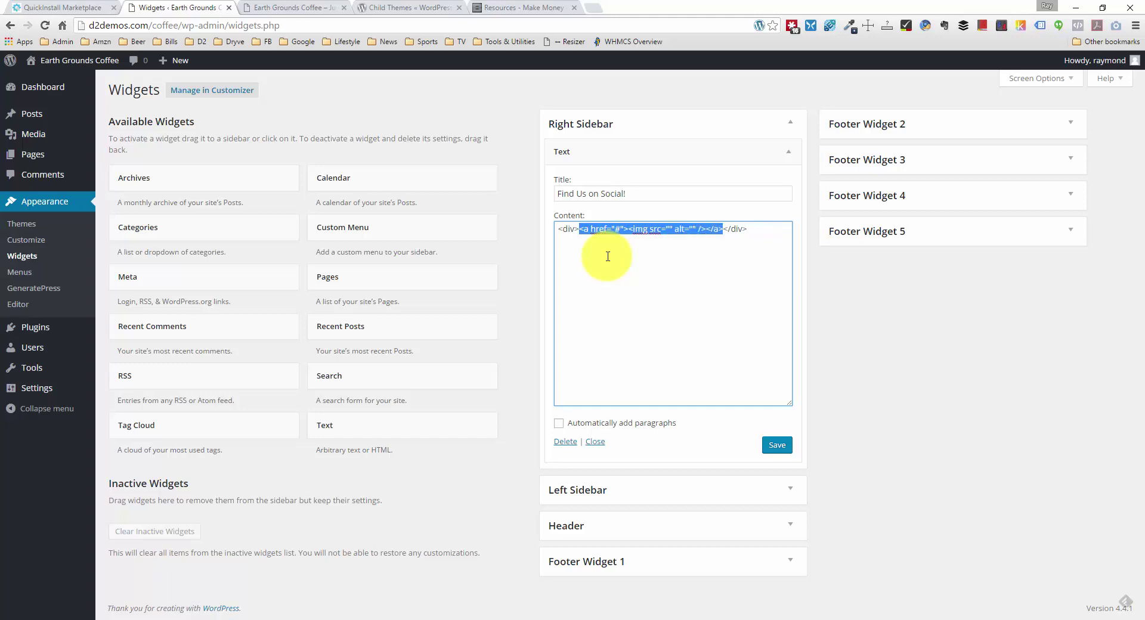
pyautogui.press('Right')
pyautogui.press('Return')
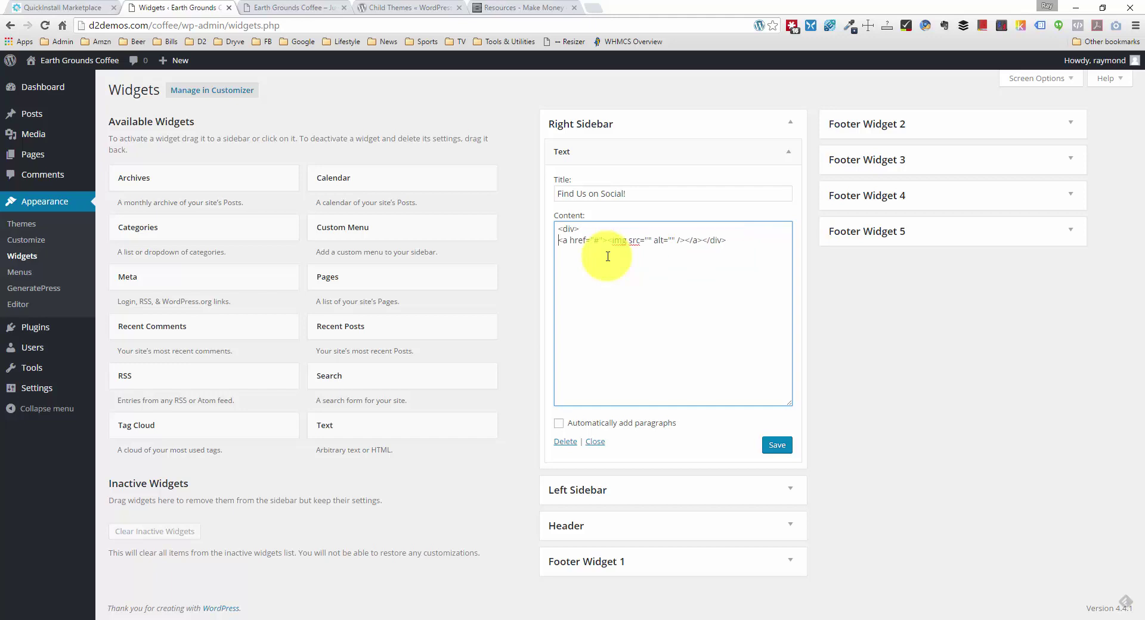
pyautogui.click(697, 241)
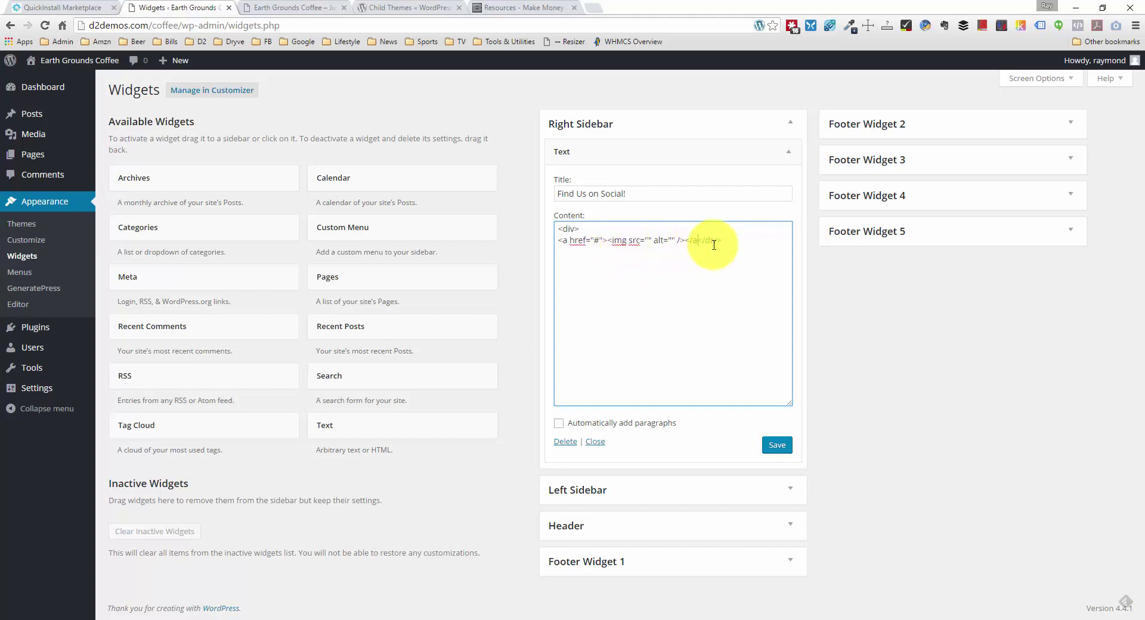
pyautogui.write('>')
pyautogui.press('Return')
# Step: Paste three more copies of the linked-image line, one per line
pyautogui.press('Return')
pyautogui.hotkey('ctrl', 'v')
pyautogui.press('Return')
pyautogui.hotkey('ctrl', 'v')
pyautogui.press('Return')
pyautogui.hotkey('ctrl', 'v')
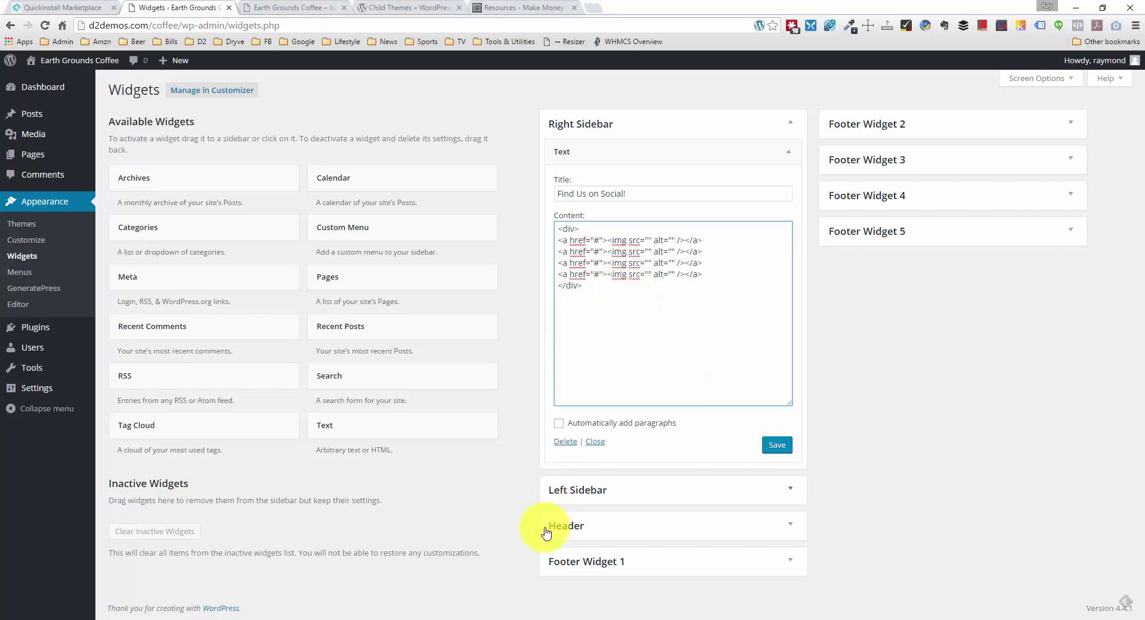
# Step: Paste the twitter.png URL from the note into the first image's src
pyautogui.hotkey('alt', 'Tab')
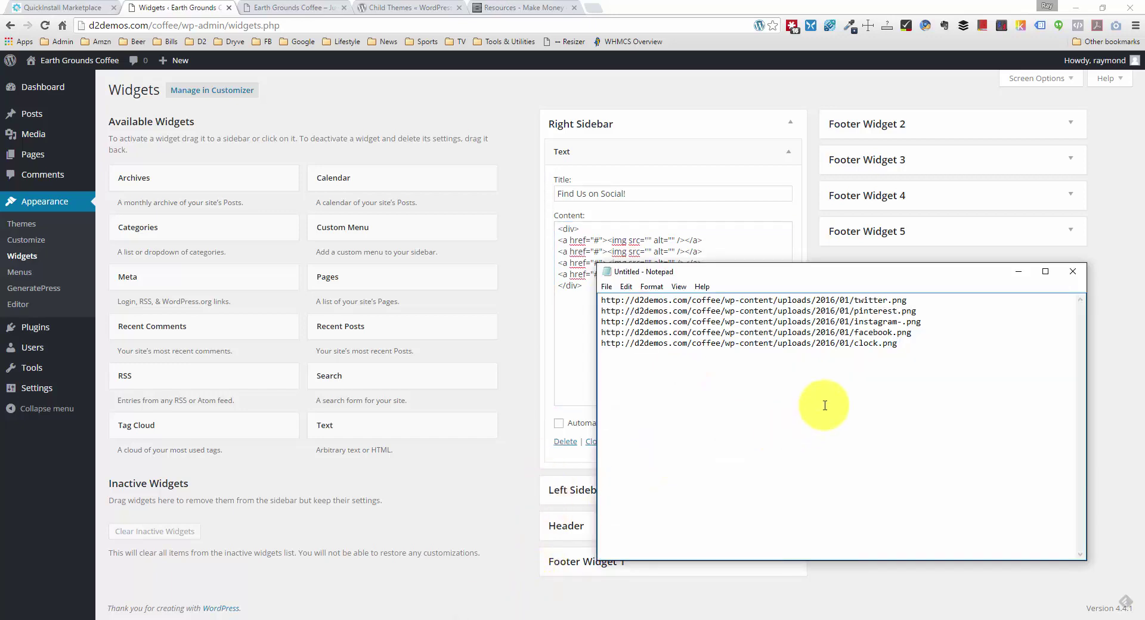
pyautogui.click(911, 301)
pyautogui.moveTo(911, 300); pyautogui.dragTo(595, 298)
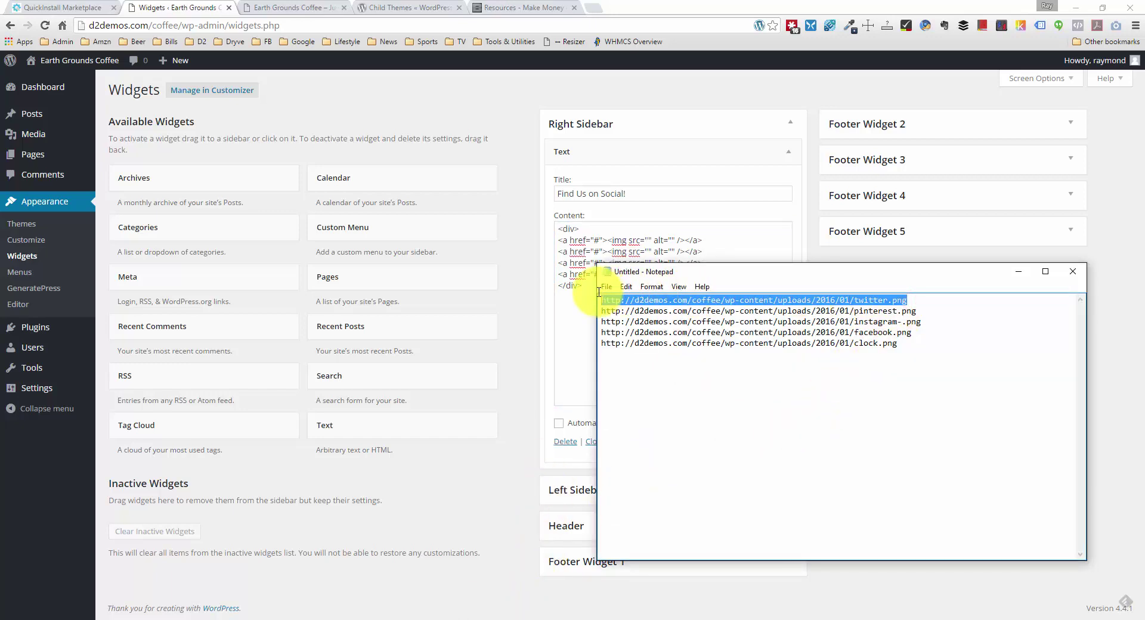
pyautogui.hotkey('ctrl', 'c')
pyautogui.hotkey('alt', 'Tab')
pyautogui.click(647, 239)
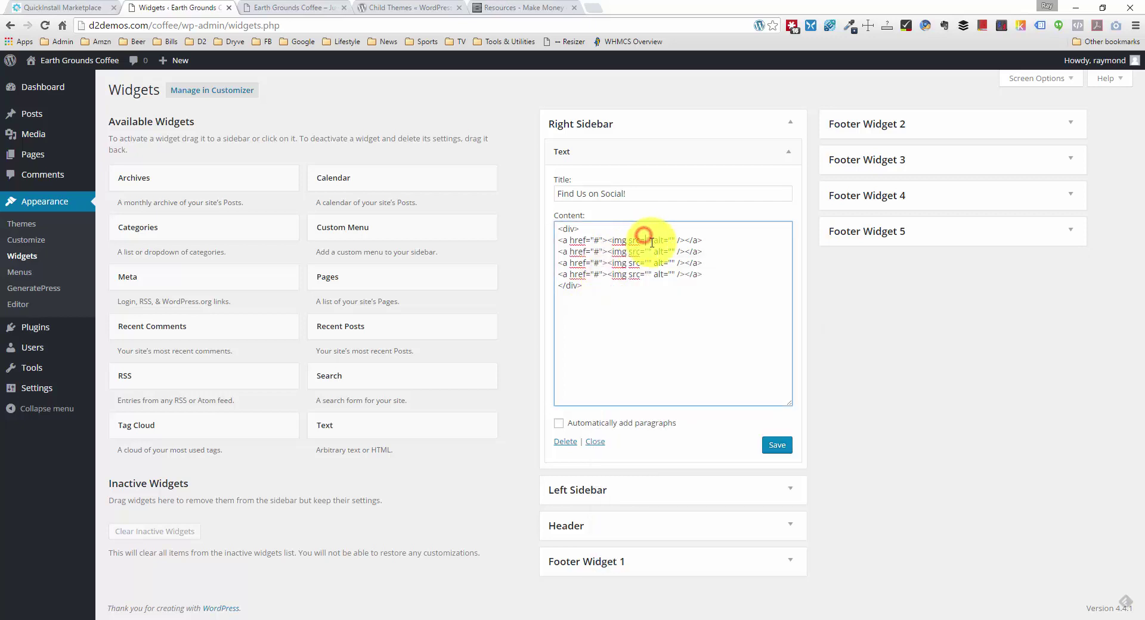
pyautogui.hotkey('ctrl', 'v')
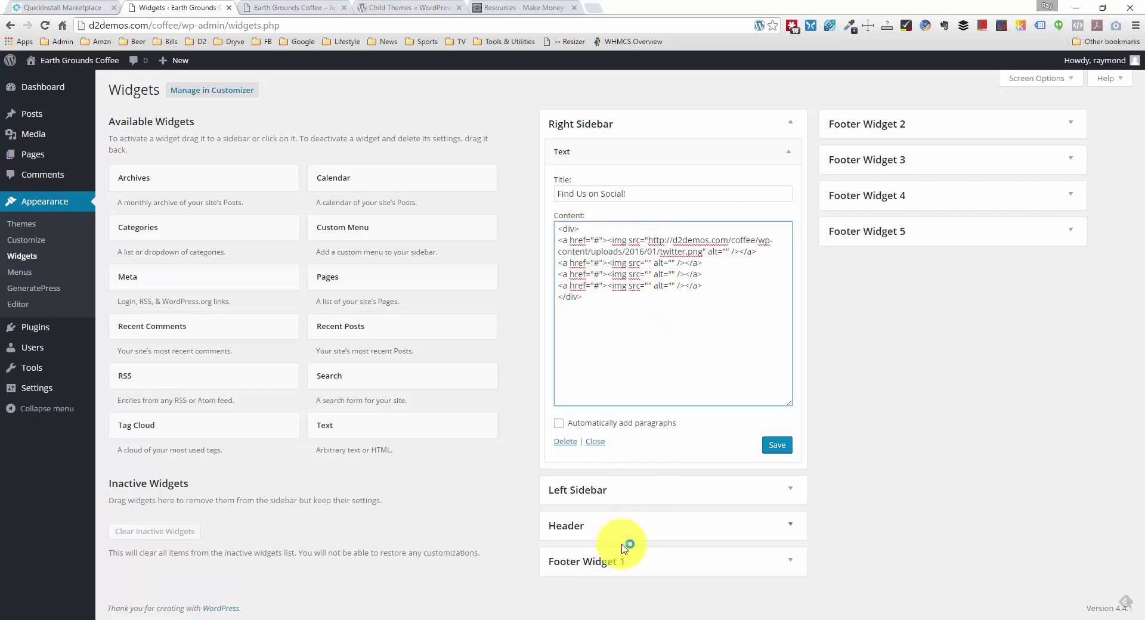
# Step: Paste the pinterest.png URL into the second image's src
pyautogui.hotkey('alt', 'Tab')
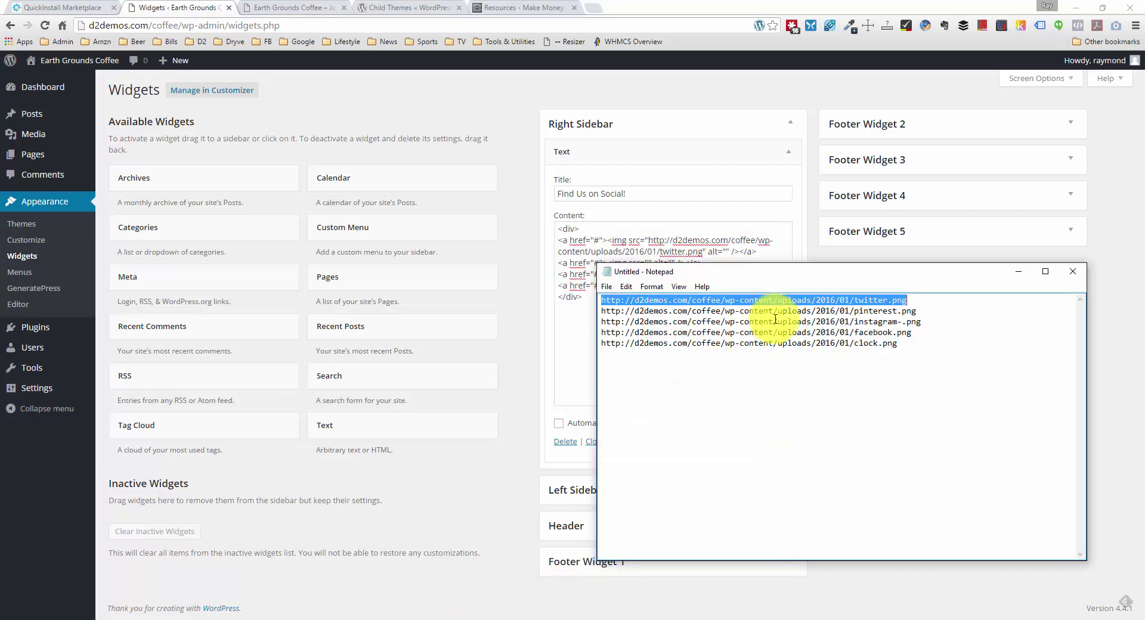
pyautogui.moveTo(924, 310); pyautogui.dragTo(575, 312)
pyautogui.hotkey('ctrl', 'c')
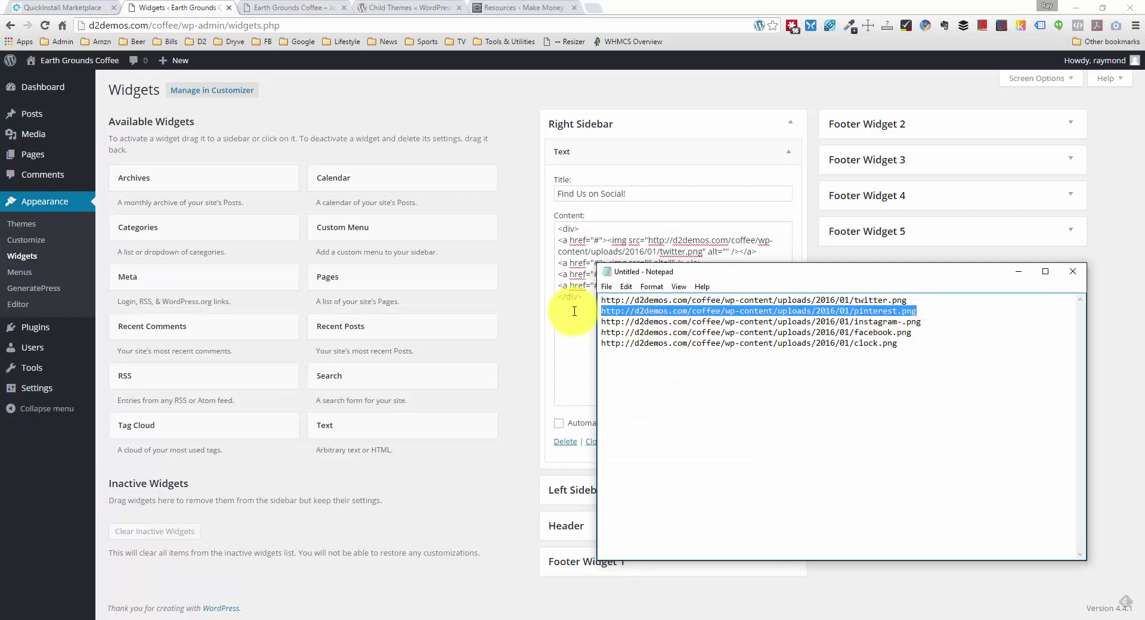
pyautogui.click(623, 238)
pyautogui.click(648, 263)
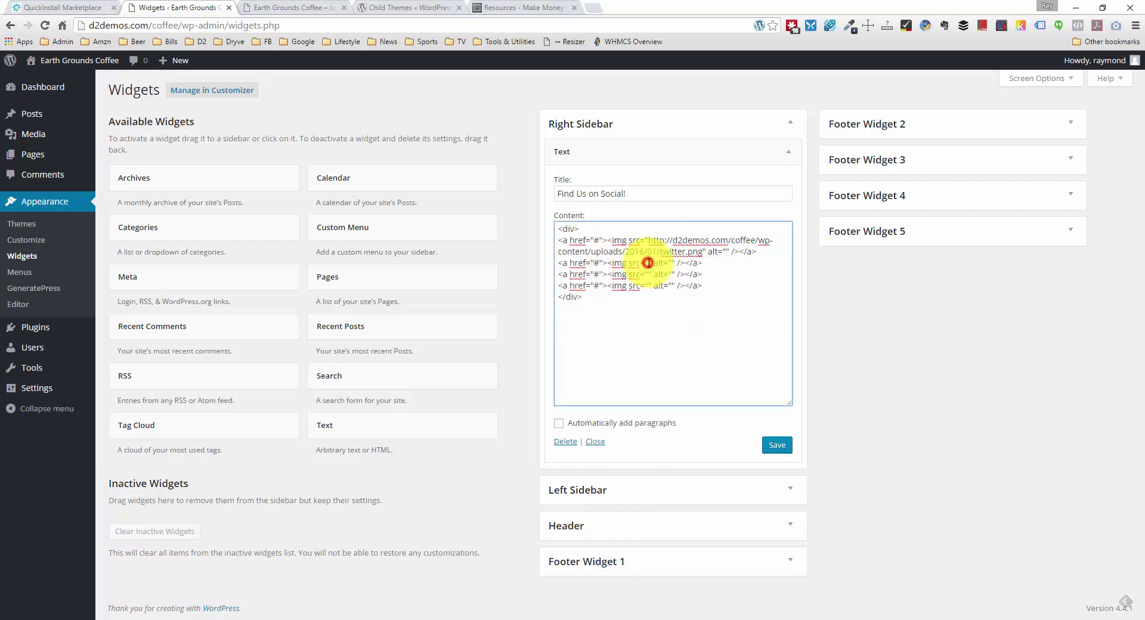
pyautogui.hotkey('ctrl', 'v')
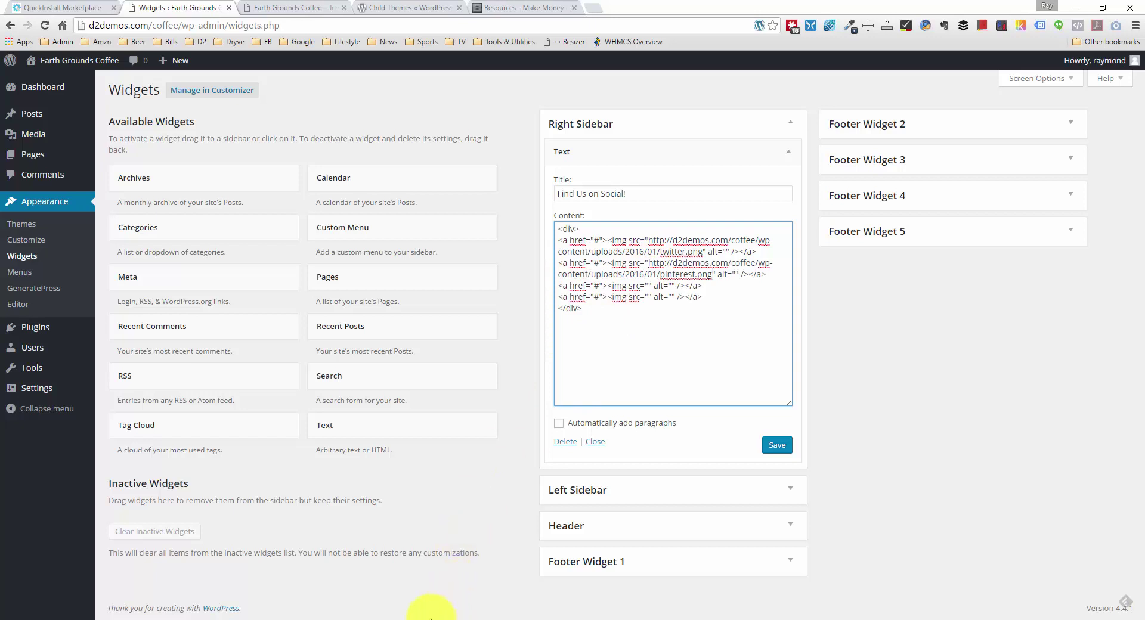
# Step: Paste the instagram image URL into the third image's src
pyautogui.click(451, 615)
pyautogui.moveTo(941, 322); pyautogui.dragTo(602, 319)
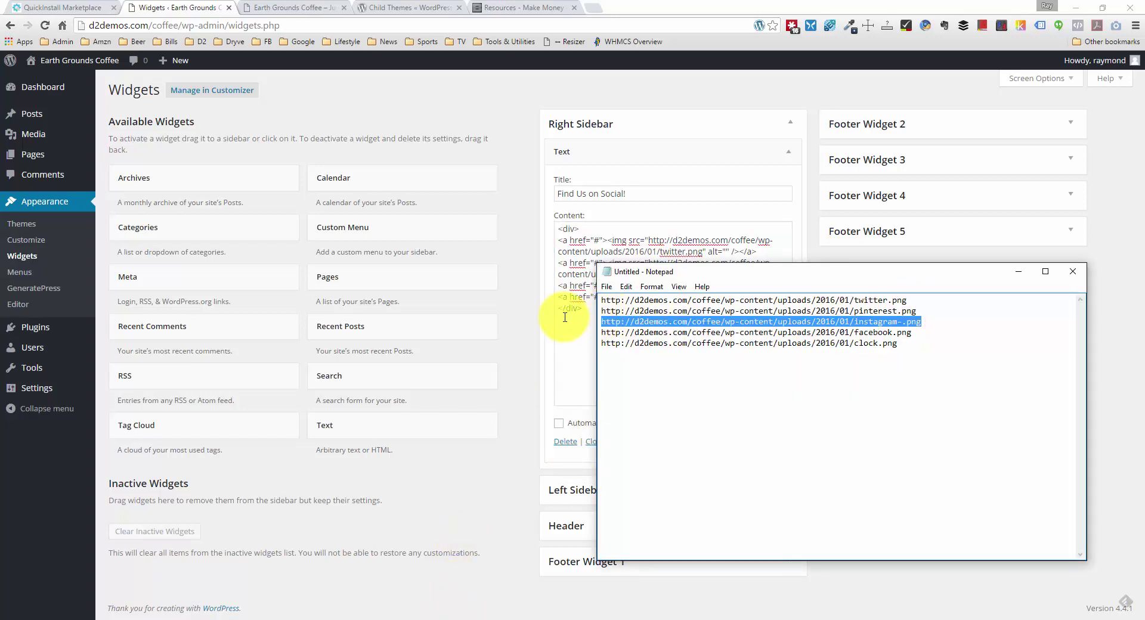
pyautogui.click(569, 286)
pyautogui.click(647, 286)
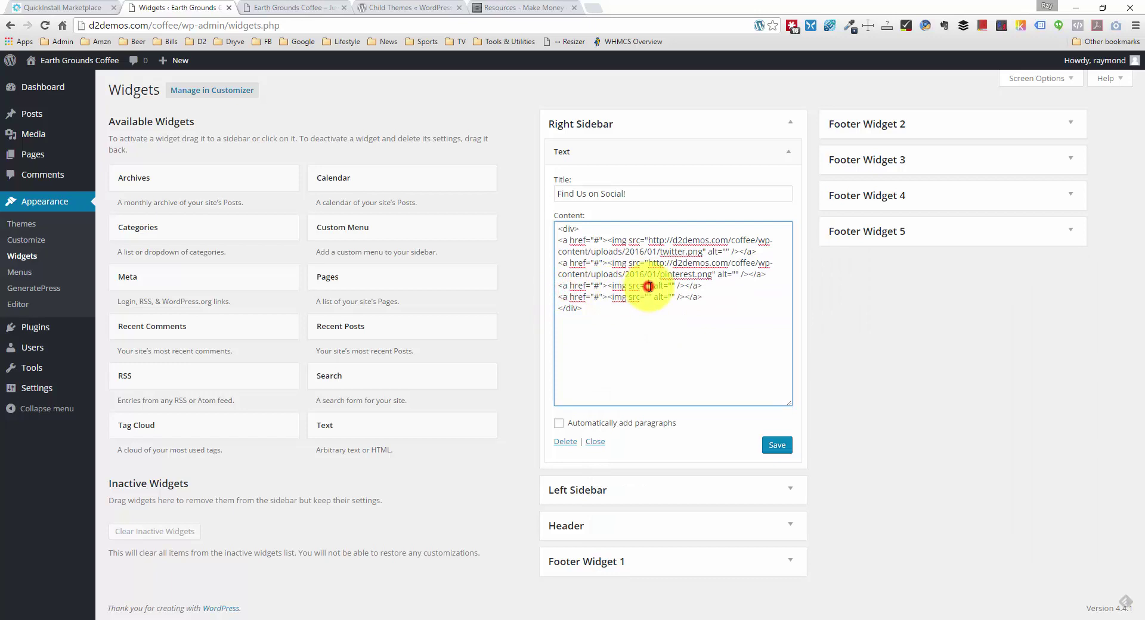
pyautogui.hotkey('ctrl', 'v')
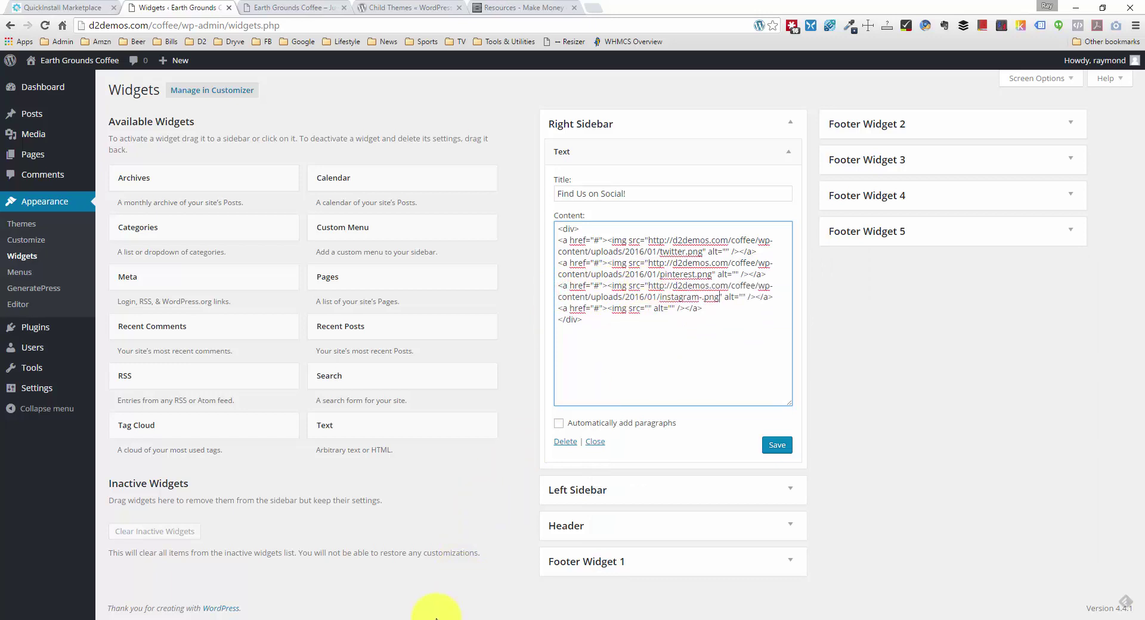
# Step: Paste the facebook.png URL into the last image's src and save the widget
pyautogui.click(438, 617)
pyautogui.moveTo(920, 337); pyautogui.dragTo(594, 334)
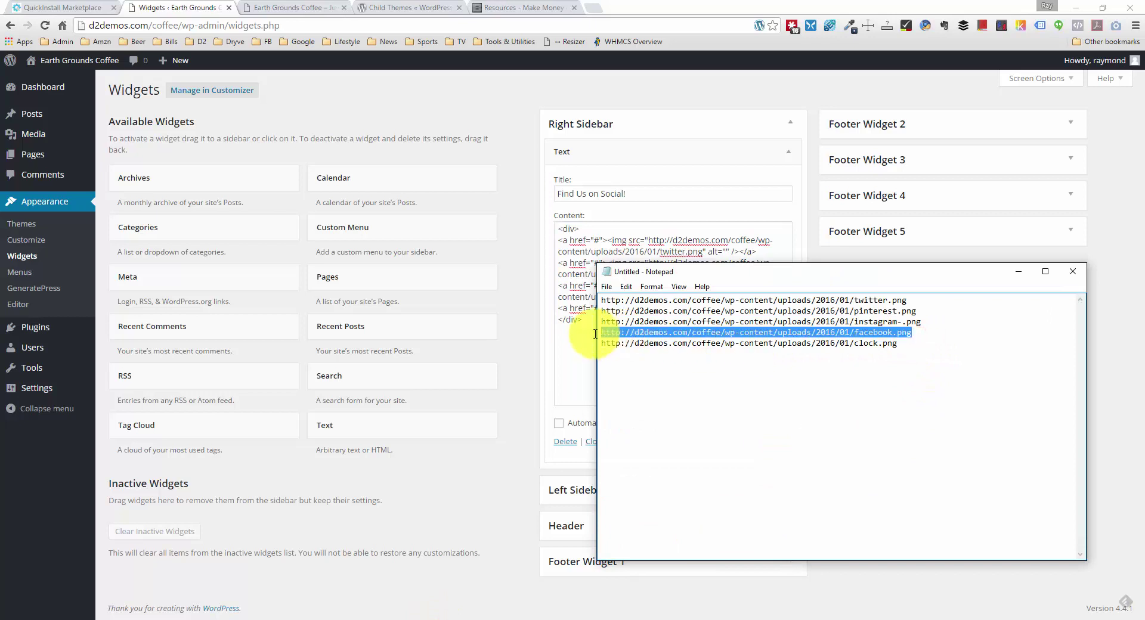
pyautogui.click(911, 346)
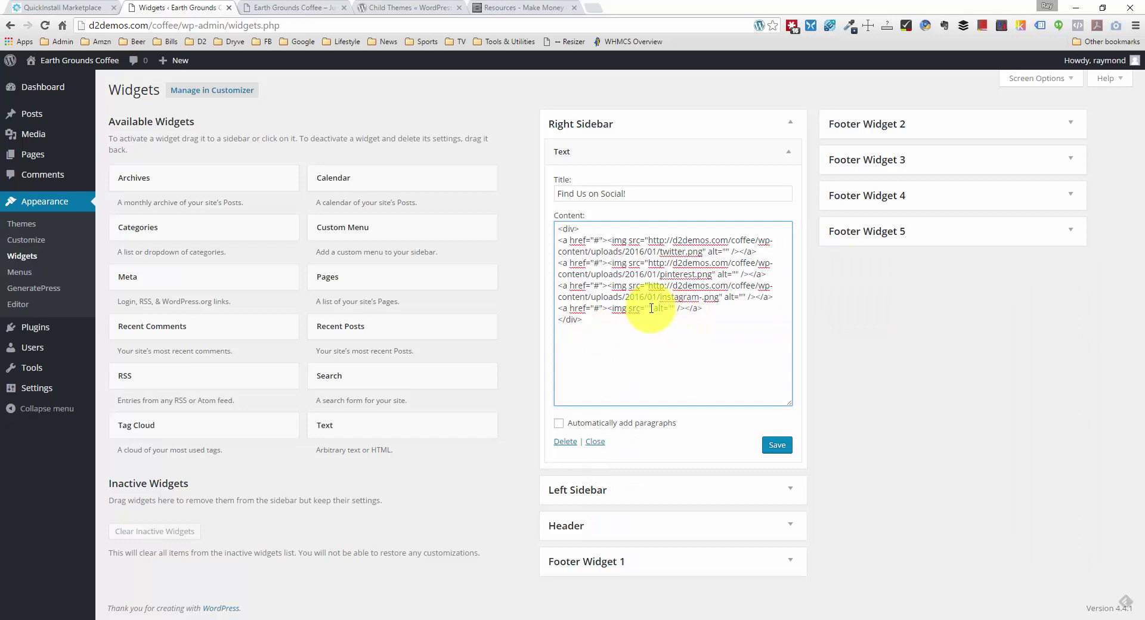
pyautogui.click(647, 307)
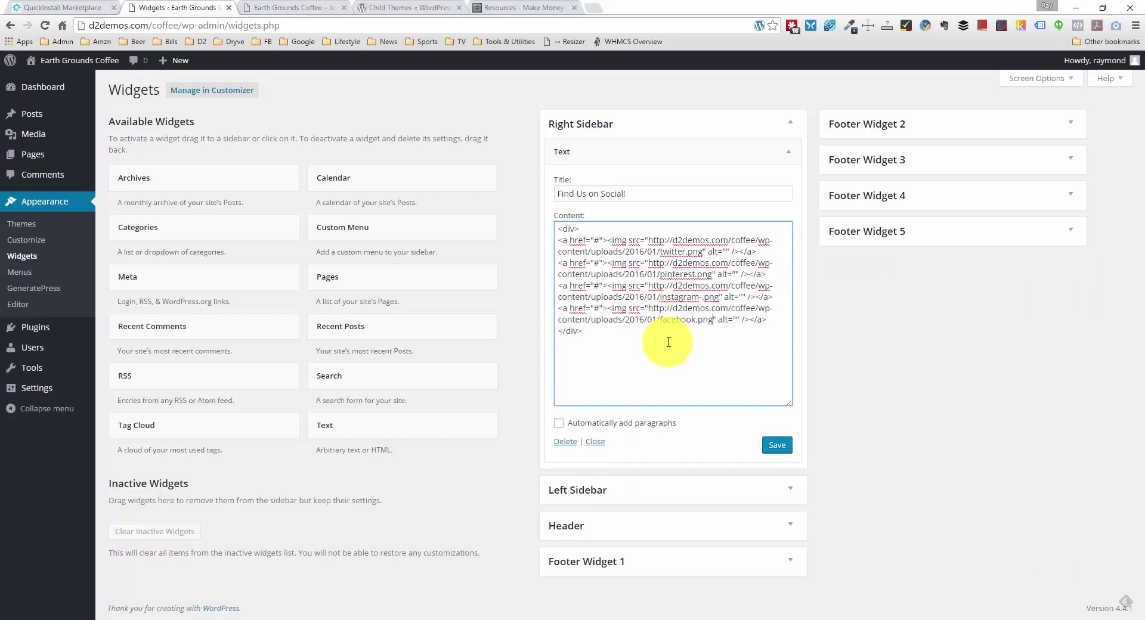
pyautogui.hotkey('ctrl', 'v')
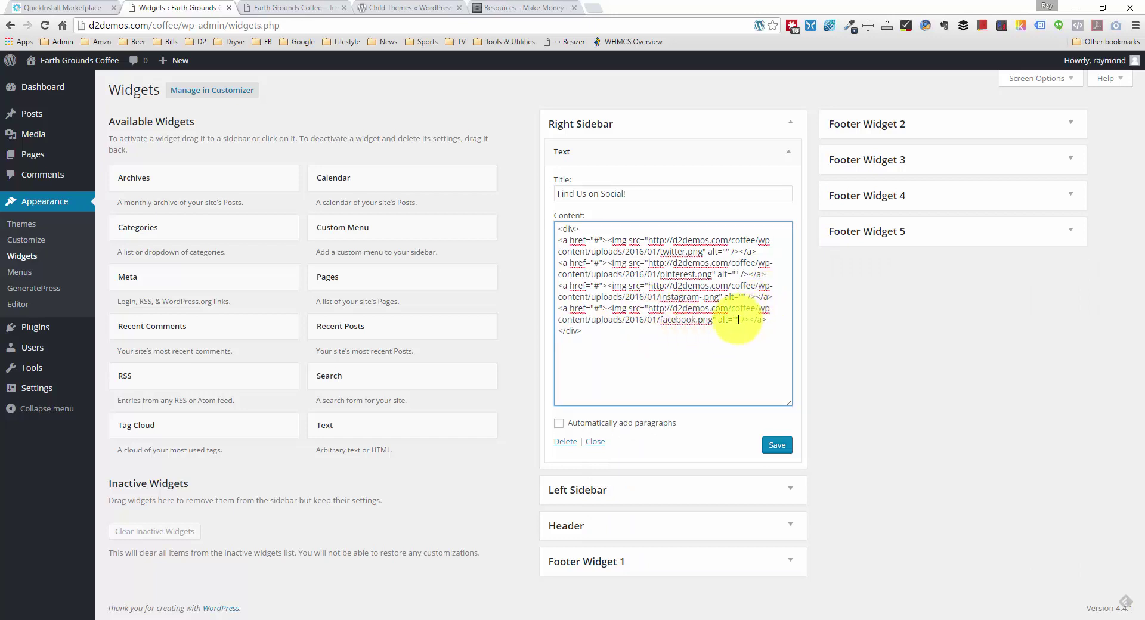
pyautogui.click(737, 320)
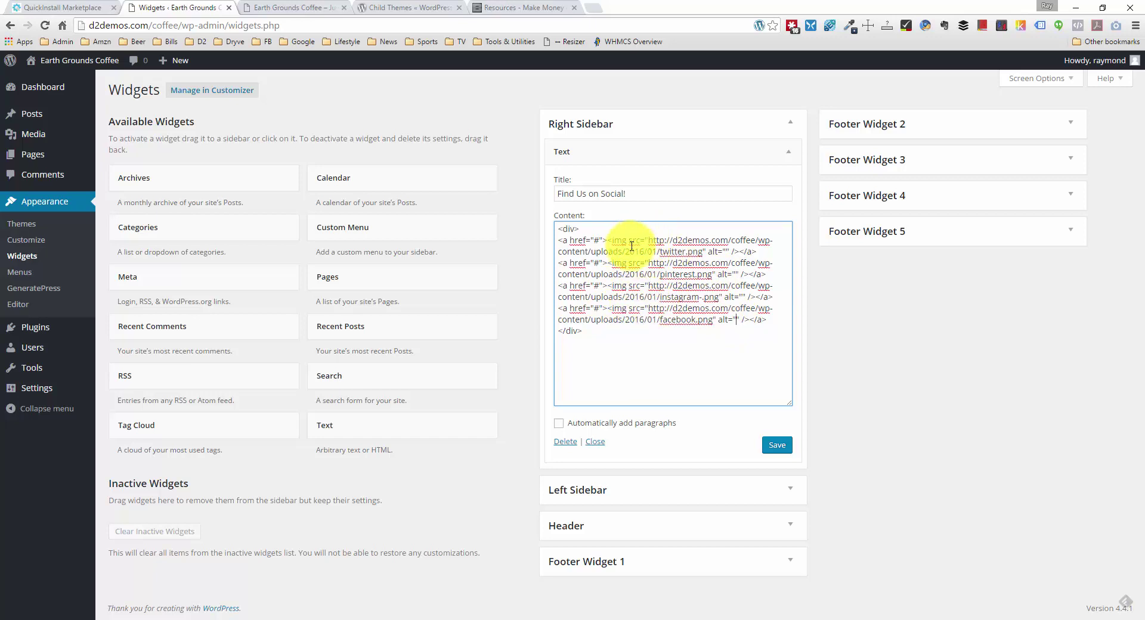
pyautogui.click(776, 445)
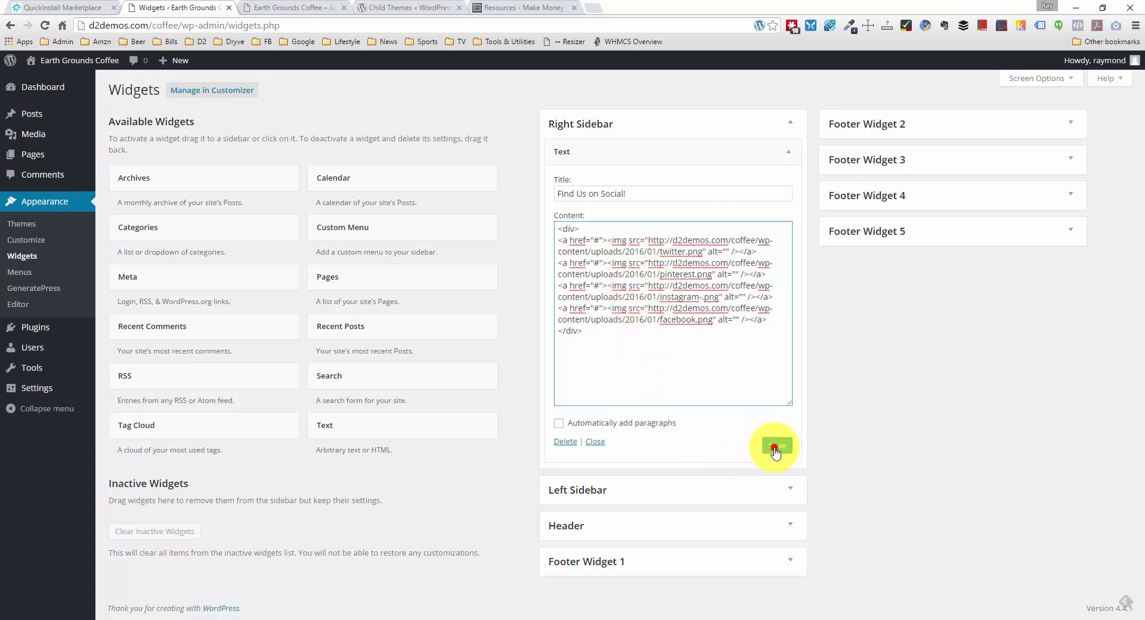
# Step: Collapse the saved widget and reload the live home page
pyautogui.click(789, 153)
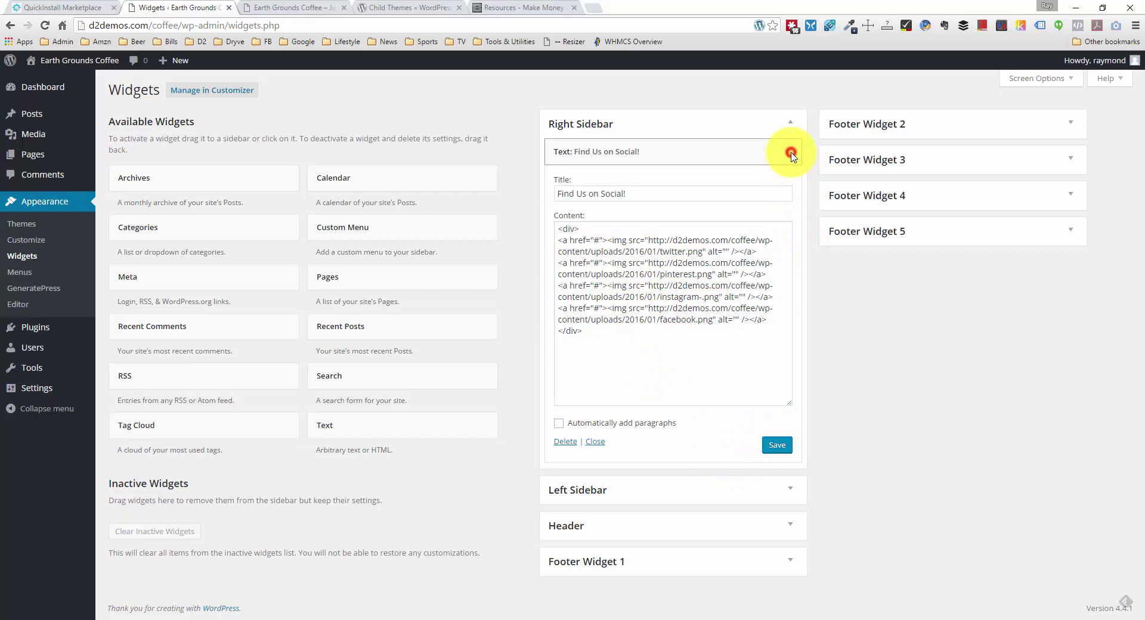
pyautogui.click(326, 8)
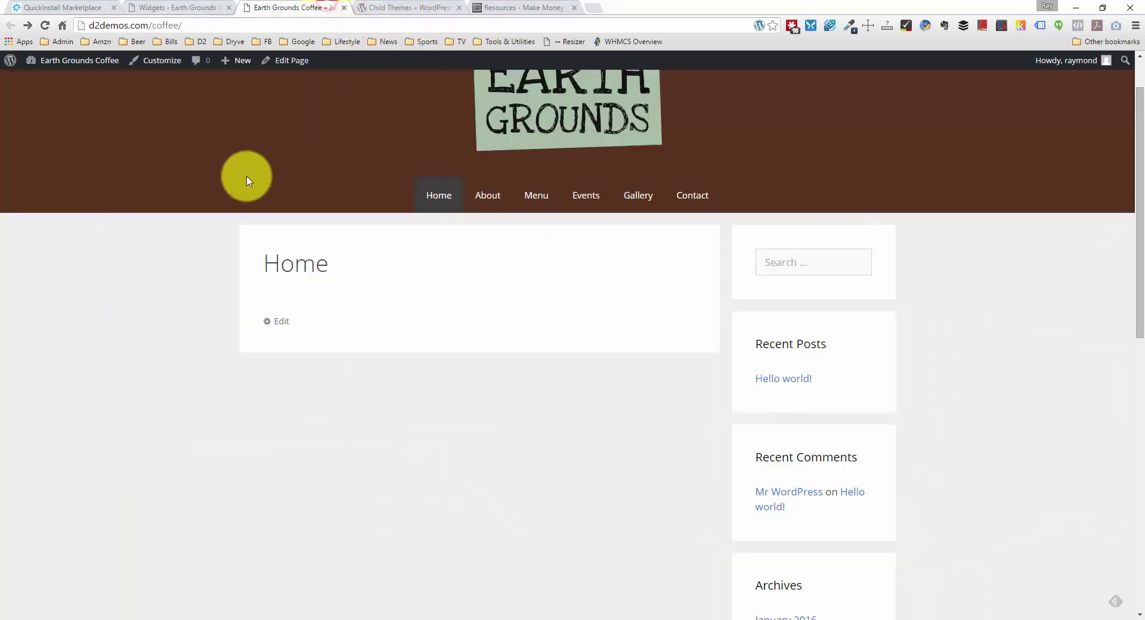
pyautogui.rightClick(128, 245)
pyautogui.click(183, 281)
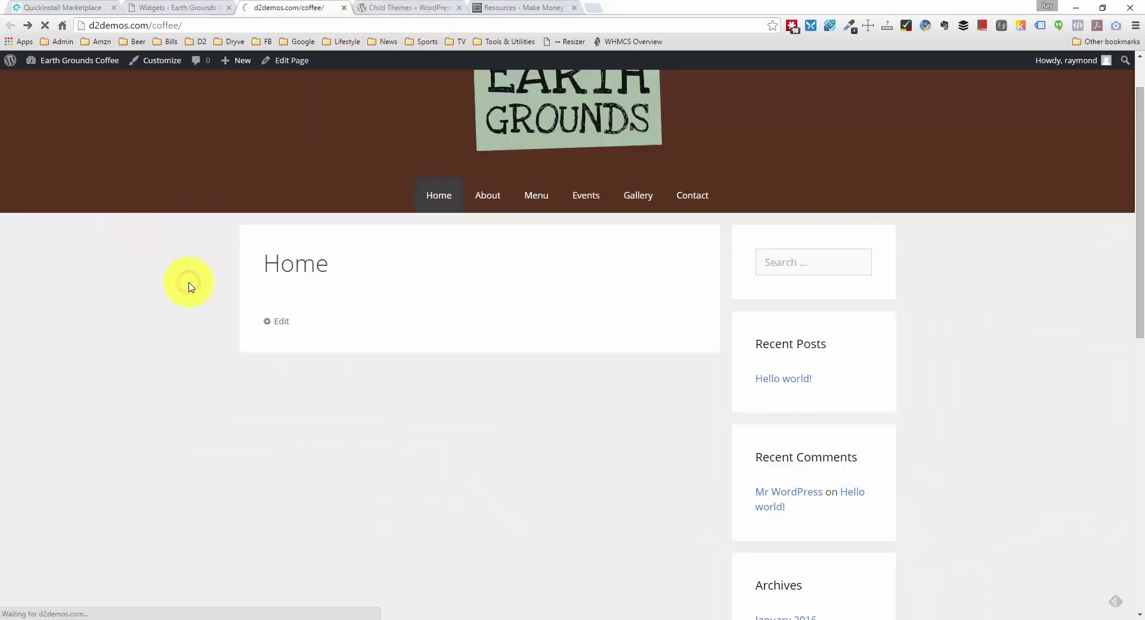
# Step: Scroll to the Find Us on Social! icons and test the Twitter icon's link
pyautogui.scroll(-2, 195, 283)
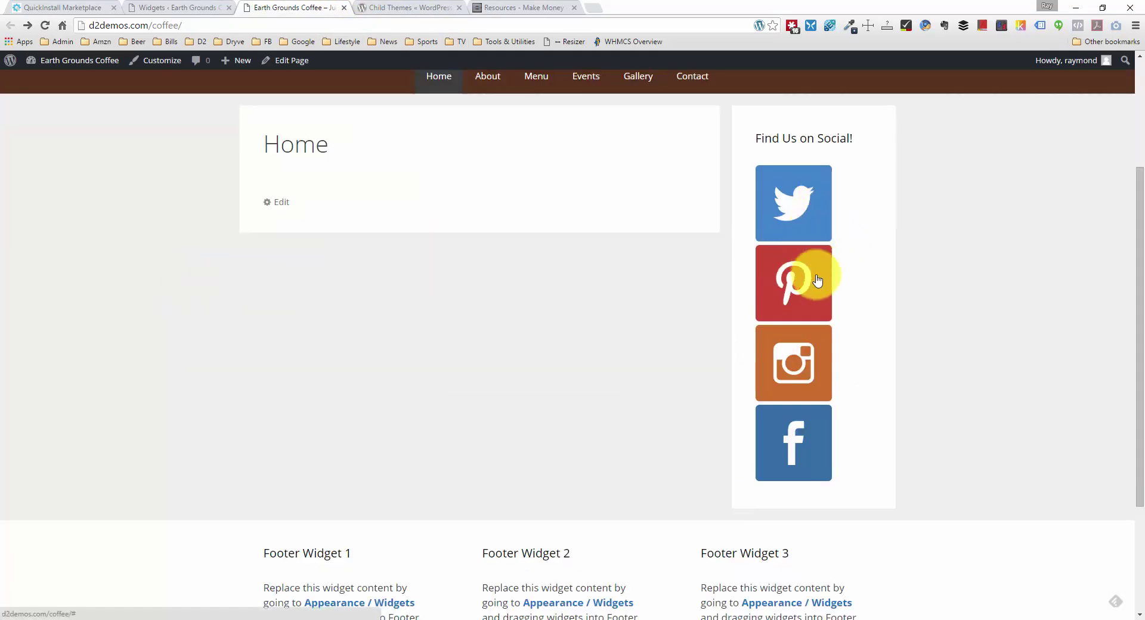
pyautogui.scroll(-1, 813, 286)
pyautogui.scroll(1, 816, 307)
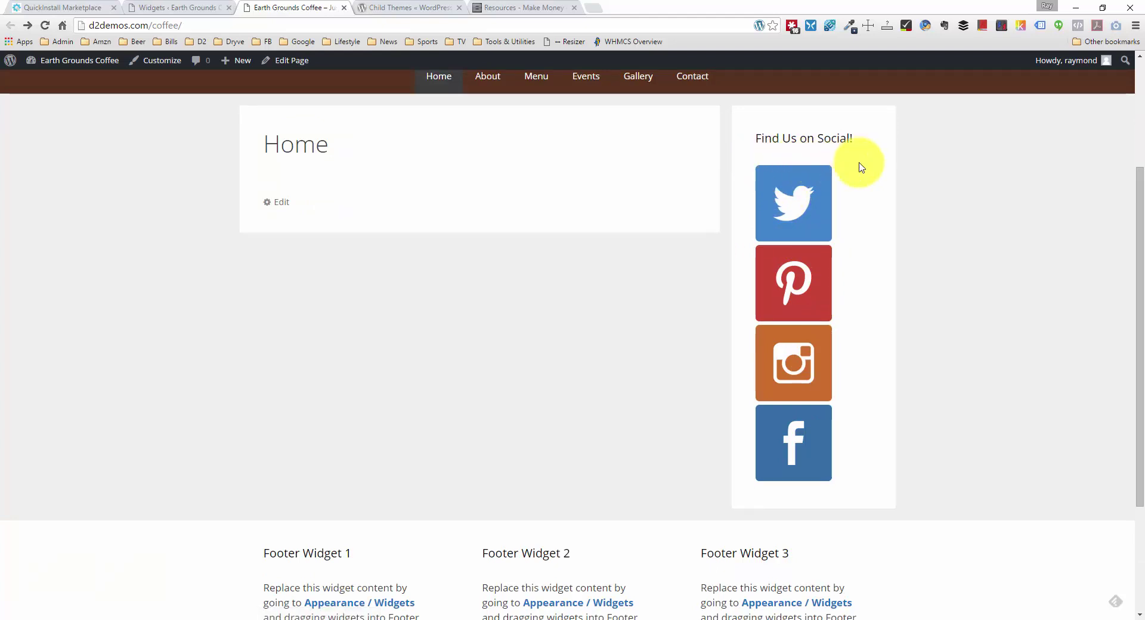
pyautogui.scroll(2, 855, 179)
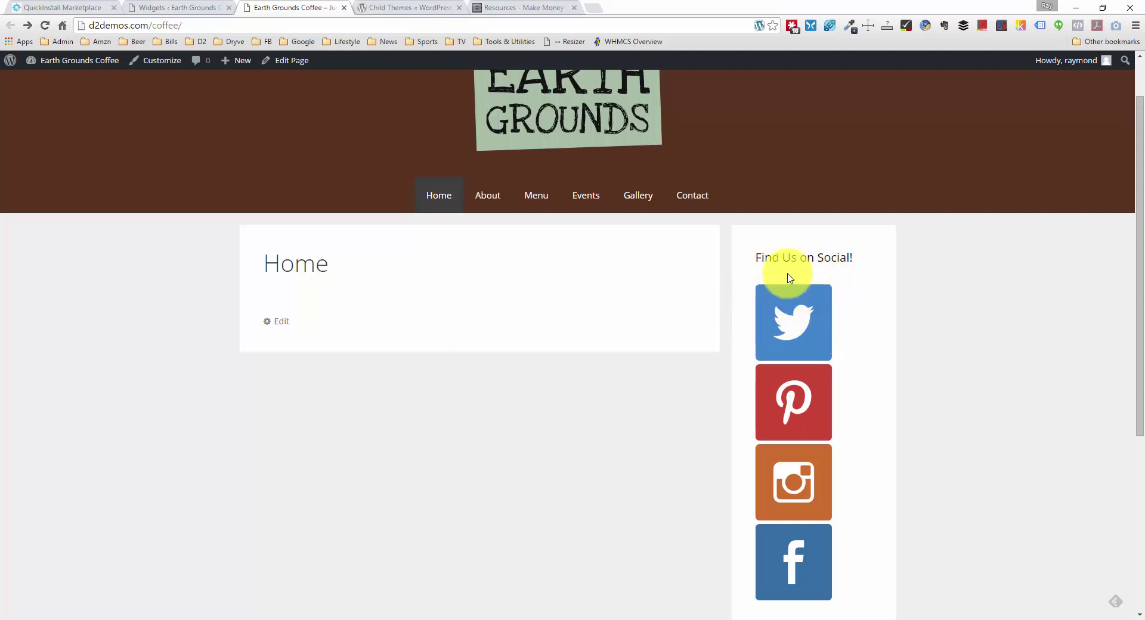
pyautogui.click(783, 312)
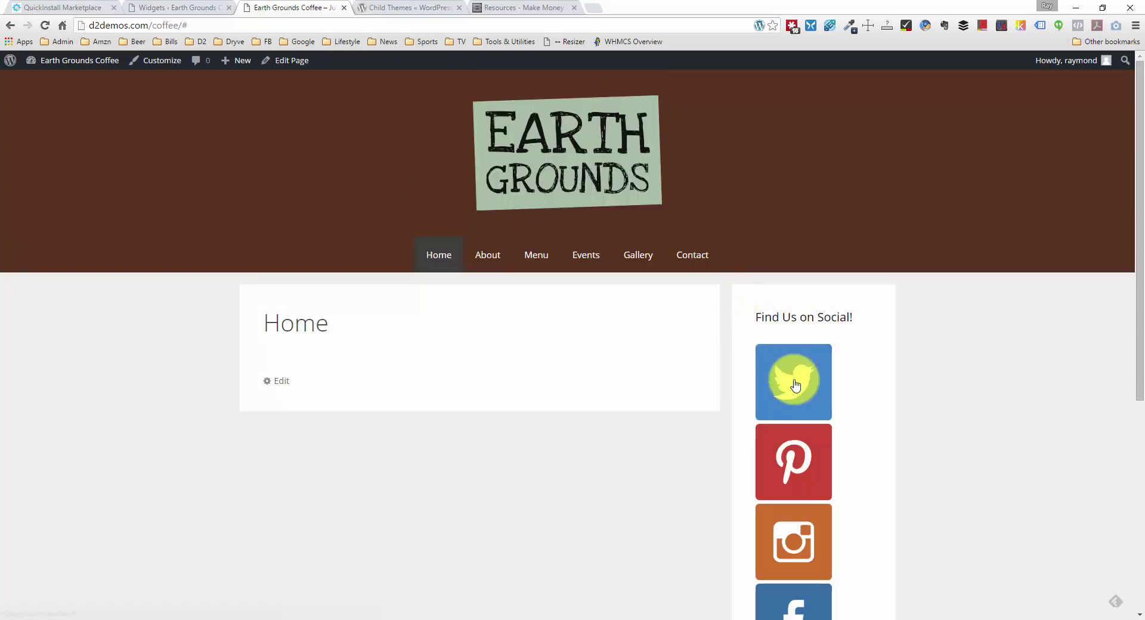
pyautogui.rightClick(802, 403)
# Step: Inspect the Twitter icon in developer tools and note the 195px sidebar width
pyautogui.click(839, 397)
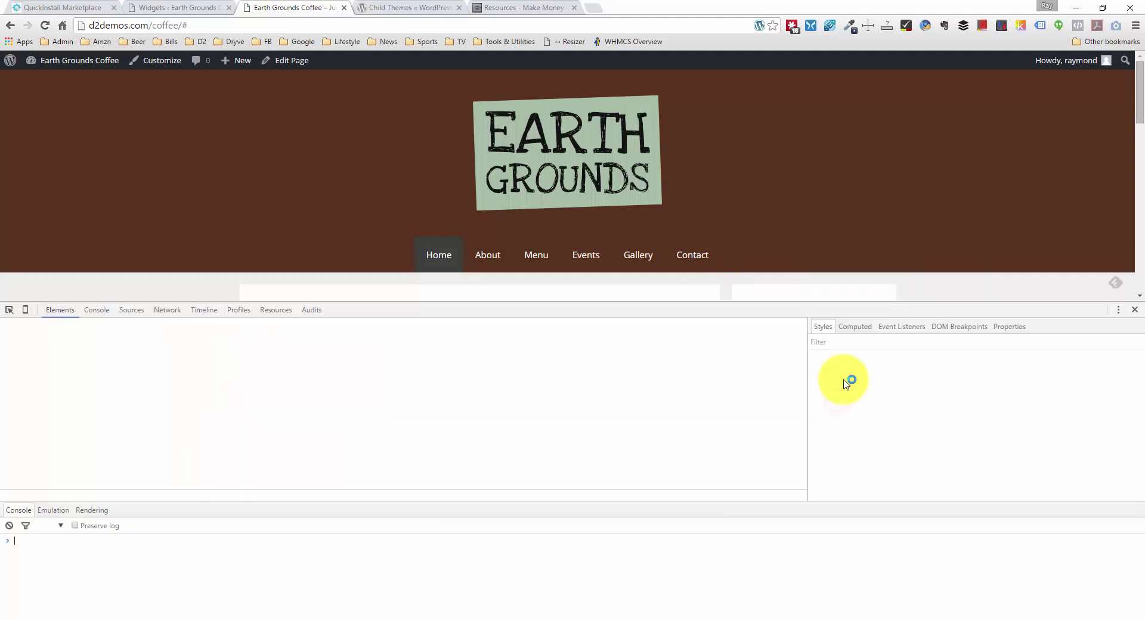
pyautogui.scroll(-4, 626, 256)
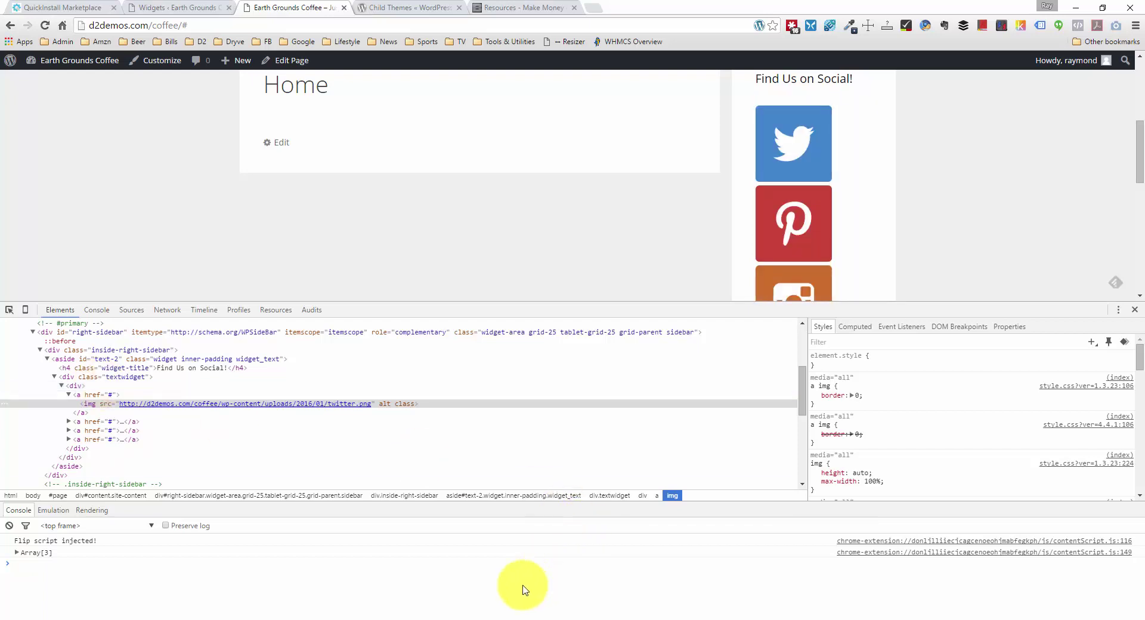
pyautogui.click(458, 615)
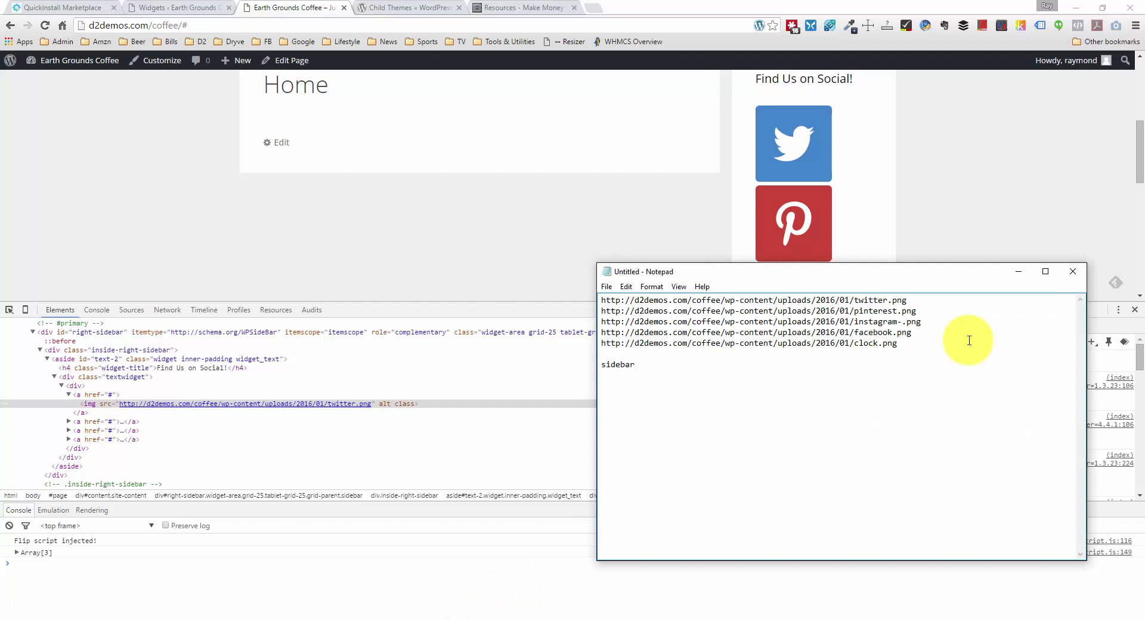
pyautogui.write('195')
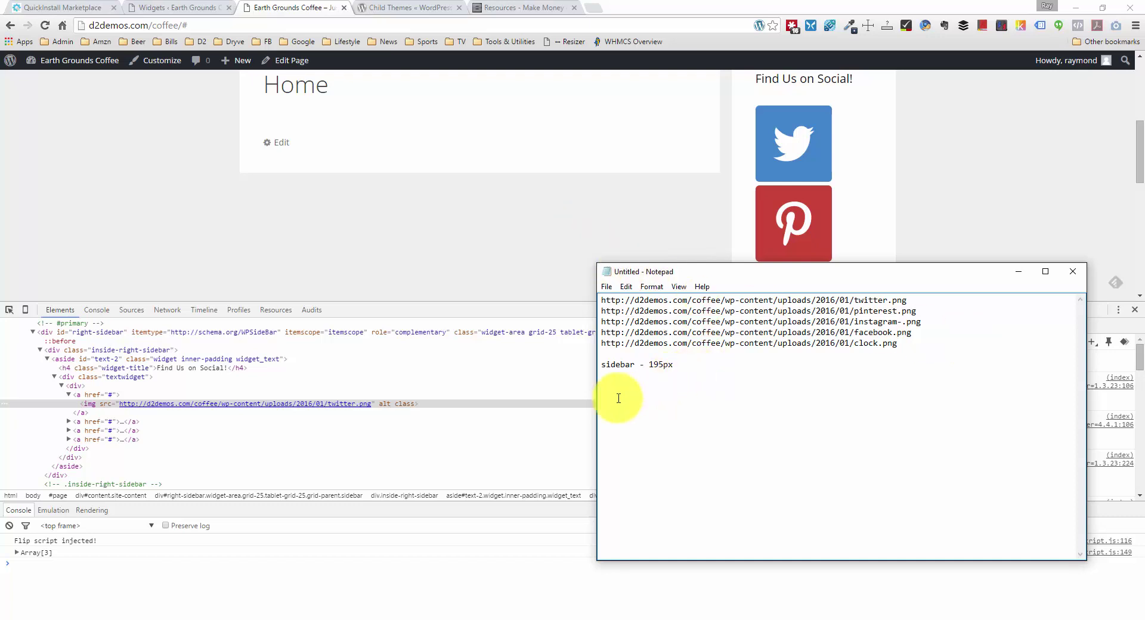
# Step: In a small Calculator window, compute (195 − 20) ÷ 4 = 43.75
pyautogui.click(331, 617)
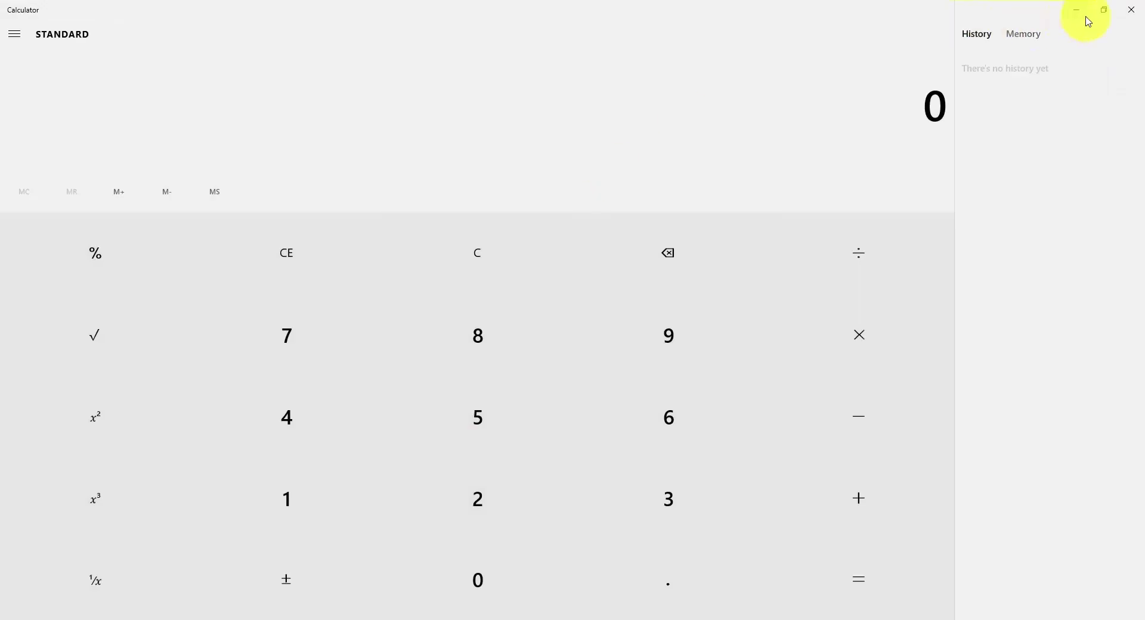
pyautogui.click(1102, 8)
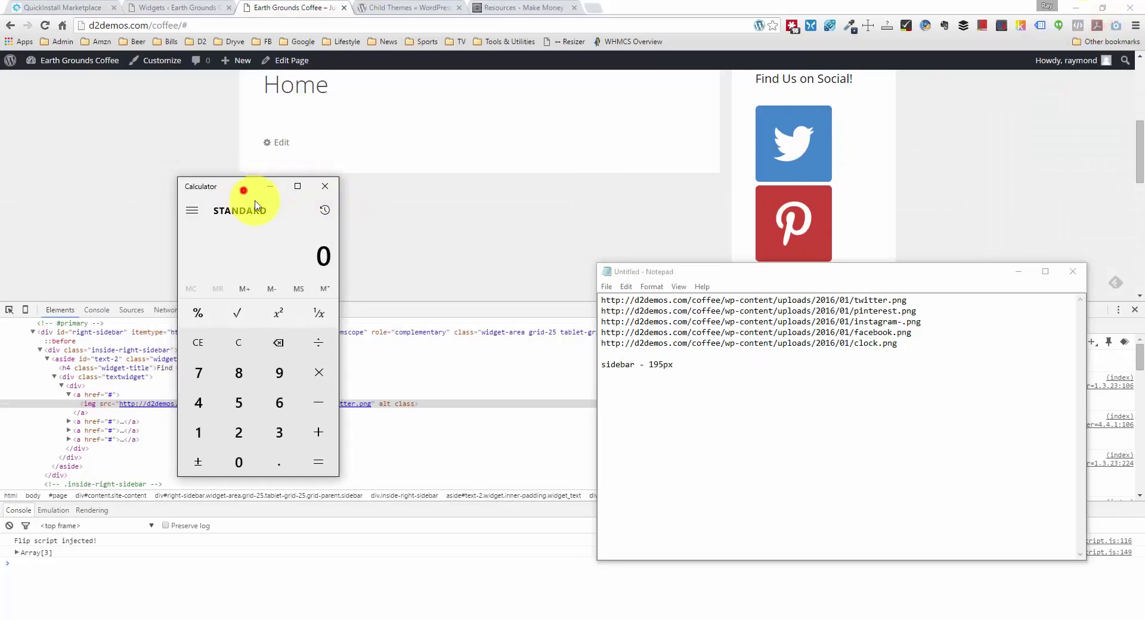
pyautogui.moveTo(246, 195); pyautogui.dragTo(450, 285)
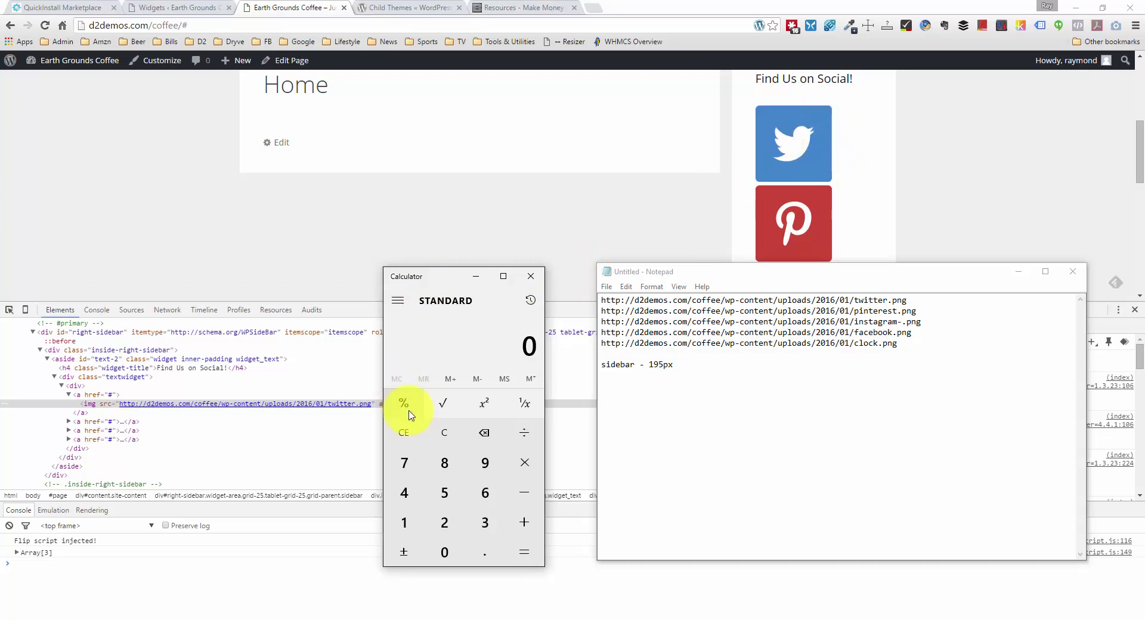
pyautogui.write('195-20')
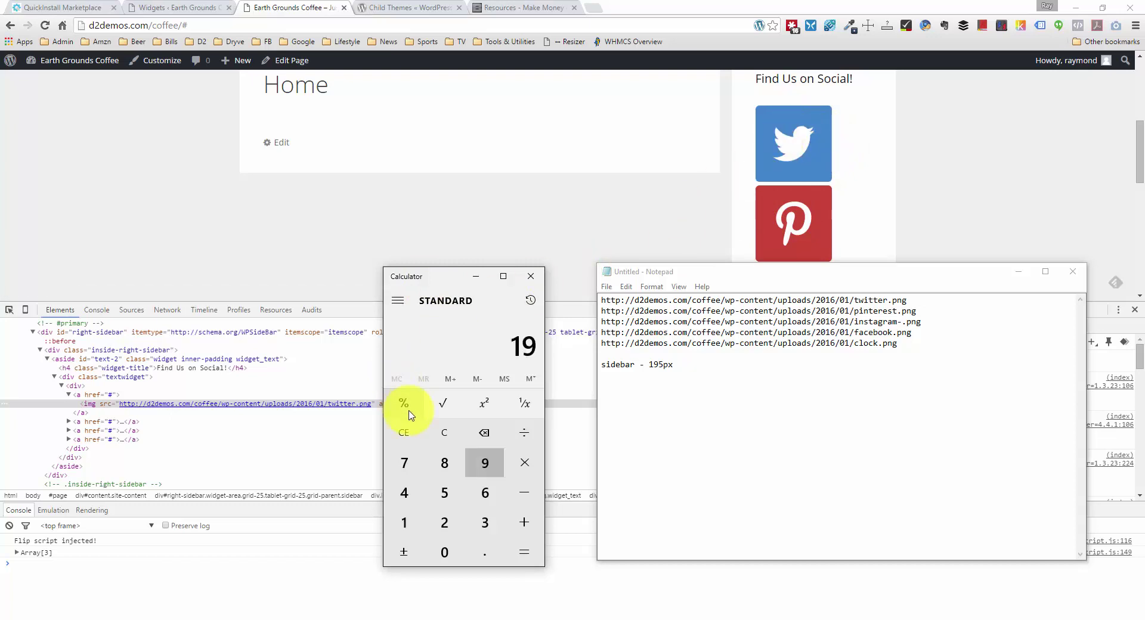
pyautogui.press('Return')
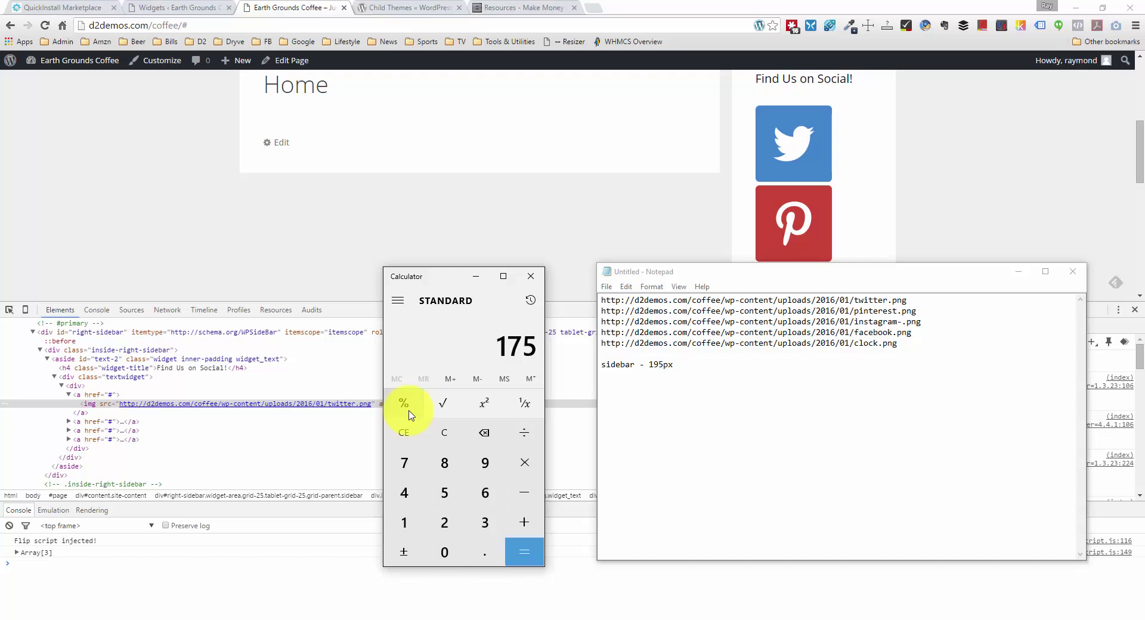
pyautogui.press('/')
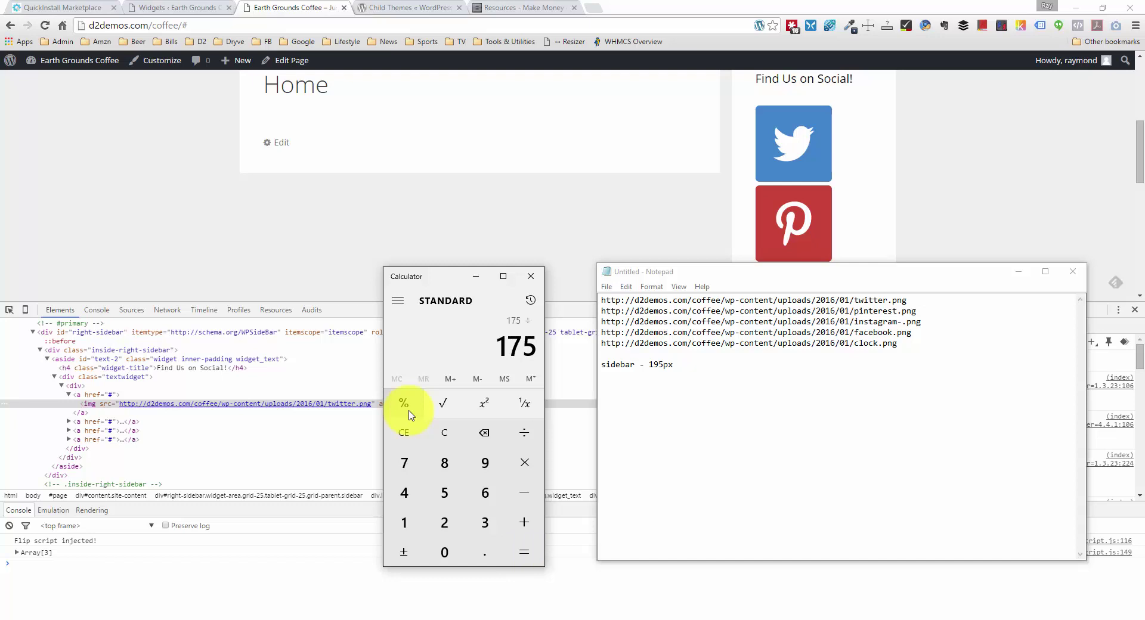
pyautogui.write('4')
pyautogui.press('Return')
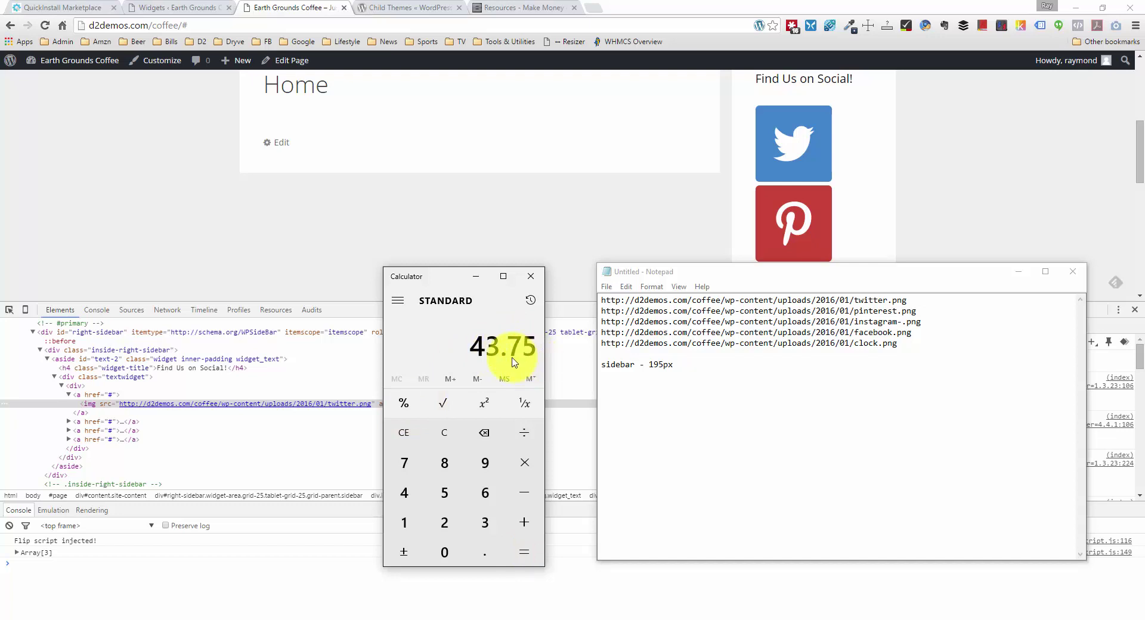
# Step: Record 'icon - 43px' in the note and return to the browser
pyautogui.click(698, 373)
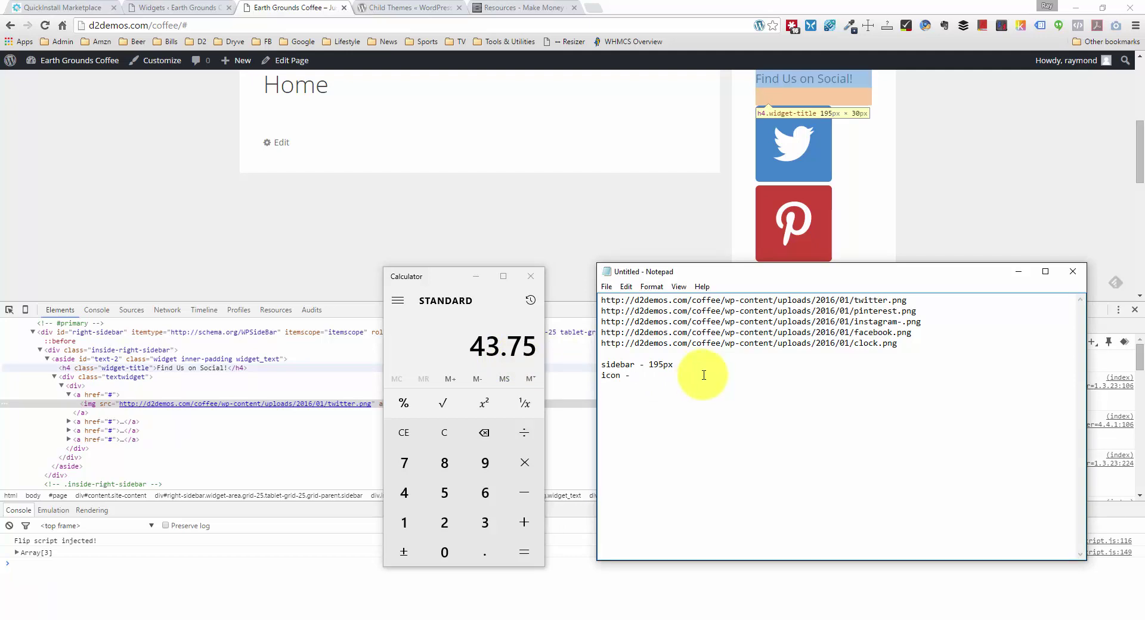
pyautogui.write('43')
pyautogui.click(583, 233)
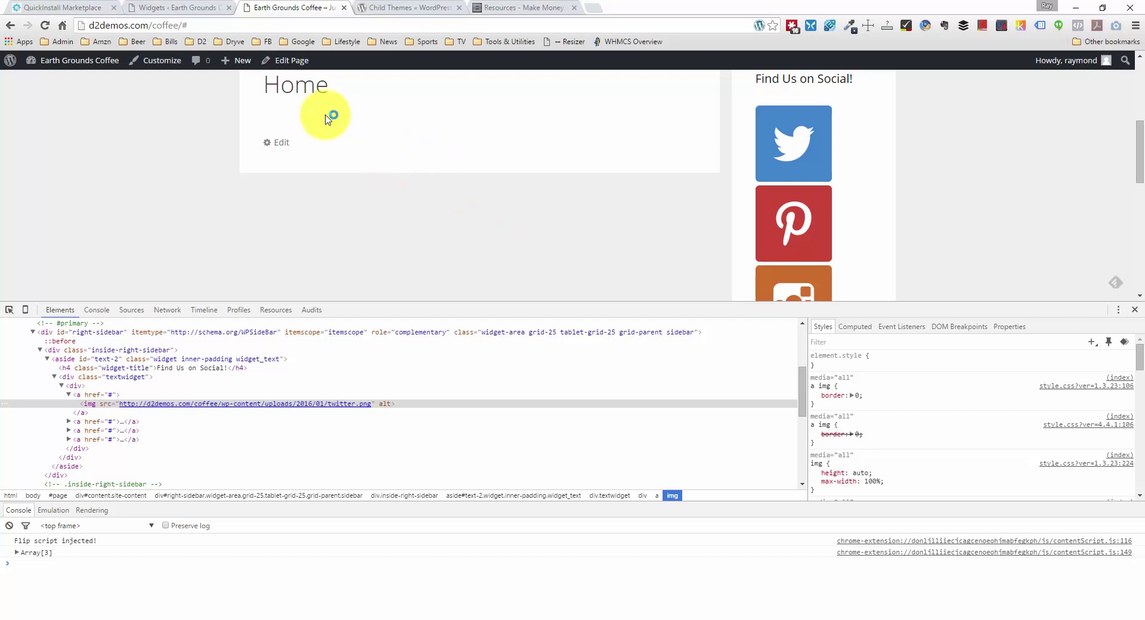
# Step: Add class="sidebar-social-icons" to the social widget's opening div, copy the class name, and save
pyautogui.click(211, 7)
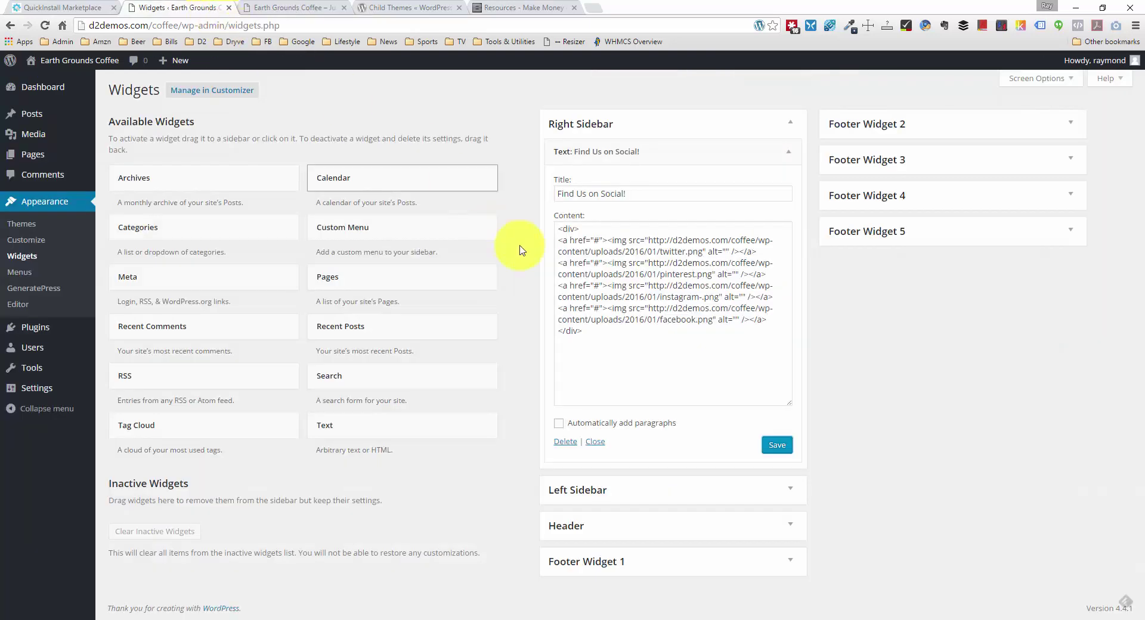
pyautogui.click(624, 334)
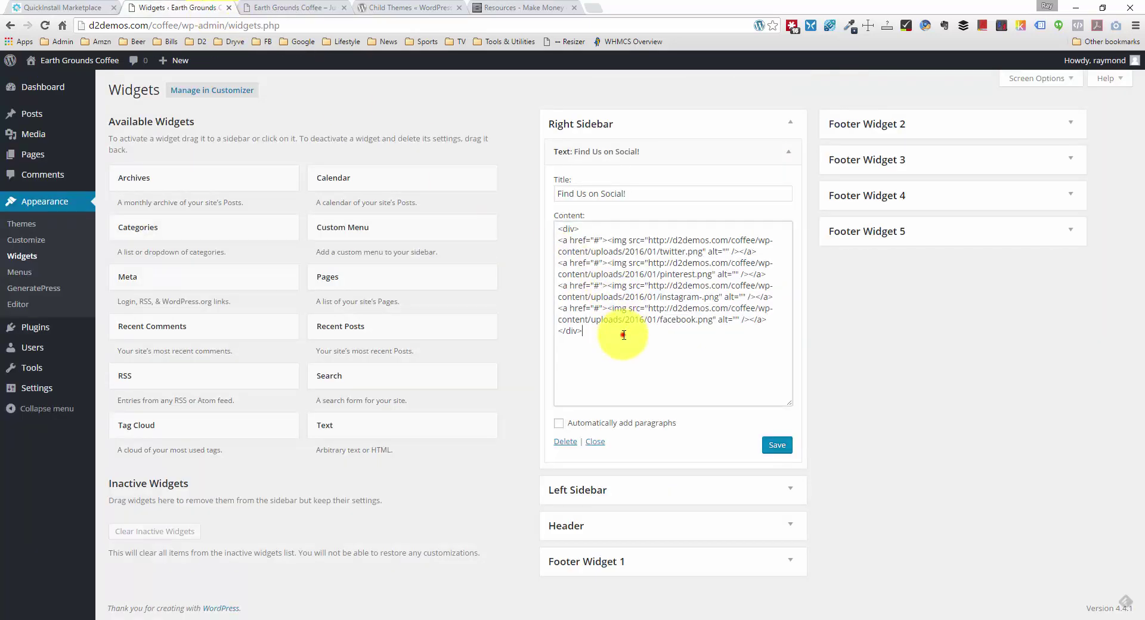
pyautogui.click(568, 230)
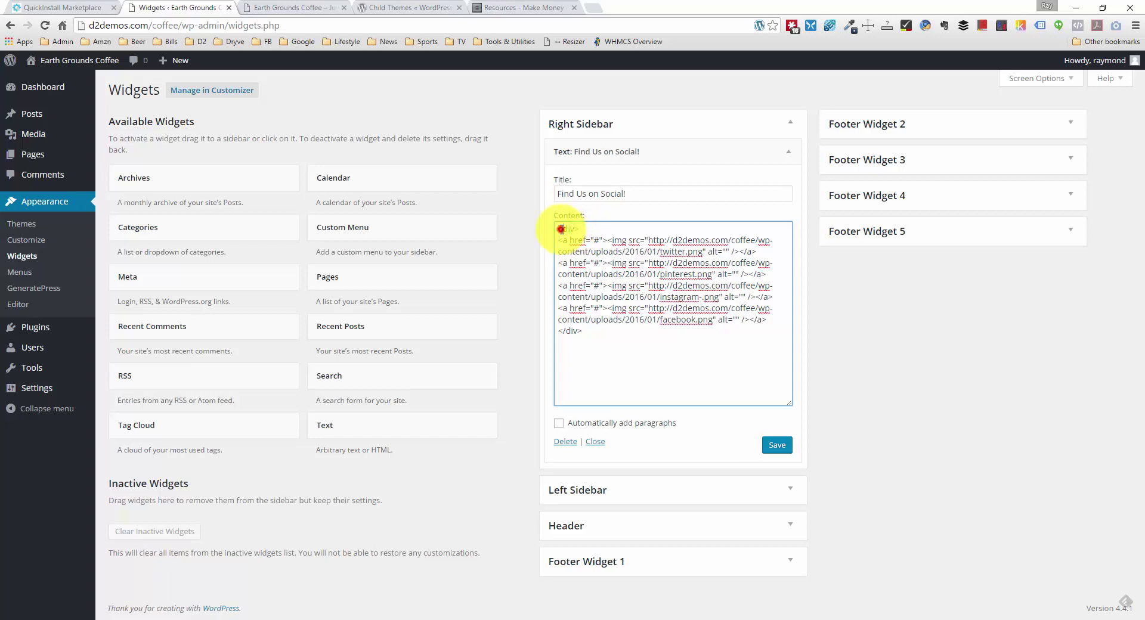
pyautogui.moveTo(564, 226); pyautogui.dragTo(603, 227)
pyautogui.click(584, 227)
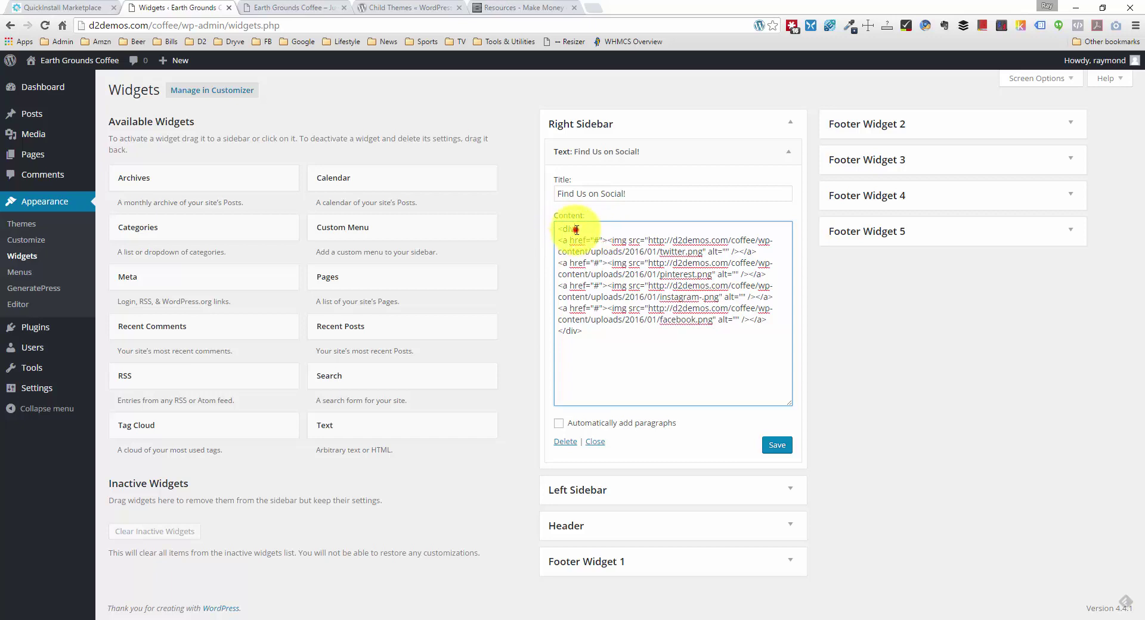
pyautogui.write('class="sideb')
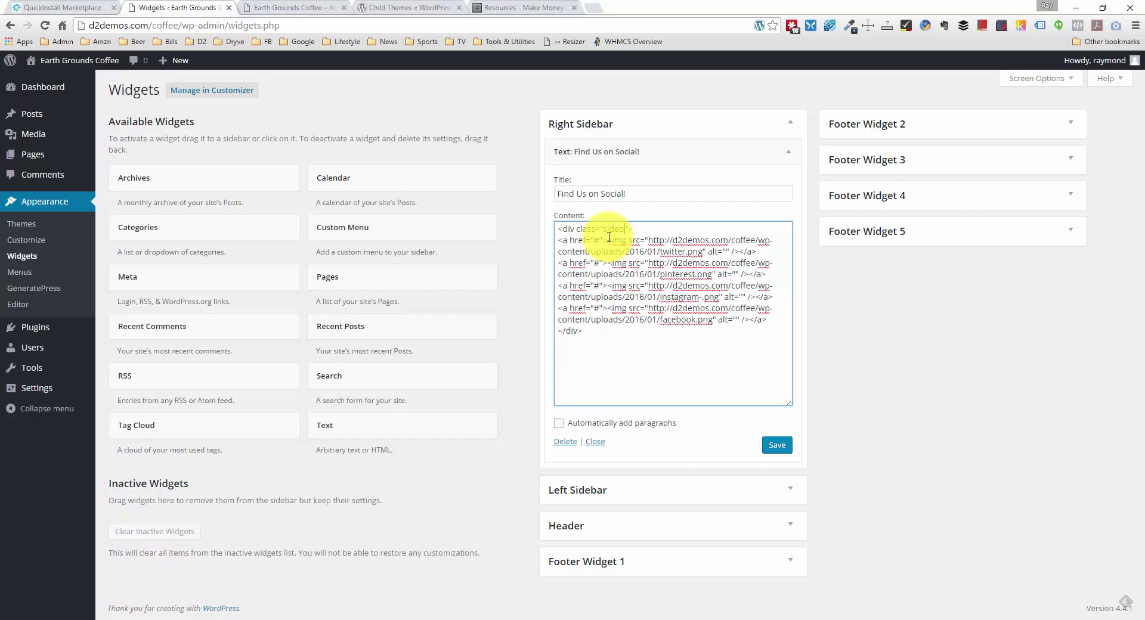
pyautogui.write('social-icons')
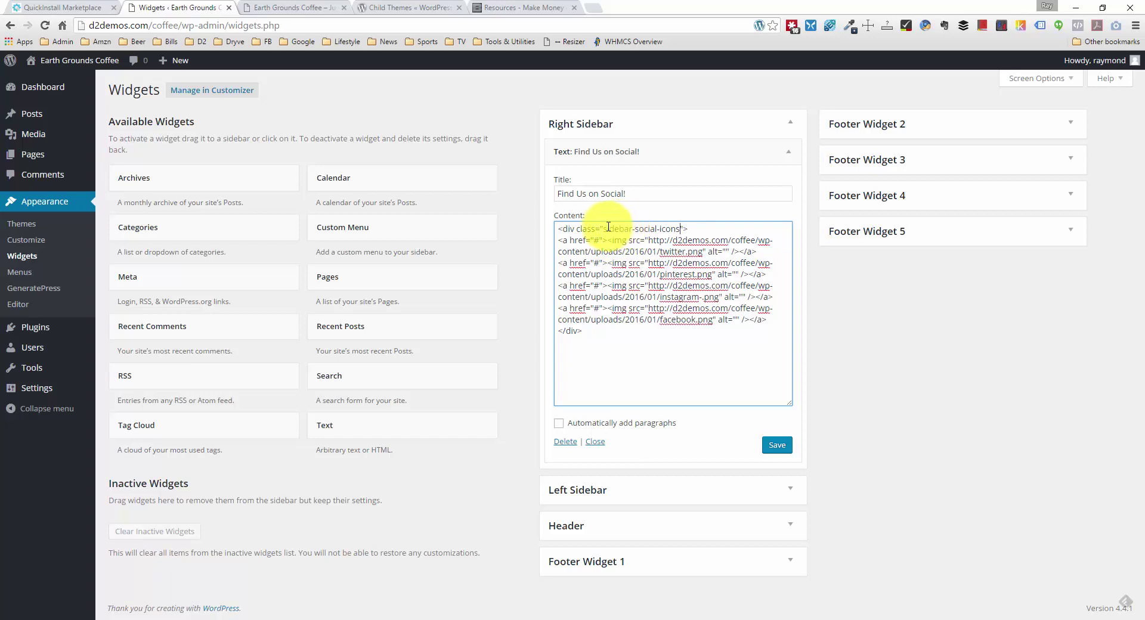
pyautogui.moveTo(602, 229); pyautogui.dragTo(679, 229)
pyautogui.hotkey('ctrl', 'c')
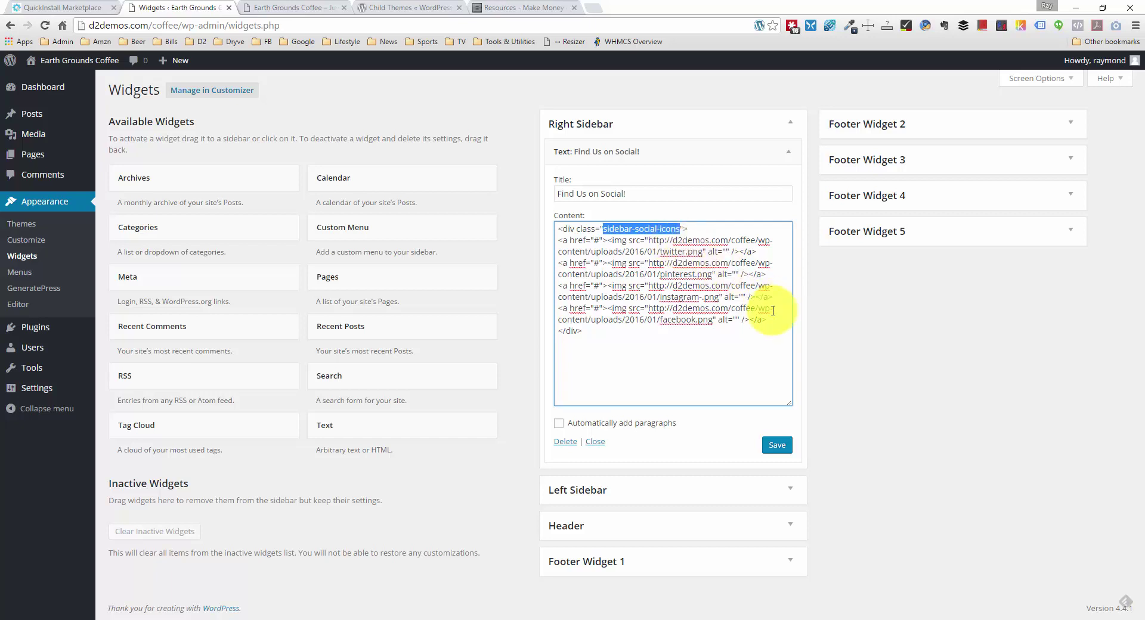
pyautogui.click(785, 449)
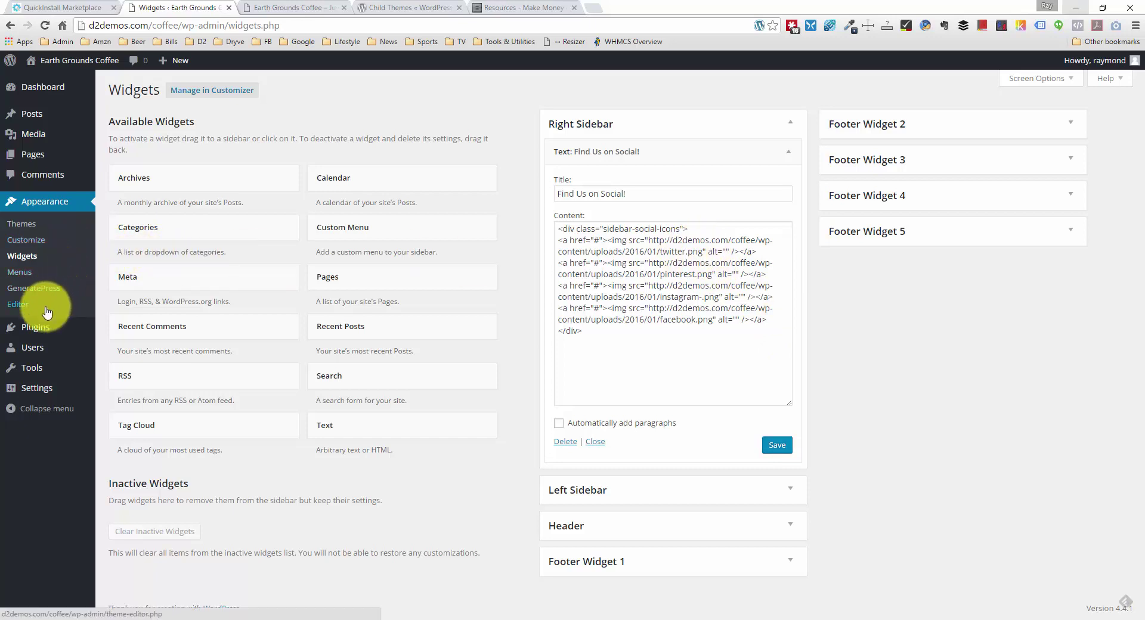
# Step: In style.css, float .sidebar-social-icons, its links and its images left
pyautogui.click(18, 304)
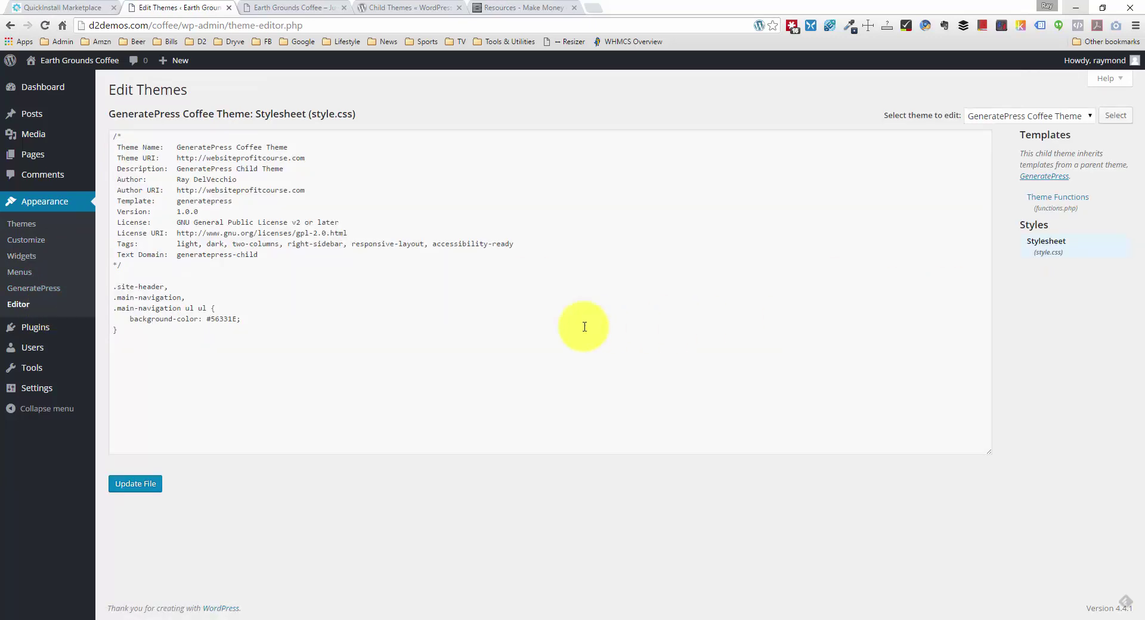
pyautogui.click(158, 368)
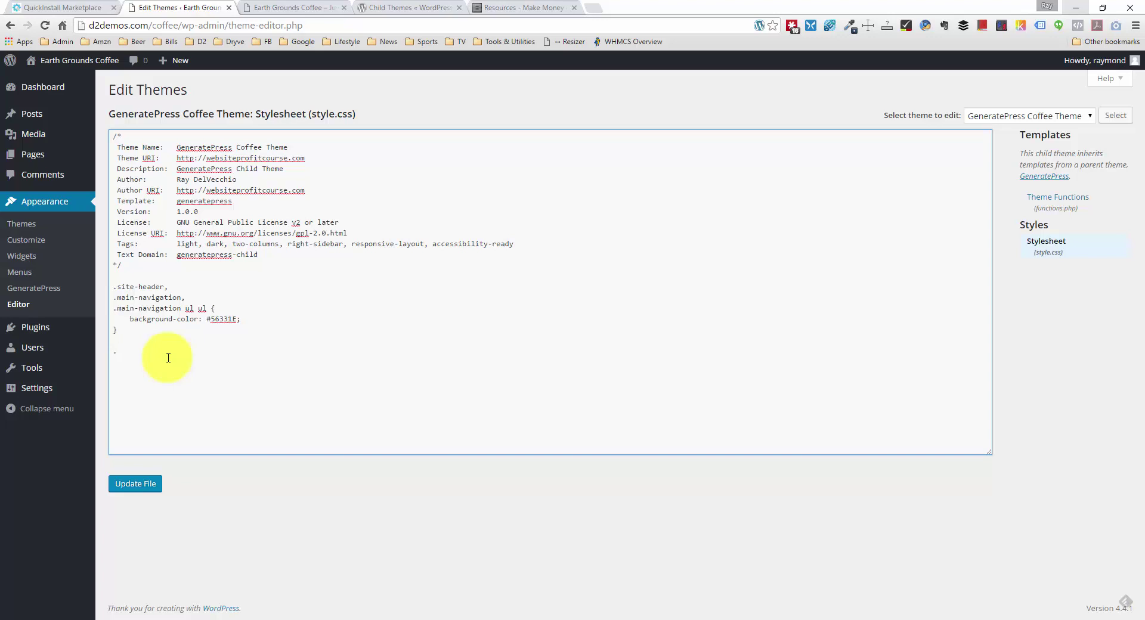
pyautogui.hotkey('ctrl', 'v')
pyautogui.click(222, 351)
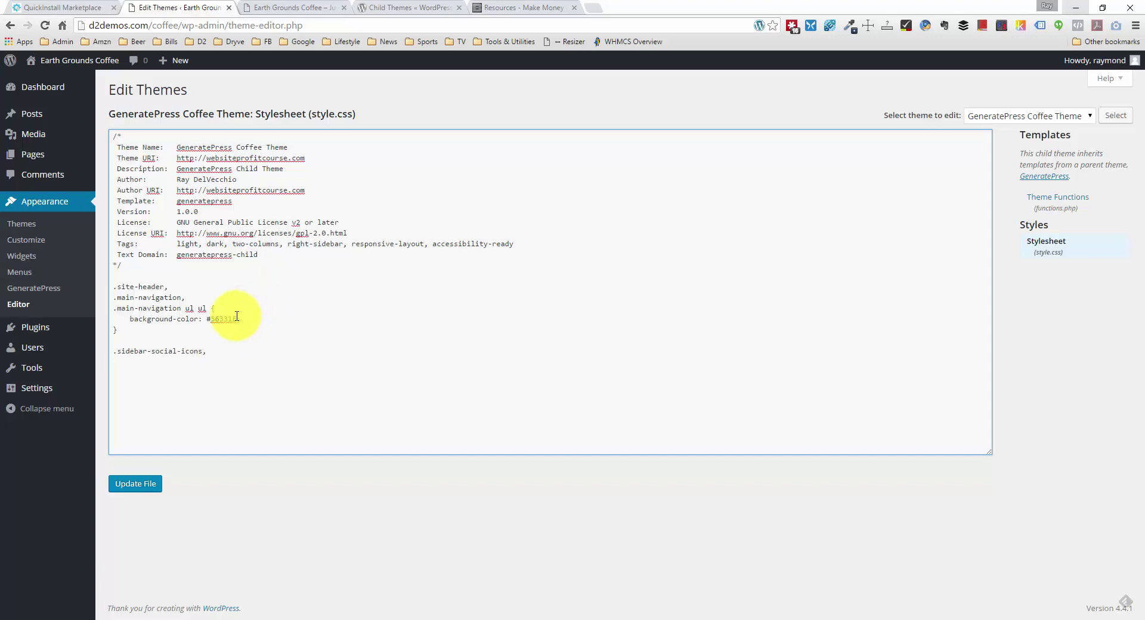
pyautogui.click(209, 350)
pyautogui.moveTo(209, 351); pyautogui.dragTo(113, 351)
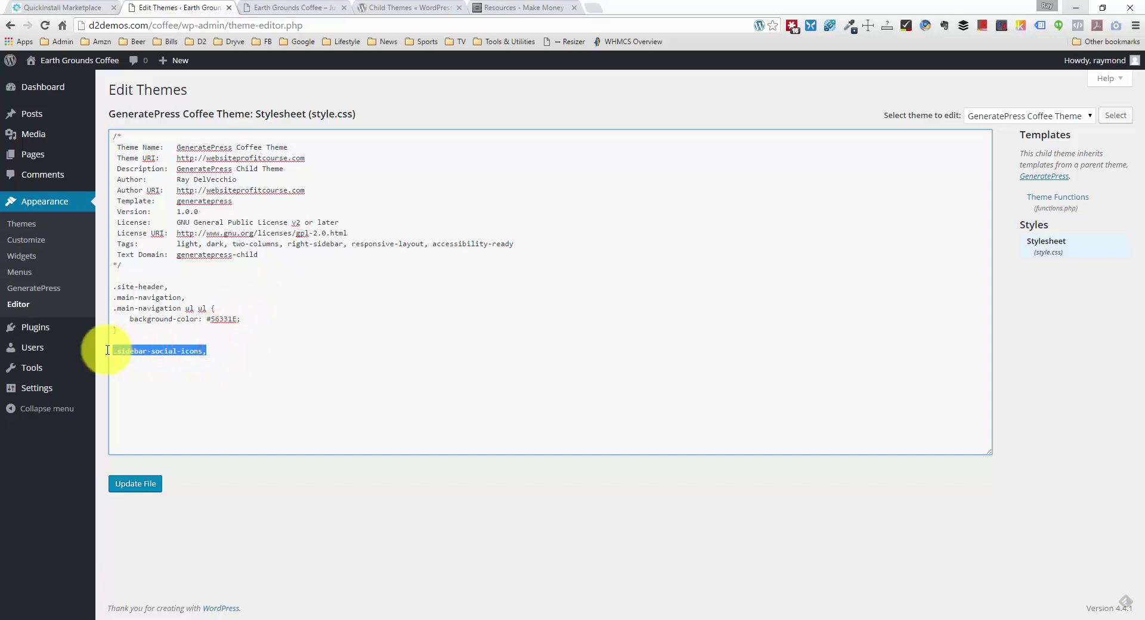
pyautogui.hotkey('ctrl', 'c')
pyautogui.click(263, 352)
pyautogui.press('Return')
pyautogui.hotkey('ctrl', 'v')
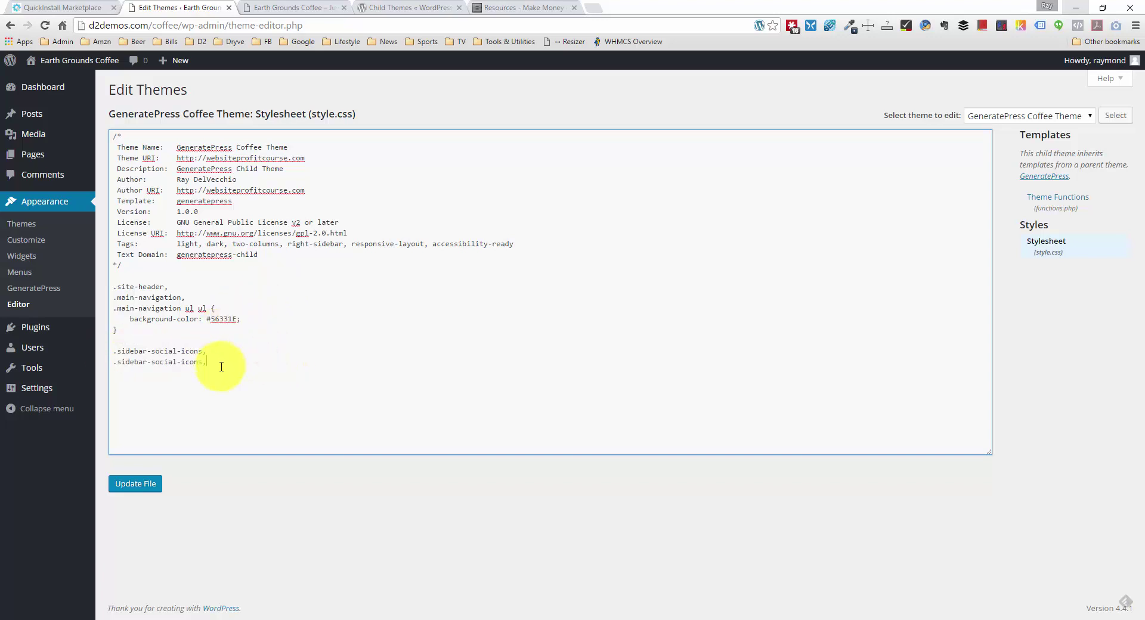
pyautogui.click(202, 362)
pyautogui.write('a')
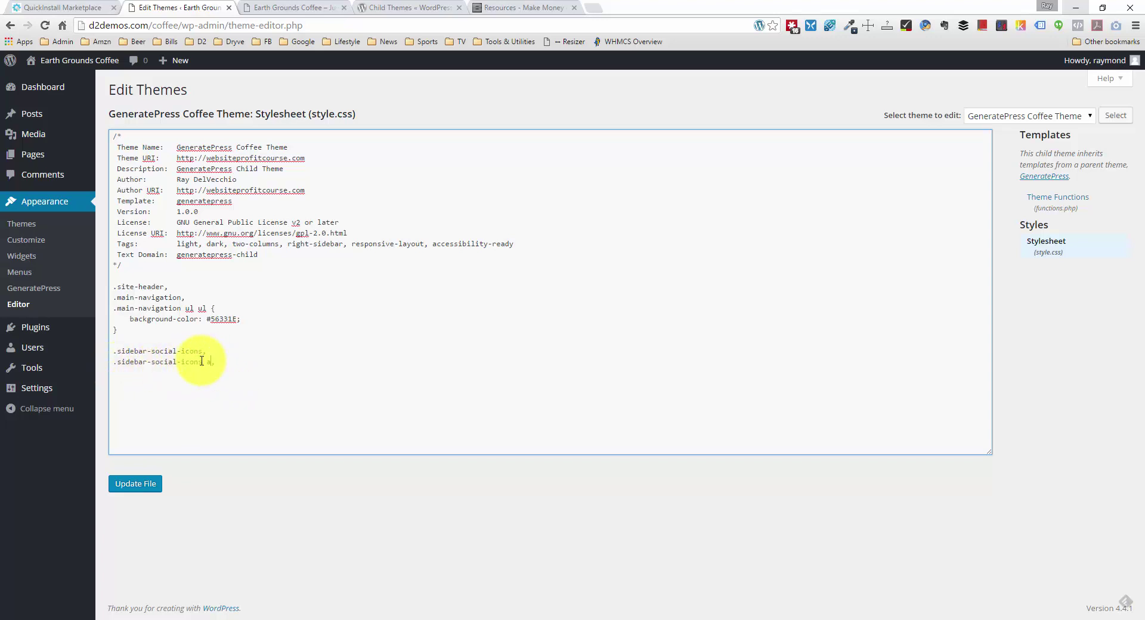
pyautogui.click(219, 361)
pyautogui.press('Return')
pyautogui.hotkey('ctrl', 'v')
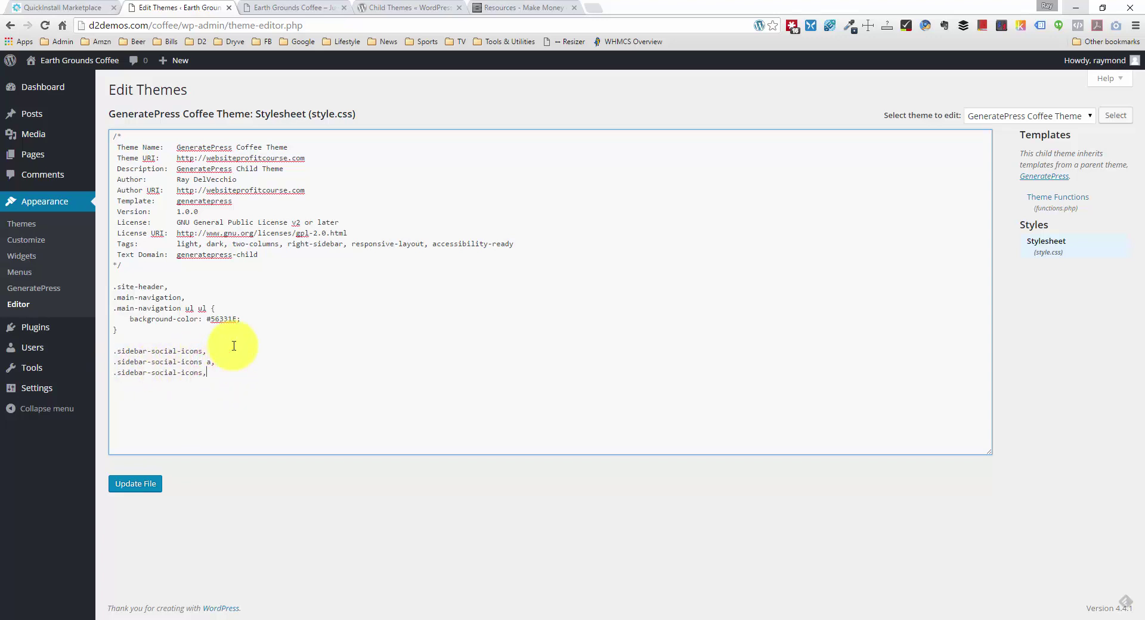
pyautogui.write('img')
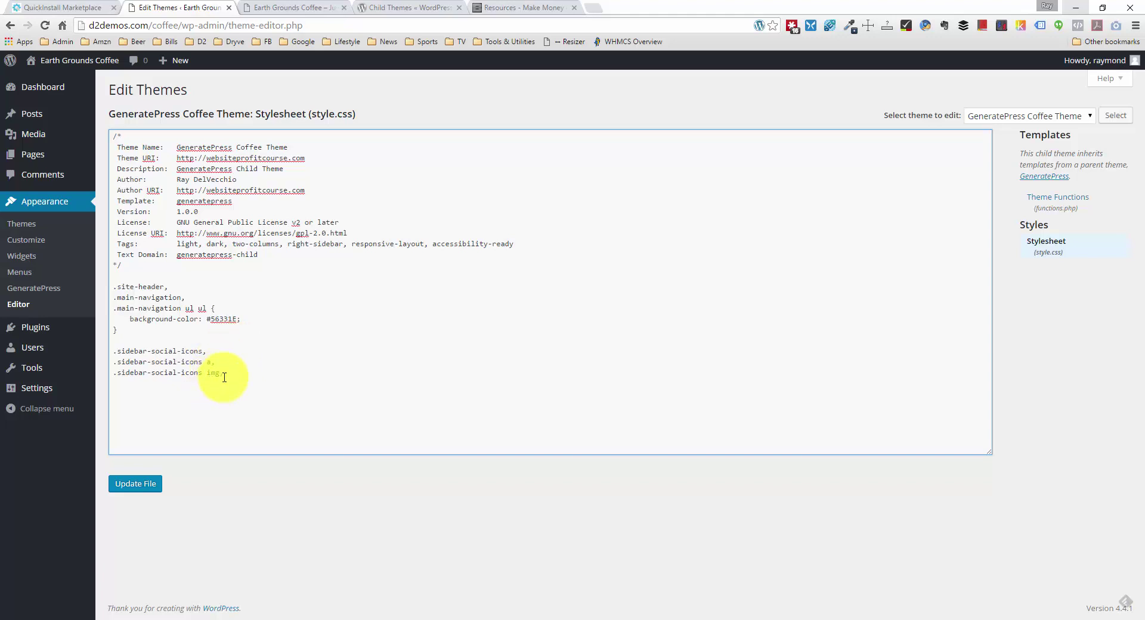
pyautogui.click(225, 363)
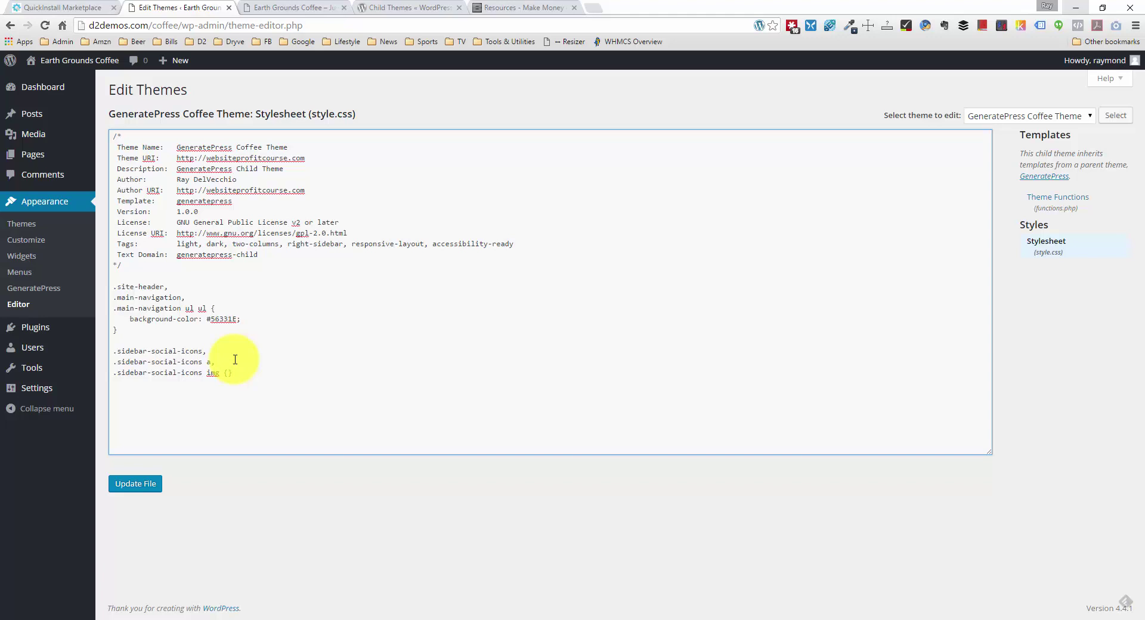
pyautogui.write('float: left;')
pyautogui.press('End')
# Step: Add a .sidebar-social-icons img rule with width 43px and height 43px, then update the file
pyautogui.write('.')
pyautogui.write('sidebar')
pyautogui.write('=spc')
pyautogui.press('BackSpace')
pyautogui.press('BackSpace')
pyautogui.press('BackSpace')
pyautogui.press('BackSpace')
pyautogui.write('-social-ic')
pyautogui.press('BackSpace')
pyautogui.write('icons img { width:')
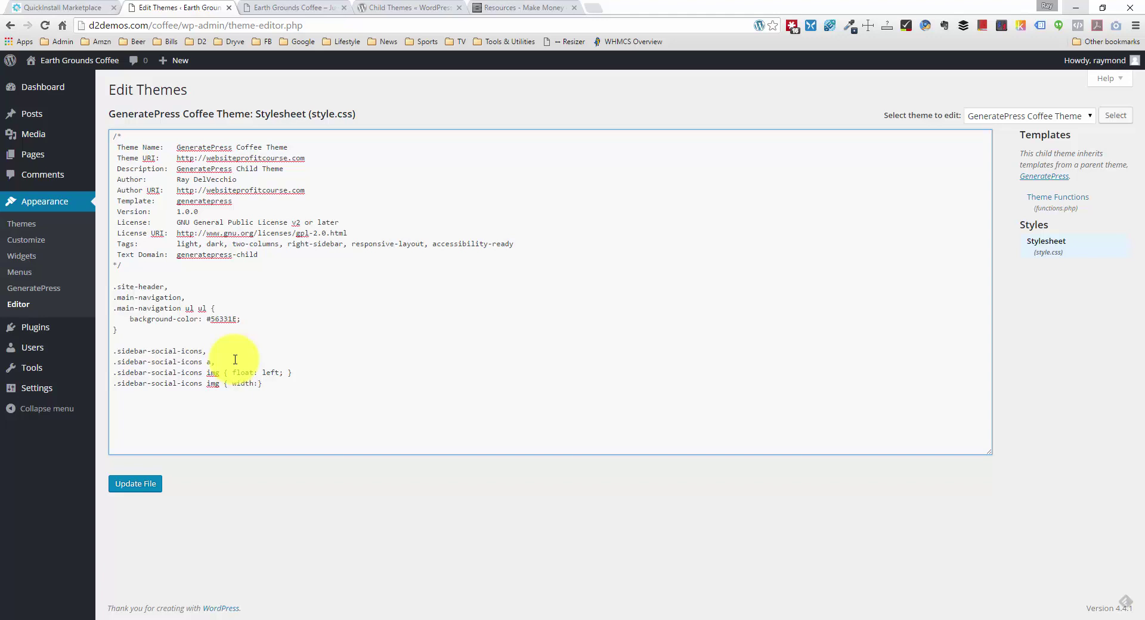
pyautogui.write(' 43px; height: 43px;')
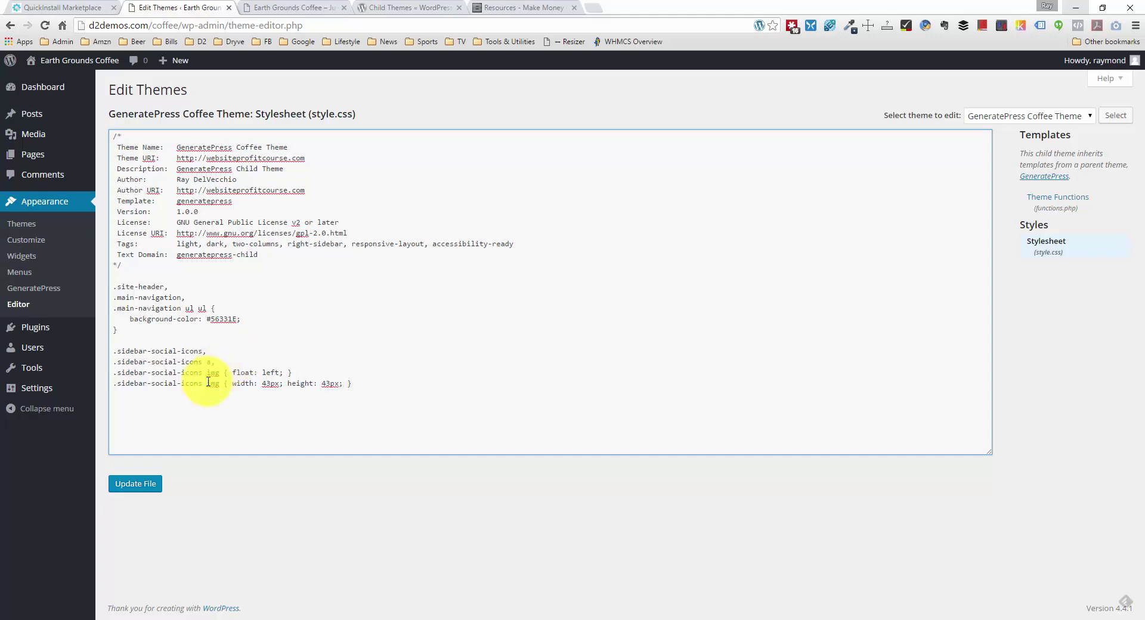
pyautogui.click(135, 483)
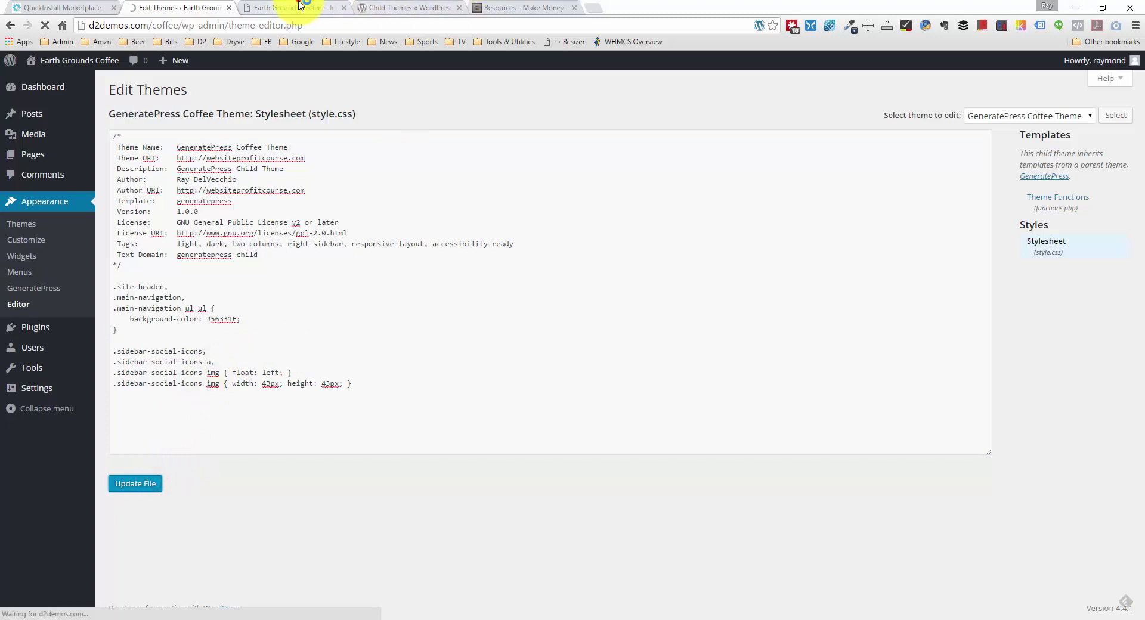
# Step: Close the developer tools and reload the live site to view the floated icons
pyautogui.click(301, 8)
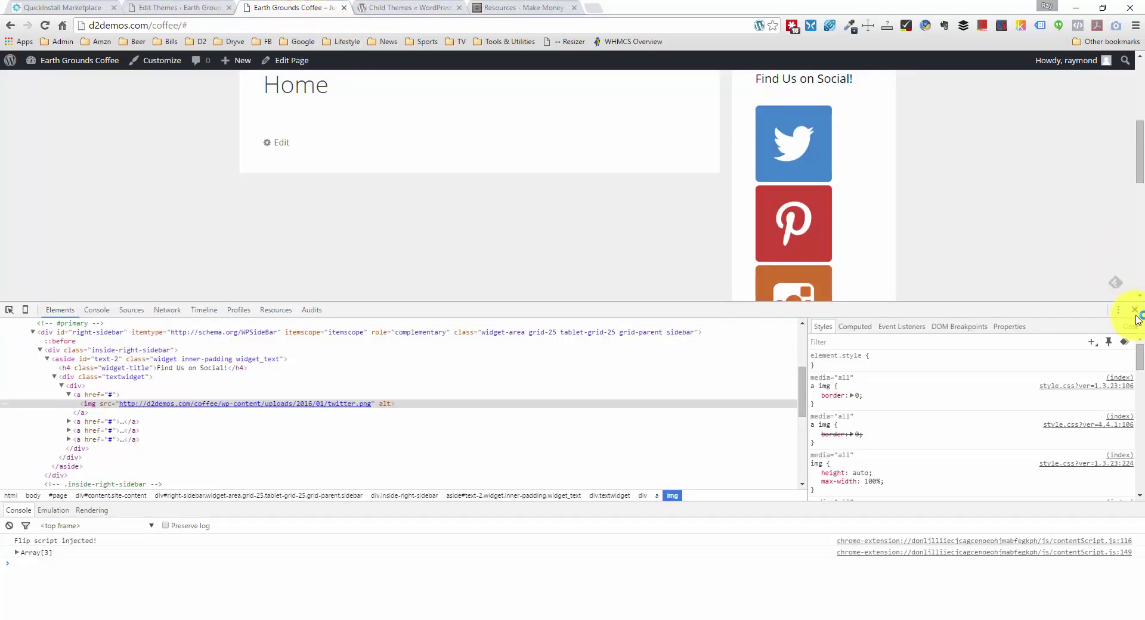
pyautogui.click(1135, 311)
pyautogui.scroll(4, 455, 273)
pyautogui.rightClick(149, 292)
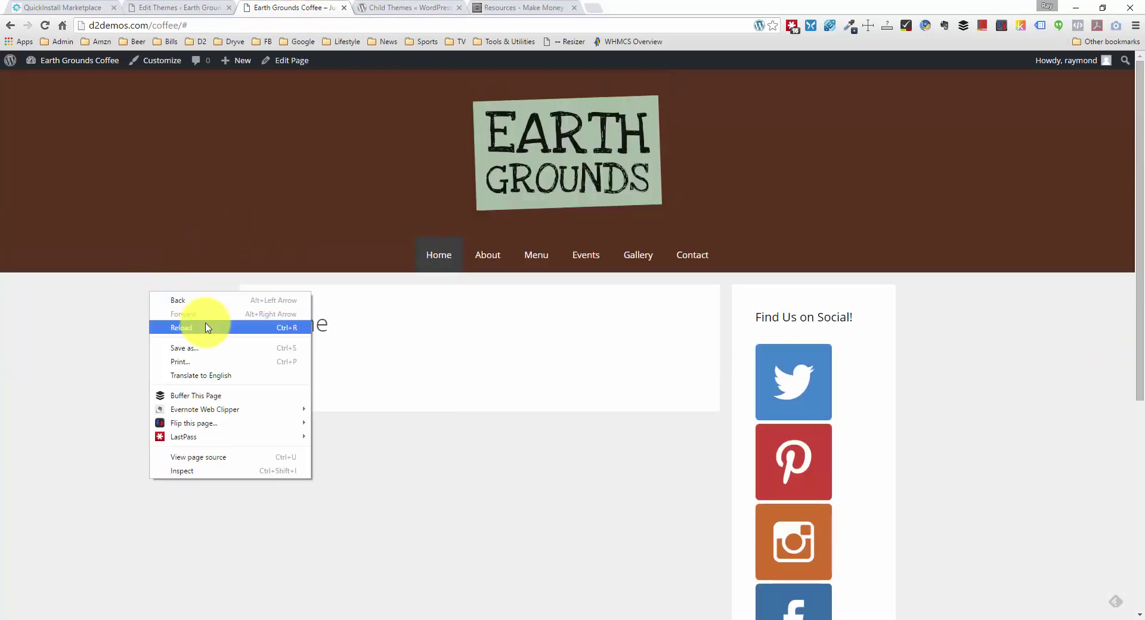
pyautogui.click(206, 327)
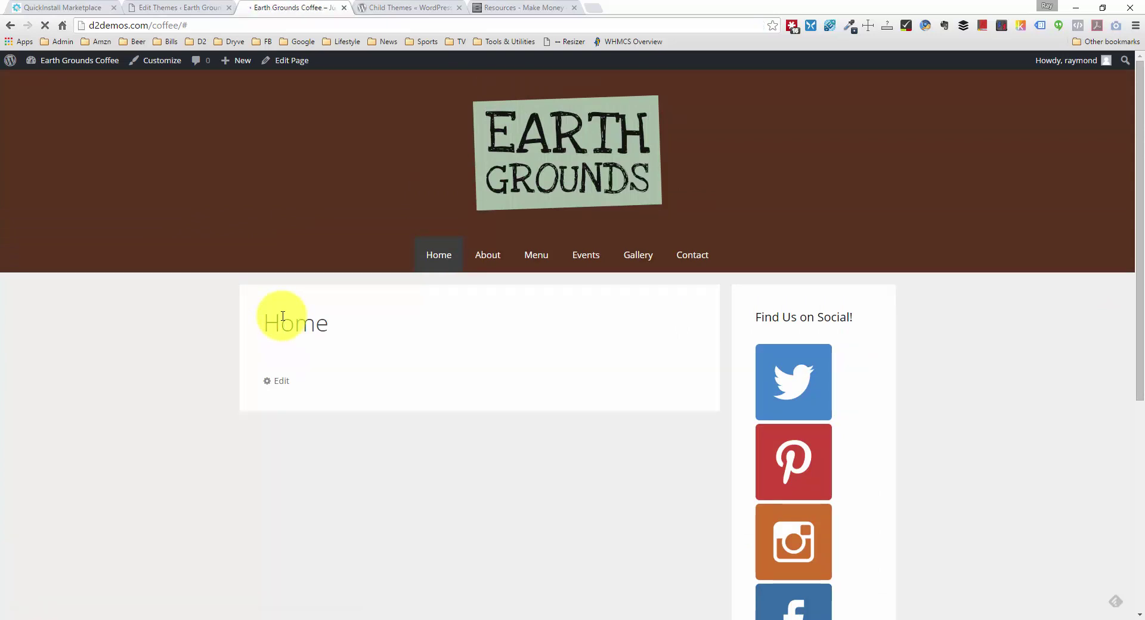
pyautogui.scroll(-1, 370, 337)
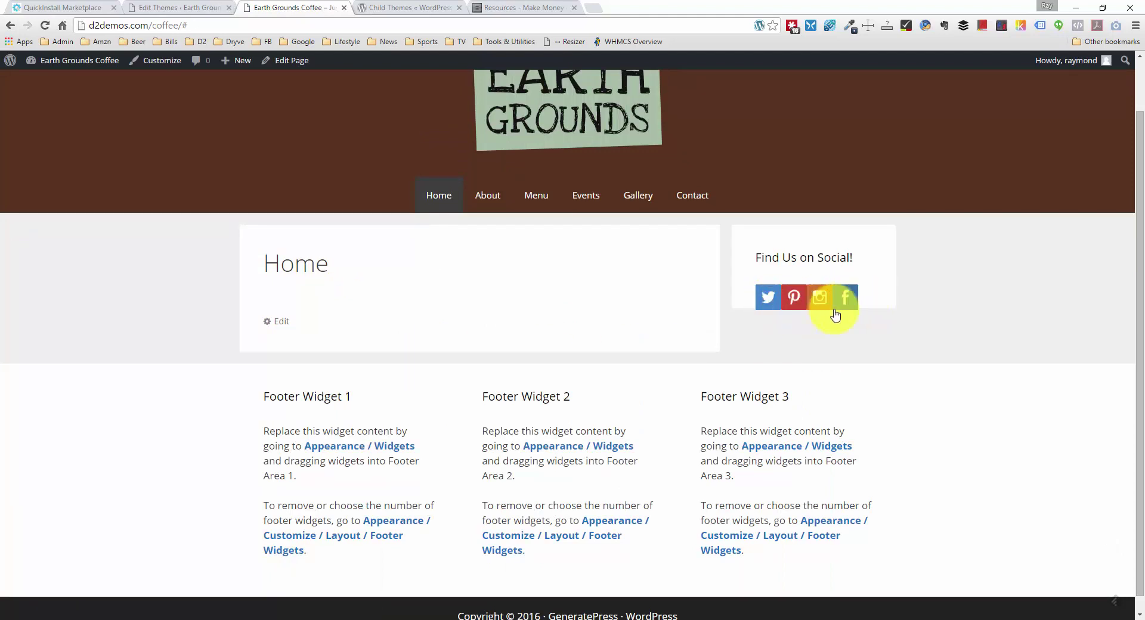
# Step: Add .sidebar-social-icons a { padding-right: 5px; } to style.css and update the file
pyautogui.click(184, 8)
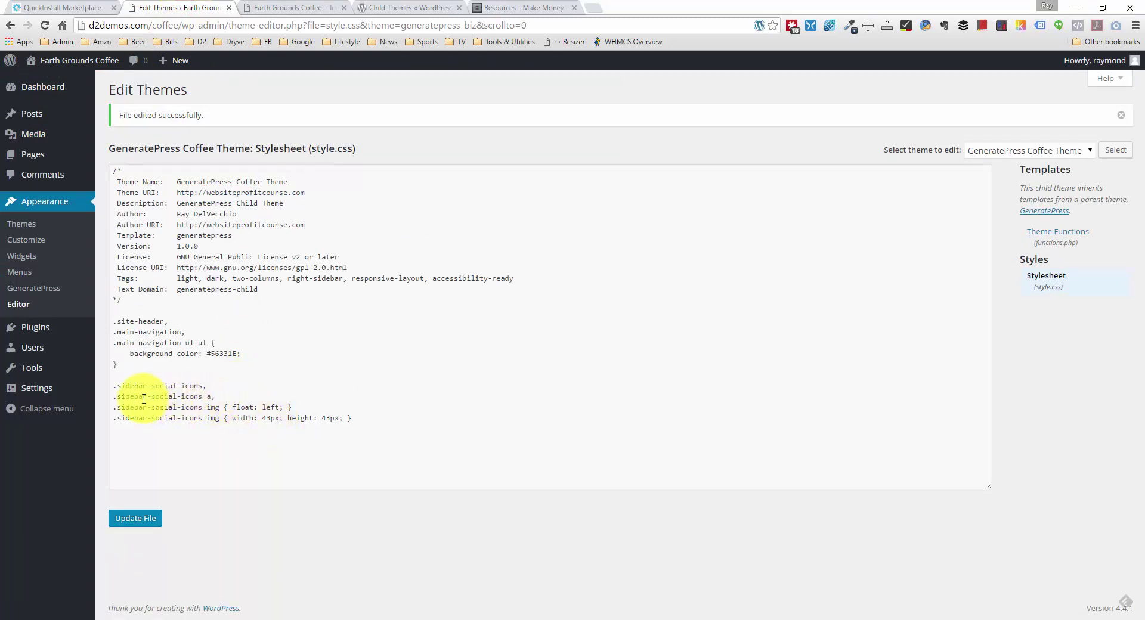
pyautogui.moveTo(115, 397); pyautogui.dragTo(223, 408)
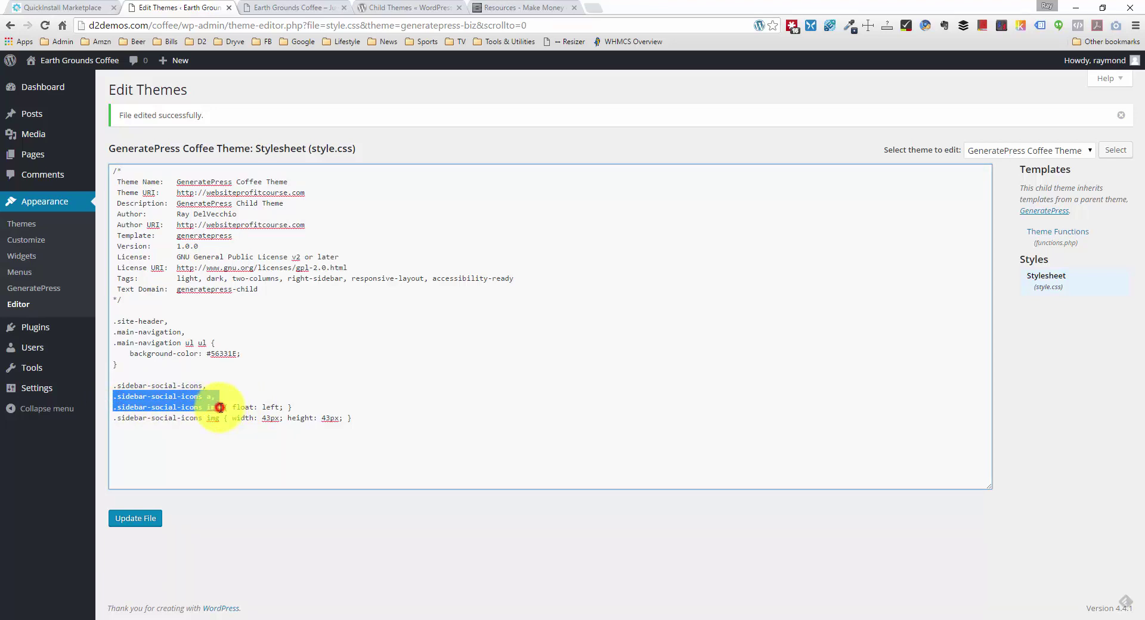
pyautogui.click(218, 406)
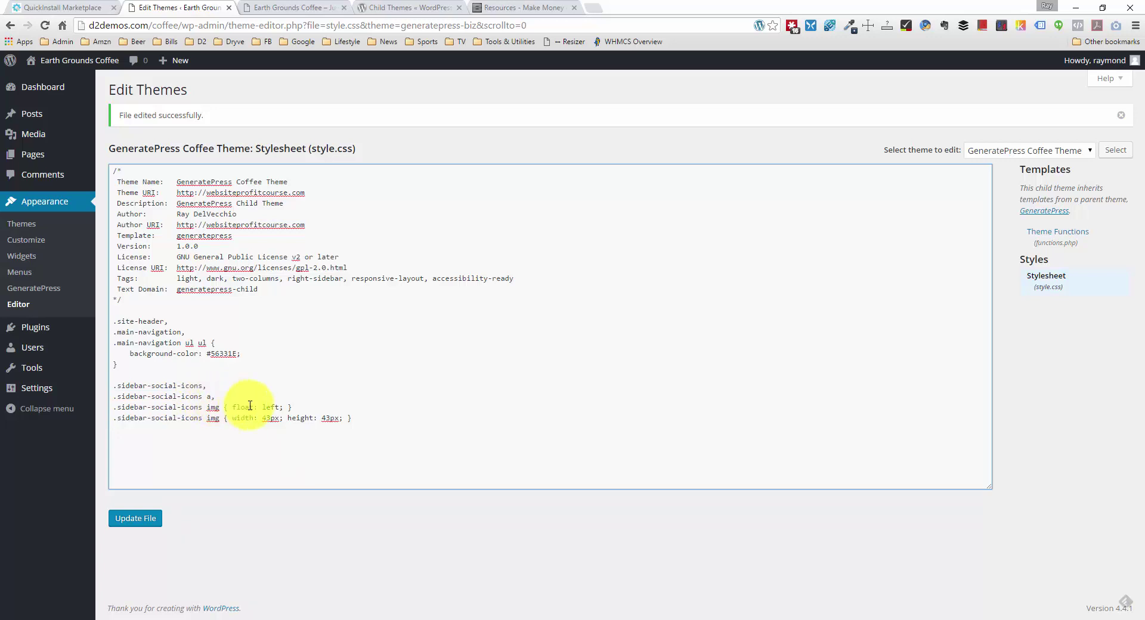
pyautogui.click(364, 416)
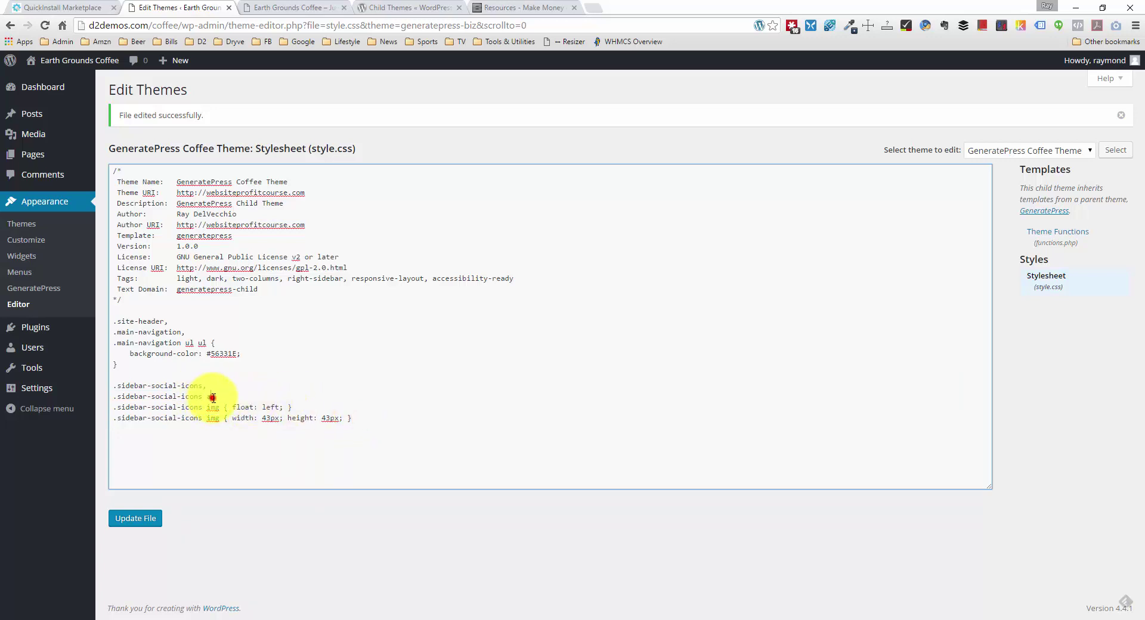
pyautogui.moveTo(214, 396); pyautogui.dragTo(108, 396)
pyautogui.hotkey('ctrl', 'c')
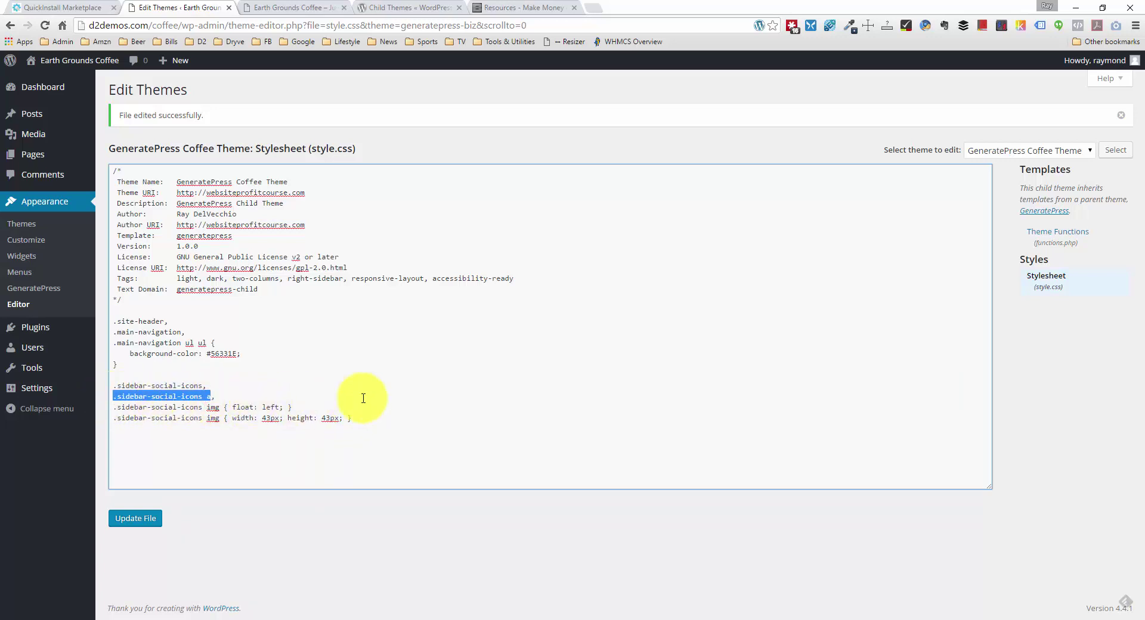
pyautogui.click(401, 417)
pyautogui.press('Return')
pyautogui.hotkey('ctrl', 'v')
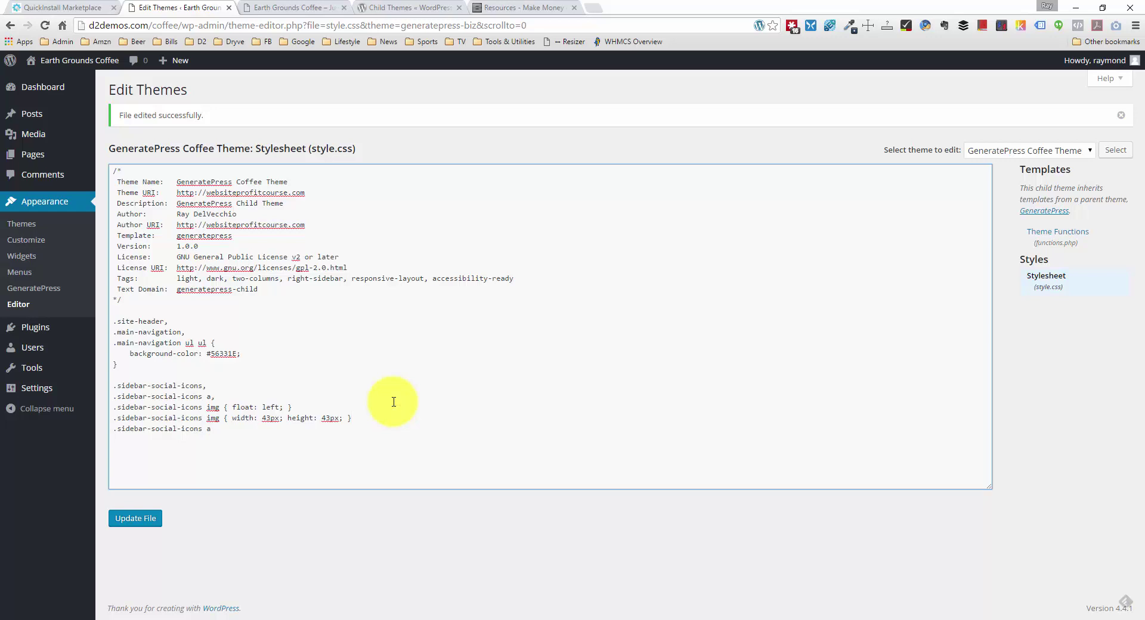
pyautogui.write('{}')
pyautogui.press('Left')
pyautogui.write('padding-right: 5px;')
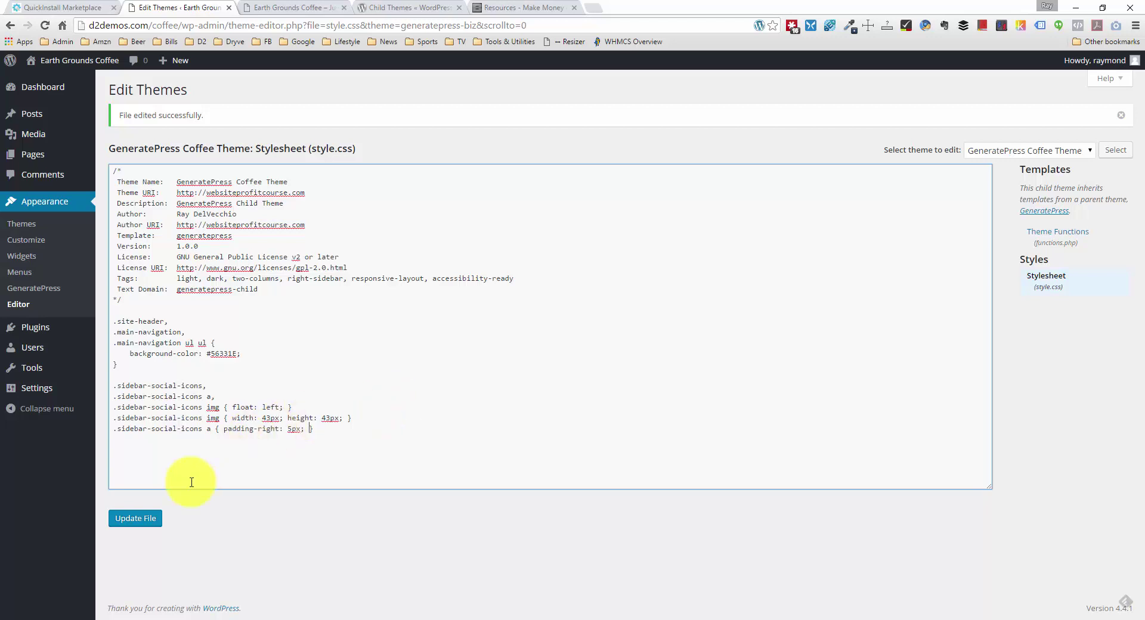
pyautogui.click(157, 518)
pyautogui.click(310, 8)
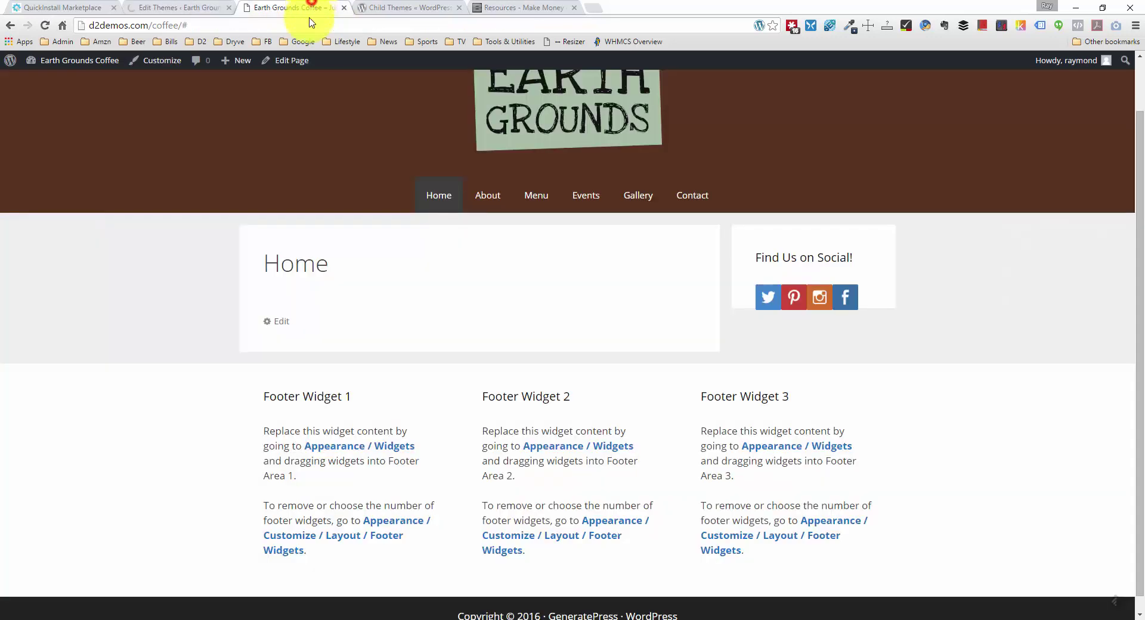
pyautogui.rightClick(99, 295)
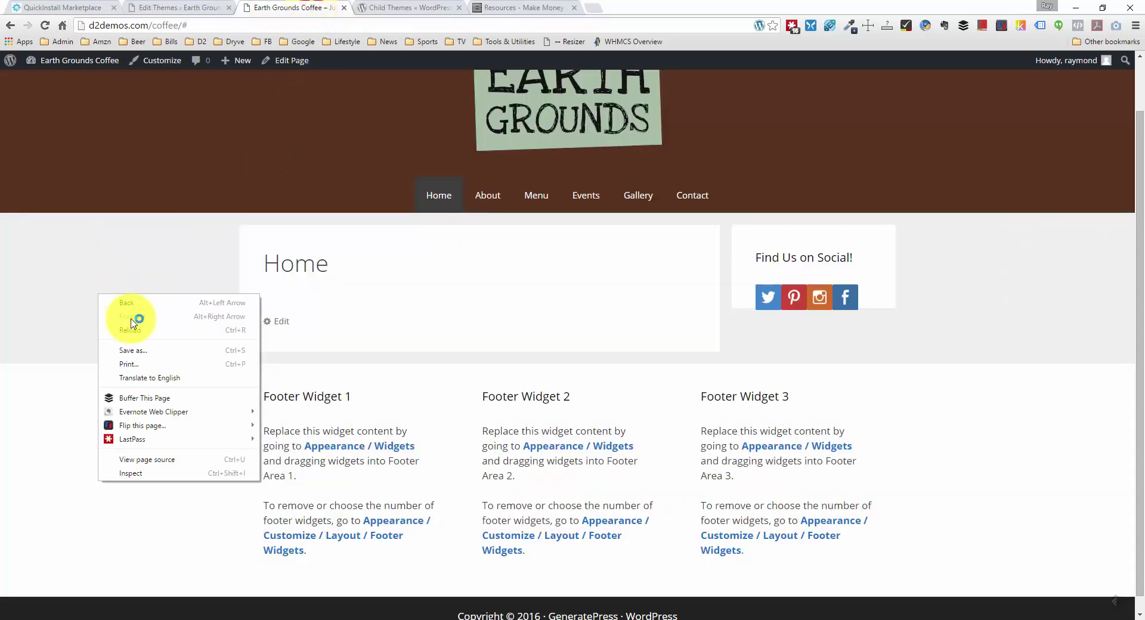
pyautogui.click(159, 336)
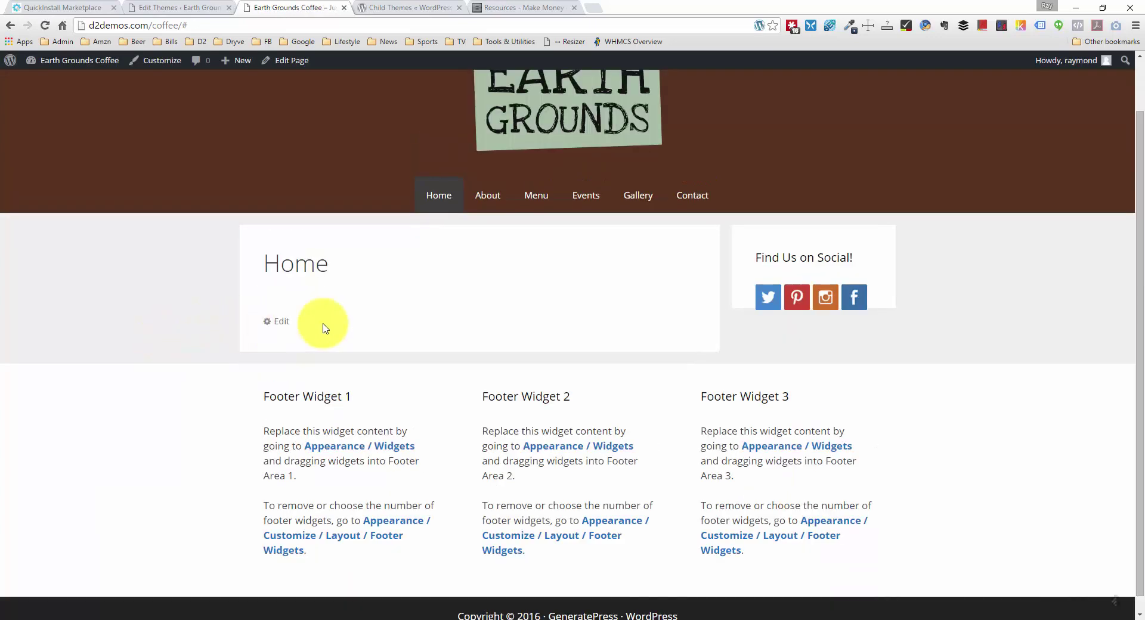
pyautogui.scroll(-1, 477, 329)
pyautogui.scroll(2, 901, 330)
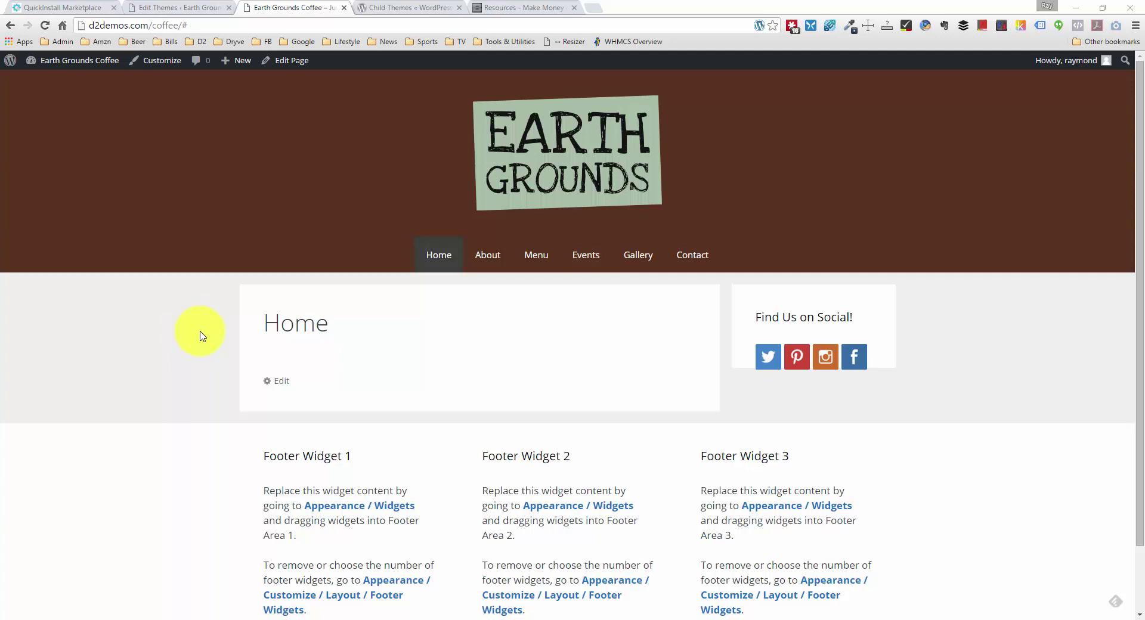
pyautogui.click(179, 7)
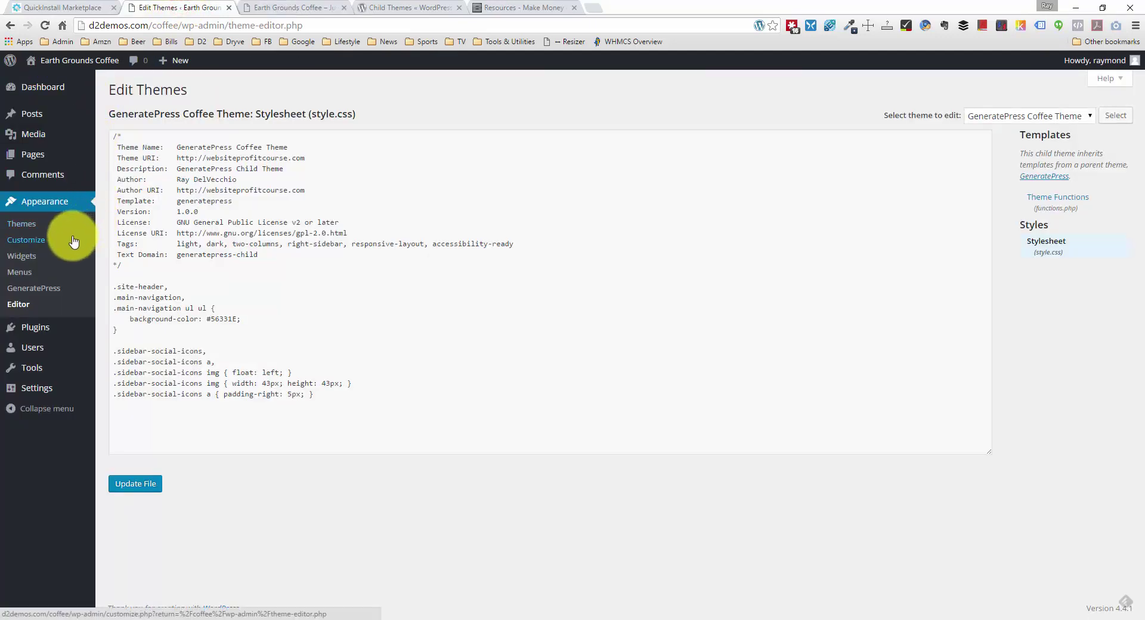
# Step: Drop a Text widget into the Right Sidebar, title it Store Hours, and tick Automatically add paragraphs
pyautogui.click(53, 261)
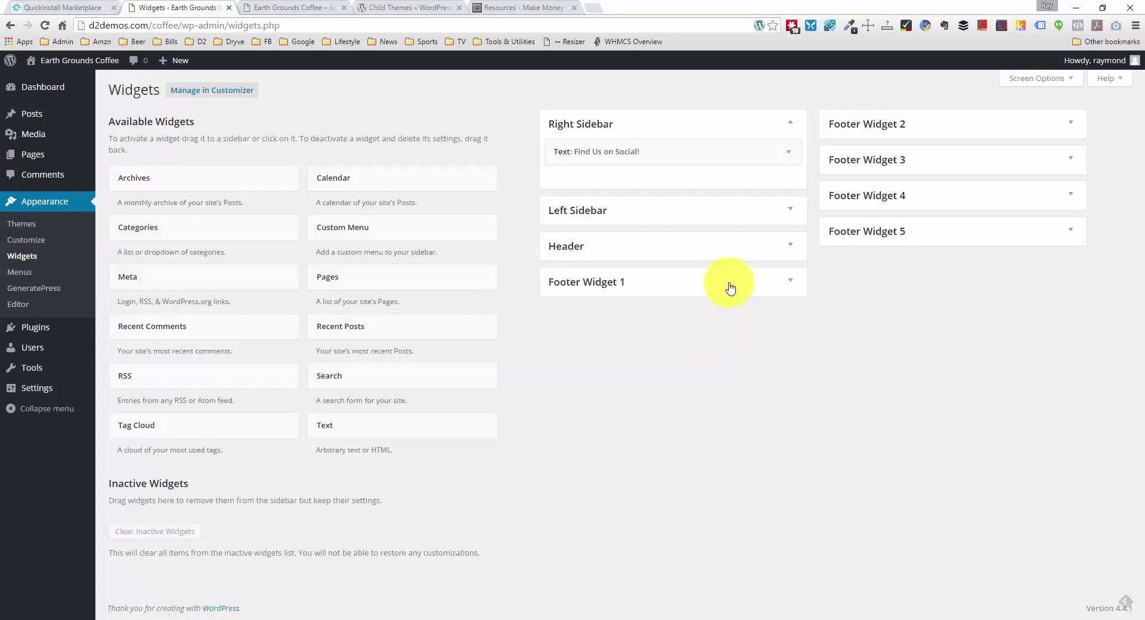
pyautogui.moveTo(320, 437); pyautogui.dragTo(588, 180)
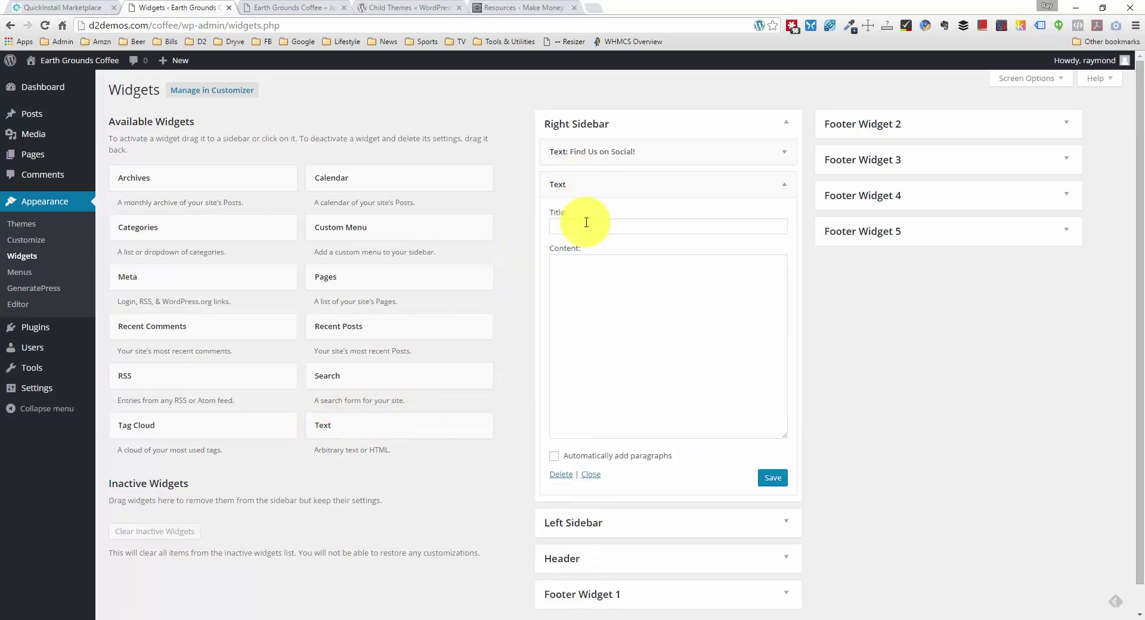
pyautogui.click(612, 227)
pyautogui.write('S')
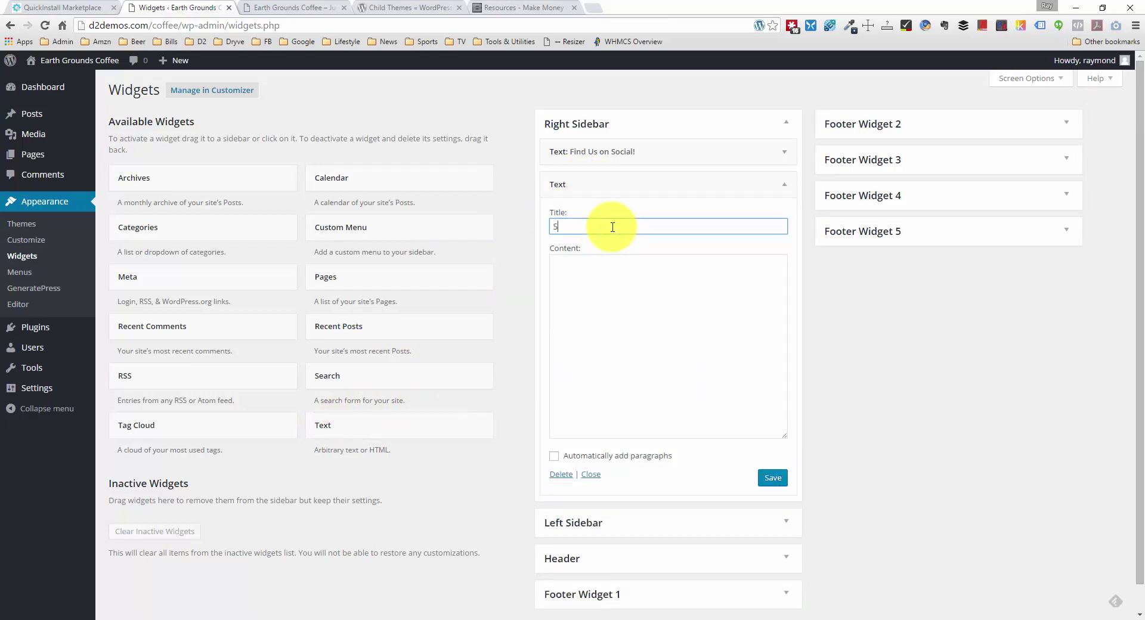
pyautogui.write('tore Hours')
pyautogui.click(695, 271)
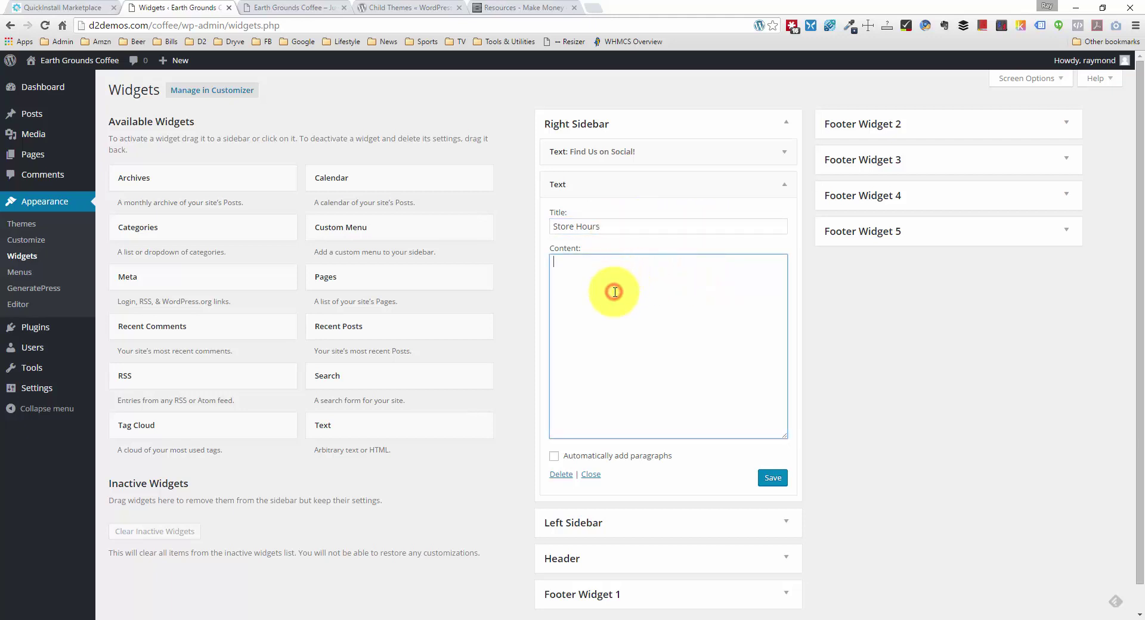
pyautogui.click(570, 456)
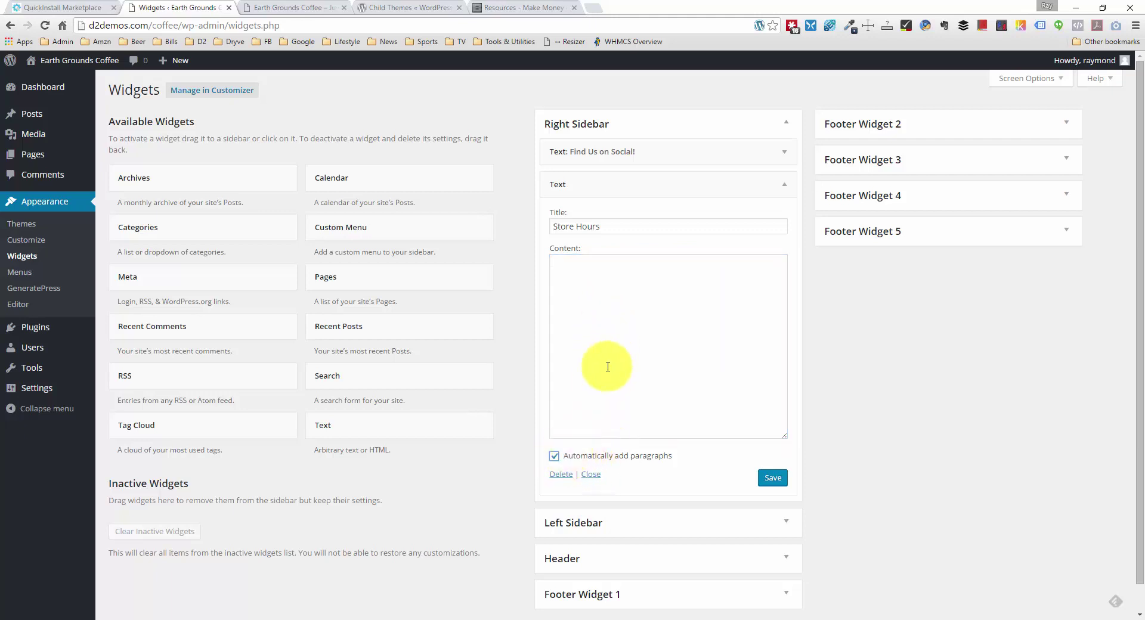
pyautogui.click(584, 305)
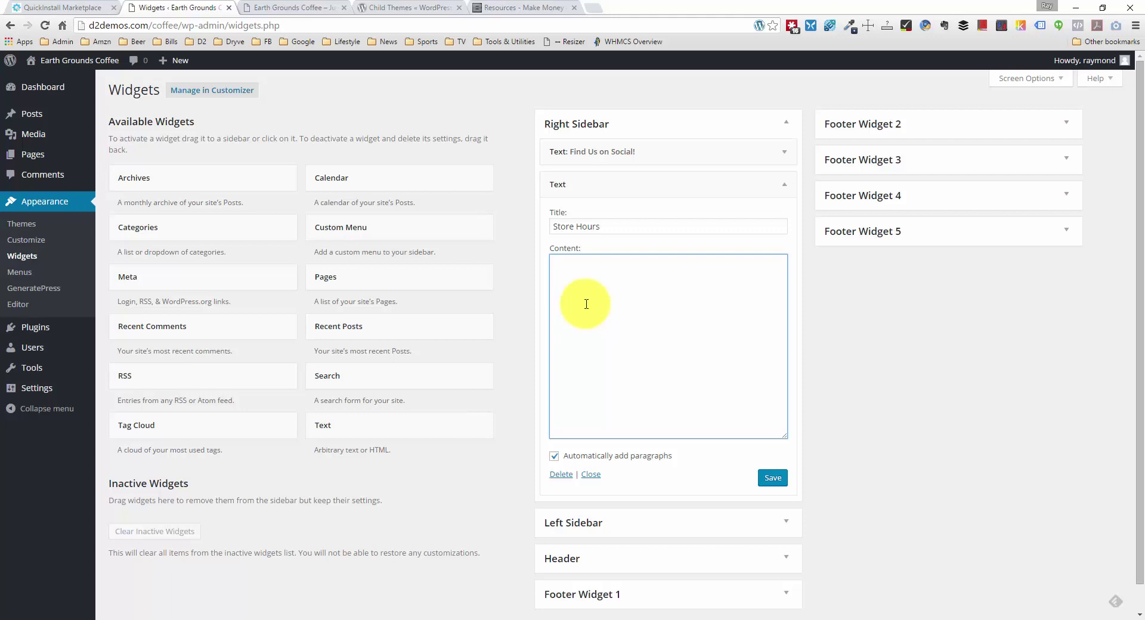
# Step: Enter an empty img tag and a 'Monday - 7AM - 6PM' line with Monday wrapped in <strong>
pyautogui.write('<img src="" alt="" class="" /')
pyautogui.press('Return')
pyautogui.press('Return')
pyautogui.write('Monday')
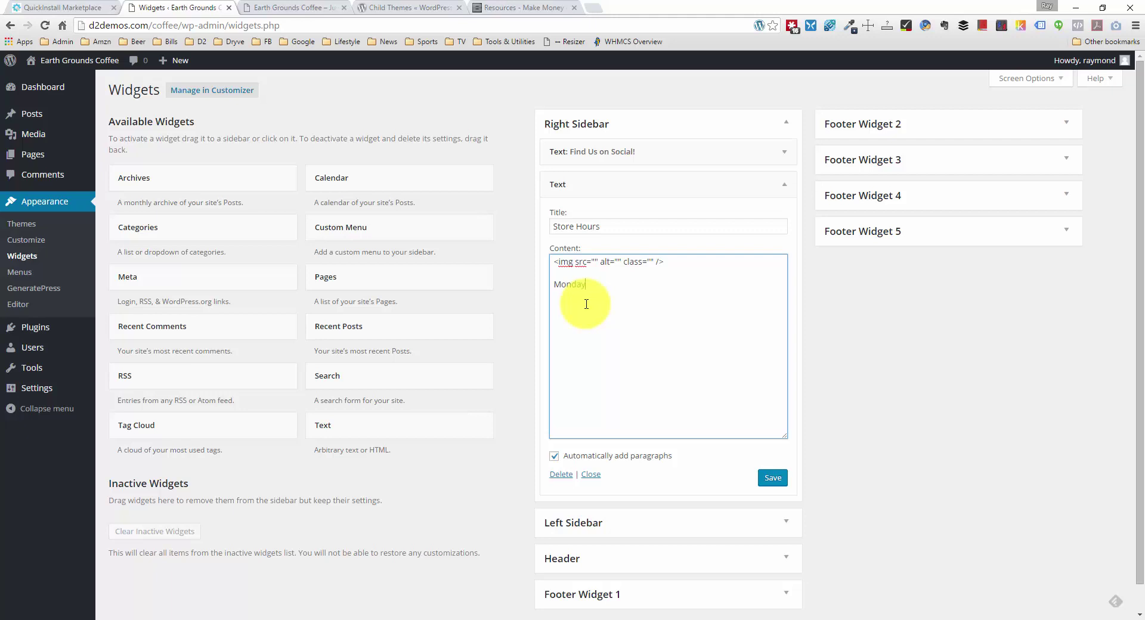
pyautogui.write(' - 7AM - 6PM')
pyautogui.click(557, 284)
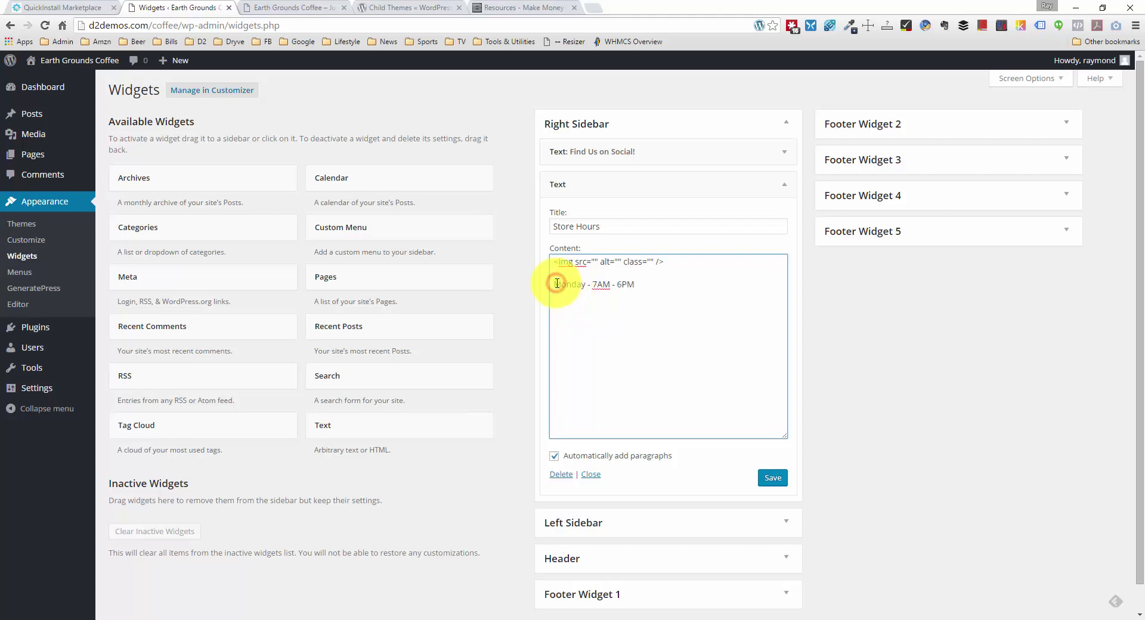
pyautogui.write('<strong')
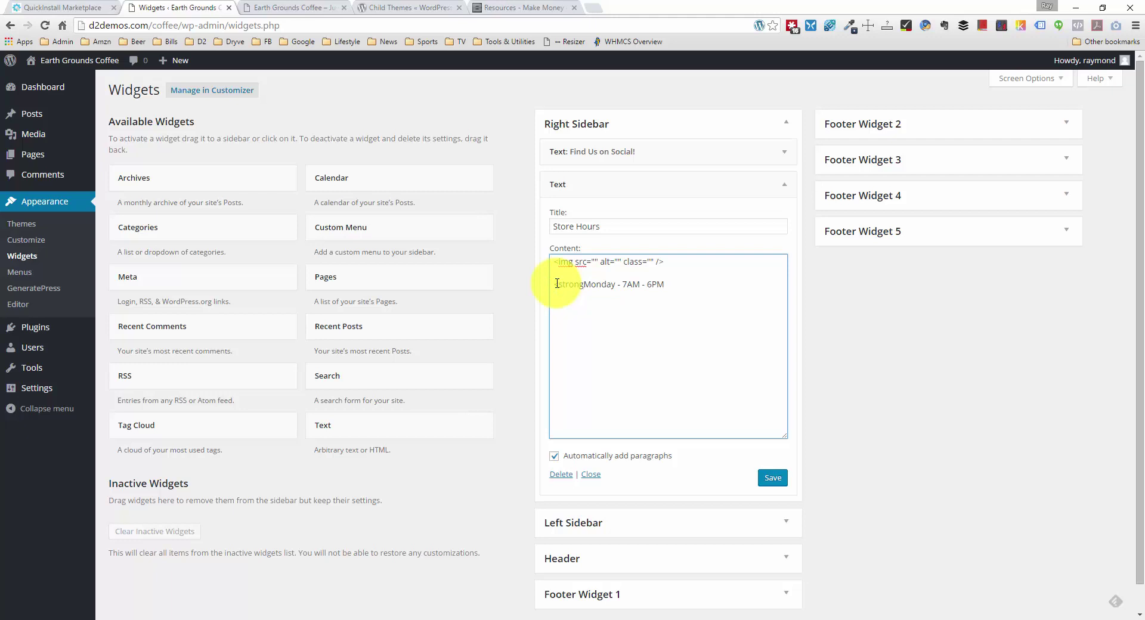
pyautogui.write('>')
pyautogui.click(619, 286)
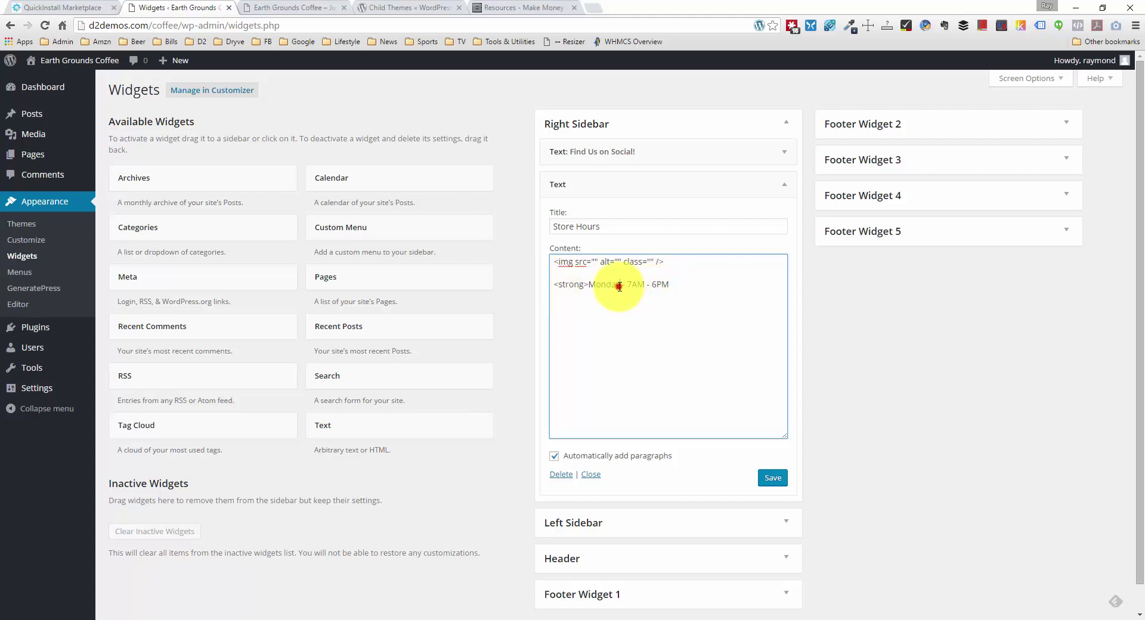
pyautogui.write('</strong>')
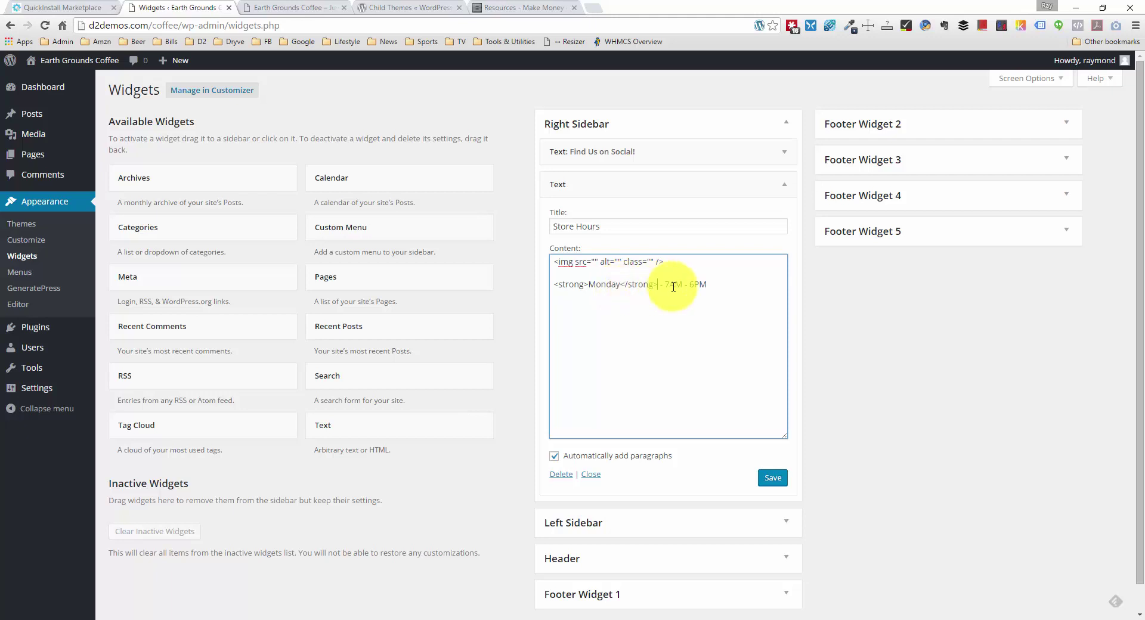
# Step: Duplicate the bold Monday hours line six more times below it
pyautogui.moveTo(721, 287); pyautogui.dragTo(540, 290)
pyautogui.hotkey('ctrl', 'c')
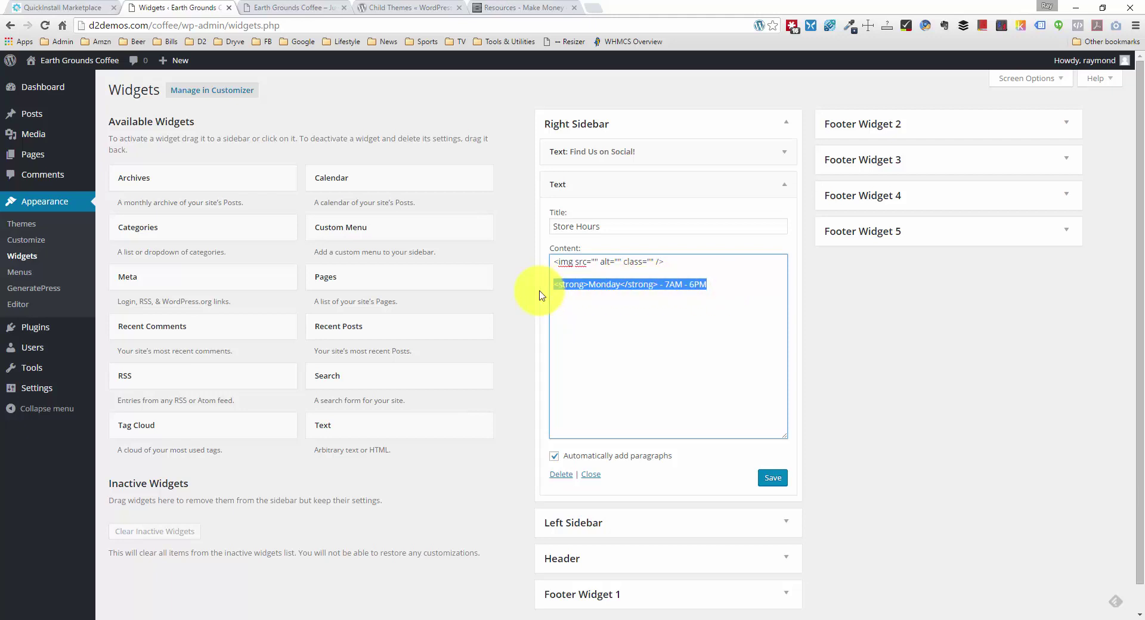
pyautogui.click(714, 291)
pyautogui.press('Return')
pyautogui.hotkey('ctrl', 'v')
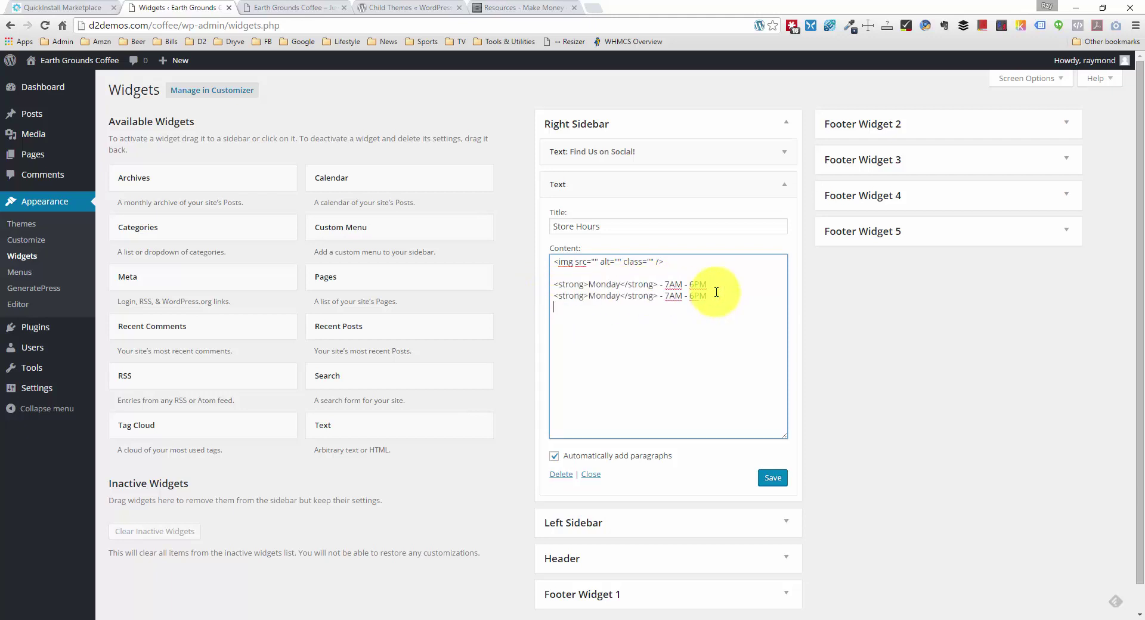
pyautogui.press('Return')
pyautogui.hotkey('ctrl', 'v')
pyautogui.press('Return')
pyautogui.hotkey('ctrl', 'v')
pyautogui.press('Return')
pyautogui.hotkey('ctrl', 'v')
pyautogui.press('Return')
pyautogui.hotkey('ctrl', 'v')
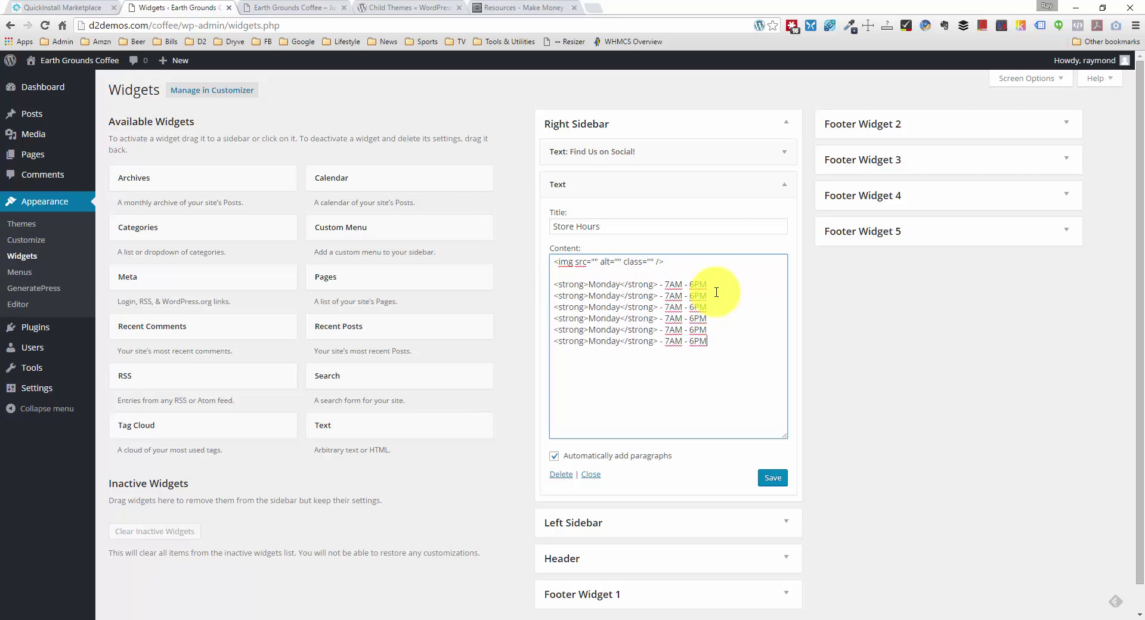
pyautogui.press('Return')
pyautogui.hotkey('ctrl', 'v')
# Step: Rename the copies Tuesday through Sunday, then select Saturday's closing time for editing
pyautogui.doubleClick(596, 297)
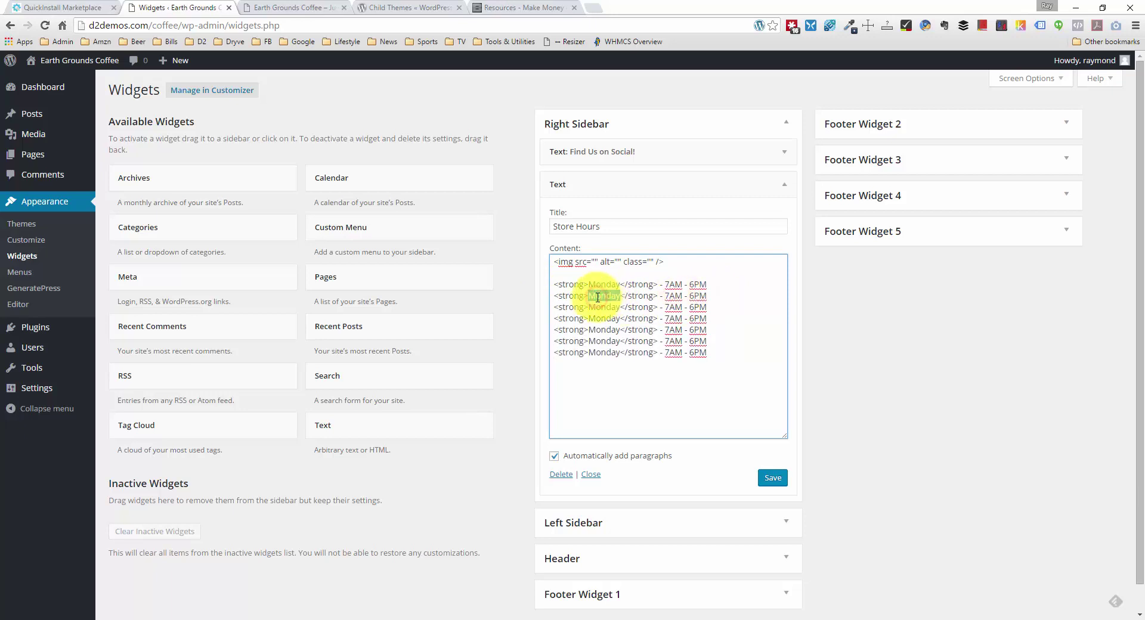
pyautogui.write('Tuesday')
pyautogui.doubleClick(599, 305)
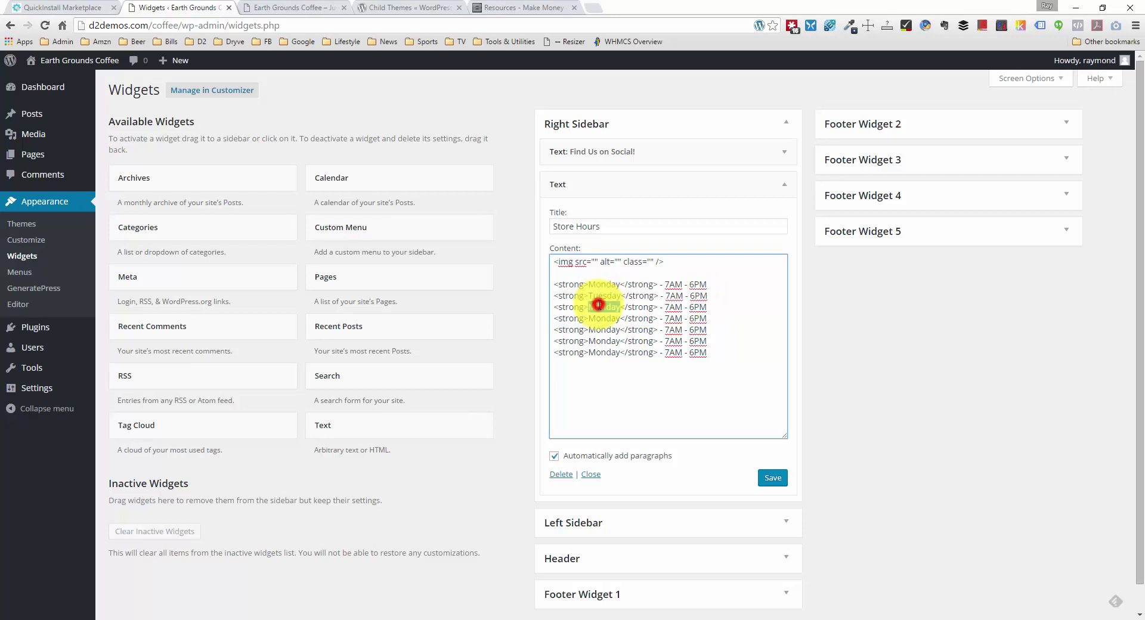
pyautogui.write('Wednesday')
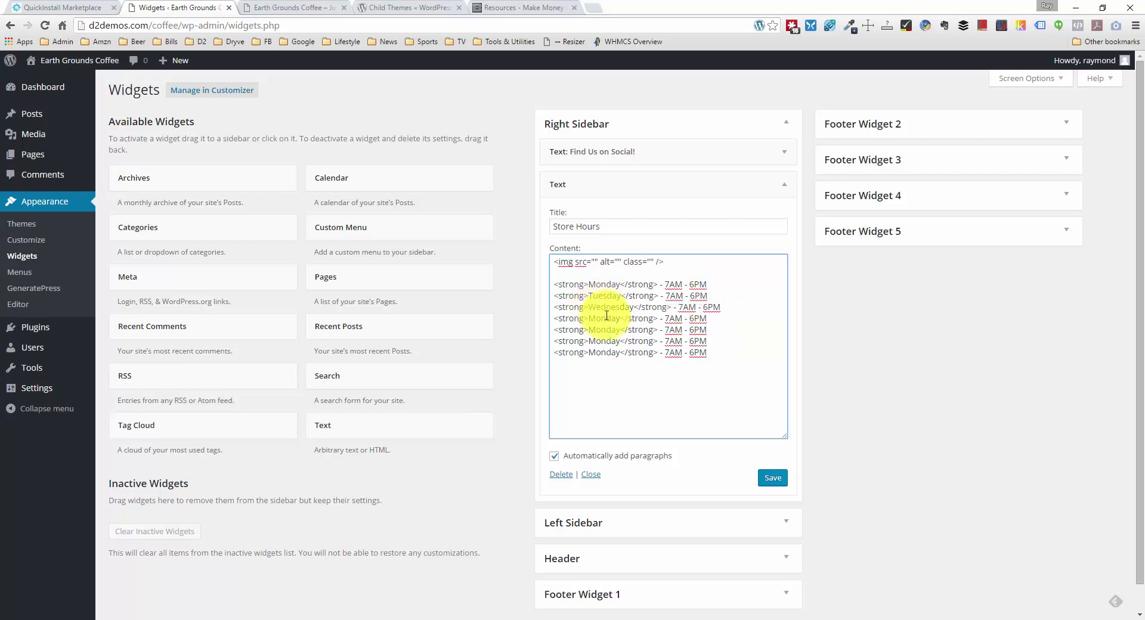
pyautogui.doubleClick(604, 319)
pyautogui.write('Thursday')
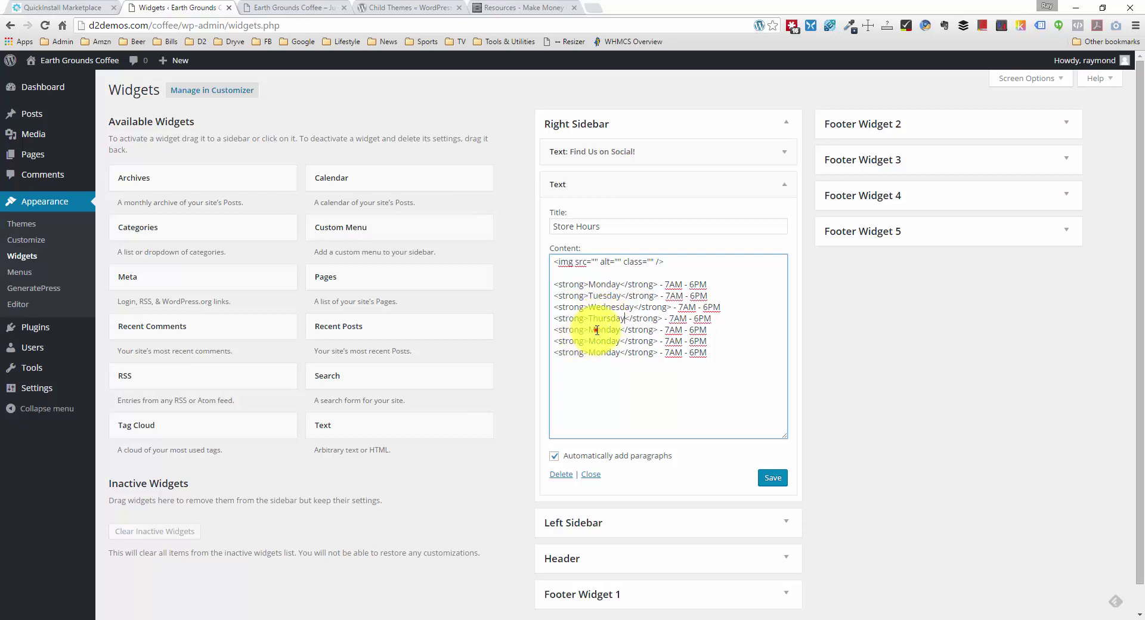
pyautogui.doubleClick(596, 330)
pyautogui.write('Friday')
pyautogui.doubleClick(595, 341)
pyautogui.write('Satur')
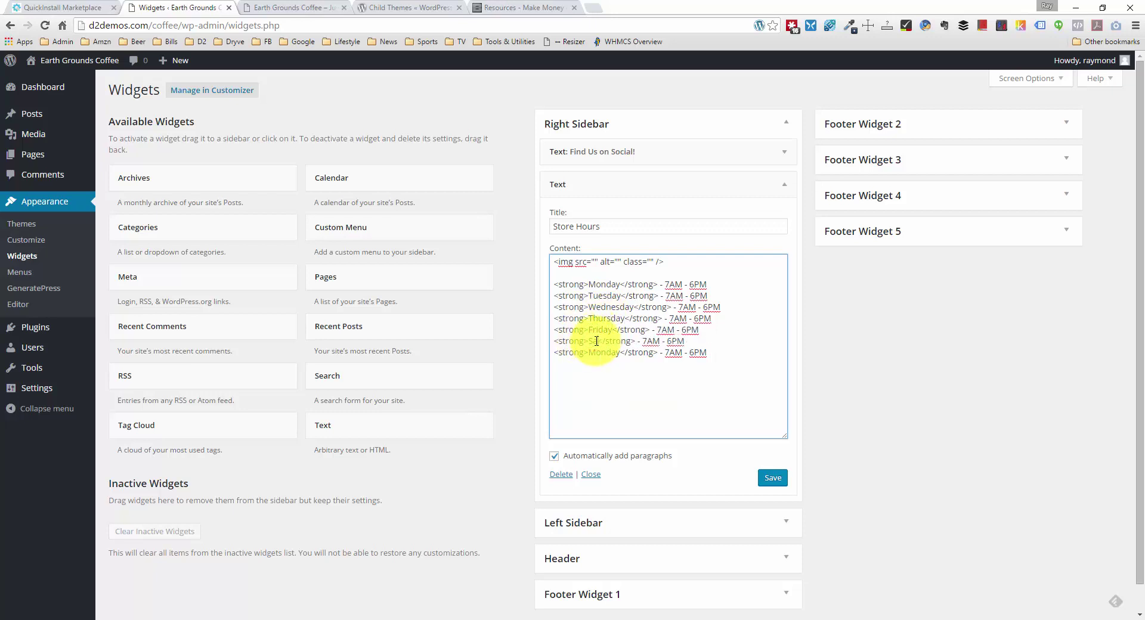
pyautogui.write('day')
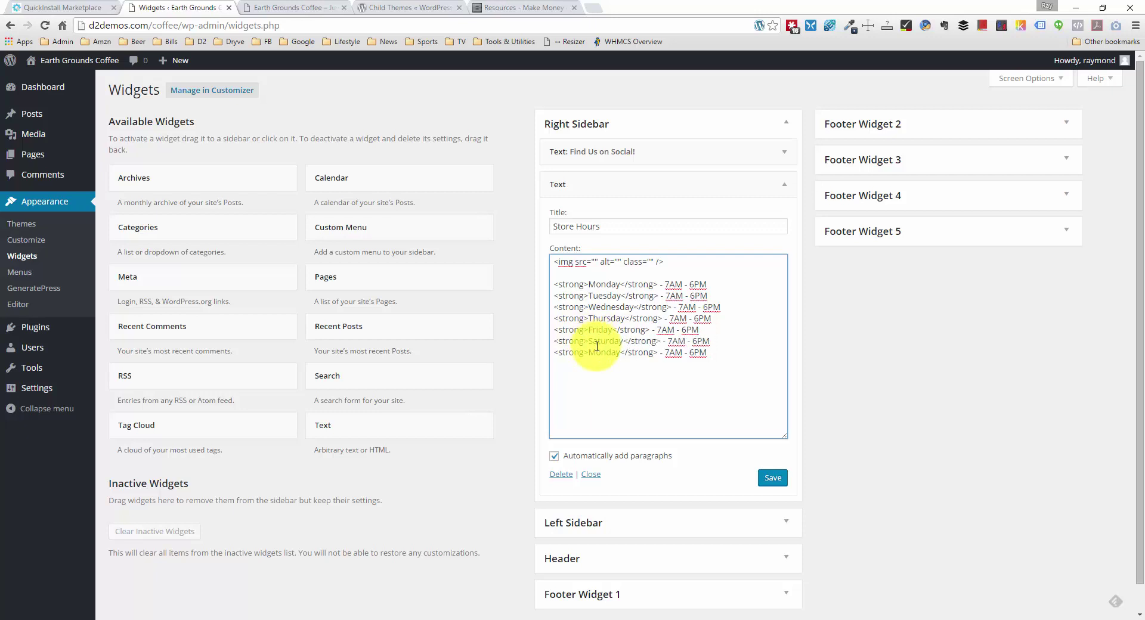
pyautogui.doubleClick(597, 351)
pyautogui.write('Sunday')
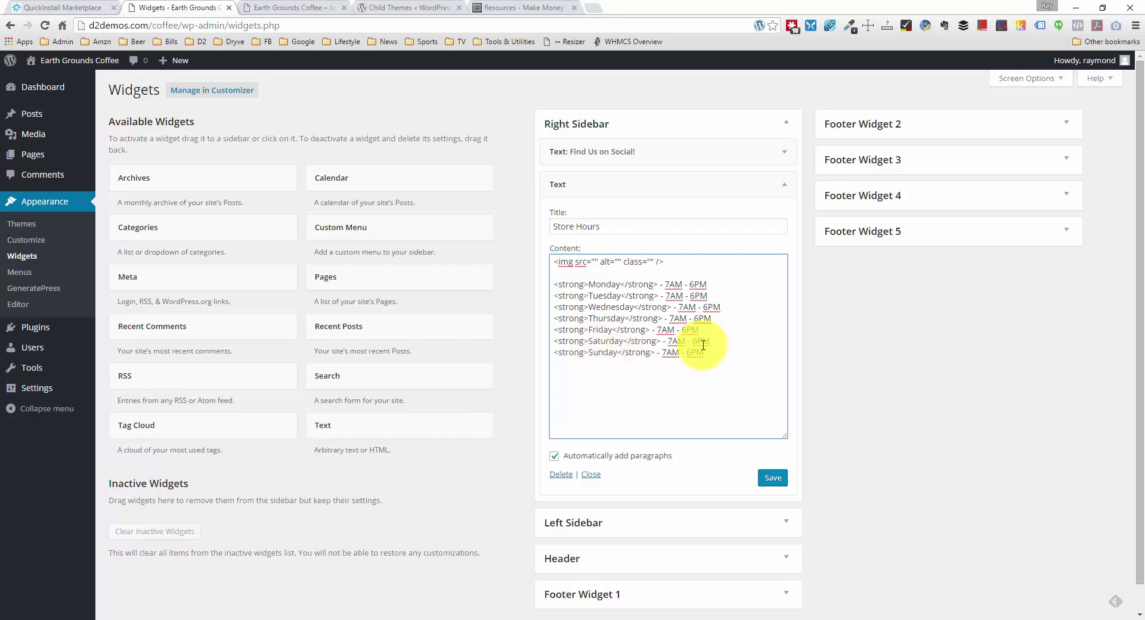
pyautogui.moveTo(692, 341); pyautogui.dragTo(689, 357)
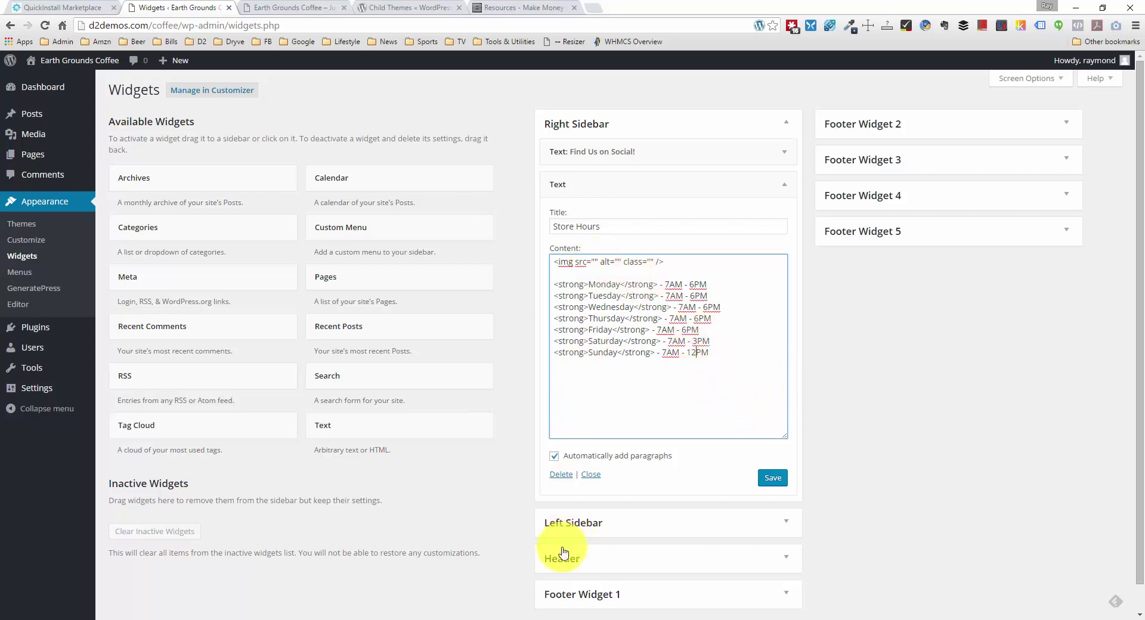
# Step: Paste the clock.png URL into the img src, set alt to clock and class to clockimg, and save
pyautogui.click(460, 617)
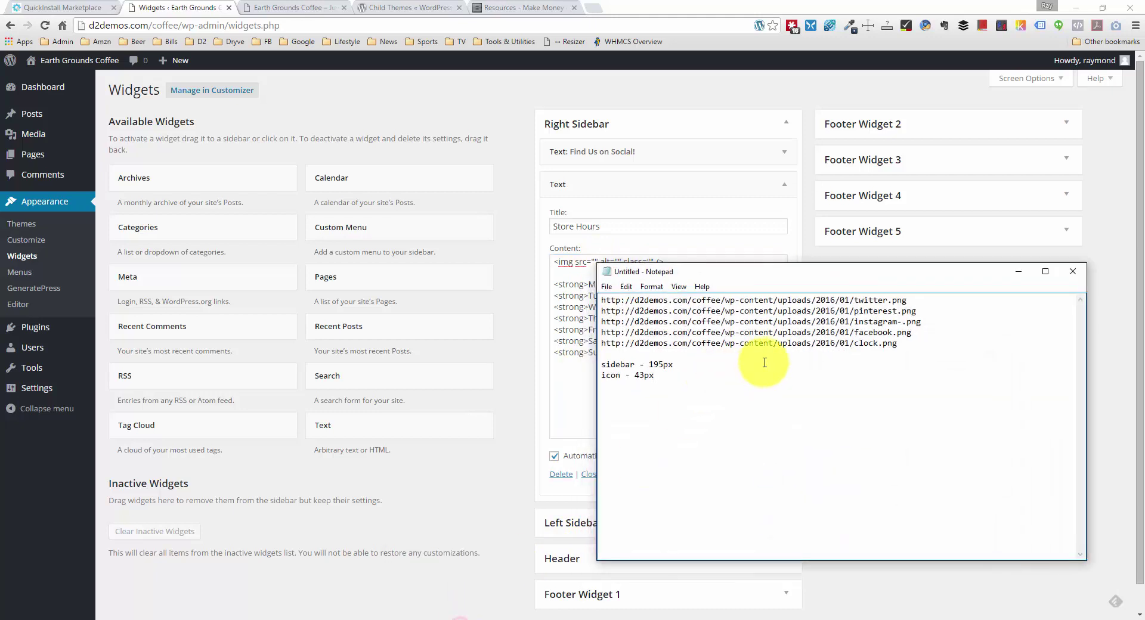
pyautogui.moveTo(912, 342); pyautogui.dragTo(601, 346)
pyautogui.hotkey('ctrl', 'c')
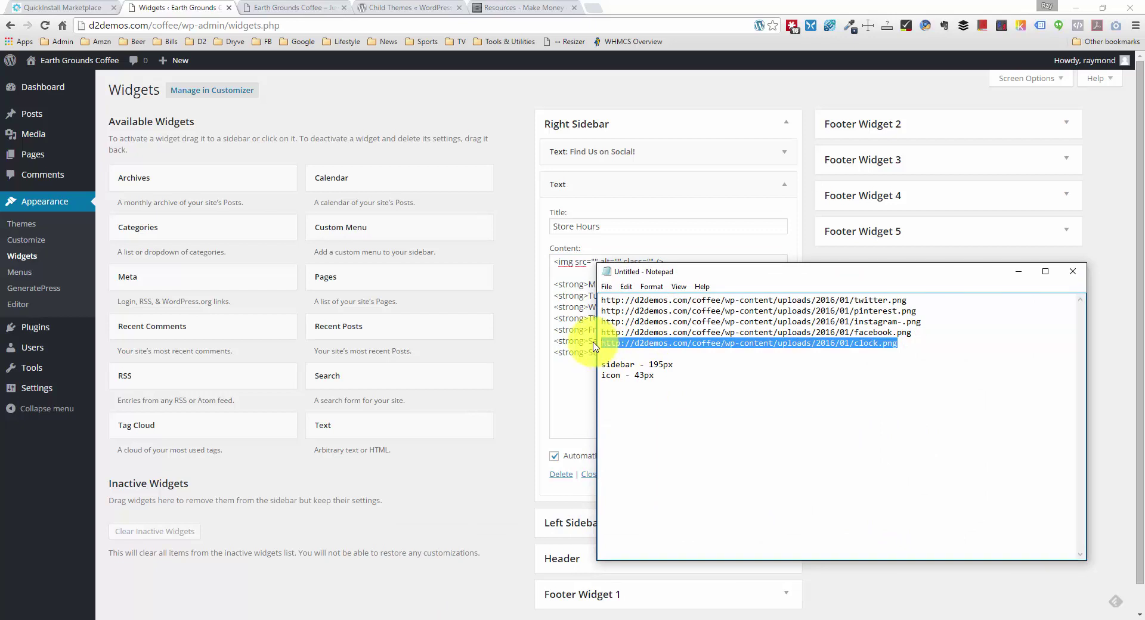
pyautogui.click(592, 261)
pyautogui.hotkey('ctrl', 'v')
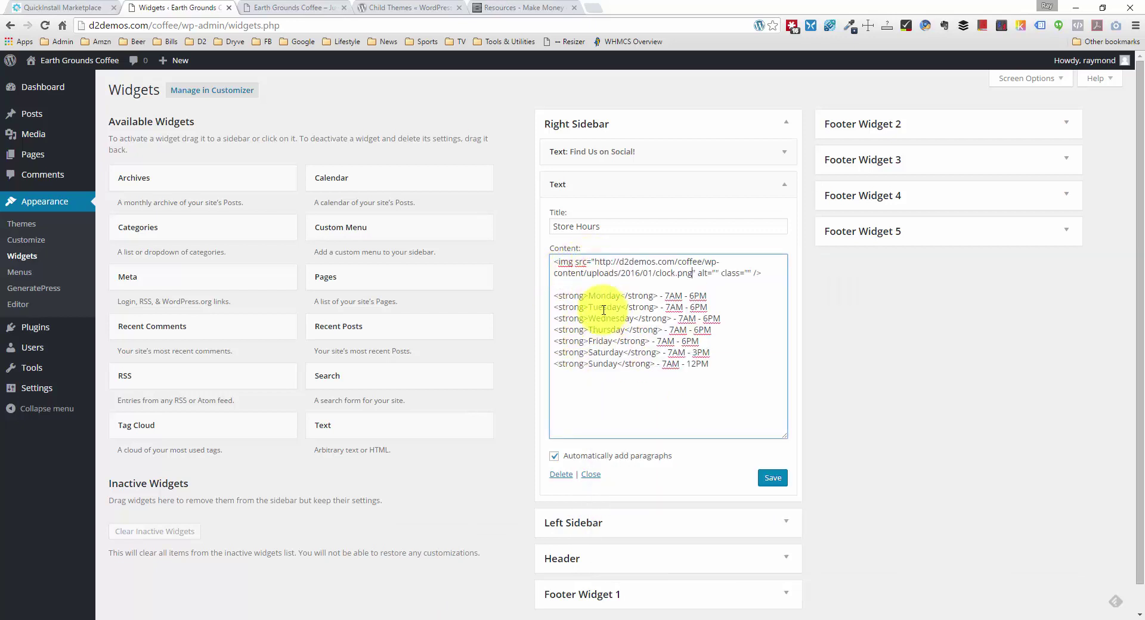
pyautogui.click(717, 273)
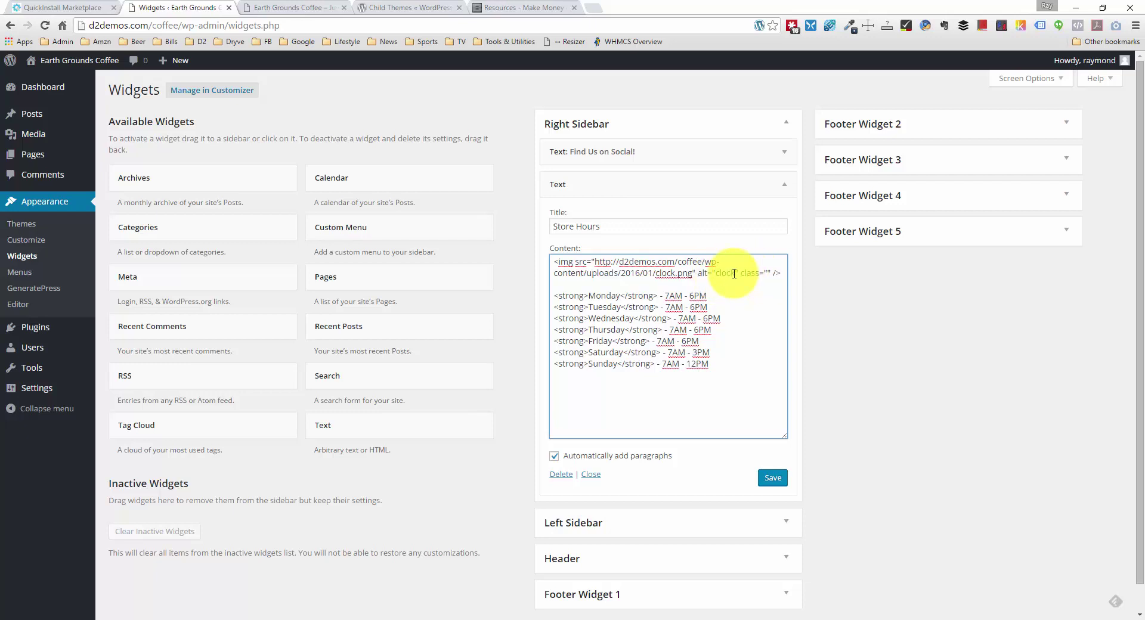
pyautogui.click(770, 272)
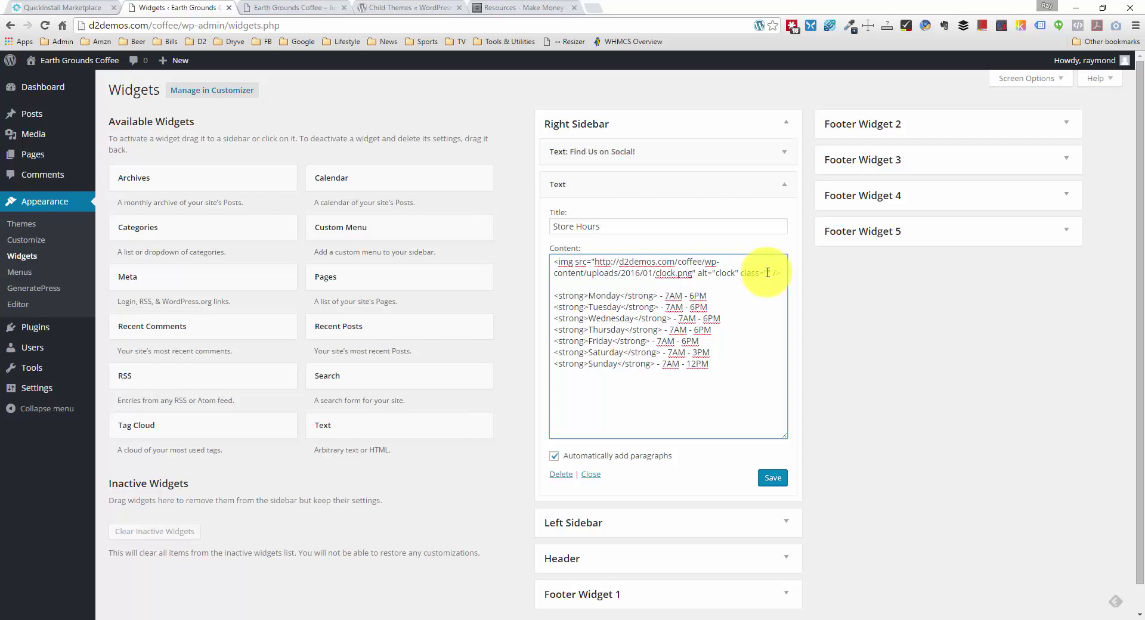
pyautogui.write('clockimg')
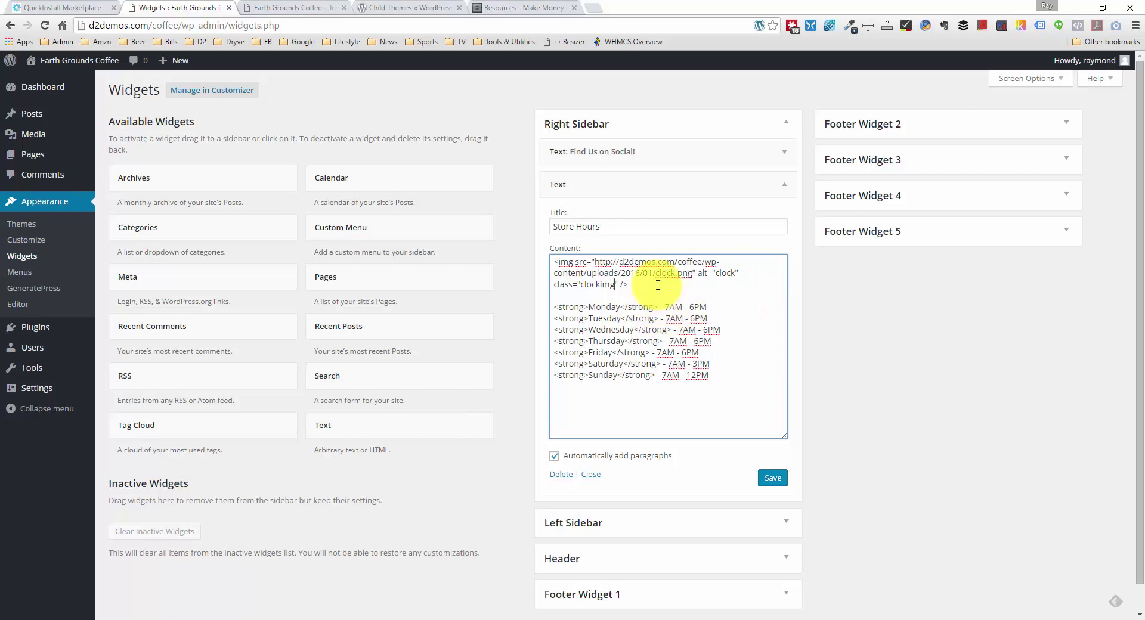
pyautogui.click(772, 477)
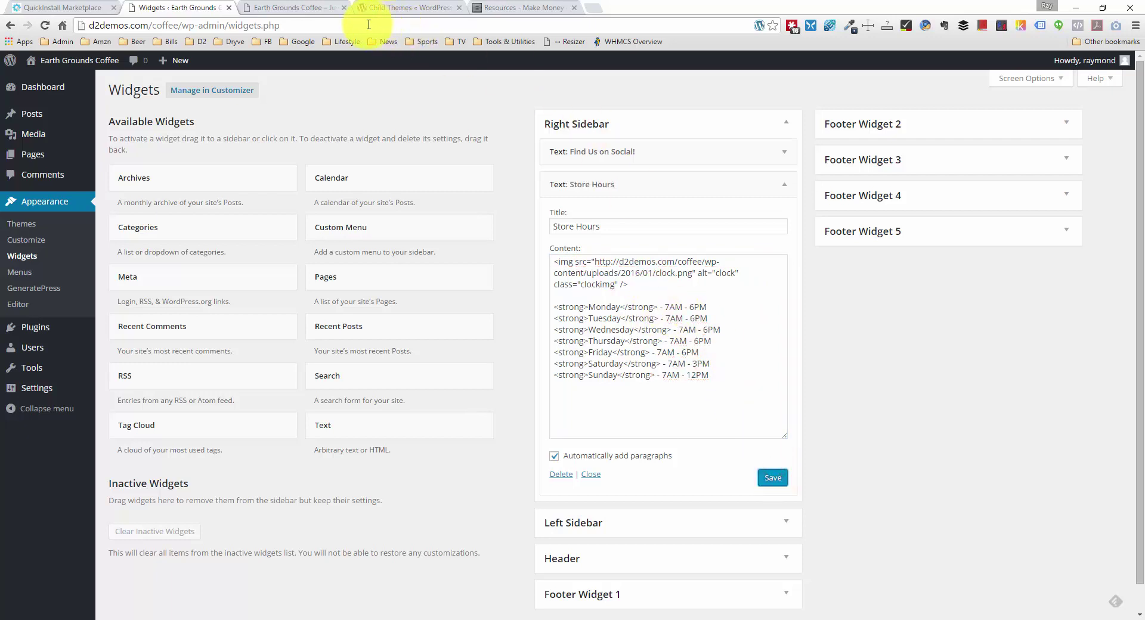
# Step: Reload the Earth Grounds Coffee site and scroll down to inspect the Store Hours widget
pyautogui.click(322, 7)
pyautogui.rightClick(161, 300)
pyautogui.click(200, 339)
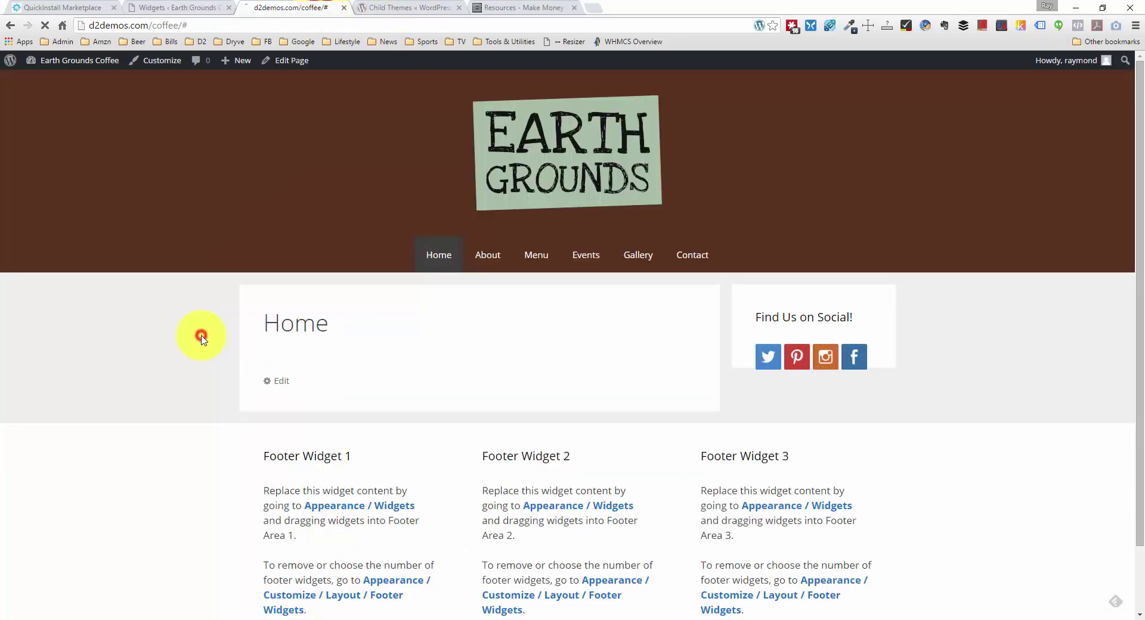
pyautogui.scroll(-1, 200, 338)
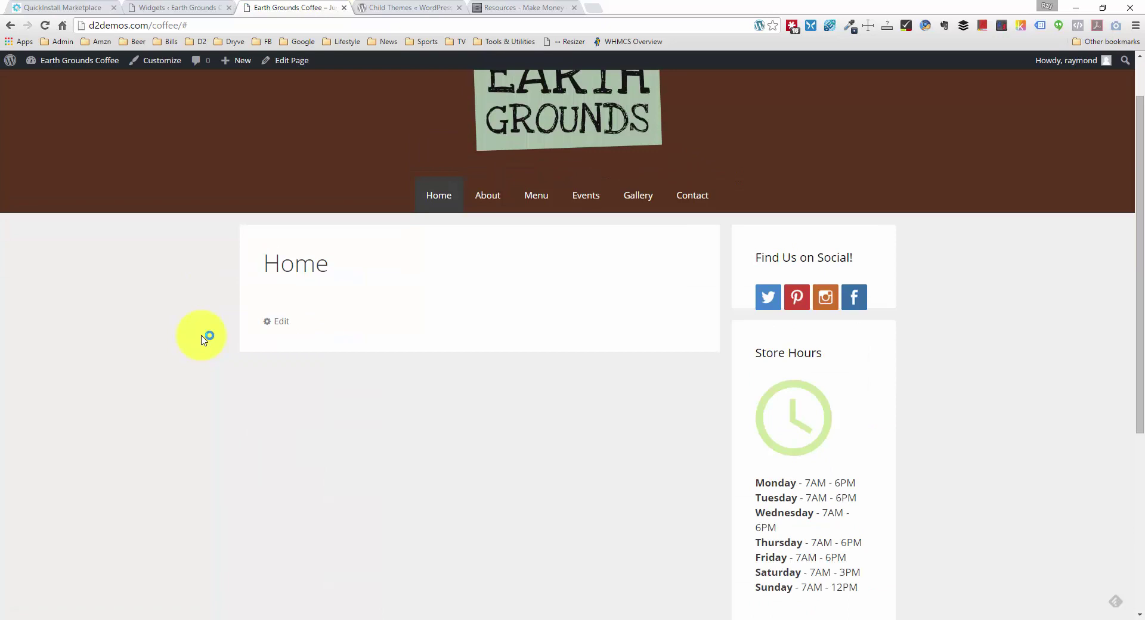
pyautogui.scroll(-1, 201, 338)
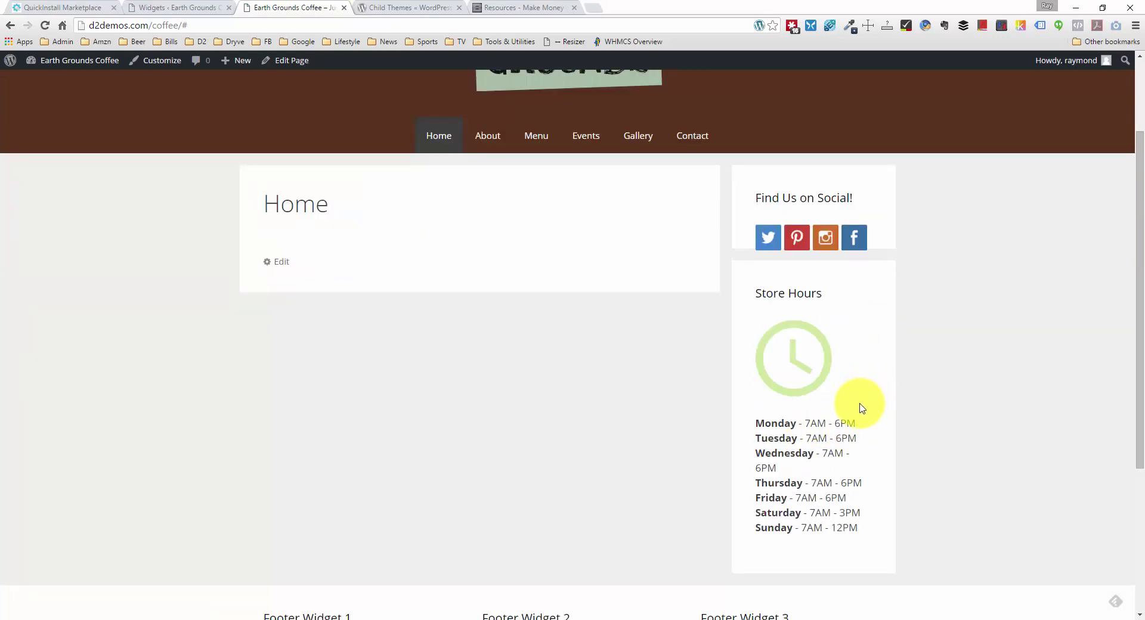
pyautogui.scroll(-1, 861, 408)
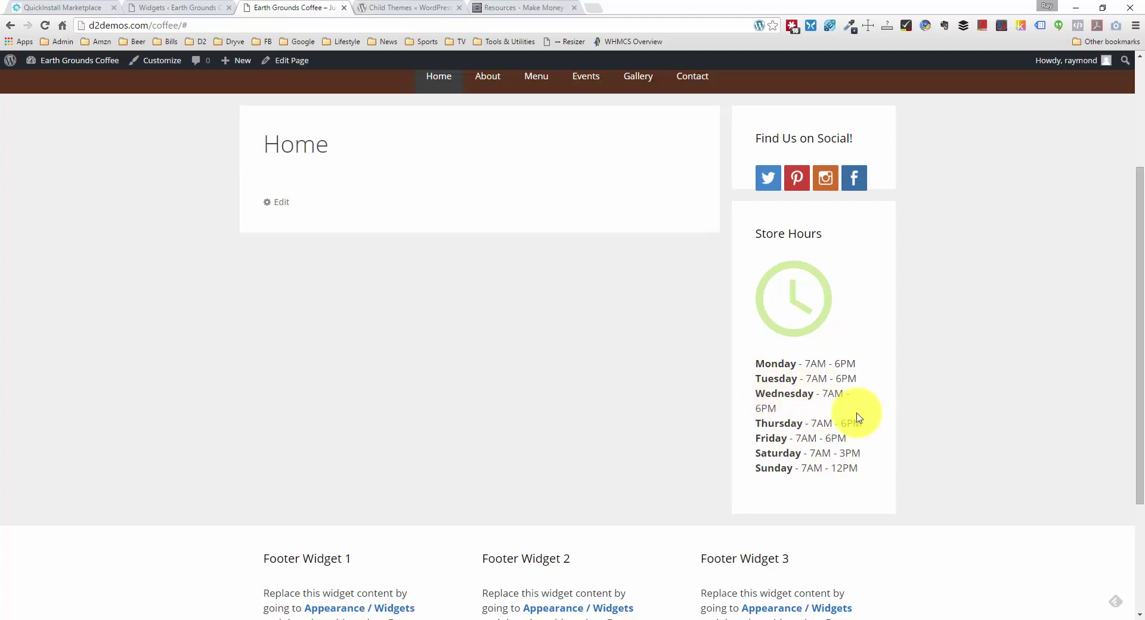
pyautogui.scroll(3, 754, 363)
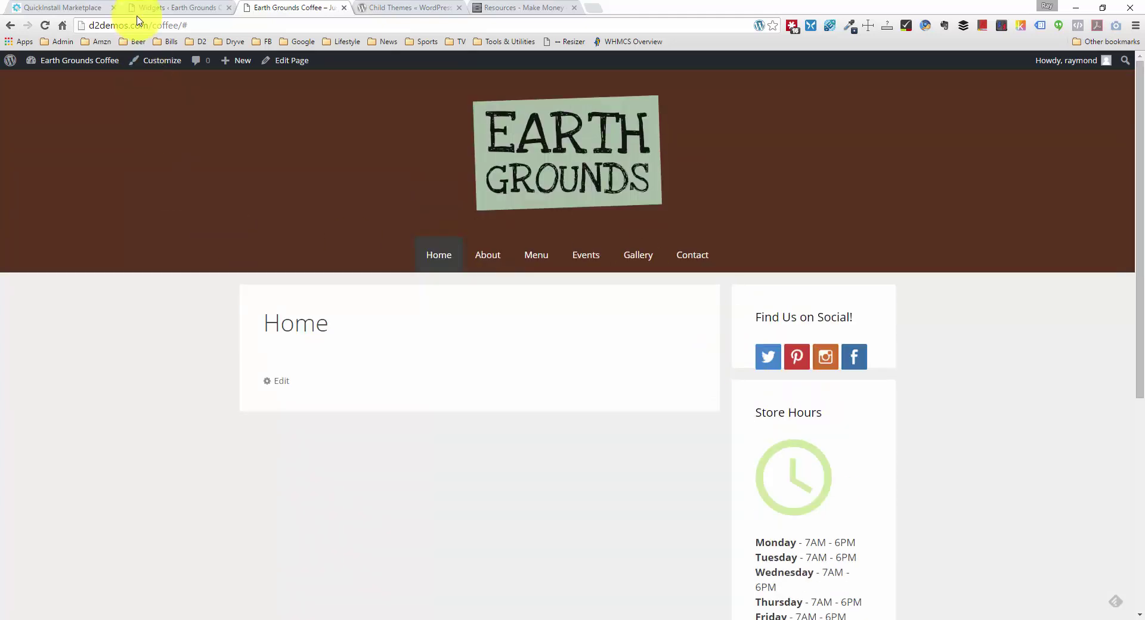
# Step: Add .clockimg { width: 50px; height: 50px; } to style.css and update the file
pyautogui.click(158, 8)
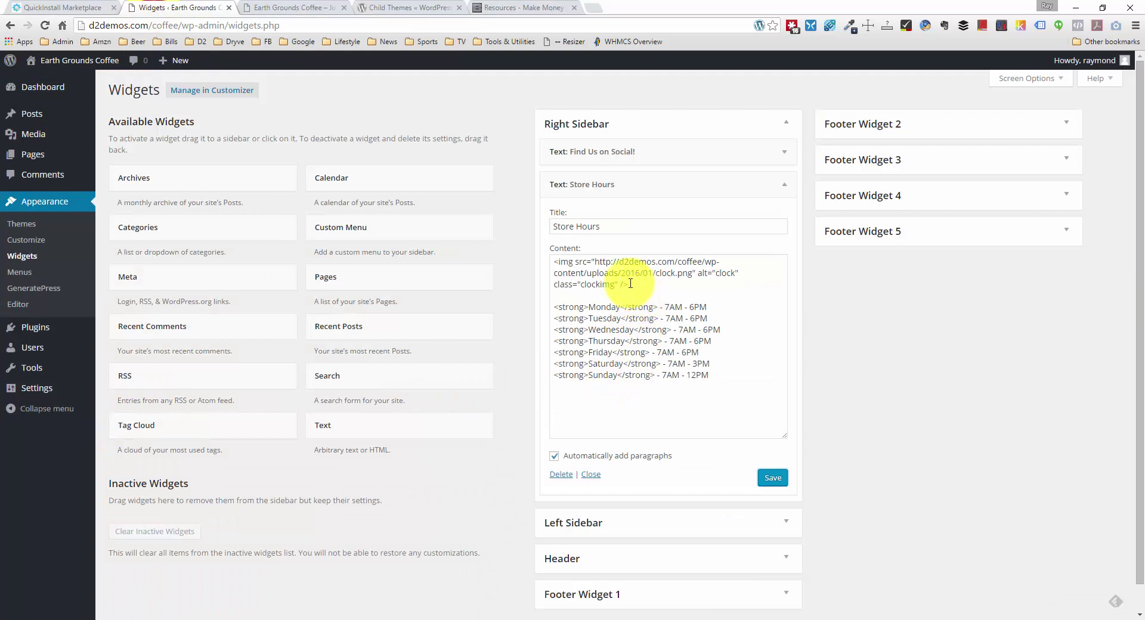
pyautogui.doubleClick(596, 285)
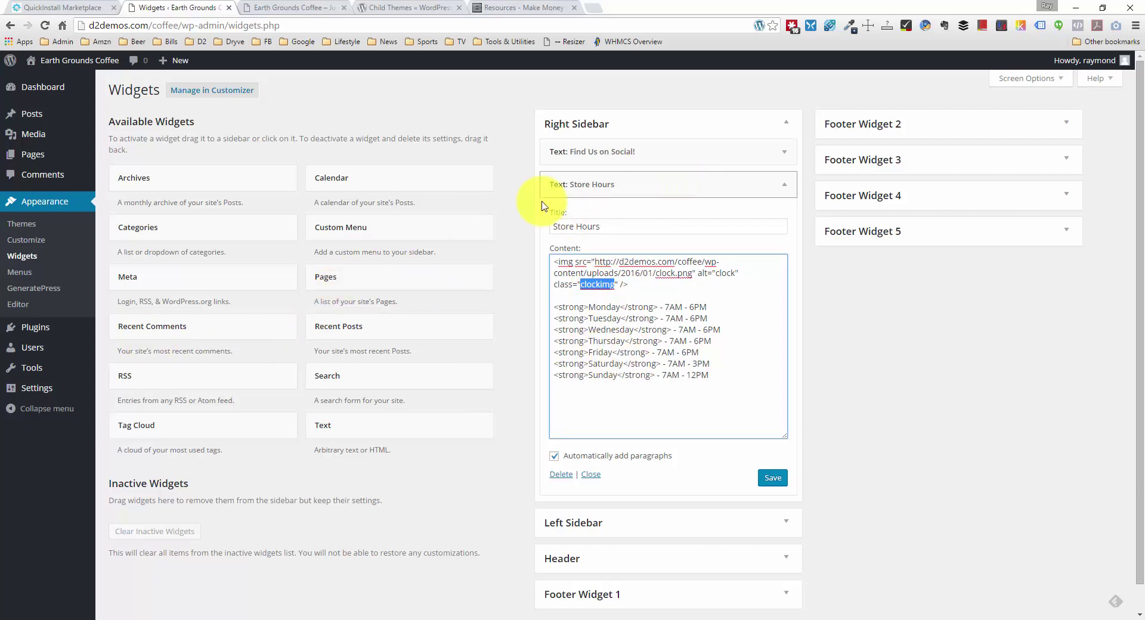
pyautogui.click(26, 305)
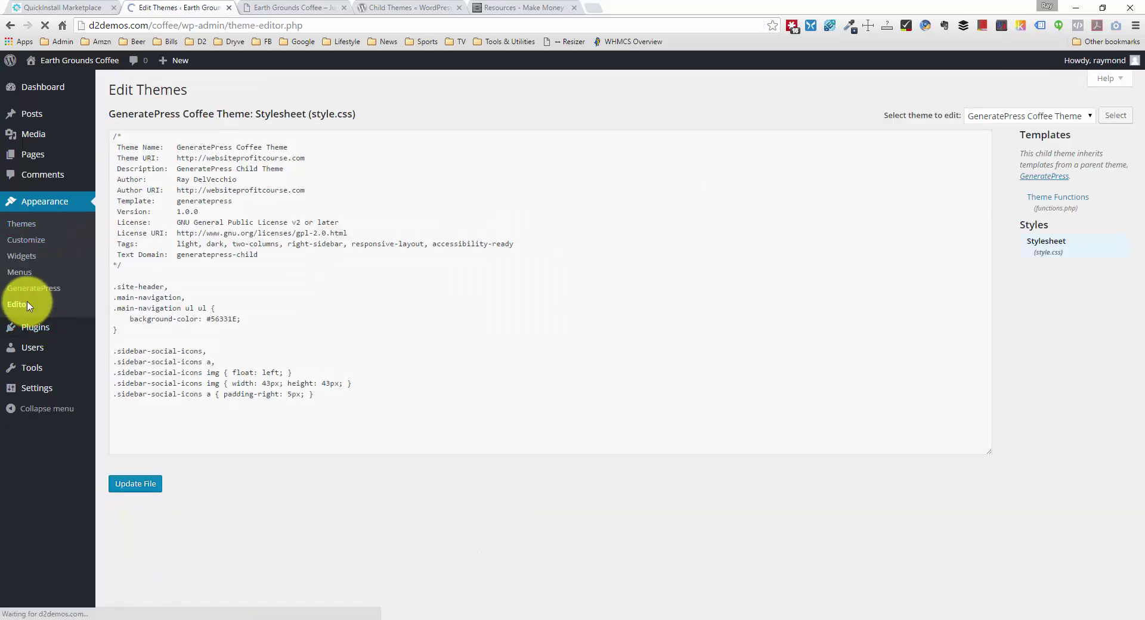
pyautogui.click(289, 404)
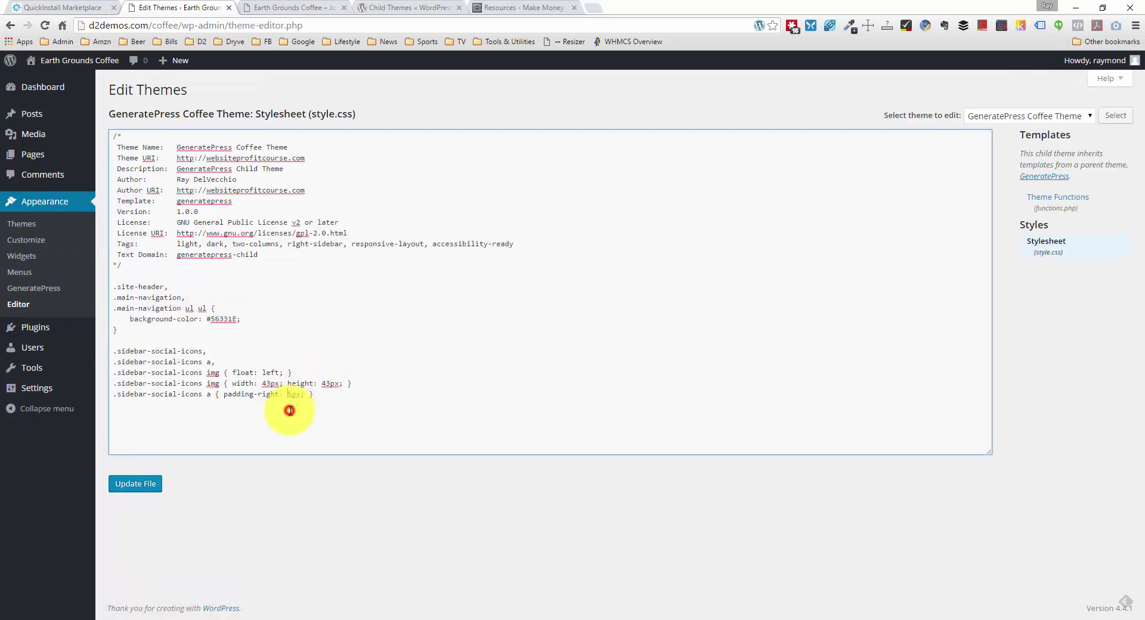
pyautogui.click(332, 399)
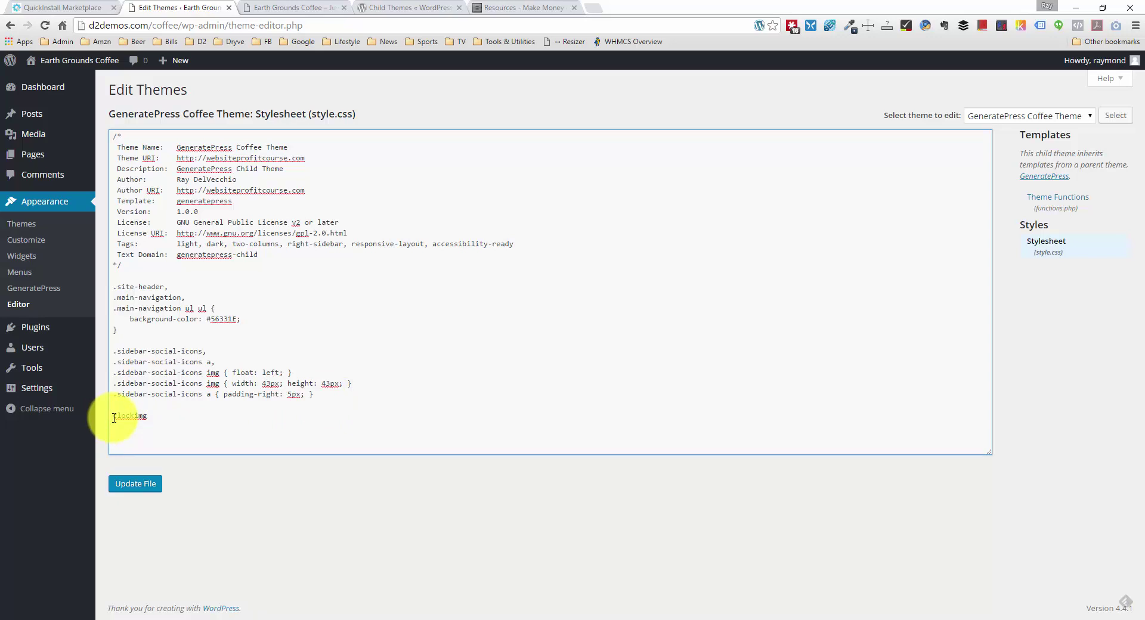
pyautogui.click(161, 419)
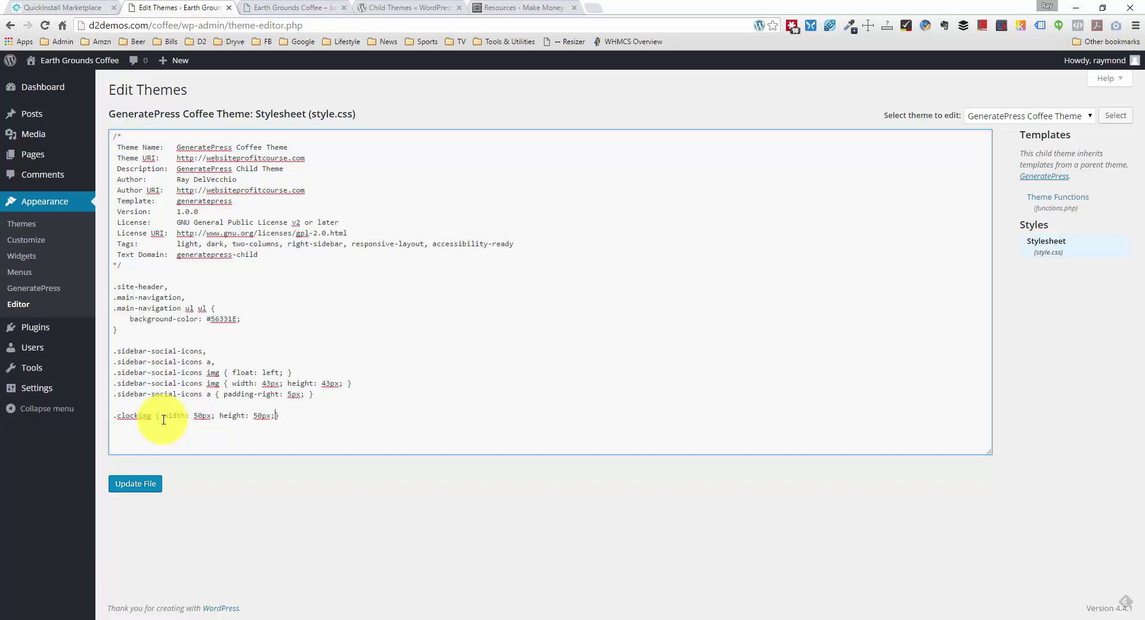
pyautogui.click(140, 483)
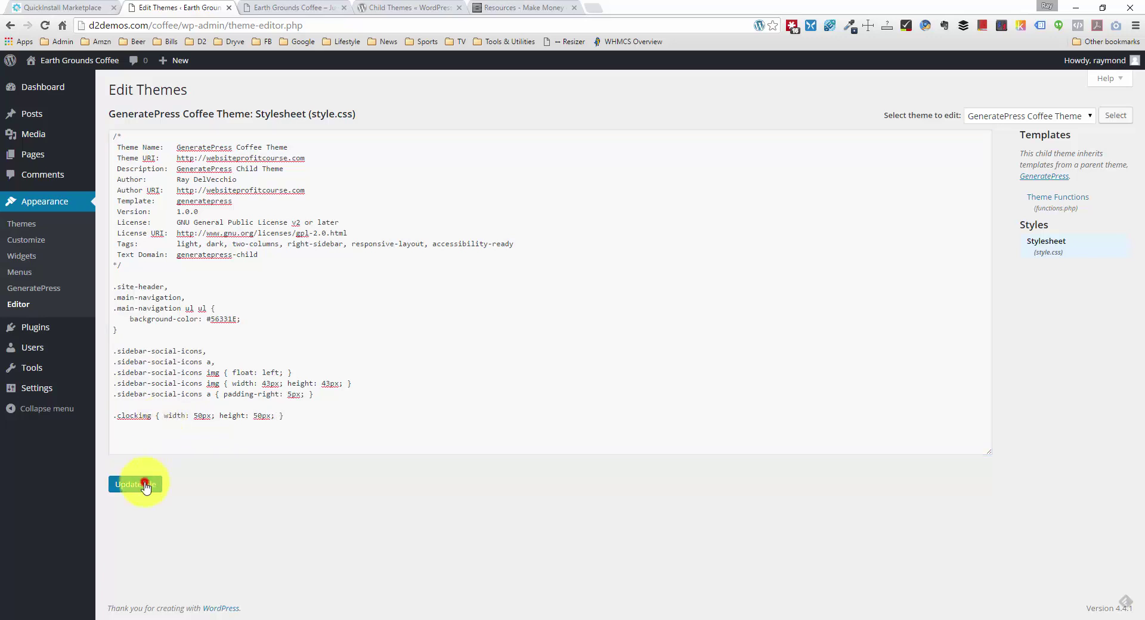
pyautogui.click(296, 23)
pyautogui.click(289, 7)
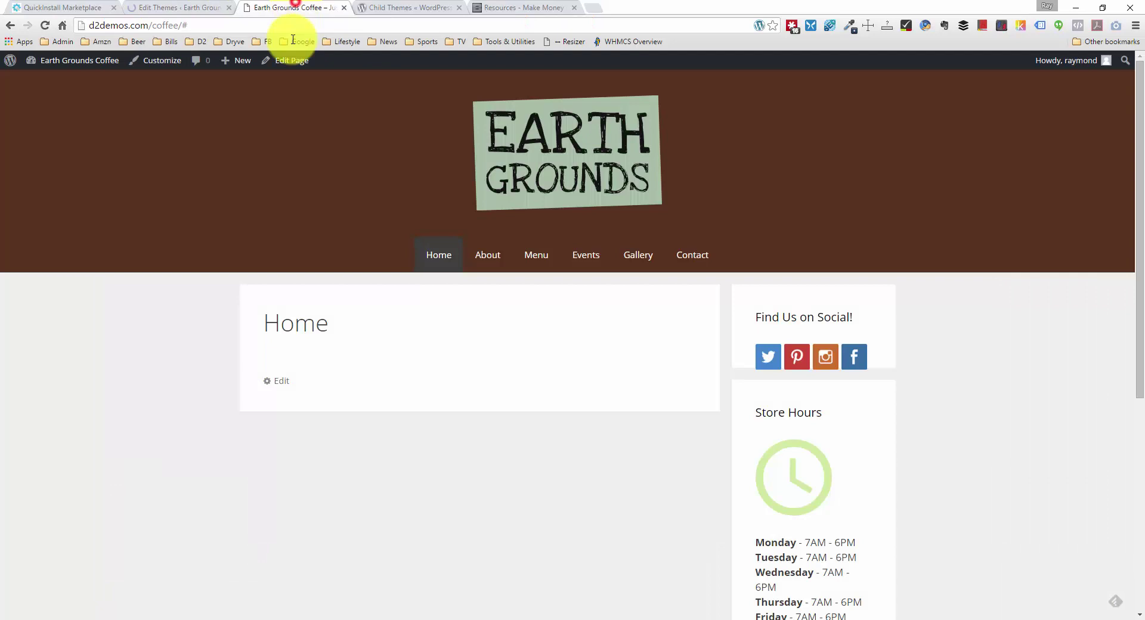
# Step: Reload the live site to check the resized clock image
pyautogui.rightClick(146, 293)
pyautogui.click(184, 326)
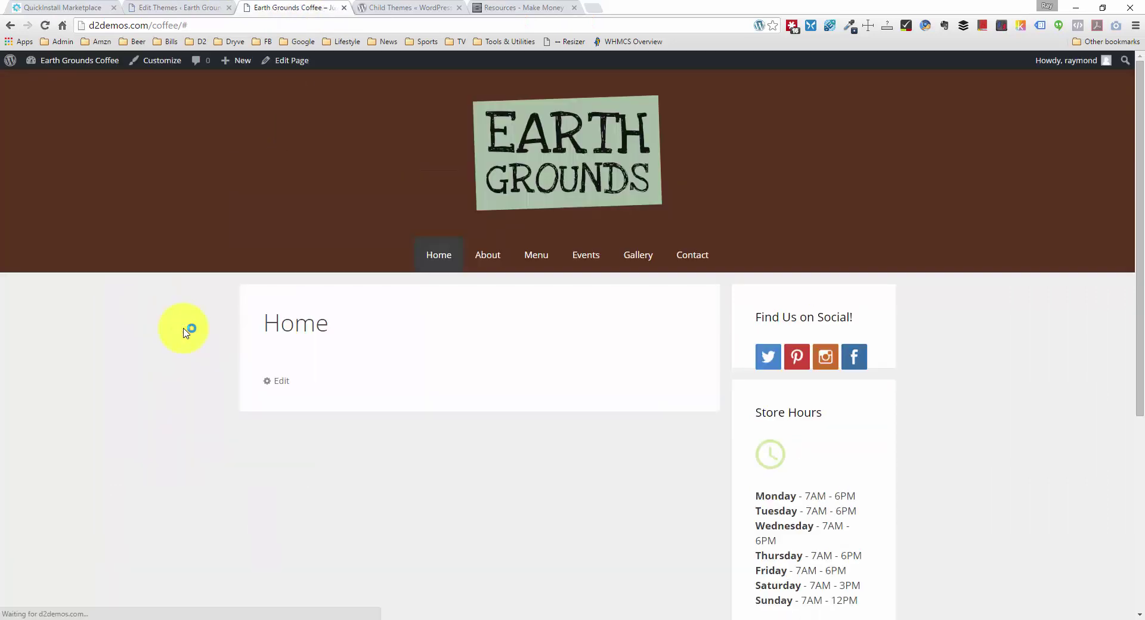
pyautogui.scroll(-1, 800, 453)
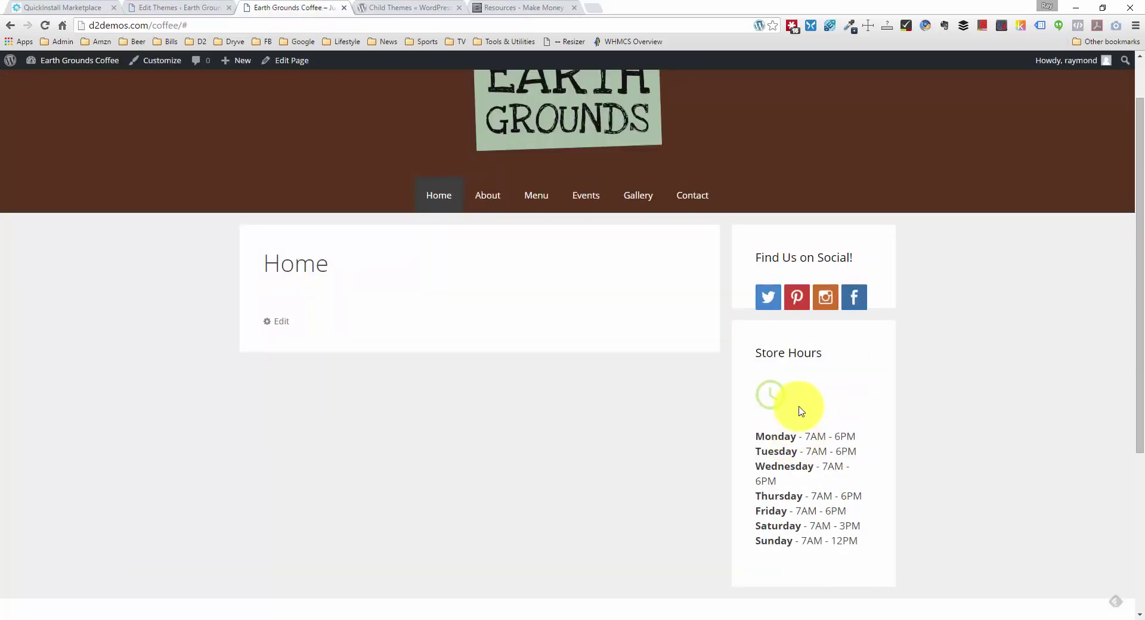
# Step: Add display: block and margin: 0 auto to the .clockimg rule and save the stylesheet
pyautogui.click(206, 7)
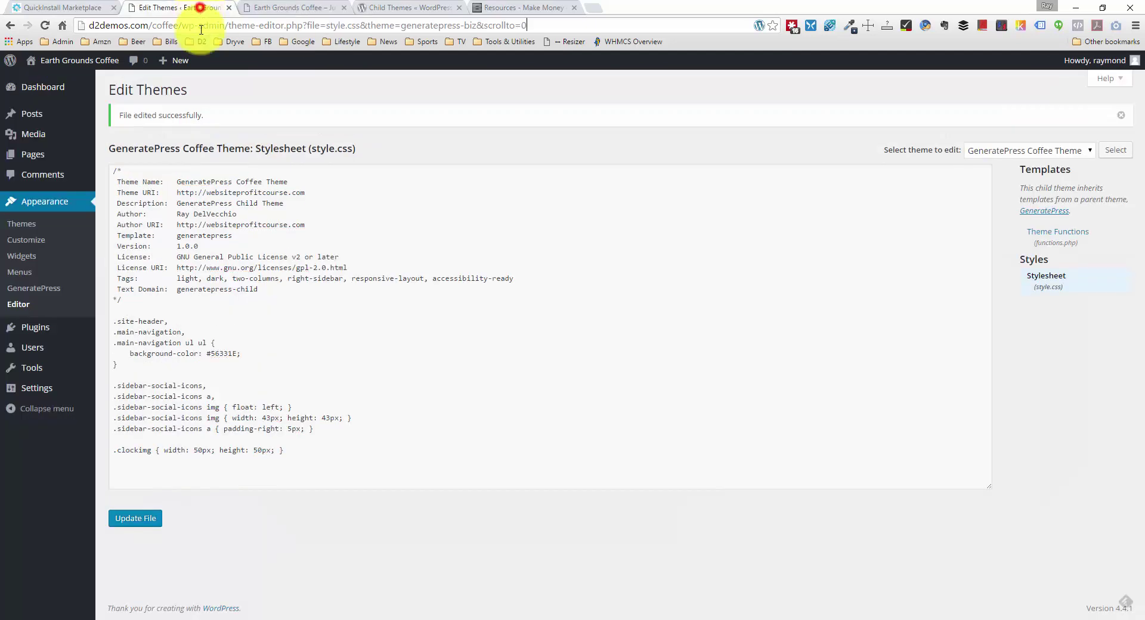
pyautogui.click(280, 450)
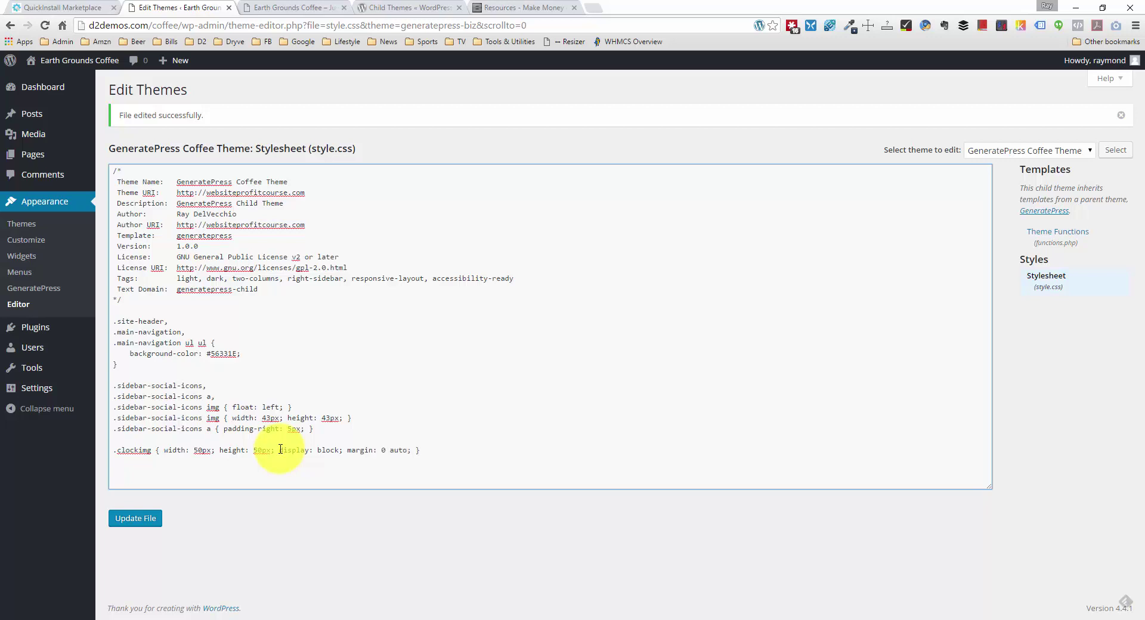
pyautogui.click(383, 451)
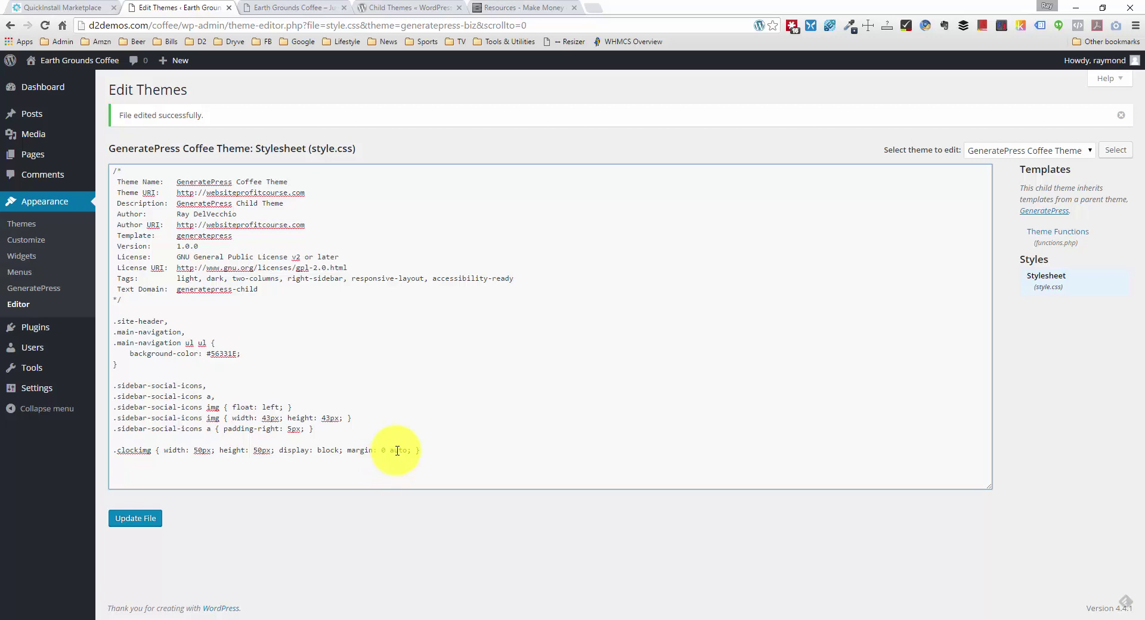
pyautogui.click(154, 517)
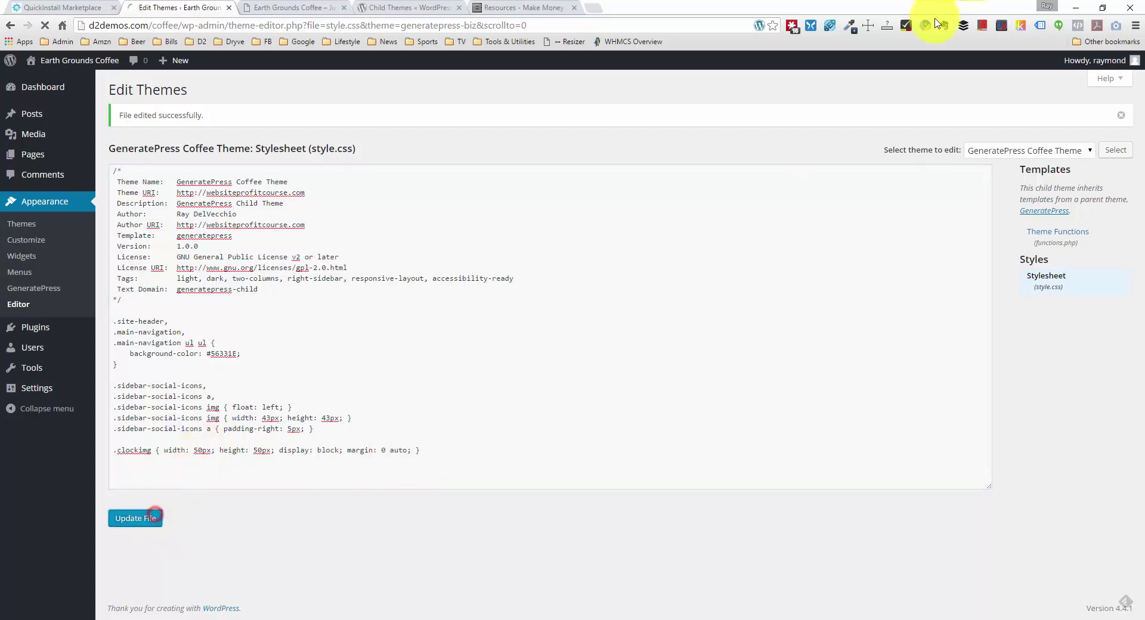
pyautogui.click(298, 7)
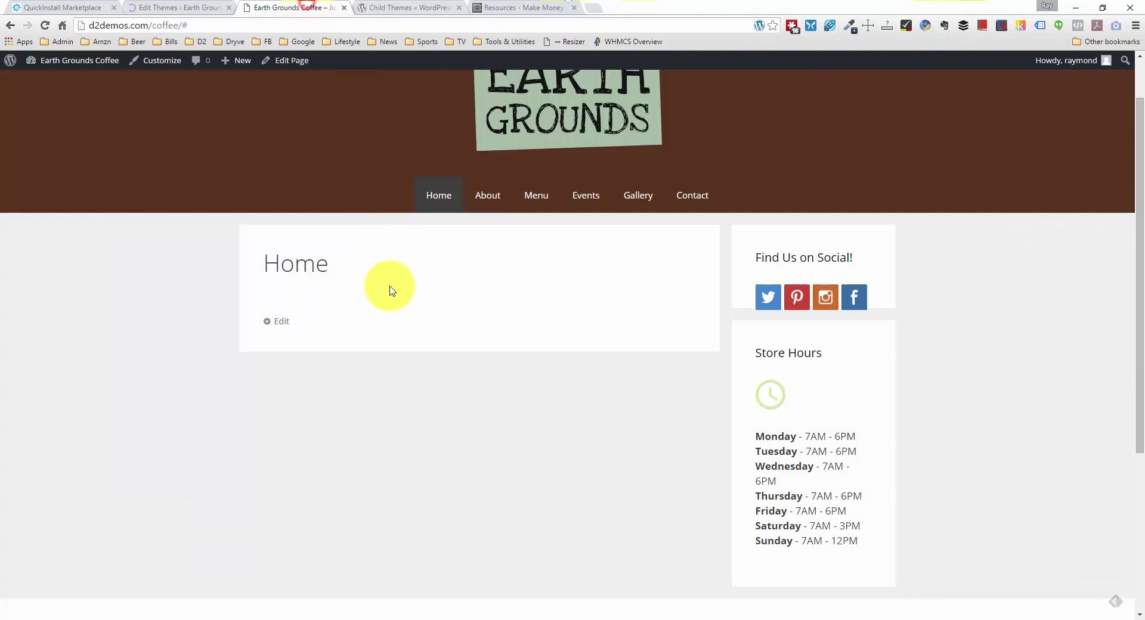
# Step: Reload the Home page and scroll to confirm the clock icon sits centred above the hours
pyautogui.rightClick(208, 312)
pyautogui.click(238, 335)
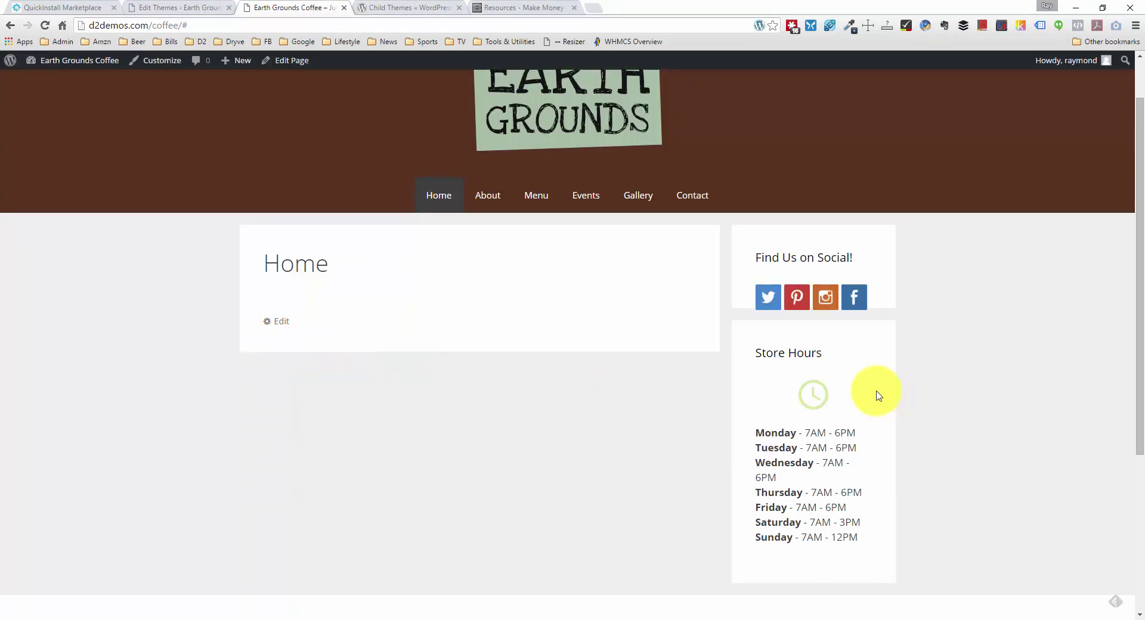
pyautogui.scroll(-1, 875, 395)
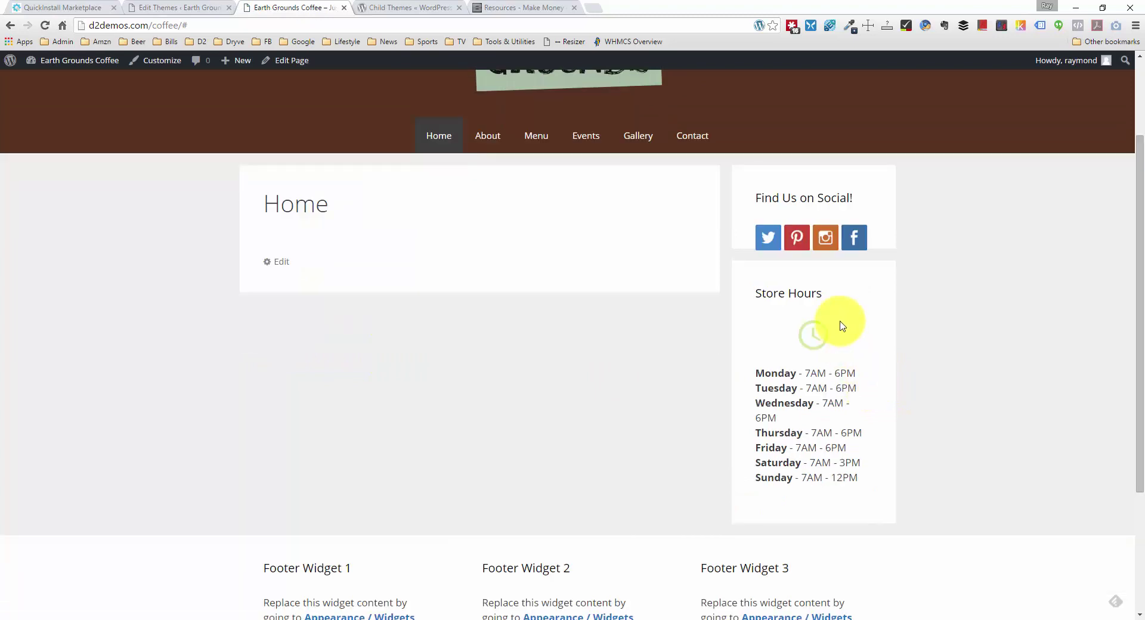
pyautogui.scroll(-1, 838, 325)
pyautogui.scroll(3, 842, 325)
pyautogui.scroll(-5, 843, 311)
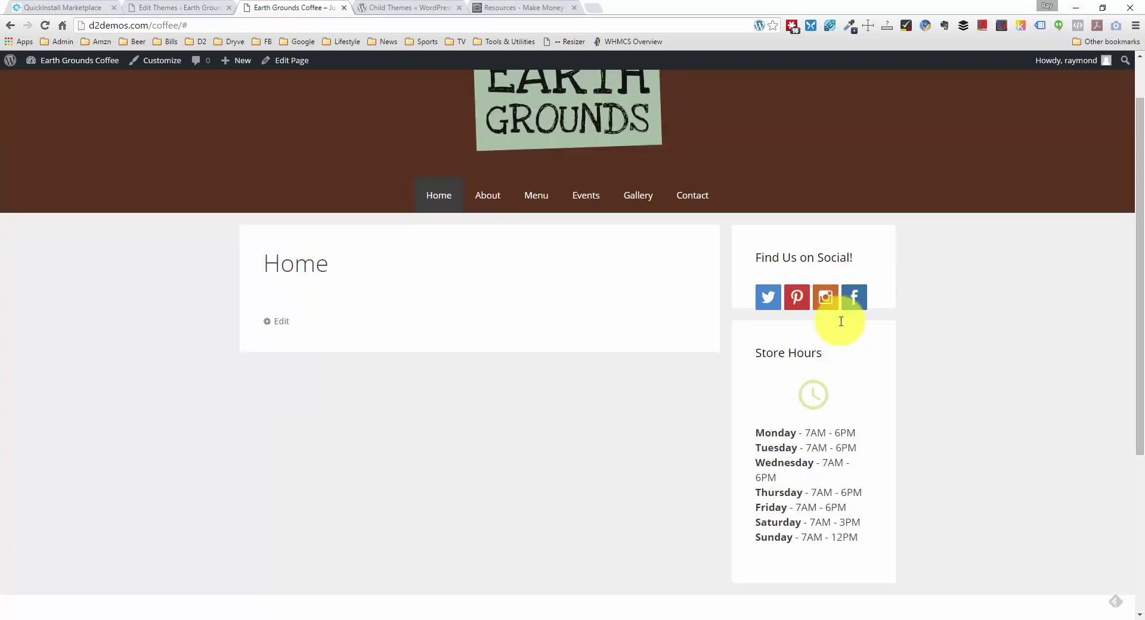
pyautogui.scroll(2, 844, 326)
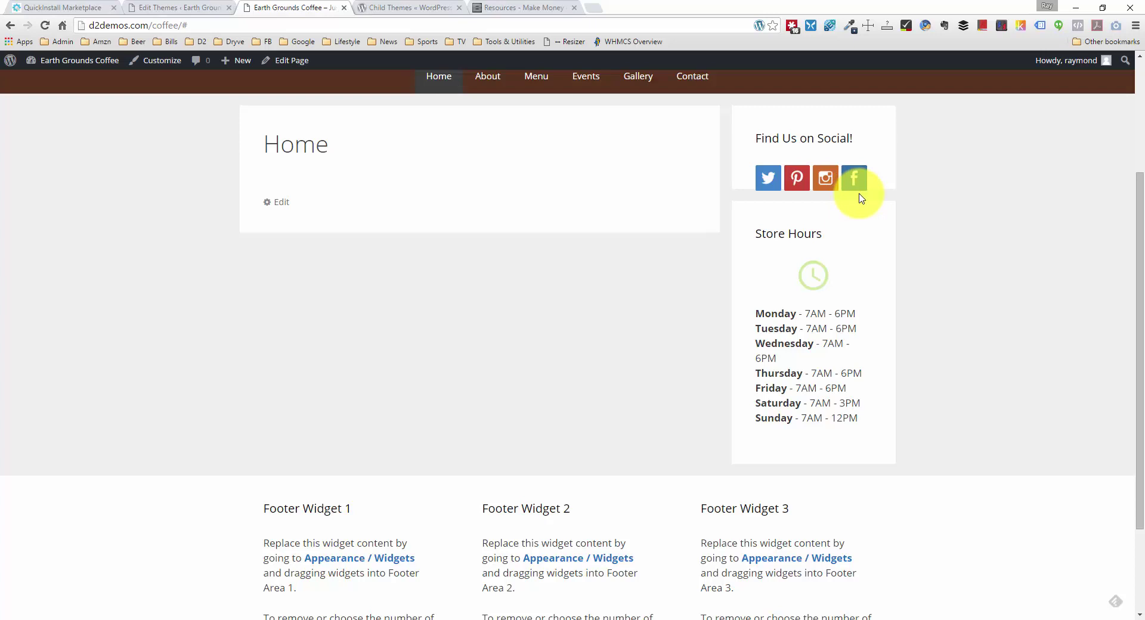
# Step: Inspect the Facebook icon and select the social widget element aside#text-2 in DevTools
pyautogui.rightClick(859, 185)
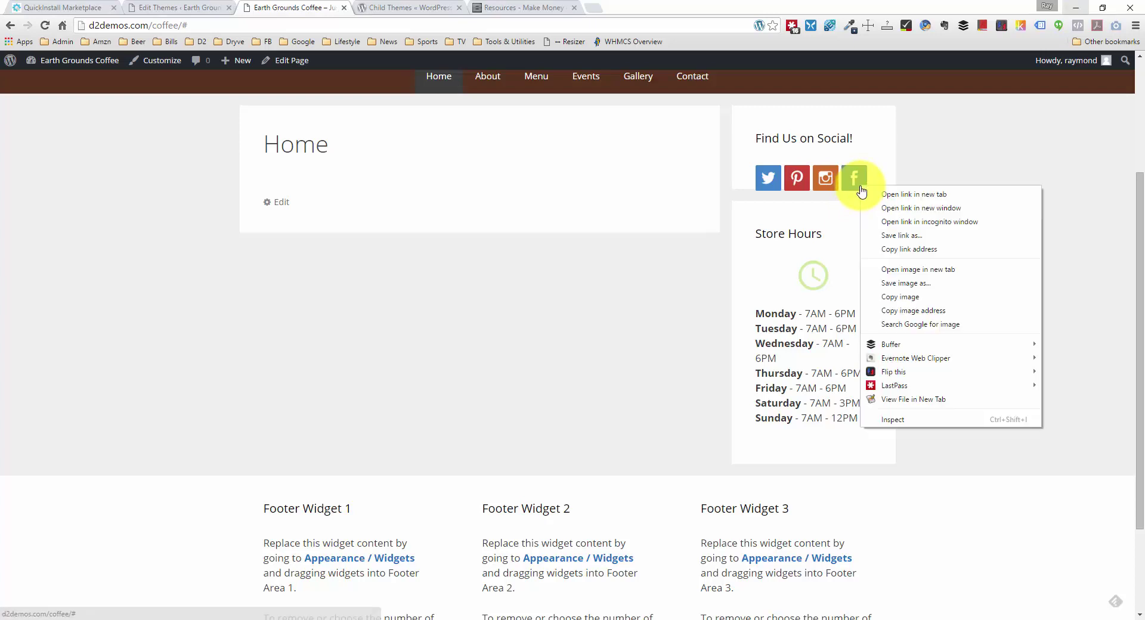
pyautogui.click(906, 420)
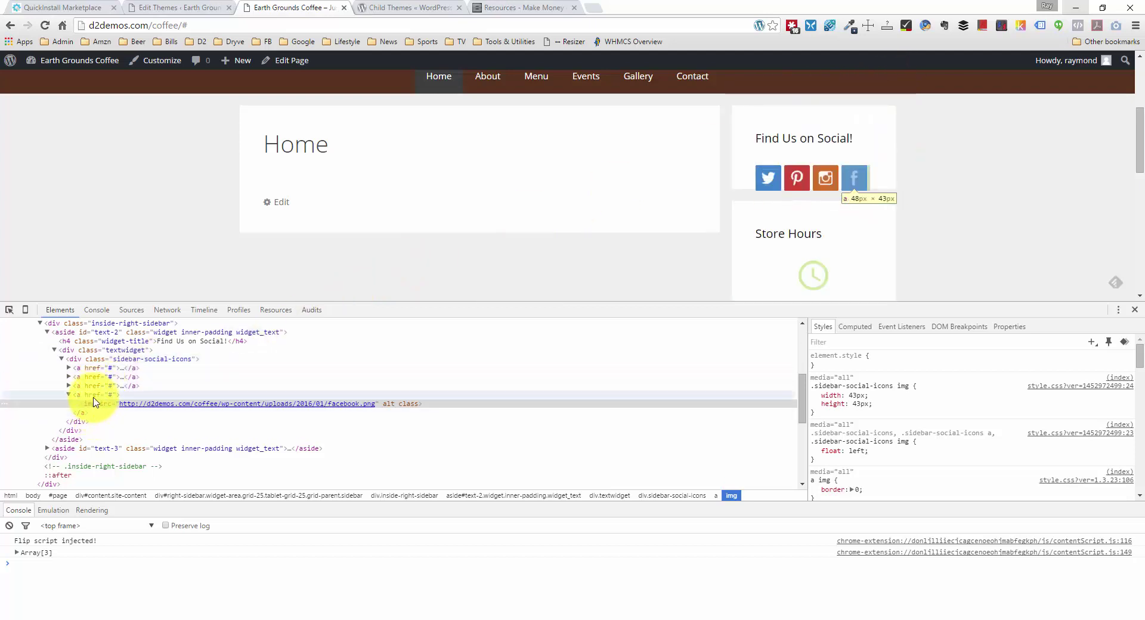
pyautogui.click(99, 335)
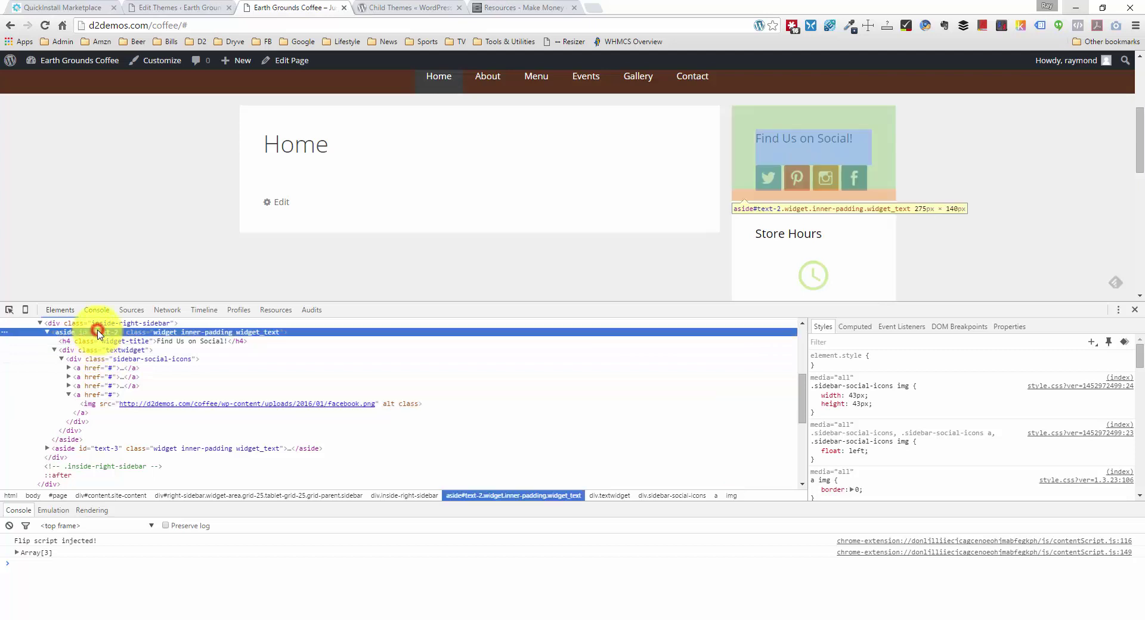
pyautogui.click(47, 332)
pyautogui.scroll(2, 71, 382)
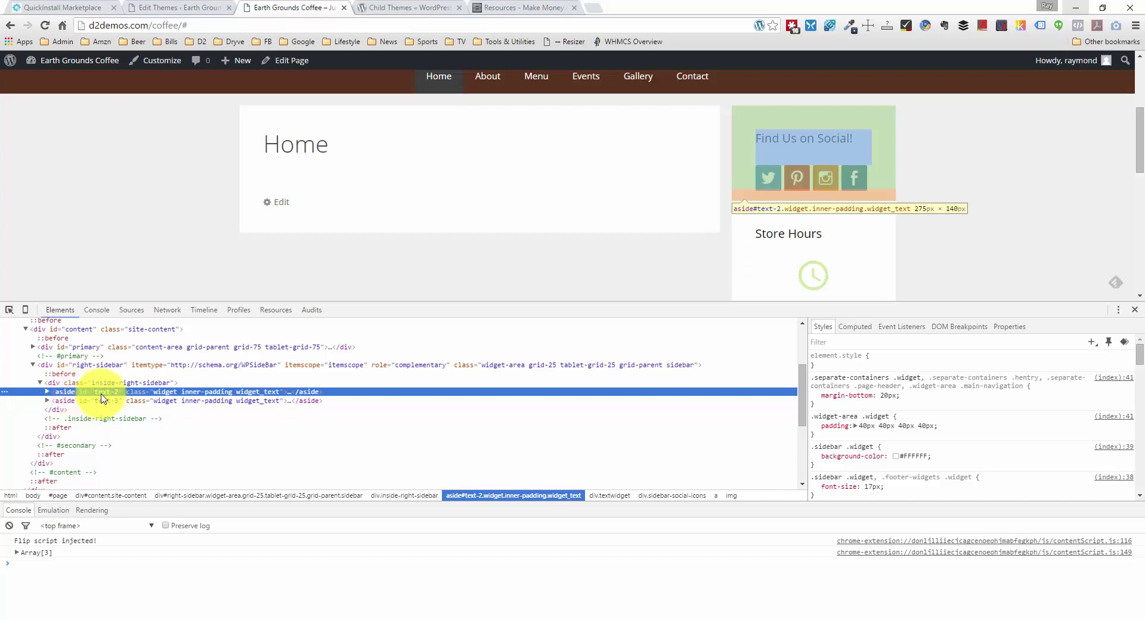
# Step: Add an inline overflow: auto style to the aside#text-2 widget
pyautogui.click(825, 364)
pyautogui.write('overflow:')
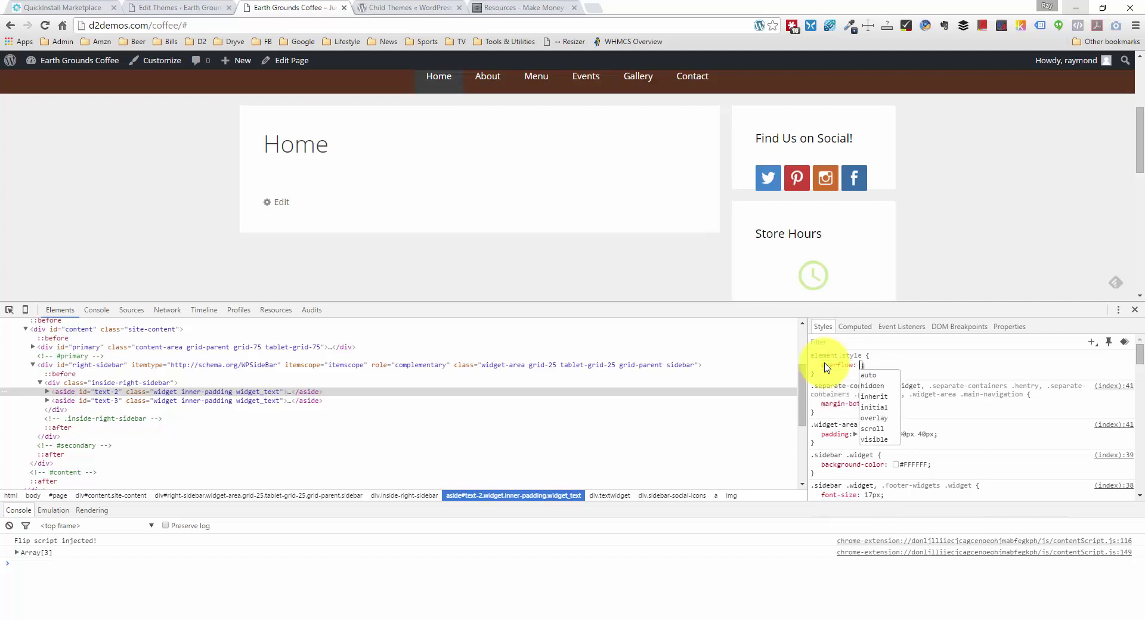
pyautogui.press('Tab')
pyautogui.write('auto')
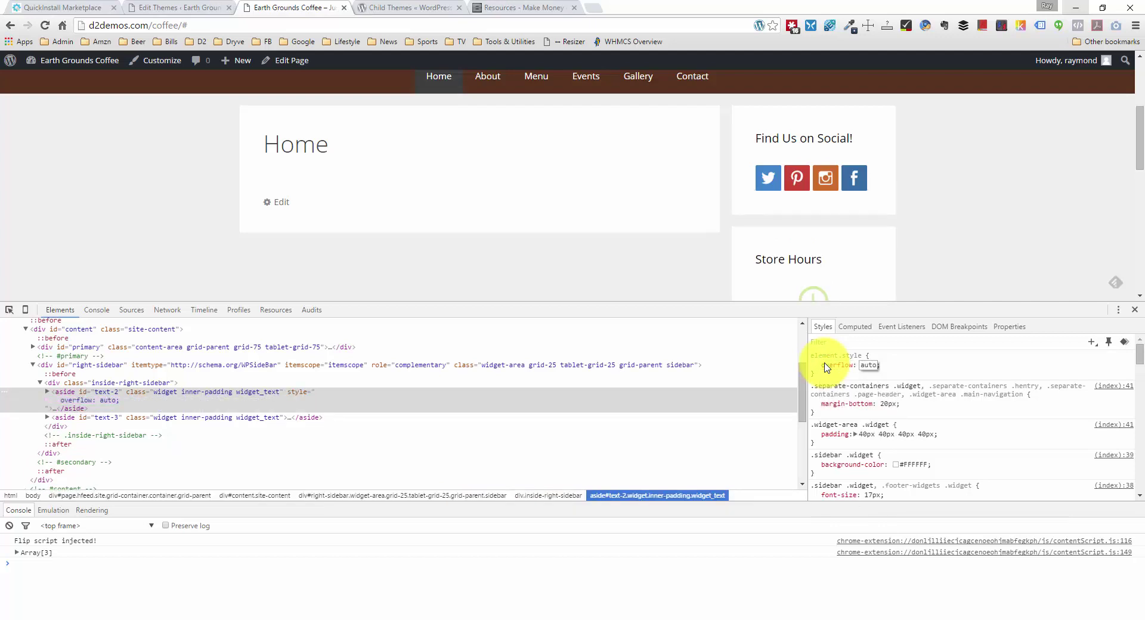
pyautogui.click(882, 365)
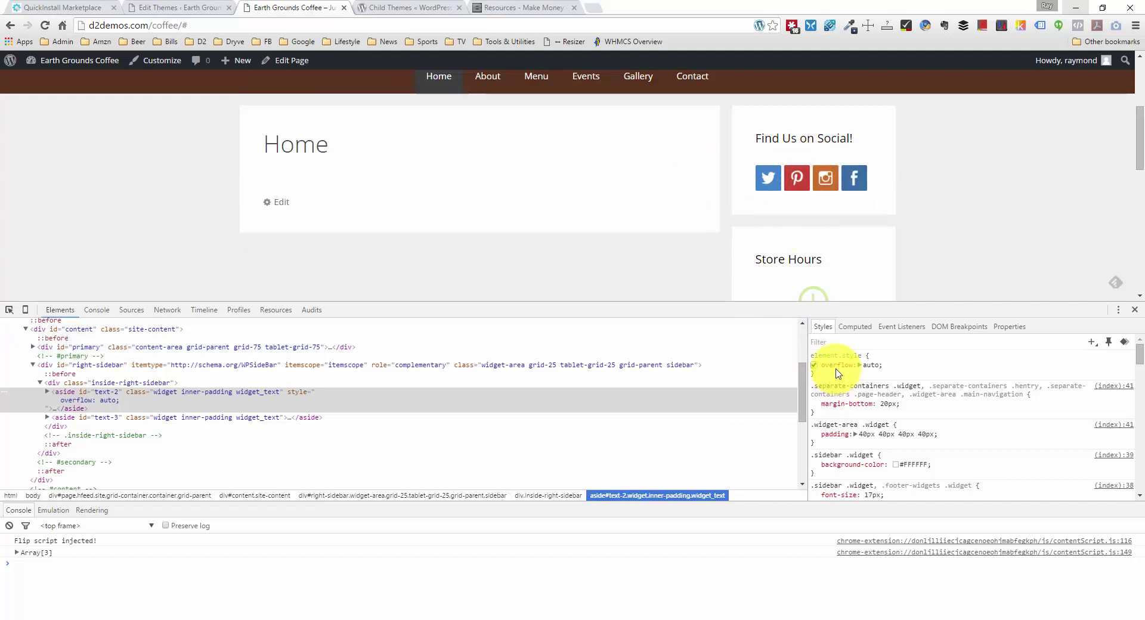
# Step: Check the parent container and copy its inside-right-sidebar class name
pyautogui.click(83, 398)
pyautogui.click(88, 382)
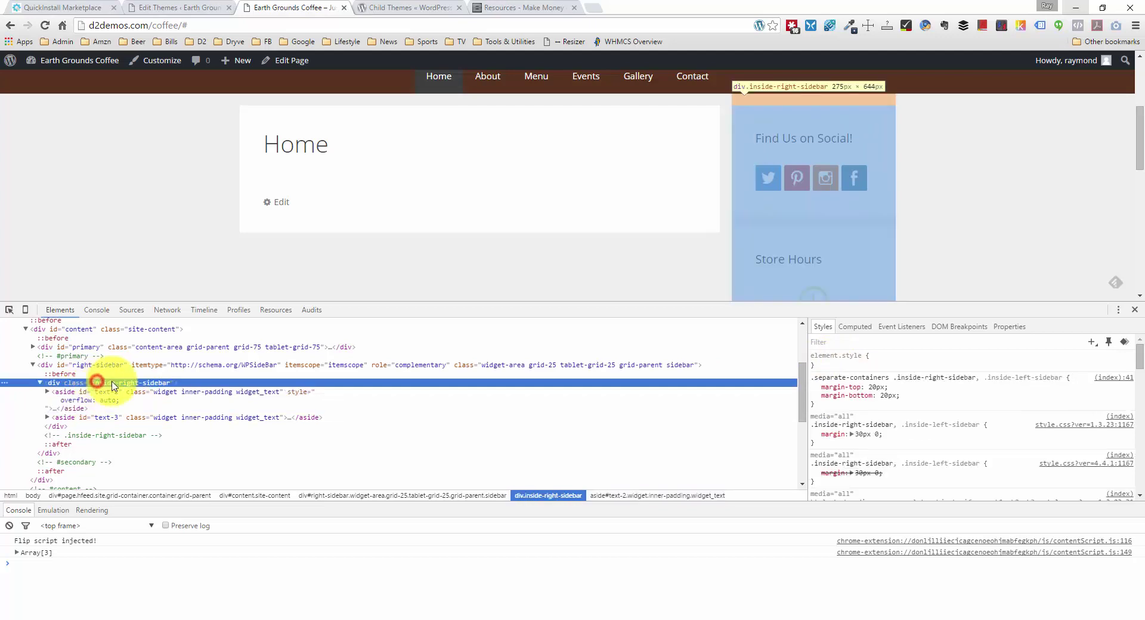
pyautogui.click(90, 396)
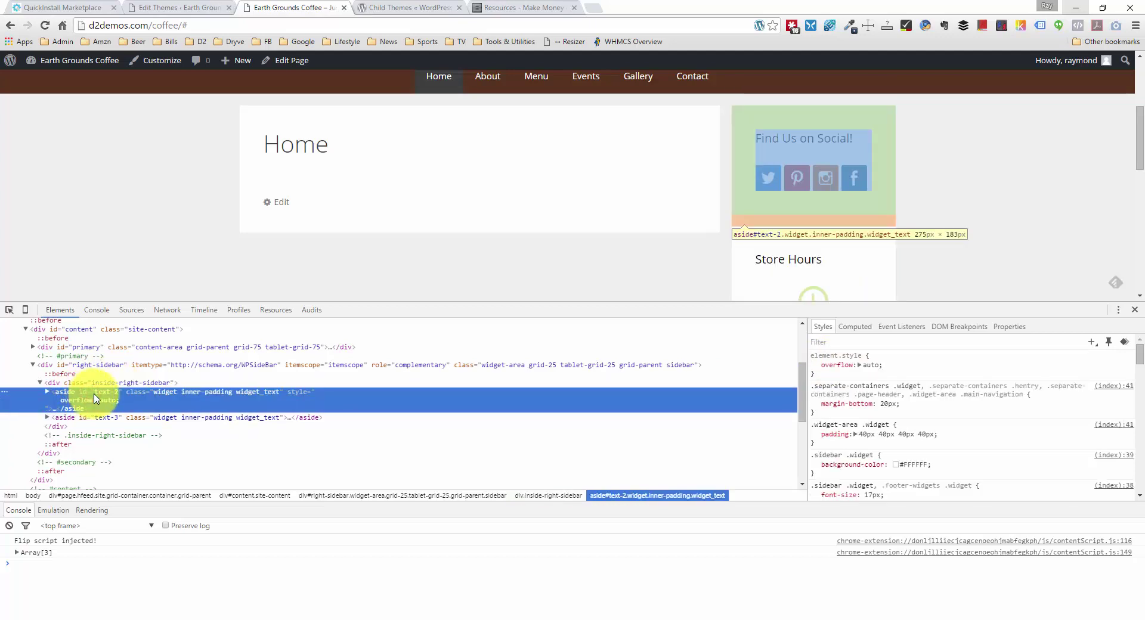
pyautogui.click(107, 383)
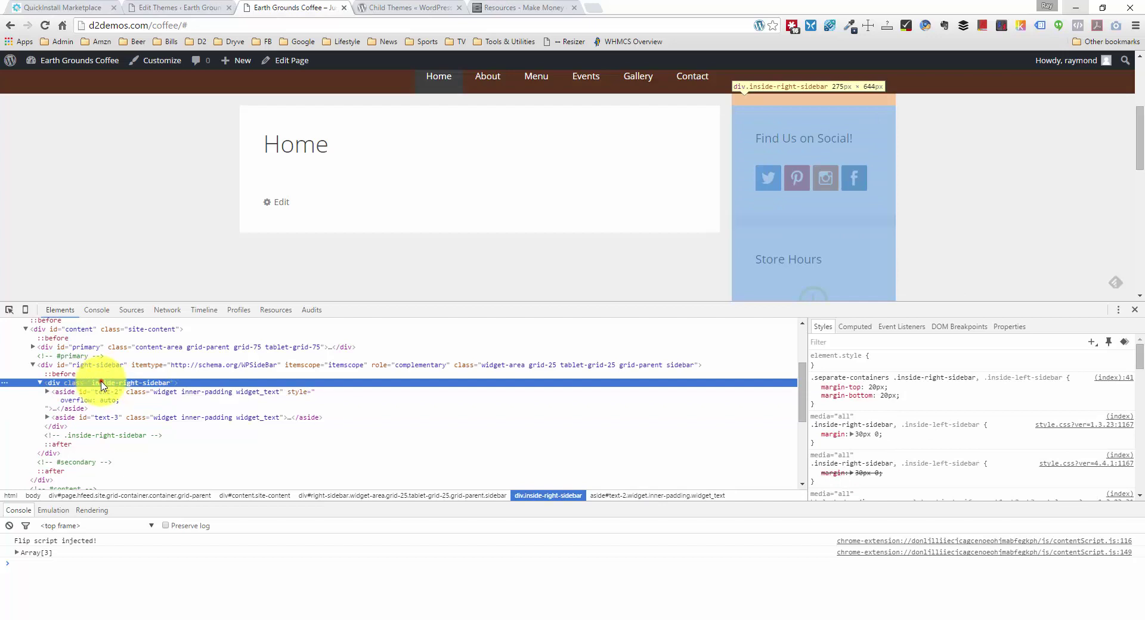
pyautogui.doubleClick(102, 383)
pyautogui.hotkey('ctrl', 'c')
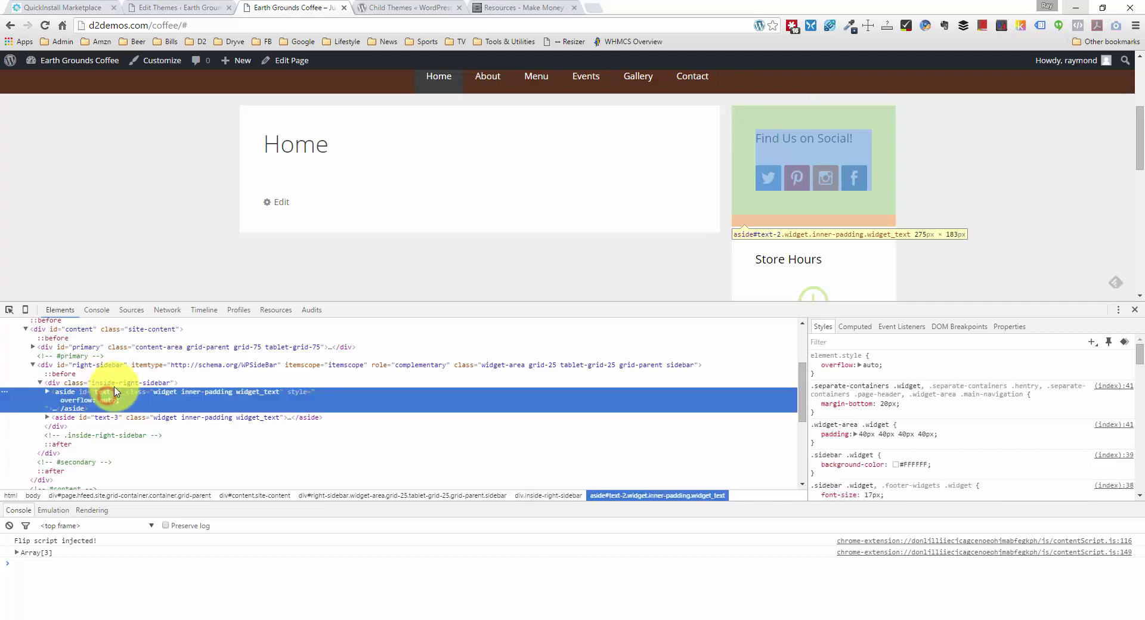
pyautogui.click(106, 395)
# Step: Insert .inside-right-sidebar #text-2 { overflow: auto; } above .clockimg in style.css and update the file
pyautogui.click(215, 8)
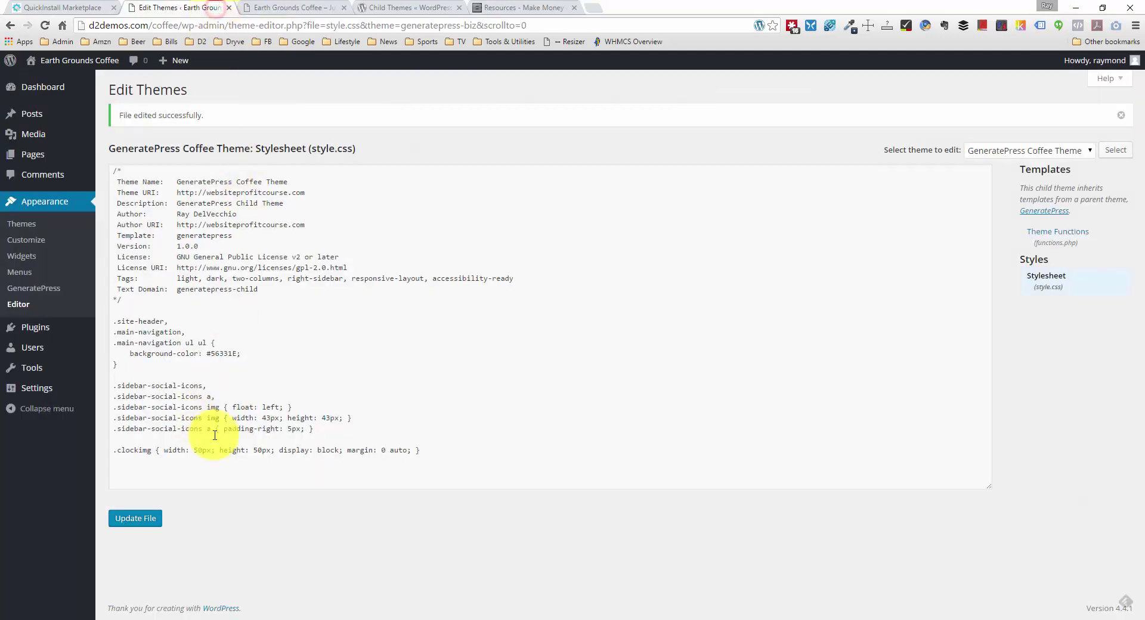
pyautogui.click(421, 451)
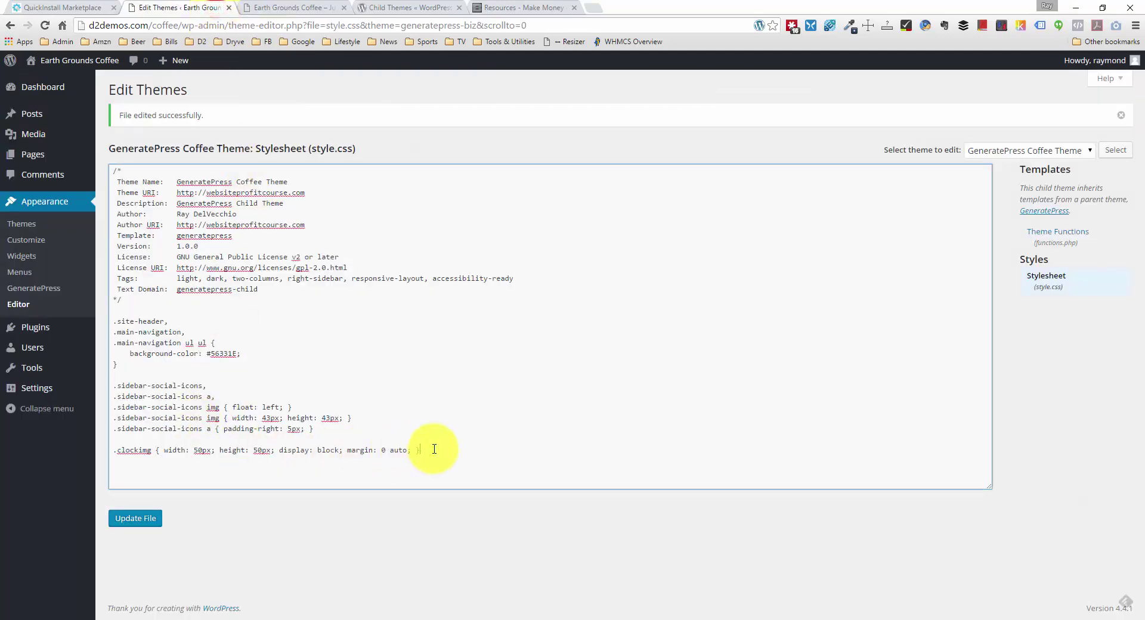
pyautogui.click(403, 439)
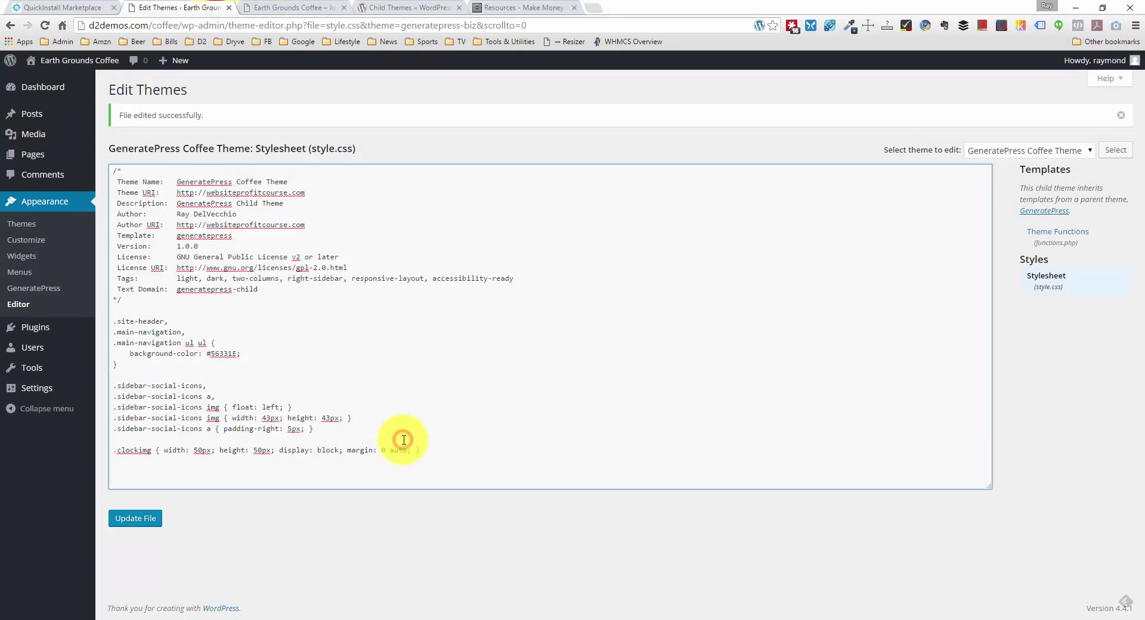
pyautogui.press('Return')
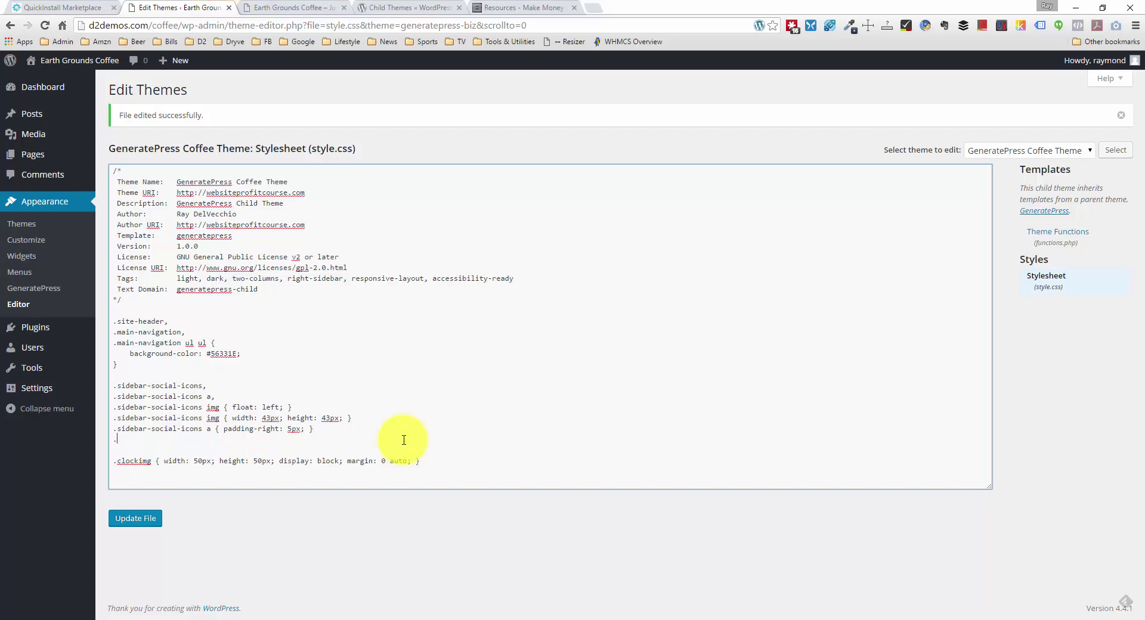
pyautogui.write('.')
pyautogui.hotkey('ctrl', 'v')
pyautogui.press('Down')
pyautogui.write('#text-2 { overflow:')
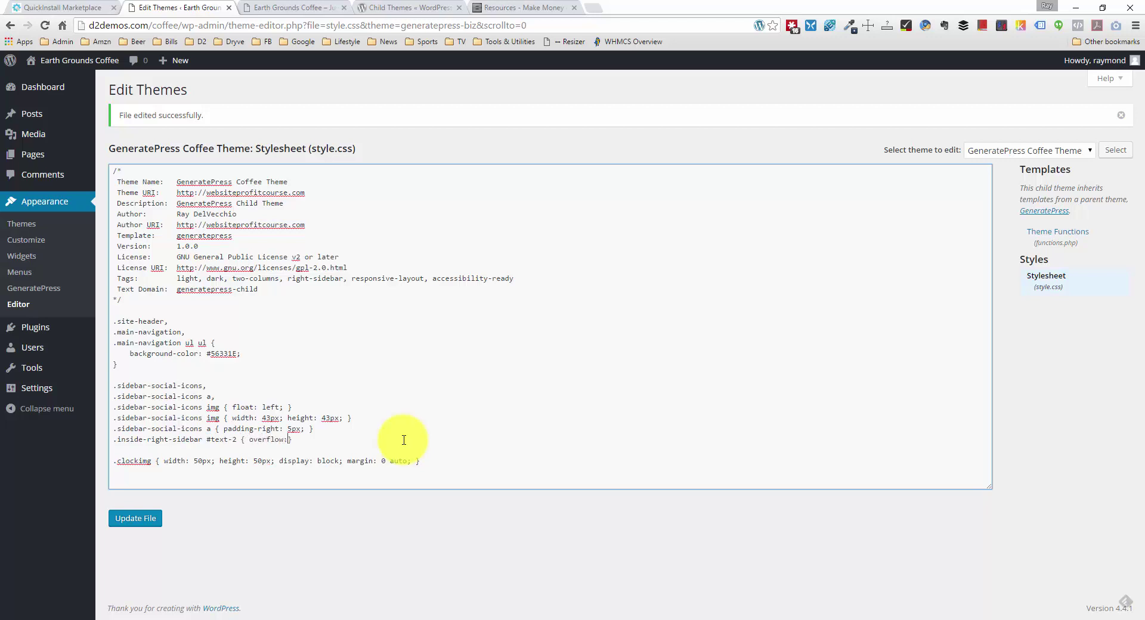
pyautogui.write(' auto;')
pyautogui.click(135, 518)
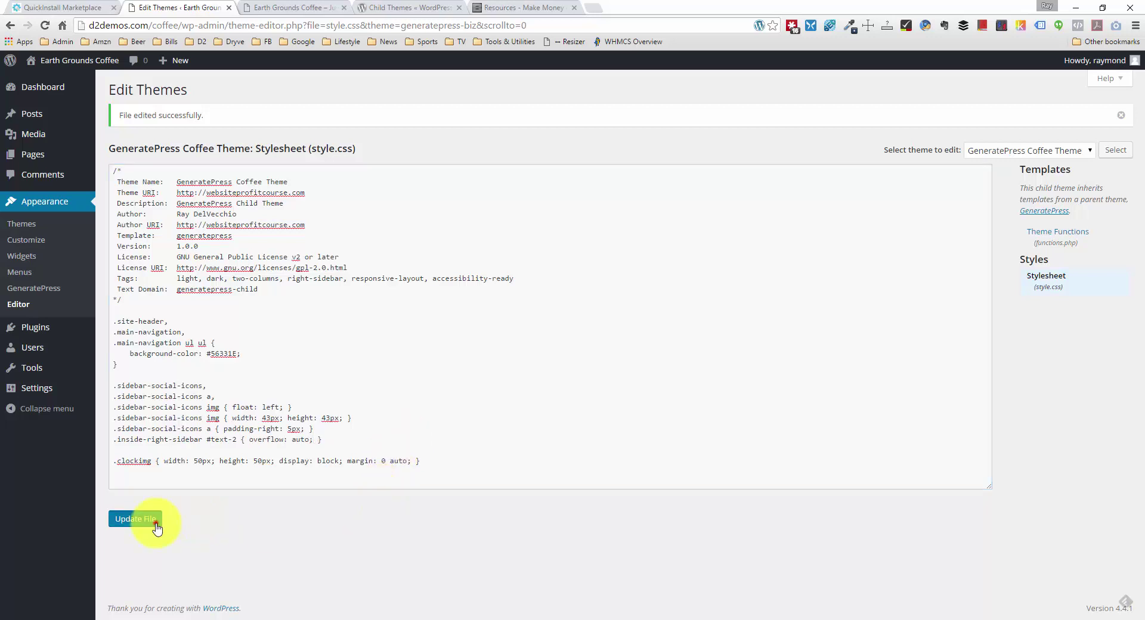
# Step: Close DevTools, reload the Home page, and confirm the Find Us on Social! box encloses its icons
pyautogui.click(296, 12)
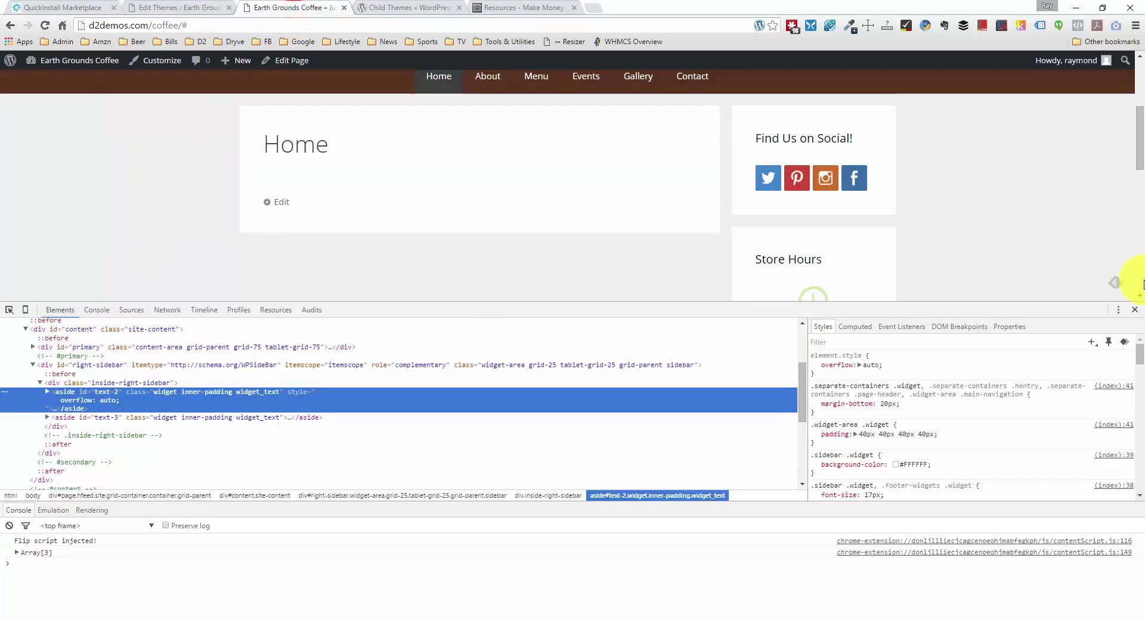
pyautogui.click(1135, 306)
pyautogui.rightClick(137, 293)
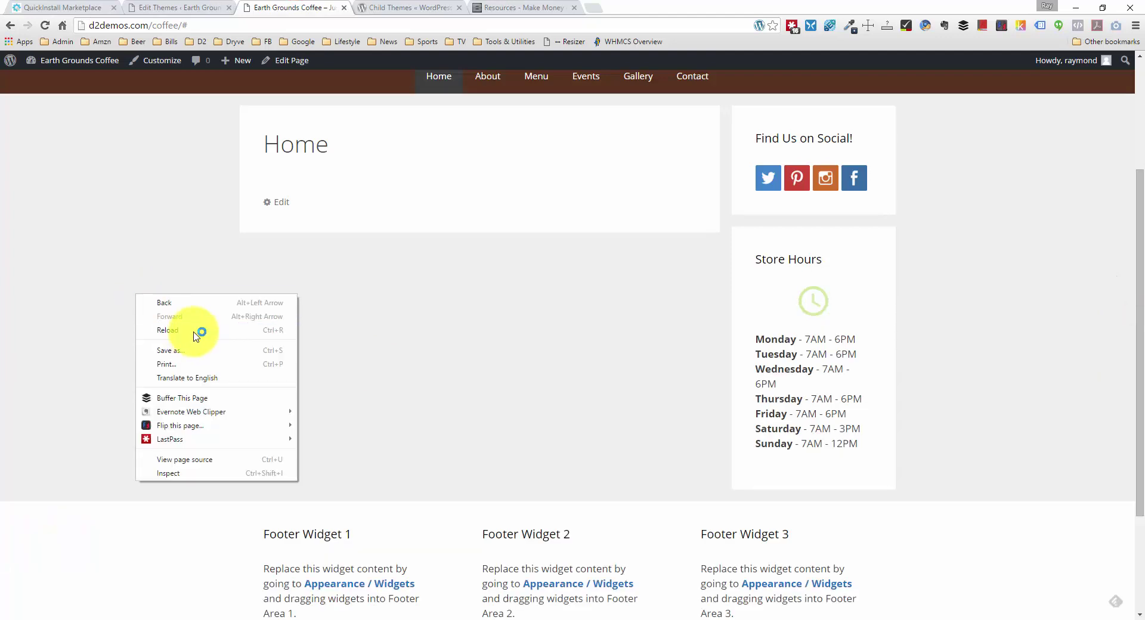
pyautogui.click(197, 331)
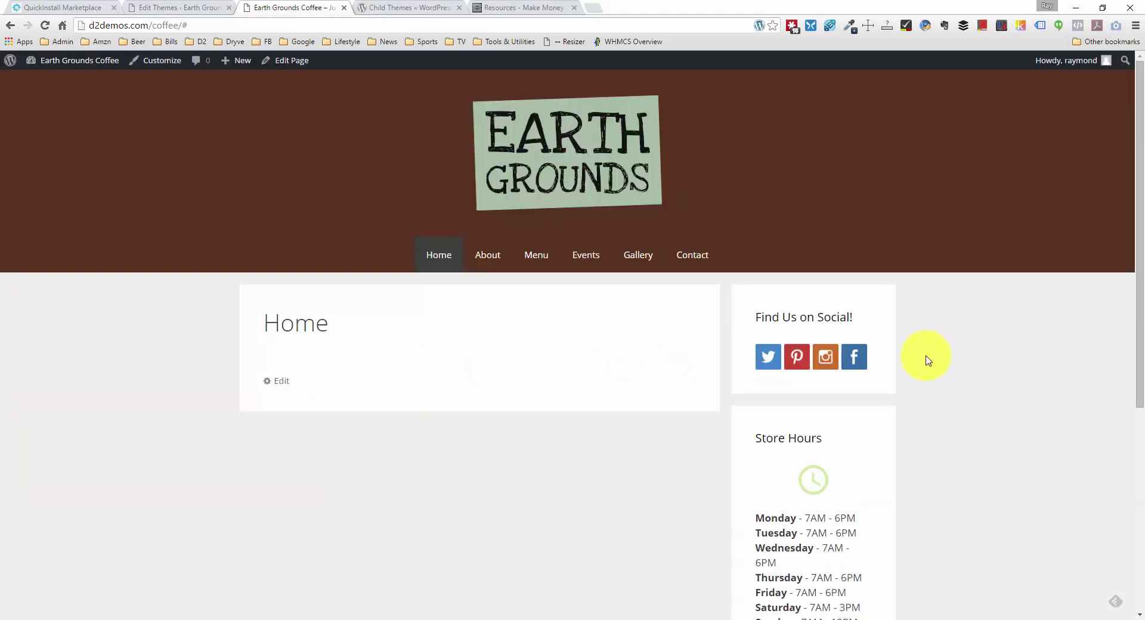
pyautogui.scroll(-2, 900, 391)
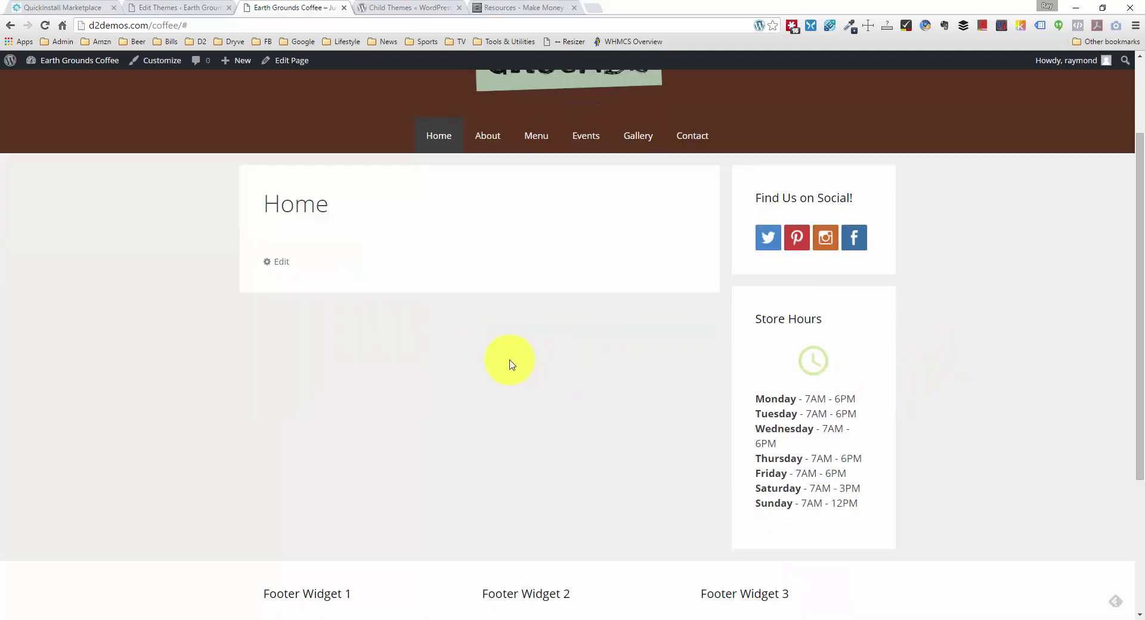
pyautogui.scroll(1, 365, 226)
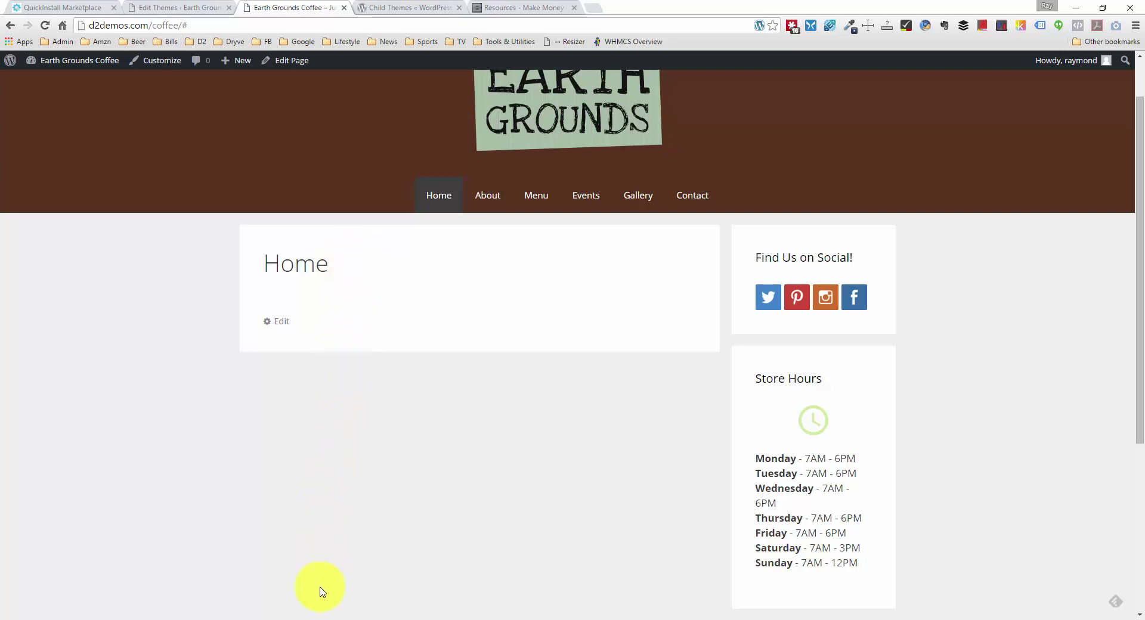
pyautogui.click(594, 8)
pyautogui.write('un')
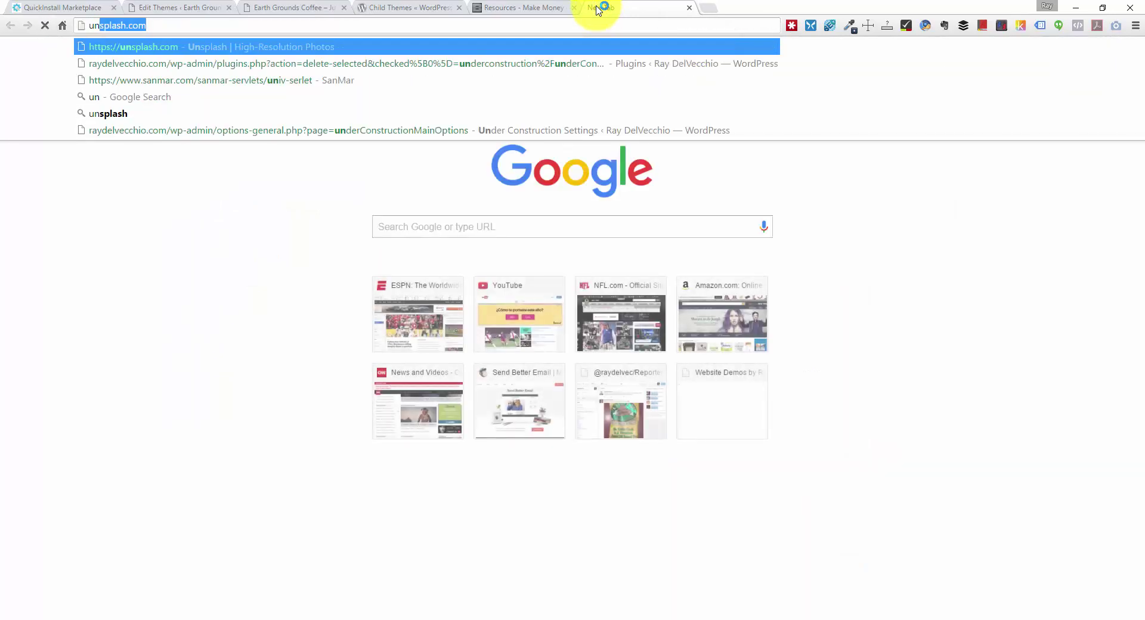
pyautogui.press('Return')
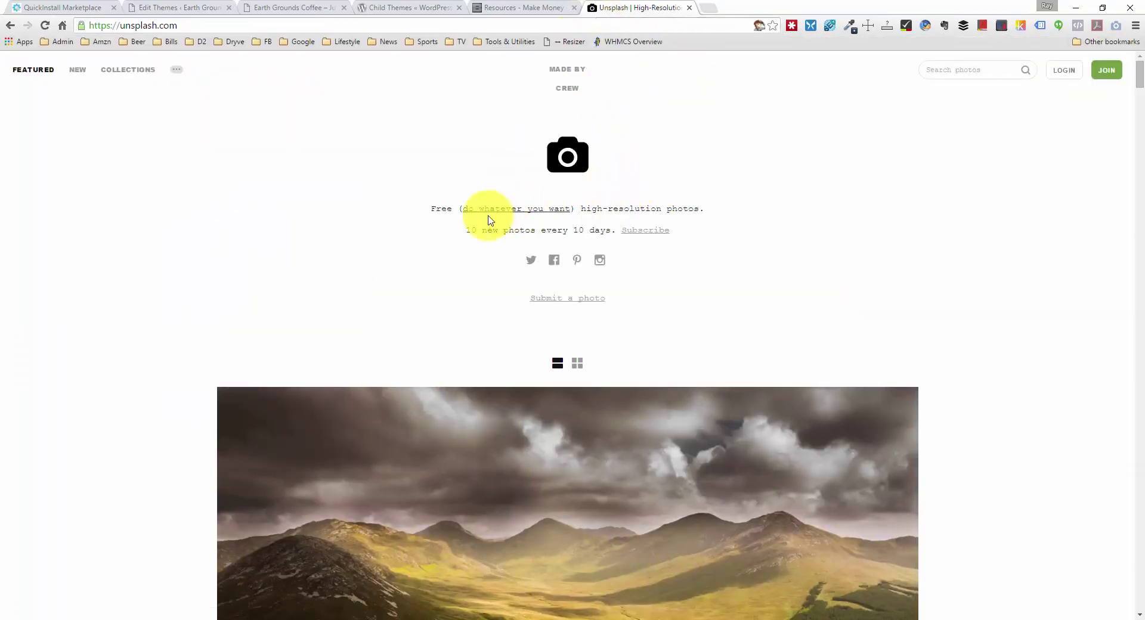
pyautogui.moveTo(470, 225); pyautogui.dragTo(588, 230)
pyautogui.scroll(-12, 589, 231)
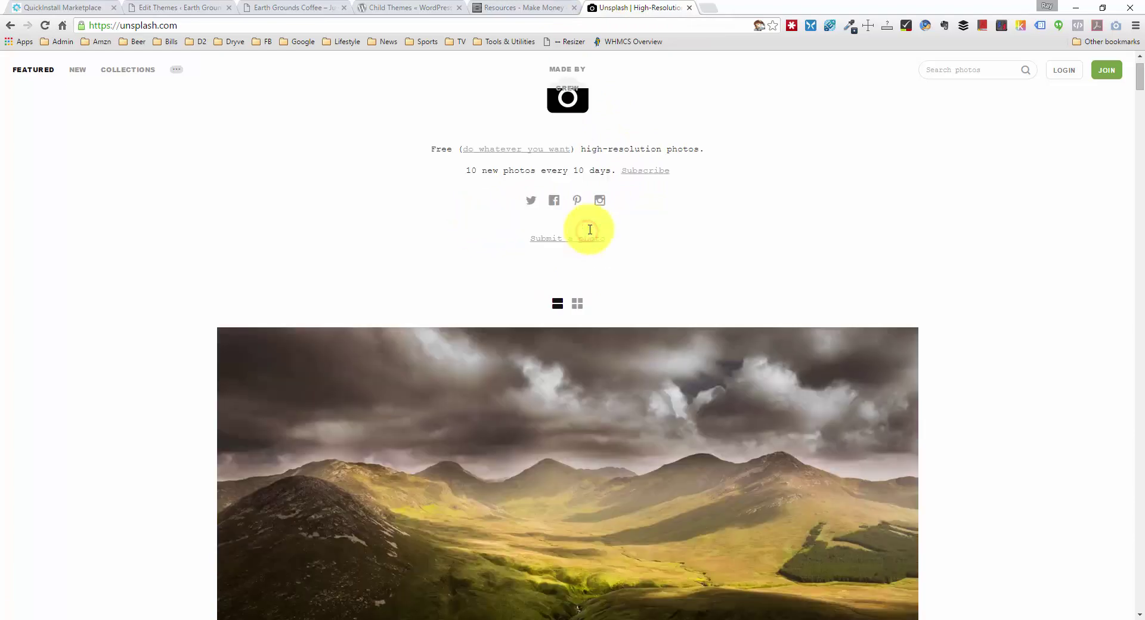
pyautogui.scroll(-20, 592, 237)
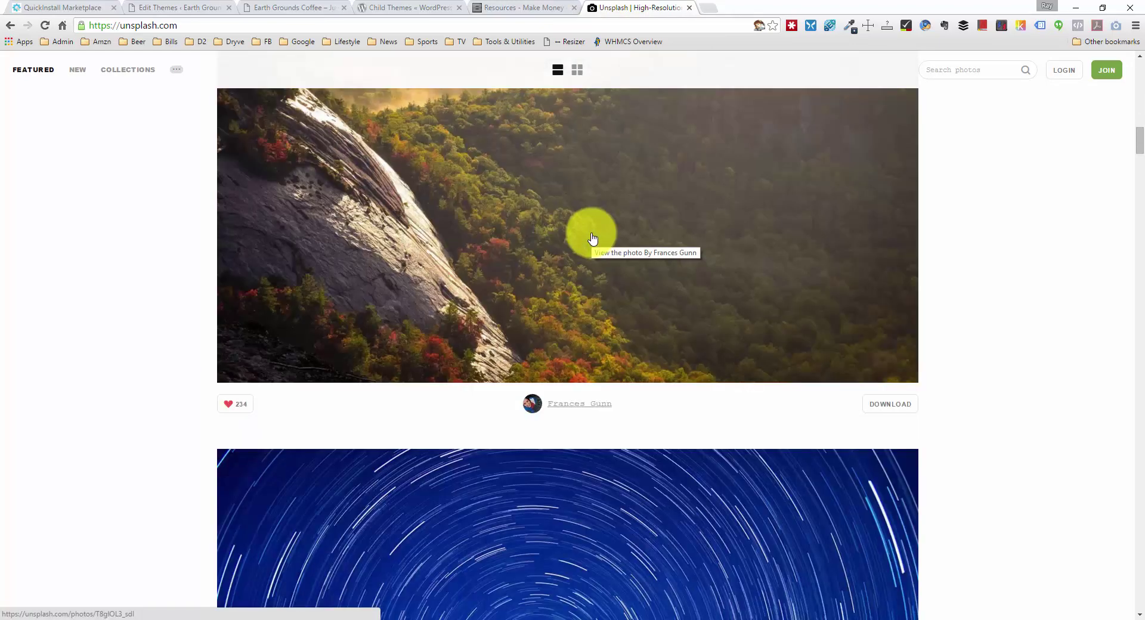
pyautogui.scroll(8, 592, 237)
pyautogui.scroll(15, 592, 238)
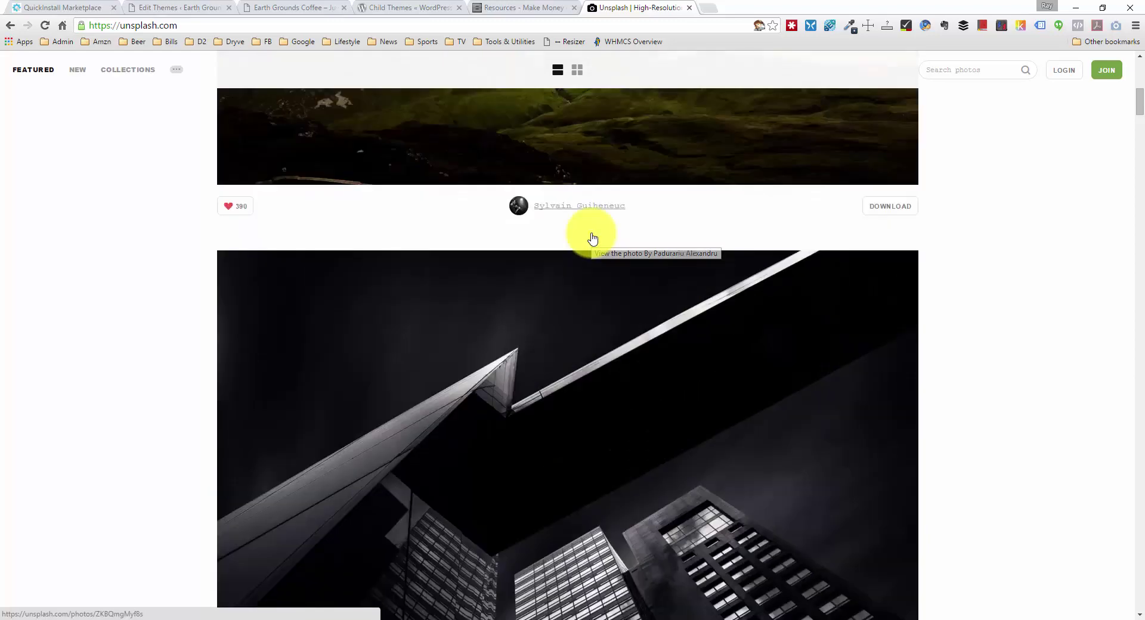
pyautogui.scroll(4, 592, 237)
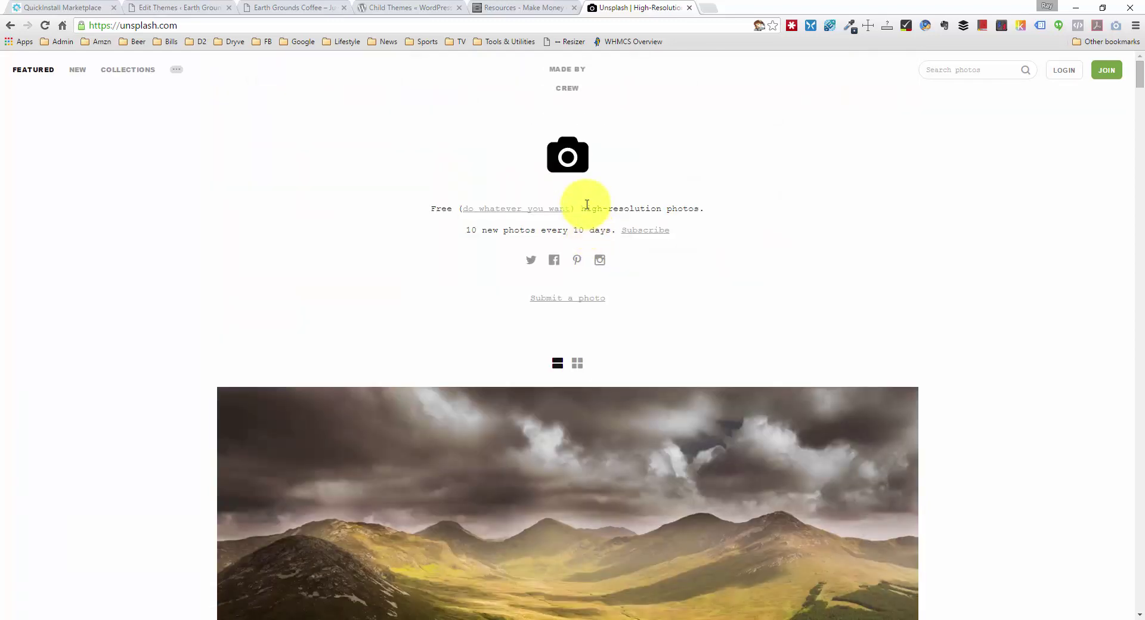
pyautogui.scroll(-20, 587, 204)
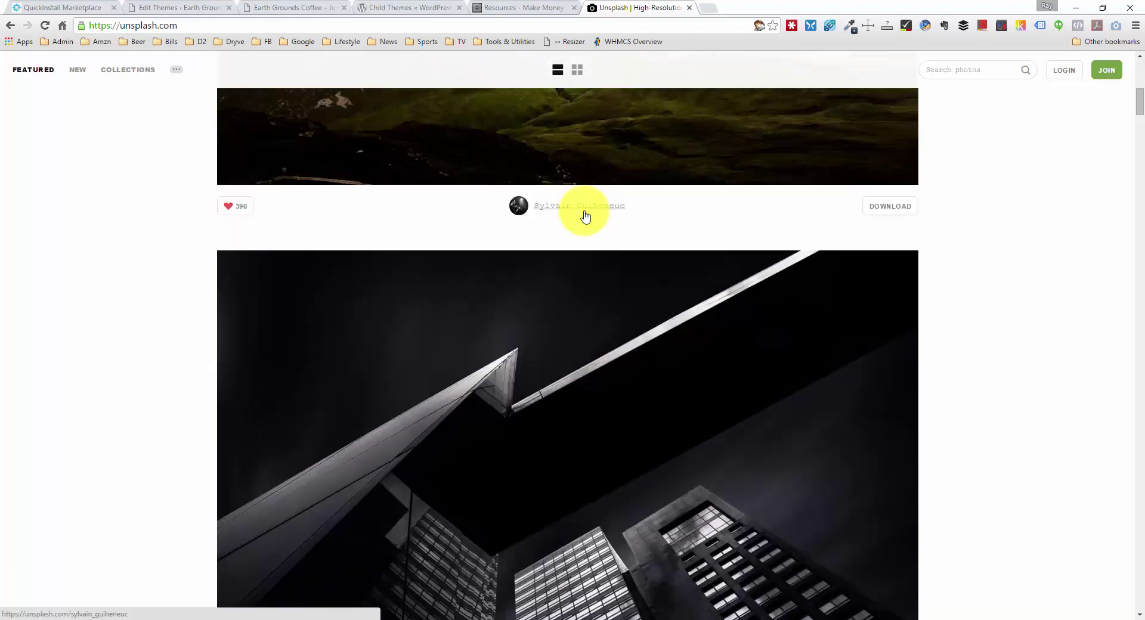
pyautogui.scroll(-20, 587, 208)
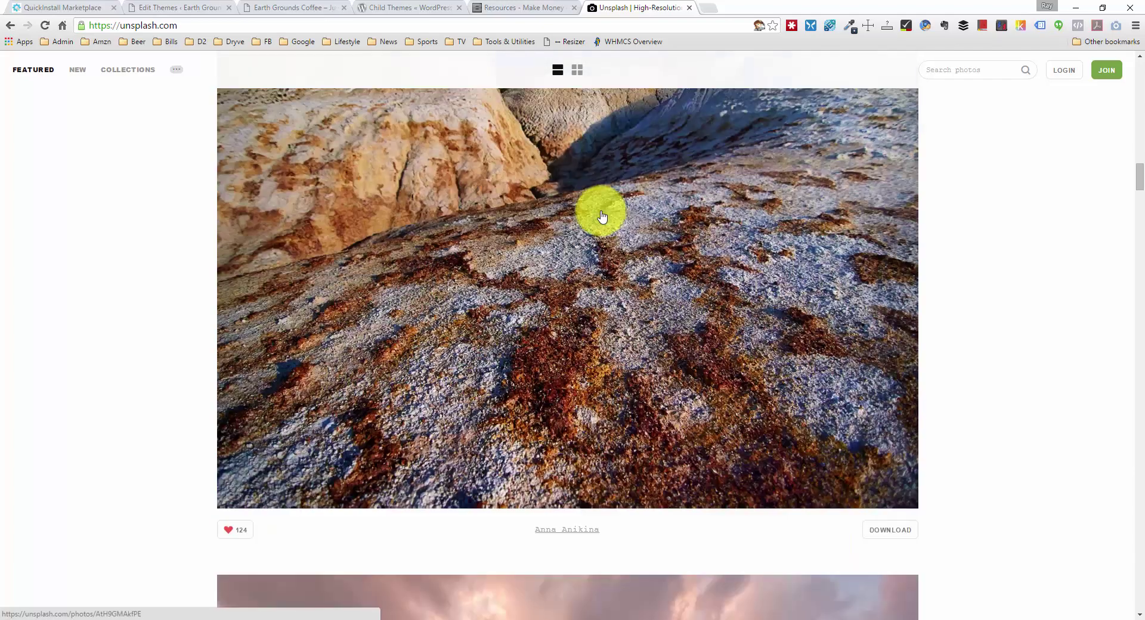
pyautogui.scroll(-20, 603, 215)
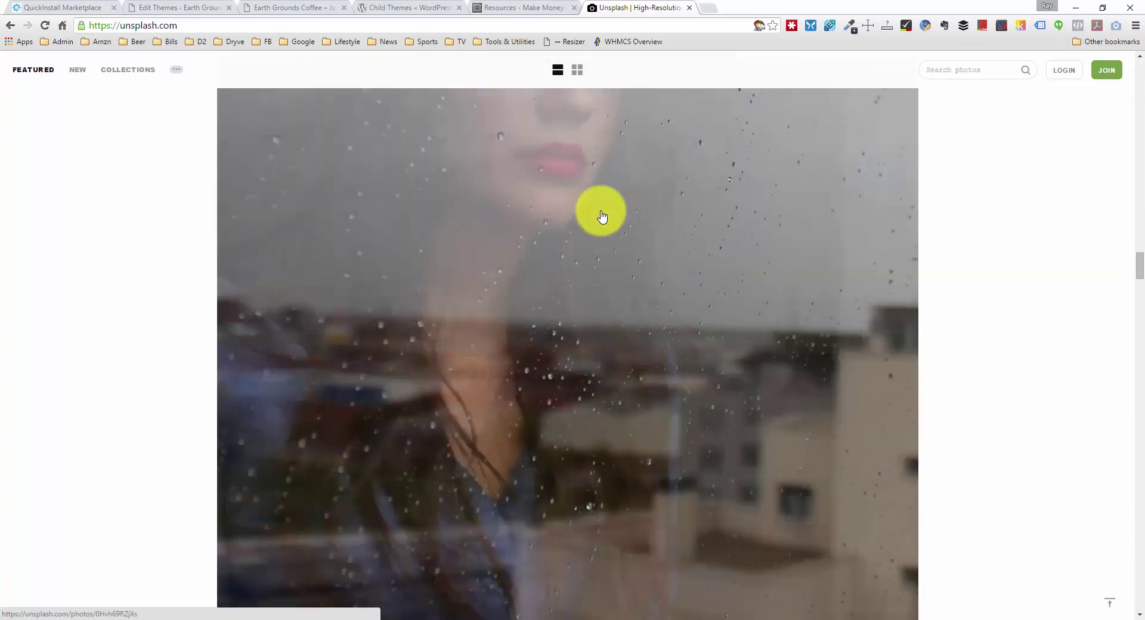
pyautogui.scroll(-20, 607, 214)
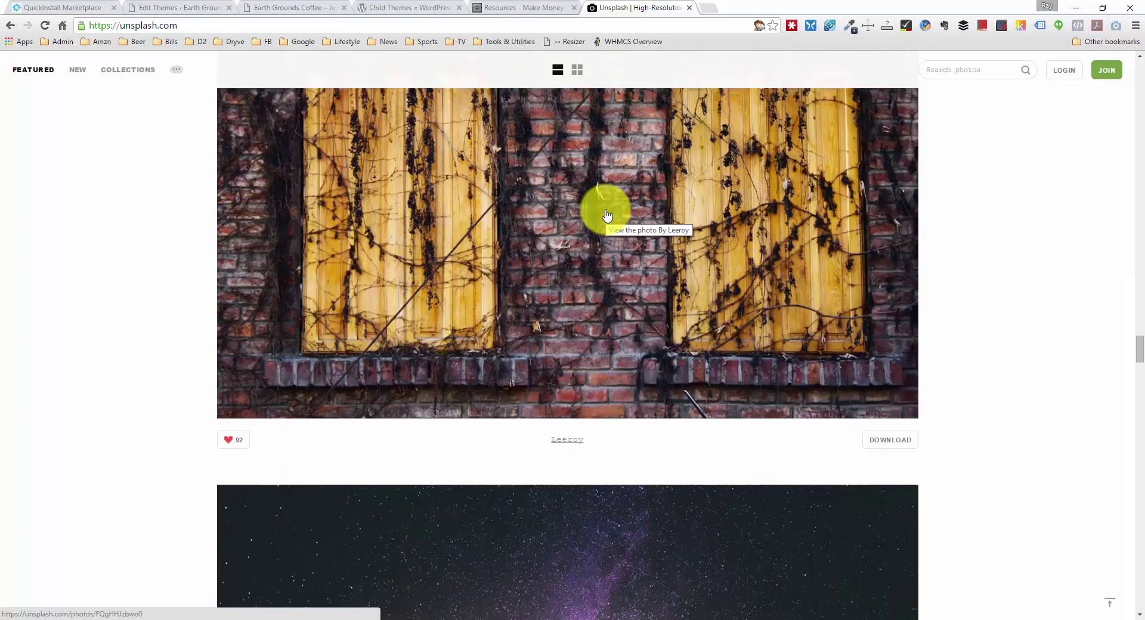
pyautogui.scroll(-5, 606, 213)
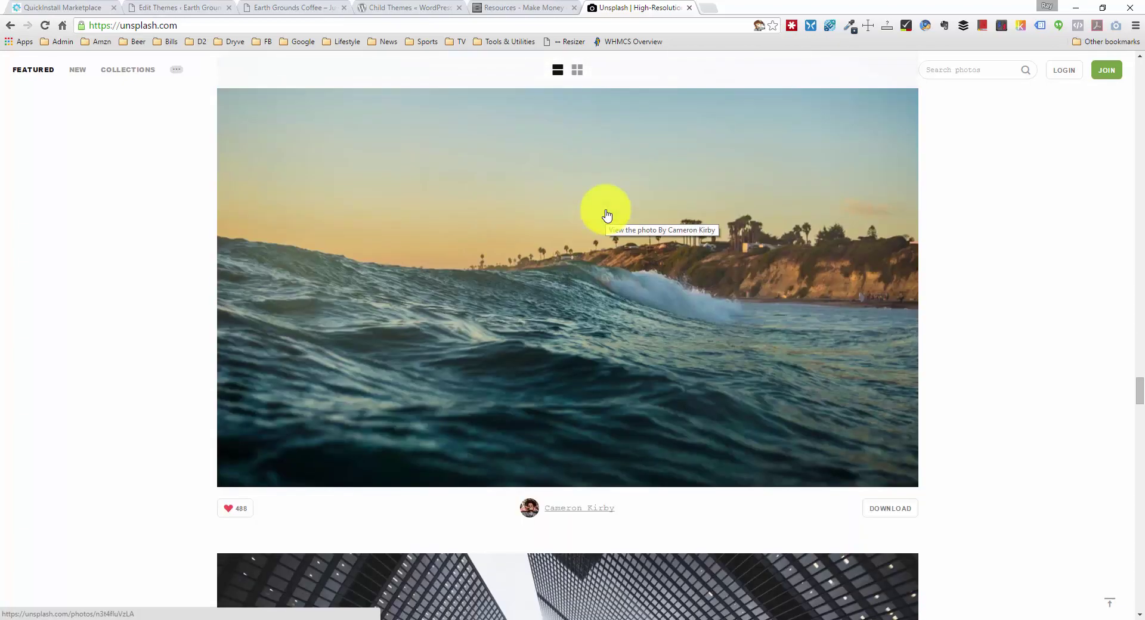
pyautogui.scroll(8, 686, 254)
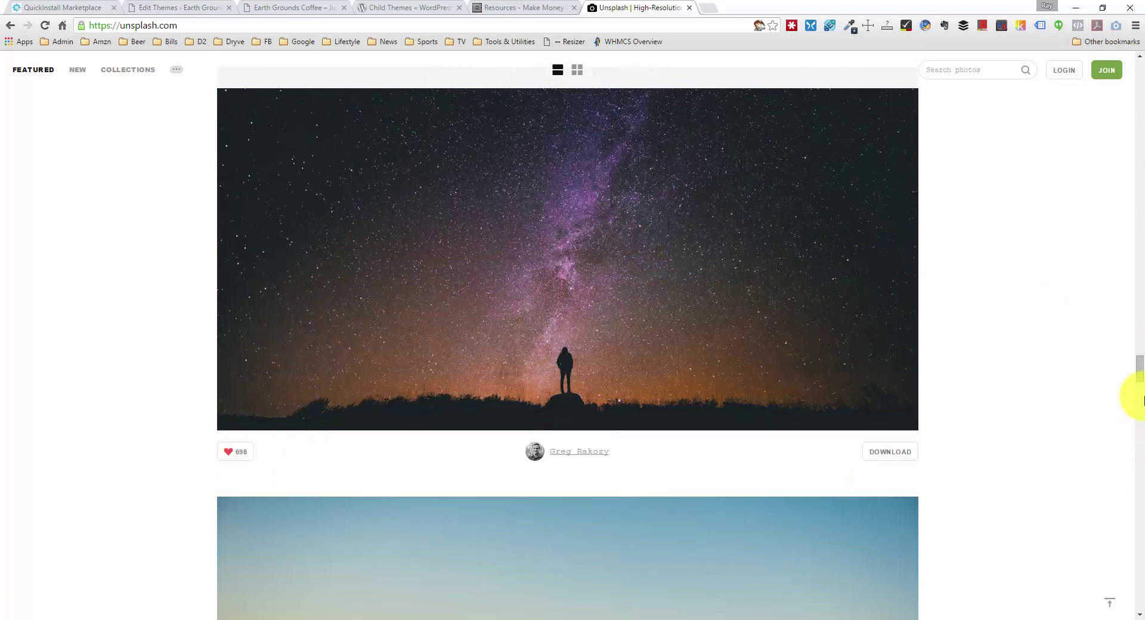
pyautogui.moveTo(1139, 373); pyautogui.dragTo(1138, 69)
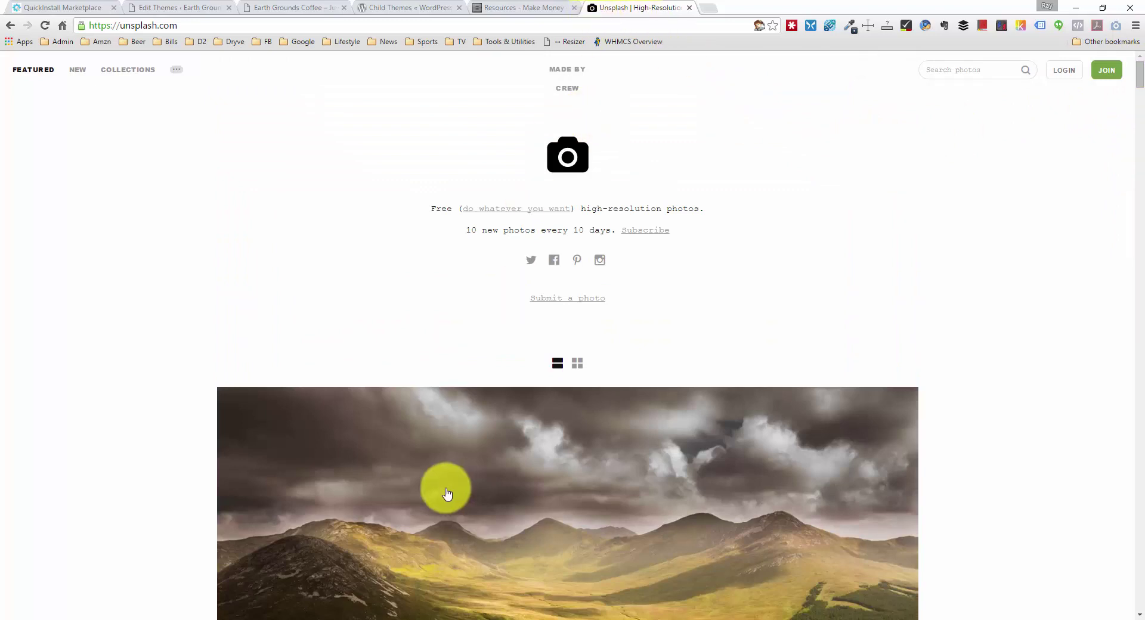
pyautogui.scroll(-3, 441, 459)
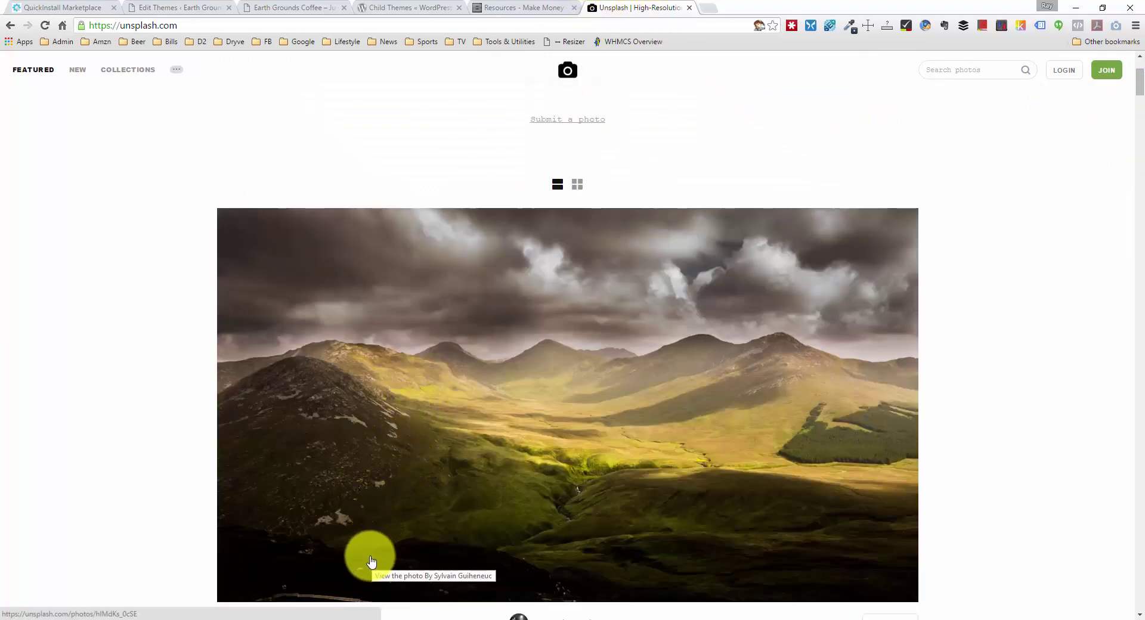
pyautogui.moveTo(320, 617)
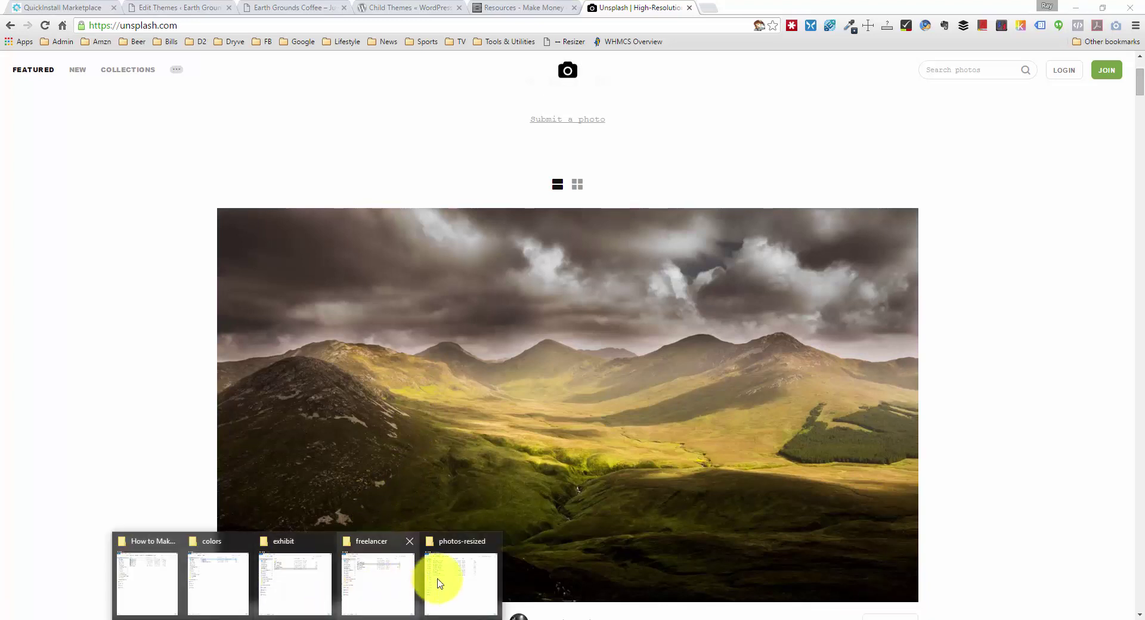
# Step: Open camping-coffee.jpg from the photos-resized folder in Windows Photo Viewer
pyautogui.click(441, 582)
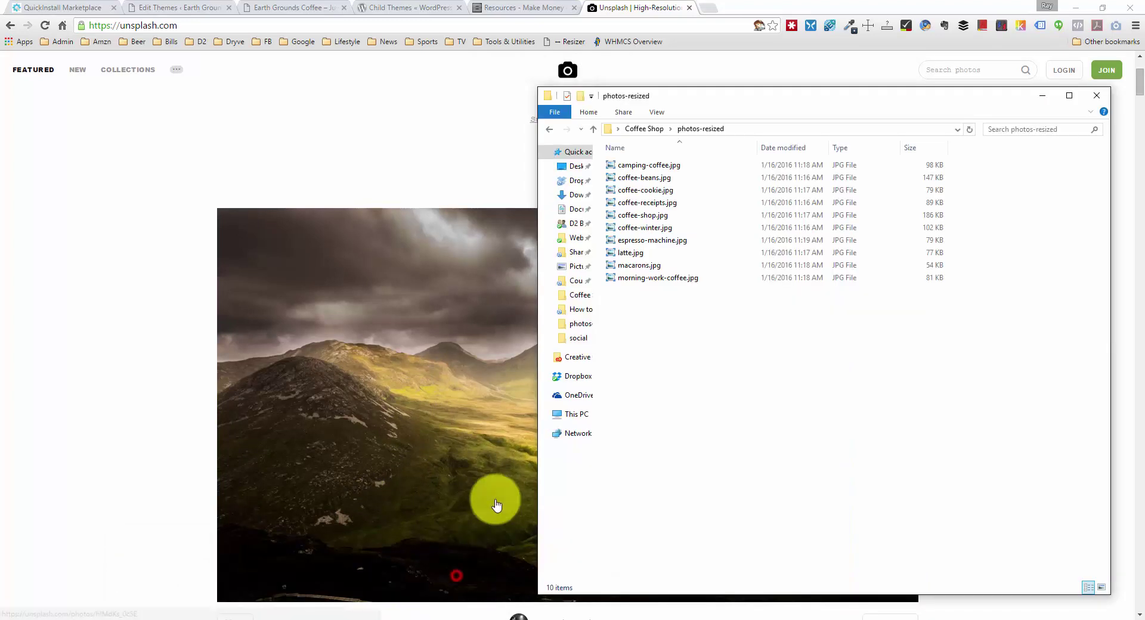
pyautogui.click(660, 170)
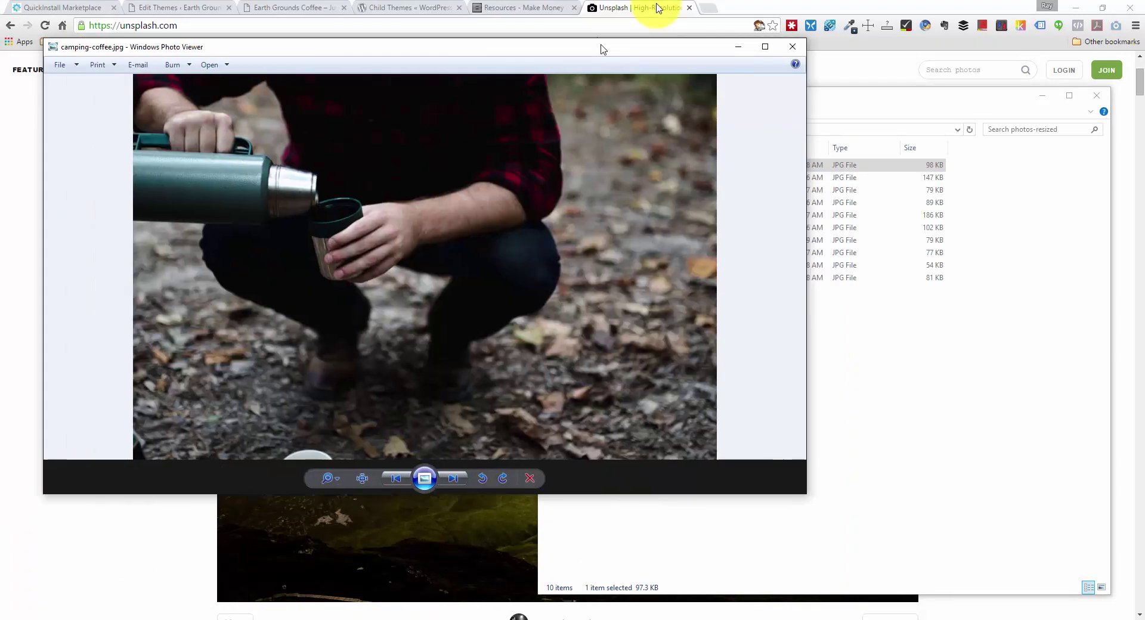
pyautogui.doubleClick(588, 46)
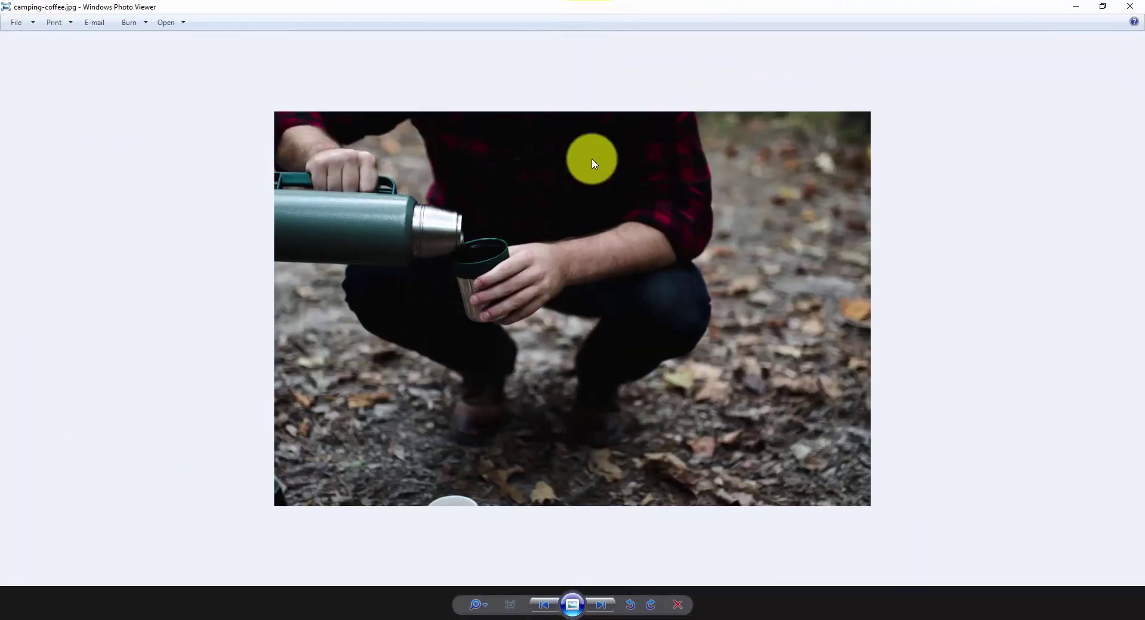
# Step: Step through all ten resized photos, coffee-beans.jpg to morning-work-coffee.jpg, back to camping-coffee.jpg
pyautogui.press('Right')
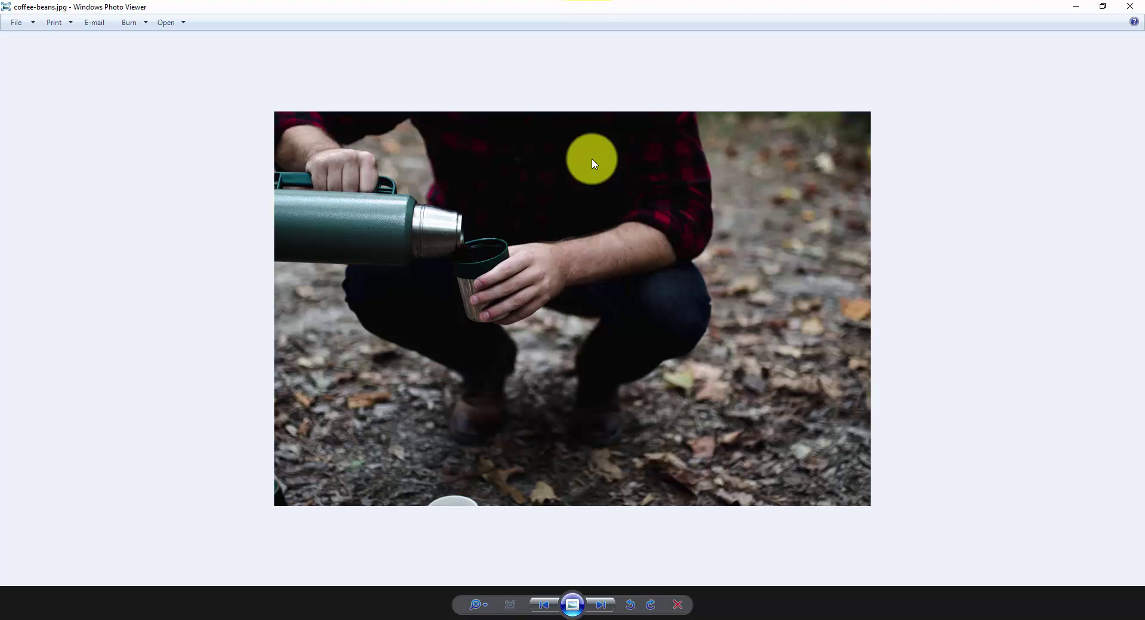
pyautogui.press('Right')
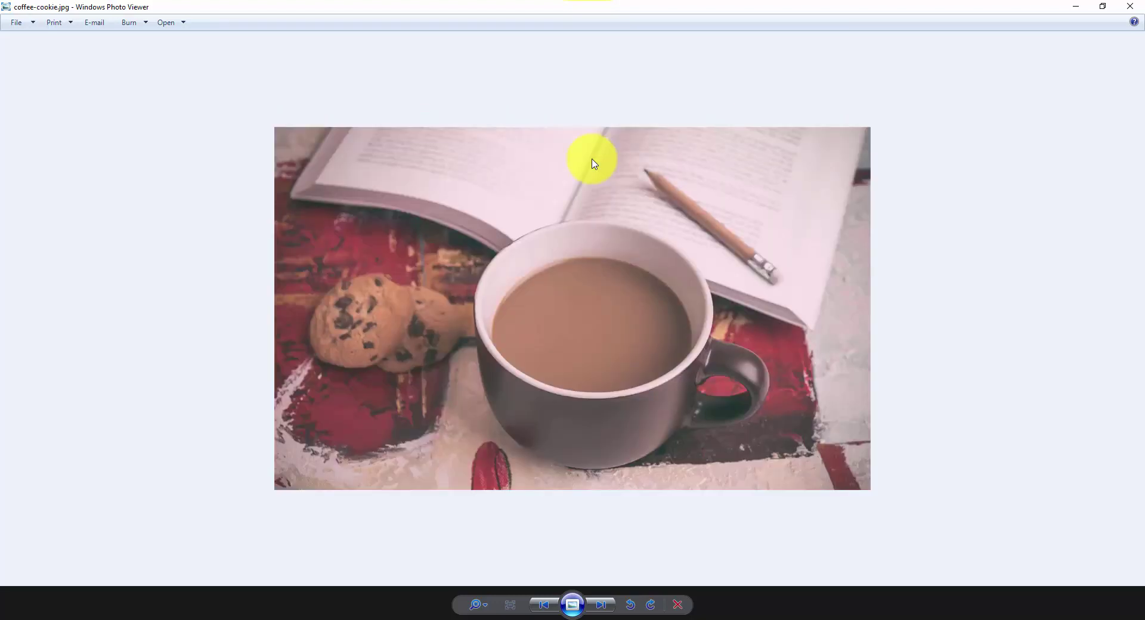
pyautogui.press('Right')
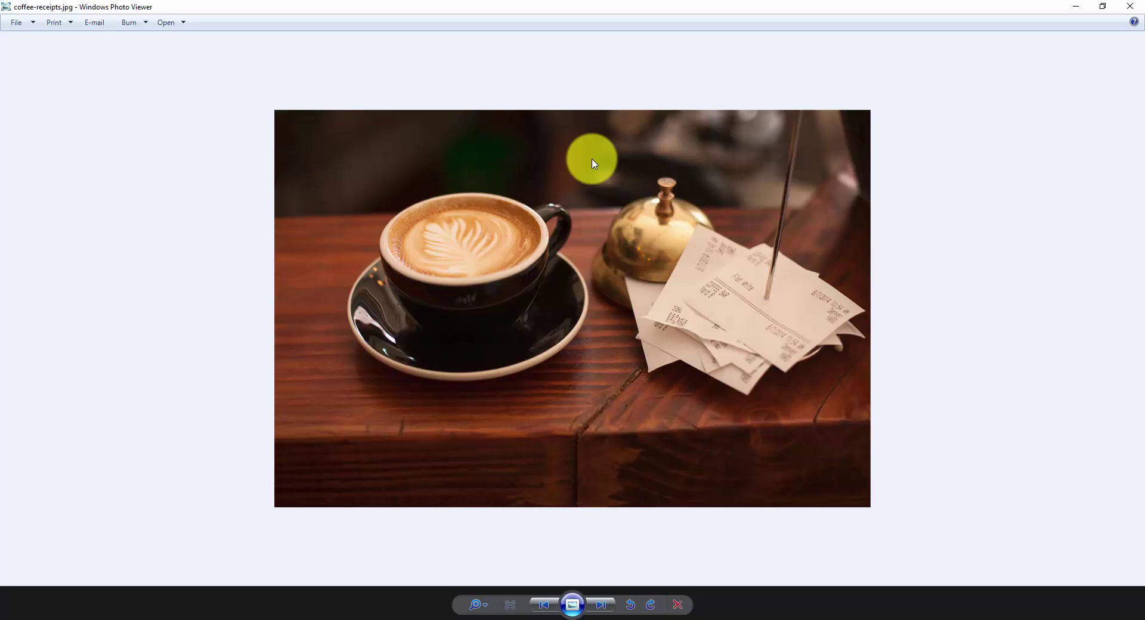
pyautogui.press('Right')
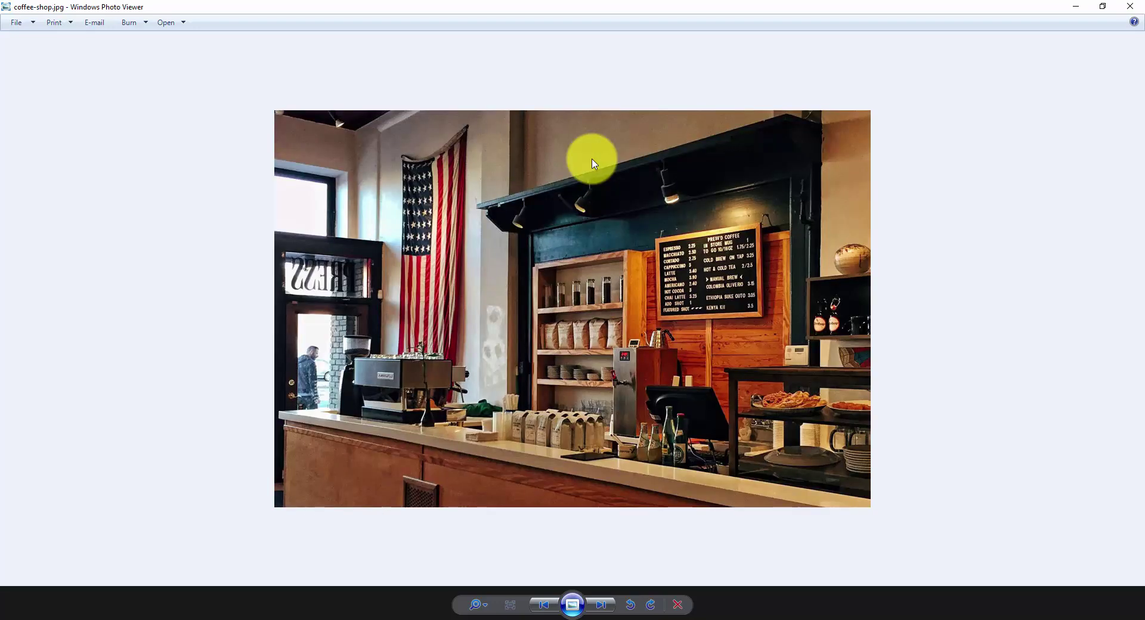
pyautogui.press('Right')
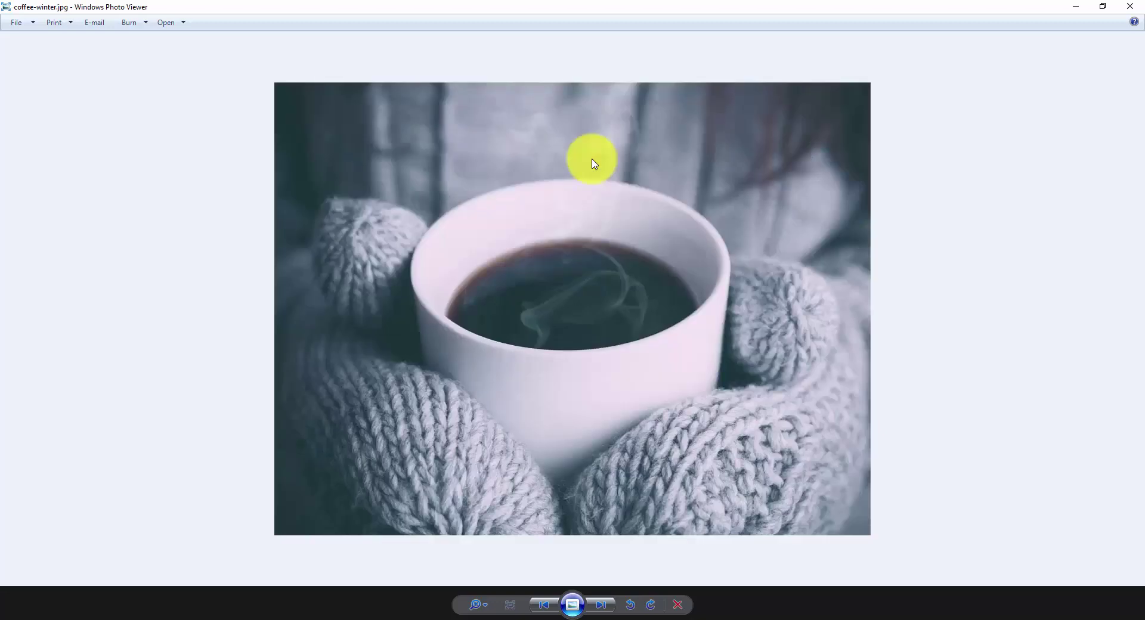
pyautogui.press('Right')
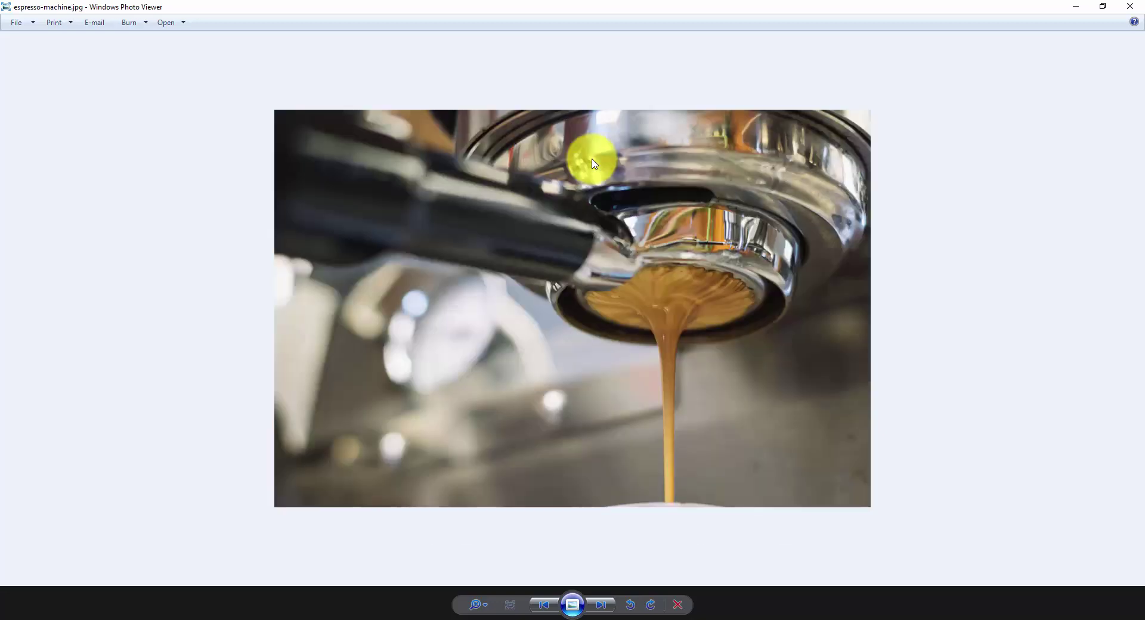
pyautogui.press('Right')
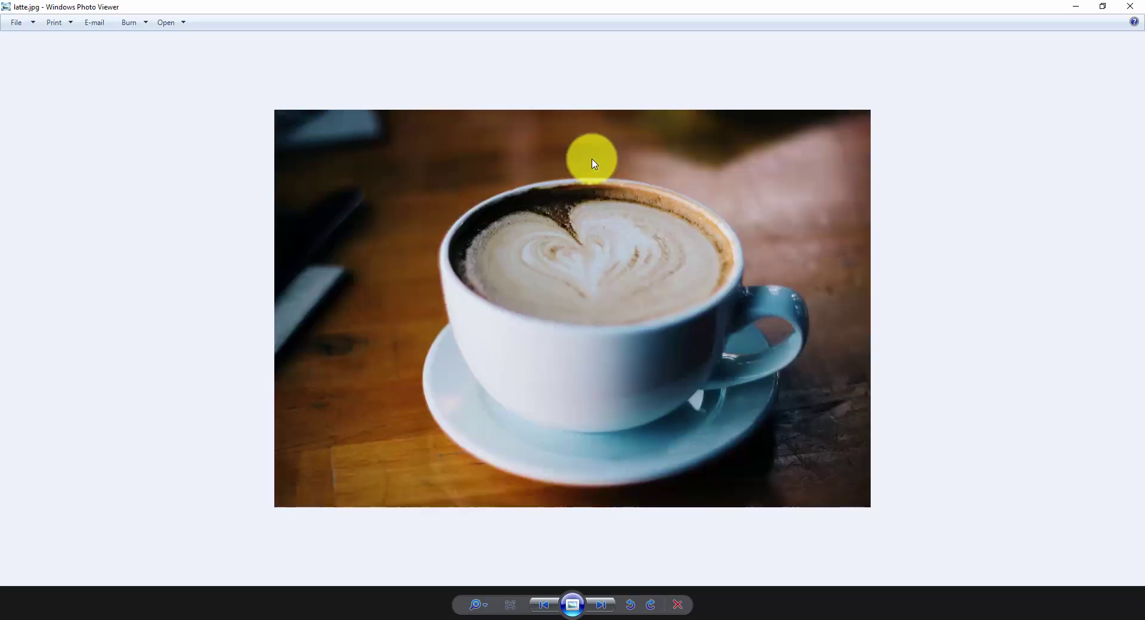
pyautogui.press('Right')
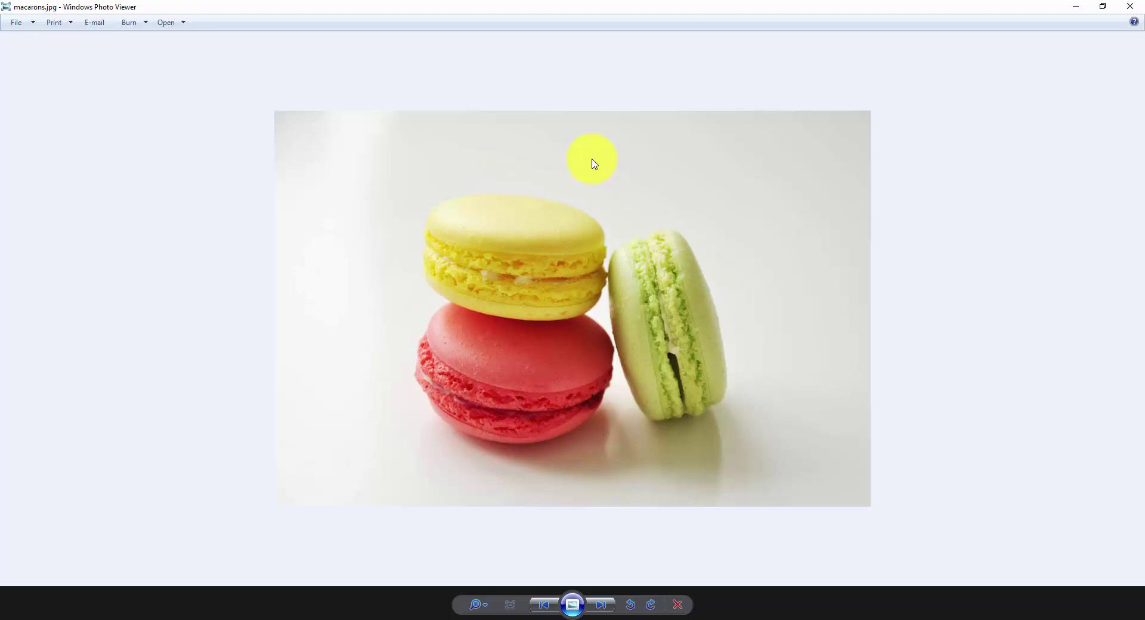
pyautogui.press('Right')
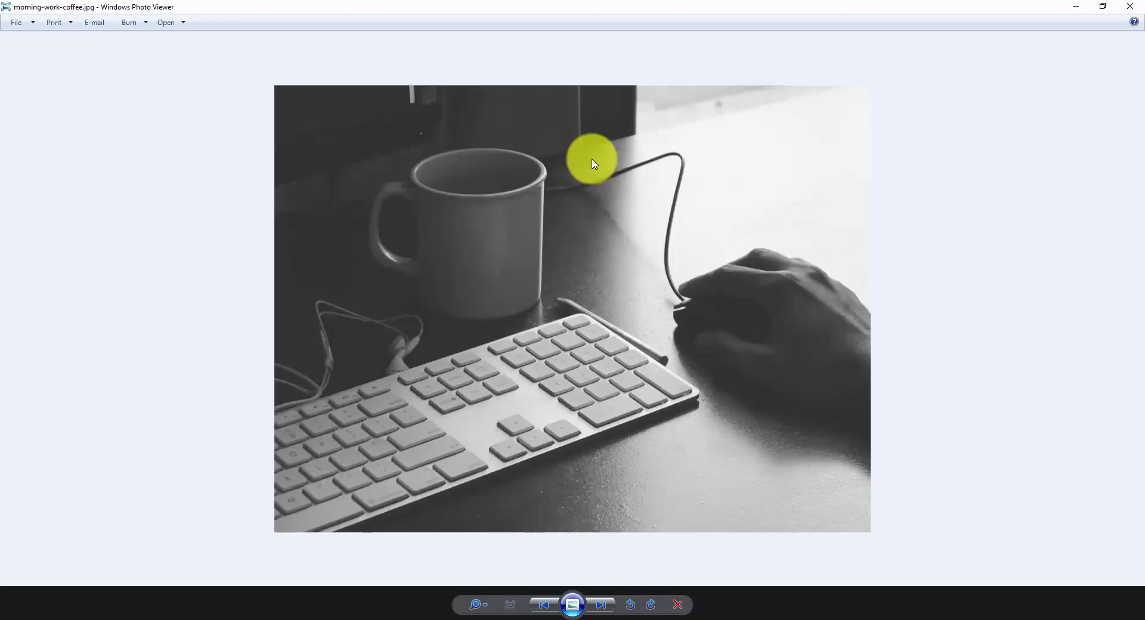
pyautogui.press('Right')
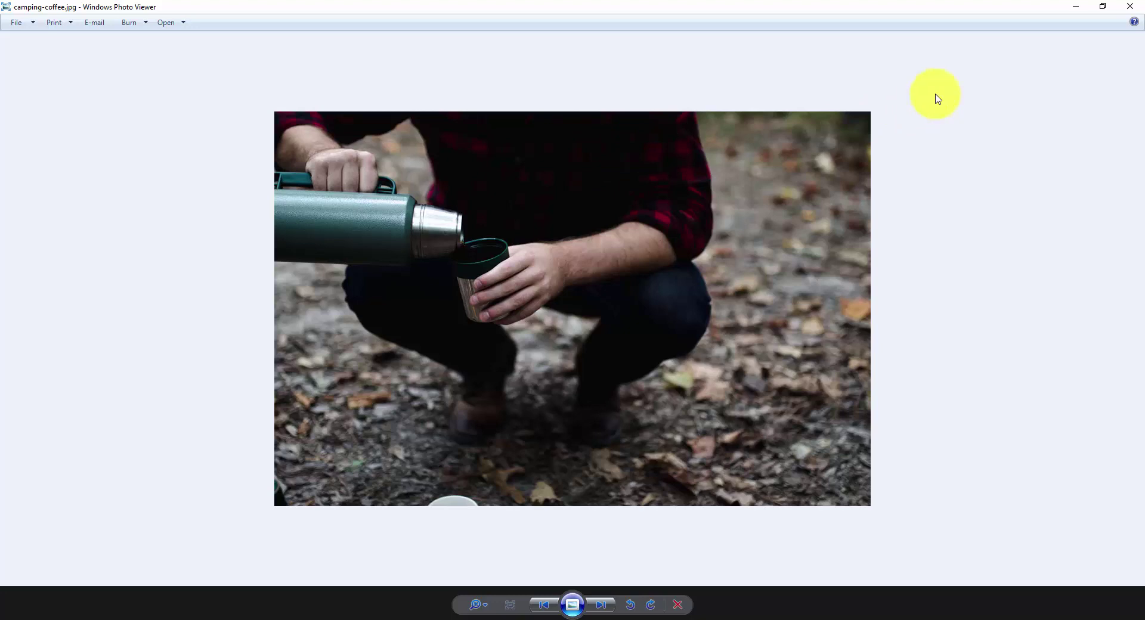
# Step: Close Photo Viewer and go back to the WordPress style.css editor
pyautogui.click(1125, 6)
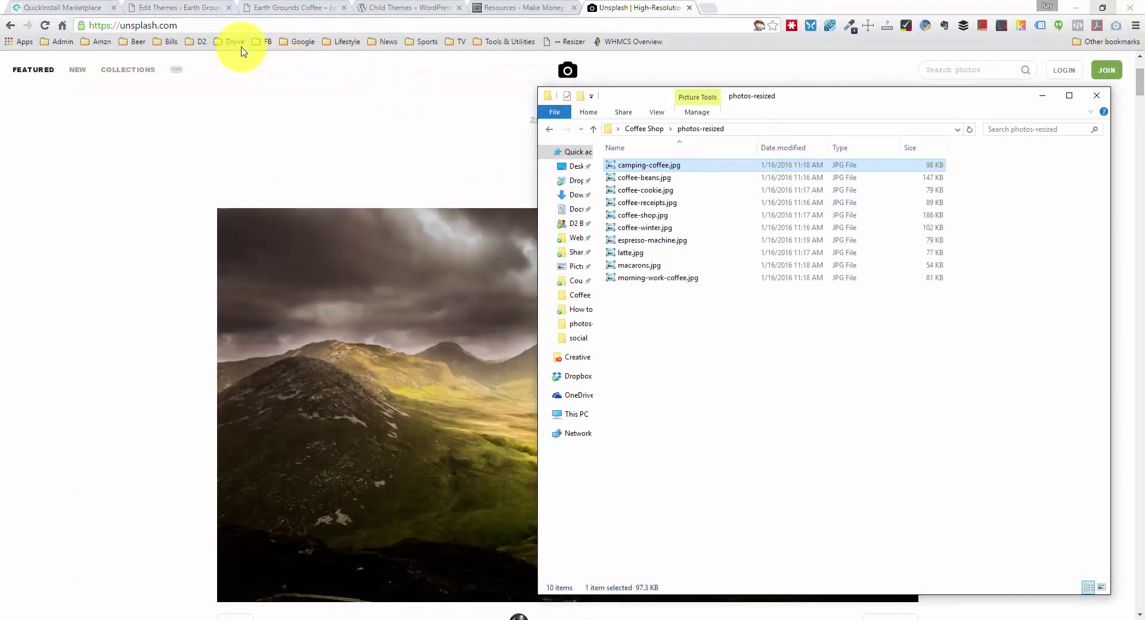
pyautogui.click(172, 9)
pyautogui.moveTo(60, 85)
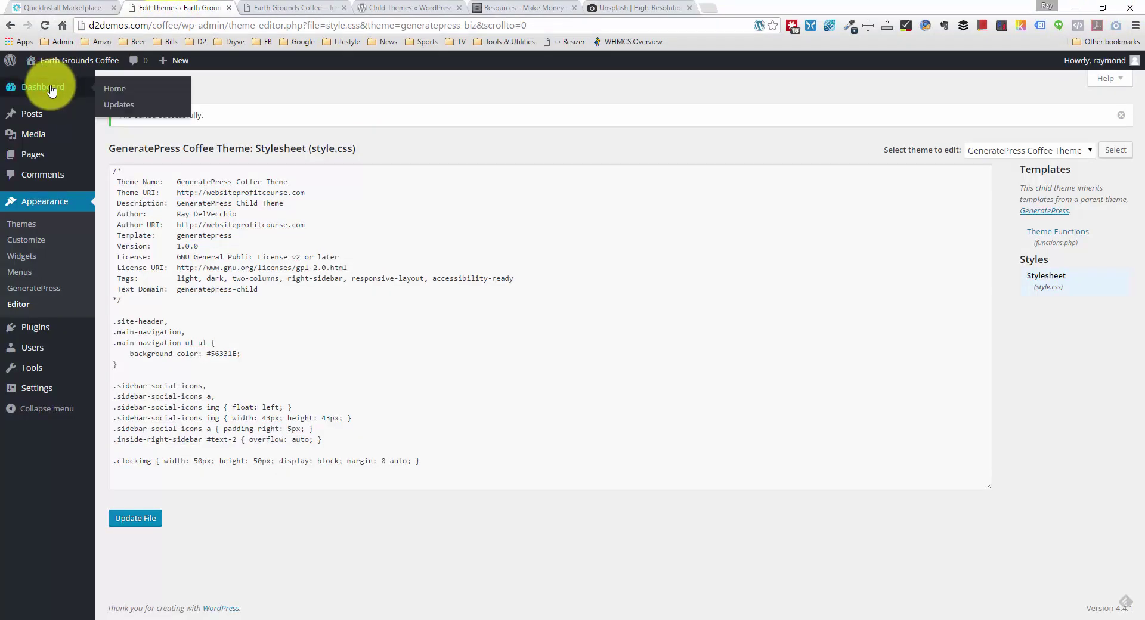
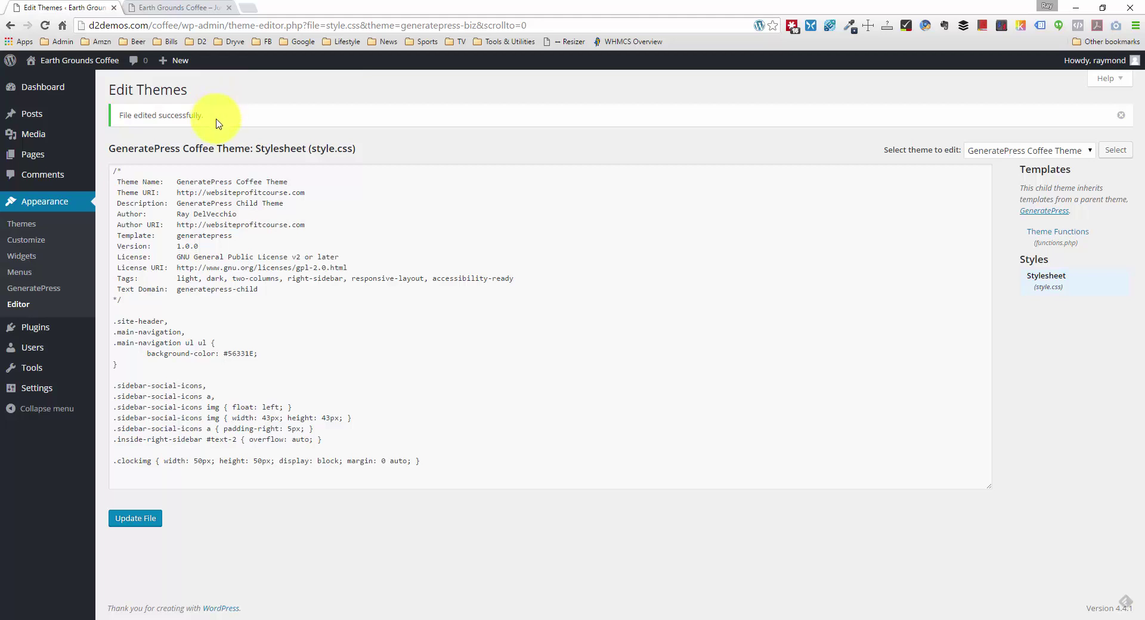
# Step: Search the plugin directory for 'meta slider' and install the Meta Slider 3.3.6 plugin
pyautogui.moveTo(40, 337)
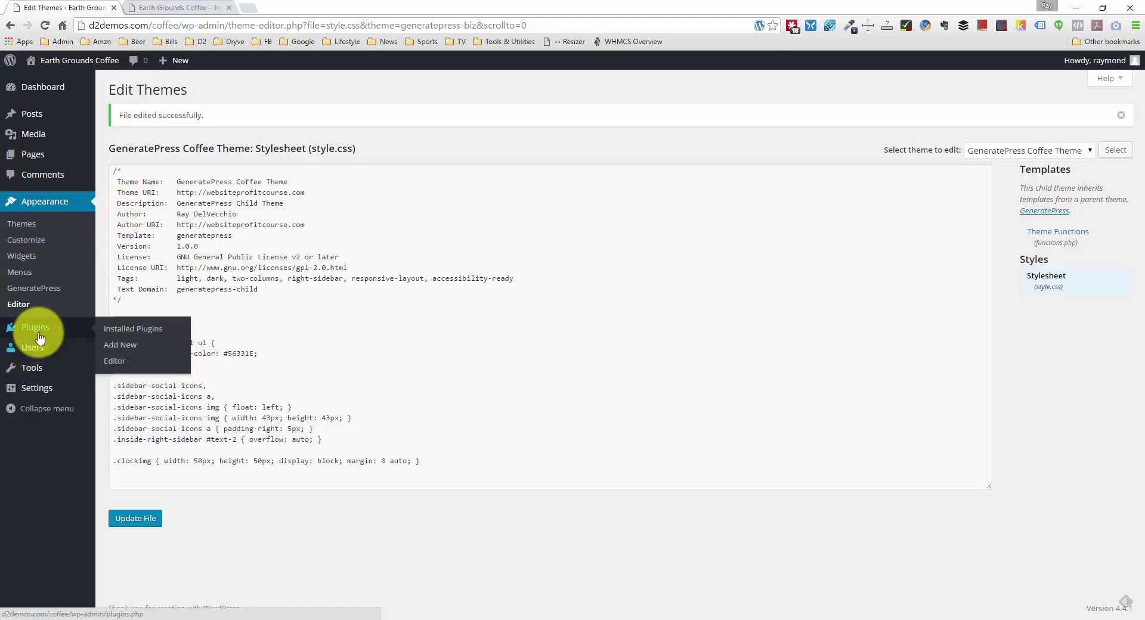
pyautogui.click(38, 337)
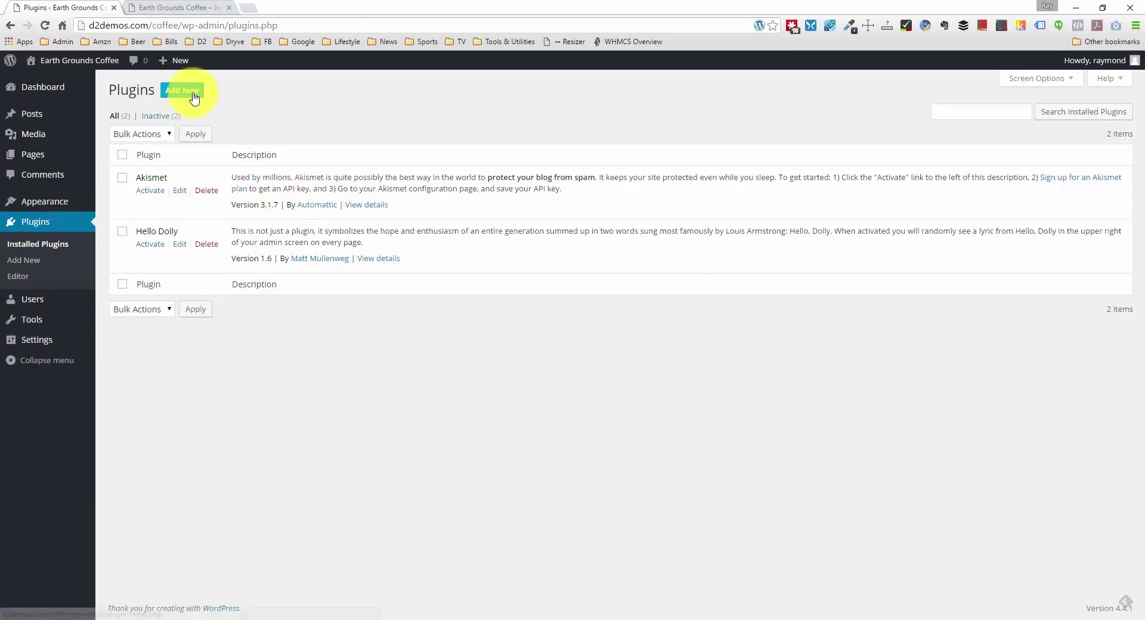
pyautogui.click(183, 90)
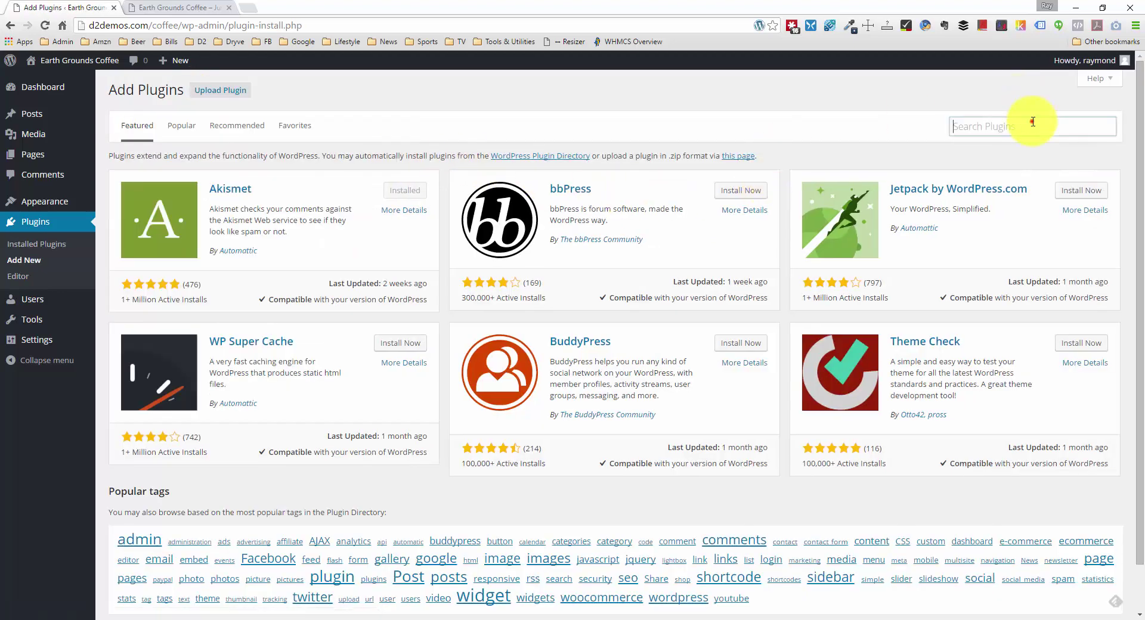
pyautogui.click(1031, 121)
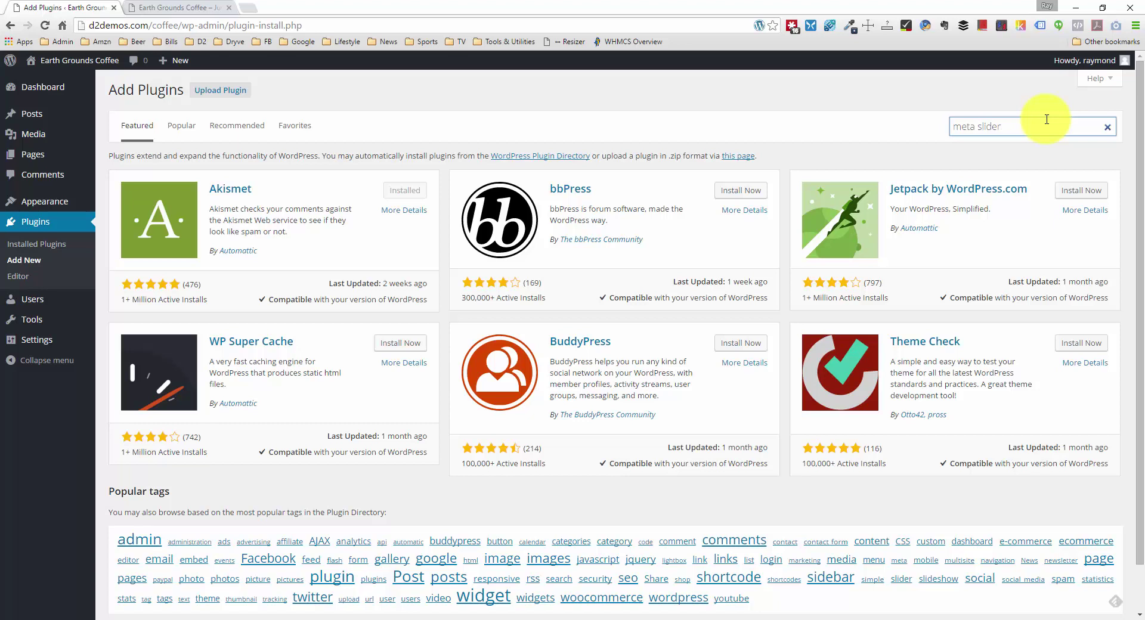
pyautogui.press('Return')
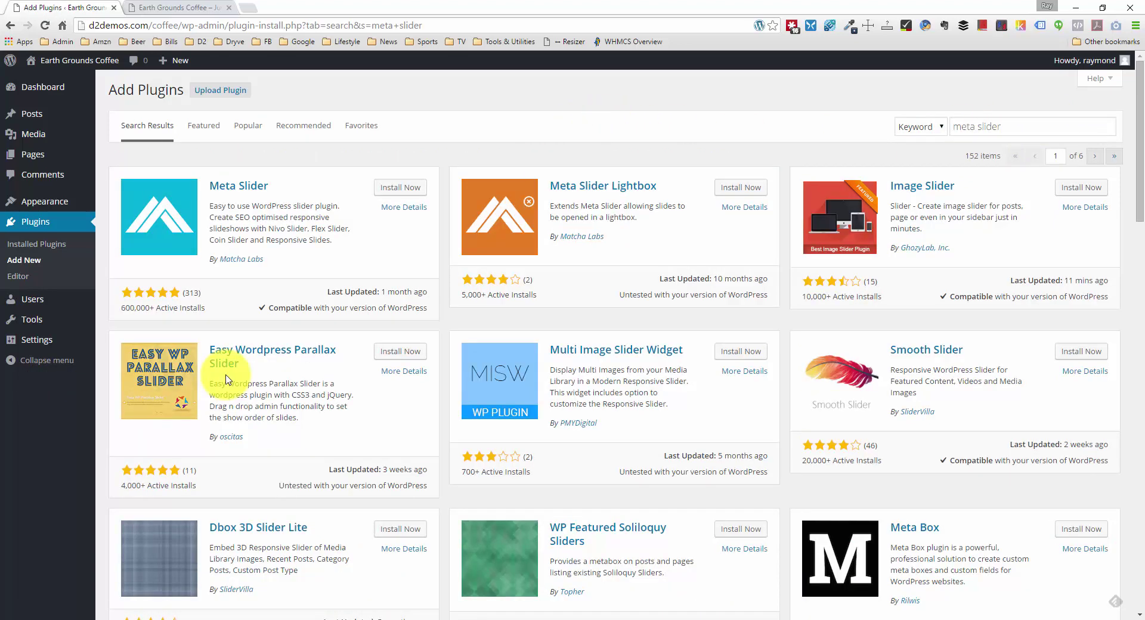
pyautogui.moveTo(117, 314); pyautogui.dragTo(122, 307)
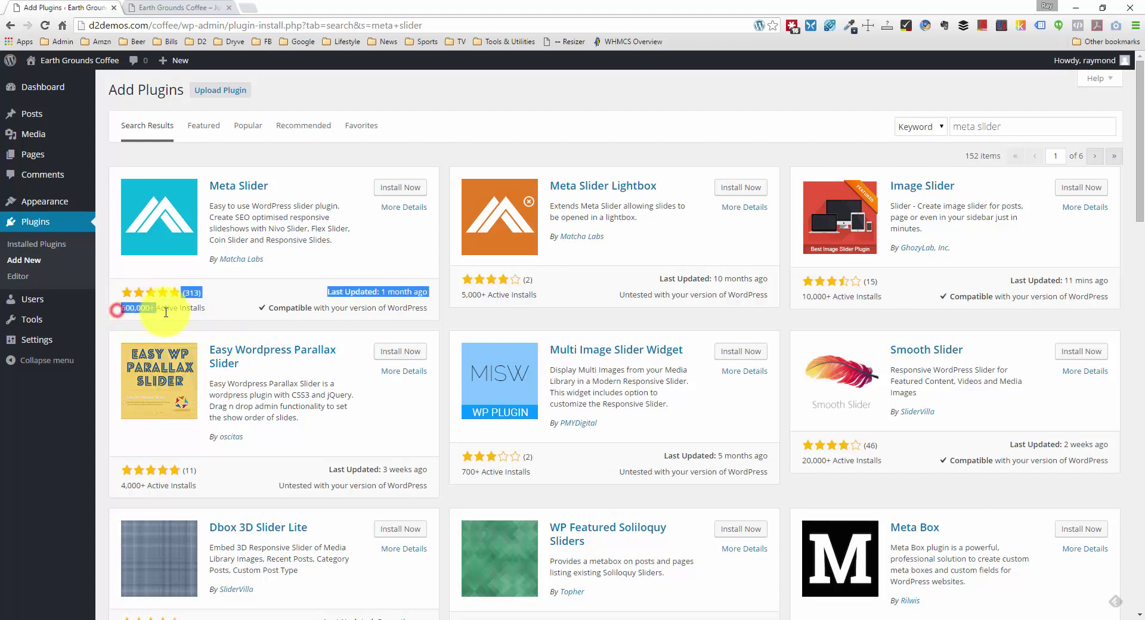
pyautogui.click(203, 310)
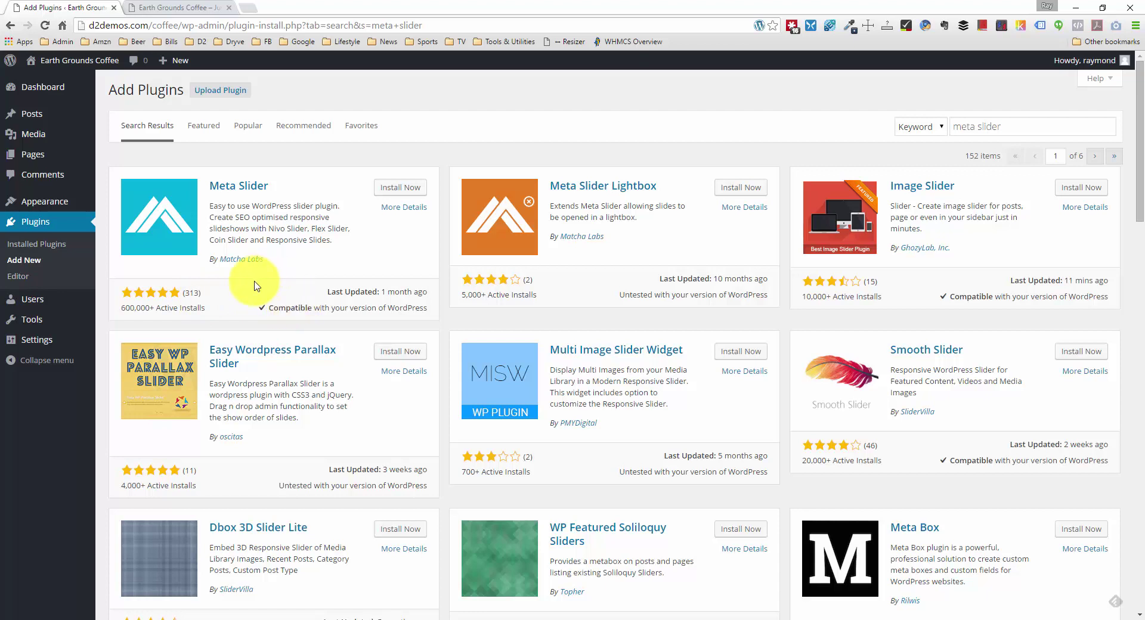
pyautogui.click(381, 188)
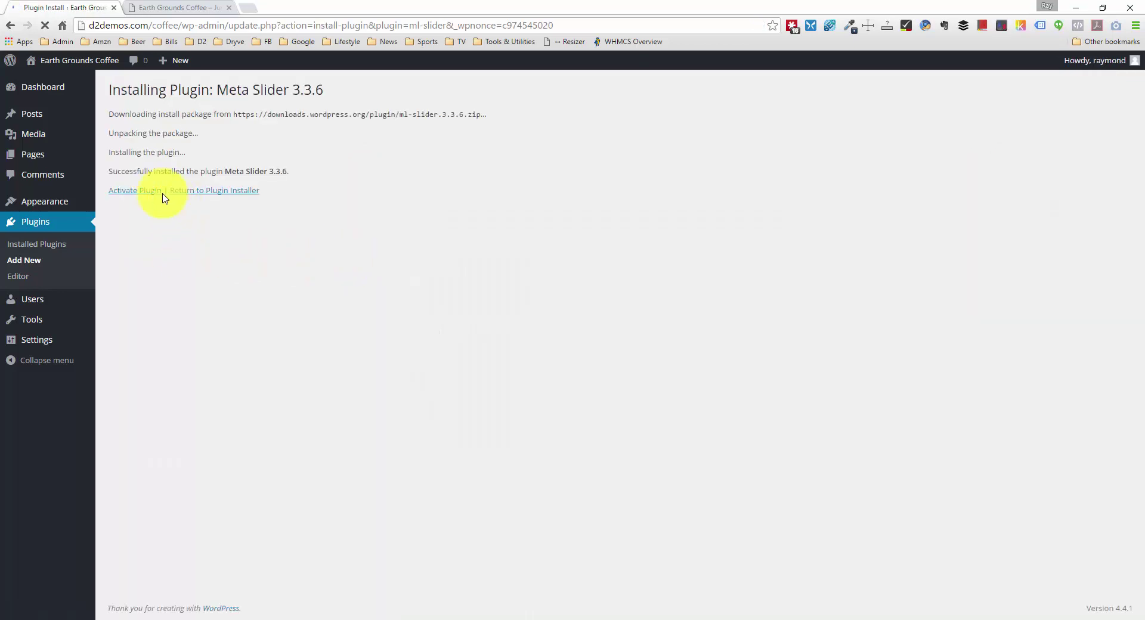
# Step: Activate Meta Slider and go to its empty Meta Slider slideshow page
pyautogui.click(156, 191)
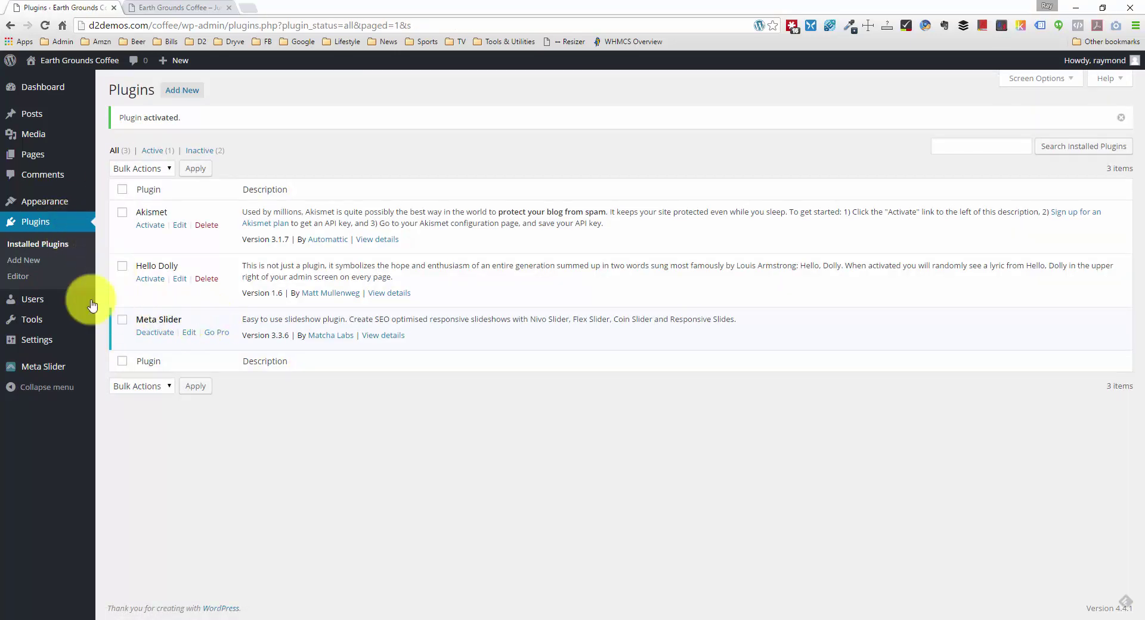
pyautogui.moveTo(59, 368)
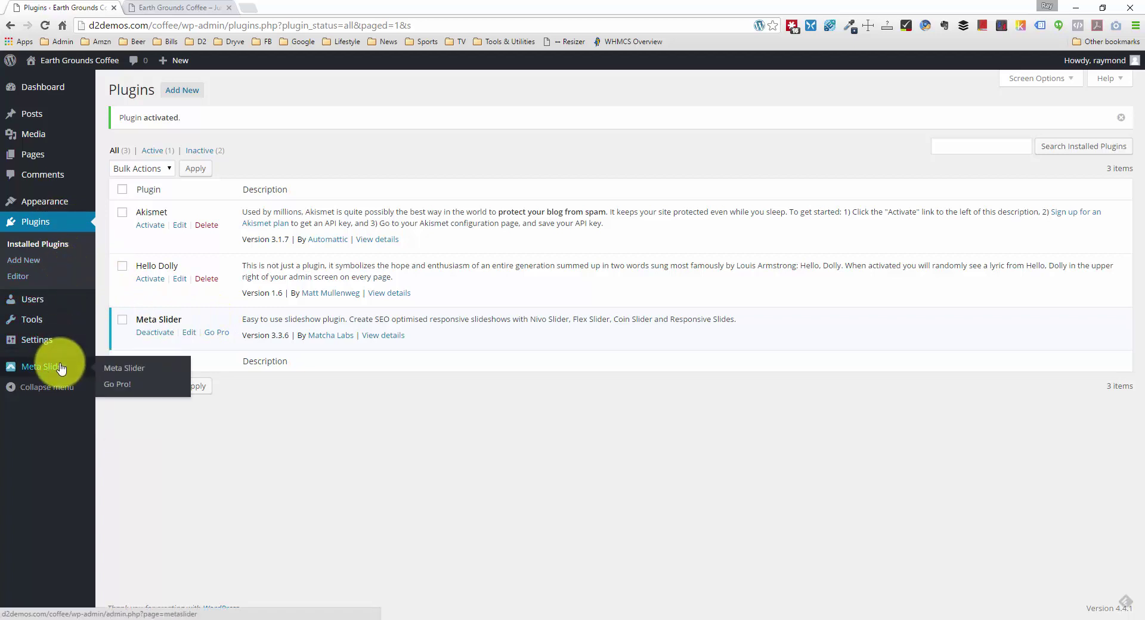
pyautogui.click(57, 370)
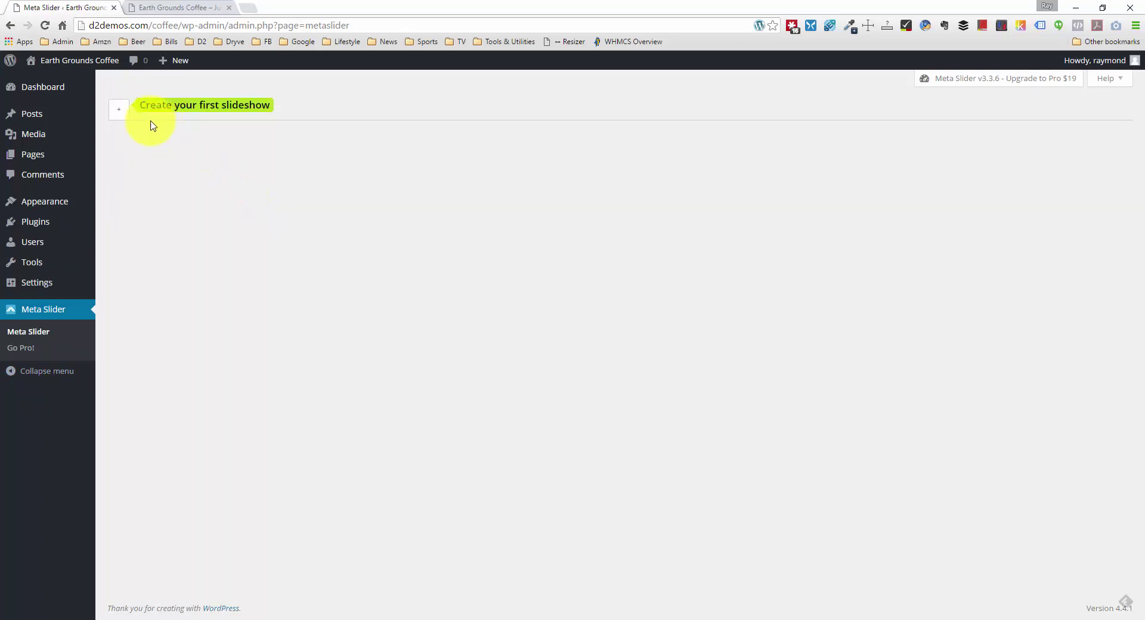
# Step: Create a new slideshow and upload coffee-shop.jpg from the photos-resized folder as a slide
pyautogui.click(125, 118)
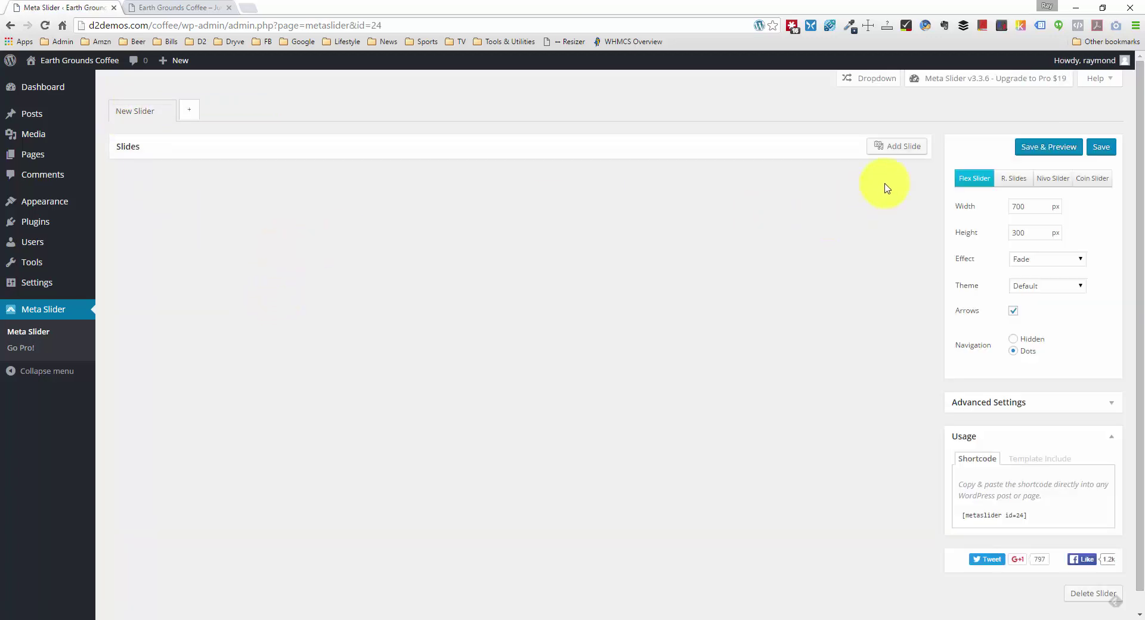
pyautogui.click(899, 146)
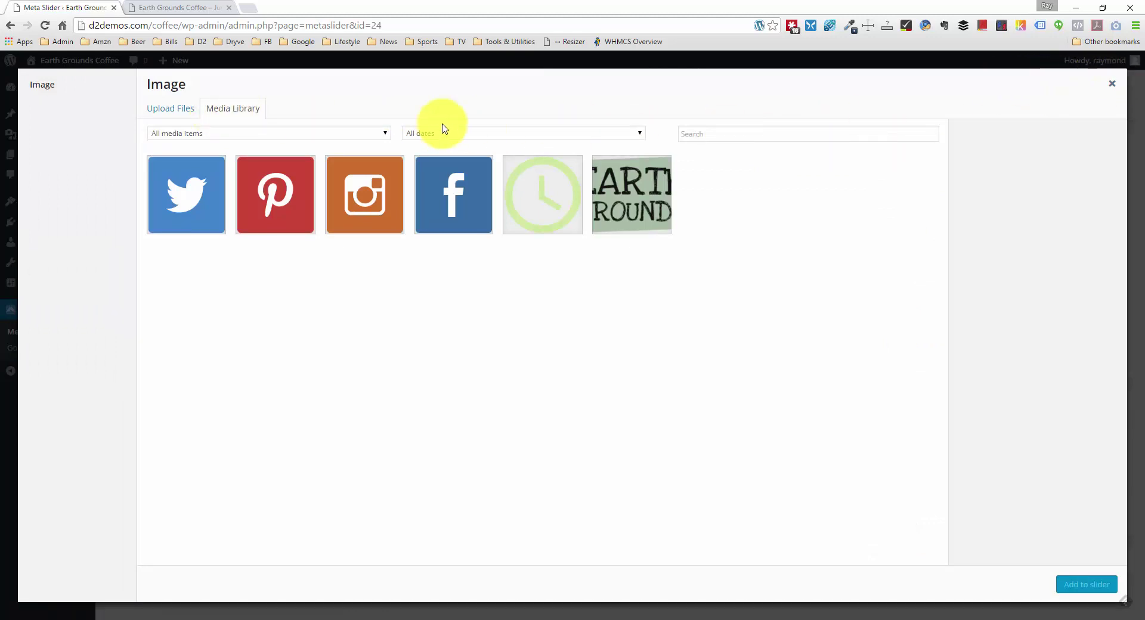
pyautogui.click(179, 108)
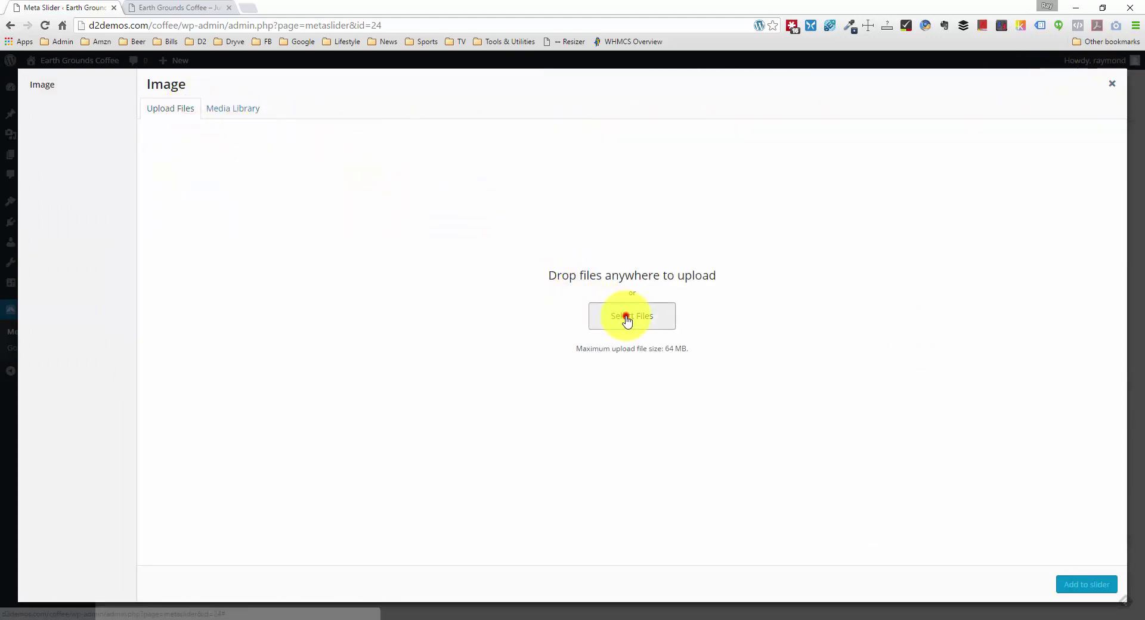
pyautogui.click(626, 317)
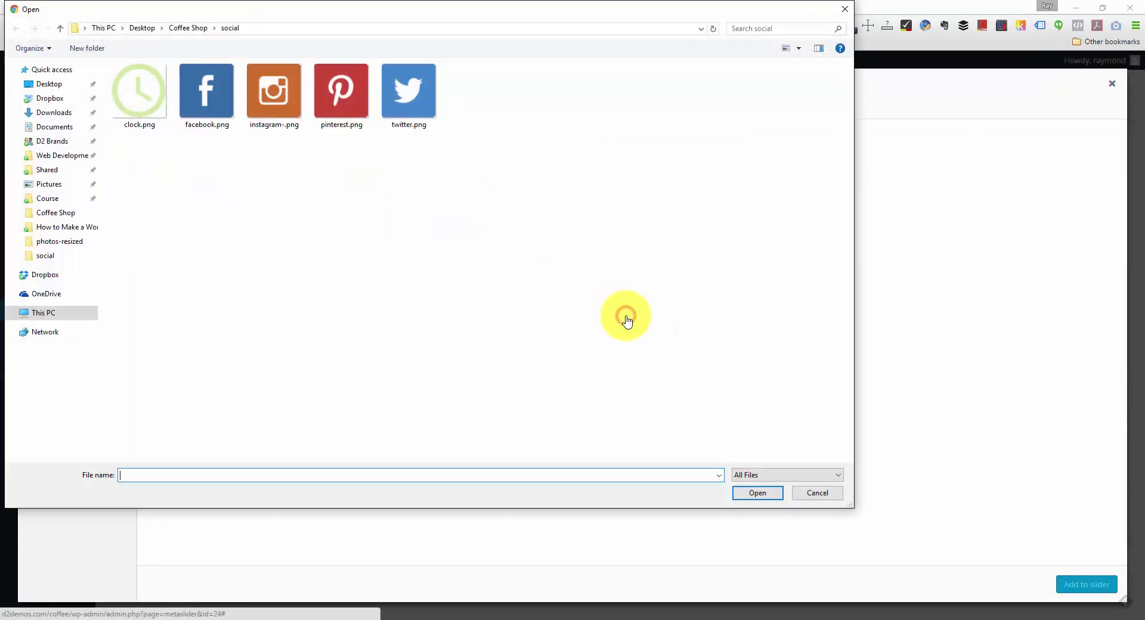
pyautogui.click(189, 28)
pyautogui.doubleClick(167, 132)
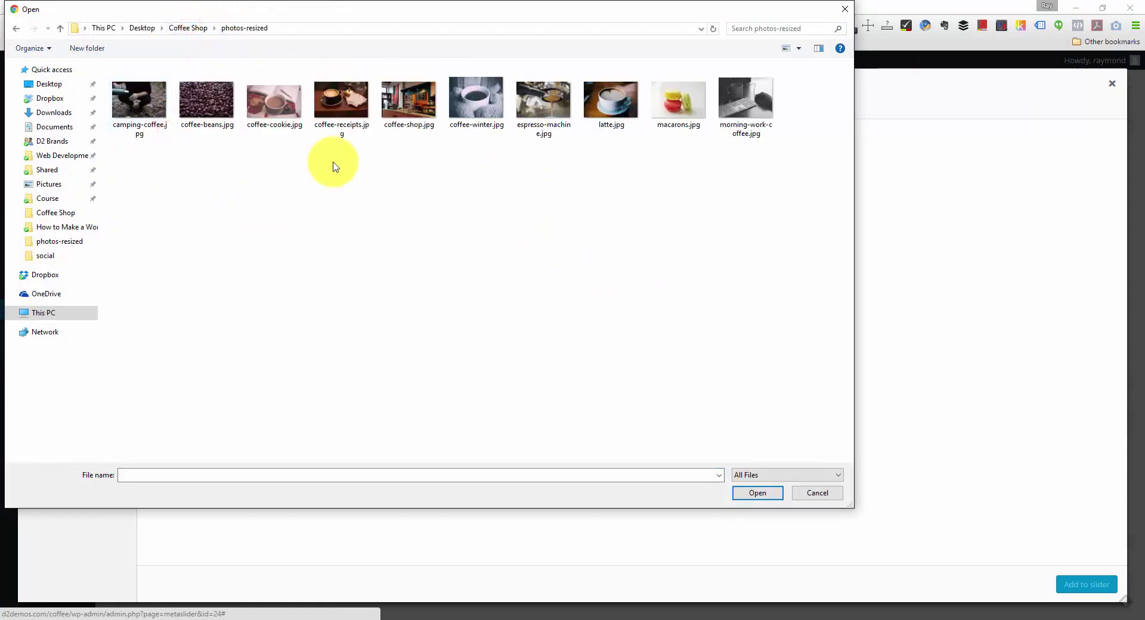
pyautogui.doubleClick(411, 101)
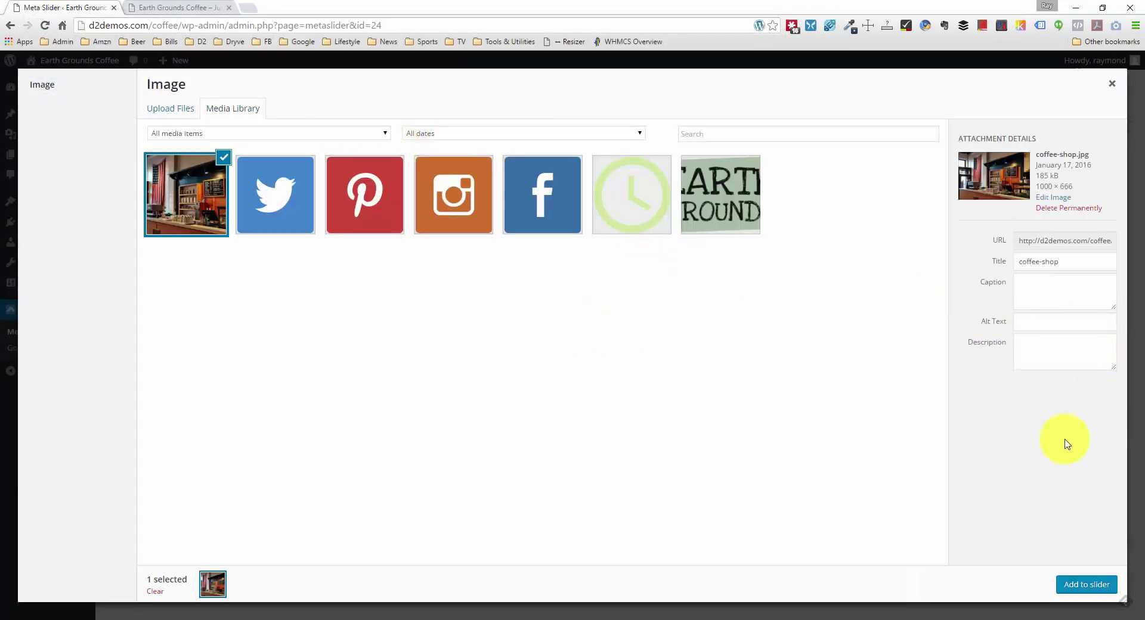
# Step: Add the uploaded coffee-shop photo to the slider as its first slide
pyautogui.click(1024, 322)
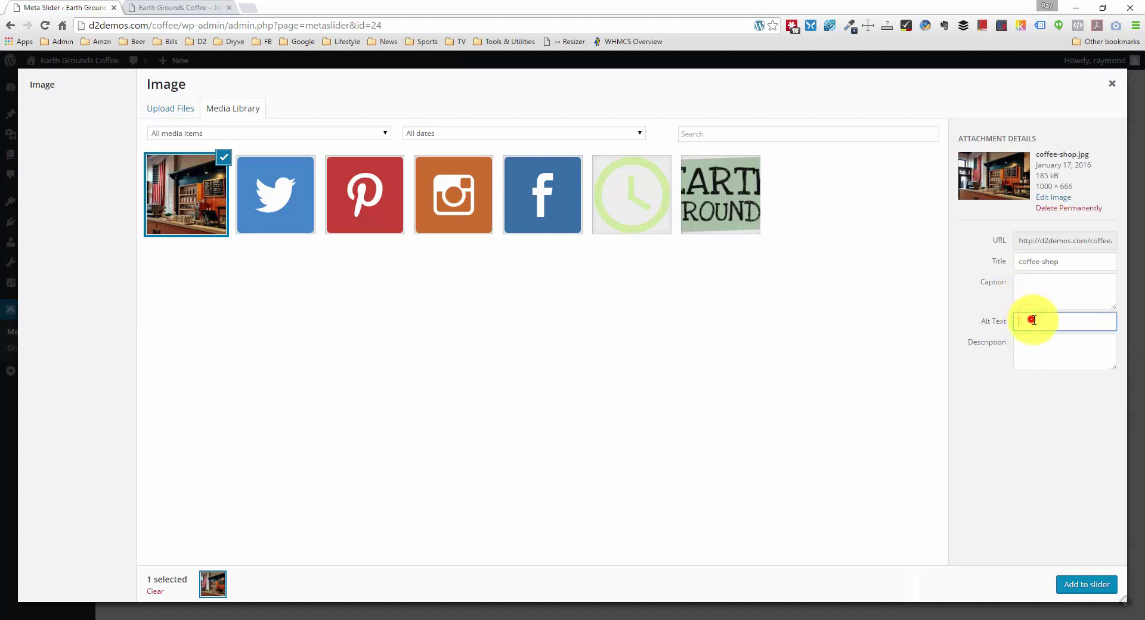
pyautogui.click(1031, 320)
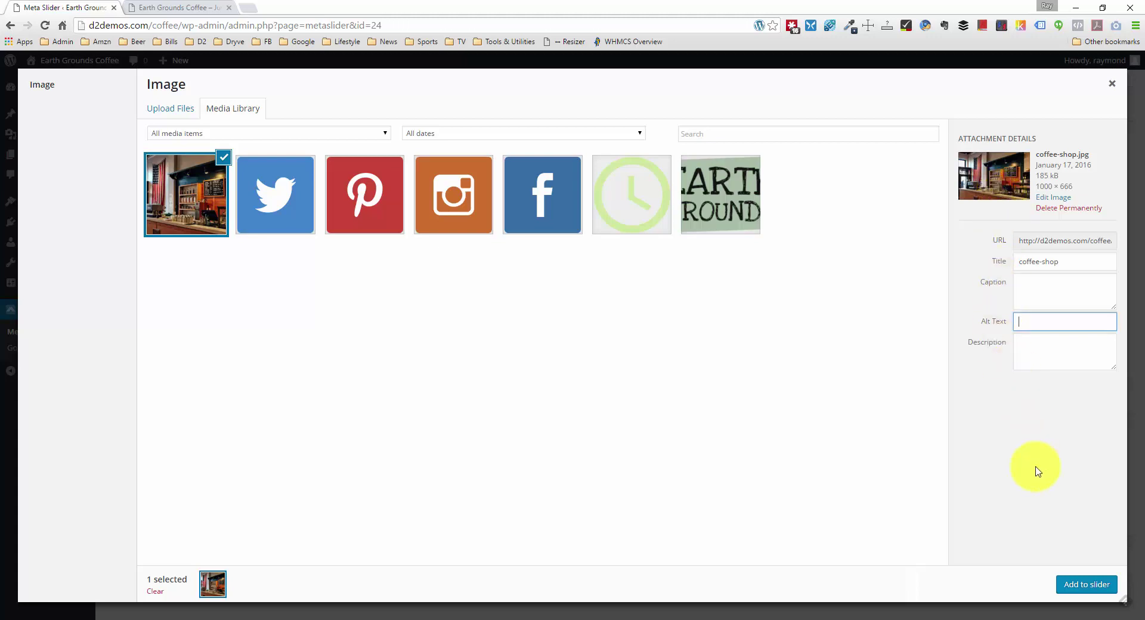
pyautogui.click(1080, 581)
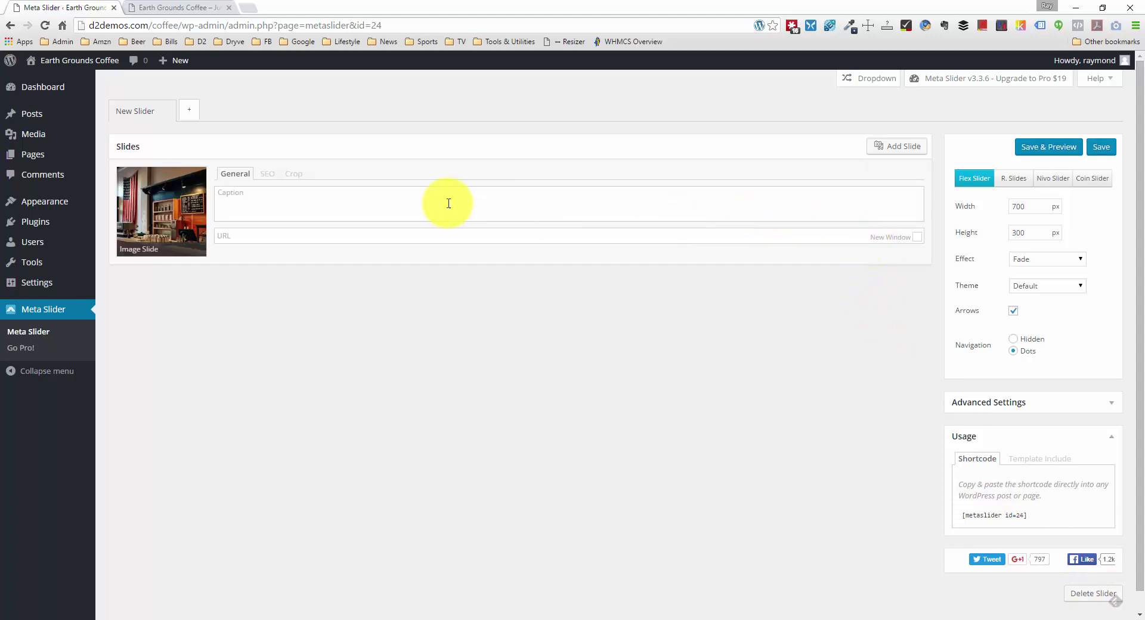
# Step: Upload macarons.jpg and add it to the slider as a new slide
pyautogui.click(896, 149)
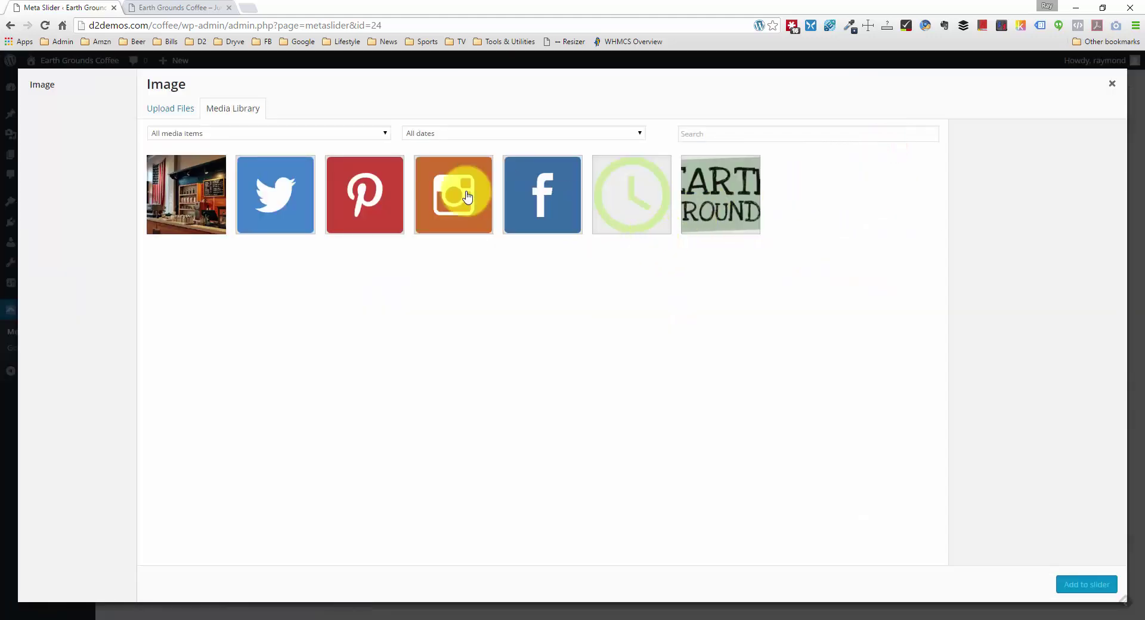
pyautogui.click(176, 110)
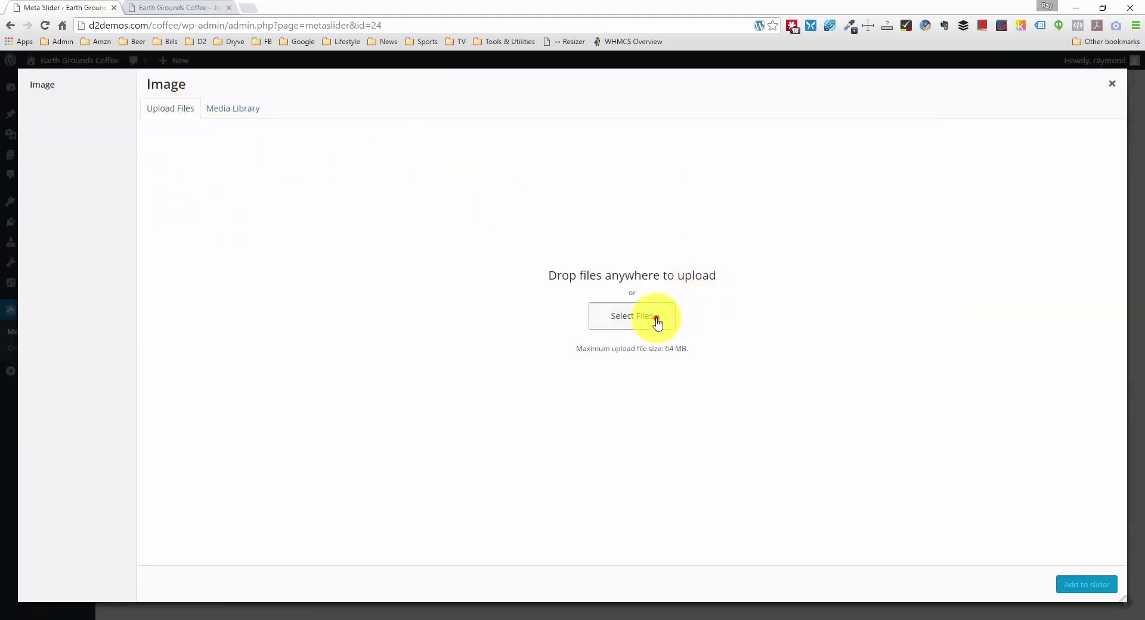
pyautogui.click(654, 320)
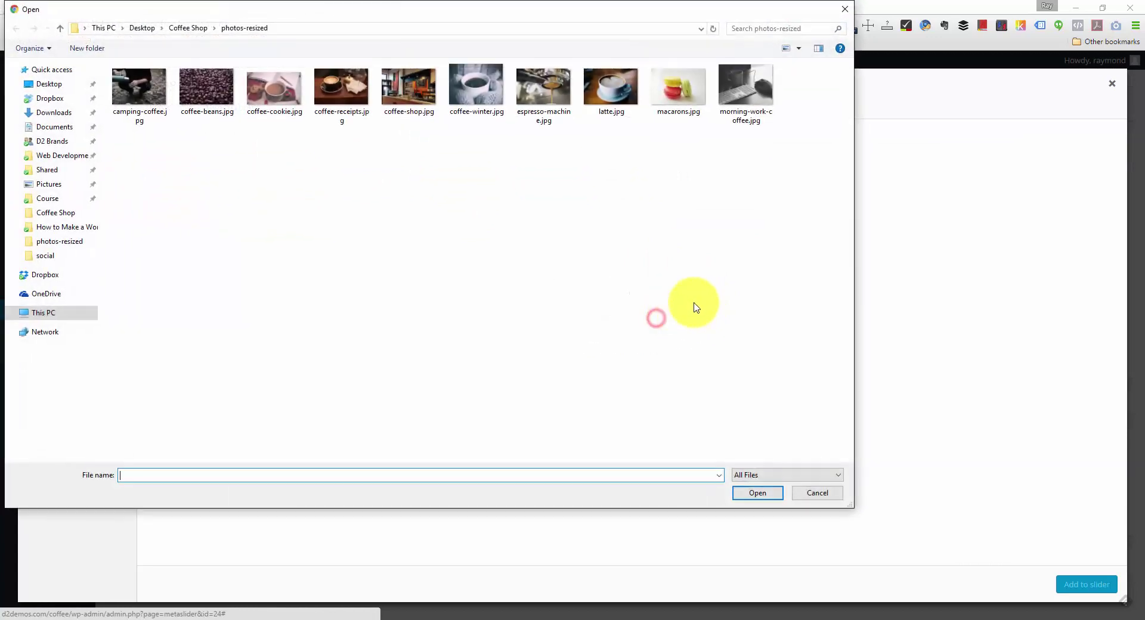
pyautogui.click(678, 94)
pyautogui.click(758, 492)
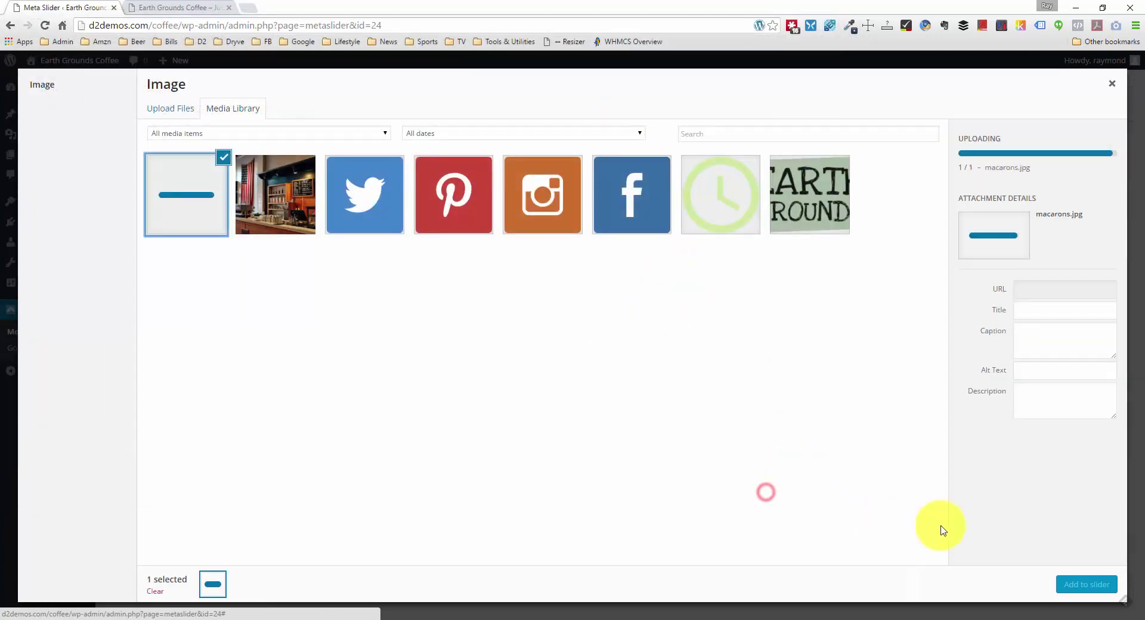
pyautogui.click(1099, 586)
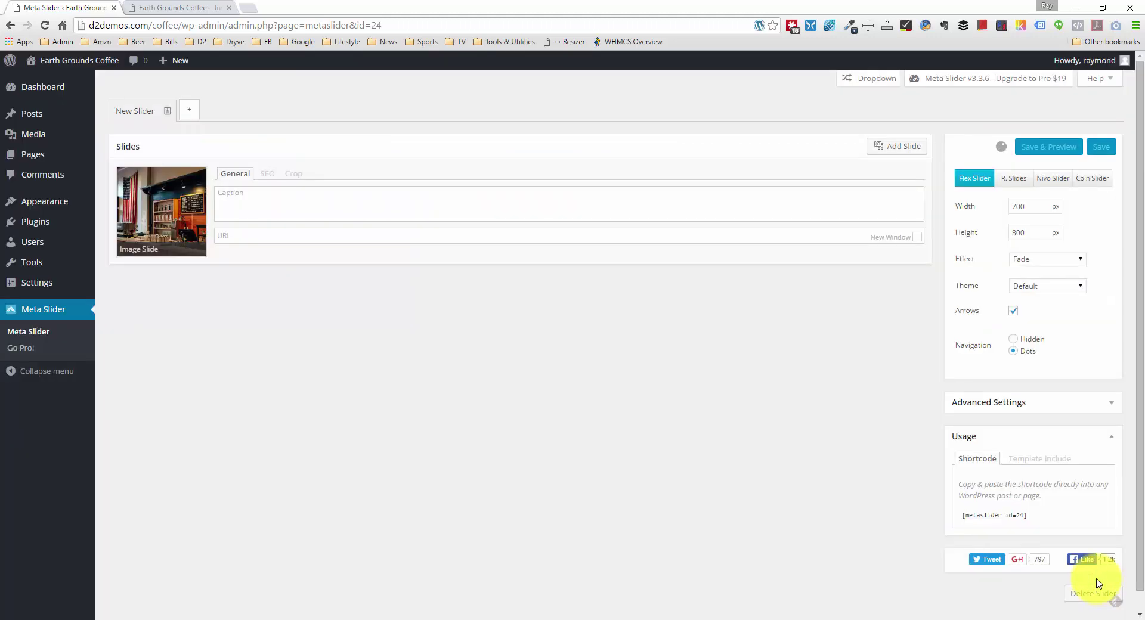
# Step: Upload coffee-beans.jpg and add it to the slider as a third slide
pyautogui.click(916, 146)
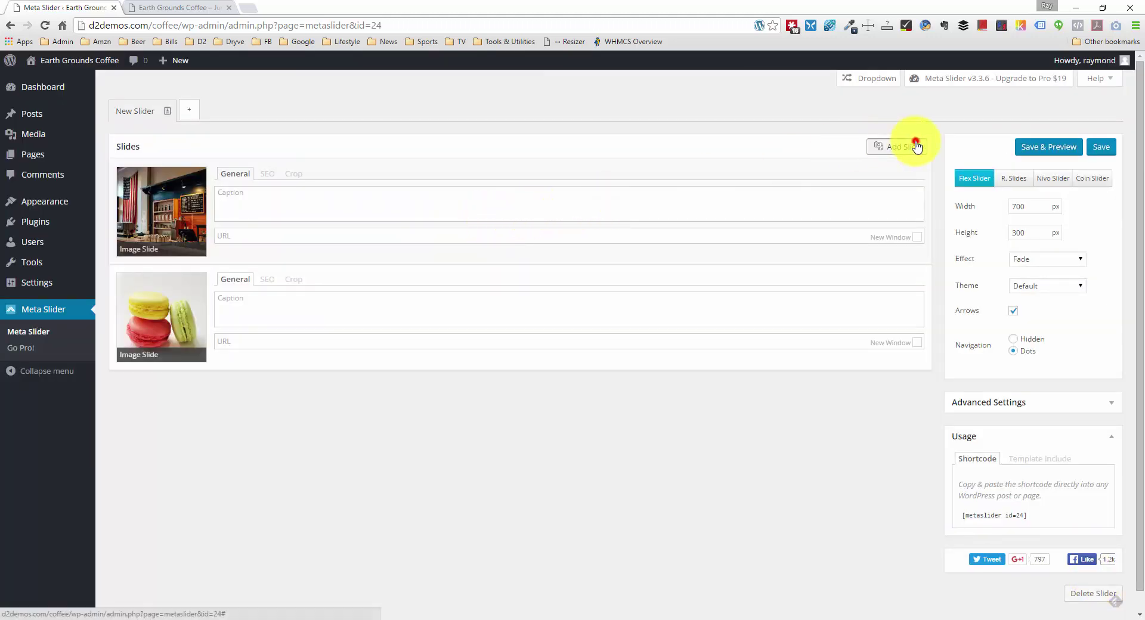
pyautogui.click(169, 108)
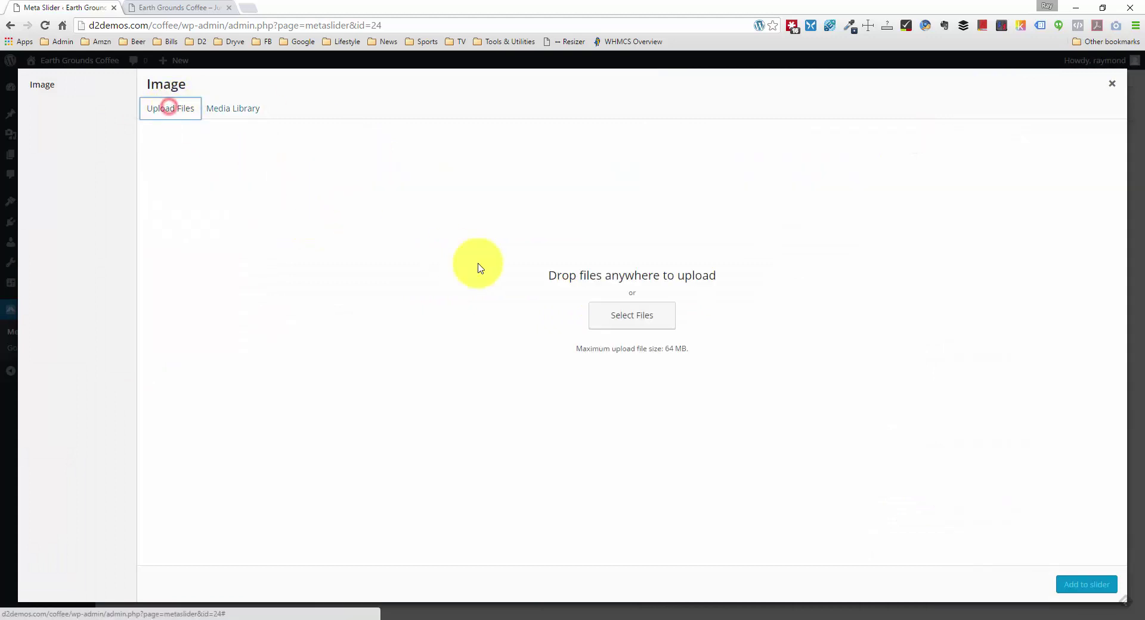
pyautogui.click(611, 312)
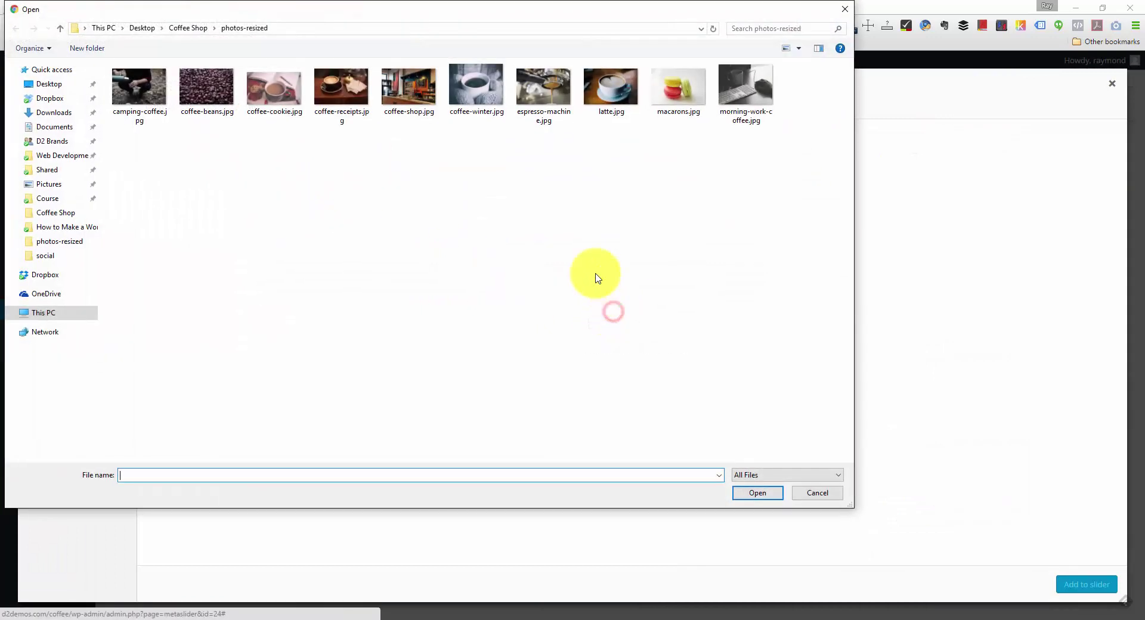
pyautogui.click(220, 96)
pyautogui.click(757, 493)
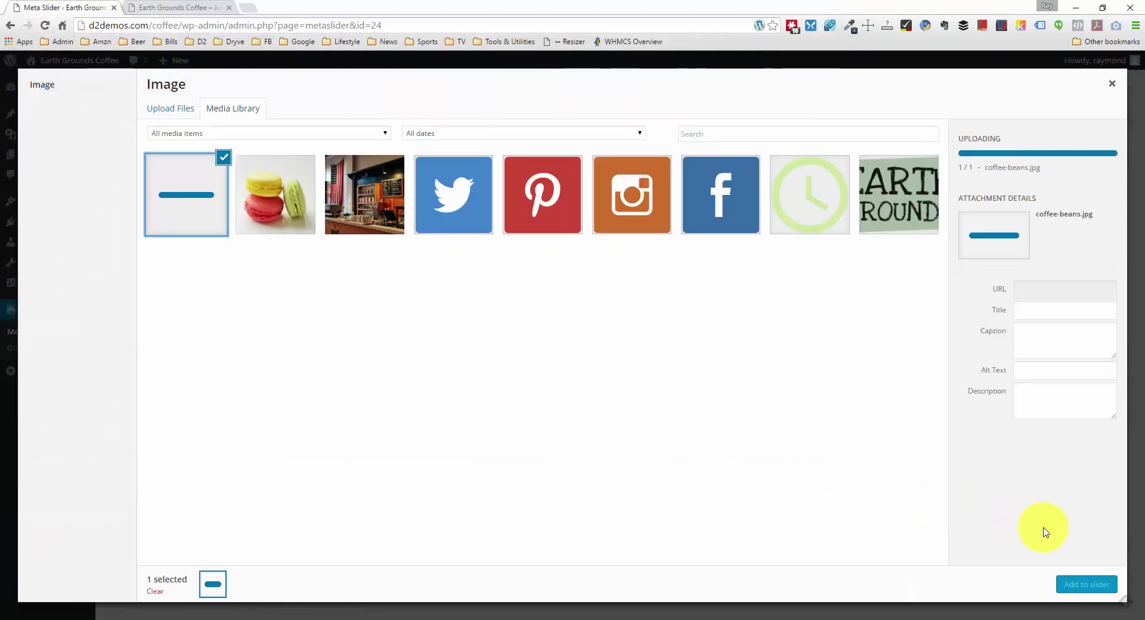
pyautogui.click(1084, 585)
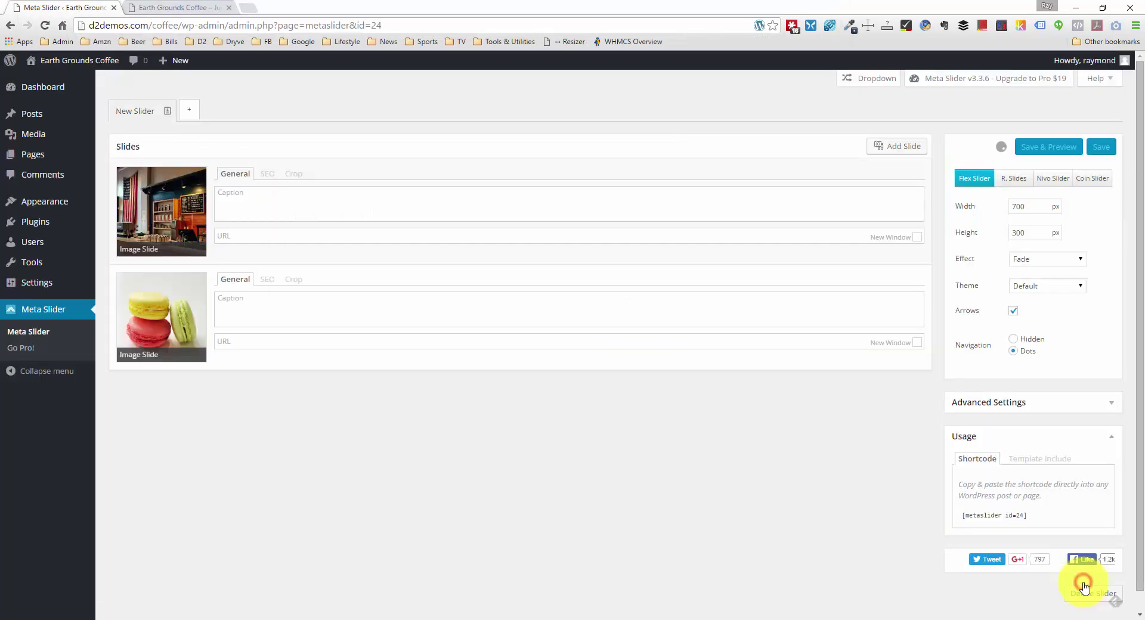
# Step: Upload latte.jpg and add it to the slider as another slide
pyautogui.click(907, 148)
pyautogui.click(179, 109)
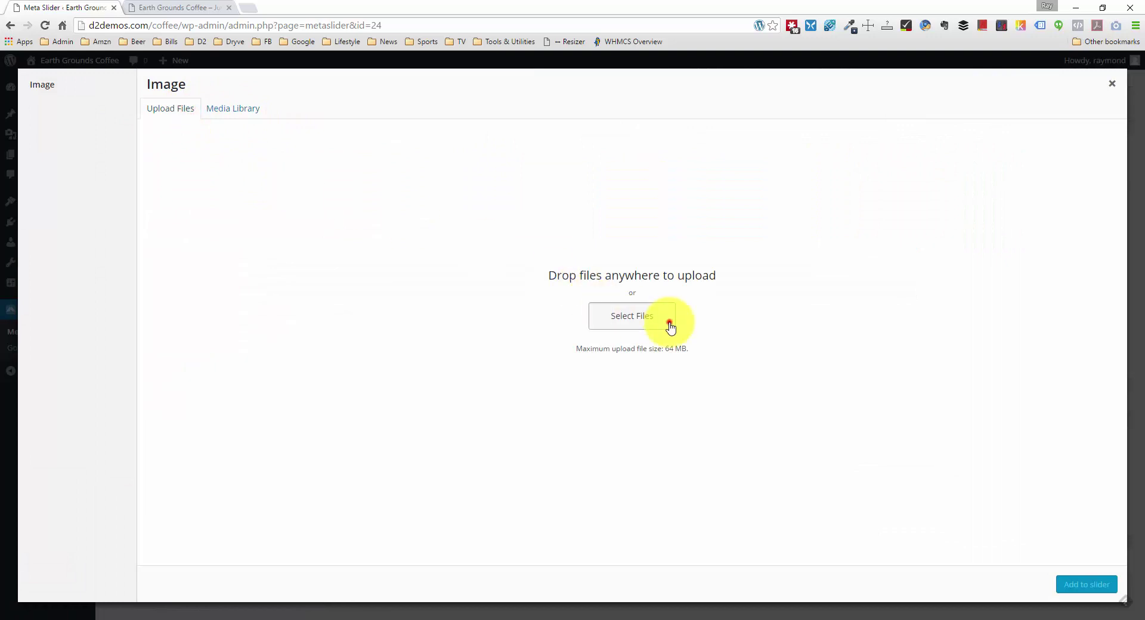
pyautogui.click(669, 326)
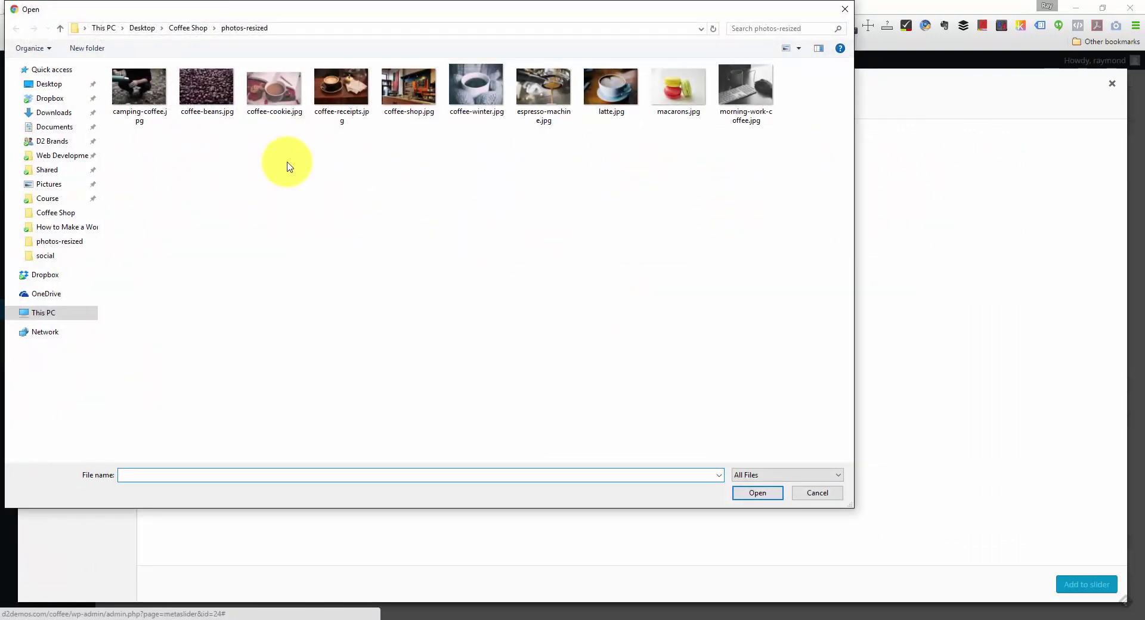
pyautogui.doubleClick(611, 86)
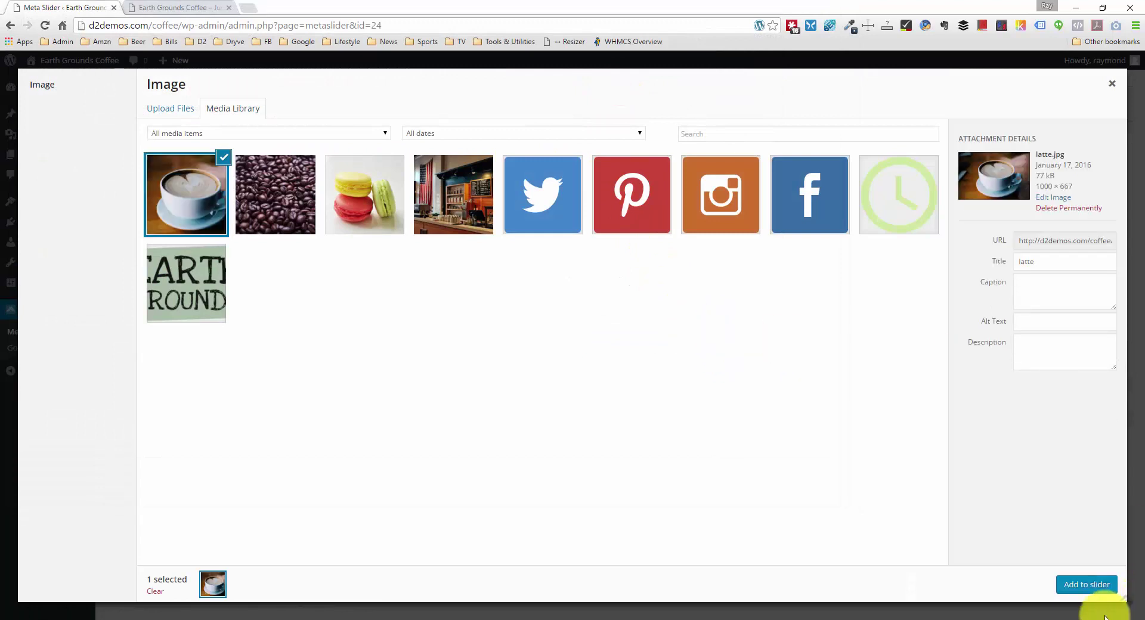
pyautogui.click(1085, 585)
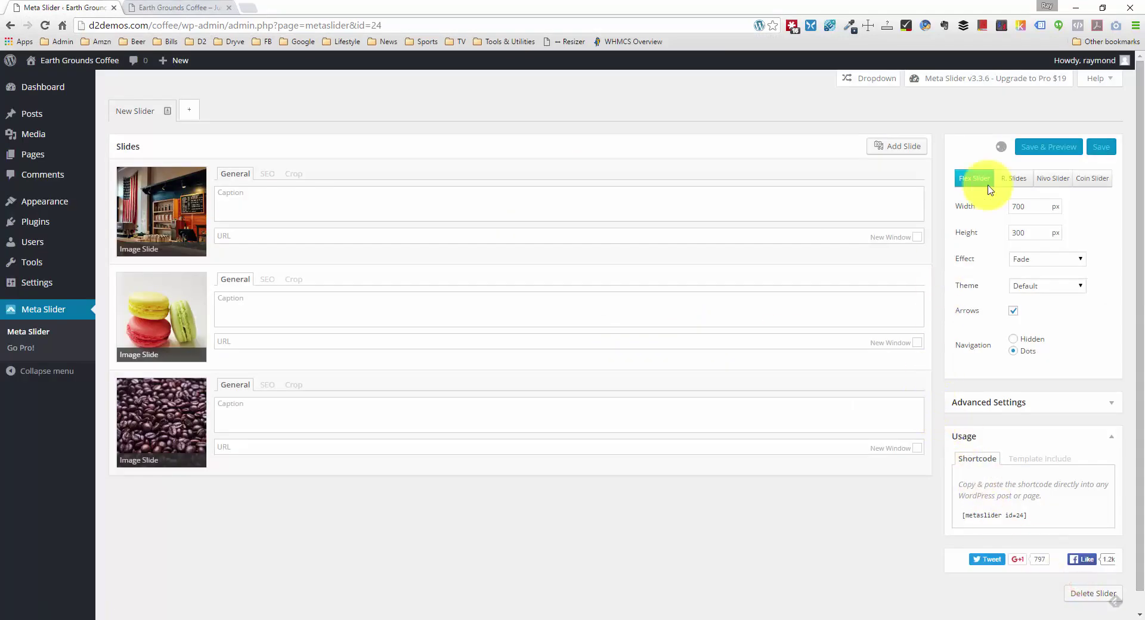
# Step: Upload coffee-cookie.jpg and add it to the slider as a new slide
pyautogui.click(882, 146)
pyautogui.click(170, 107)
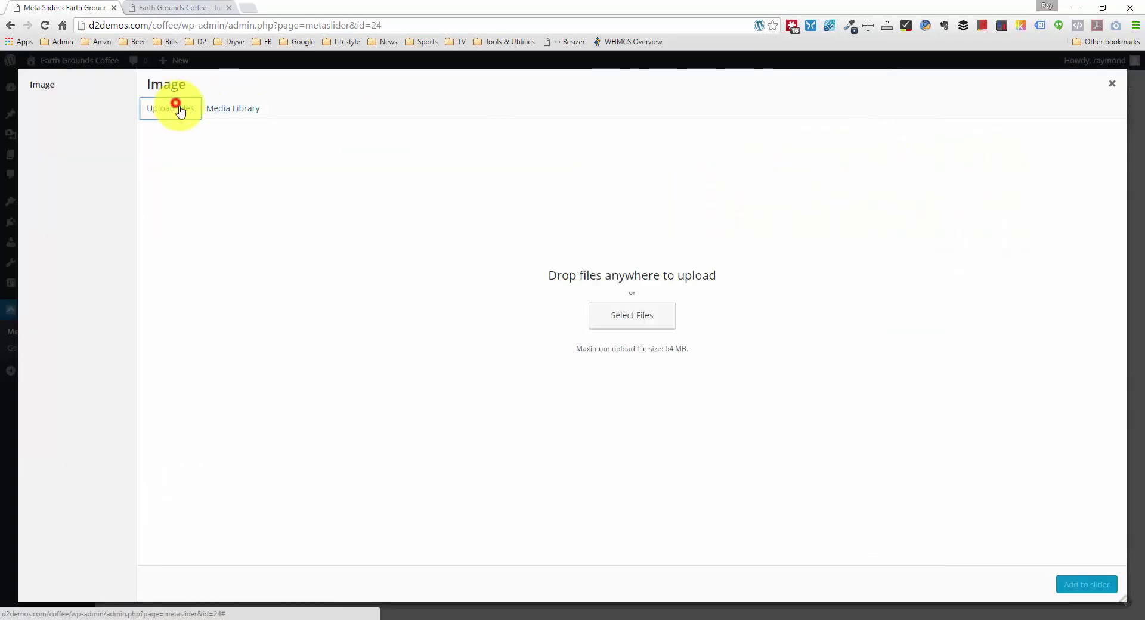
pyautogui.click(661, 308)
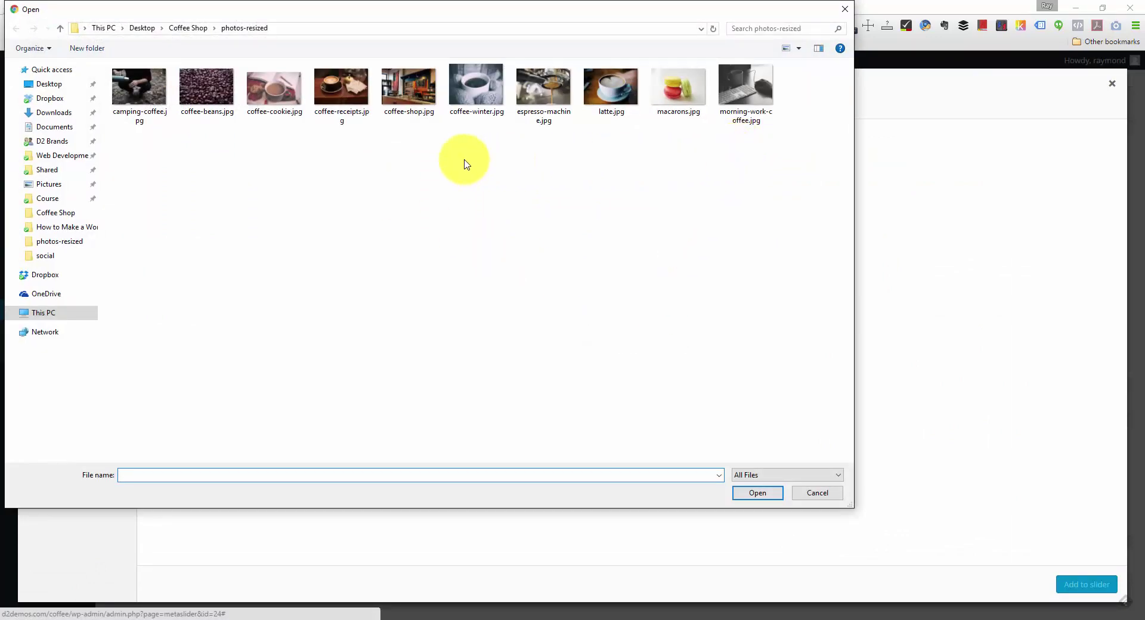
pyautogui.click(274, 86)
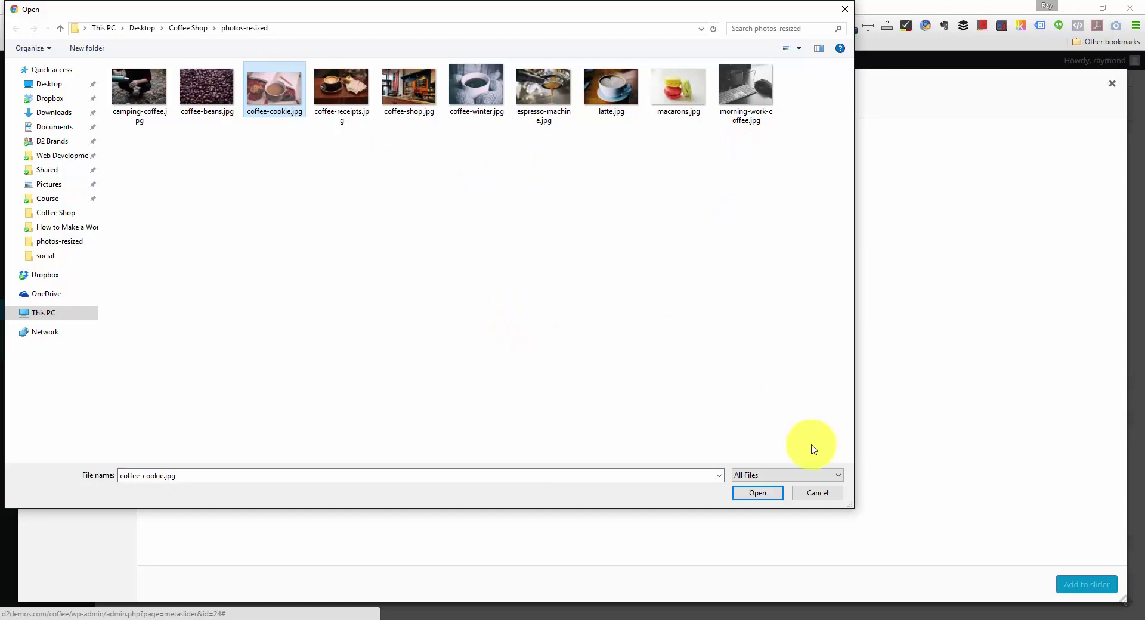
pyautogui.click(760, 493)
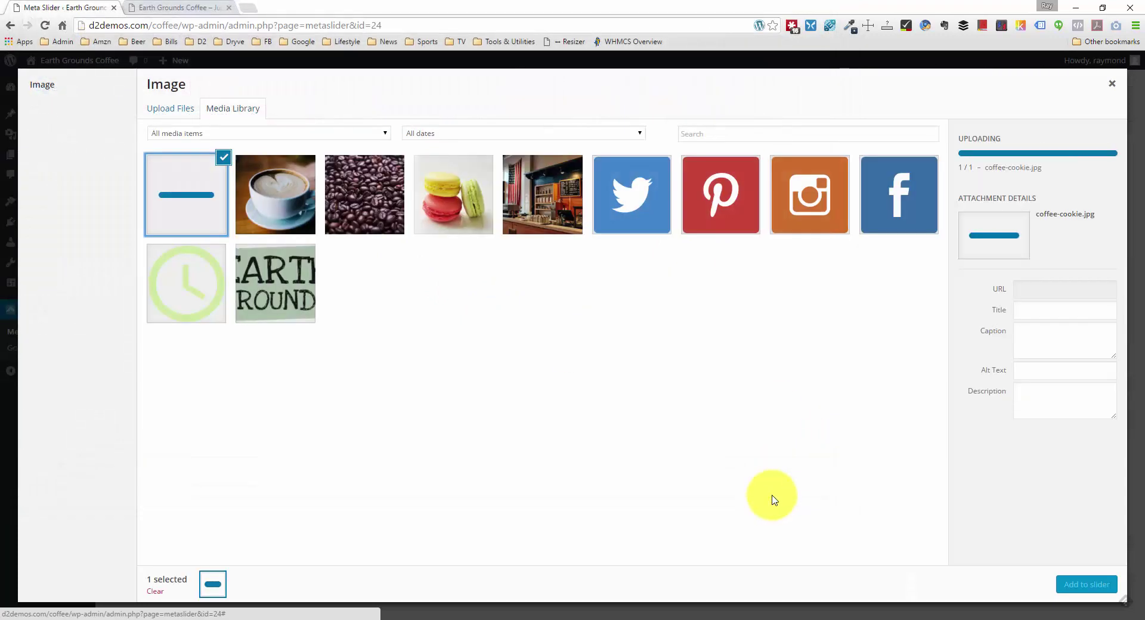
pyautogui.click(1103, 585)
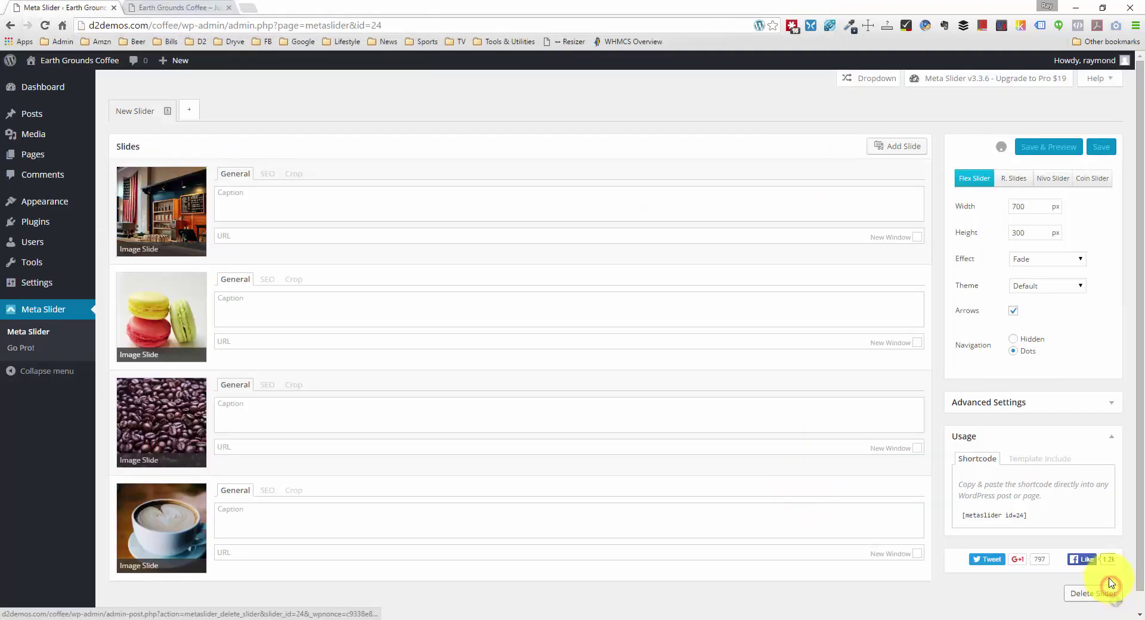
pyautogui.scroll(-2, 724, 293)
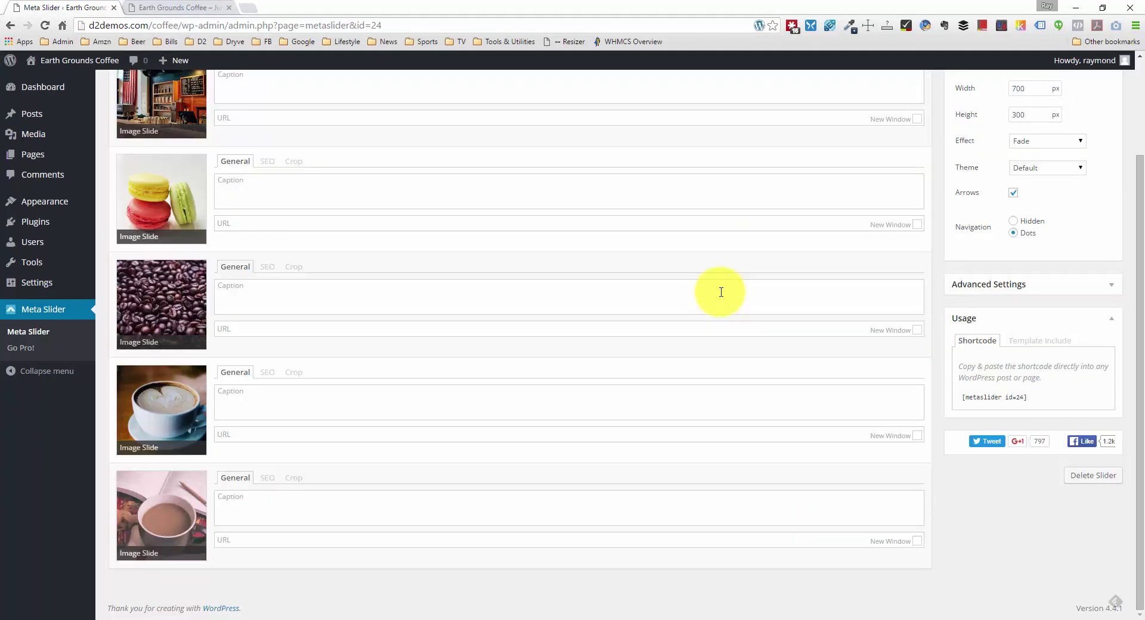
pyautogui.scroll(1, 548, 249)
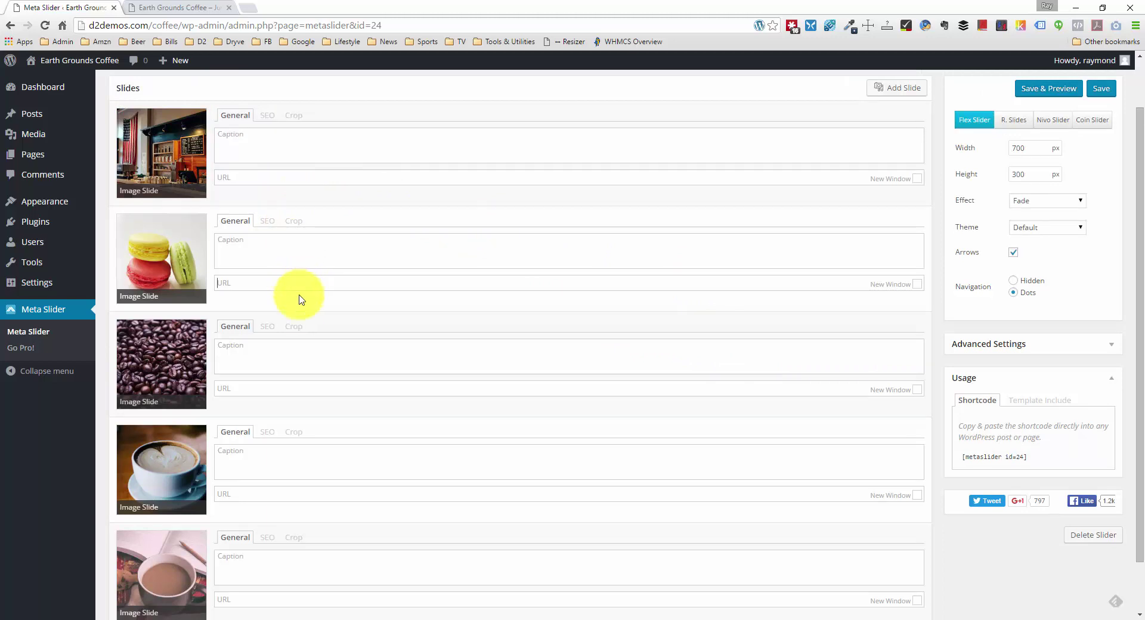
pyautogui.click(334, 466)
pyautogui.scroll(-1, 360, 453)
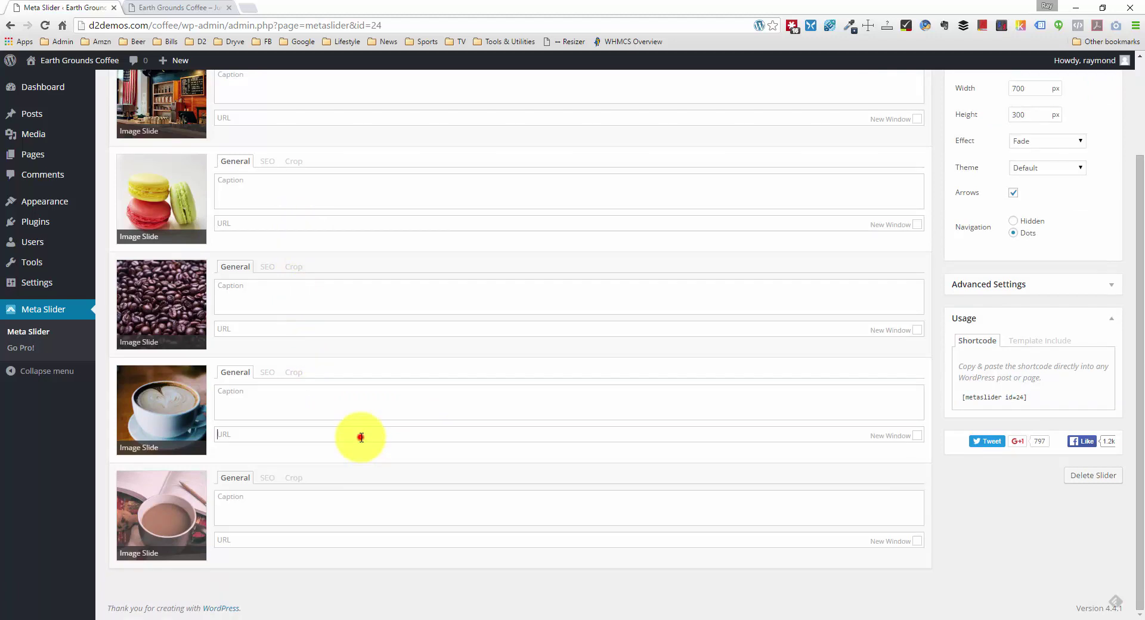
pyautogui.click(360, 403)
pyautogui.scroll(2, 364, 403)
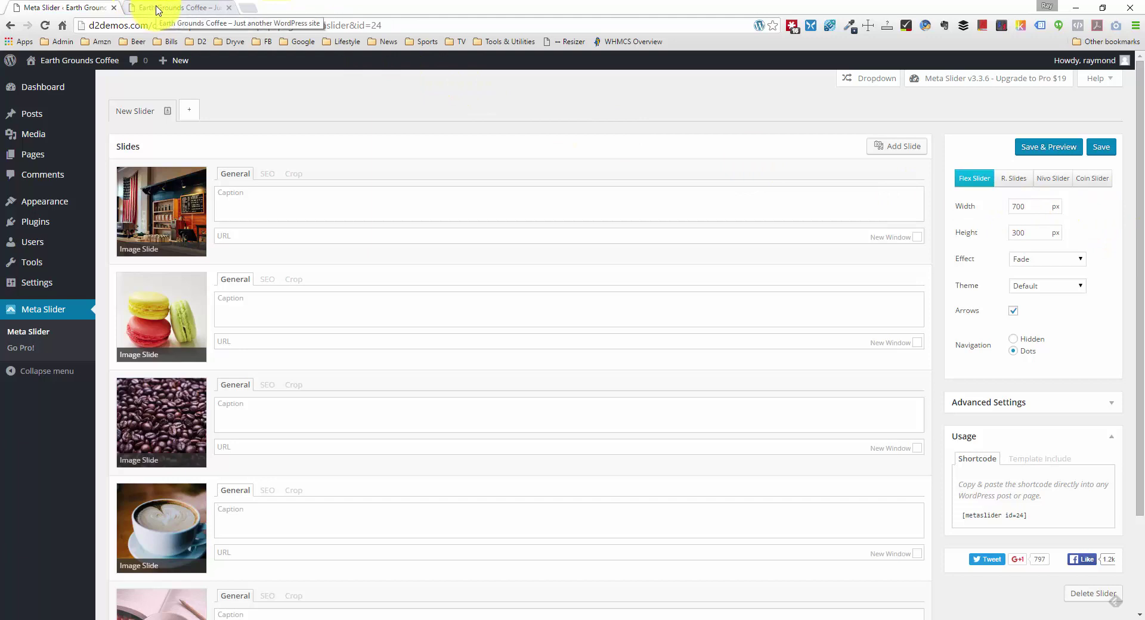
pyautogui.click(158, 8)
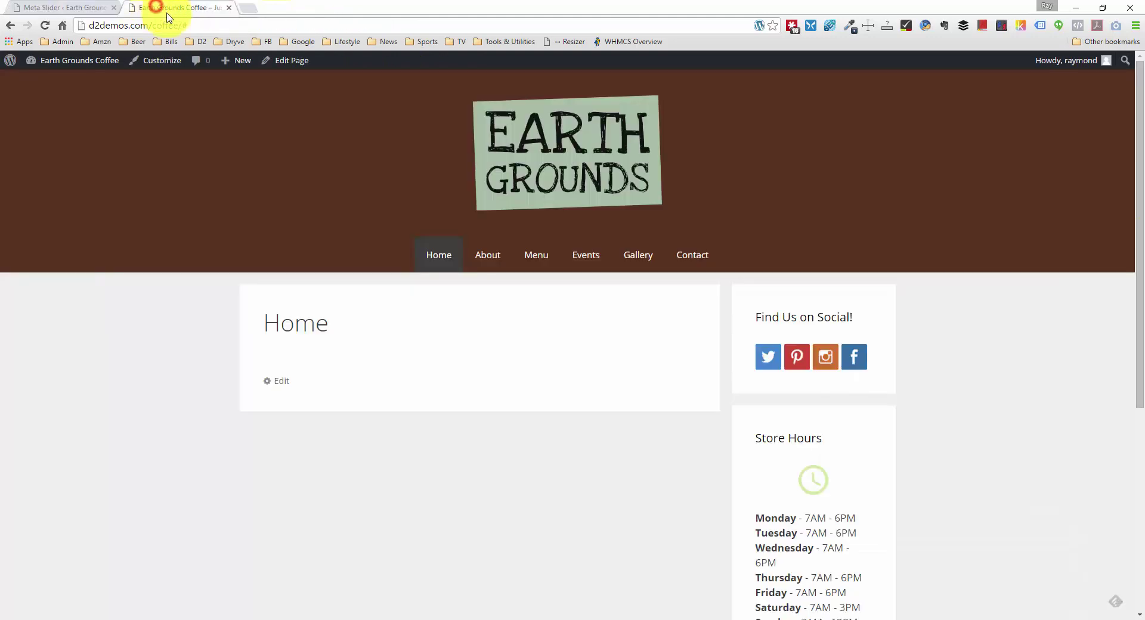
pyautogui.rightClick(301, 322)
pyautogui.click(369, 502)
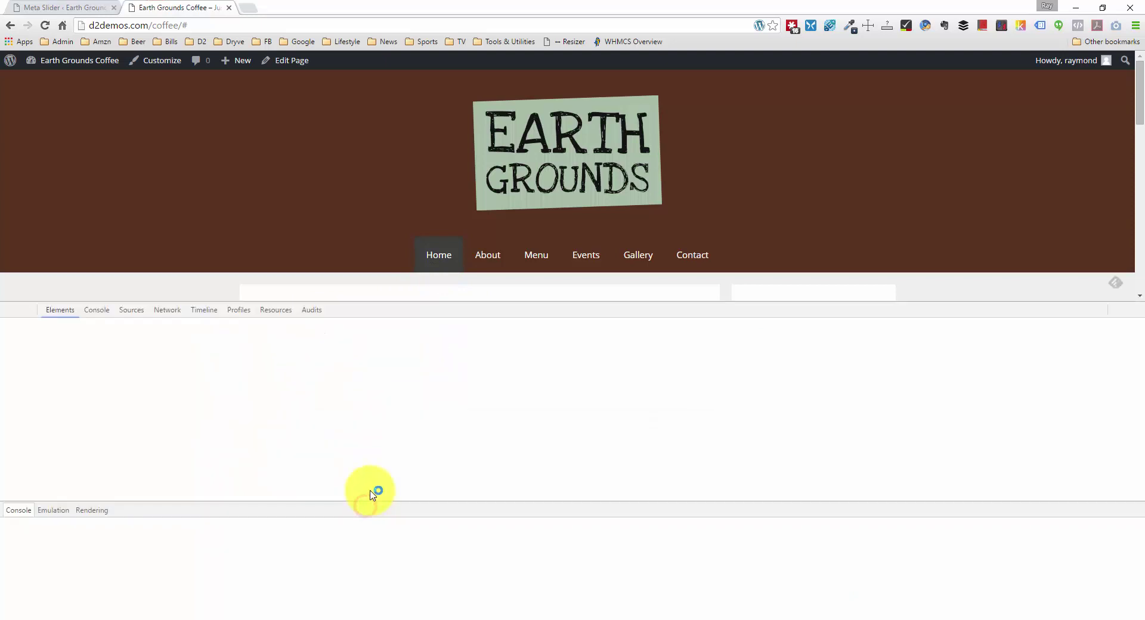
pyautogui.scroll(-2, 191, 272)
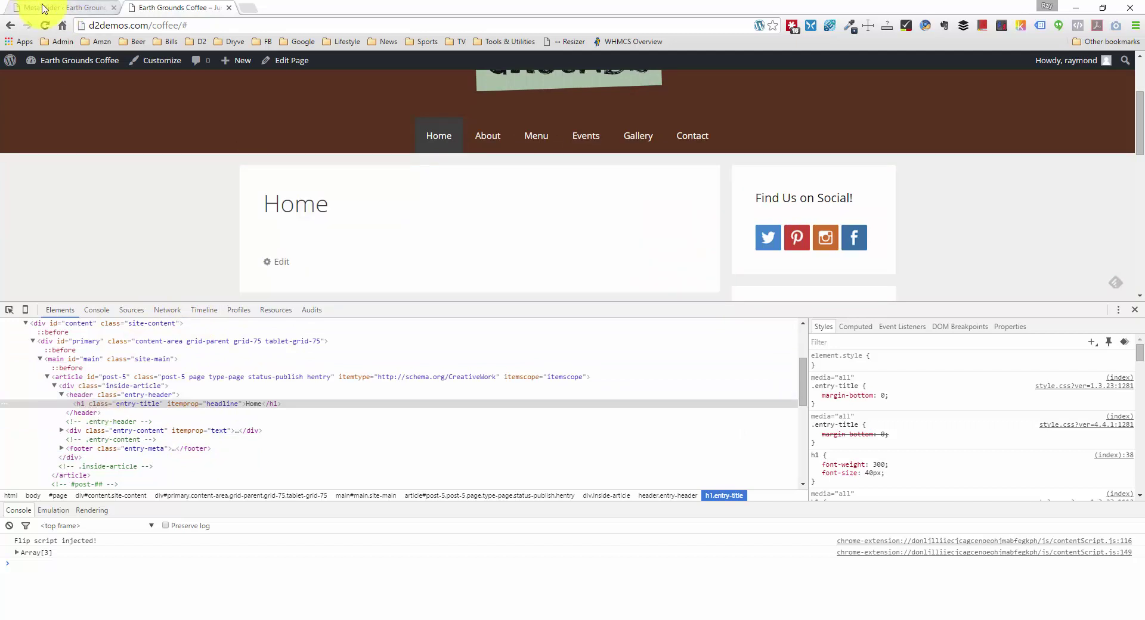
pyautogui.click(21, 8)
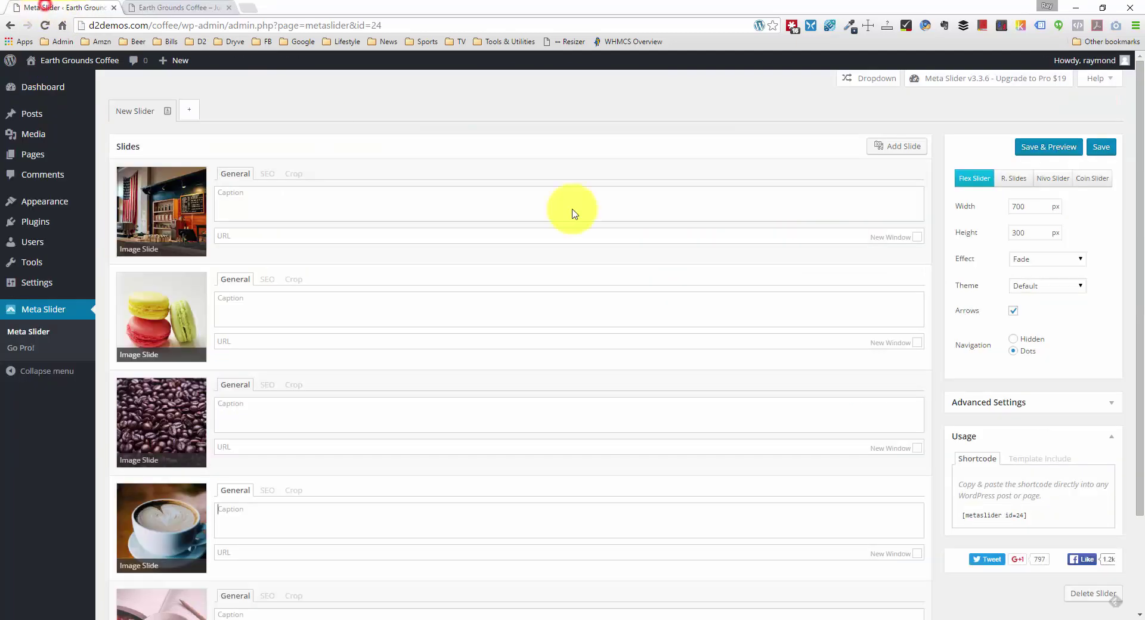
# Step: Set the slider width to 725 px and height to 400 px
pyautogui.doubleClick(1024, 232)
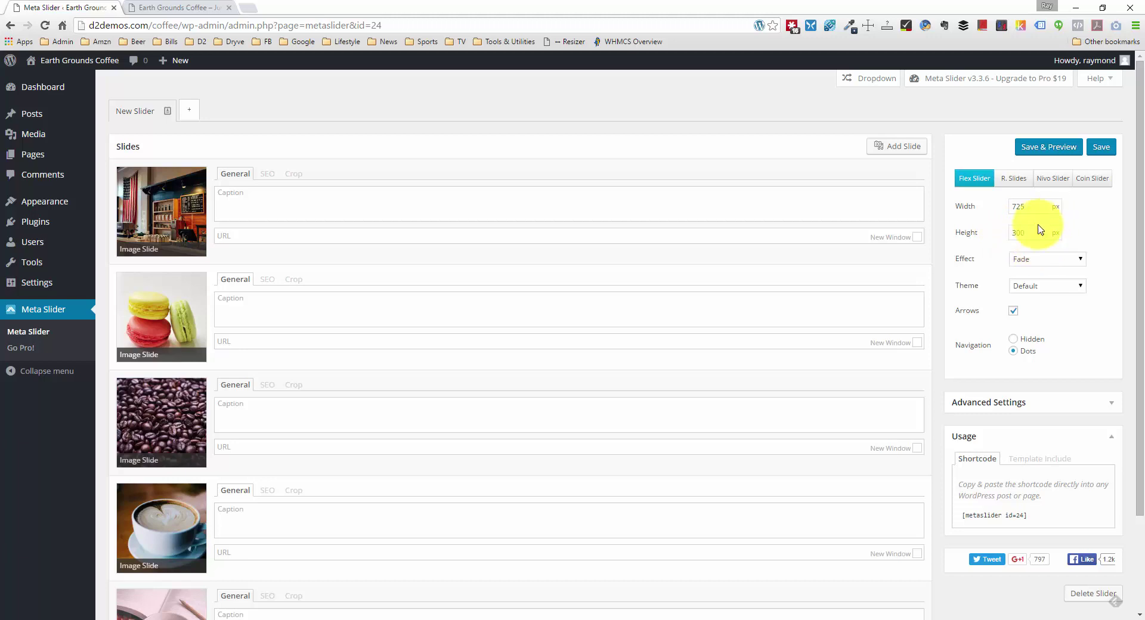
pyautogui.doubleClick(1030, 233)
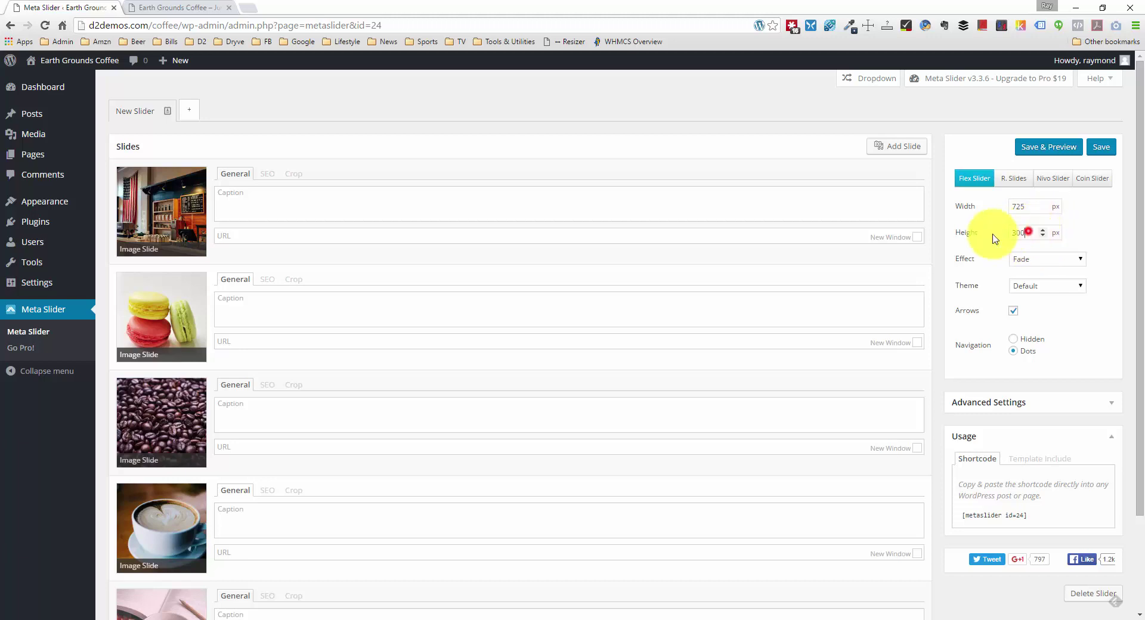
pyautogui.click(1025, 206)
# Step: Keep the Fade transition effect and expand the slider's Advanced Settings
pyautogui.click(1031, 261)
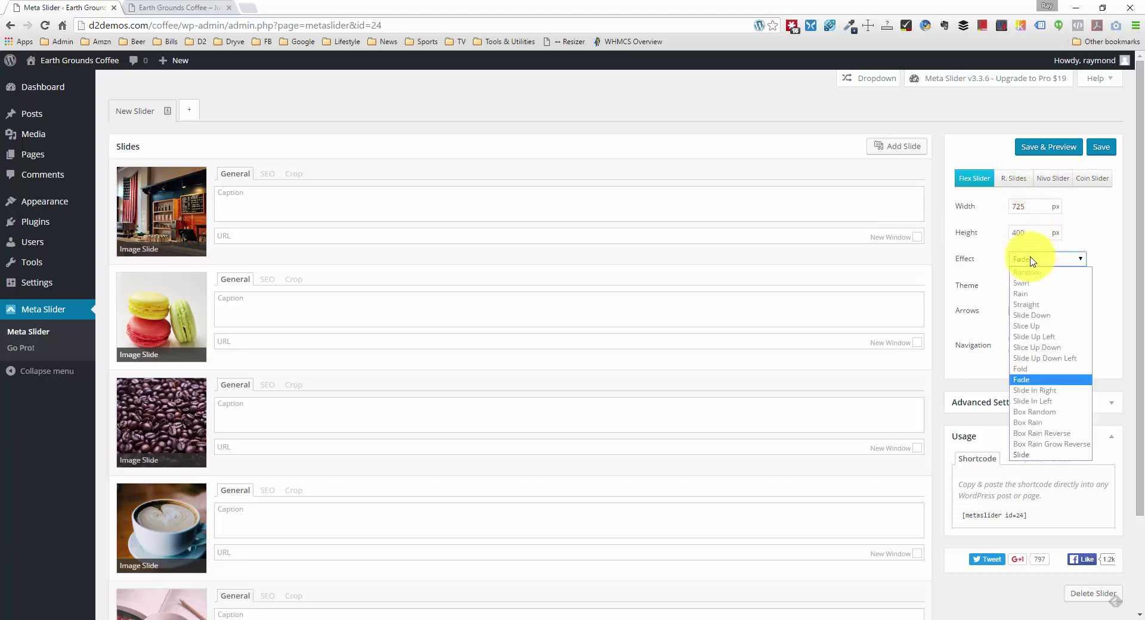
pyautogui.click(1031, 260)
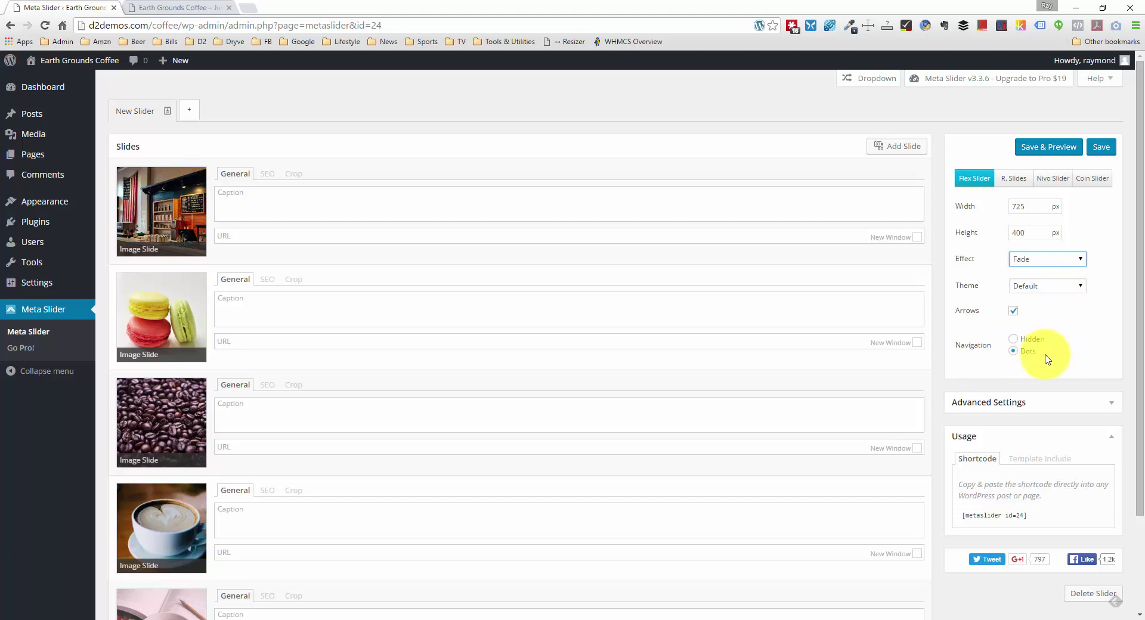
pyautogui.click(1111, 401)
pyautogui.scroll(-3, 1123, 405)
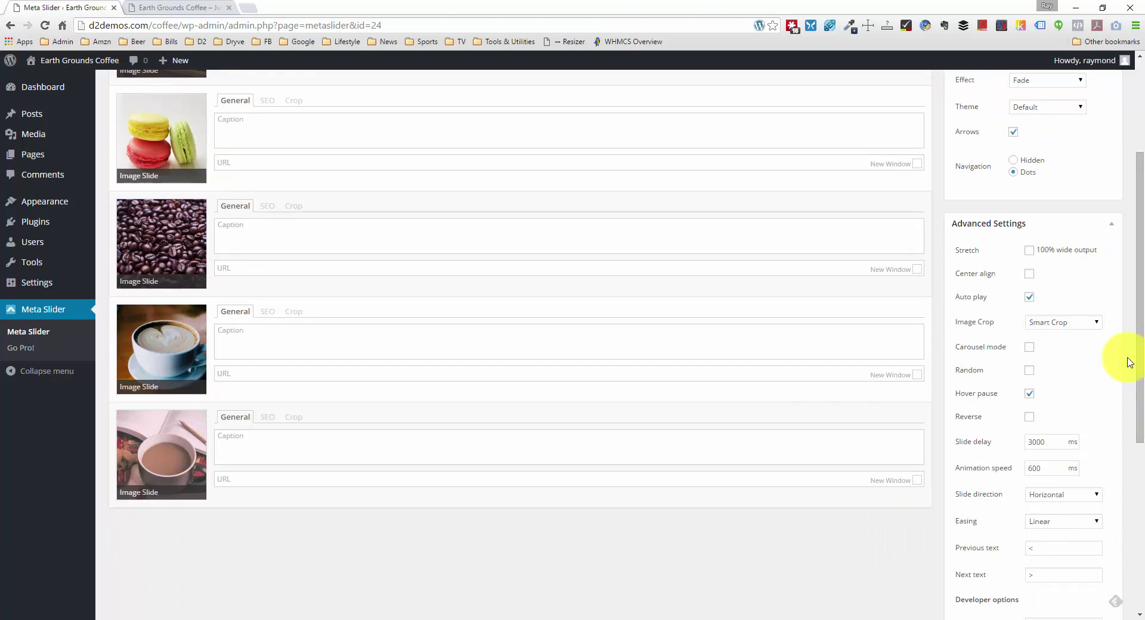
pyautogui.scroll(-2, 1128, 362)
pyautogui.scroll(-4, 1129, 362)
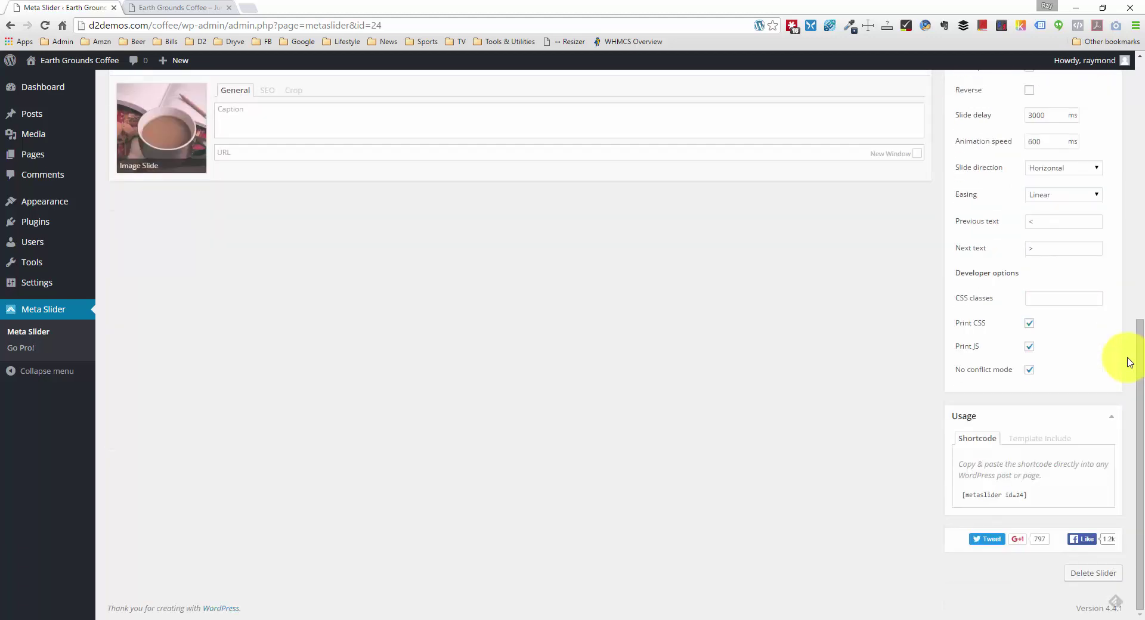
pyautogui.scroll(9, 1129, 362)
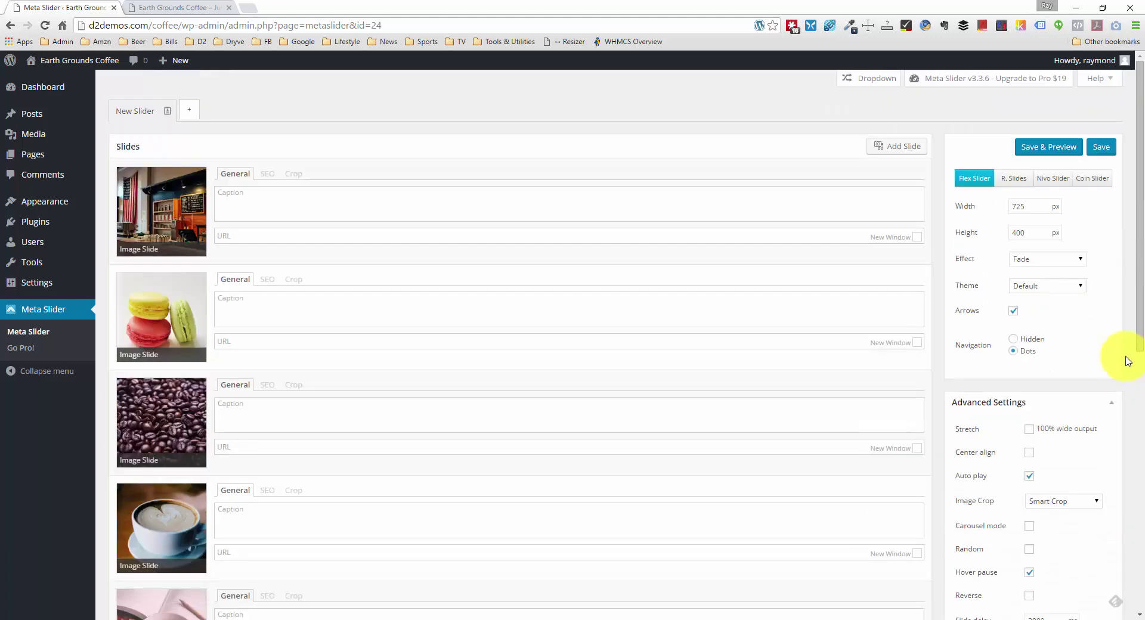
# Step: Save the slider settings and select the [metaslider id=24] shortcode in the Usage panel
pyautogui.click(1100, 147)
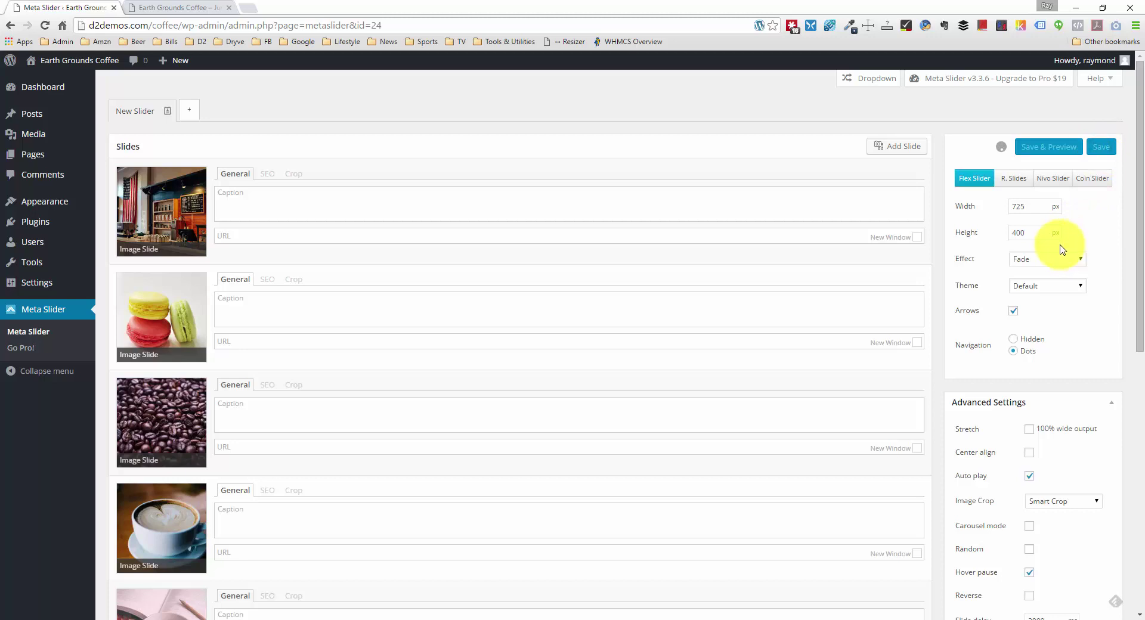
pyautogui.scroll(-8, 1058, 248)
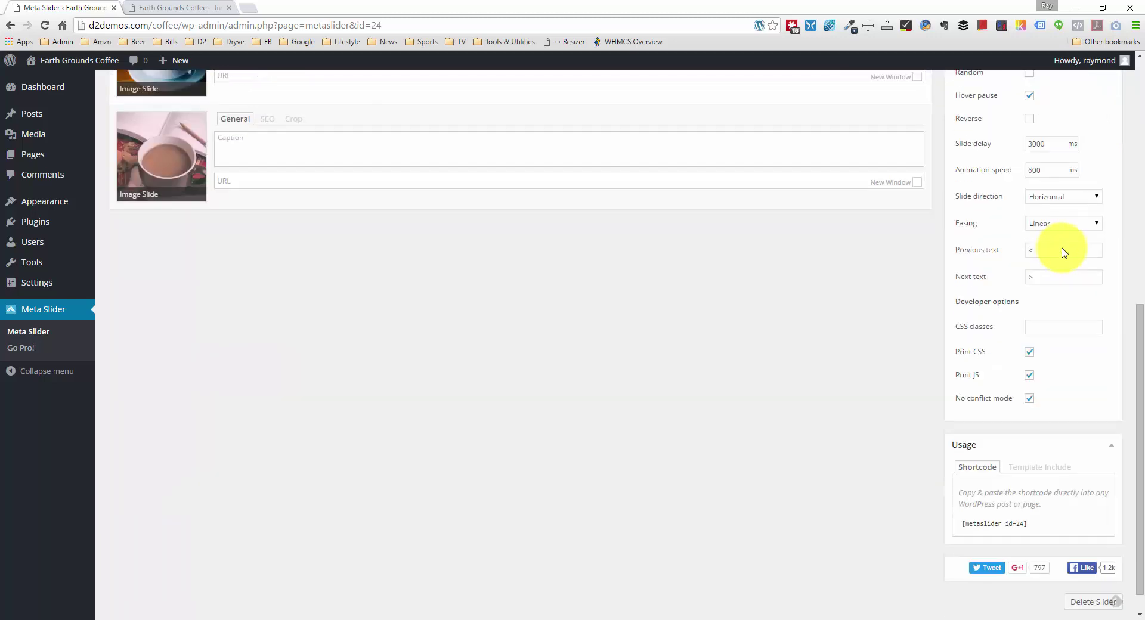
pyautogui.moveTo(1035, 522); pyautogui.dragTo(969, 522)
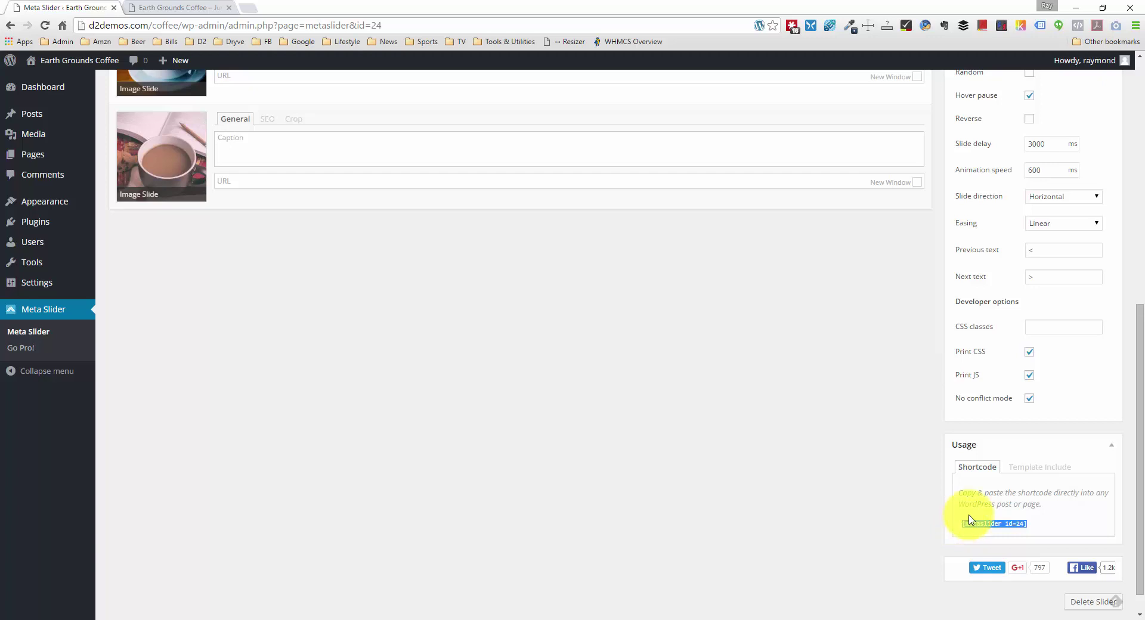
pyautogui.scroll(8, 924, 454)
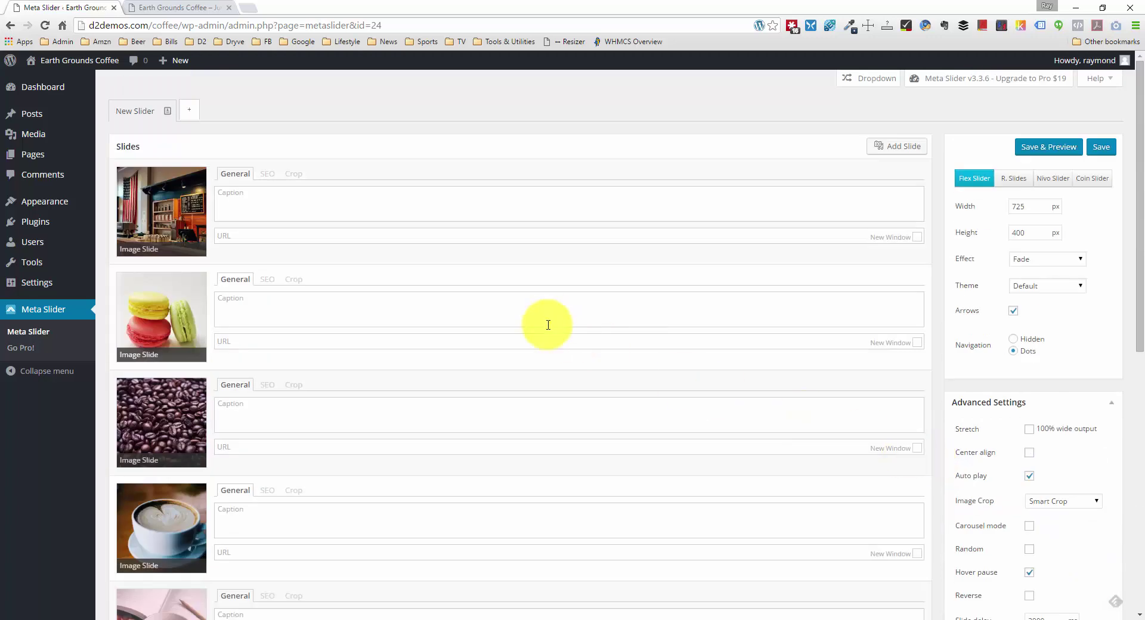
pyautogui.moveTo(41, 123)
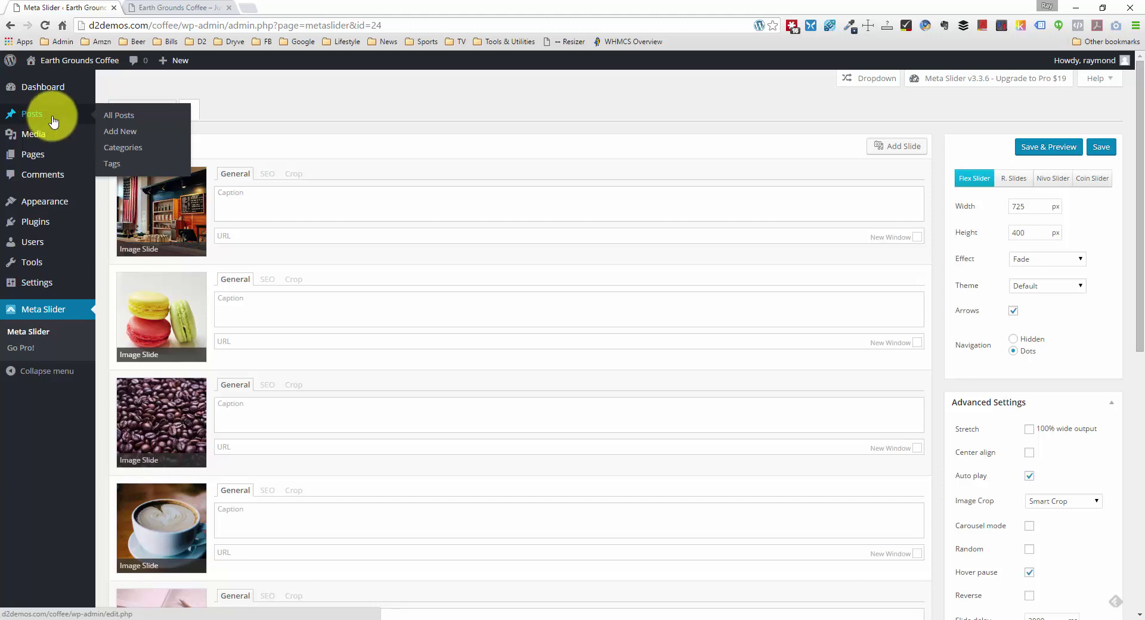
# Step: Paste [metaslider id=24] into the Home page body, update it, and go to the live site
pyautogui.click(45, 156)
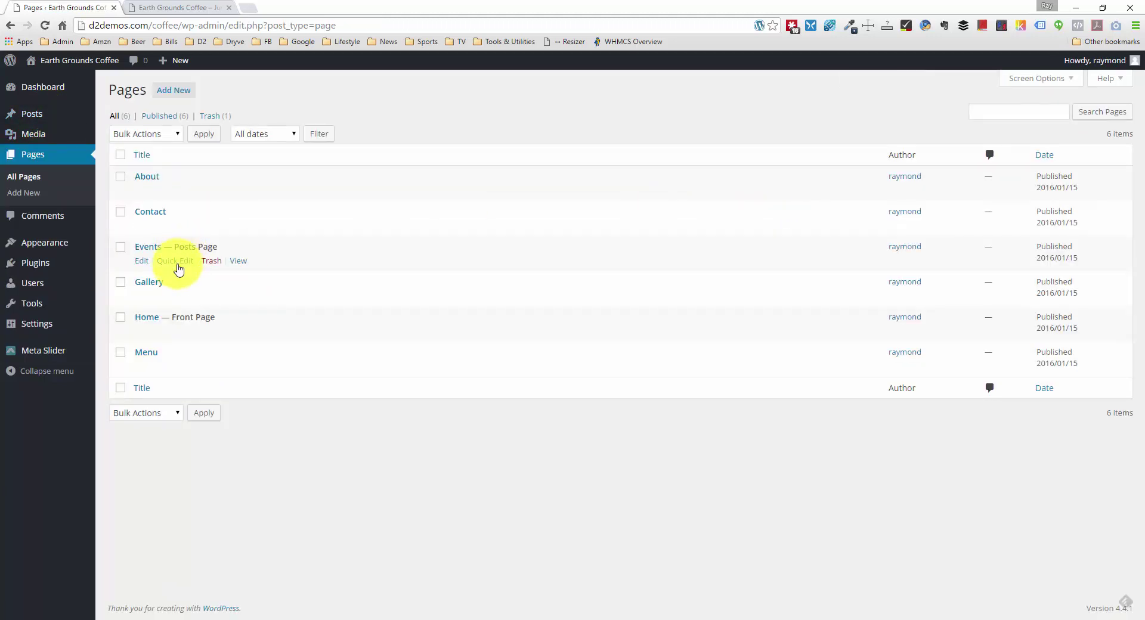
pyautogui.click(147, 323)
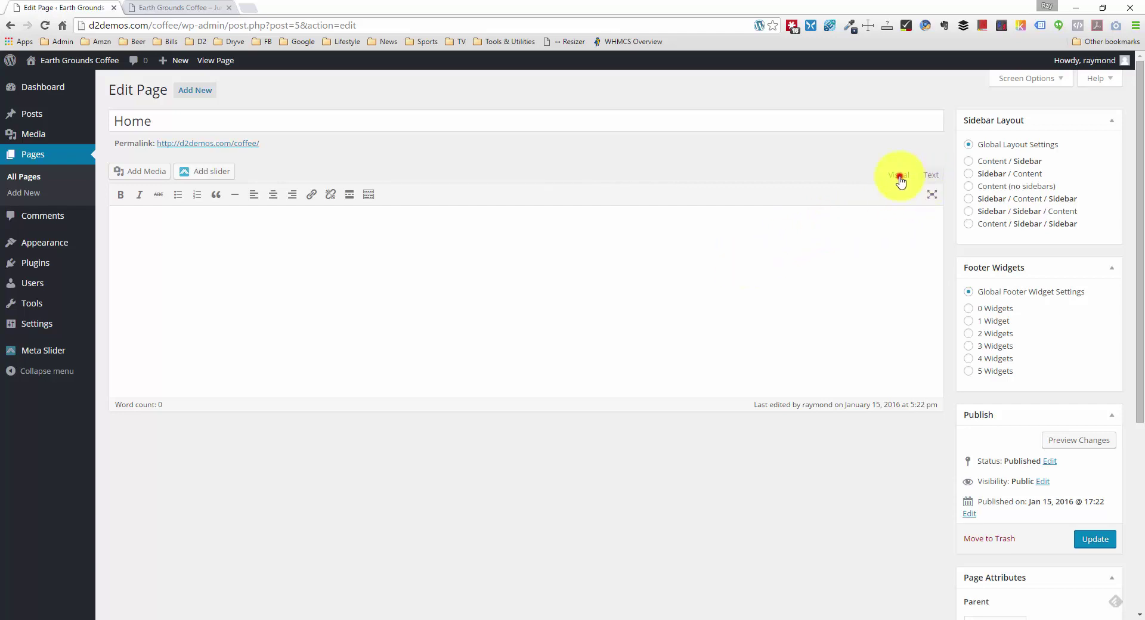
pyautogui.click(930, 179)
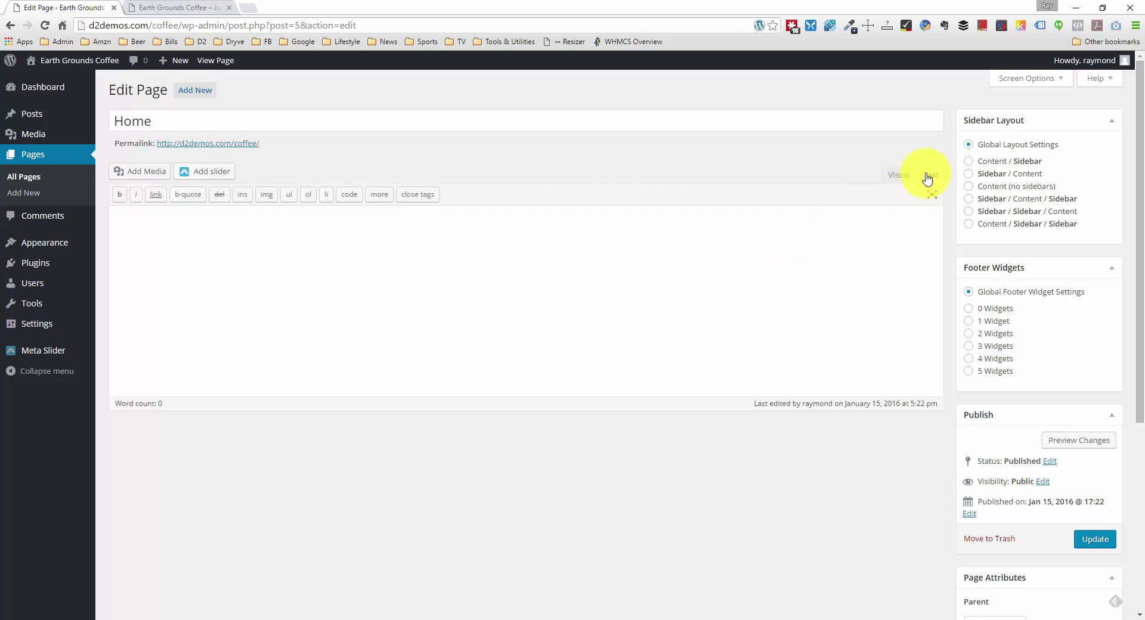
pyautogui.click(895, 175)
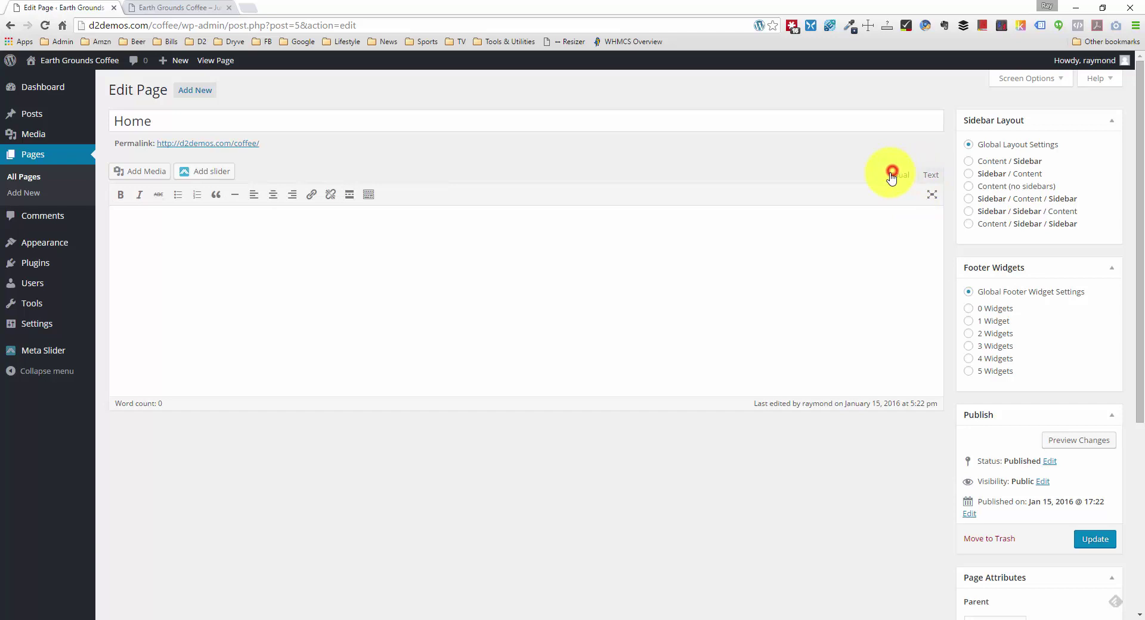
pyautogui.click(348, 233)
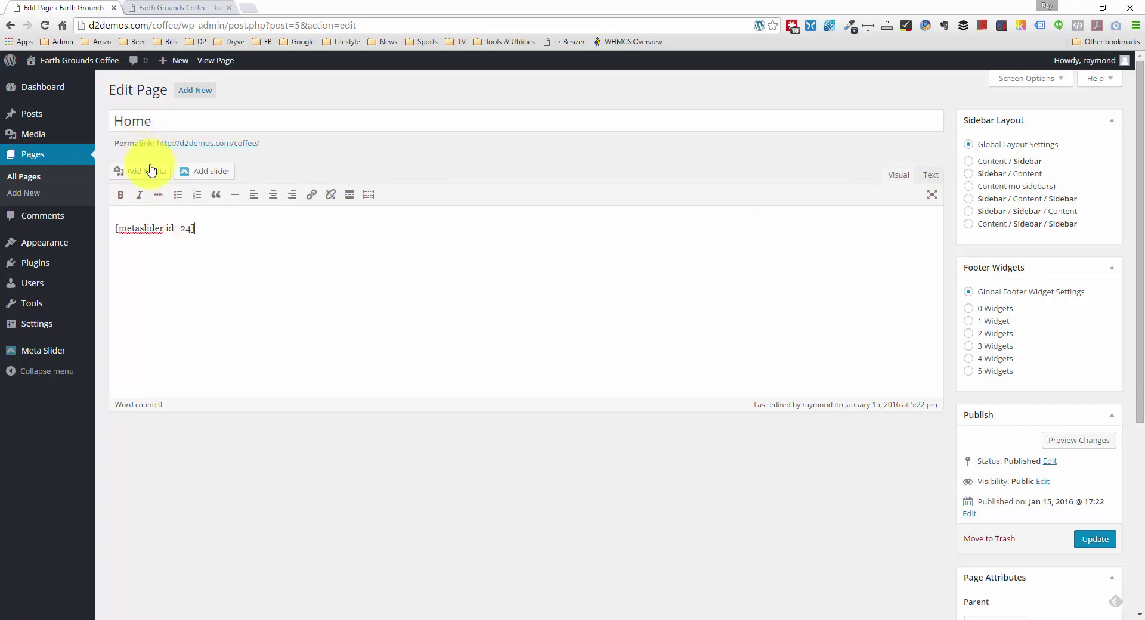
pyautogui.click(1093, 539)
pyautogui.click(179, 8)
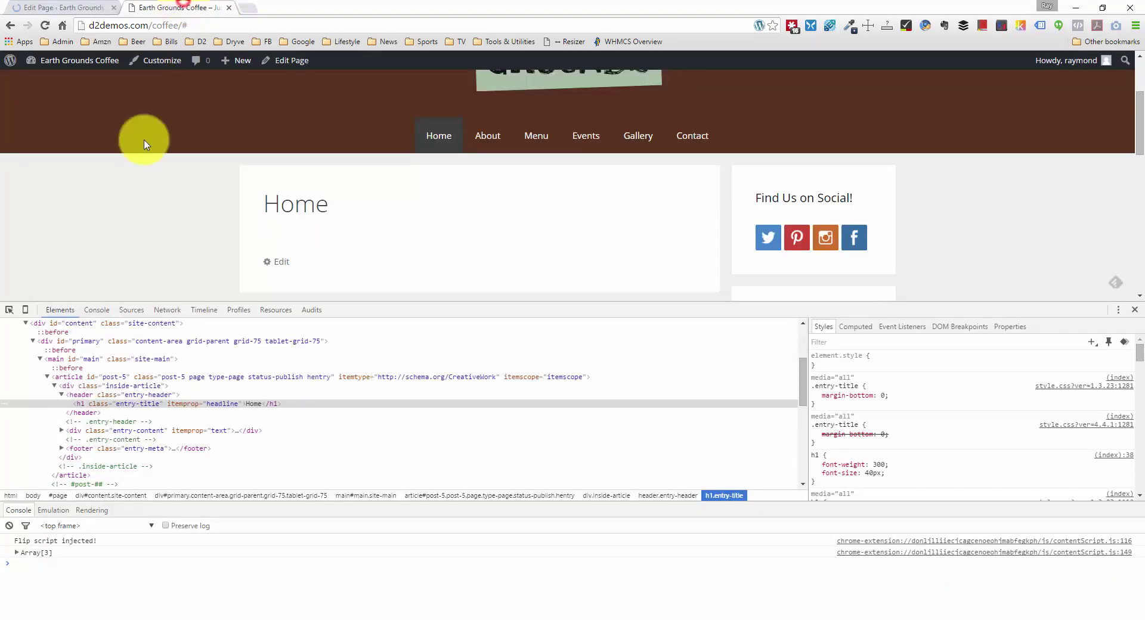
# Step: Reload the live Home page to watch the coffee photo slider, then go back to the editor
pyautogui.click(1136, 311)
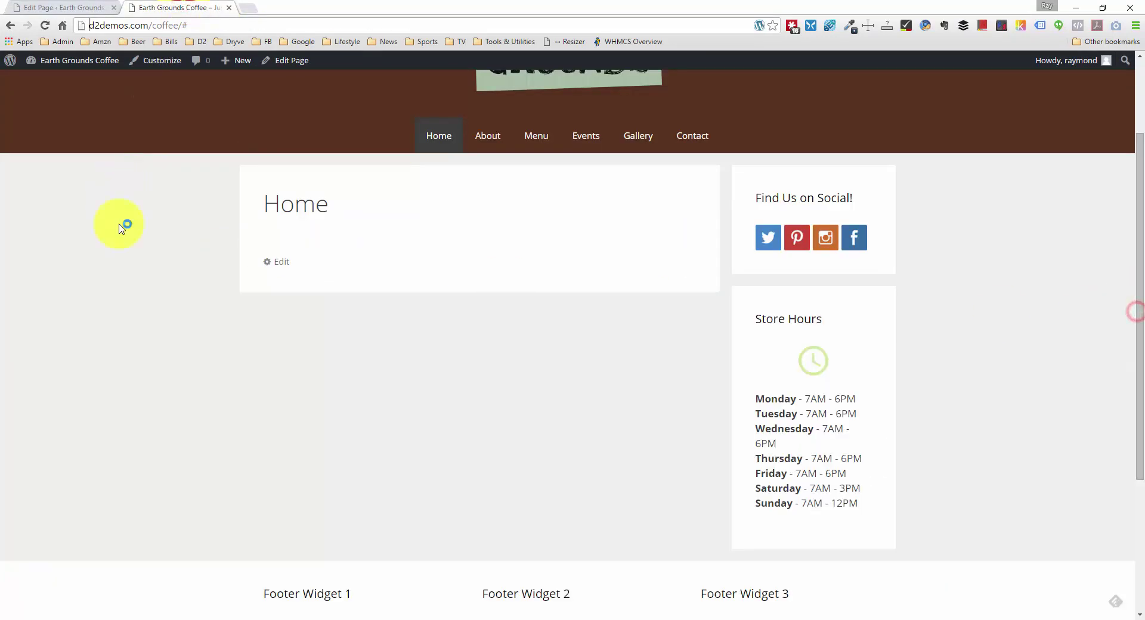
pyautogui.rightClick(94, 219)
pyautogui.click(132, 256)
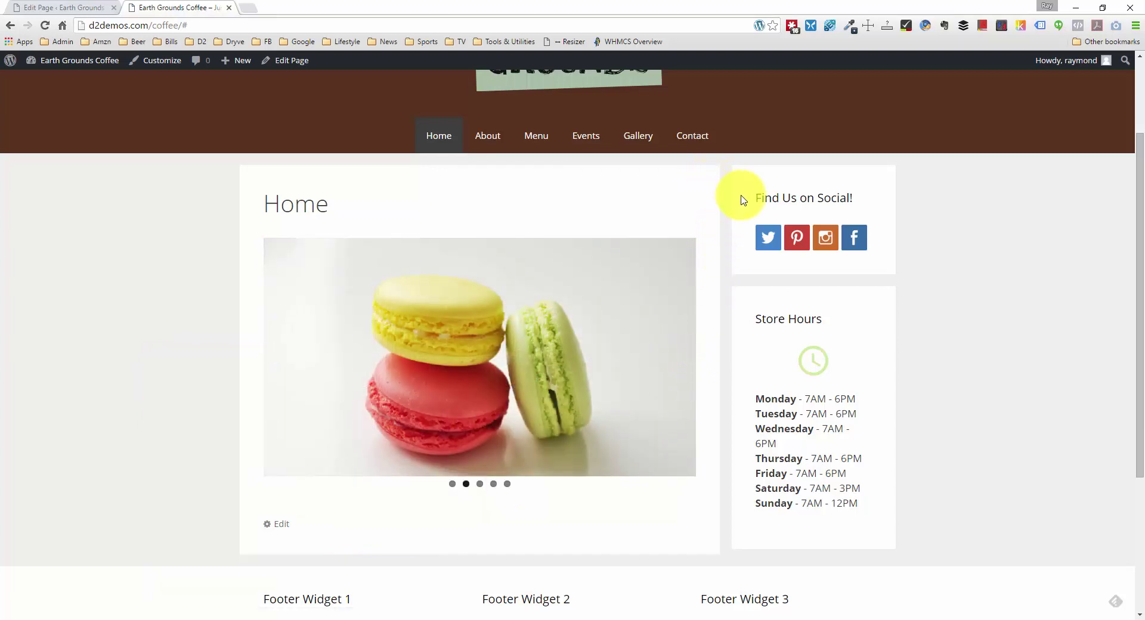
pyautogui.scroll(2, 741, 209)
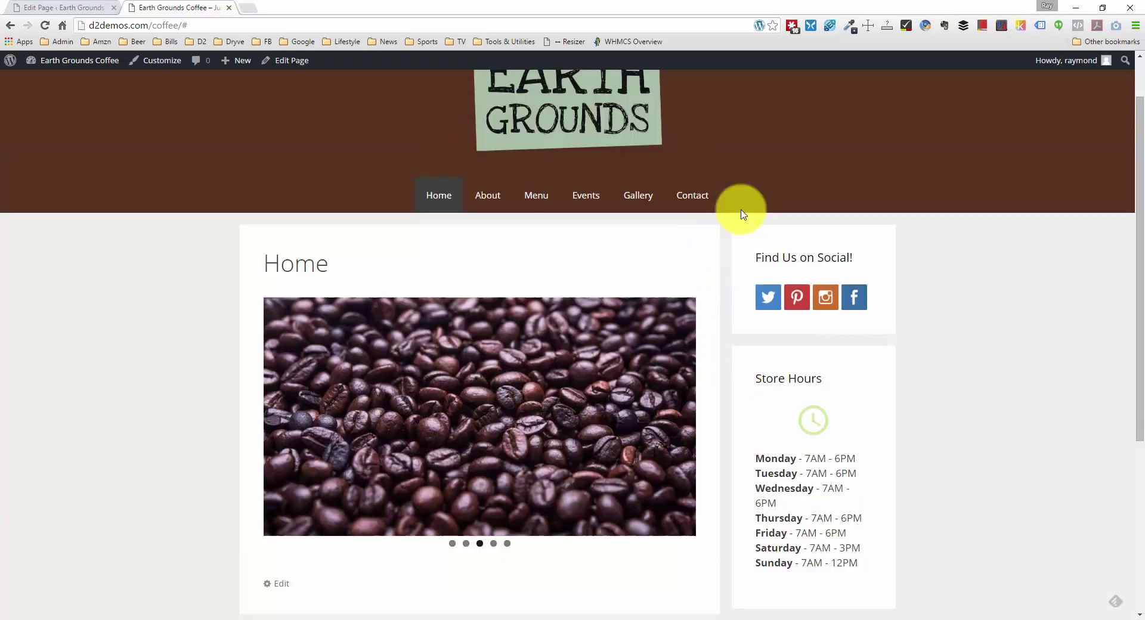
pyautogui.scroll(-2, 741, 212)
pyautogui.scroll(-2, 745, 212)
pyautogui.scroll(2, 733, 216)
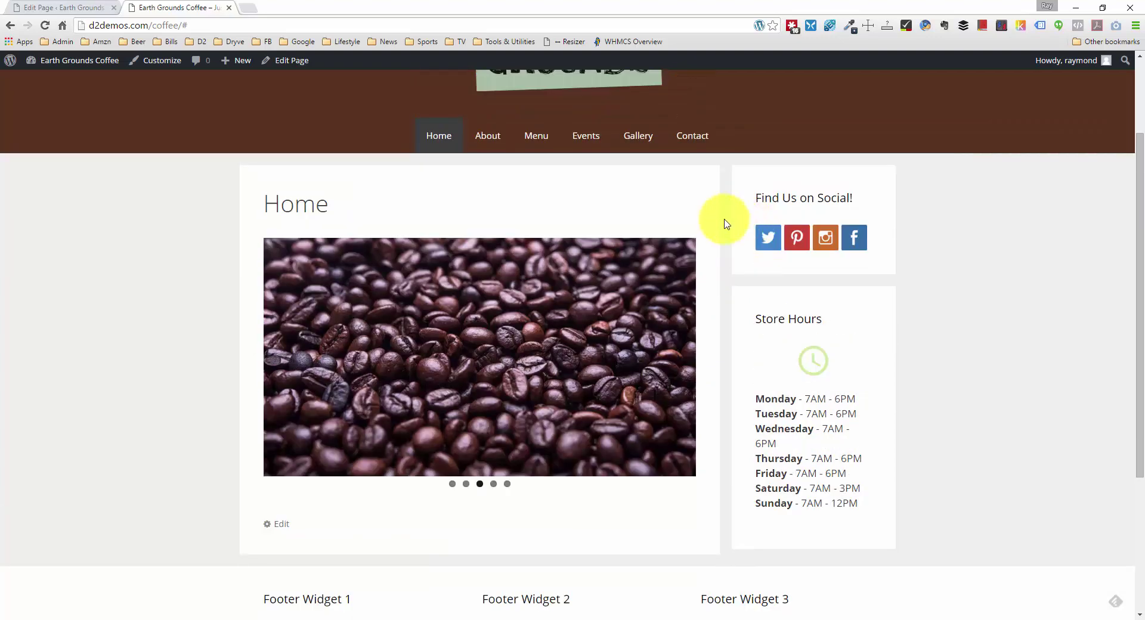
pyautogui.moveTo(264, 205); pyautogui.dragTo(332, 200)
pyautogui.click(333, 204)
pyautogui.scroll(2, 336, 206)
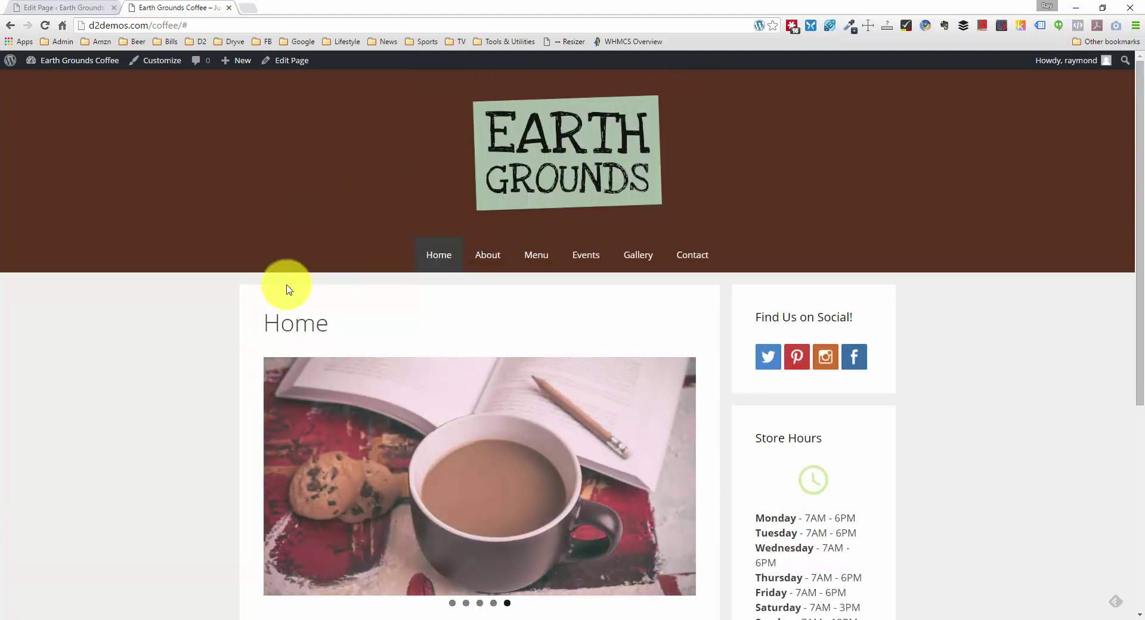
pyautogui.click(36, 4)
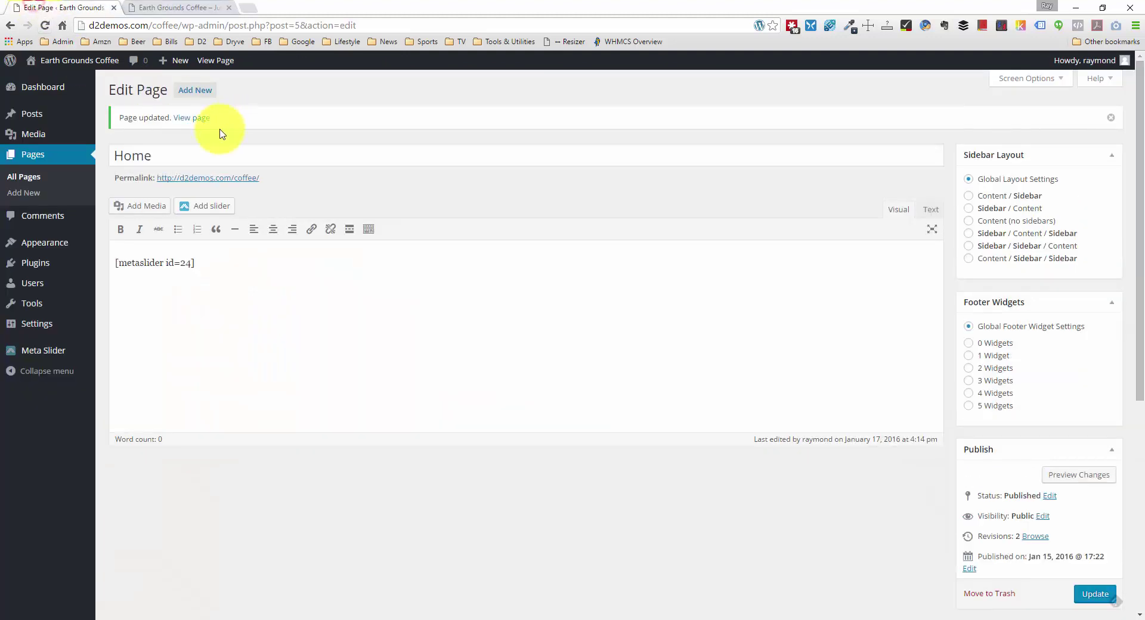
# Step: Retitle the Home page 'Earth Grounds Coffee Shop', update it, and check the reloaded live site
pyautogui.doubleClick(208, 155)
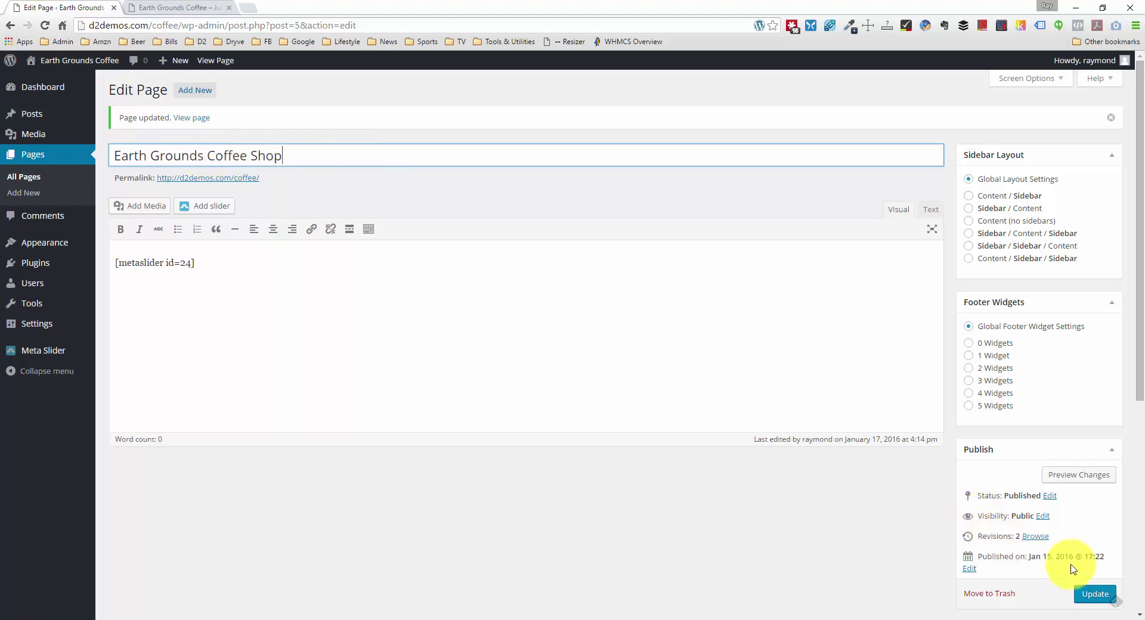
pyautogui.click(1084, 593)
pyautogui.click(191, 8)
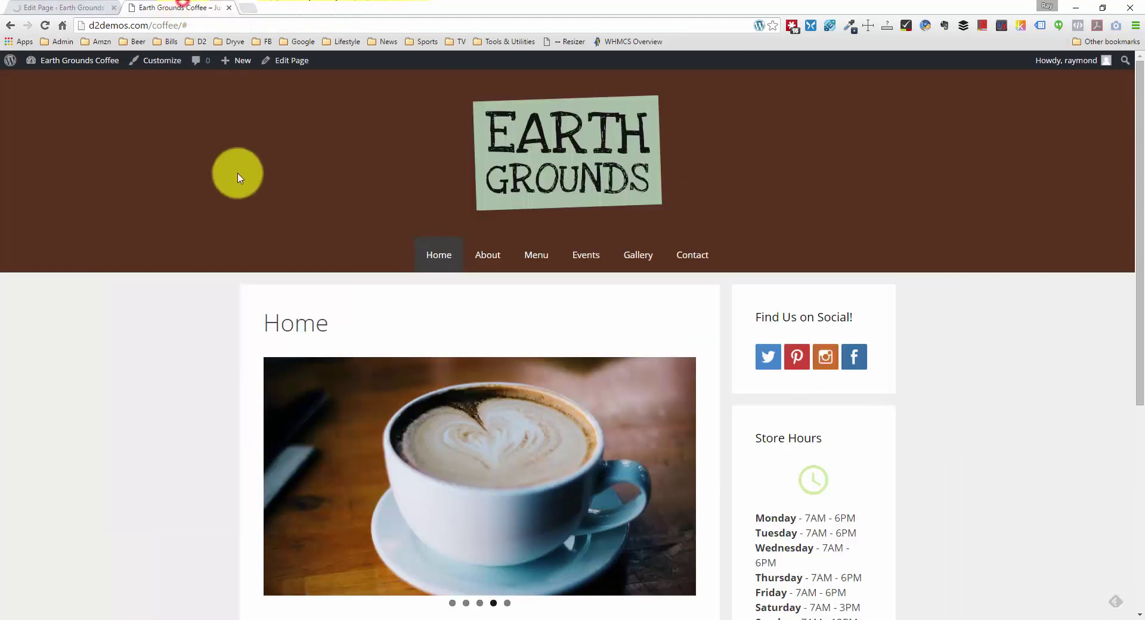
pyautogui.scroll(-2, 179, 292)
pyautogui.rightClick(156, 279)
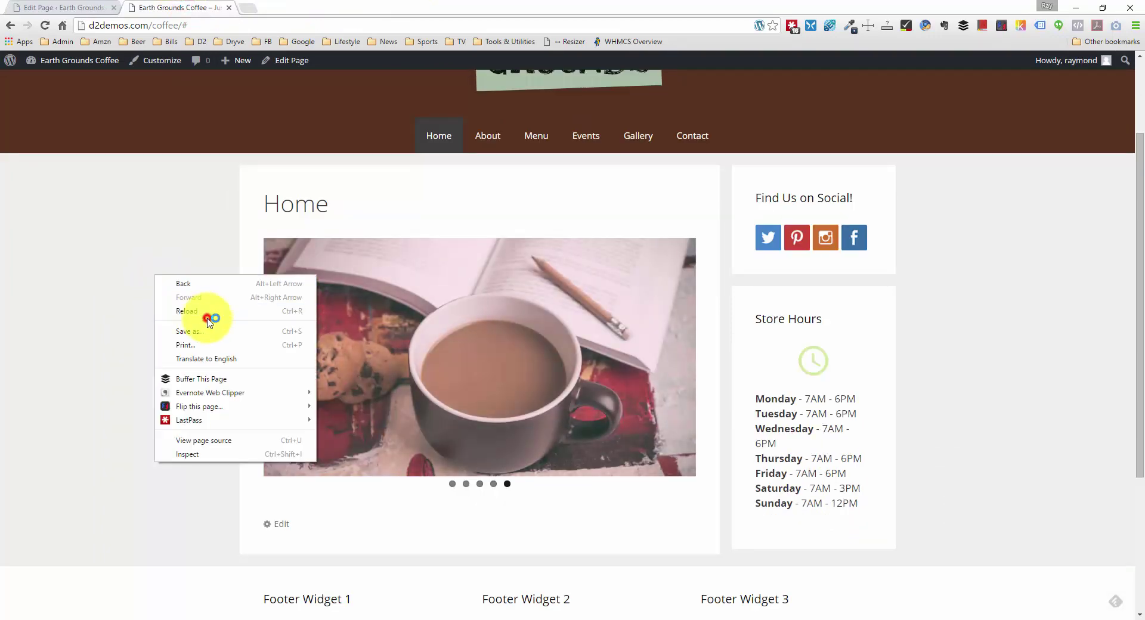
pyautogui.click(207, 313)
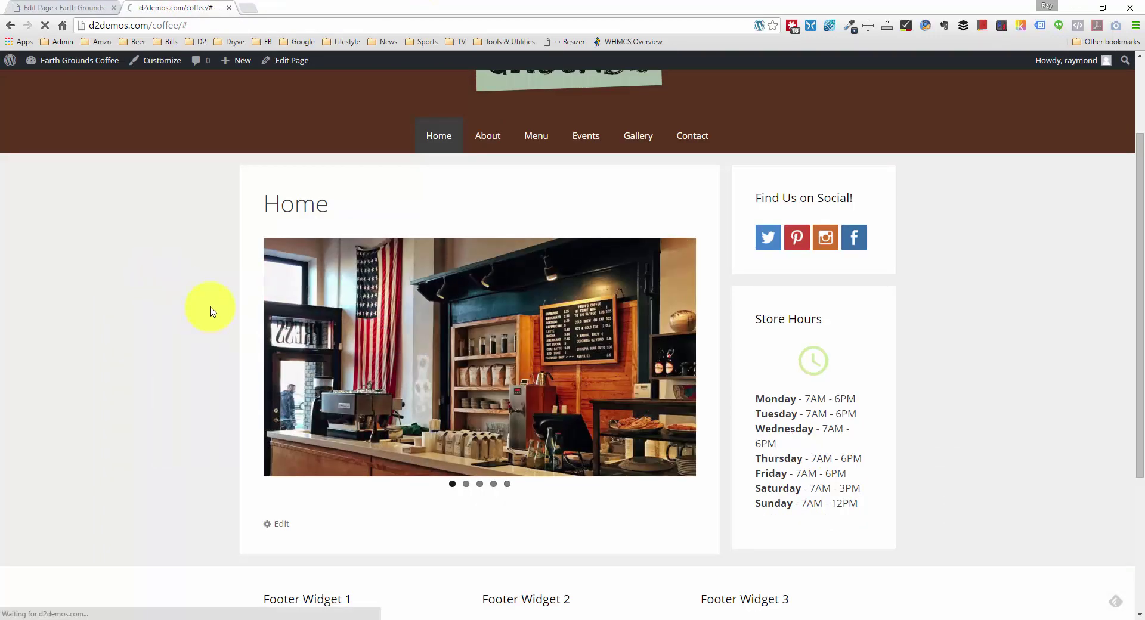
pyautogui.scroll(2, 215, 289)
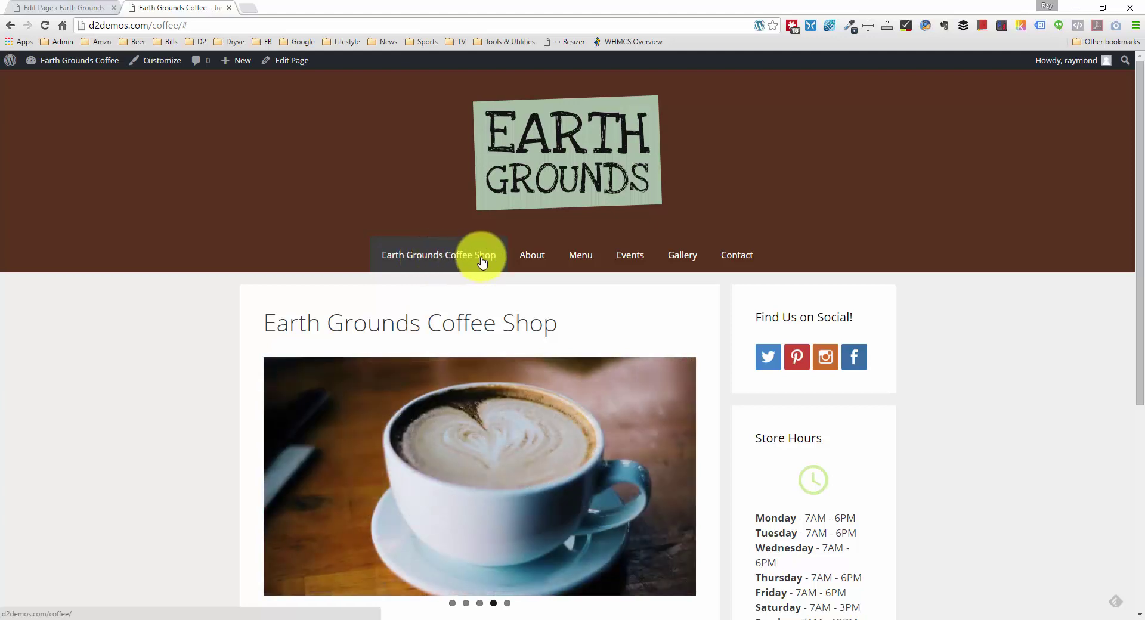
pyautogui.click(55, 9)
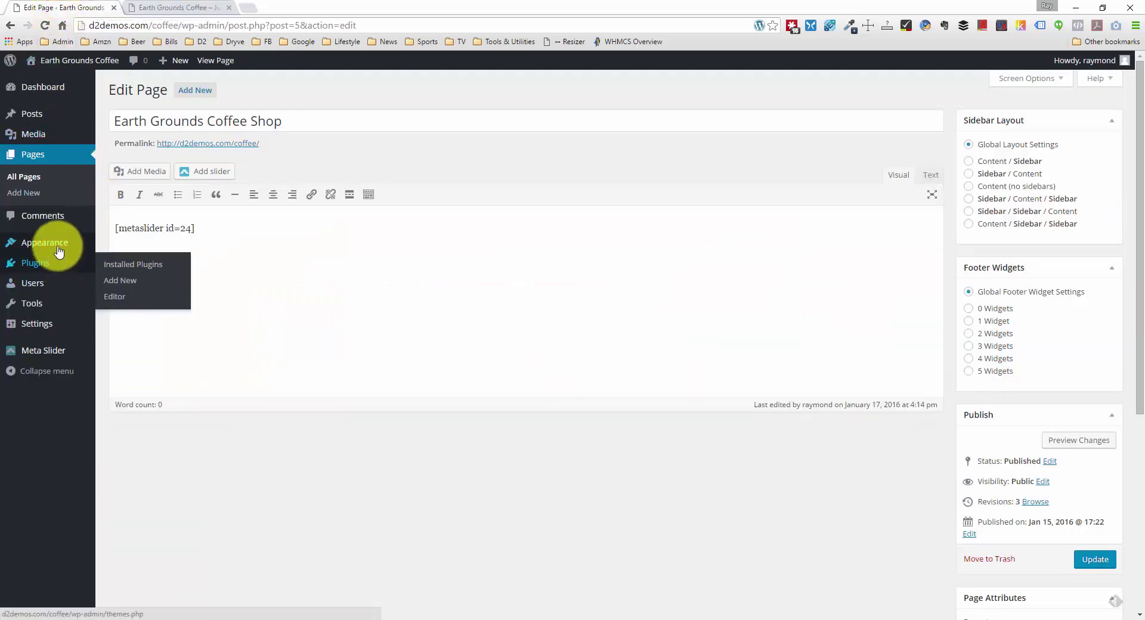
# Step: Name the navigation menu 'Main Nav' and remove the duplicate Earth Grounds Coffee Shop entry
pyautogui.click(121, 293)
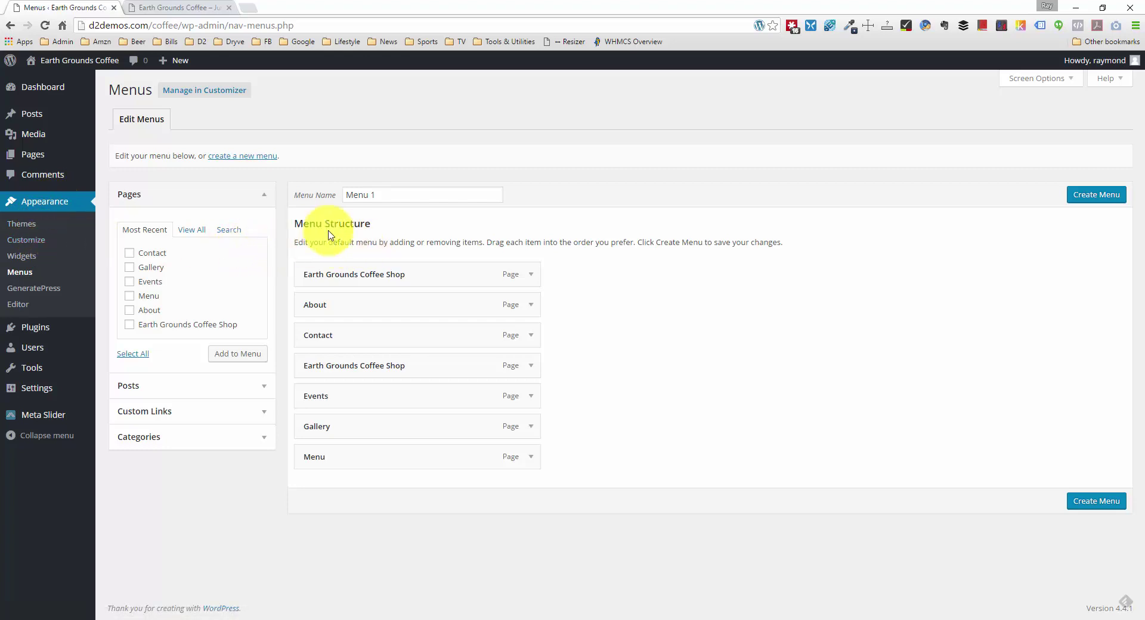
pyautogui.tripleClick(422, 192)
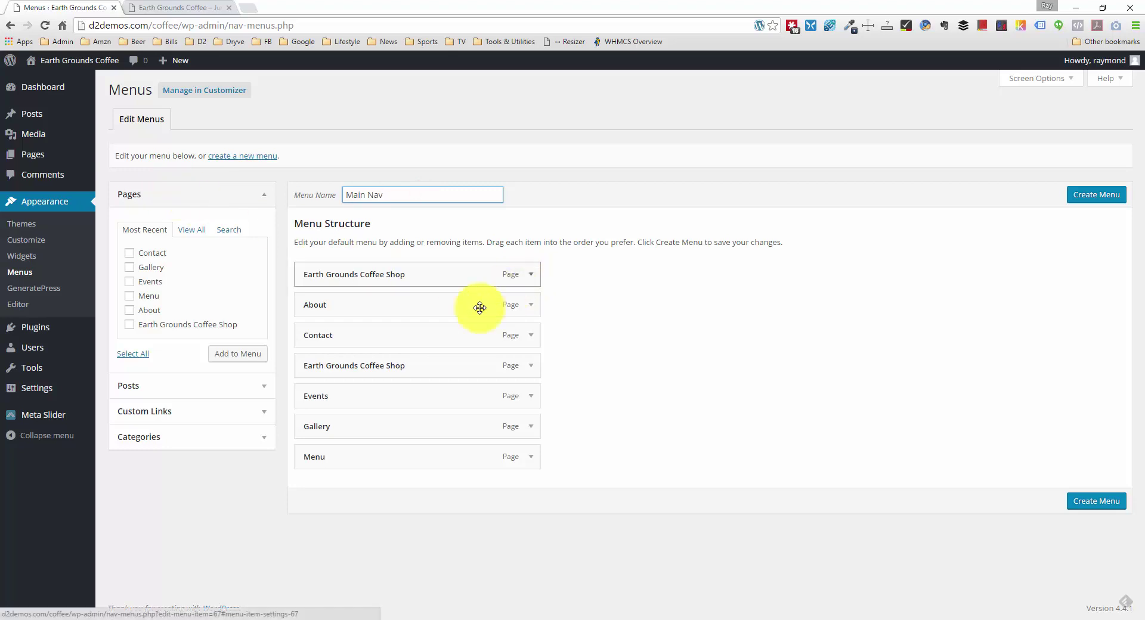
pyautogui.click(524, 374)
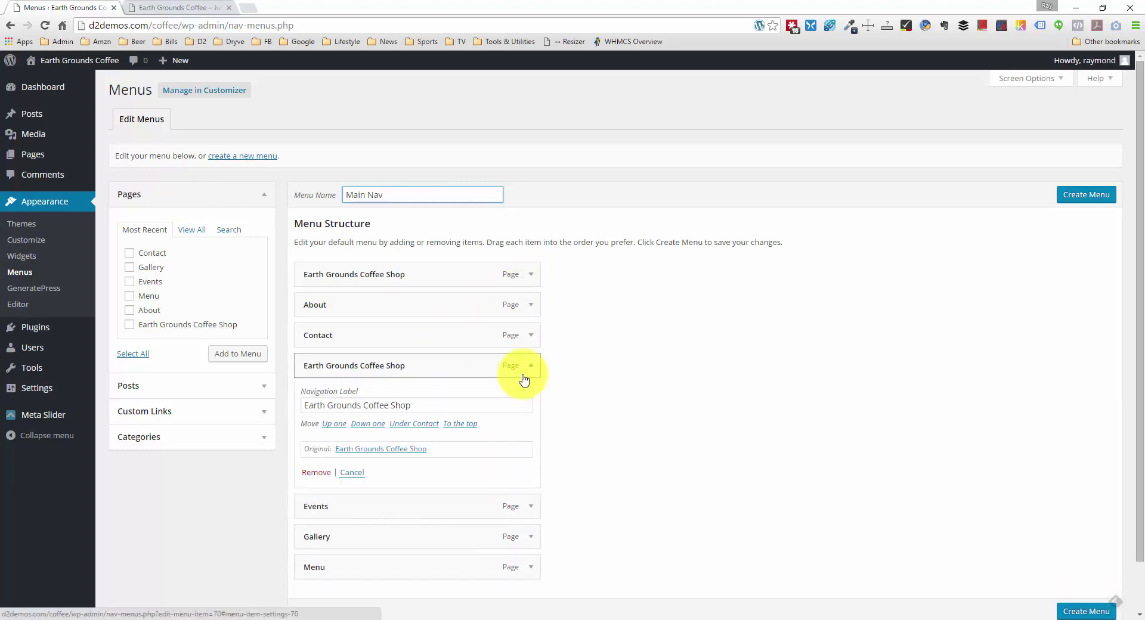
pyautogui.click(327, 474)
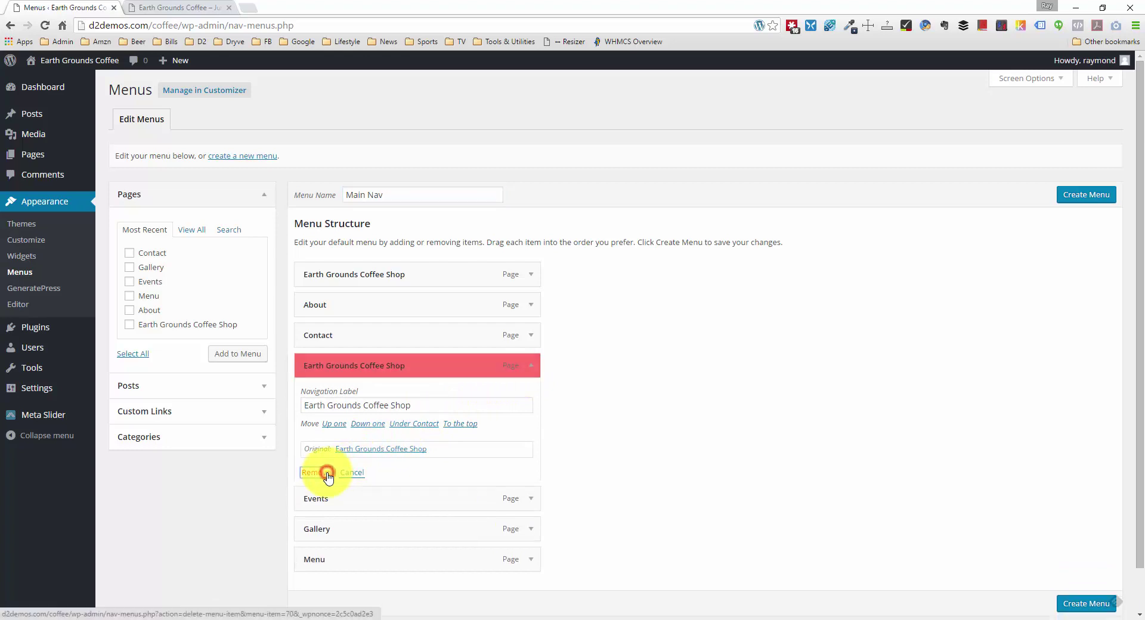
# Step: Change the remaining Earth Grounds Coffee Shop entry's navigation label to 'Home'
pyautogui.click(529, 274)
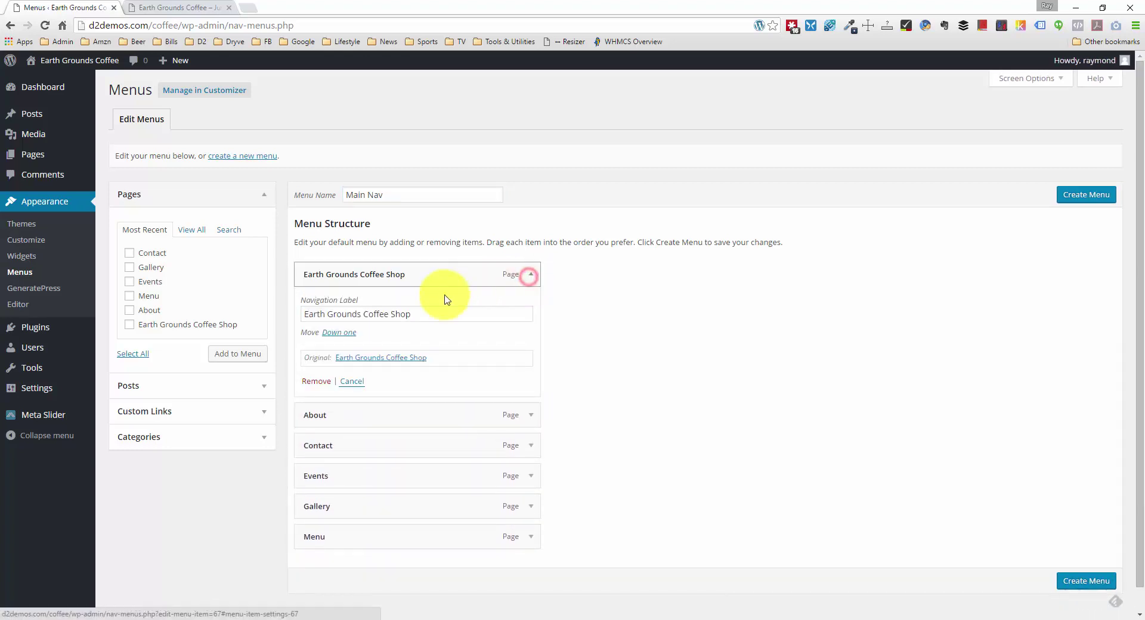
pyautogui.tripleClick(442, 314)
pyautogui.write('Home')
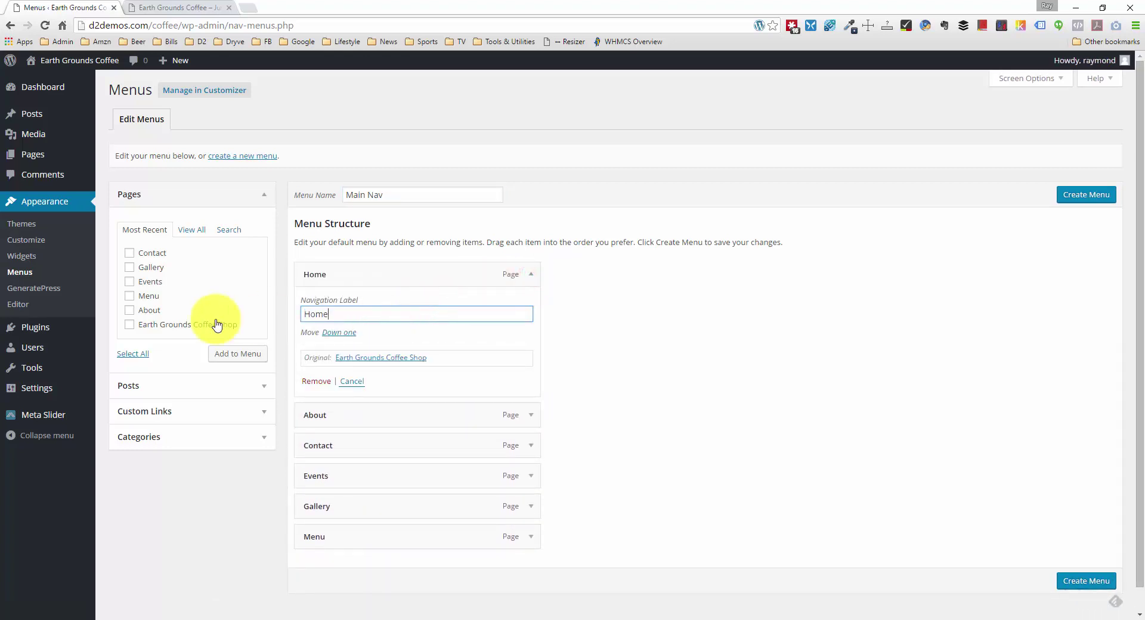
pyautogui.click(400, 287)
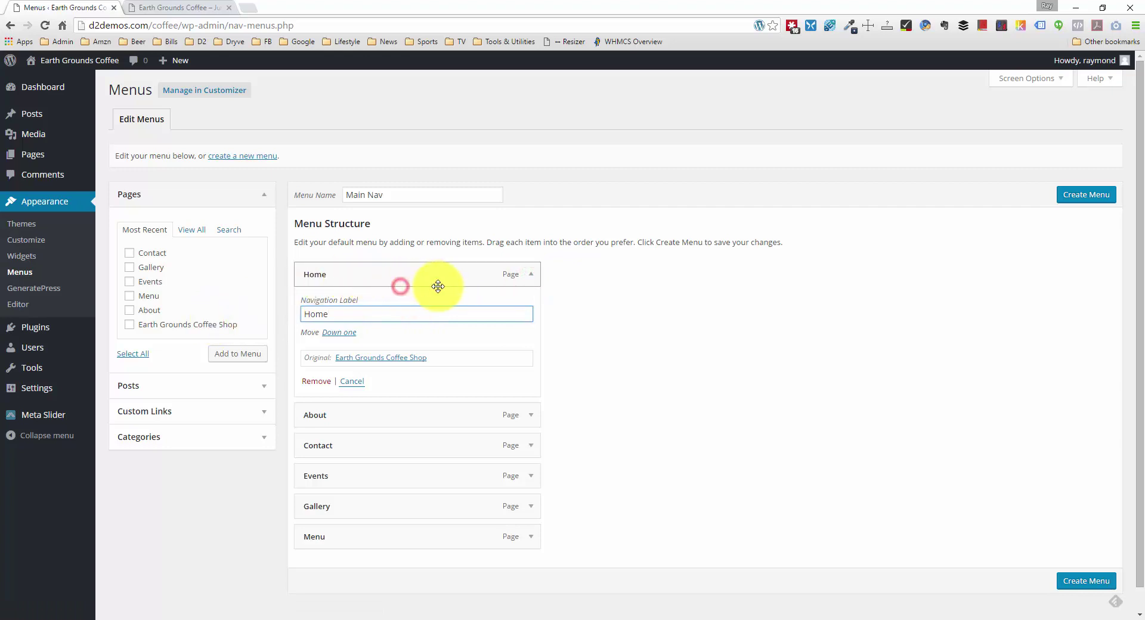
pyautogui.click(528, 276)
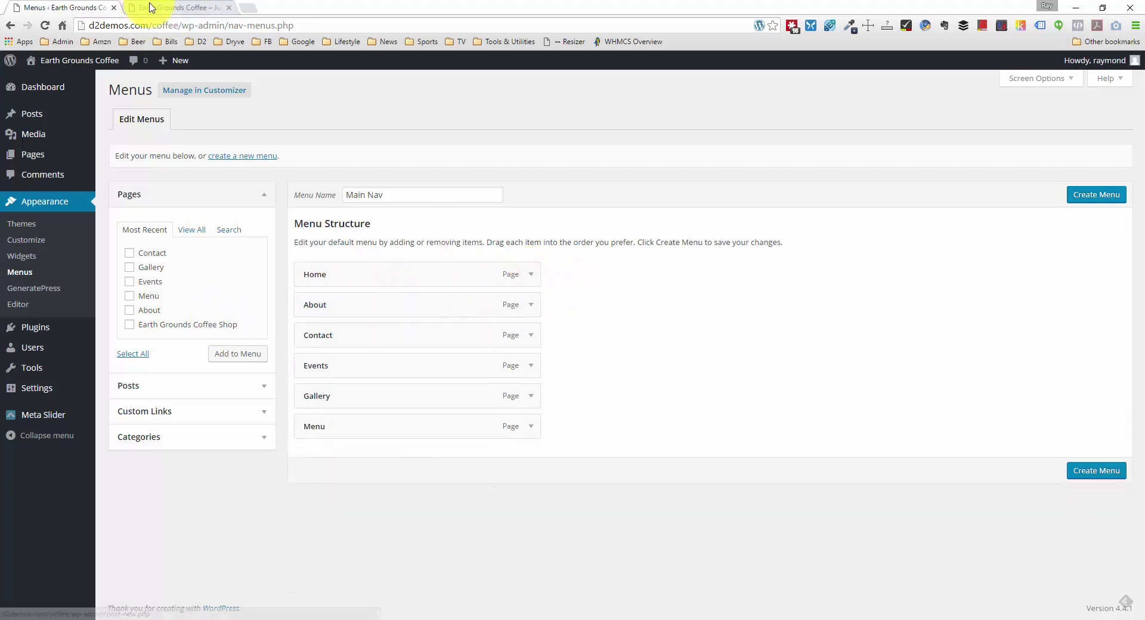
# Step: Reorder Main Nav to Home, About, Menu, Events, Gallery, Contact and save it
pyautogui.click(150, 8)
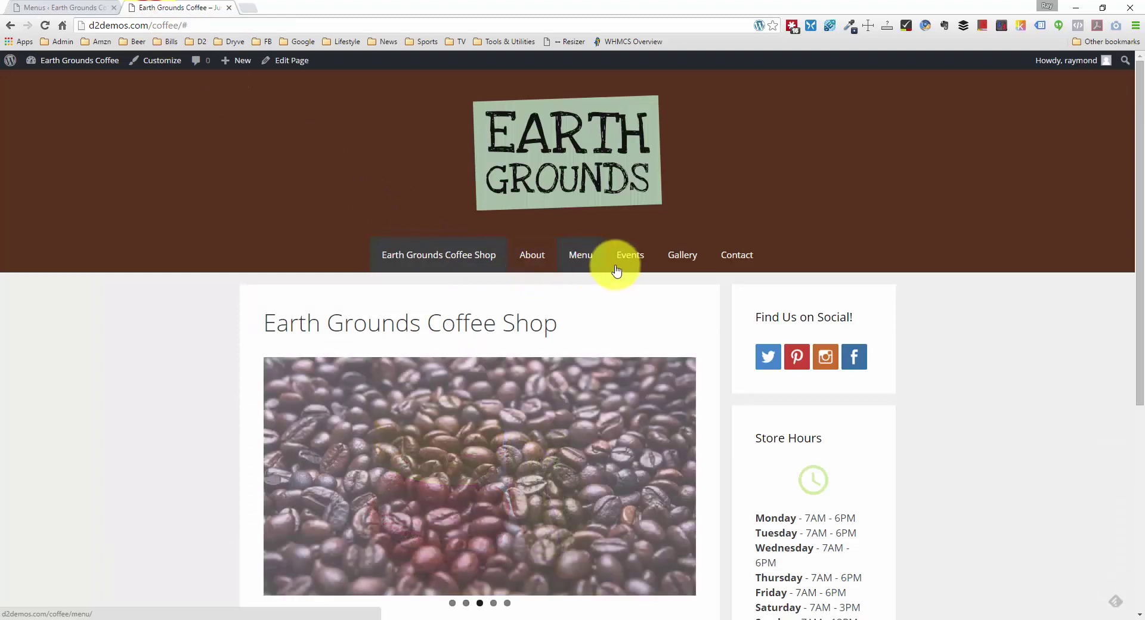
pyautogui.click(29, 8)
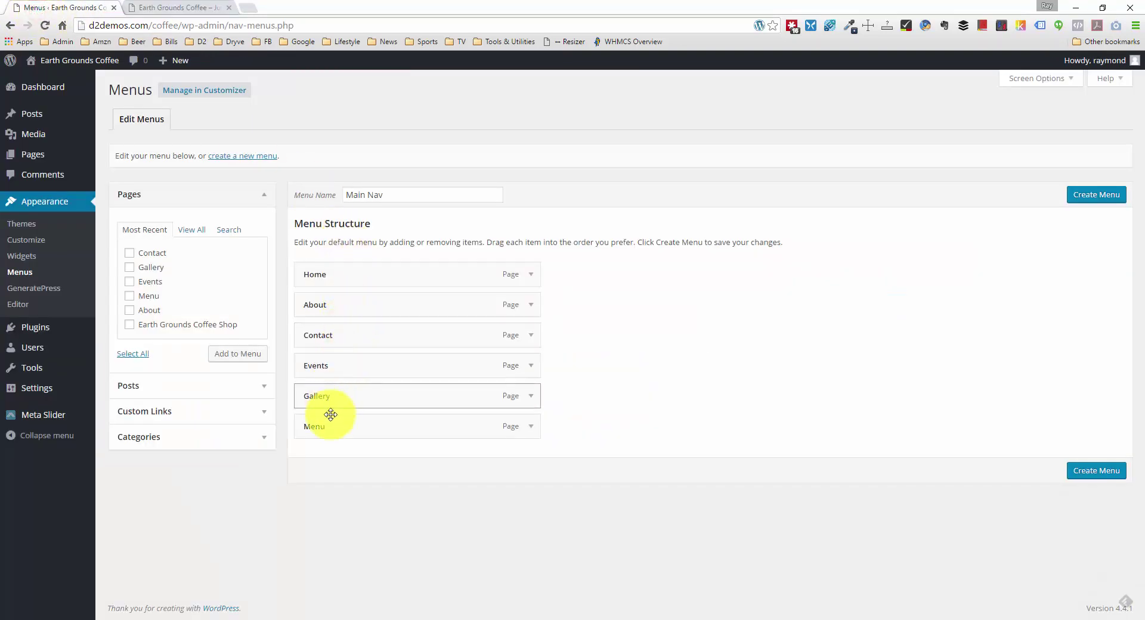
pyautogui.moveTo(330, 425); pyautogui.dragTo(350, 330)
pyautogui.moveTo(332, 396); pyautogui.dragTo(324, 365)
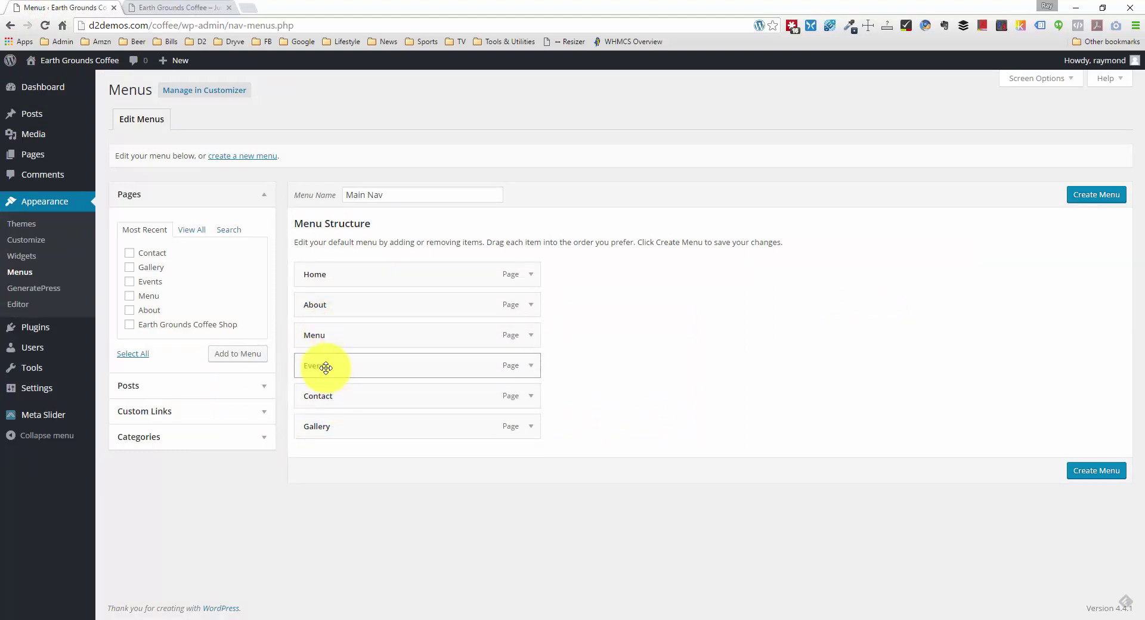
pyautogui.moveTo(328, 424); pyautogui.dragTo(412, 396)
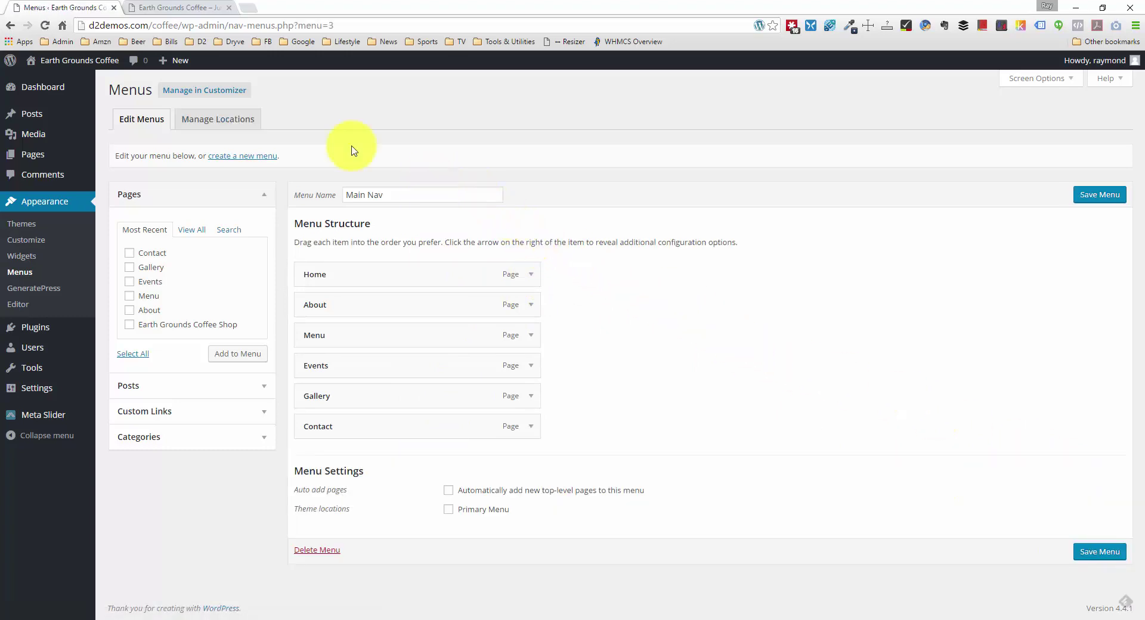
pyautogui.click(224, 130)
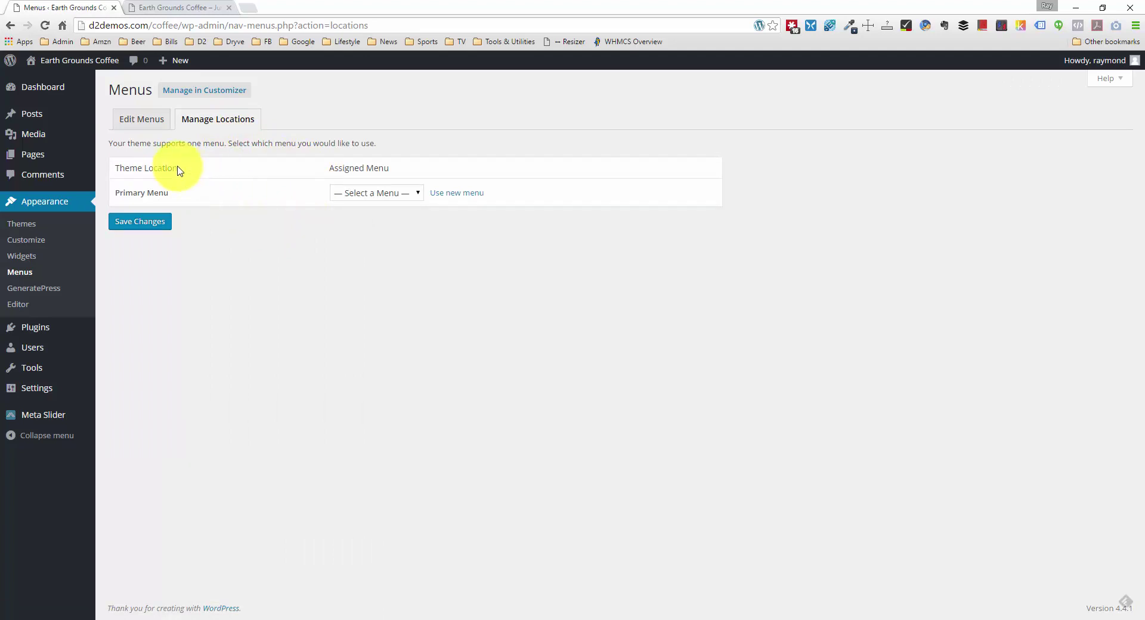
# Step: In the Customizer, assign Main Nav to the Primary Menu location and Save & Publish
pyautogui.click(38, 239)
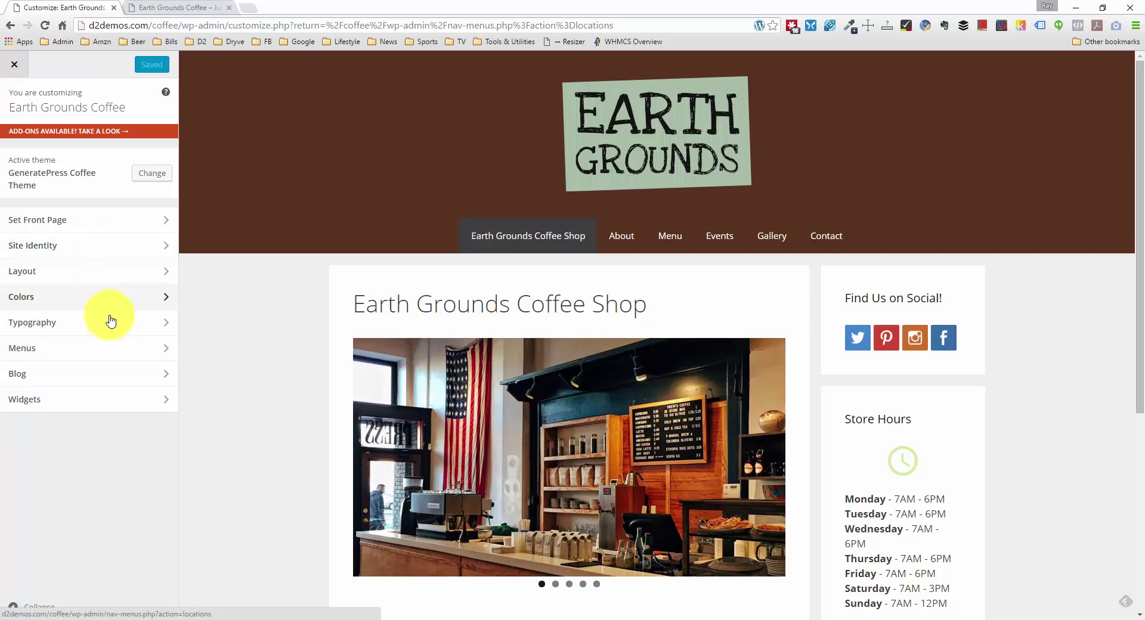
pyautogui.click(109, 348)
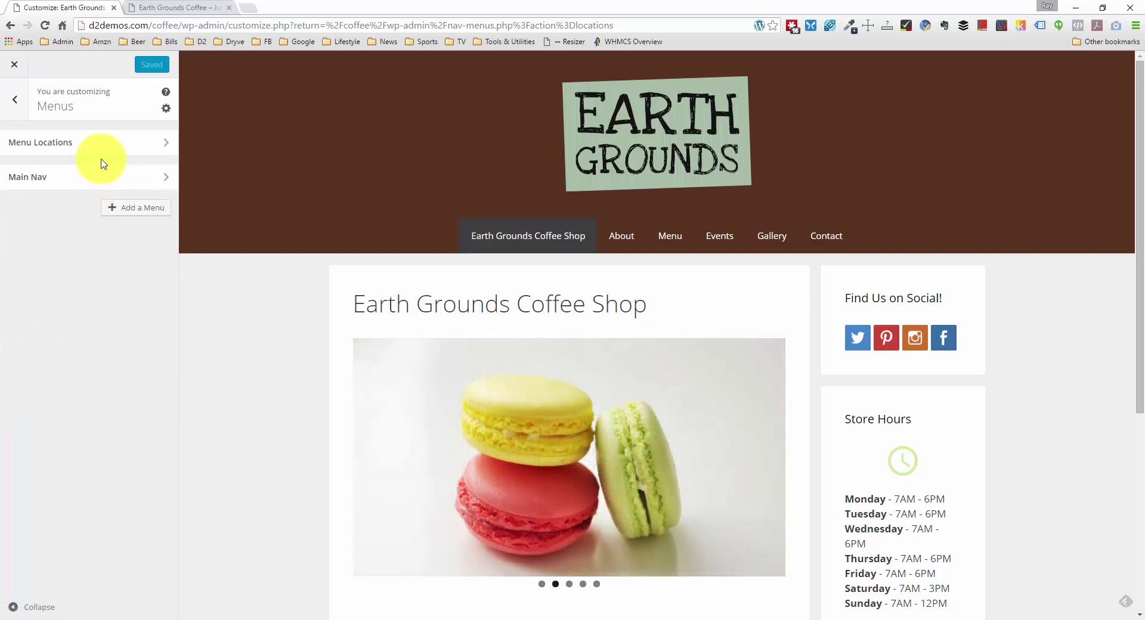
pyautogui.click(115, 144)
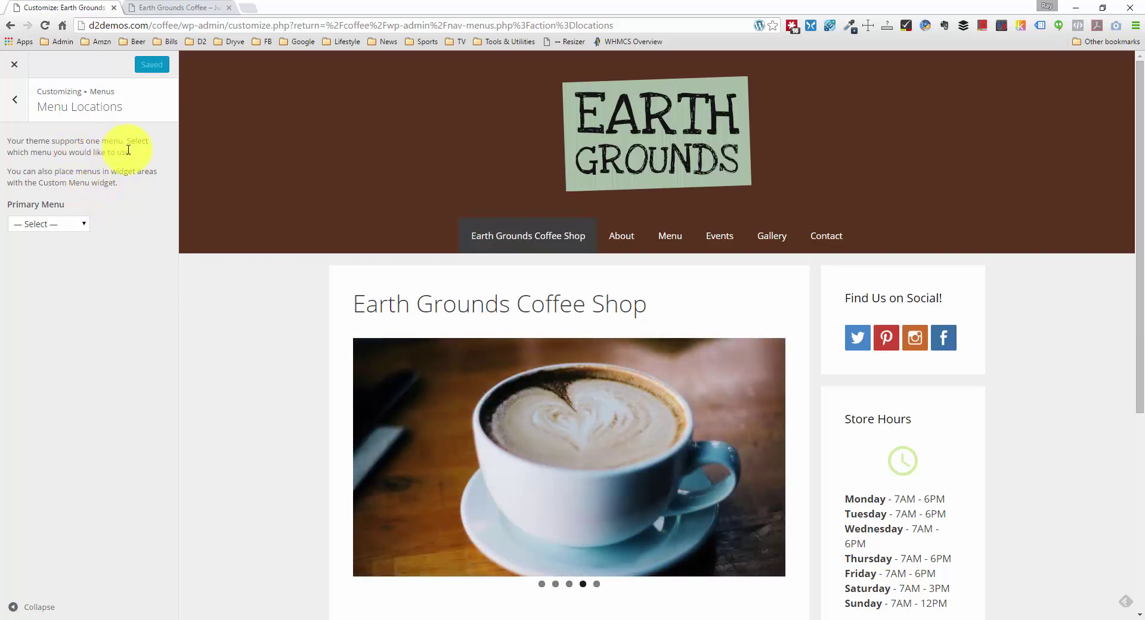
pyautogui.click(83, 224)
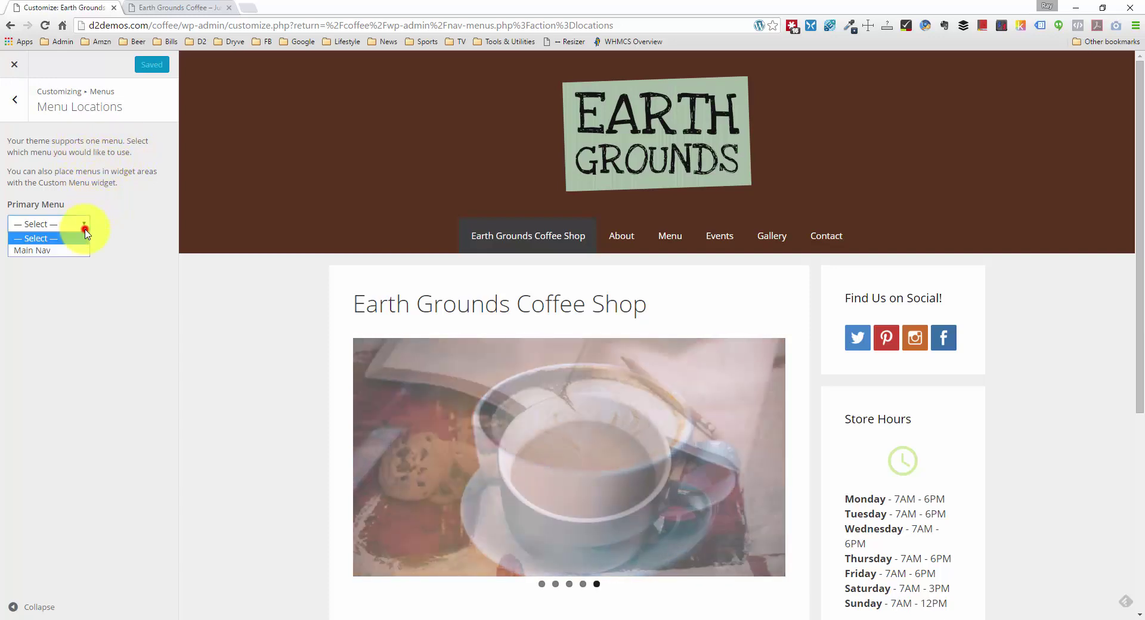
pyautogui.click(77, 248)
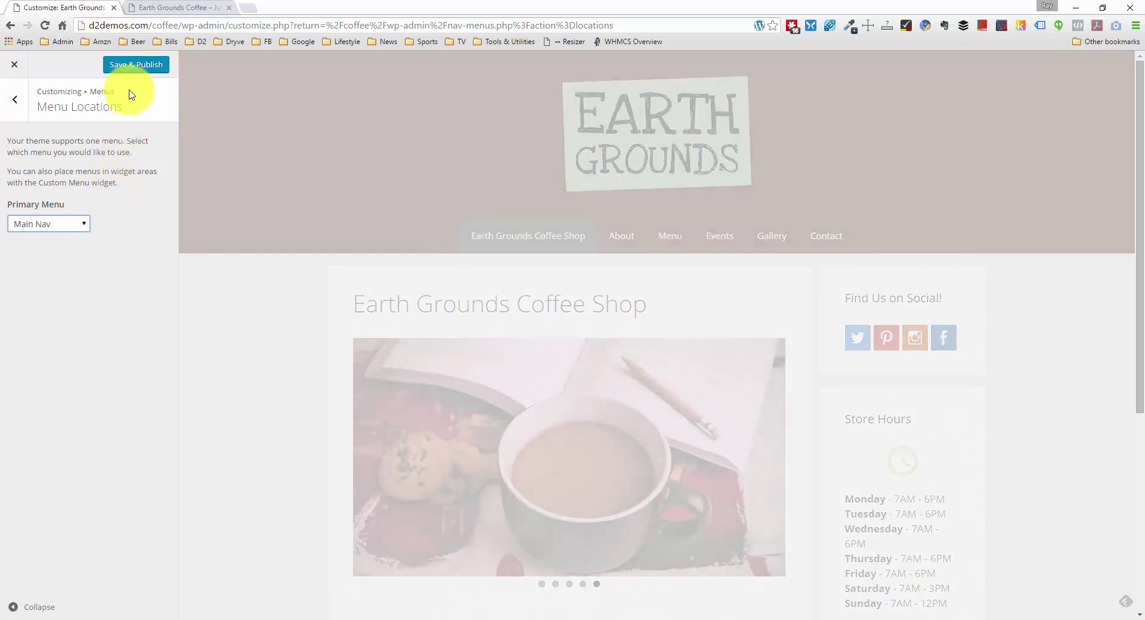
pyautogui.click(135, 66)
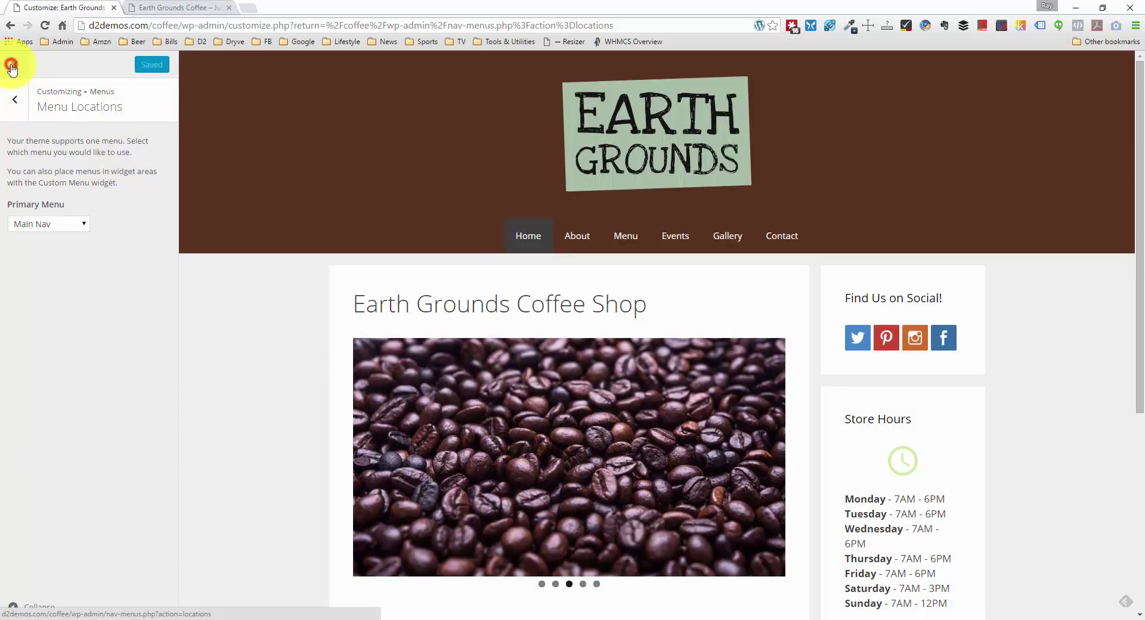
pyautogui.click(219, 6)
# Step: Reload the live Earth Grounds Coffee homepage and check the navigation reads Home, About, Menu, Events, Gallery, Contact
pyautogui.rightClick(138, 332)
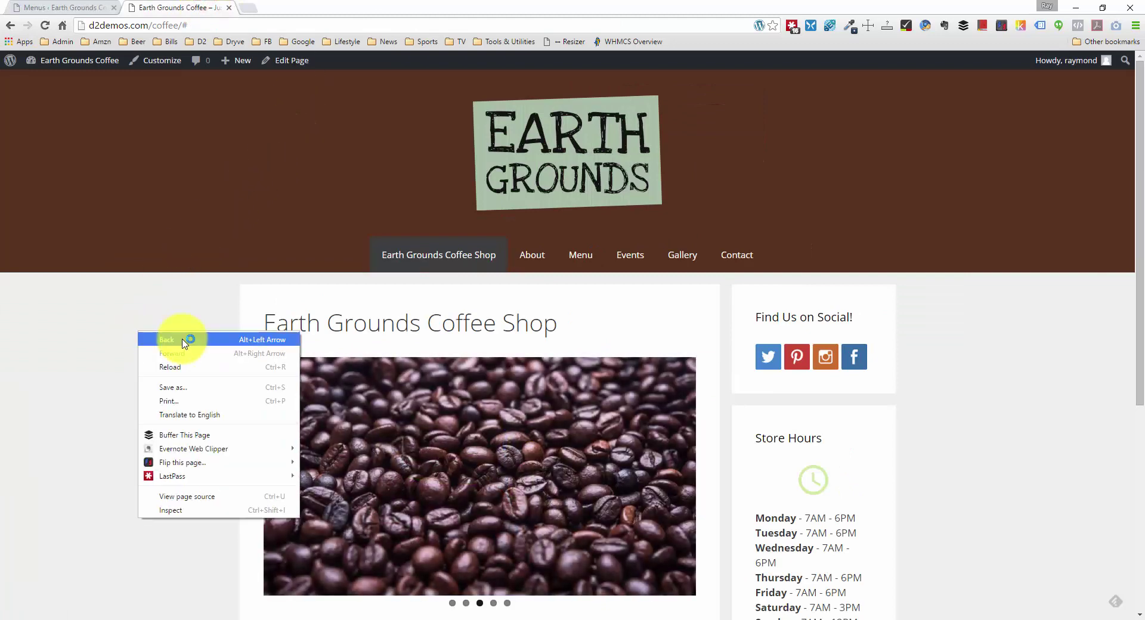
pyautogui.click(171, 367)
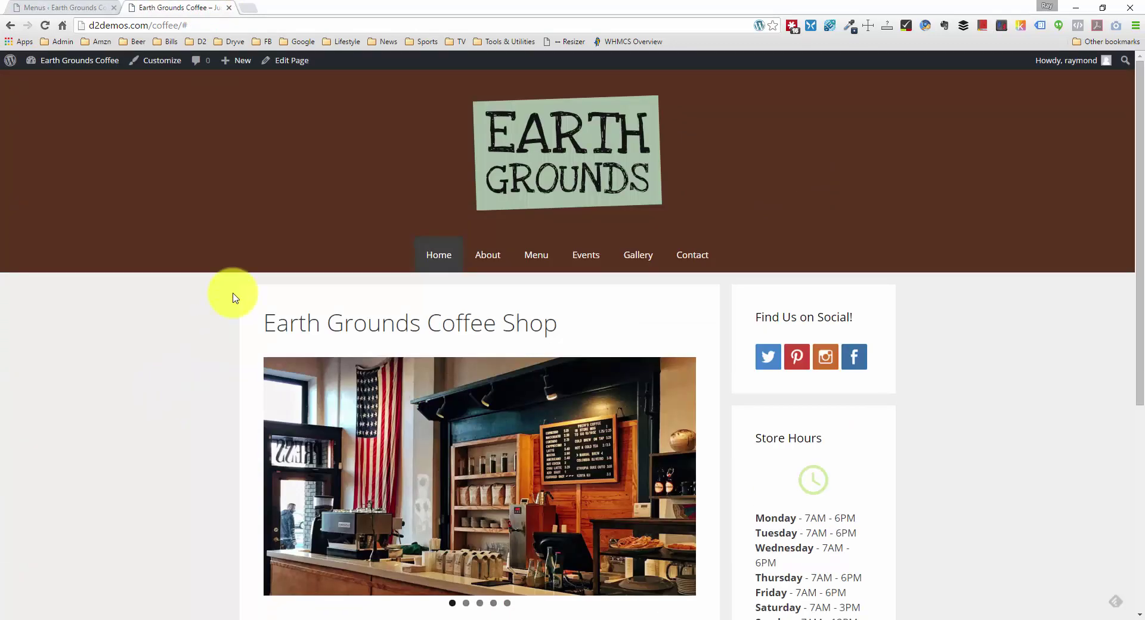
pyautogui.scroll(-1, 232, 298)
pyautogui.scroll(1, 363, 262)
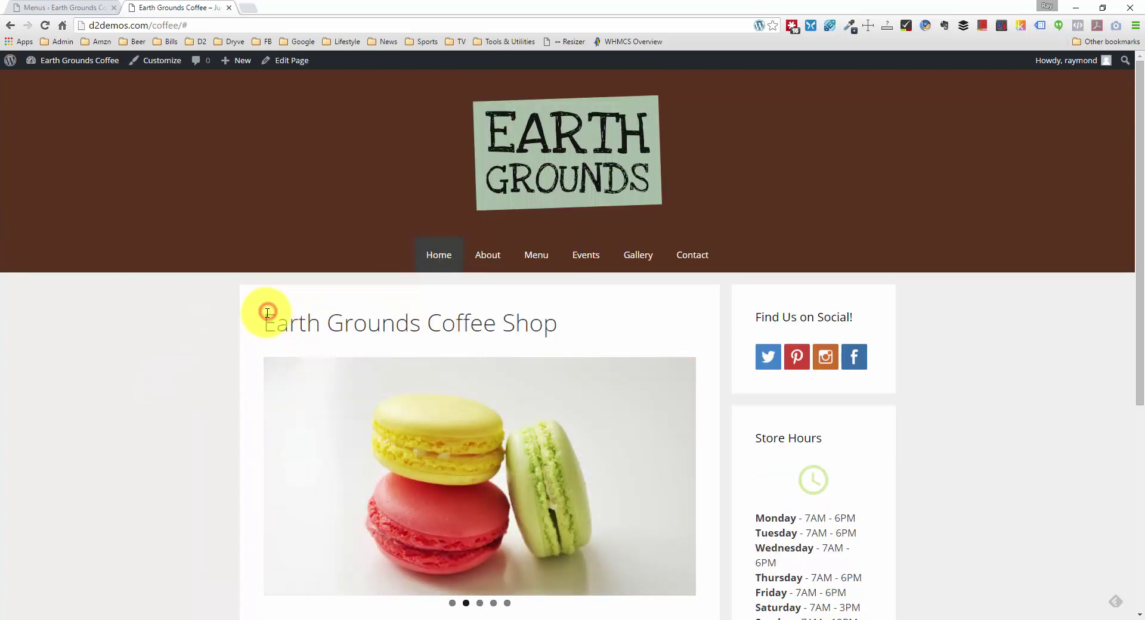
pyautogui.moveTo(267, 312); pyautogui.dragTo(560, 314)
pyautogui.click(565, 315)
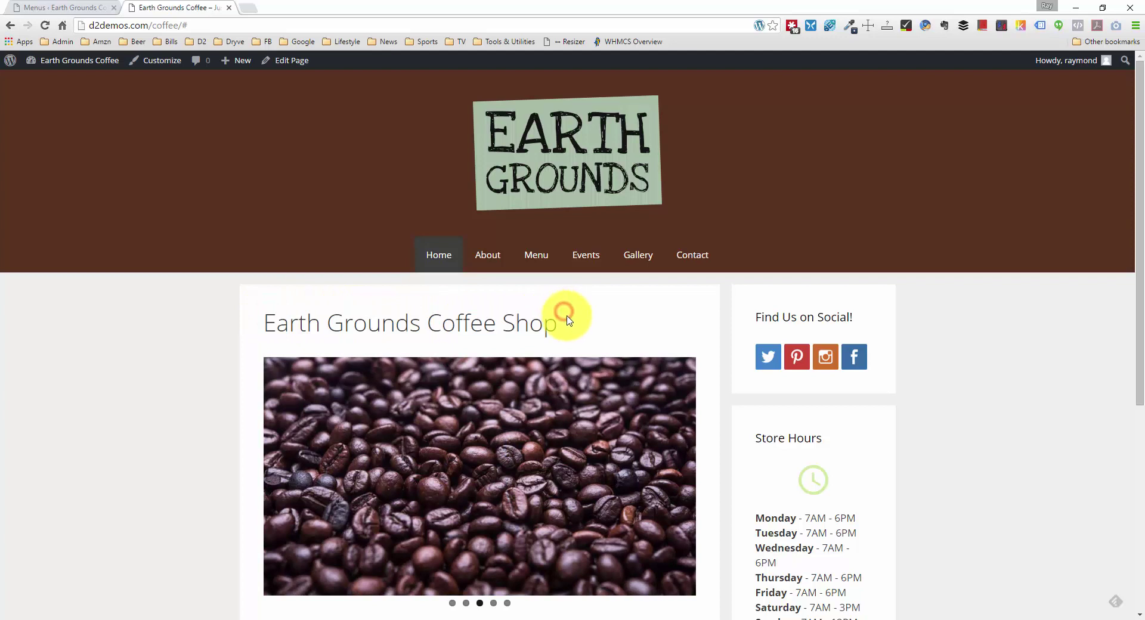
pyautogui.scroll(-2, 569, 316)
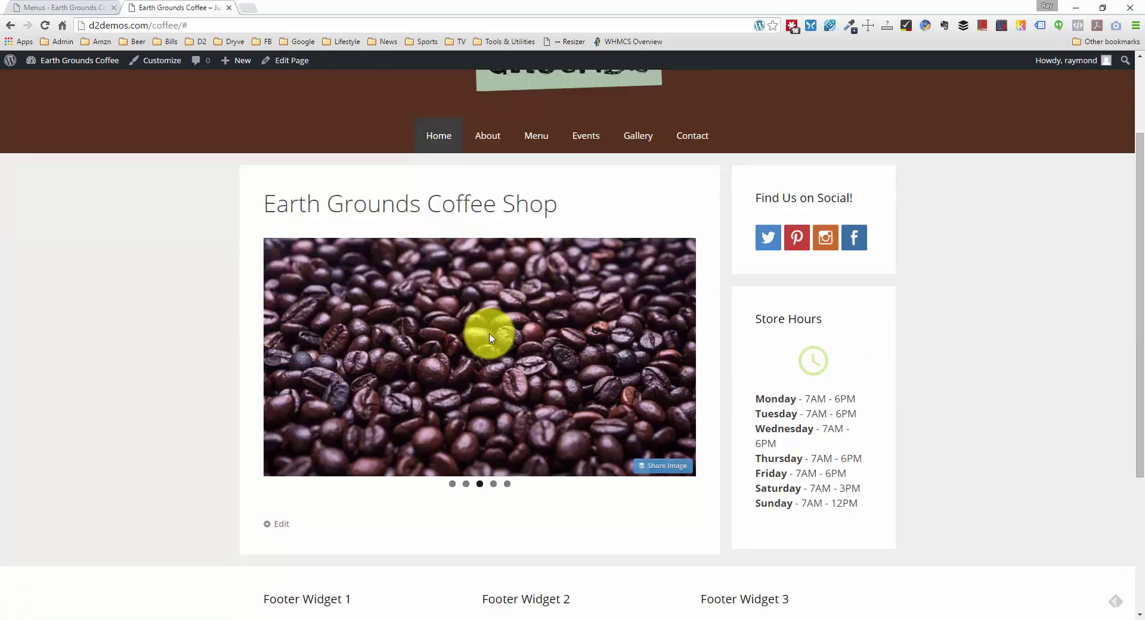
pyautogui.scroll(-1, 490, 338)
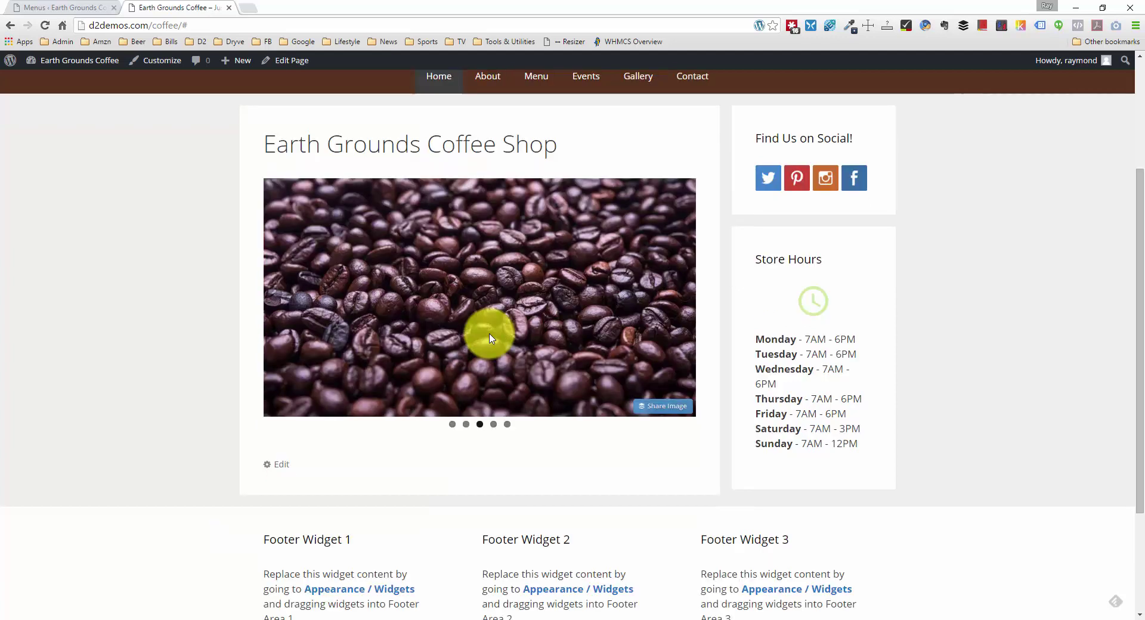
pyautogui.scroll(2, 489, 338)
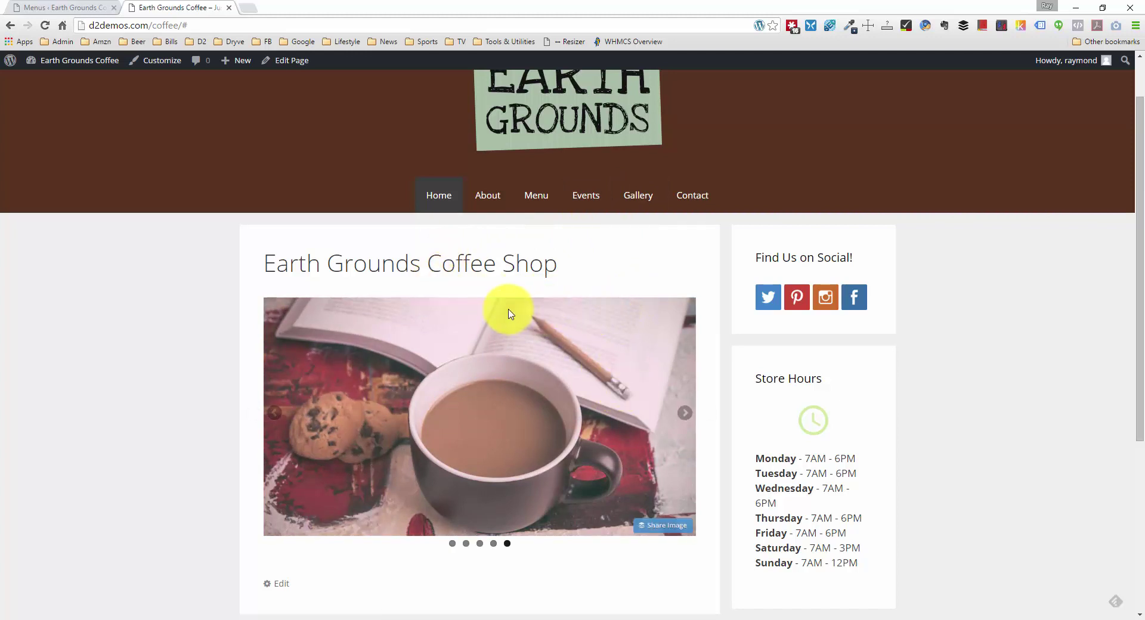
pyautogui.scroll(-5, 509, 307)
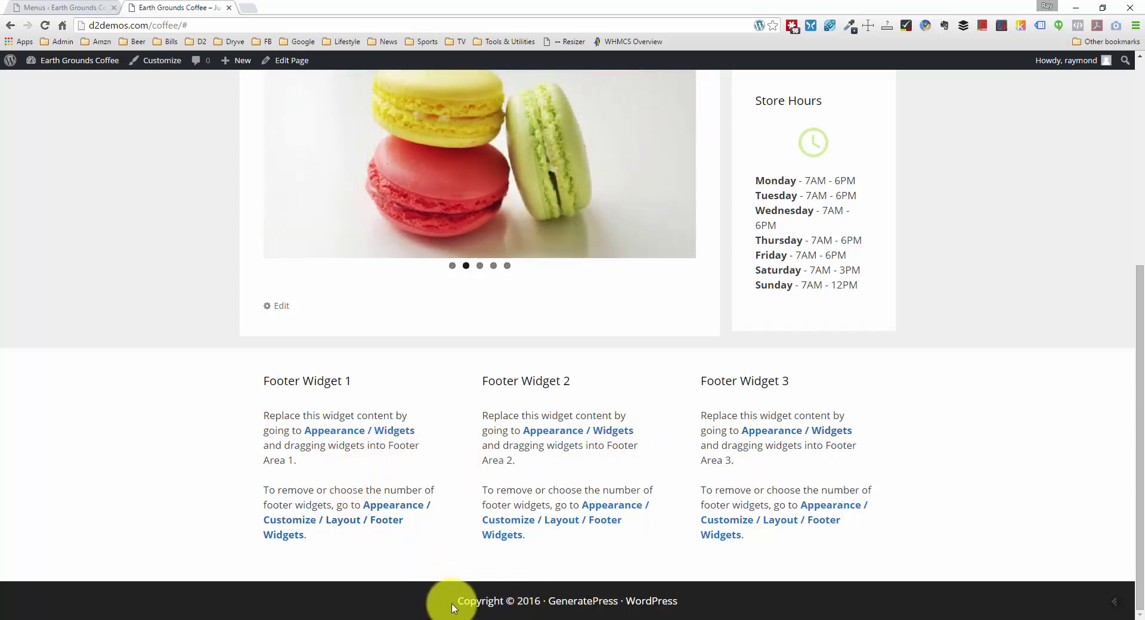
pyautogui.scroll(6, 728, 483)
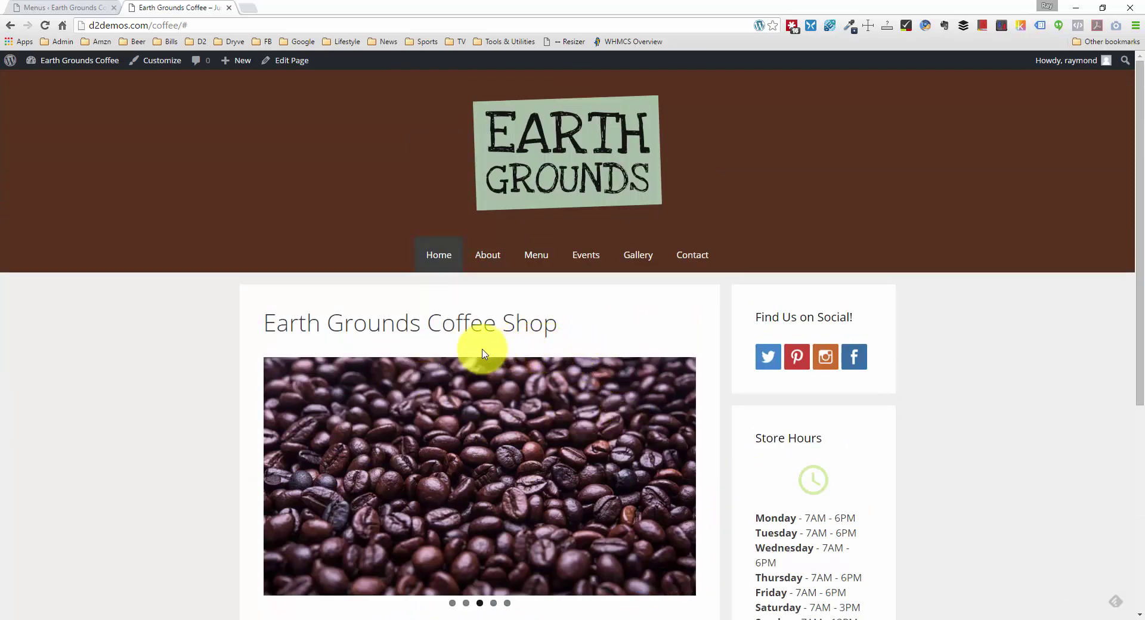
pyautogui.scroll(-1, 434, 361)
pyautogui.scroll(-1, 434, 361)
pyautogui.scroll(2, 439, 360)
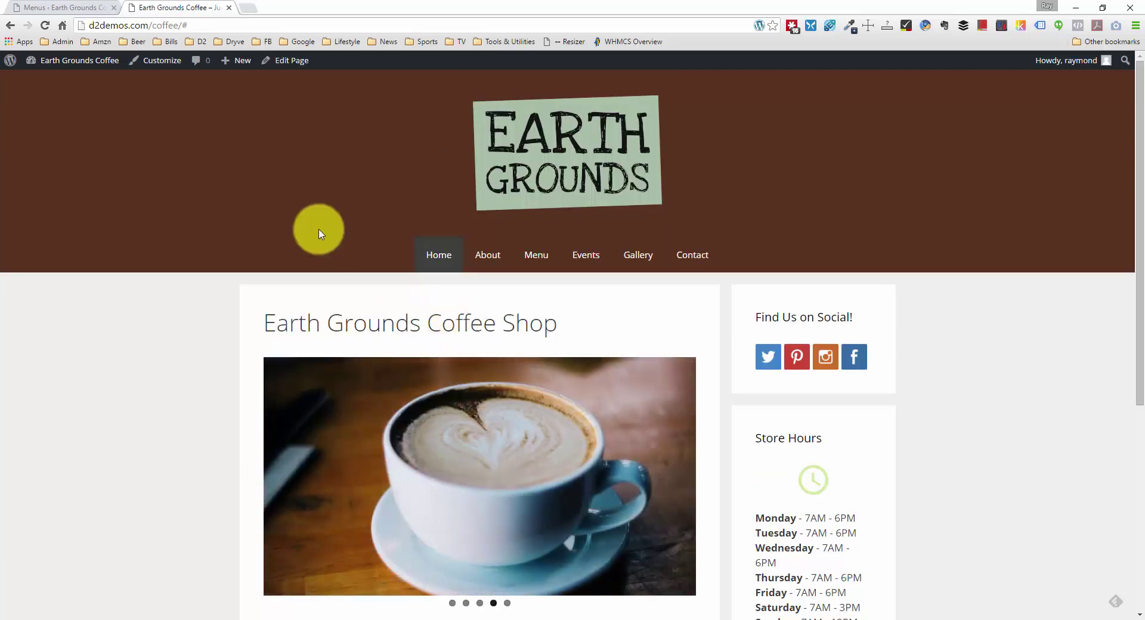
# Step: Search 'lorem ipsum' in a new tab and open lipsum.com
pyautogui.click(249, 7)
pyautogui.write('lorem ipsum')
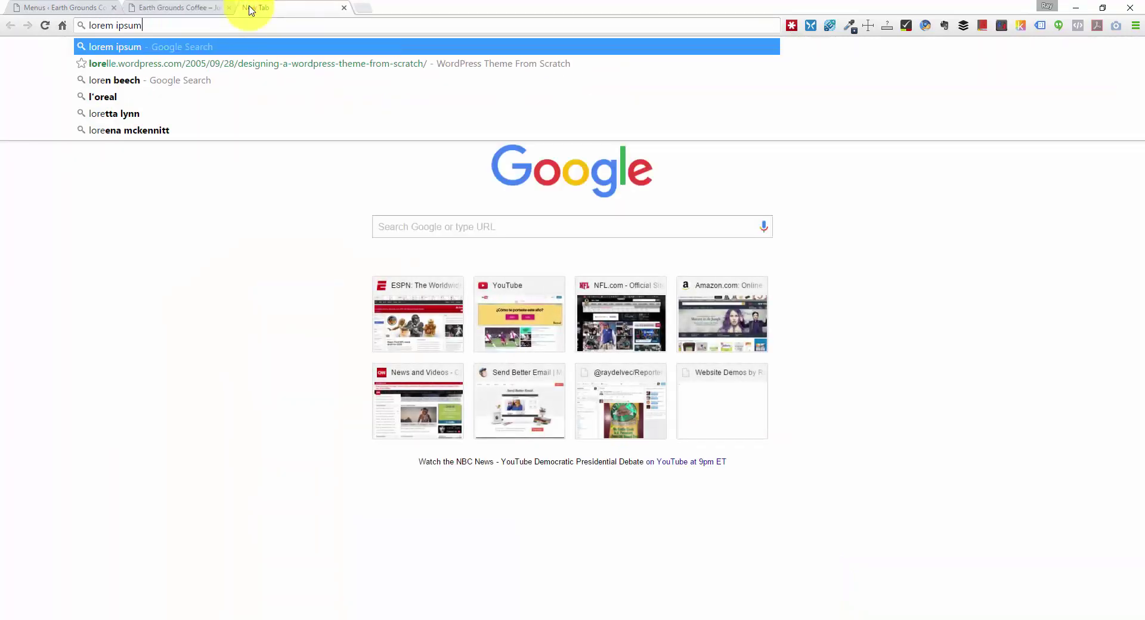
pyautogui.press('Return')
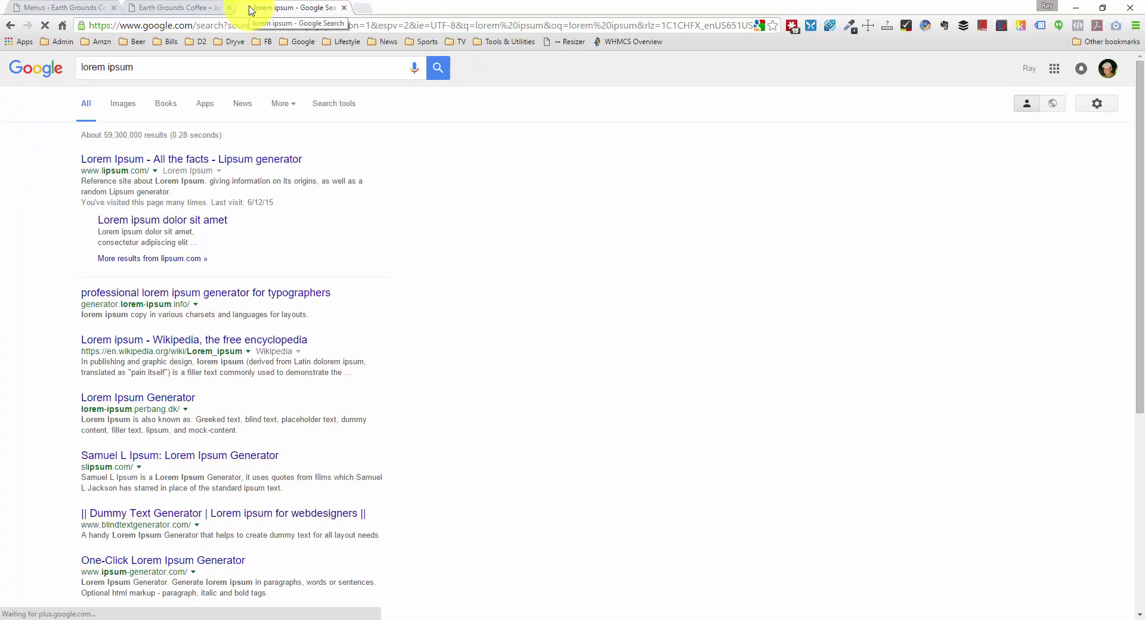
pyautogui.click(151, 160)
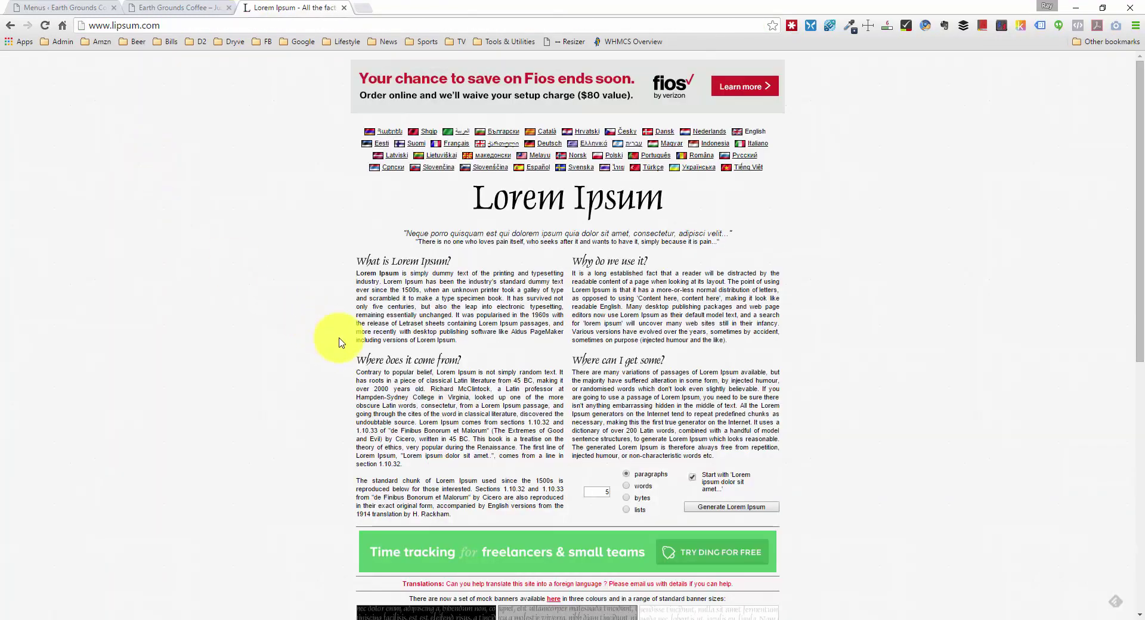
# Step: Generate five paragraphs of Lorem Ipsum and select the first paragraph
pyautogui.scroll(-1, 444, 367)
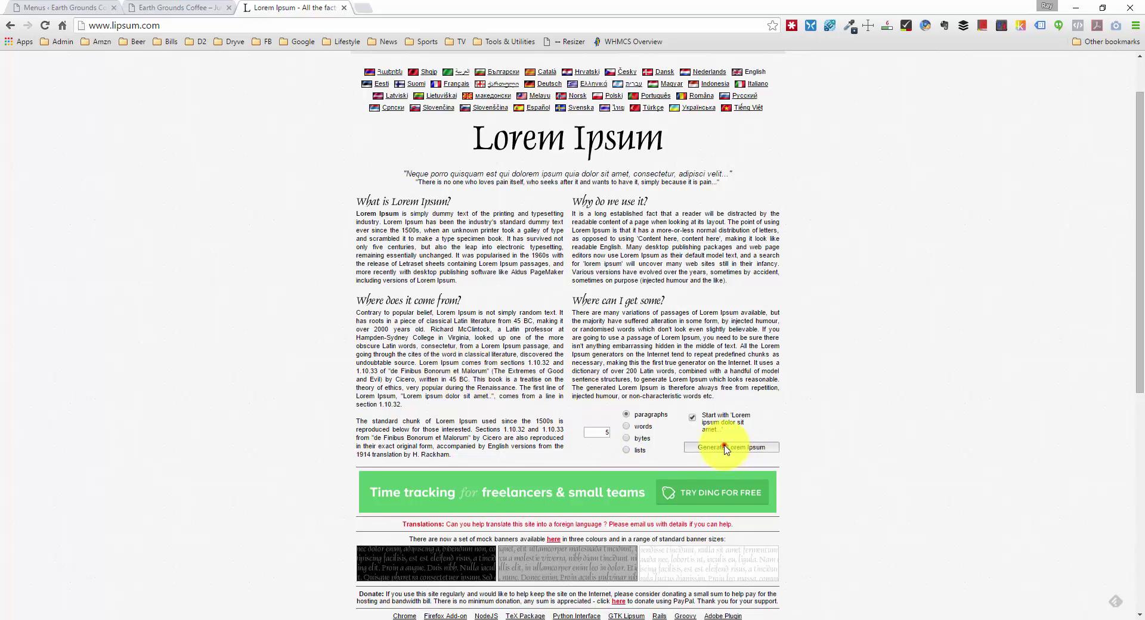
pyautogui.click(725, 447)
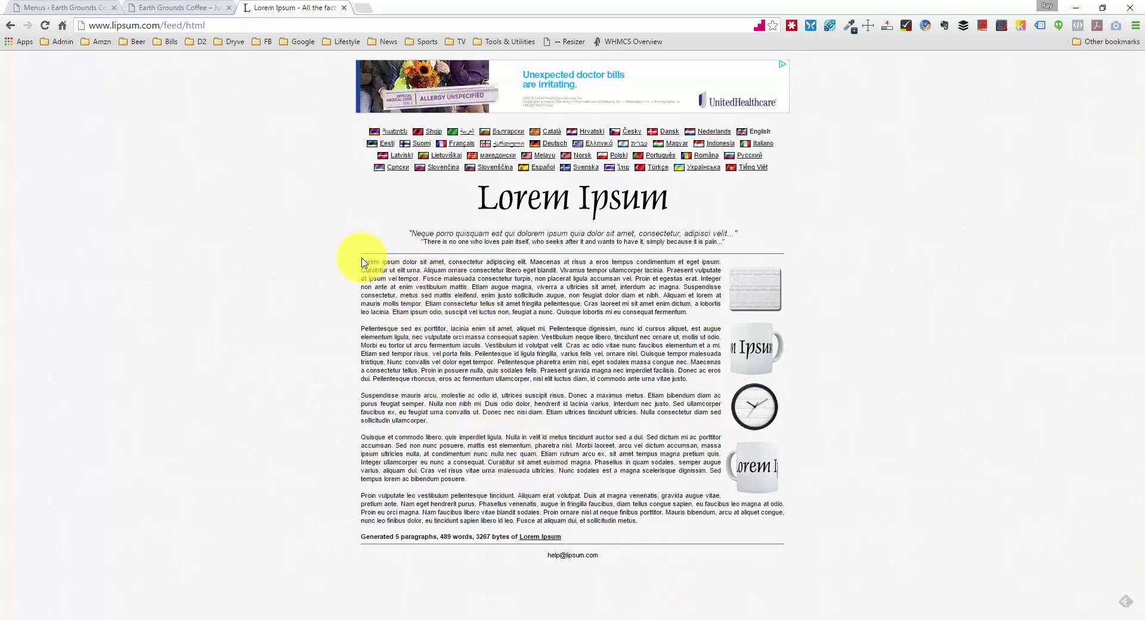
pyautogui.moveTo(363, 261); pyautogui.dragTo(697, 312)
pyautogui.hotkey('ctrl', 'c')
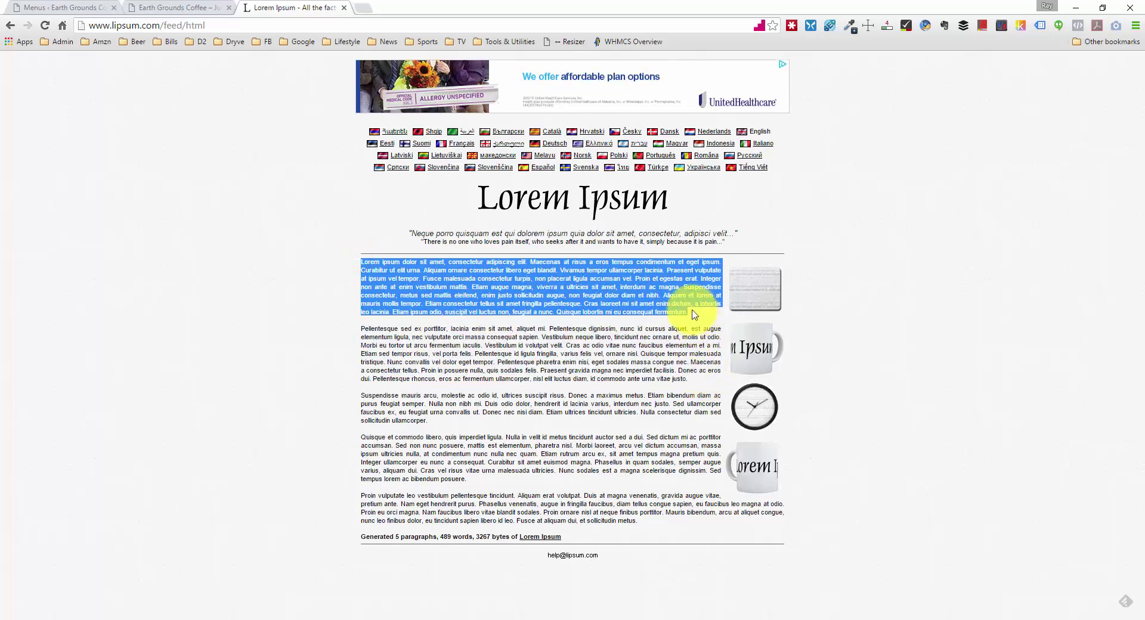
pyautogui.click(185, 6)
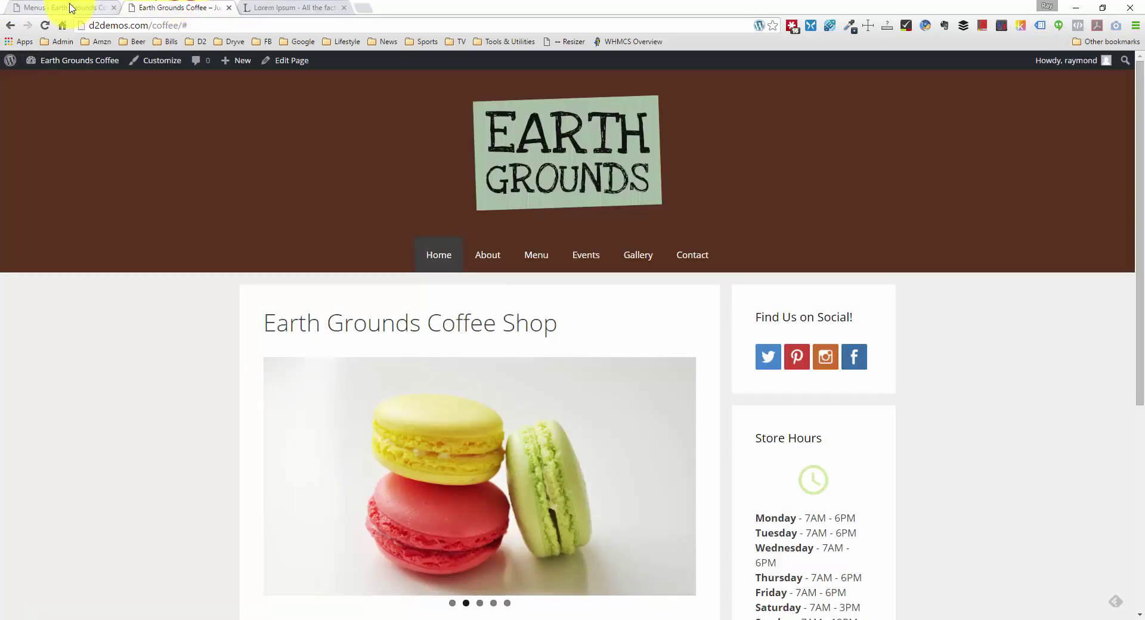
# Step: Open the Earth Grounds Coffee Shop page for editing in the WordPress admin
pyautogui.click(71, 9)
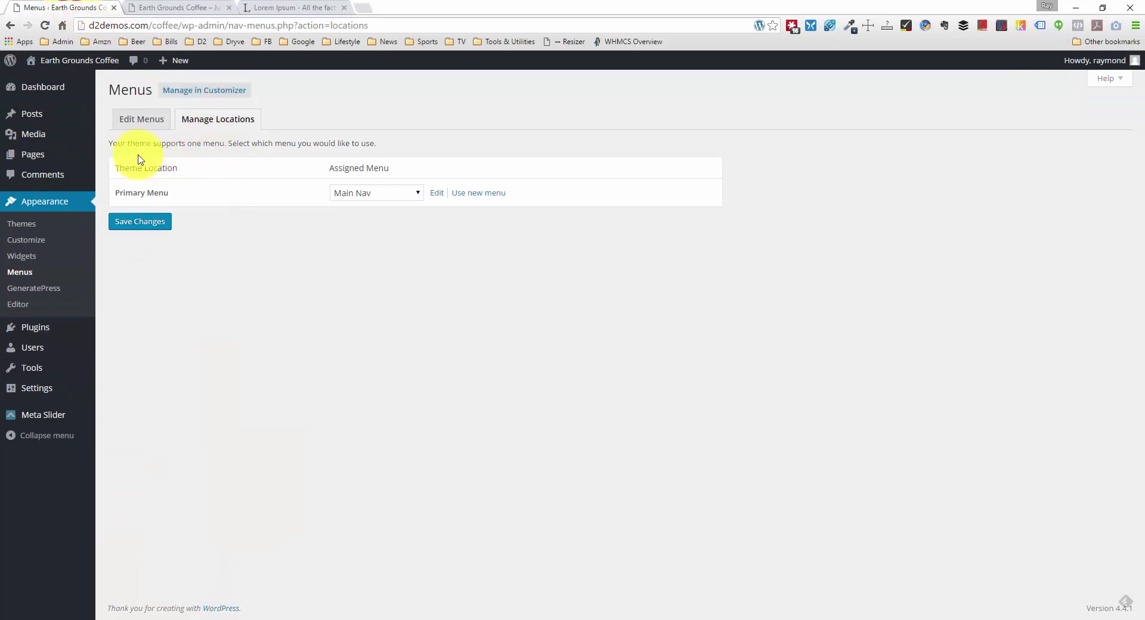
pyautogui.moveTo(76, 161)
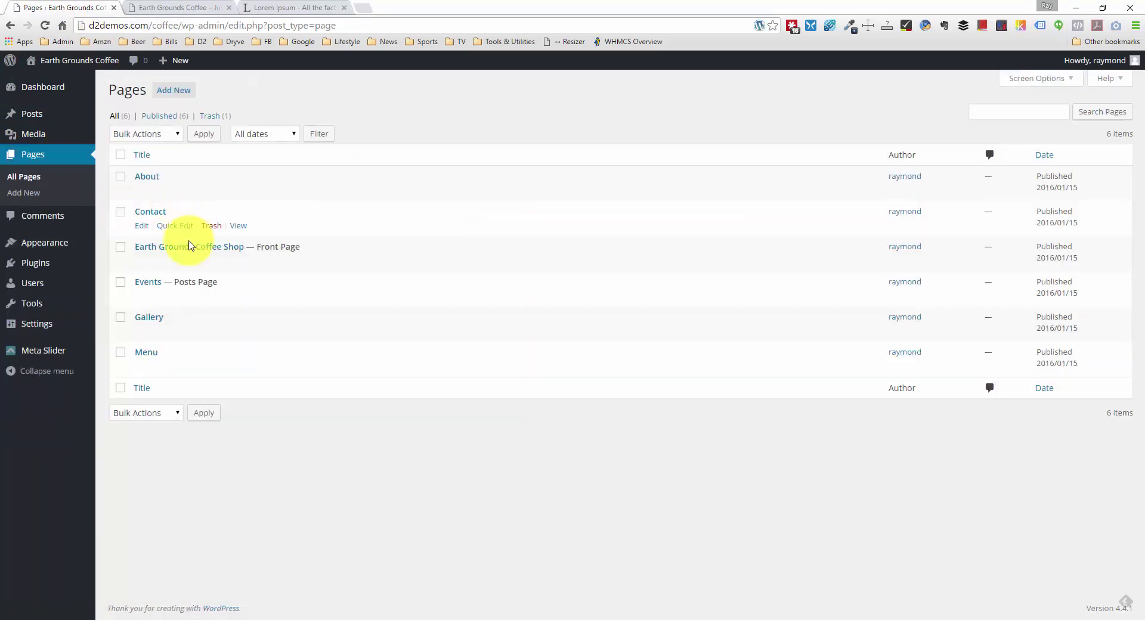
pyautogui.click(185, 248)
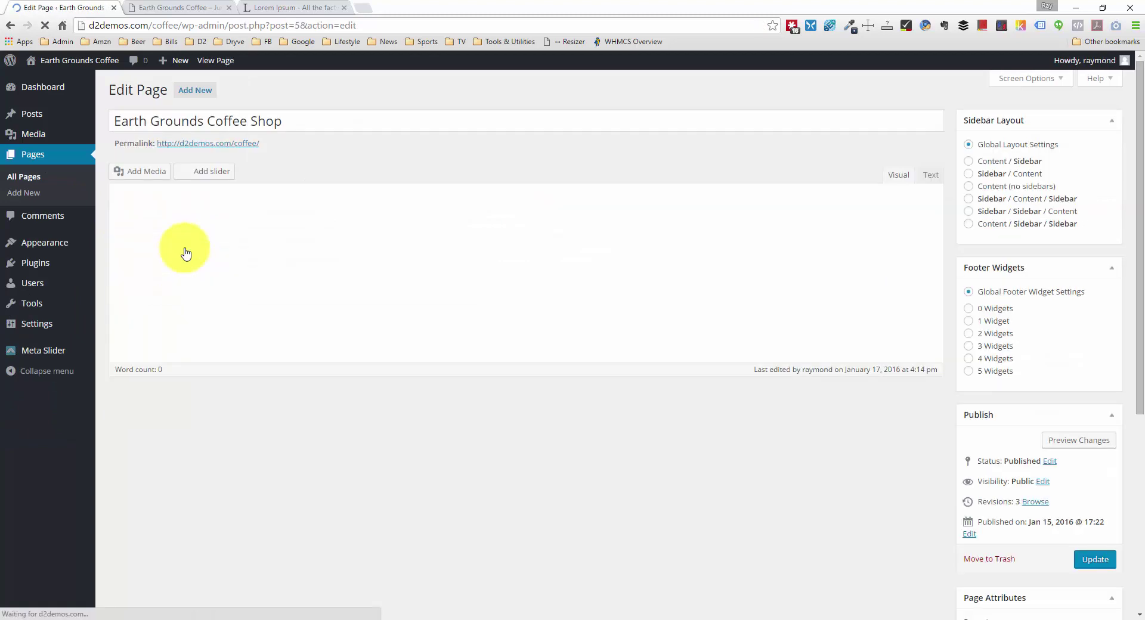
# Step: Paste the Lorem Ipsum below the slider shortcode and split it into three paragraphs
pyautogui.click(334, 232)
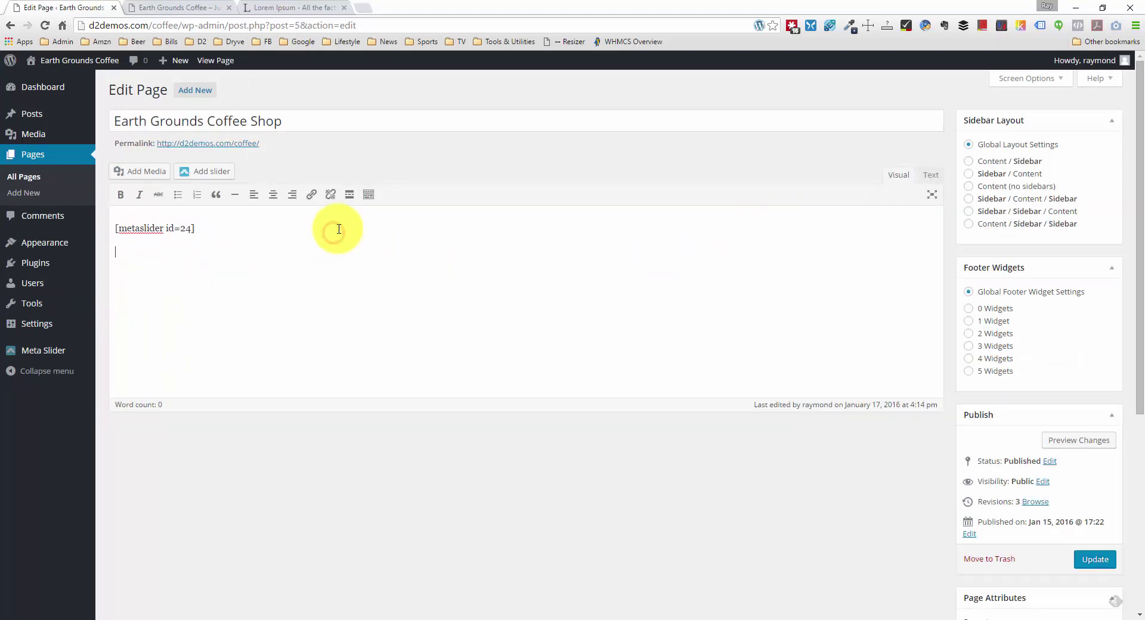
pyautogui.hotkey('ctrl', 'v')
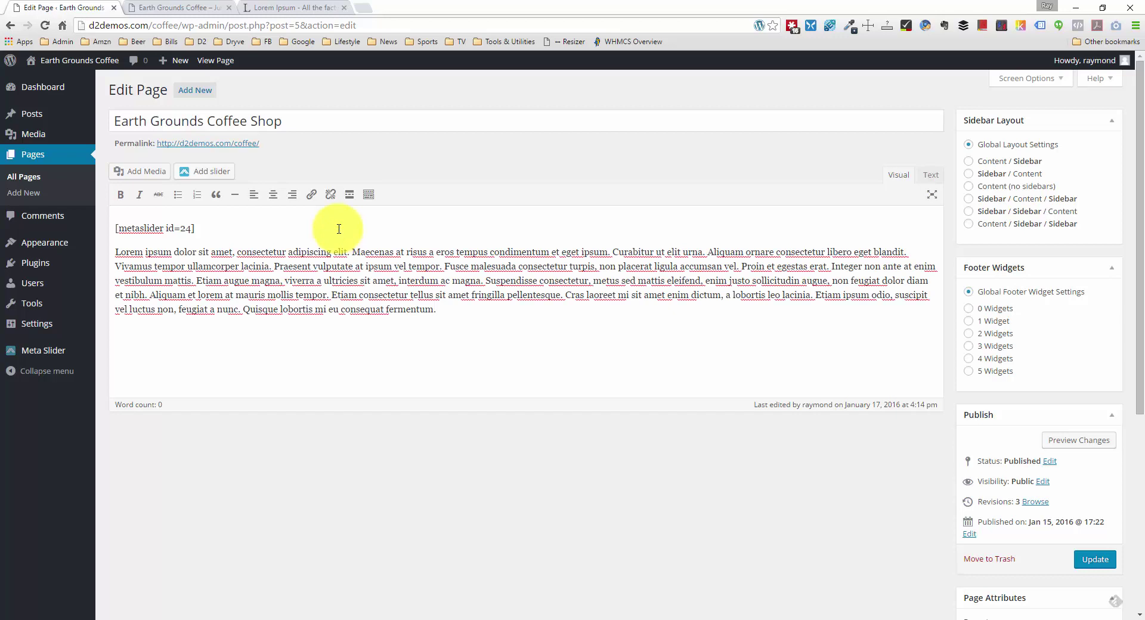
pyautogui.click(615, 249)
pyautogui.press('Return')
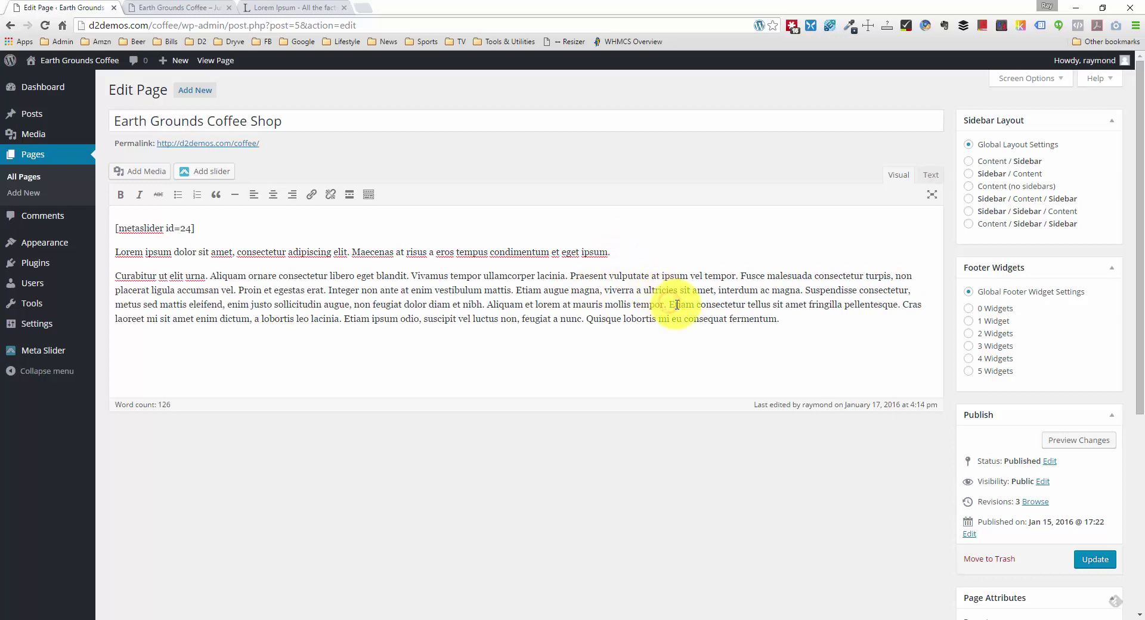
pyautogui.press('Return')
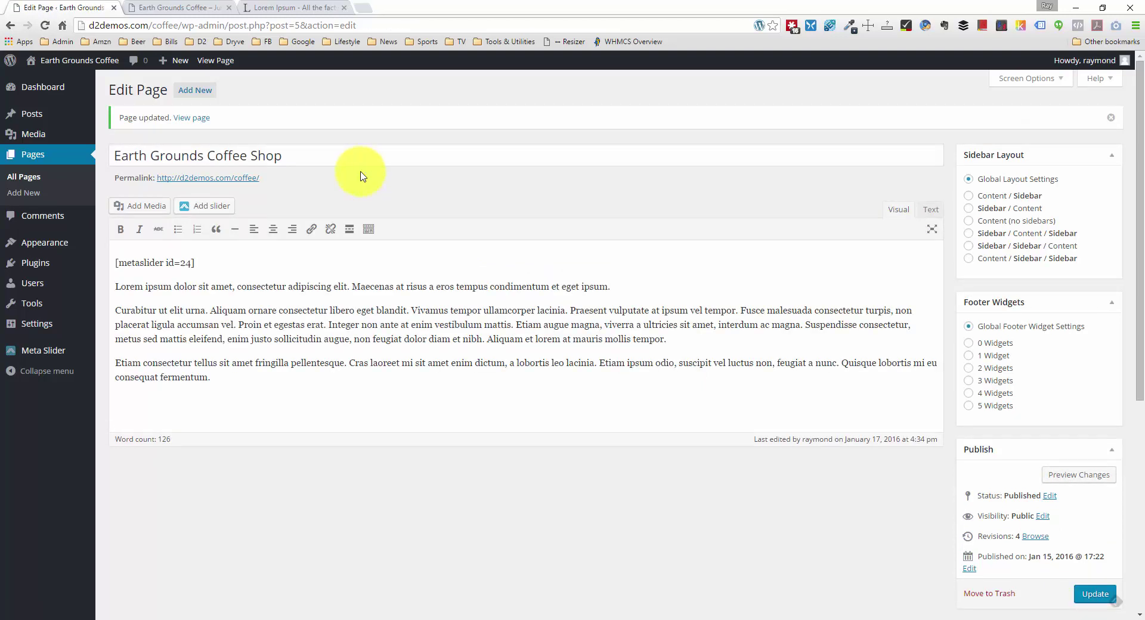
pyautogui.click(167, 8)
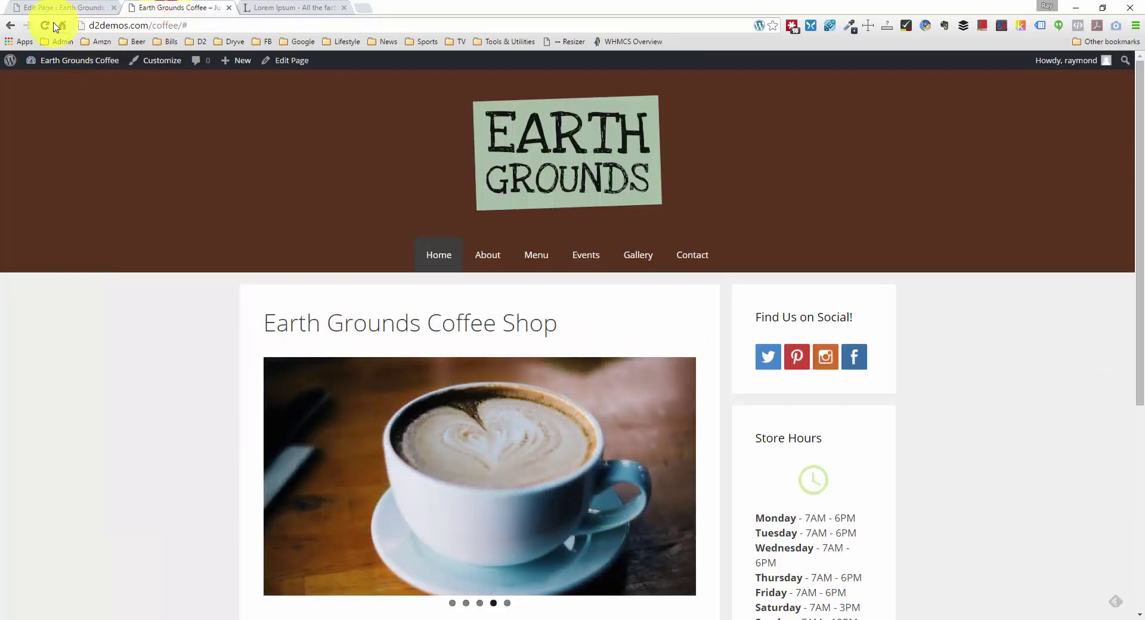
pyautogui.click(44, 25)
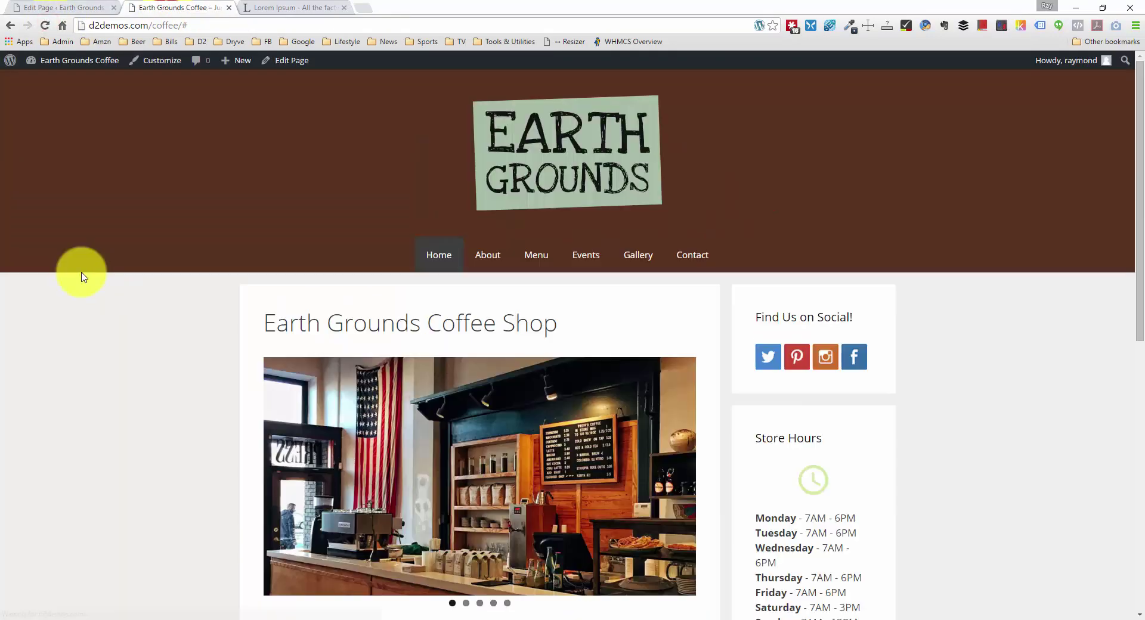
pyautogui.scroll(-6, 81, 273)
pyautogui.scroll(-3, 82, 272)
pyautogui.scroll(10, 81, 272)
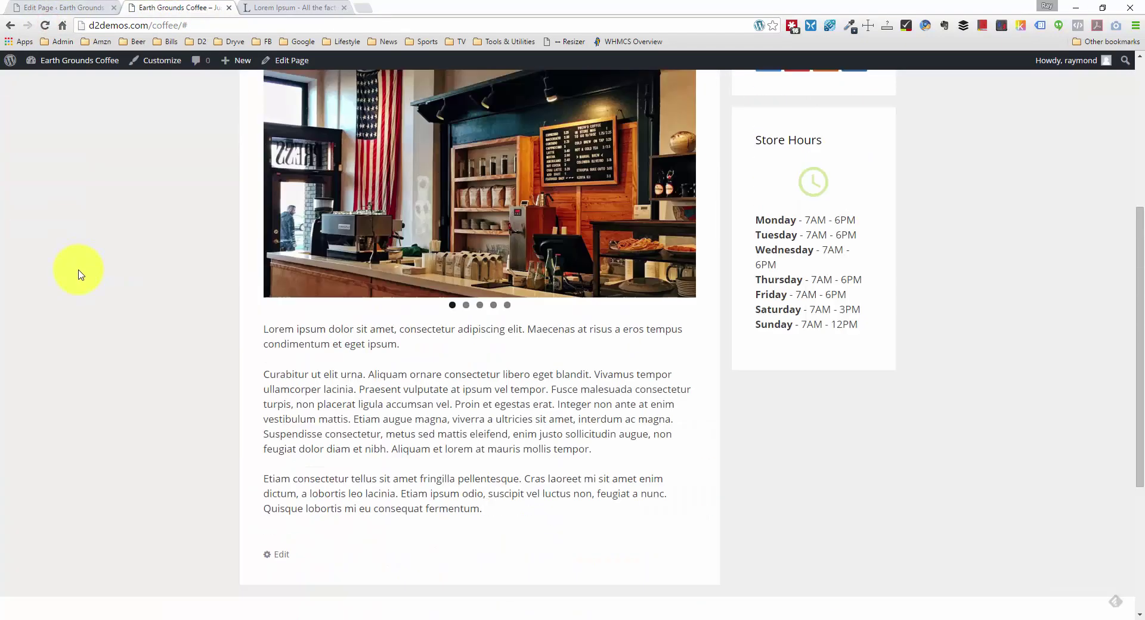
pyautogui.scroll(-4, 82, 276)
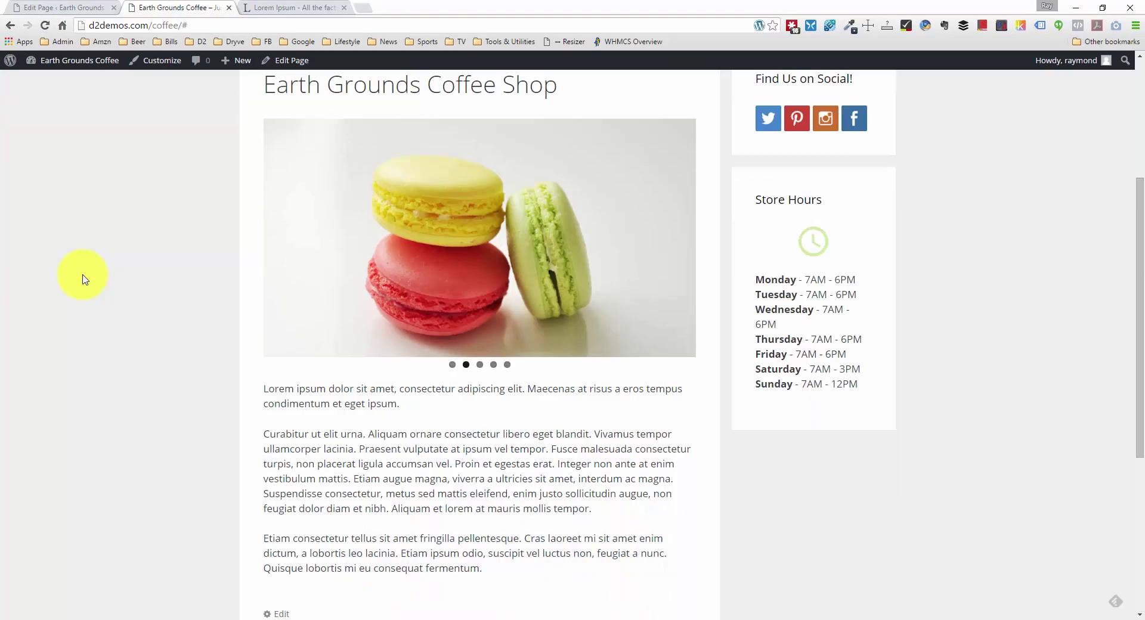
pyautogui.scroll(4, 83, 277)
pyautogui.click(498, 255)
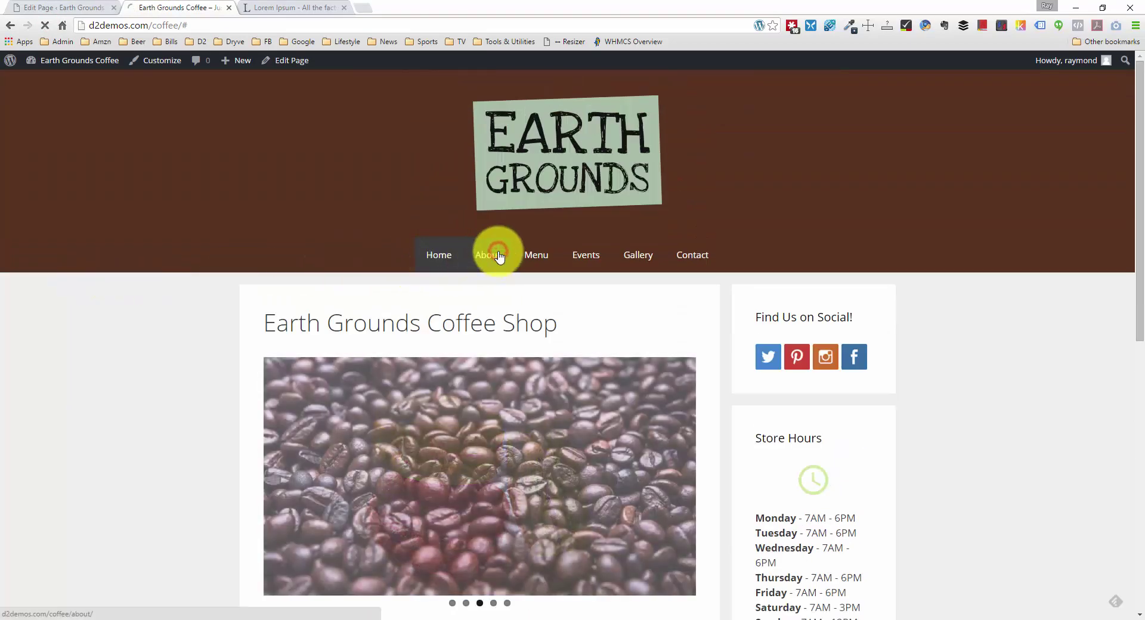
pyautogui.scroll(-2, 343, 304)
pyautogui.scroll(2, 341, 304)
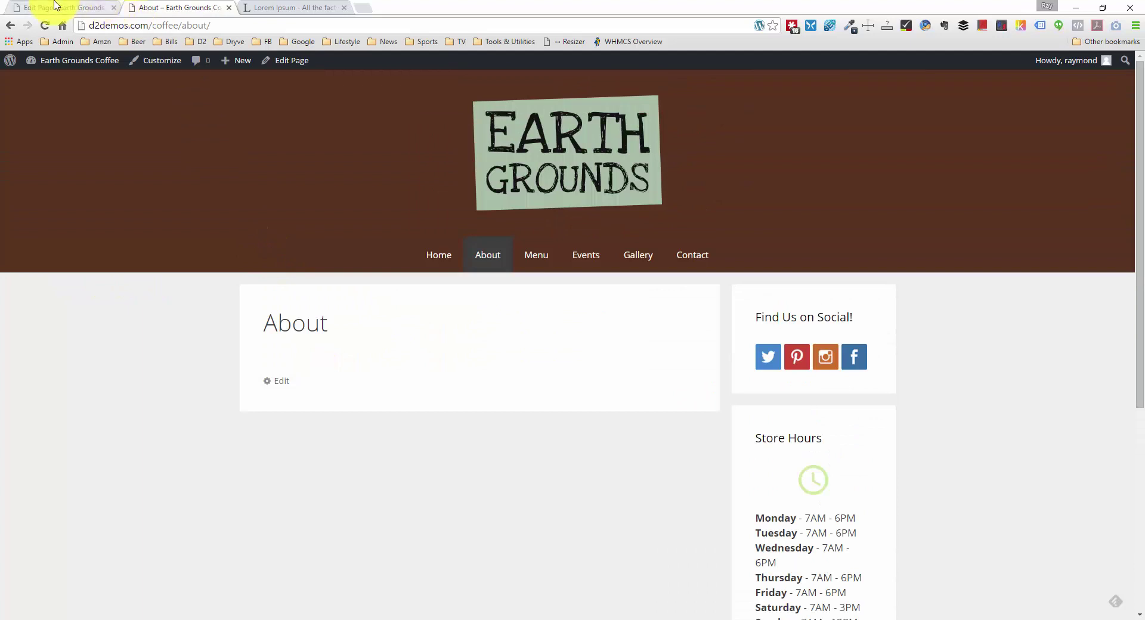
pyautogui.click(59, 8)
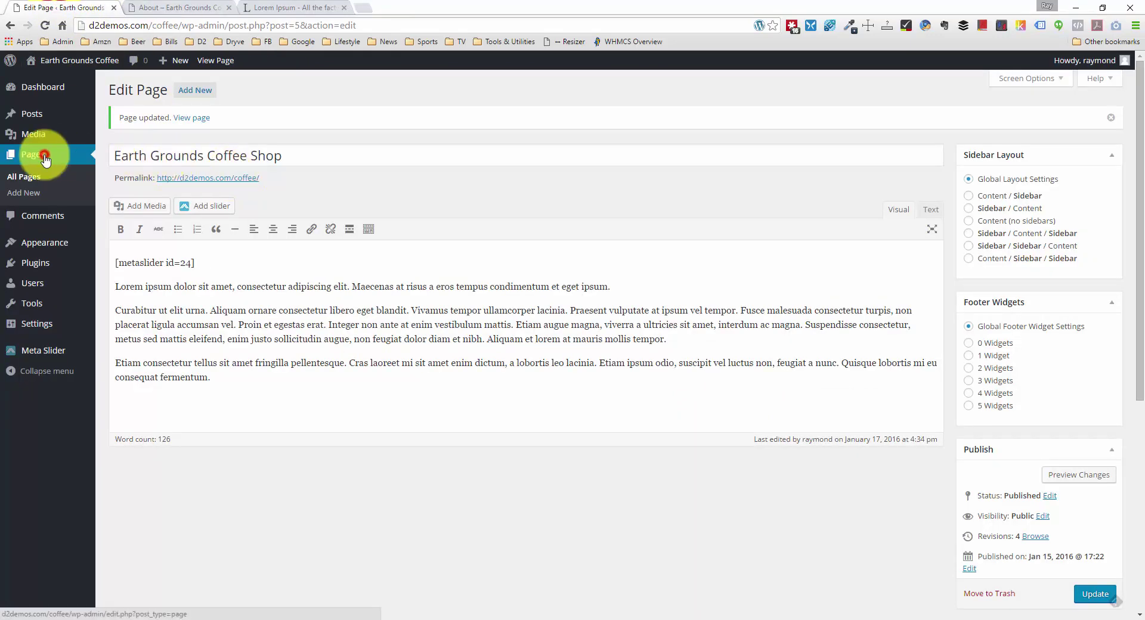
# Step: Copy the first three Lorem Ipsum paragraphs and paste them into the empty About page body
pyautogui.click(286, 7)
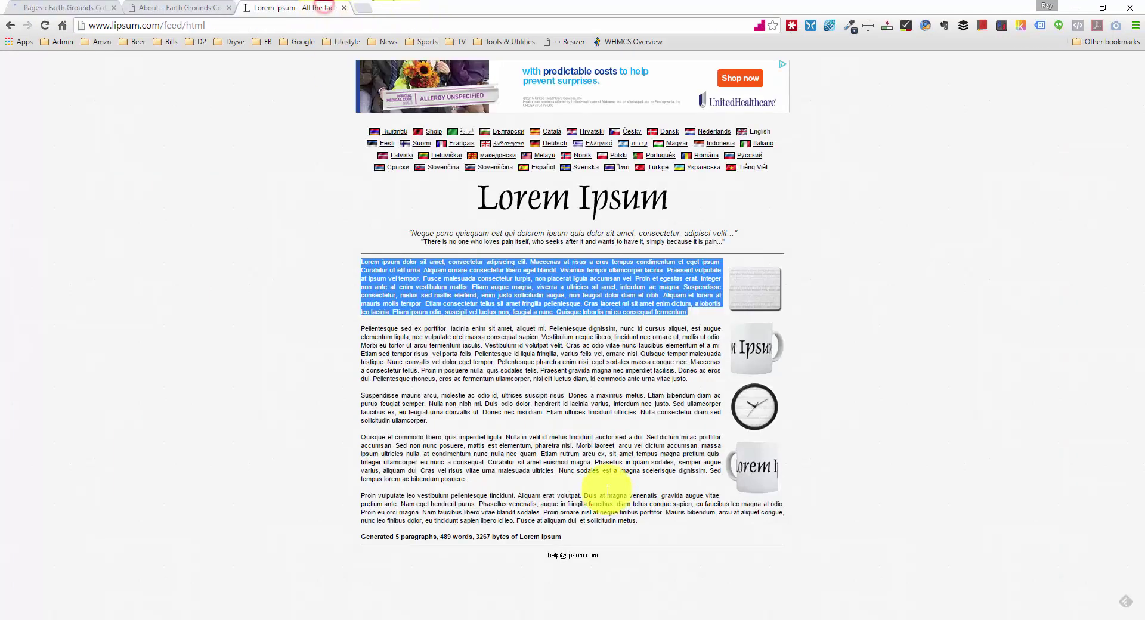
pyautogui.click(555, 411)
pyautogui.moveTo(458, 421); pyautogui.dragTo(355, 263)
pyautogui.hotkey('ctrl', 'c')
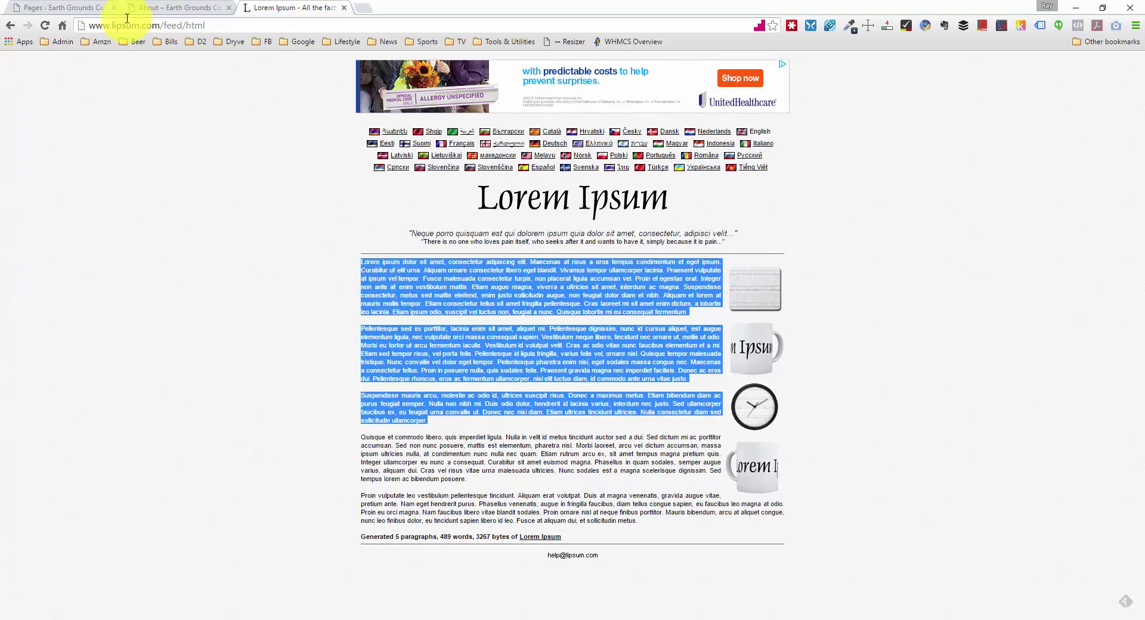
pyautogui.click(60, 8)
pyautogui.click(148, 178)
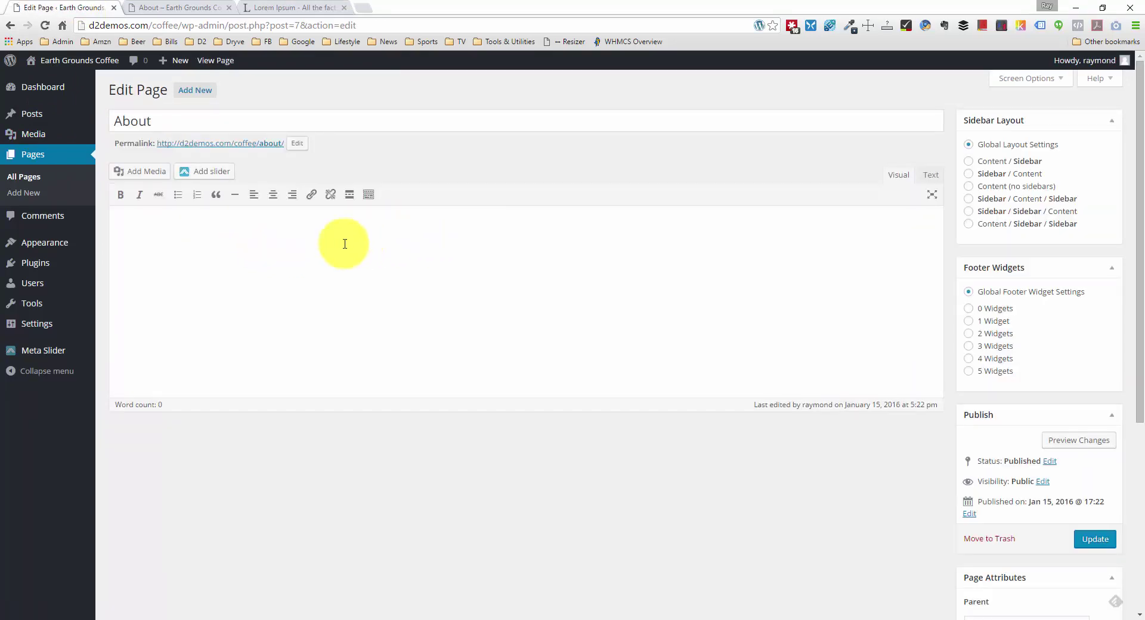
pyautogui.click(229, 246)
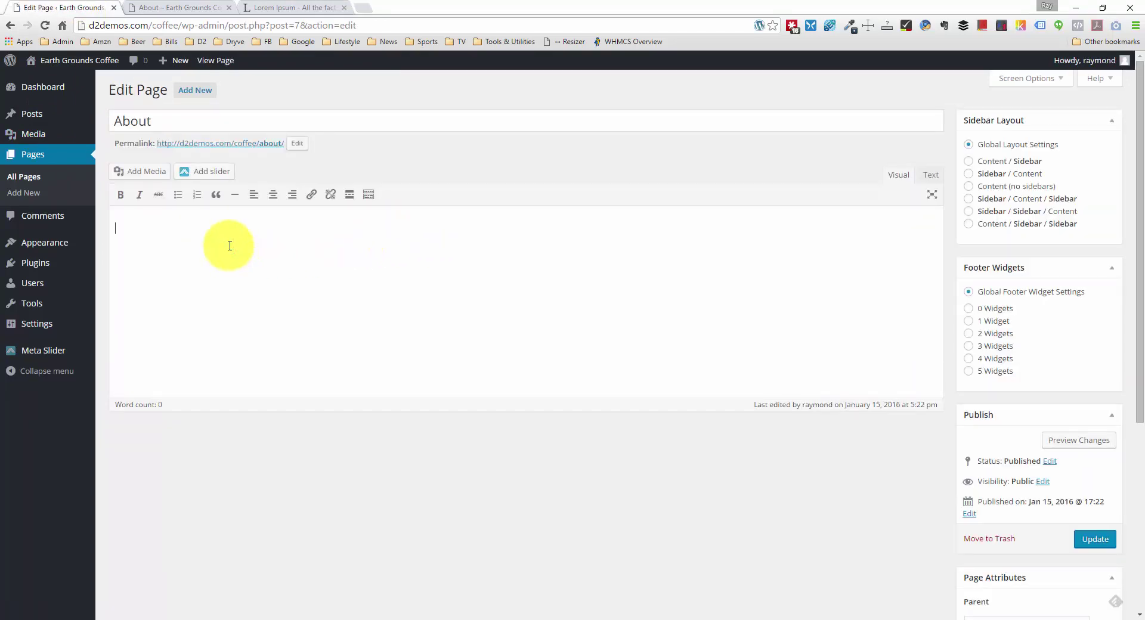
pyautogui.hotkey('ctrl', 'v')
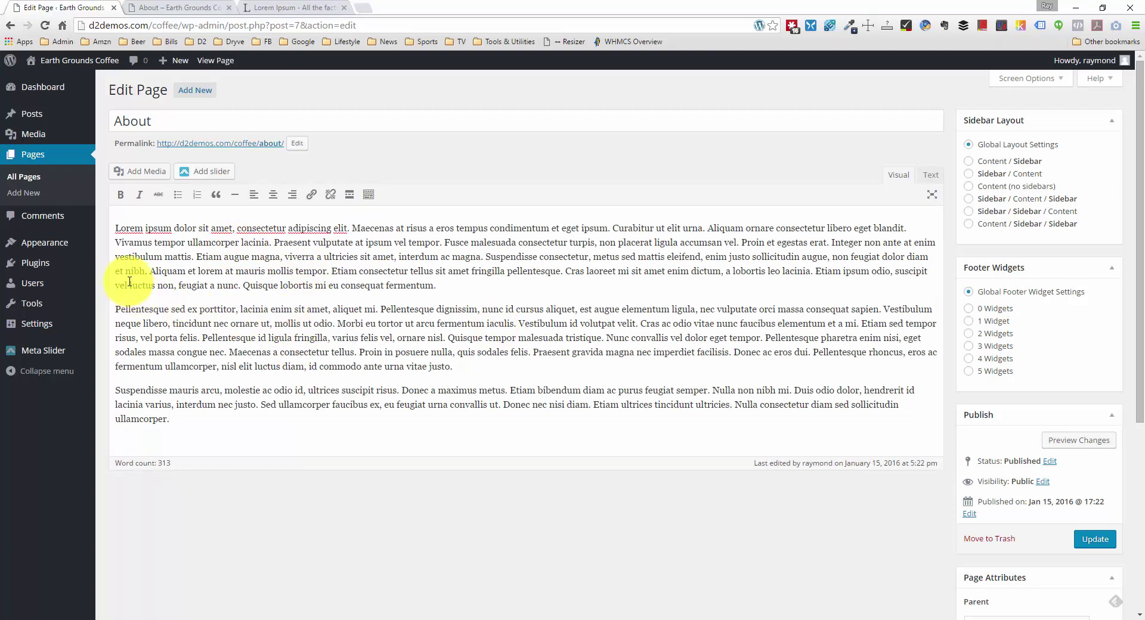
# Step: Start new paragraphs at 'Fusce' and 'Vestibulum' in the pasted About text
pyautogui.click(444, 241)
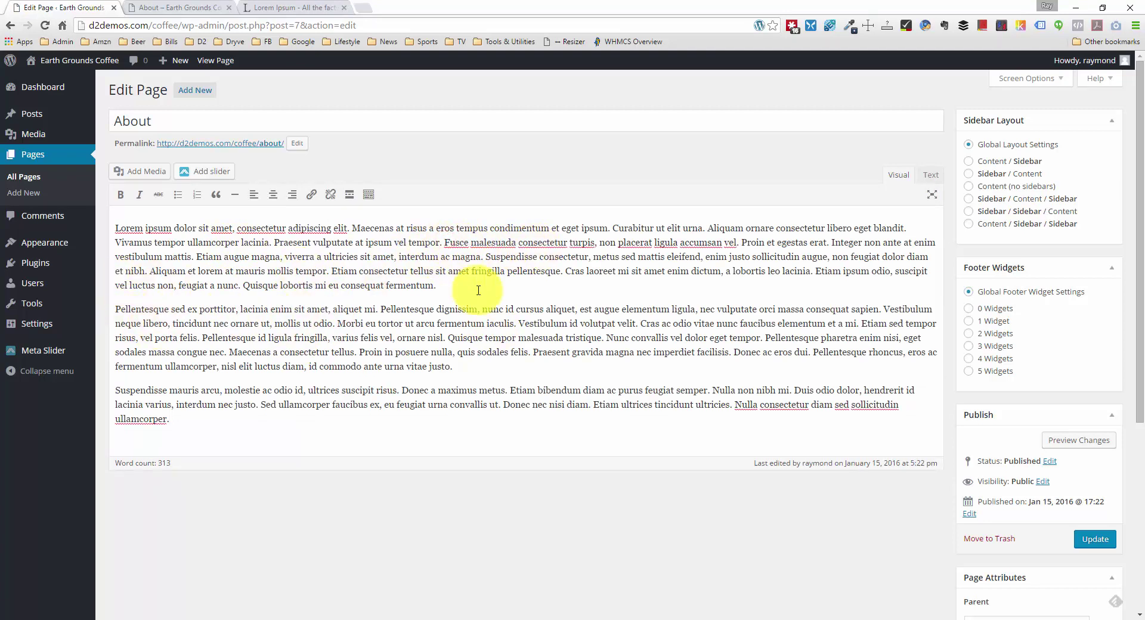
pyautogui.press('Return')
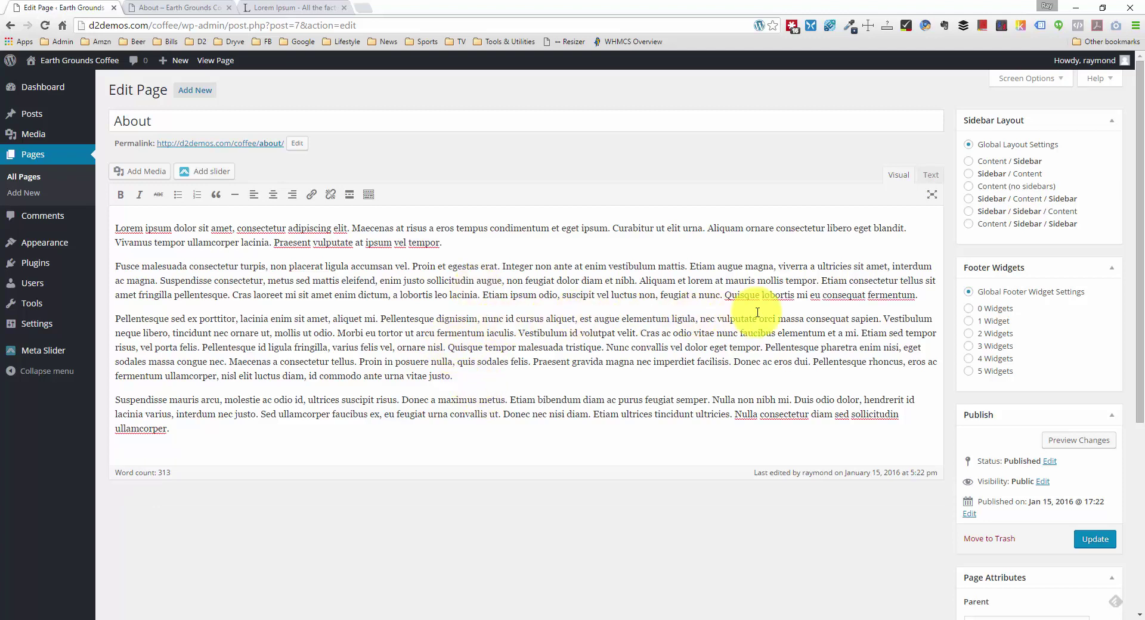
pyautogui.click(882, 328)
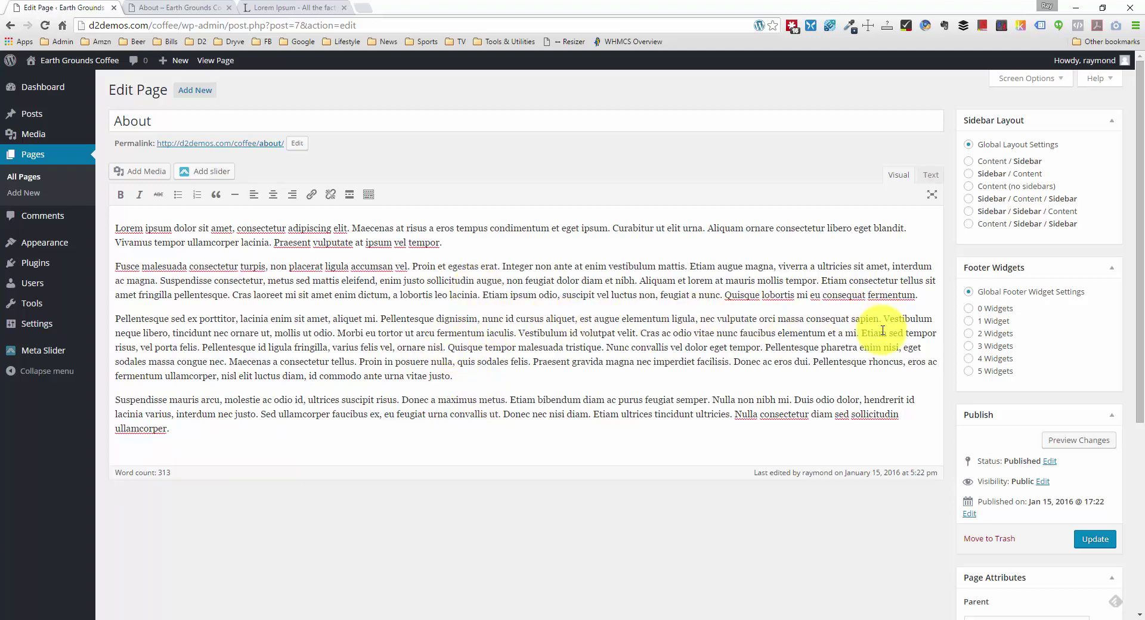
pyautogui.press('Return')
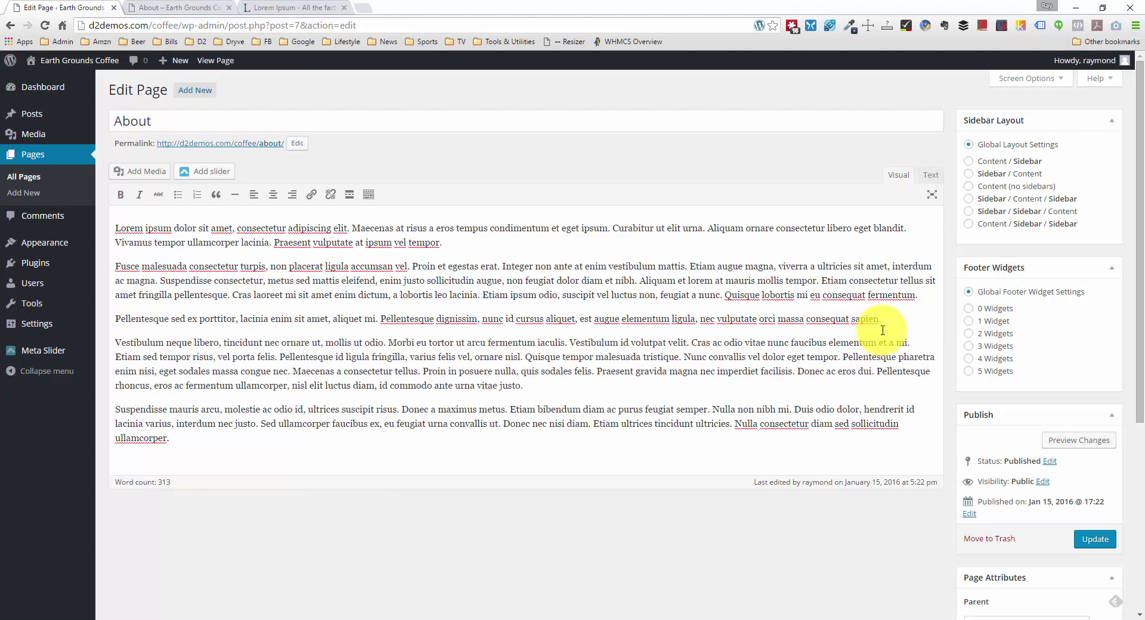
pyautogui.click(115, 228)
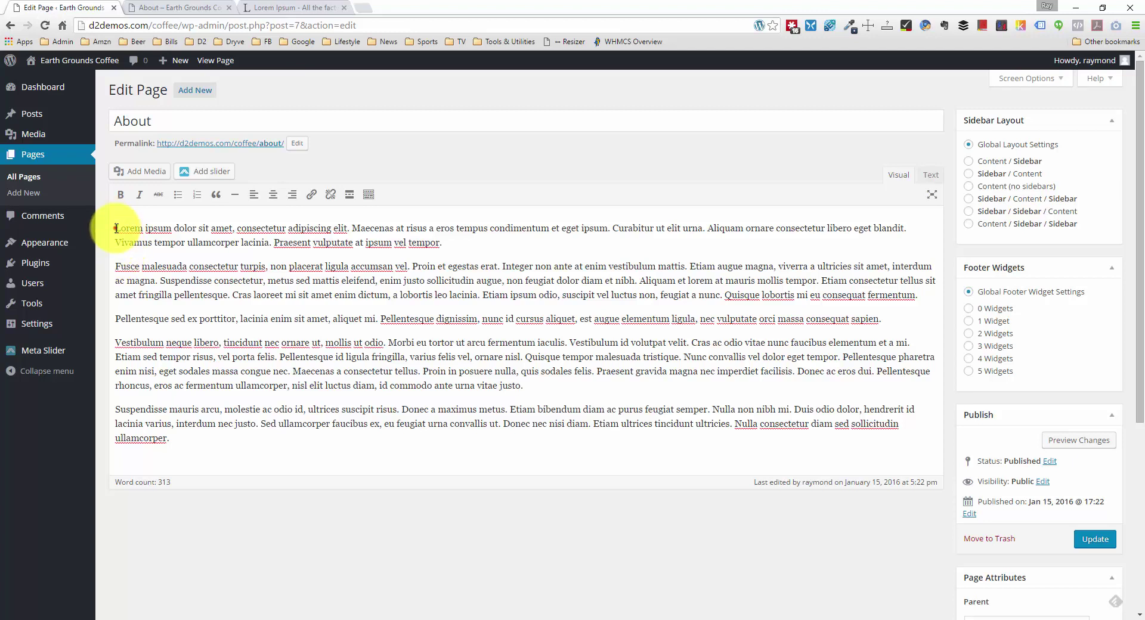
pyautogui.click(125, 172)
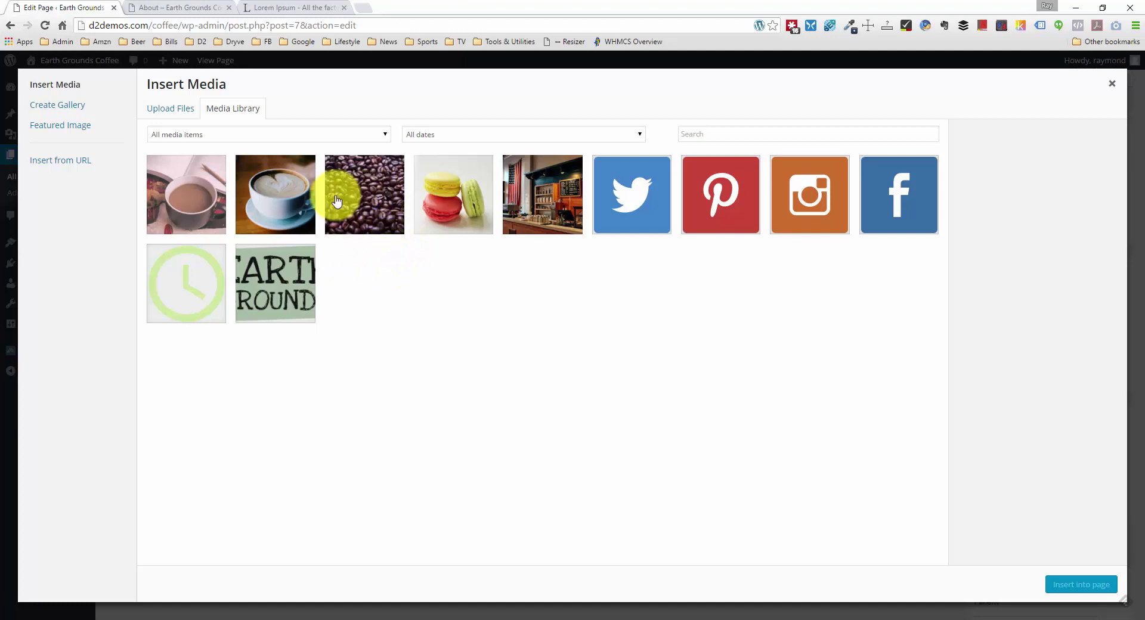
# Step: Insert the latte photo at Medium 300 × 200 size, aligned right, into the About page
pyautogui.click(298, 193)
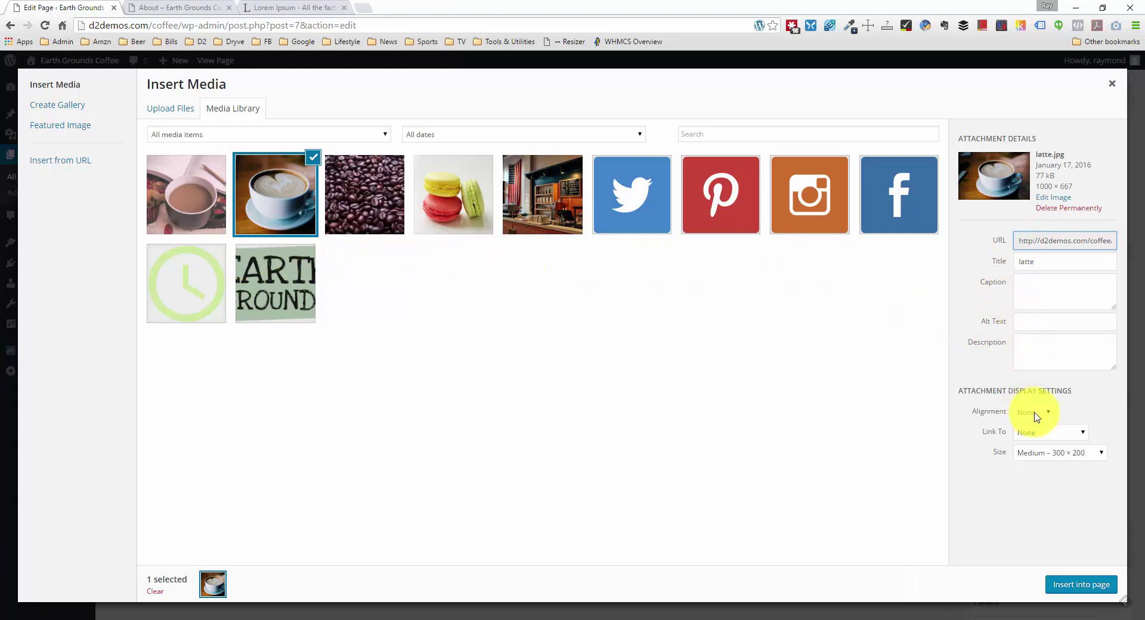
pyautogui.click(1044, 457)
pyautogui.click(1050, 478)
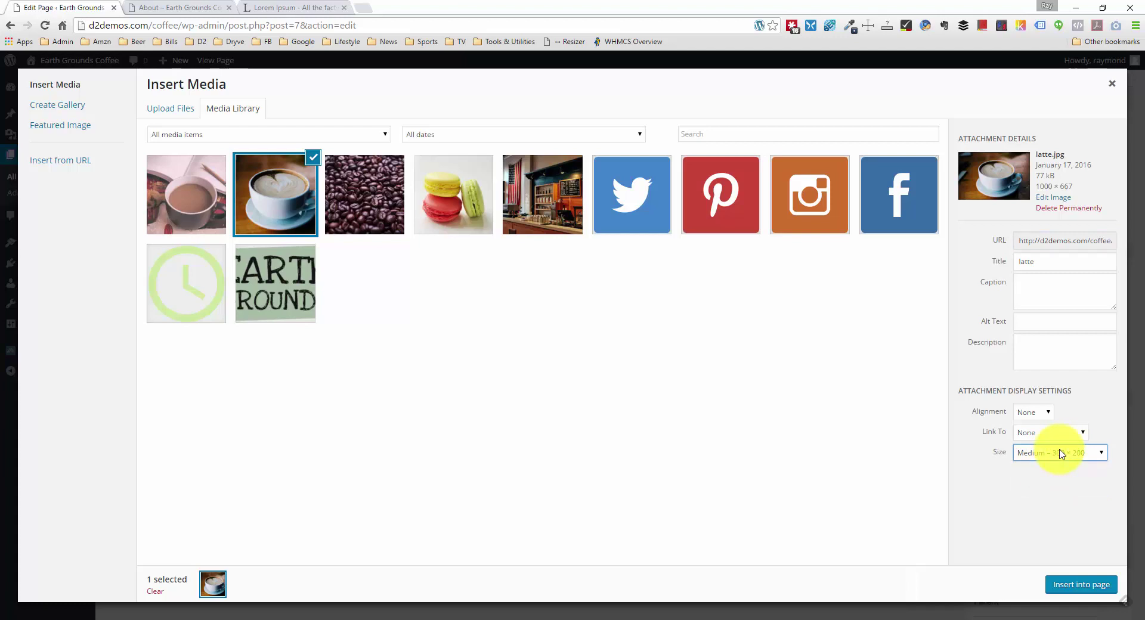
pyautogui.click(1060, 455)
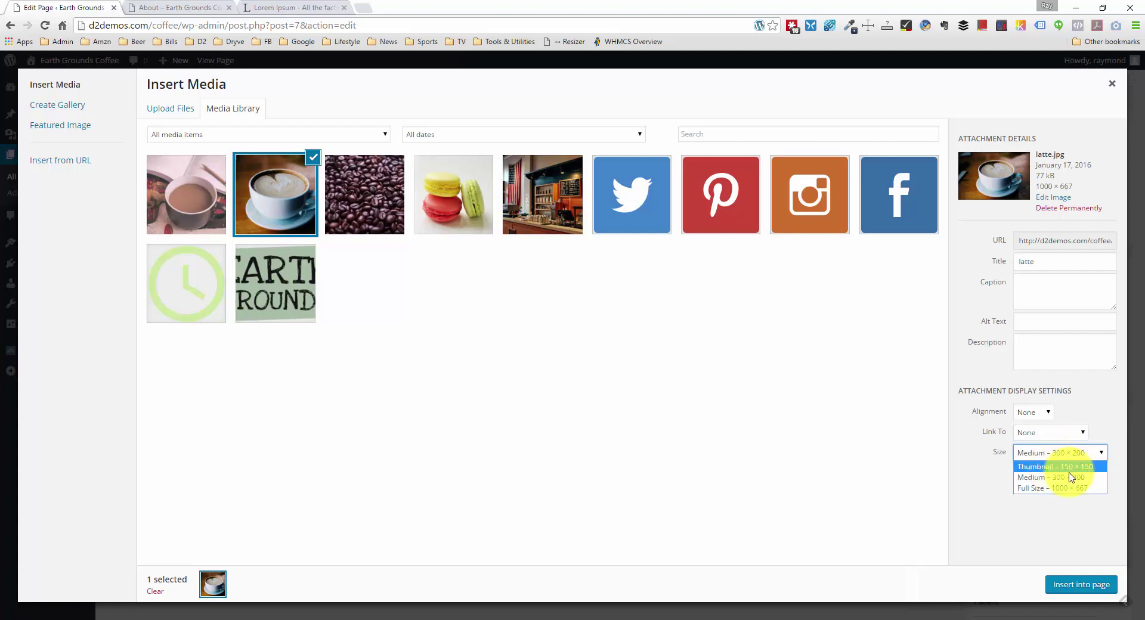
pyautogui.click(1070, 477)
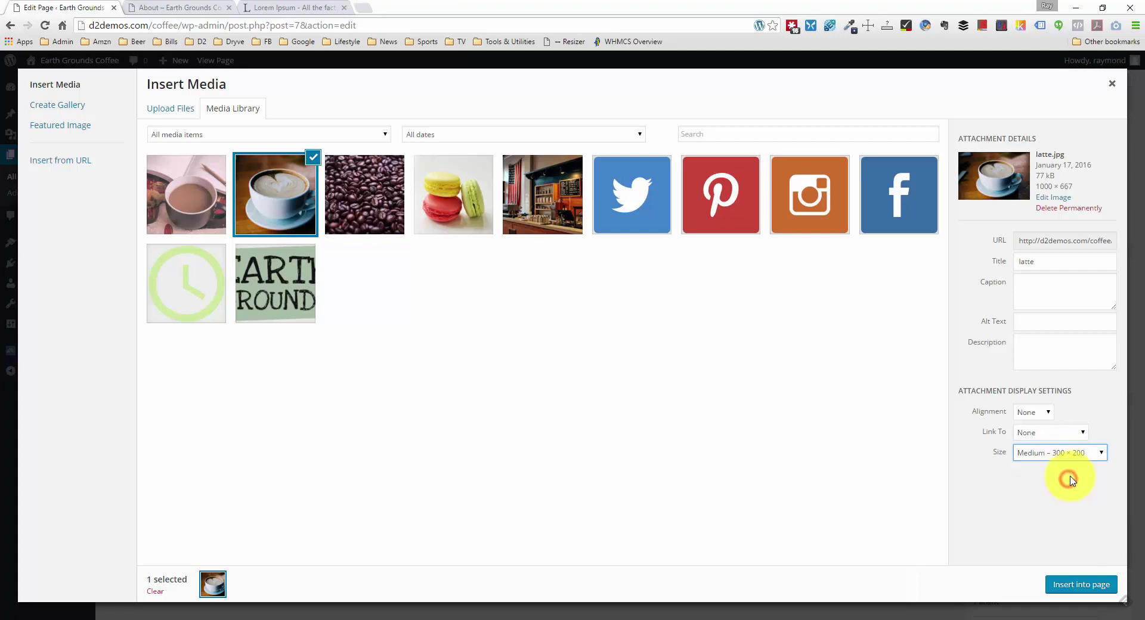
pyautogui.click(1043, 417)
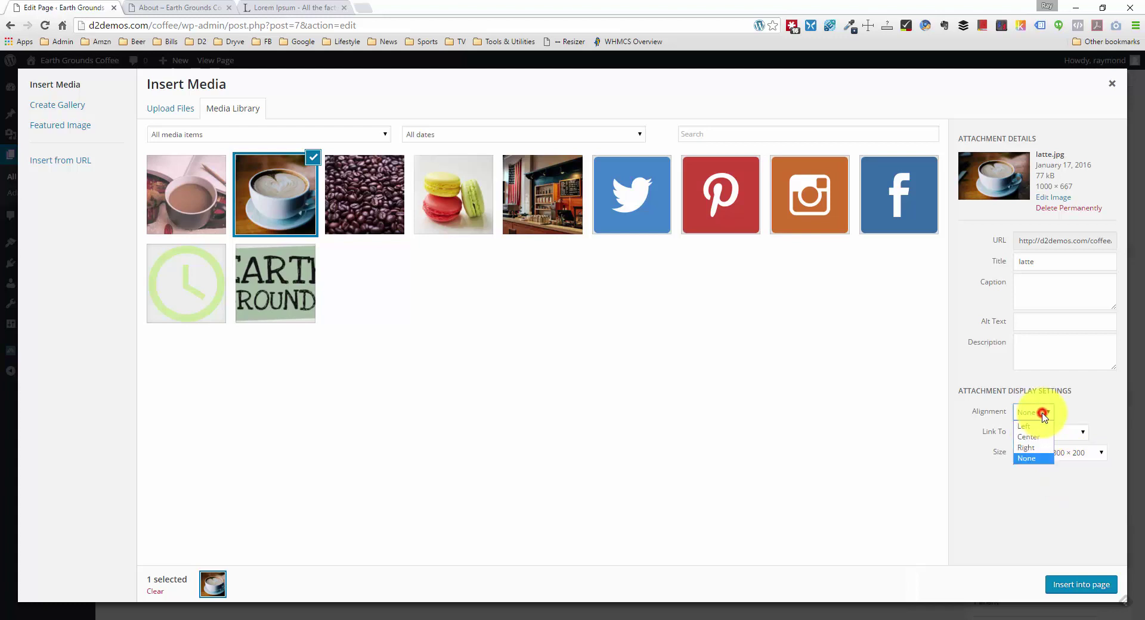
pyautogui.click(1040, 452)
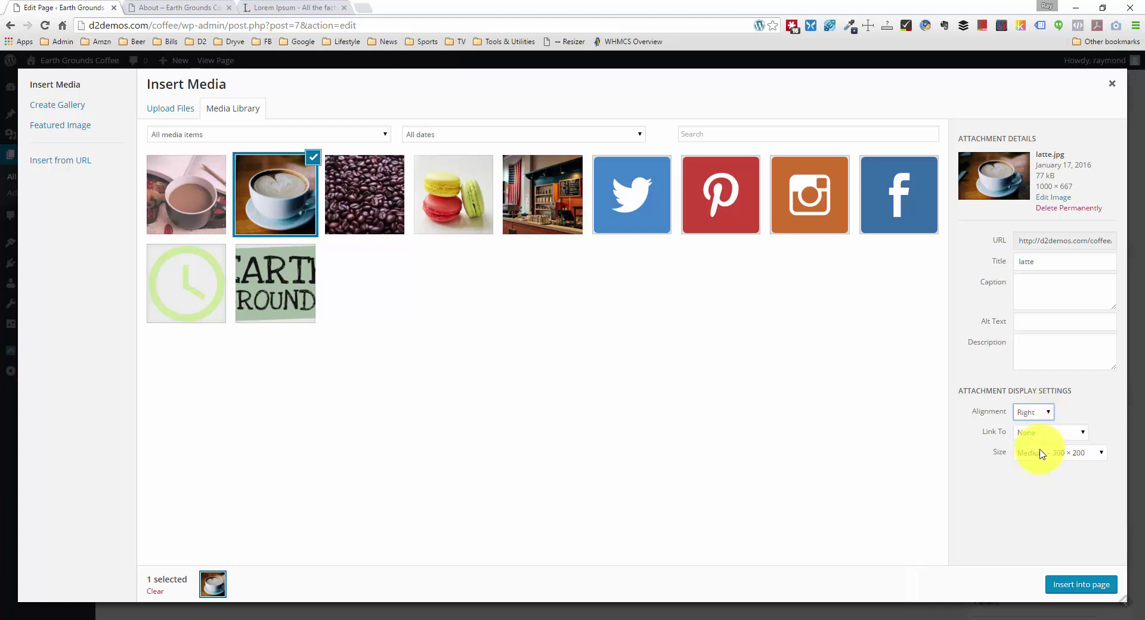
pyautogui.click(1108, 584)
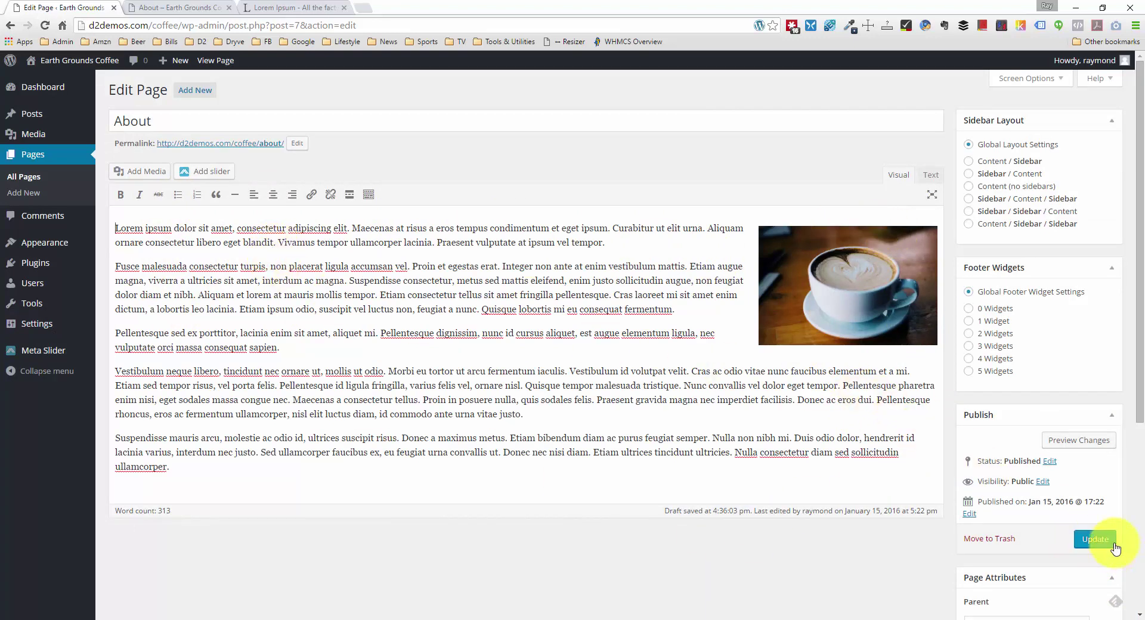
# Step: Update the About page and reload the live page to check the text and right-floated latte photo
pyautogui.click(1094, 539)
pyautogui.click(173, 7)
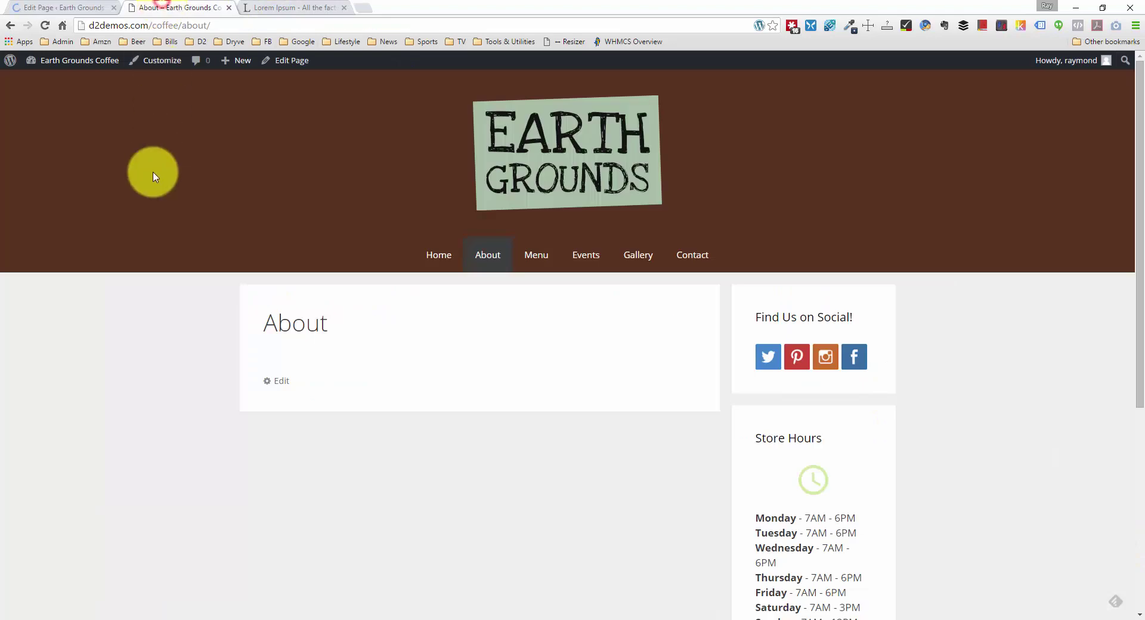
pyautogui.rightClick(145, 290)
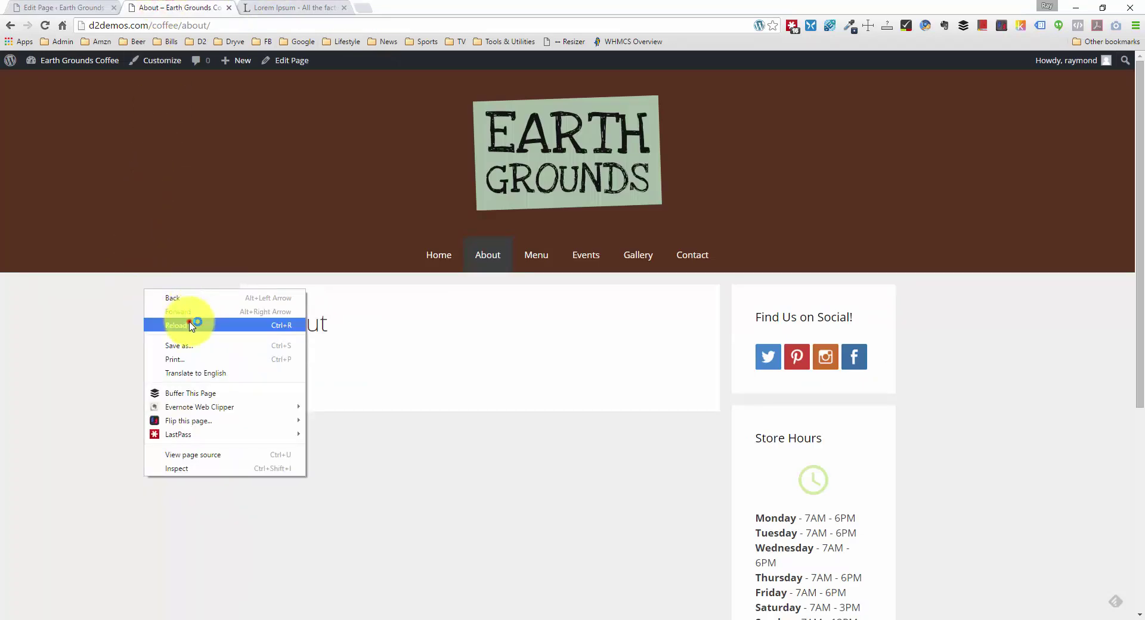
pyautogui.click(192, 326)
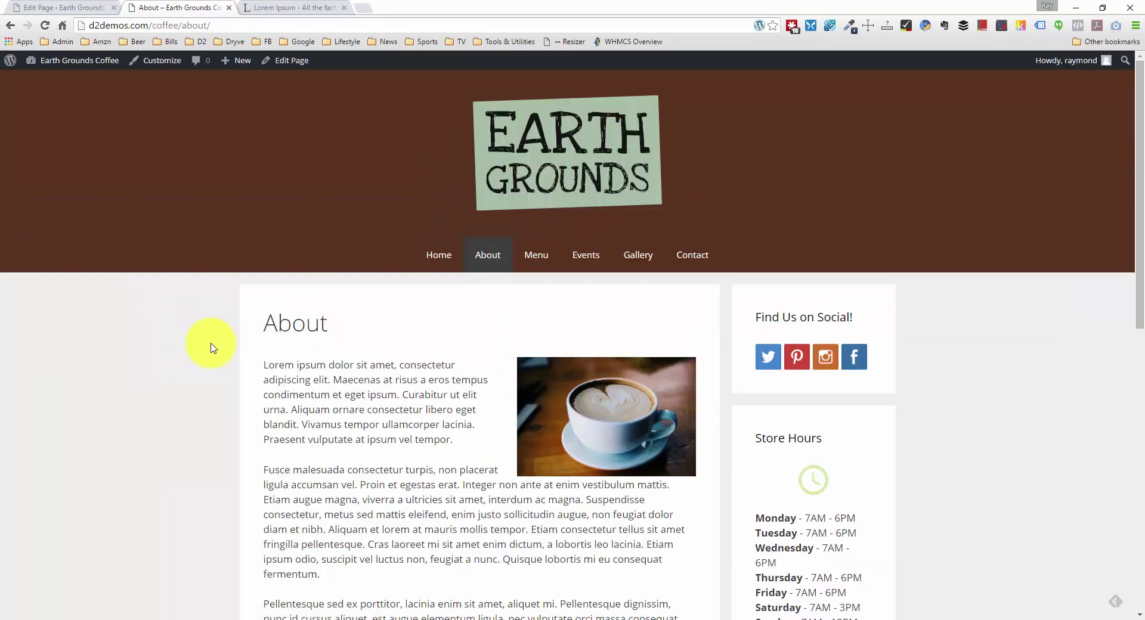
pyautogui.scroll(-10, 212, 348)
pyautogui.scroll(10, 212, 348)
pyautogui.scroll(-8, 212, 348)
pyautogui.scroll(1, 217, 350)
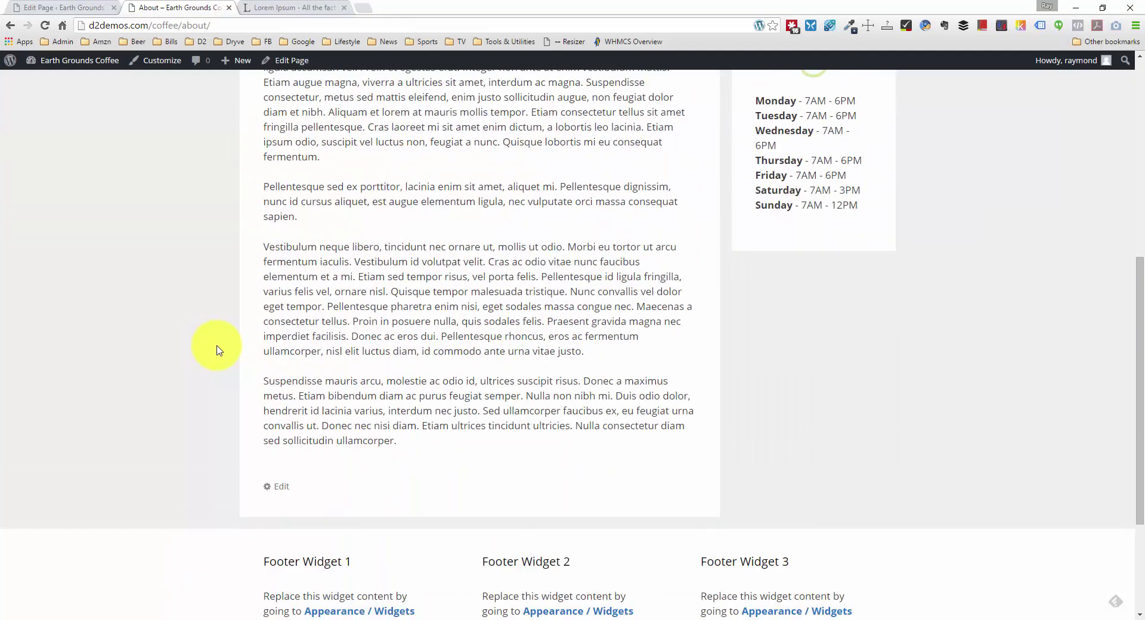
pyautogui.scroll(6, 217, 350)
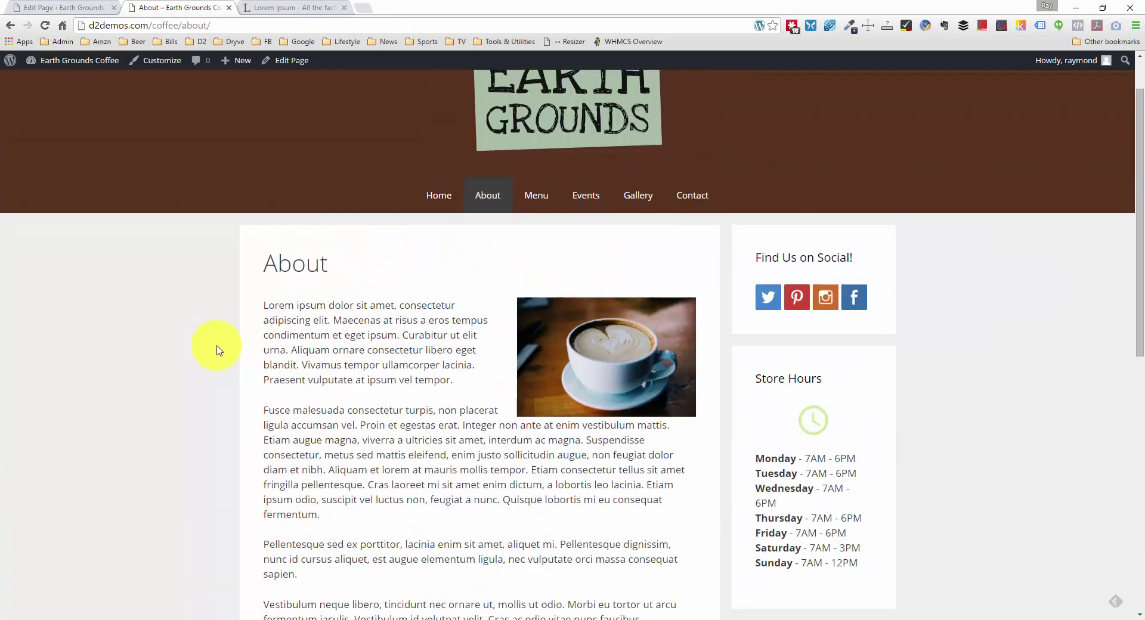
pyautogui.click(66, 8)
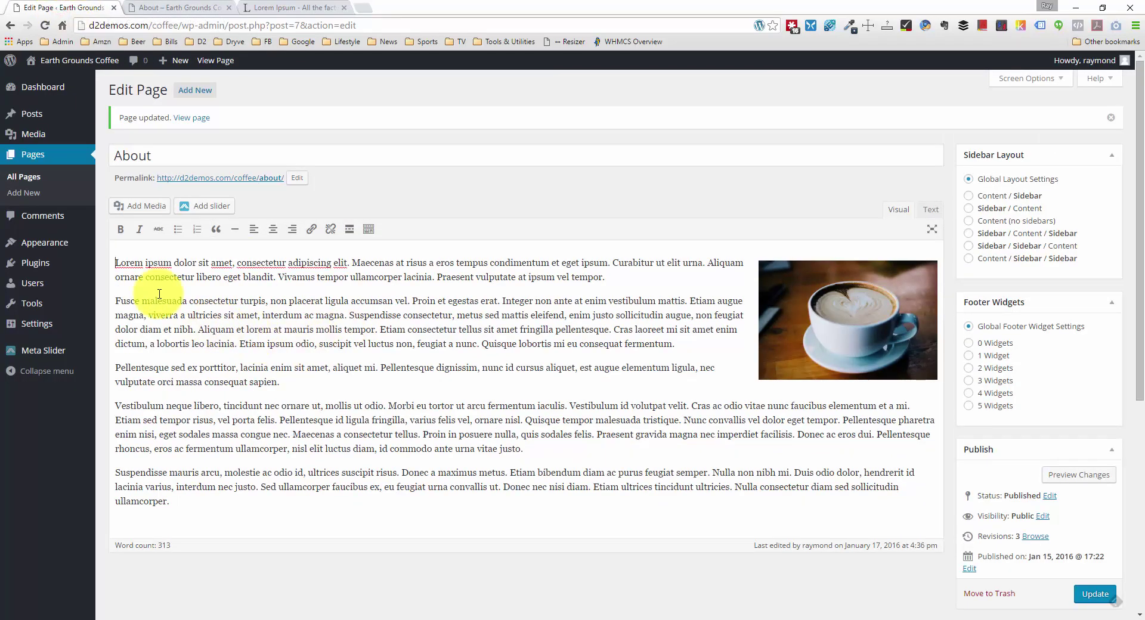
# Step: Add heading lines above the paragraphs and format 'The Owners' as Heading 2
pyautogui.press('Return')
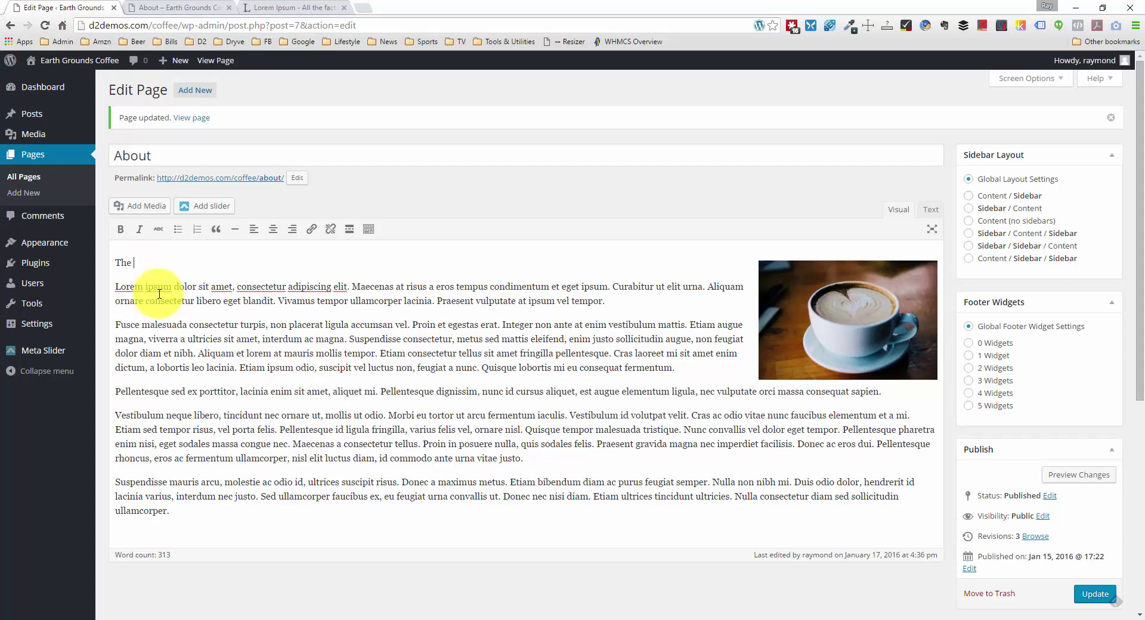
pyautogui.click(117, 392)
pyautogui.press('Return')
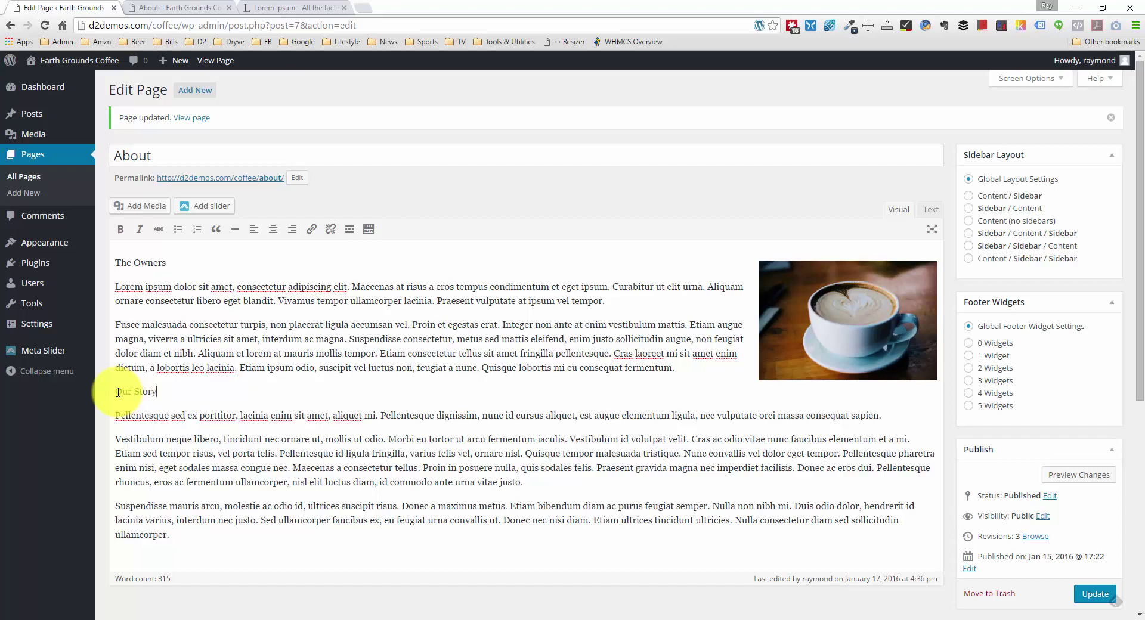
pyautogui.moveTo(172, 260); pyautogui.dragTo(116, 260)
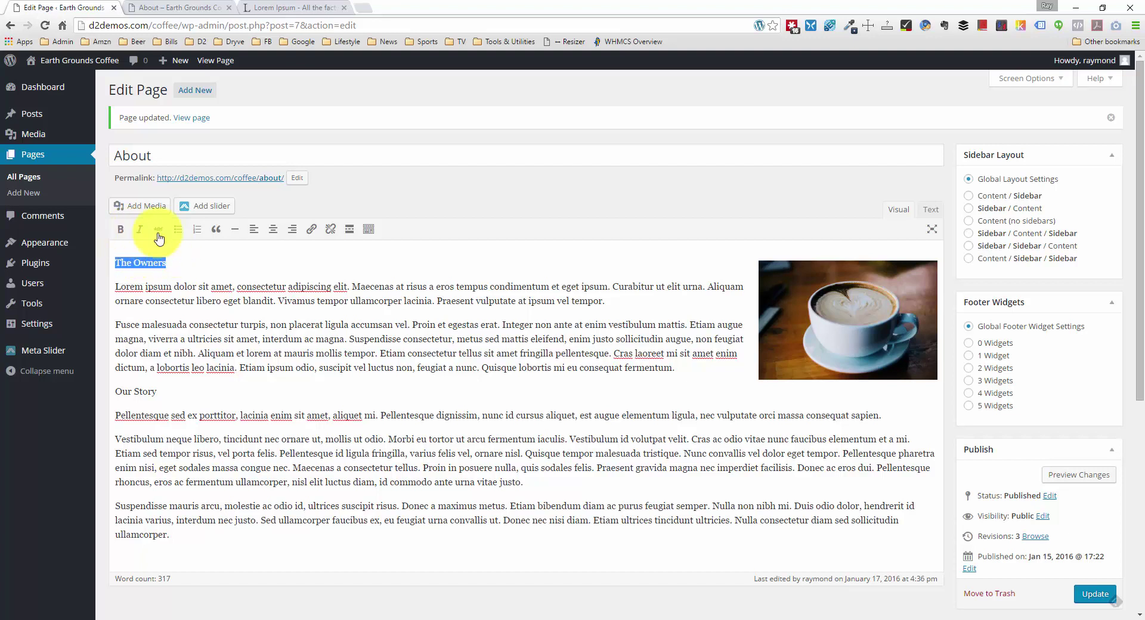
pyautogui.click(368, 233)
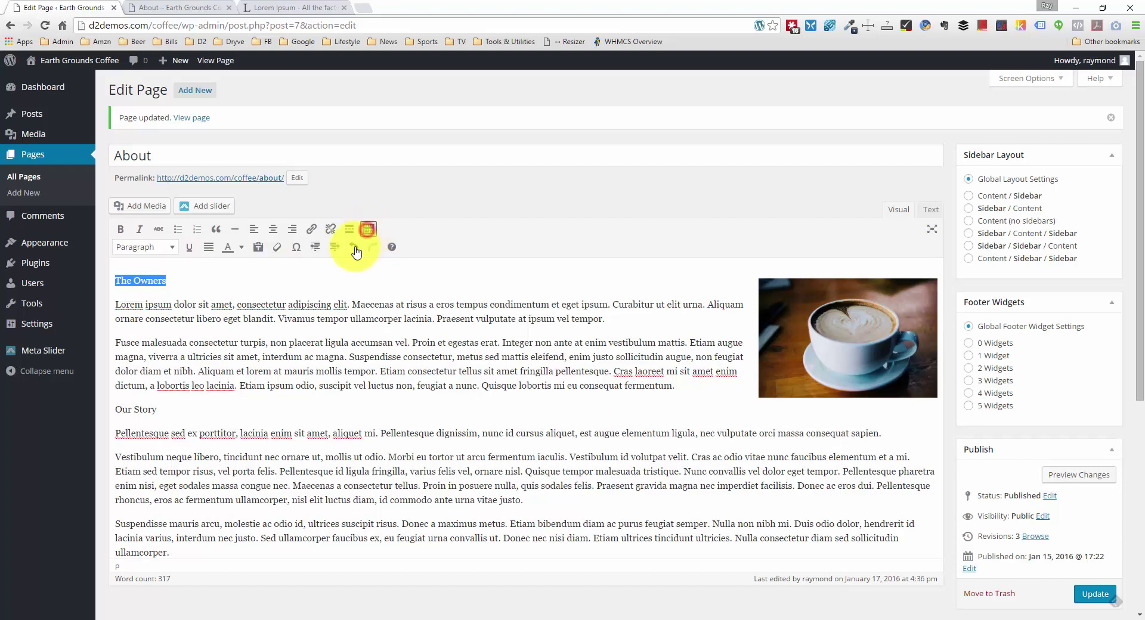
pyautogui.click(173, 248)
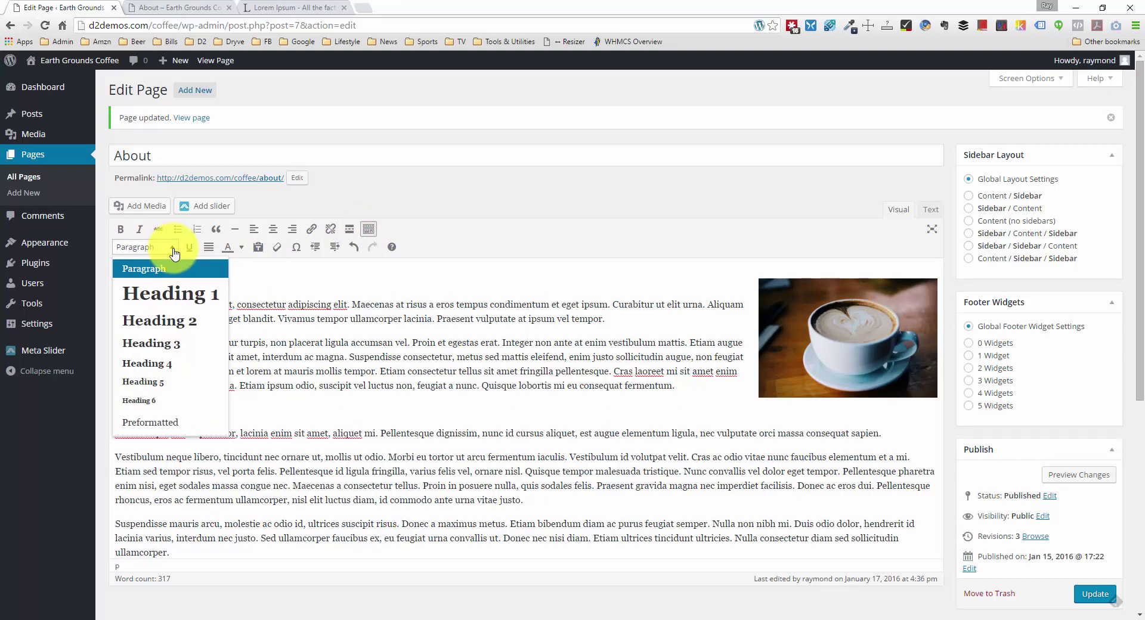
pyautogui.click(181, 330)
# Step: Format 'Our Story' as Heading 3 and update the About page
pyautogui.moveTo(160, 421); pyautogui.dragTo(121, 418)
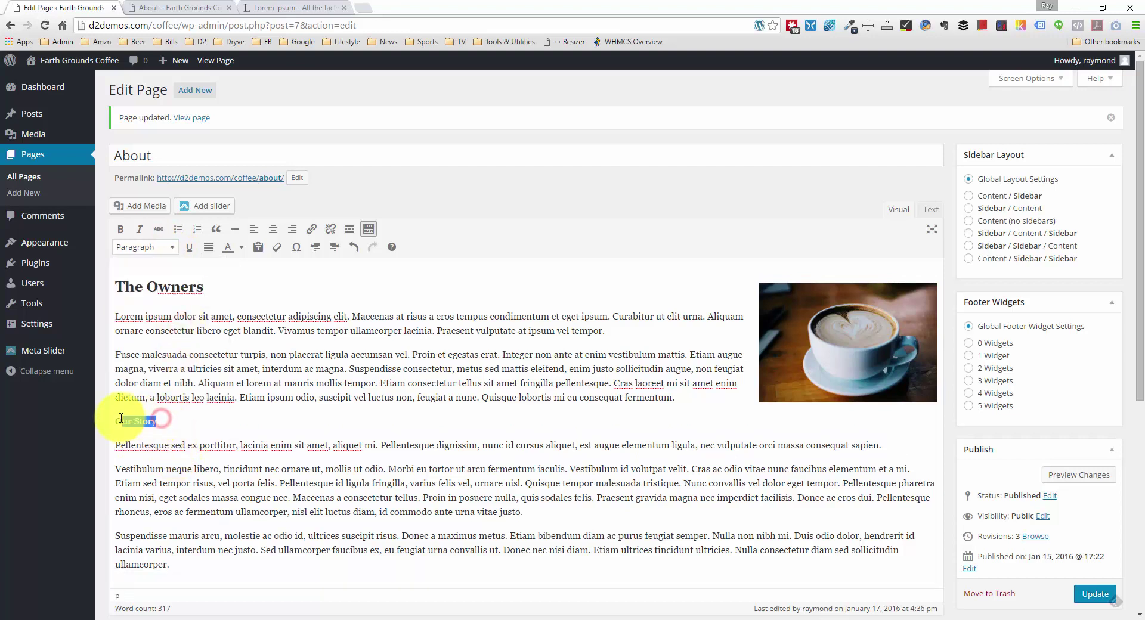
pyautogui.click(146, 247)
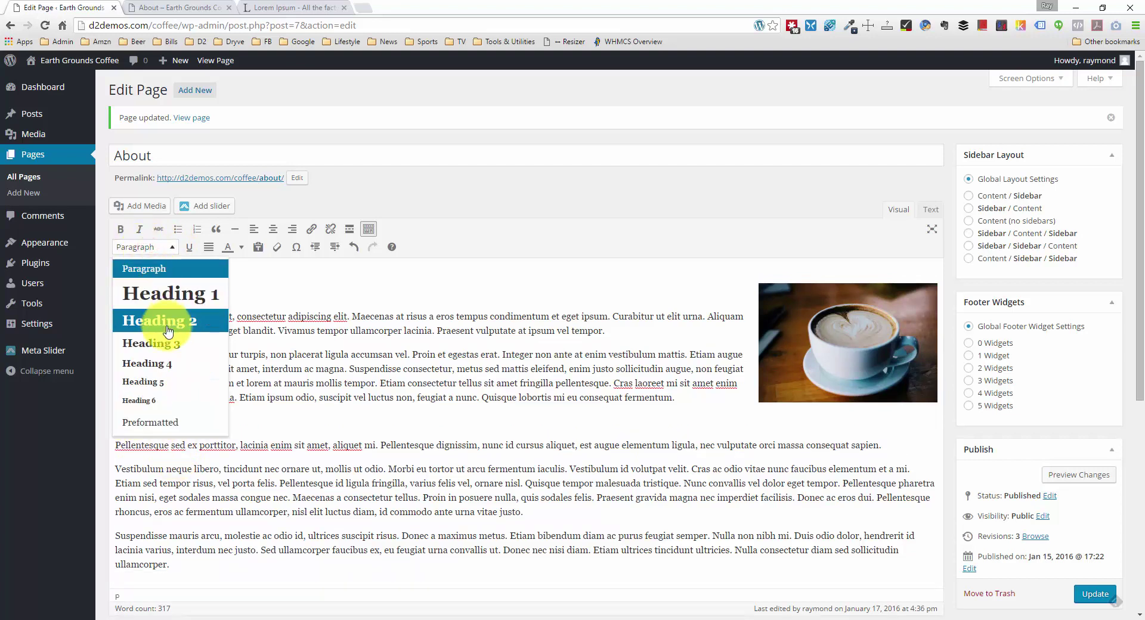
pyautogui.click(174, 343)
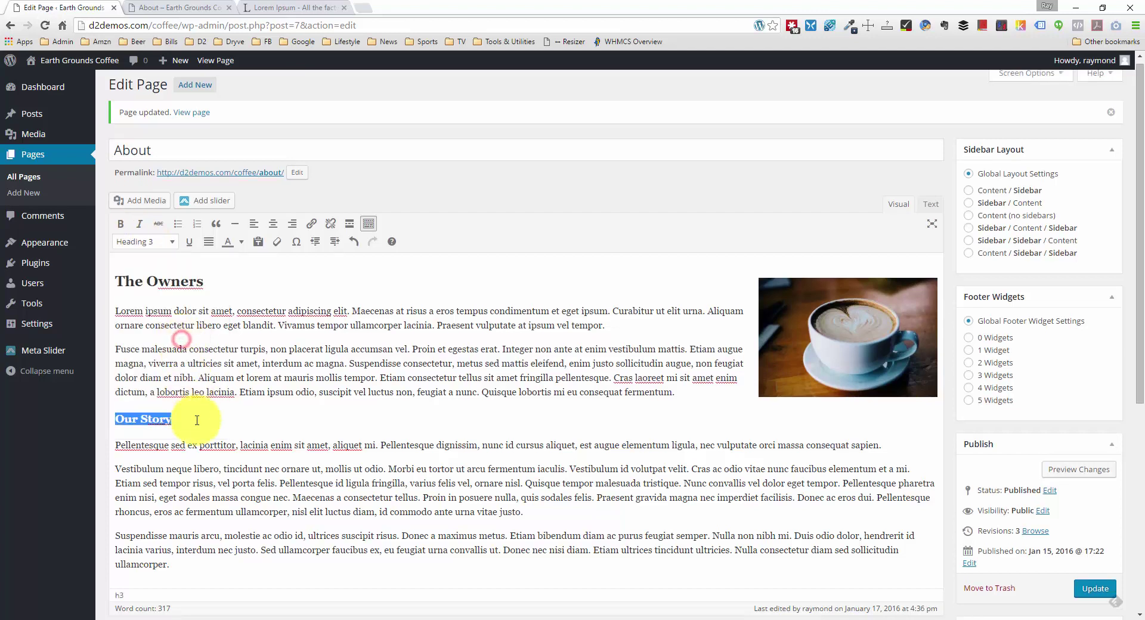
pyautogui.click(292, 416)
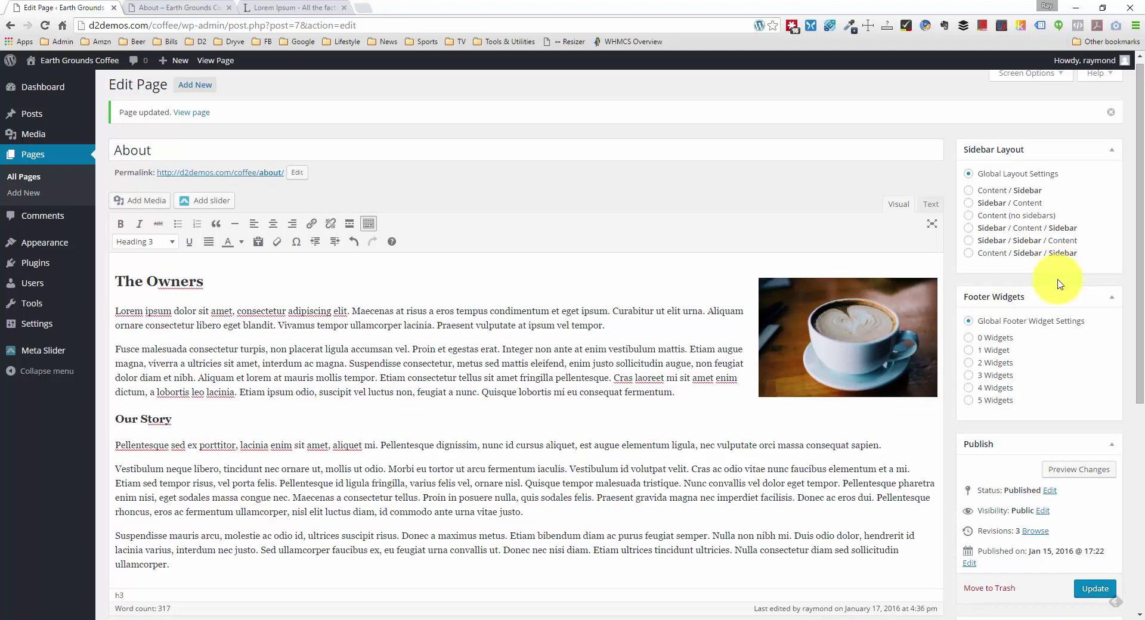
pyautogui.click(1094, 588)
pyautogui.click(173, 8)
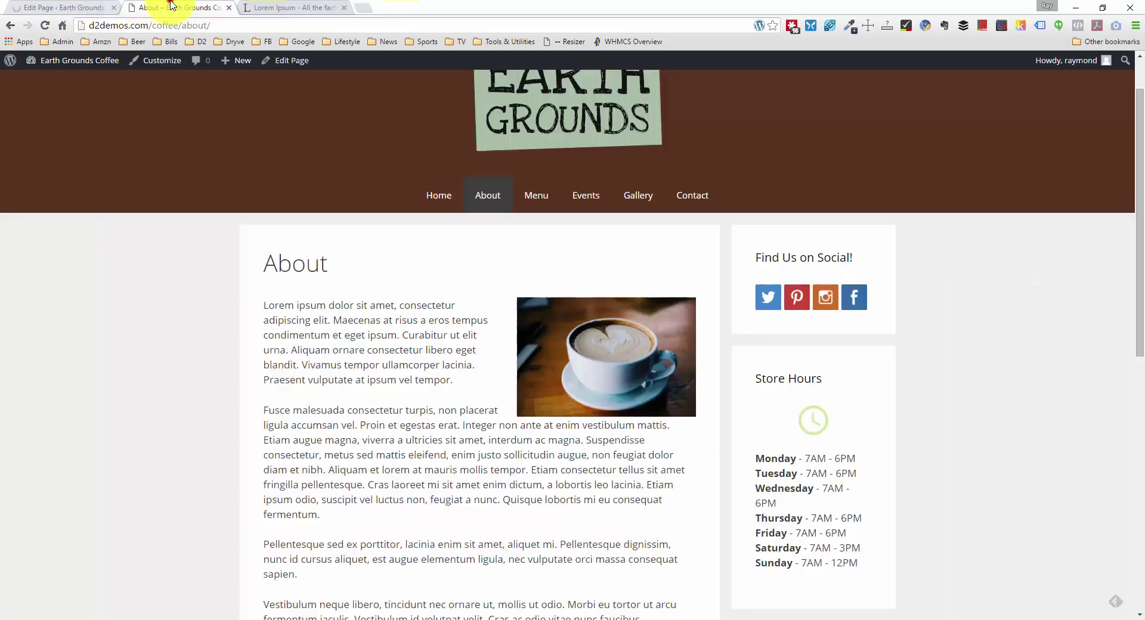
# Step: Reload the live About page and scroll to check the new headings
pyautogui.scroll(-2, 128, 281)
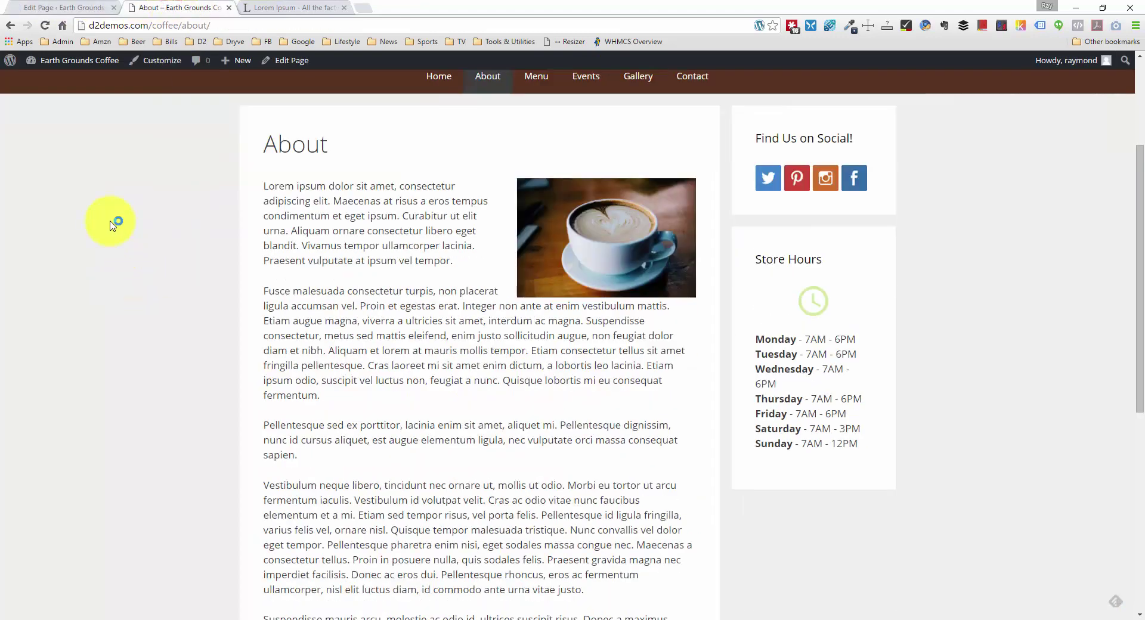
pyautogui.click(74, 177)
pyautogui.rightClick(75, 177)
pyautogui.click(142, 215)
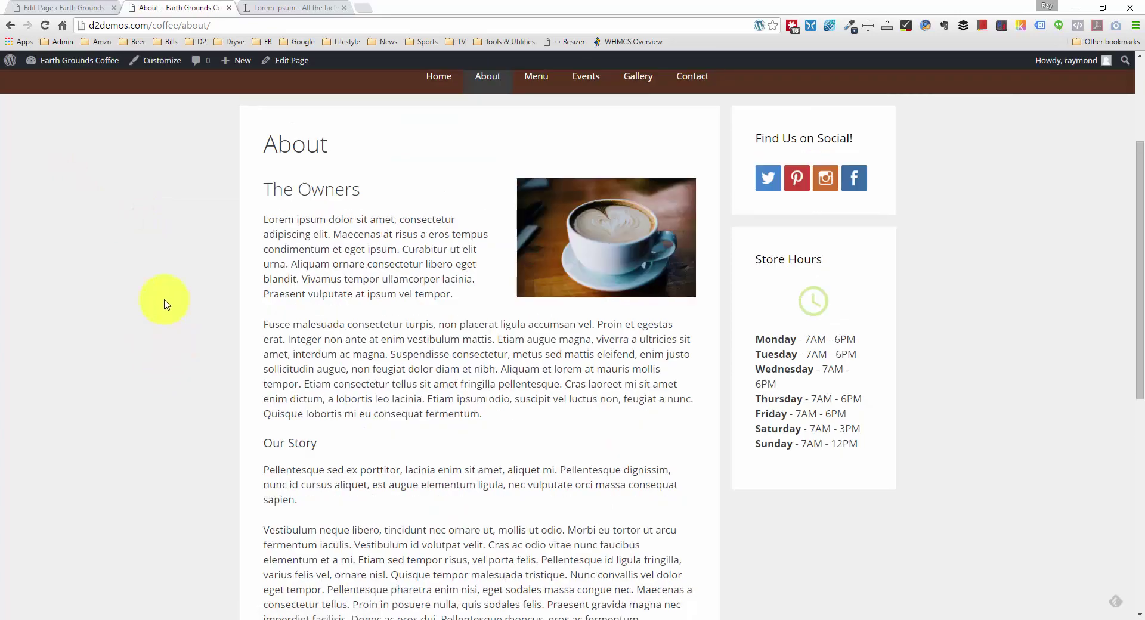
pyautogui.scroll(-3, 166, 304)
pyautogui.scroll(-2, 165, 306)
pyautogui.scroll(3, 165, 306)
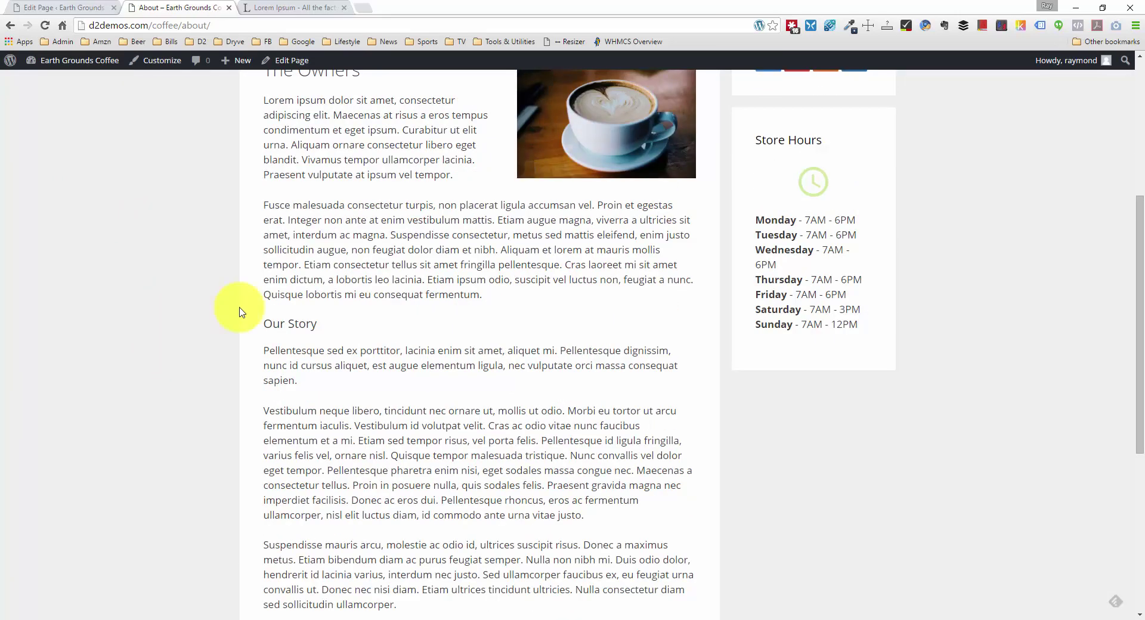
pyautogui.scroll(1, 240, 311)
pyautogui.scroll(3, 239, 312)
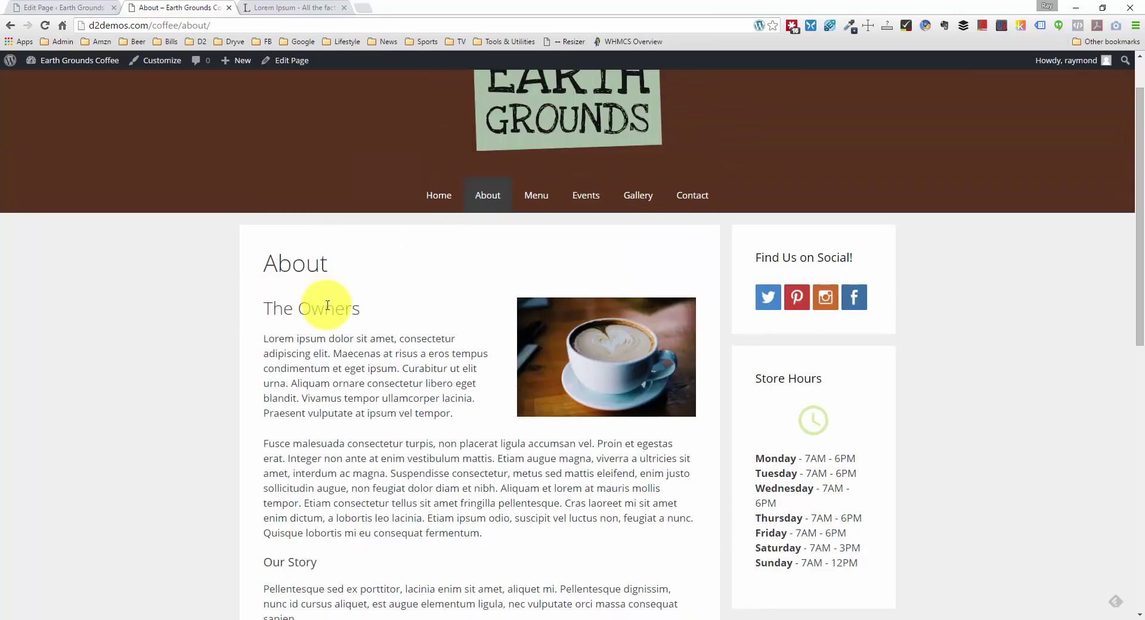
# Step: View the empty live Menu page, then return to the About page editor
pyautogui.scroll(-1, 327, 306)
pyautogui.scroll(-4, 310, 255)
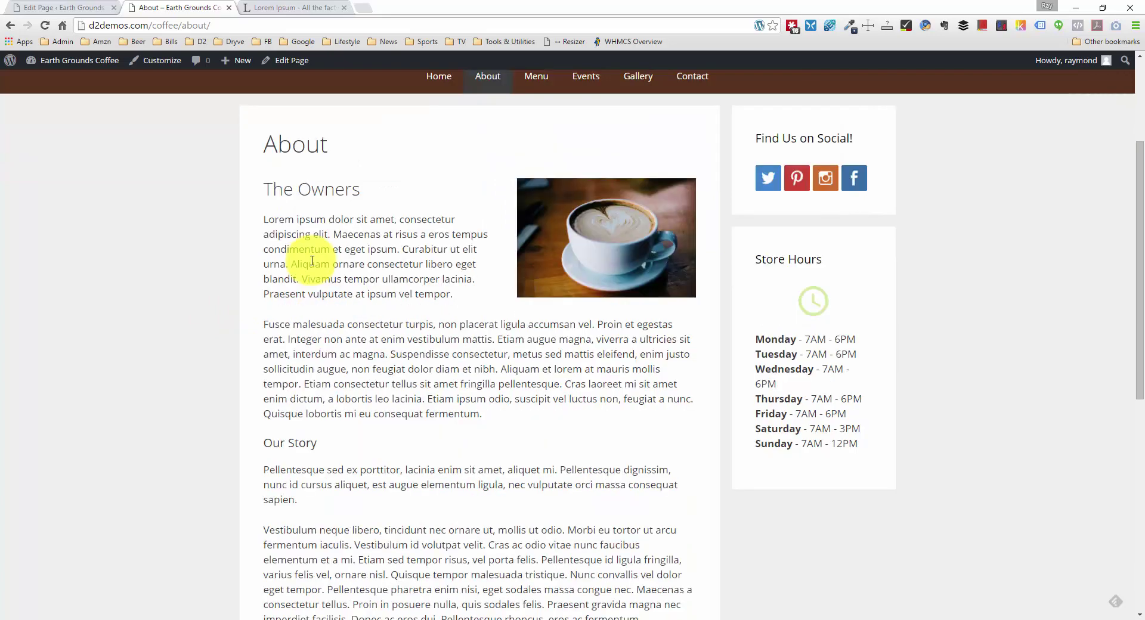
pyautogui.scroll(-2, 317, 261)
pyautogui.scroll(8, 307, 274)
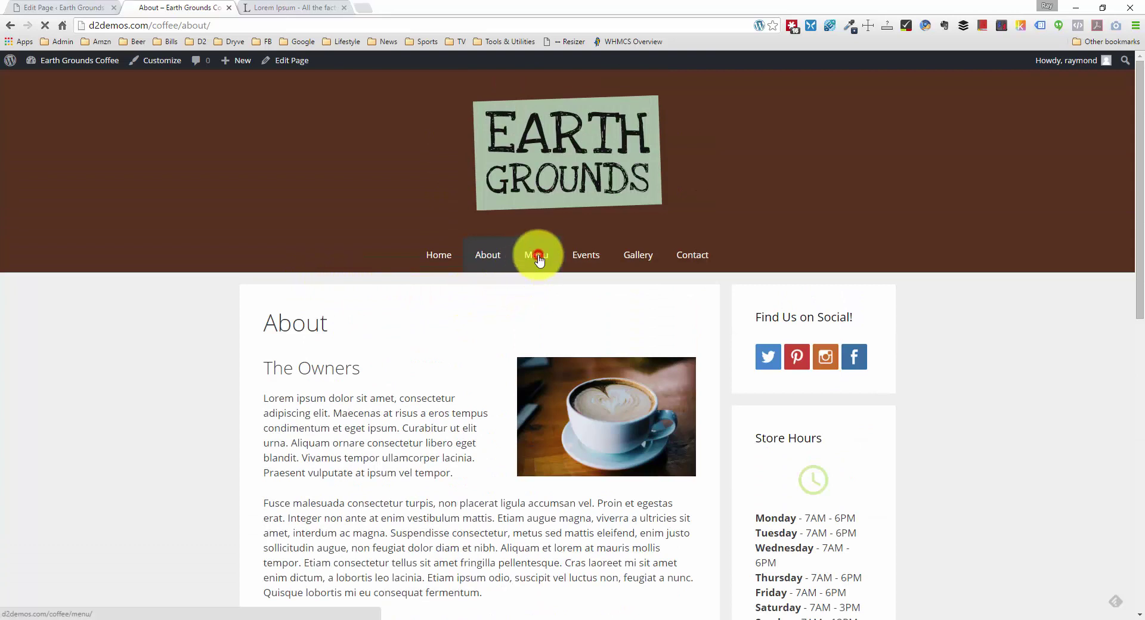
pyautogui.click(536, 256)
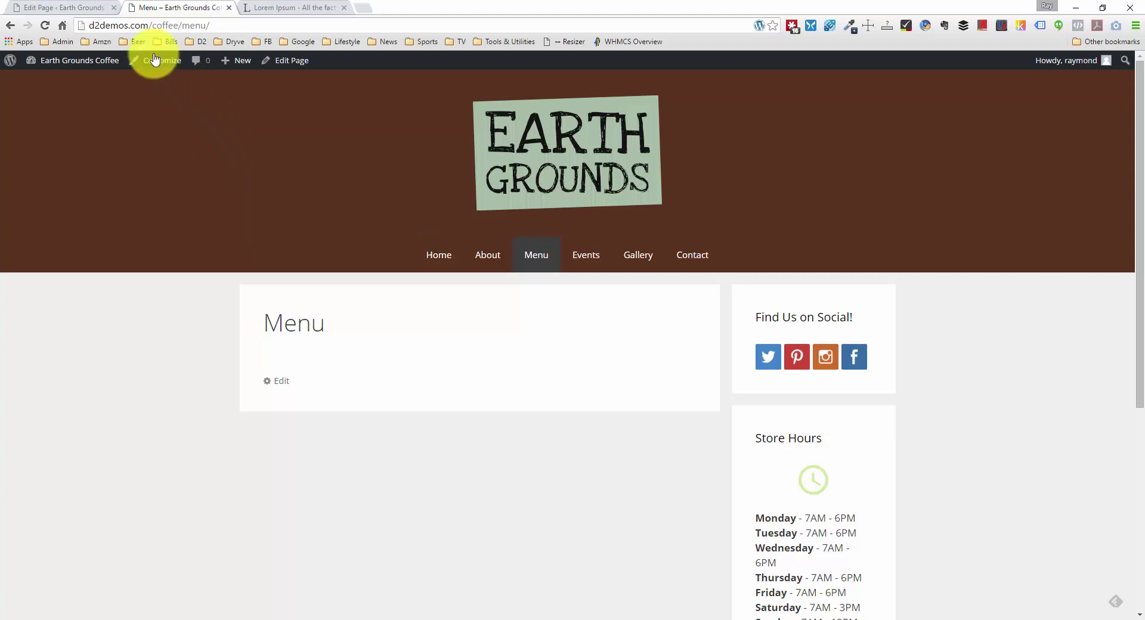
pyautogui.click(84, 8)
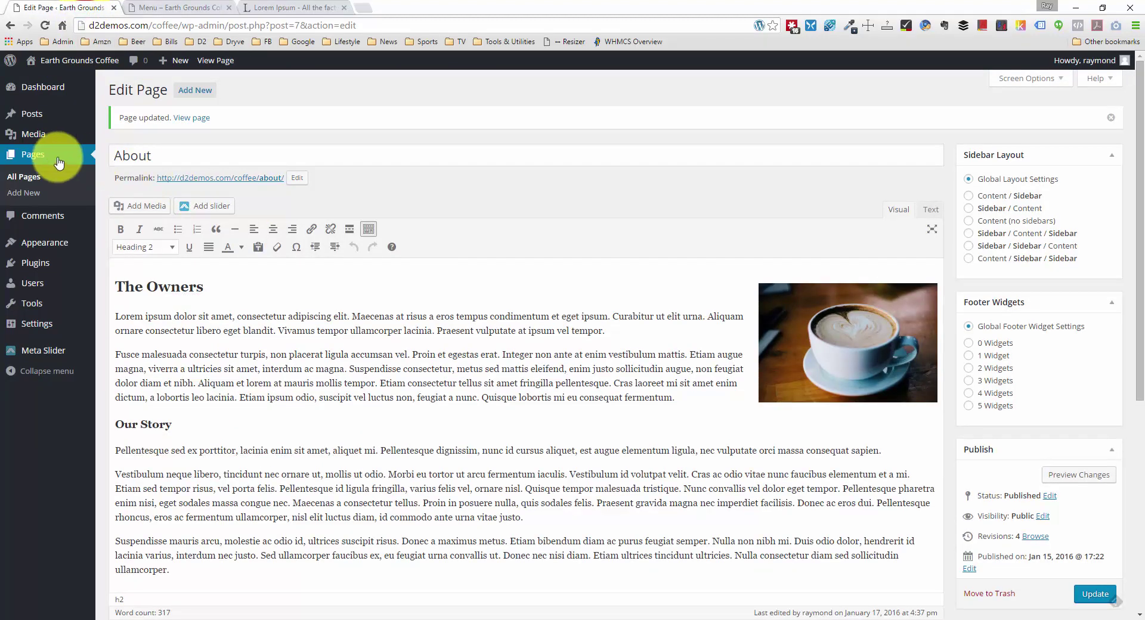
# Step: Open the Menu page for editing and make the Beverages and Bakery words bold
pyautogui.click(52, 155)
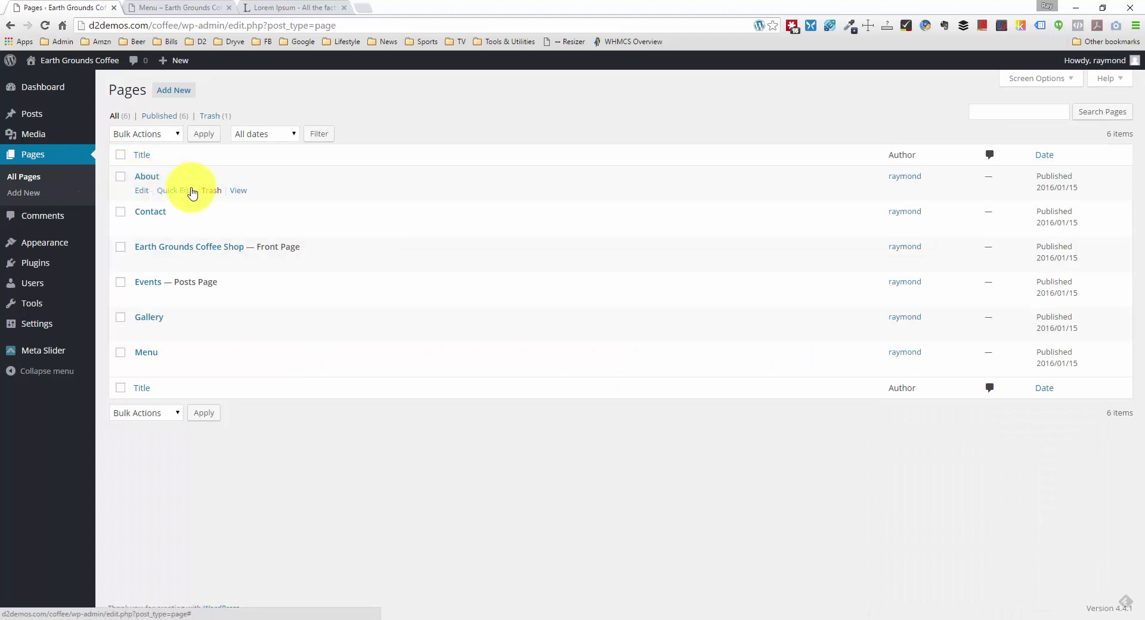
pyautogui.click(147, 353)
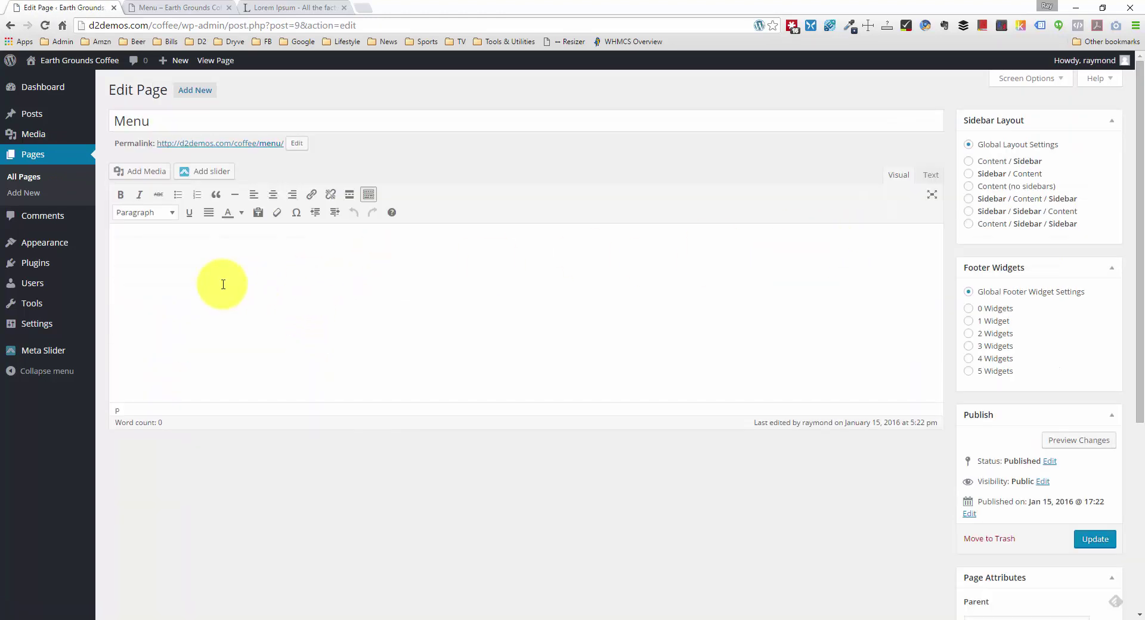
pyautogui.click(214, 276)
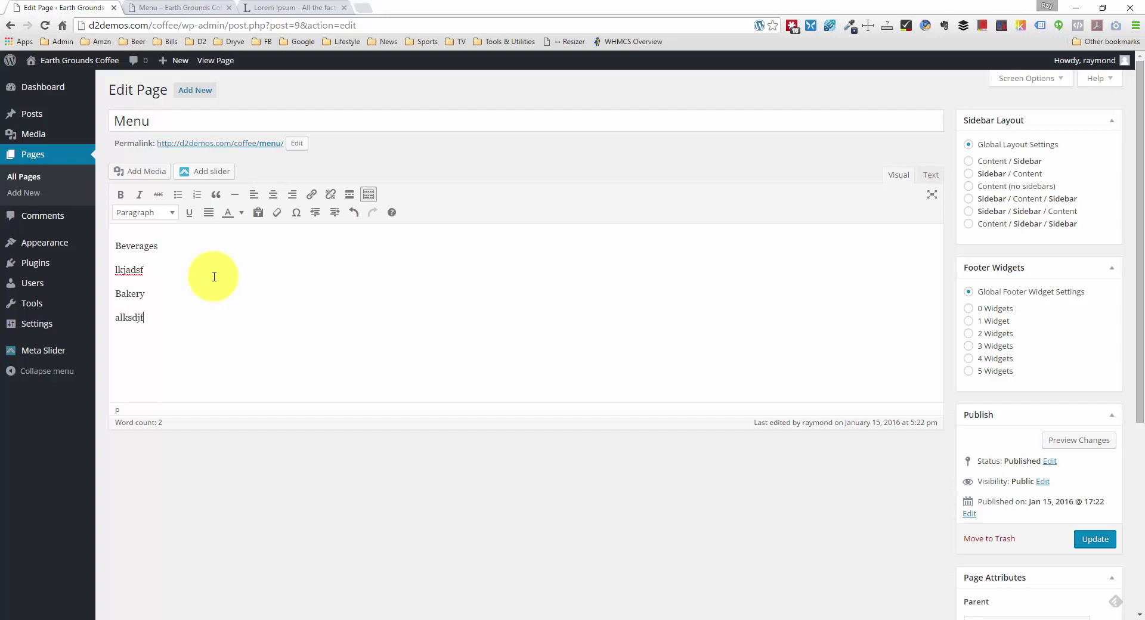
pyautogui.click(160, 245)
pyautogui.moveTo(148, 246); pyautogui.dragTo(118, 247)
pyautogui.click(139, 214)
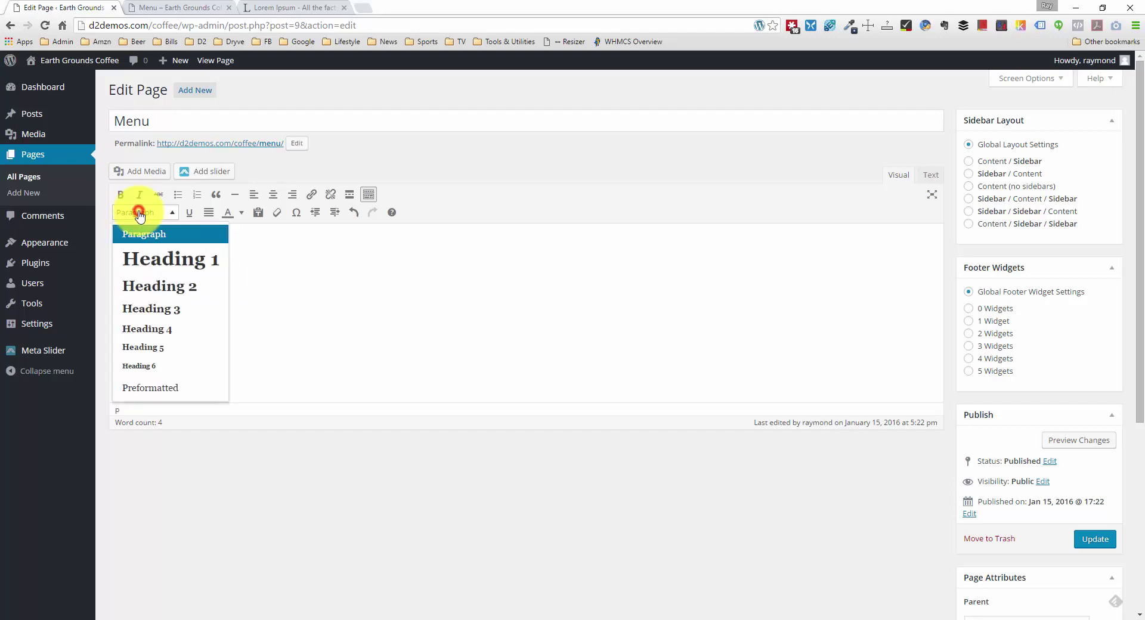
pyautogui.click(141, 234)
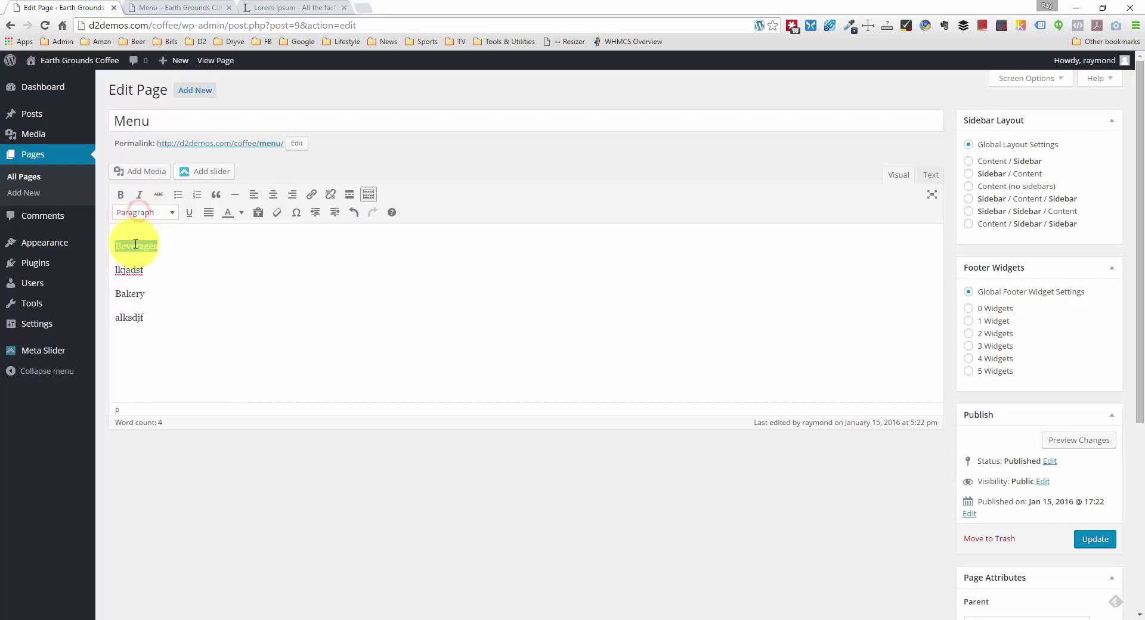
pyautogui.click(120, 195)
pyautogui.moveTo(145, 294); pyautogui.dragTo(116, 294)
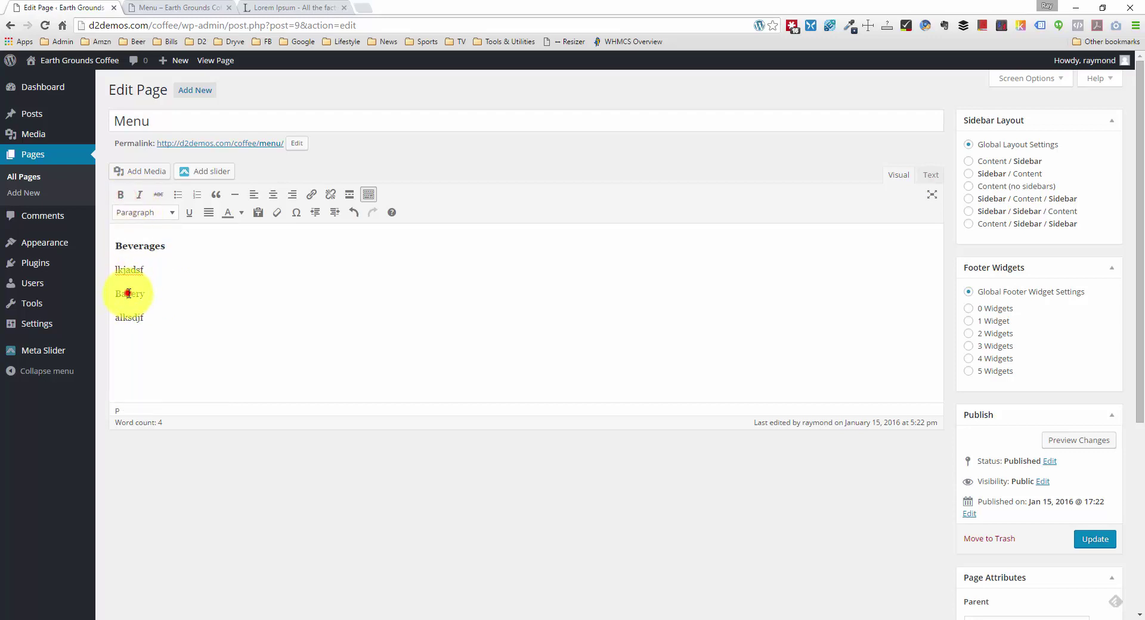
pyautogui.click(119, 192)
# Step: Format Beverages and Bakery as Heading 2 headings
pyautogui.doubleClick(127, 245)
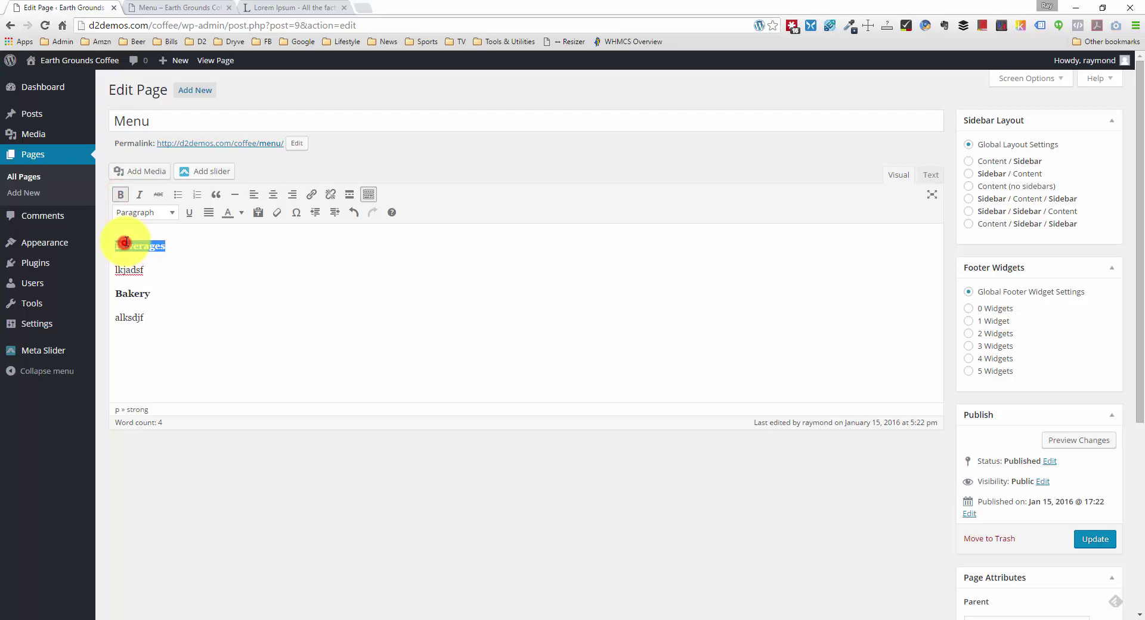
pyautogui.click(143, 212)
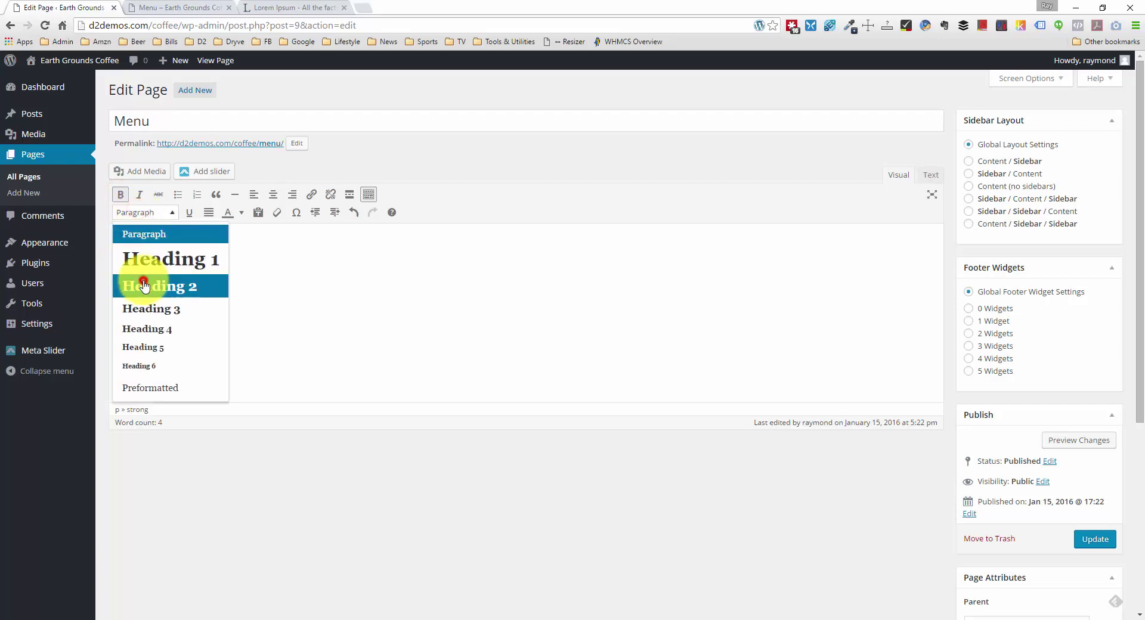
pyautogui.click(144, 286)
pyautogui.doubleClick(127, 304)
pyautogui.click(138, 213)
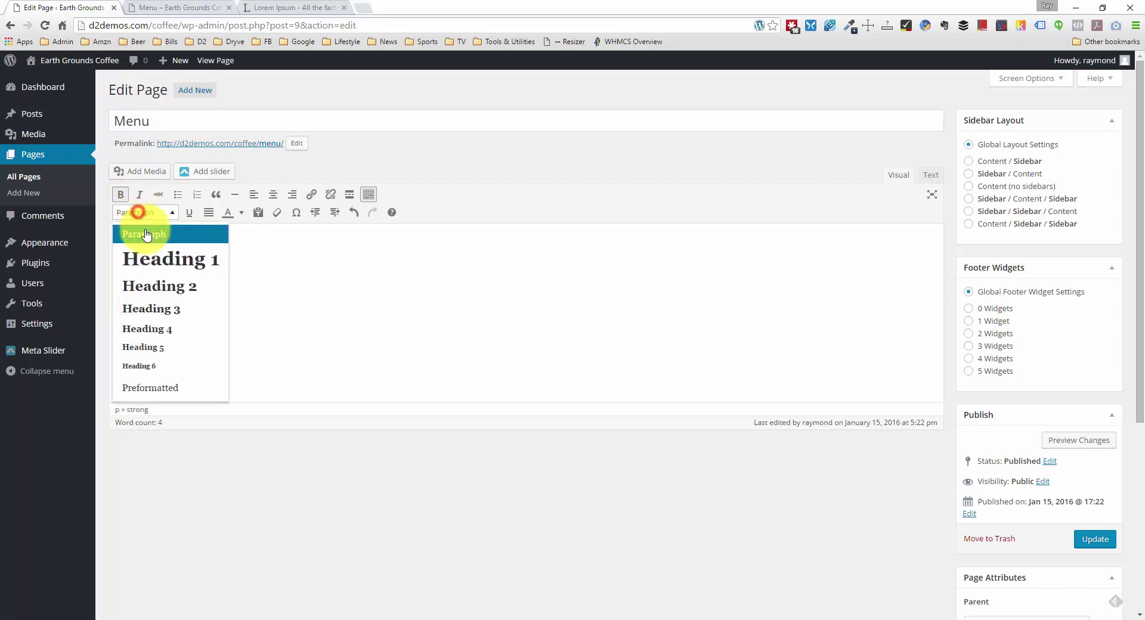
pyautogui.click(144, 286)
# Step: Build the Beverages bullet list with COFFEE - $3, then paste the remaining priced drinks
pyautogui.doubleClick(131, 281)
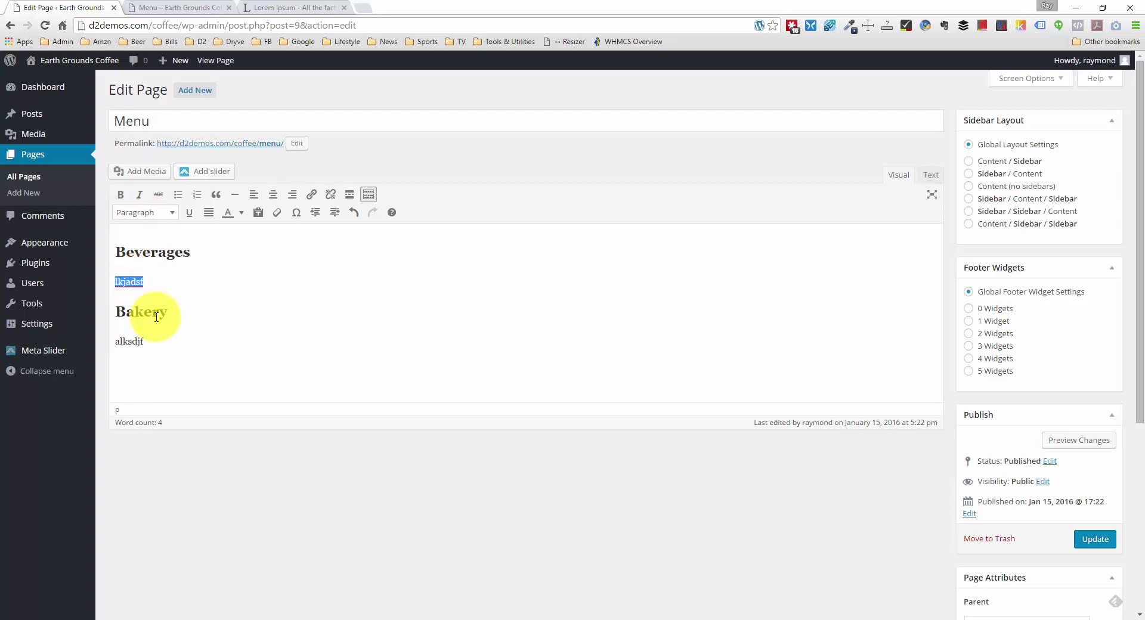
pyautogui.click(177, 199)
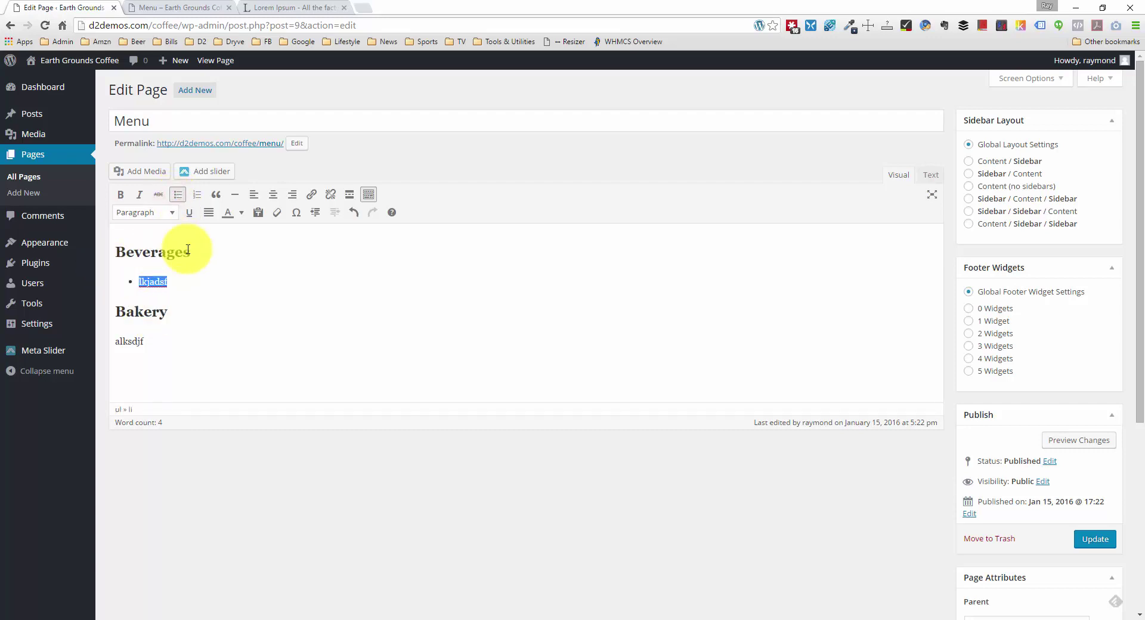
pyautogui.write('COFFEE - $')
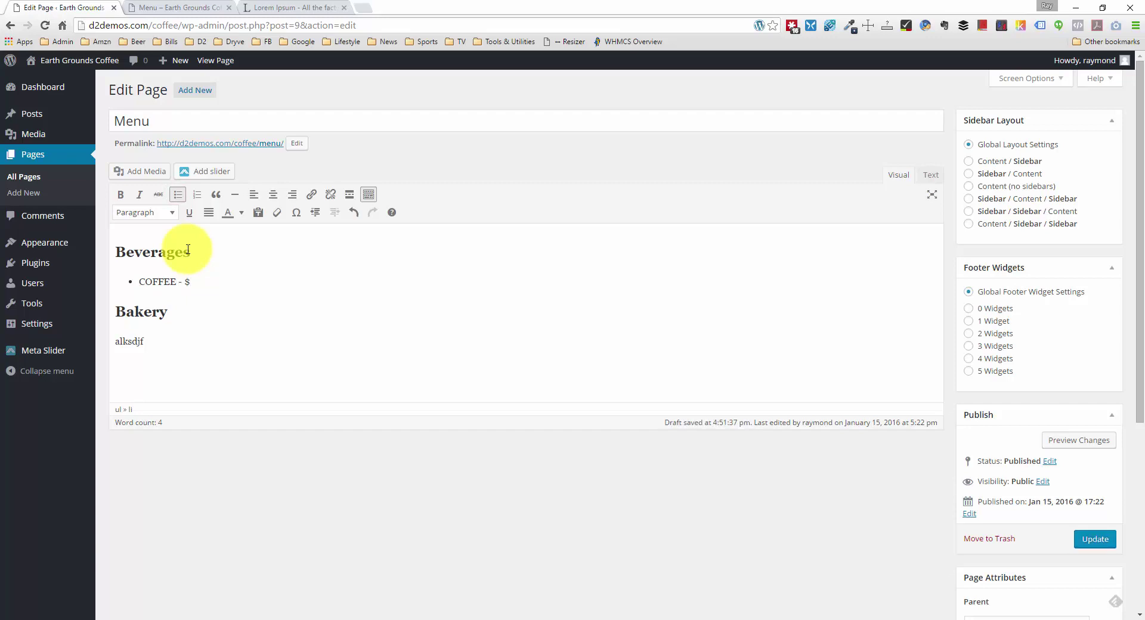
pyautogui.write('3')
pyautogui.press('Return')
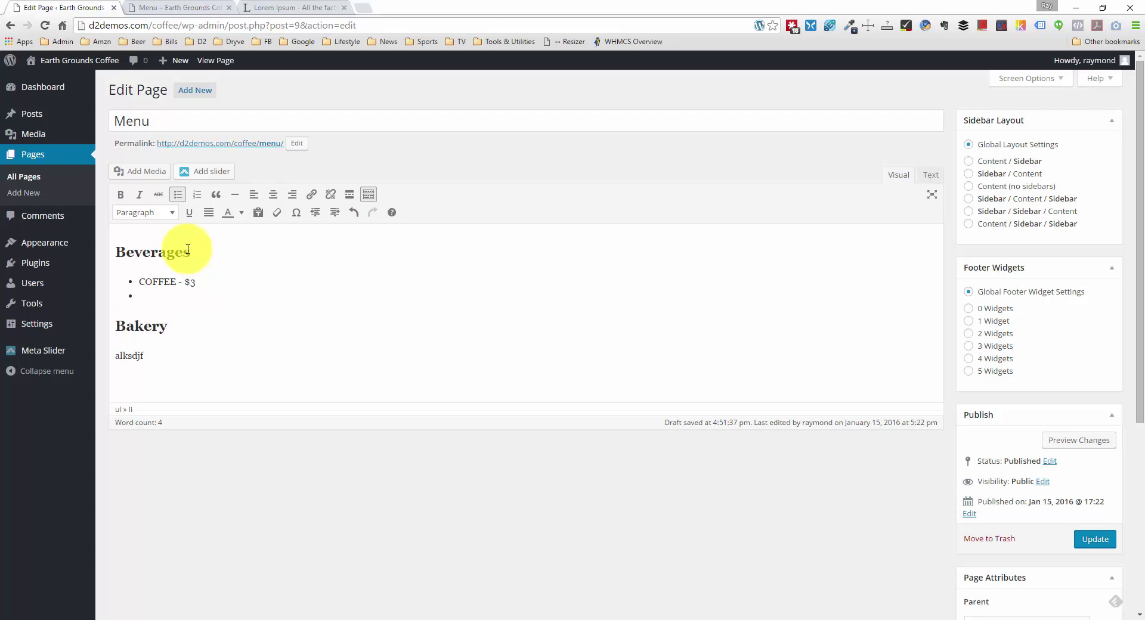
pyautogui.write('LATTE - $5 MACCHIATO - $5 CAPPUCCINO - $5 ESPRESSO - $4 COLD BREW - $4 HOT CHOCOLATE - $4 TEA - $4')
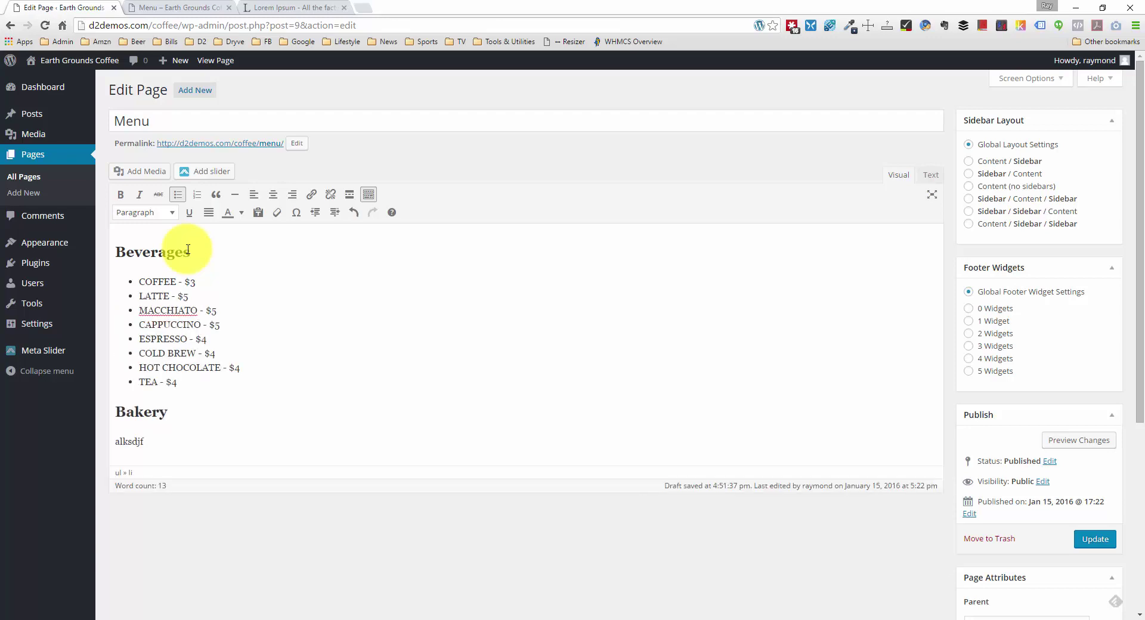
pyautogui.scroll(-1, 186, 301)
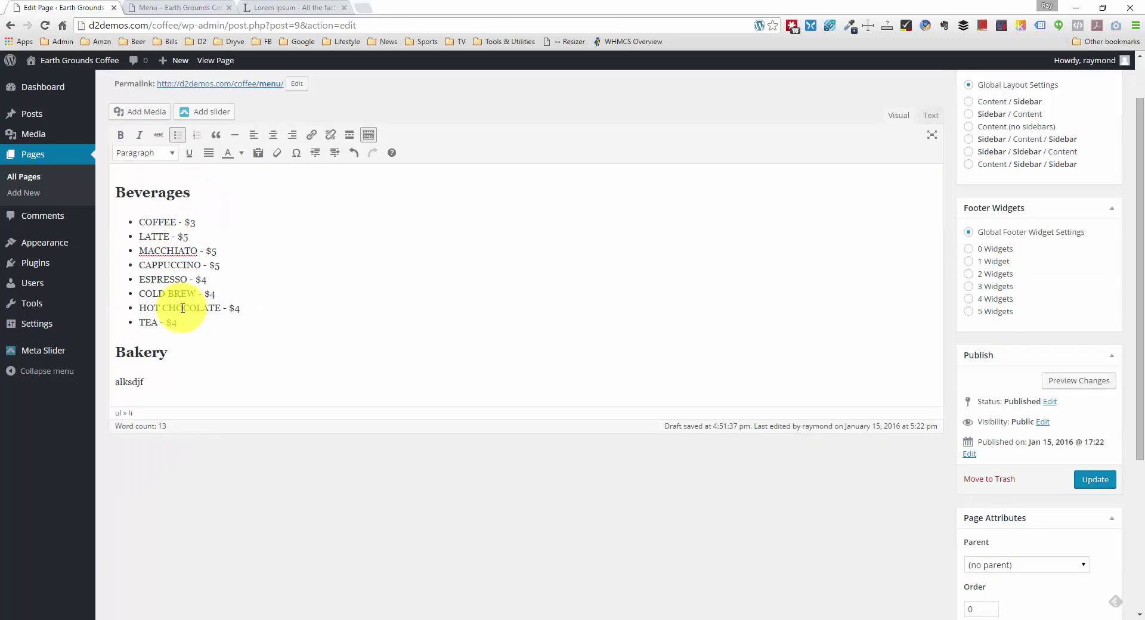
# Step: Turn the Bakery items into a bulleted list and update the Menu page
pyautogui.doubleClick(136, 380)
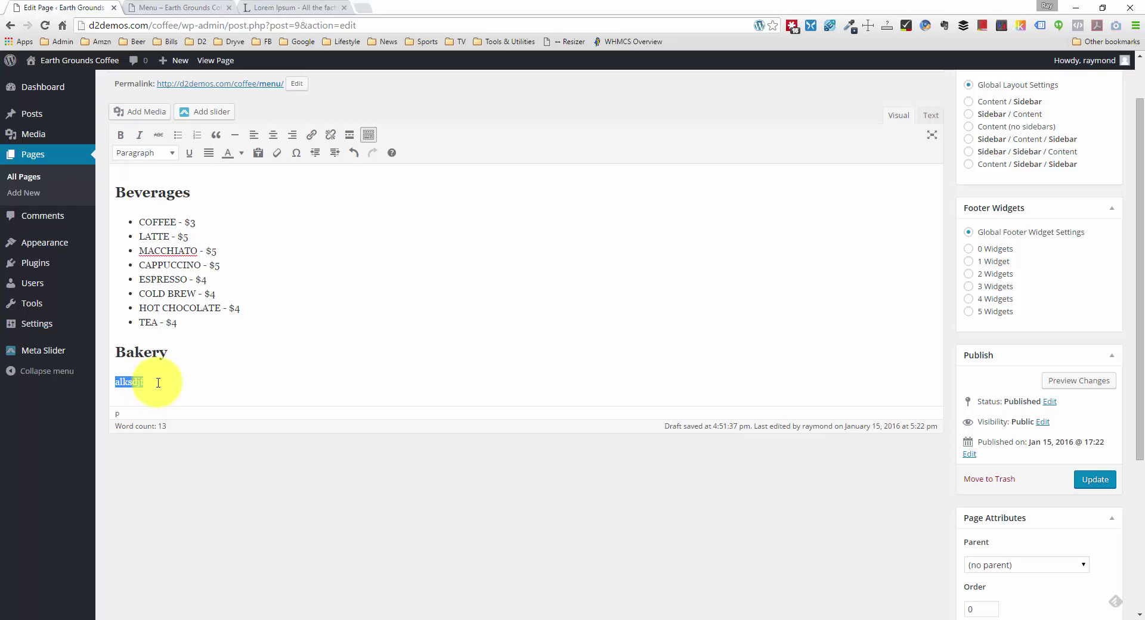
pyautogui.click(179, 136)
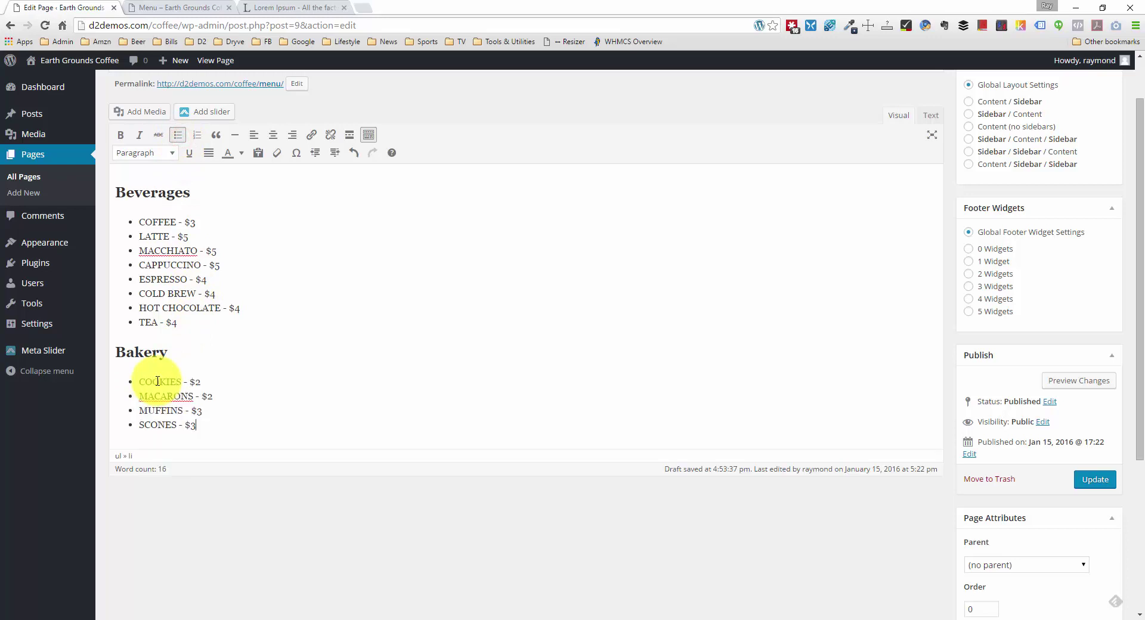
pyautogui.scroll(1, 158, 381)
pyautogui.scroll(-1, 254, 421)
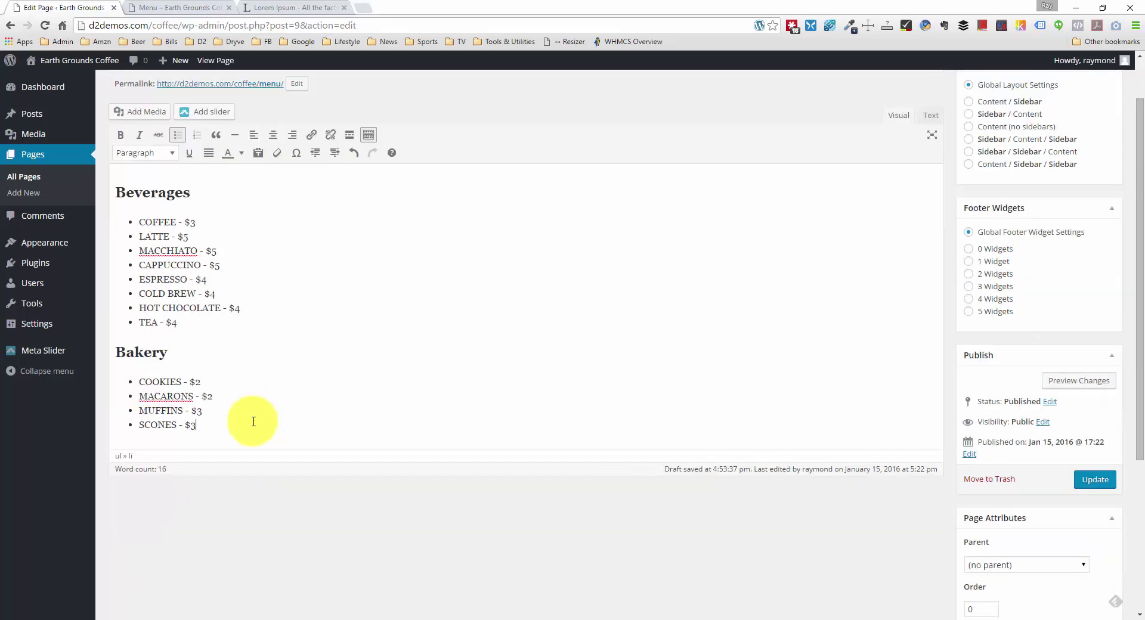
pyautogui.click(1093, 479)
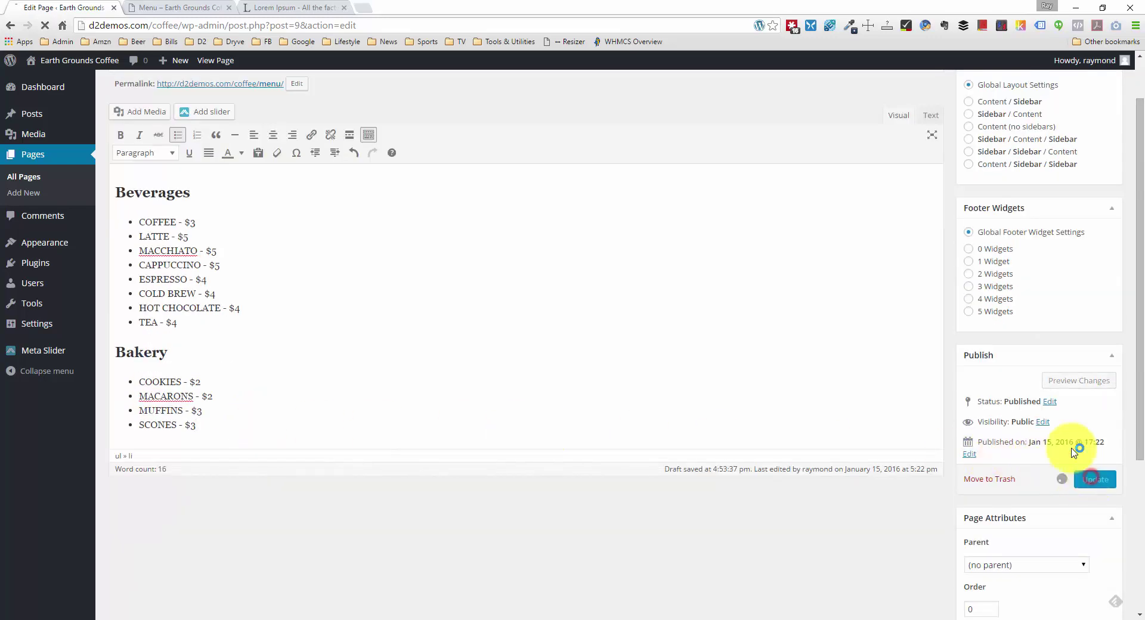
pyautogui.click(205, 8)
pyautogui.rightClick(120, 365)
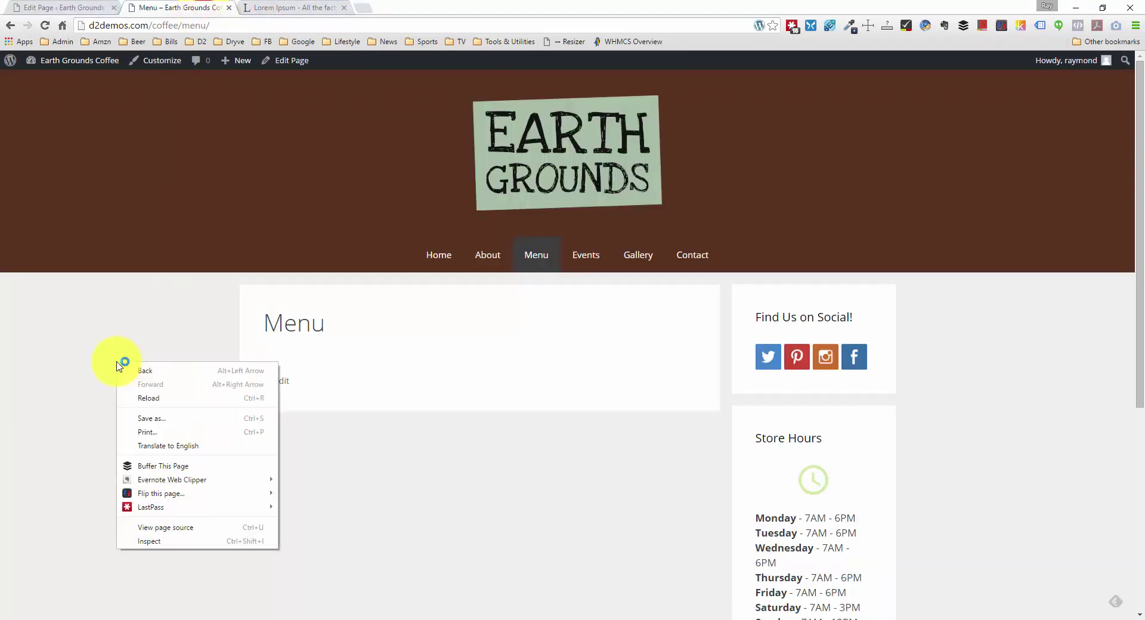
pyautogui.click(162, 392)
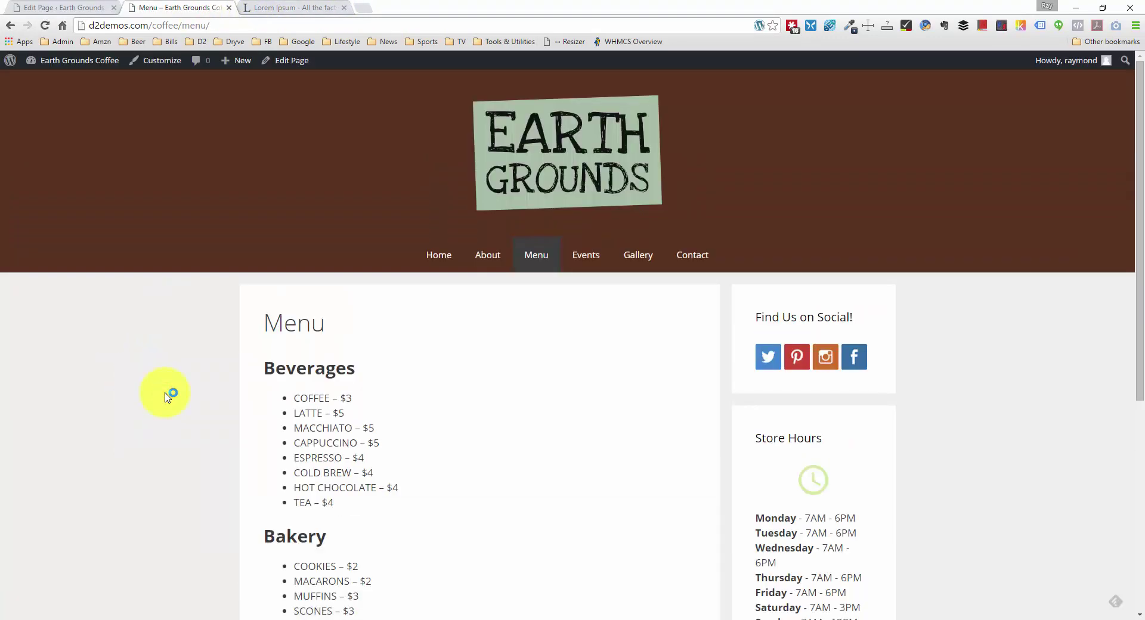
pyautogui.scroll(-2, 167, 397)
pyautogui.scroll(-2, 168, 397)
pyautogui.scroll(2, 167, 397)
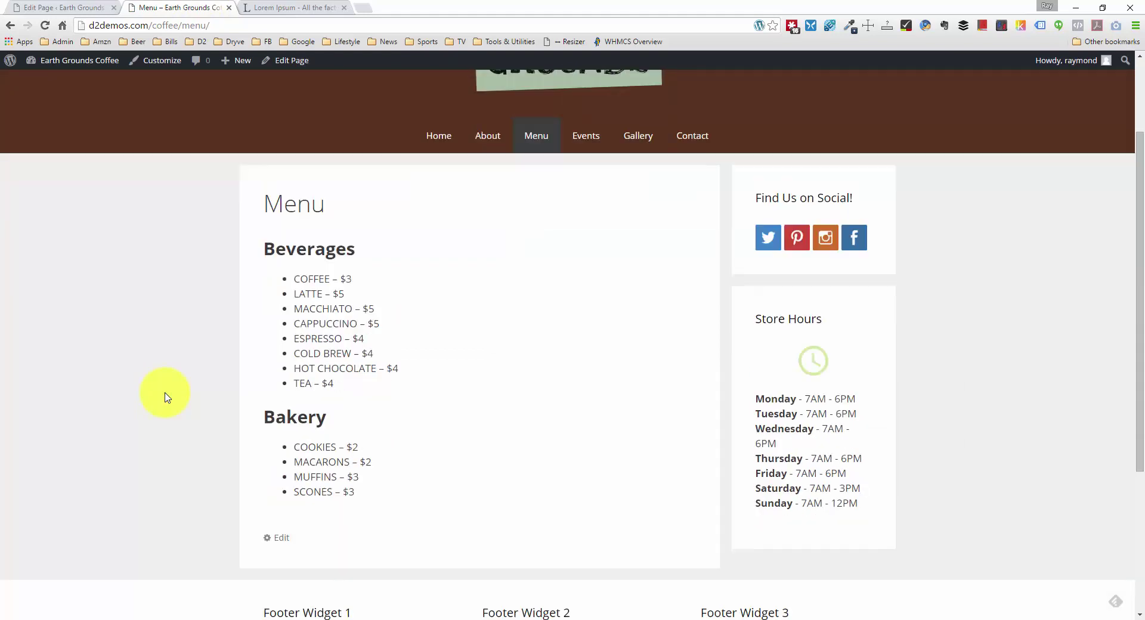
pyautogui.scroll(-1, 167, 397)
pyautogui.scroll(3, 167, 397)
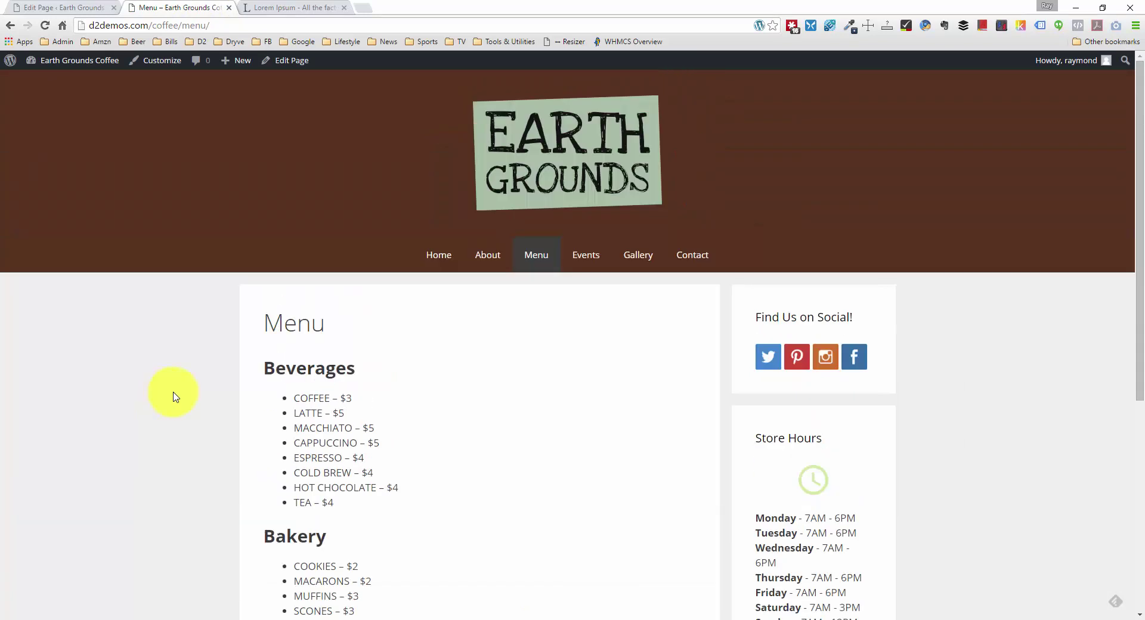
pyautogui.click(587, 256)
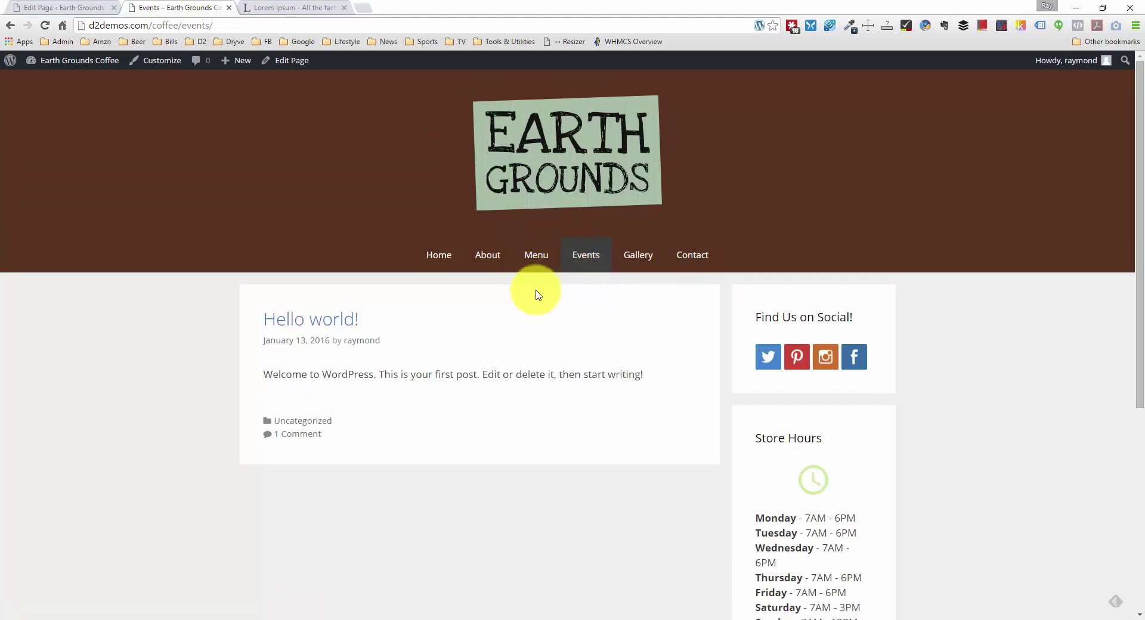
pyautogui.scroll(-1, 415, 369)
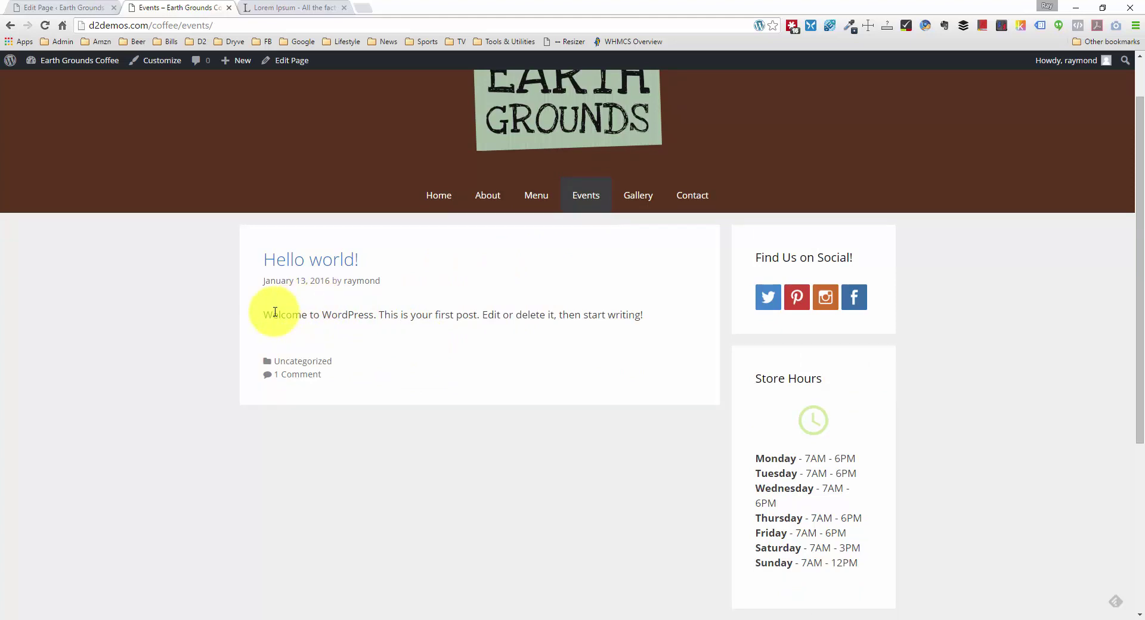
pyautogui.moveTo(263, 316); pyautogui.dragTo(690, 317)
pyautogui.click(677, 316)
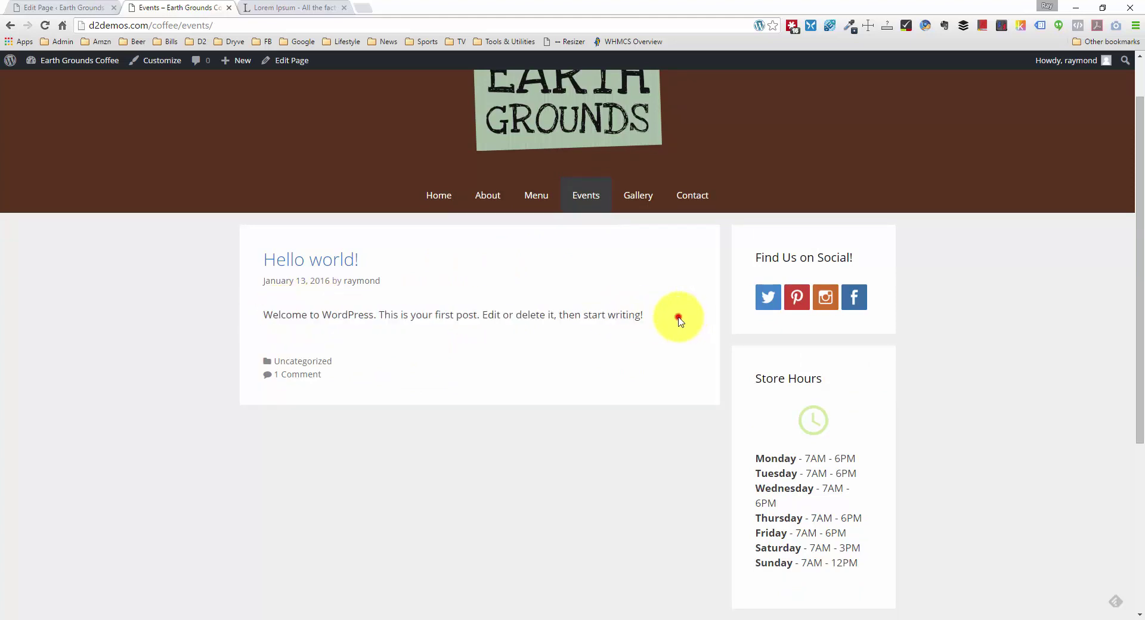
pyautogui.click(48, 7)
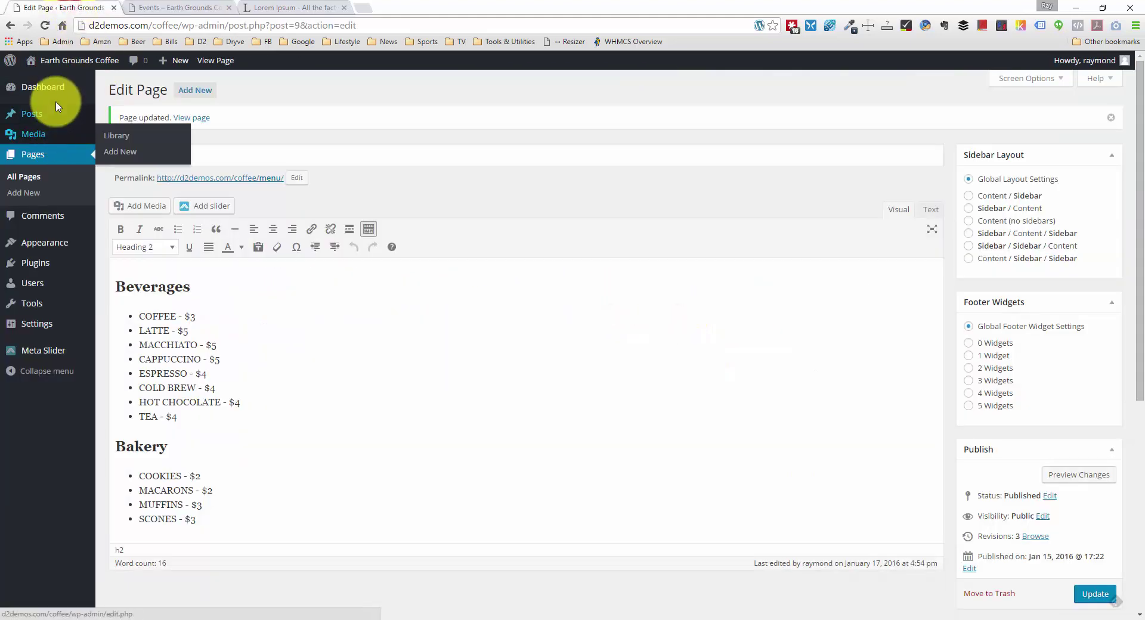
# Step: Start a new post titled 'Free Concert on 2/14'
pyautogui.moveTo(52, 115)
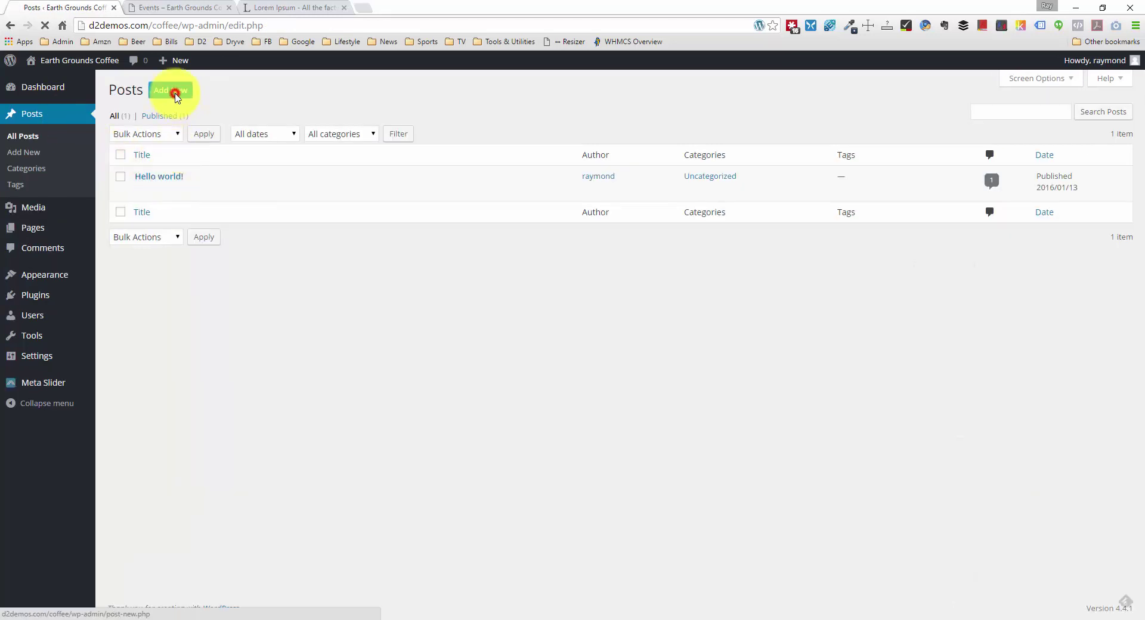
pyautogui.click(175, 95)
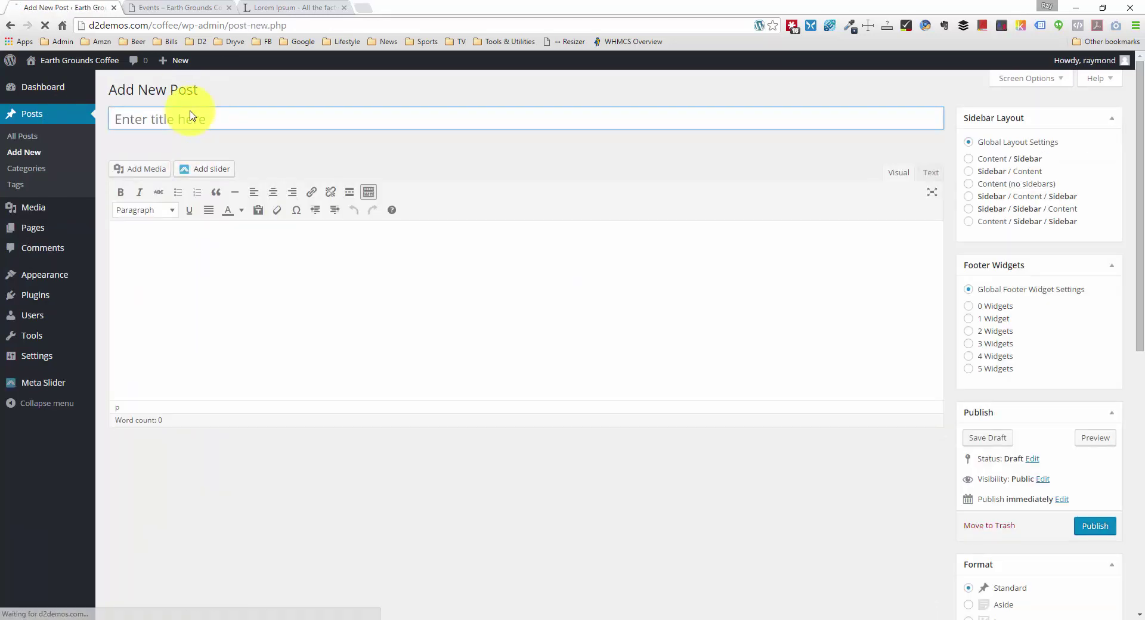
pyautogui.click(192, 114)
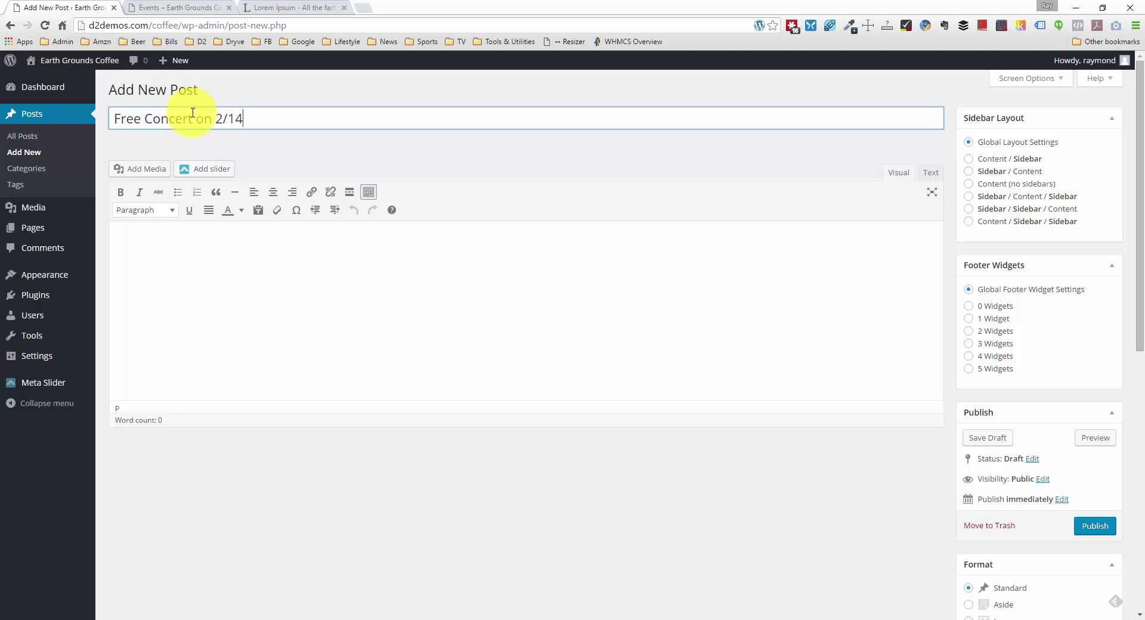
pyautogui.click(317, 281)
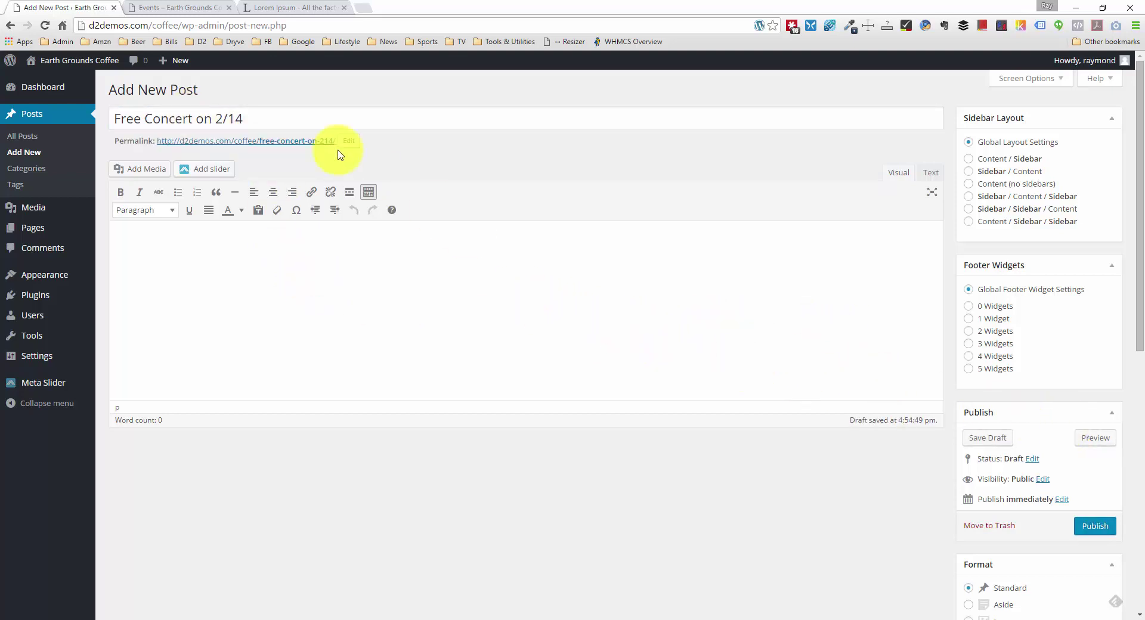
# Step: Paste three lorem ipsum paragraphs from the Lipsum tab into the body and publish
pyautogui.click(256, 7)
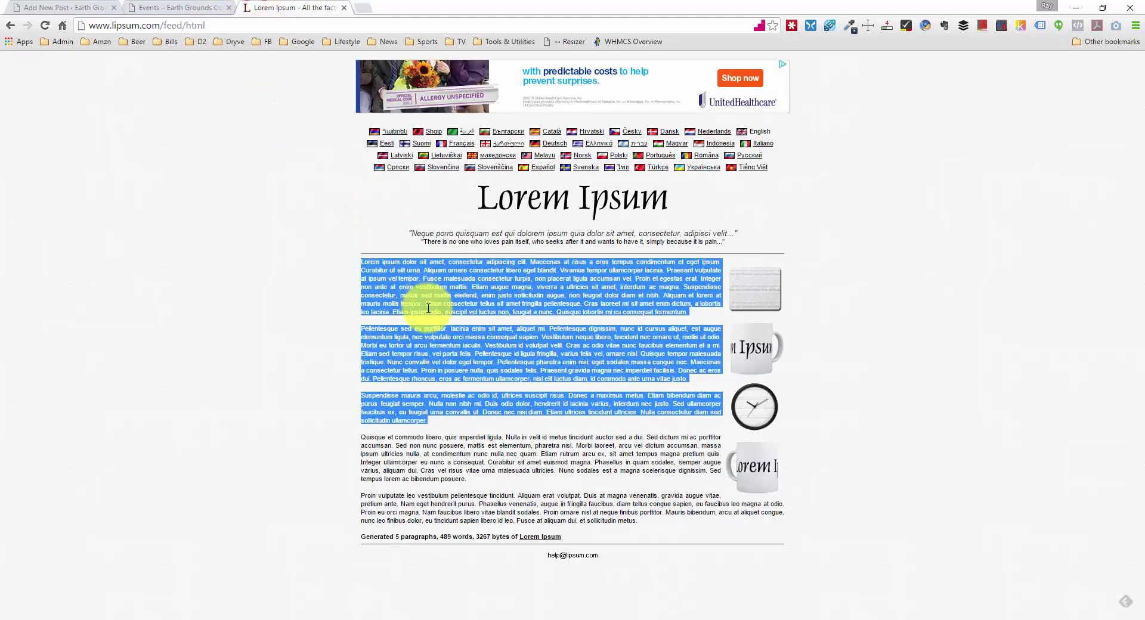
pyautogui.click(110, 5)
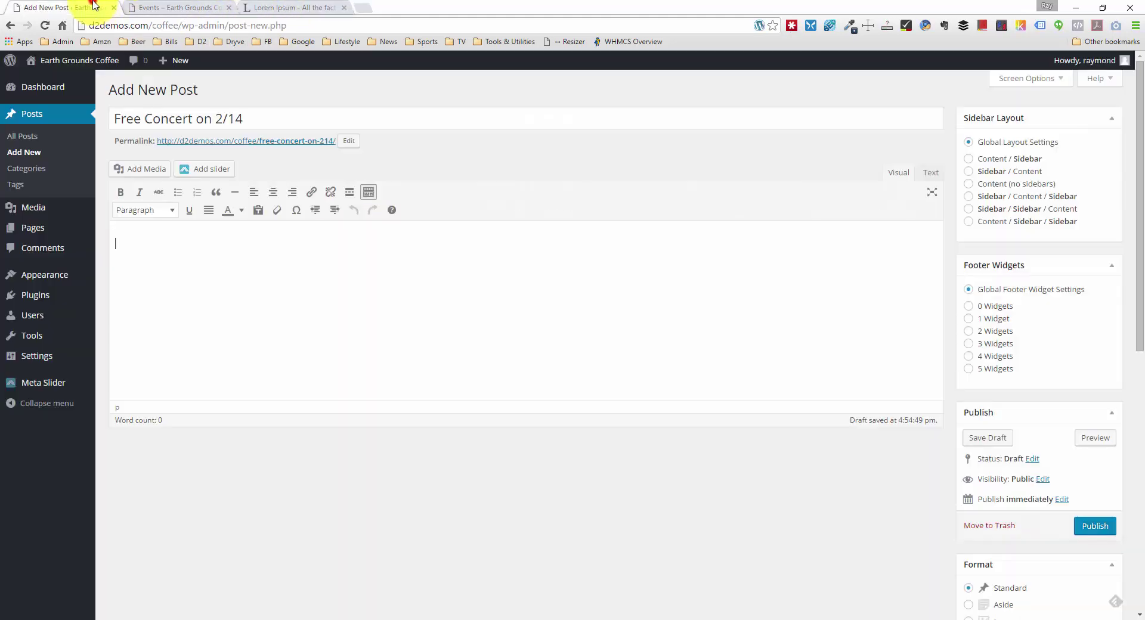
pyautogui.click(290, 285)
pyautogui.hotkey('ctrl', 'v')
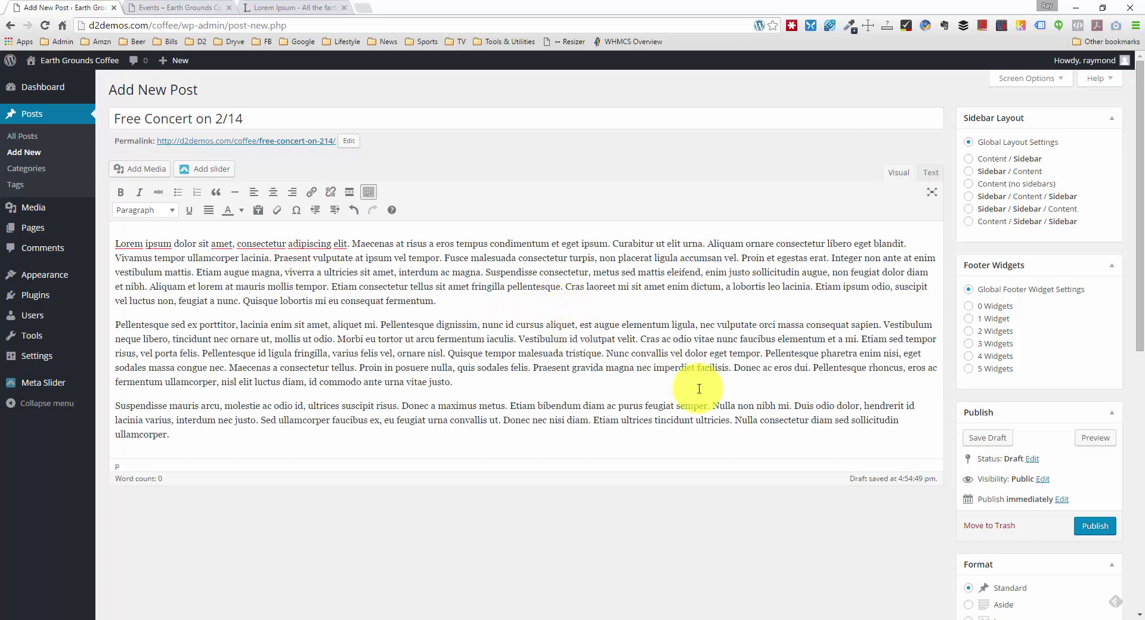
pyautogui.click(1094, 525)
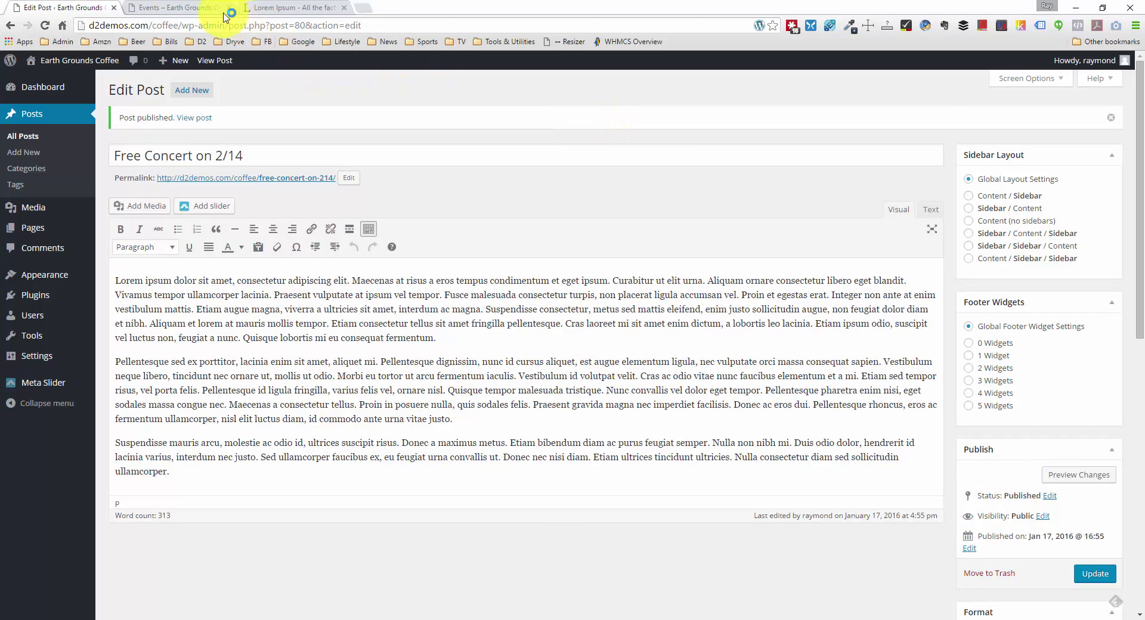
pyautogui.click(200, 12)
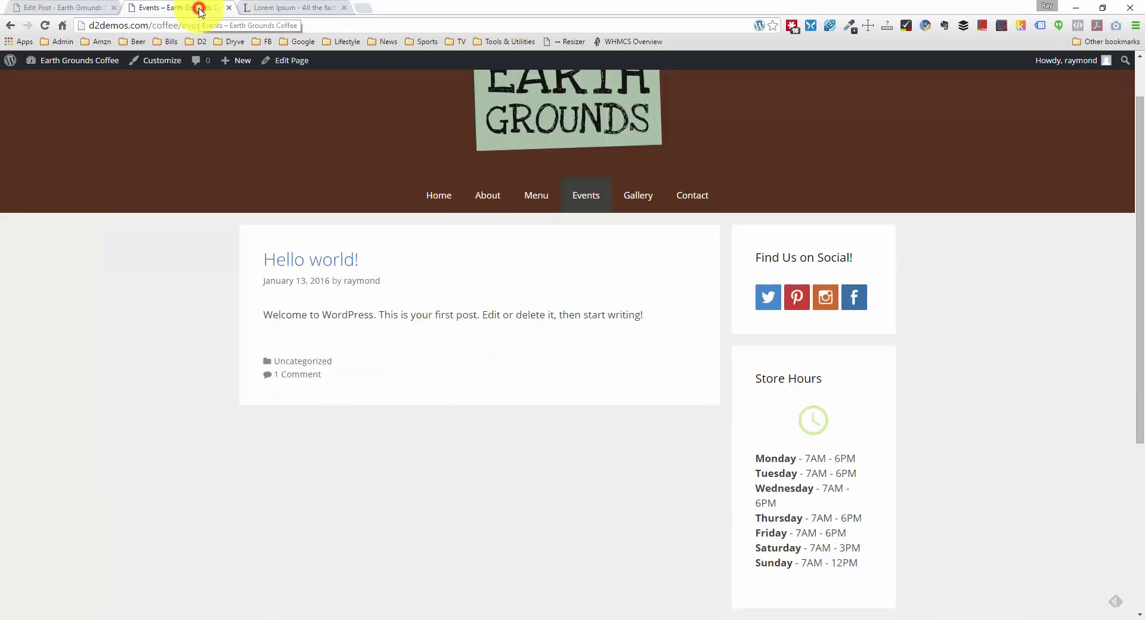
pyautogui.rightClick(146, 265)
pyautogui.click(262, 301)
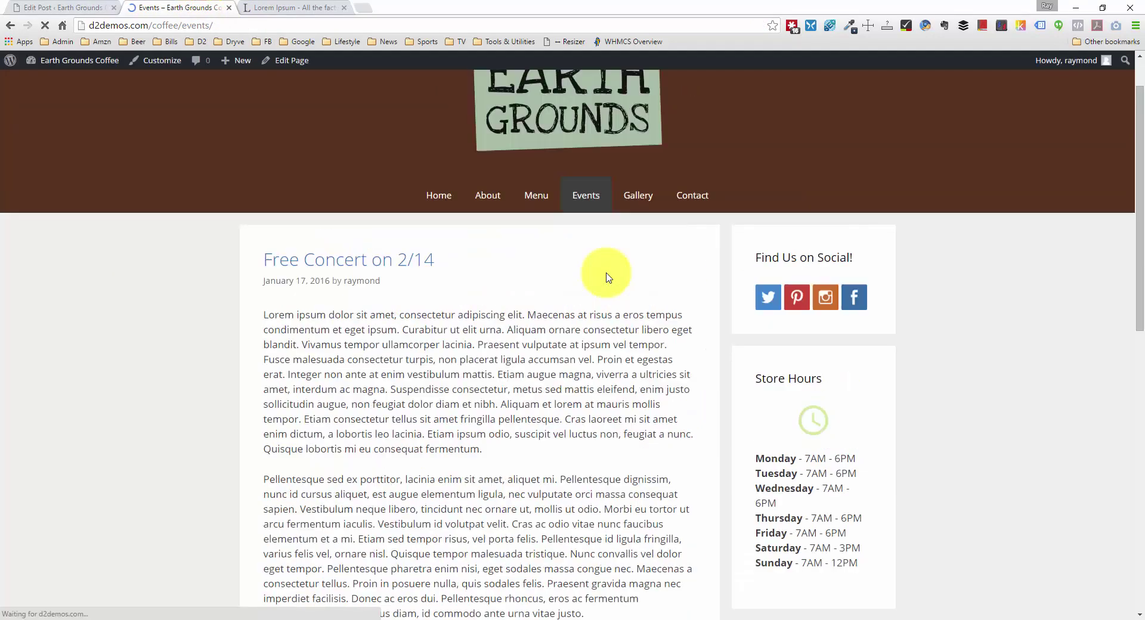
pyautogui.scroll(-10, 477, 310)
pyautogui.scroll(-2, 480, 314)
pyautogui.scroll(15, 486, 310)
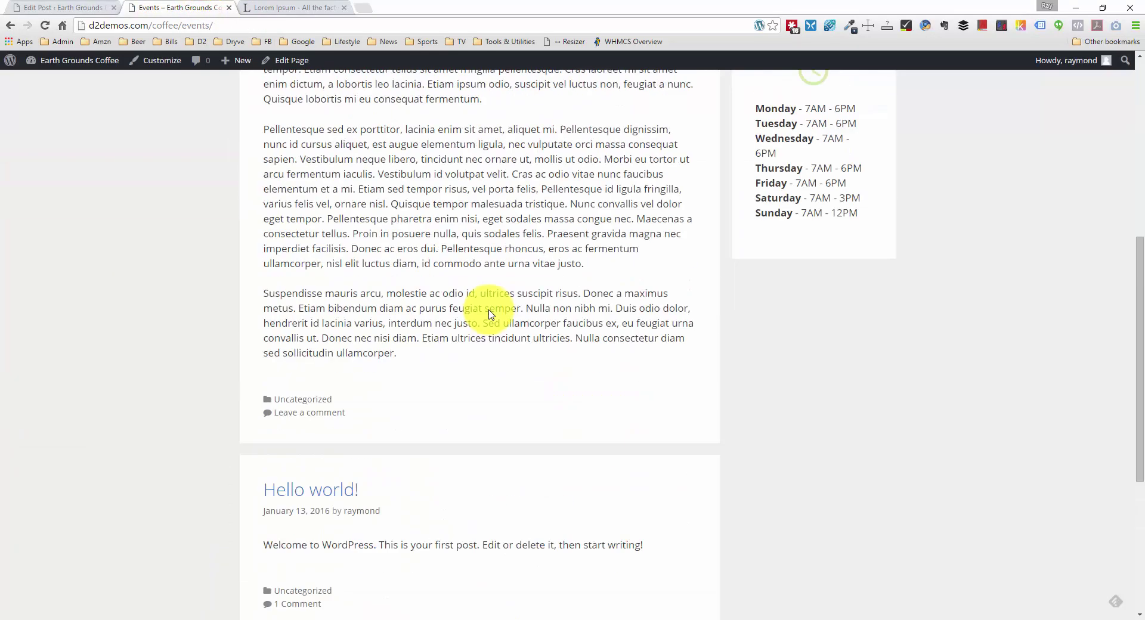
pyautogui.scroll(-5, 492, 303)
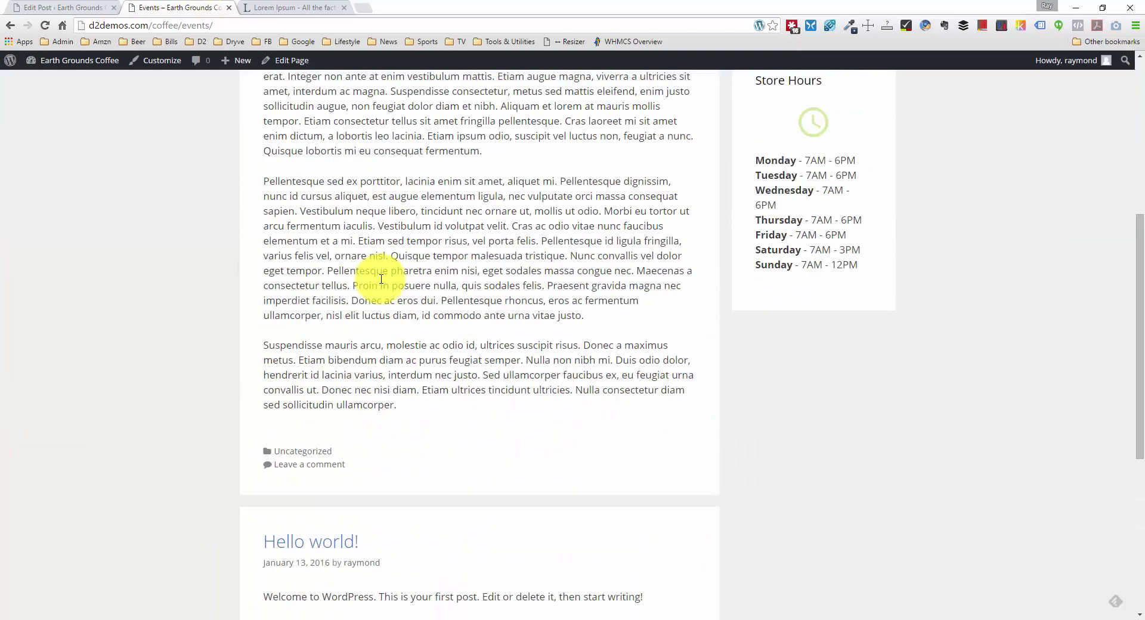
pyautogui.scroll(5, 358, 256)
pyautogui.scroll(-3, 350, 256)
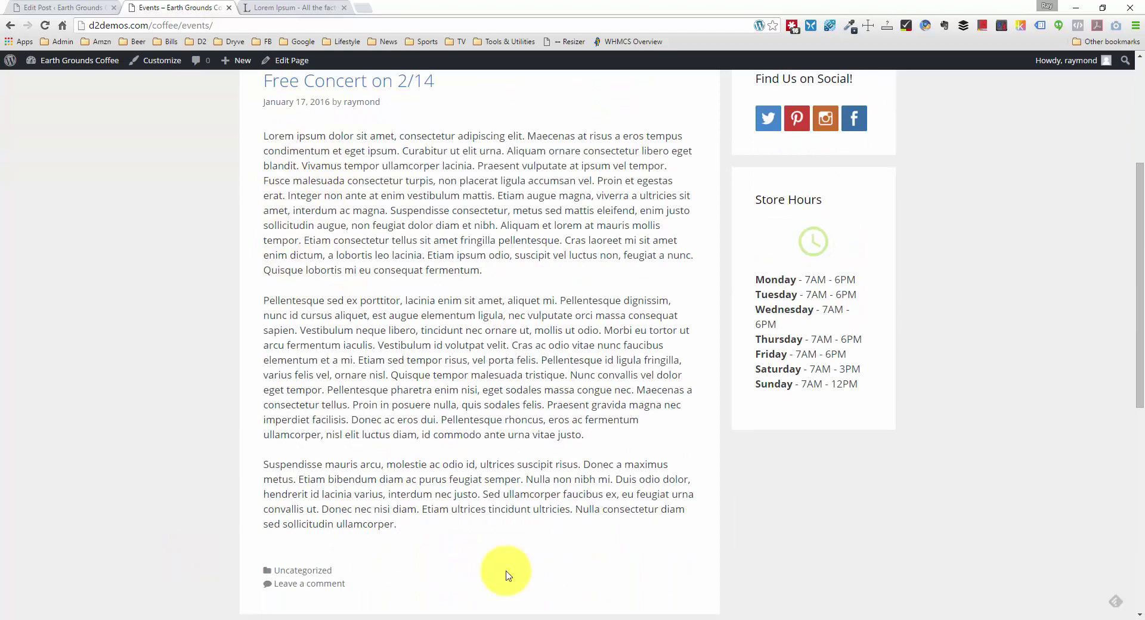
pyautogui.click(30, 7)
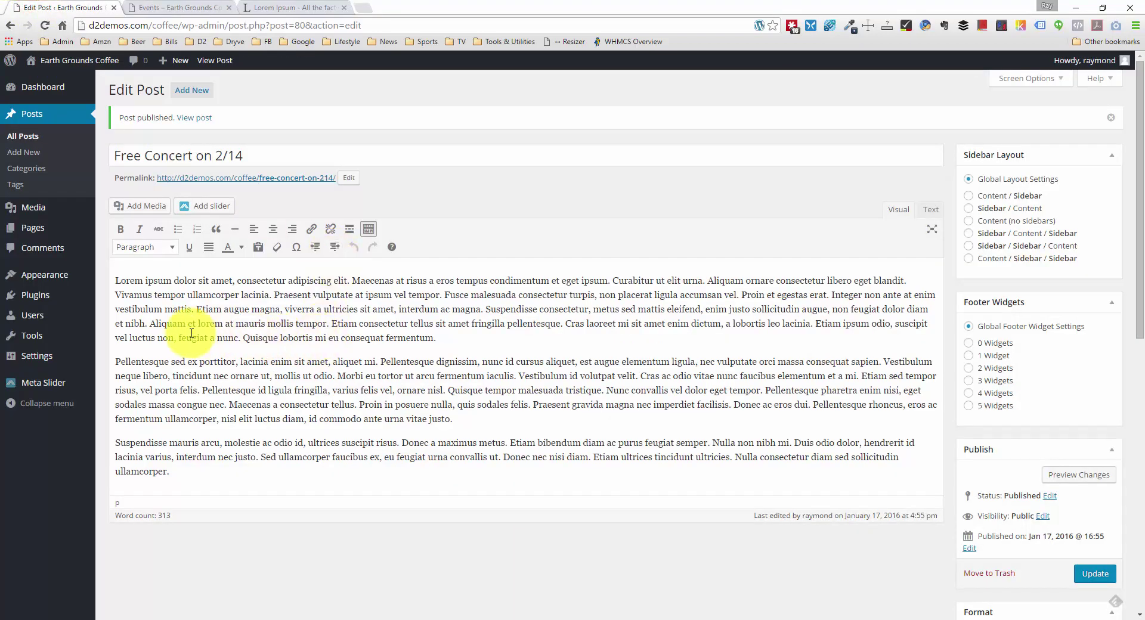
# Step: Split the opening paragraph after 'eget ipsum.' and before 'Etiam', leaving a blank line
pyautogui.click(437, 337)
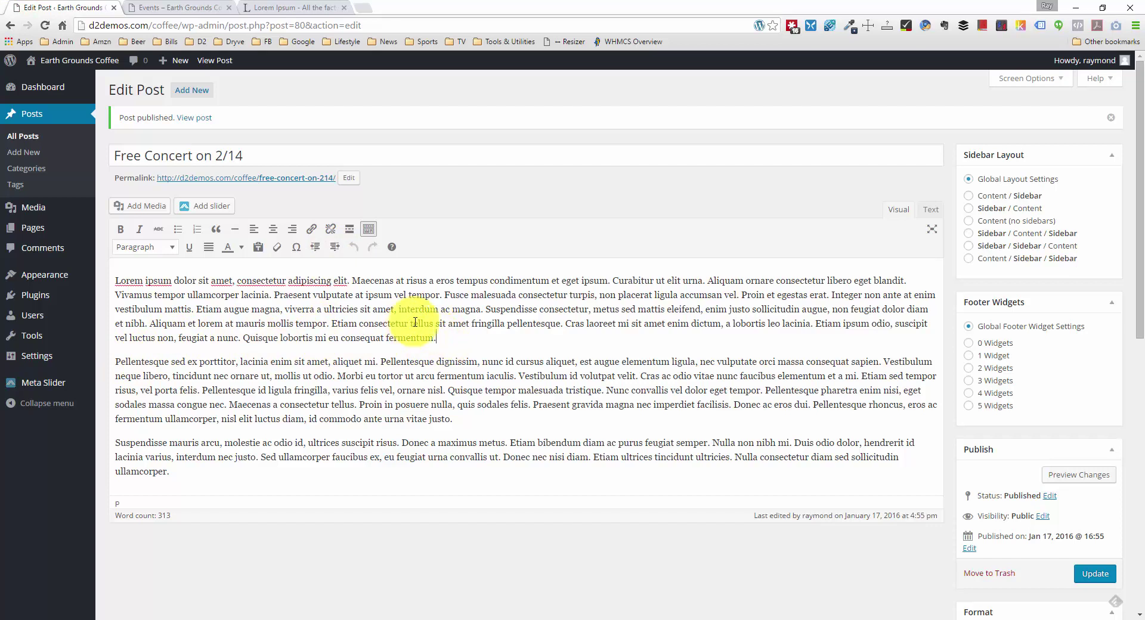
pyautogui.click(612, 280)
pyautogui.press('Return')
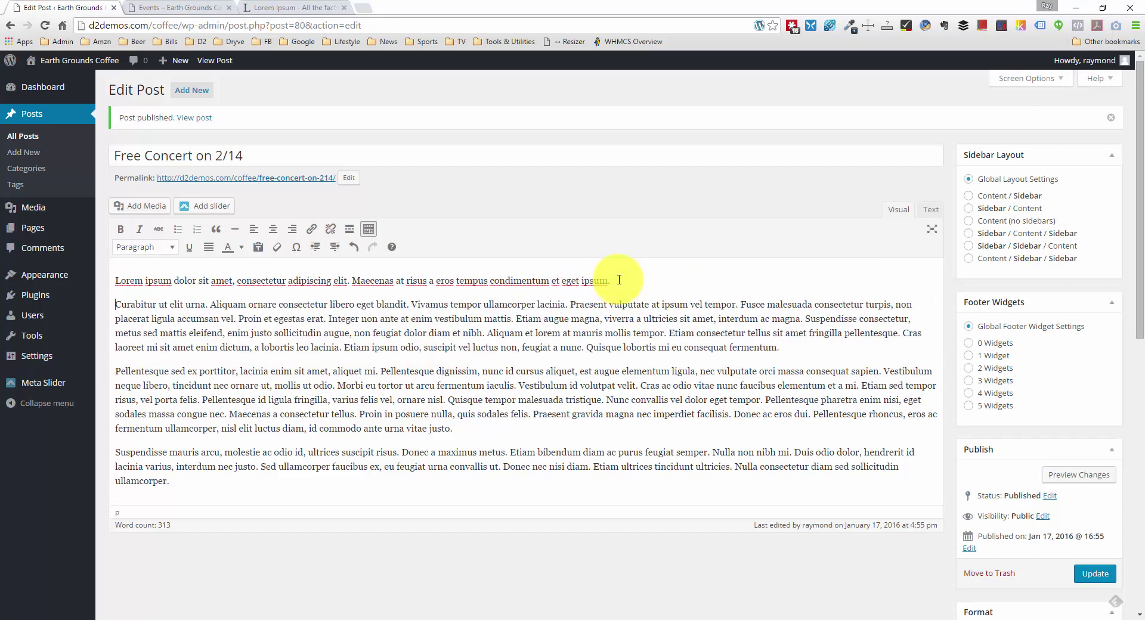
pyautogui.click(671, 333)
pyautogui.press('Return')
pyautogui.press('Return')
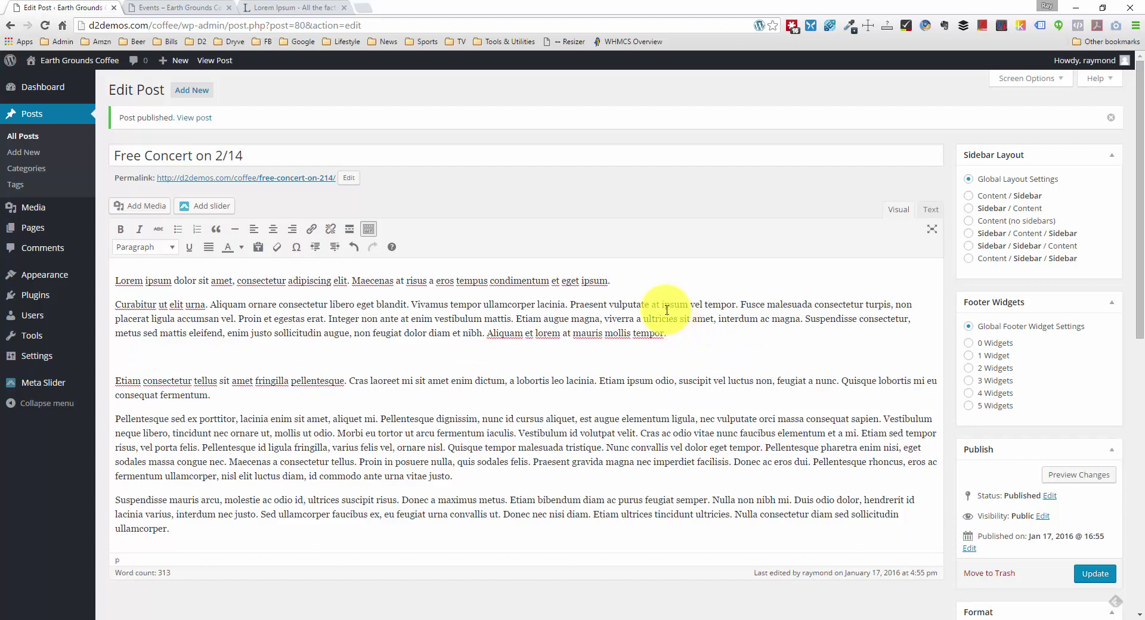
# Step: Insert a Read More tag on the blank line and update the post
pyautogui.click(351, 230)
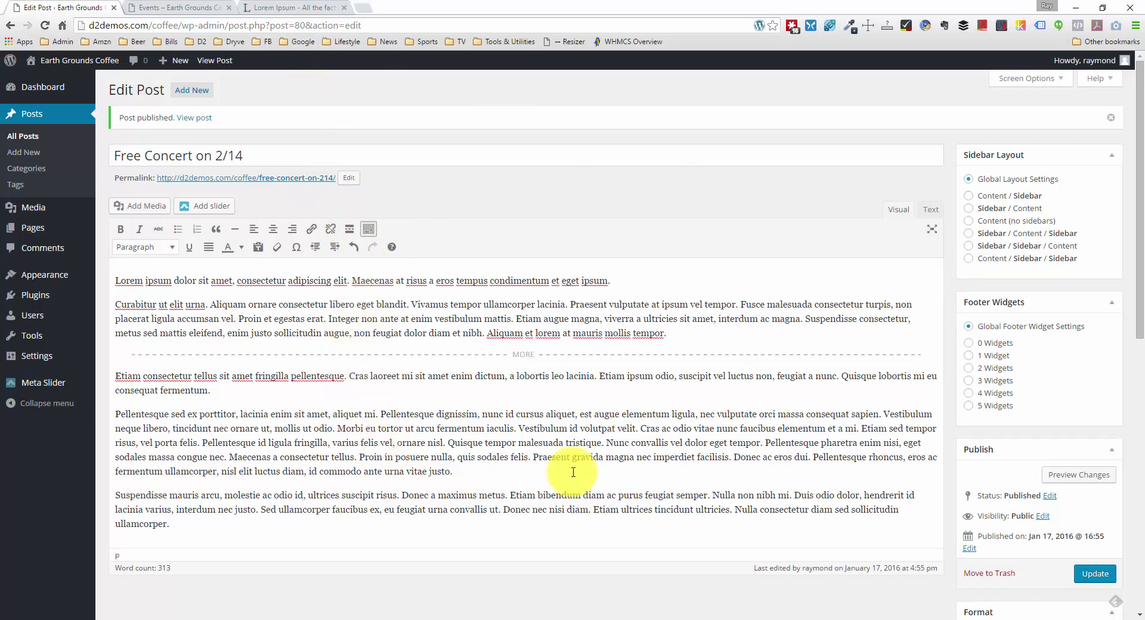
pyautogui.click(1088, 575)
pyautogui.click(170, 7)
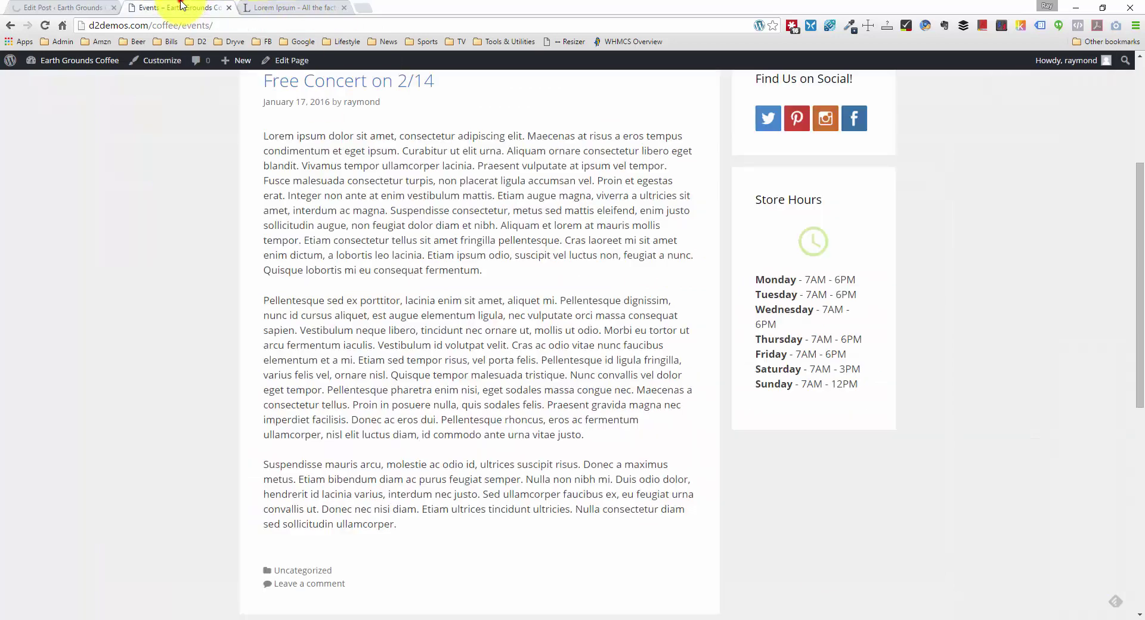
# Step: Reload the live Events page and scroll to check the shortened Free Concert excerpt
pyautogui.press('F5')
pyautogui.rightClick(94, 315)
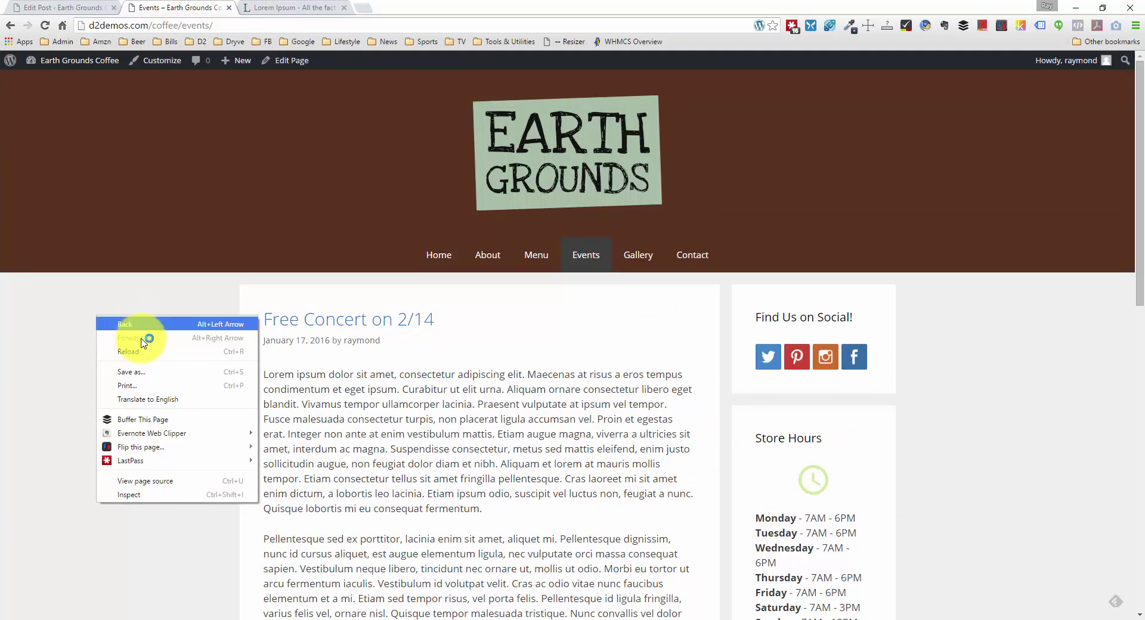
pyautogui.click(149, 352)
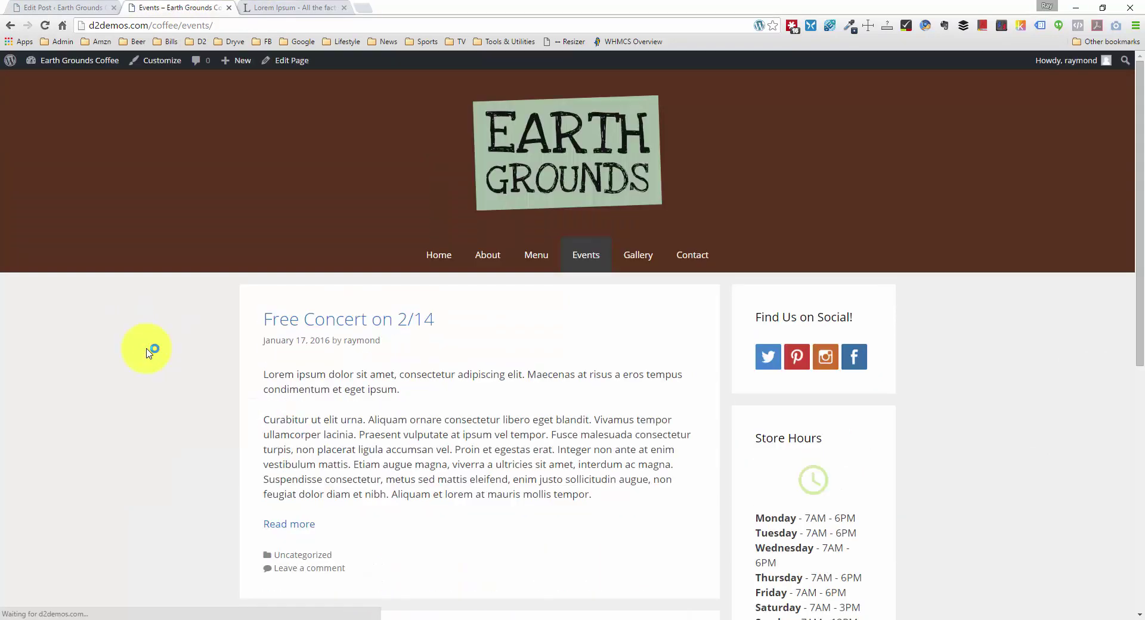
pyautogui.scroll(-5, 149, 351)
pyautogui.scroll(-2, 150, 339)
pyautogui.scroll(7, 153, 322)
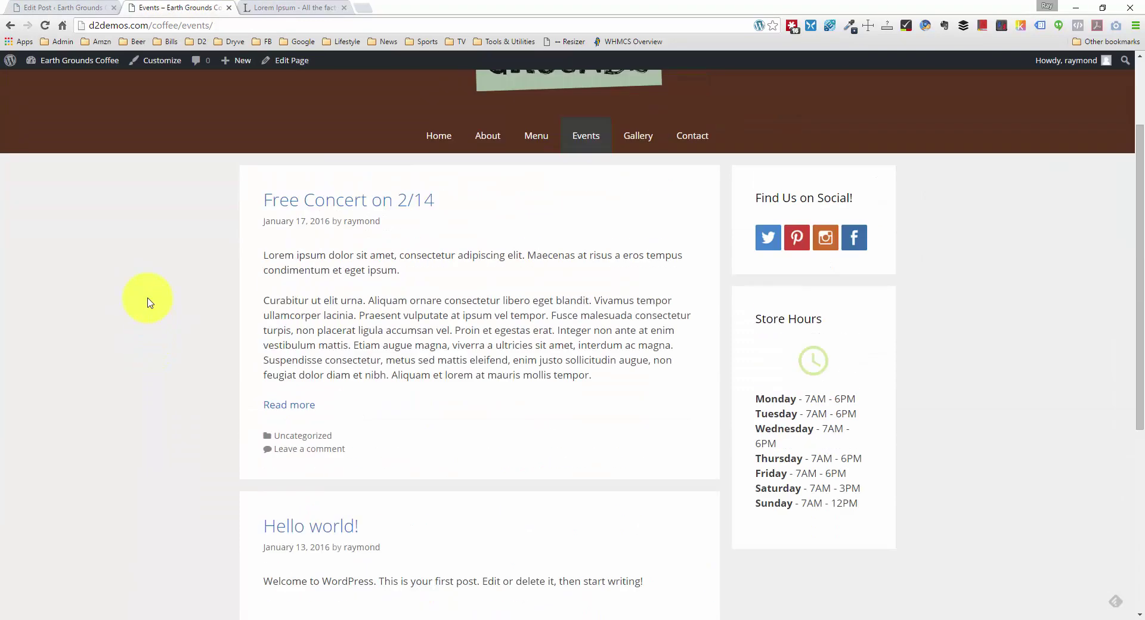
pyautogui.scroll(-1, 158, 278)
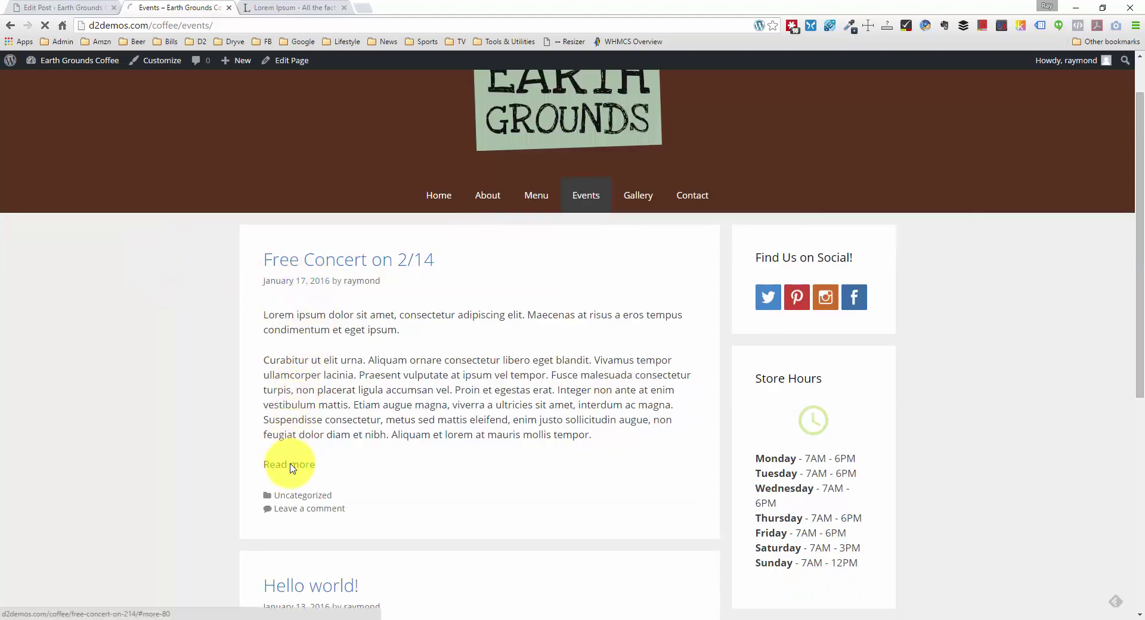
pyautogui.scroll(-3, 179, 340)
pyautogui.scroll(4, 179, 339)
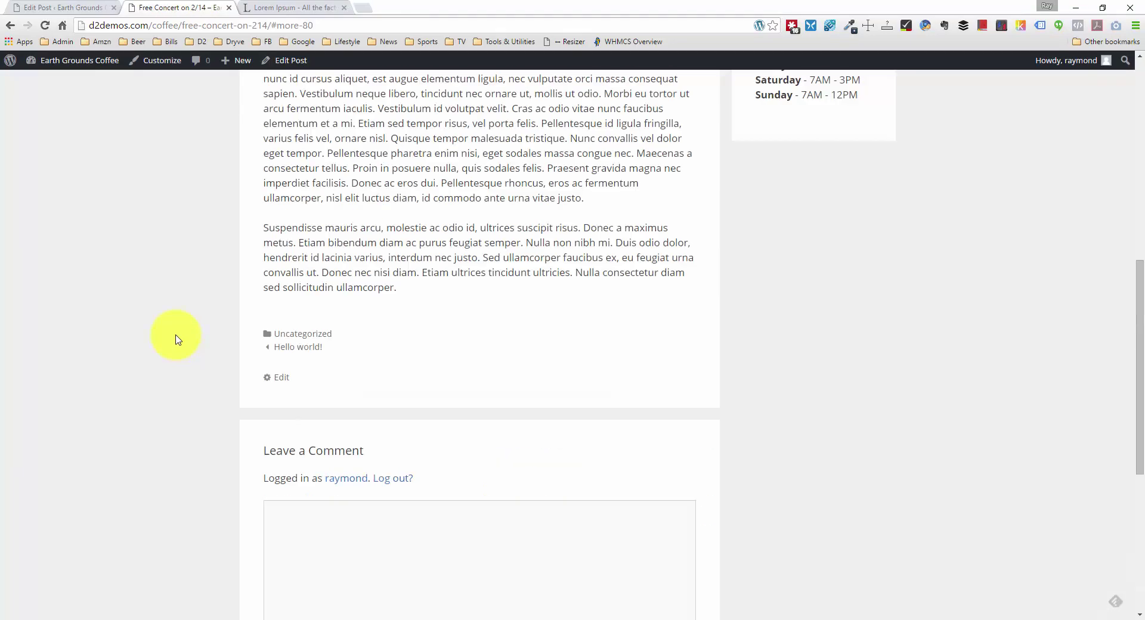
pyautogui.scroll(9, 177, 334)
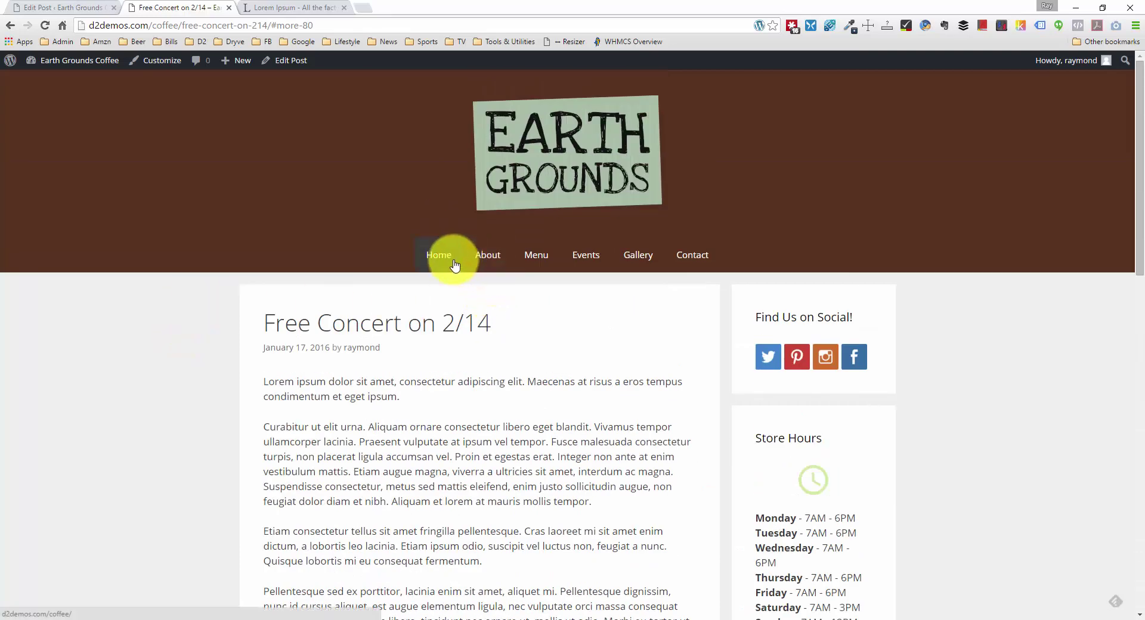
pyautogui.scroll(-5, 503, 255)
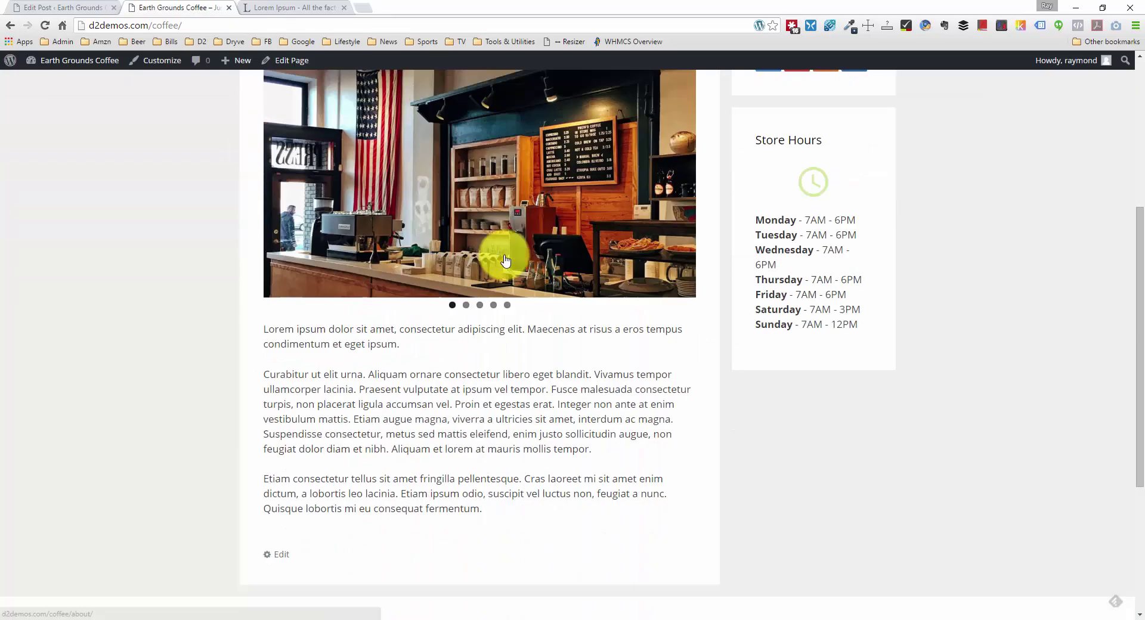
pyautogui.scroll(5, 503, 256)
# Step: Browse the site's Menu and Events pages, then return to the Free Concert post editor
pyautogui.click(553, 255)
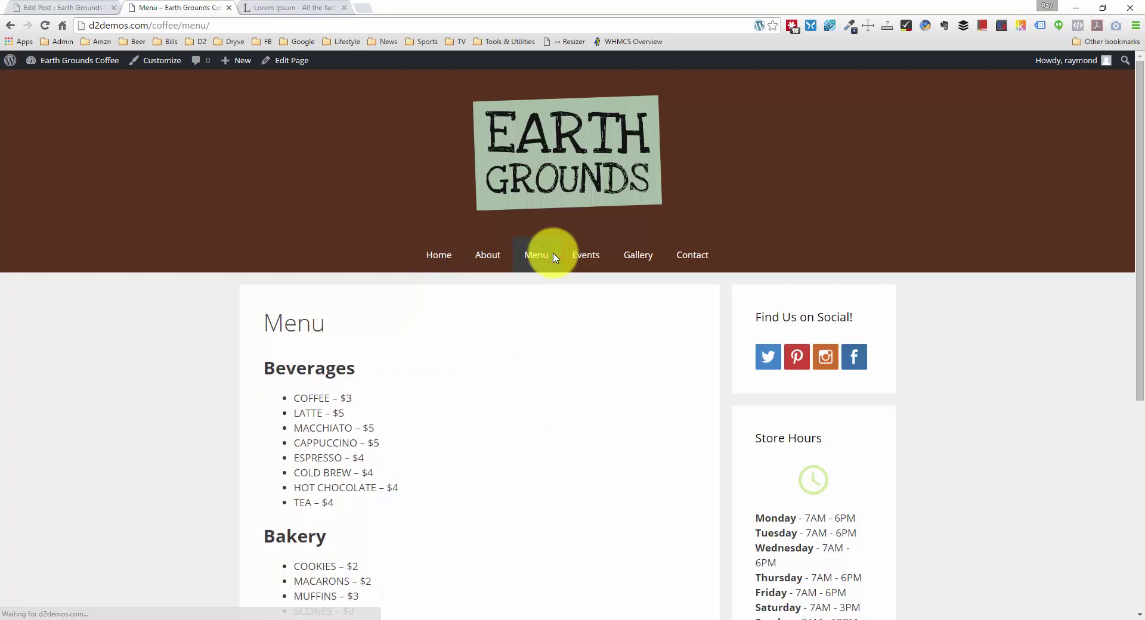
pyautogui.scroll(-1, 590, 207)
pyautogui.click(587, 198)
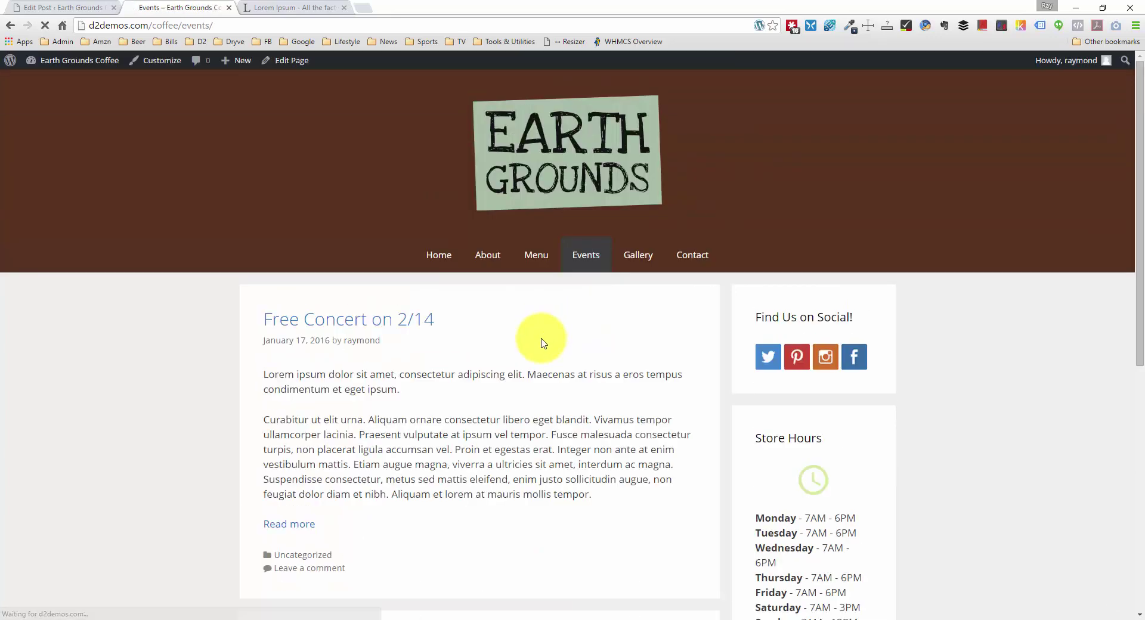
pyautogui.scroll(-5, 417, 340)
pyautogui.scroll(5, 502, 349)
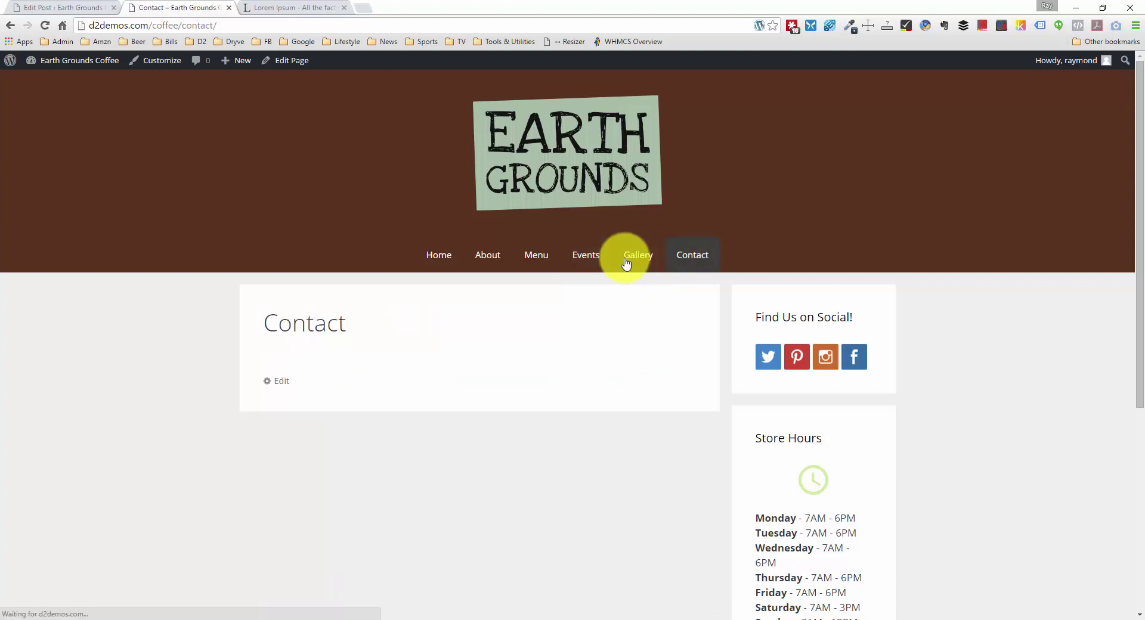
pyautogui.click(264, 10)
pyautogui.click(14, 8)
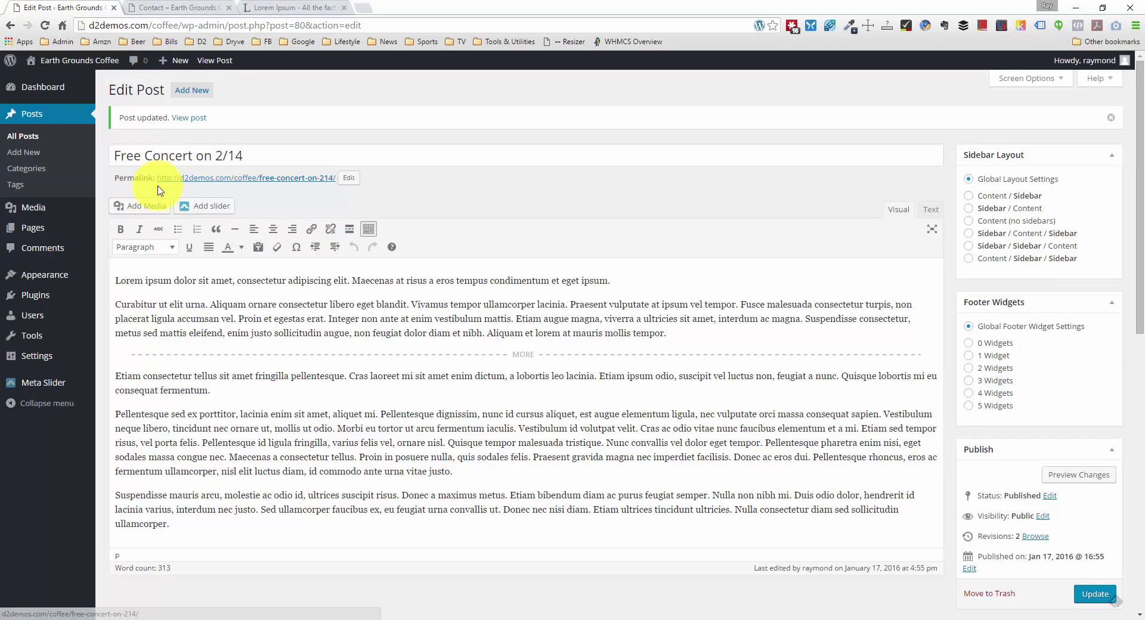
# Step: Go to Pages and open the Contact page in the editor
pyautogui.moveTo(54, 227)
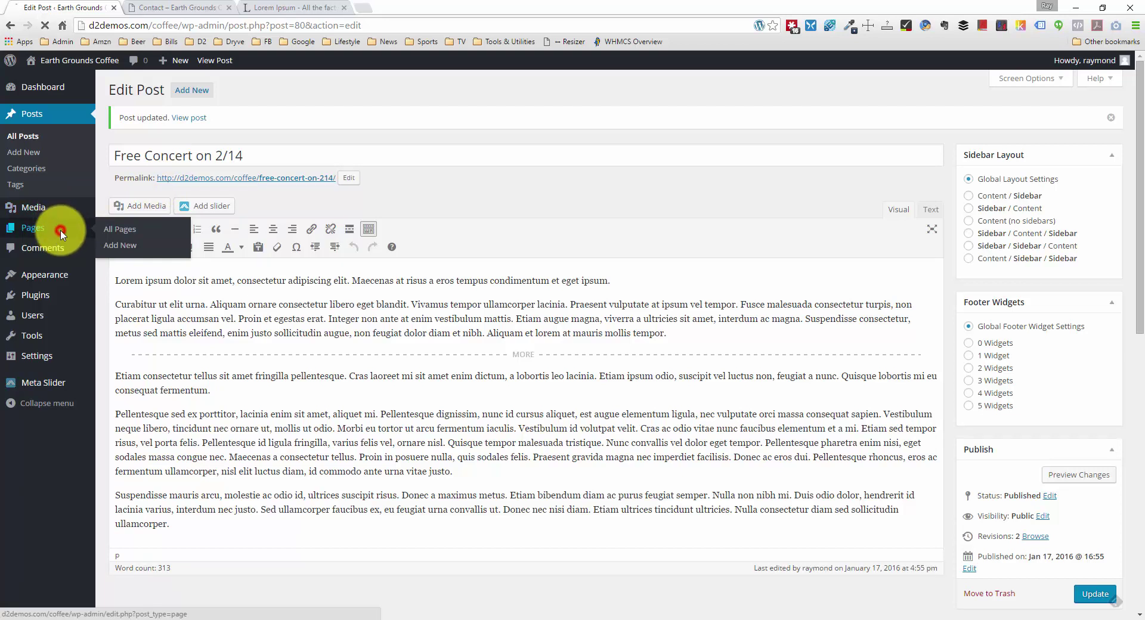
pyautogui.click(60, 233)
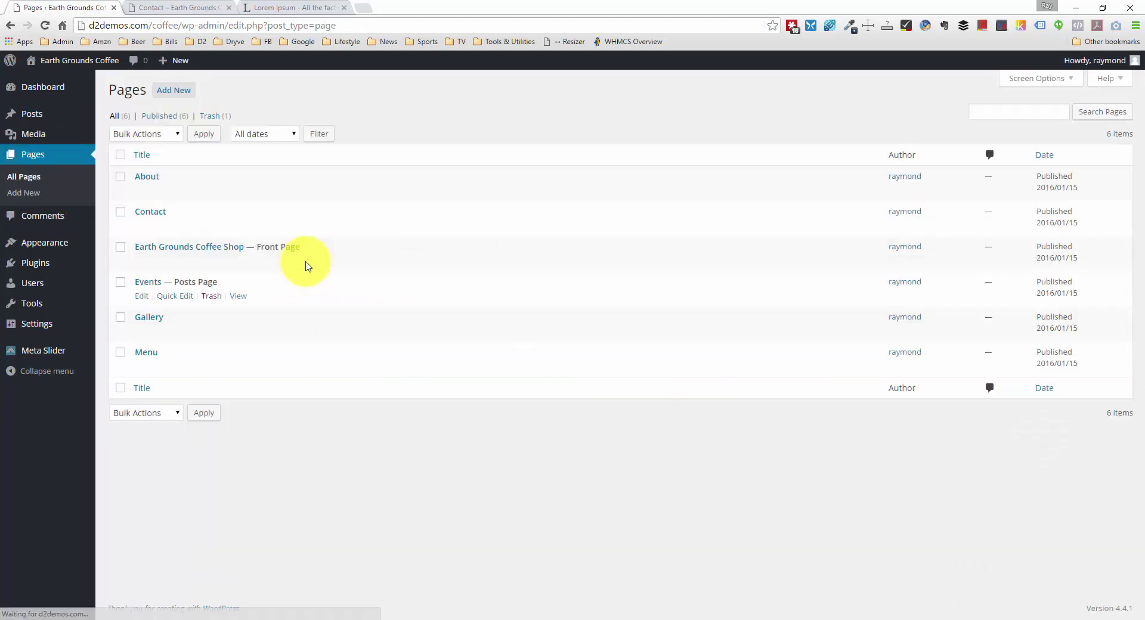
pyautogui.moveTo(168, 328)
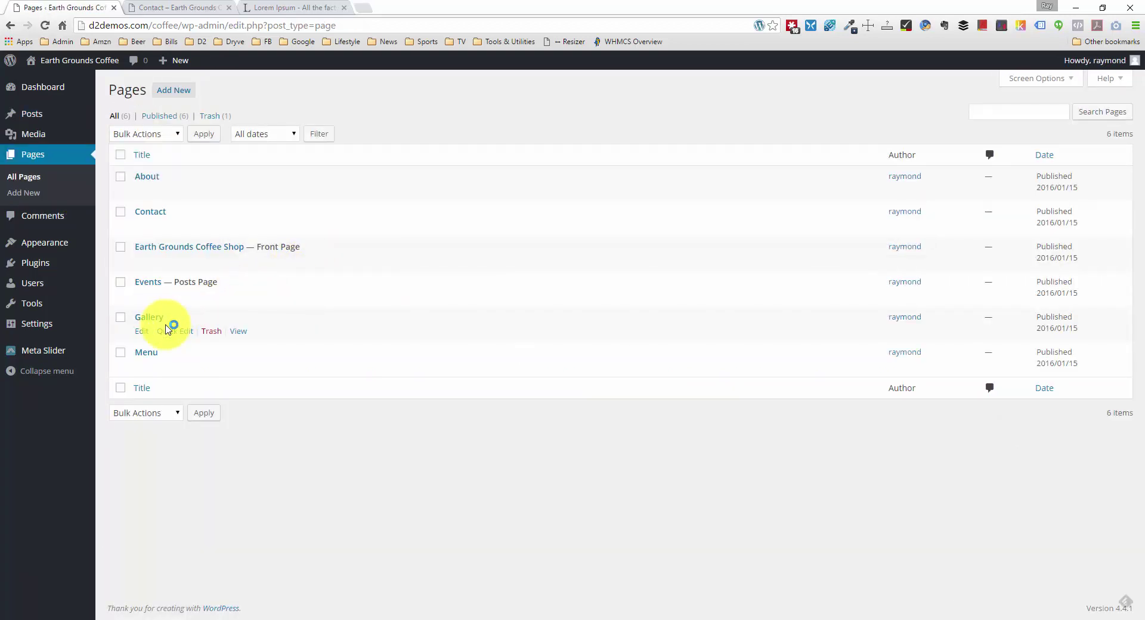
pyautogui.click(156, 213)
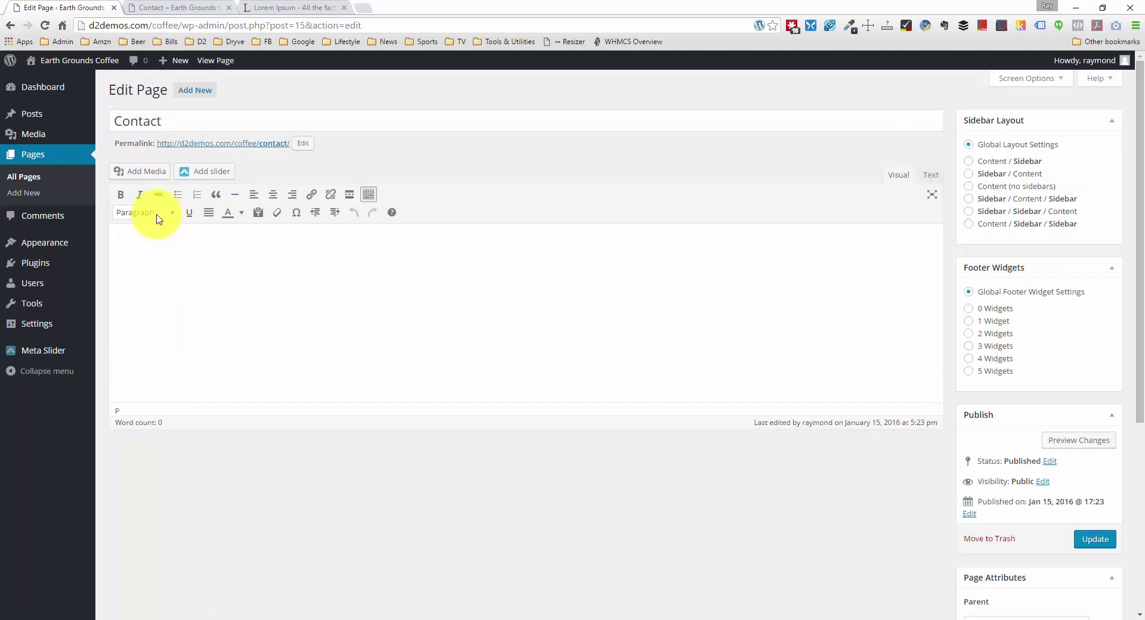
# Step: Paste the shop's street address into the Contact body, with a line above it for the Earth Grounds Coffee Shop name
pyautogui.click(498, 291)
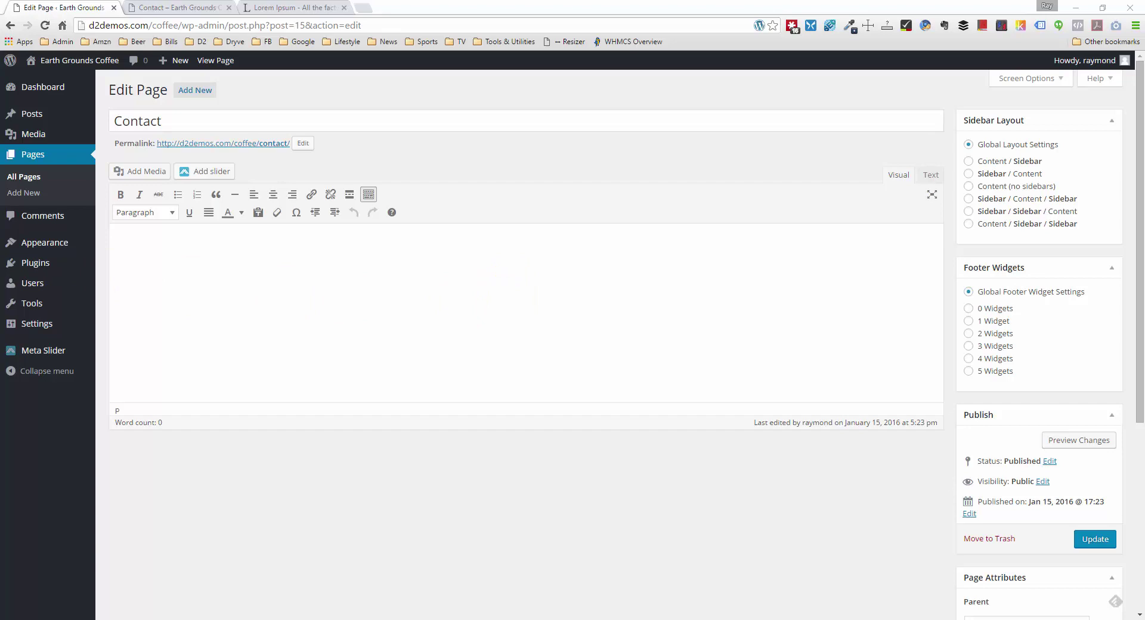
pyautogui.click(456, 260)
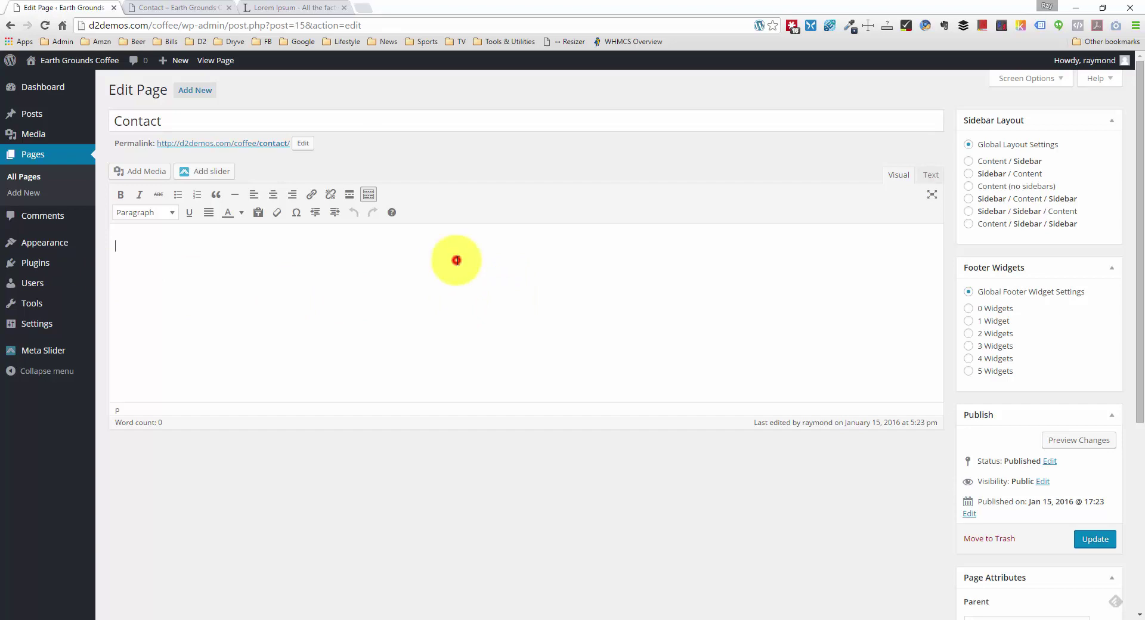
pyautogui.write('123 Main Street, Savannah, GA 31401')
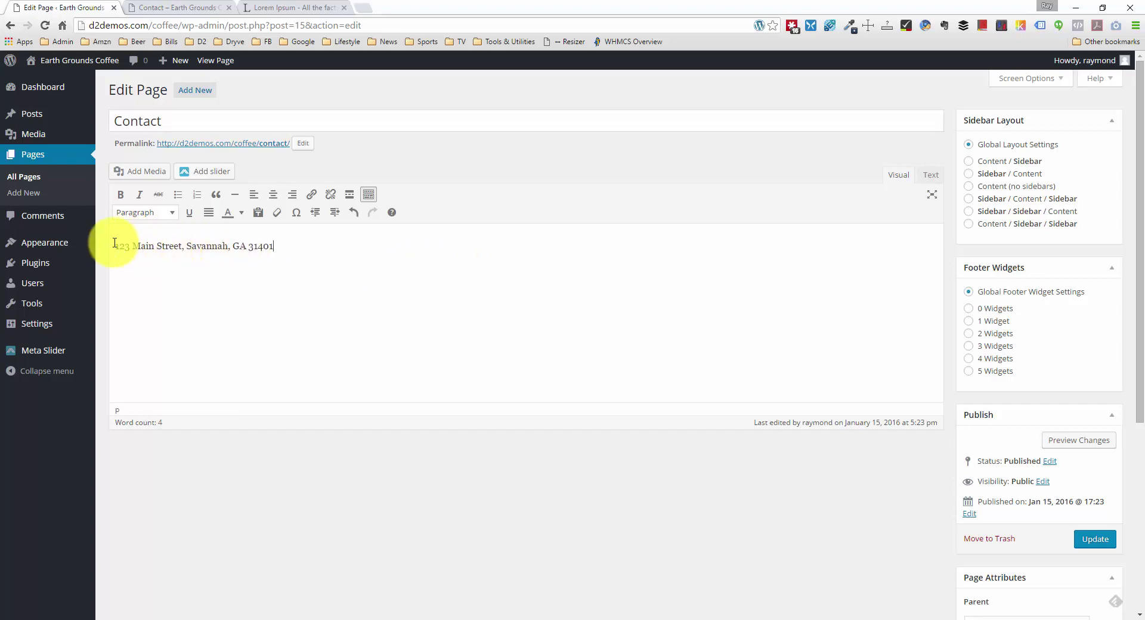
pyautogui.click(116, 245)
pyautogui.press('Return')
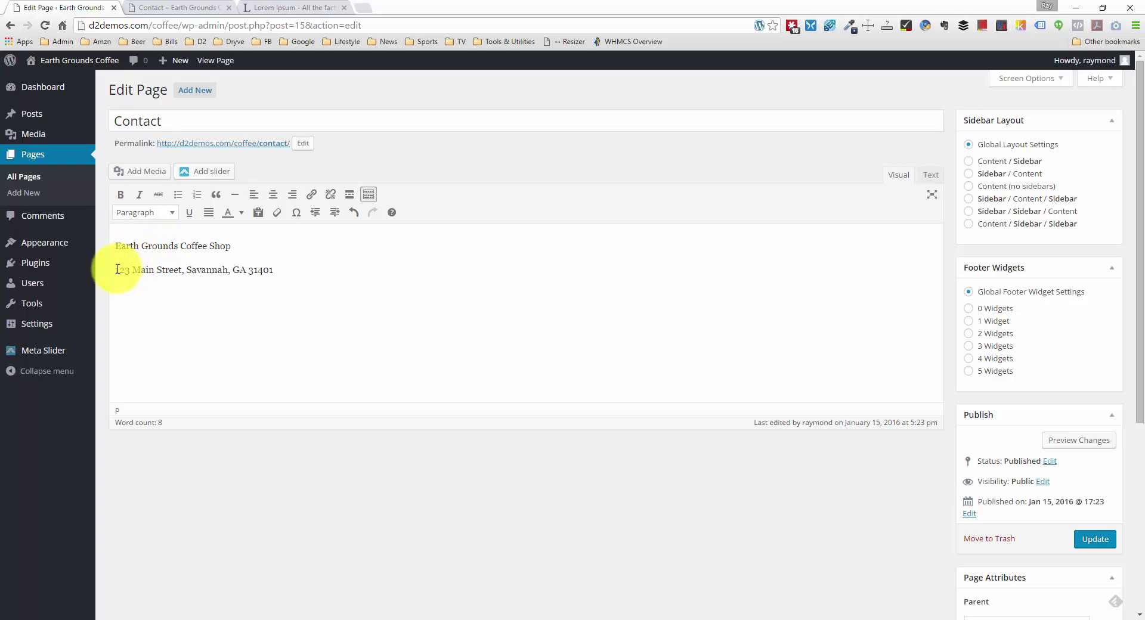
# Step: Select the city, state and phone text to copy for the map search
pyautogui.moveTo(114, 269); pyautogui.dragTo(271, 272)
pyautogui.click(280, 270)
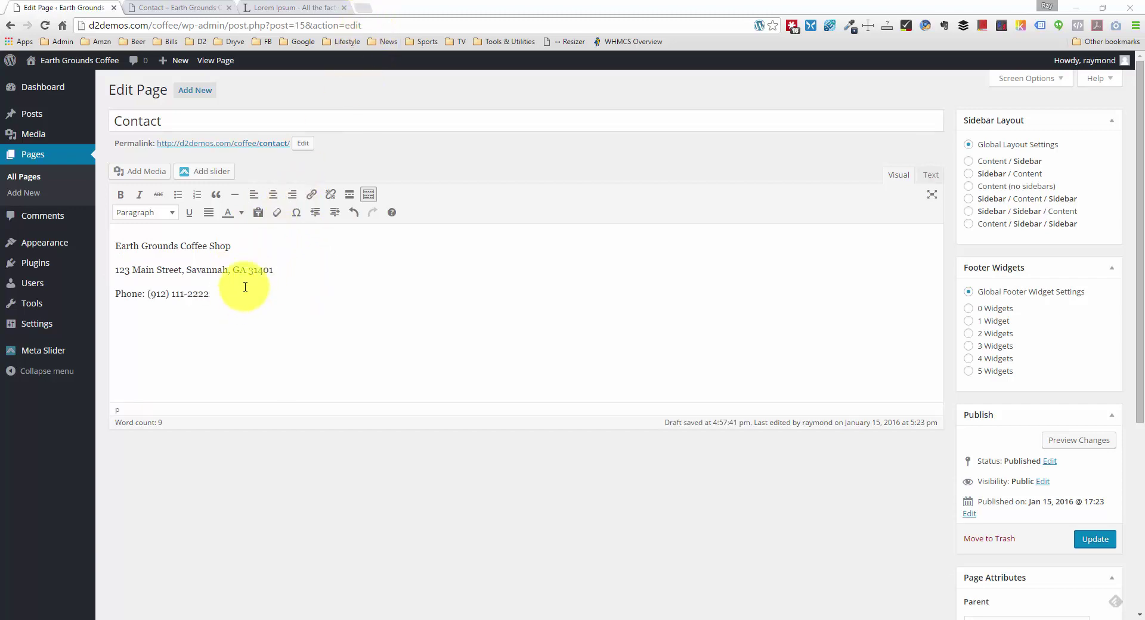
pyautogui.moveTo(226, 291); pyautogui.dragTo(187, 268)
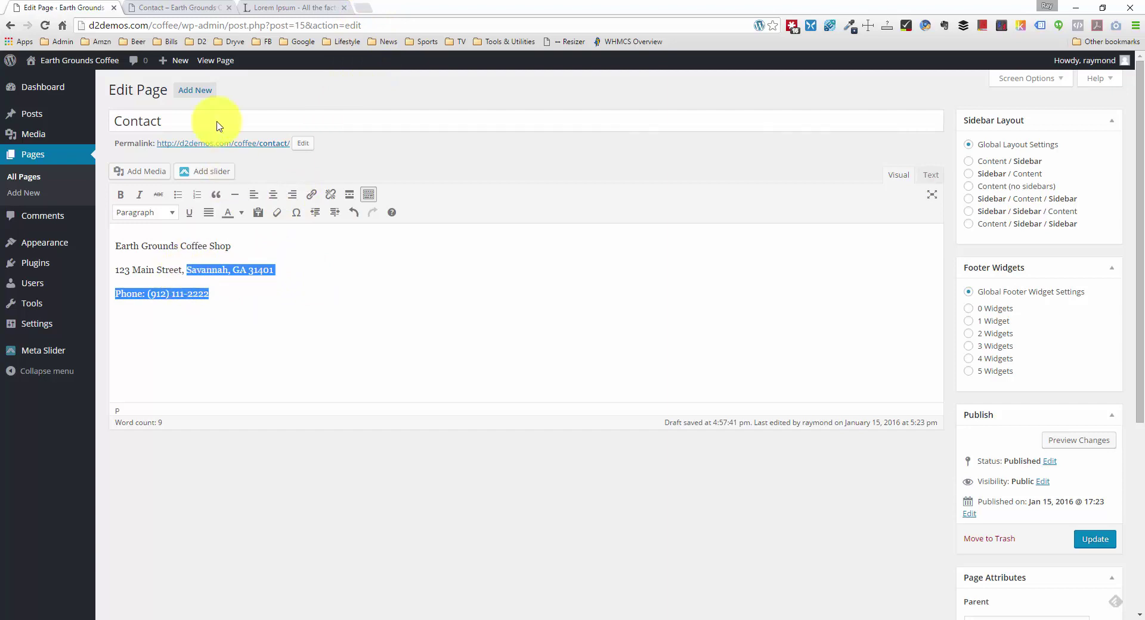
# Step: Search Google Maps in a new tab for Savannah, GA 31401, without the phone number
pyautogui.click(362, 9)
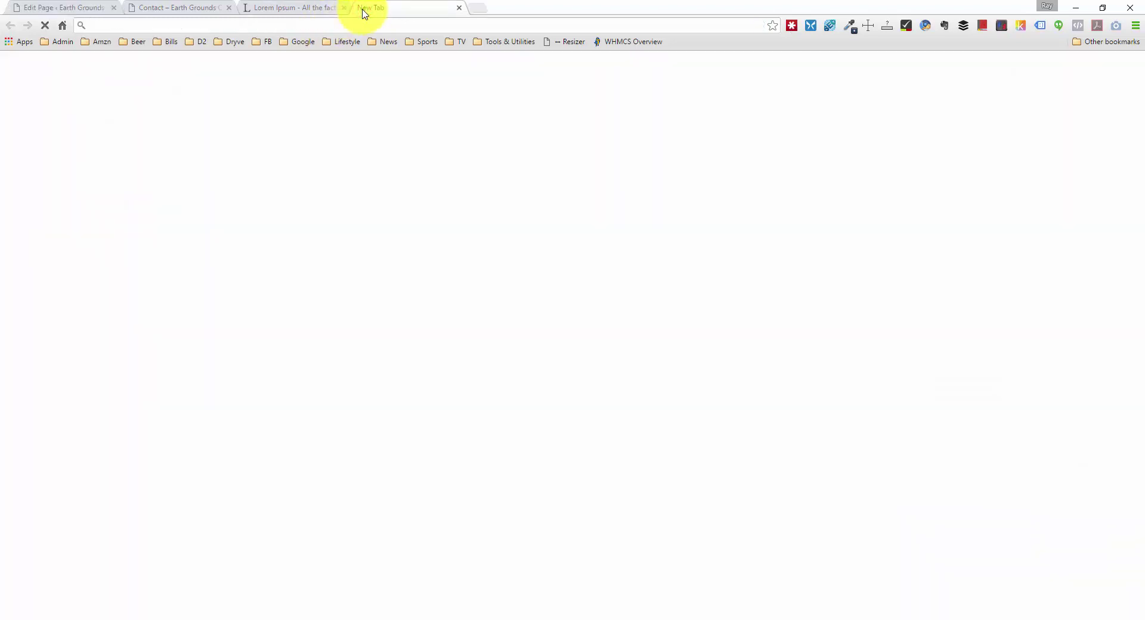
pyautogui.write('google.com/')
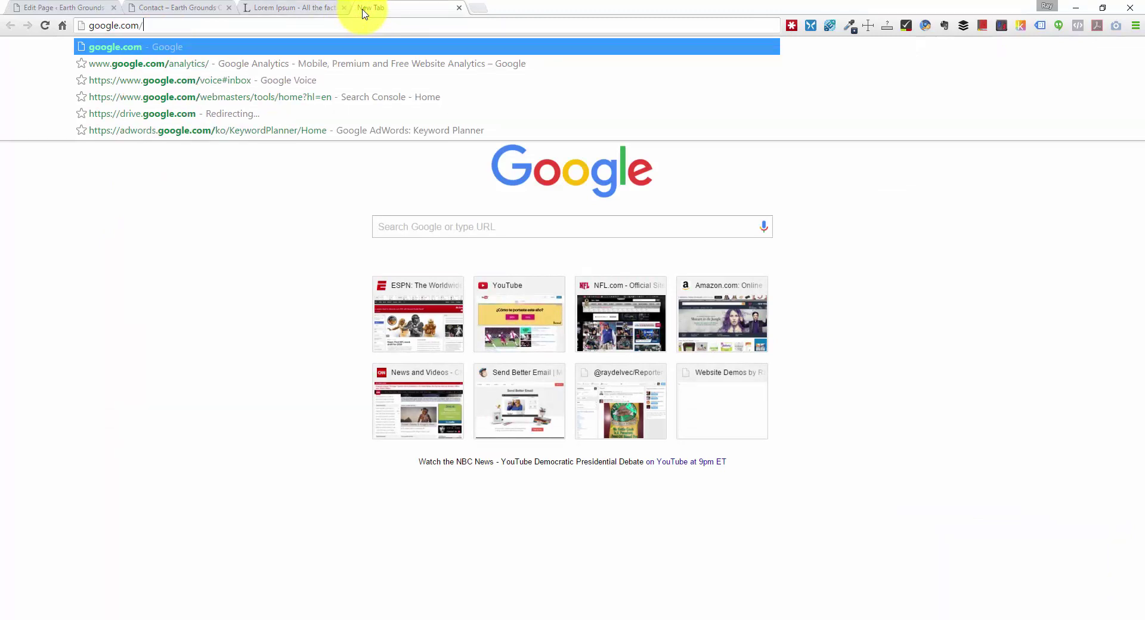
pyautogui.write('maps')
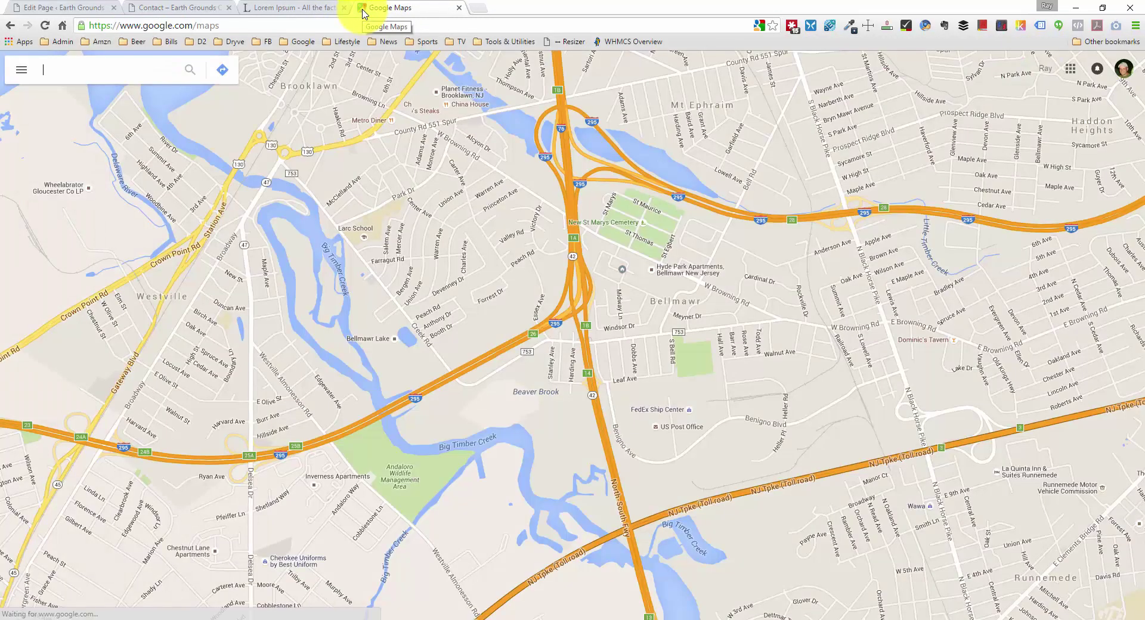
pyautogui.click(116, 69)
pyautogui.hotkey('ctrl', 'v')
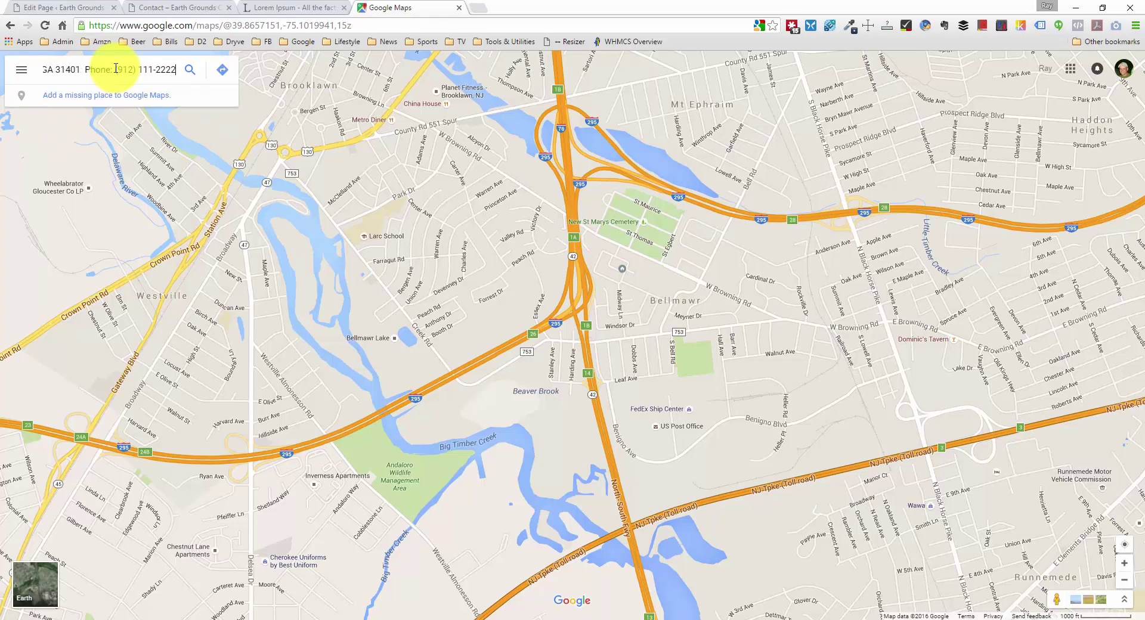
pyautogui.moveTo(88, 66); pyautogui.dragTo(265, 67)
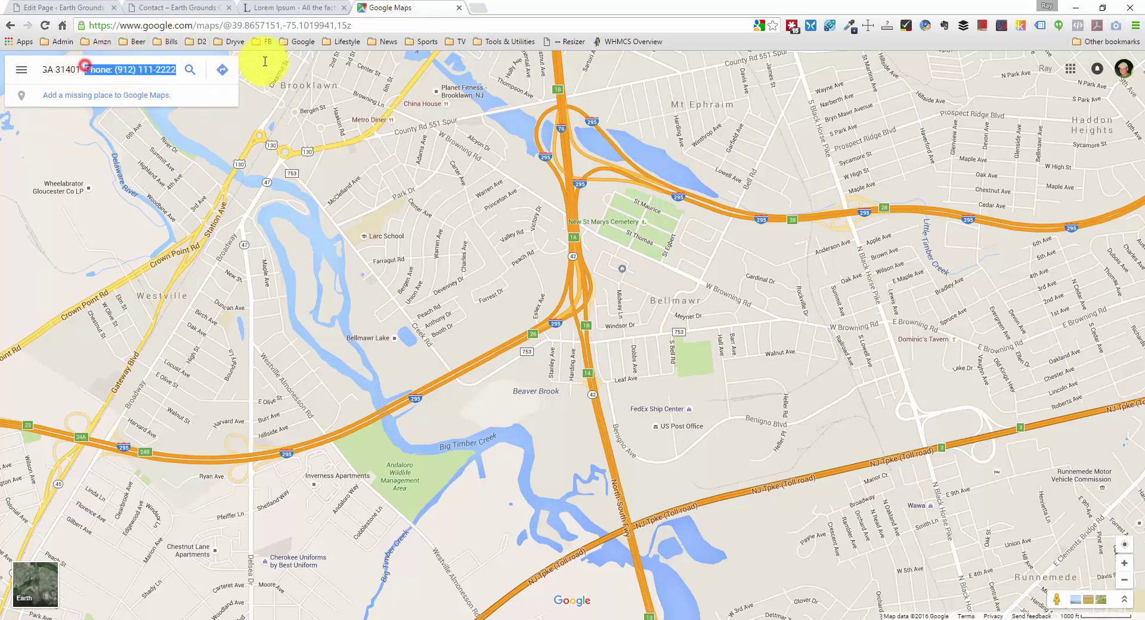
pyautogui.press('BackSpace')
pyautogui.click(258, 73)
pyautogui.press('Return')
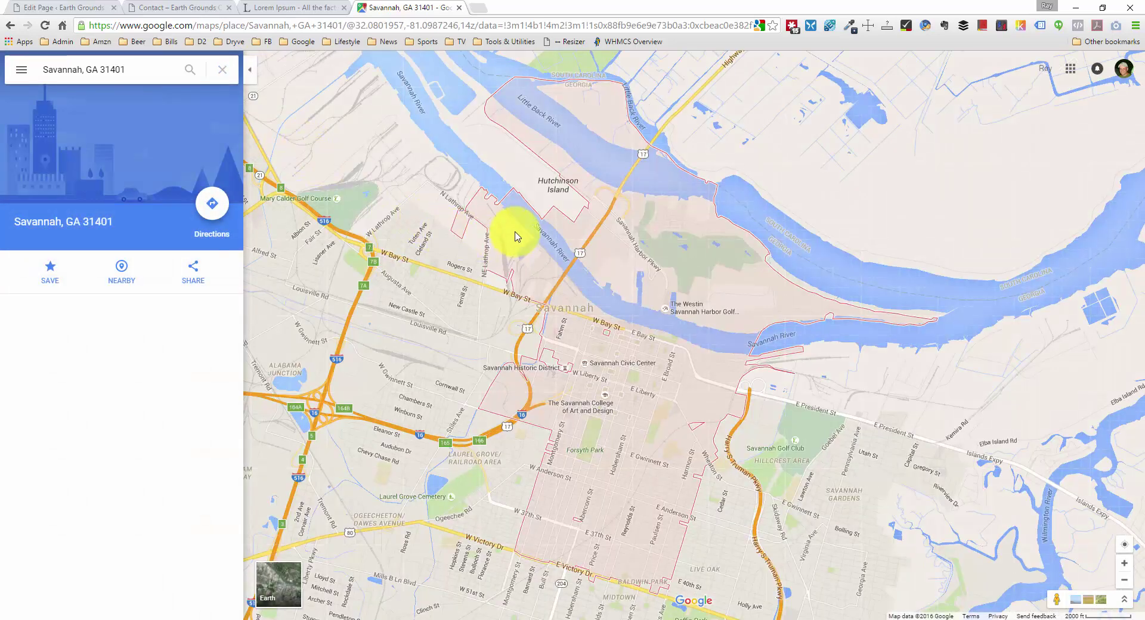
# Step: Copy the medium-size embed map iframe code from the Share dialog
pyautogui.click(189, 273)
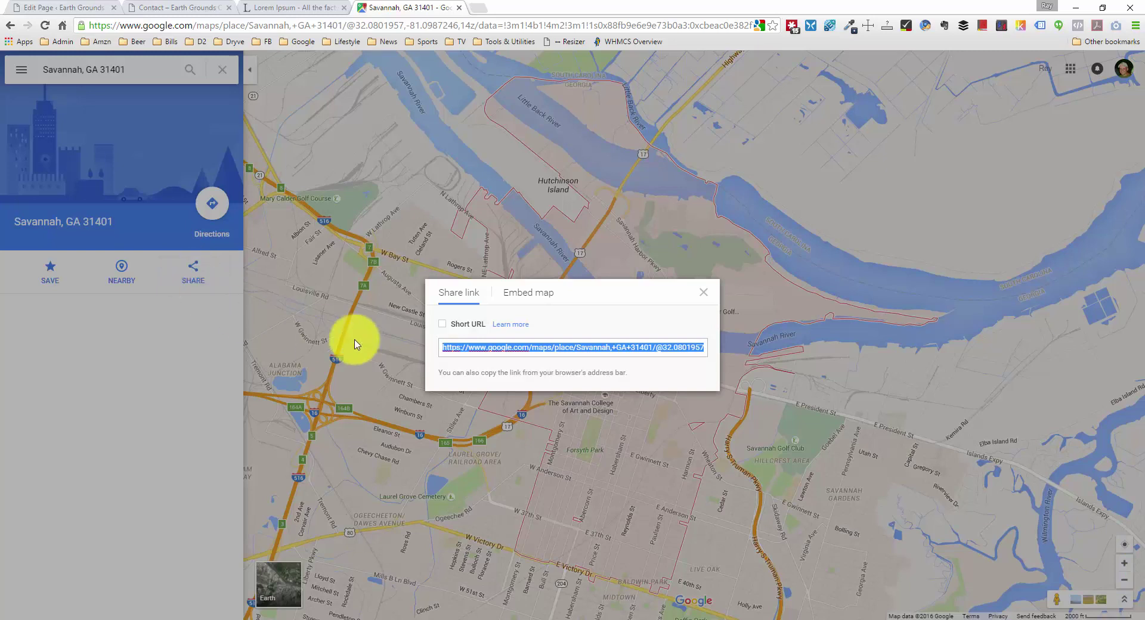
pyautogui.click(511, 299)
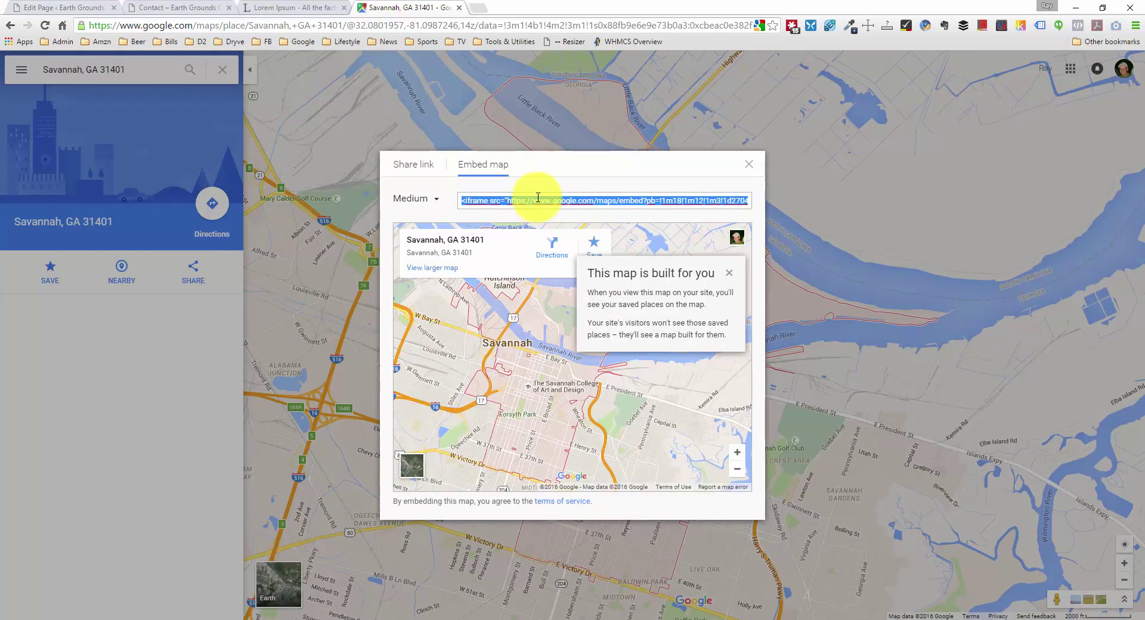
pyautogui.rightClick(535, 200)
pyautogui.click(584, 224)
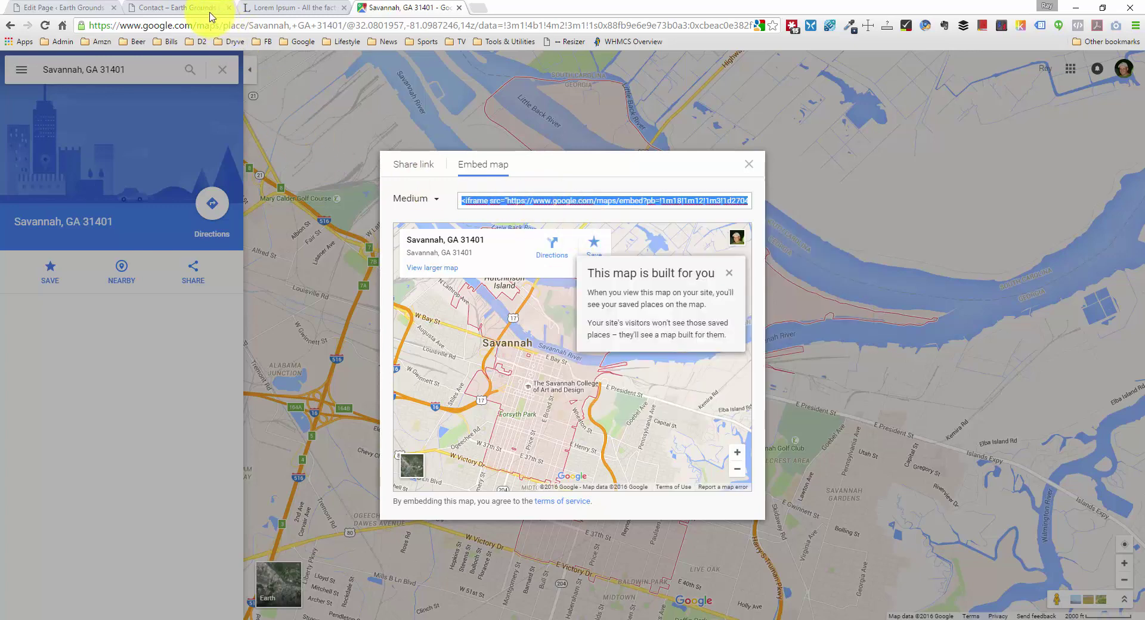
pyautogui.click(277, 8)
# Step: In Text view, remove the blank lines between the shop name, address and phone lines
pyautogui.click(182, 8)
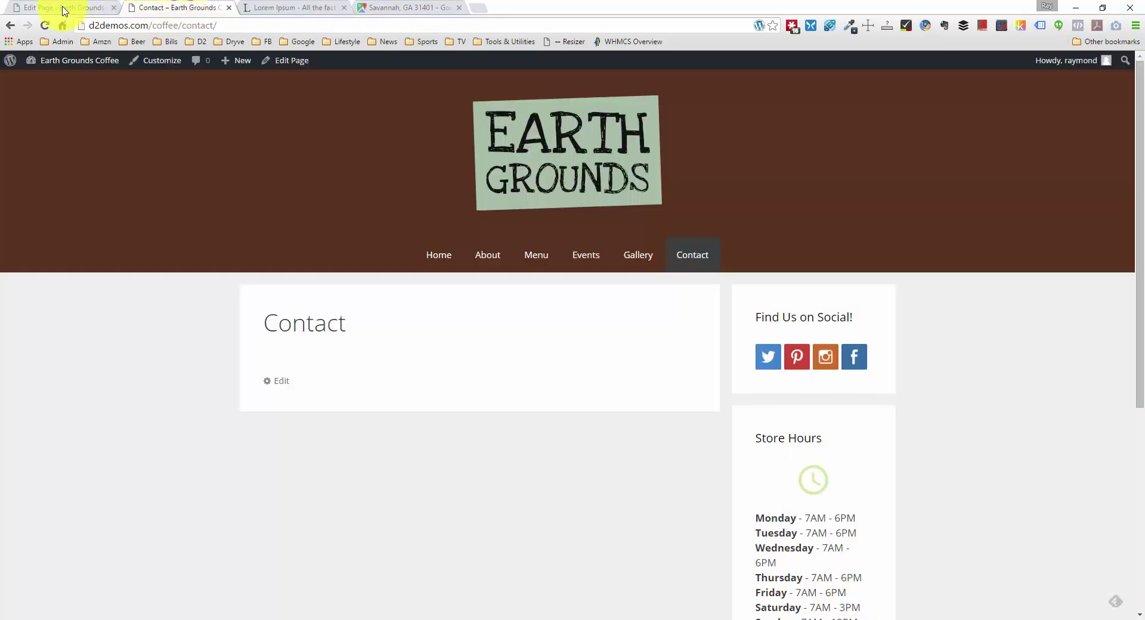
pyautogui.click(60, 7)
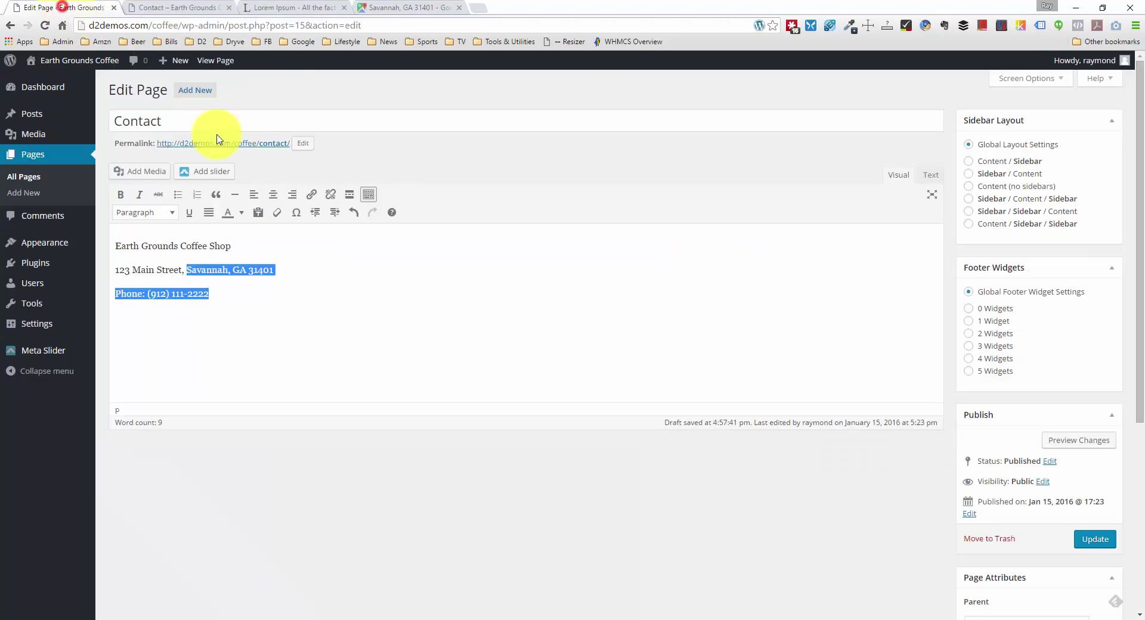
pyautogui.click(931, 179)
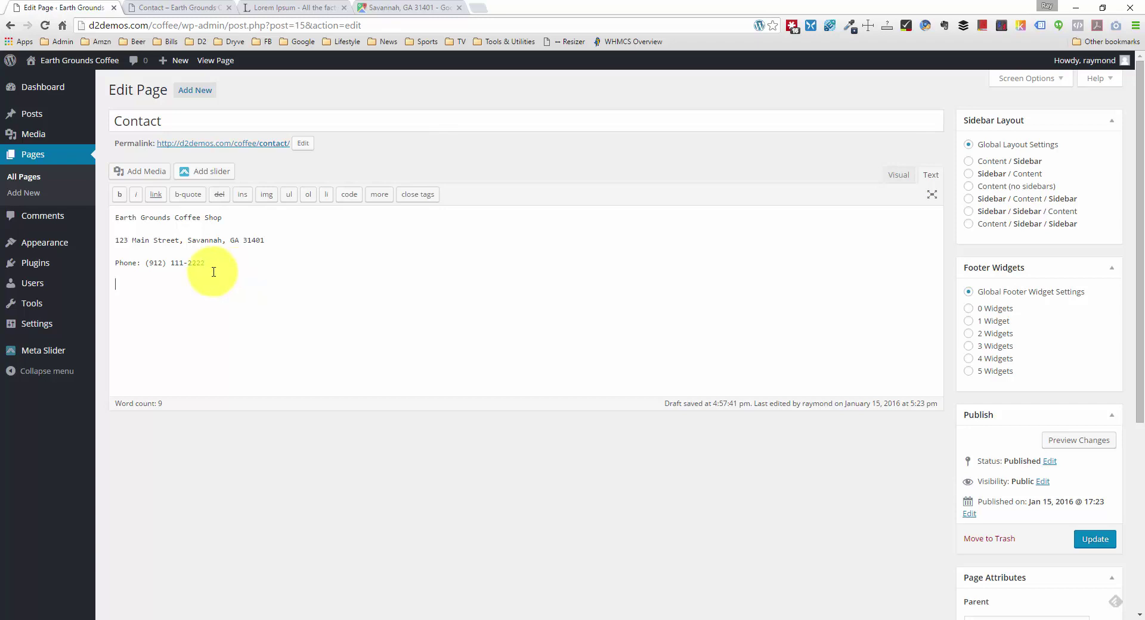
pyautogui.click(190, 255)
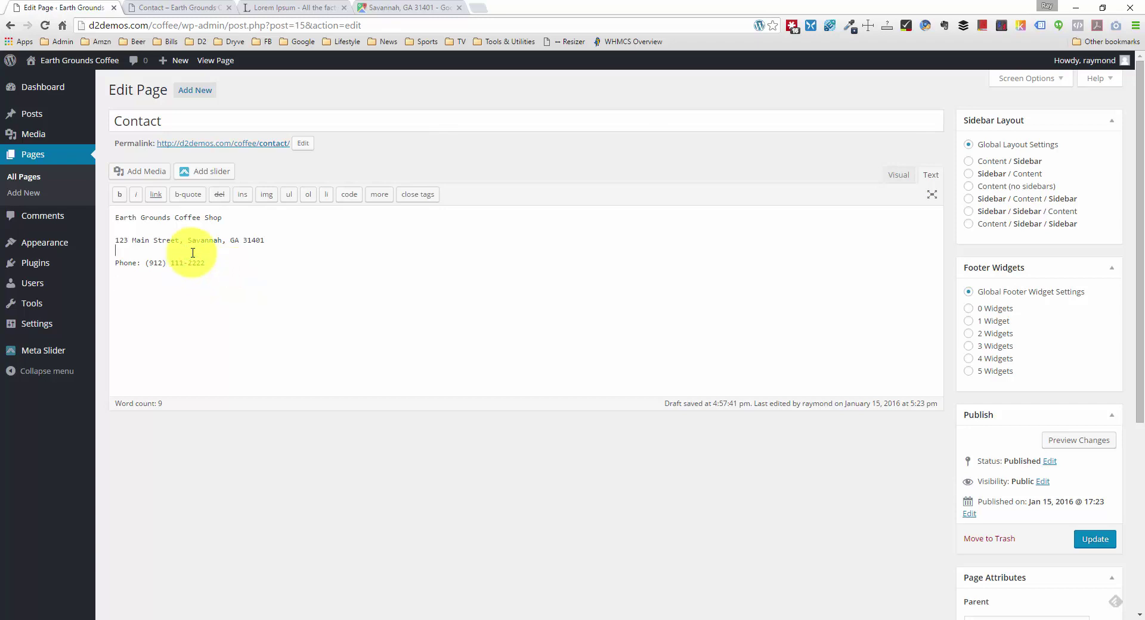
pyautogui.press('BackSpace')
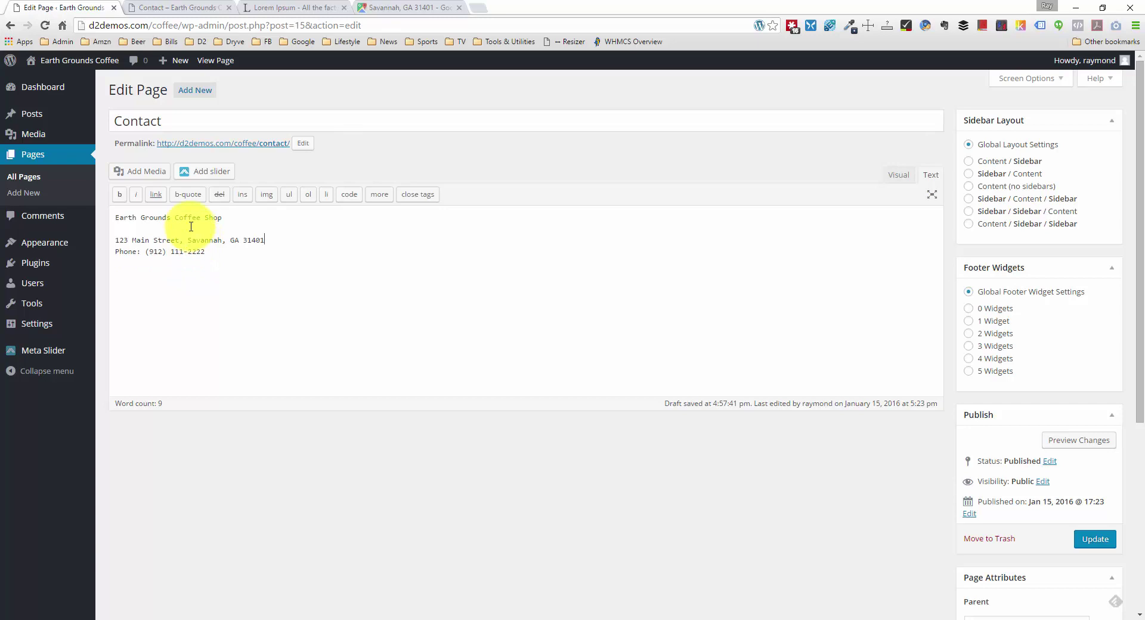
pyautogui.click(179, 228)
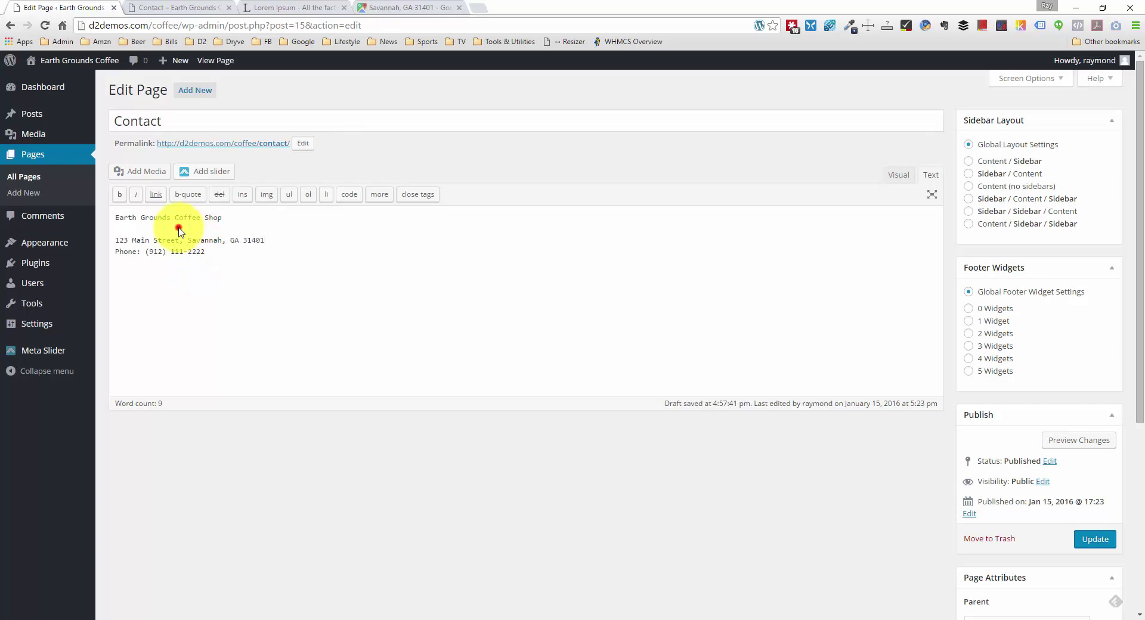
pyautogui.press('BackSpace')
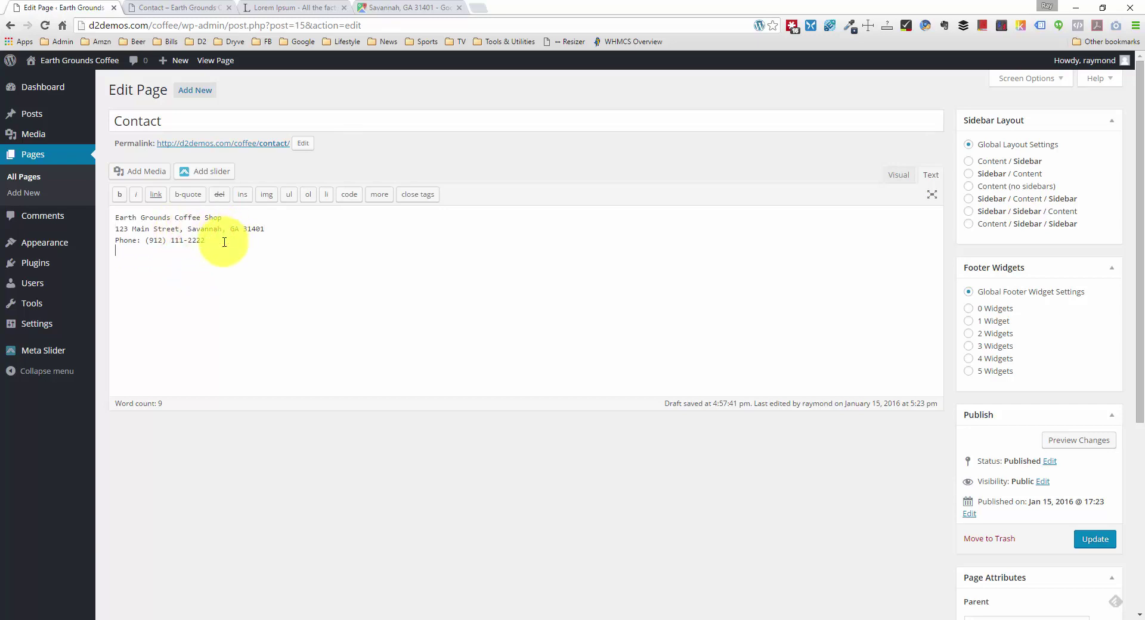
# Step: Paste the Google Maps iframe below the phone line, return to Visual view, and update
pyautogui.click(215, 253)
pyautogui.press('Return')
pyautogui.hotkey('ctrl', 'v')
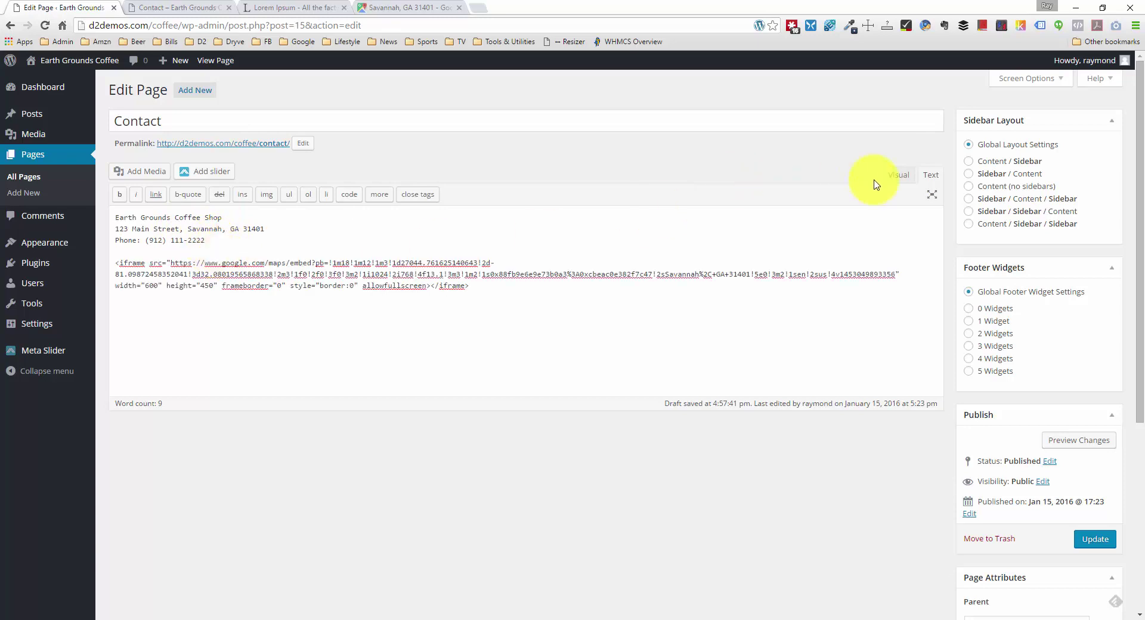
pyautogui.click(898, 175)
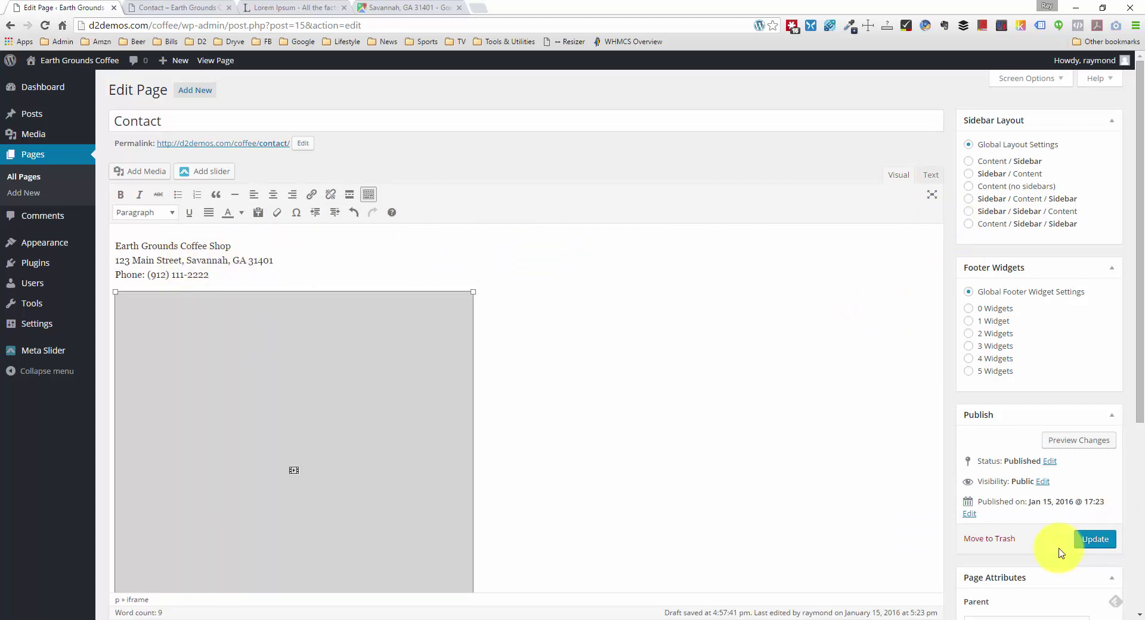
pyautogui.click(1092, 540)
# Step: Reload the live Contact page and check the address, phone and pannable Savannah map
pyautogui.click(217, 7)
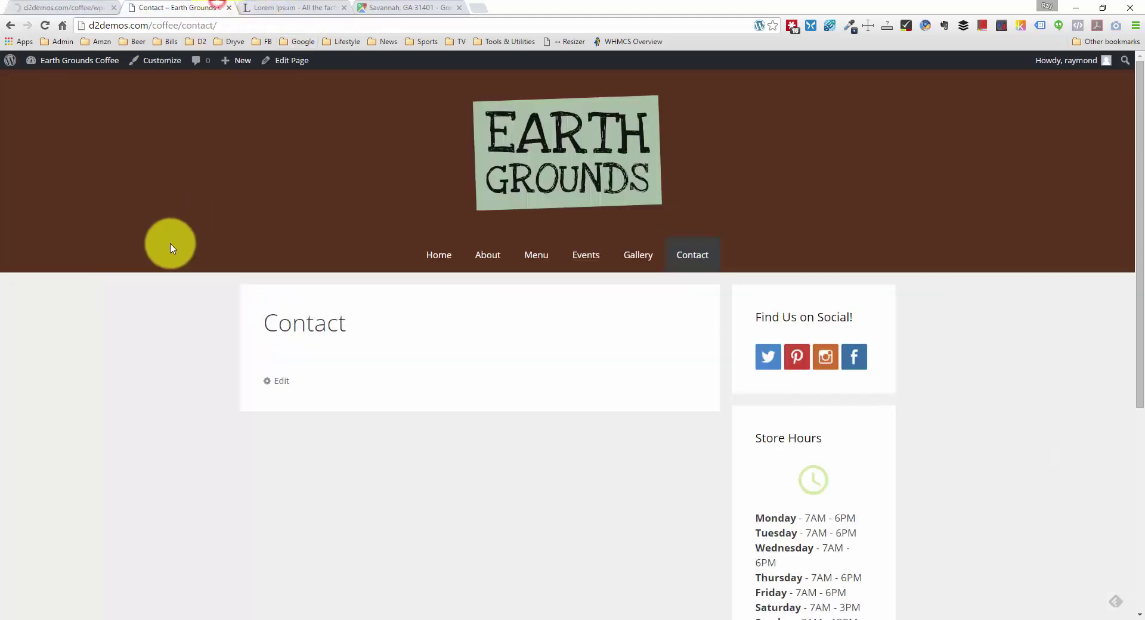
pyautogui.rightClick(142, 292)
pyautogui.click(214, 327)
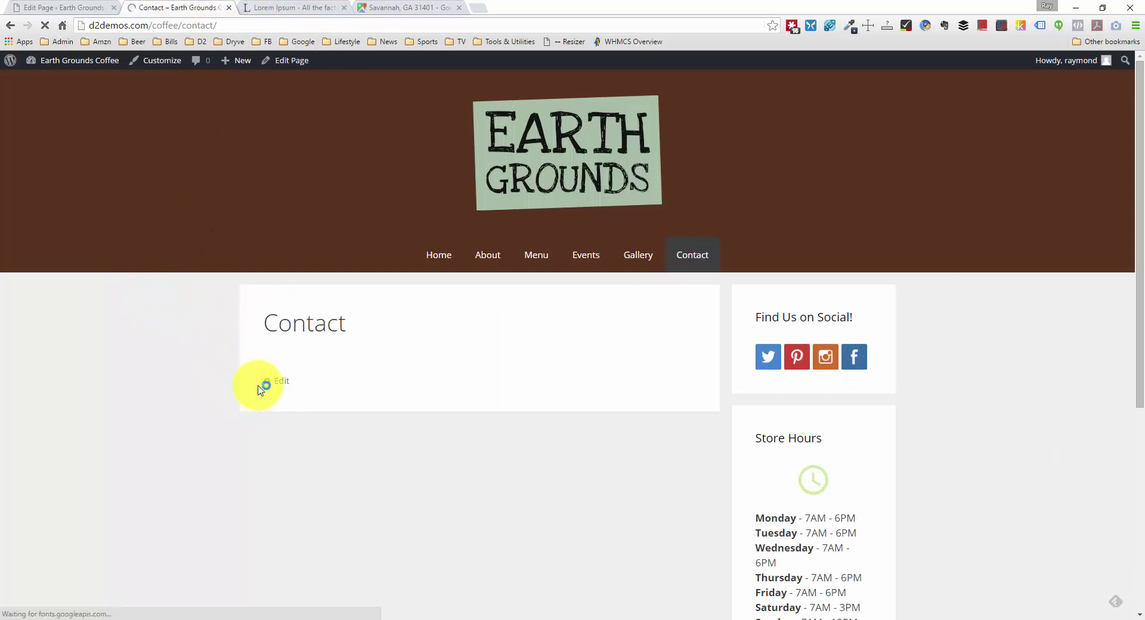
pyautogui.scroll(-3, 212, 402)
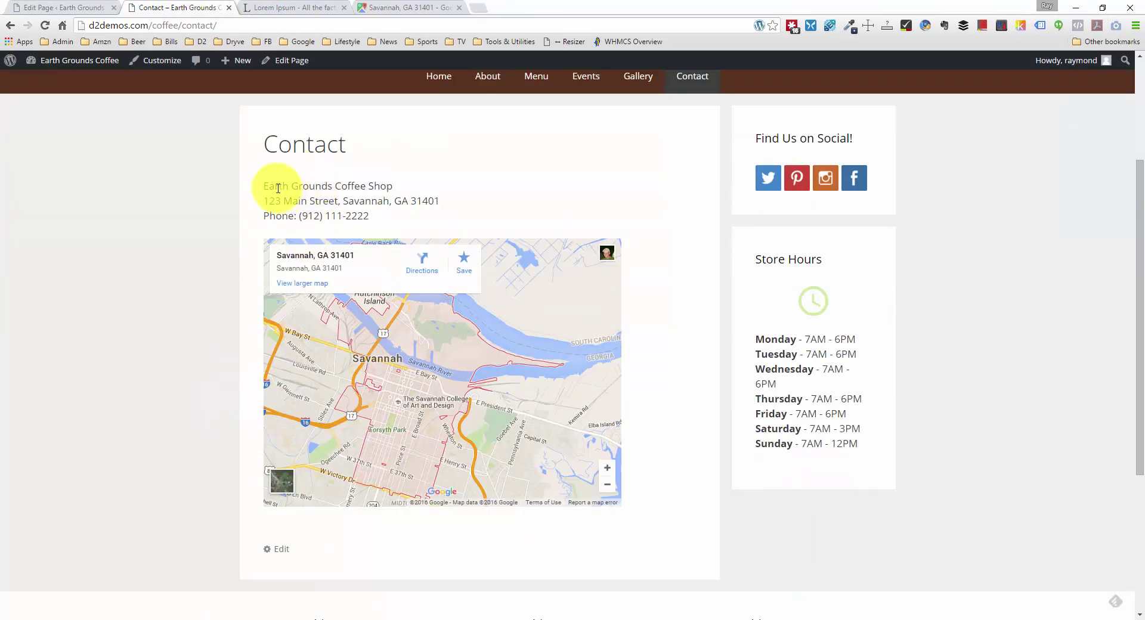
pyautogui.moveTo(274, 185); pyautogui.dragTo(392, 201)
pyautogui.click(392, 200)
pyautogui.scroll(-3, 417, 298)
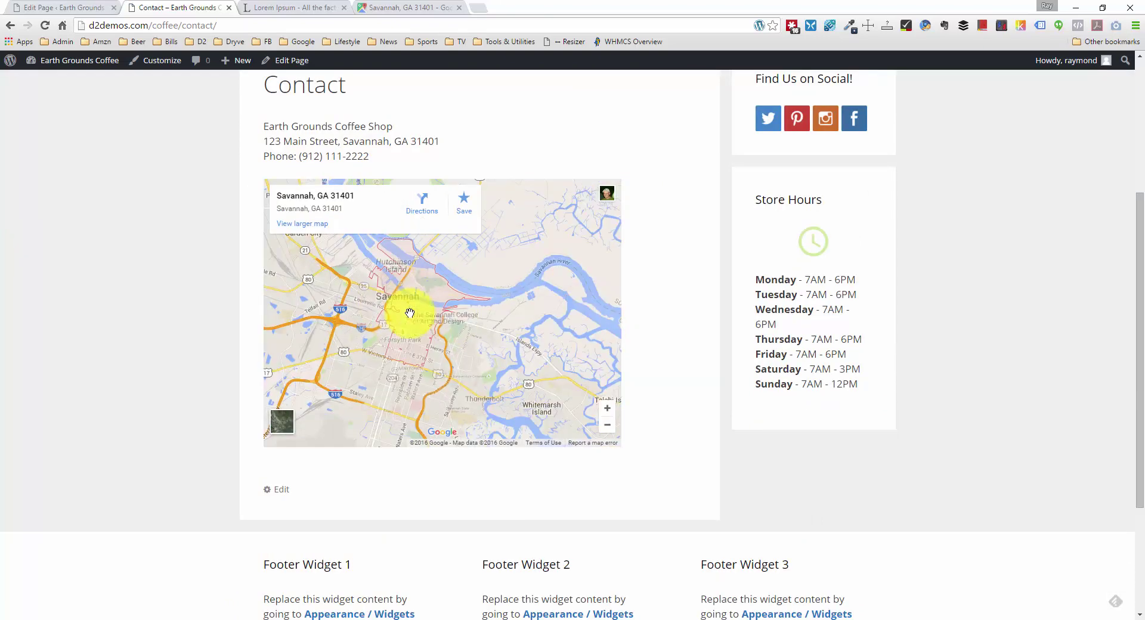
pyautogui.moveTo(481, 298); pyautogui.dragTo(460, 316)
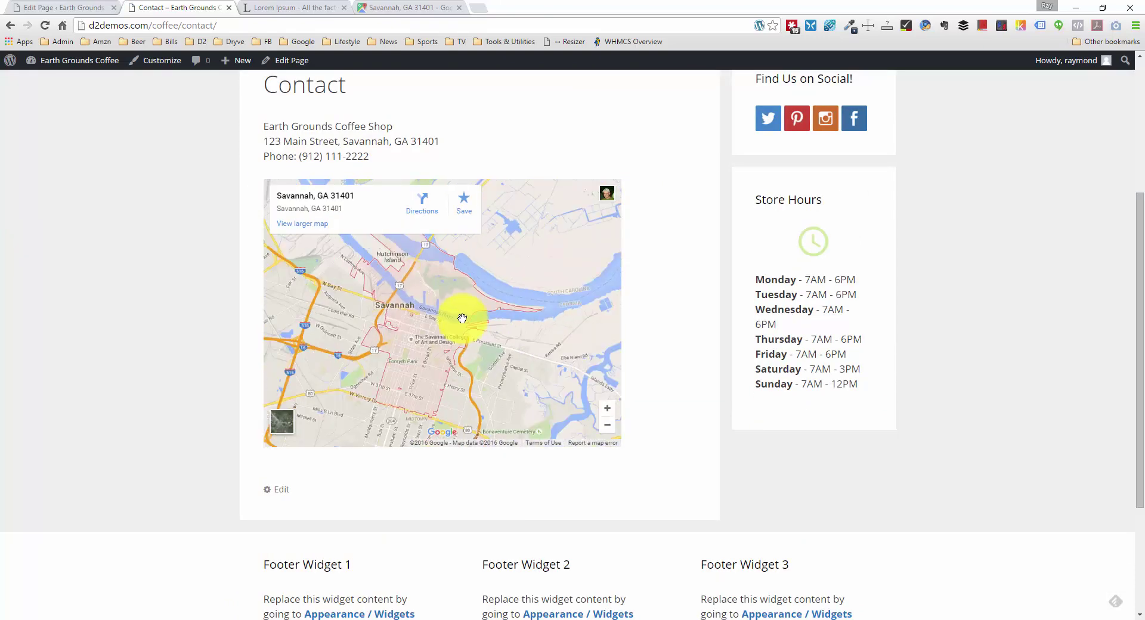
pyautogui.scroll(-1, 199, 337)
pyautogui.scroll(5, 190, 322)
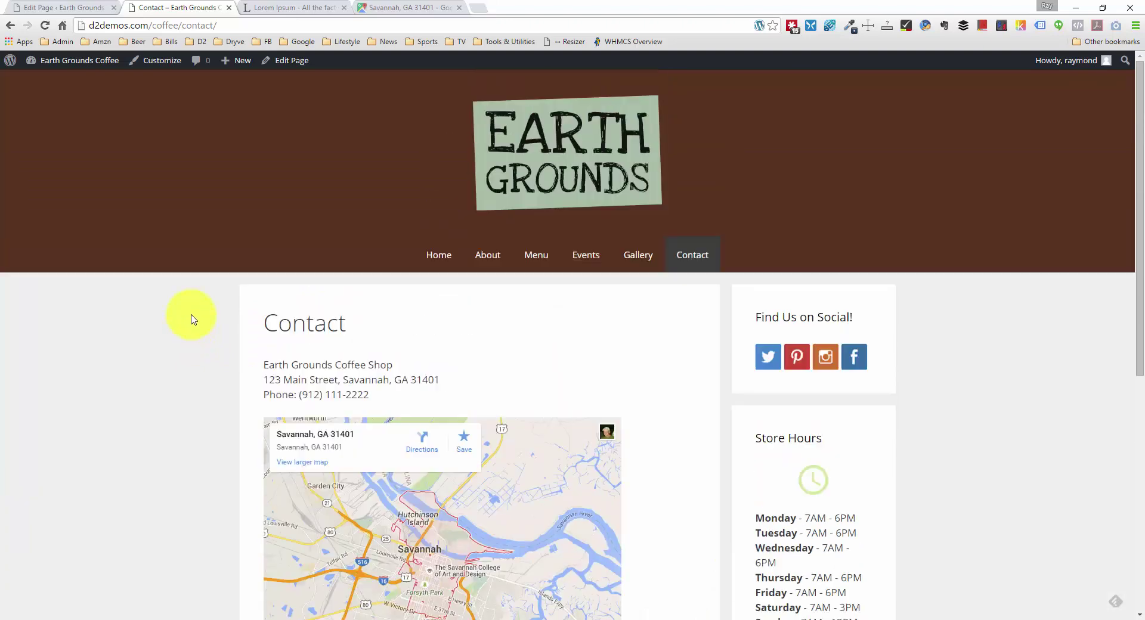
# Step: Open the site's empty Gallery page from the menu
pyautogui.click(641, 260)
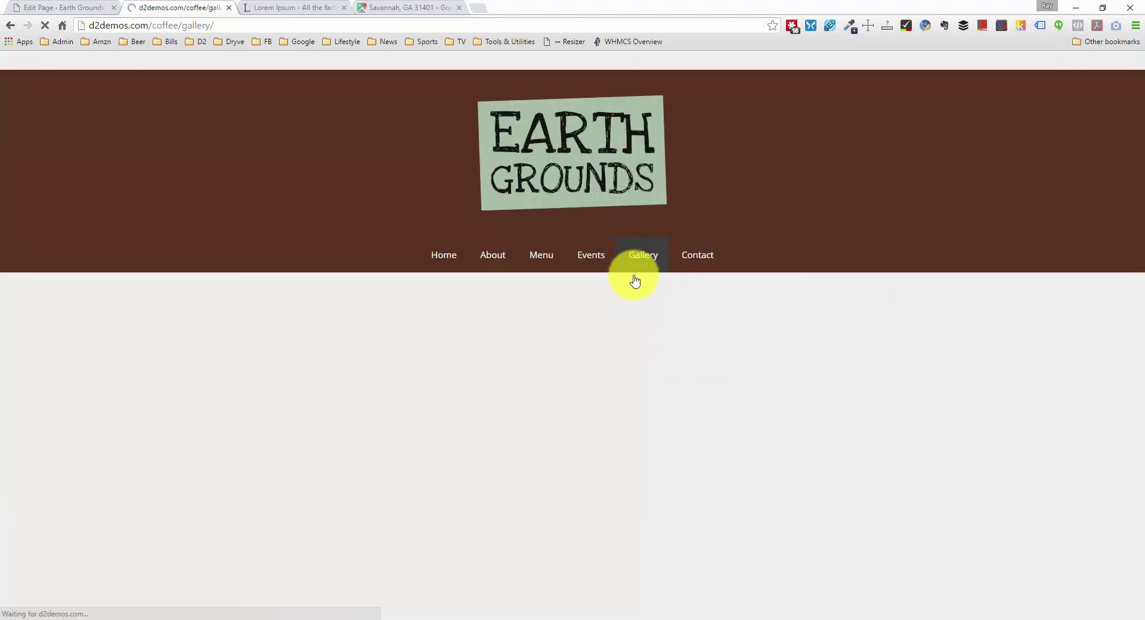
pyautogui.scroll(-1, 432, 375)
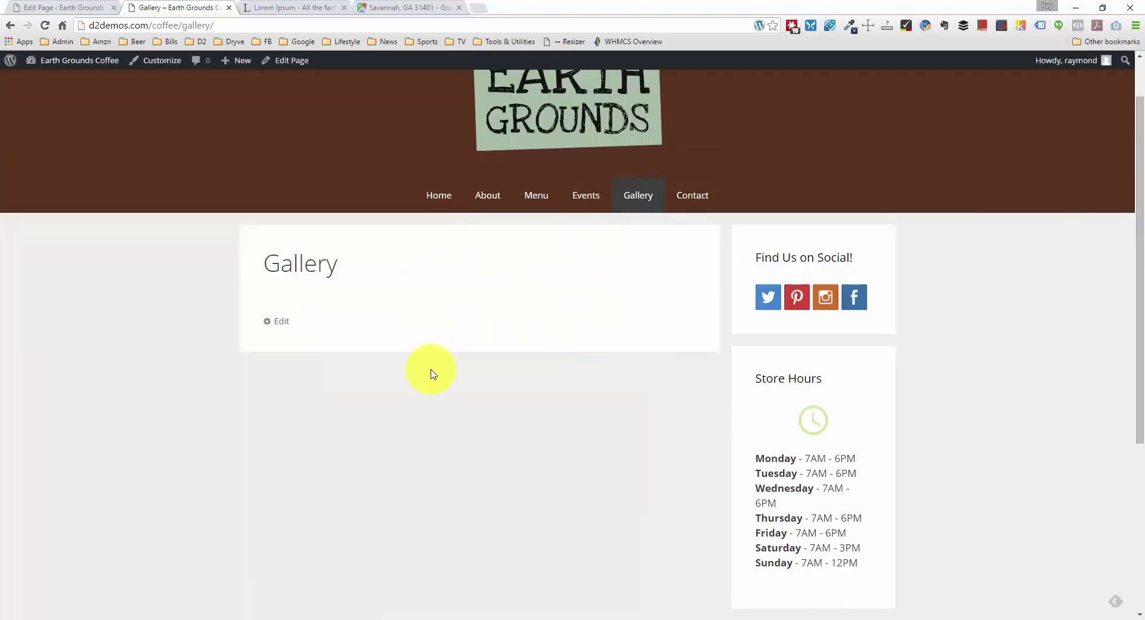
pyautogui.scroll(1, 432, 374)
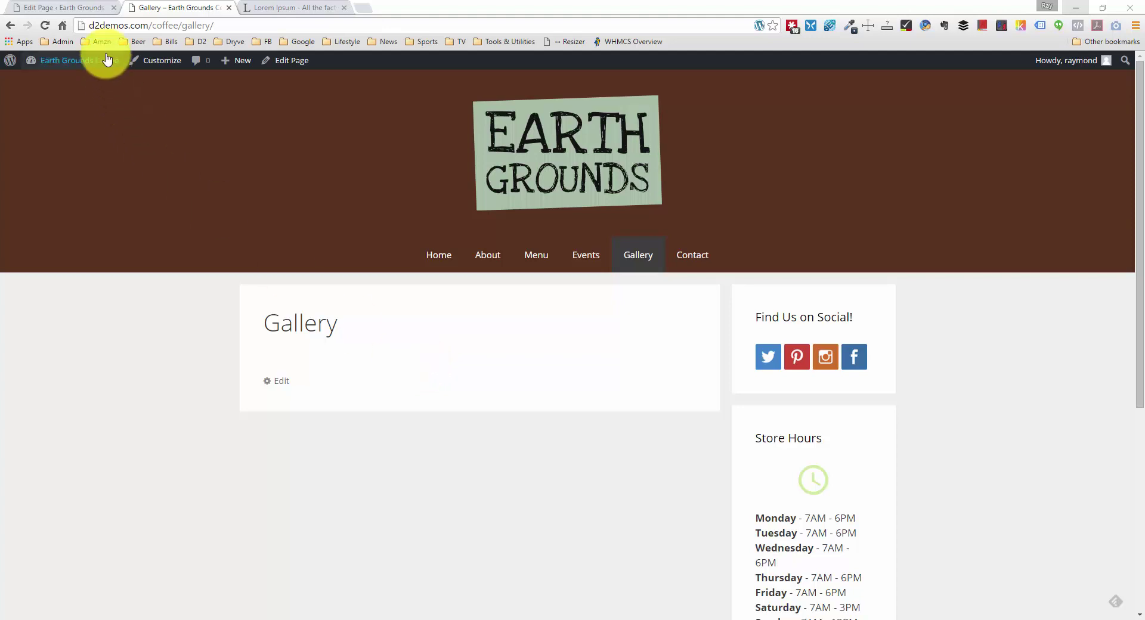
# Step: Search Add New Plugins for 'responsive lightbox', then install and activate Responsive Lightbox by dFactory
pyautogui.click(86, 7)
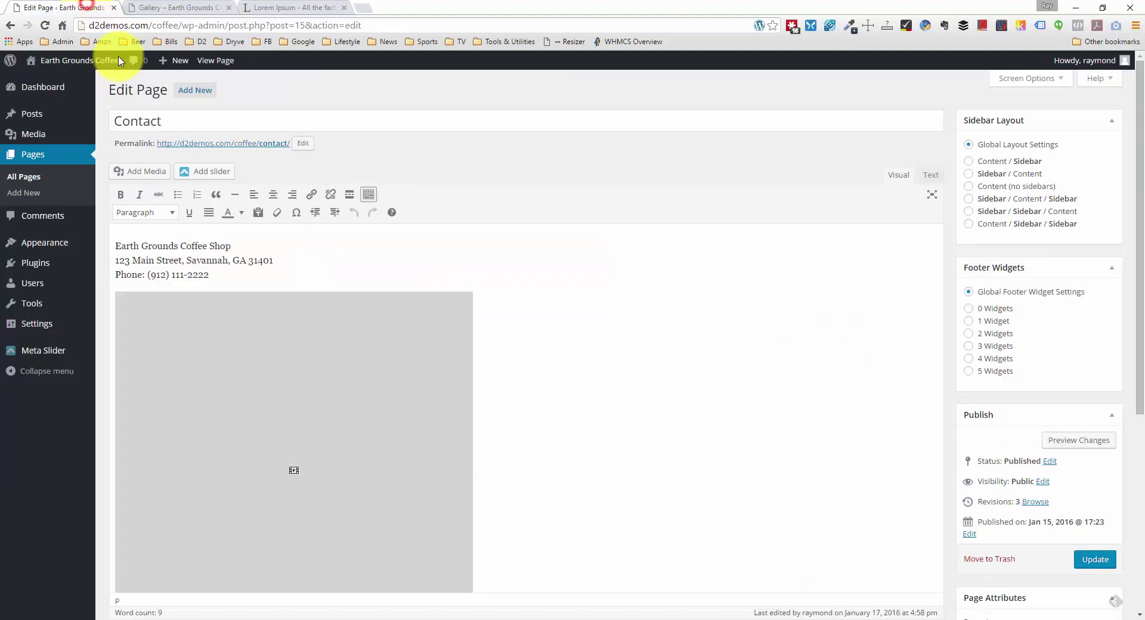
pyautogui.click(48, 261)
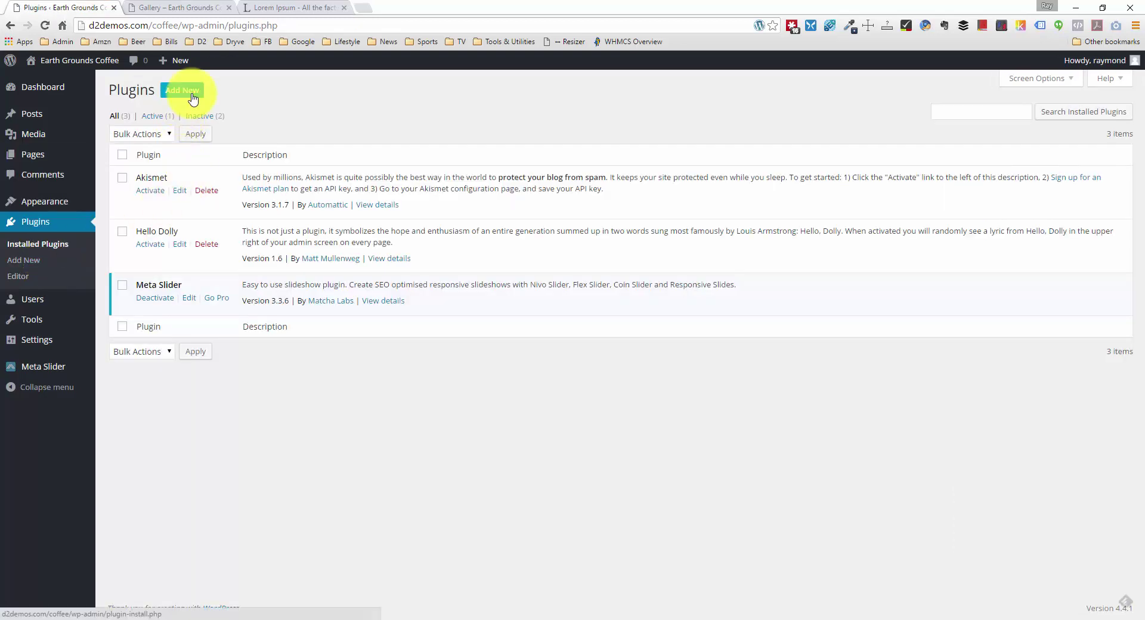
pyautogui.click(191, 94)
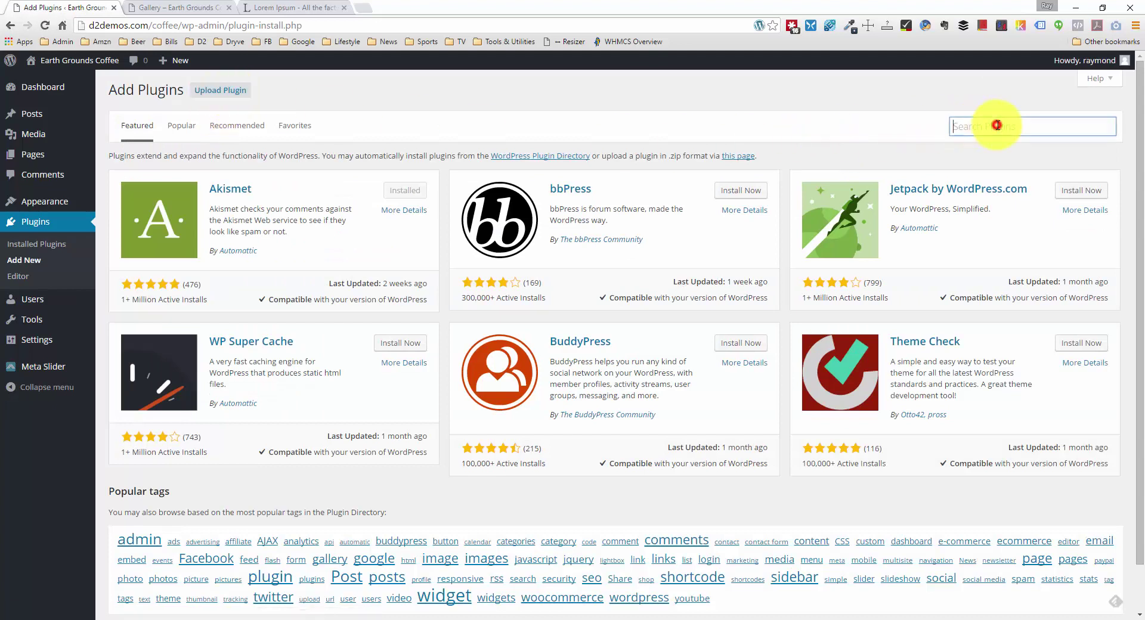
pyautogui.click(997, 125)
pyautogui.write('responsive lightbox')
pyautogui.press('Return')
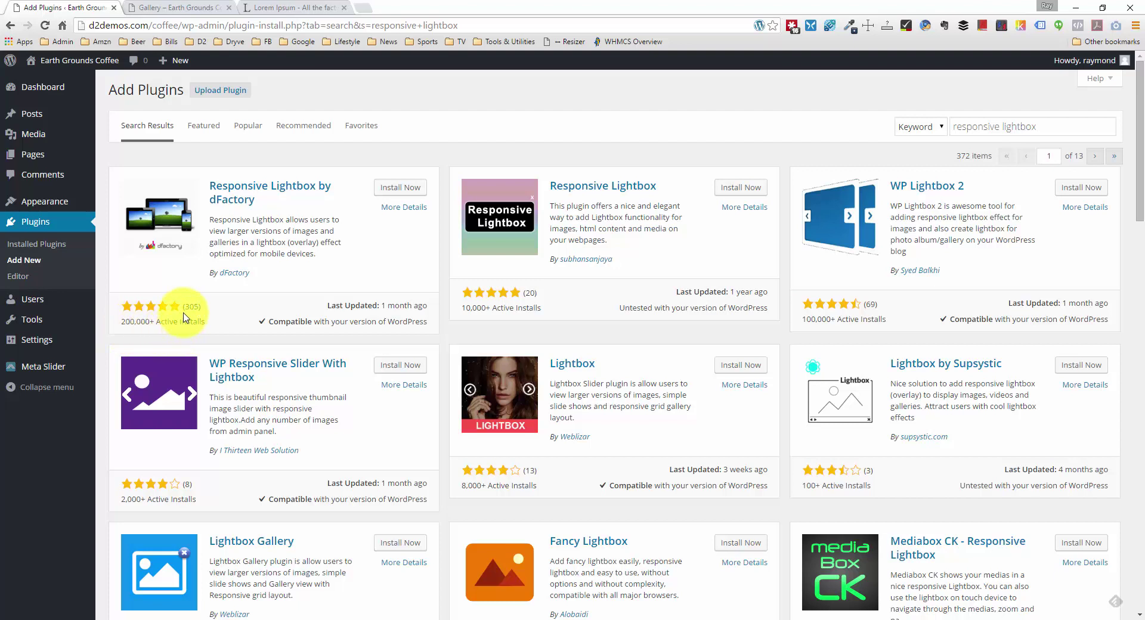
pyautogui.click(400, 187)
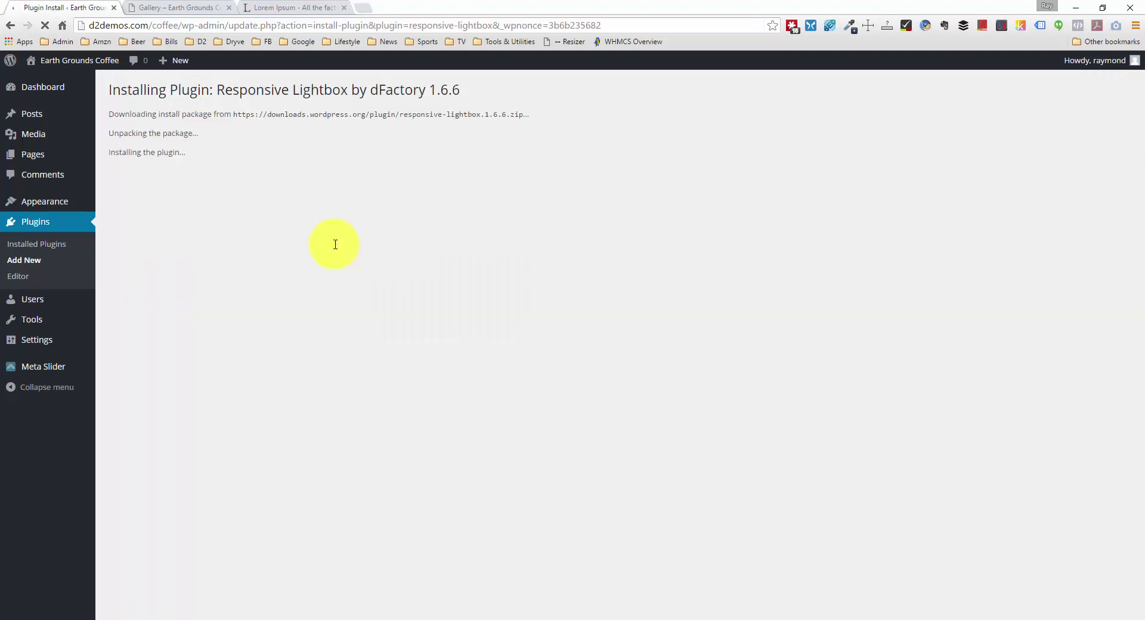
pyautogui.click(129, 191)
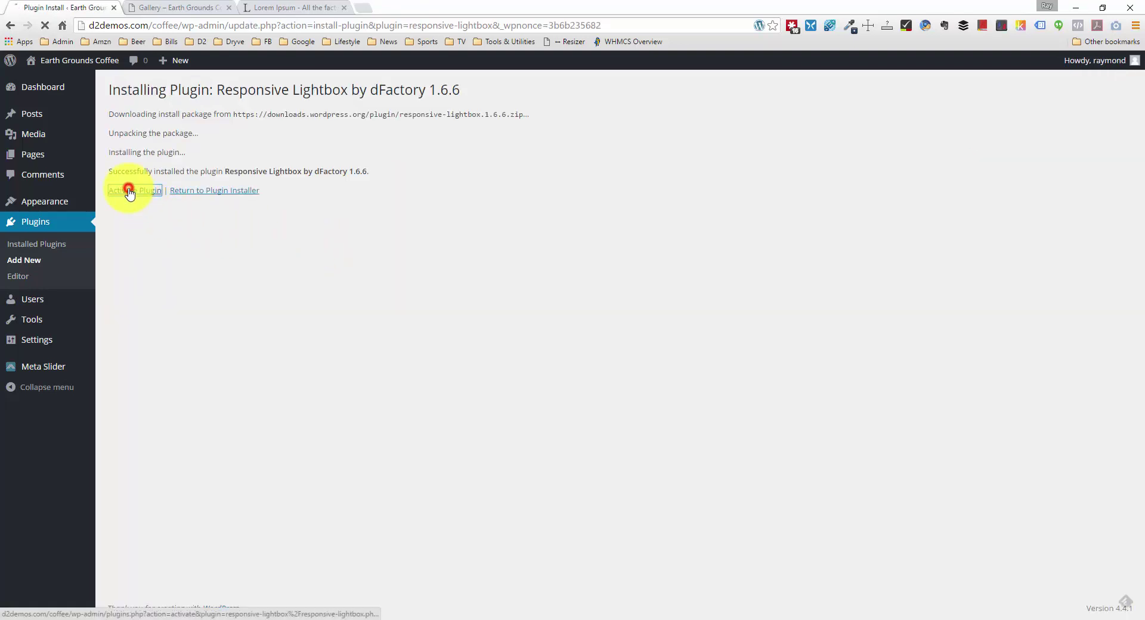
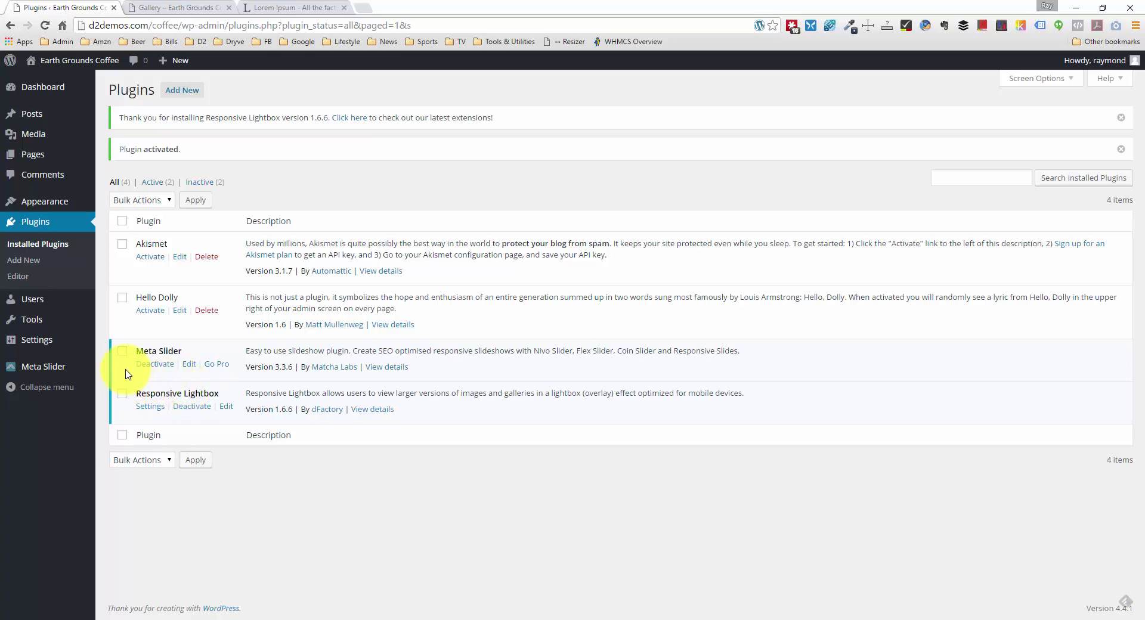
# Step: Open Settings > Responsive Lightbox and select the 'lightbox' Selector value
pyautogui.moveTo(65, 351)
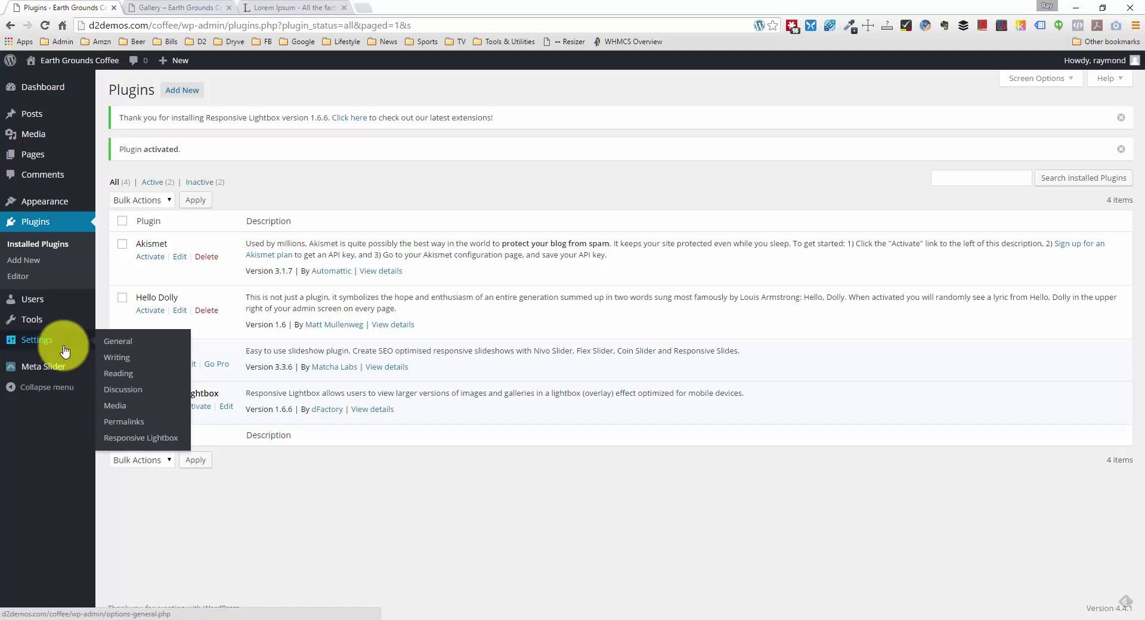
pyautogui.click(157, 439)
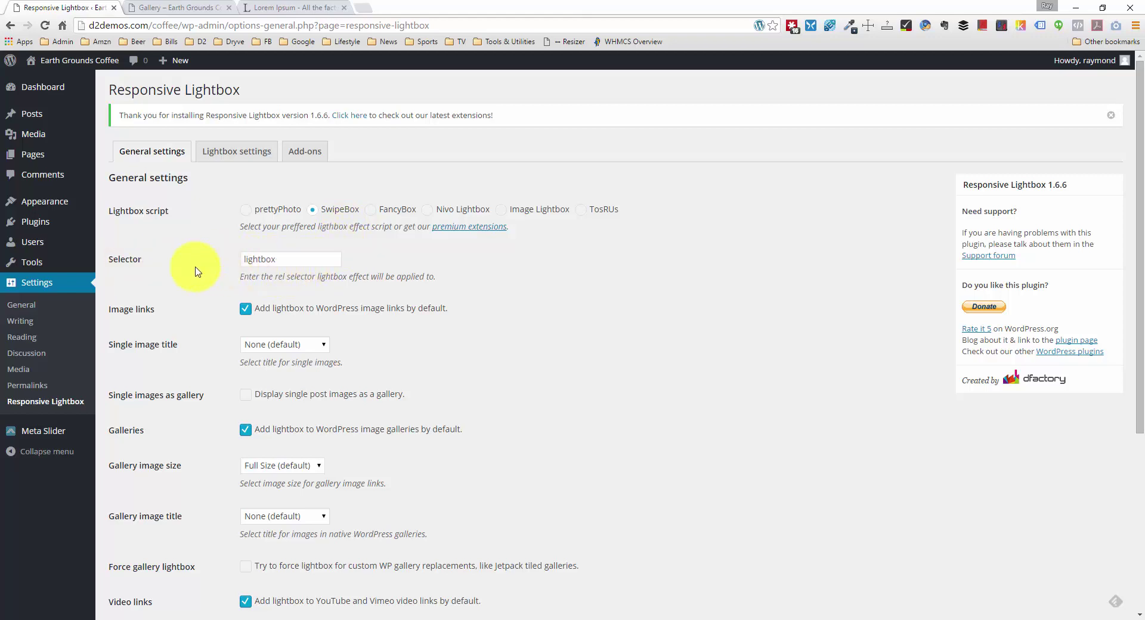
pyautogui.doubleClick(288, 262)
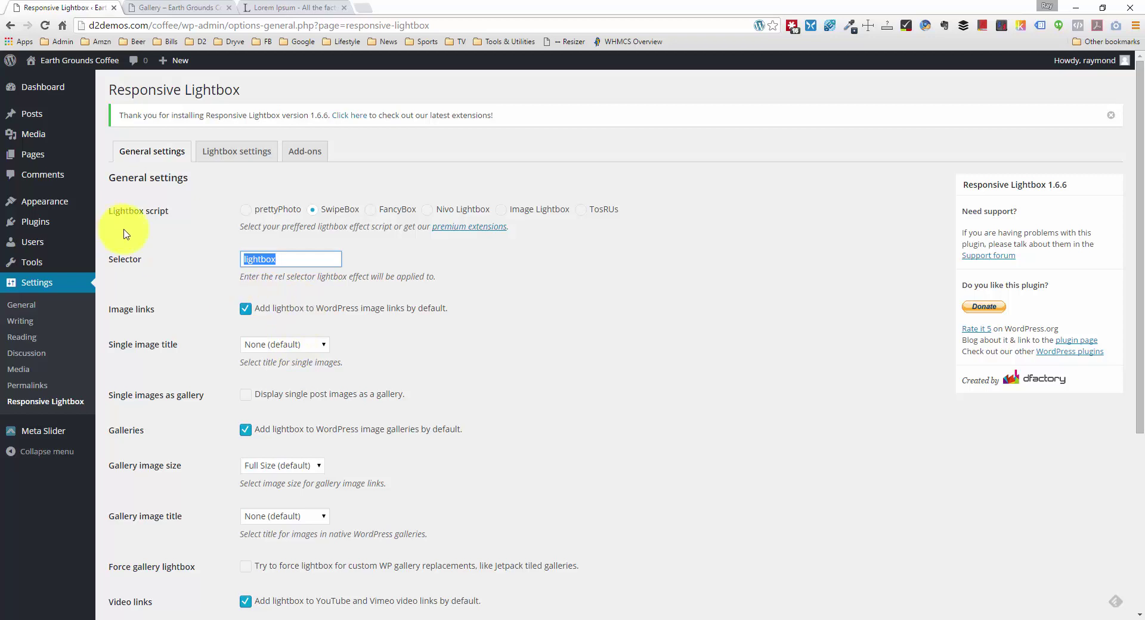
# Step: Uncheck Image links in the Responsive Lightbox settings and save the changes
pyautogui.scroll(-3, 376, 297)
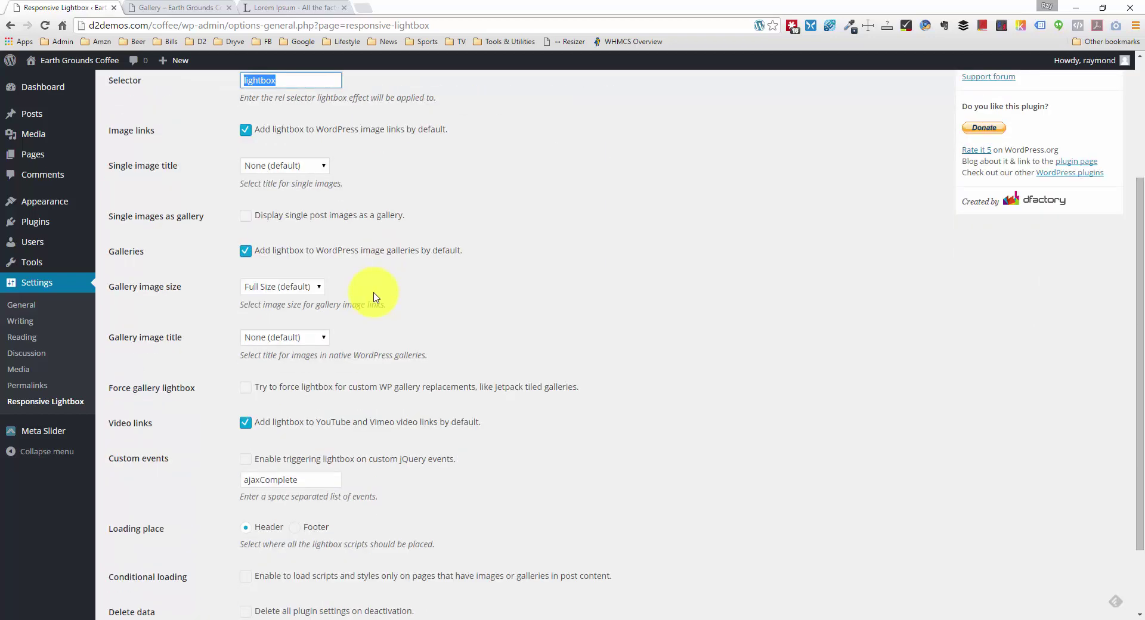
pyautogui.scroll(2, 375, 297)
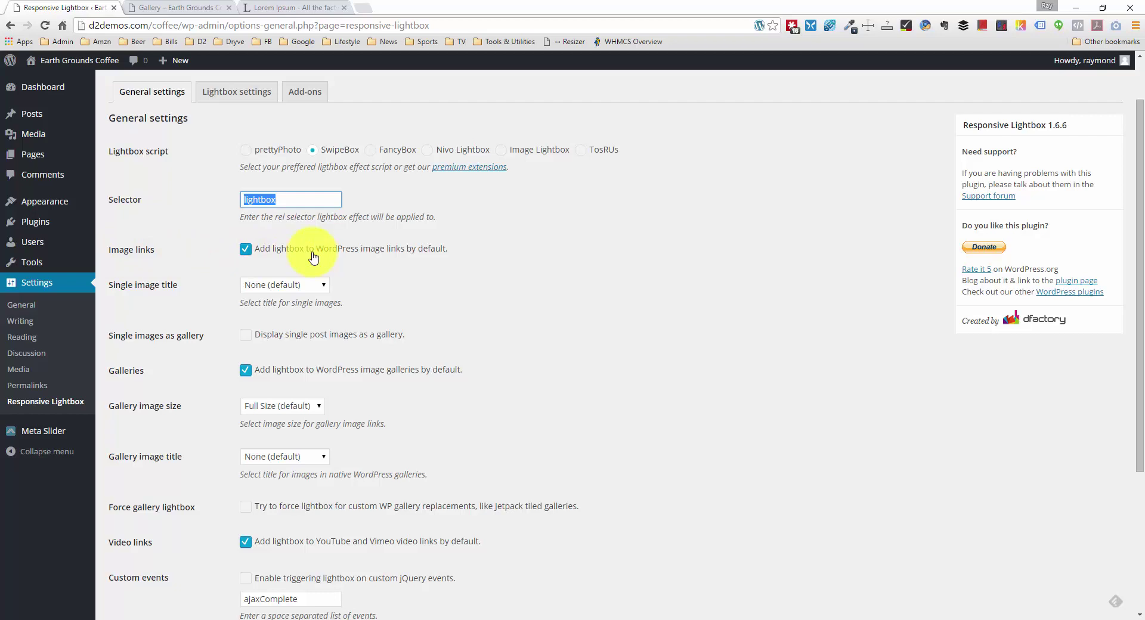
pyautogui.click(245, 249)
pyautogui.scroll(-1, 311, 354)
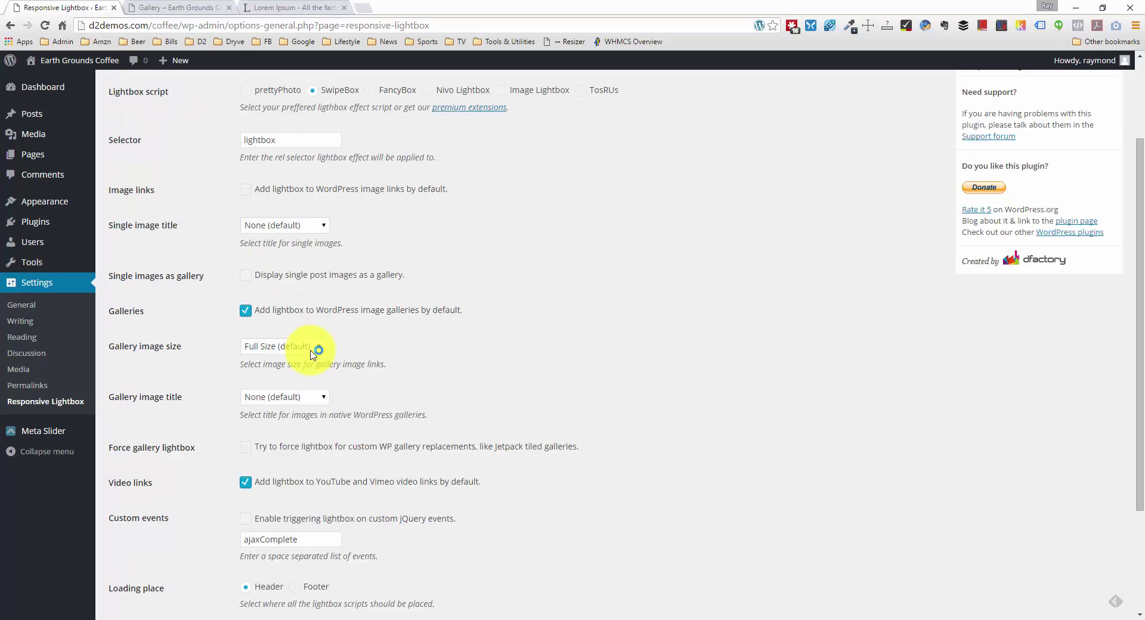
pyautogui.click(298, 138)
pyautogui.doubleClick(294, 140)
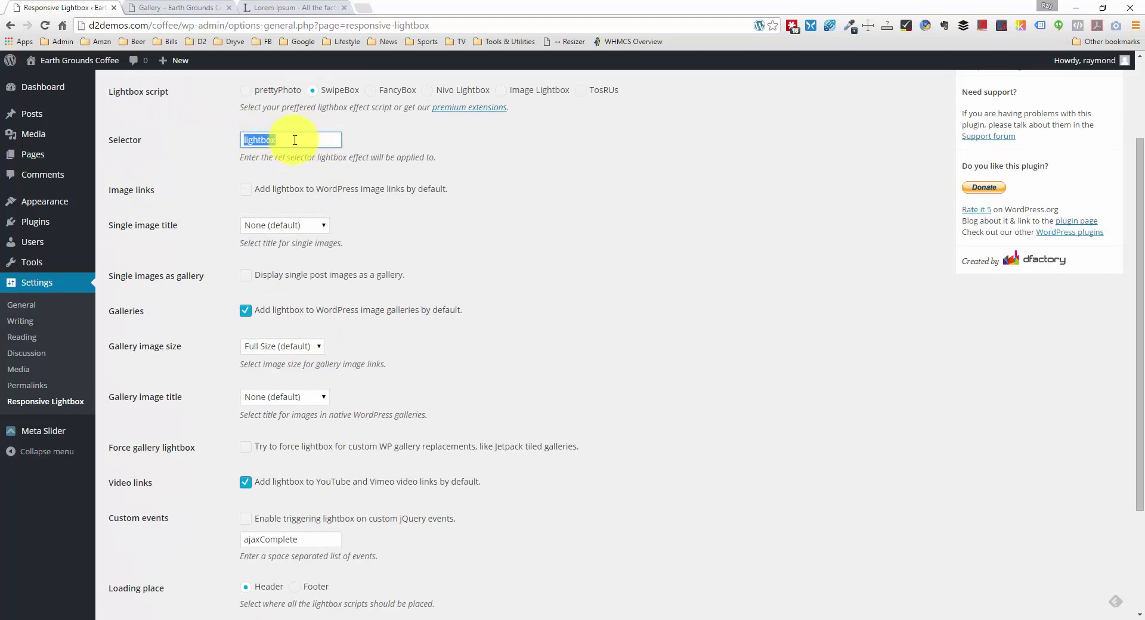
pyautogui.scroll(-3, 268, 417)
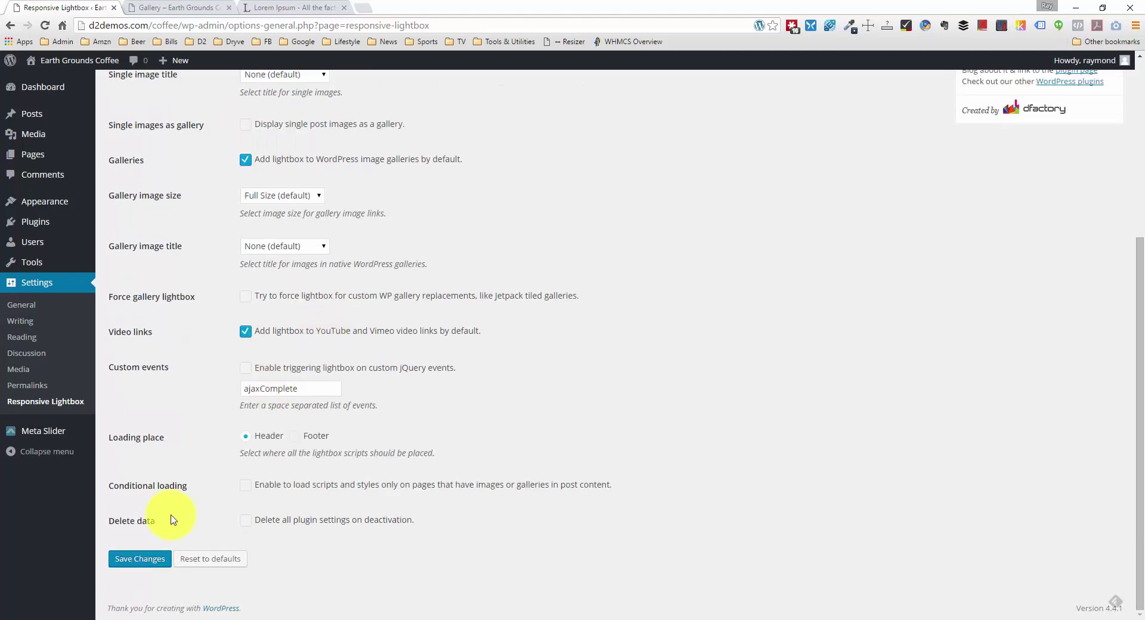
pyautogui.click(147, 559)
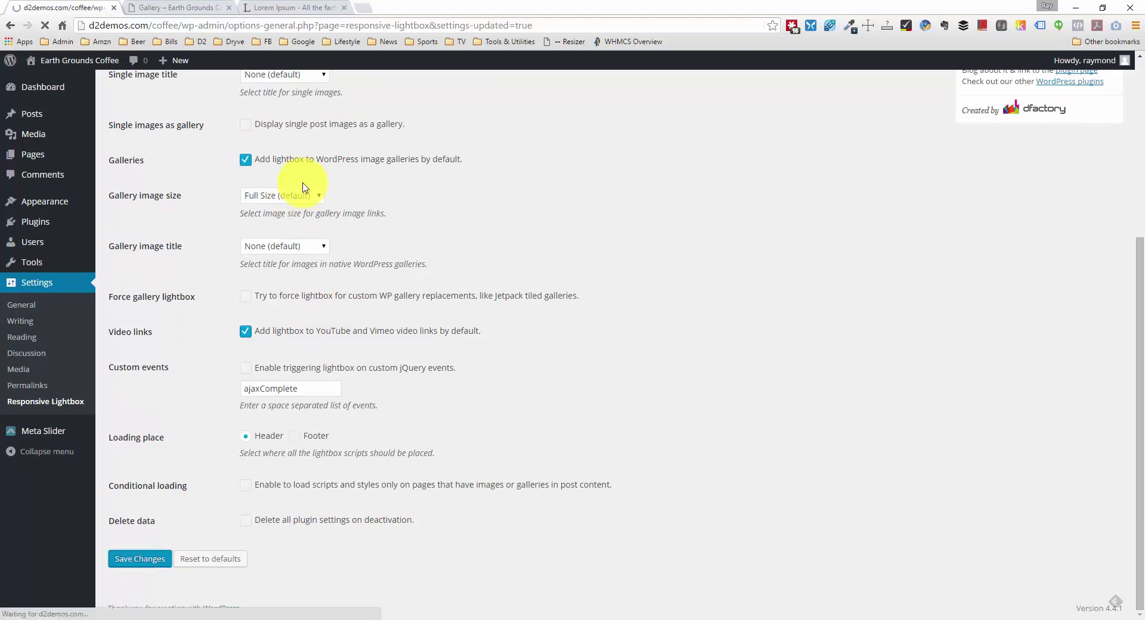
# Step: Open the Gallery page from All Pages with its editor on the Text tab
pyautogui.click(60, 154)
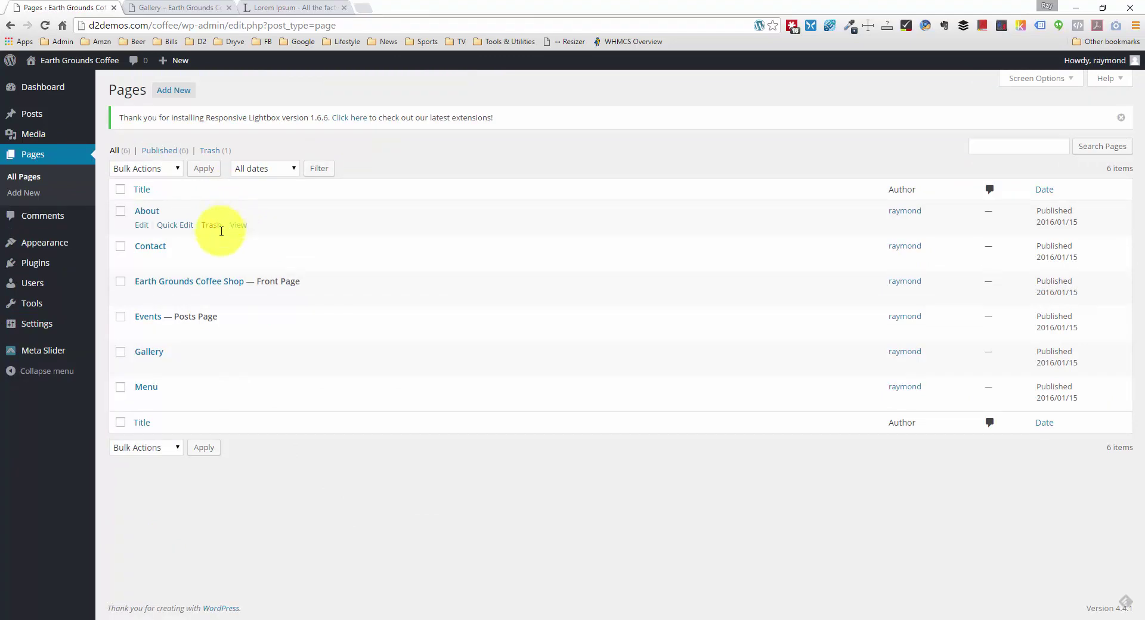
pyautogui.click(161, 350)
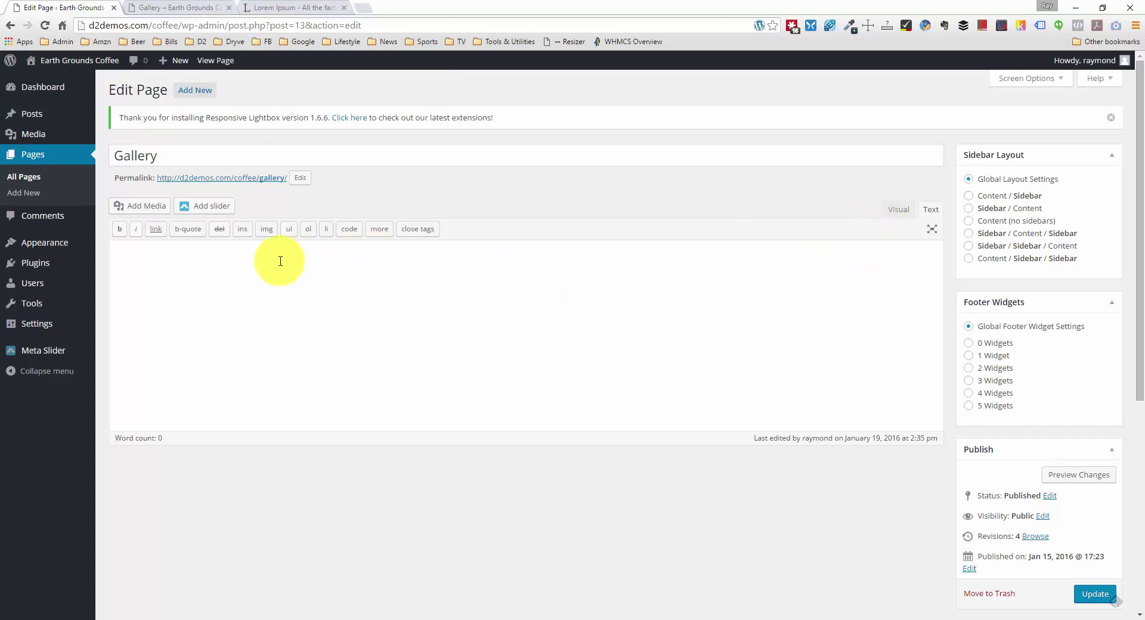
pyautogui.click(931, 210)
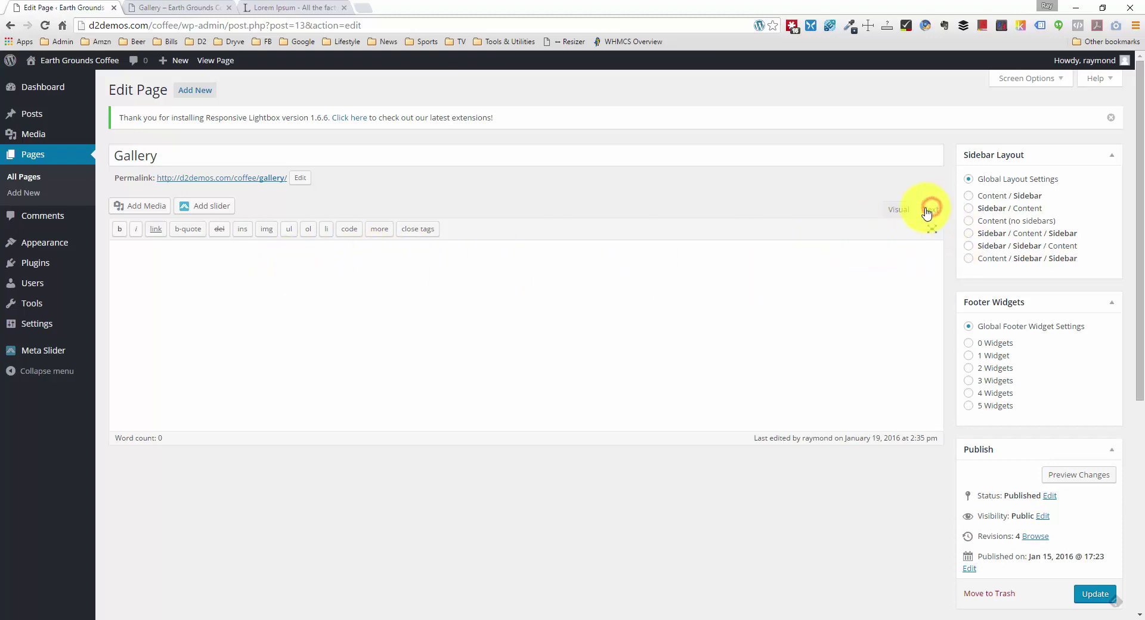
pyautogui.click(893, 212)
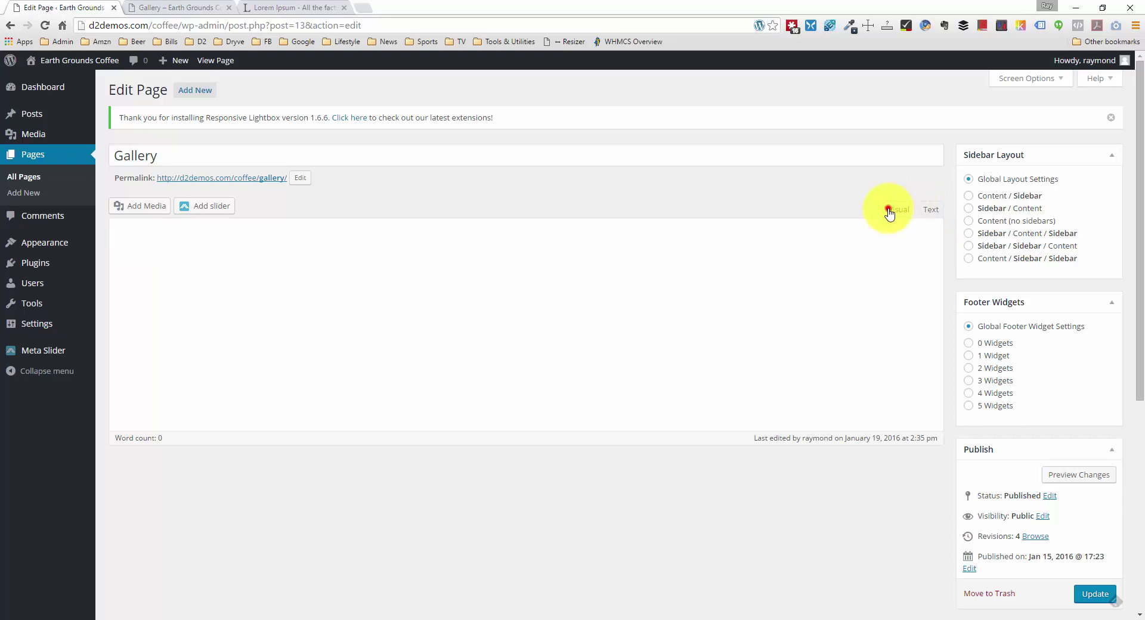
pyautogui.click(927, 212)
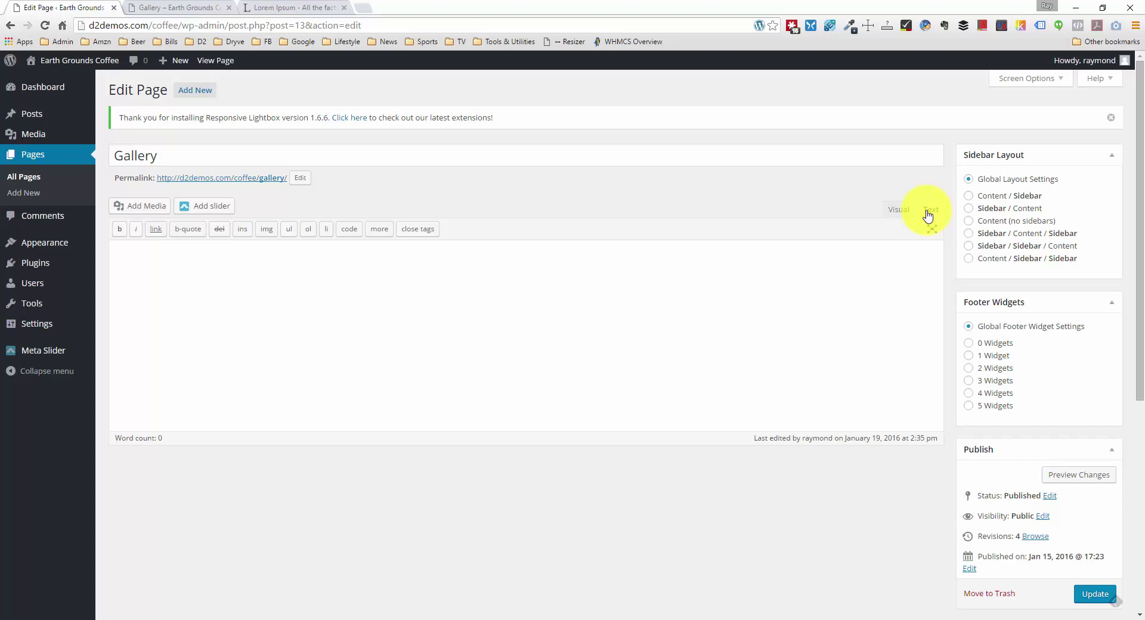
pyautogui.click(585, 274)
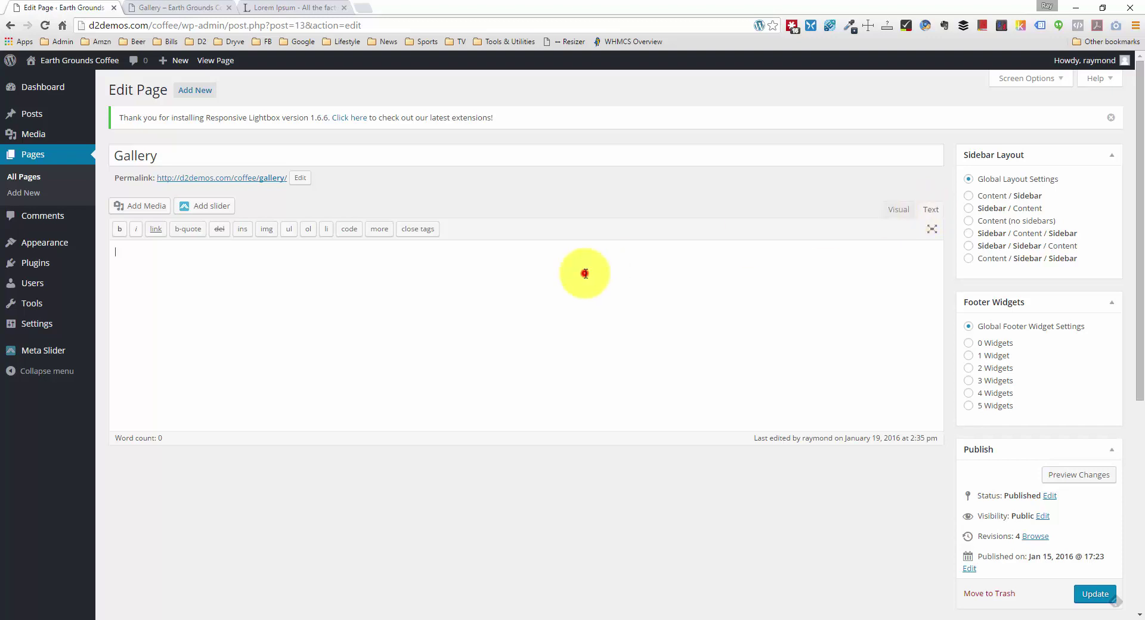
# Step: Select the coffee-cookie, latte, coffee beans, macarons and coffee-shop photos in Add Media
pyautogui.click(155, 209)
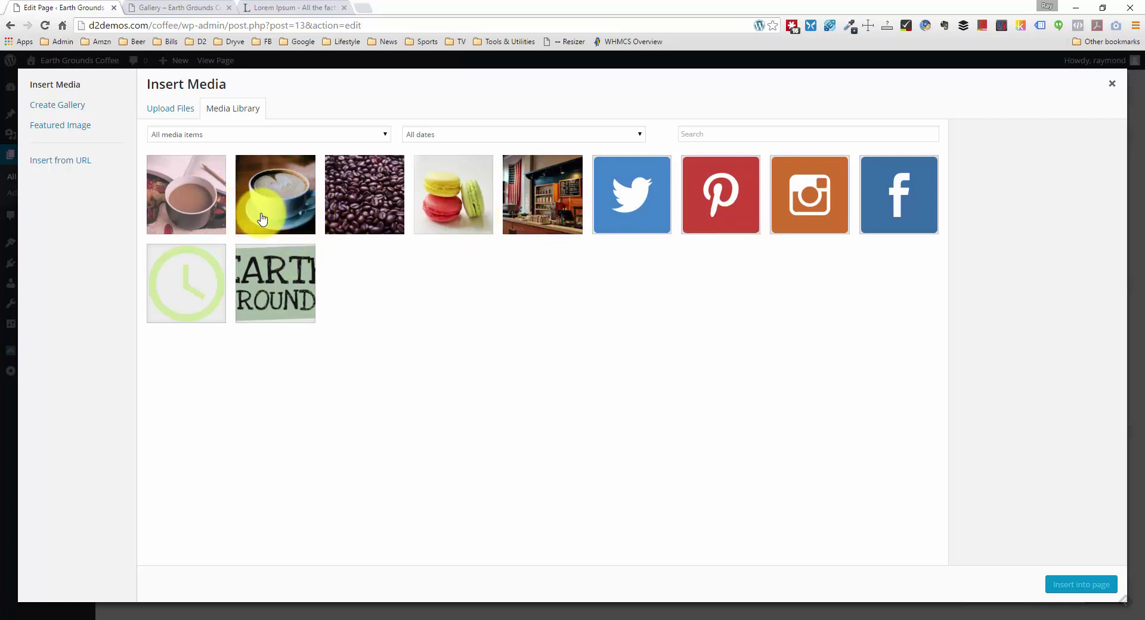
pyautogui.click(209, 200)
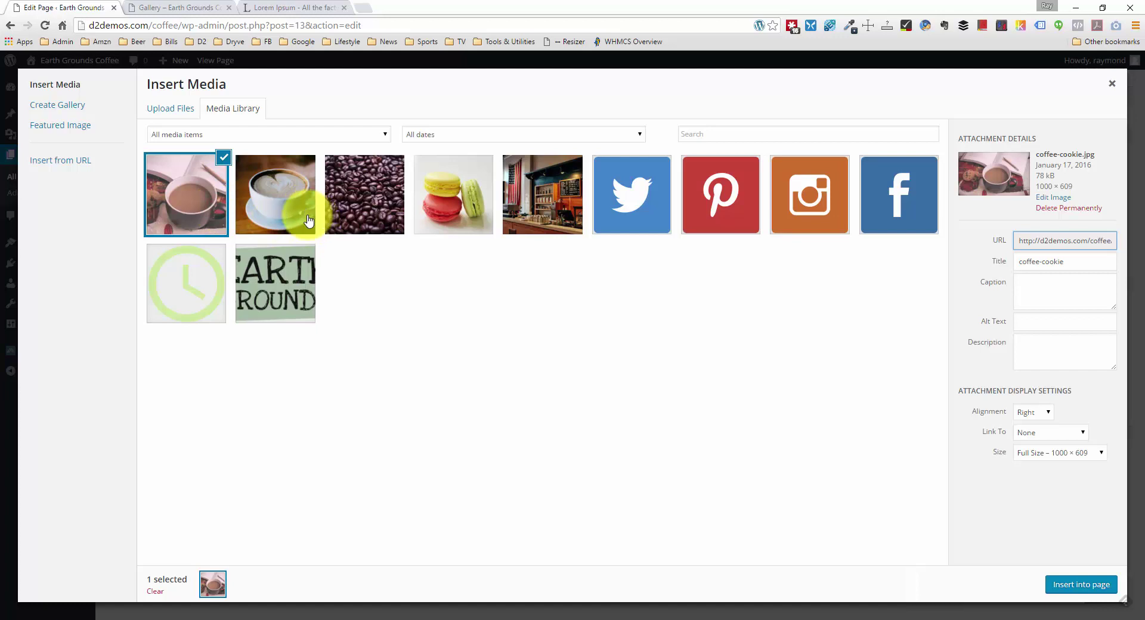
pyautogui.click(295, 210)
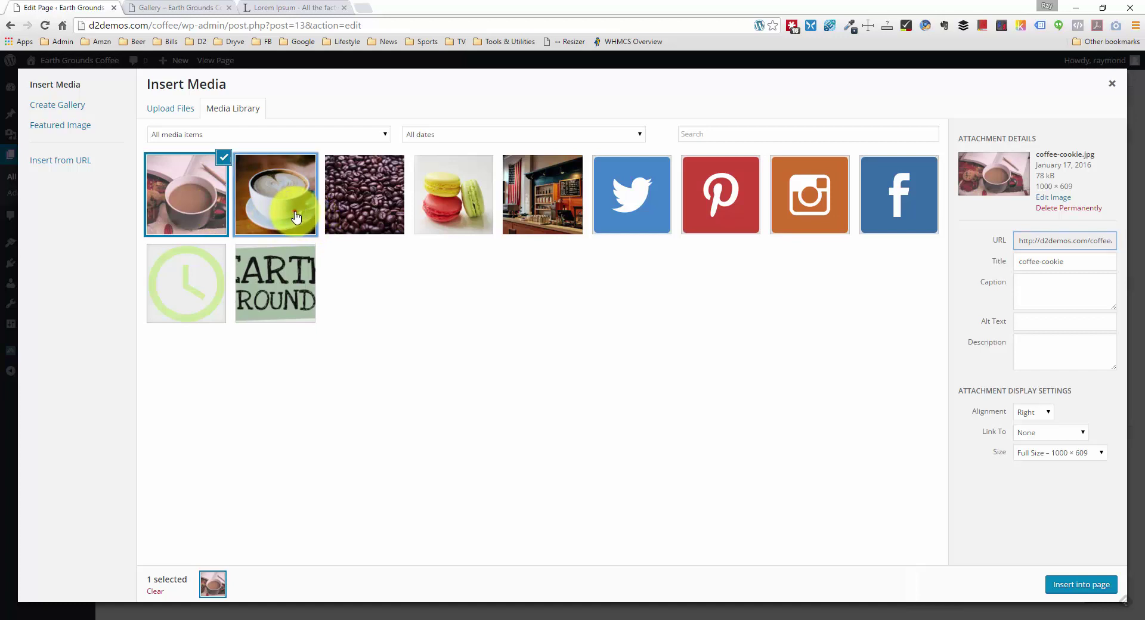
pyautogui.click(403, 210)
pyautogui.click(474, 211)
pyautogui.click(536, 211)
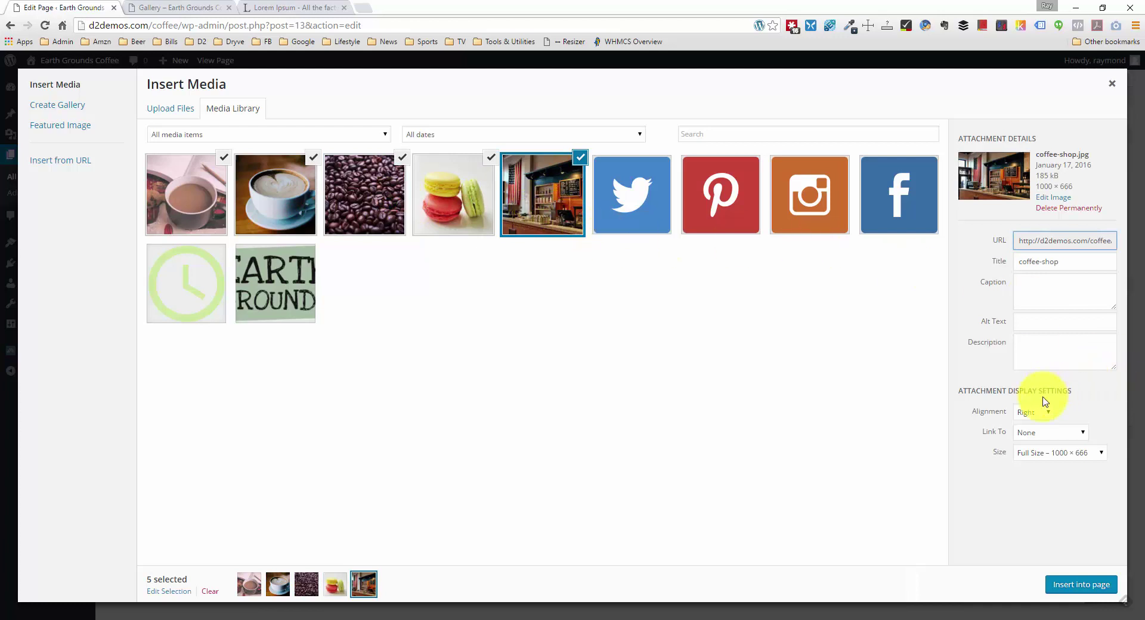
# Step: Set alignment Left, link to Media File, size Thumbnail 150 × 150, and insert into the page
pyautogui.click(1048, 419)
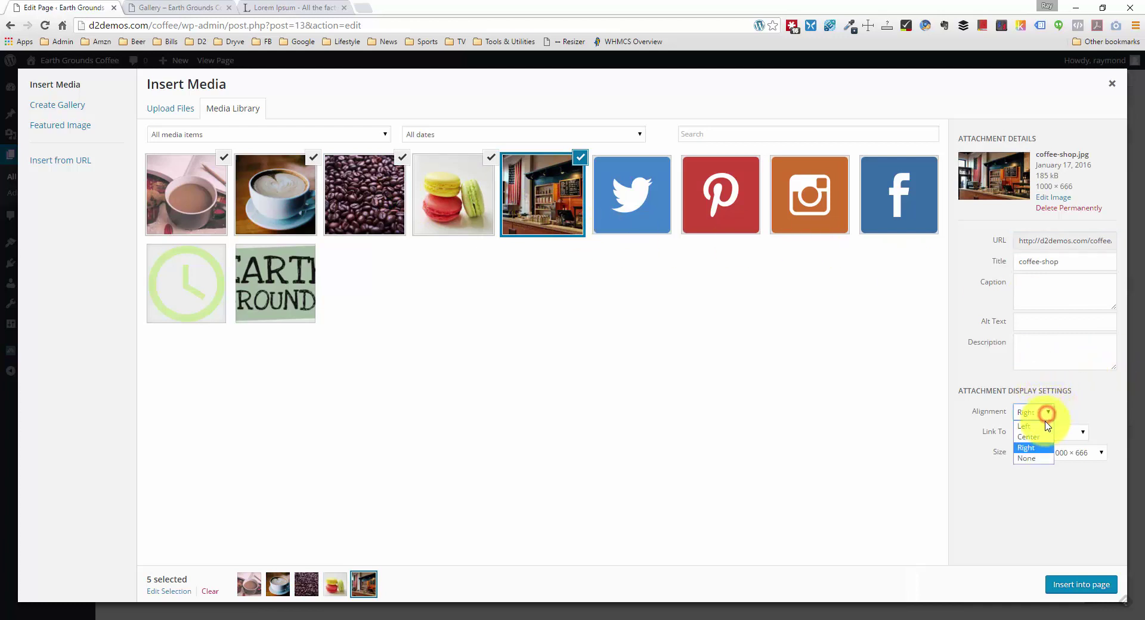
pyautogui.click(1049, 440)
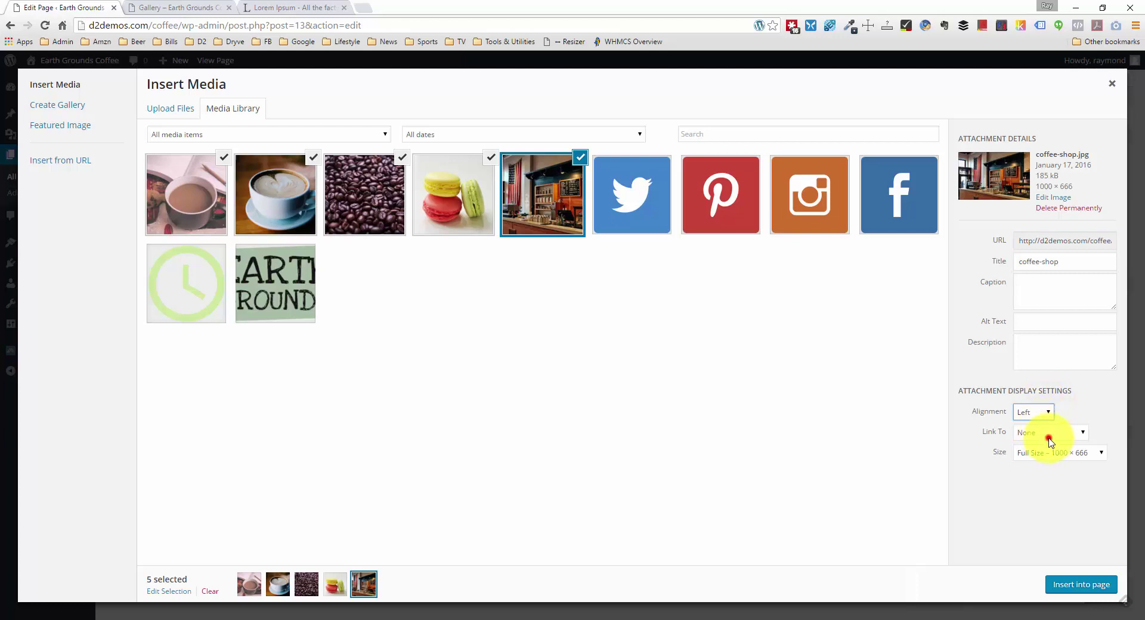
pyautogui.click(1050, 438)
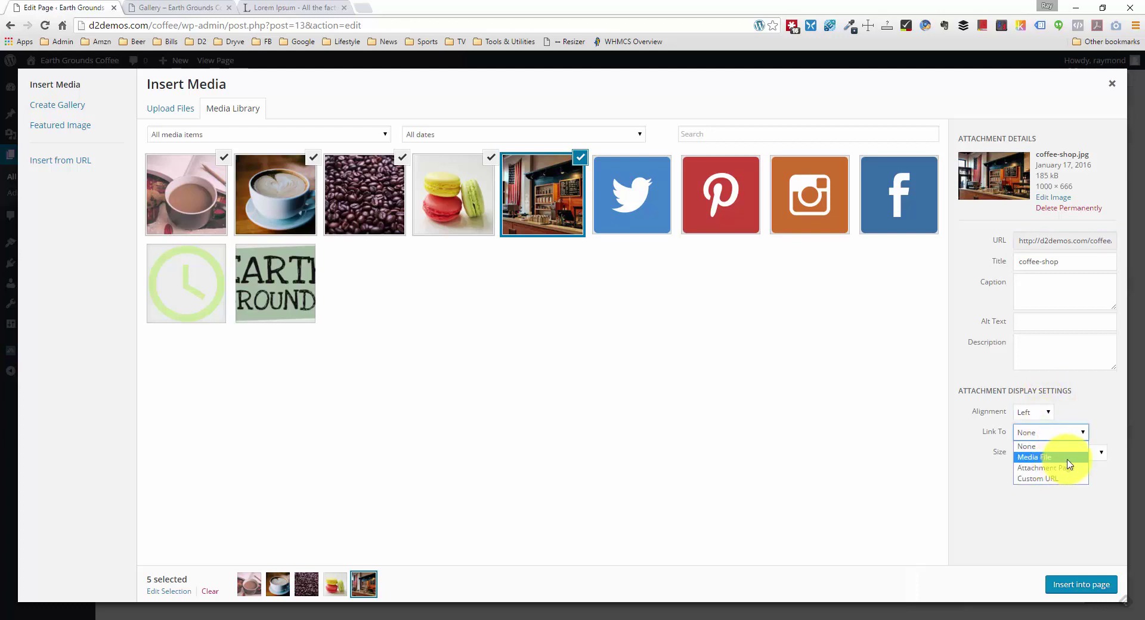
pyautogui.click(1071, 457)
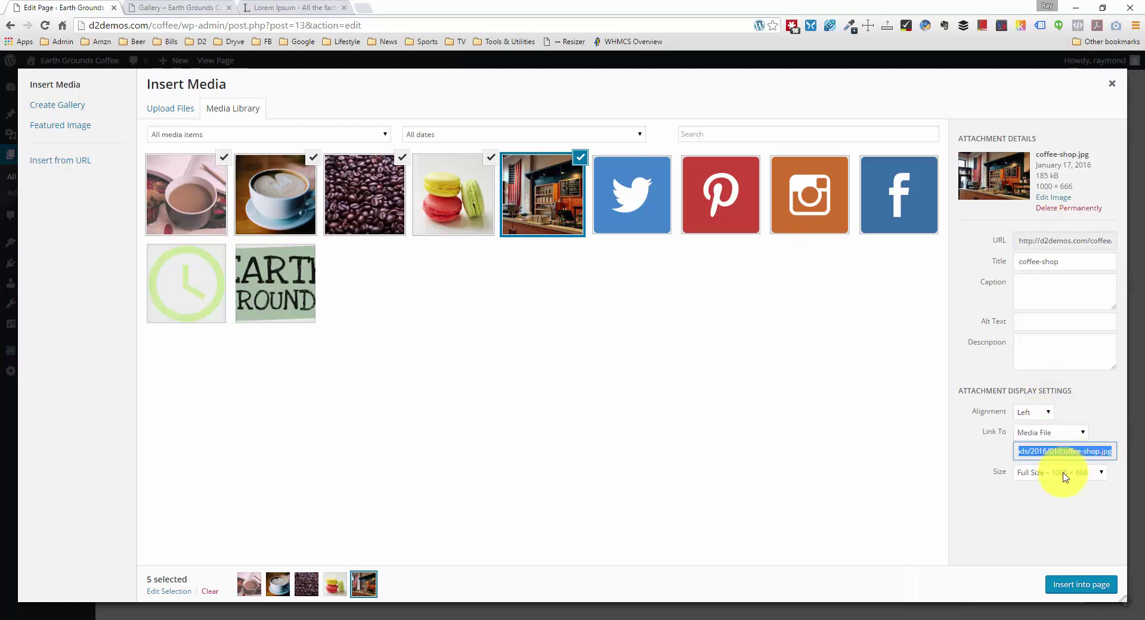
pyautogui.click(1087, 475)
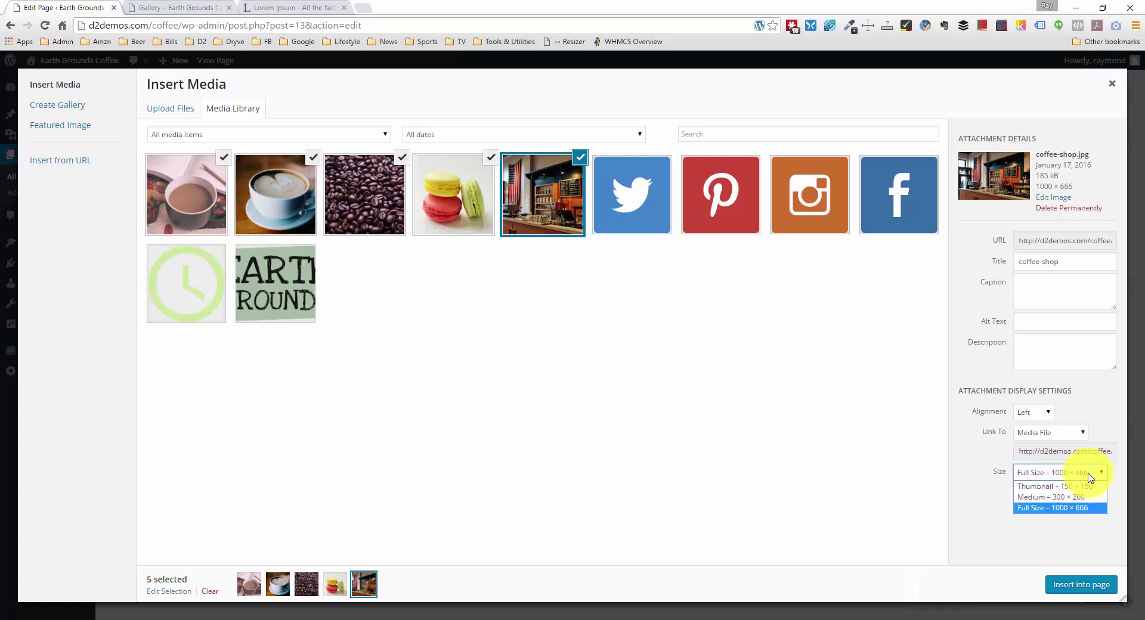
pyautogui.click(1084, 486)
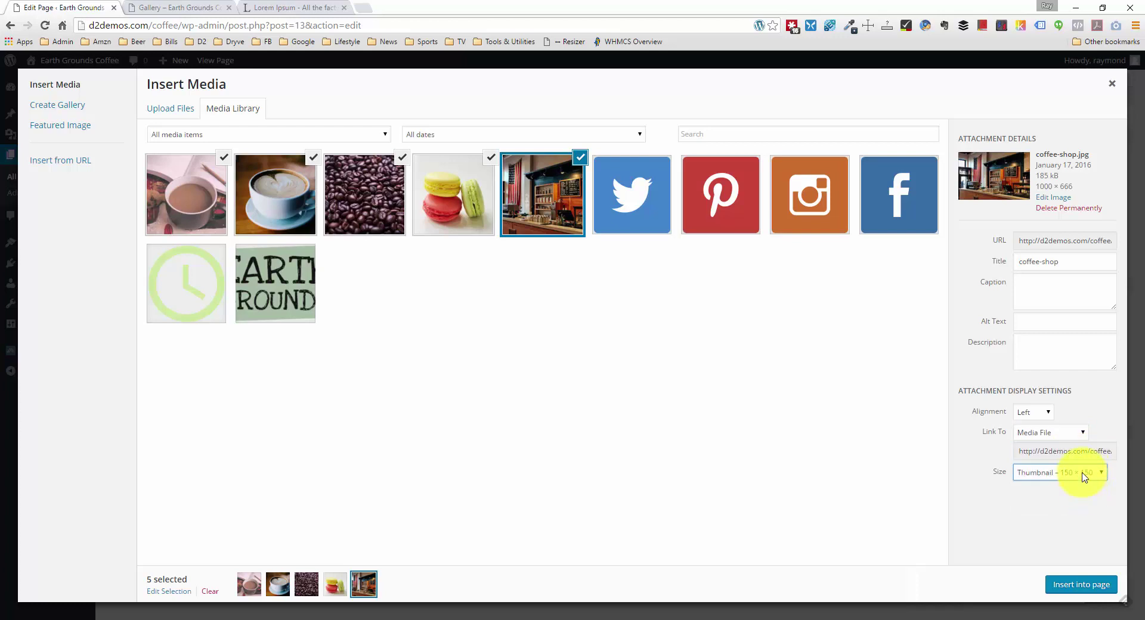
pyautogui.click(1081, 447)
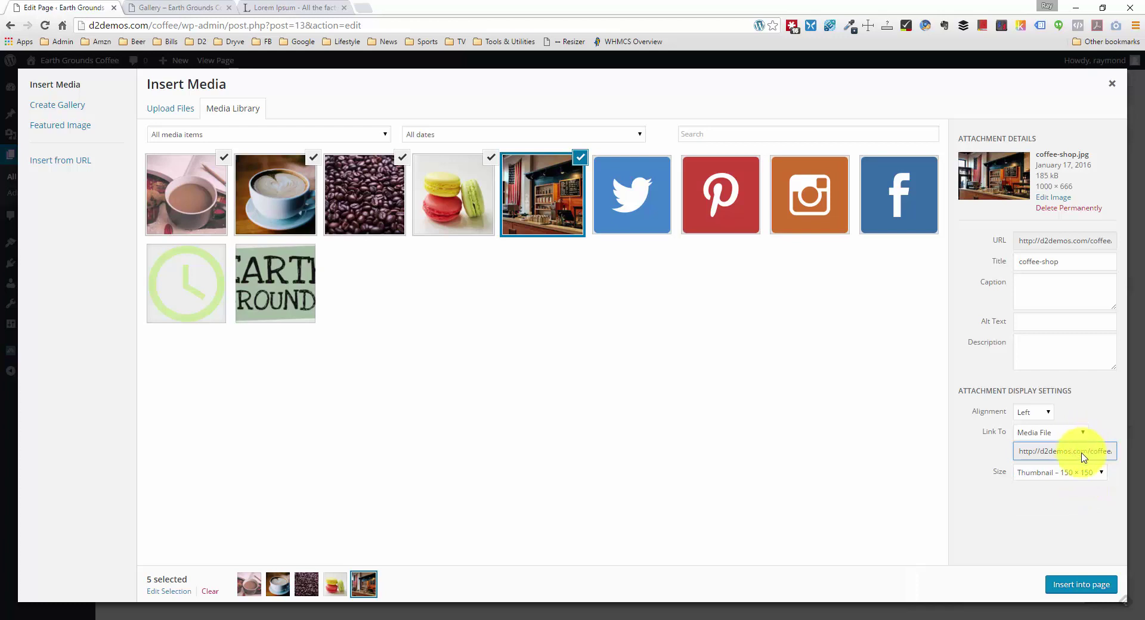
pyautogui.click(1076, 473)
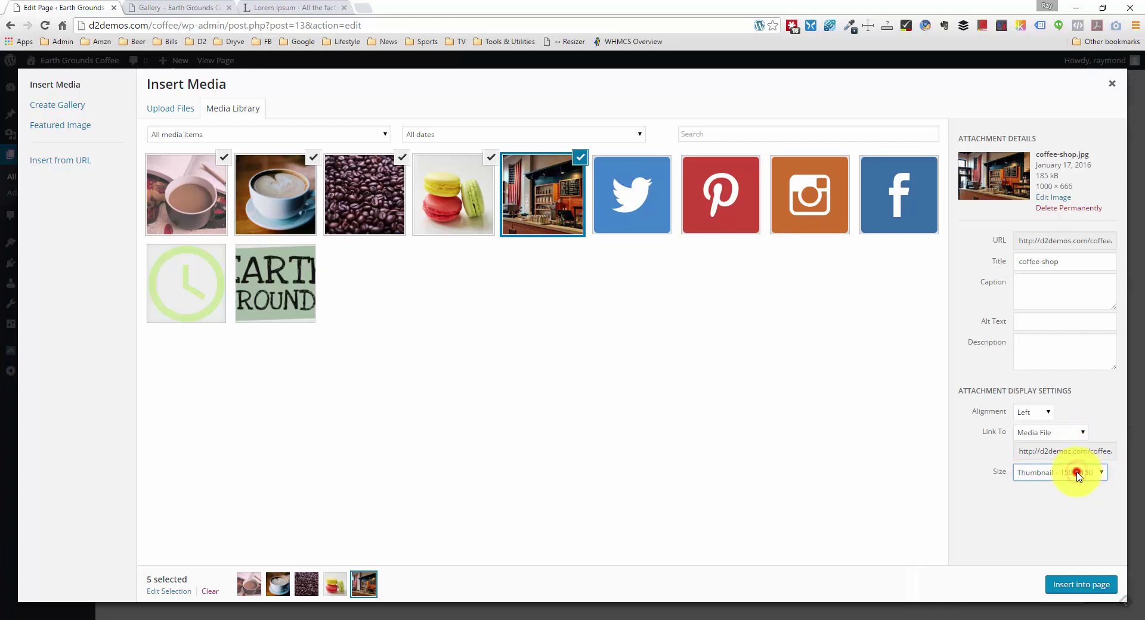
pyautogui.click(1077, 474)
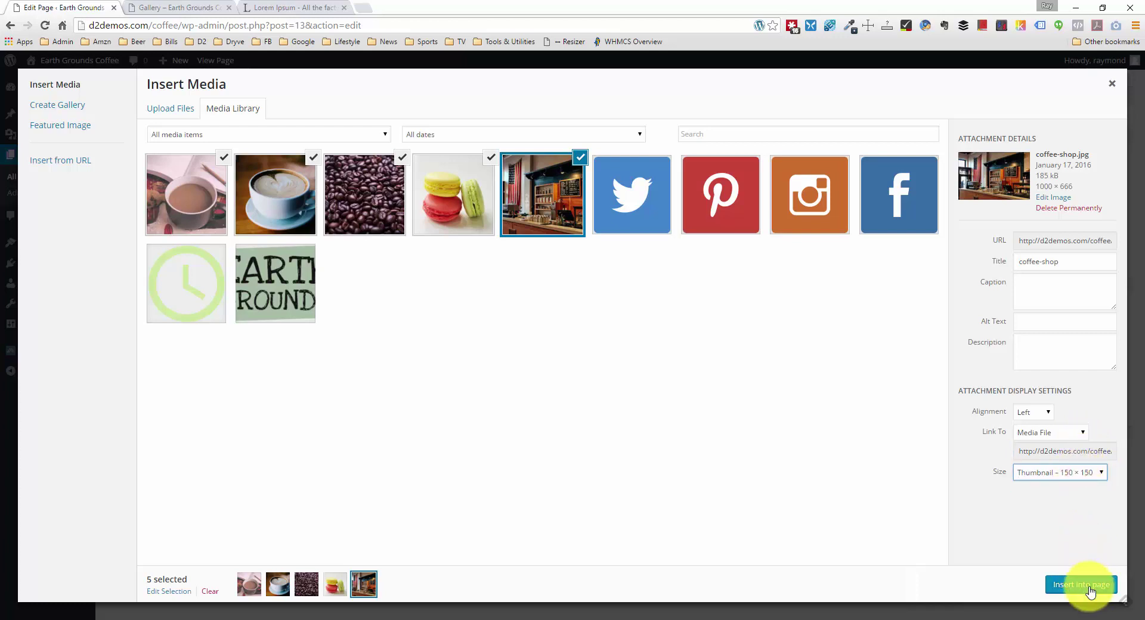
pyautogui.click(1082, 583)
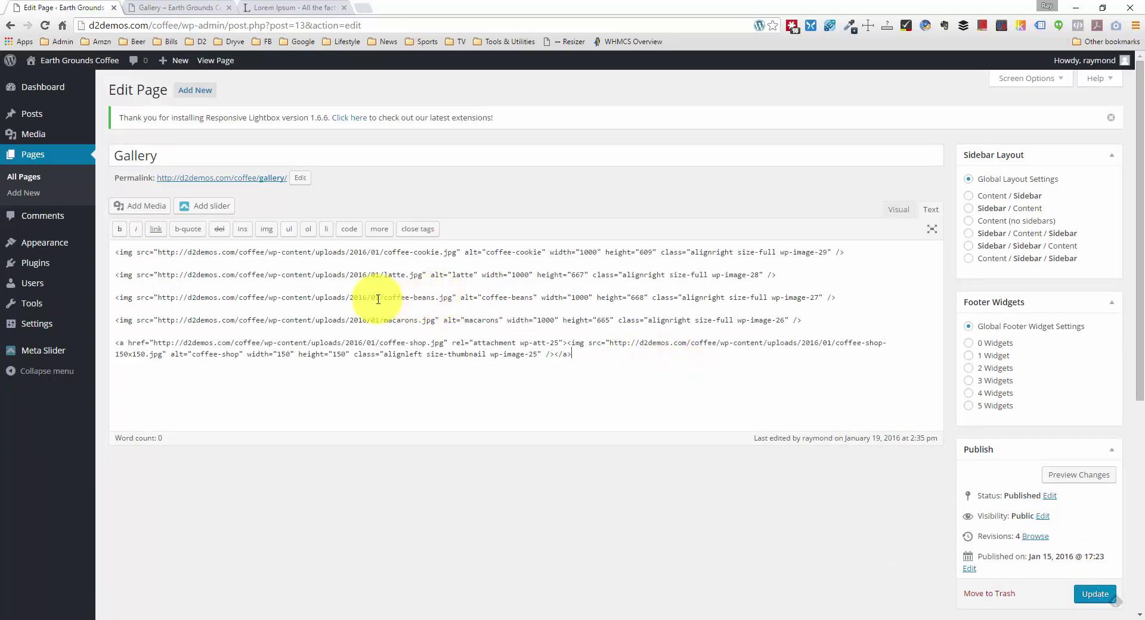
# Step: Delete the four full-size img lines and paste in the four linked thumbnail lines
pyautogui.click(595, 350)
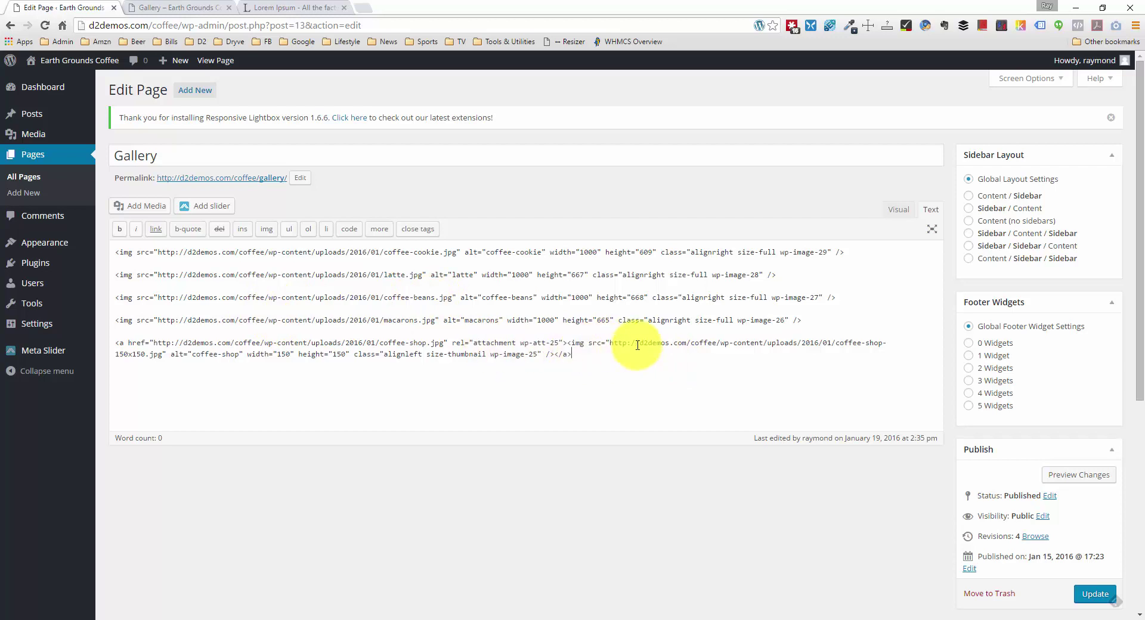
pyautogui.click(579, 352)
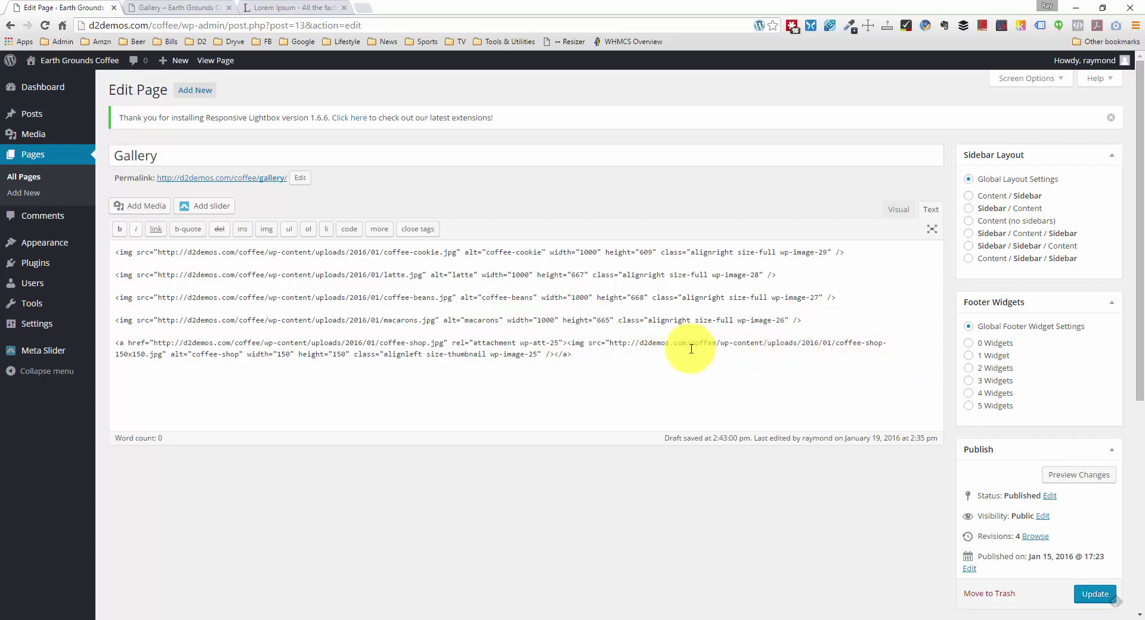
pyautogui.moveTo(802, 320); pyautogui.dragTo(91, 256)
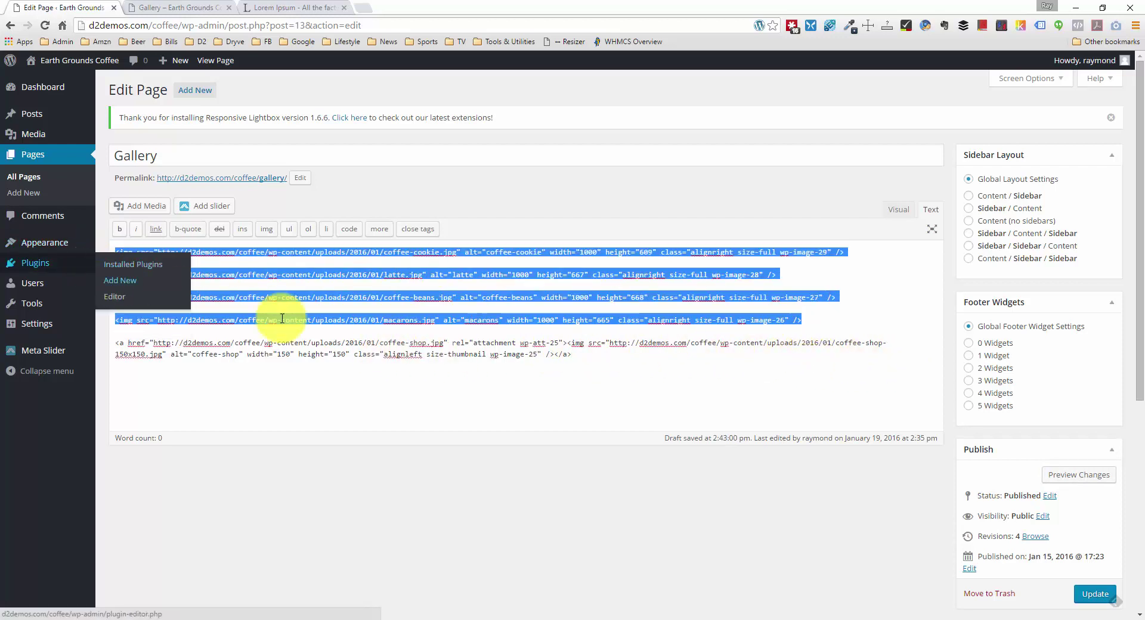
pyautogui.click(117, 343)
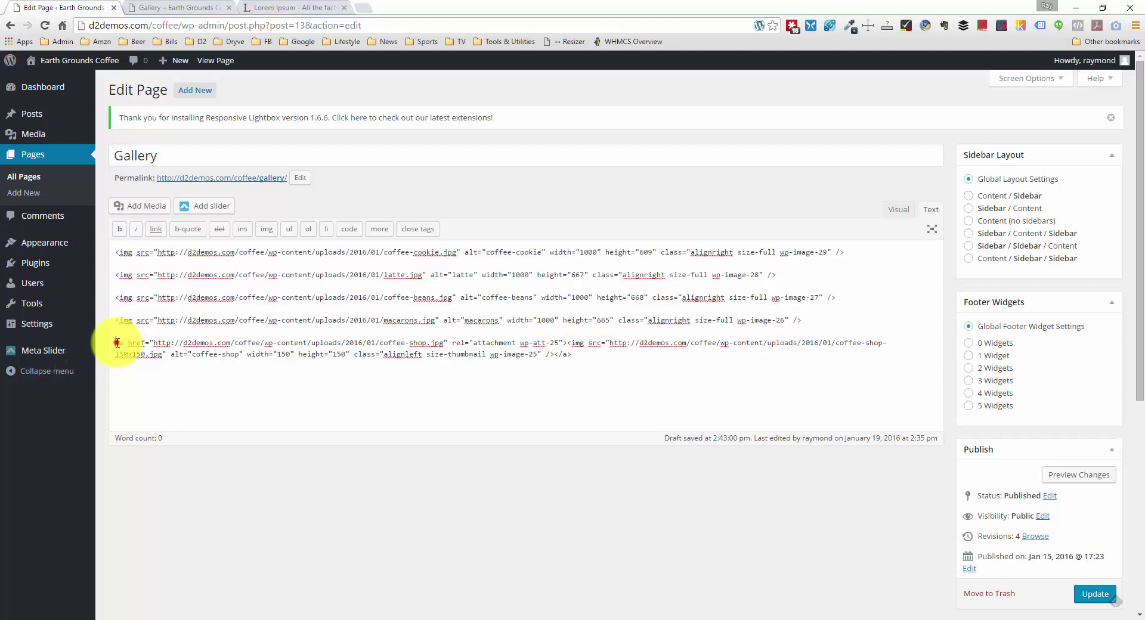
pyautogui.moveTo(130, 344); pyautogui.dragTo(132, 344)
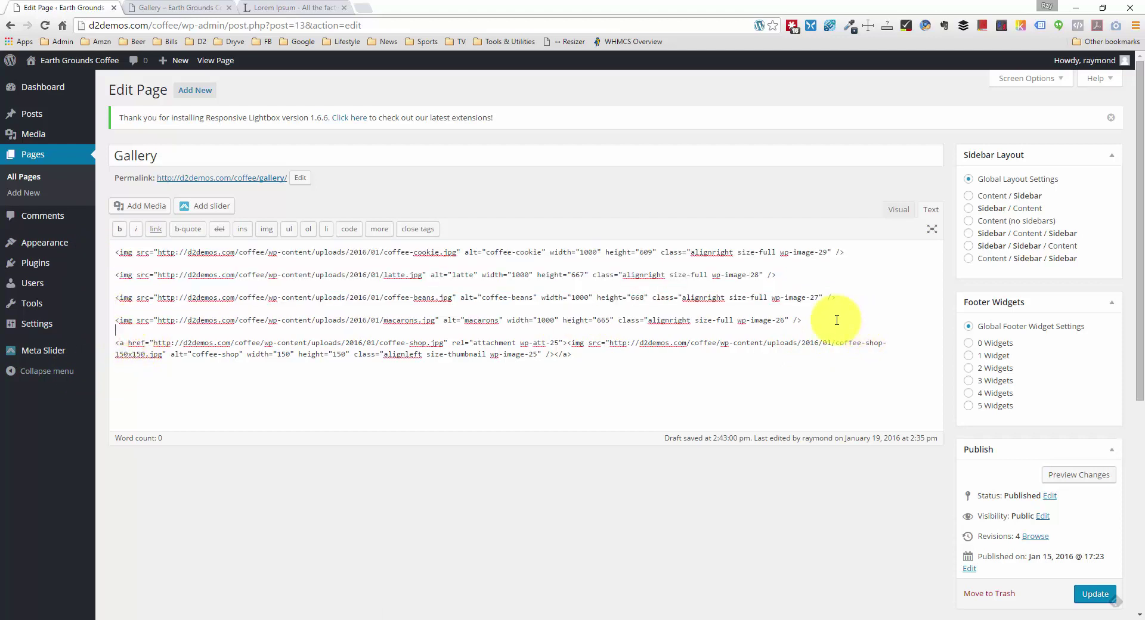
pyautogui.moveTo(835, 320); pyautogui.dragTo(204, 241)
pyautogui.press('BackSpace')
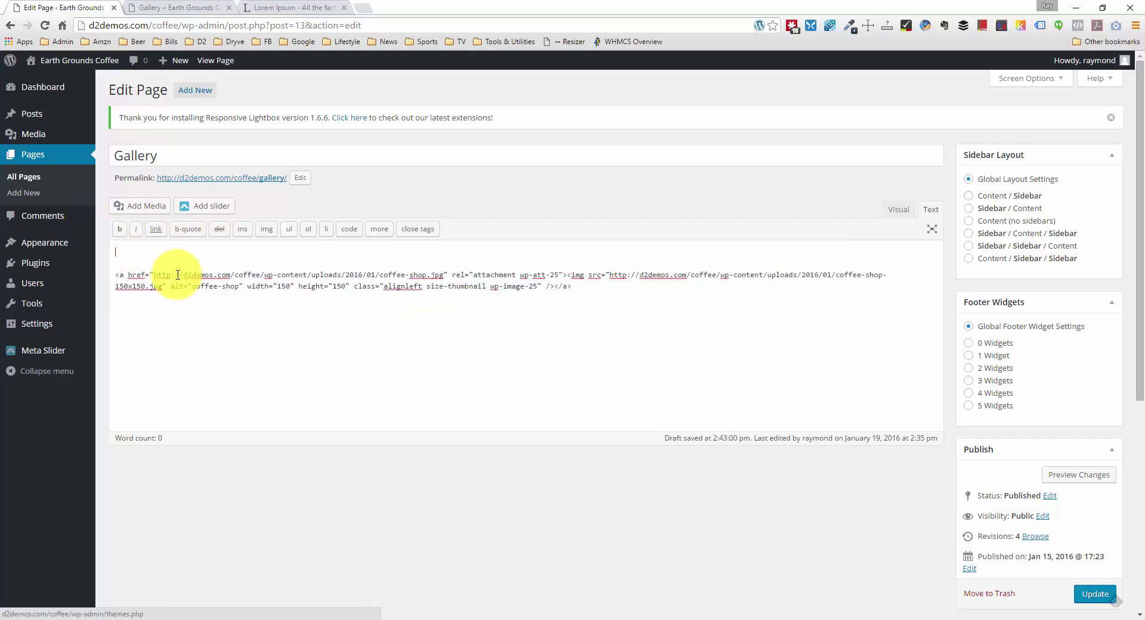
pyautogui.press('Delete')
pyautogui.press('Delete')
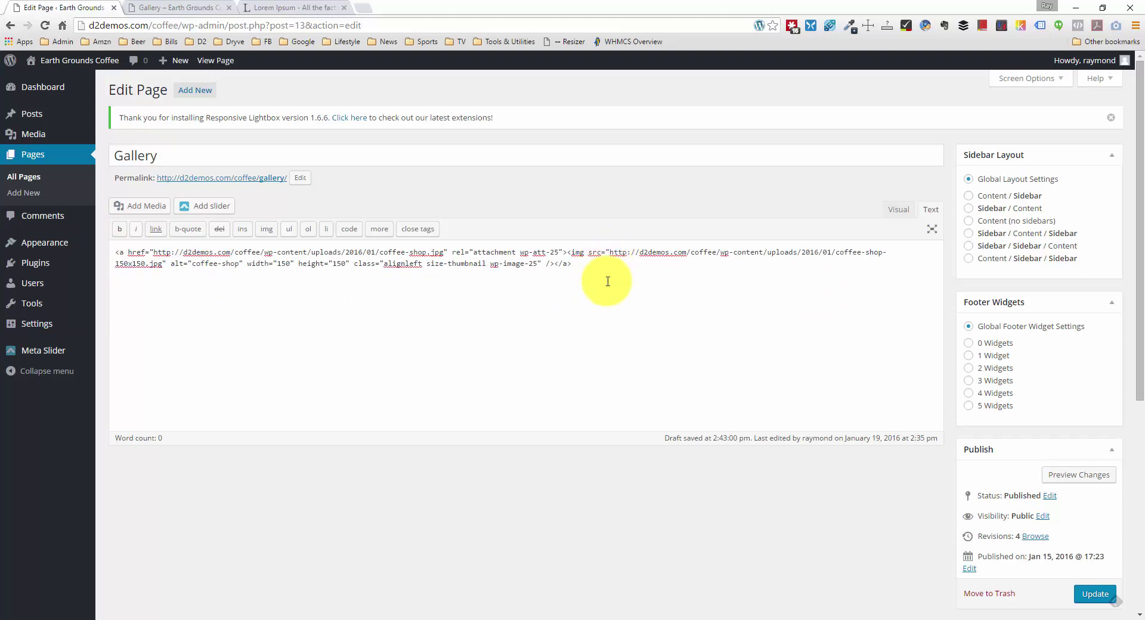
pyautogui.click(143, 206)
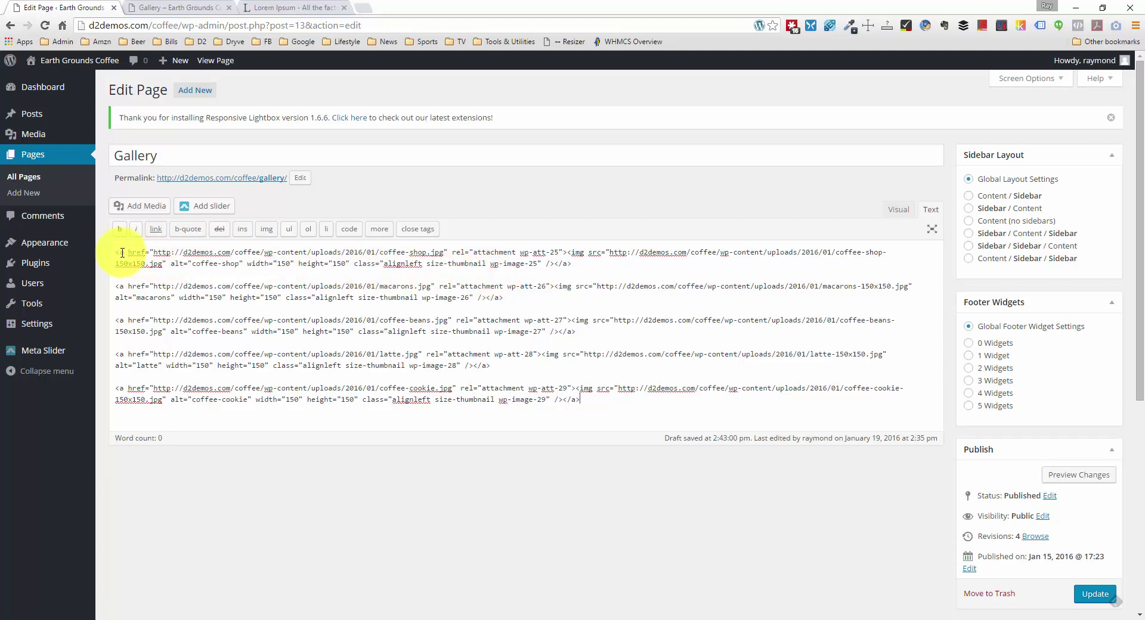
# Step: Add 'lightbox' after wp-att-25 in the first link's rel attribute
pyautogui.moveTo(119, 252); pyautogui.dragTo(128, 254)
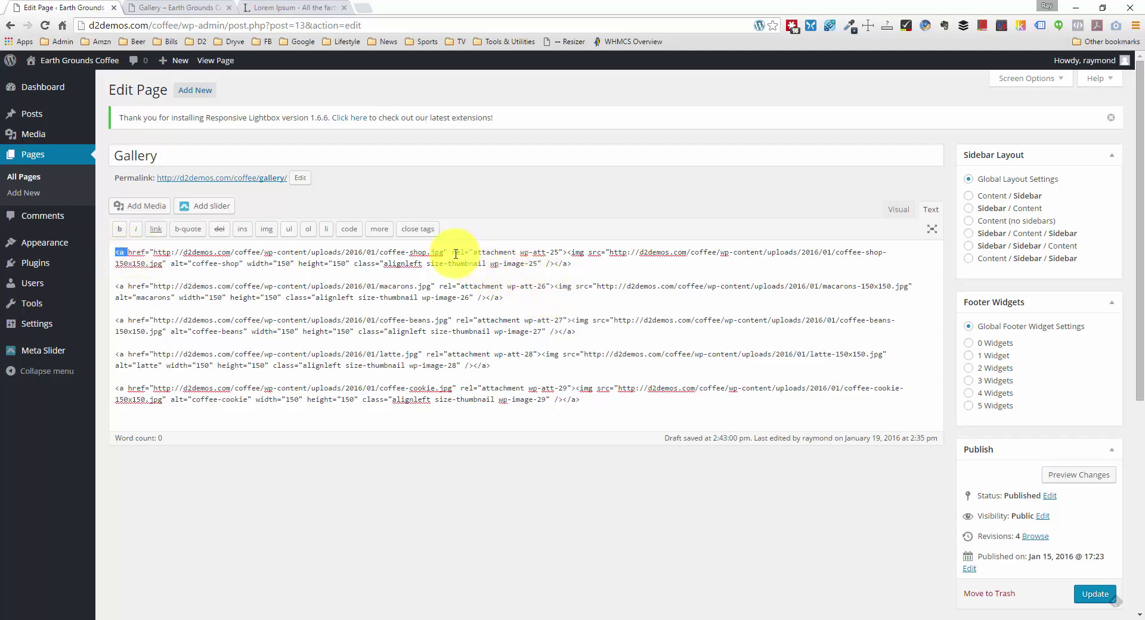
pyautogui.moveTo(448, 251); pyautogui.dragTo(462, 251)
pyautogui.moveTo(470, 251); pyautogui.dragTo(523, 252)
pyautogui.click(508, 251)
pyautogui.click(522, 253)
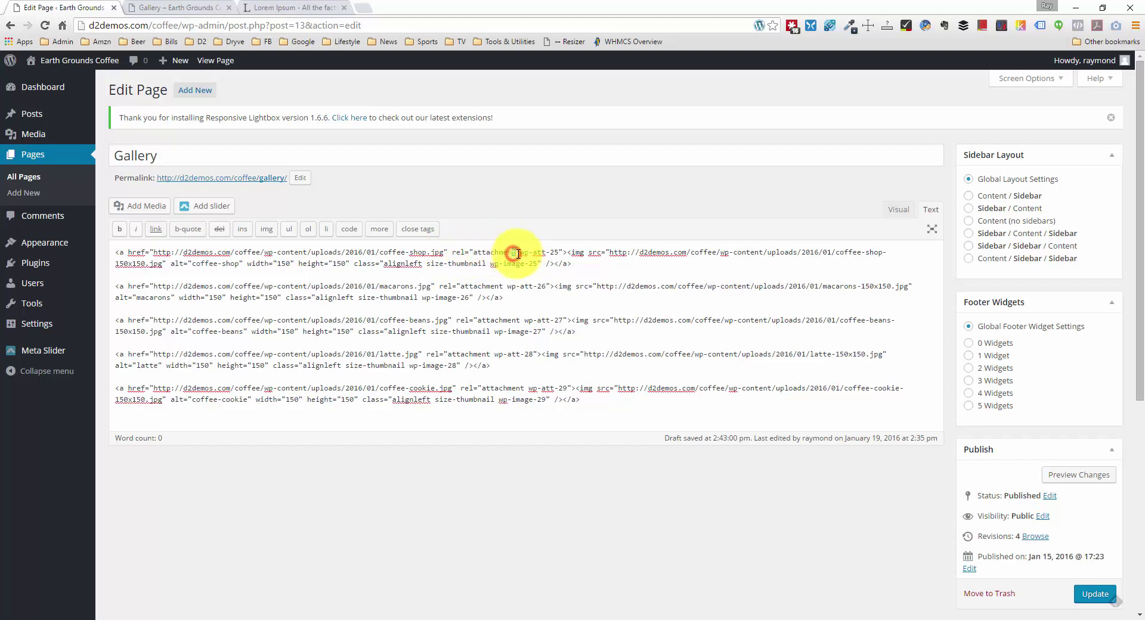
pyautogui.click(517, 253)
pyautogui.click(560, 253)
pyautogui.write('lightbox')
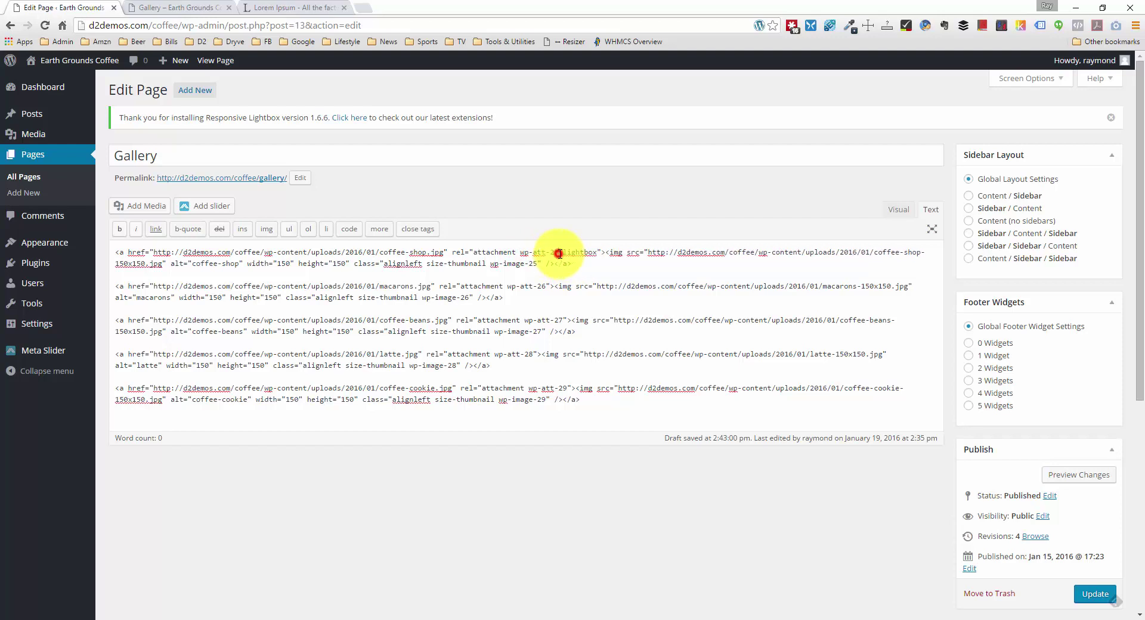
# Step: Paste 'lightbox' into the other four links' rel attributes and update the page
pyautogui.moveTo(577, 251); pyautogui.dragTo(598, 250)
pyautogui.hotkey('ctrl', 'c')
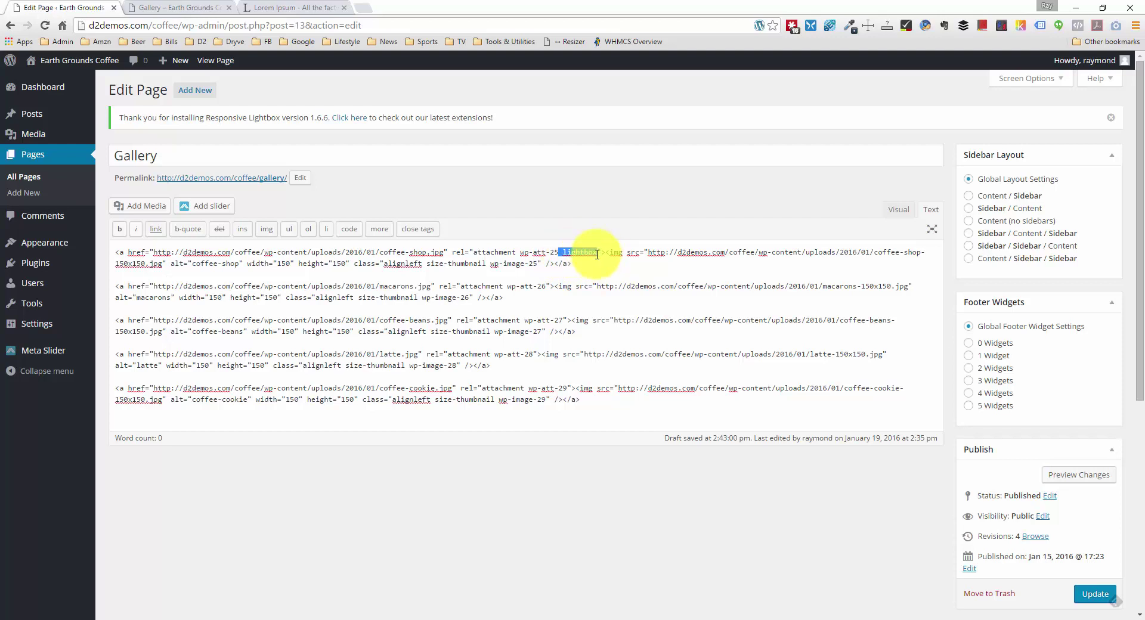
pyautogui.click(548, 285)
pyautogui.hotkey('ctrl', 'v')
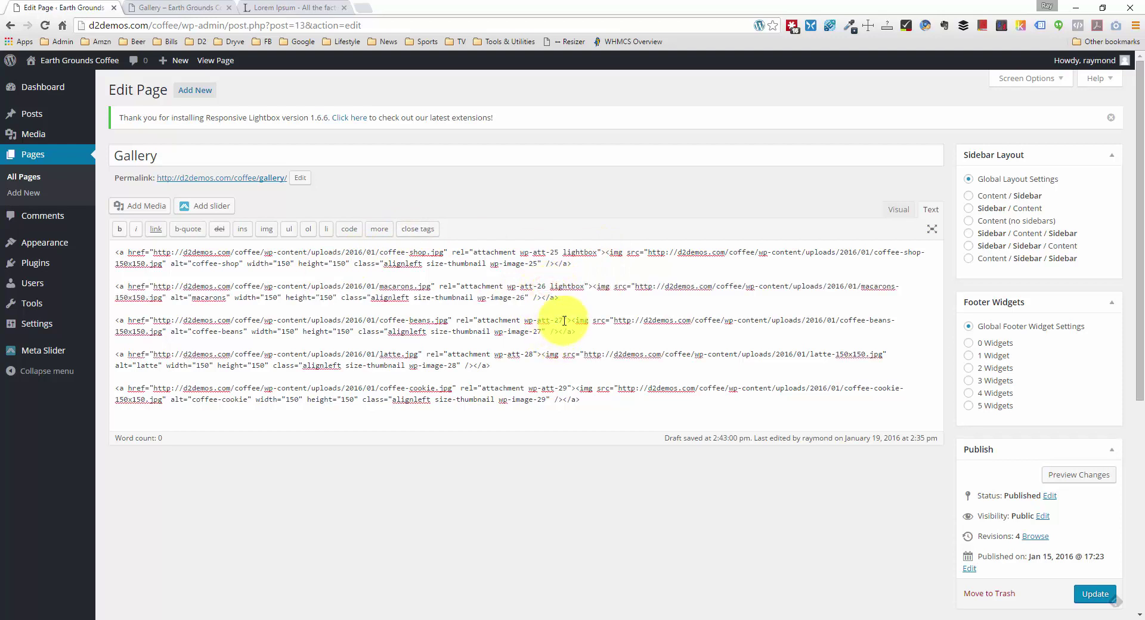
pyautogui.click(562, 320)
pyautogui.hotkey('ctrl', 'v')
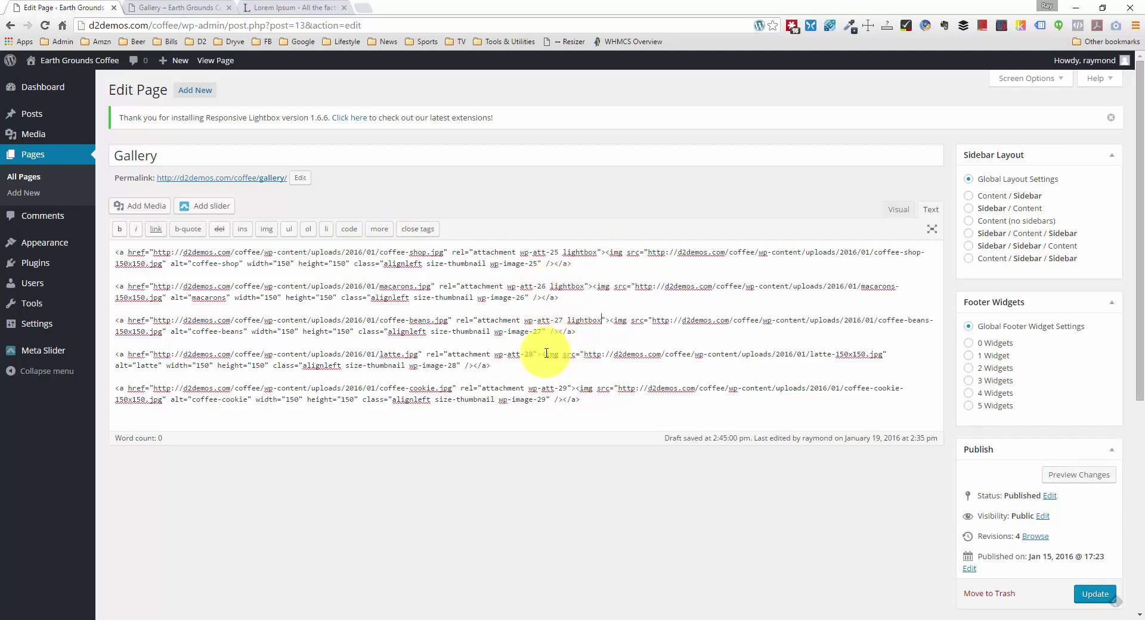
pyautogui.hotkey('ctrl', 'v')
pyautogui.click(564, 388)
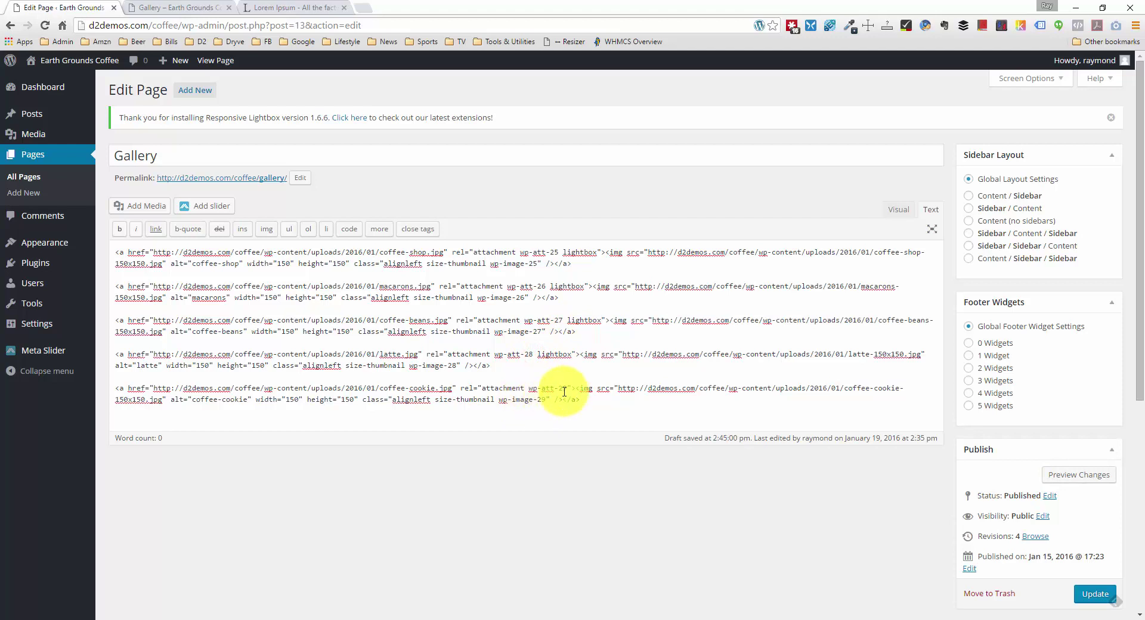
pyautogui.hotkey('ctrl', 'v')
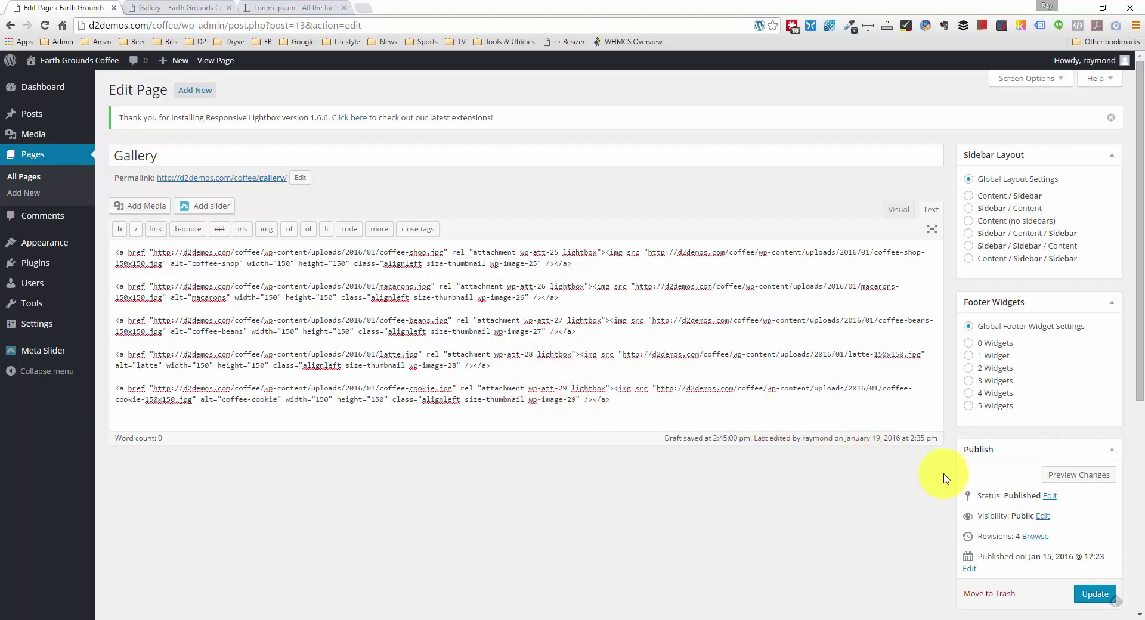
pyautogui.click(1096, 594)
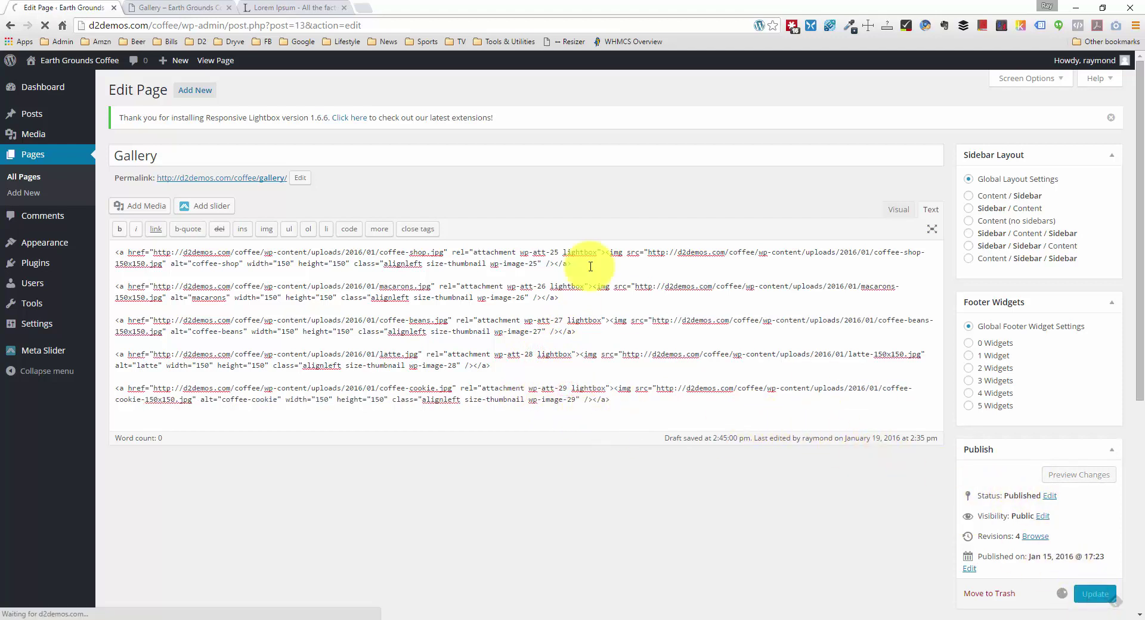
# Step: Reload the live Gallery page in its browser tab
pyautogui.click(168, 8)
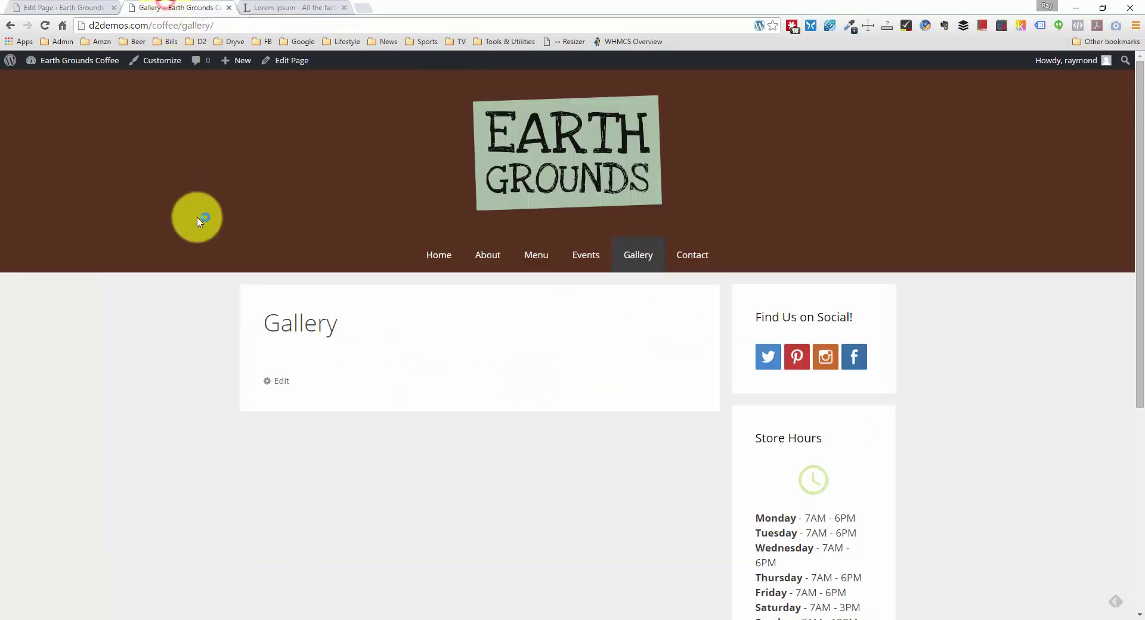
pyautogui.rightClick(139, 366)
pyautogui.click(187, 401)
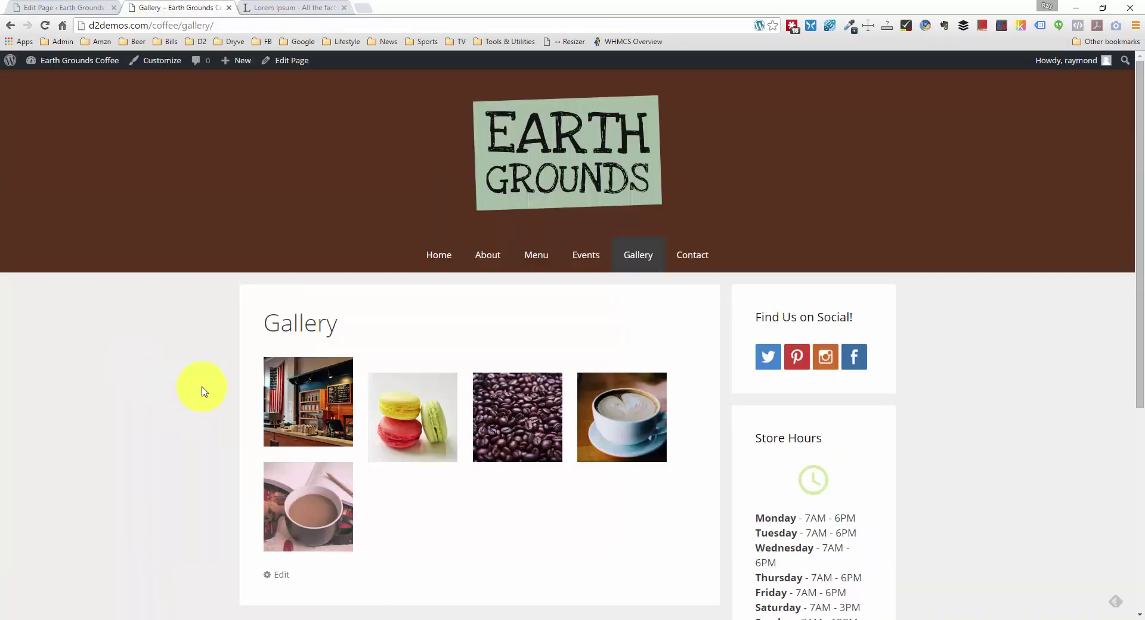
pyautogui.scroll(-1, 203, 390)
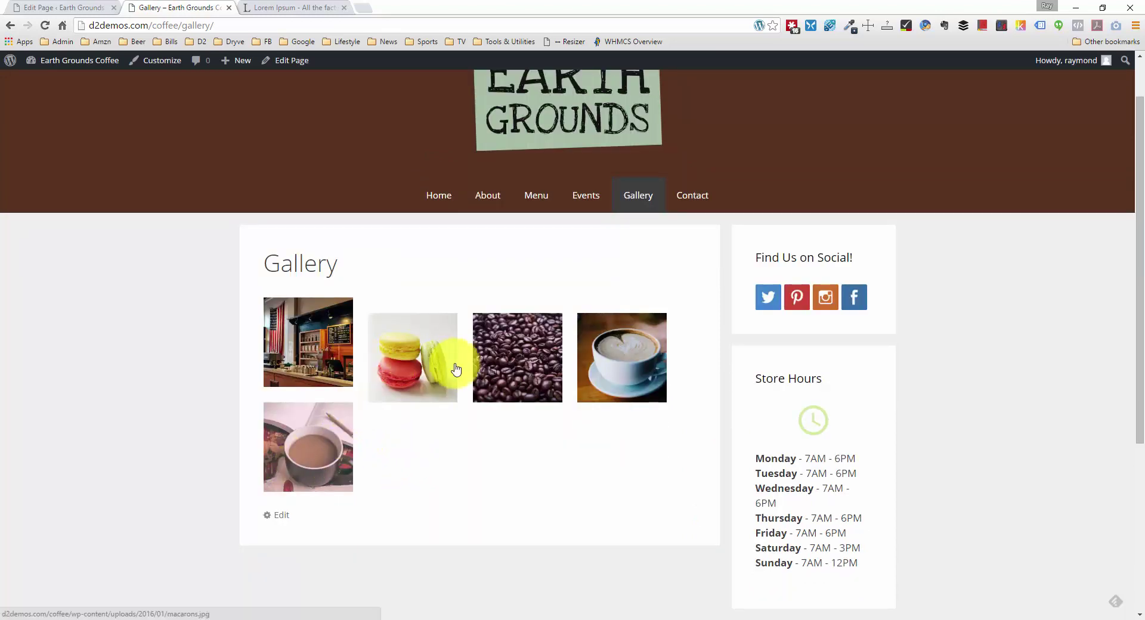
pyautogui.scroll(-1, 408, 375)
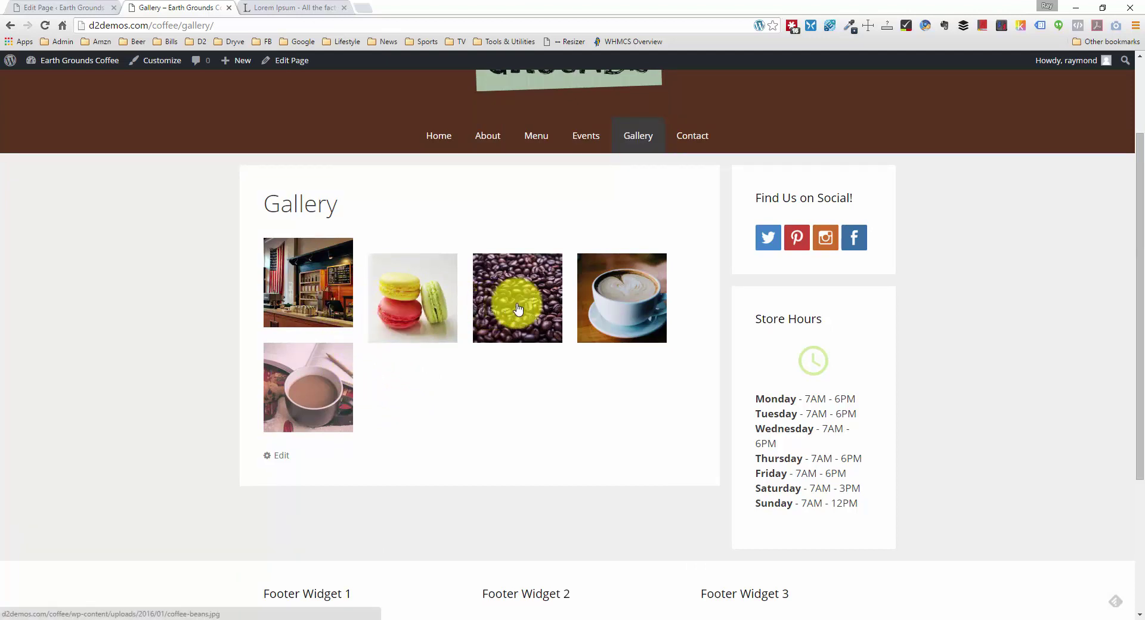
# Step: Open and close the latte, macarons, coffee shop and coffee beans photos in the lightbox
pyautogui.click(614, 305)
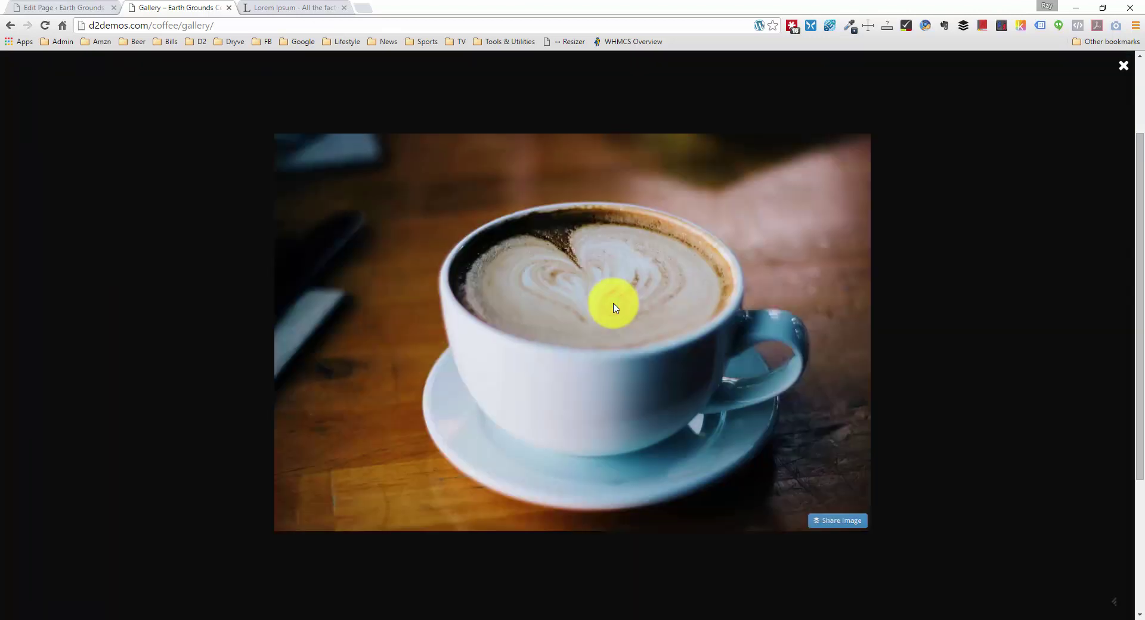
pyautogui.click(1123, 67)
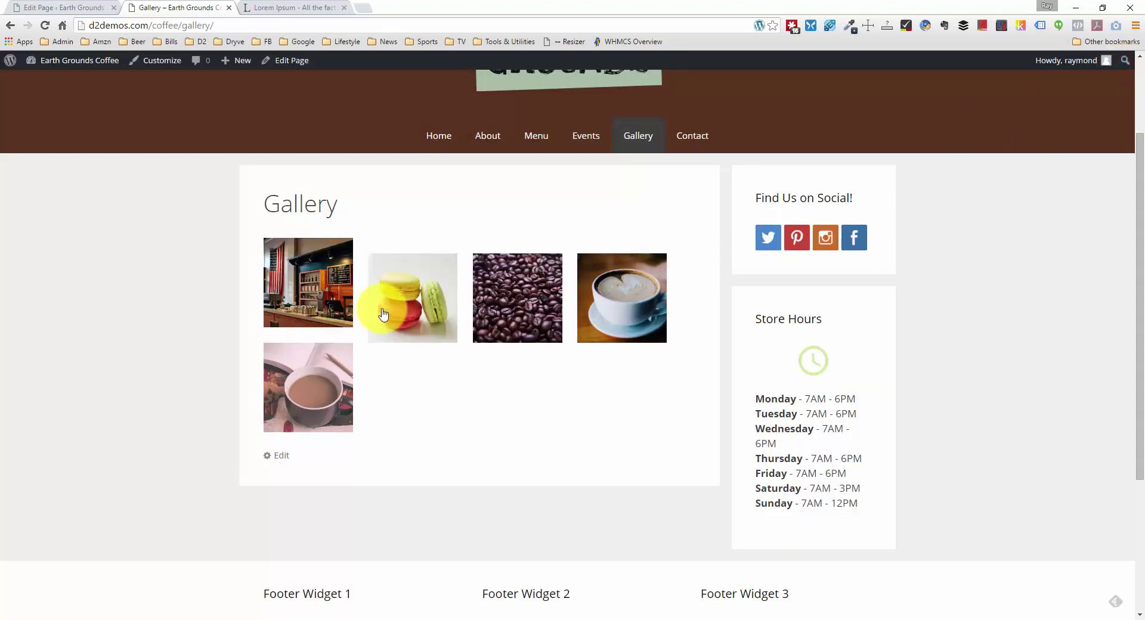
pyautogui.click(381, 309)
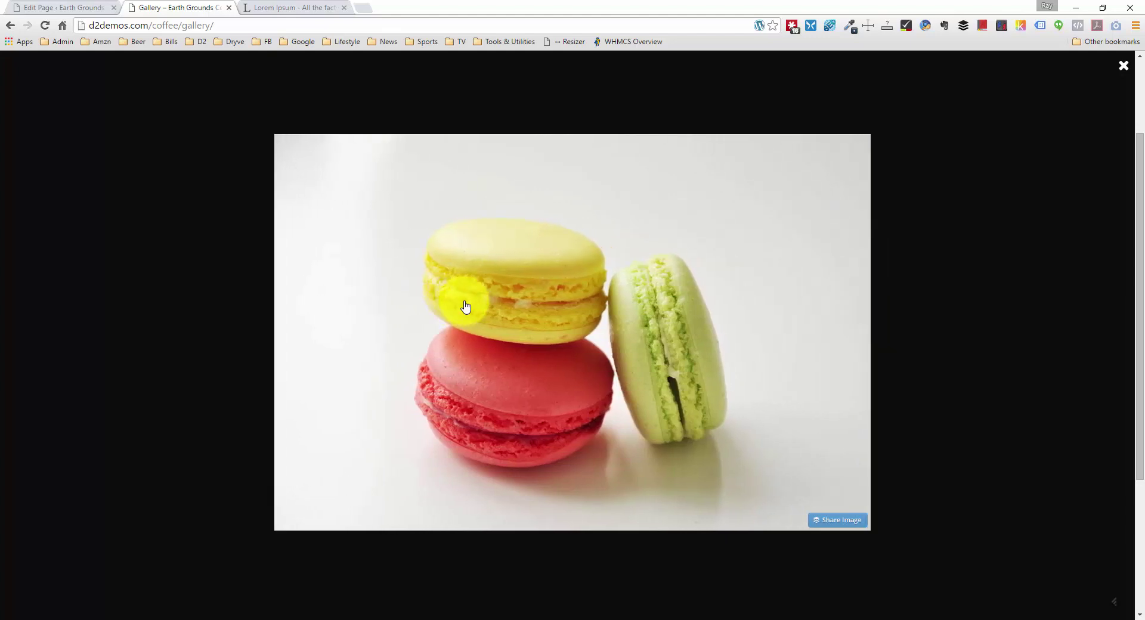
pyautogui.click(1119, 72)
pyautogui.click(339, 284)
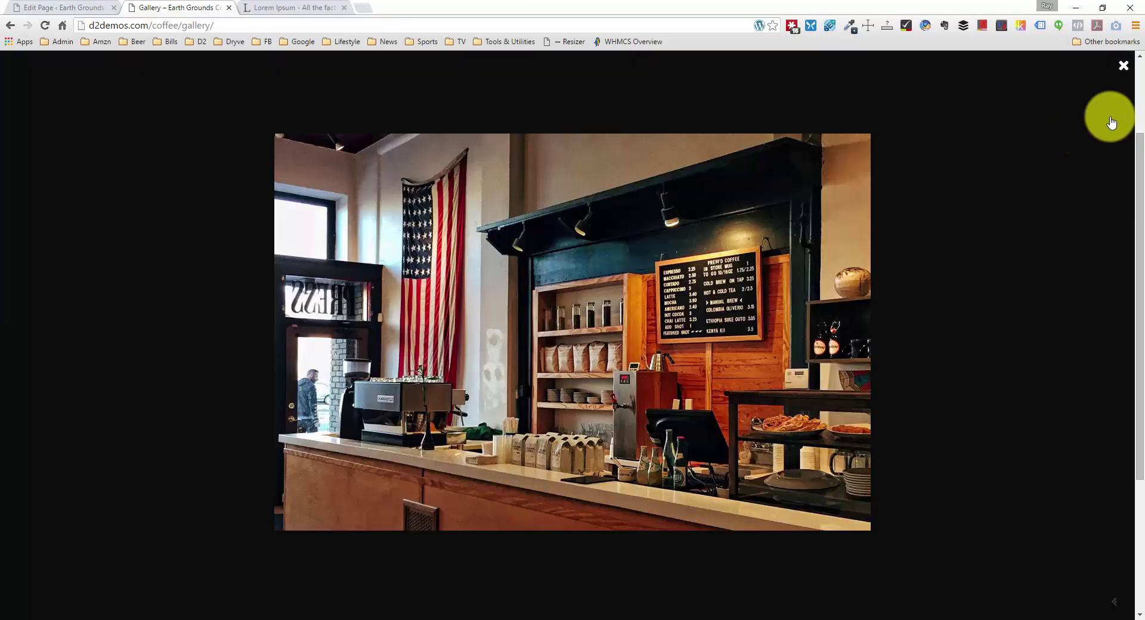
pyautogui.click(1111, 122)
pyautogui.click(614, 324)
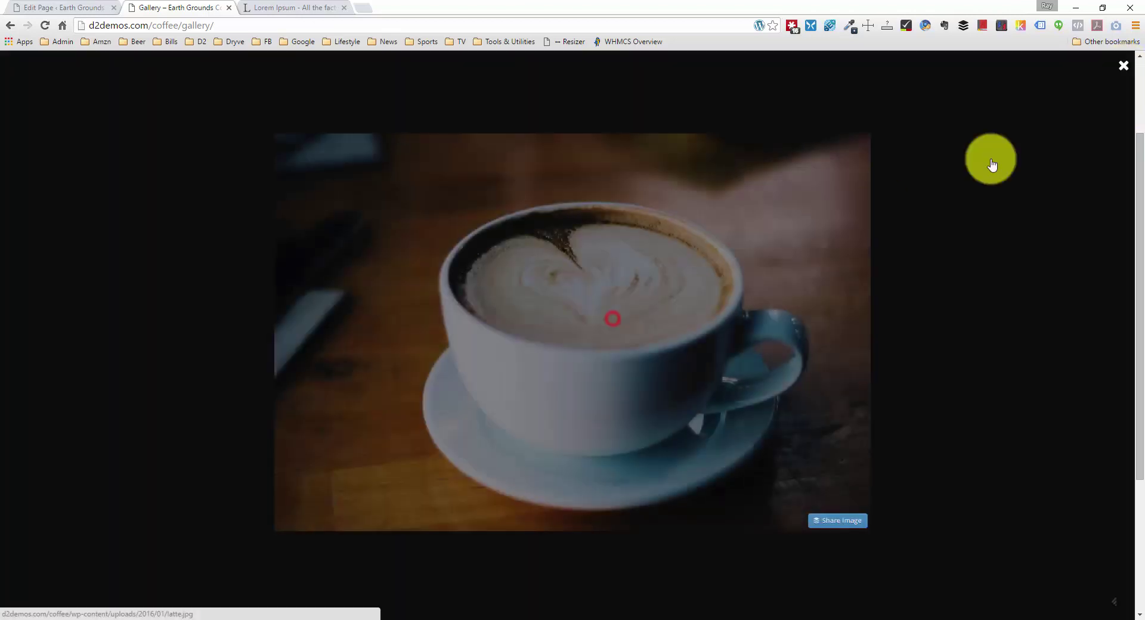
pyautogui.click(1122, 64)
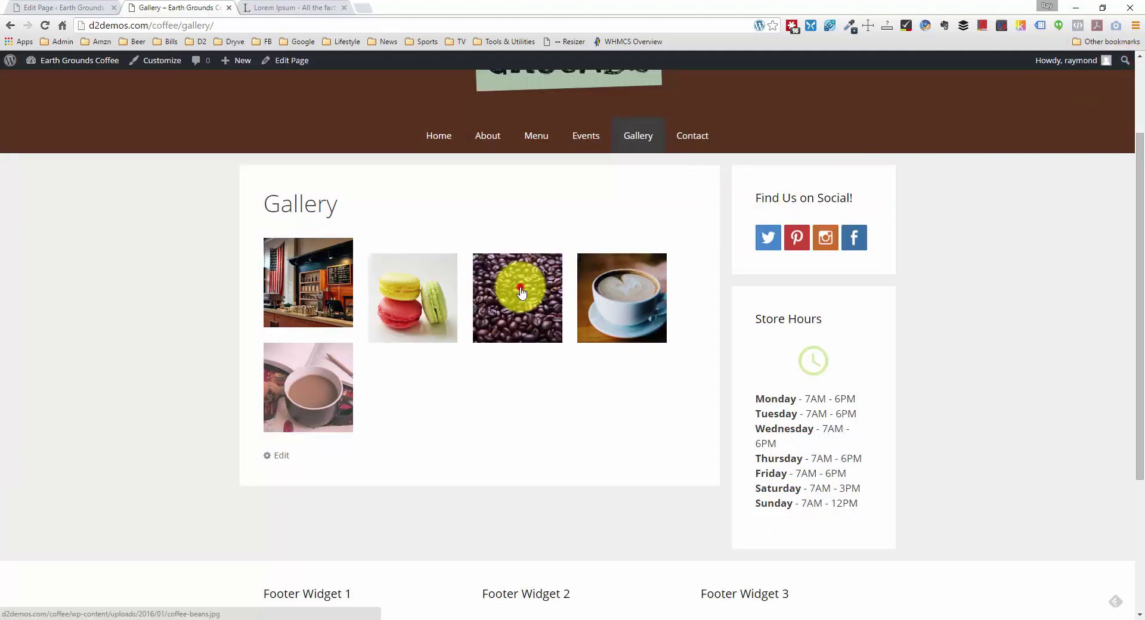
pyautogui.click(523, 289)
pyautogui.click(1123, 65)
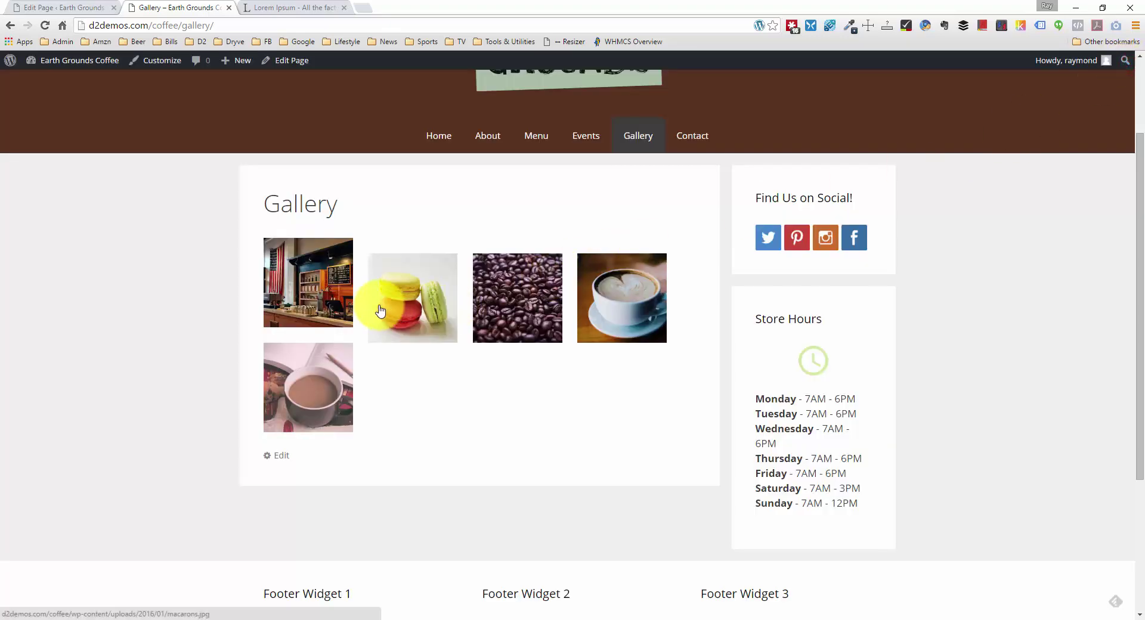
pyautogui.scroll(2, 379, 310)
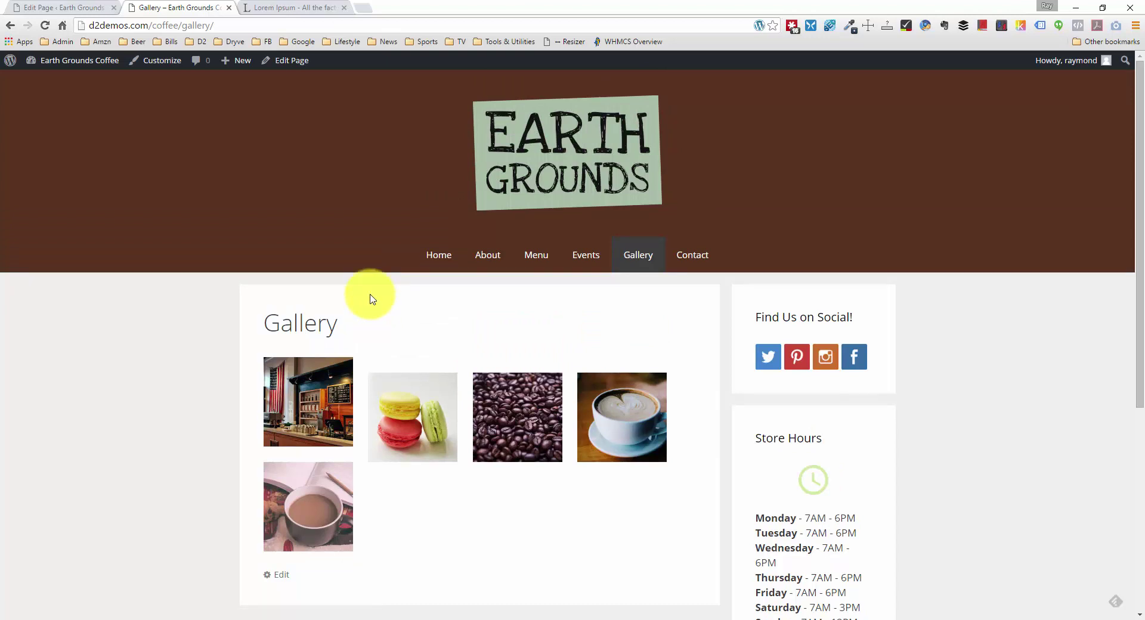
pyautogui.rightClick(298, 391)
# Step: Inspect the first thumbnail's img, link and paragraph elements, then close DevTools and return to the editor
pyautogui.click(334, 385)
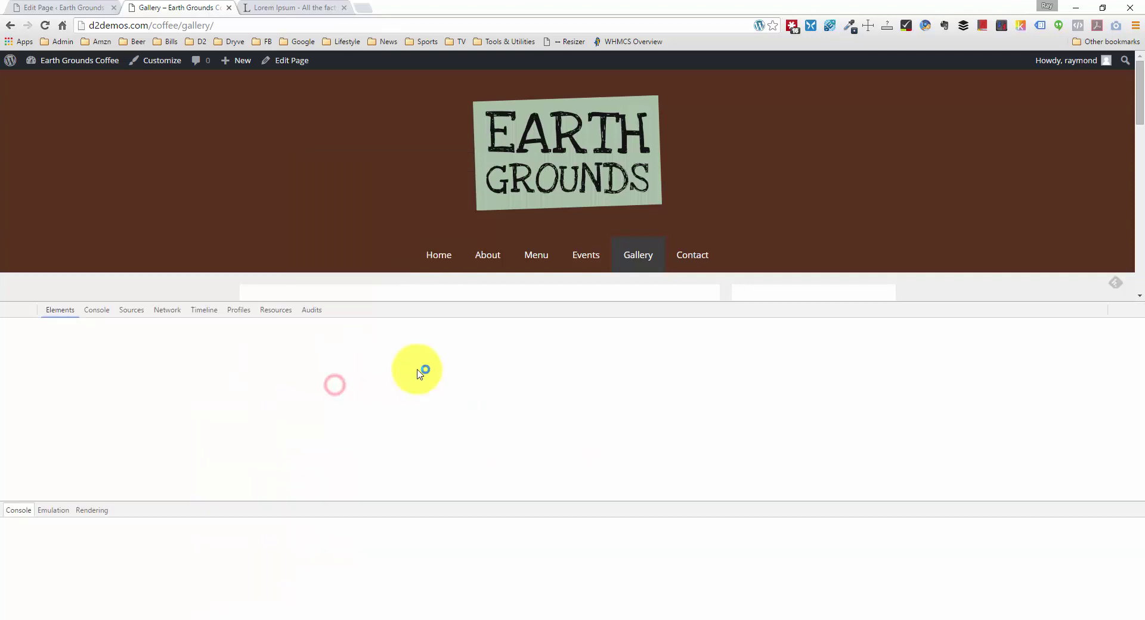
pyautogui.scroll(-4, 343, 225)
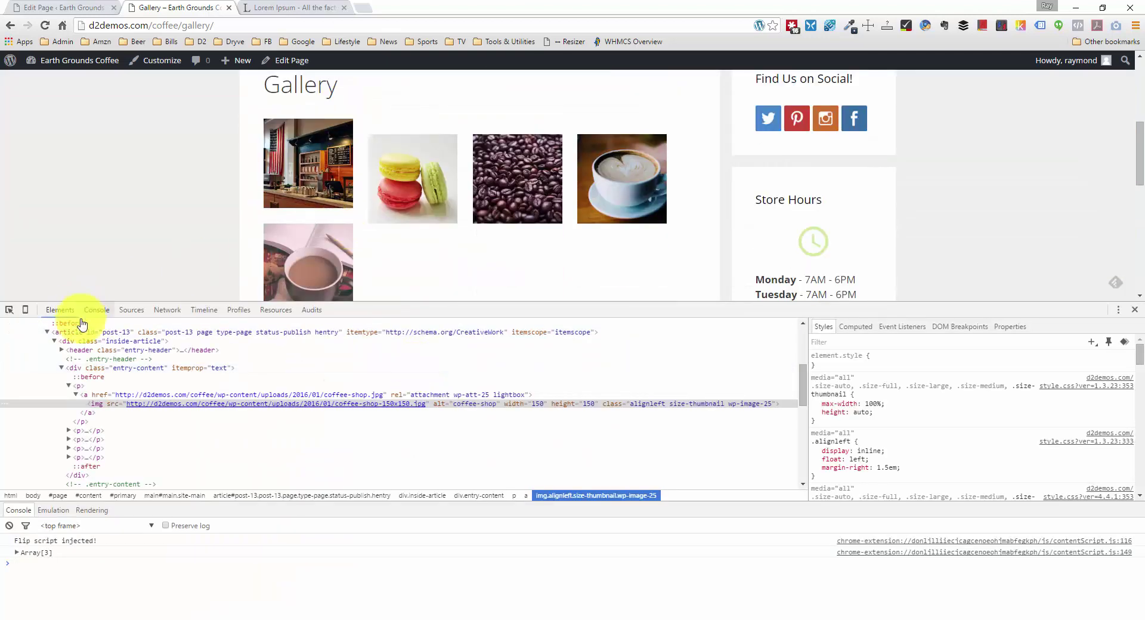
pyautogui.click(108, 408)
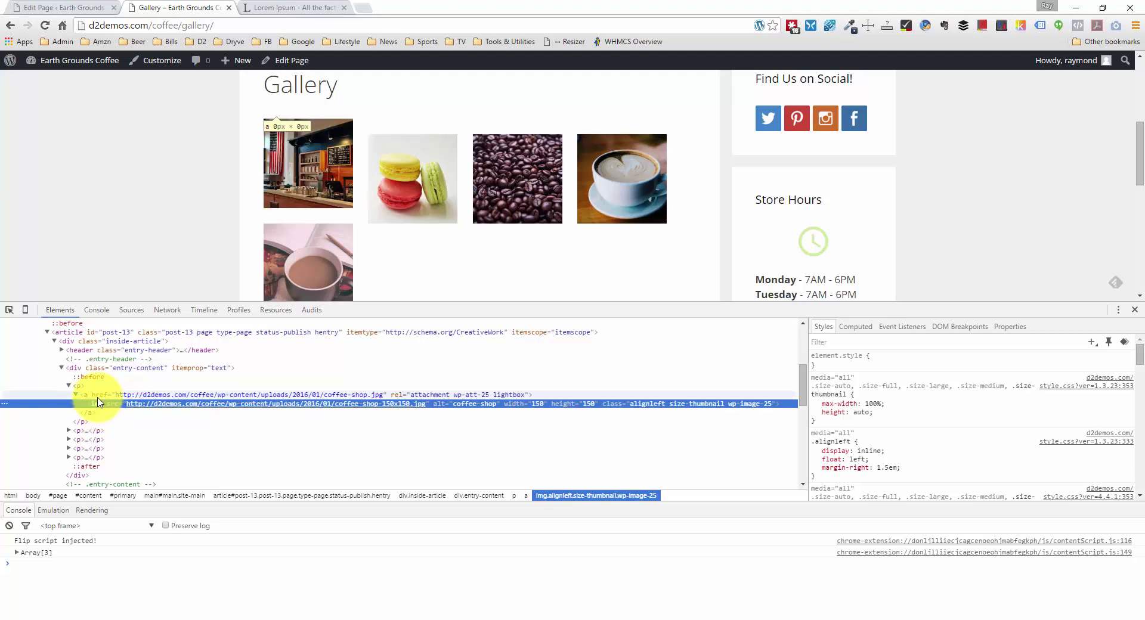
pyautogui.click(98, 397)
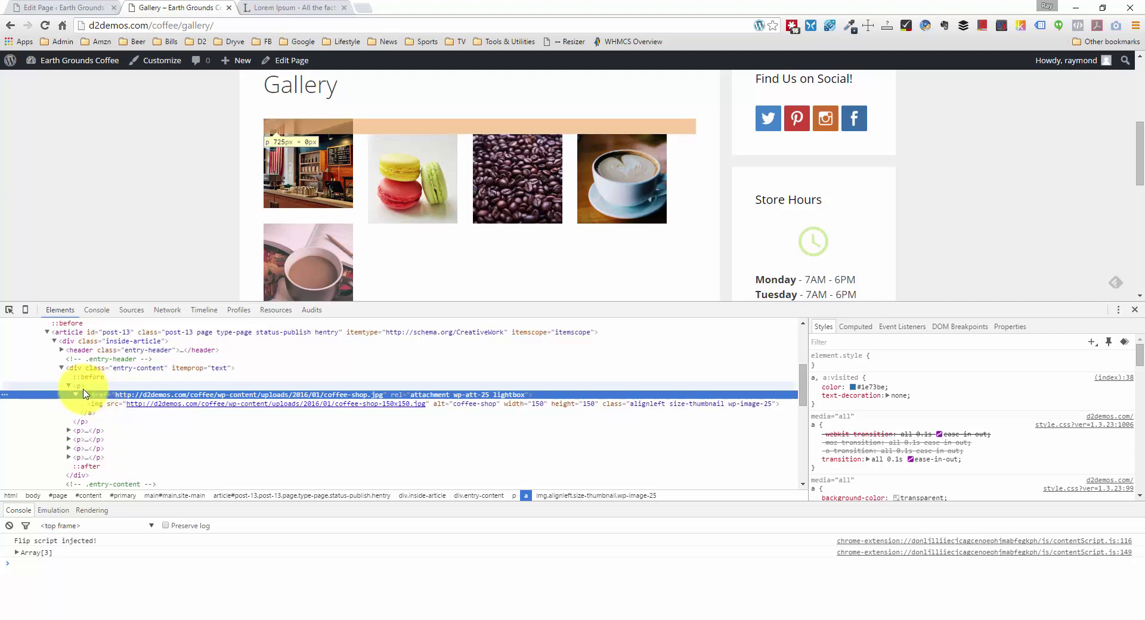
pyautogui.click(84, 387)
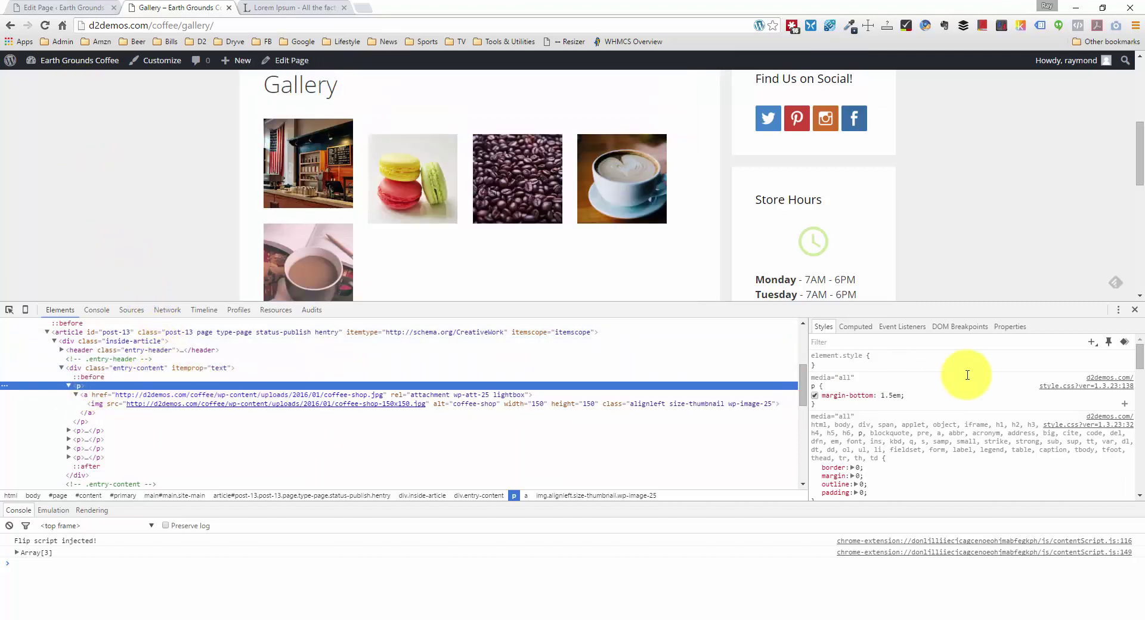
pyautogui.click(1134, 309)
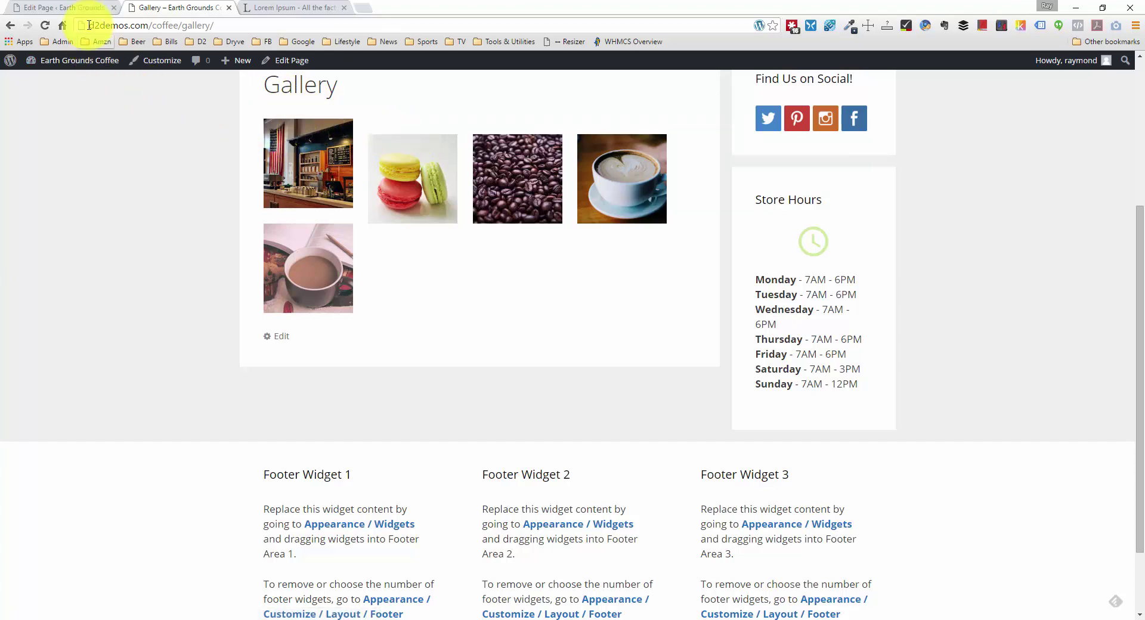
pyautogui.click(87, 7)
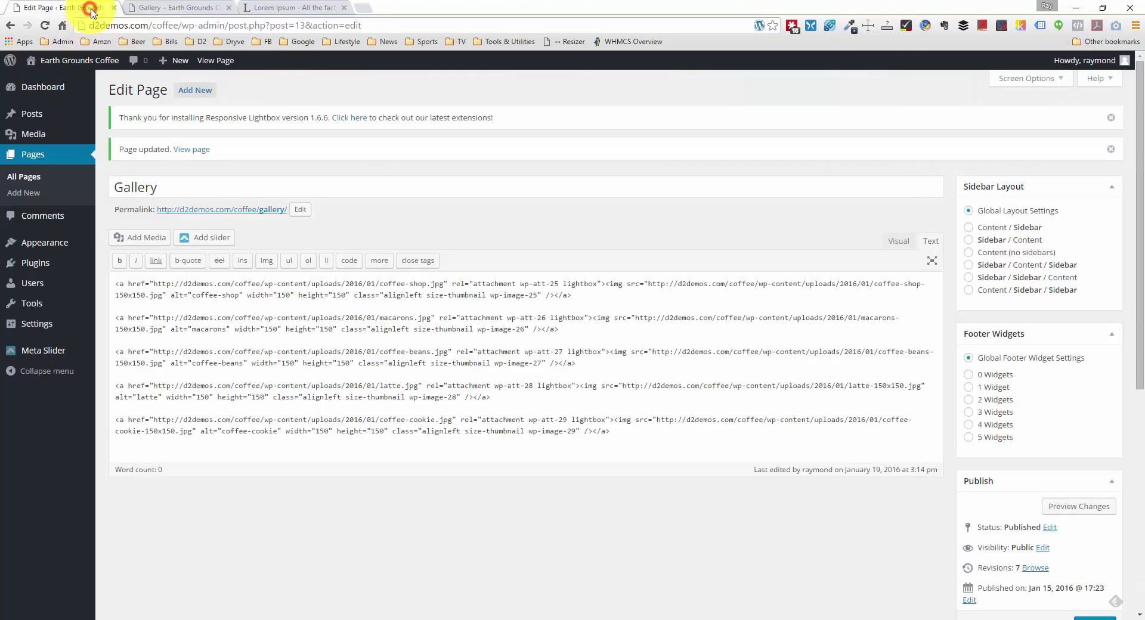
# Step: Join the macarons link onto the coffee-shop line, removing the blank line between them
pyautogui.click(113, 317)
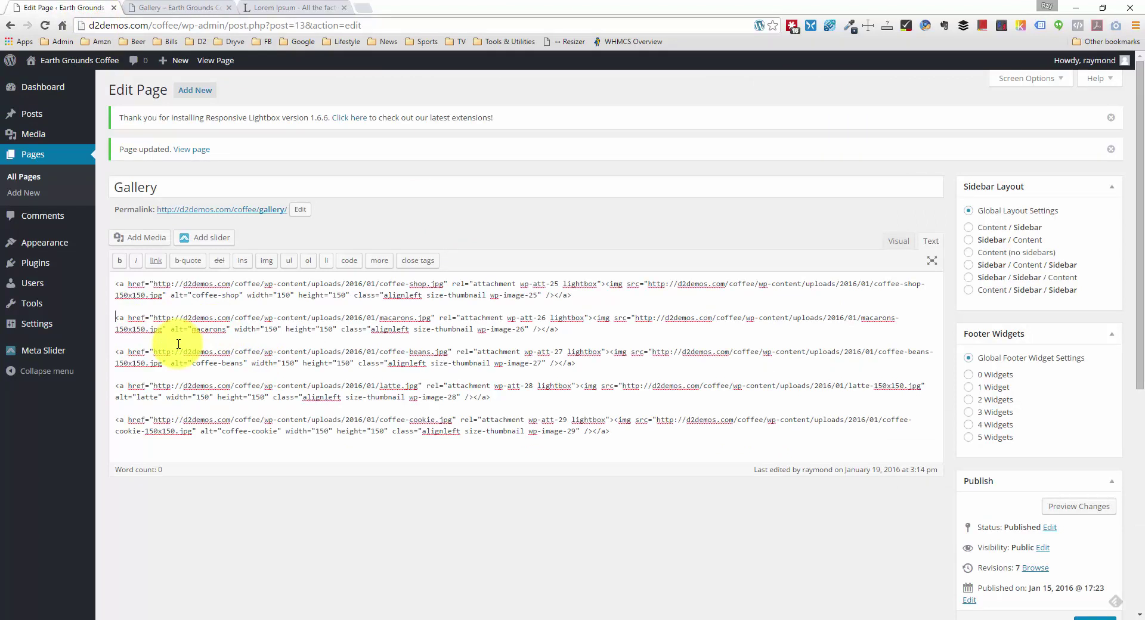
pyautogui.press('BackSpace')
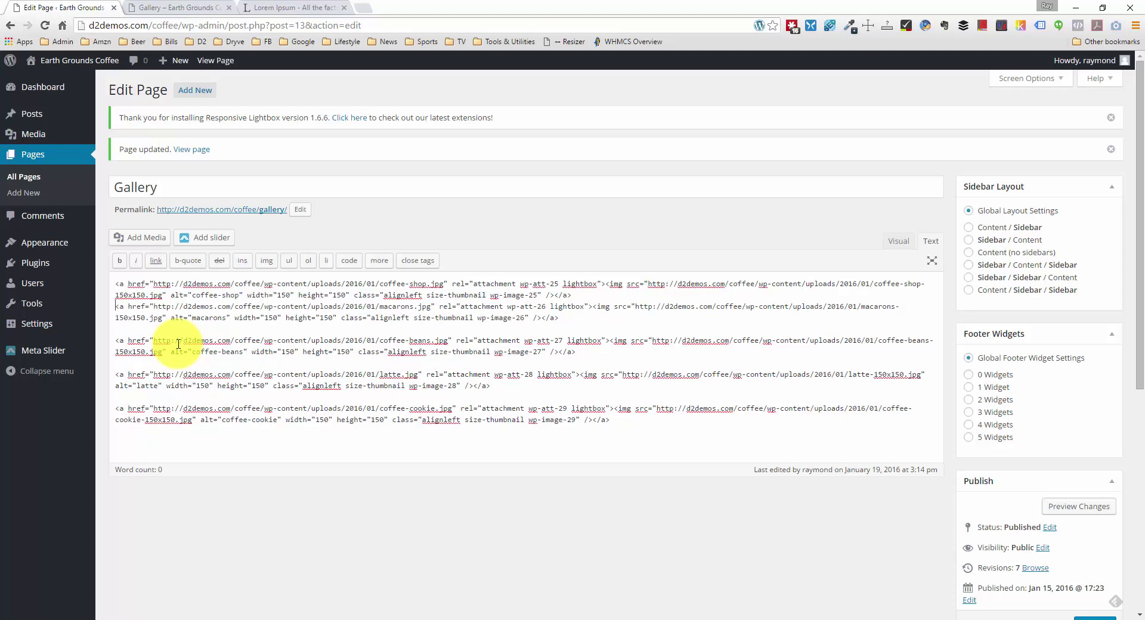
pyautogui.press('Return')
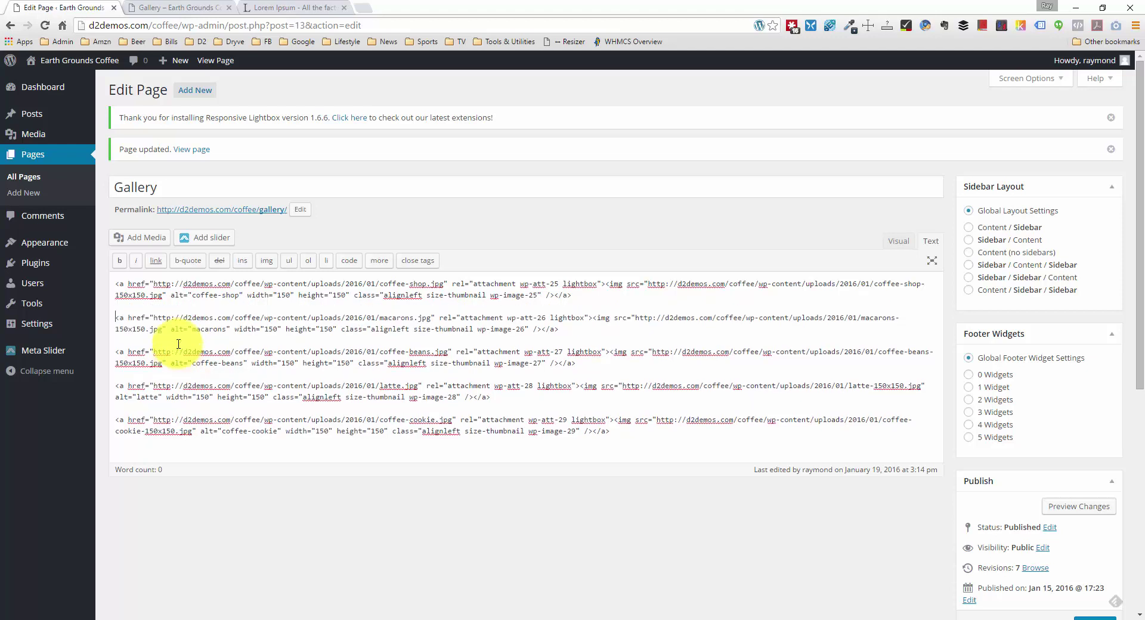
pyautogui.press('Up')
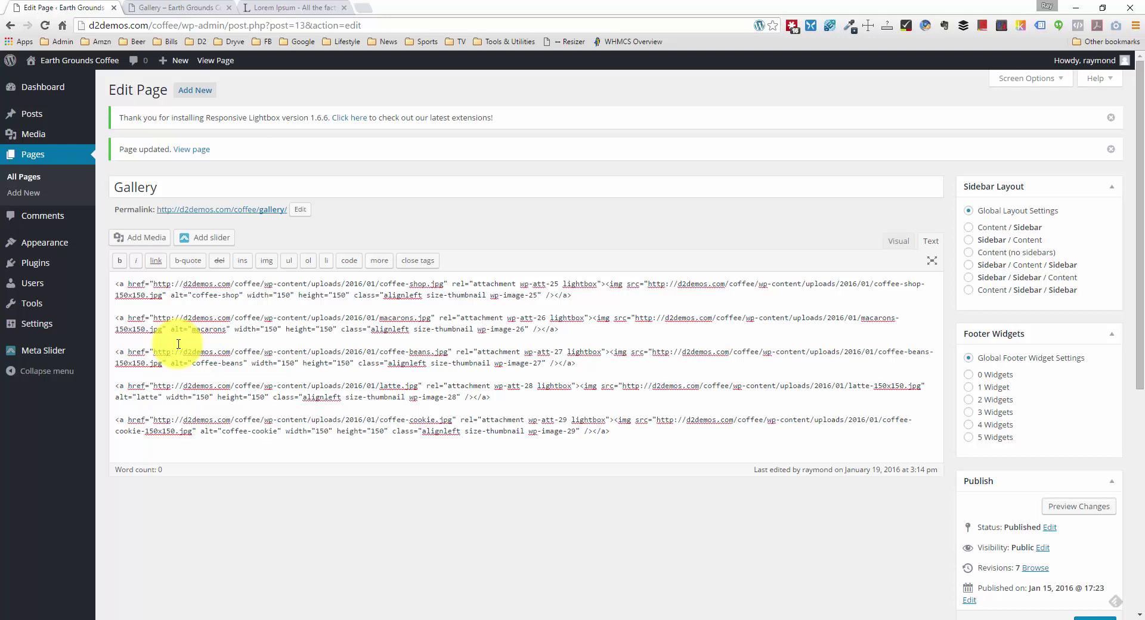
pyautogui.press('Delete')
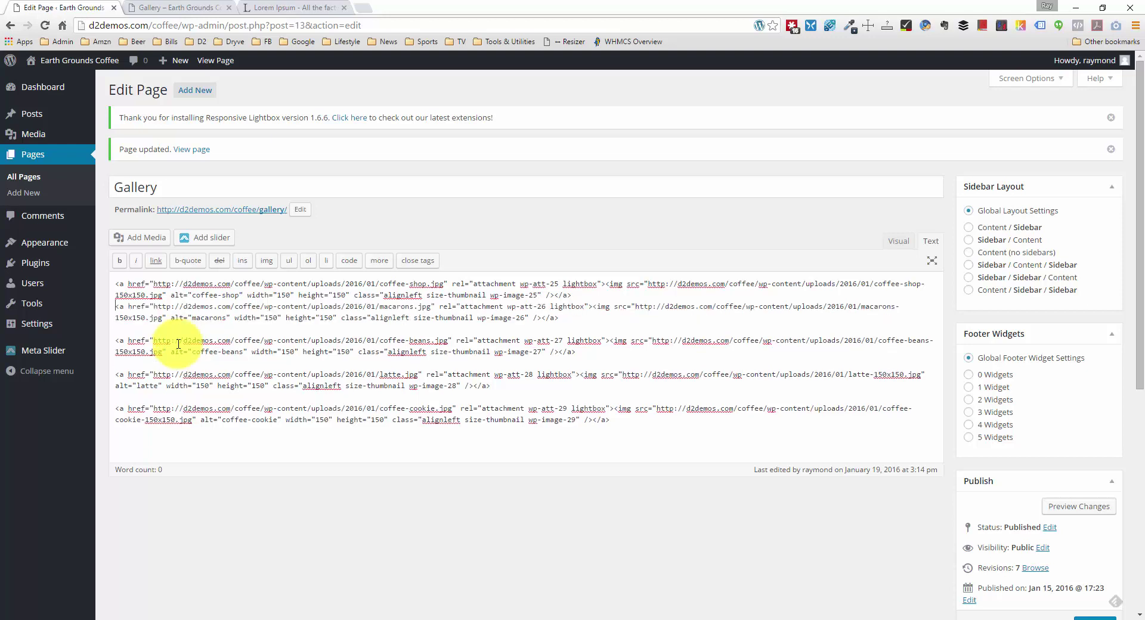
pyautogui.press('BackSpace')
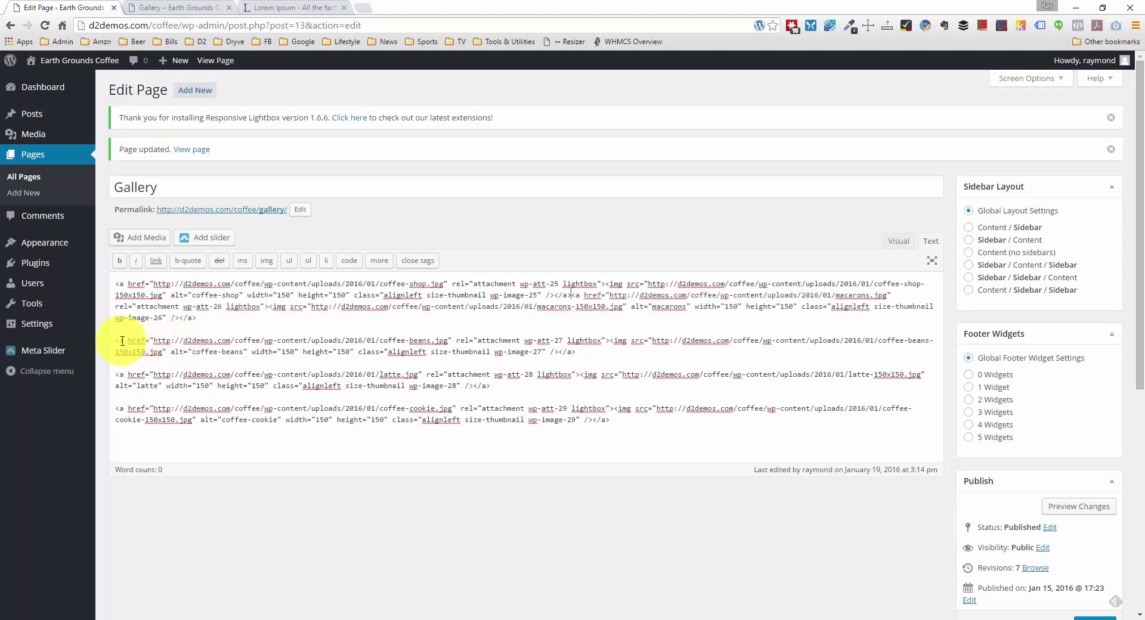
# Step: Join the coffee-beans, latte and coffee-cookie links onto the same line and update the page
pyautogui.click(116, 340)
pyautogui.press('BackSpace')
pyautogui.press('BackSpace')
pyautogui.click(115, 352)
pyautogui.press('BackSpace')
pyautogui.press('BackSpace')
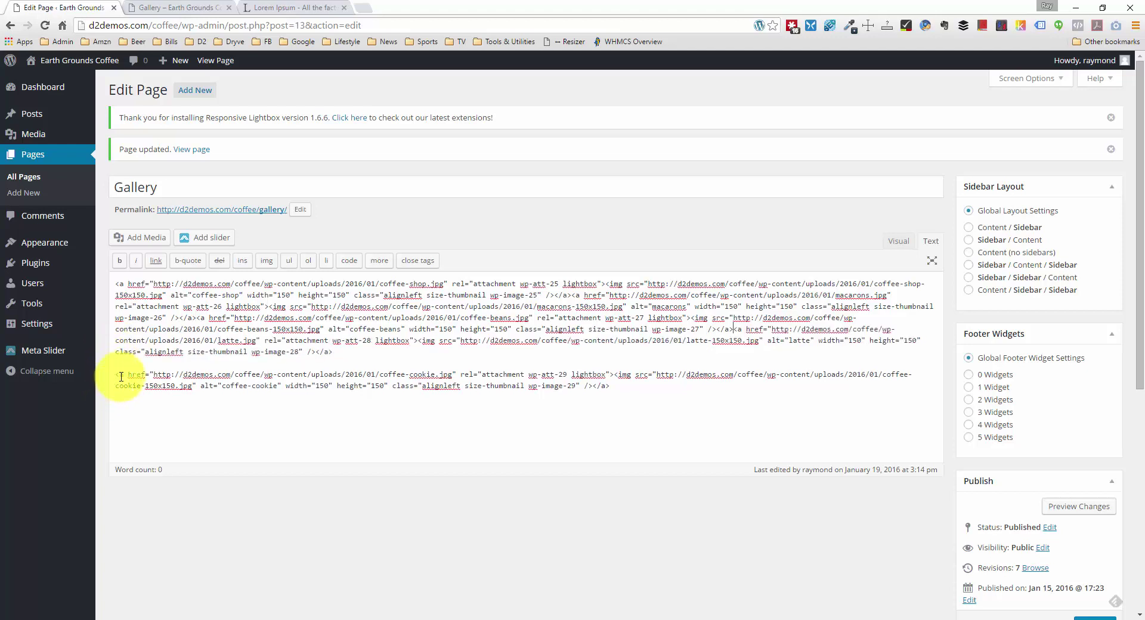
pyautogui.click(115, 374)
pyautogui.press('BackSpace')
pyautogui.press('BackSpace')
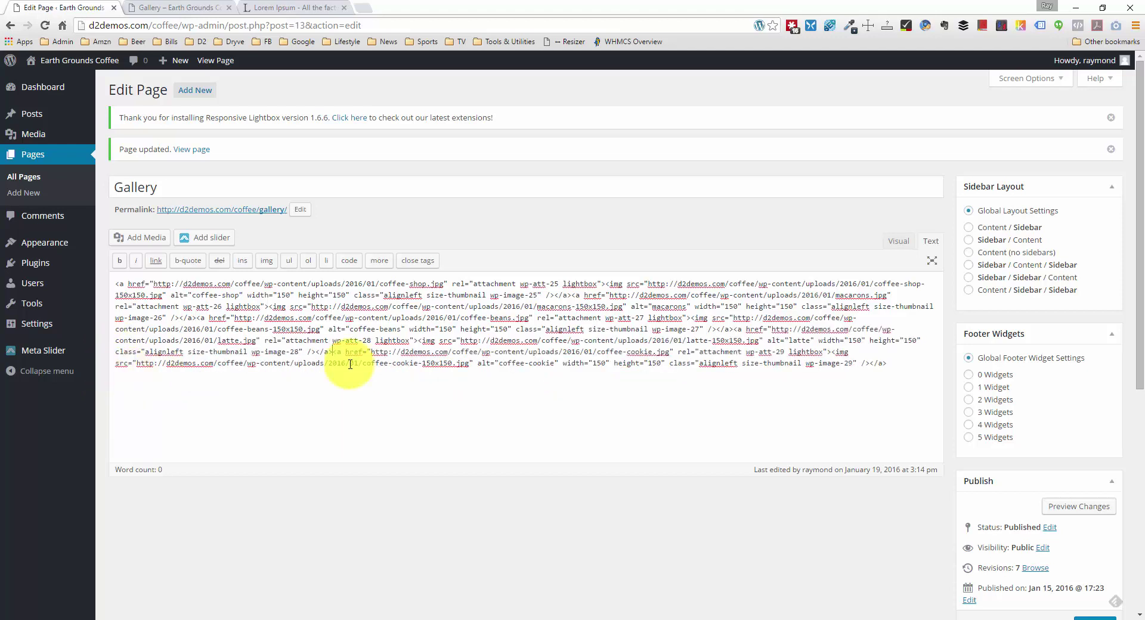
pyautogui.scroll(-1, 1045, 482)
pyautogui.scroll(-1, 1037, 477)
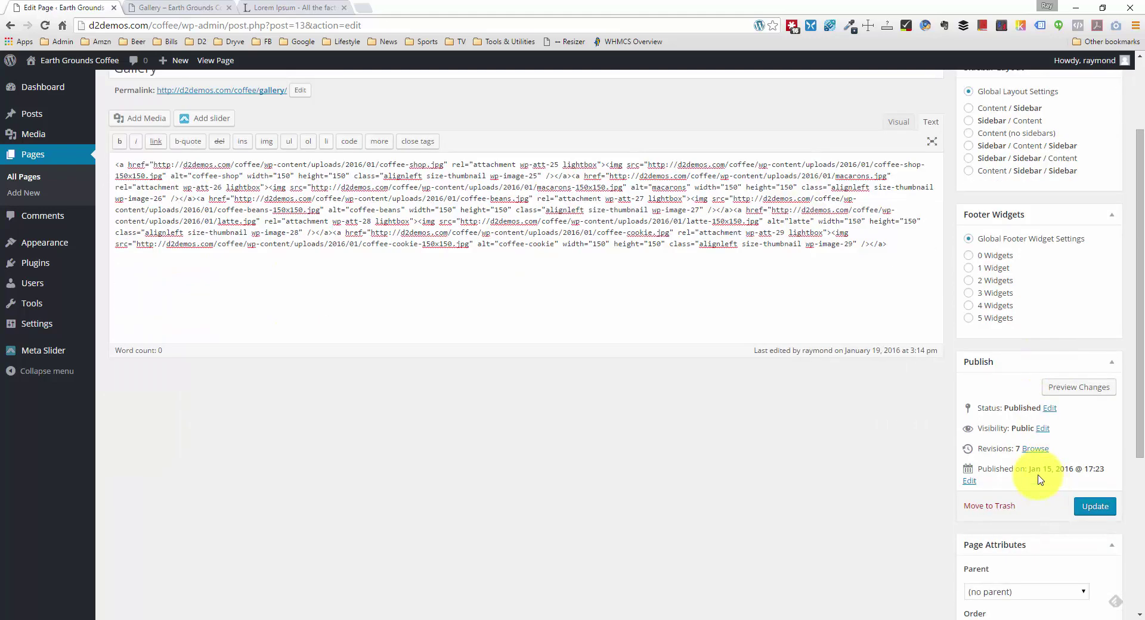
pyautogui.scroll(1, 974, 378)
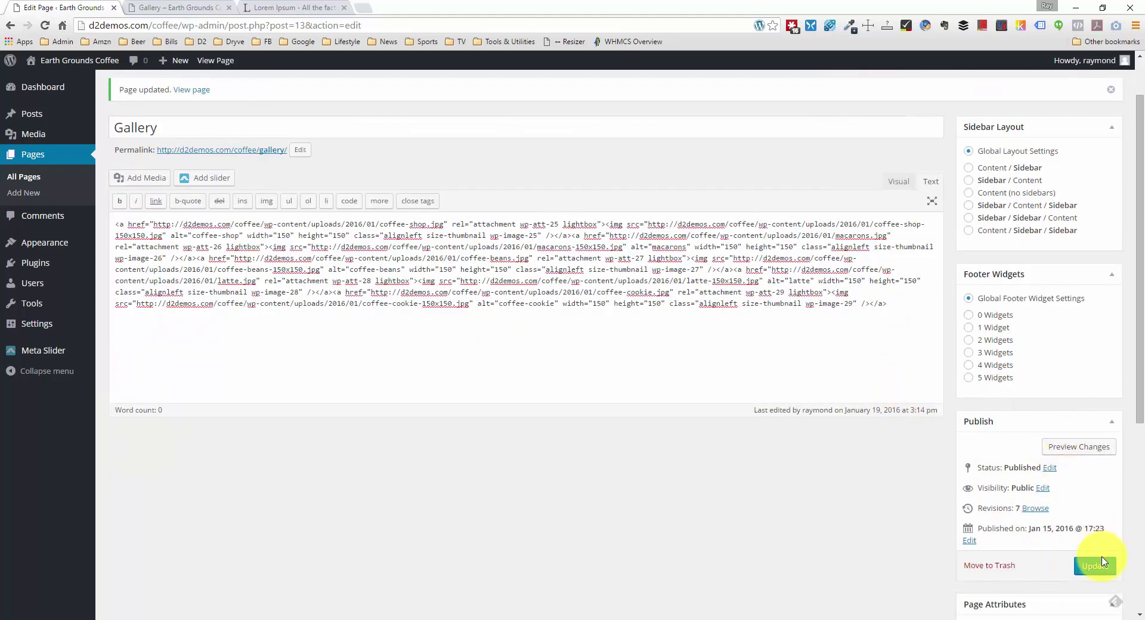
pyautogui.click(1097, 564)
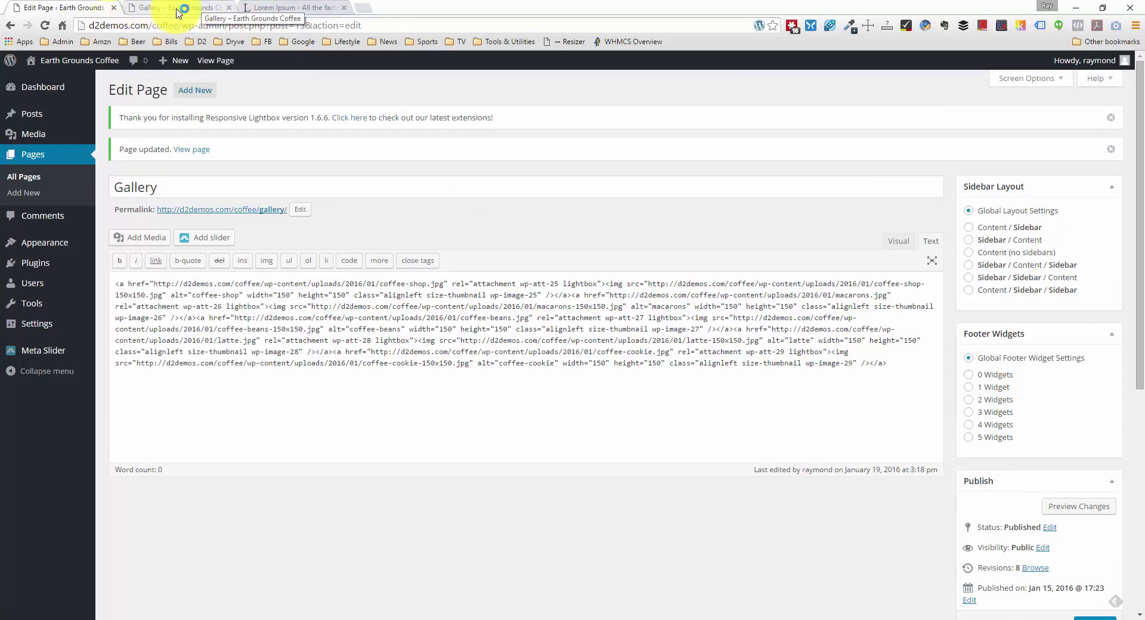
pyautogui.click(182, 11)
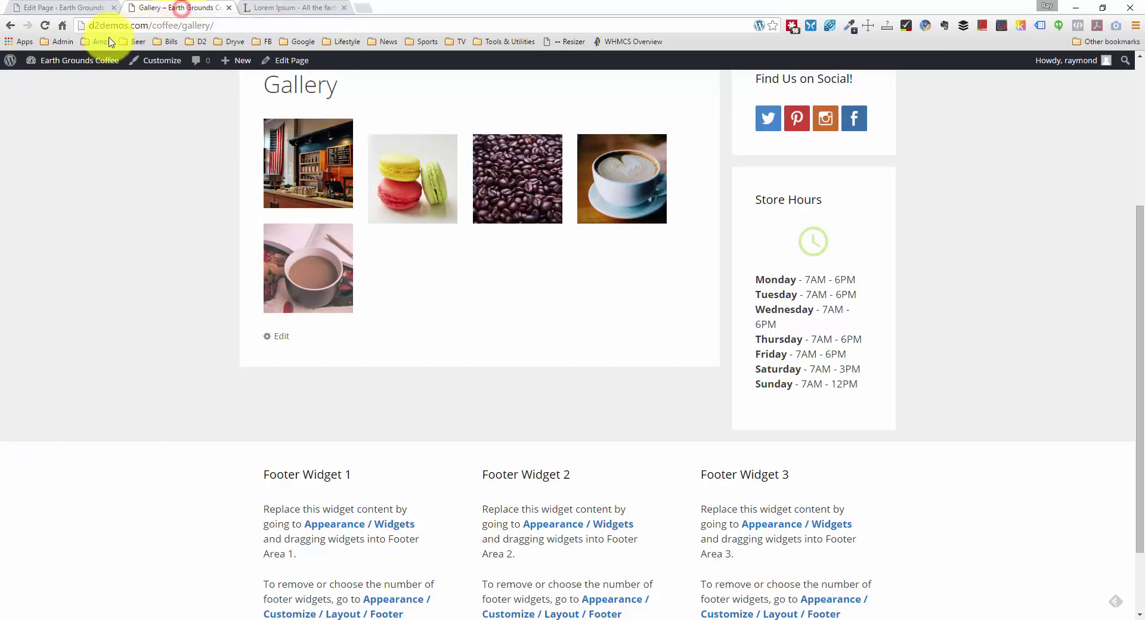
pyautogui.rightClick(94, 195)
pyautogui.click(122, 227)
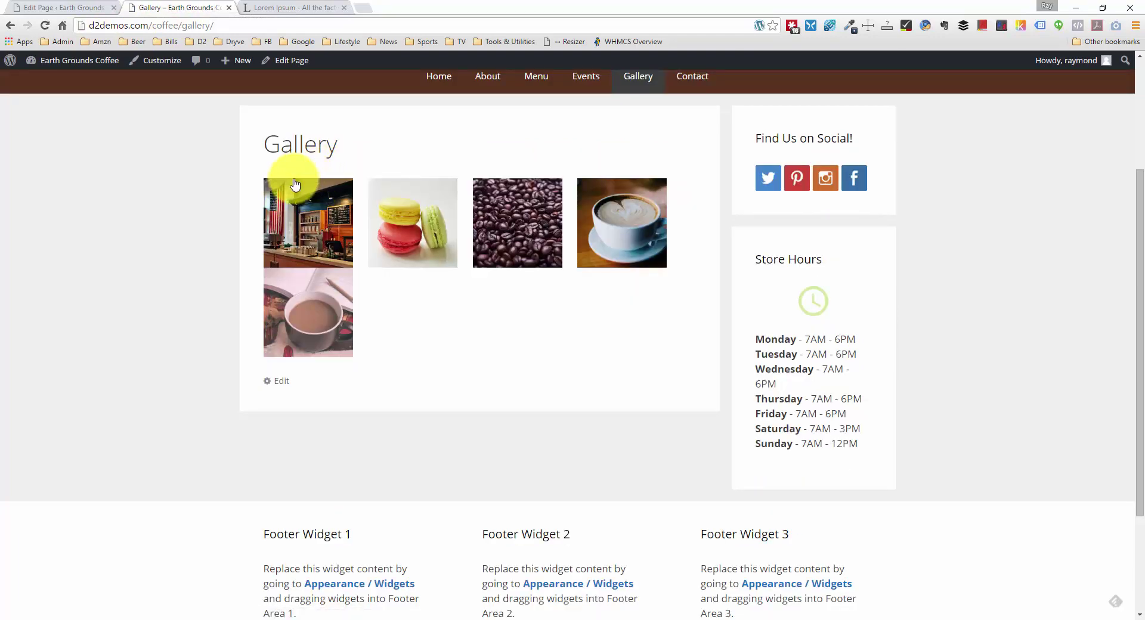
pyautogui.rightClick(349, 249)
pyautogui.click(453, 488)
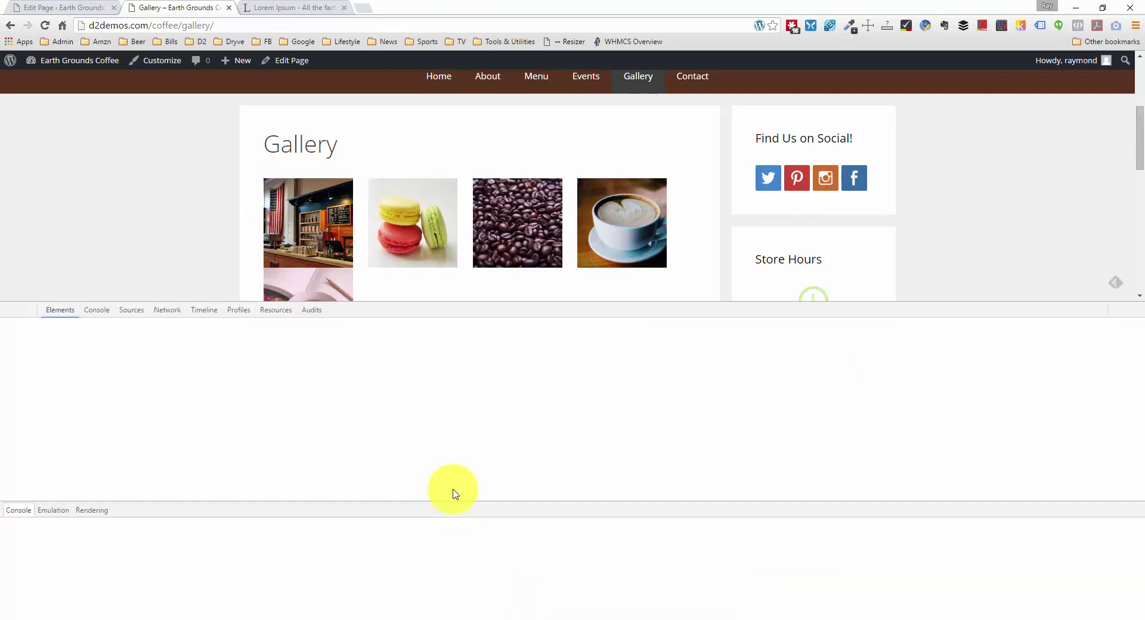
pyautogui.click(80, 394)
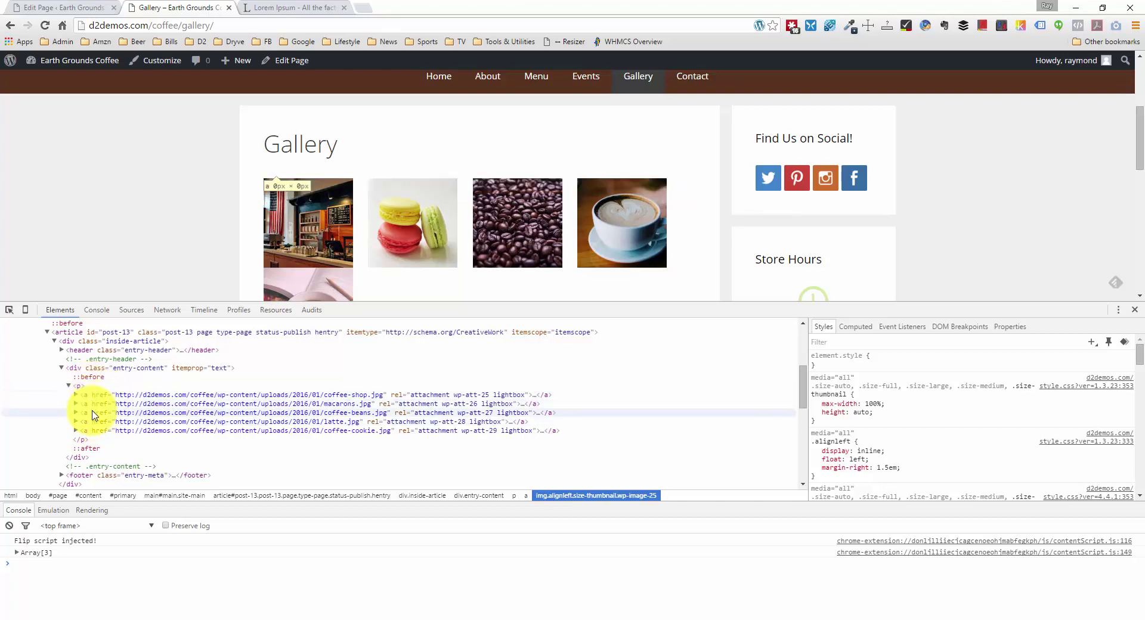
pyautogui.scroll(-1, 271, 233)
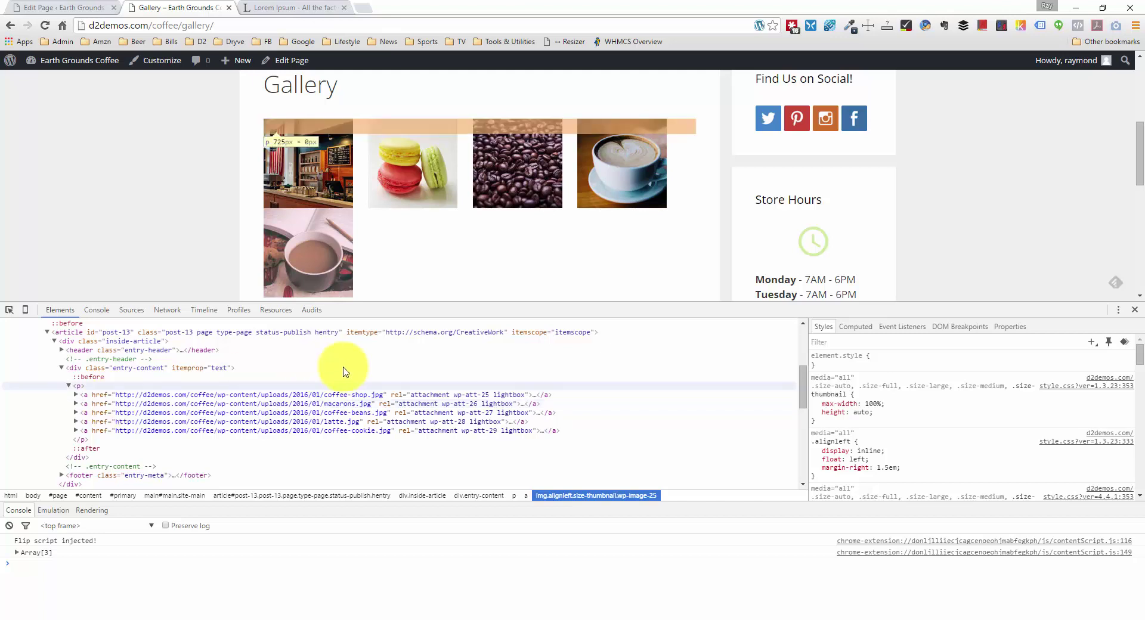
pyautogui.click(74, 9)
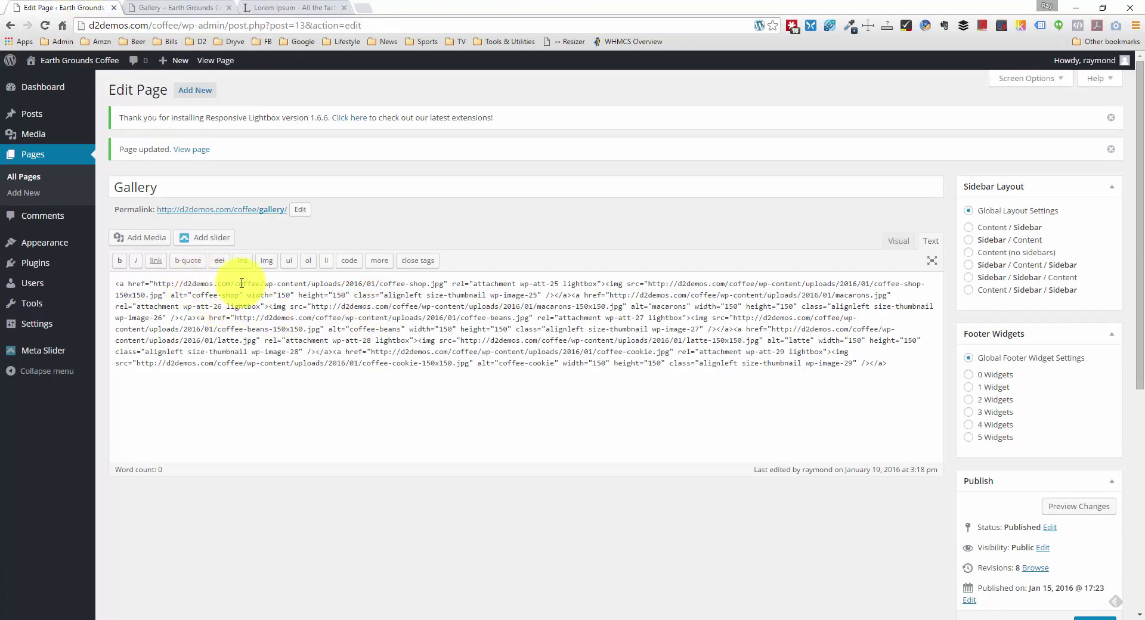
pyautogui.click(277, 302)
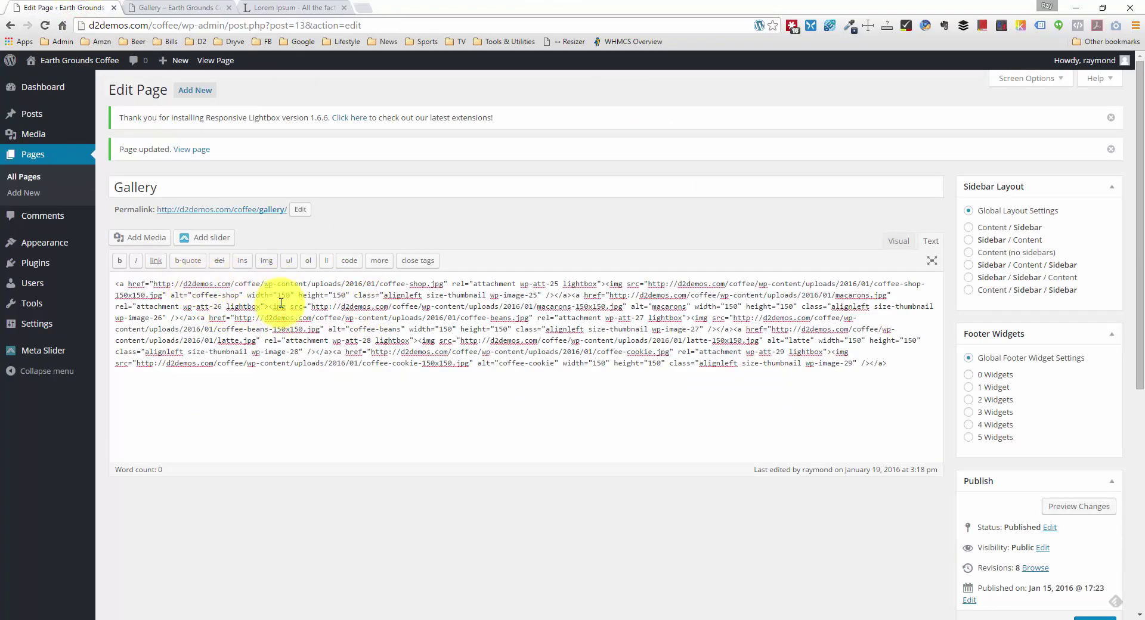
# Step: Find '/a' and put each link after a closing tag onto its own line
pyautogui.hotkey('ctrl', 'f')
pyautogui.write('/a')
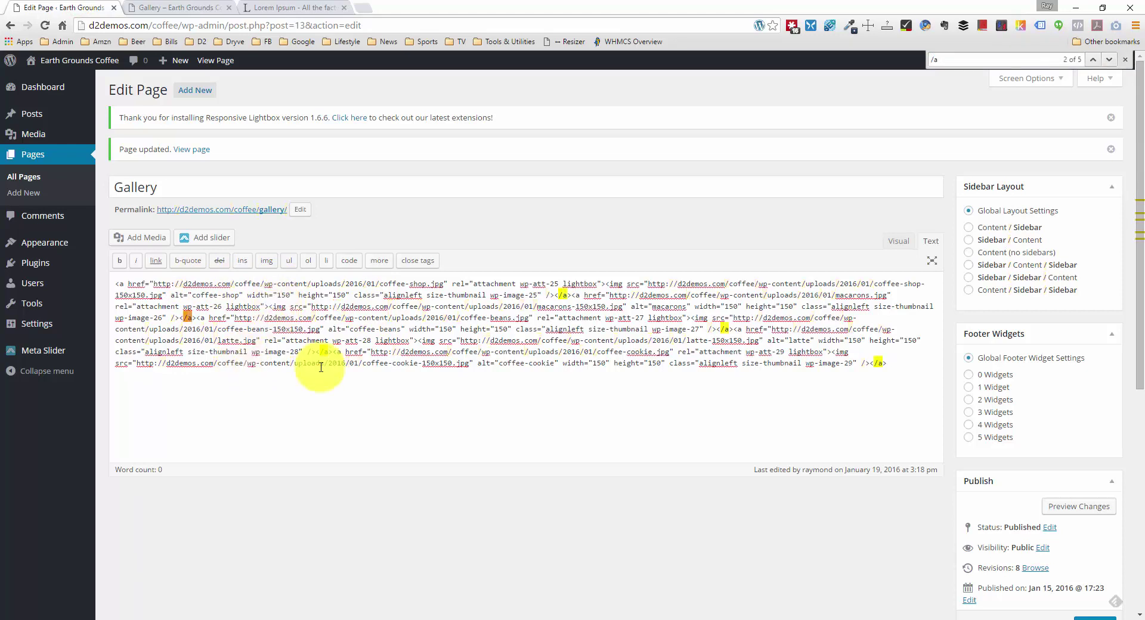
pyautogui.click(573, 294)
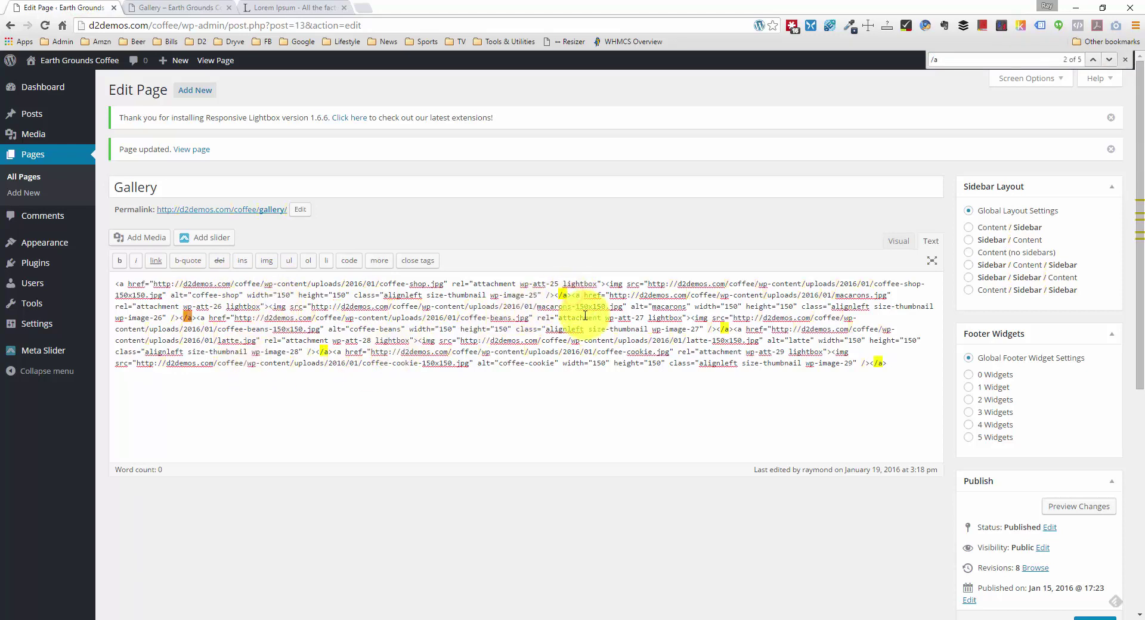
pyautogui.press('Return')
pyautogui.press('Return')
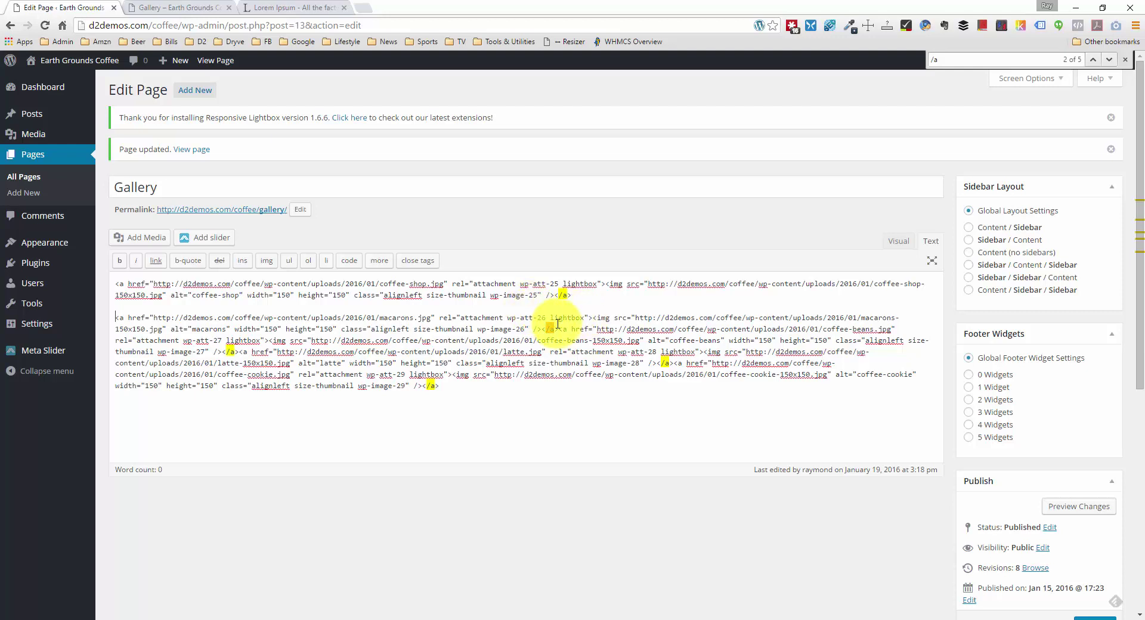
pyautogui.press('Return')
pyautogui.press('Return')
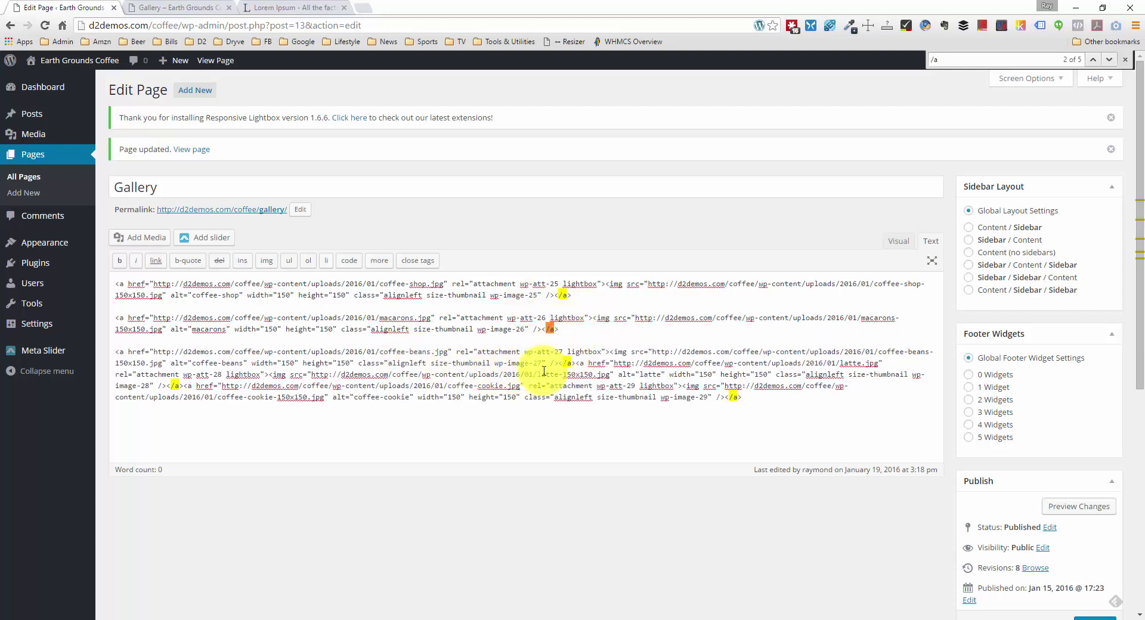
pyautogui.click(576, 364)
pyautogui.press('Return')
pyautogui.press('Return')
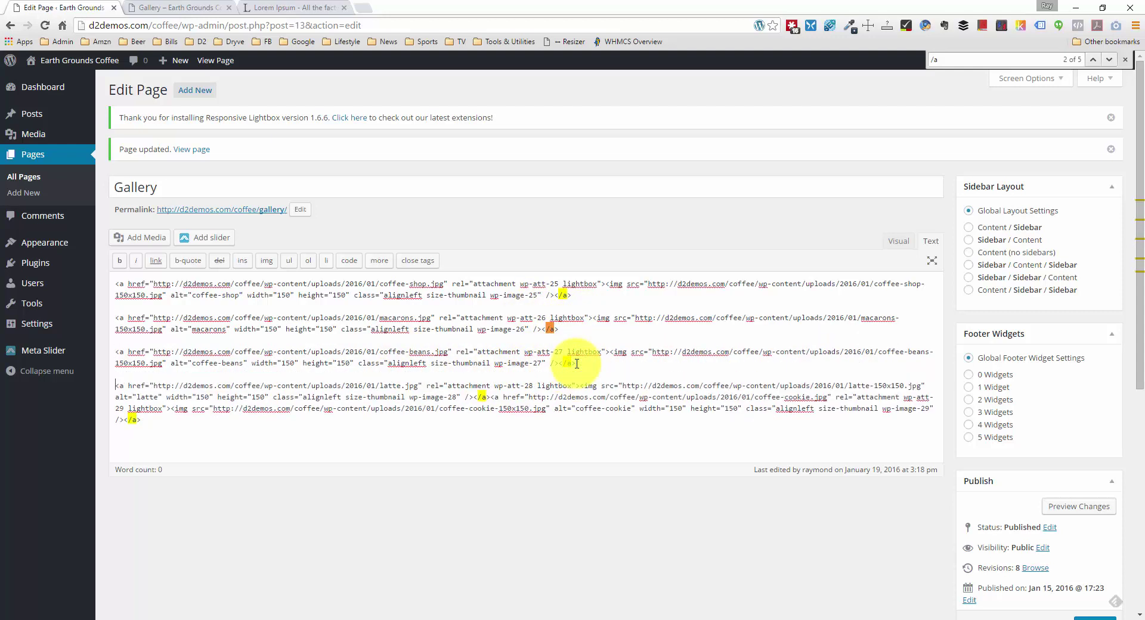
pyautogui.click(490, 397)
pyautogui.press('Return')
pyautogui.press('Return')
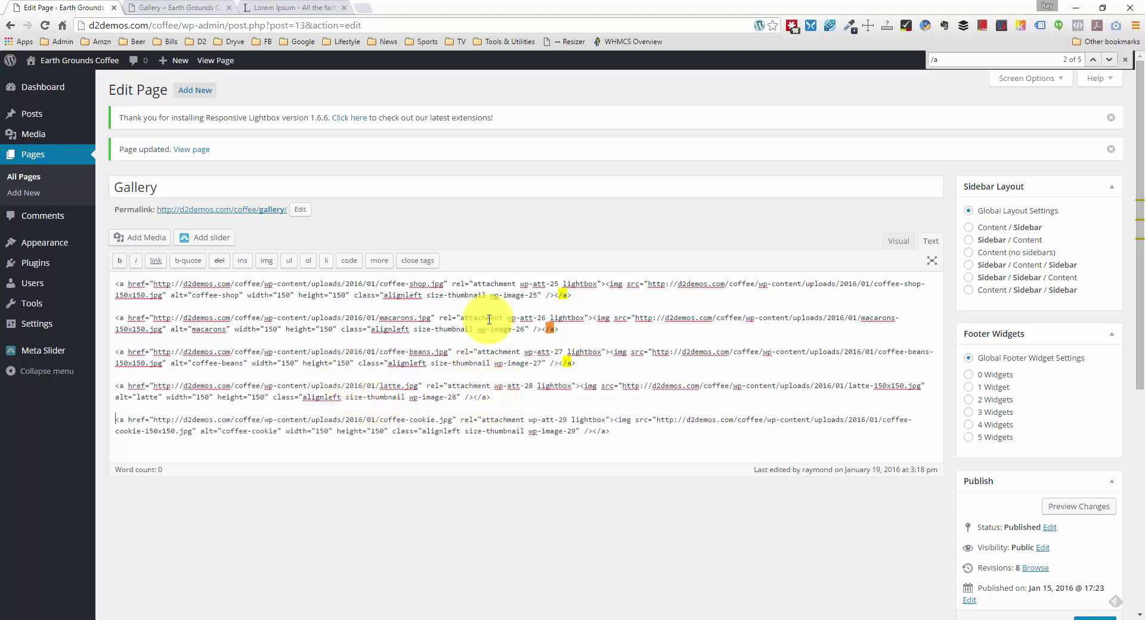
# Step: Update the Gallery page and return to the live Gallery tab
pyautogui.scroll(-2, 922, 396)
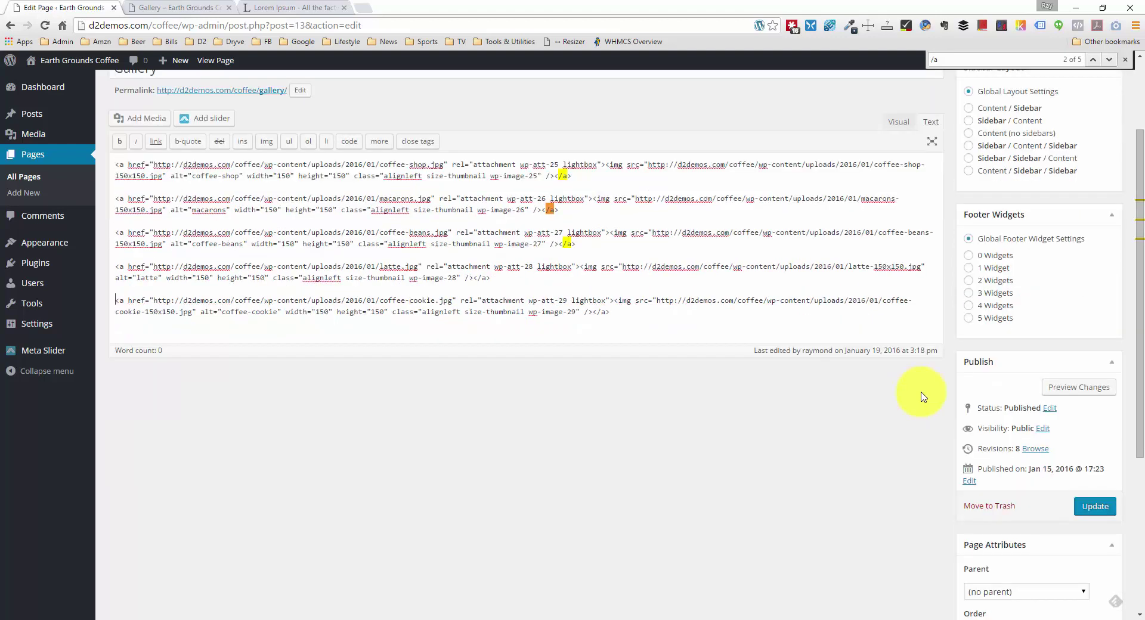
pyautogui.click(1095, 506)
pyautogui.click(195, 8)
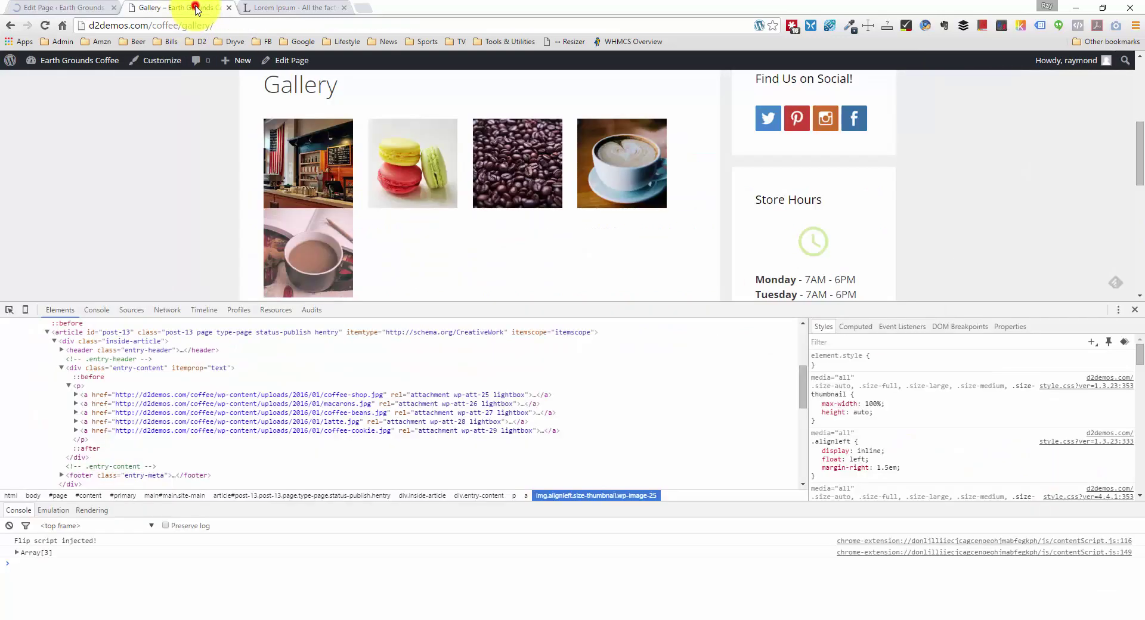
# Step: Close the inspector and reload the live Gallery page
pyautogui.click(1139, 310)
pyautogui.rightClick(212, 257)
pyautogui.click(257, 290)
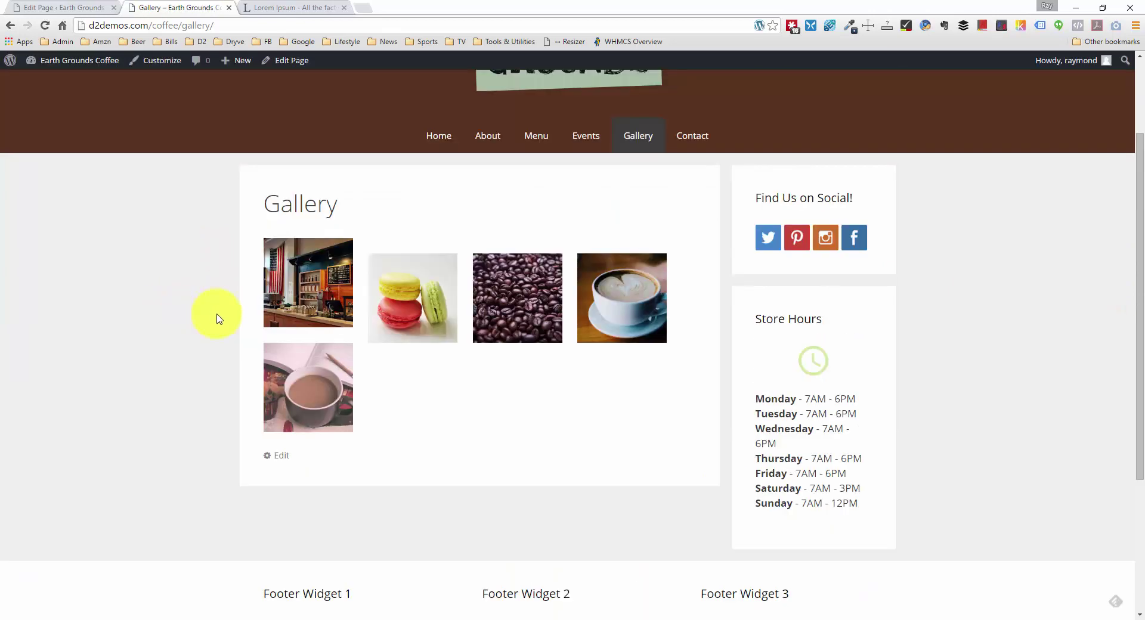
pyautogui.scroll(2, 239, 319)
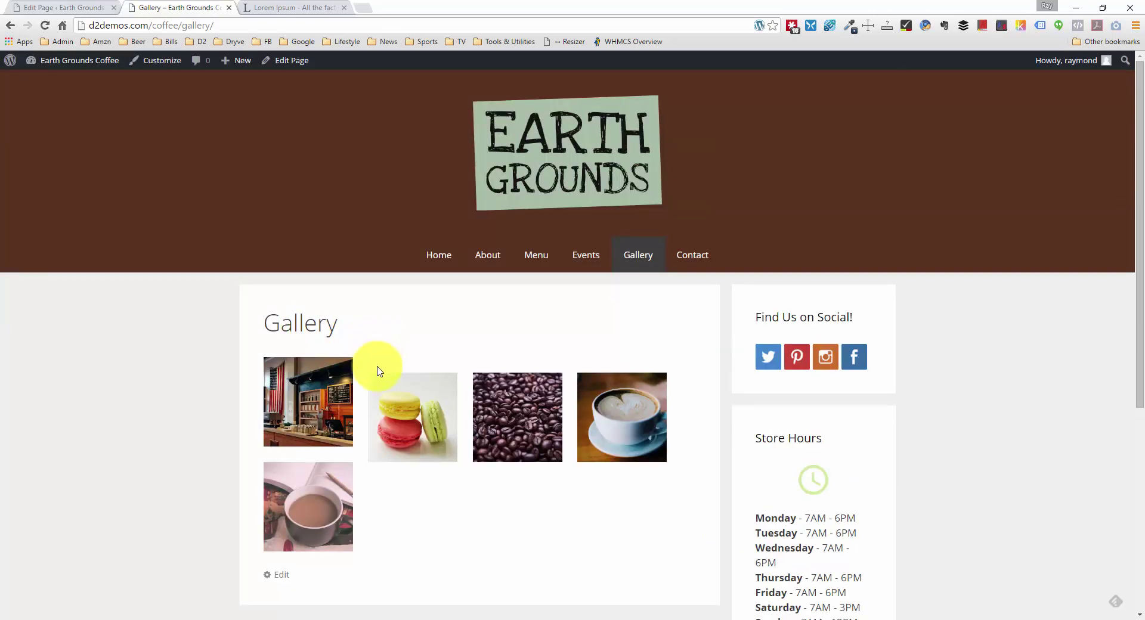
pyautogui.scroll(-1, 373, 369)
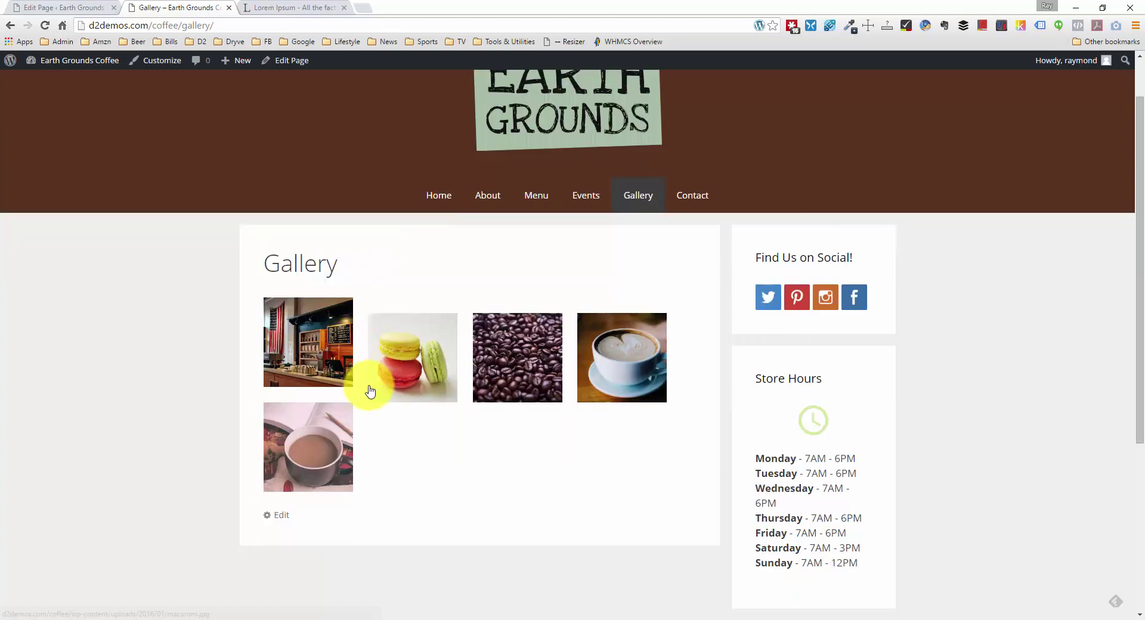
pyautogui.scroll(1, 365, 388)
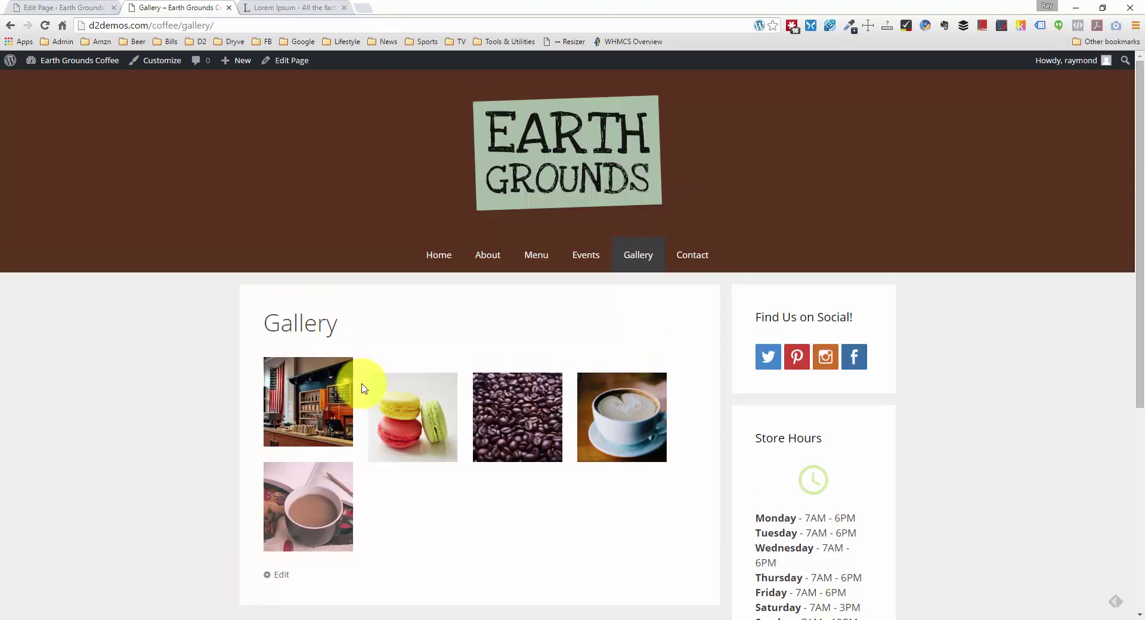
pyautogui.scroll(-1, 363, 389)
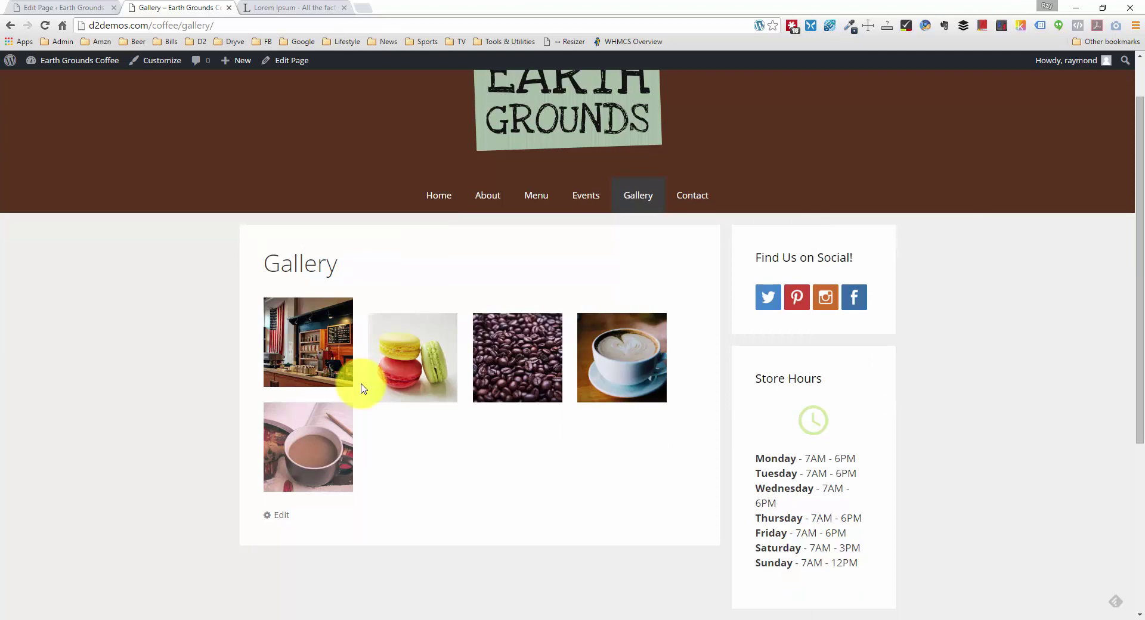
pyautogui.scroll(-1, 363, 388)
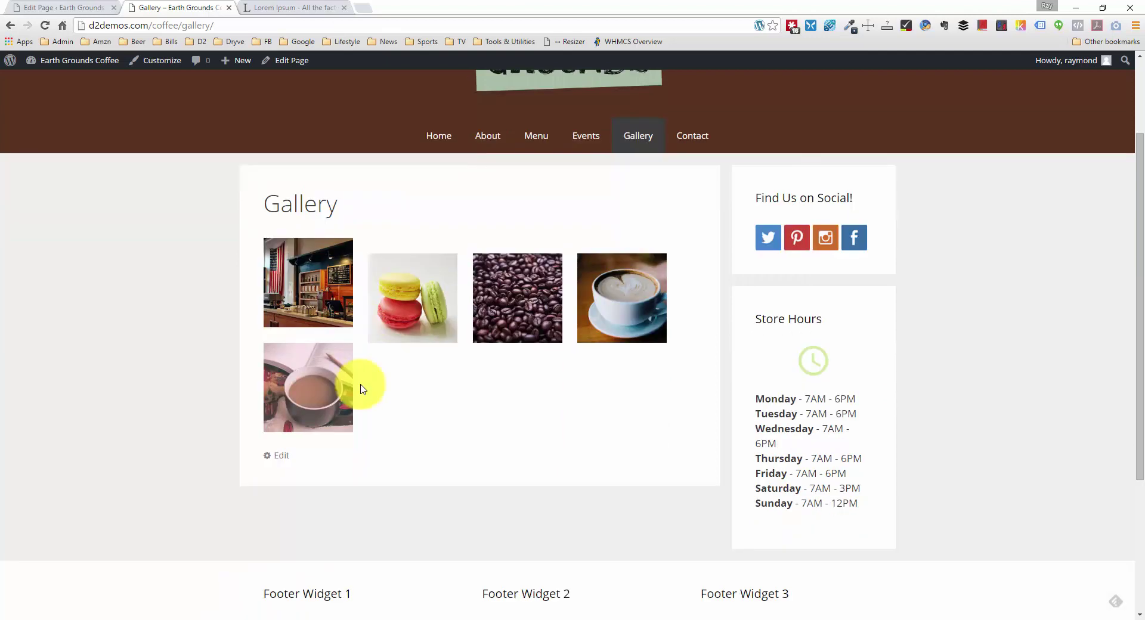
# Step: Inspect the first gallery image's link and img markup, then select the body element
pyautogui.rightClick(314, 310)
pyautogui.click(378, 543)
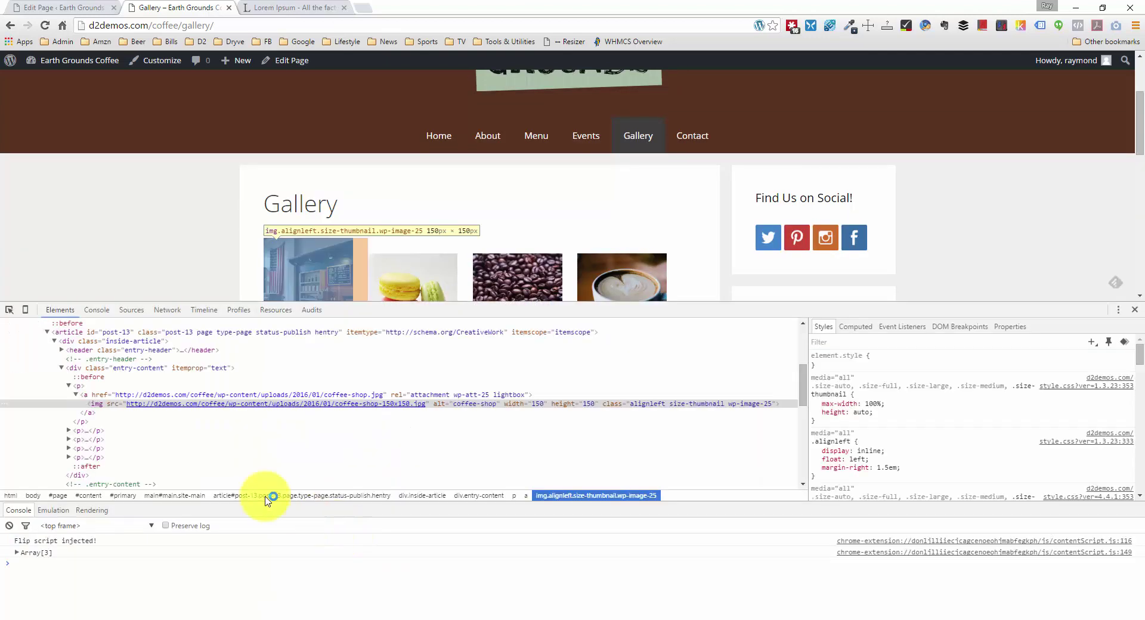
pyautogui.click(95, 395)
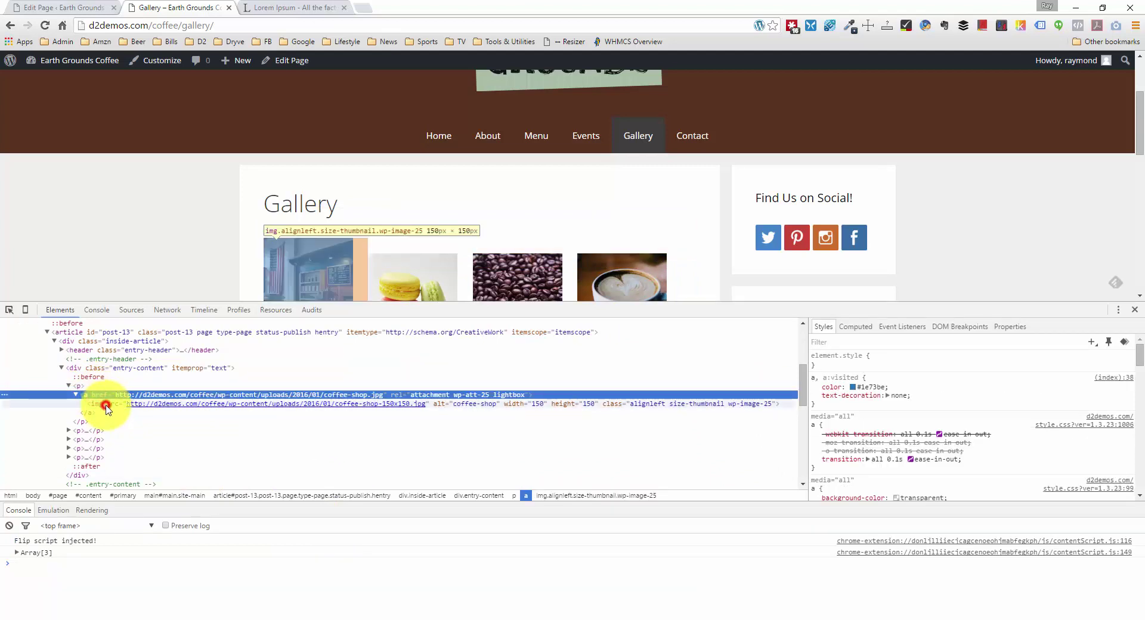
pyautogui.click(106, 405)
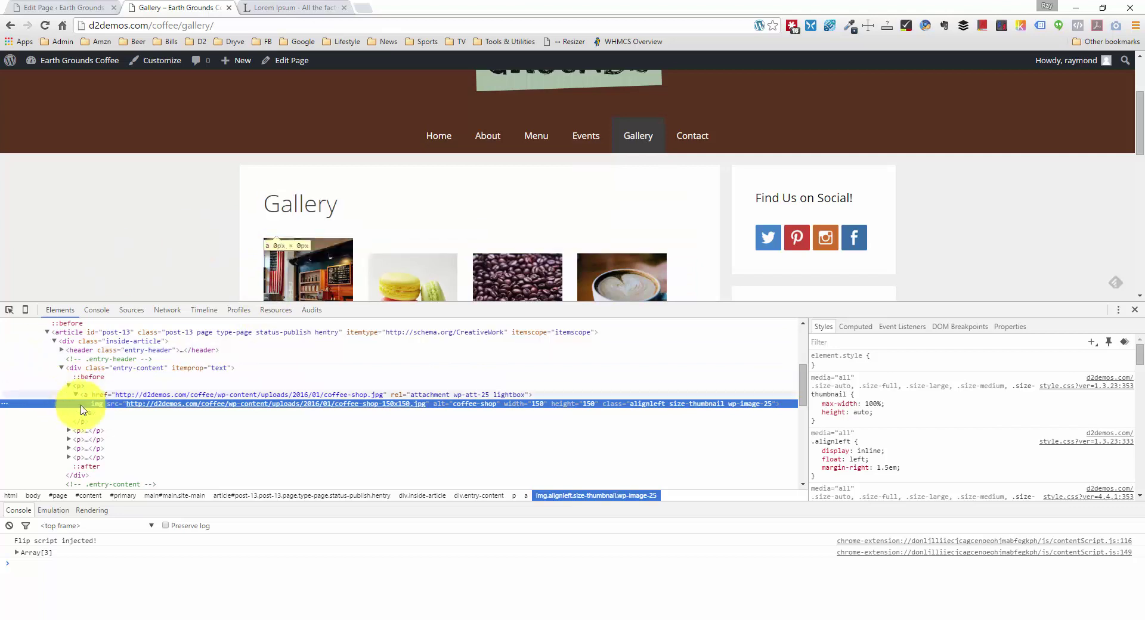
pyautogui.scroll(1, 99, 418)
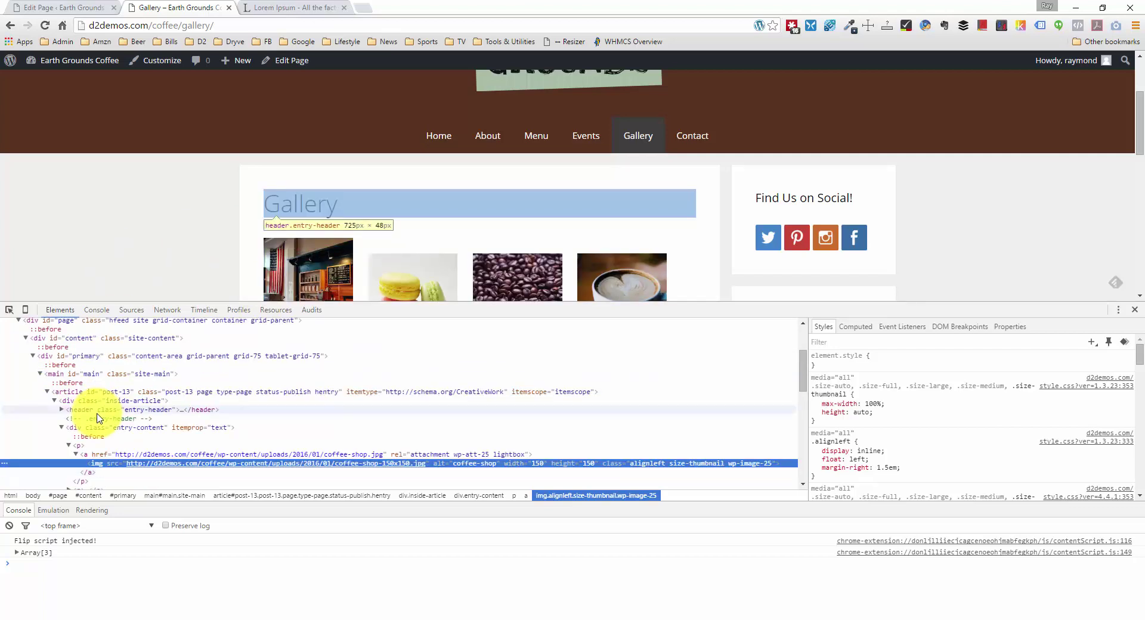
pyautogui.scroll(2, 99, 417)
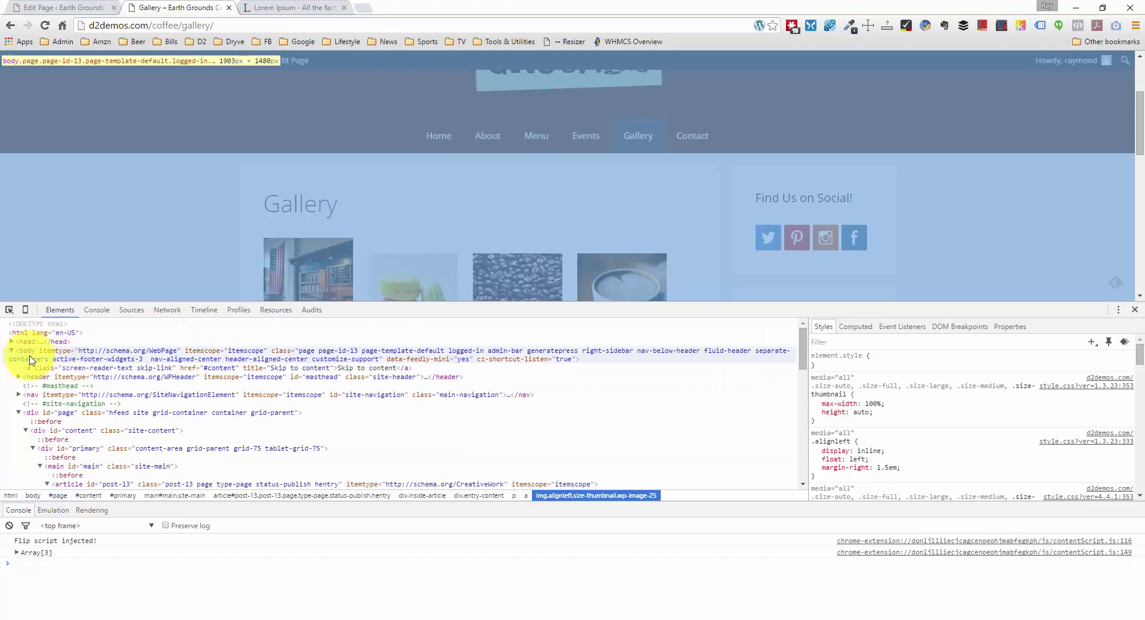
pyautogui.click(30, 357)
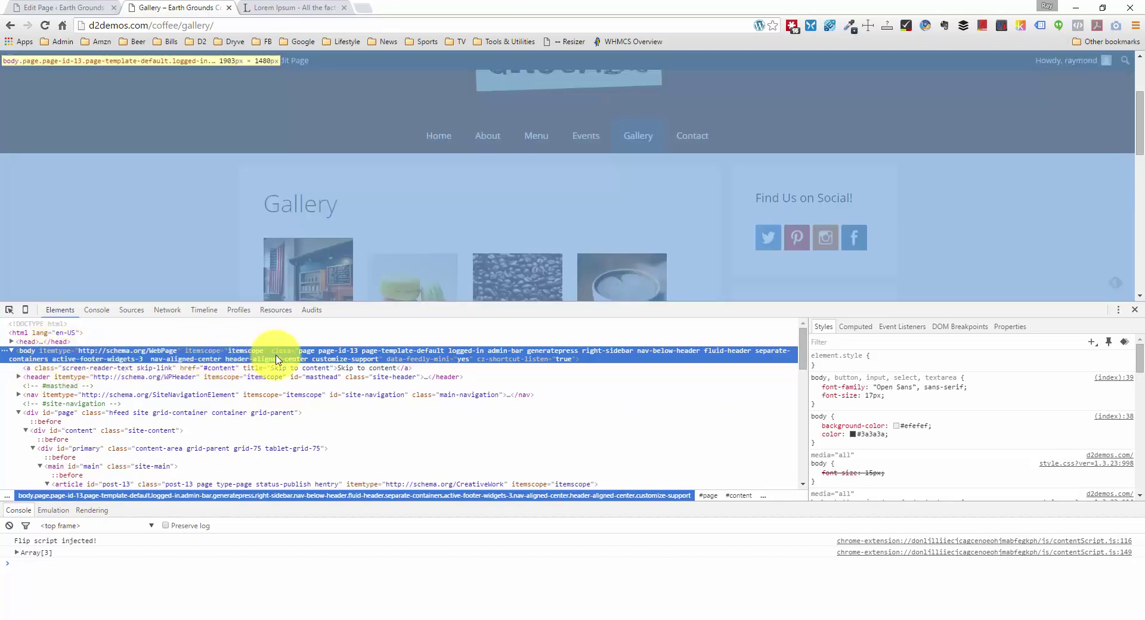
# Step: Read the page-id-13 class on the body element, leaving the class list unchanged
pyautogui.click(342, 351)
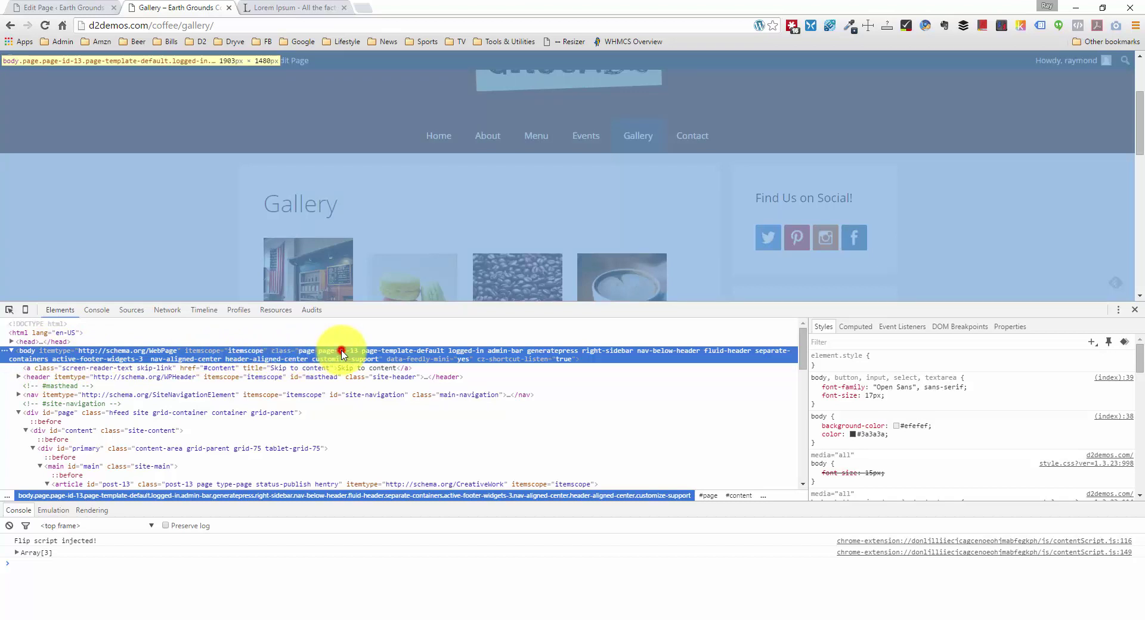
pyautogui.doubleClick(326, 352)
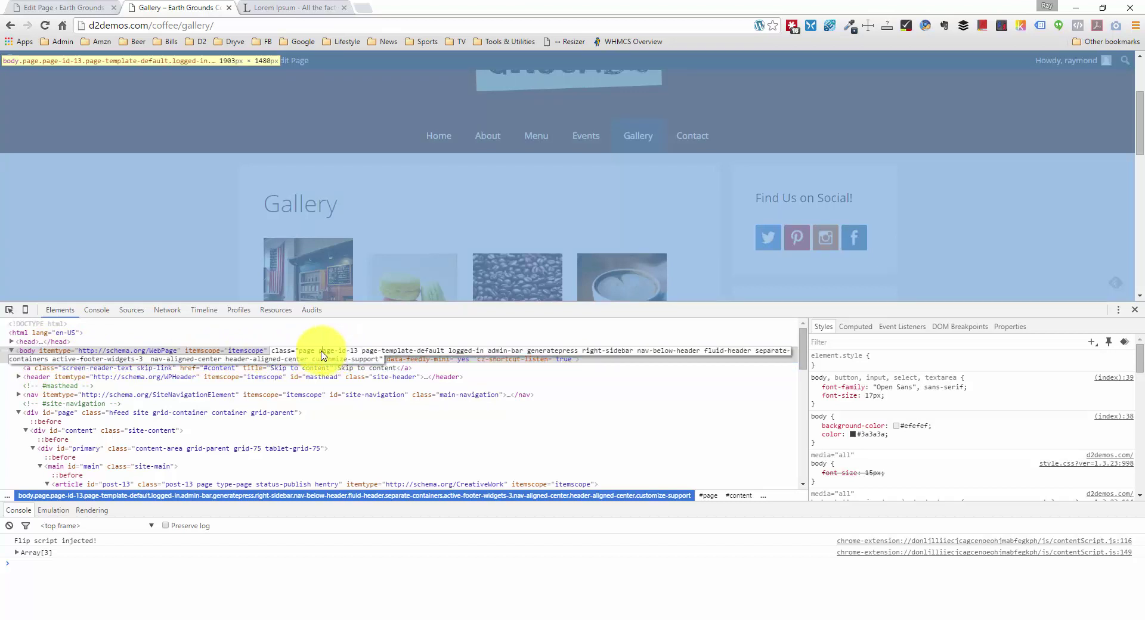
pyautogui.moveTo(319, 352); pyautogui.dragTo(360, 354)
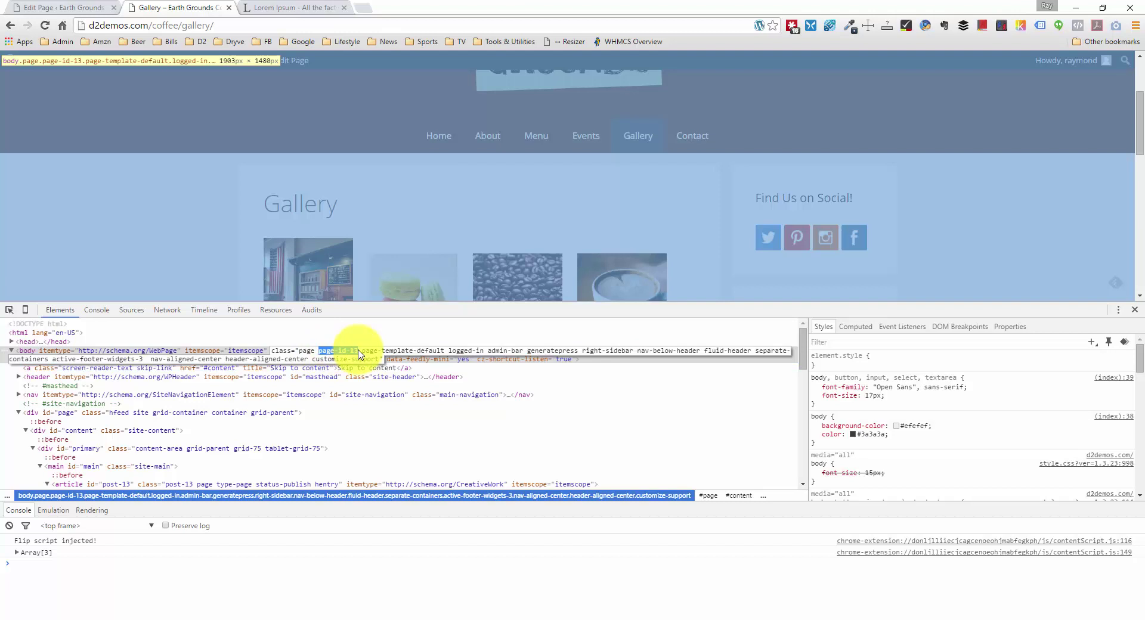
pyautogui.click(358, 352)
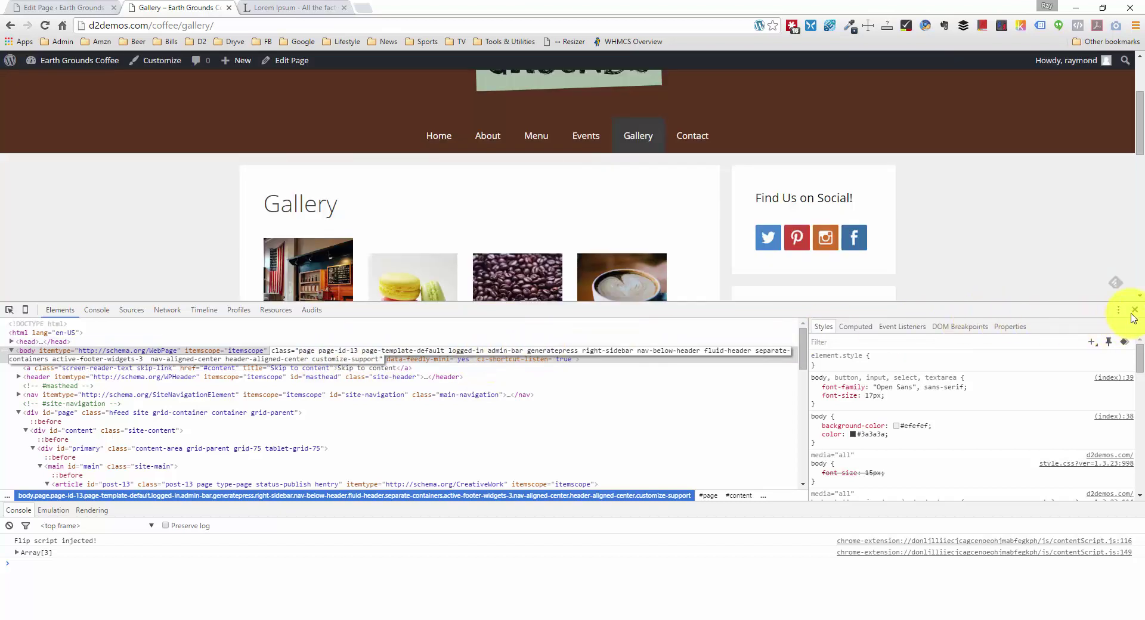
pyautogui.click(455, 366)
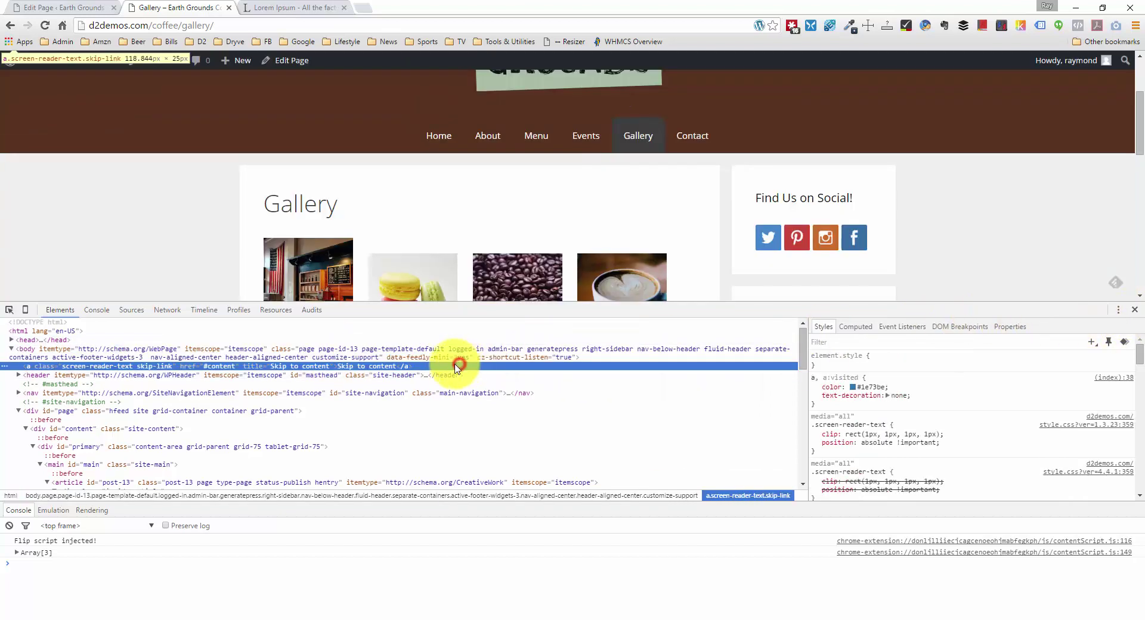
# Step: Select the div.entry-content container, then go back to the Edit Page tab
pyautogui.scroll(-1, 179, 387)
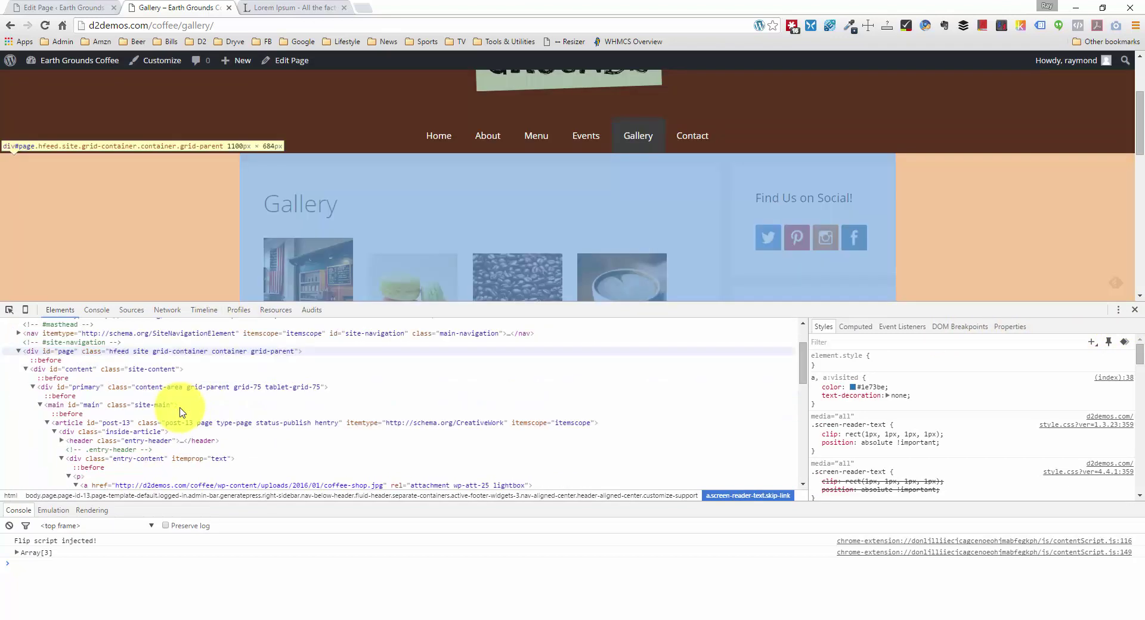
pyautogui.scroll(-1, 178, 410)
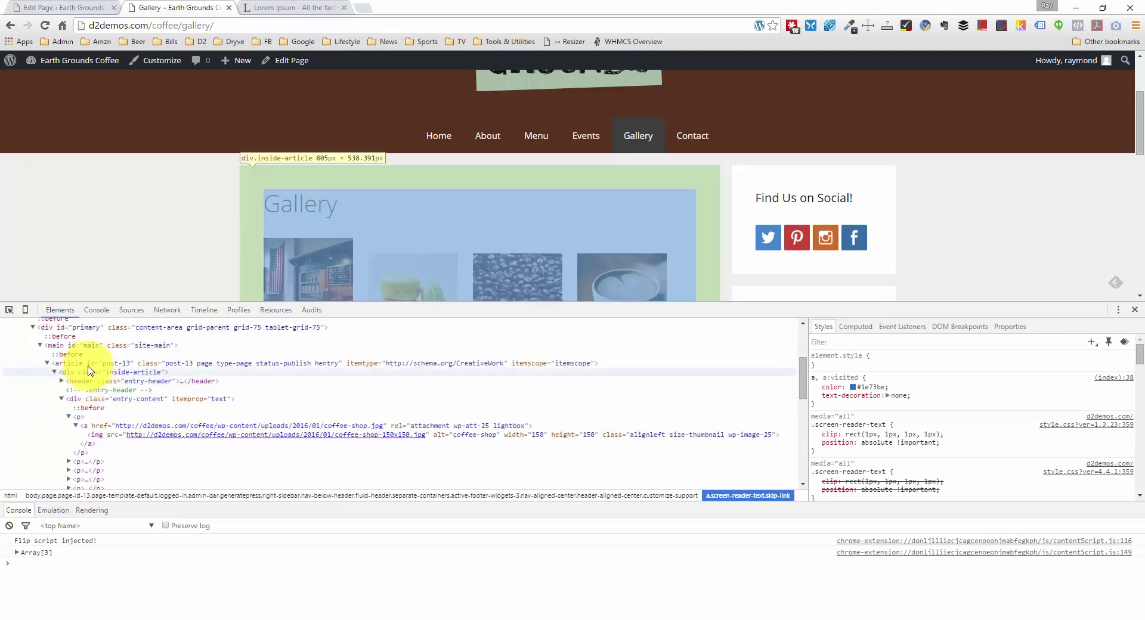
pyautogui.click(81, 400)
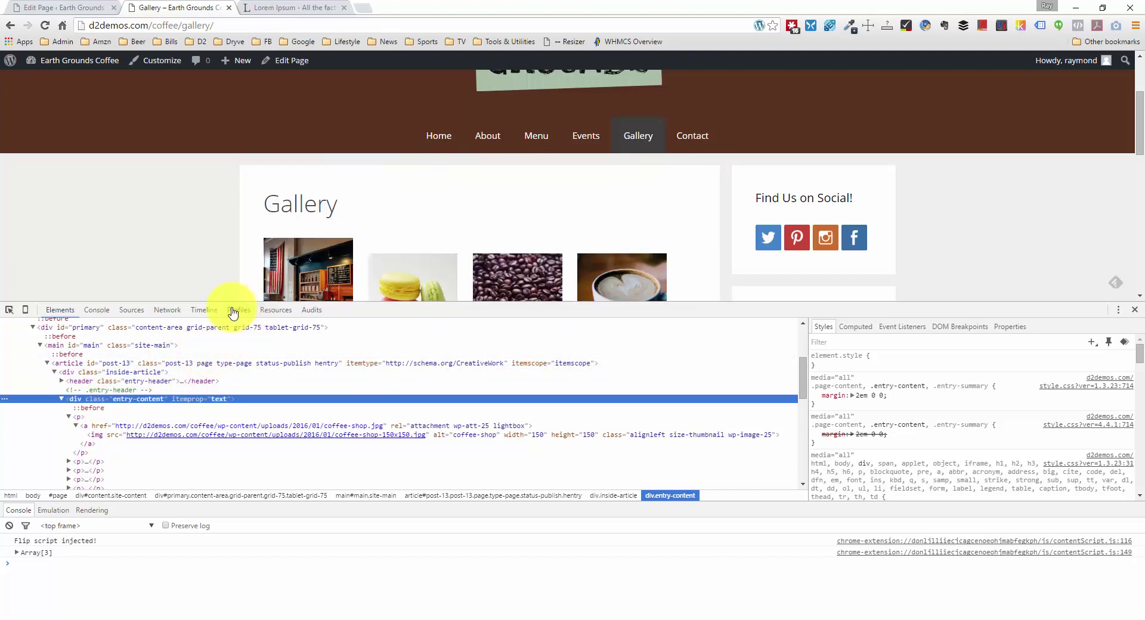
pyautogui.scroll(1, 685, 133)
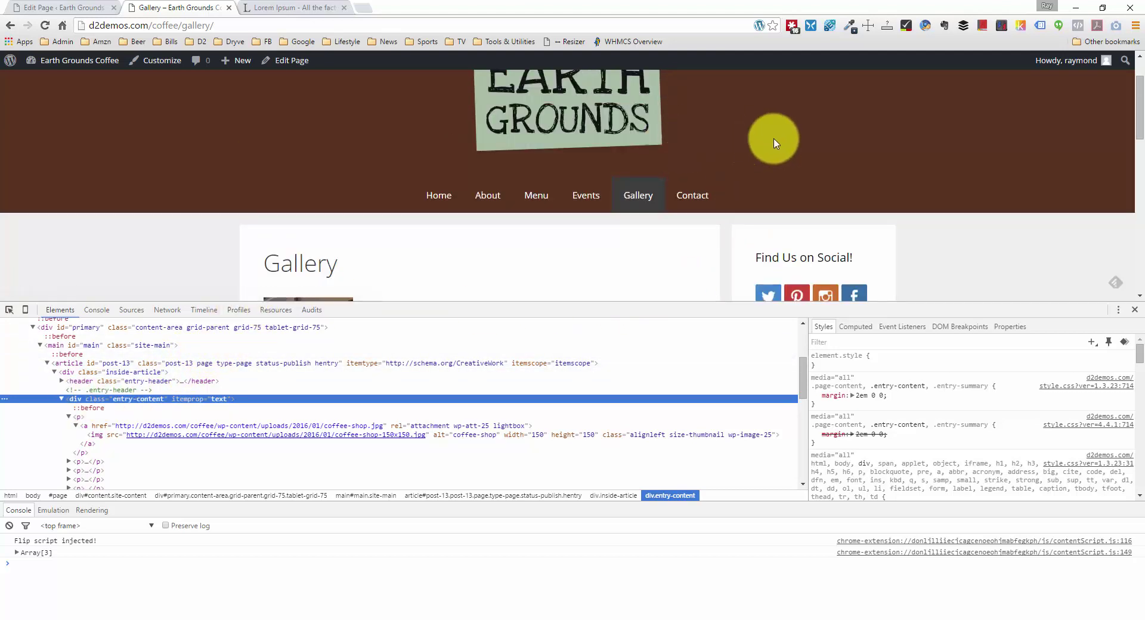
pyautogui.scroll(-2, 775, 136)
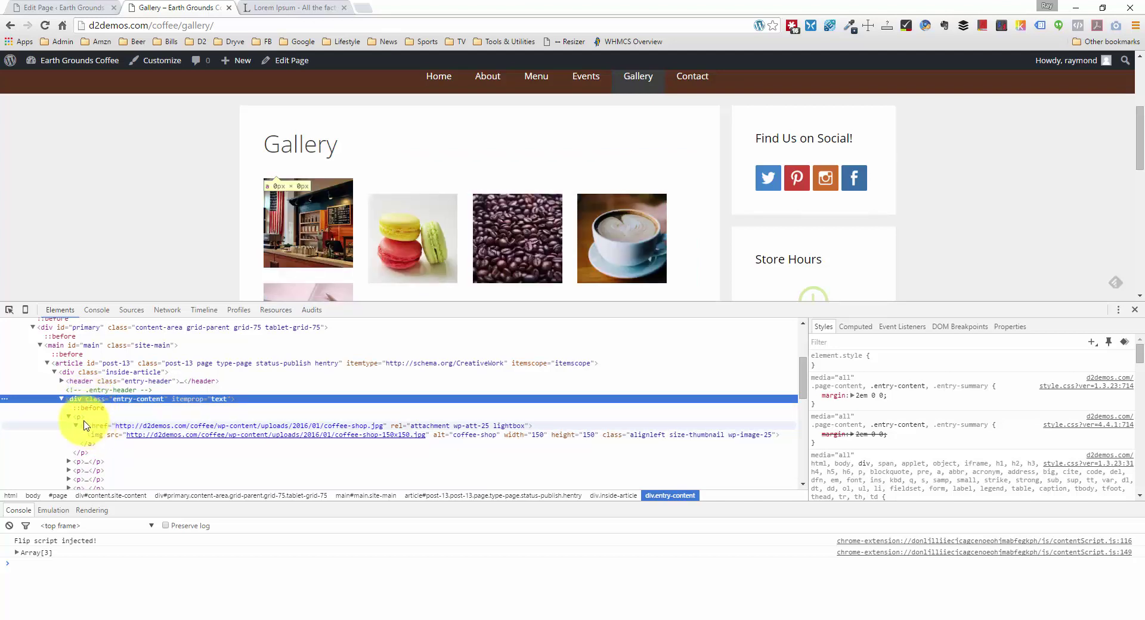
pyautogui.click(98, 12)
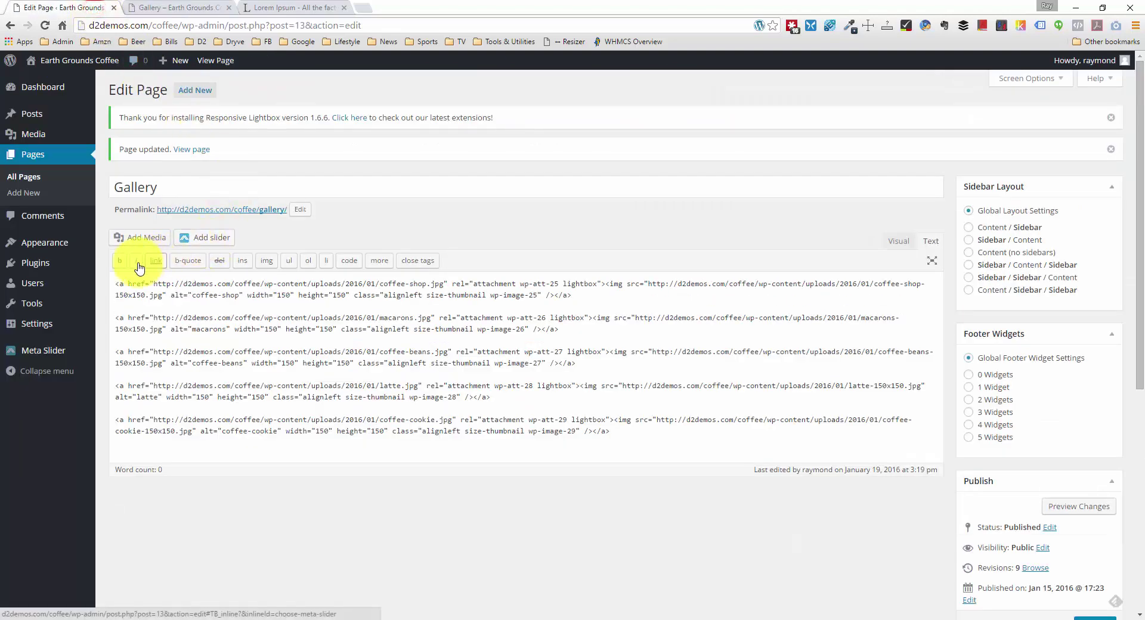
# Step: Open the child theme's style.css in the theme editor, below the header comment
pyautogui.moveTo(54, 245)
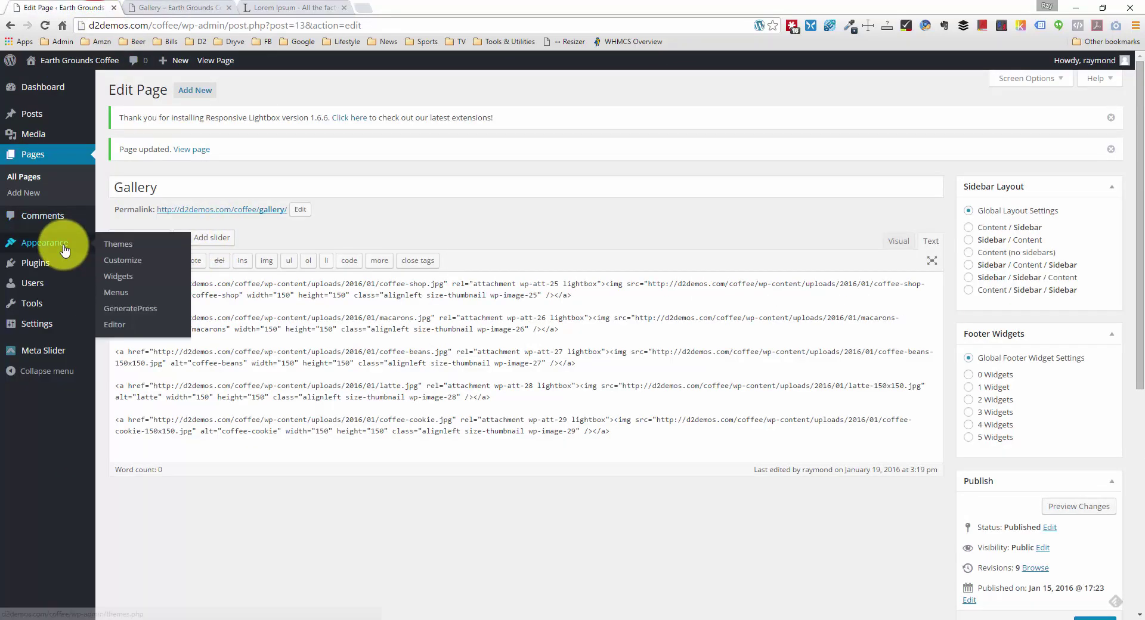
pyautogui.click(126, 328)
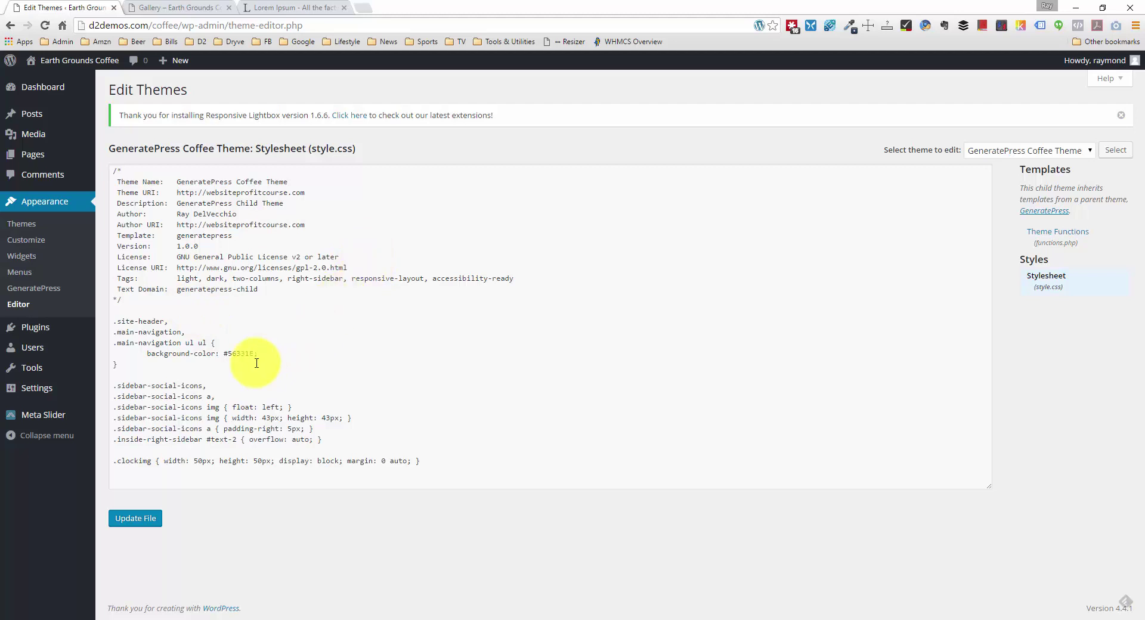
pyautogui.click(135, 170)
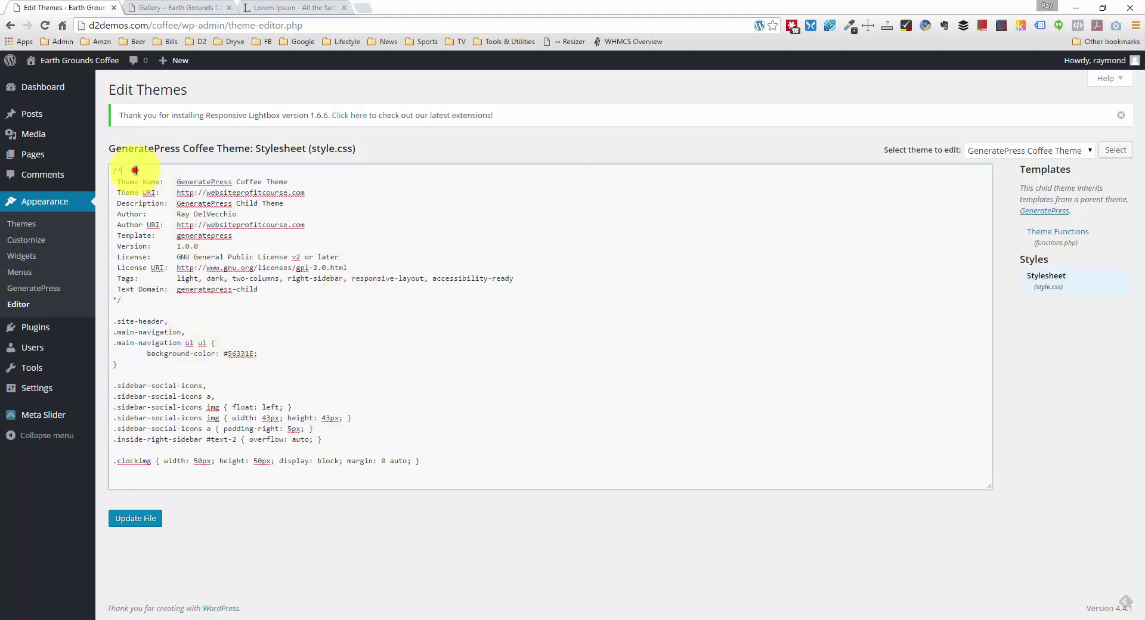
pyautogui.moveTo(136, 171); pyautogui.dragTo(72, 172)
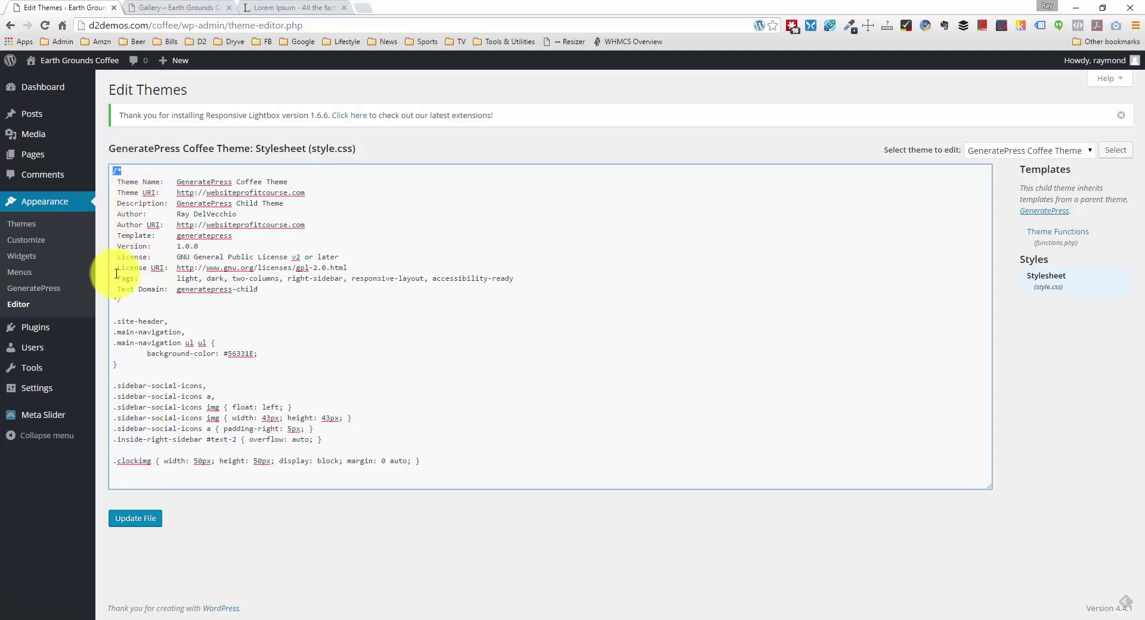
pyautogui.moveTo(135, 300); pyautogui.dragTo(101, 300)
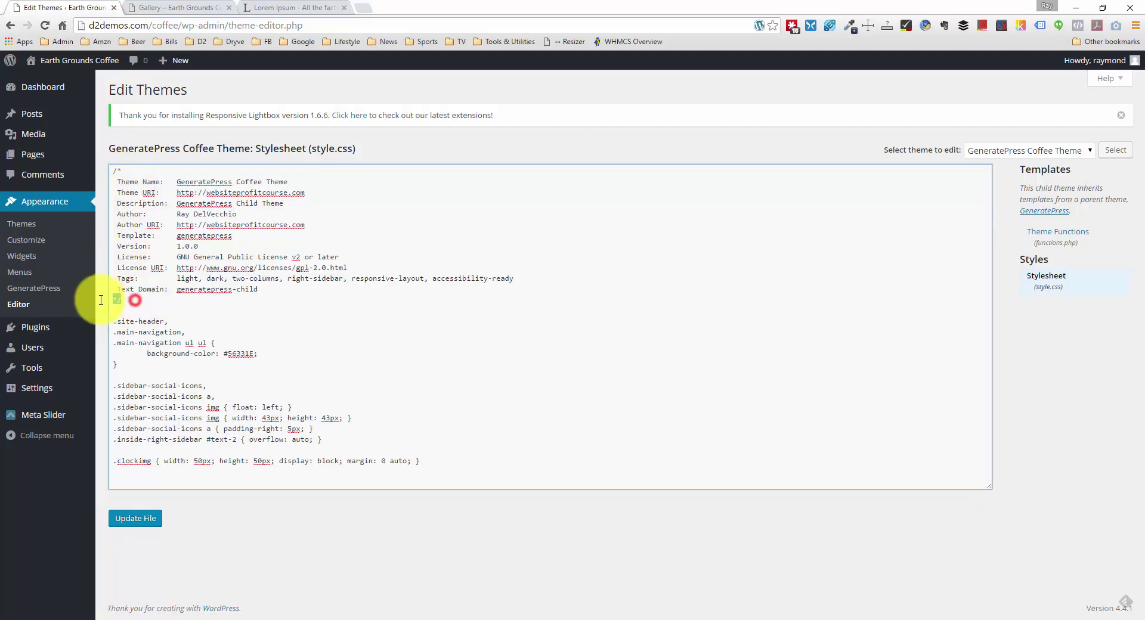
pyautogui.click(129, 299)
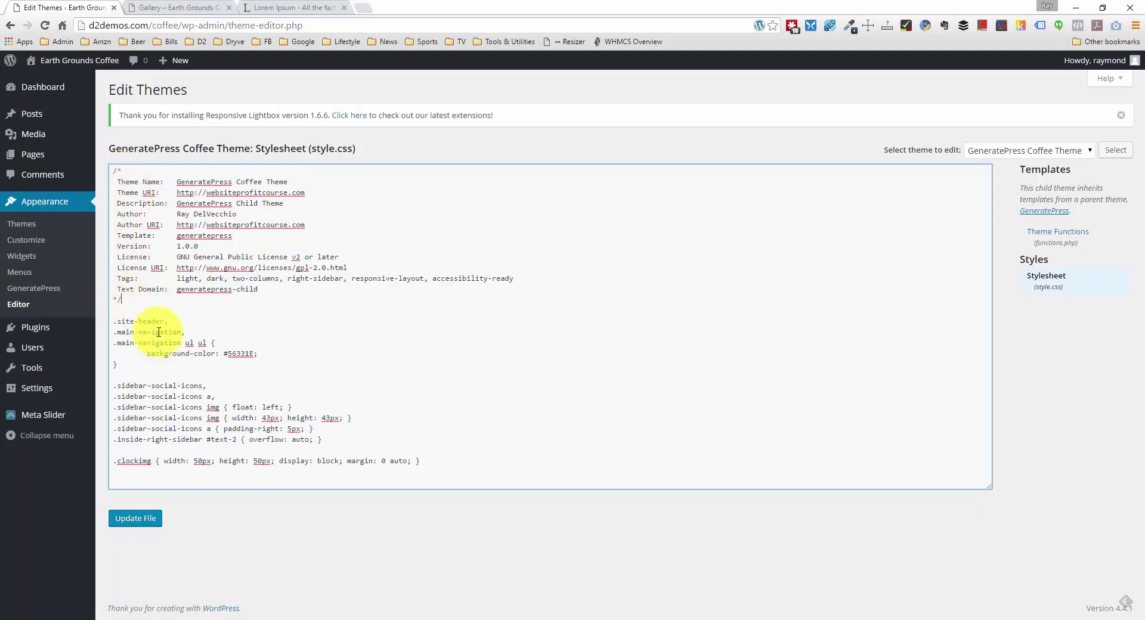
pyautogui.click(157, 312)
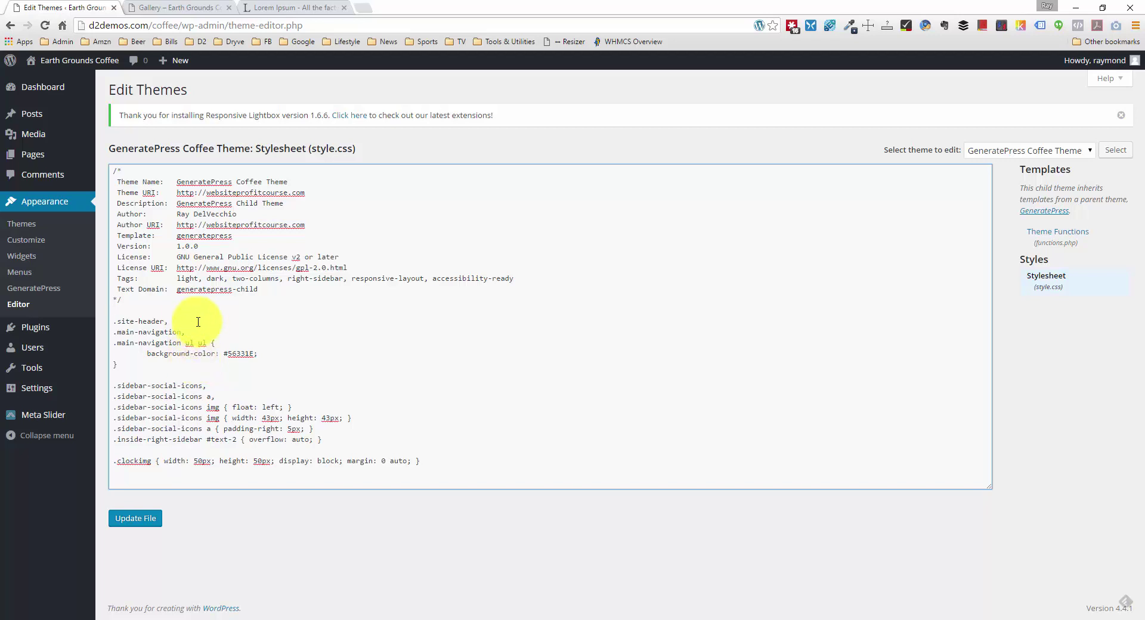
# Step: Add a 'Header and Navigation' comment above the header styles
pyautogui.press('Return')
pyautogui.press('Return')
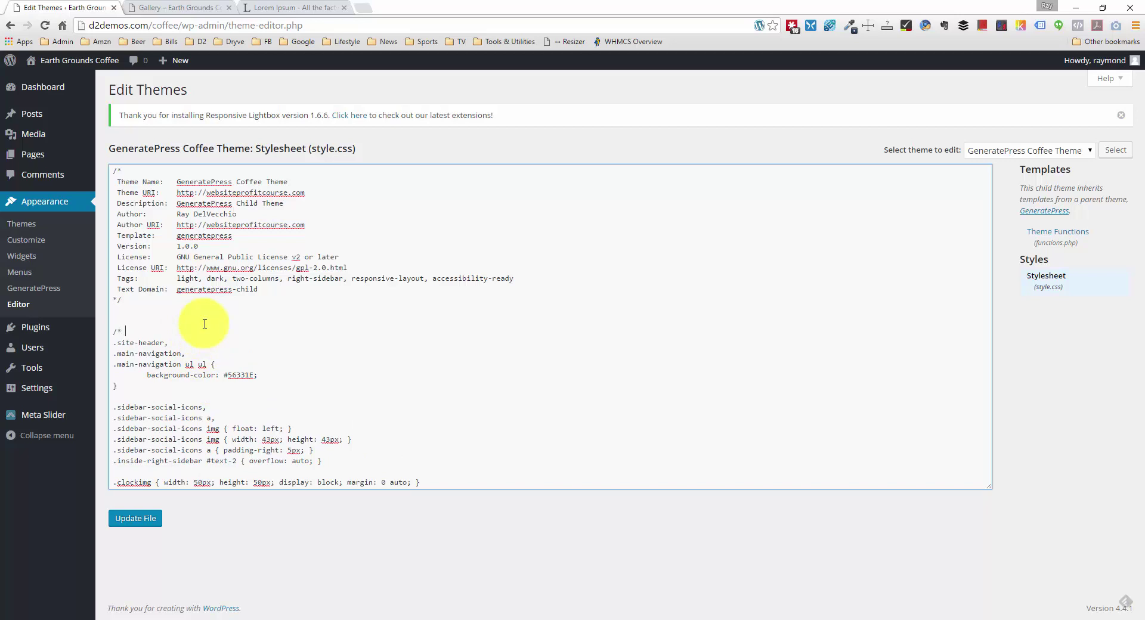
pyautogui.write('Header and Navigation */')
pyautogui.moveTo(244, 331); pyautogui.dragTo(102, 332)
pyautogui.click(239, 331)
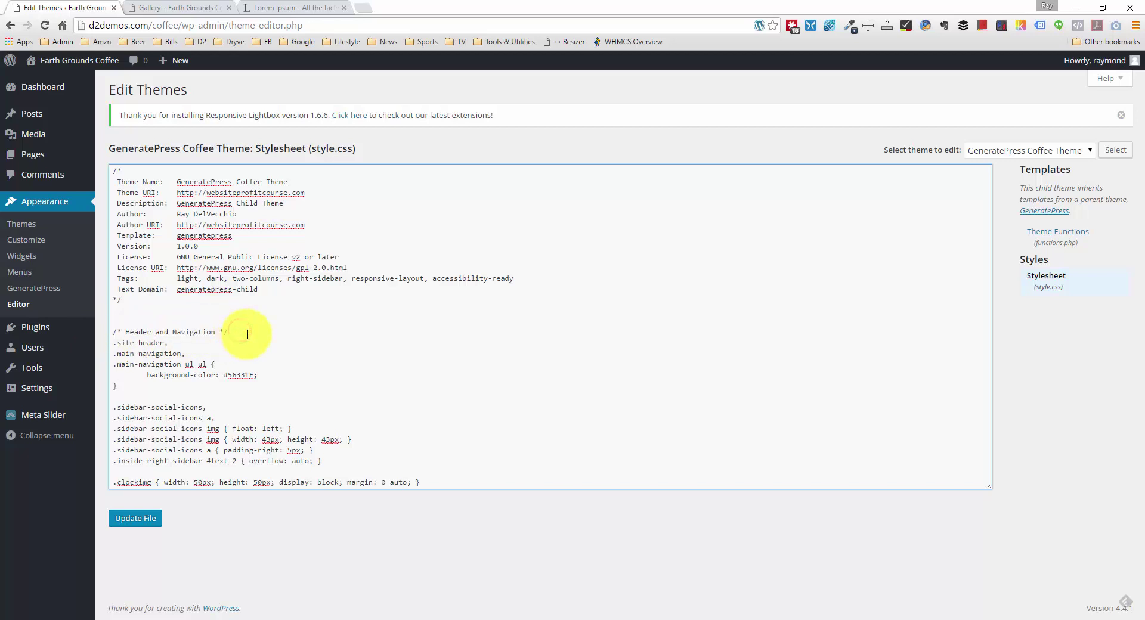
pyautogui.moveTo(238, 332); pyautogui.dragTo(118, 332)
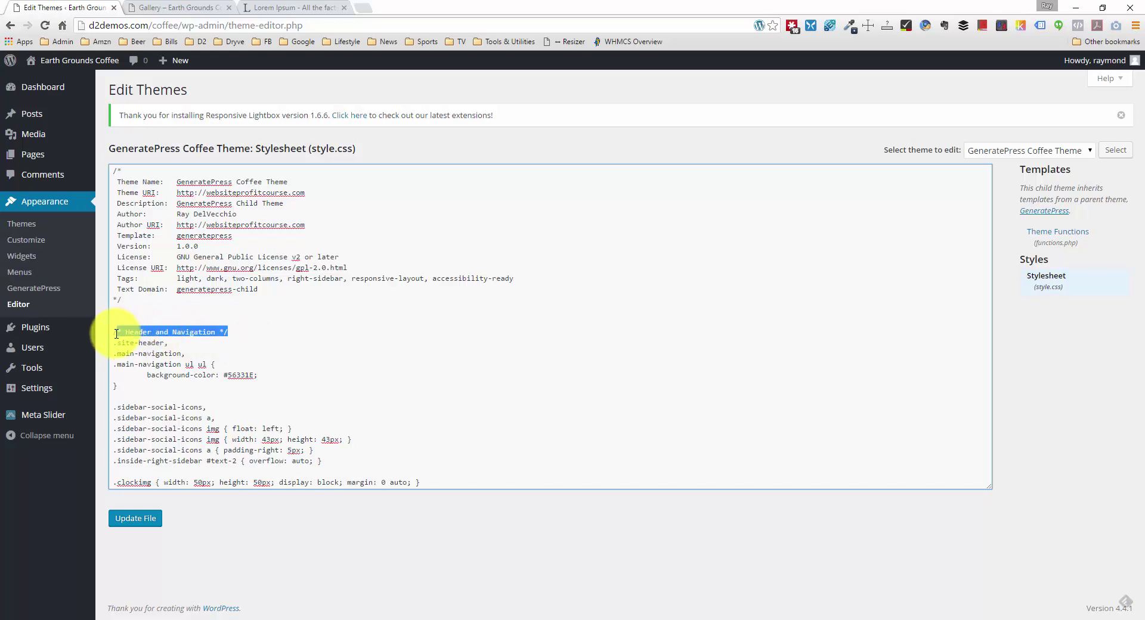
pyautogui.click(113, 332)
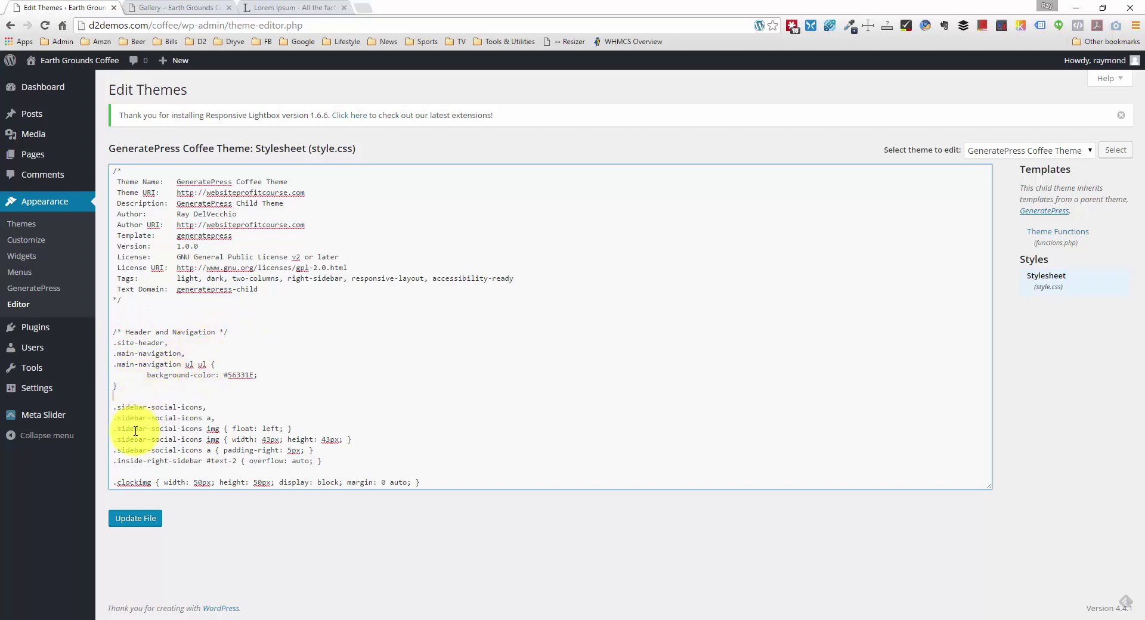
# Step: Label the sidebar rules with a /* Sidebar */ comment and add space after them
pyautogui.click(131, 397)
pyautogui.press('Return')
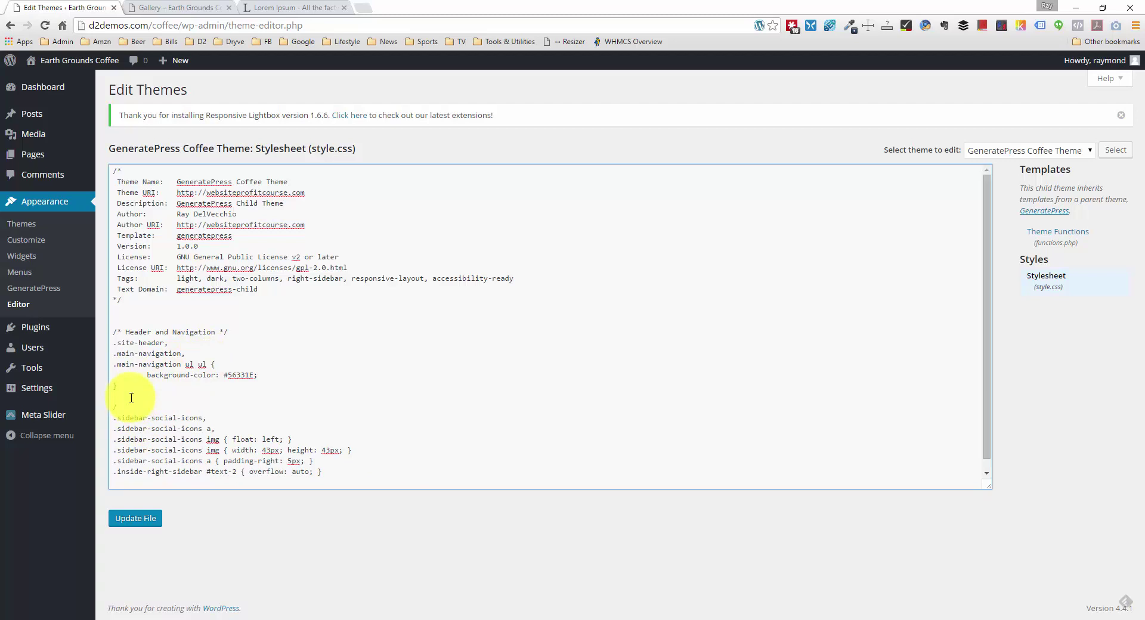
pyautogui.write('/* Sidebar */')
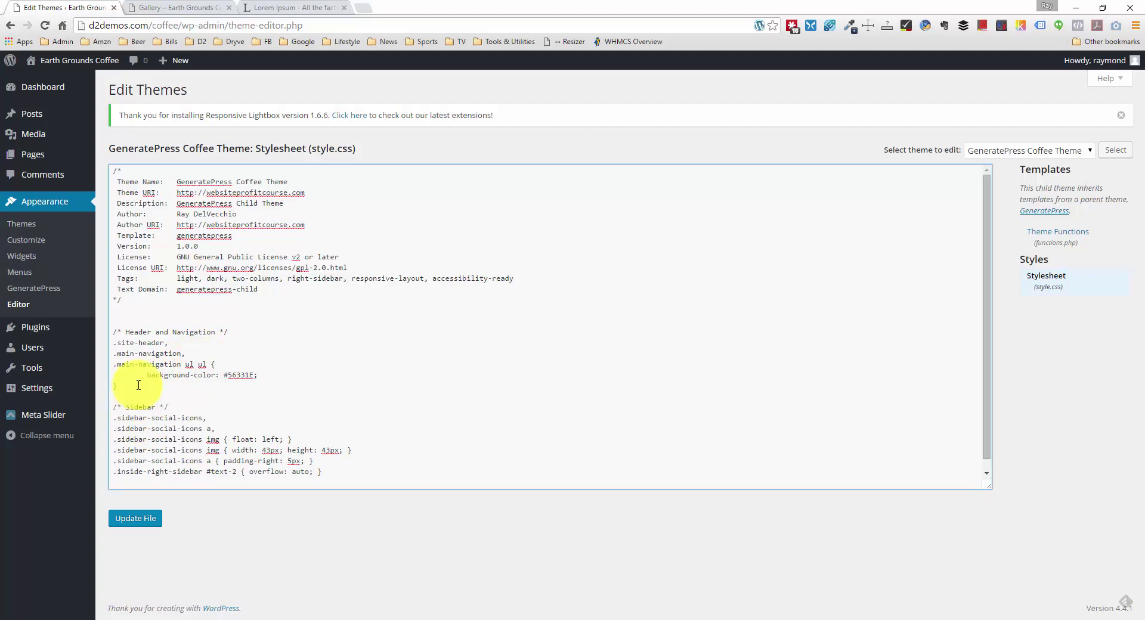
pyautogui.scroll(-1, 134, 390)
pyautogui.click(332, 455)
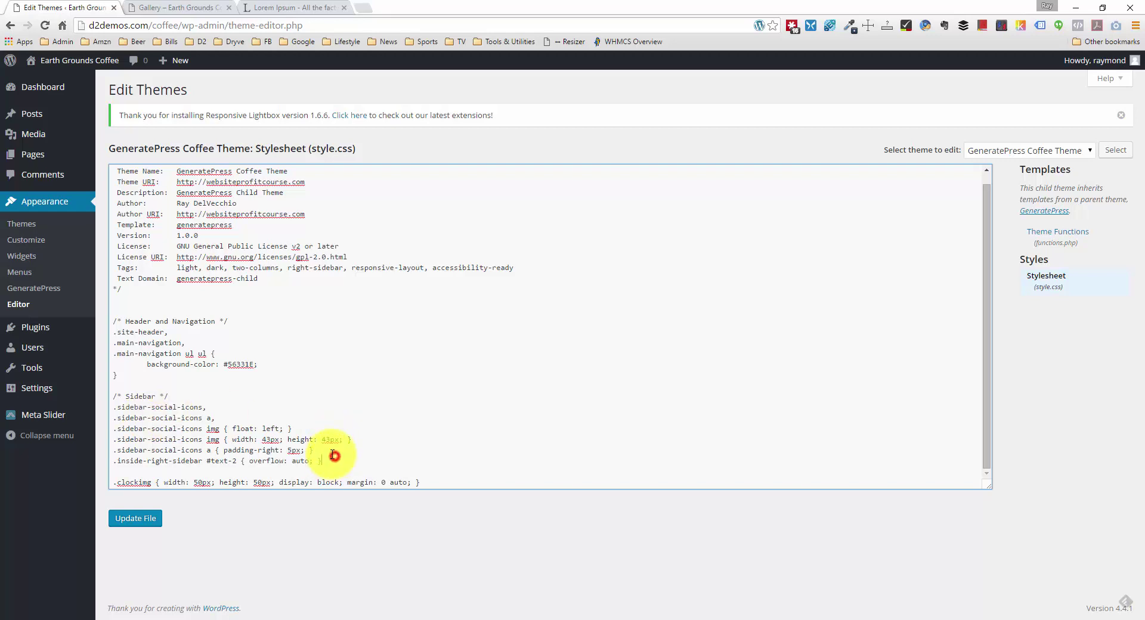
pyautogui.press('Return')
pyautogui.press('Return')
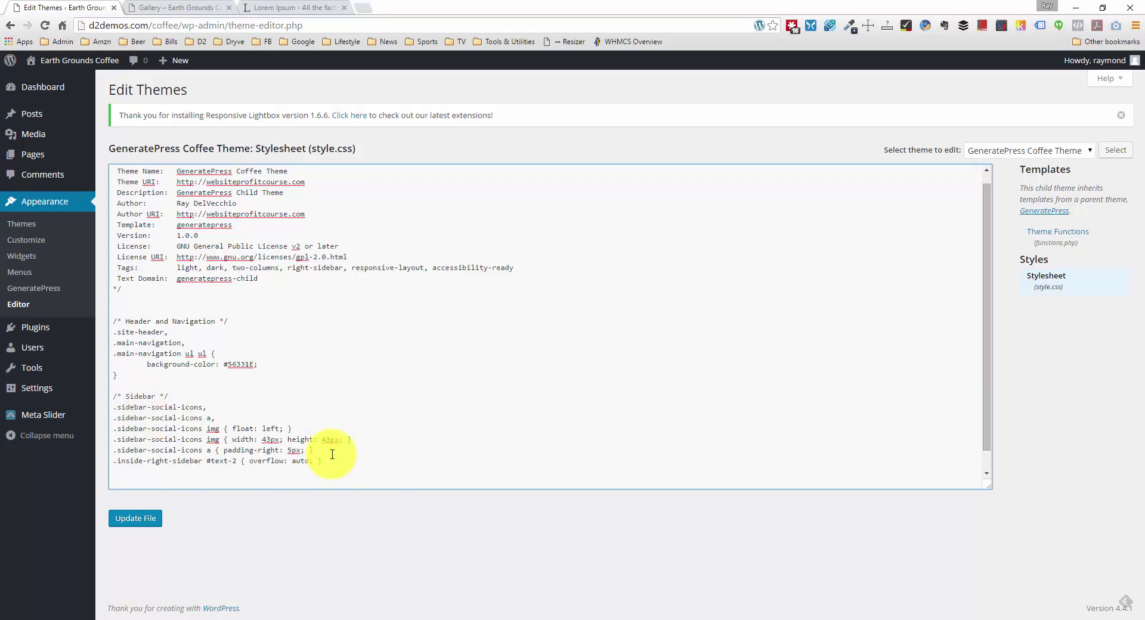
# Step: Remove the blank lines above .clockimg and add new lines after it
pyautogui.scroll(-1, 321, 457)
pyautogui.click(256, 479)
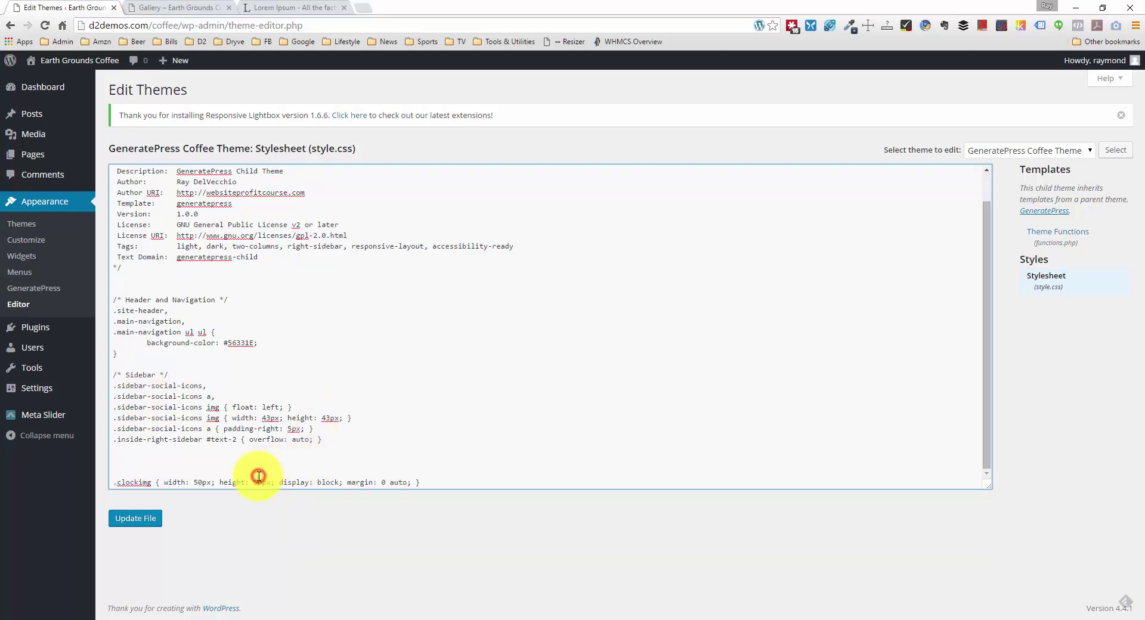
pyautogui.press('BackSpace')
pyautogui.press('BackSpace')
pyautogui.press('BackSpace')
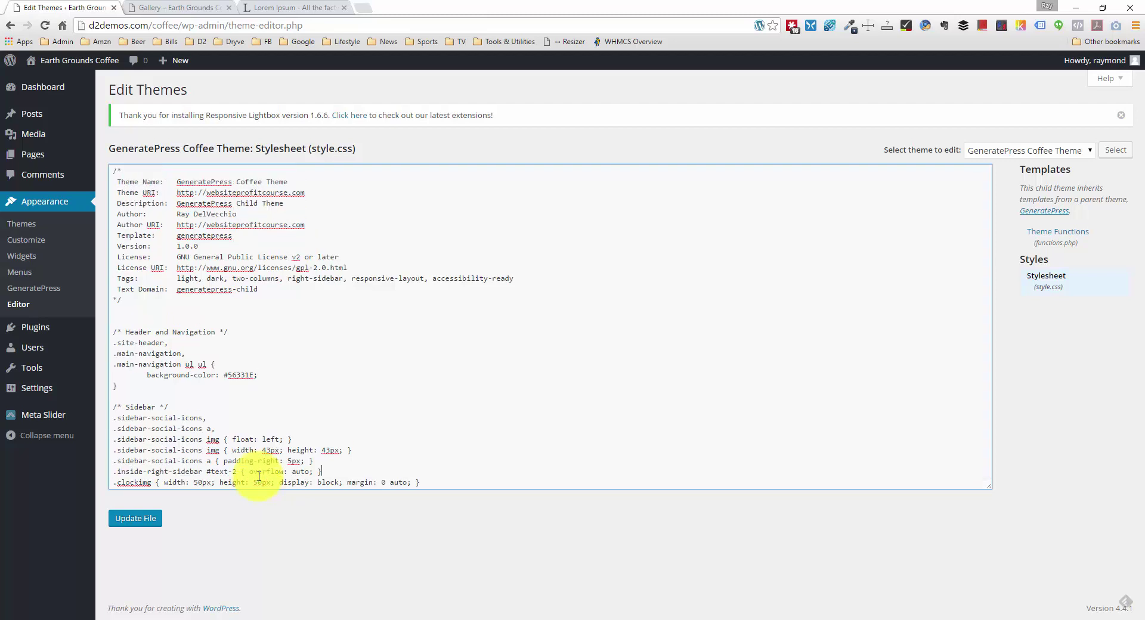
pyautogui.click(438, 482)
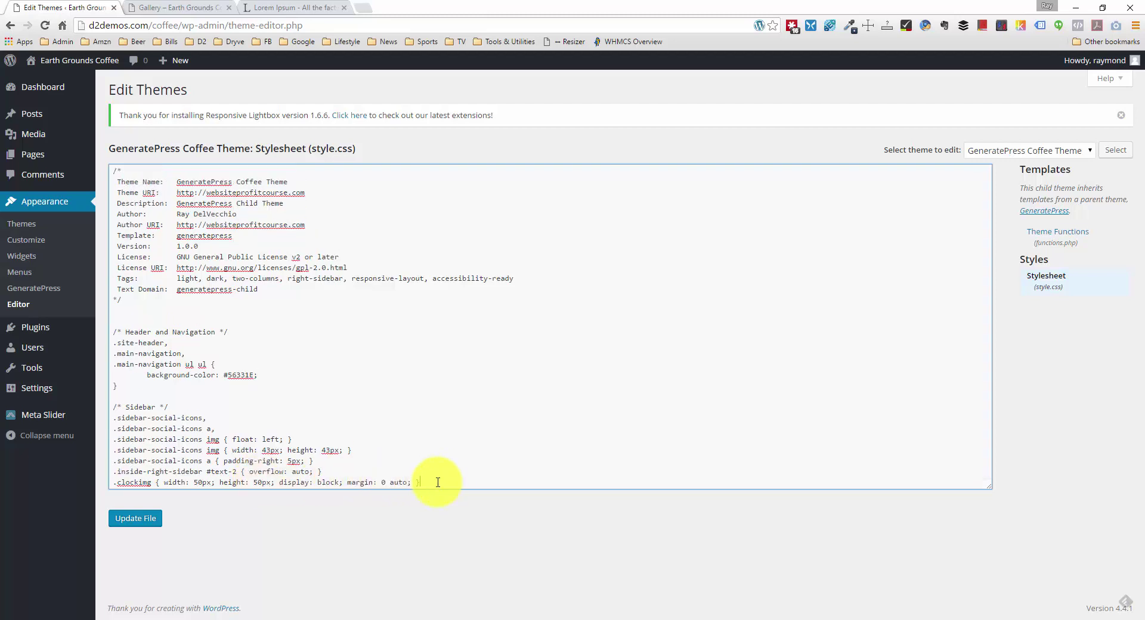
pyautogui.press('Return')
pyautogui.press('Return')
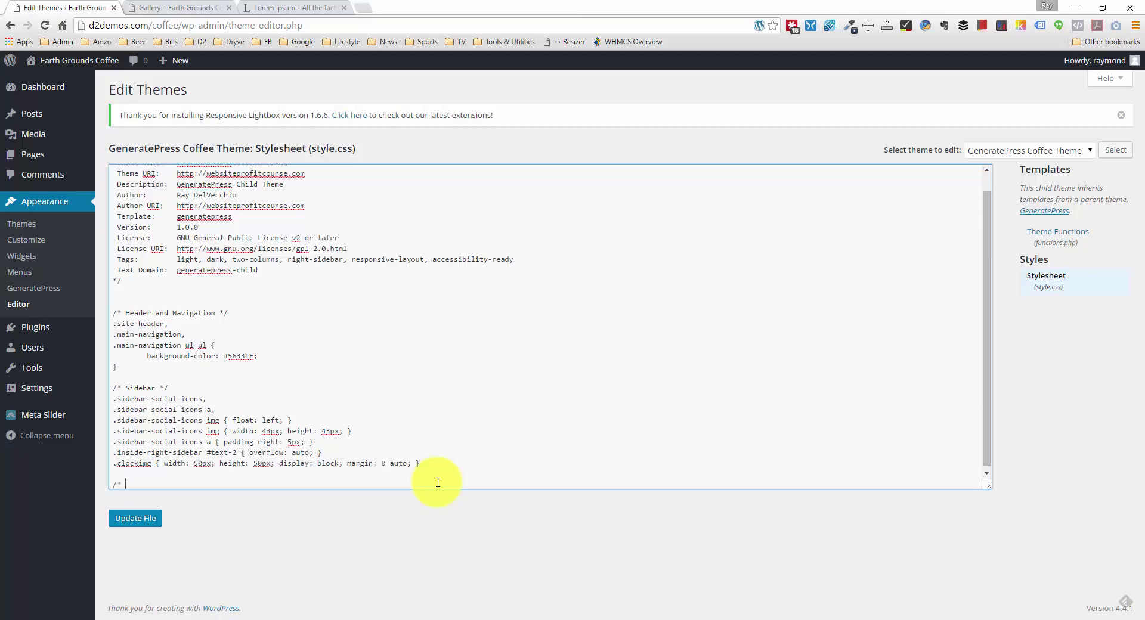
# Step: Add a /* Gallery Page */ comment with the .page-id-13 .entry-content selector, and copy it
pyautogui.write('/* Gallery Page */')
pyautogui.press('Return')
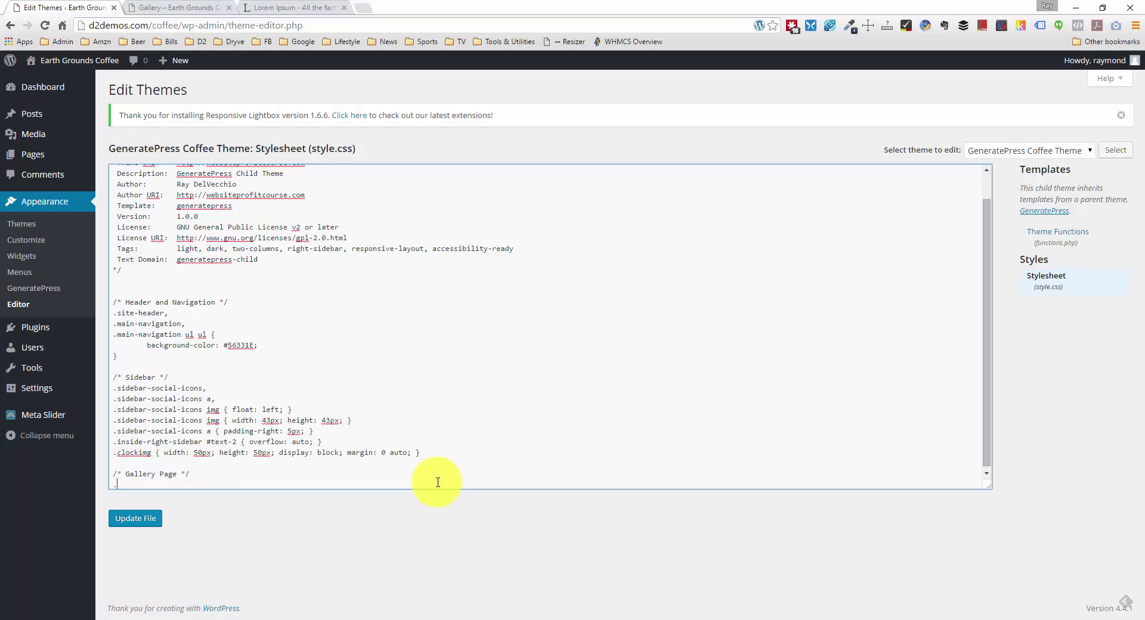
pyautogui.write('.page-id-13')
pyautogui.write('.entry-content p,')
pyautogui.scroll(-1, 437, 482)
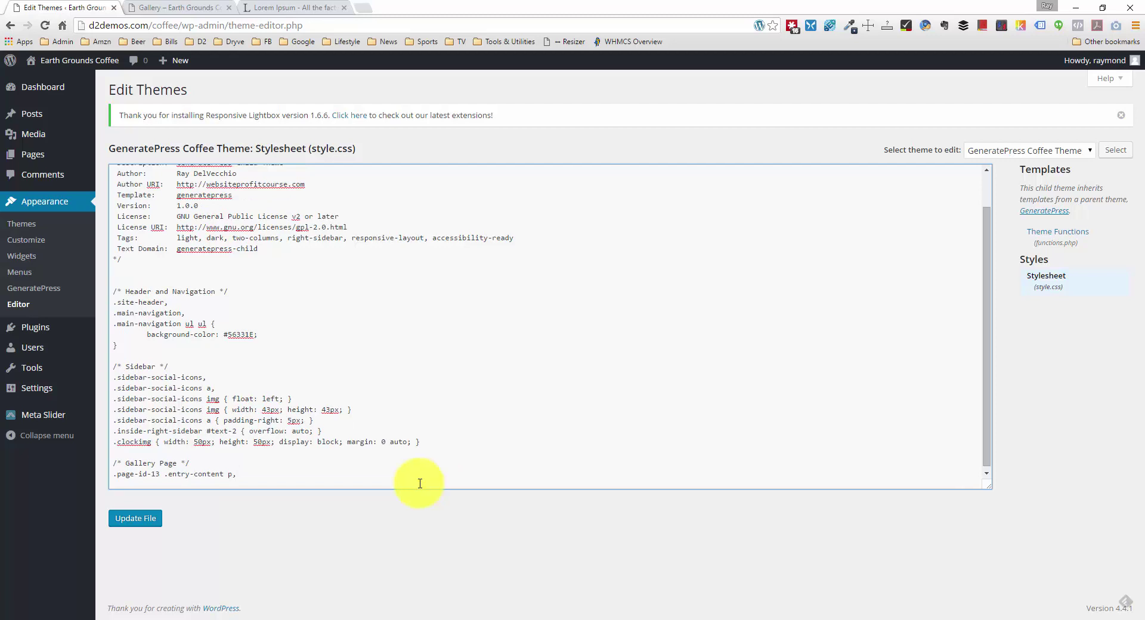
pyautogui.moveTo(115, 473); pyautogui.dragTo(229, 474)
pyautogui.hotkey('ctrl', 'c')
pyautogui.press('Right')
# Step: Complete the rule for p, a and img with float: left, and update the file
pyautogui.write('p,')
pyautogui.press('Return')
pyautogui.hotkey('ctrl', 'v')
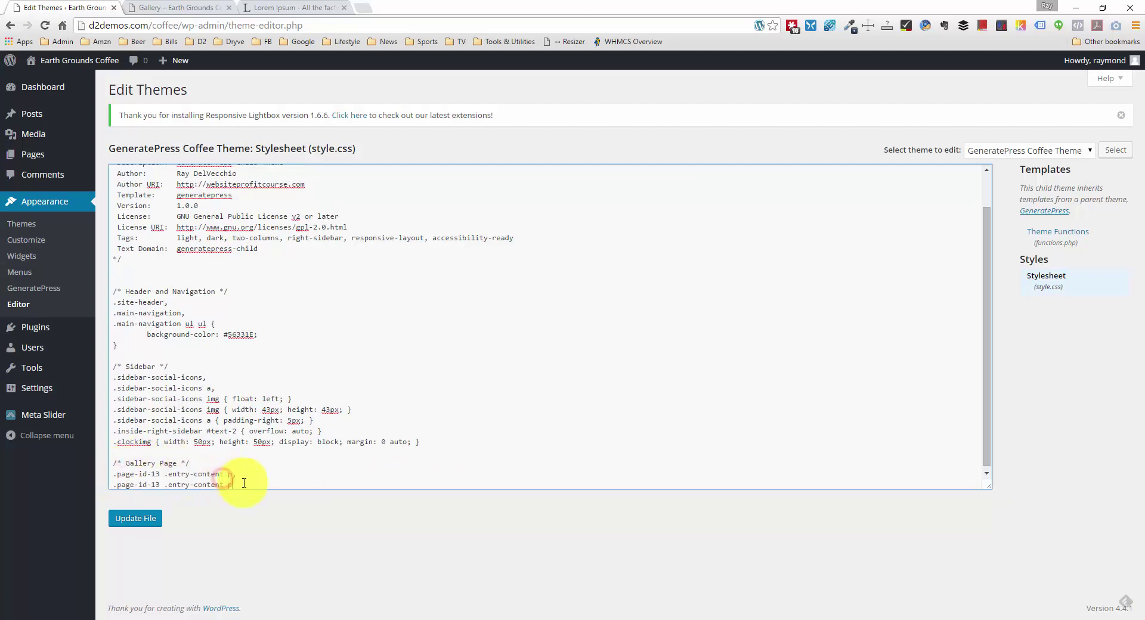
pyautogui.write('p')
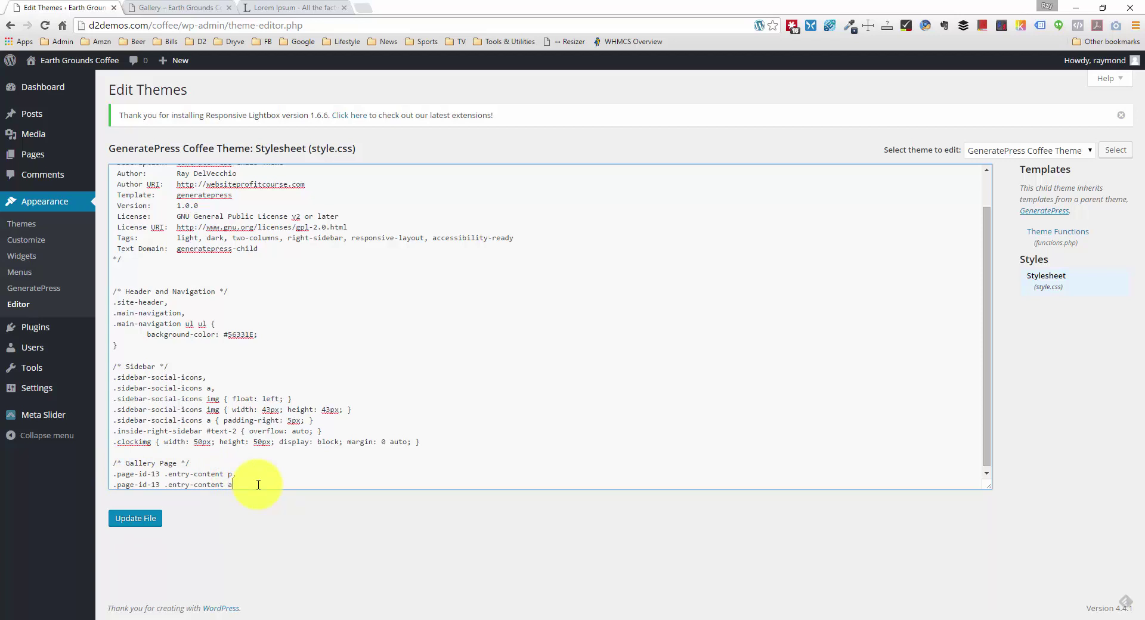
pyautogui.write(',')
pyautogui.press('Return')
pyautogui.hotkey('ctrl', 'v')
pyautogui.write('p')
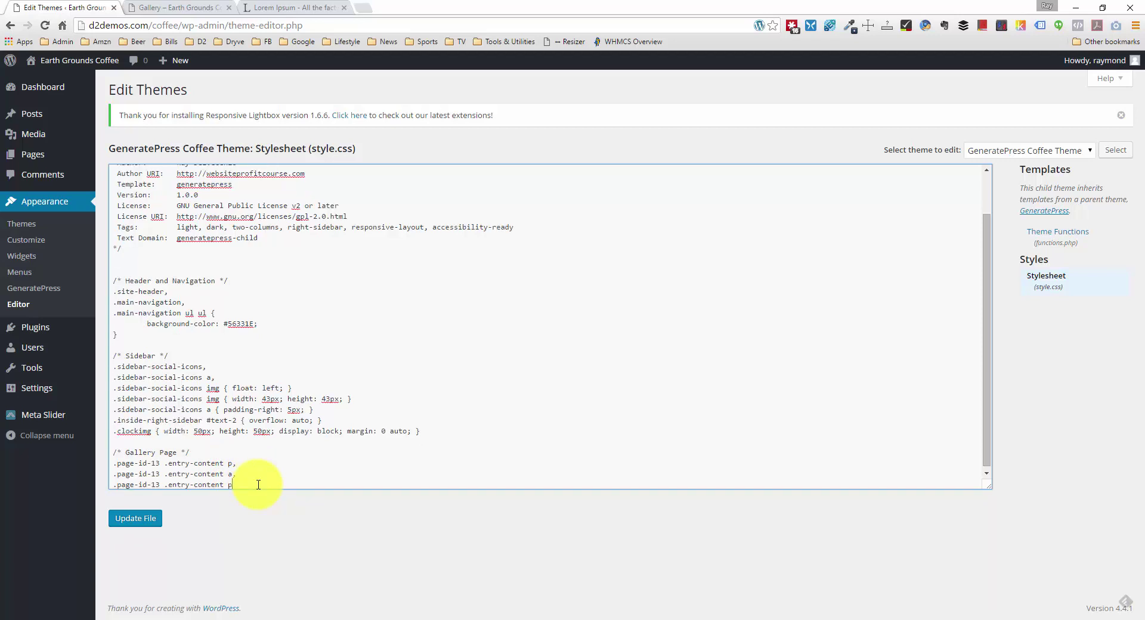
pyautogui.write('img { float: left;')
pyautogui.scroll(-1, 233, 494)
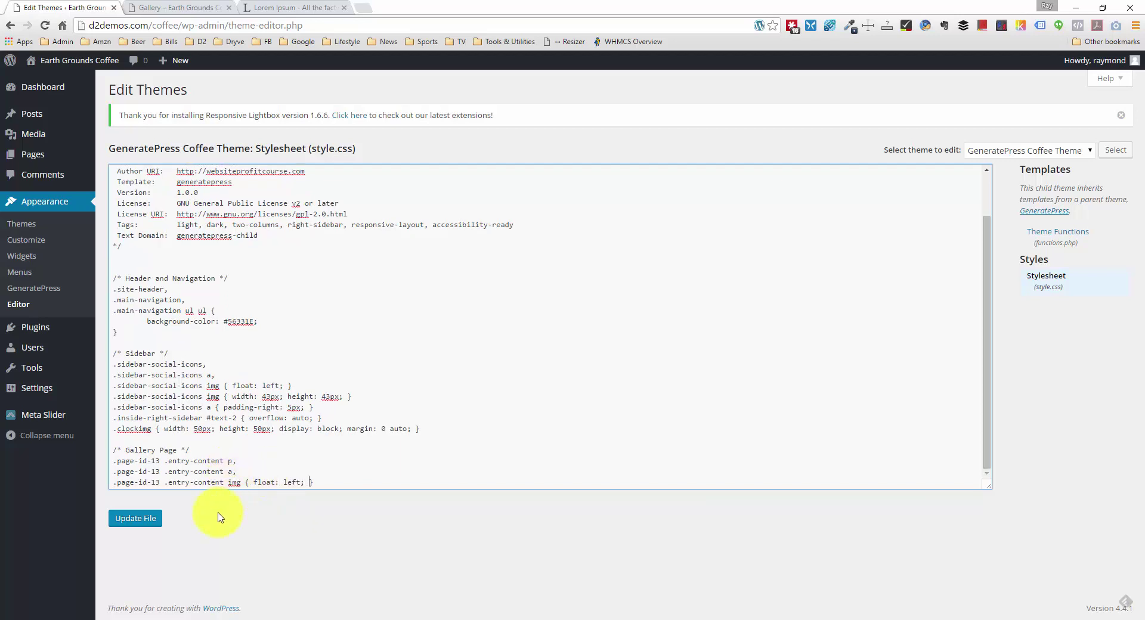
pyautogui.click(149, 518)
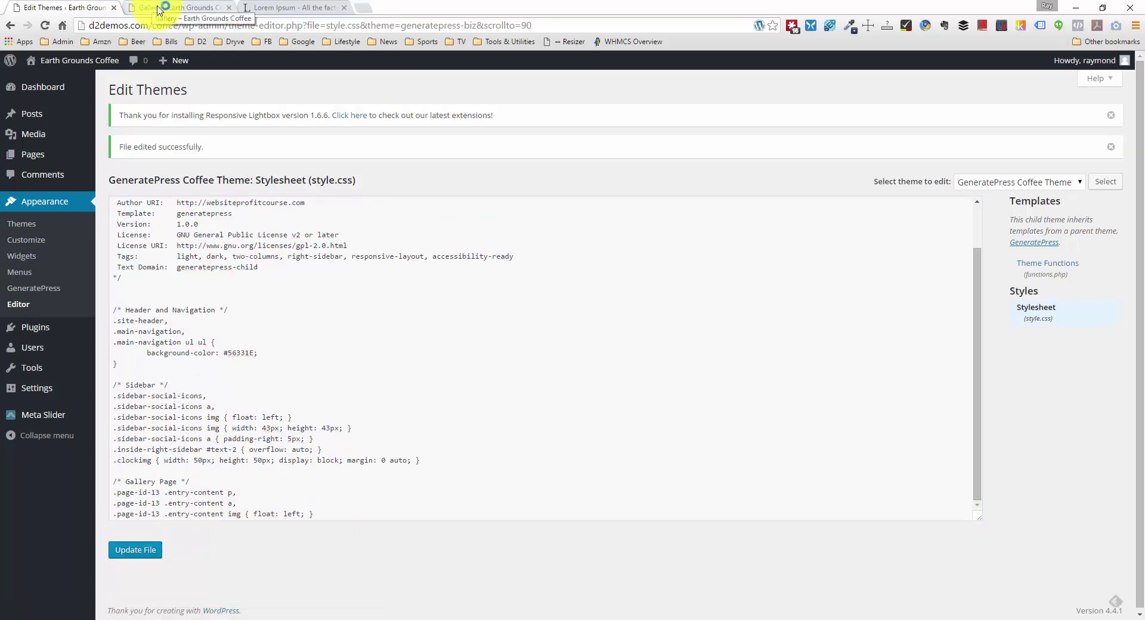
# Step: Reload the live Gallery page and preview the coffee-shop photo enlarged
pyautogui.click(176, 7)
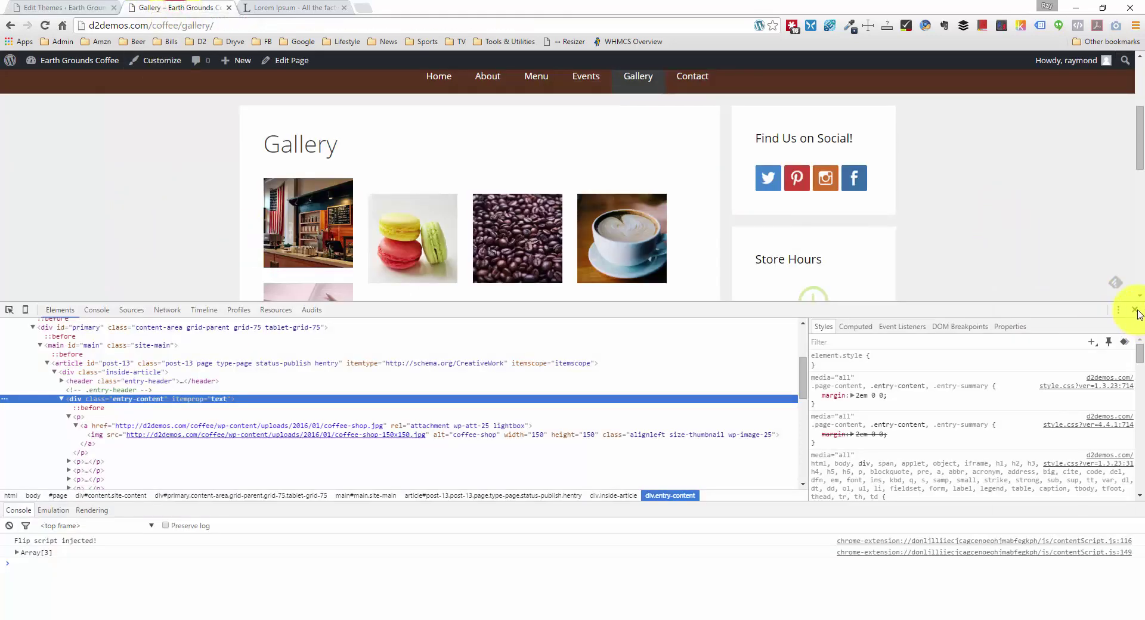
pyautogui.click(1135, 309)
pyautogui.rightClick(160, 221)
pyautogui.click(213, 251)
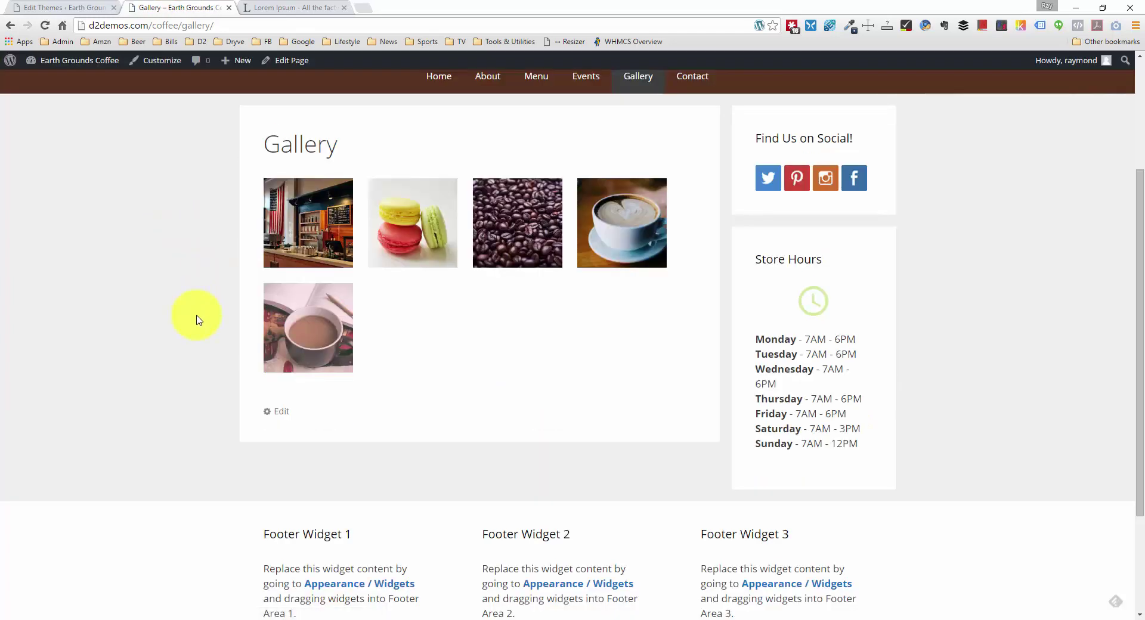
pyautogui.scroll(-1, 198, 320)
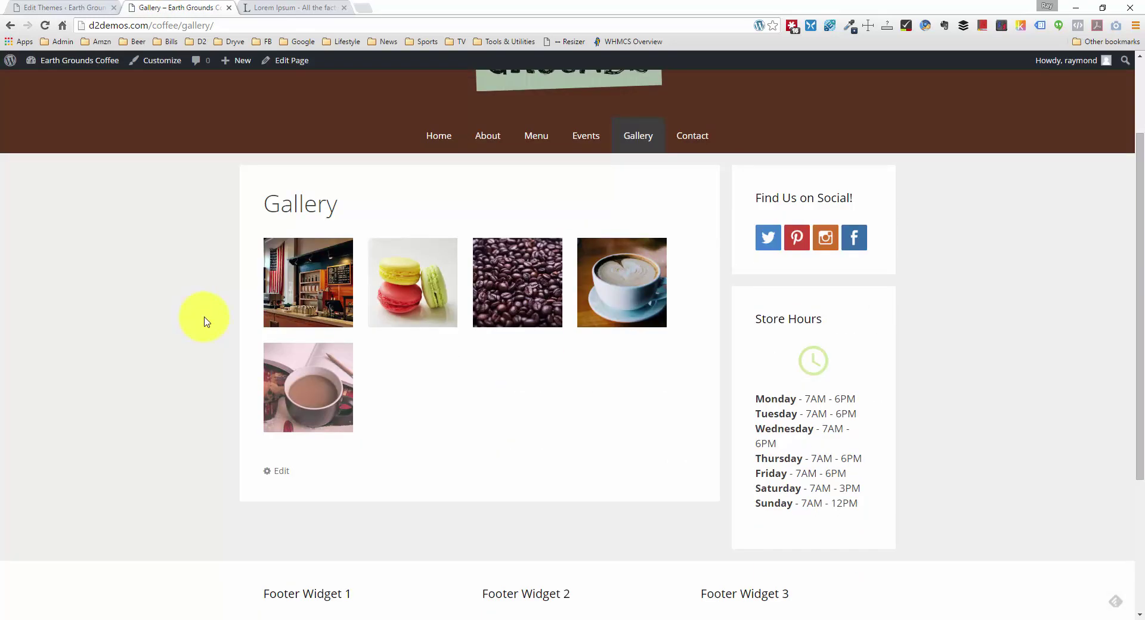
pyautogui.click(292, 311)
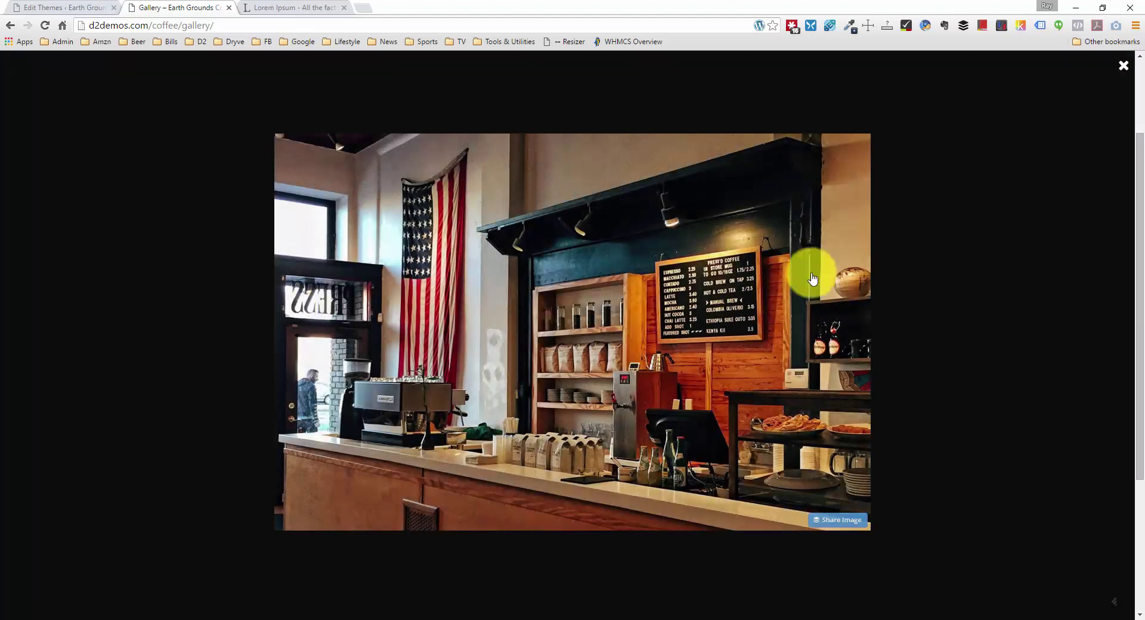
pyautogui.click(1119, 67)
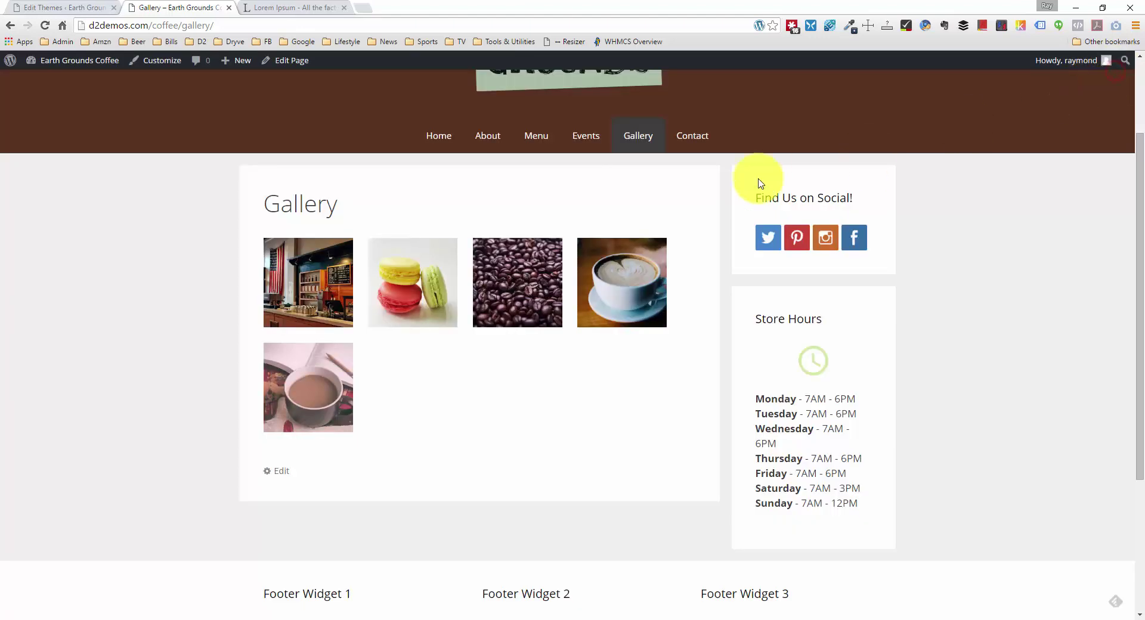
# Step: Inspect the coffee-shop thumbnail's img, wrapping link and paragraph elements
pyautogui.rightClick(296, 300)
pyautogui.click(325, 533)
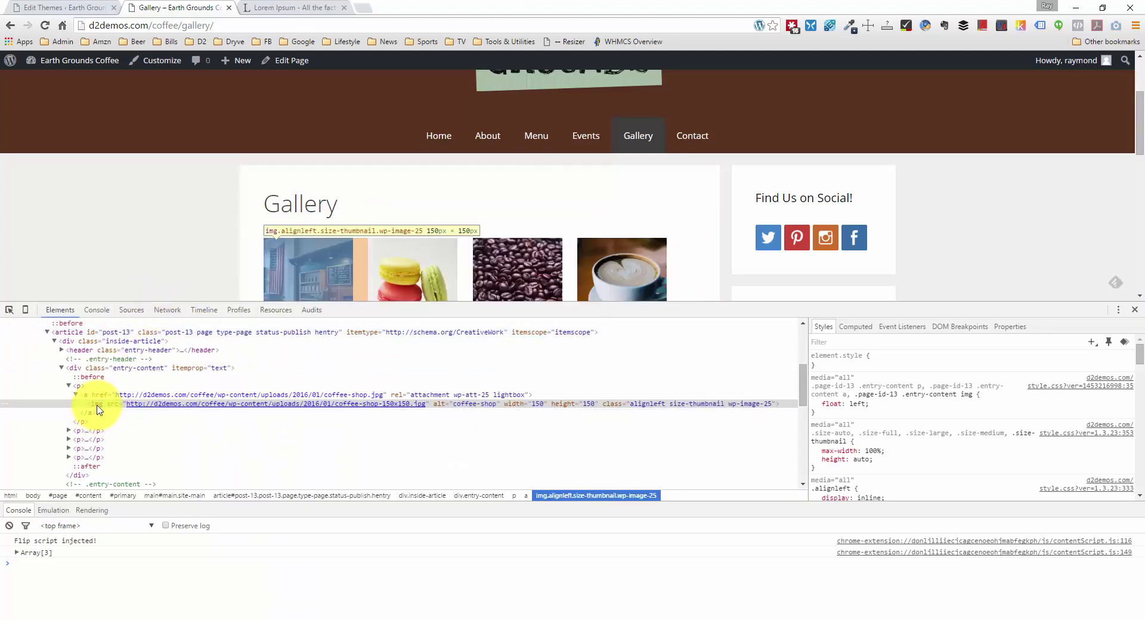
pyautogui.scroll(-2, 152, 240)
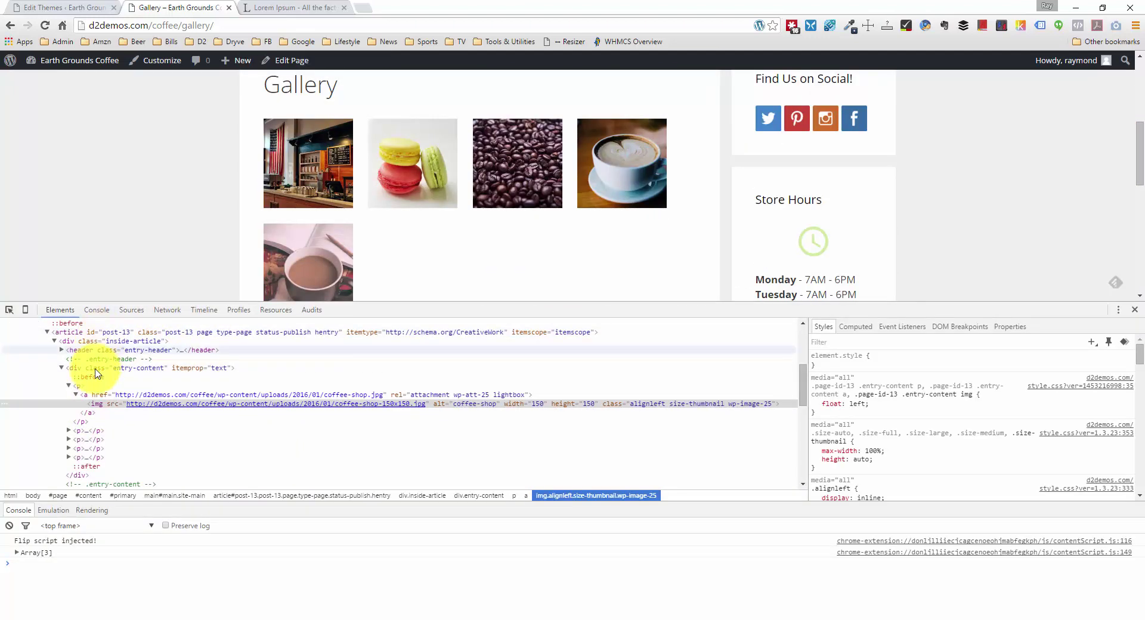
pyautogui.click(105, 404)
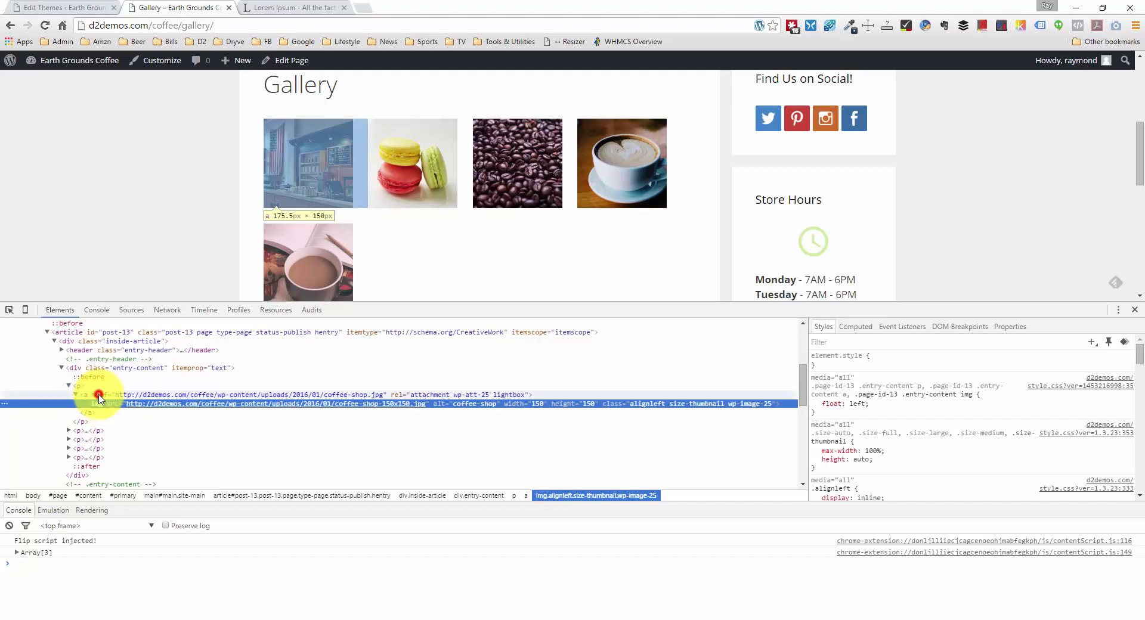
pyautogui.click(99, 396)
pyautogui.click(104, 405)
pyautogui.click(99, 396)
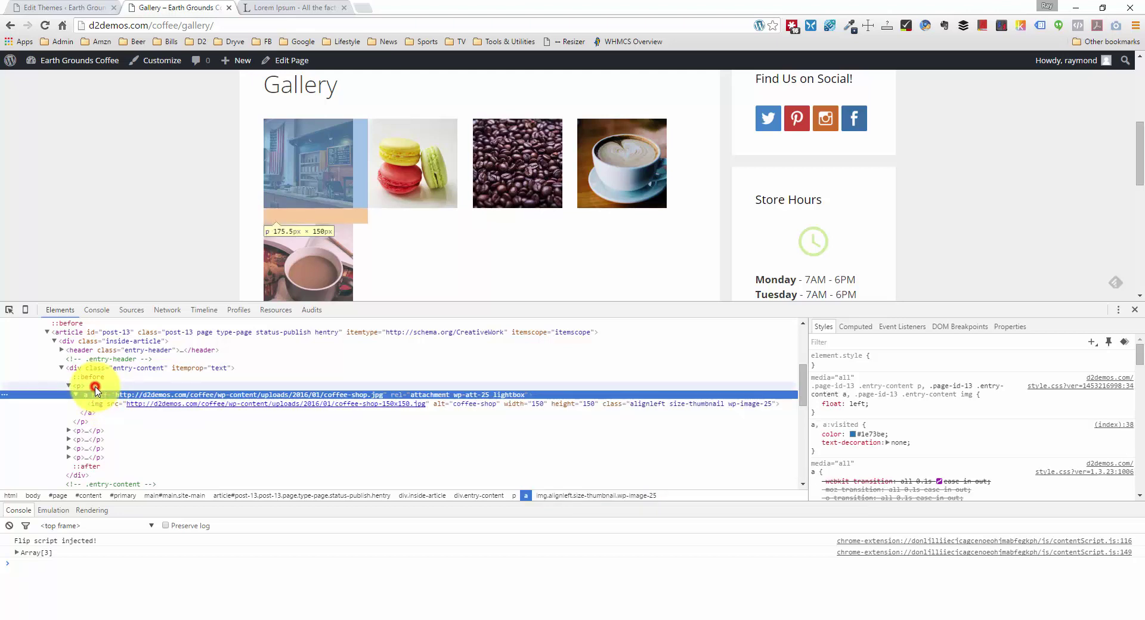
pyautogui.click(95, 388)
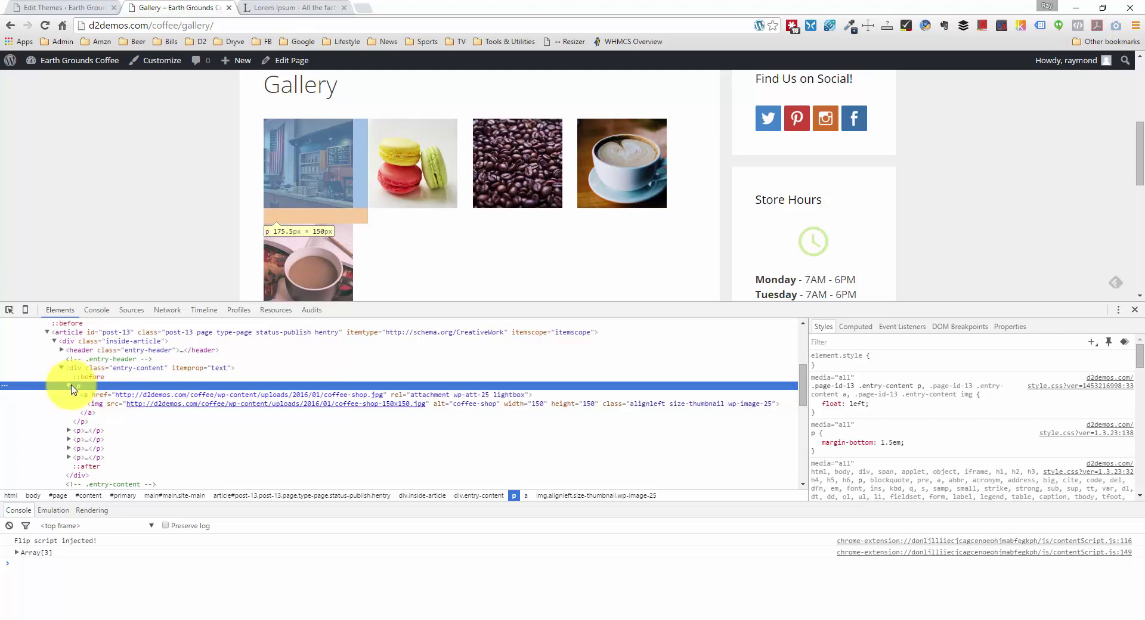
pyautogui.click(70, 387)
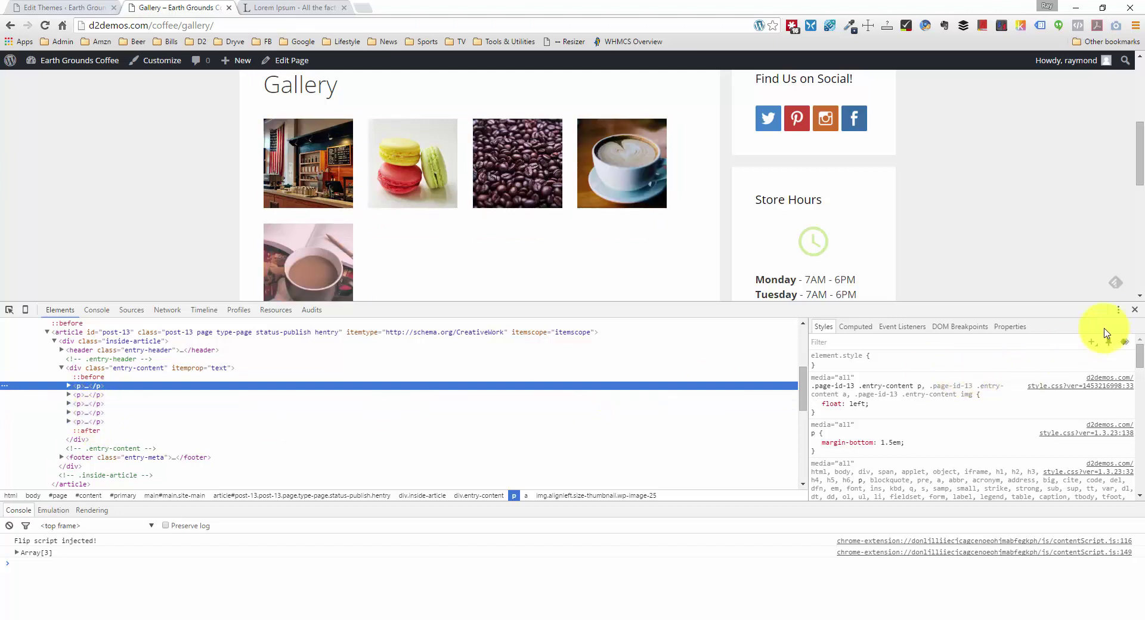
# Step: Close DevTools and review the thumbnails floated four per row
pyautogui.click(1134, 311)
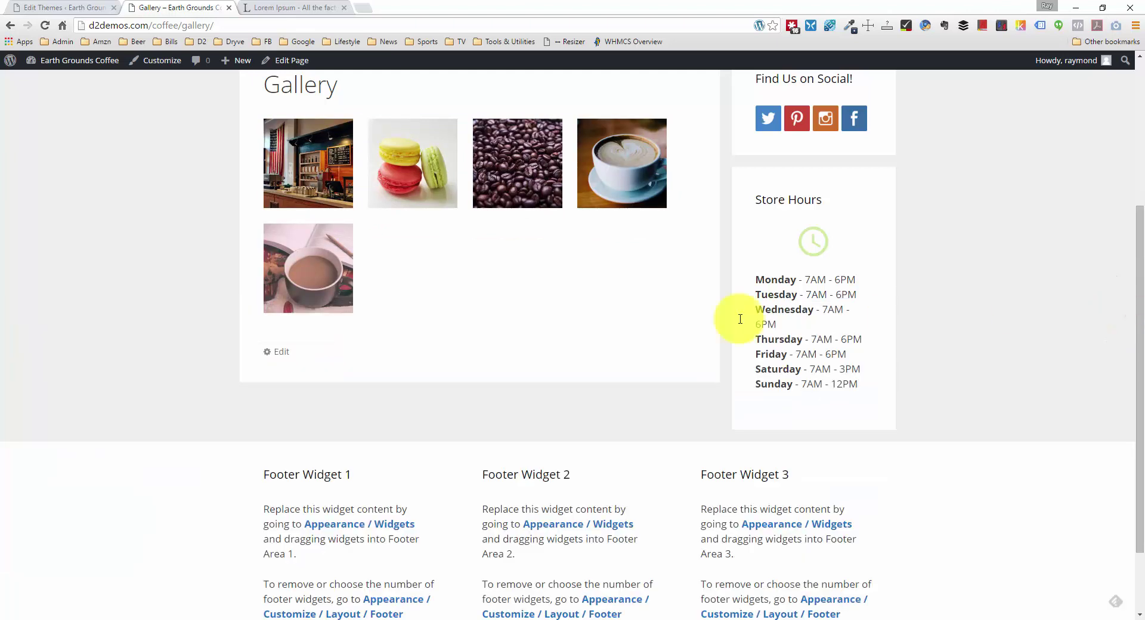
pyautogui.scroll(4, 626, 334)
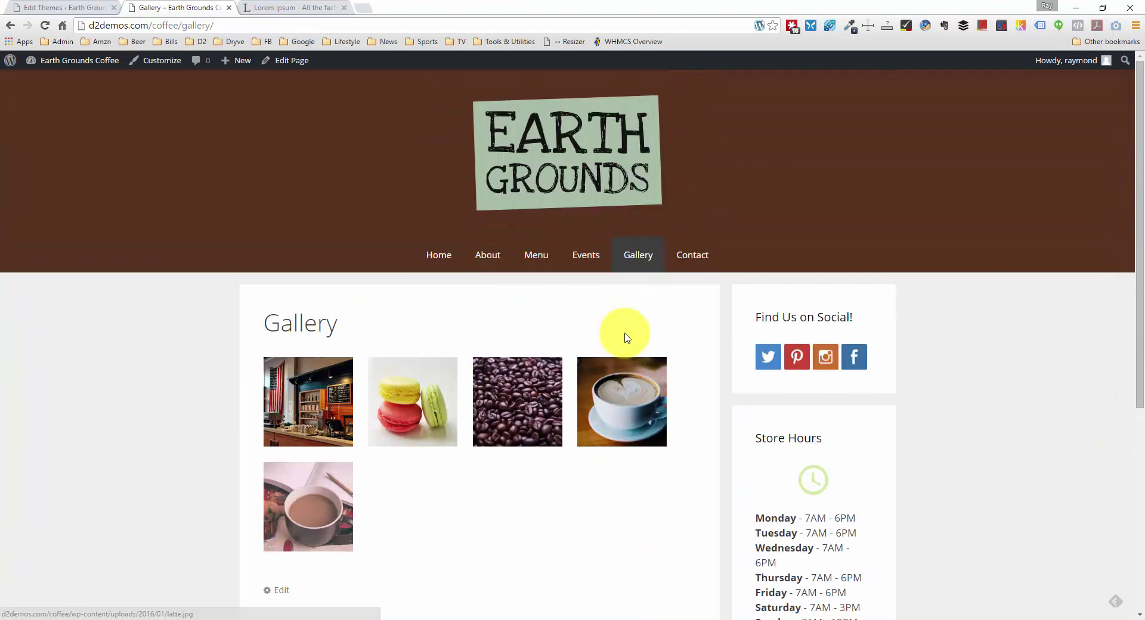
pyautogui.scroll(-2, 410, 438)
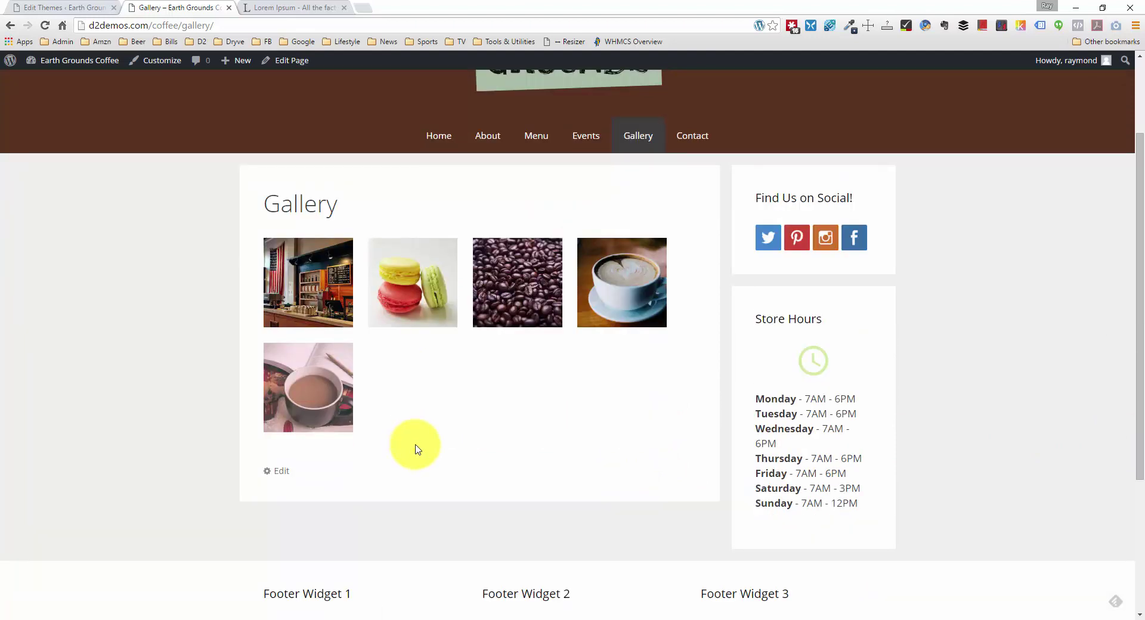
pyautogui.scroll(2, 417, 444)
pyautogui.scroll(-2, 420, 450)
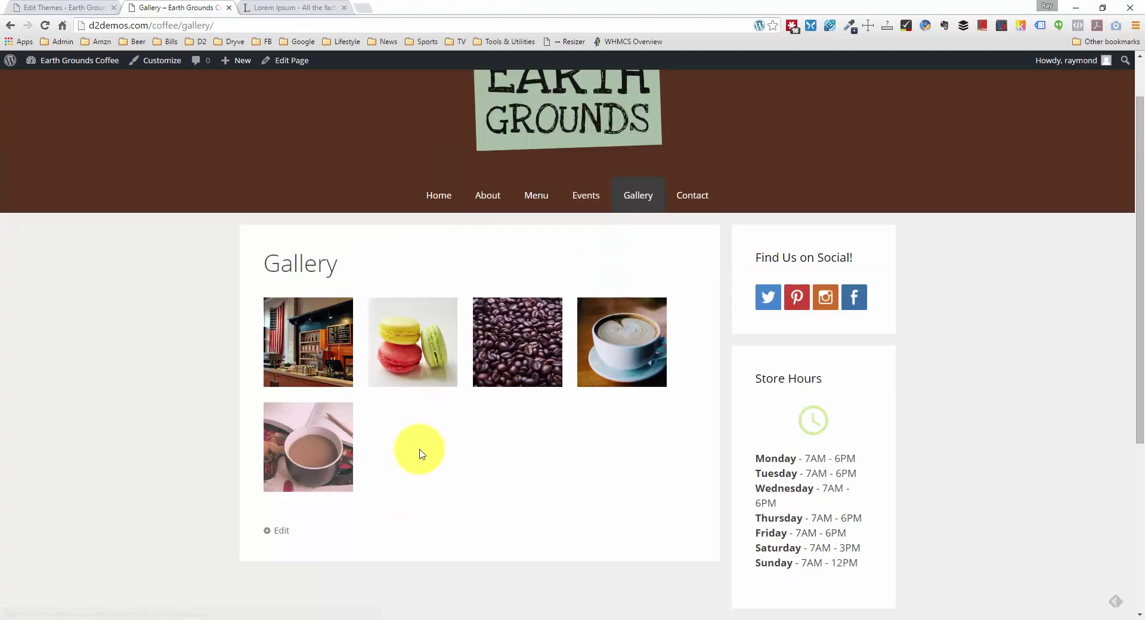
pyautogui.scroll(2, 419, 453)
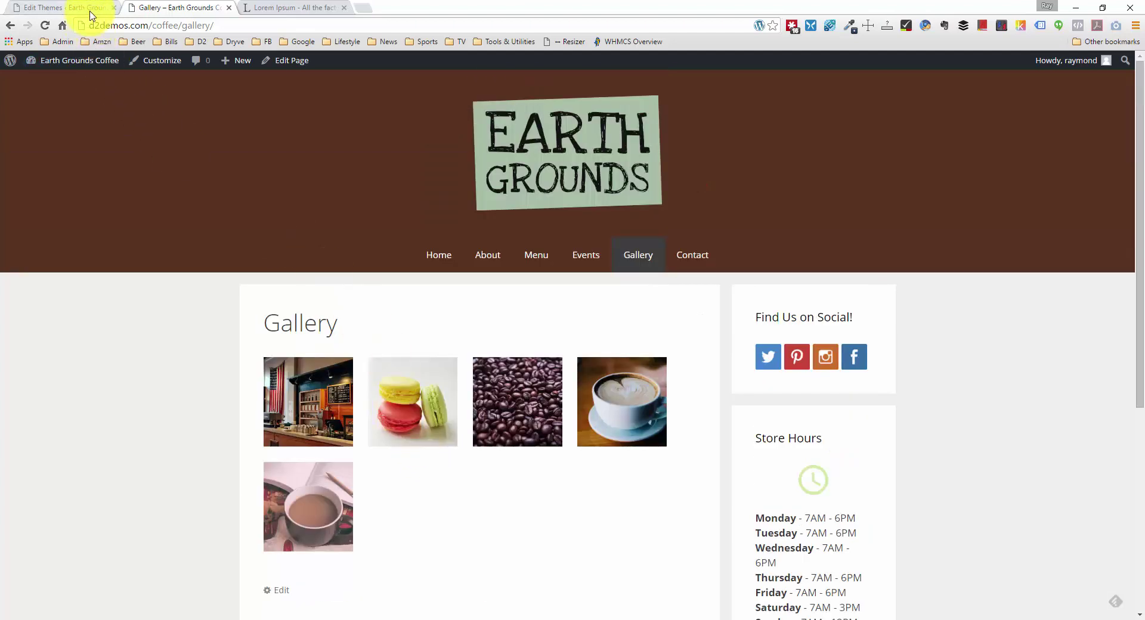
# Step: Open the Gallery page for editing and add a new line after the last image
pyautogui.click(89, 9)
pyautogui.click(31, 154)
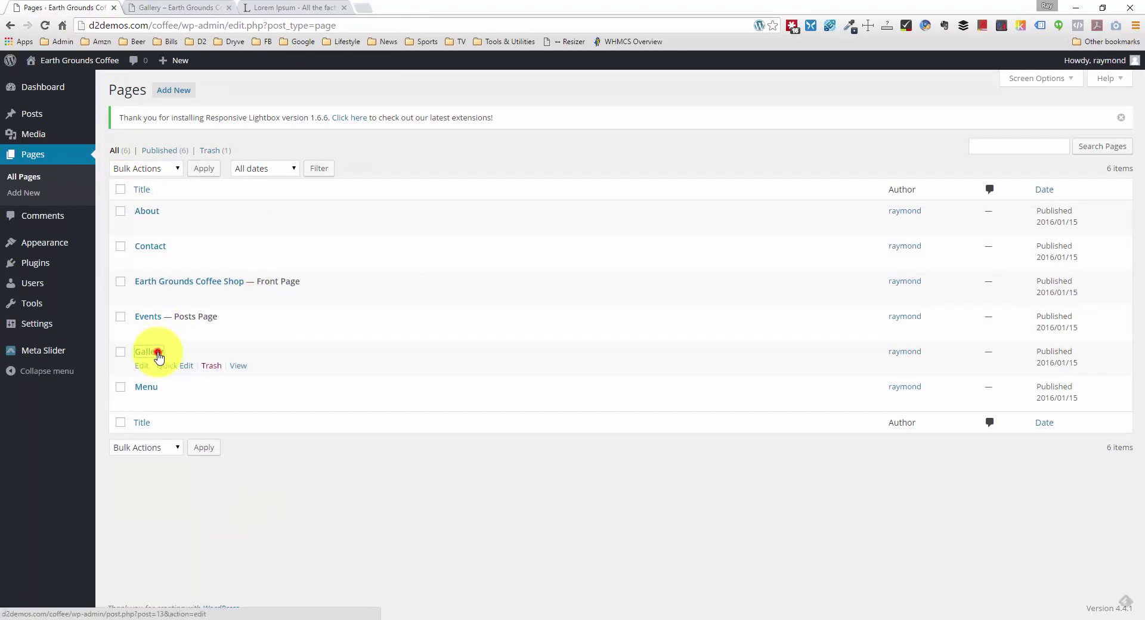
pyautogui.click(156, 351)
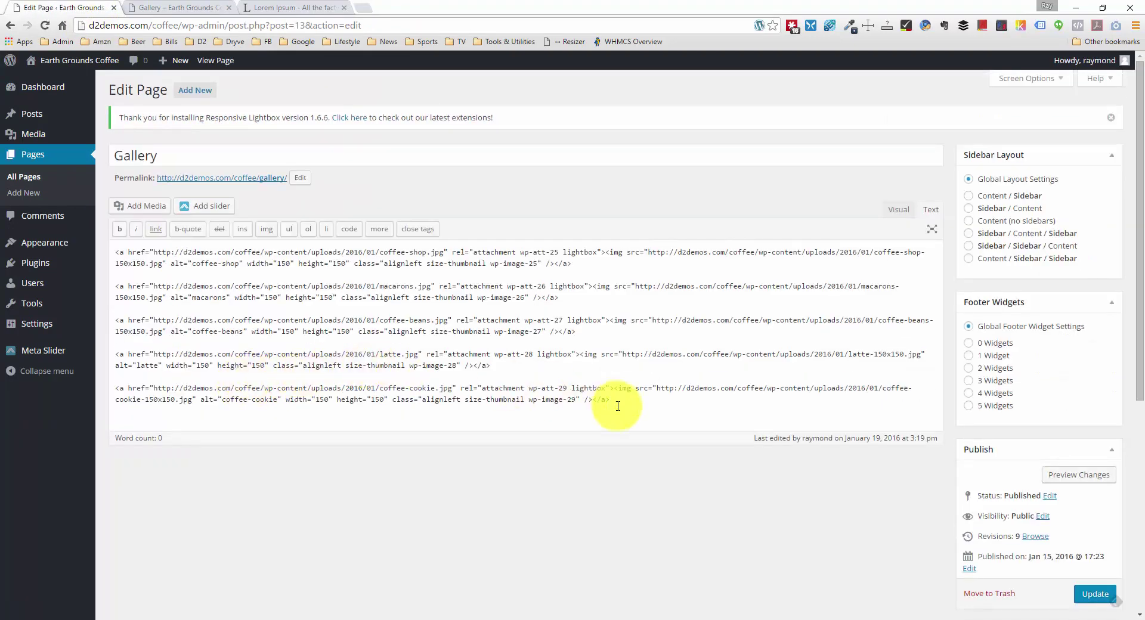
pyautogui.click(631, 409)
pyautogui.press('Return')
pyautogui.press('Return')
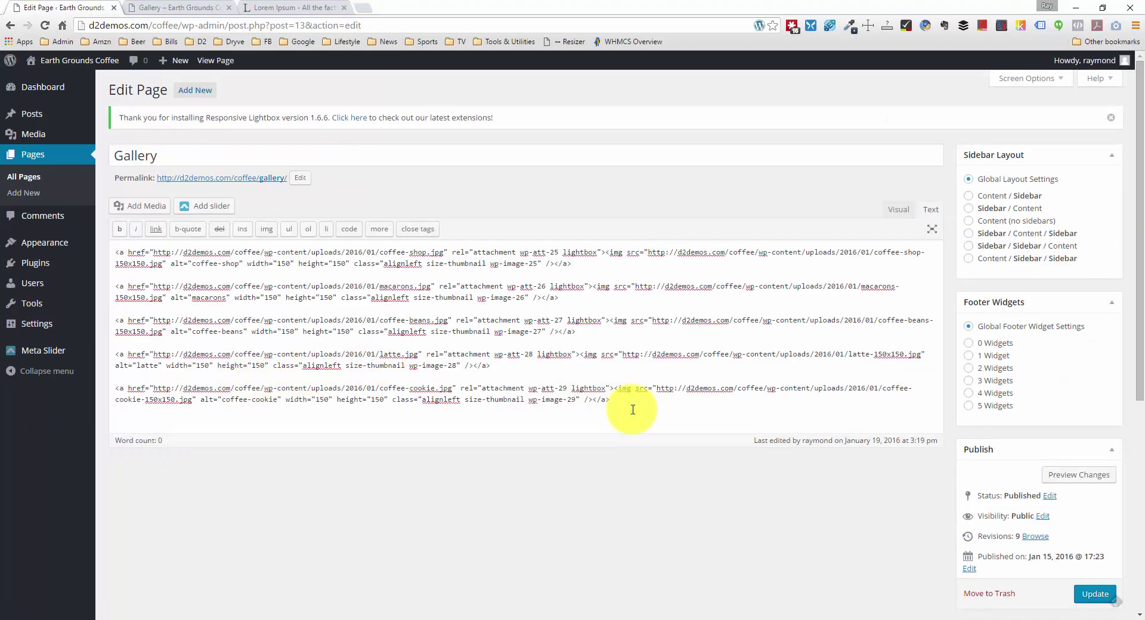
# Step: Upload camping-coffee and the other coffee photos, insert them, and update the page
pyautogui.click(156, 206)
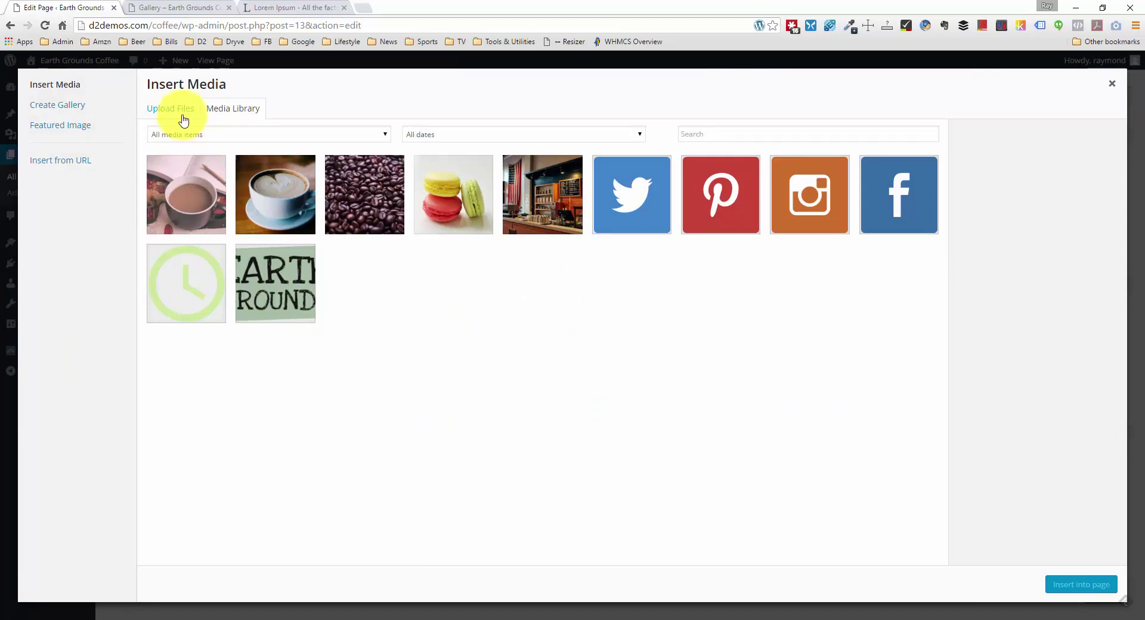
pyautogui.click(184, 119)
pyautogui.click(630, 314)
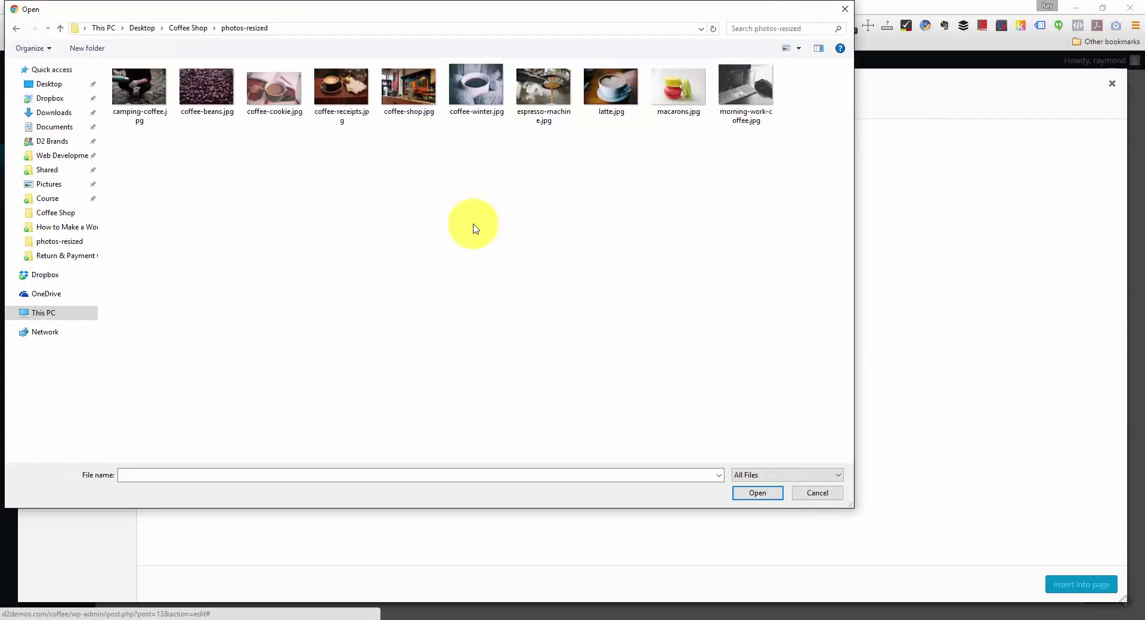
pyautogui.click(146, 98)
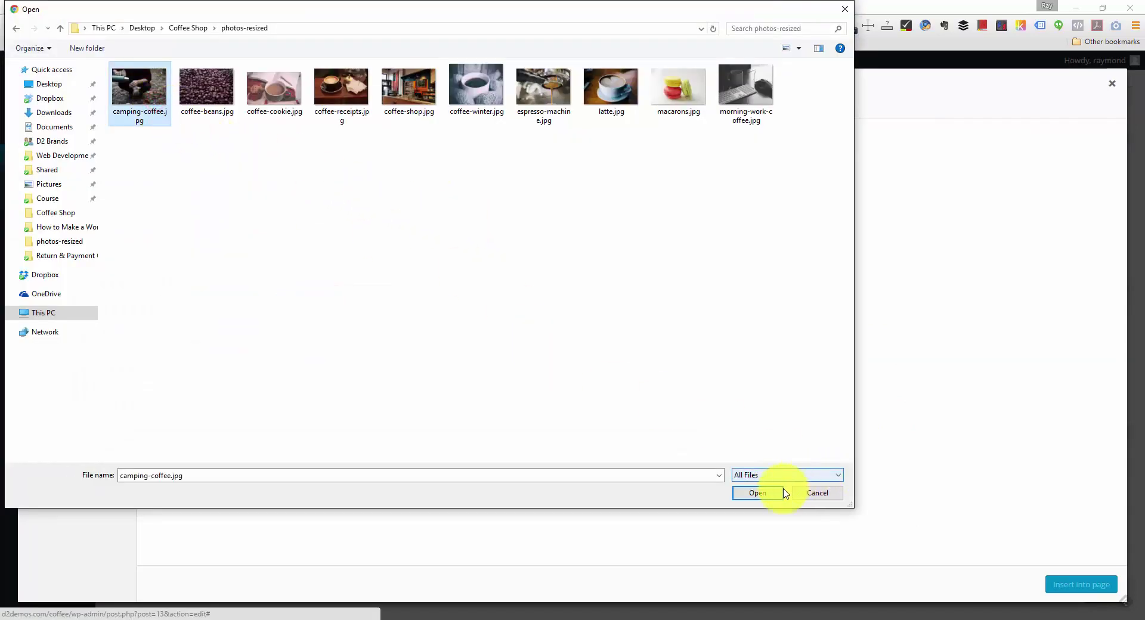
pyautogui.click(757, 493)
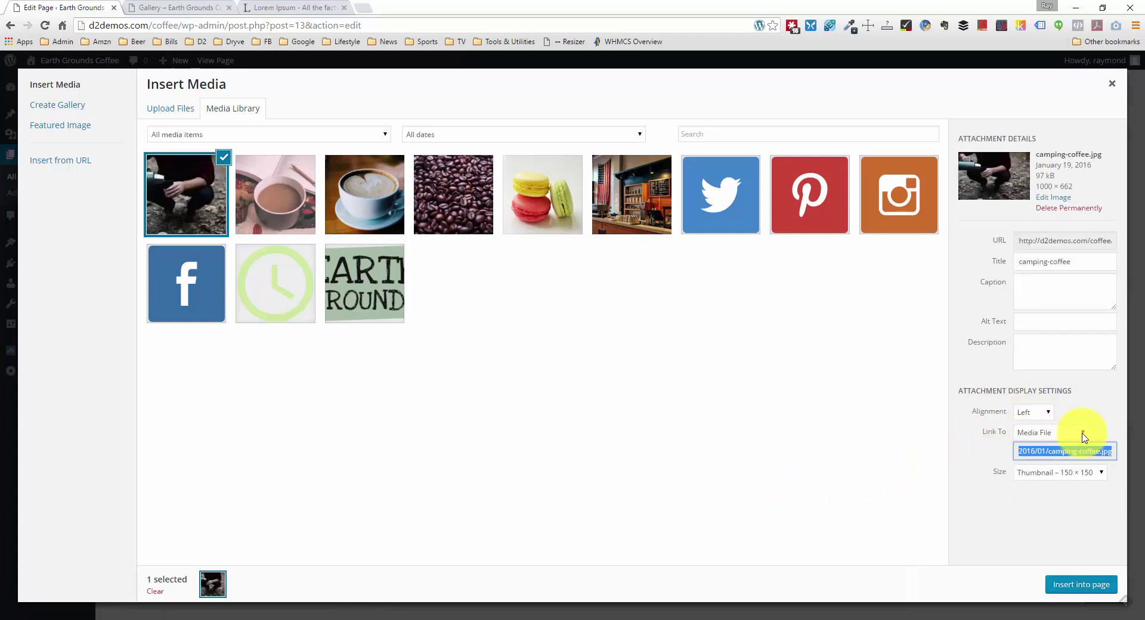
pyautogui.click(1079, 584)
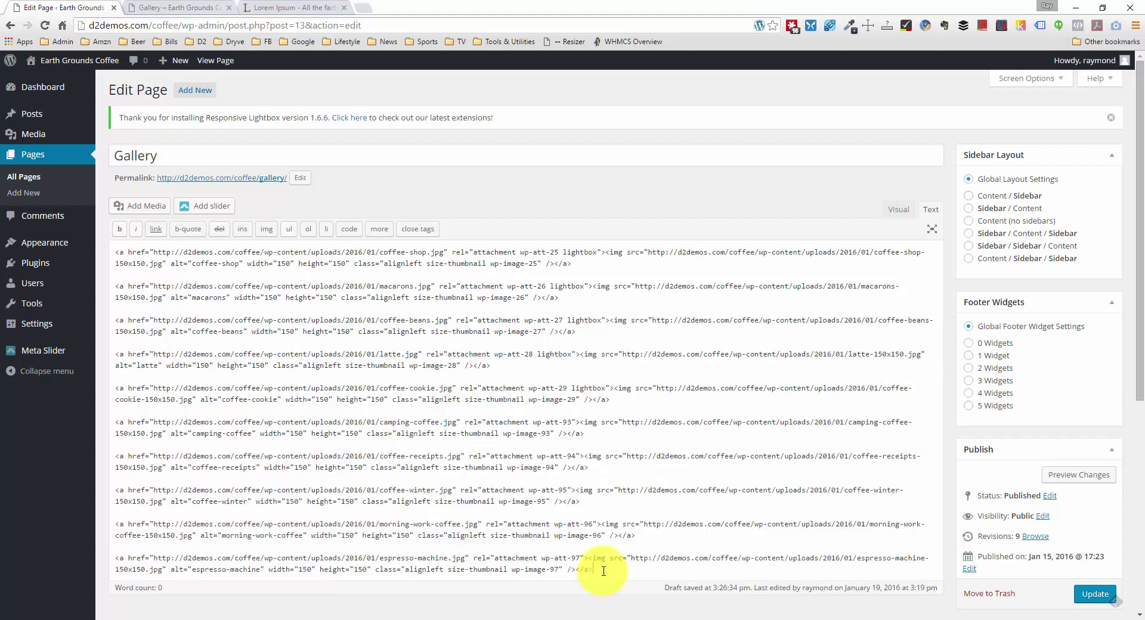
pyautogui.click(1094, 594)
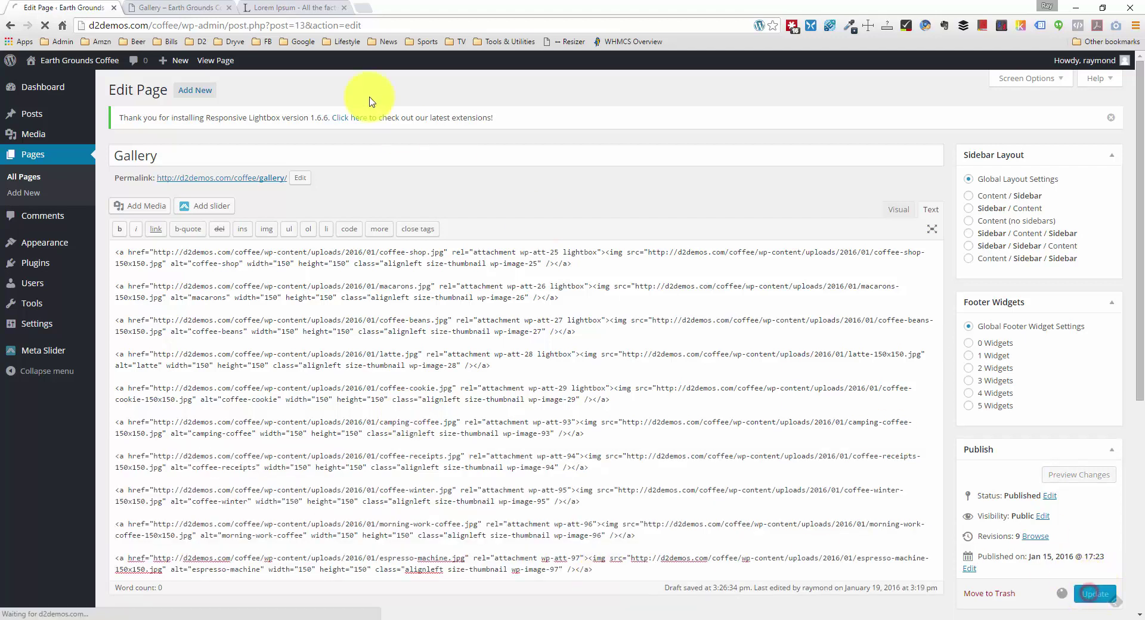
# Step: Reload the live Gallery page, checking the ten thumbnails and the footer widgets below
pyautogui.click(182, 8)
pyautogui.rightClick(99, 255)
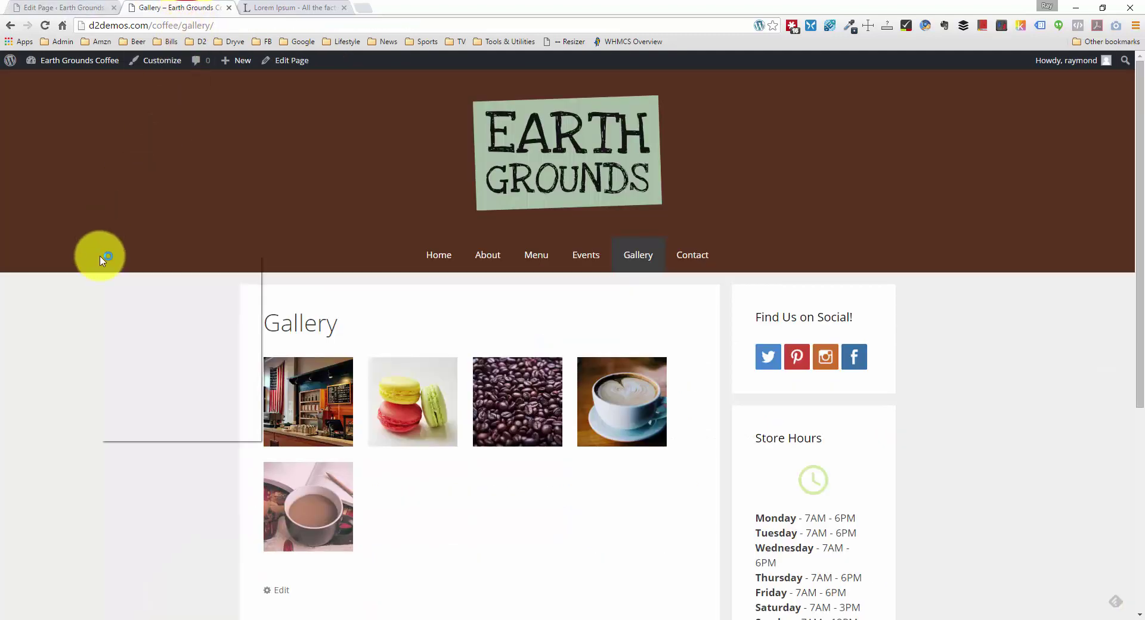
pyautogui.click(162, 294)
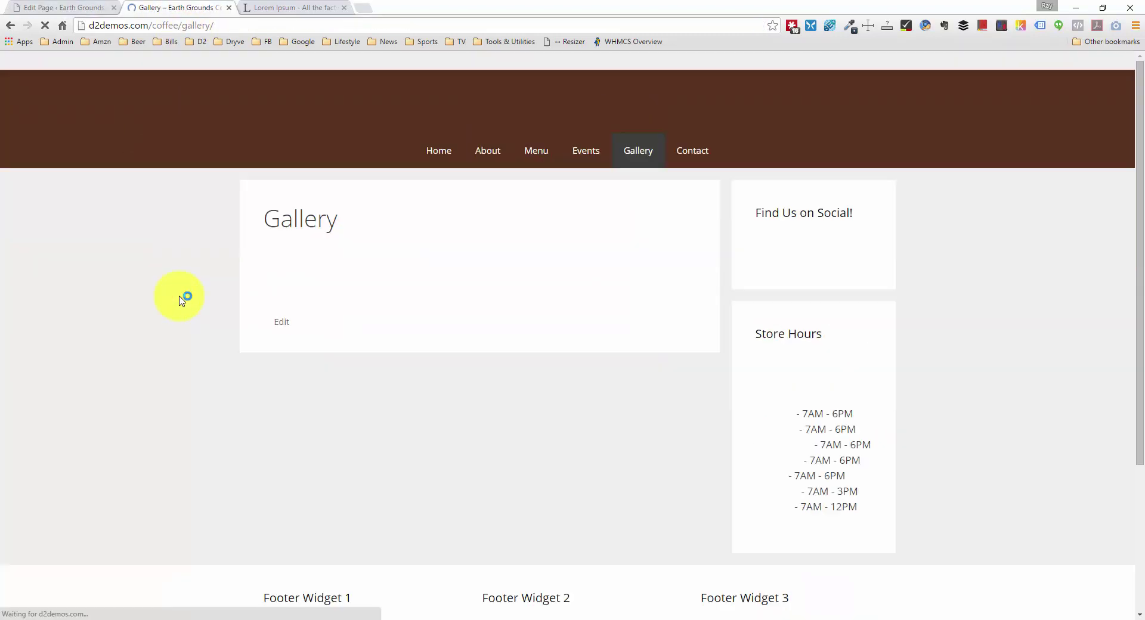
pyautogui.scroll(-4, 182, 300)
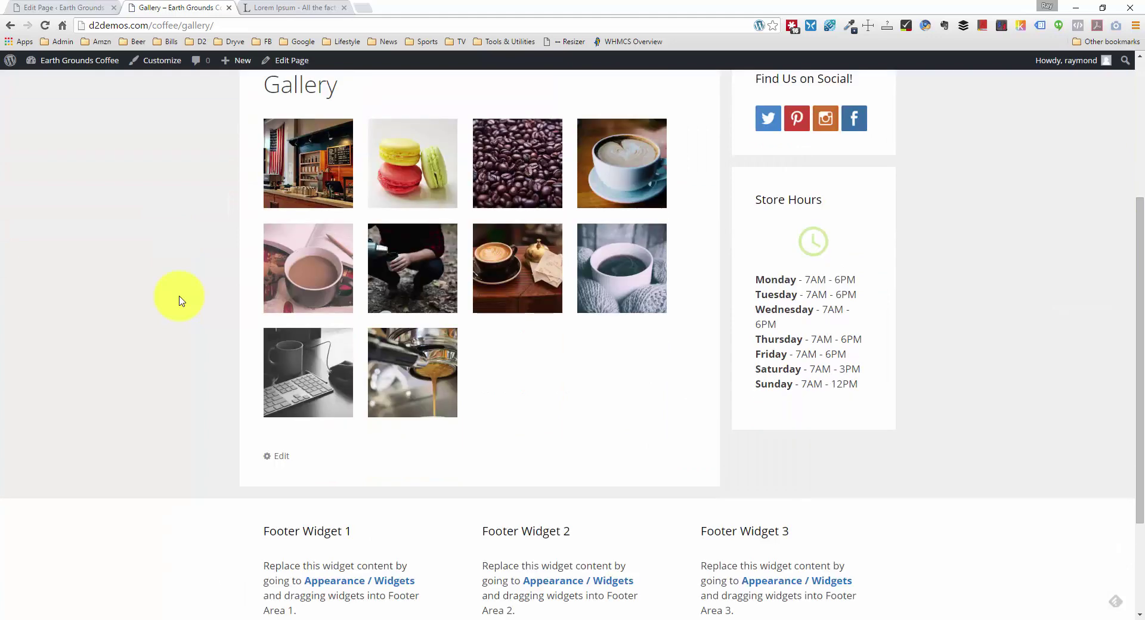
pyautogui.scroll(4, 182, 299)
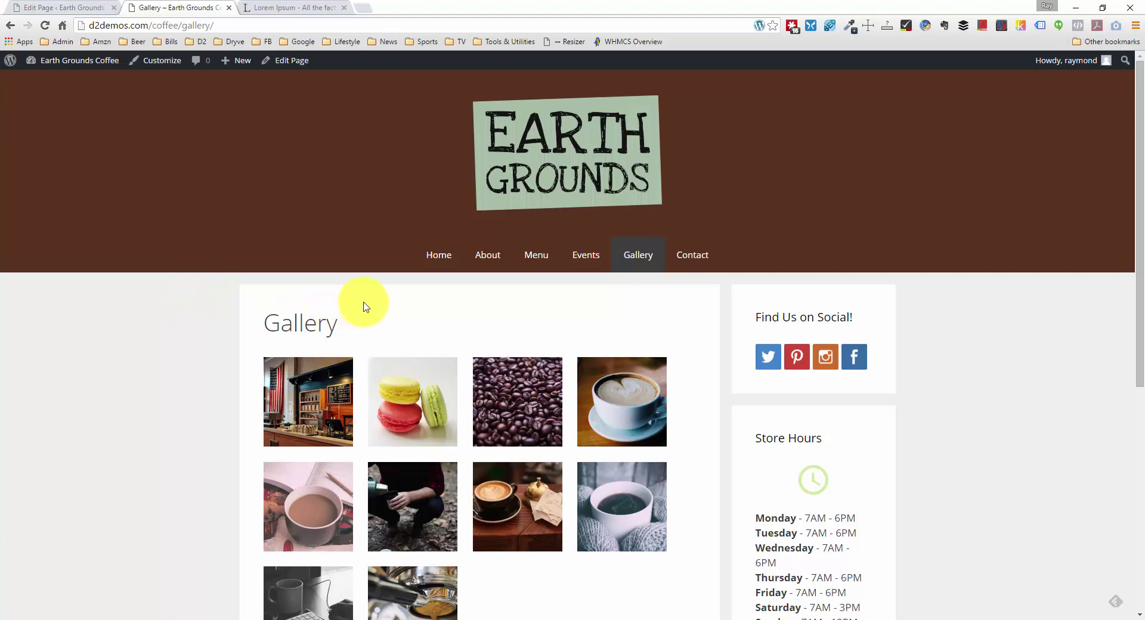
pyautogui.scroll(-1, 652, 295)
pyautogui.scroll(-1, 652, 295)
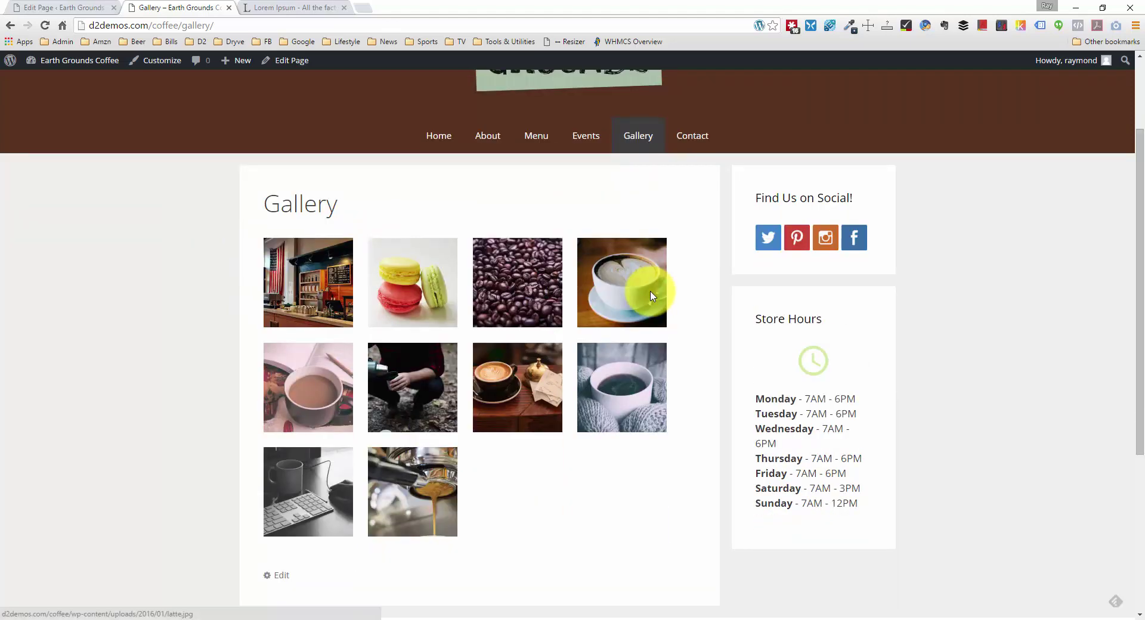
pyautogui.scroll(-5, 651, 295)
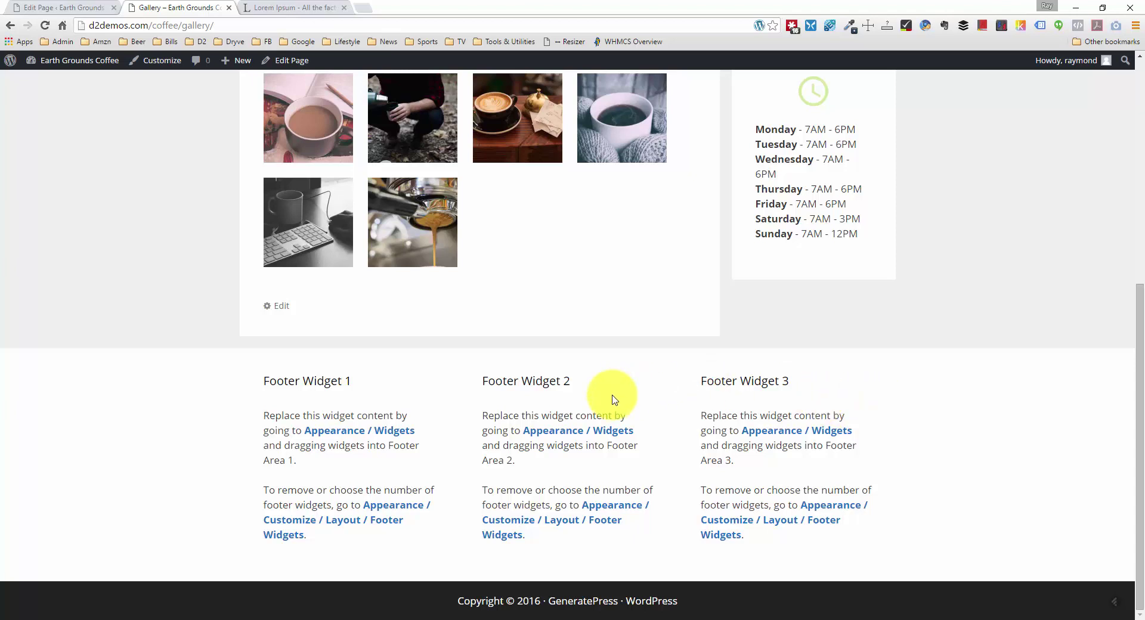
pyautogui.scroll(4, 614, 396)
pyautogui.scroll(-4, 614, 397)
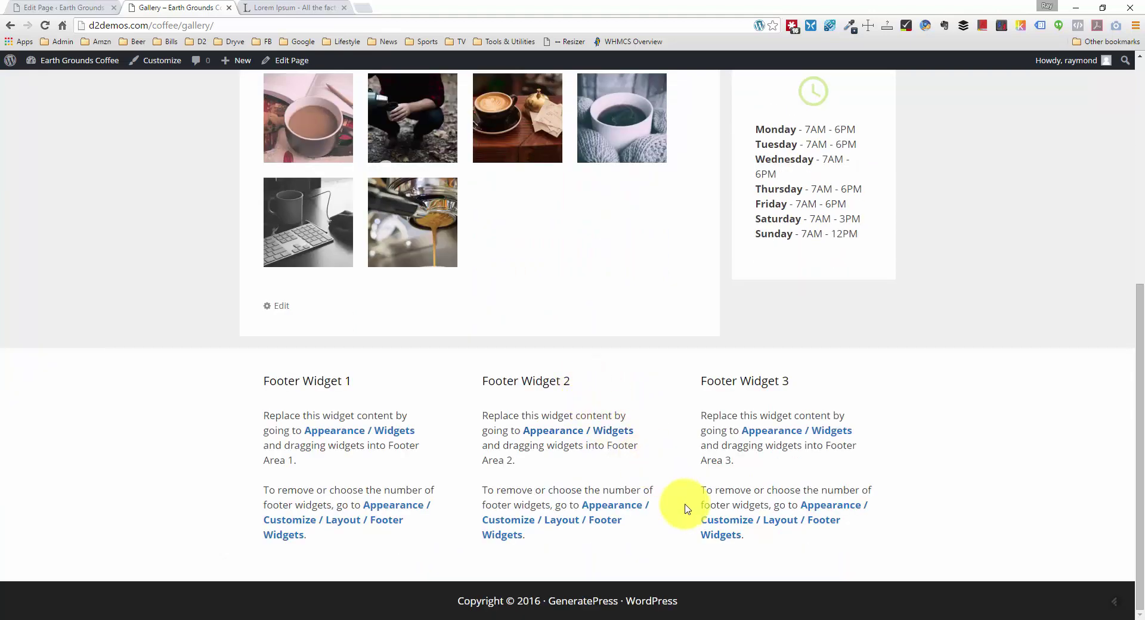
pyautogui.scroll(6, 686, 507)
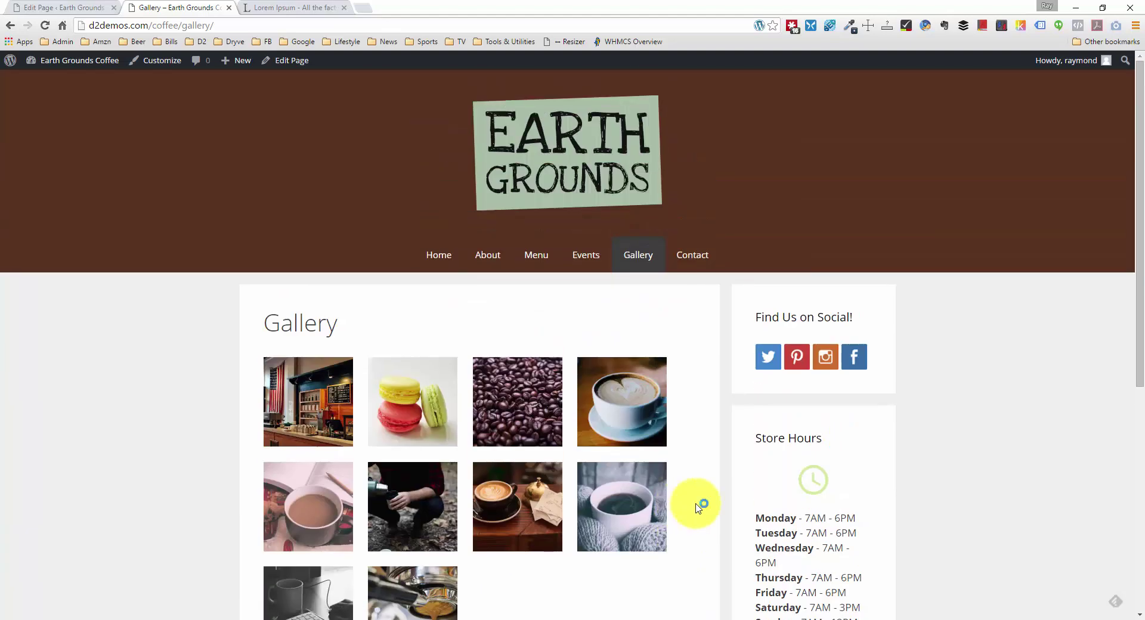
# Step: Paste lightbox into the rel of links wp-att-93 through wp-att-97 and update the page
pyautogui.click(40, 7)
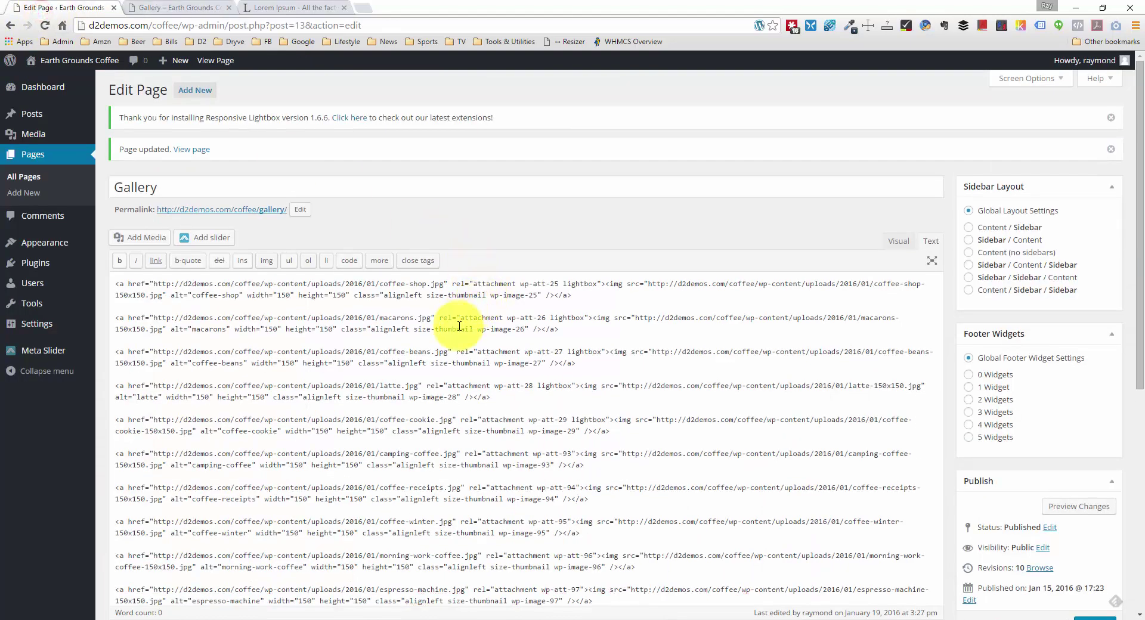
pyautogui.scroll(-1, 527, 376)
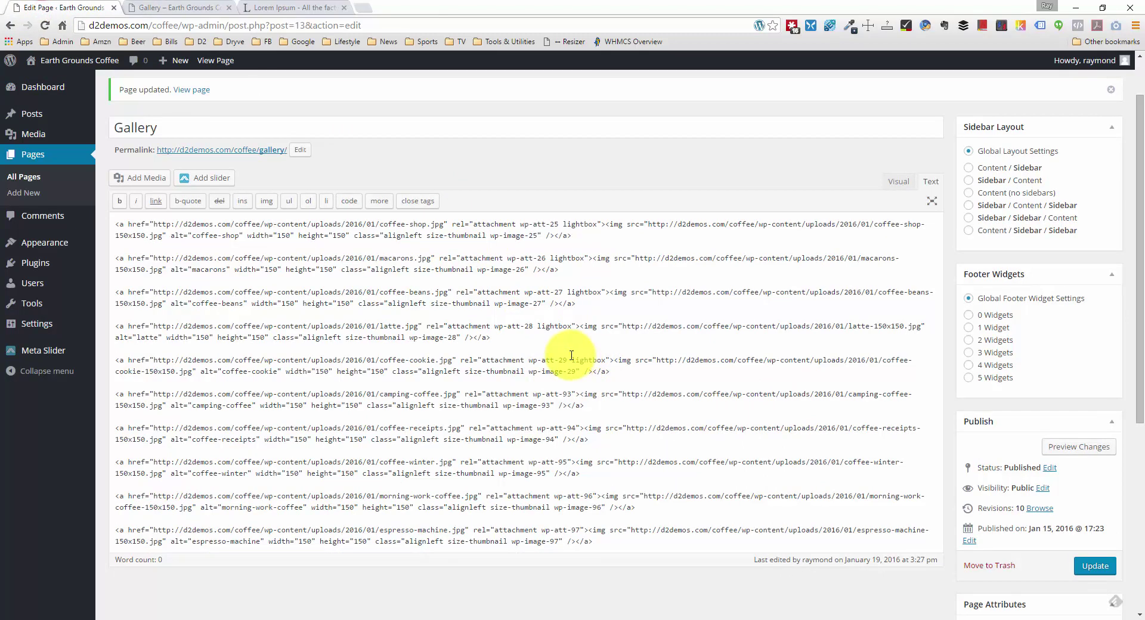
pyautogui.moveTo(567, 360); pyautogui.dragTo(611, 358)
pyautogui.hotkey('ctrl', 'c')
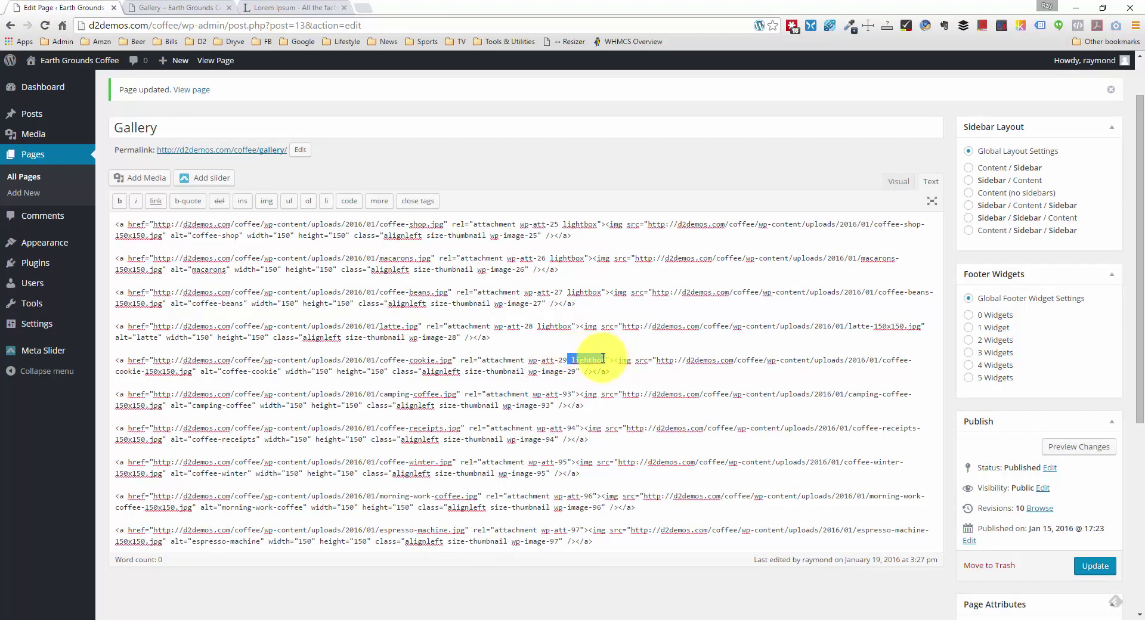
pyautogui.click(572, 392)
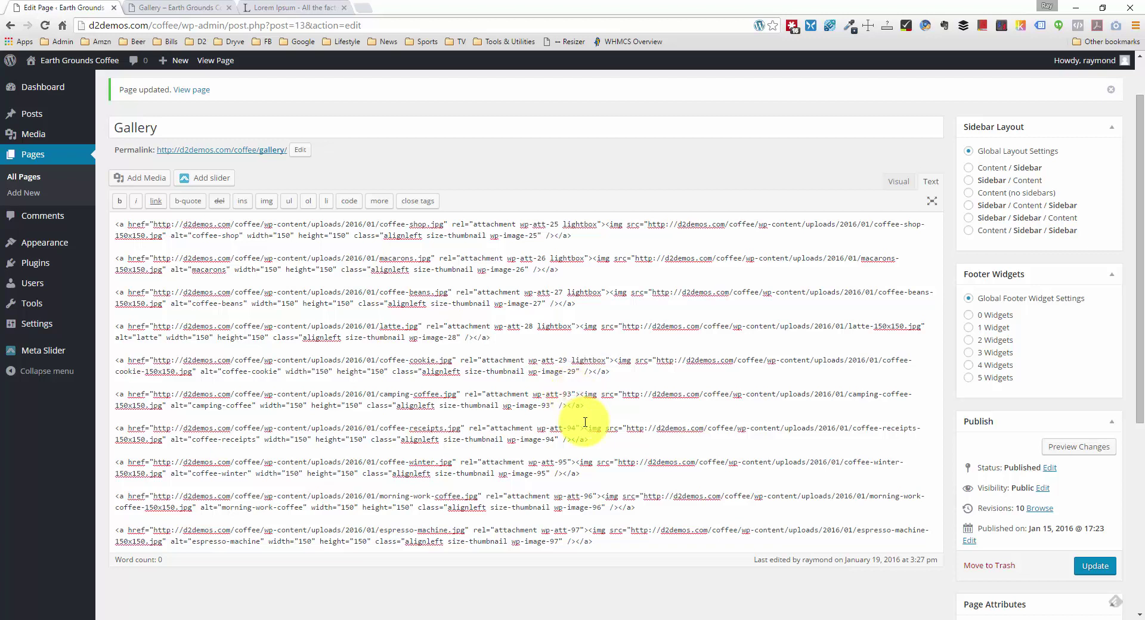
pyautogui.hotkey('ctrl', 'v')
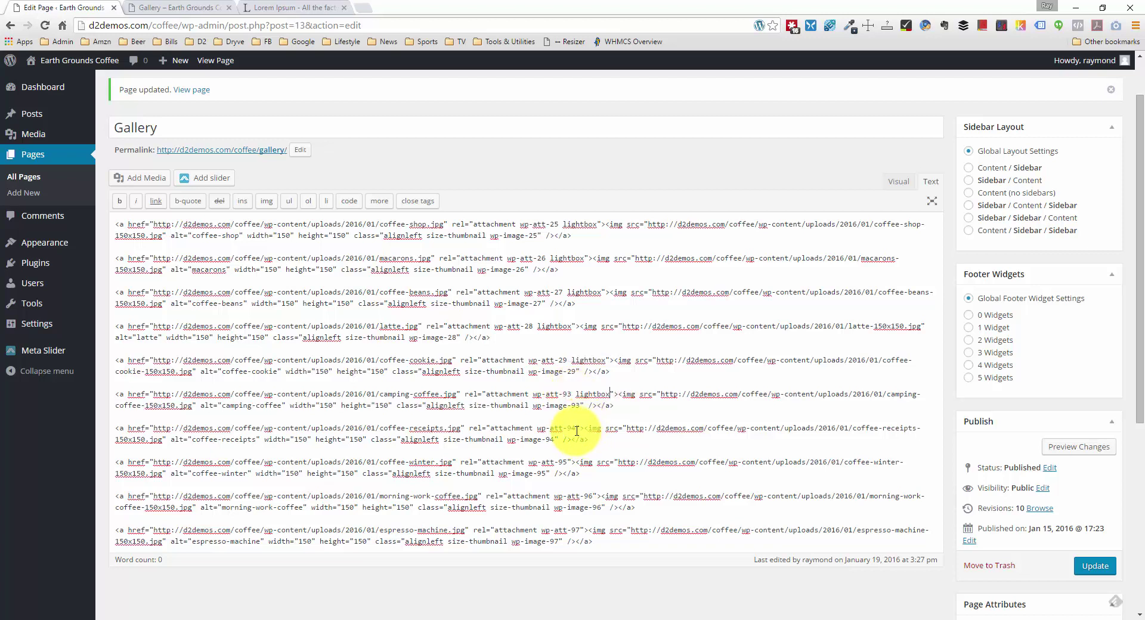
pyautogui.click(576, 429)
pyautogui.hotkey('ctrl', 'v')
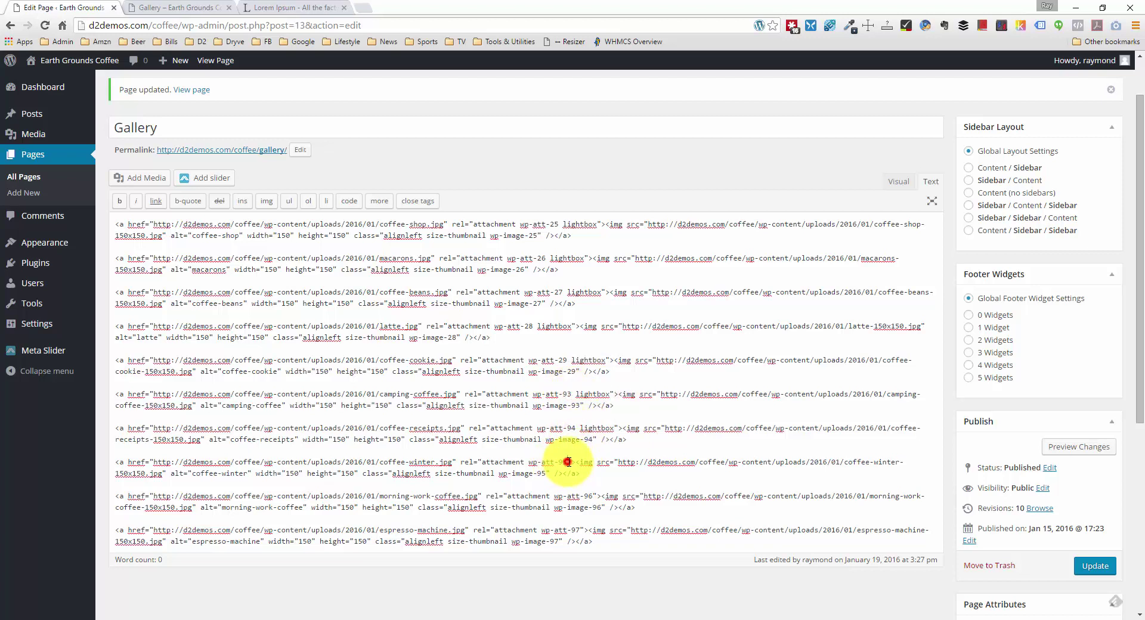
pyautogui.click(568, 462)
pyautogui.hotkey('ctrl', 'v')
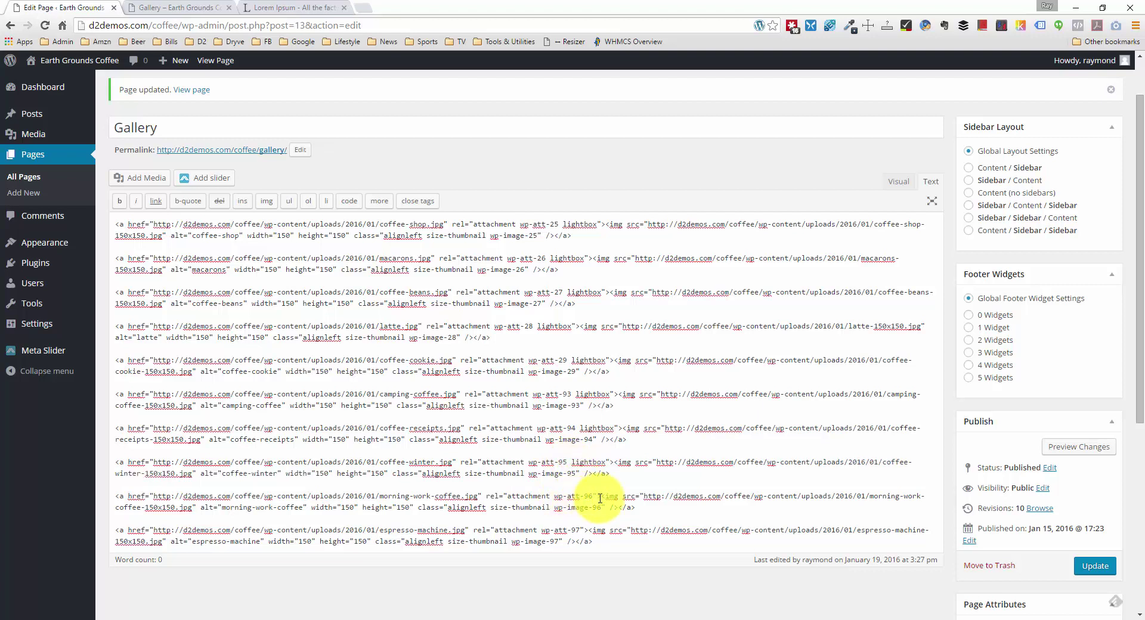
pyautogui.click(592, 497)
pyautogui.hotkey('ctrl', 'v')
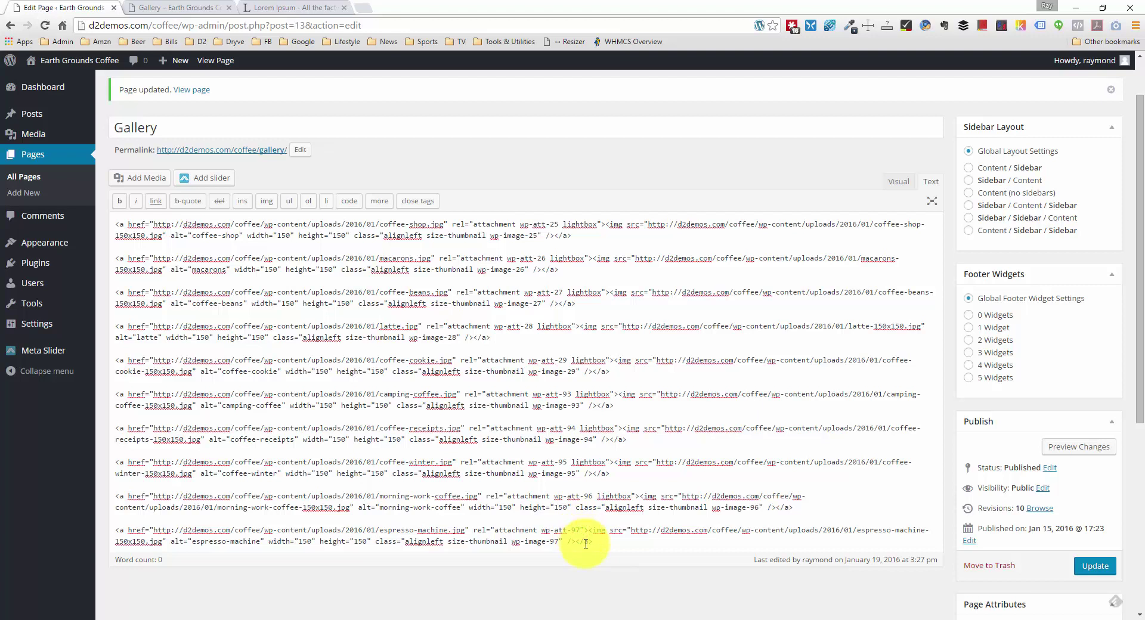
pyautogui.hotkey('ctrl', 'v')
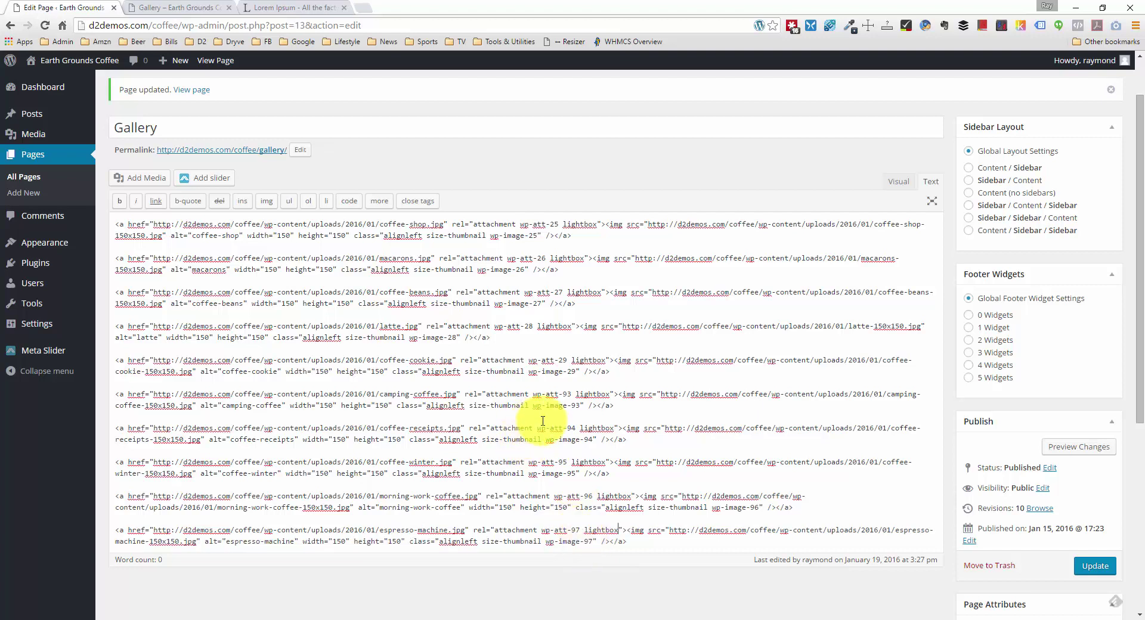
pyautogui.click(1094, 565)
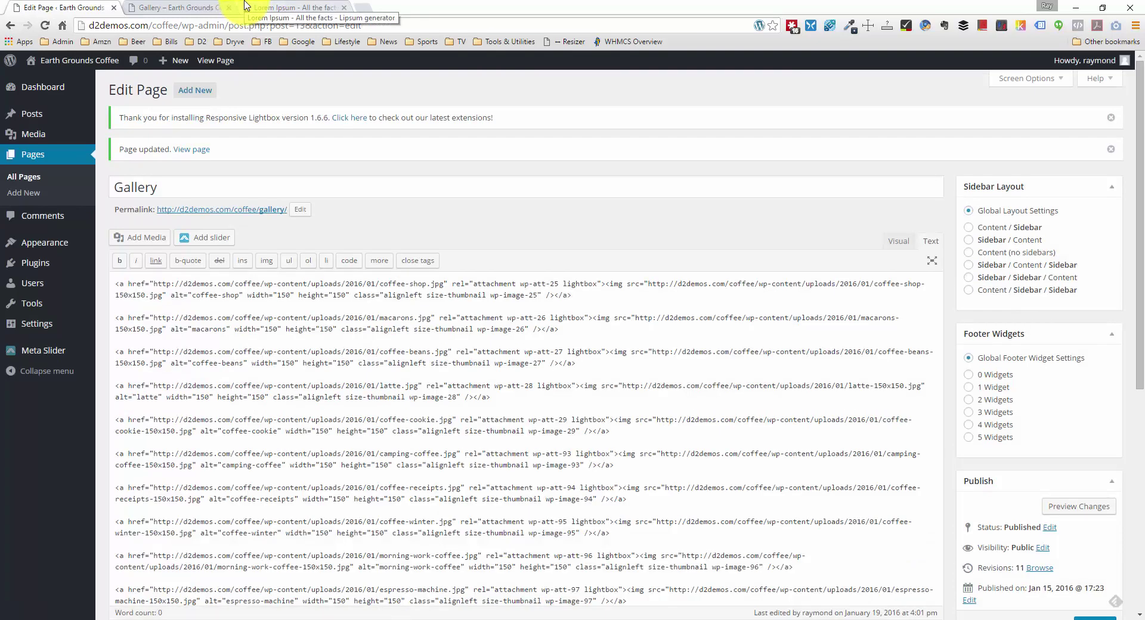
pyautogui.moveTo(82, 255)
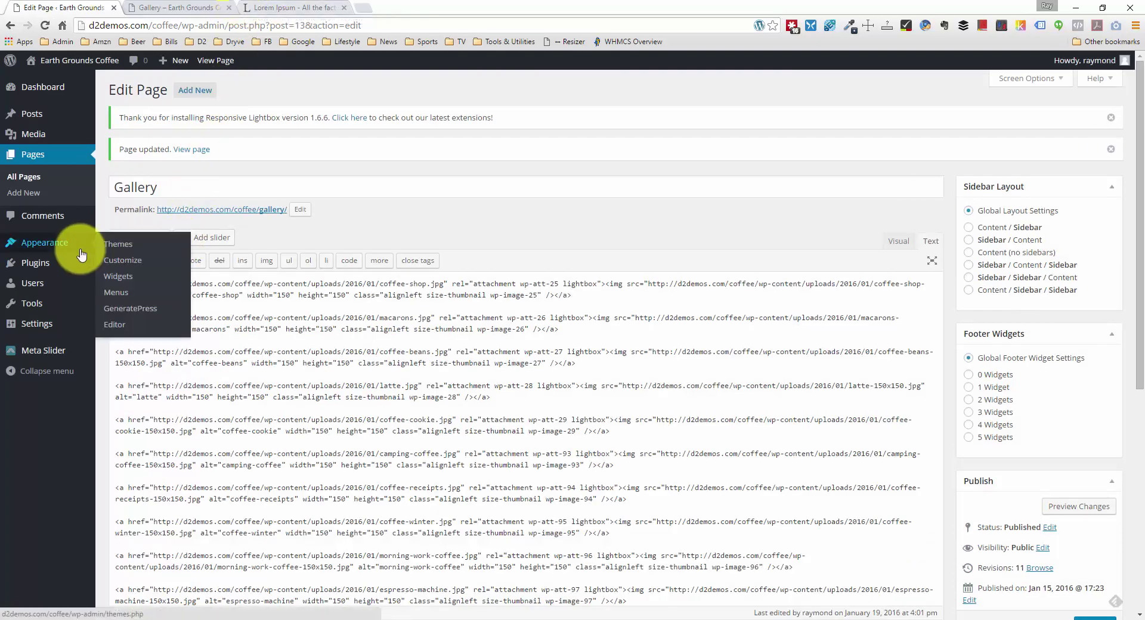
# Step: On the Widgets screen, collapse Right Sidebar, Left Sidebar and Header, then expand Footer Widget 1
pyautogui.click(131, 277)
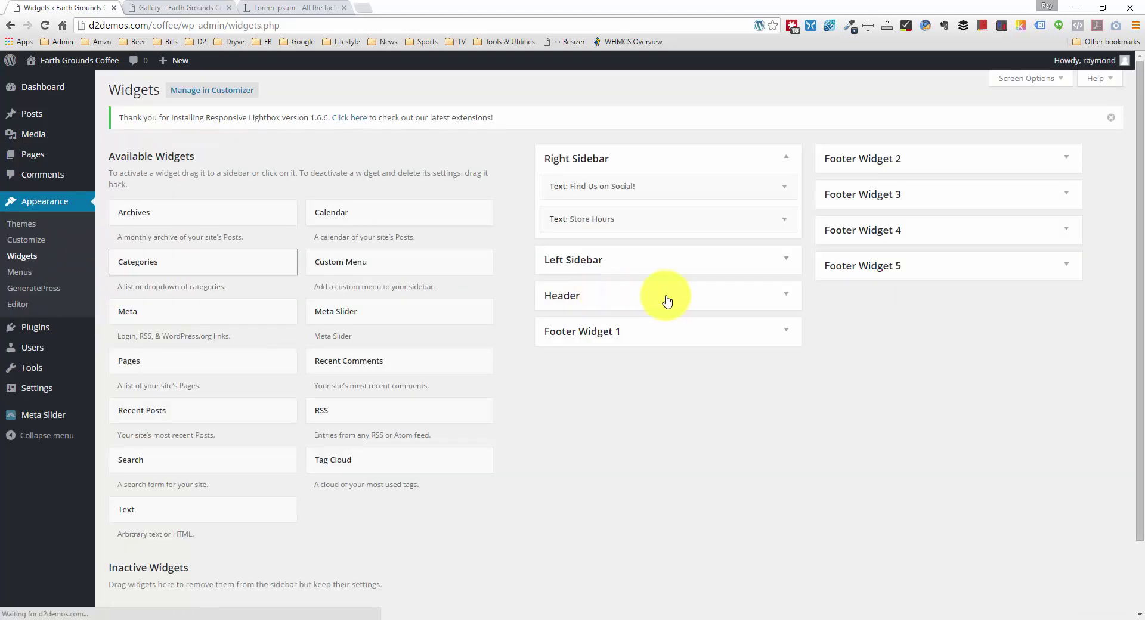
pyautogui.click(792, 159)
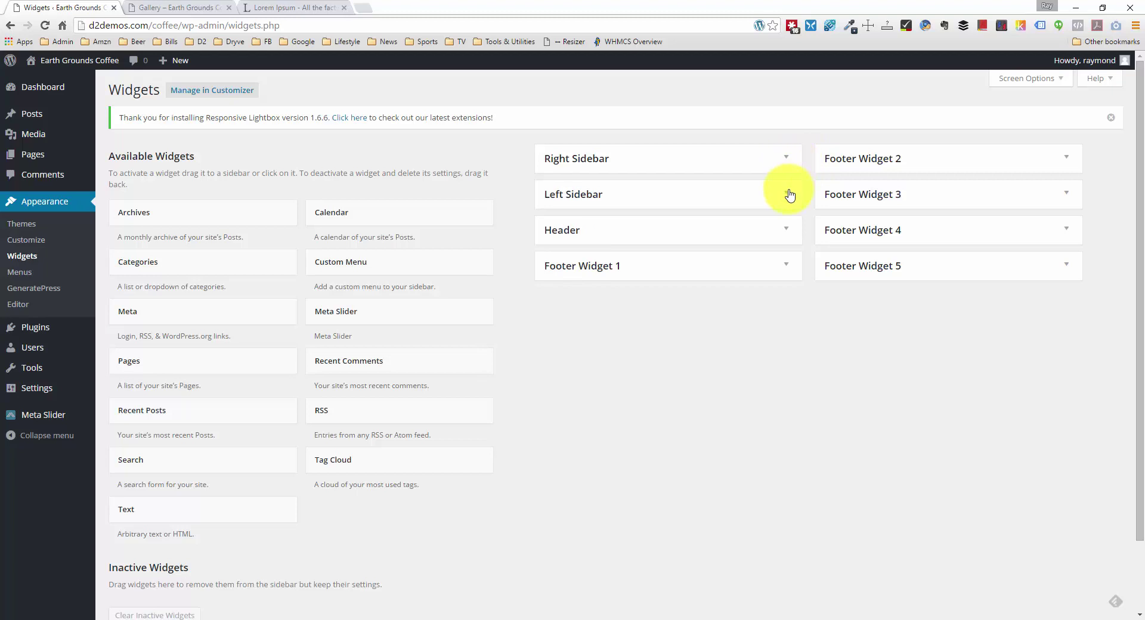
pyautogui.click(788, 192)
pyautogui.click(788, 193)
pyautogui.click(783, 236)
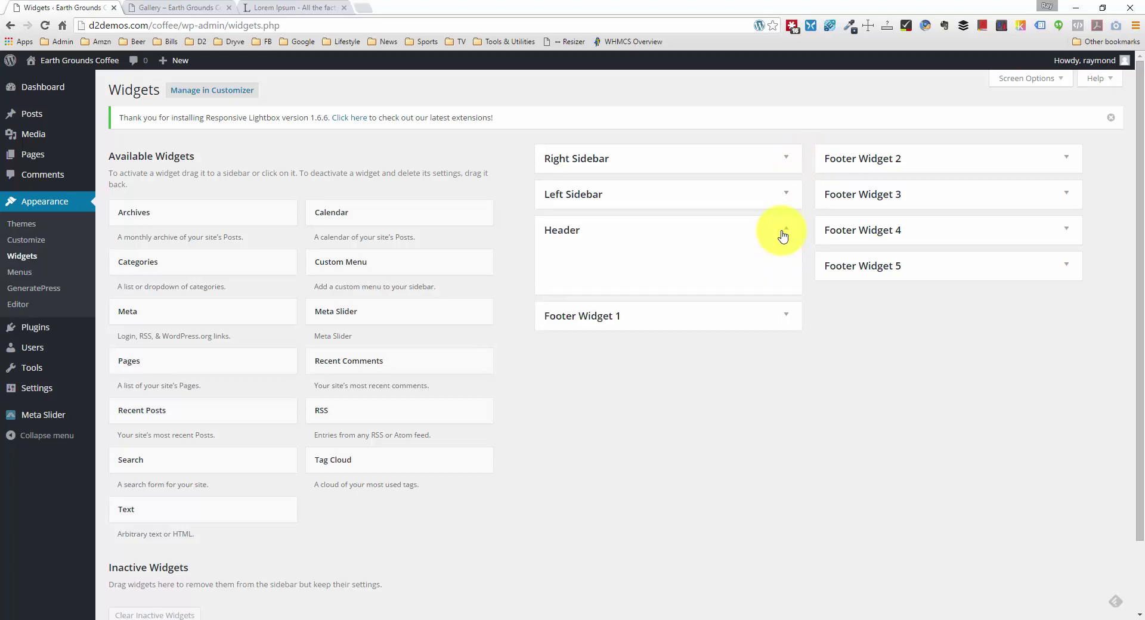
pyautogui.click(783, 237)
pyautogui.click(780, 266)
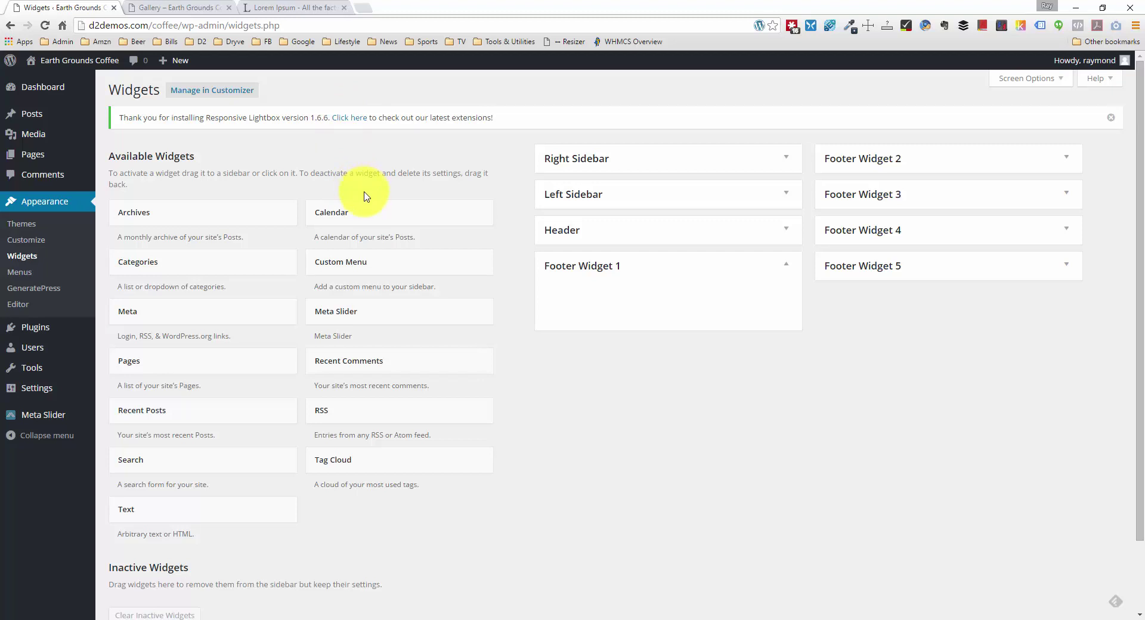
# Step: Add a Text widget titled Featured Coffee to Footer Widget 1
pyautogui.click(206, 508)
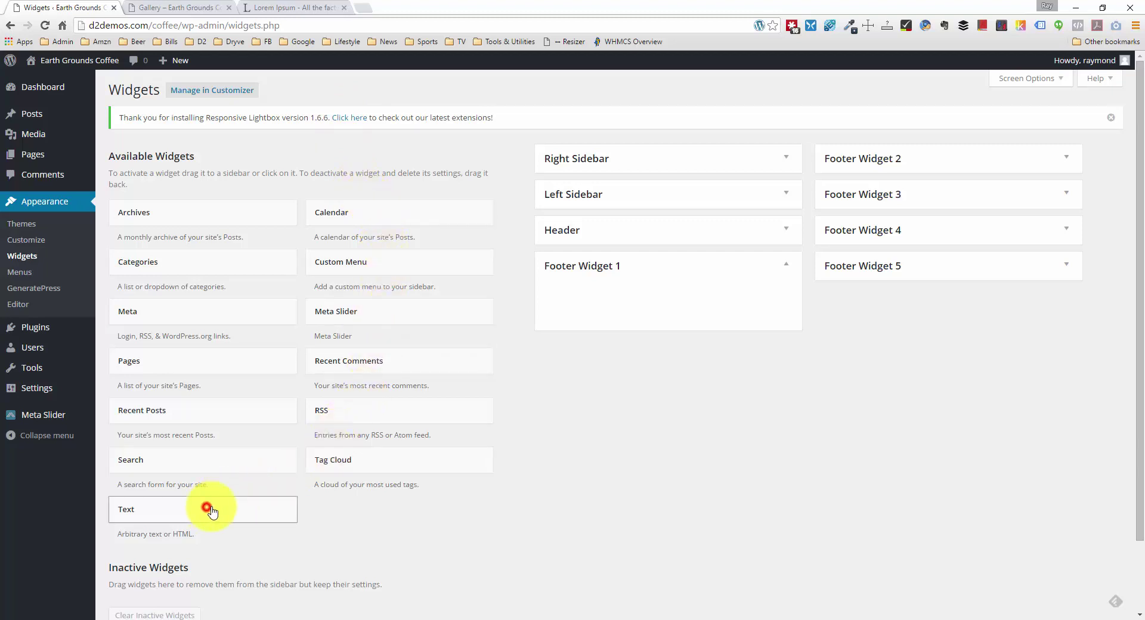
pyautogui.moveTo(207, 508); pyautogui.dragTo(662, 306)
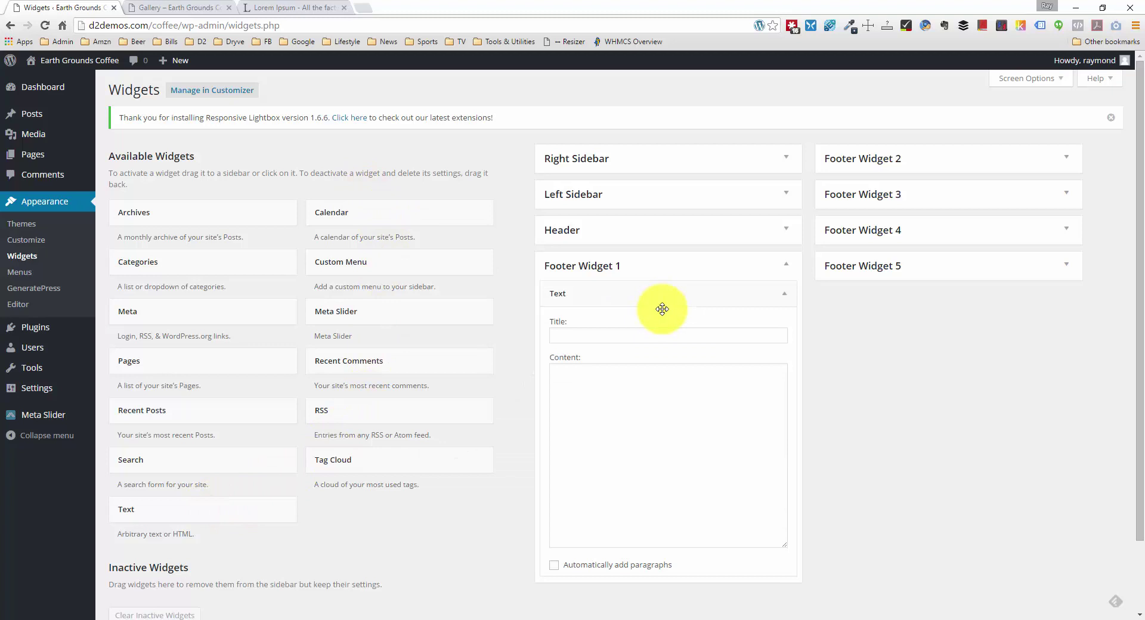
pyautogui.click(625, 336)
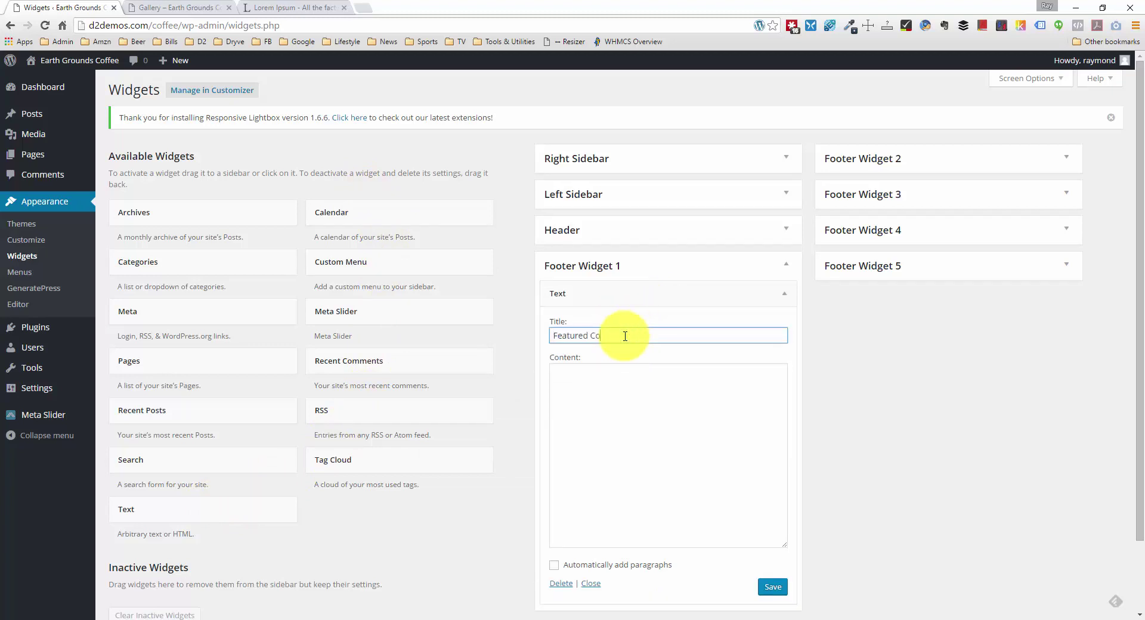
# Step: Start the widget content with an empty <img> tag and open the Media Library in a new tab
pyautogui.click(585, 402)
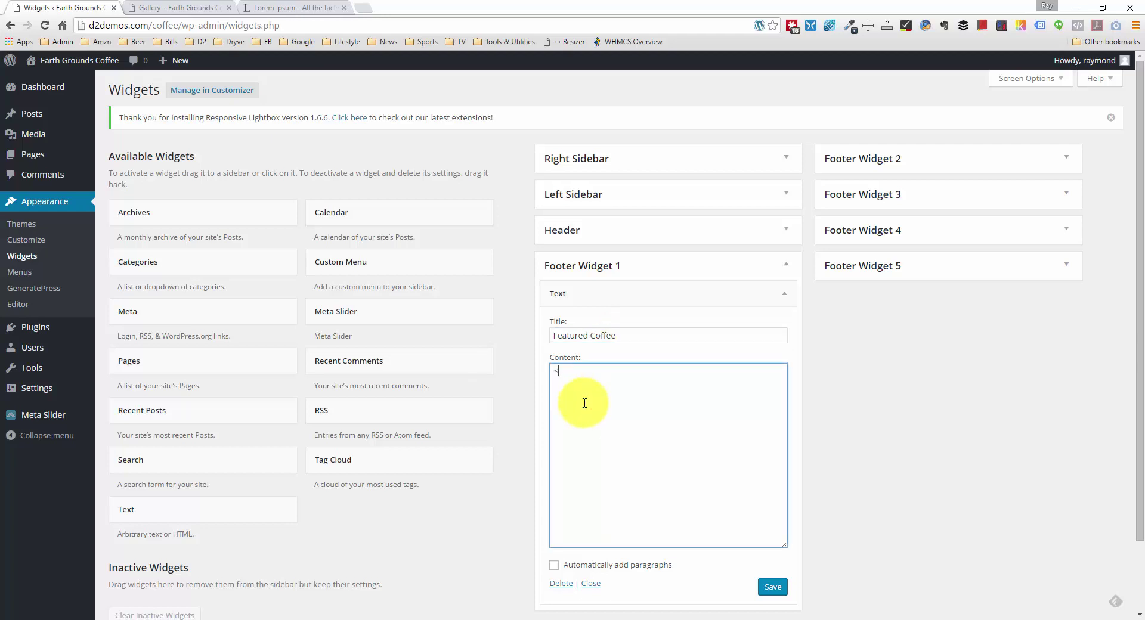
pyautogui.write('<img src="" alt="" />')
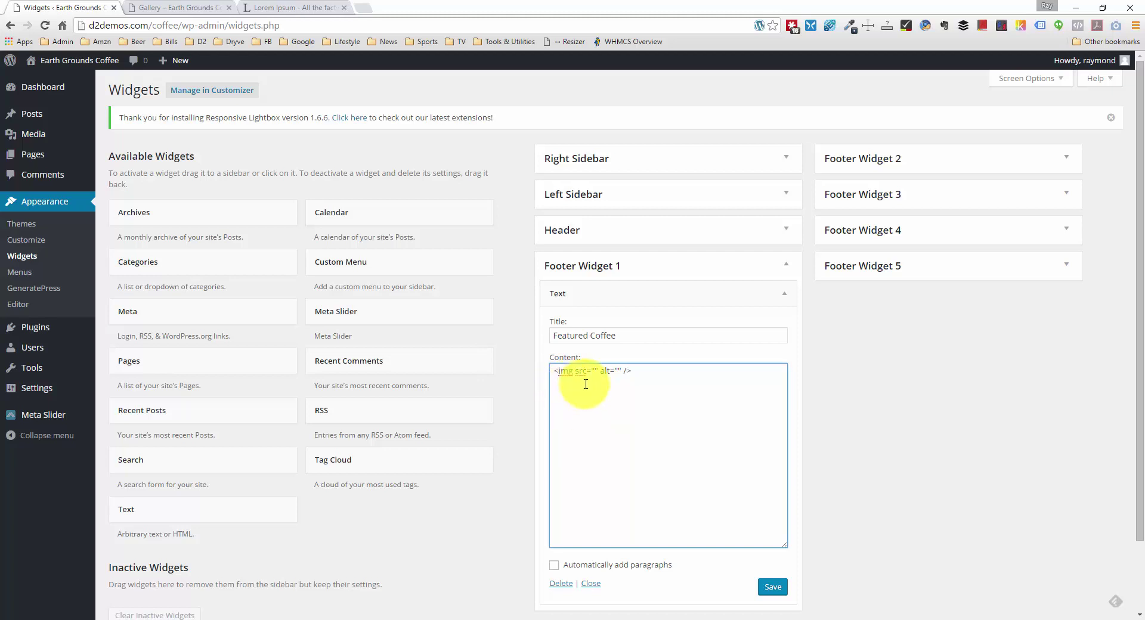
pyautogui.middleClick(49, 135)
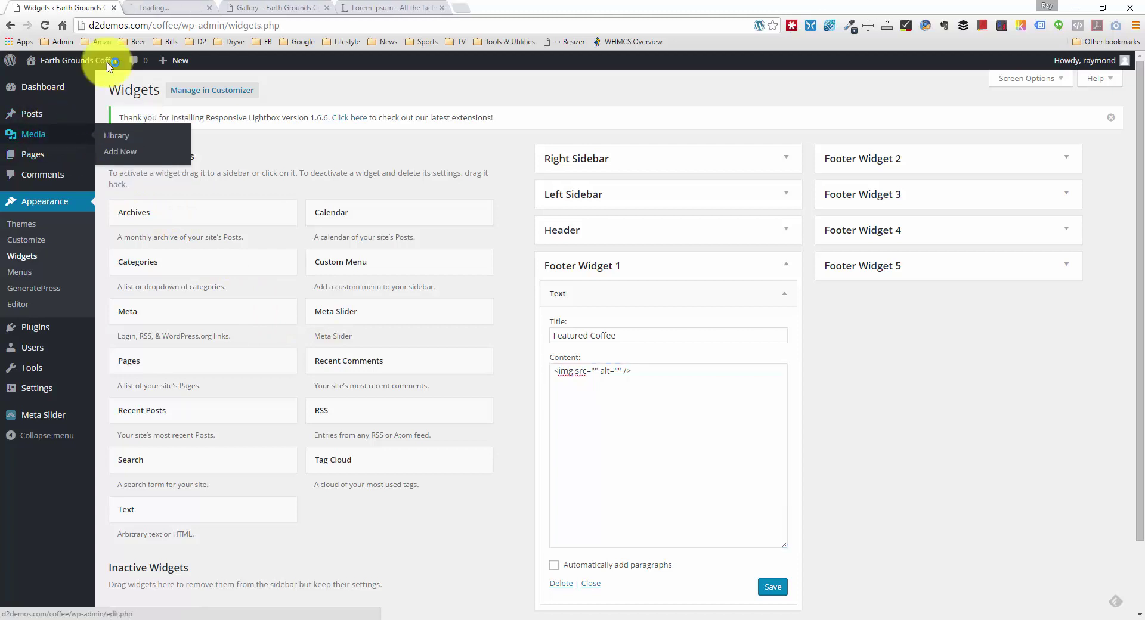
# Step: Copy the file URL of coffee-beans.jpg from its Attachment Details, then close the details
pyautogui.click(170, 7)
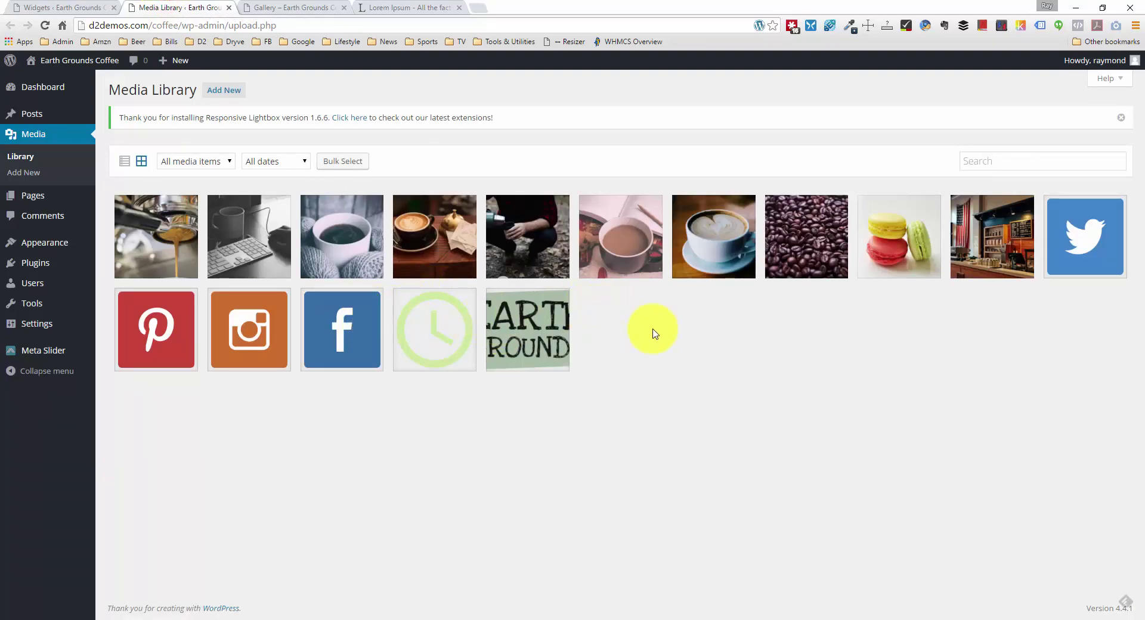
pyautogui.click(781, 260)
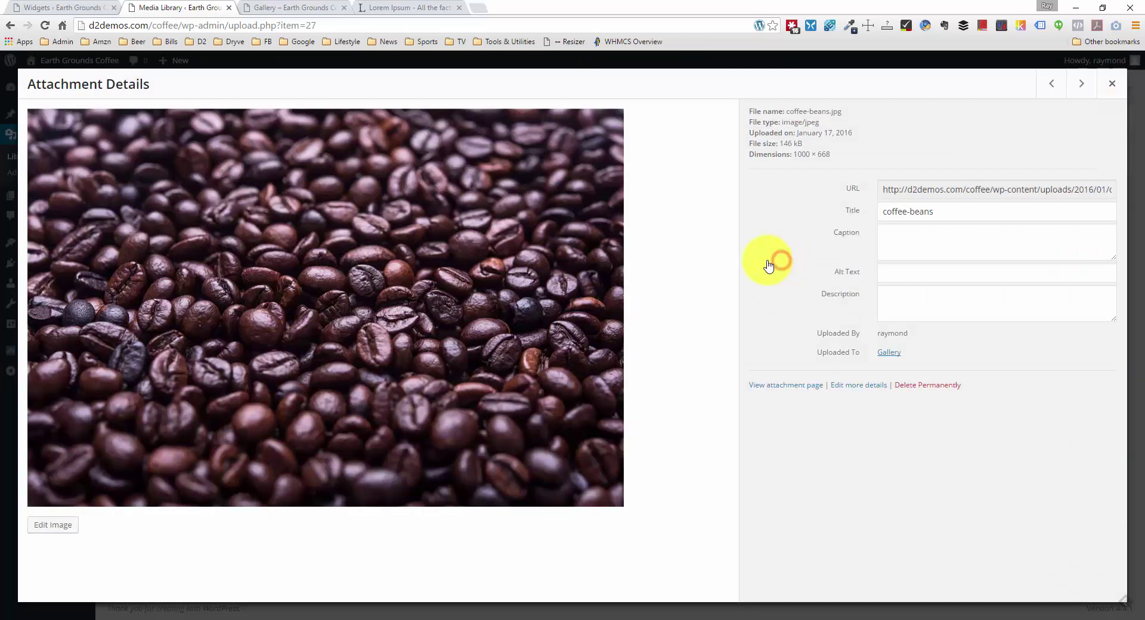
pyautogui.click(950, 193)
pyautogui.hotkey('ctrl', 'c')
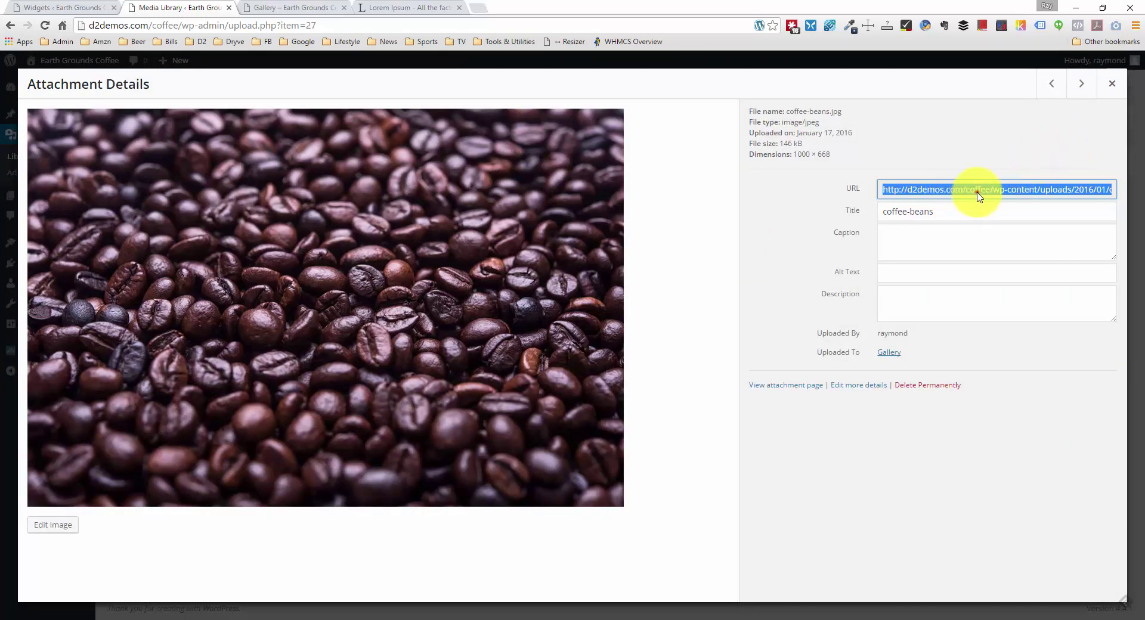
pyautogui.click(978, 191)
pyautogui.moveTo(988, 195); pyautogui.dragTo(1073, 187)
pyautogui.click(1073, 186)
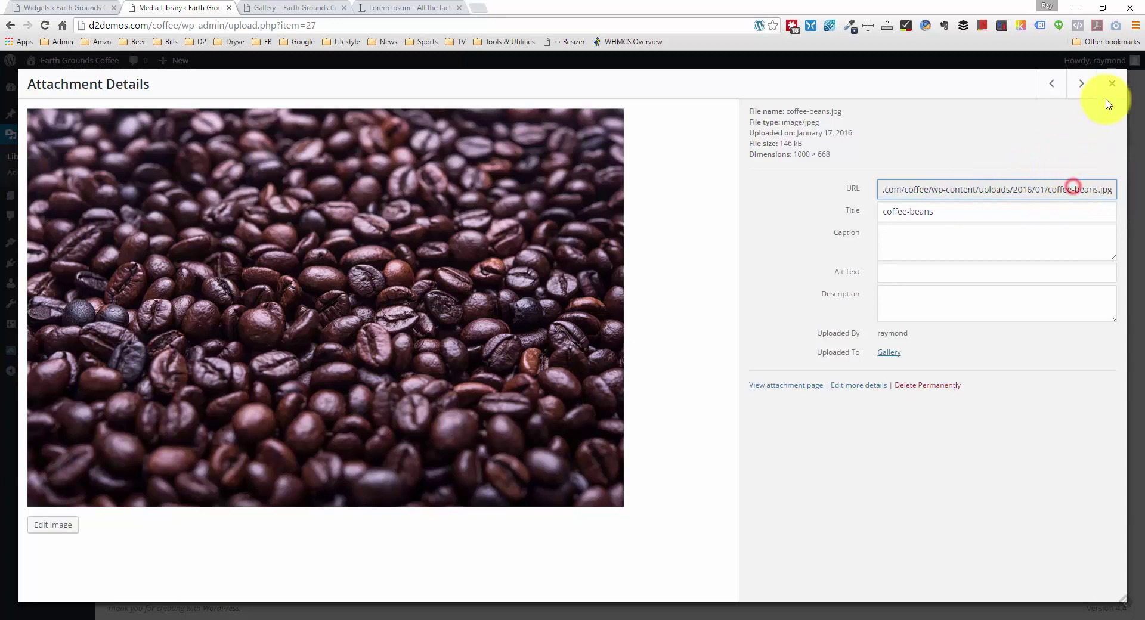
pyautogui.click(1111, 84)
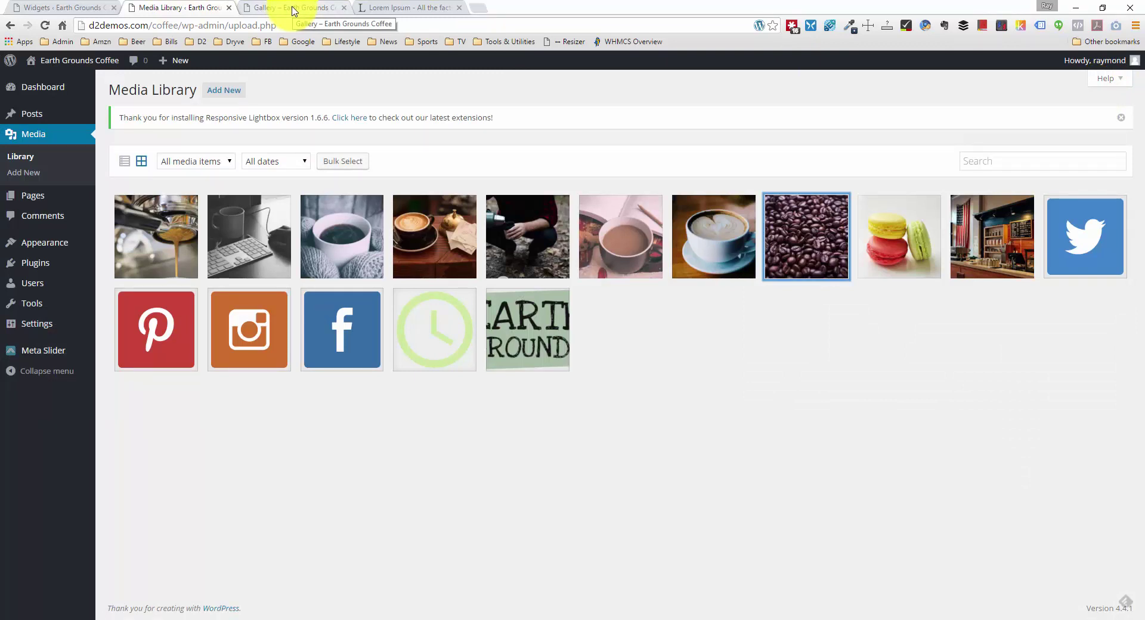
# Step: Paste the coffee-beans image URL into the img src and set its alt text to 'featured coffee'
pyautogui.click(27, 8)
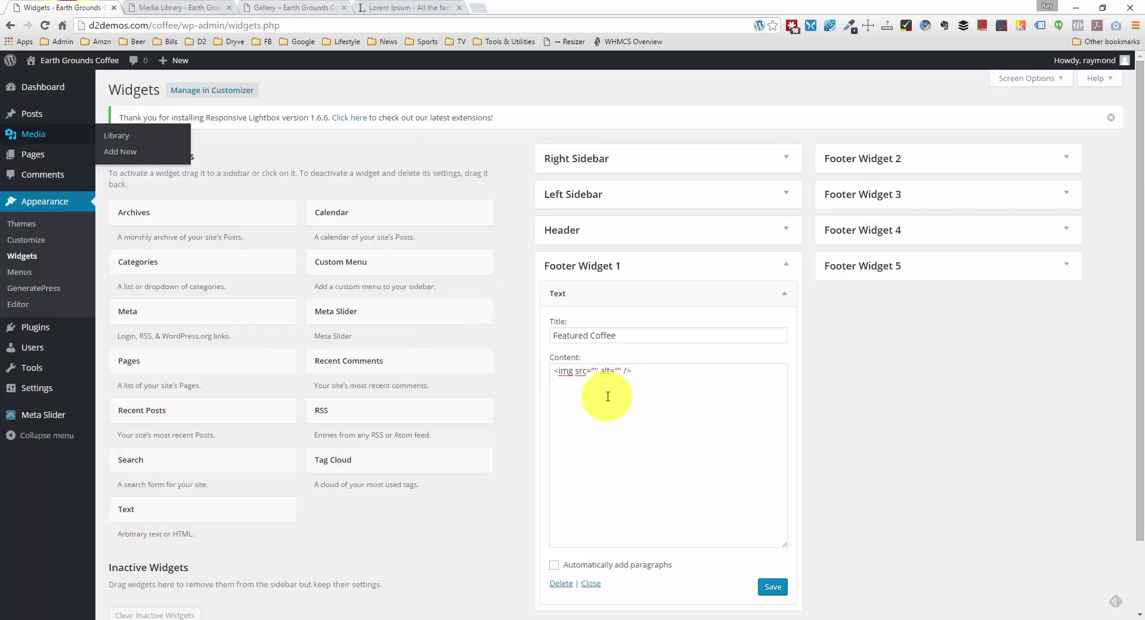
pyautogui.click(593, 375)
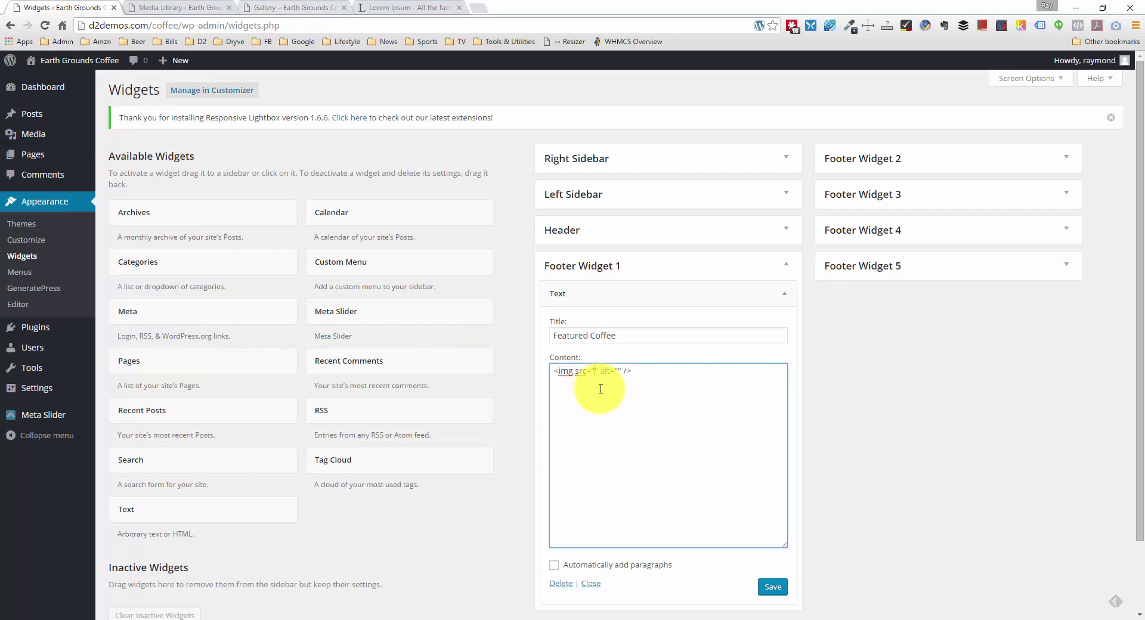
pyautogui.hotkey('ctrl', 'v')
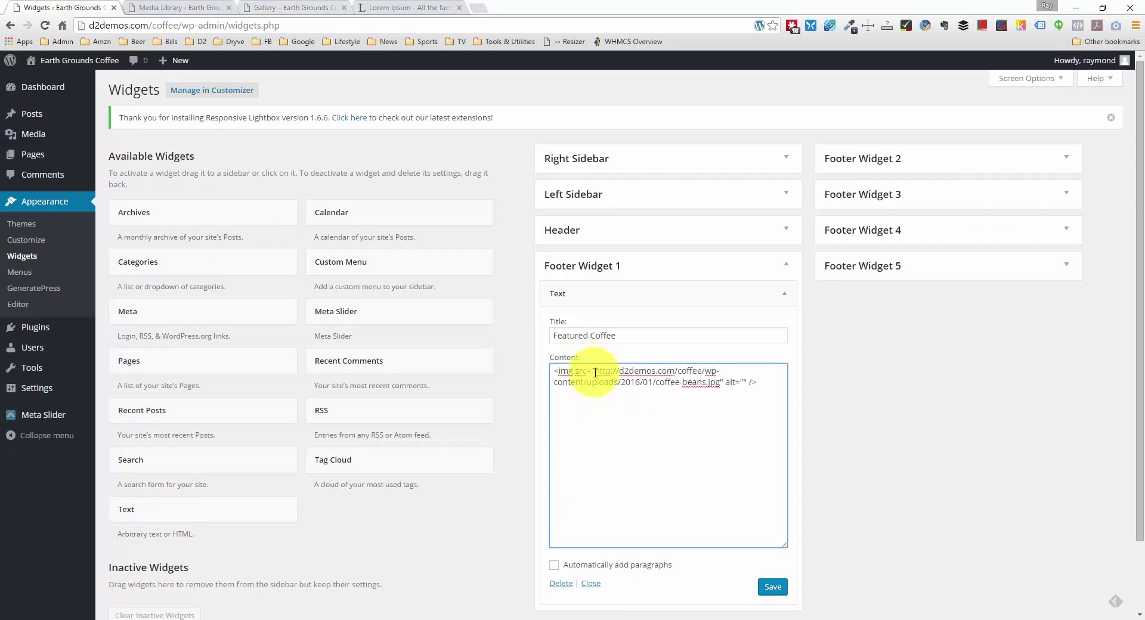
pyautogui.moveTo(595, 371); pyautogui.dragTo(708, 382)
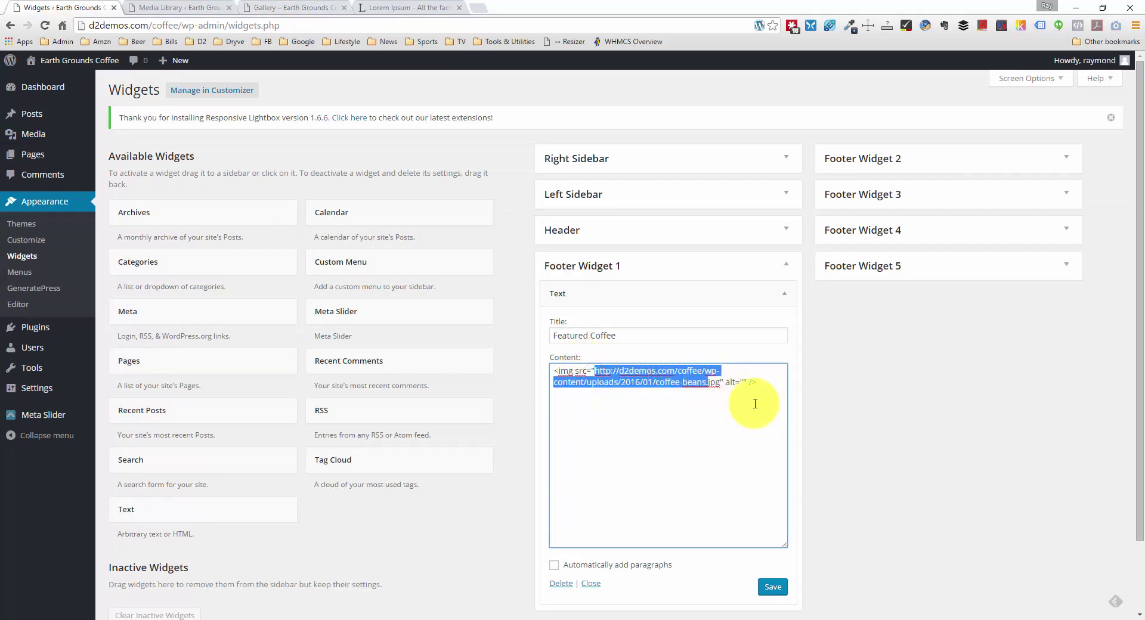
pyautogui.click(743, 382)
pyautogui.write('co')
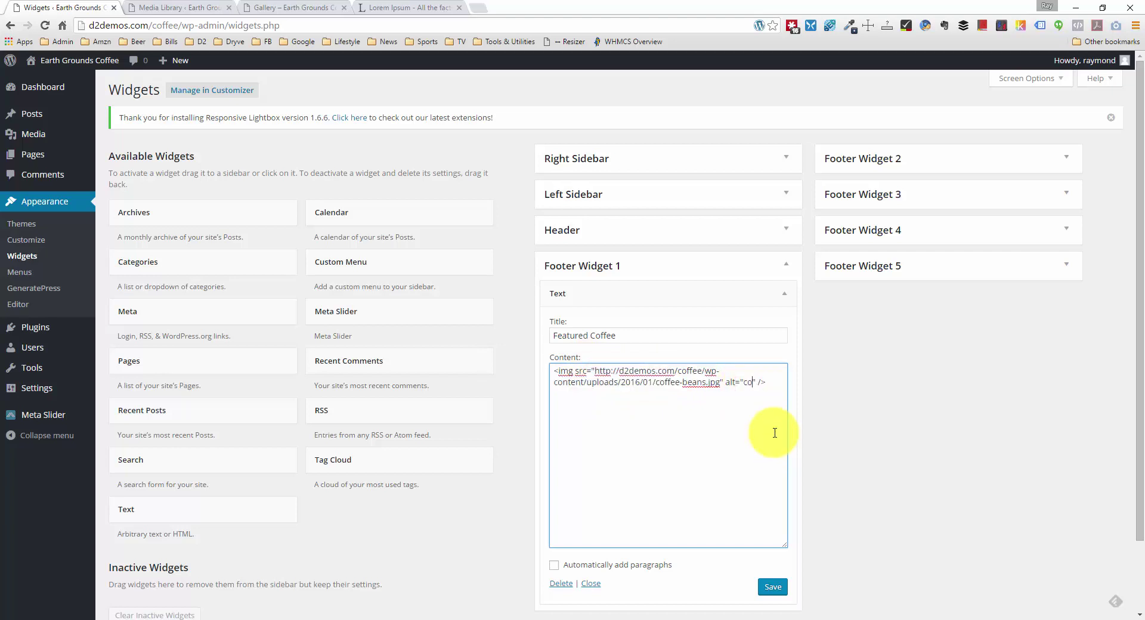
pyautogui.press('BackSpace')
pyautogui.press('BackSpace')
pyautogui.write('featured coffee')
pyautogui.click(598, 393)
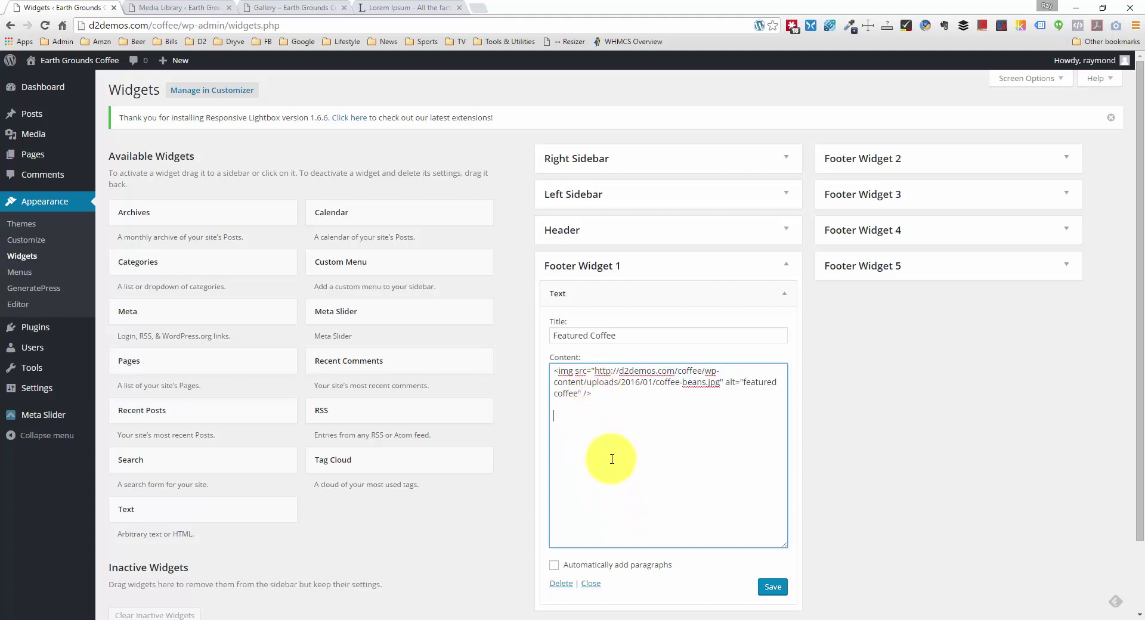
# Step: Toggle Automatically add paragraphs on and back off, returning to the content below the image tag
pyautogui.click(556, 568)
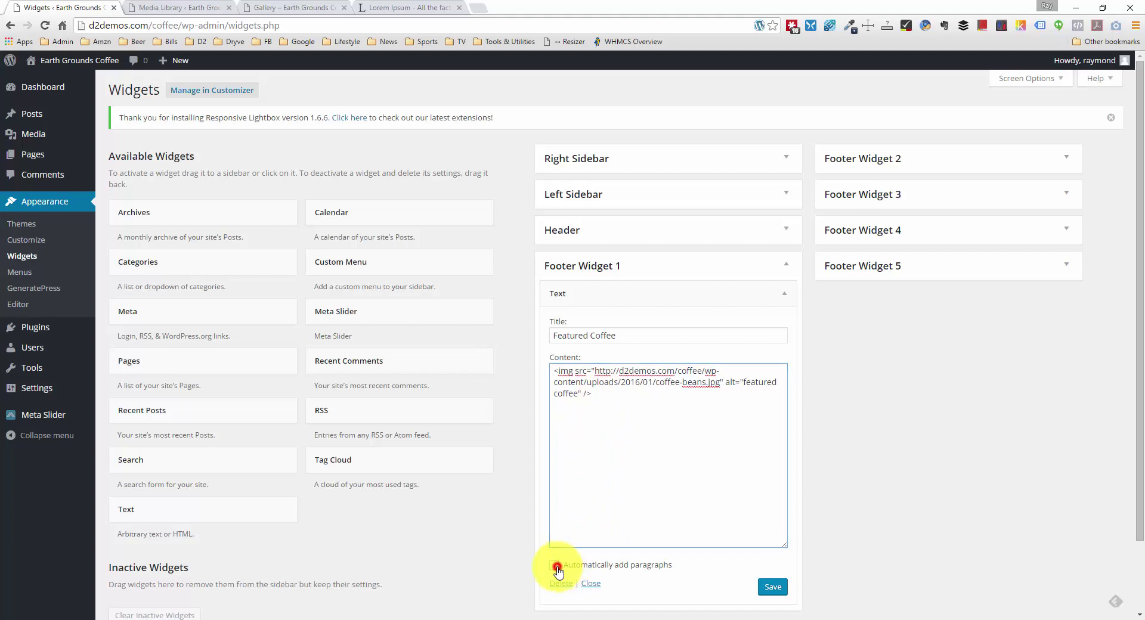
pyautogui.click(571, 429)
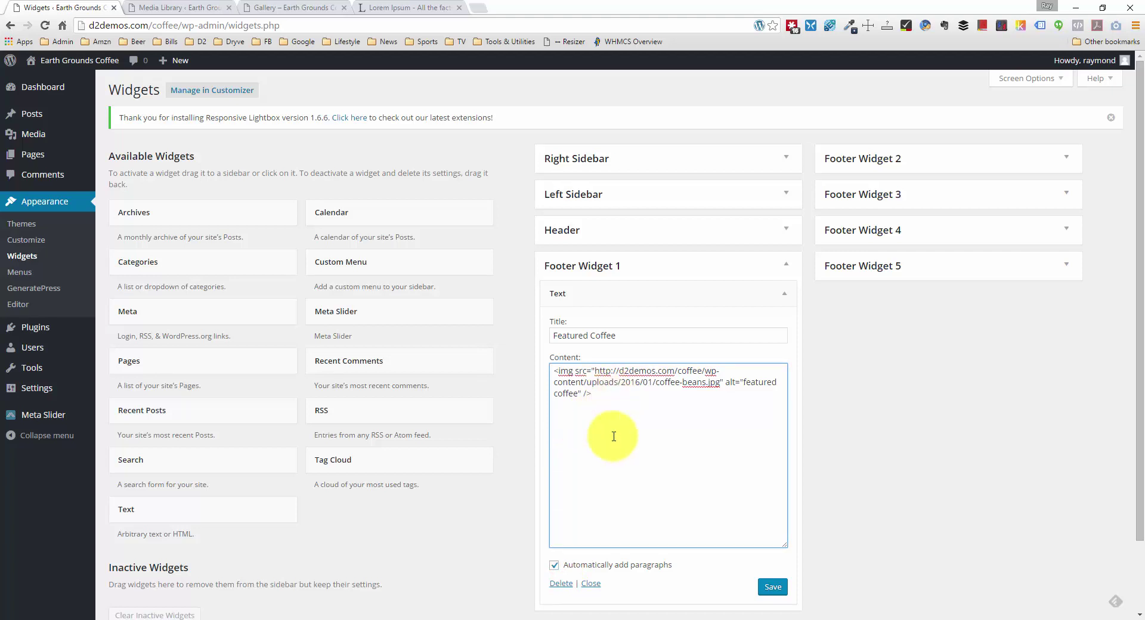
pyautogui.click(558, 566)
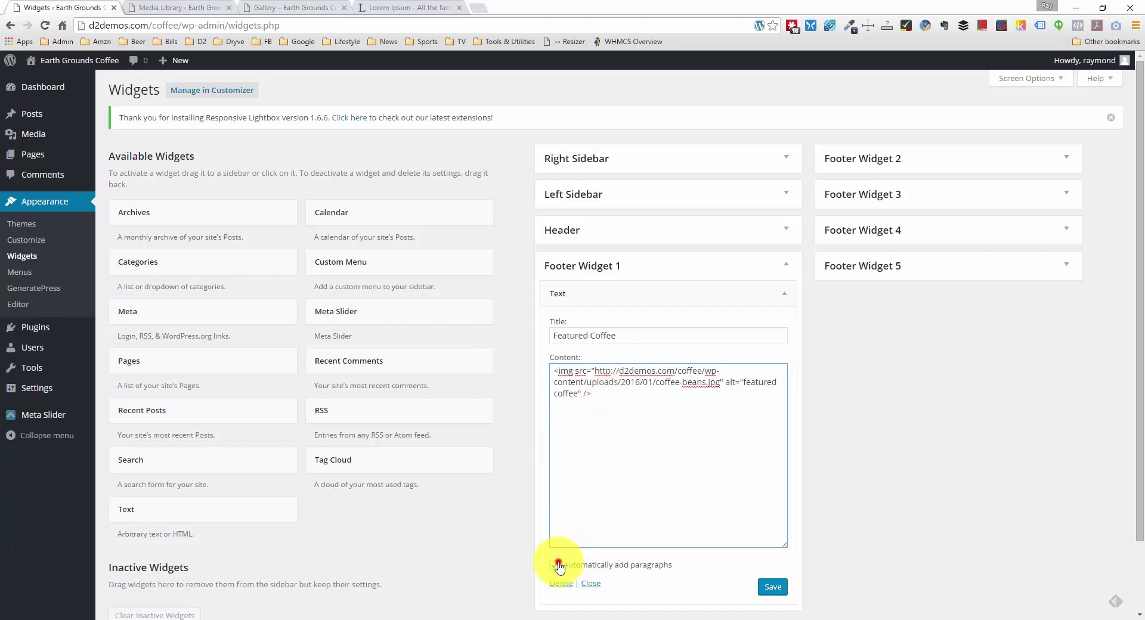
pyautogui.click(590, 478)
pyautogui.click(581, 440)
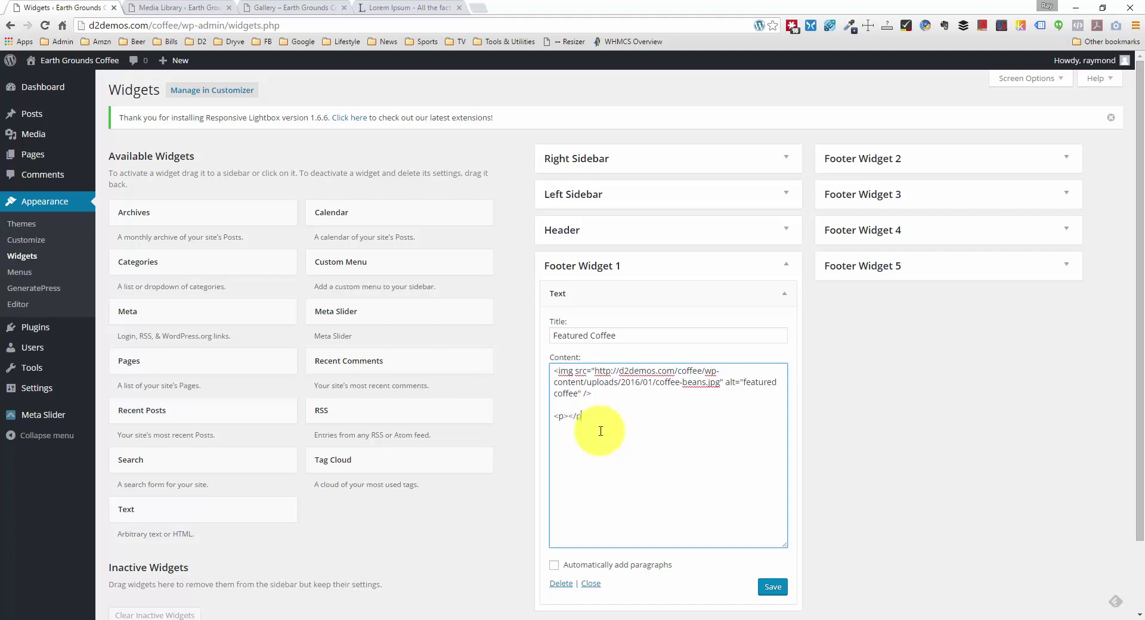
# Step: Paste Lorem ipsum text from the generator into the paragraph tags and save the Featured Coffee widget
pyautogui.click(409, 7)
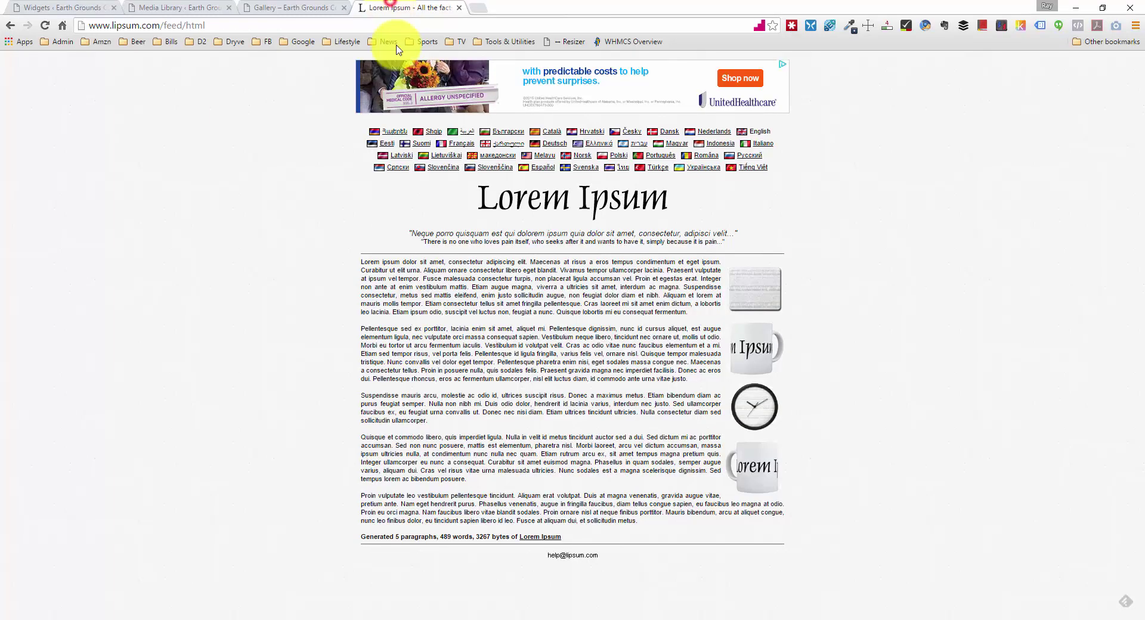
pyautogui.moveTo(361, 261); pyautogui.dragTo(417, 277)
pyautogui.hotkey('ctrl', 'c')
pyautogui.click(253, 7)
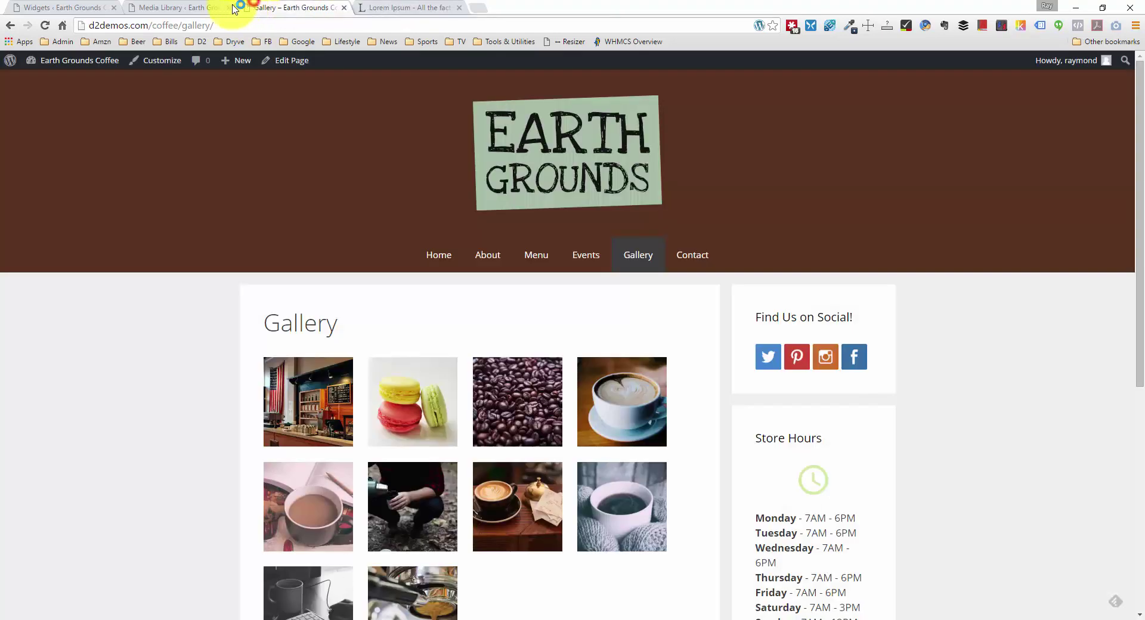
pyautogui.click(199, 12)
pyautogui.click(47, 8)
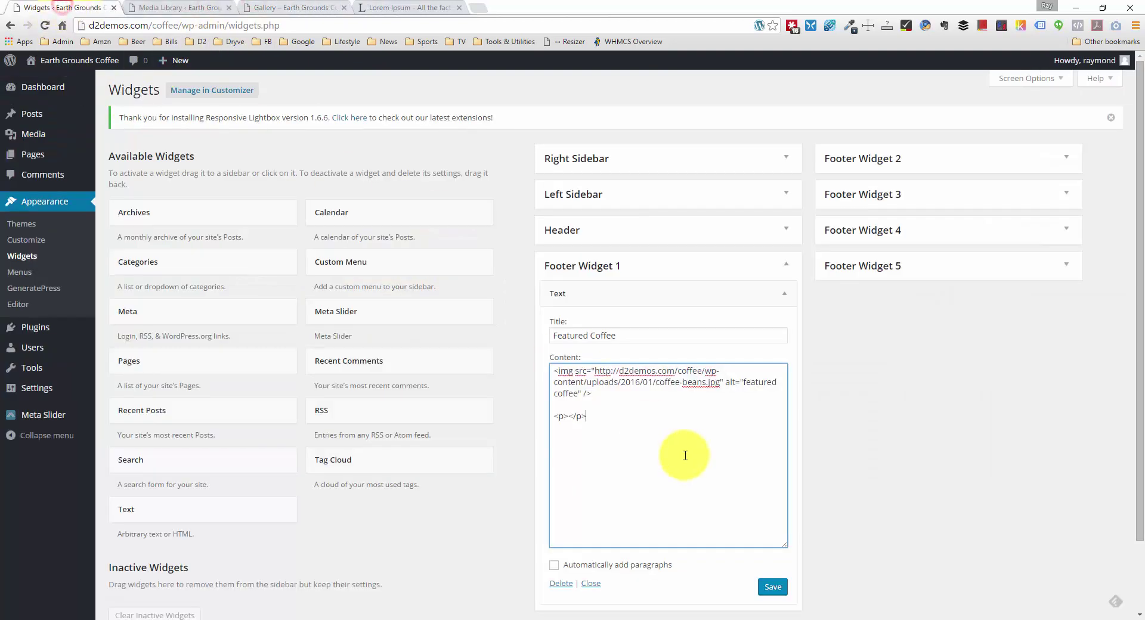
pyautogui.click(572, 415)
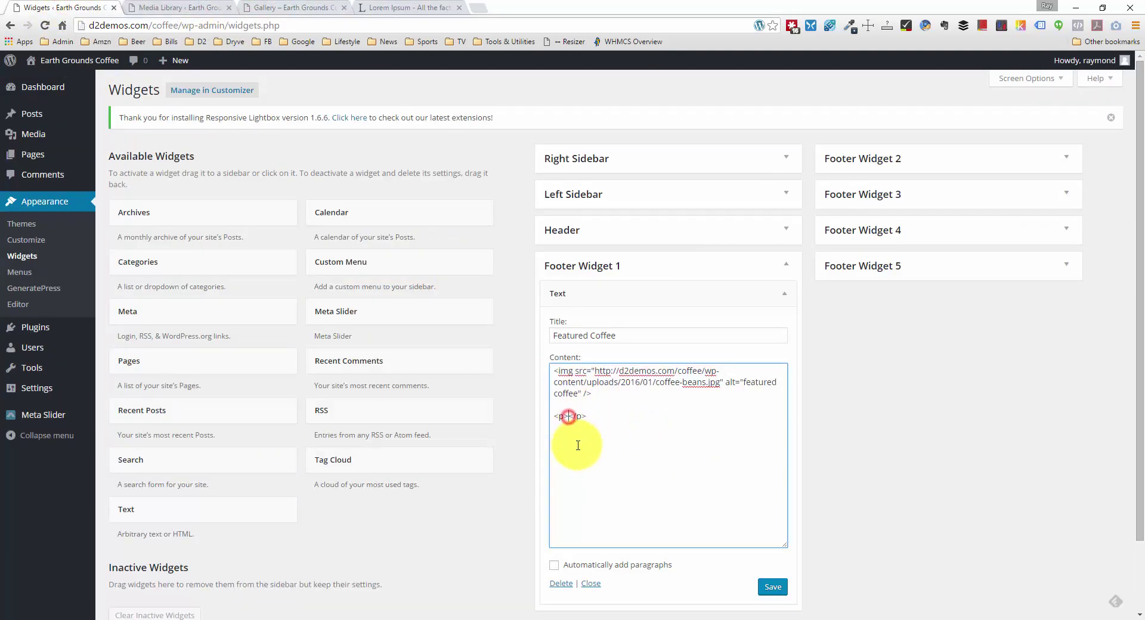
pyautogui.hotkey('ctrl', 'v')
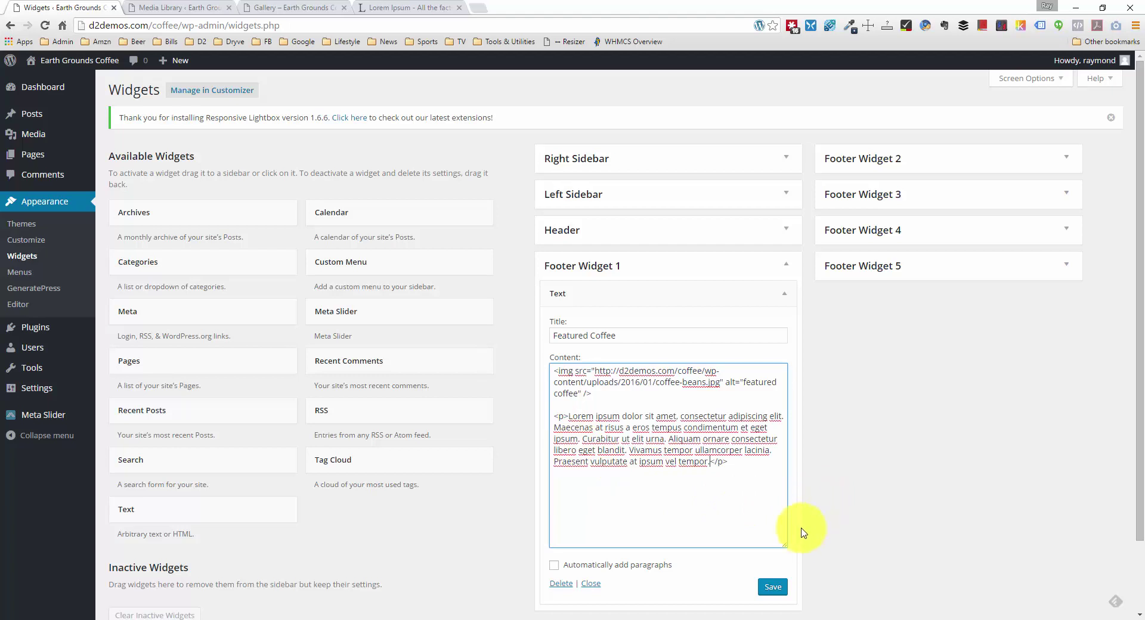
pyautogui.click(774, 593)
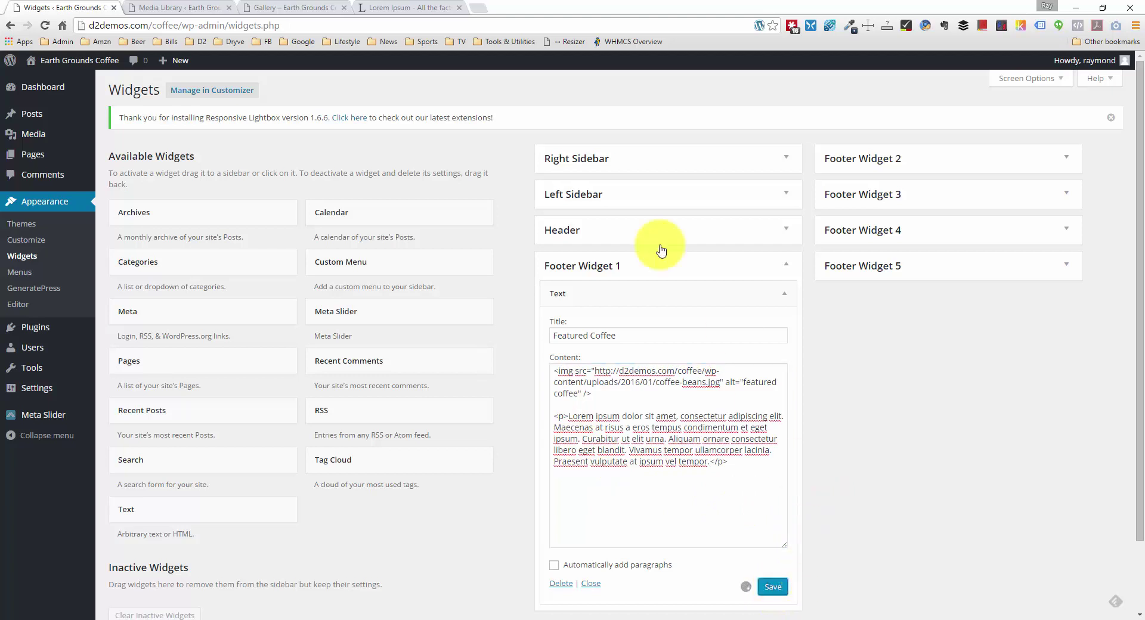
pyautogui.click(202, 6)
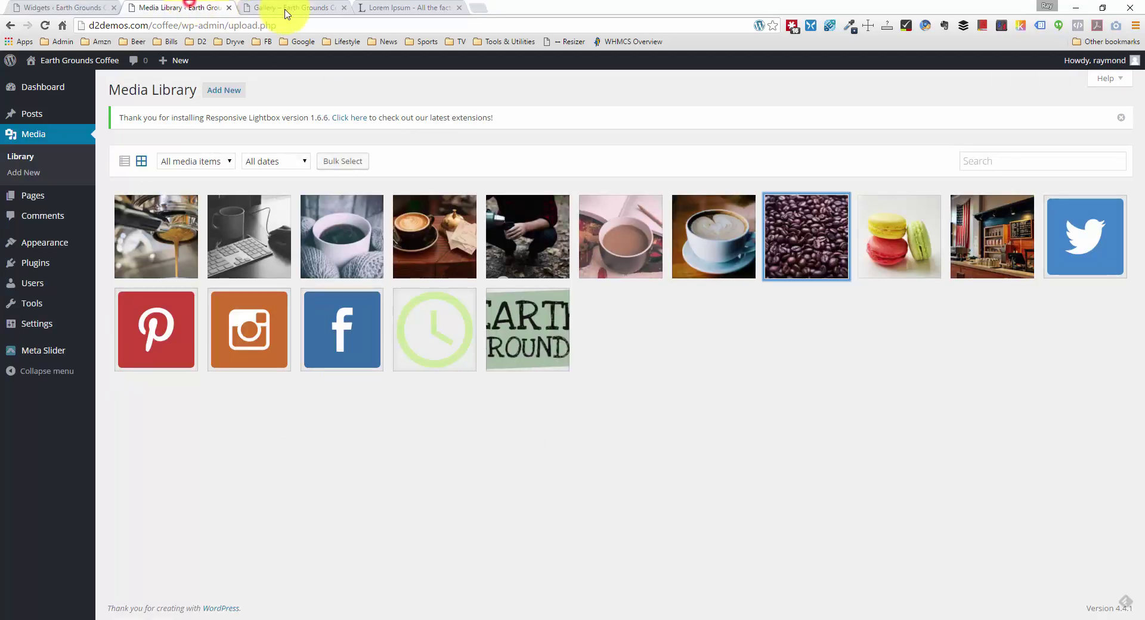
# Step: Reload the Gallery page to check the Featured Coffee footer, then switch back to Widgets
pyautogui.click(228, 8)
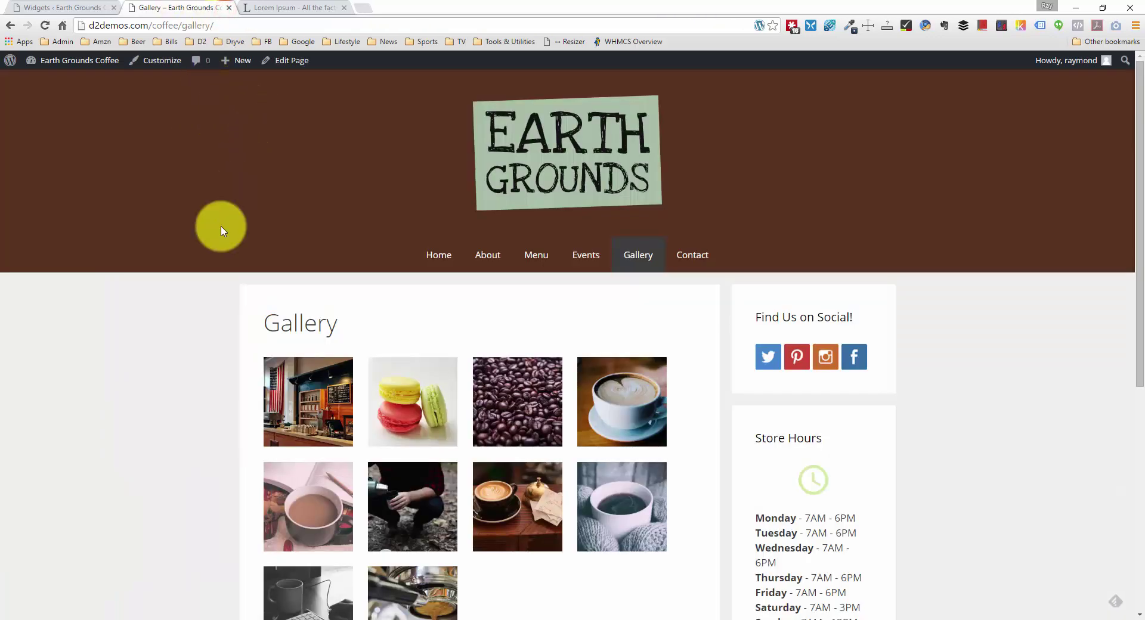
pyautogui.scroll(-1, 178, 332)
pyautogui.scroll(-6, 176, 332)
pyautogui.rightClick(143, 303)
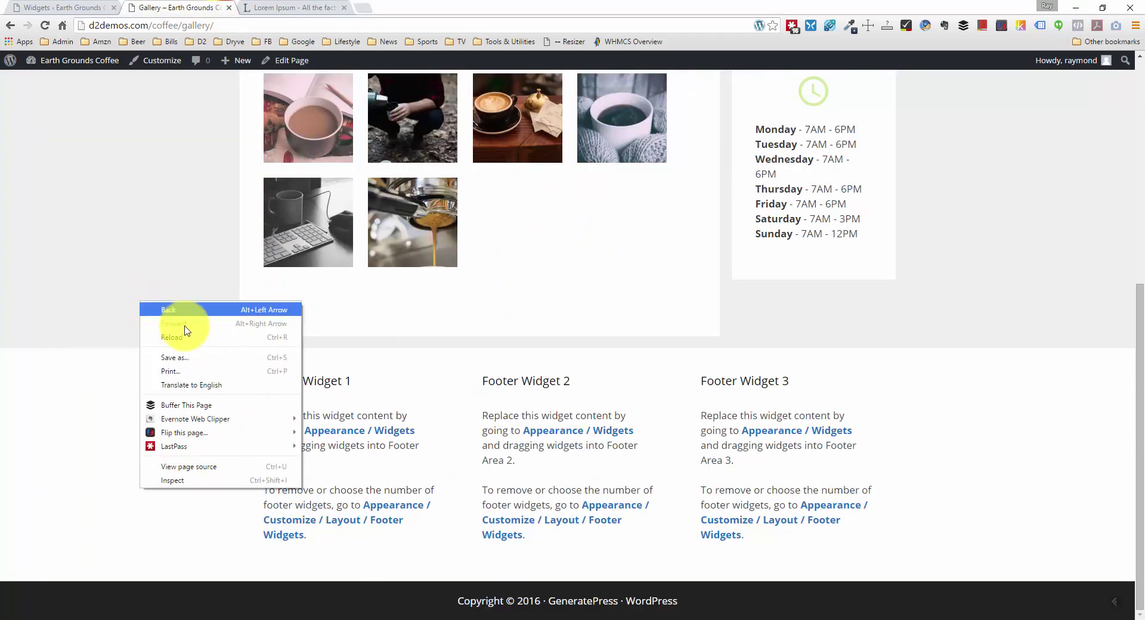
pyautogui.click(194, 337)
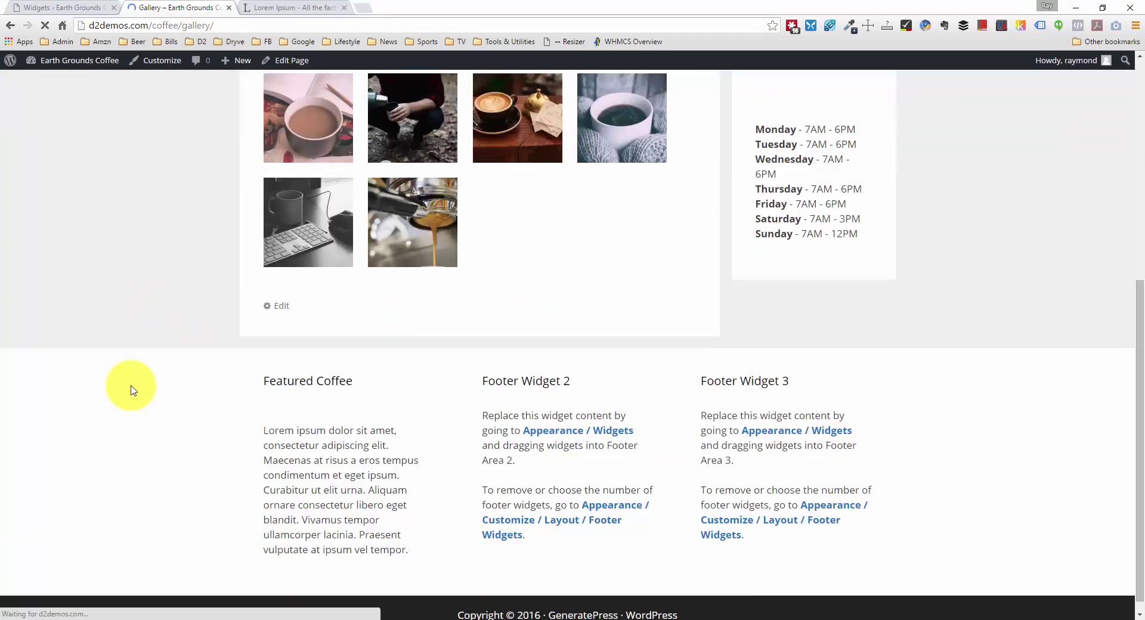
pyautogui.scroll(-2, 133, 388)
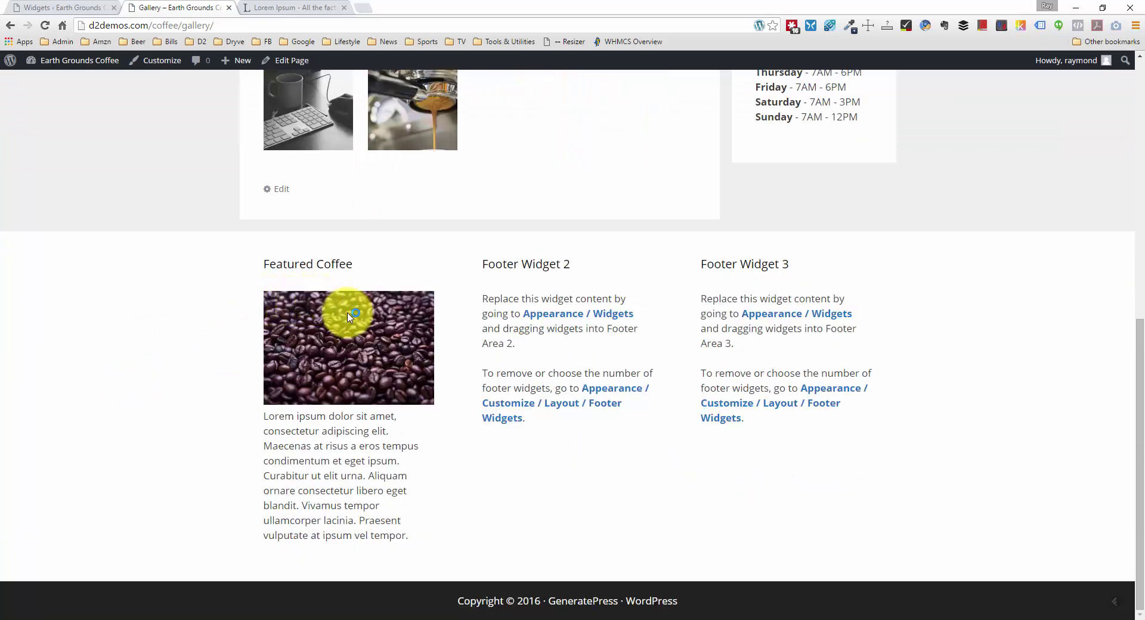
pyautogui.scroll(9, 250, 322)
pyautogui.scroll(-8, 204, 312)
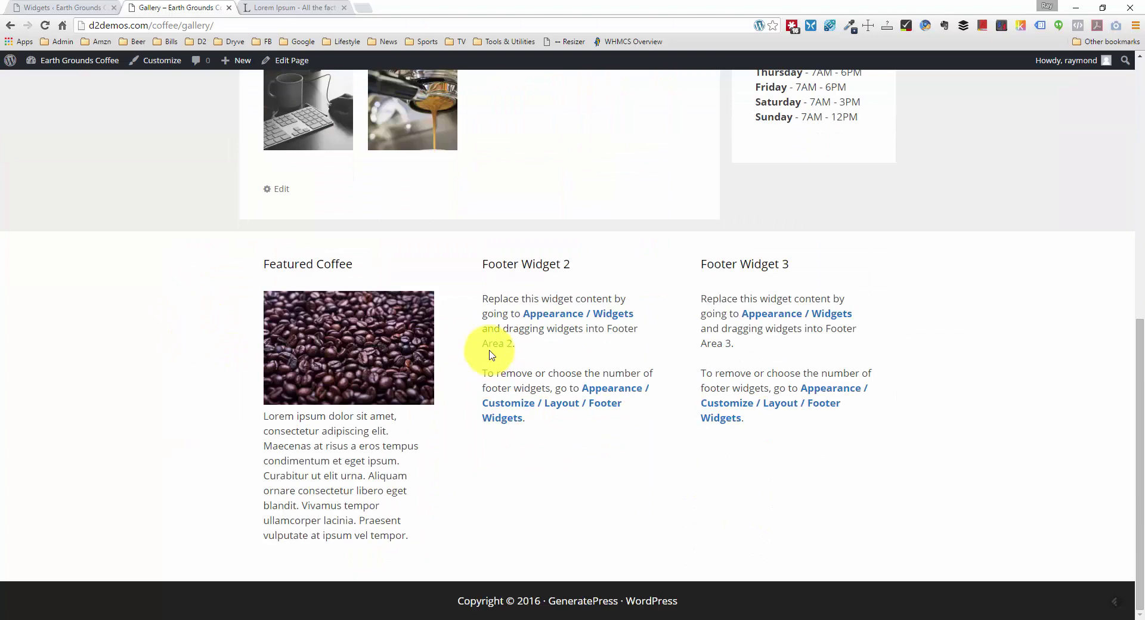
pyautogui.scroll(8, 486, 345)
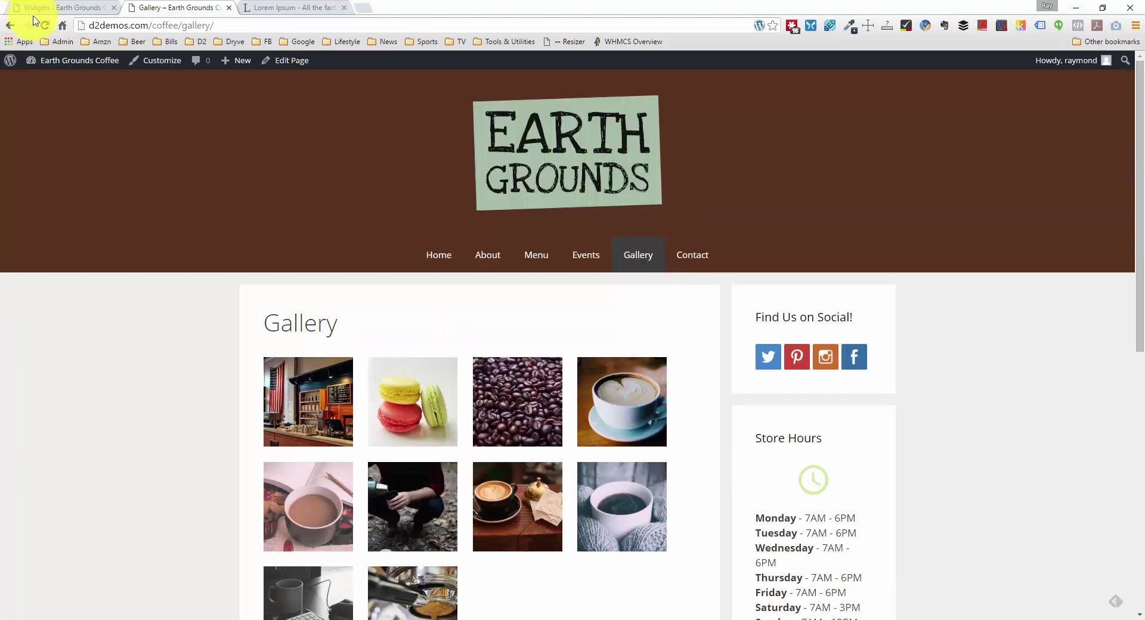
pyautogui.scroll(-8, 310, 355)
pyautogui.scroll(8, 306, 343)
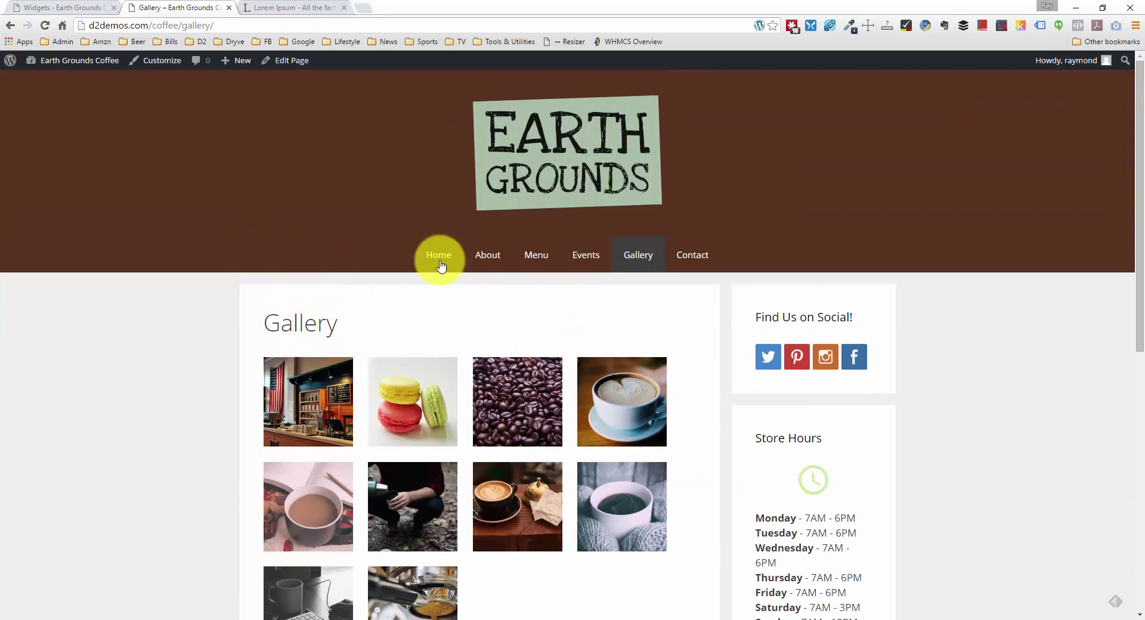
pyautogui.click(84, 7)
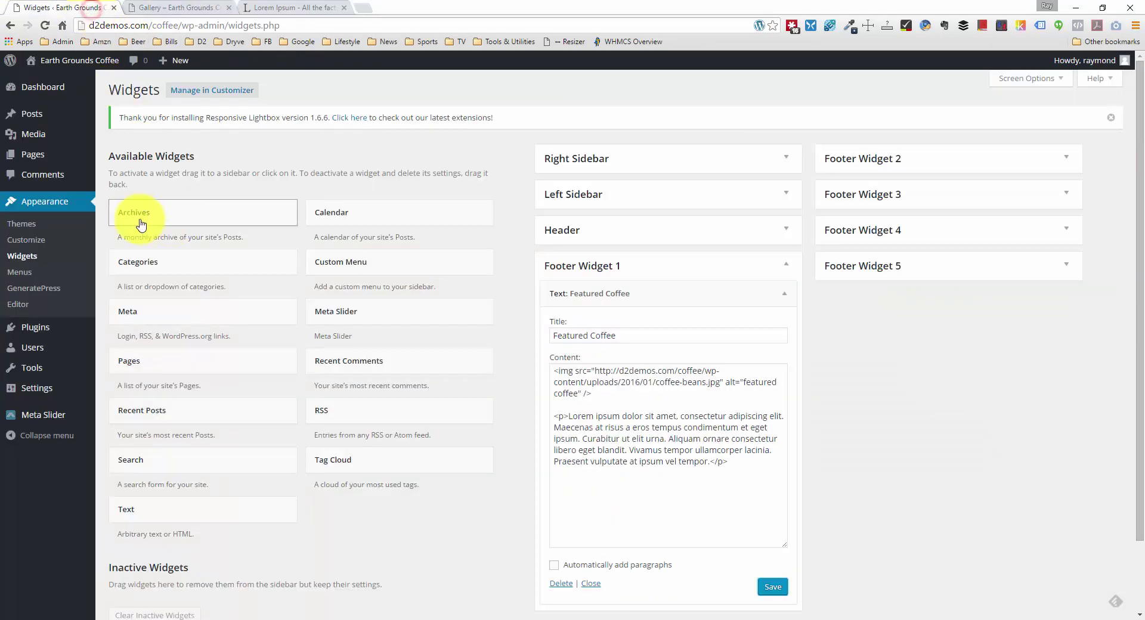
# Step: Copy the Google Maps iframe embed code from the Contact page's editor and close that tab
pyautogui.middleClick(48, 164)
pyautogui.click(173, 7)
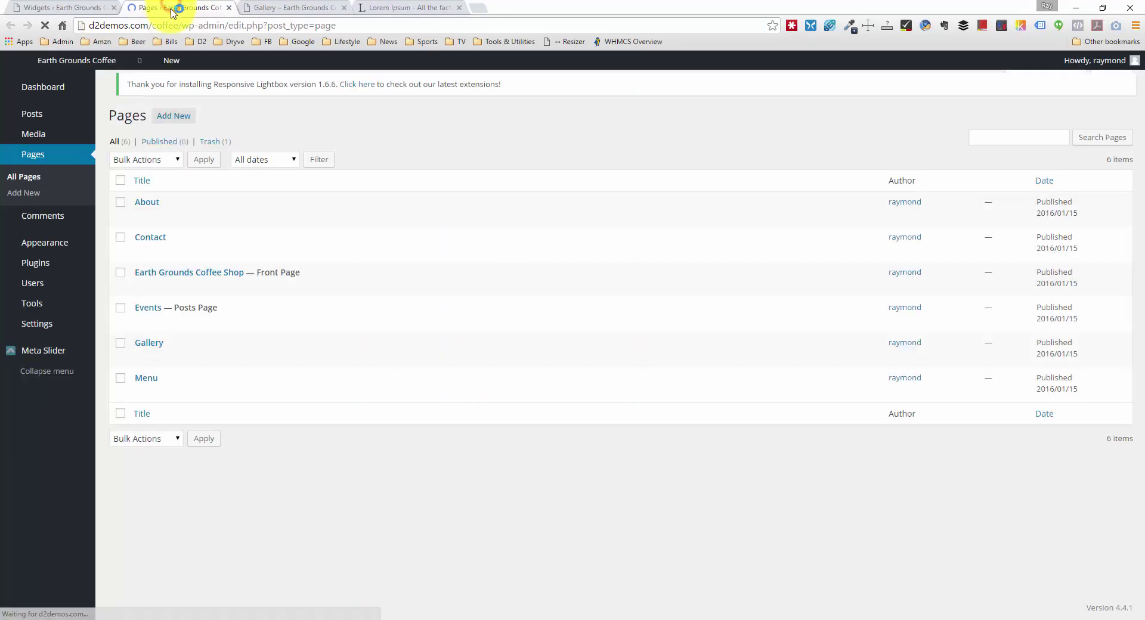
pyautogui.click(150, 246)
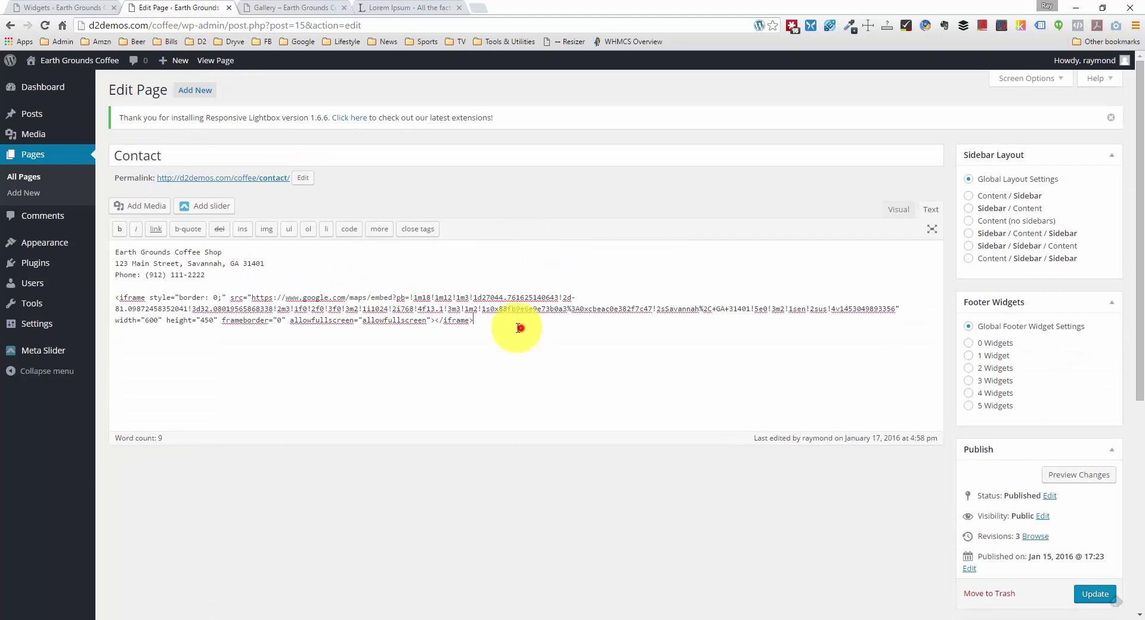
pyautogui.moveTo(521, 329); pyautogui.dragTo(109, 295)
pyautogui.hotkey('ctrl', 'c')
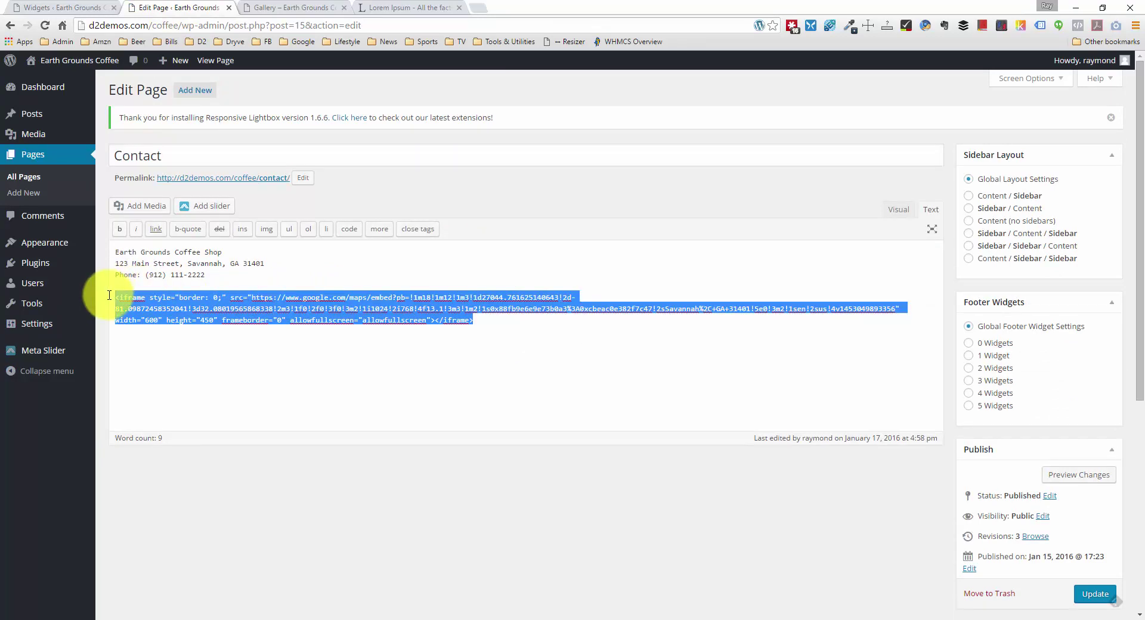
pyautogui.click(229, 8)
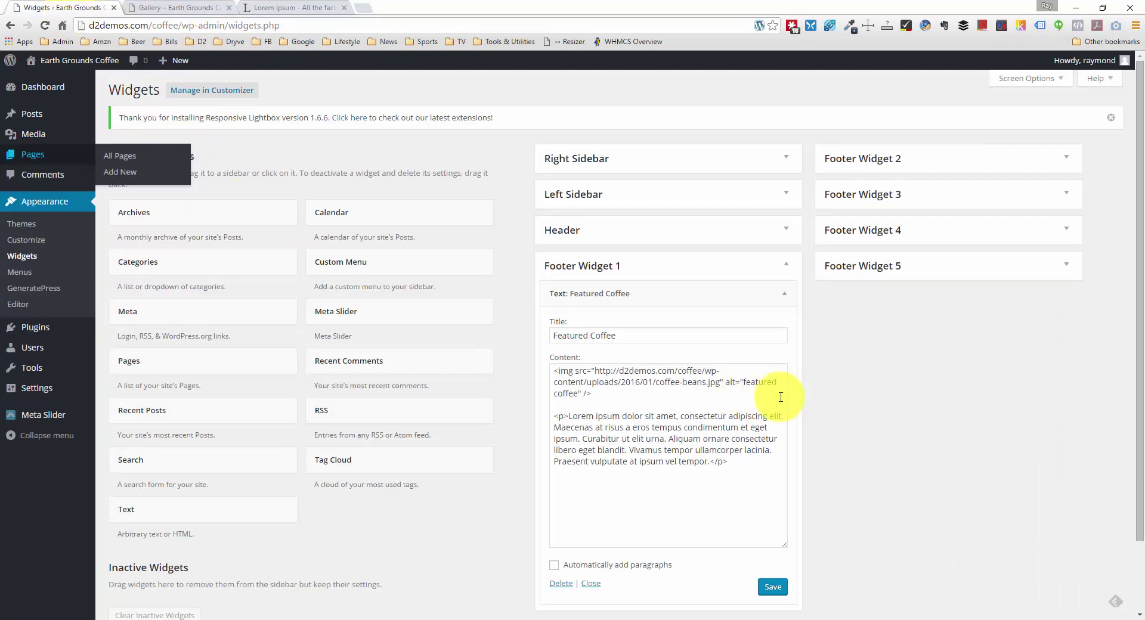
# Step: Add a Text widget titled 'Our Location' to Footer Widget 2
pyautogui.click(785, 262)
pyautogui.click(1002, 154)
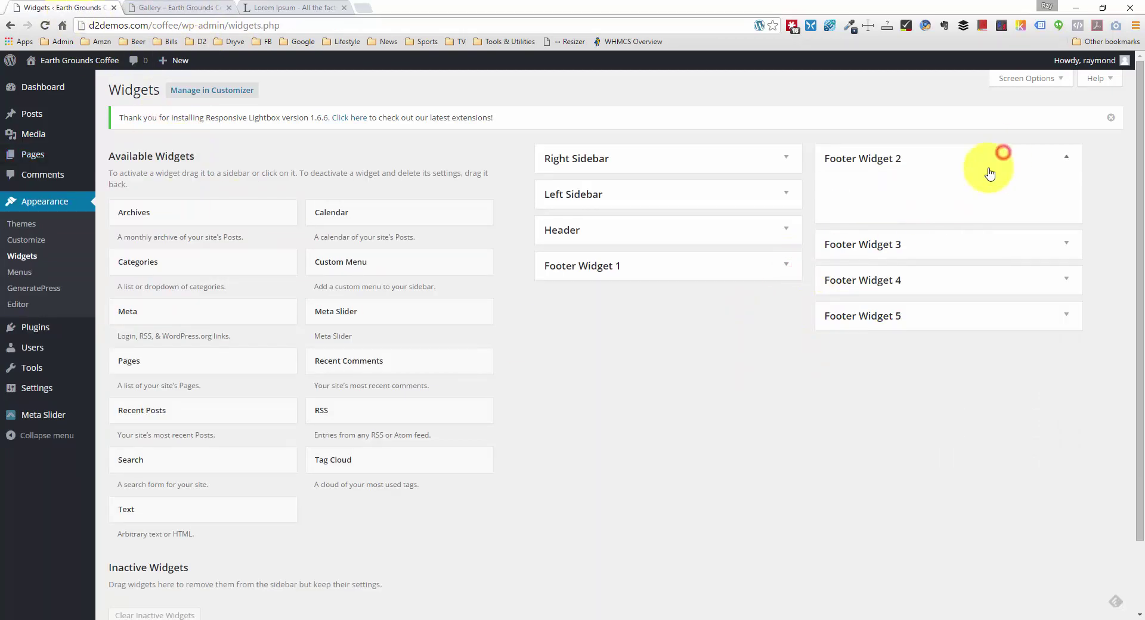
pyautogui.moveTo(235, 507); pyautogui.dragTo(935, 184)
pyautogui.click(900, 236)
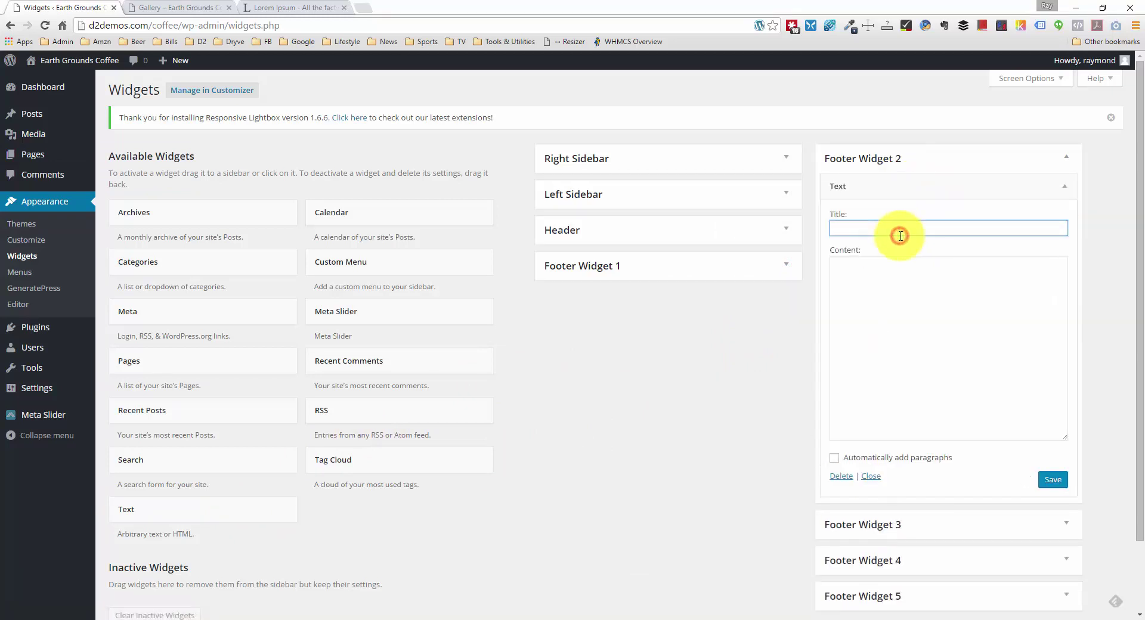
pyautogui.write('Our Location')
# Step: Paste the map embed code, then the Earth Grounds address above it with Savannah, GA 31401 on its own line
pyautogui.click(876, 273)
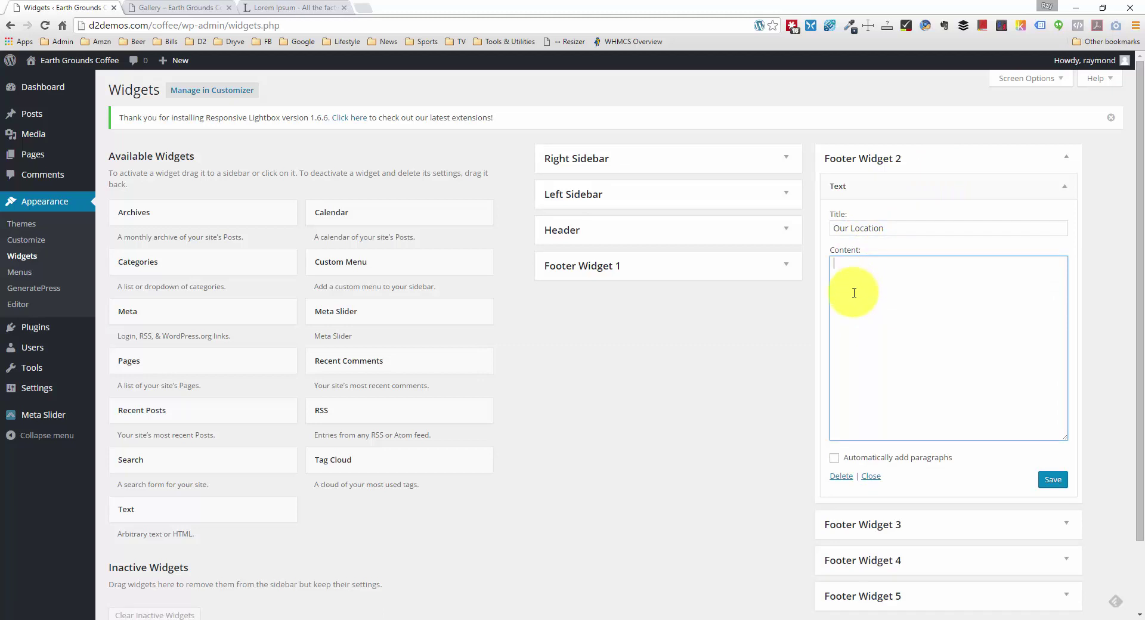
pyautogui.hotkey('ctrl', 'v')
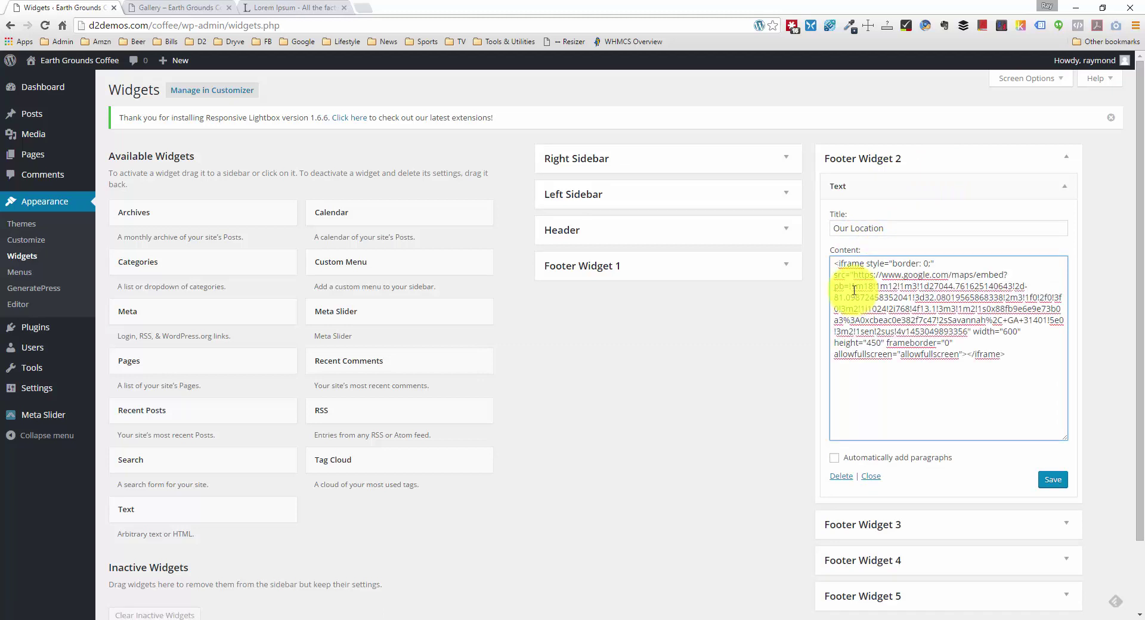
pyautogui.click(835, 264)
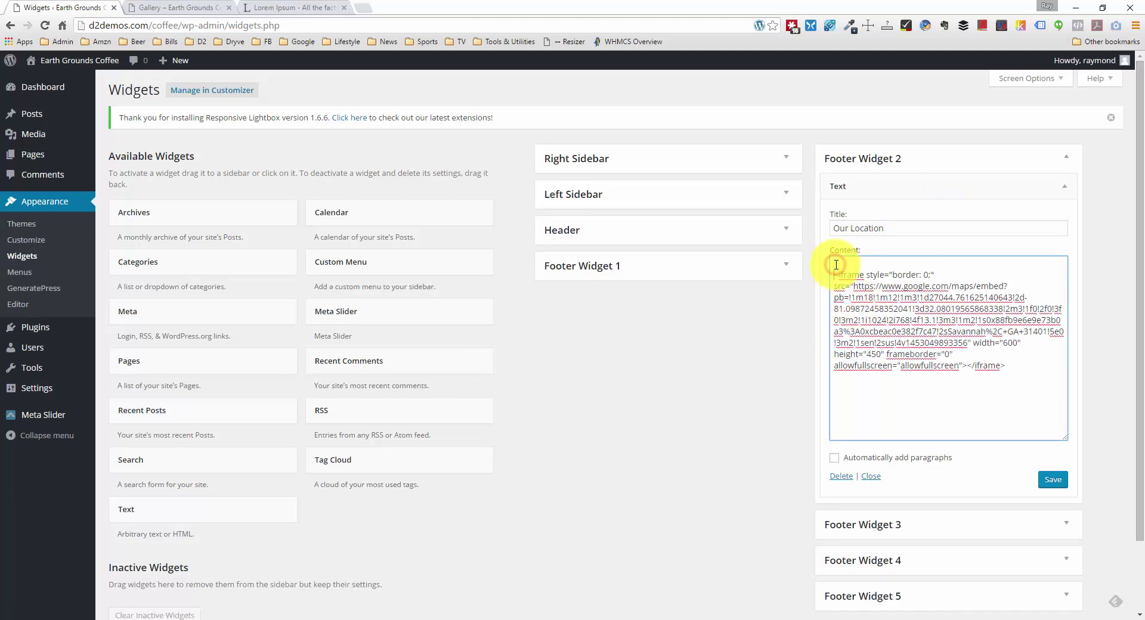
pyautogui.press('Return')
pyautogui.write('Earth Grounds')
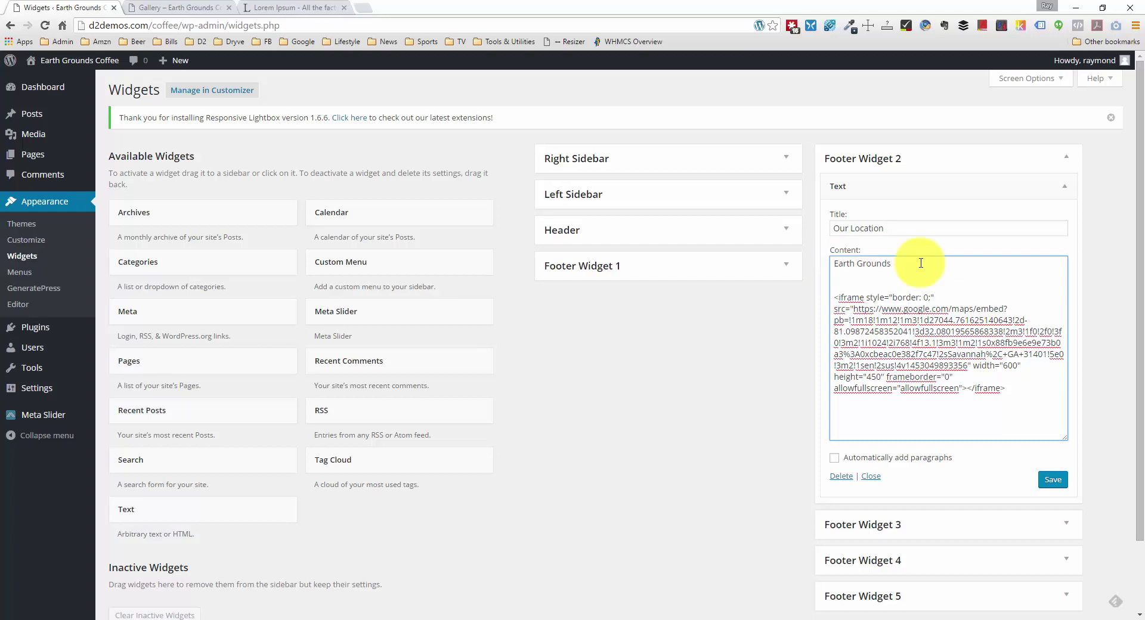
pyautogui.click(898, 274)
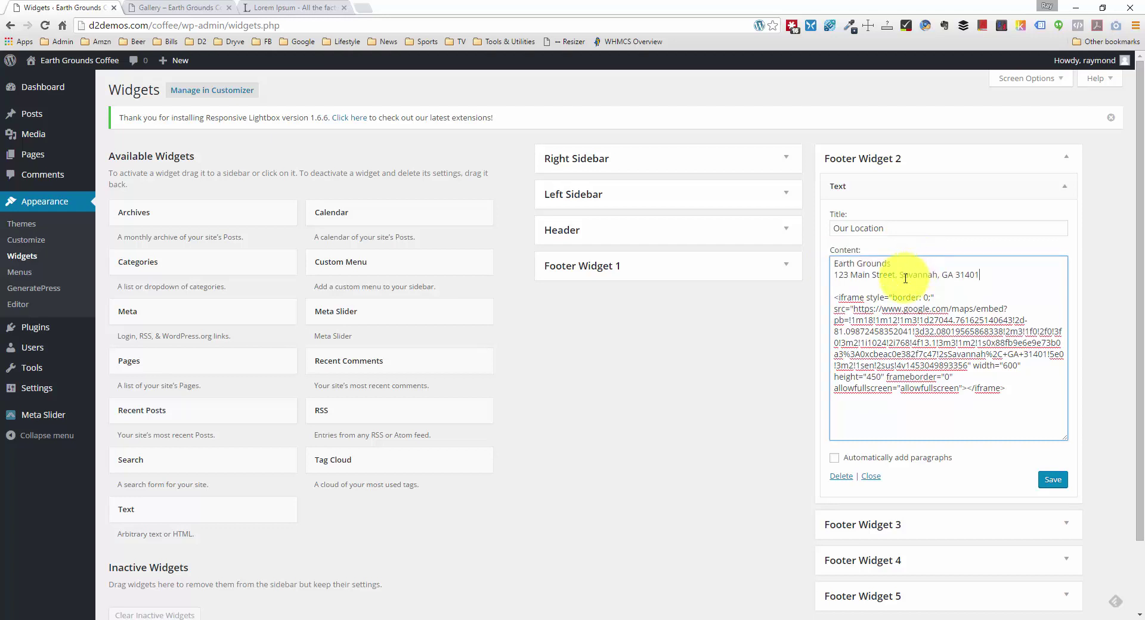
pyautogui.press('BackSpace')
pyautogui.press('BackSpace')
pyautogui.press('Return')
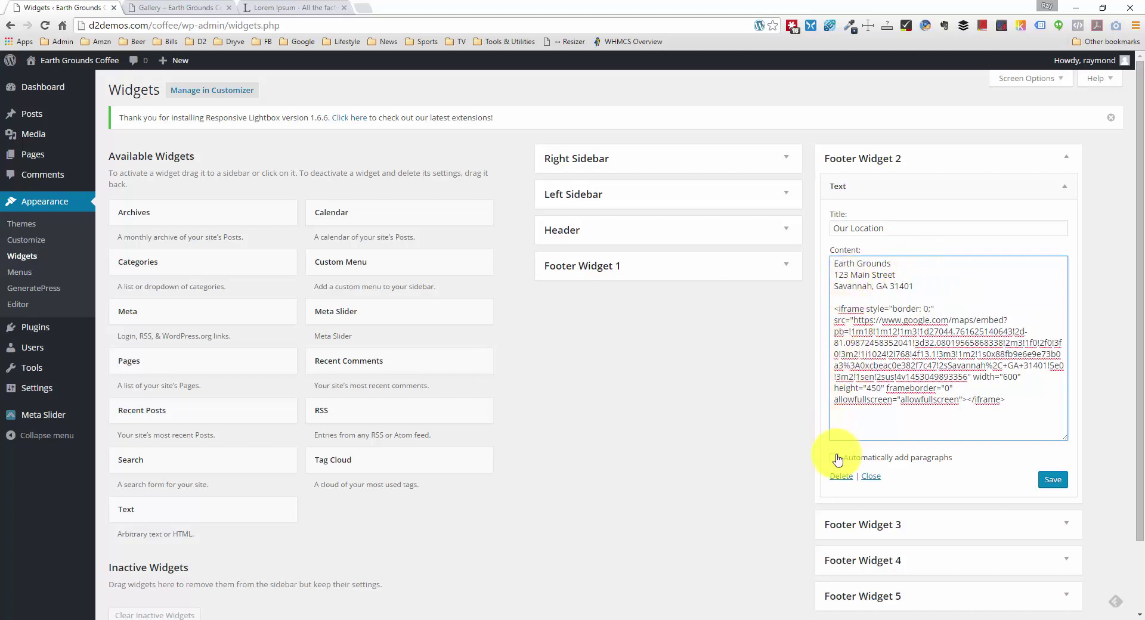
# Step: Enable Automatically add paragraphs and save the Our Location widget
pyautogui.click(834, 458)
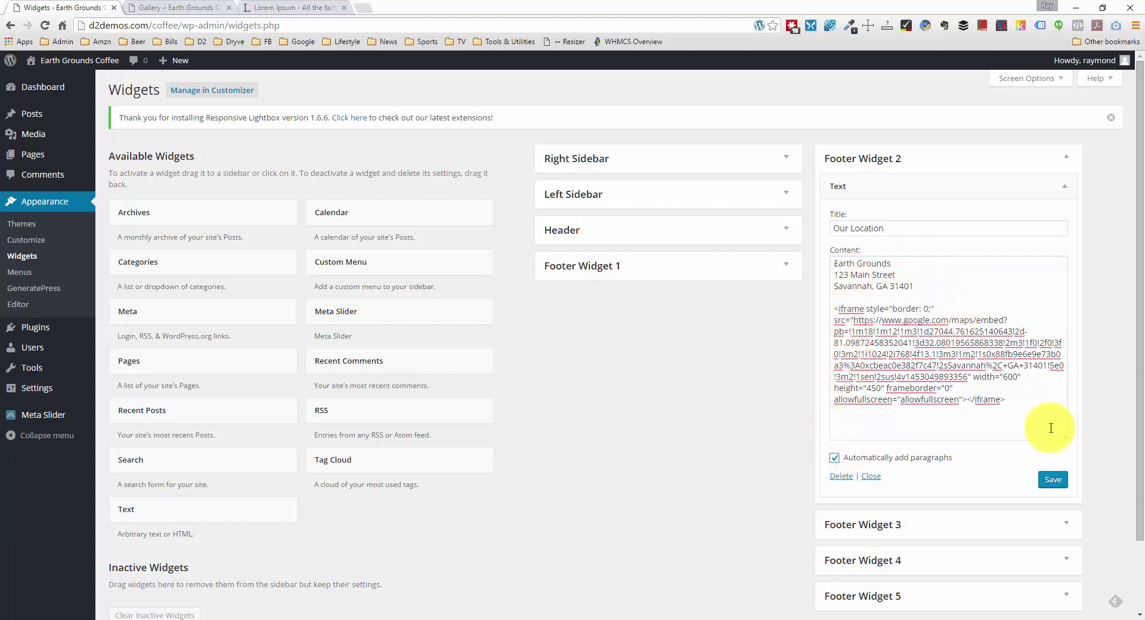
pyautogui.click(1052, 479)
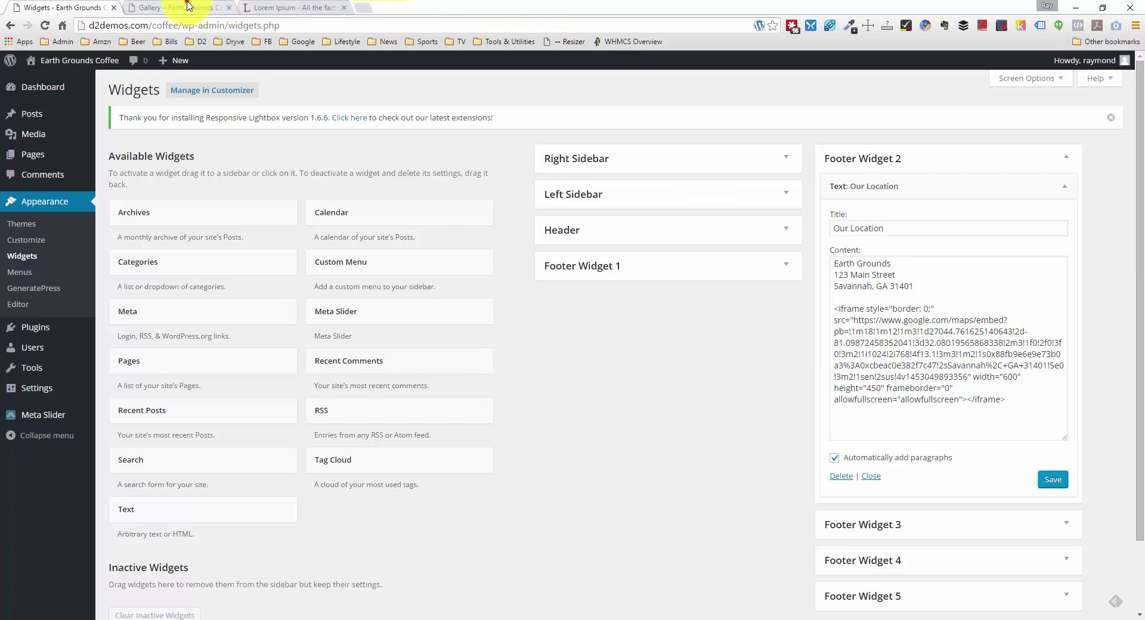
pyautogui.click(196, 7)
pyautogui.scroll(-10, 159, 230)
pyautogui.rightClick(142, 196)
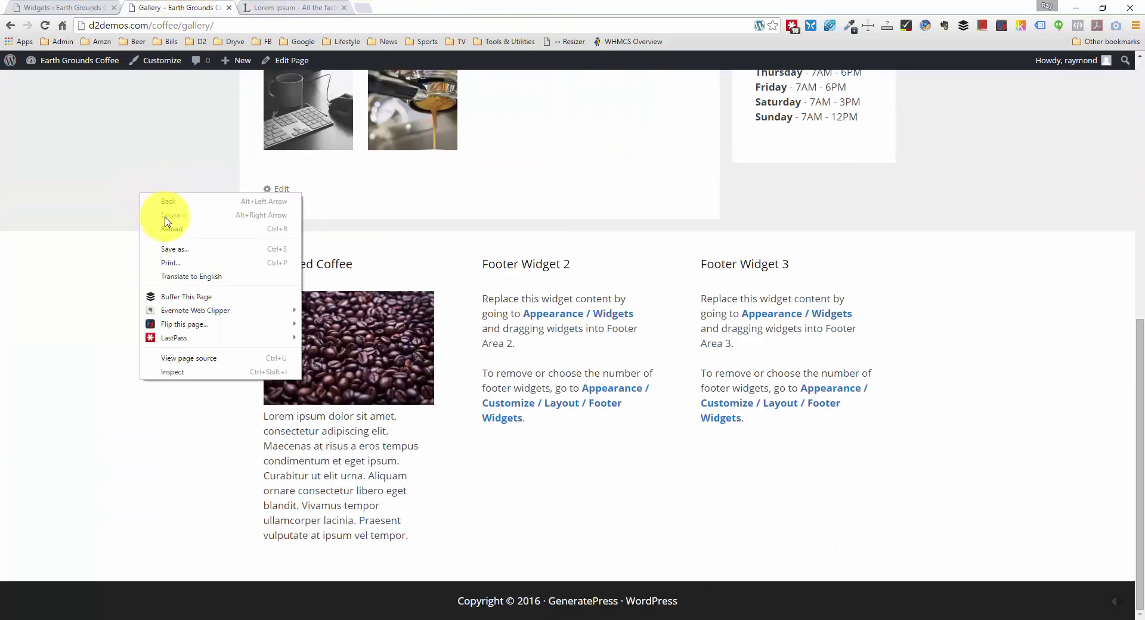
pyautogui.click(168, 223)
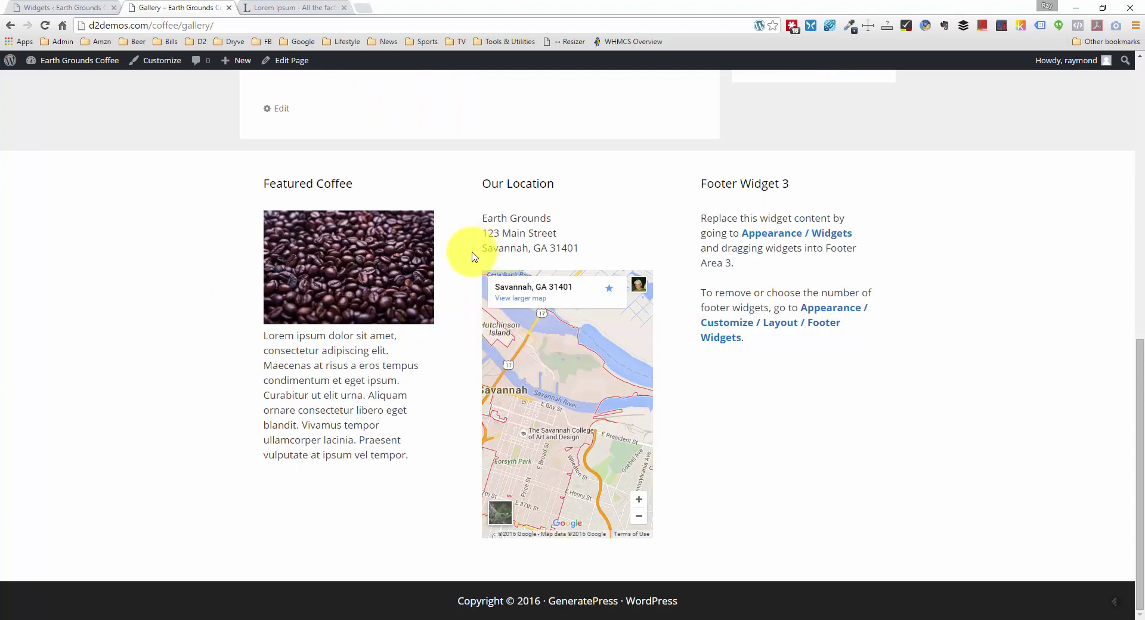
pyautogui.click(276, 8)
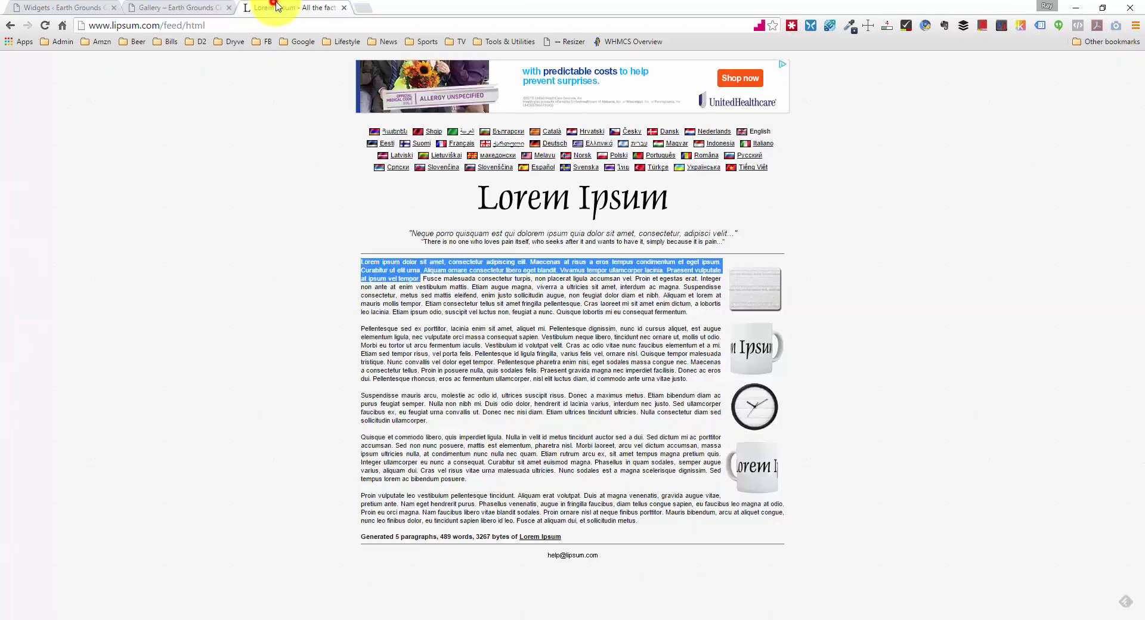
pyautogui.click(69, 7)
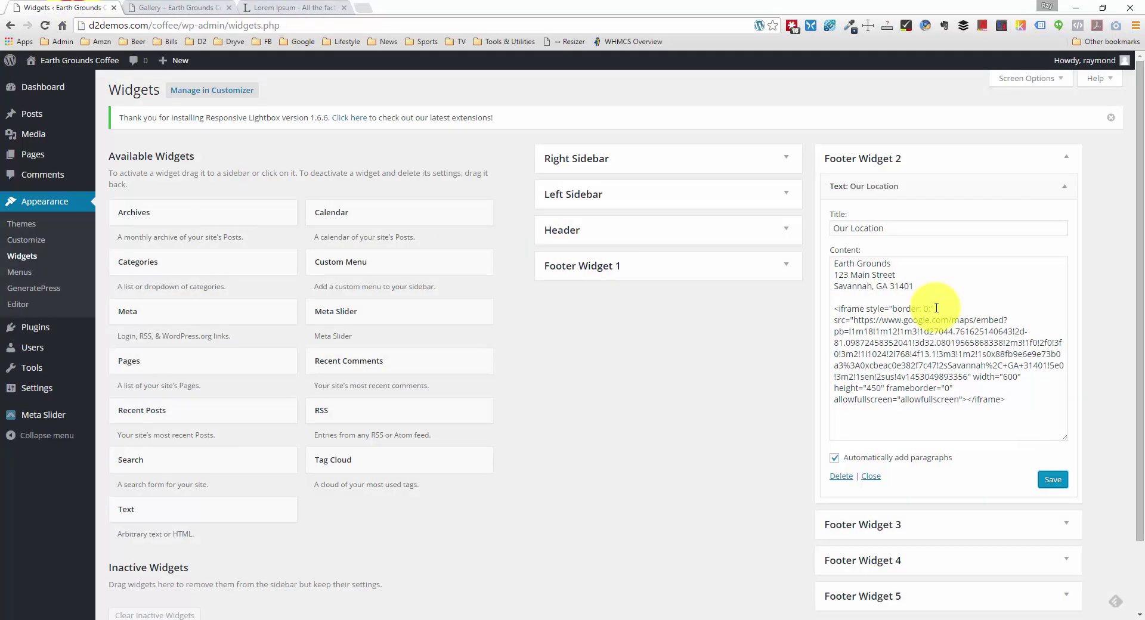
# Step: Move the three address lines from above the map embed to below it
pyautogui.moveTo(914, 286); pyautogui.dragTo(834, 262)
pyautogui.hotkey('ctrl', 'c')
pyautogui.press('Delete')
pyautogui.press('Delete')
pyautogui.press('Delete')
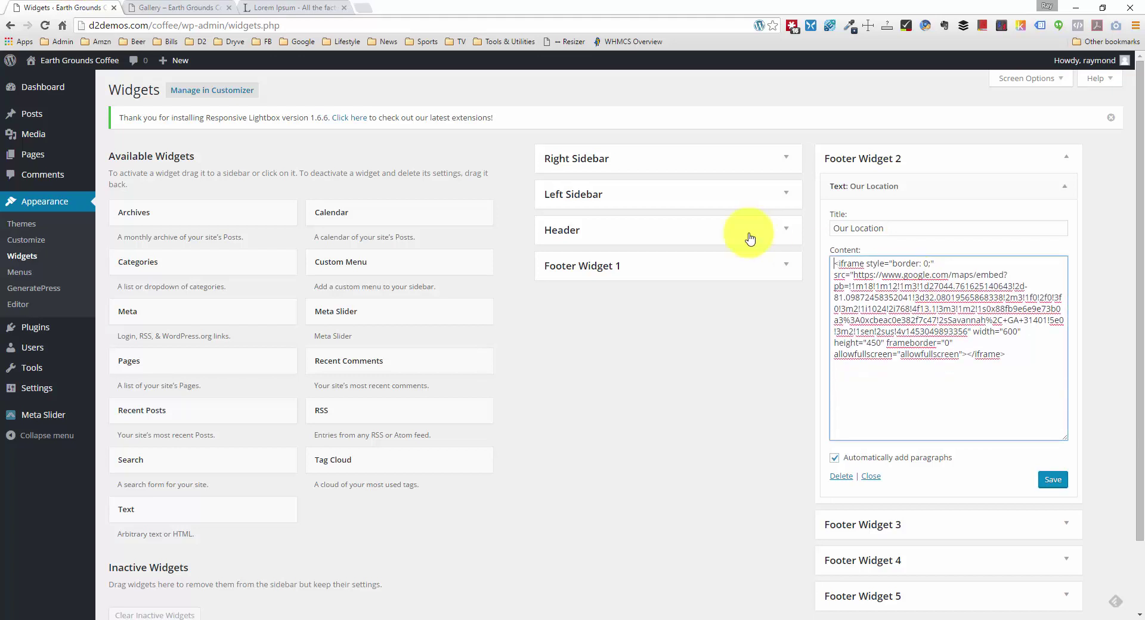
pyautogui.click(1043, 343)
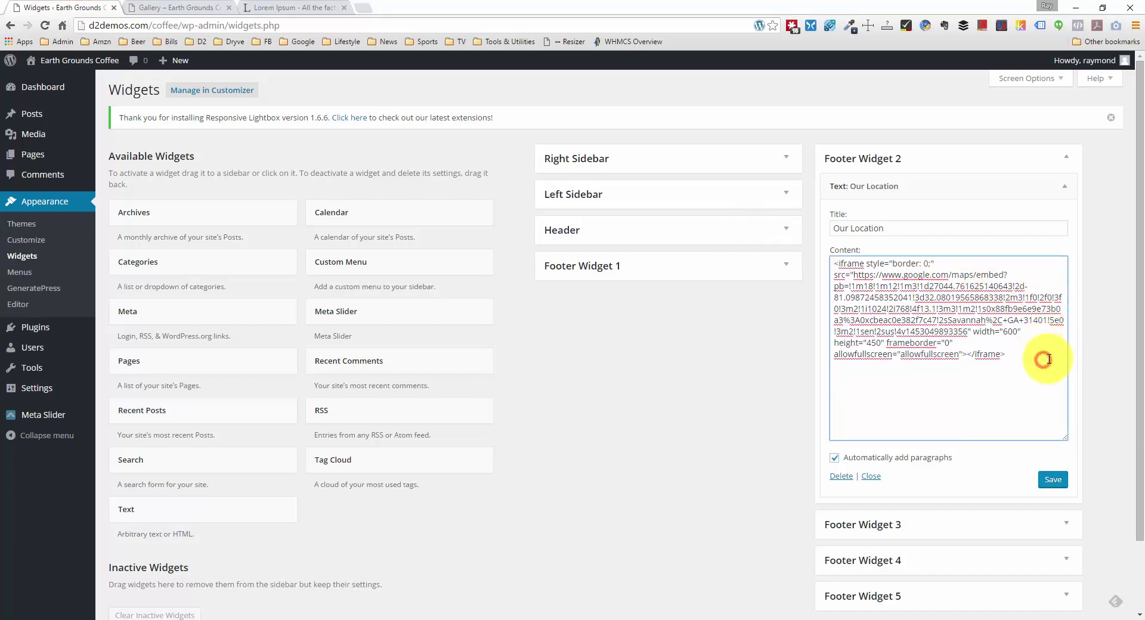
pyautogui.press('Return')
pyautogui.press('Return')
pyautogui.hotkey('ctrl', 'v')
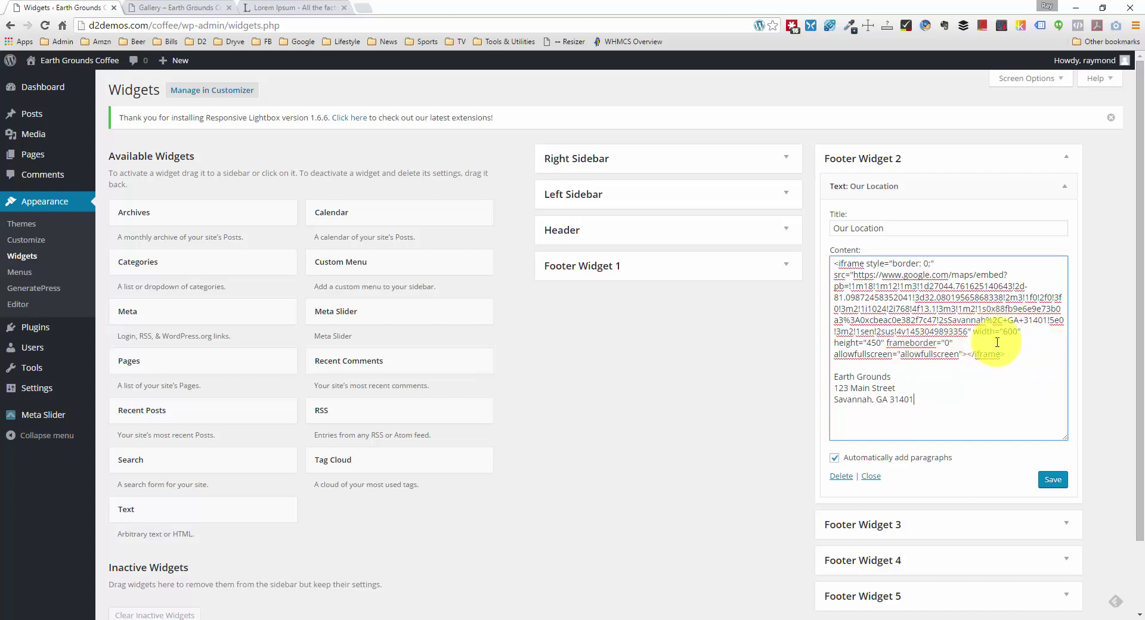
# Step: Change the map height from 450 to 200, save, and reload the Gallery page
pyautogui.doubleClick(875, 342)
pyautogui.write('200')
pyautogui.click(1053, 479)
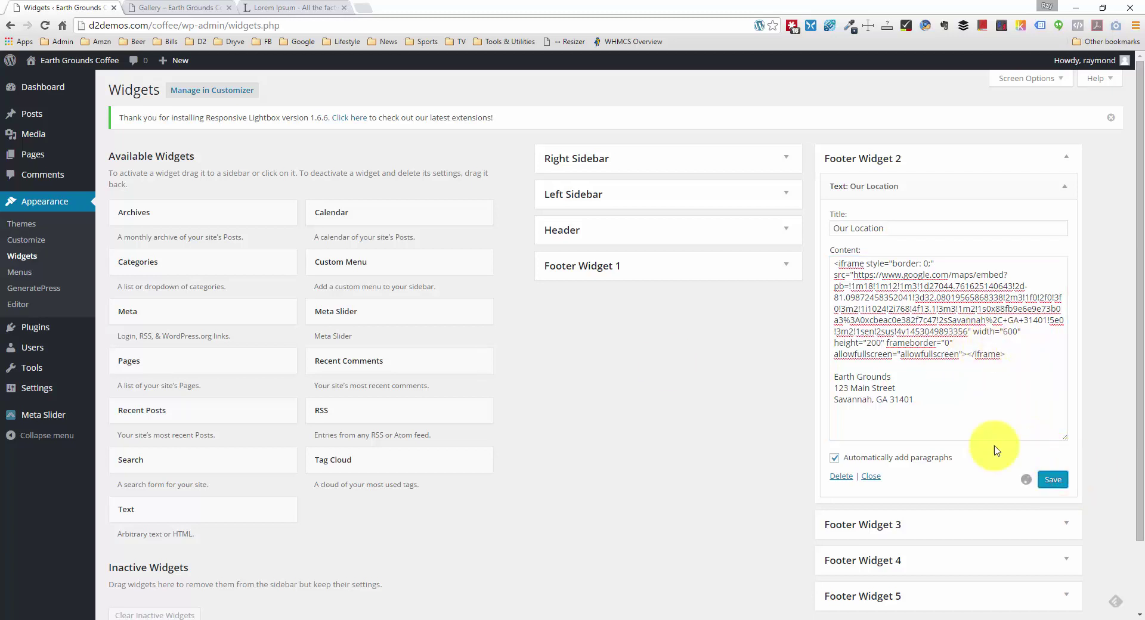
pyautogui.click(179, 8)
pyautogui.rightClick(119, 194)
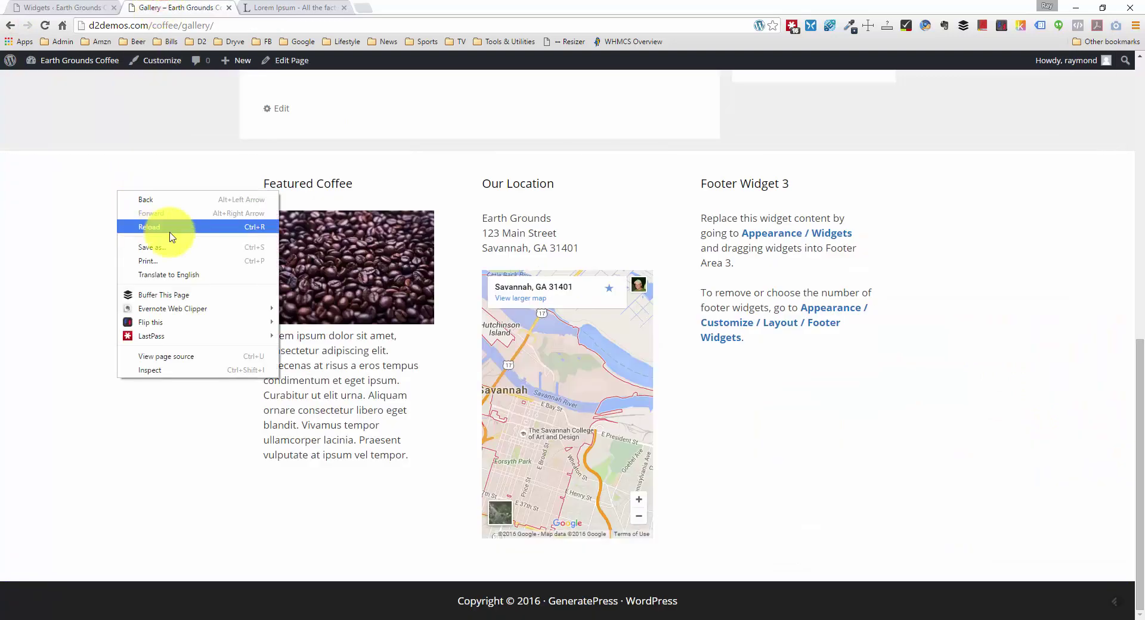
pyautogui.click(187, 229)
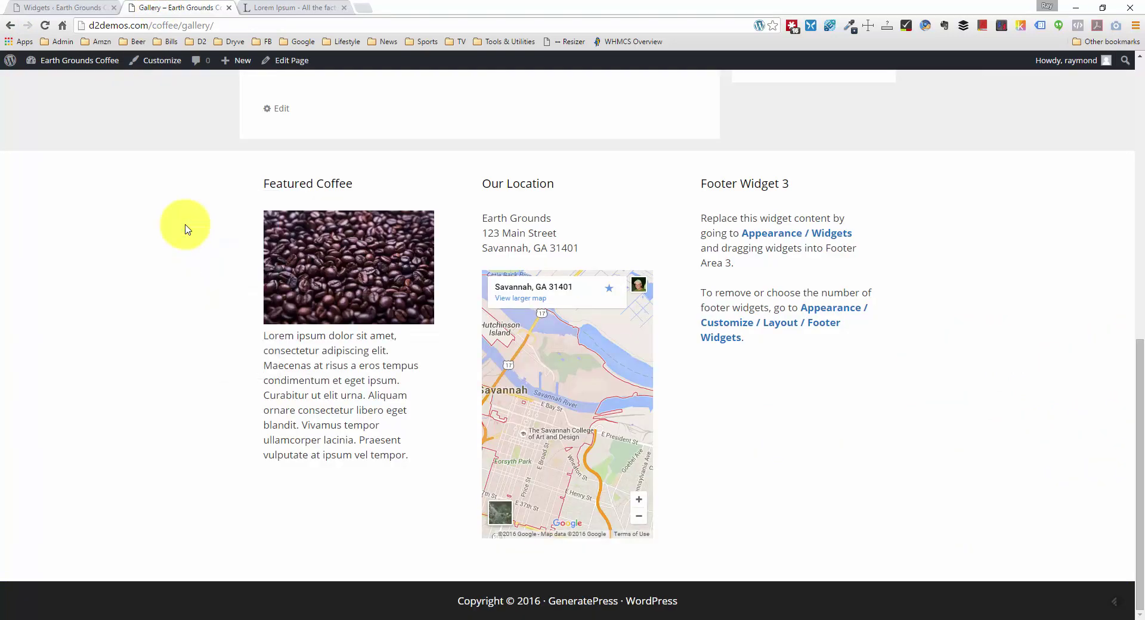
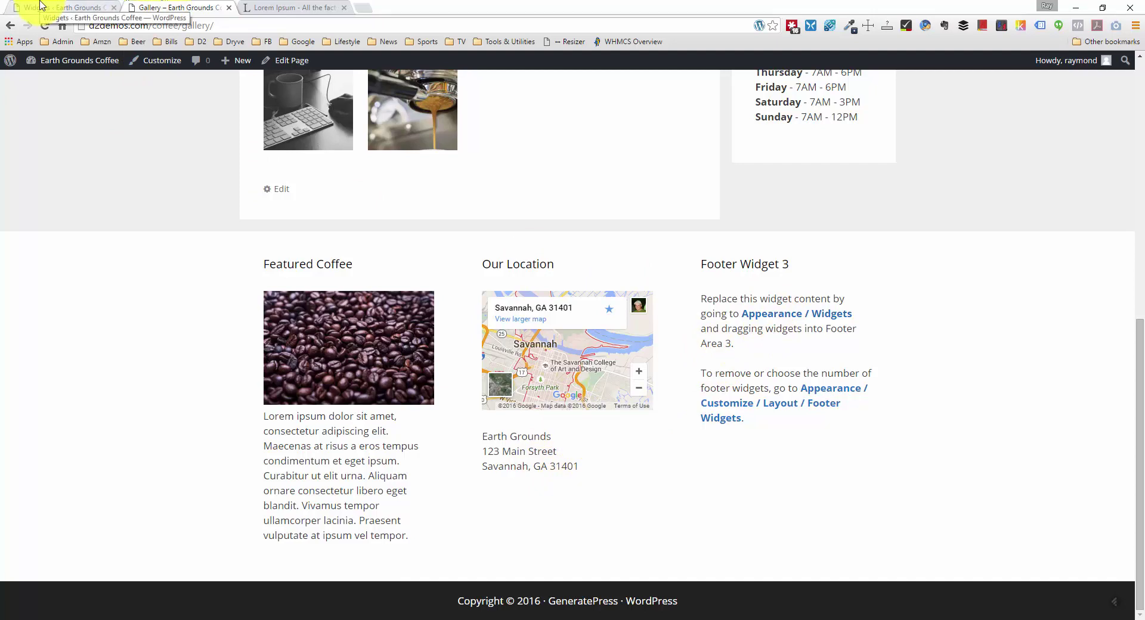
# Step: Back on the Widgets page, collapse the Our Location widget and expand the empty Footer Widget 3
pyautogui.click(41, 6)
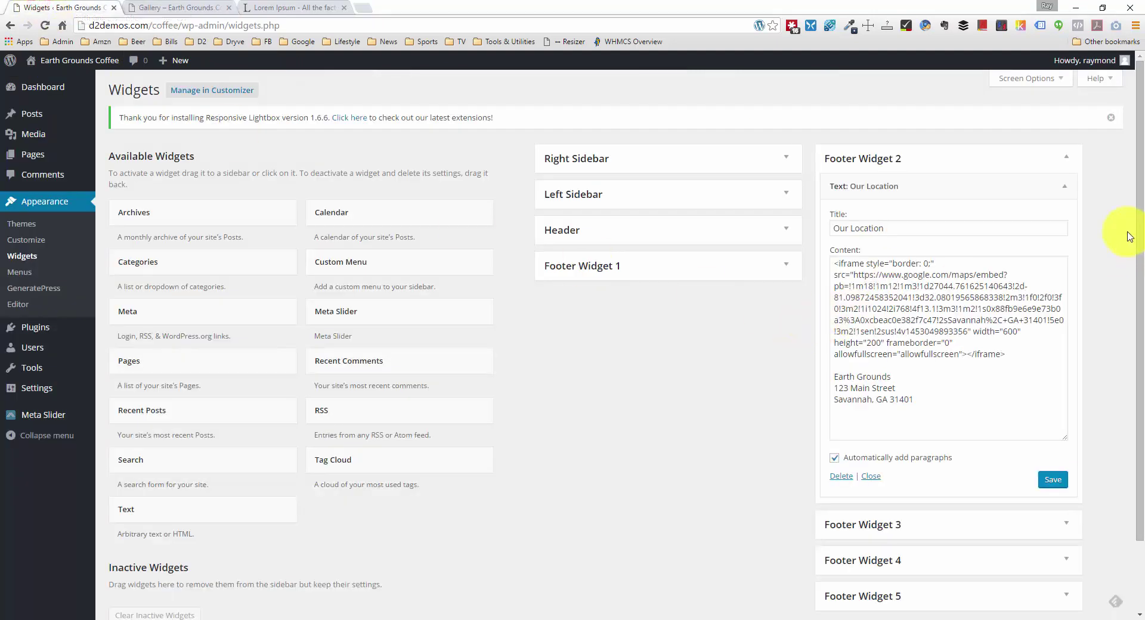
pyautogui.click(1063, 186)
pyautogui.click(1058, 240)
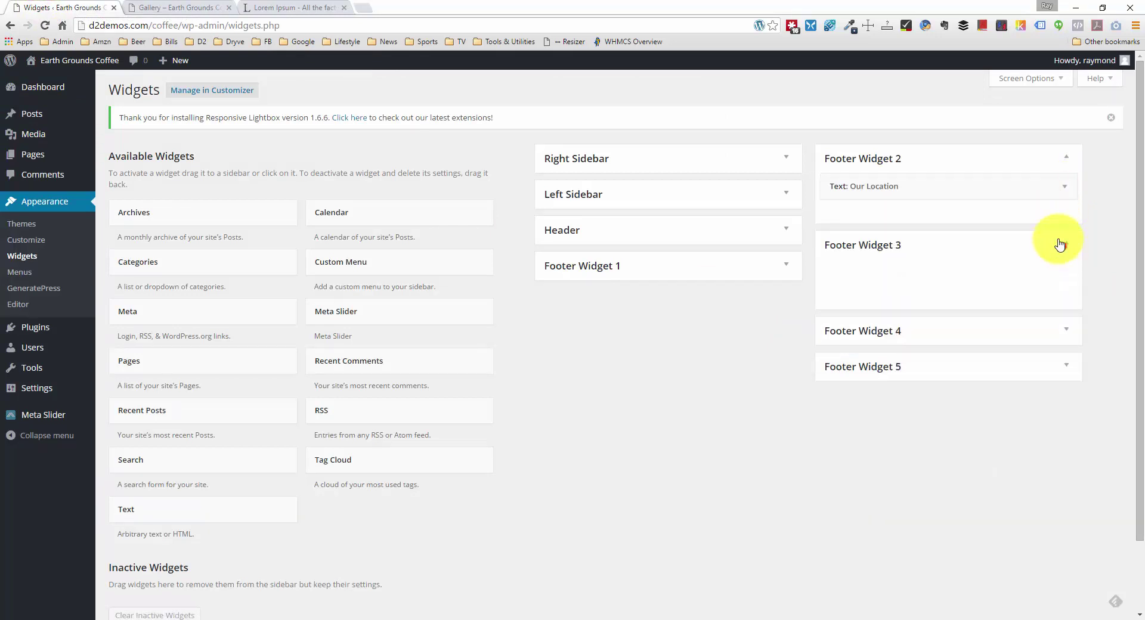
pyautogui.click(1028, 161)
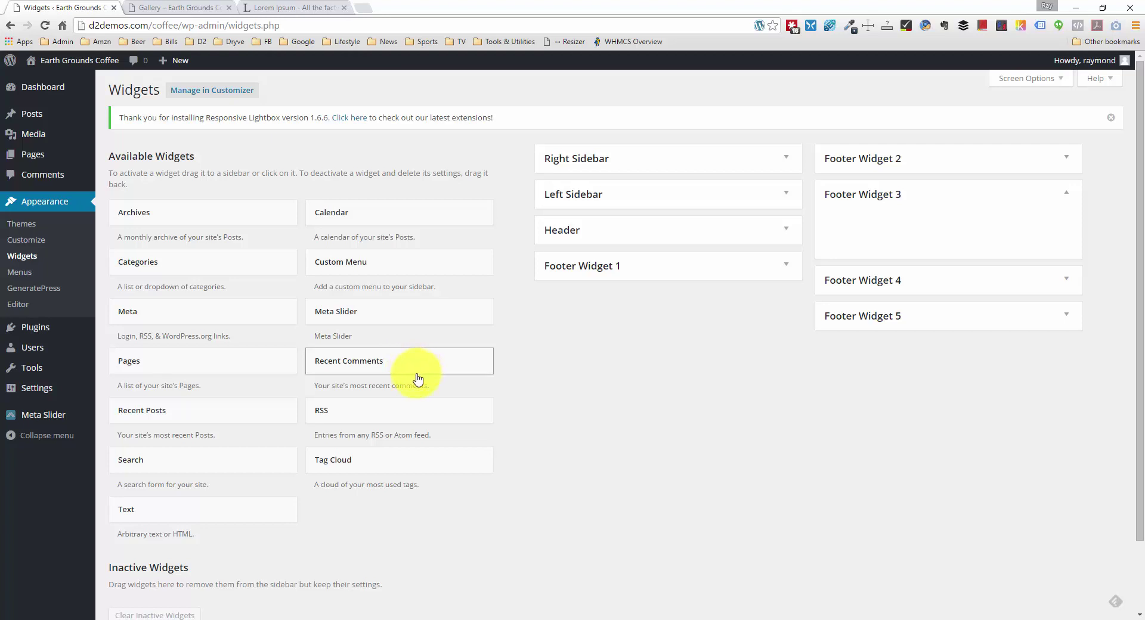
# Step: Add a Recent Posts widget titled Recent Events showing 2 posts to Footer Widget 3 and save it
pyautogui.moveTo(185, 421); pyautogui.dragTo(943, 222)
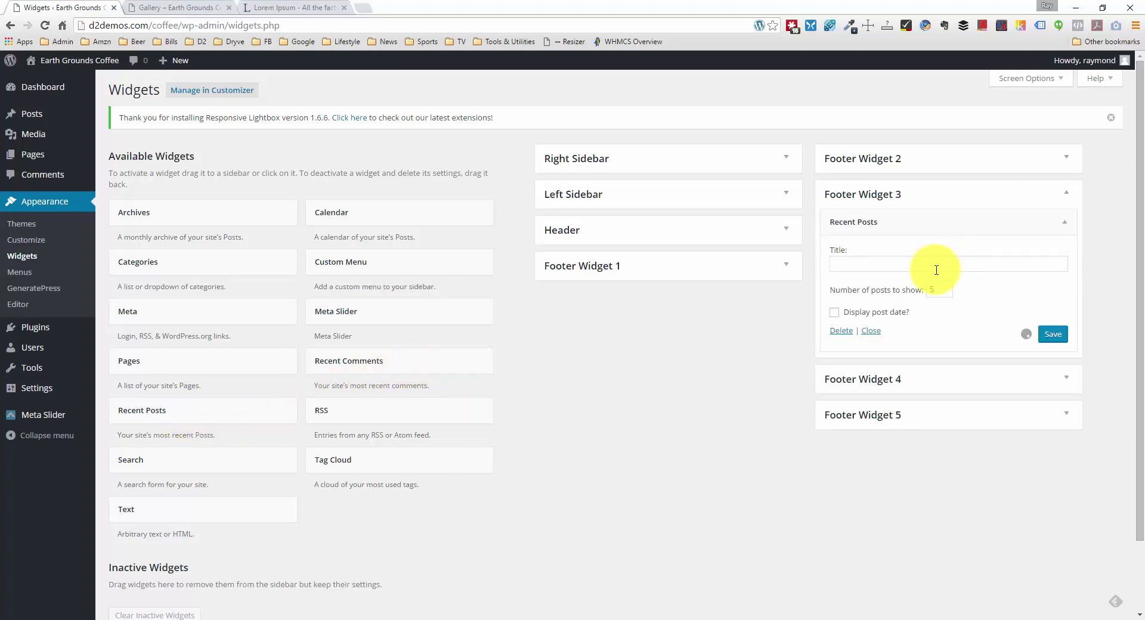
pyautogui.click(935, 267)
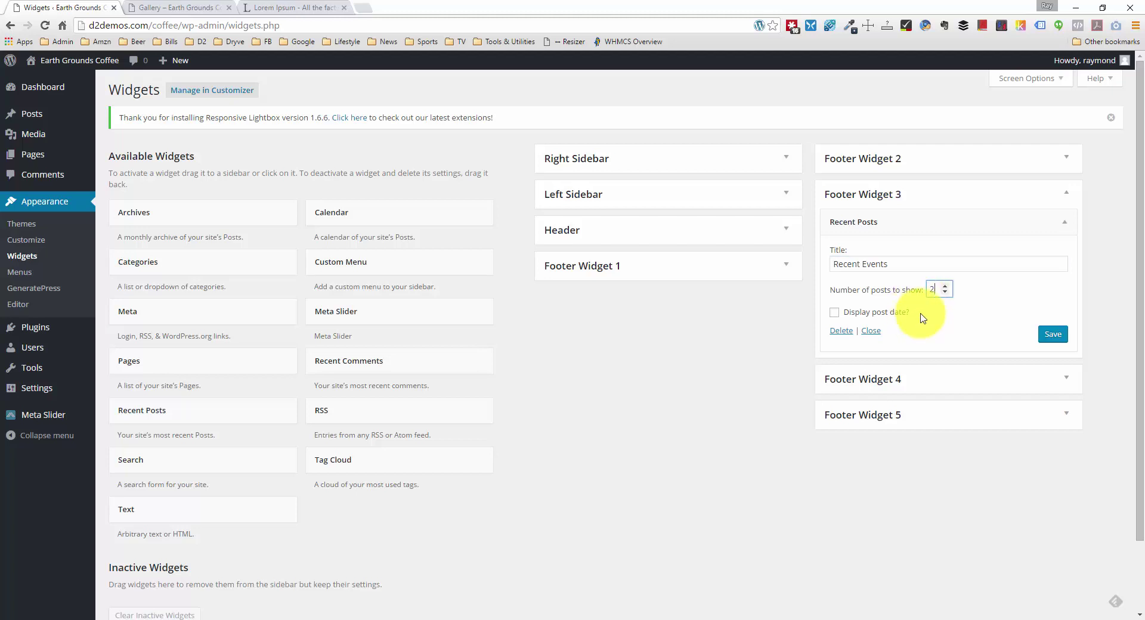
pyautogui.click(1052, 334)
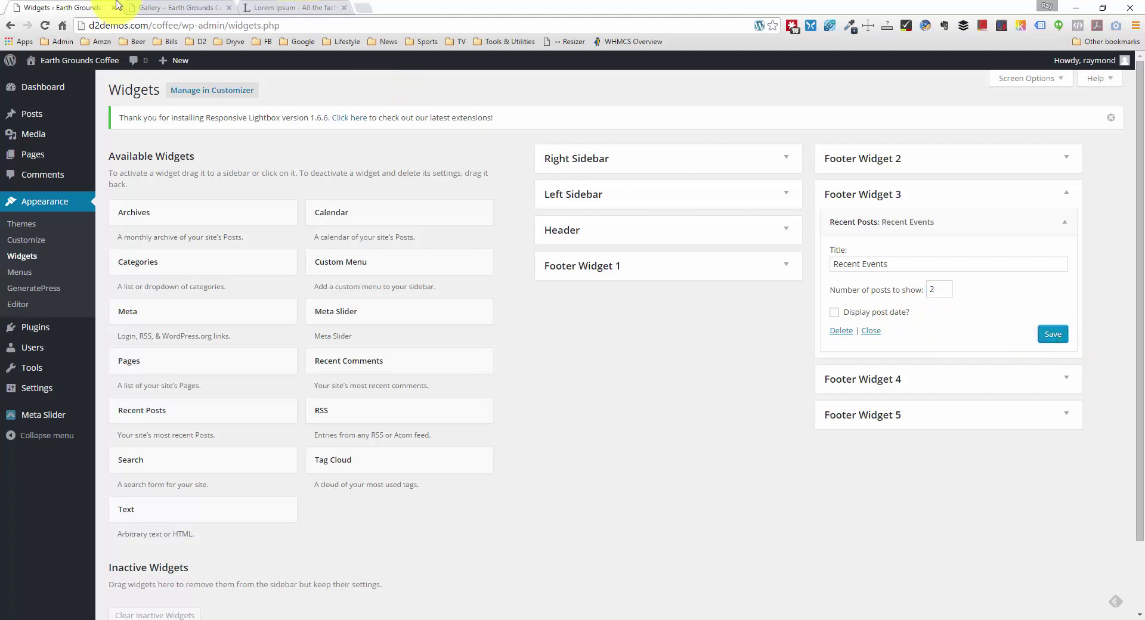
# Step: Reload the Gallery page to see the new Recent Events footer widget
pyautogui.click(188, 7)
pyautogui.rightClick(182, 182)
pyautogui.click(215, 212)
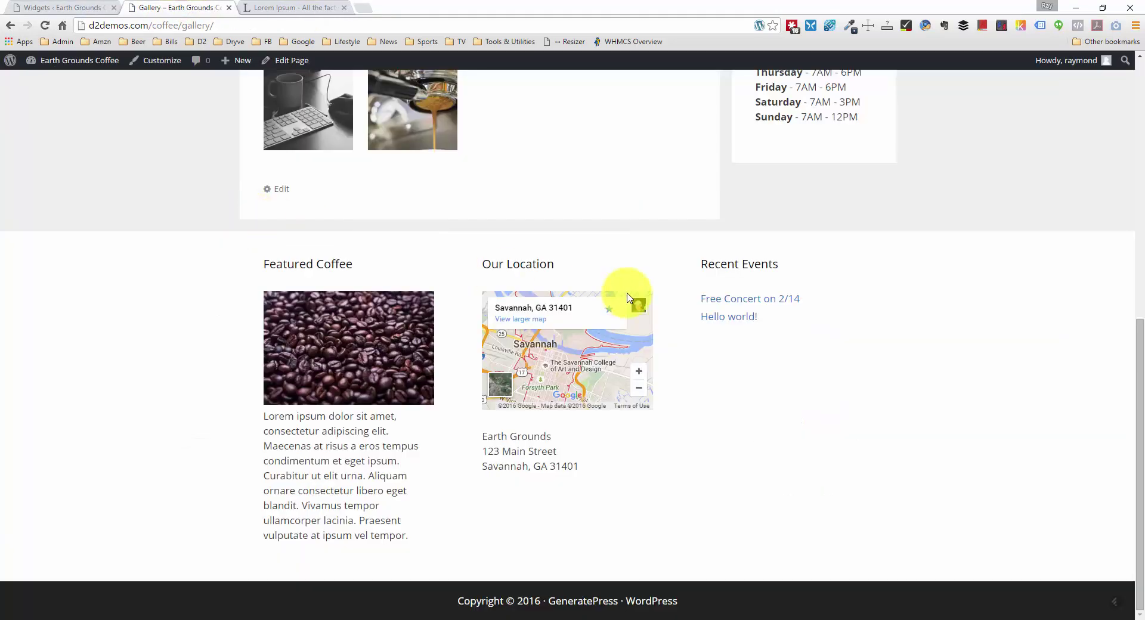
# Step: Open the Free Concert on 2/14 footer link in a new tab and look through the post
pyautogui.middleClick(729, 307)
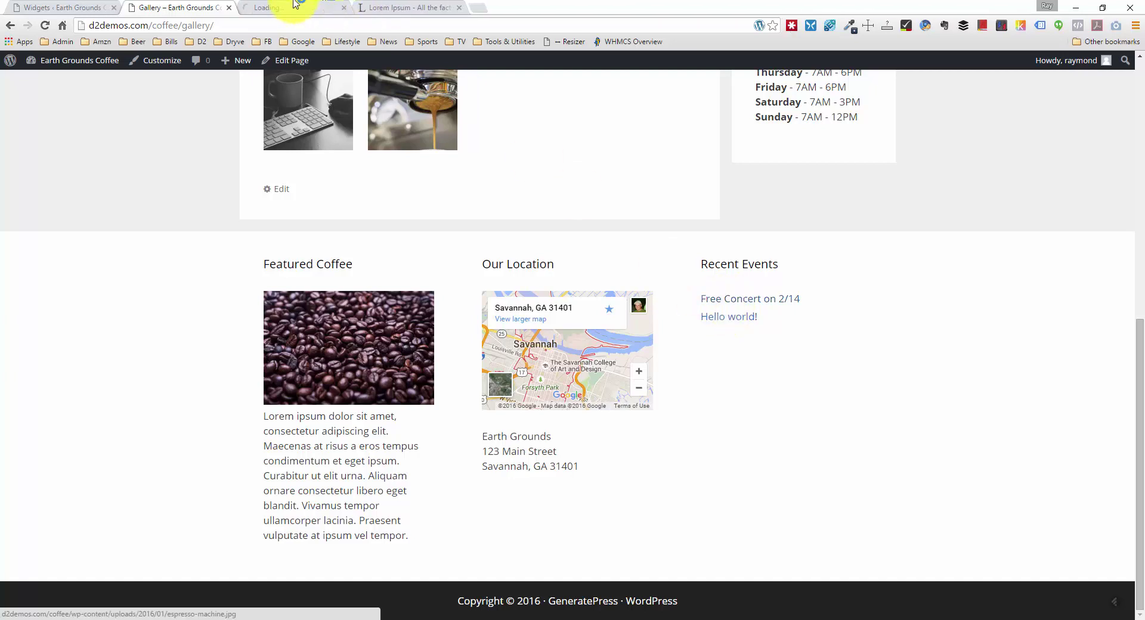
pyautogui.click(284, 7)
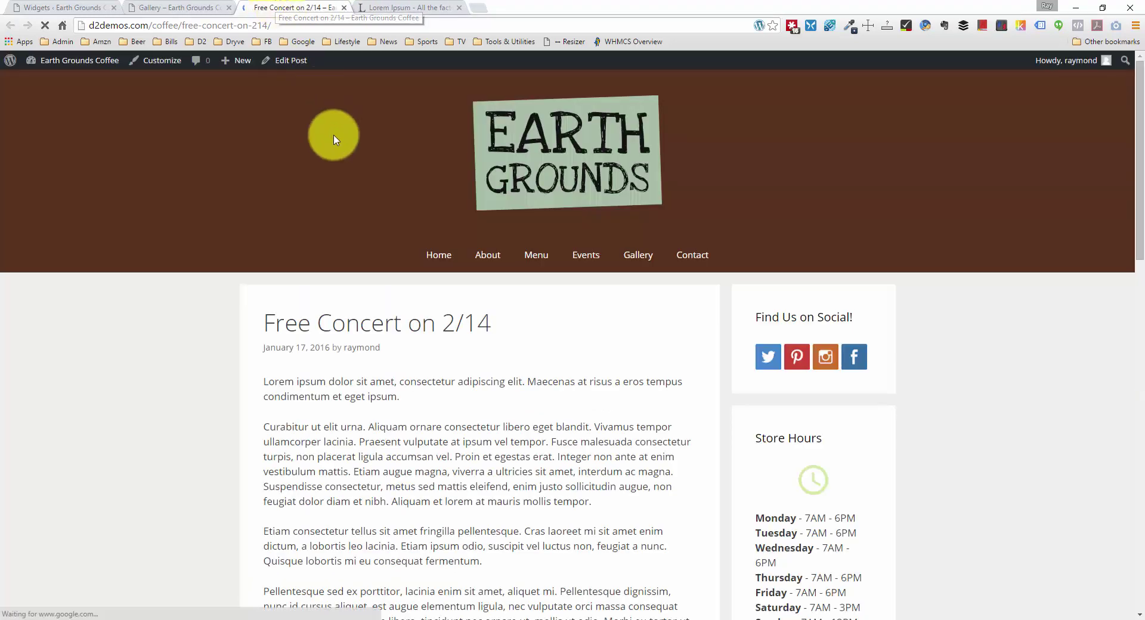
pyautogui.scroll(-4, 338, 160)
pyautogui.scroll(-4, 337, 157)
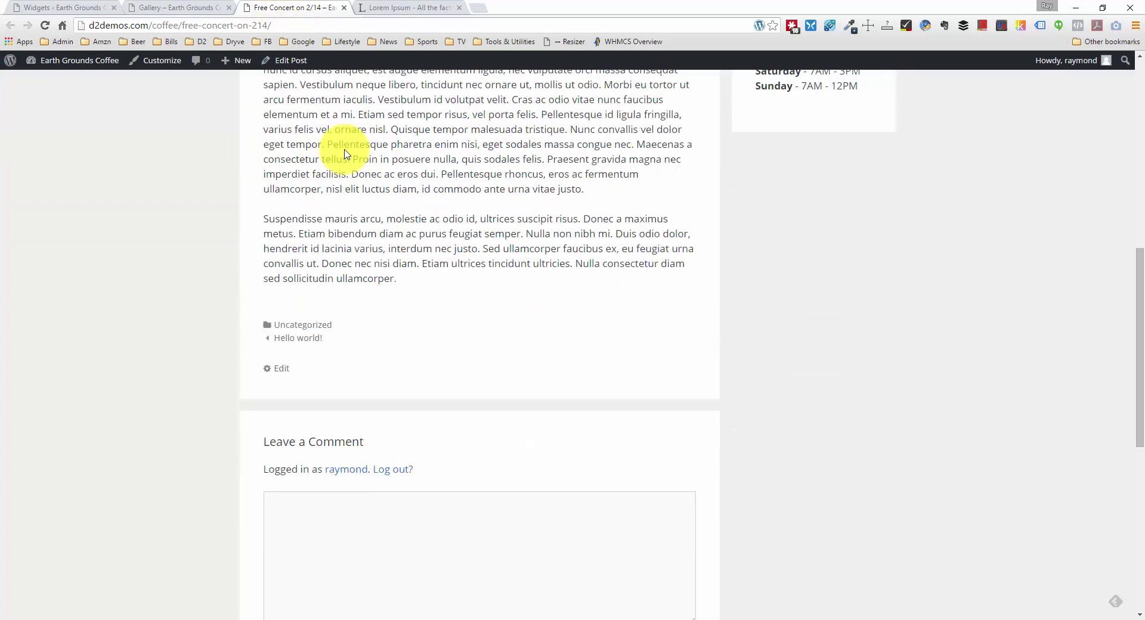
pyautogui.scroll(8, 338, 149)
# Step: Close the Free Concert on 2/14 post tab and return to the Widgets page
pyautogui.click(234, 9)
pyautogui.click(280, 9)
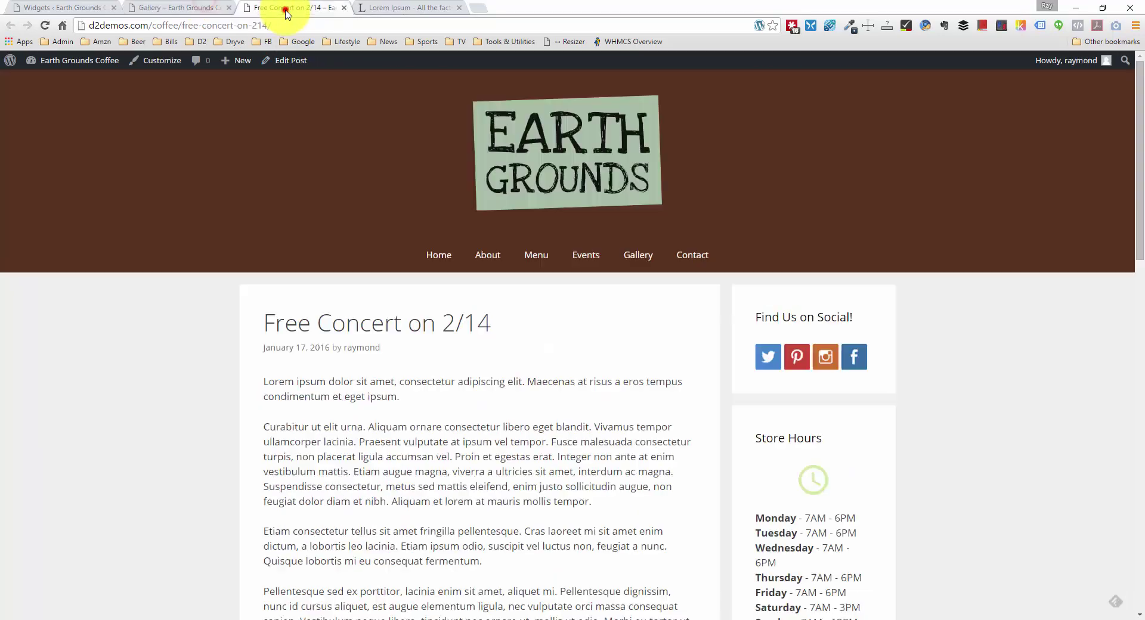
pyautogui.click(343, 8)
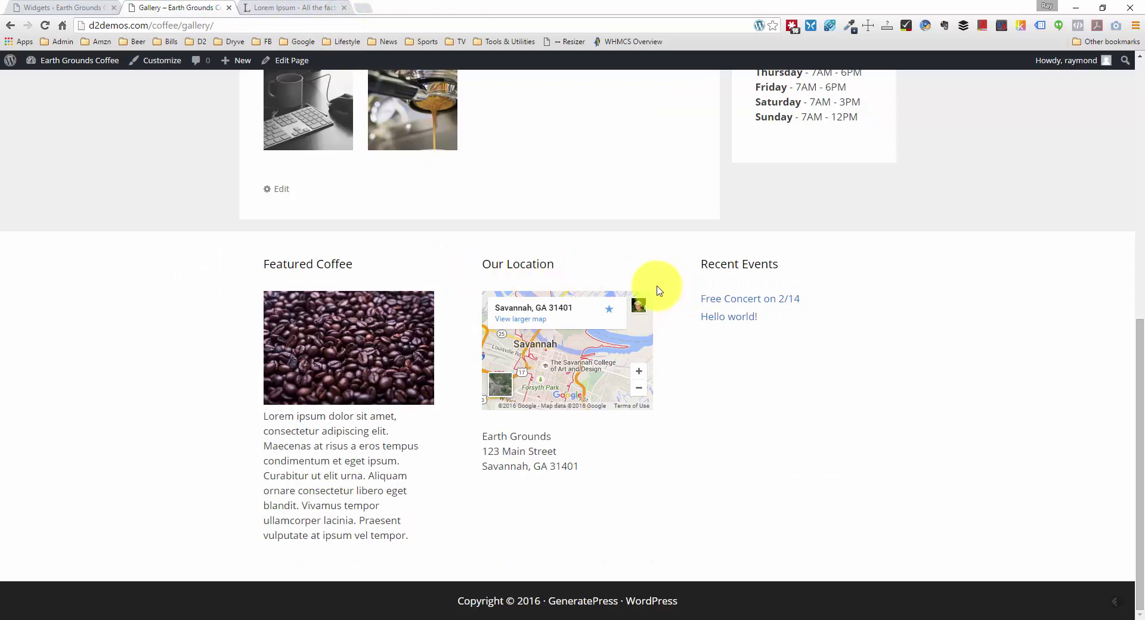
pyautogui.scroll(1, 657, 291)
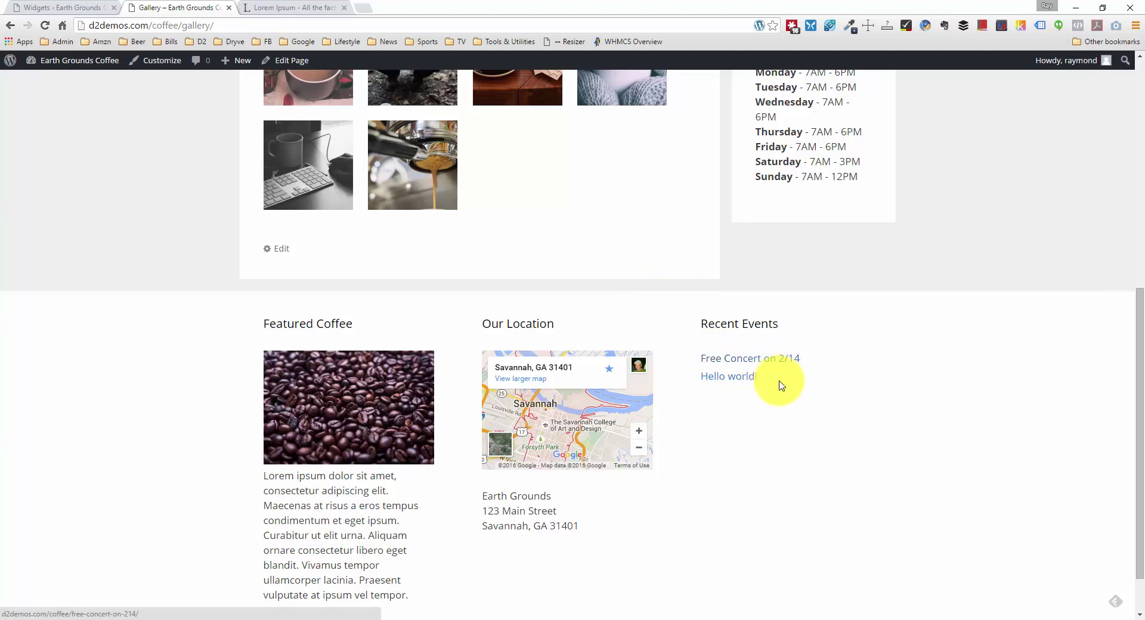
pyautogui.click(88, 7)
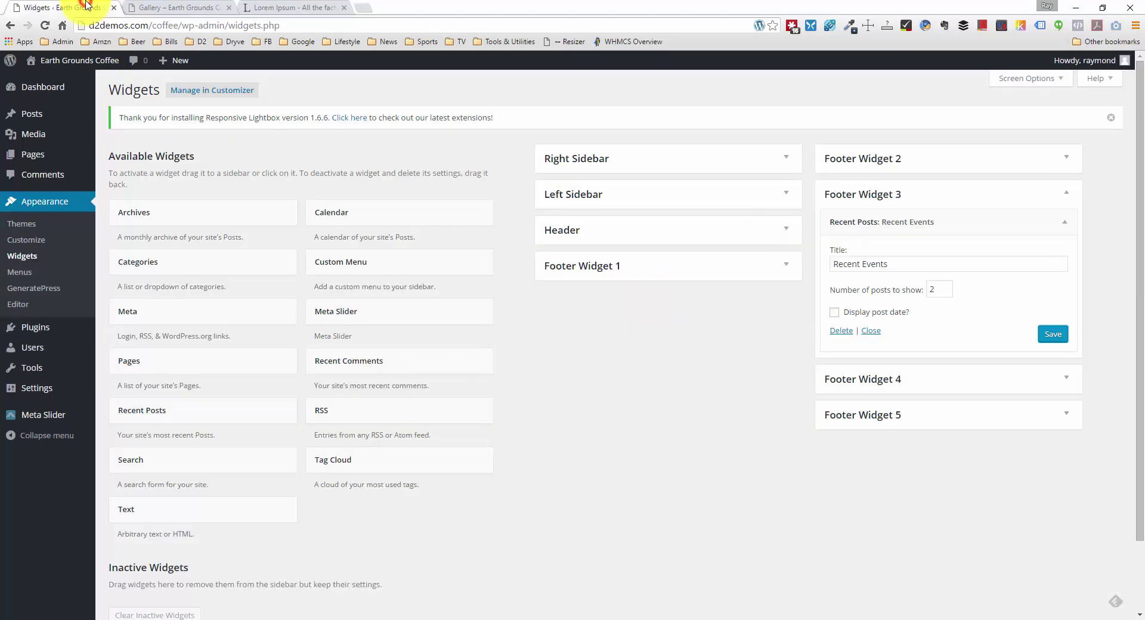
# Step: Delete the Recent Events widget from Footer Widget 3
pyautogui.click(1067, 213)
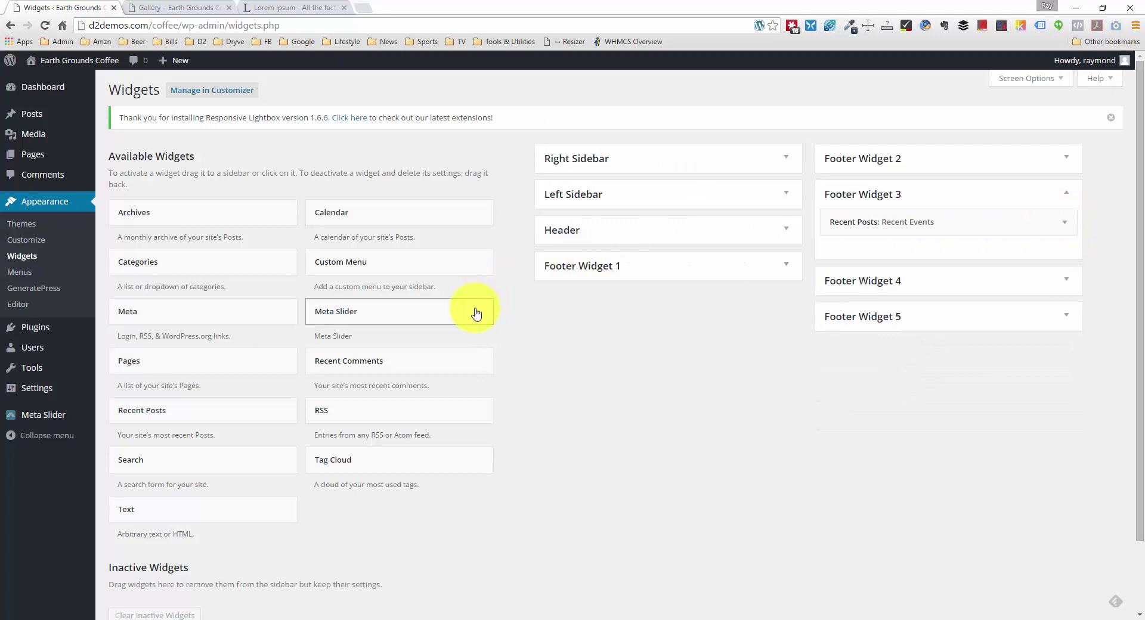
pyautogui.click(396, 311)
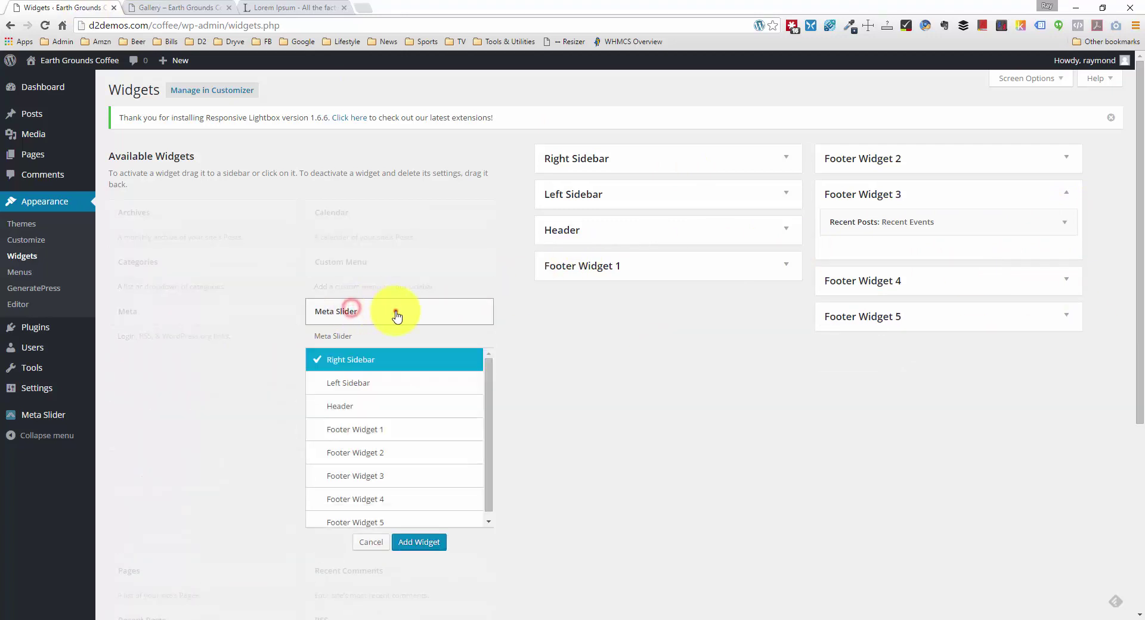
pyautogui.click(397, 315)
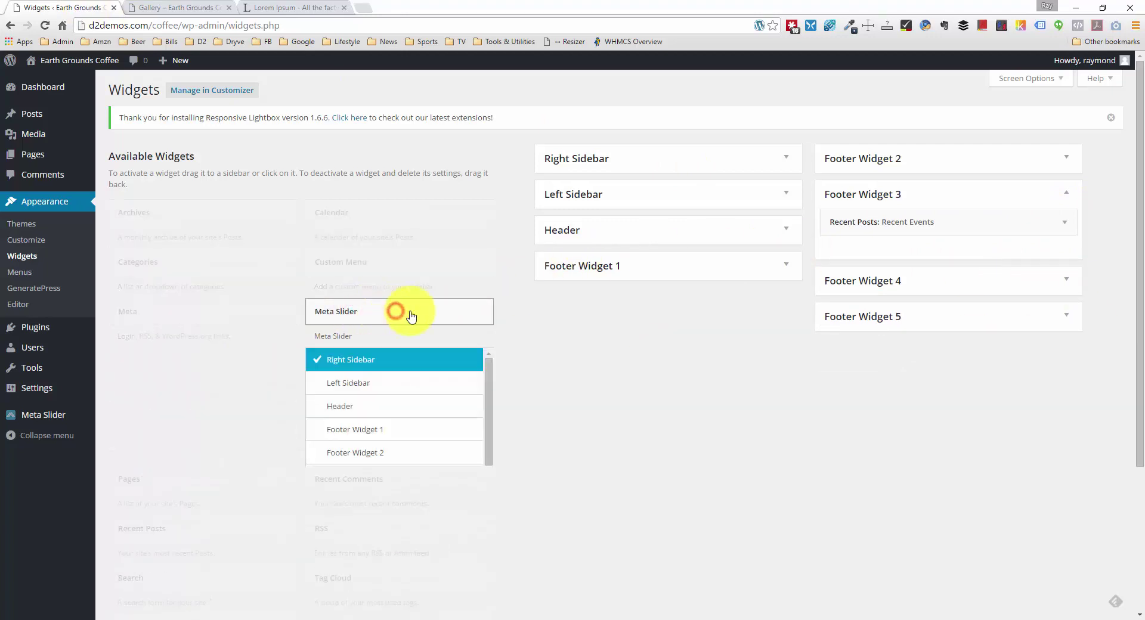
pyautogui.click(1061, 223)
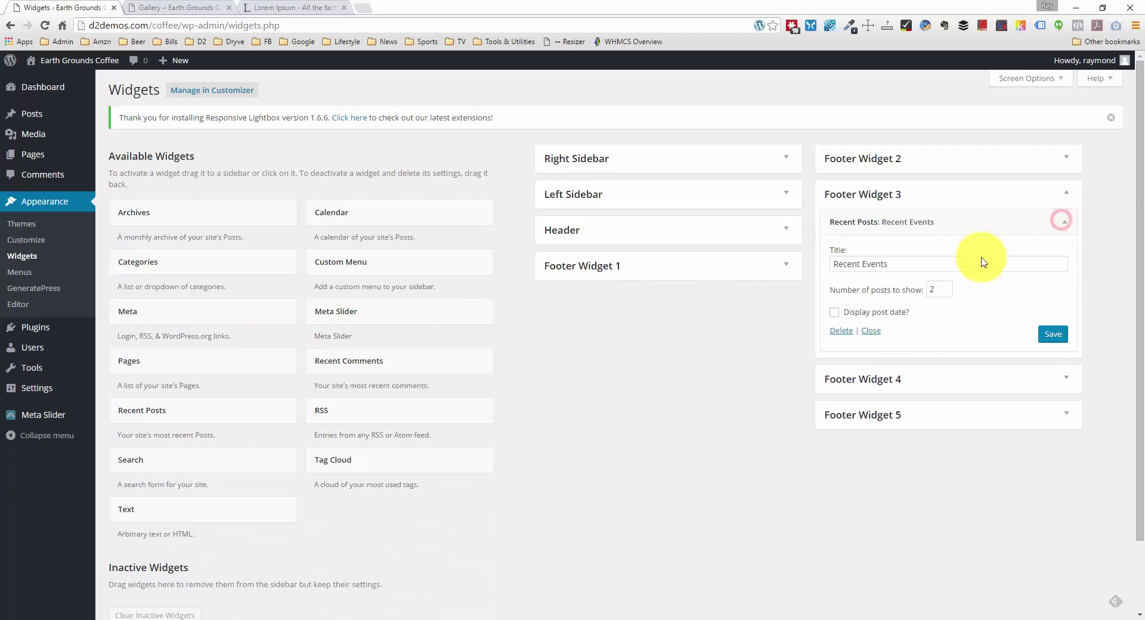
pyautogui.click(841, 335)
# Step: Place a Meta Slider widget in Footer Widget 3, check its slider choice, and save it
pyautogui.moveTo(399, 317); pyautogui.dragTo(1014, 223)
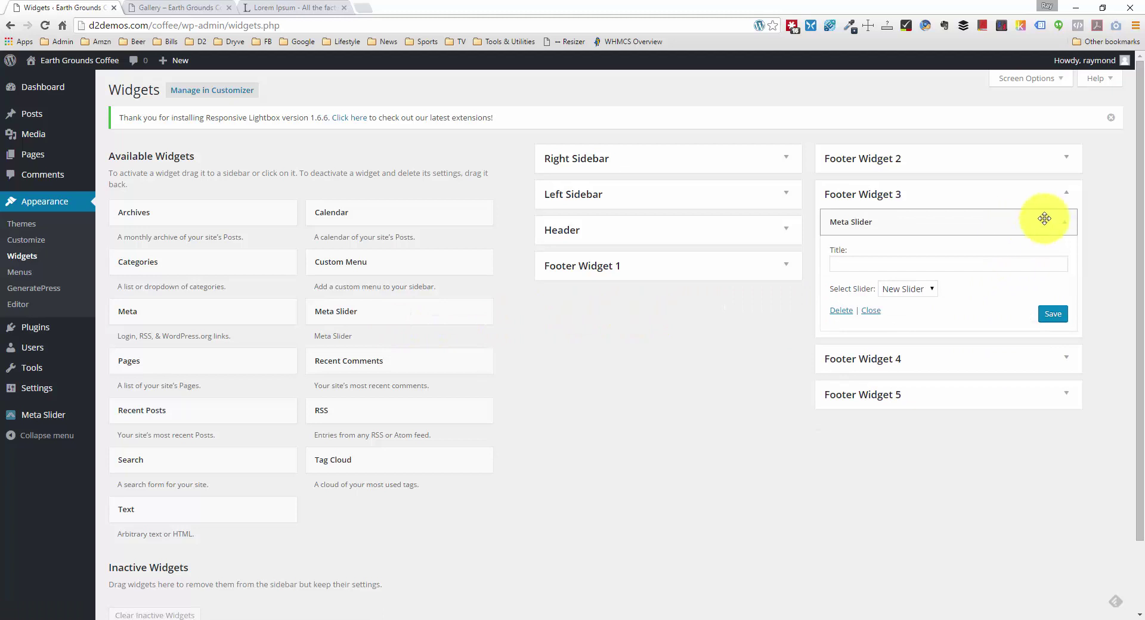
pyautogui.click(906, 289)
pyautogui.click(1053, 314)
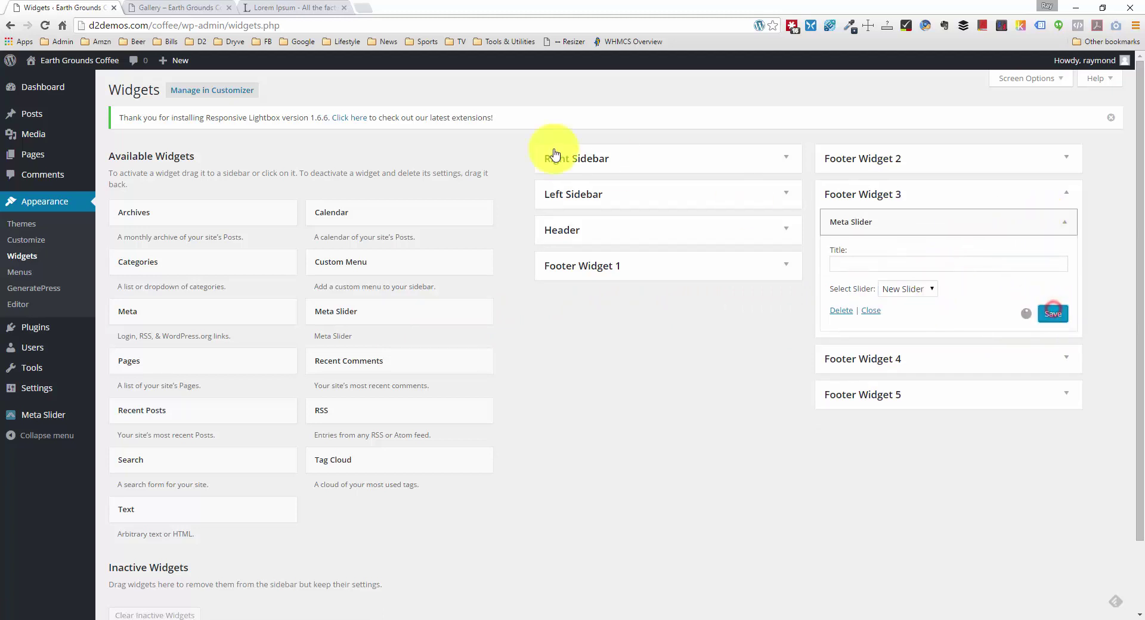
pyautogui.click(194, 8)
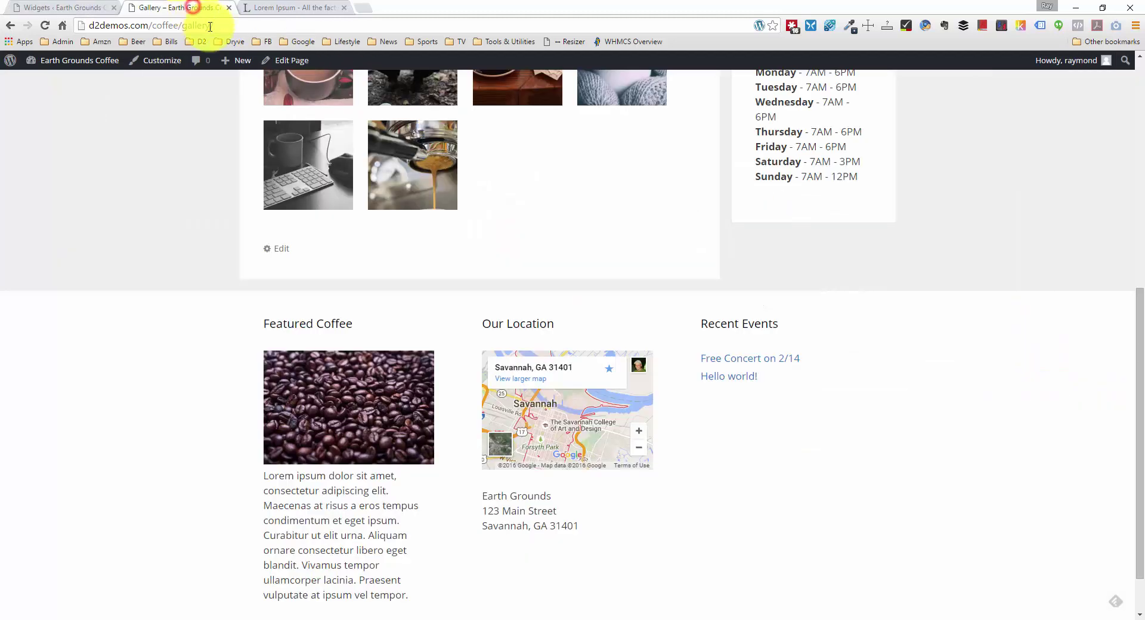
# Step: Reload the Gallery page and click through the footer slider up to the fourth photo
pyautogui.rightClick(122, 186)
pyautogui.click(190, 220)
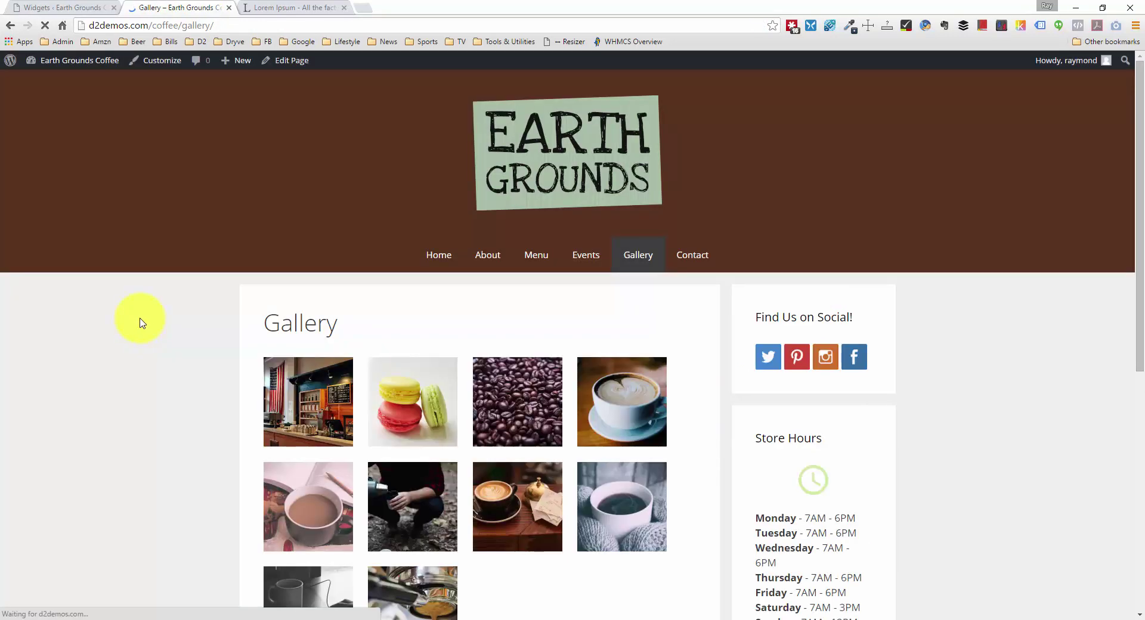
pyautogui.scroll(-1, 366, 339)
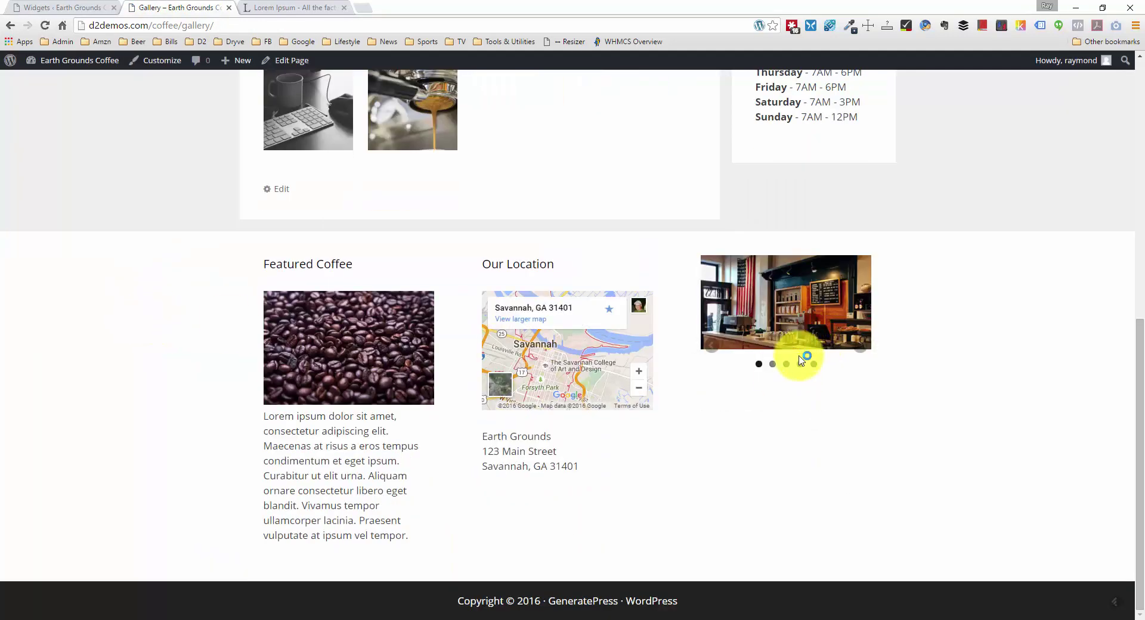
pyautogui.click(859, 349)
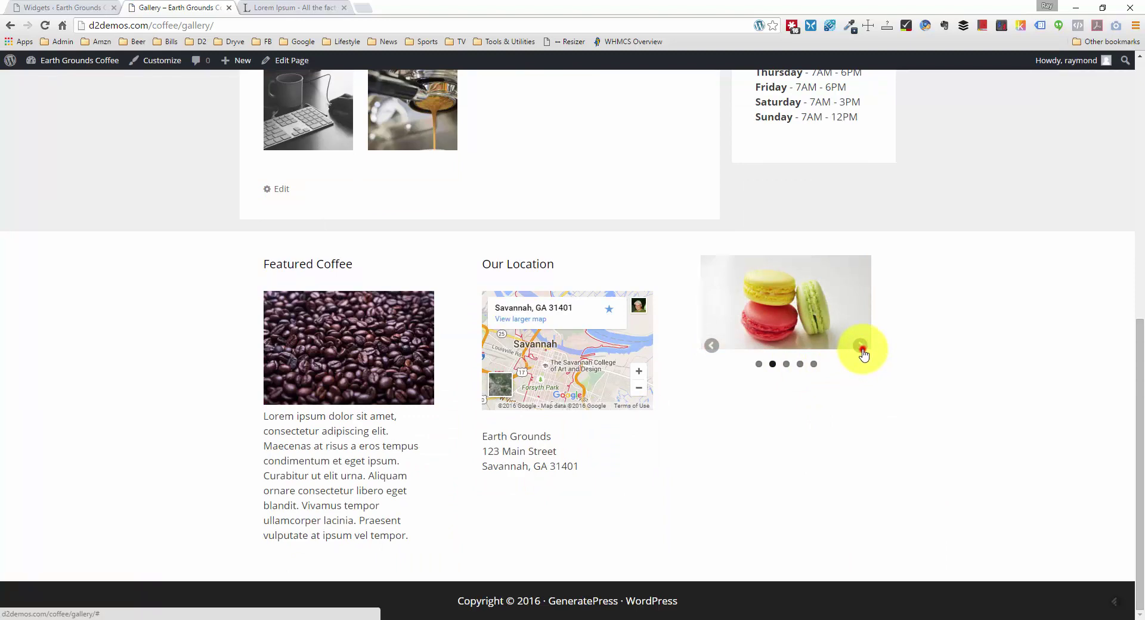
pyautogui.click(861, 350)
pyautogui.click(803, 364)
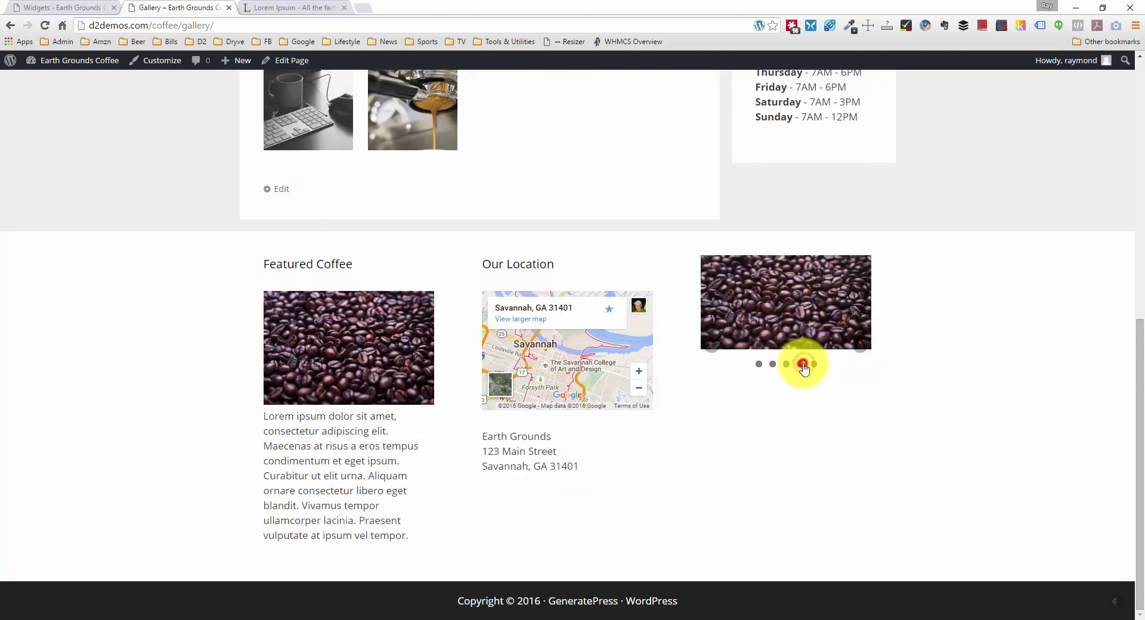
# Step: View the fifth slider photo, then delete the Meta Slider widget from Footer Widget 3
pyautogui.scroll(3, 822, 372)
pyautogui.scroll(-3, 828, 372)
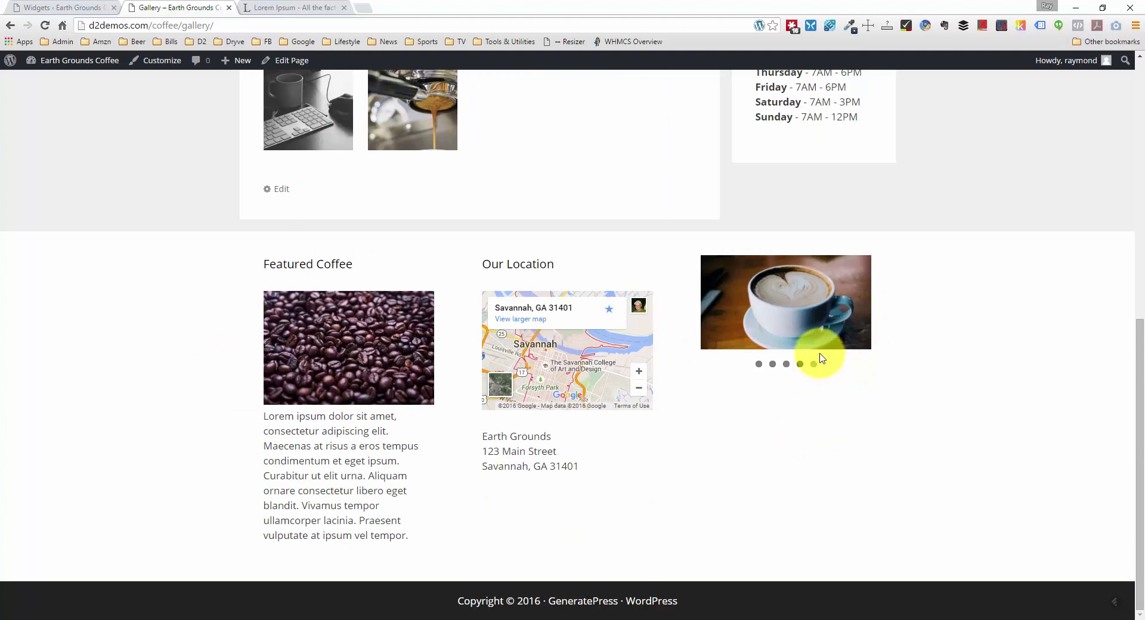
pyautogui.click(814, 362)
pyautogui.scroll(1, 813, 353)
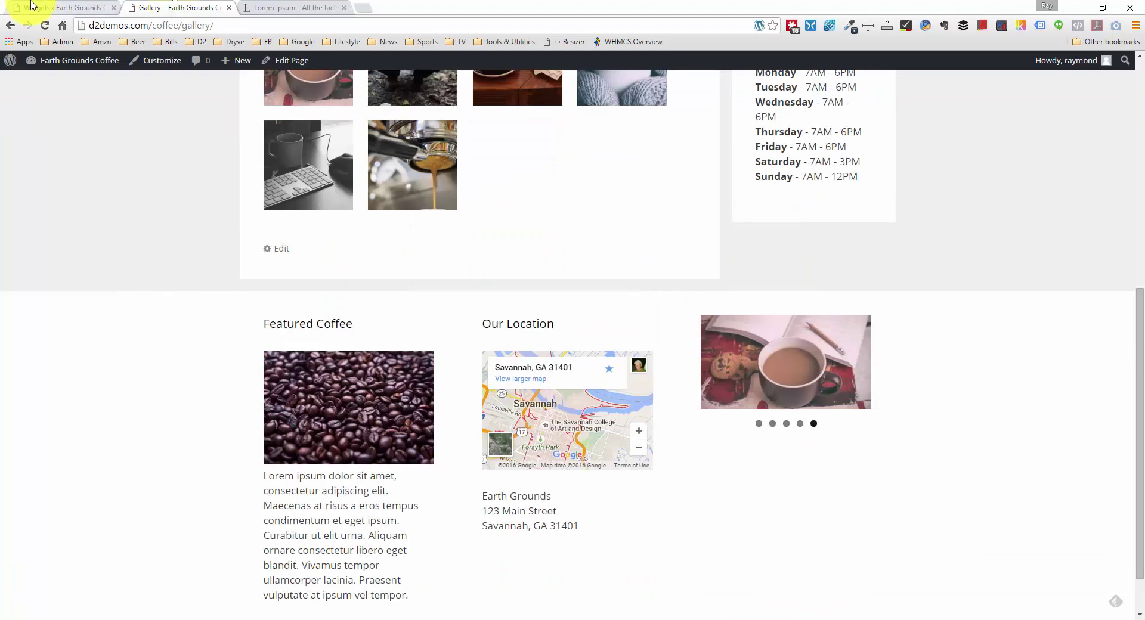
pyautogui.click(33, 5)
pyautogui.click(851, 313)
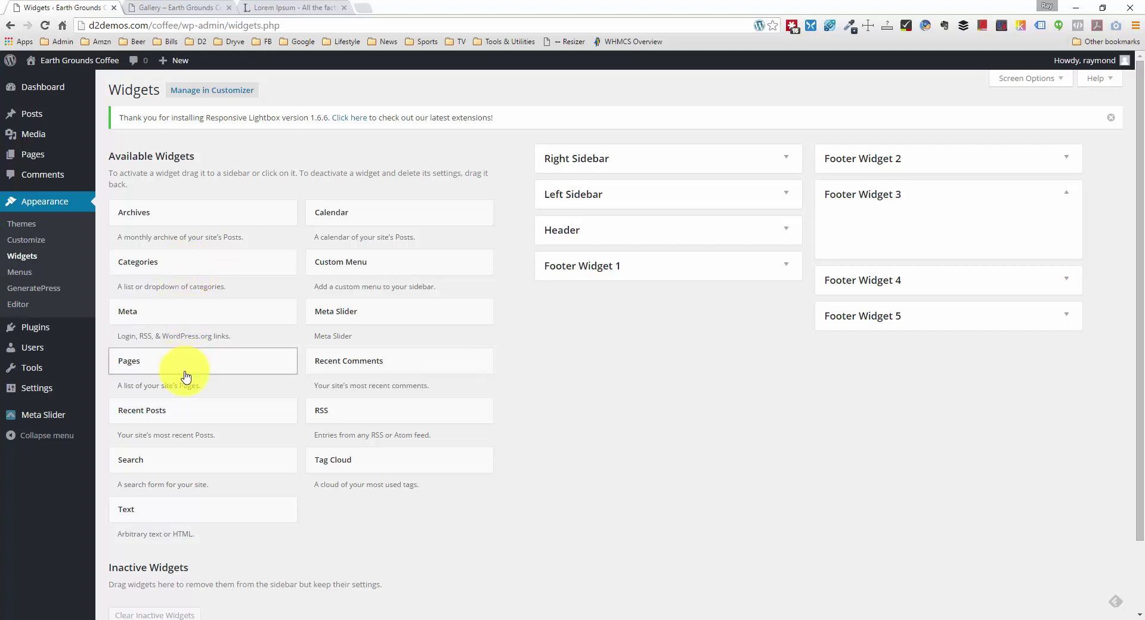
# Step: Add a Recent Posts widget titled 'Recent Events' to Footer Widget 3 and save it
pyautogui.moveTo(191, 410); pyautogui.dragTo(909, 244)
pyautogui.click(894, 266)
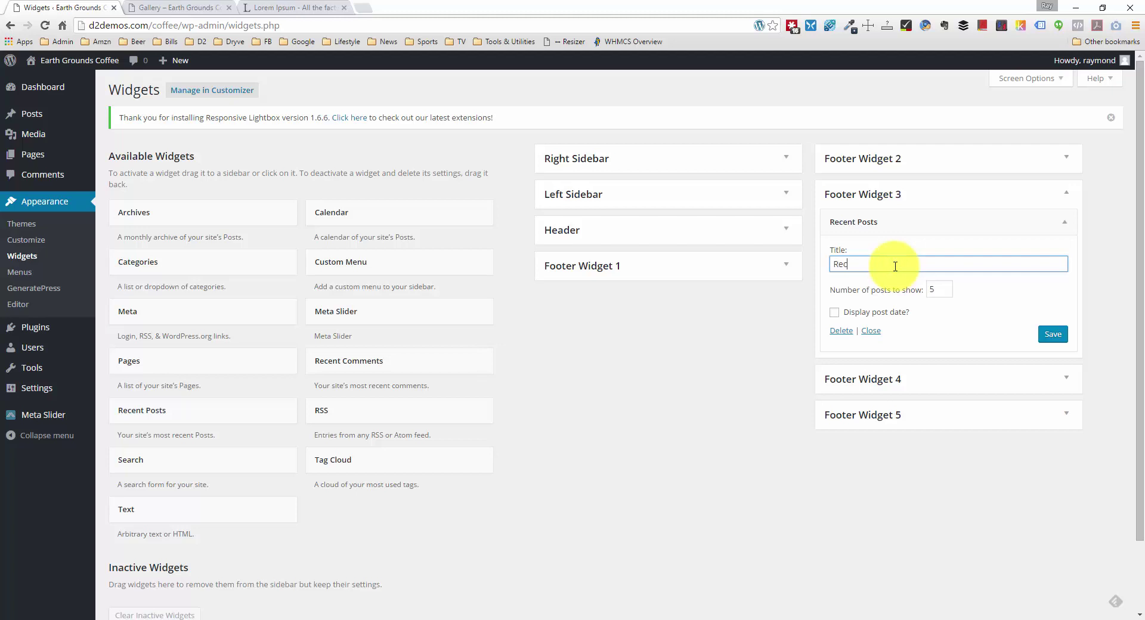
pyautogui.write('Recent Events')
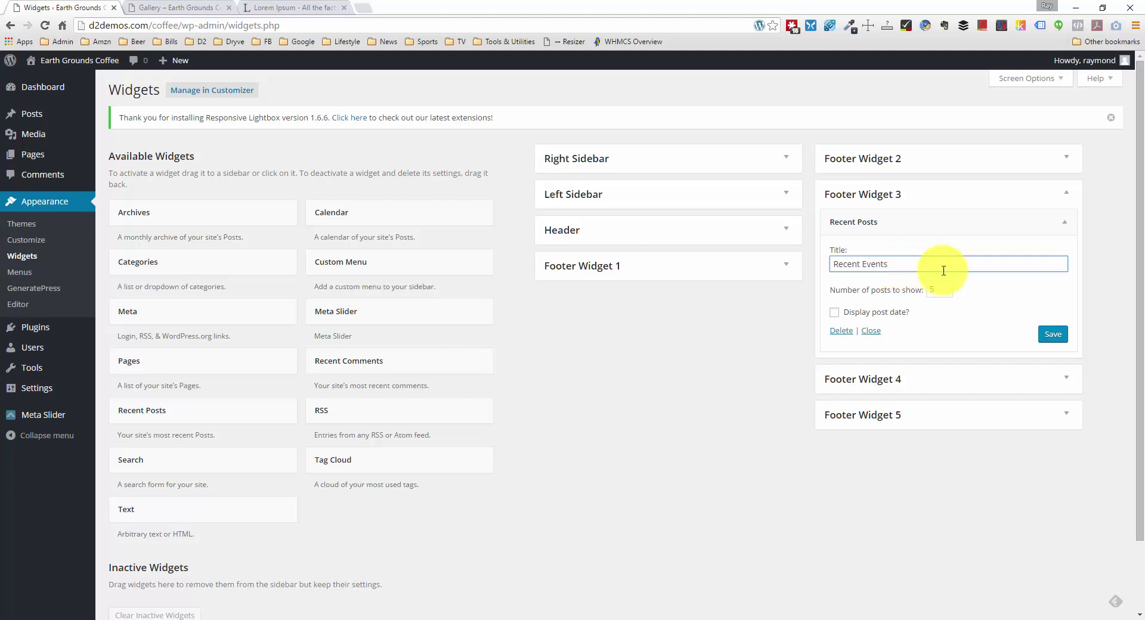
pyautogui.click(1053, 334)
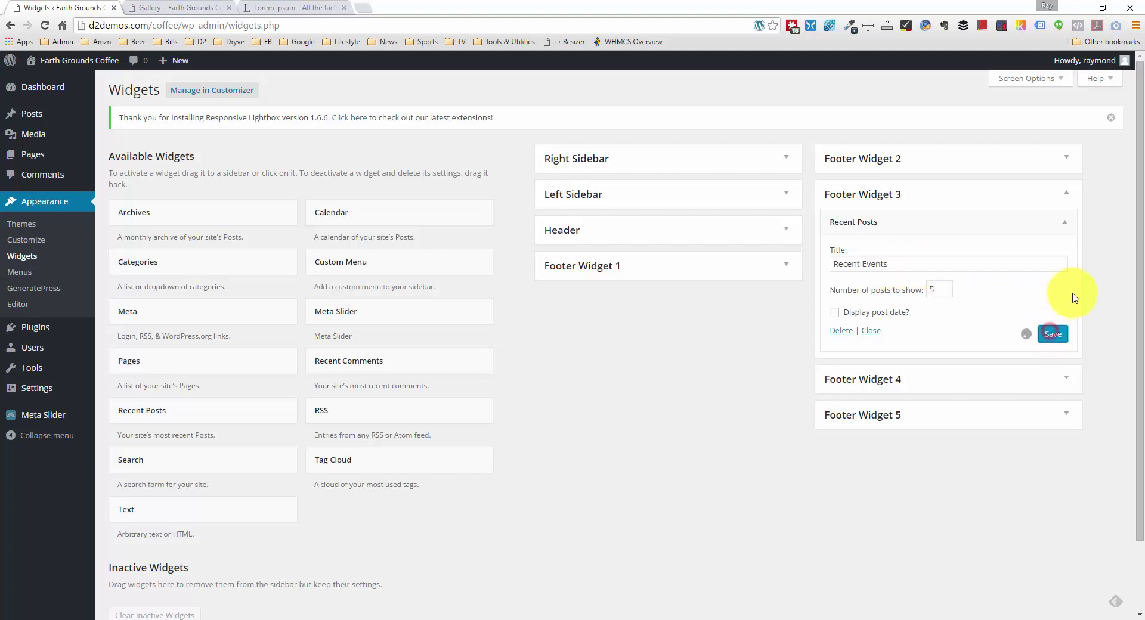
# Step: Collapse Footer Widget 3 and bring up the Gallery page's context menu
pyautogui.click(1059, 195)
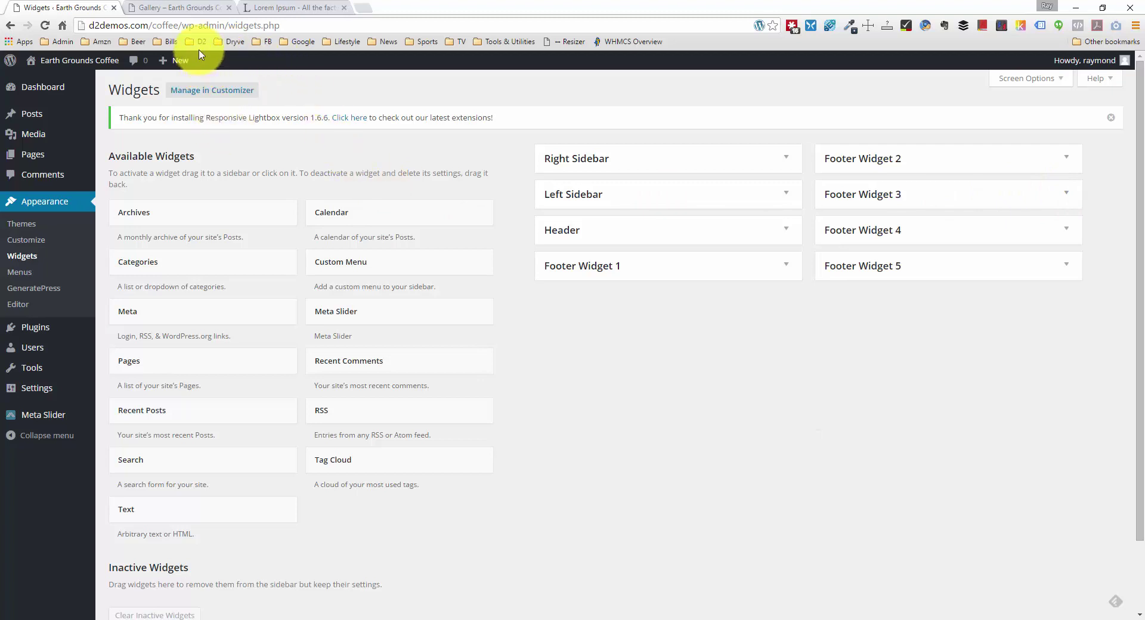
pyautogui.click(185, 7)
pyautogui.rightClick(131, 218)
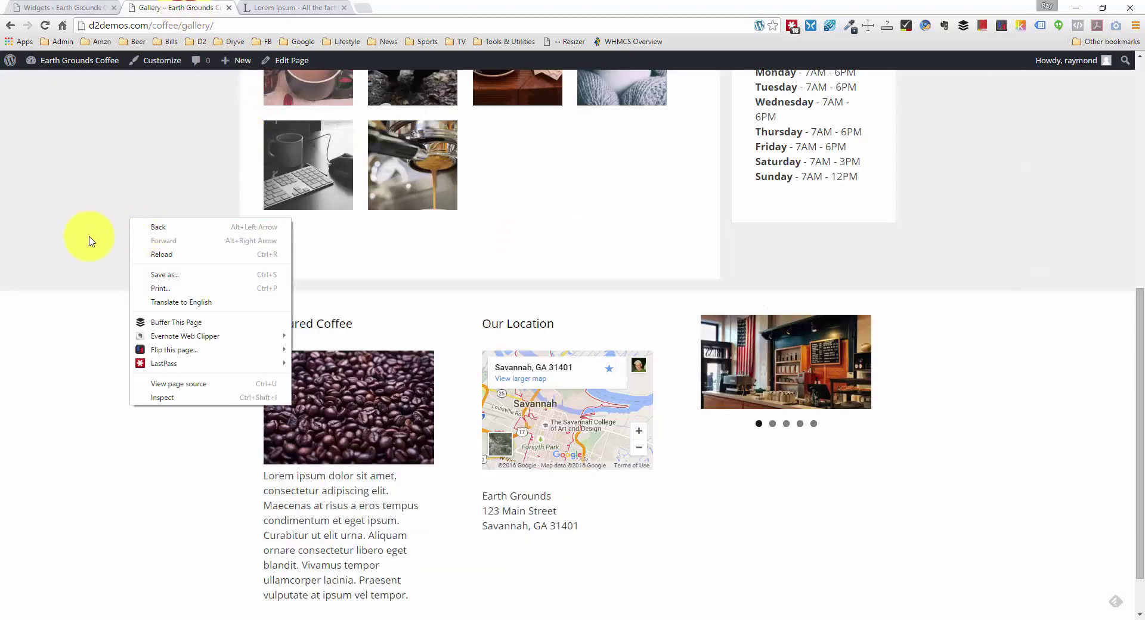
# Step: Reload the Gallery page to check the Recent Events footer column, then return to Widgets
pyautogui.click(152, 254)
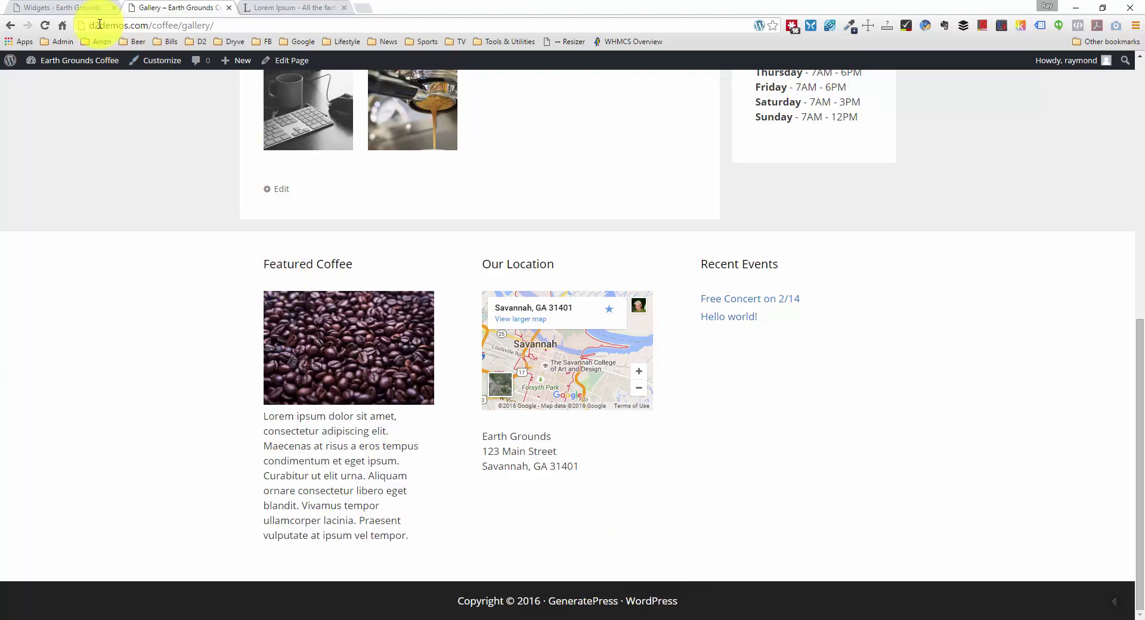
pyautogui.click(88, 10)
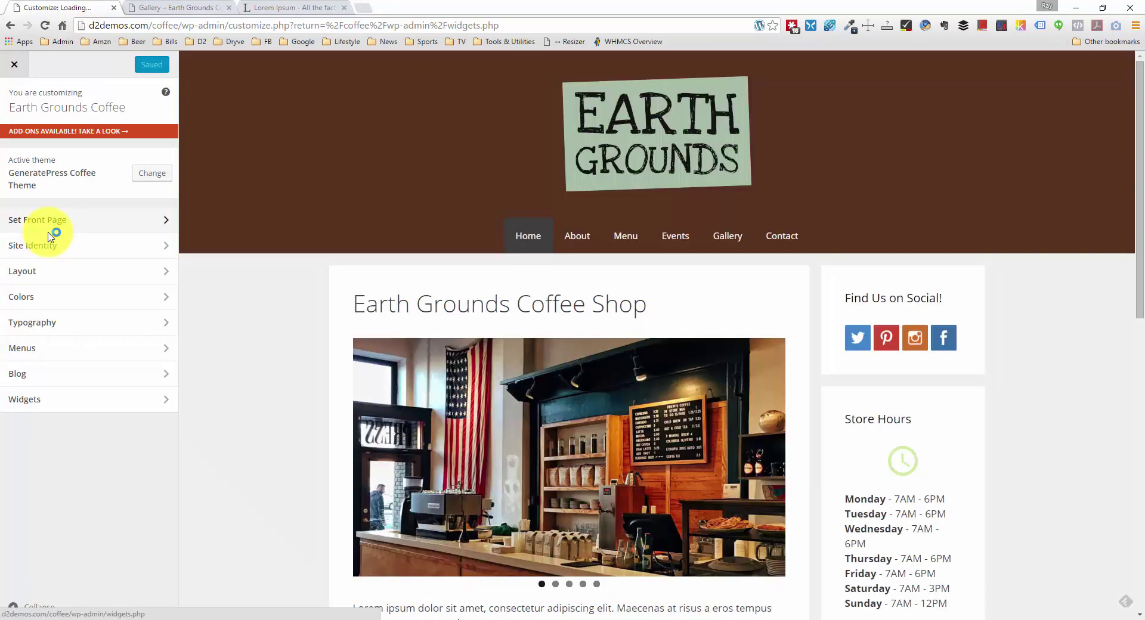
pyautogui.click(95, 272)
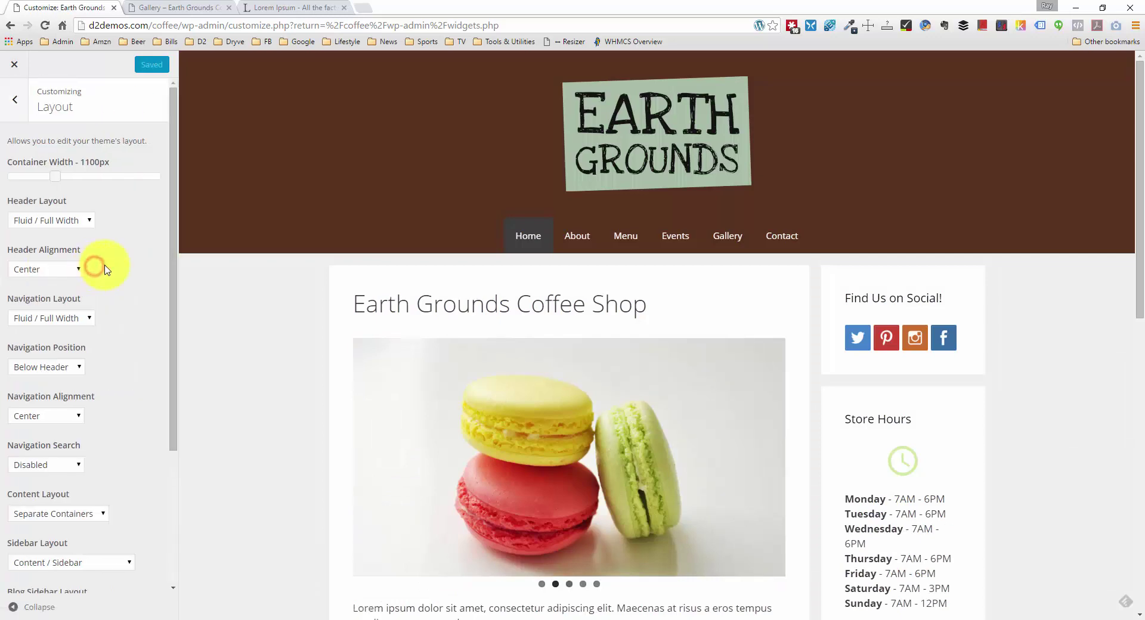
pyautogui.scroll(-3, 115, 289)
pyautogui.scroll(2, 115, 292)
pyautogui.scroll(2, 115, 293)
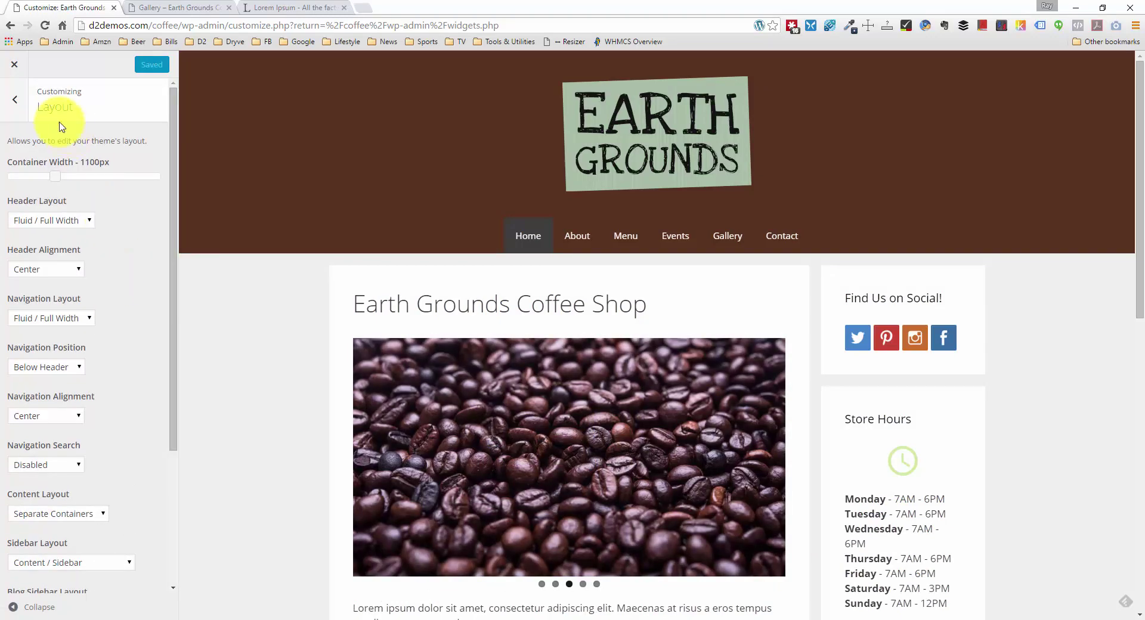
pyautogui.click(12, 102)
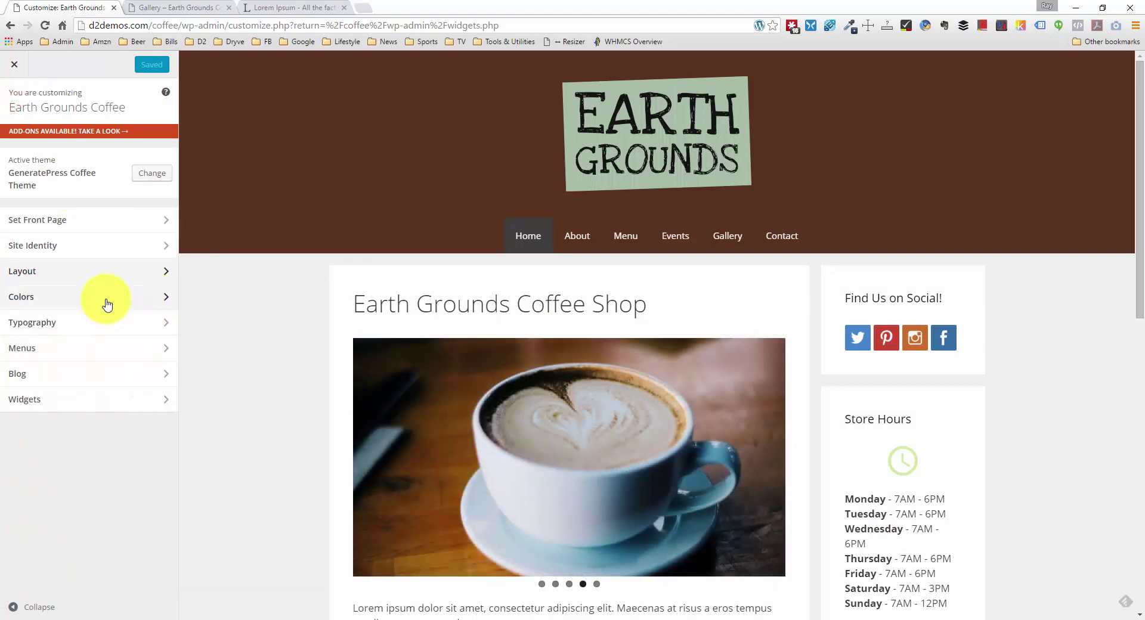
pyautogui.click(84, 374)
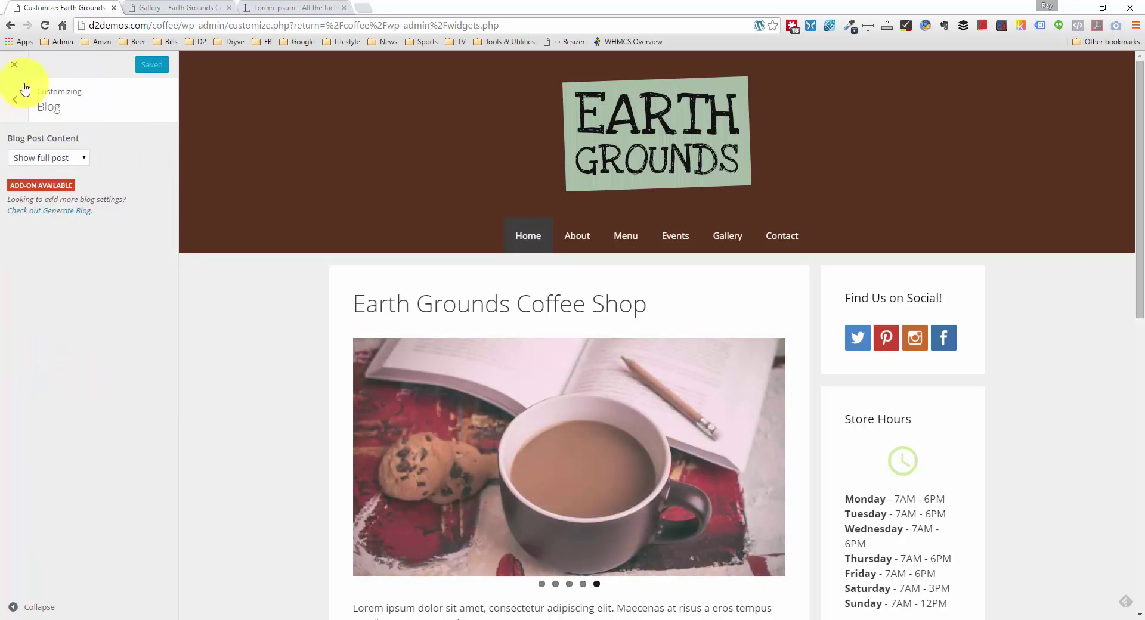
pyautogui.click(23, 96)
pyautogui.click(85, 400)
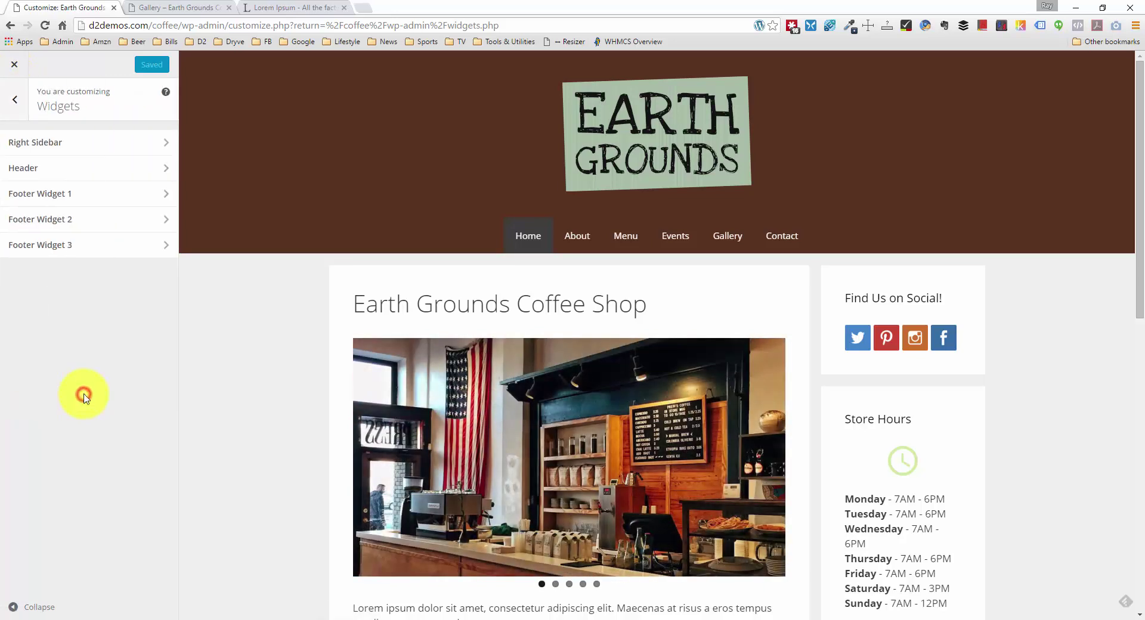
pyautogui.click(15, 108)
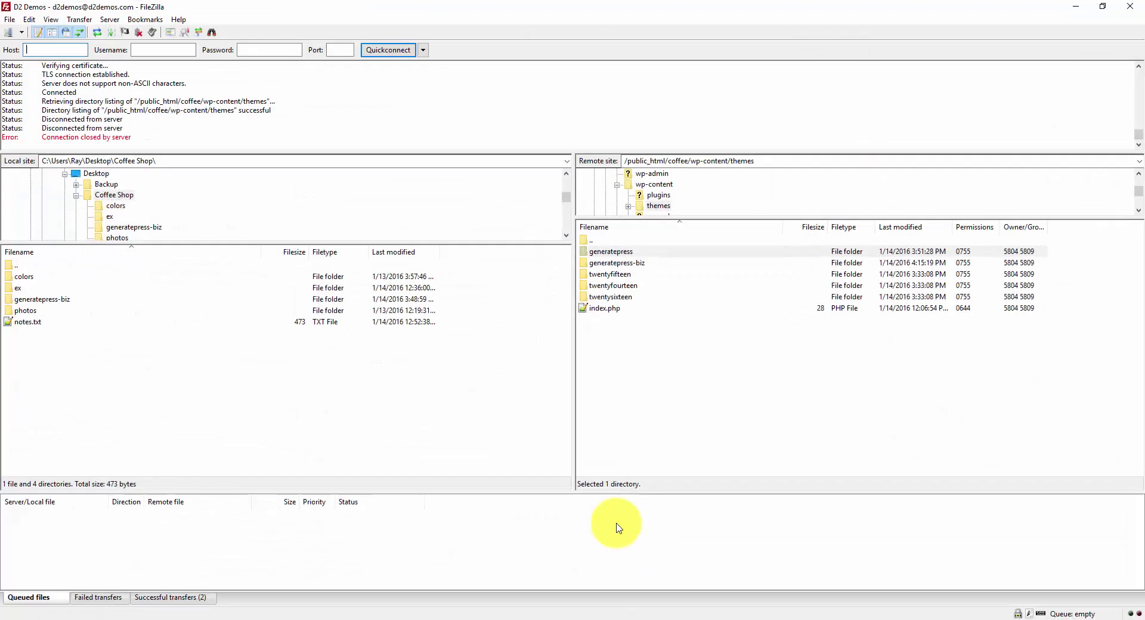
# Step: Download the remote generatepress footer.php into the local Coffee Shop/generatepress-biz folder
pyautogui.click(604, 617)
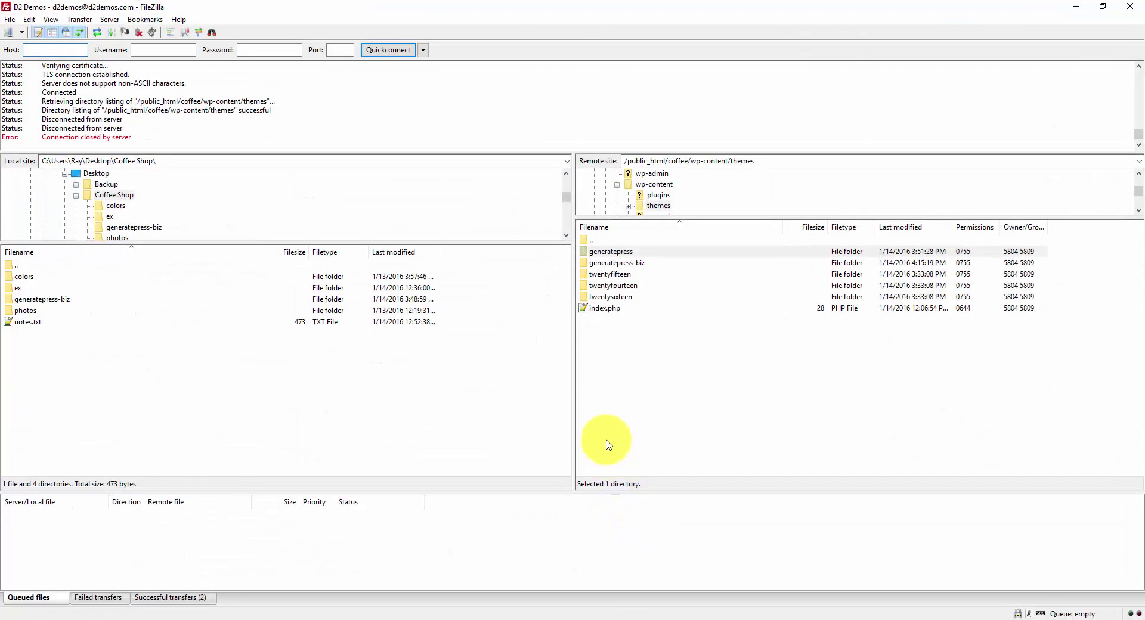
pyautogui.click(606, 441)
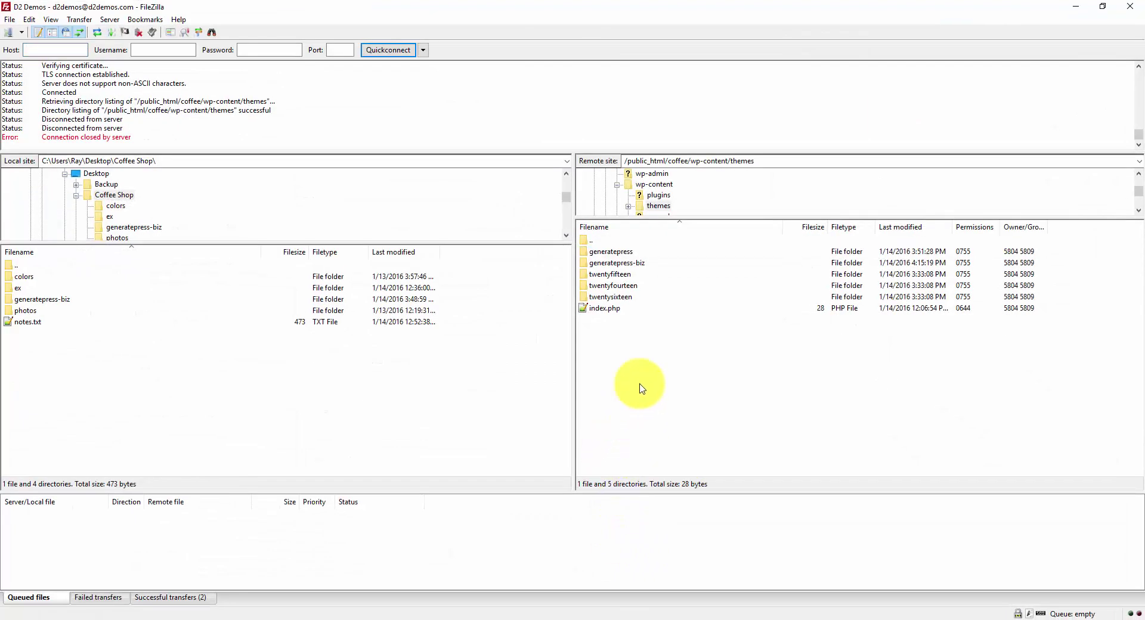
pyautogui.click(642, 253)
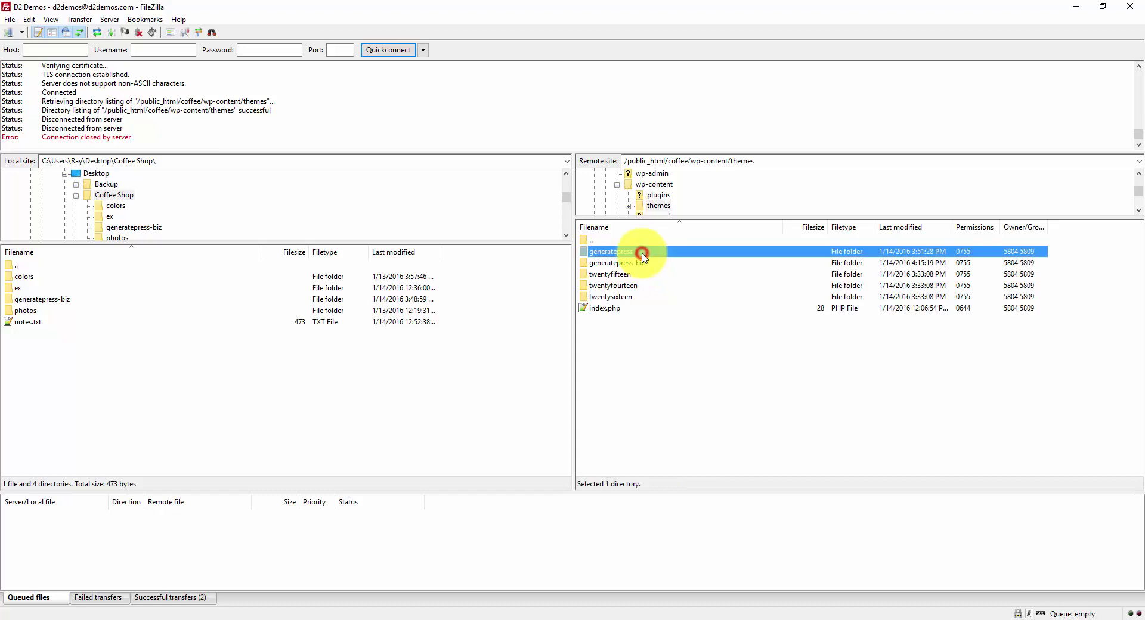
pyautogui.doubleClick(643, 255)
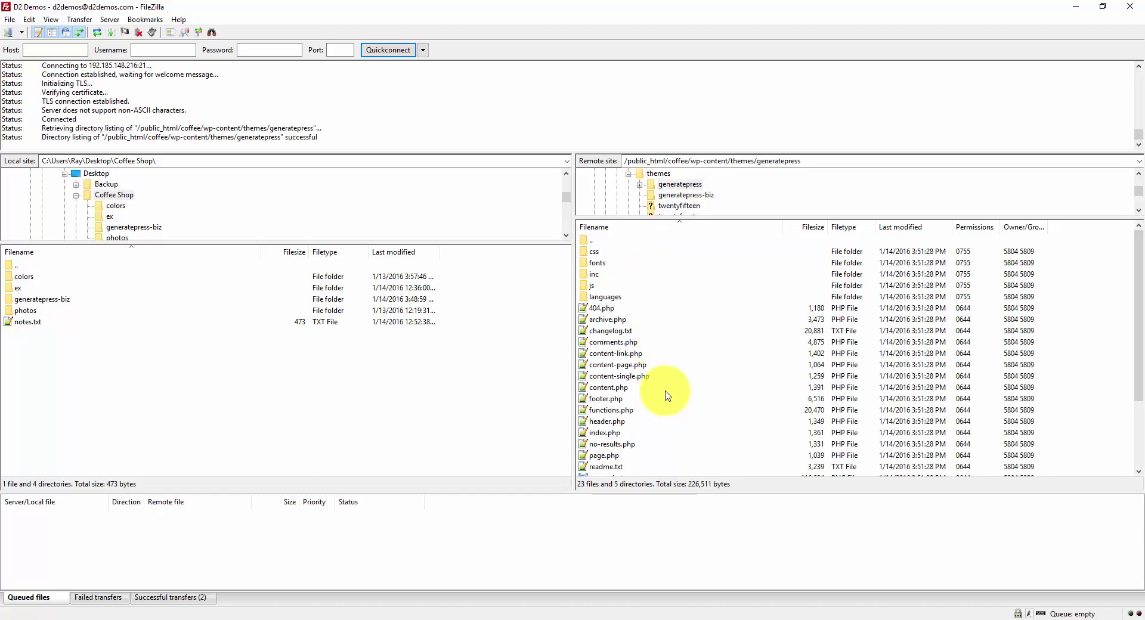
pyautogui.click(648, 398)
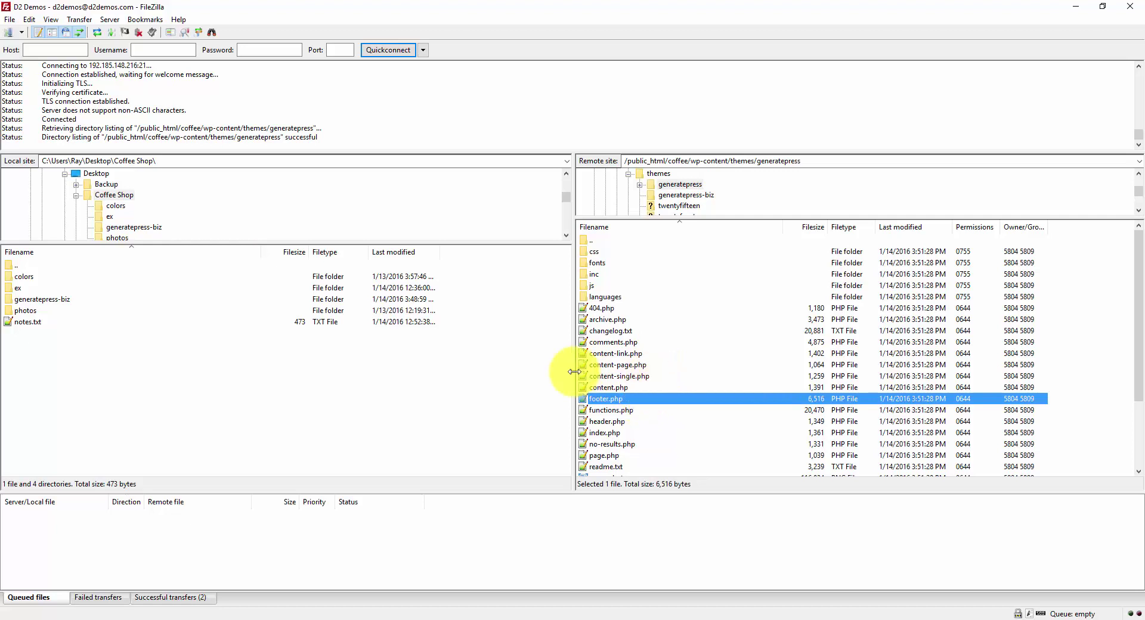
pyautogui.click(67, 302)
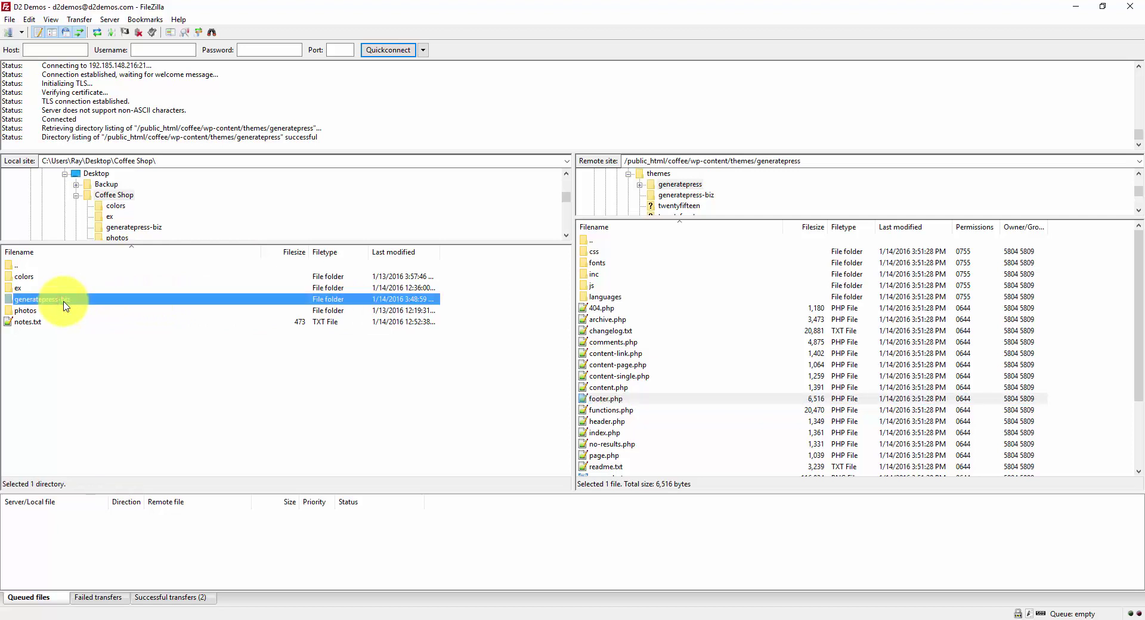
pyautogui.doubleClick(68, 302)
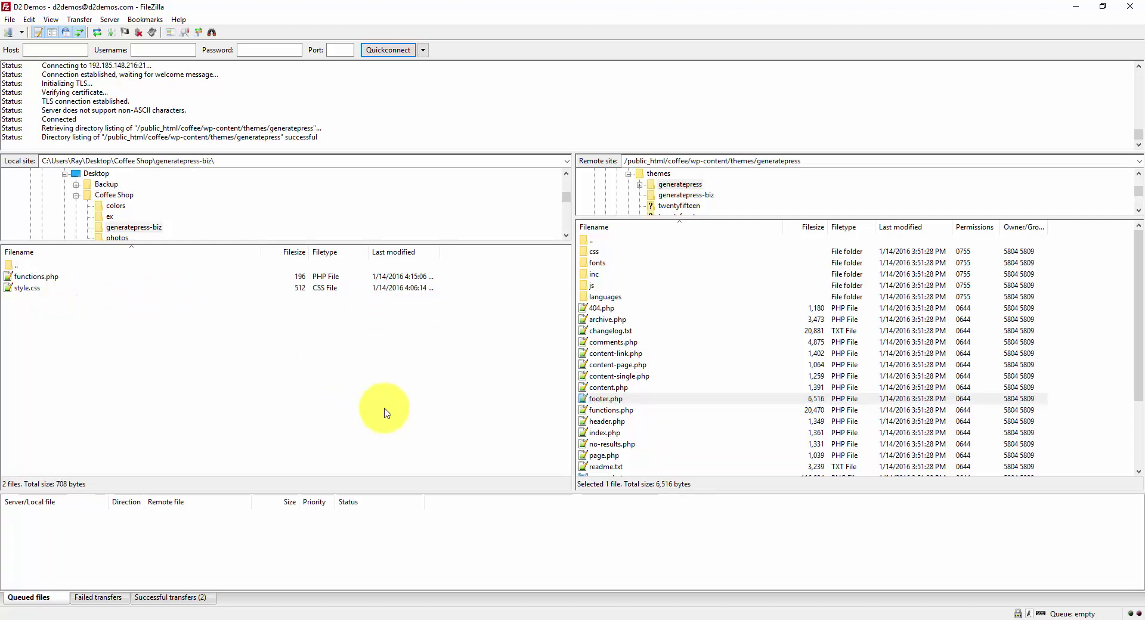
pyautogui.click(648, 403)
pyautogui.moveTo(629, 404); pyautogui.dragTo(210, 397)
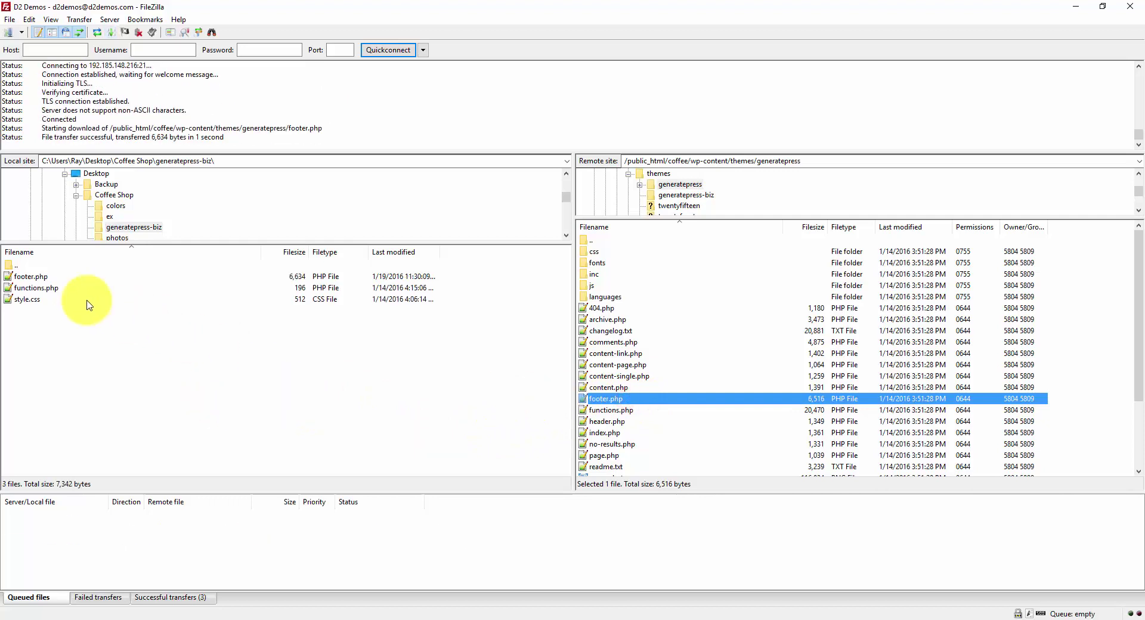
# Step: Open the remote generatepress-biz folder and bring up the local folder in File Explorer
pyautogui.doubleClick(614, 241)
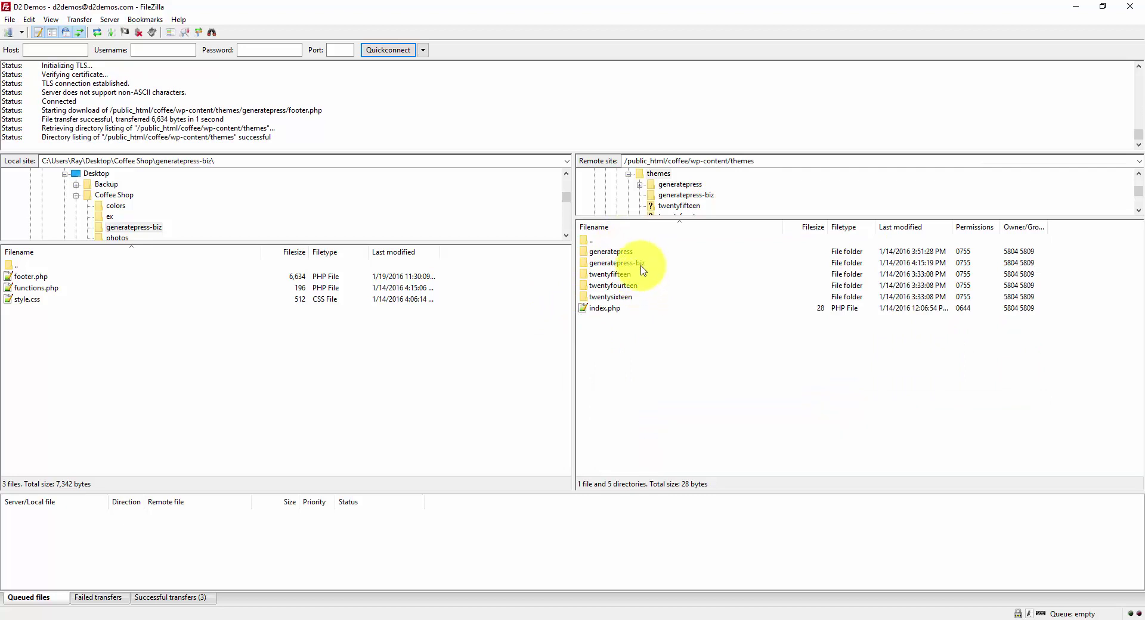
pyautogui.doubleClick(642, 265)
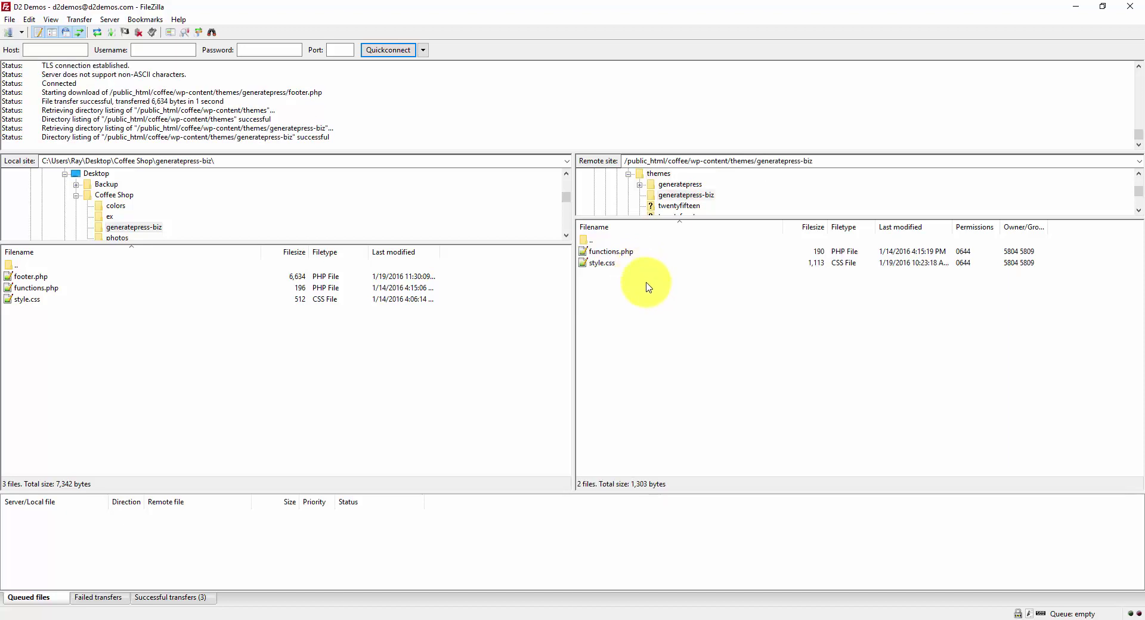
pyautogui.click(57, 277)
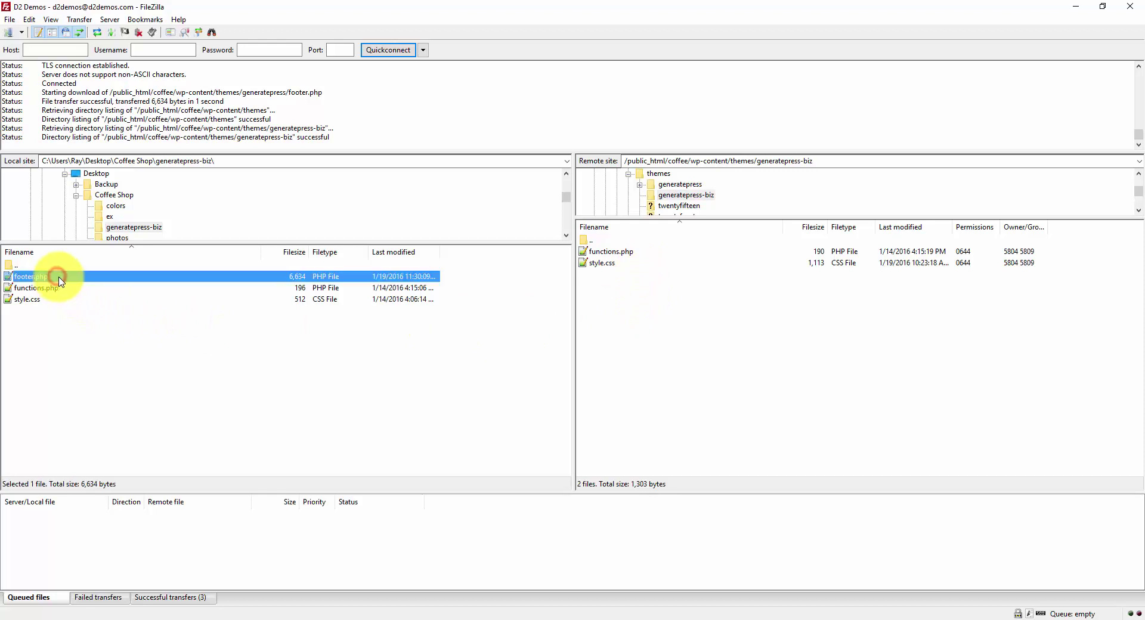
pyautogui.click(270, 364)
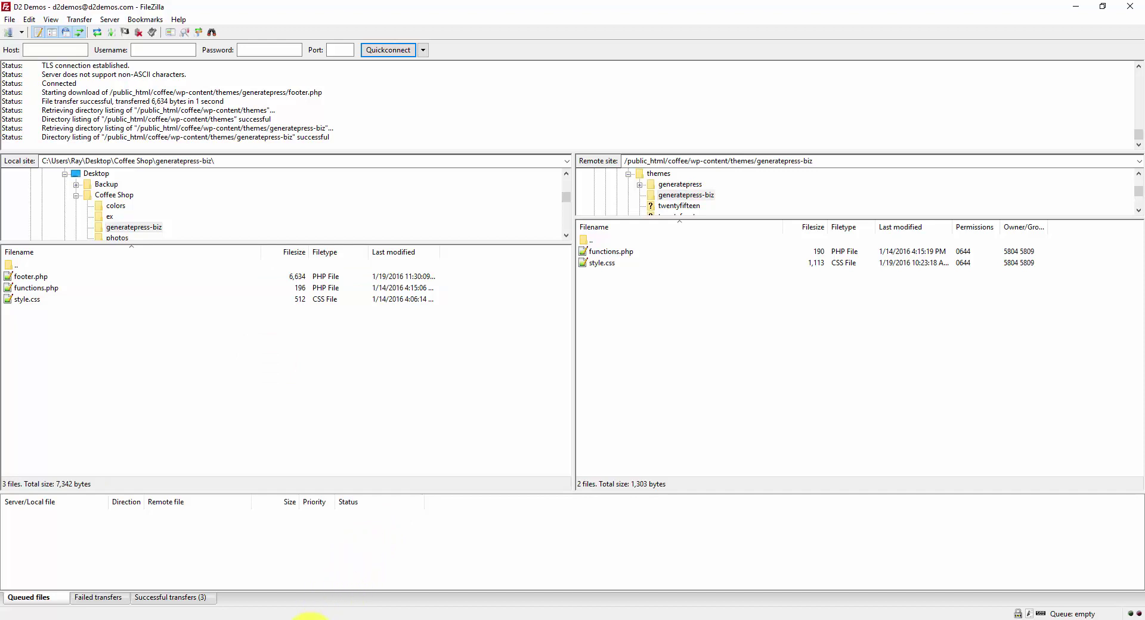
pyautogui.moveTo(310, 617)
pyautogui.click(429, 574)
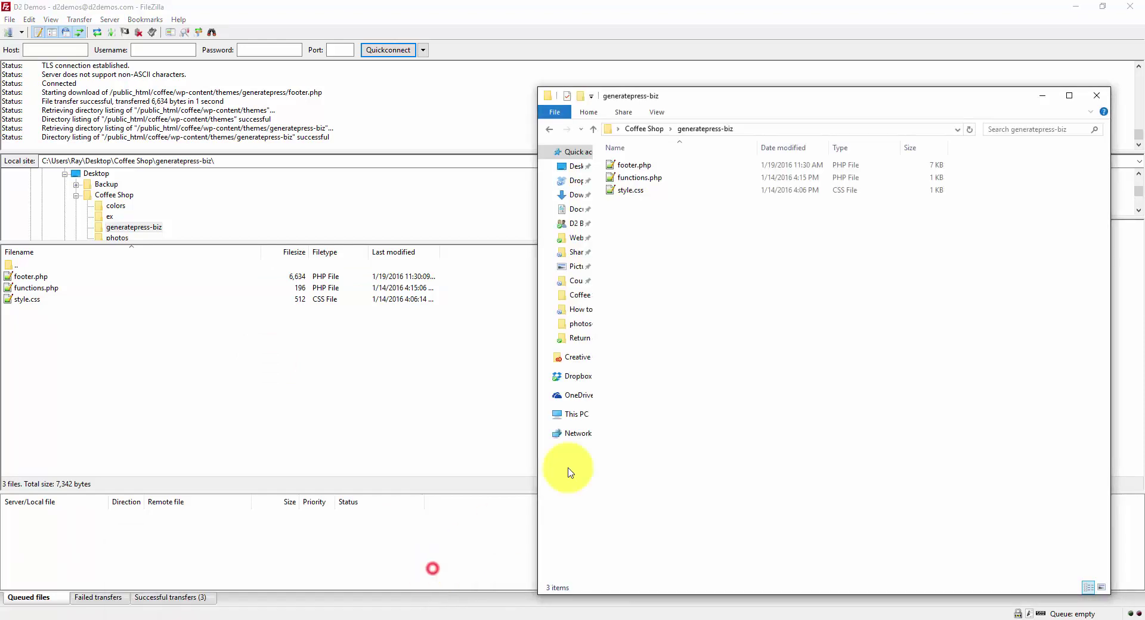
# Step: Open footer.php in Notepad++ and locate the generate_credits call on line 110
pyautogui.doubleClick(661, 165)
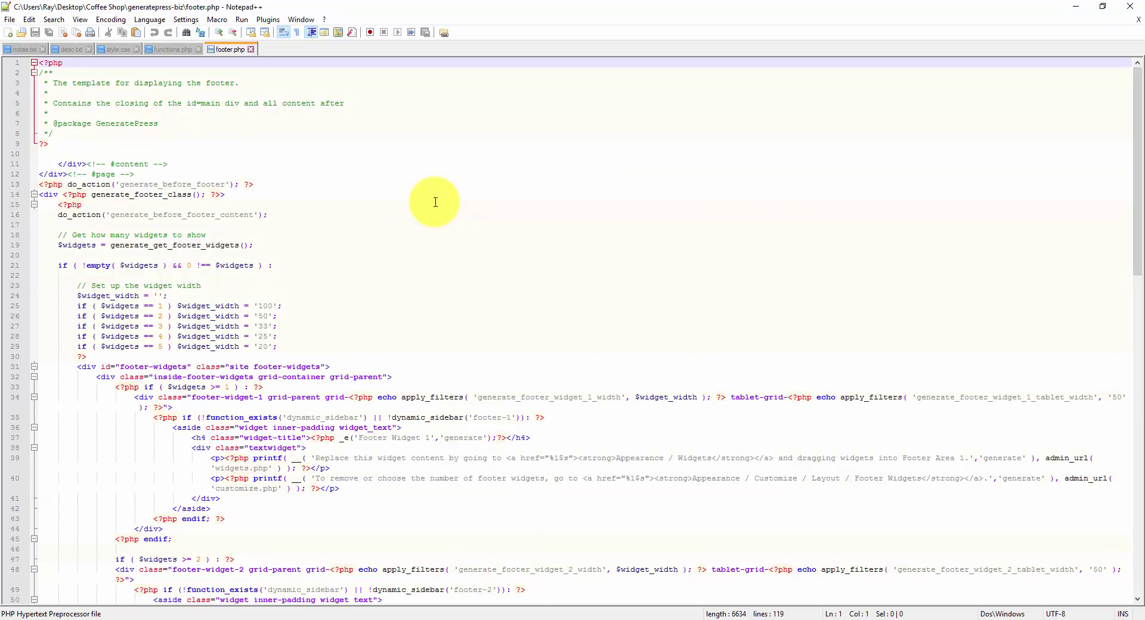
pyautogui.scroll(-10, 435, 202)
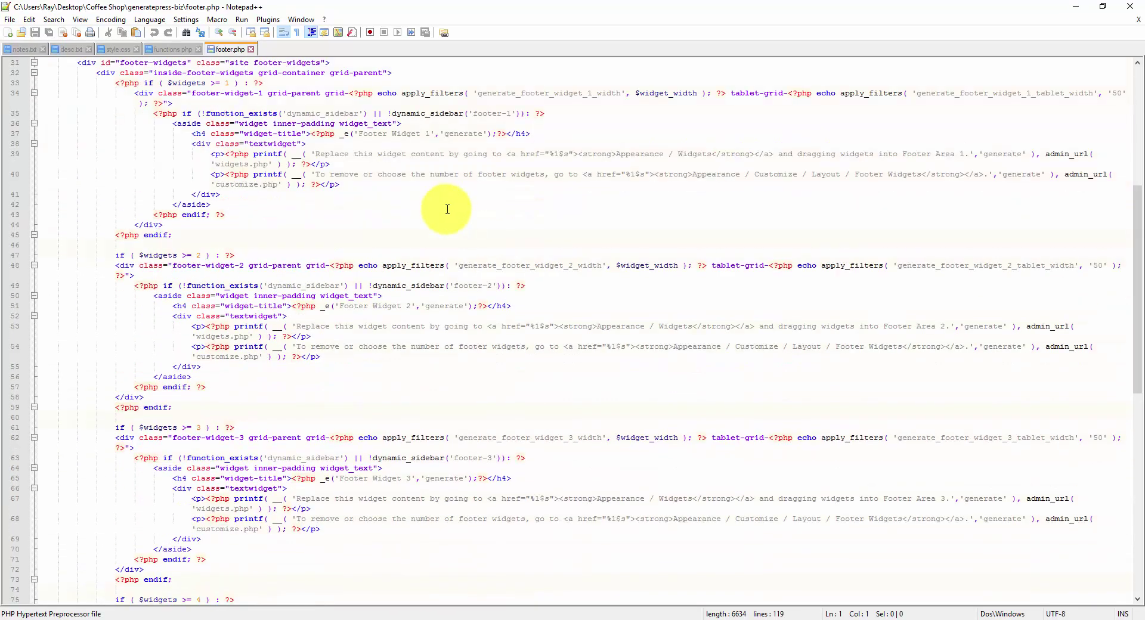
pyautogui.scroll(-14, 447, 210)
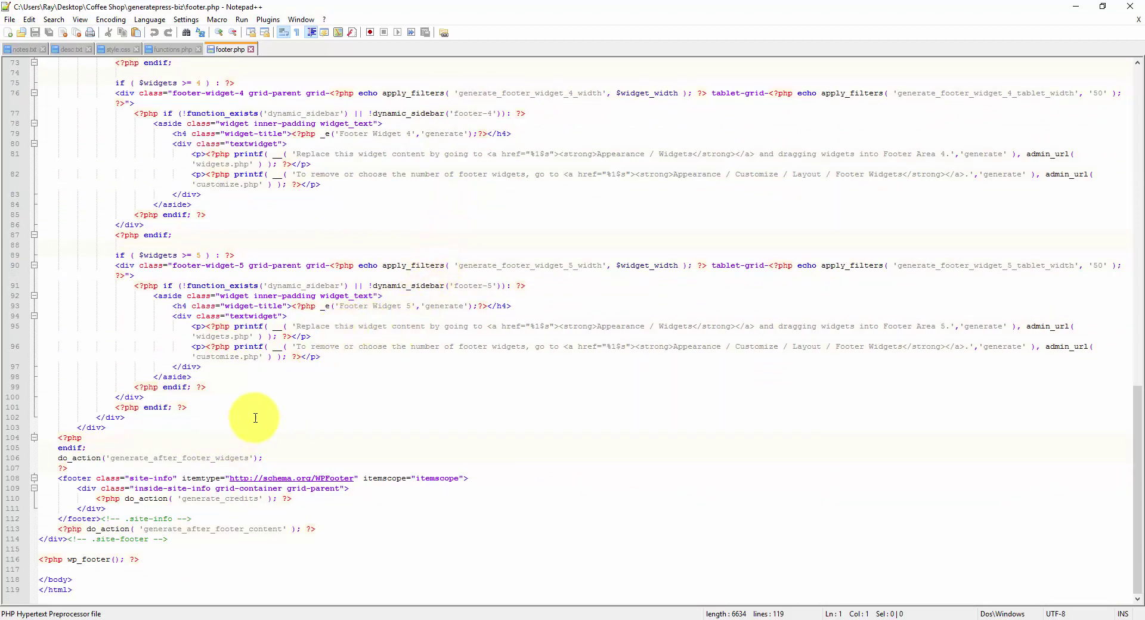
pyautogui.click(79, 478)
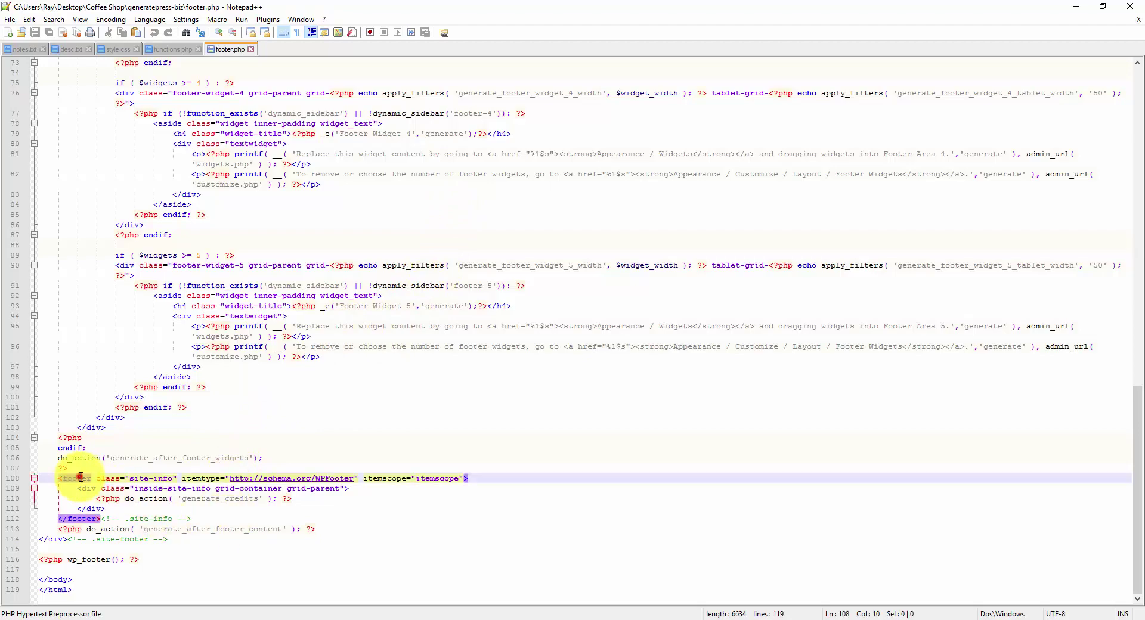
pyautogui.scroll(20, 84, 472)
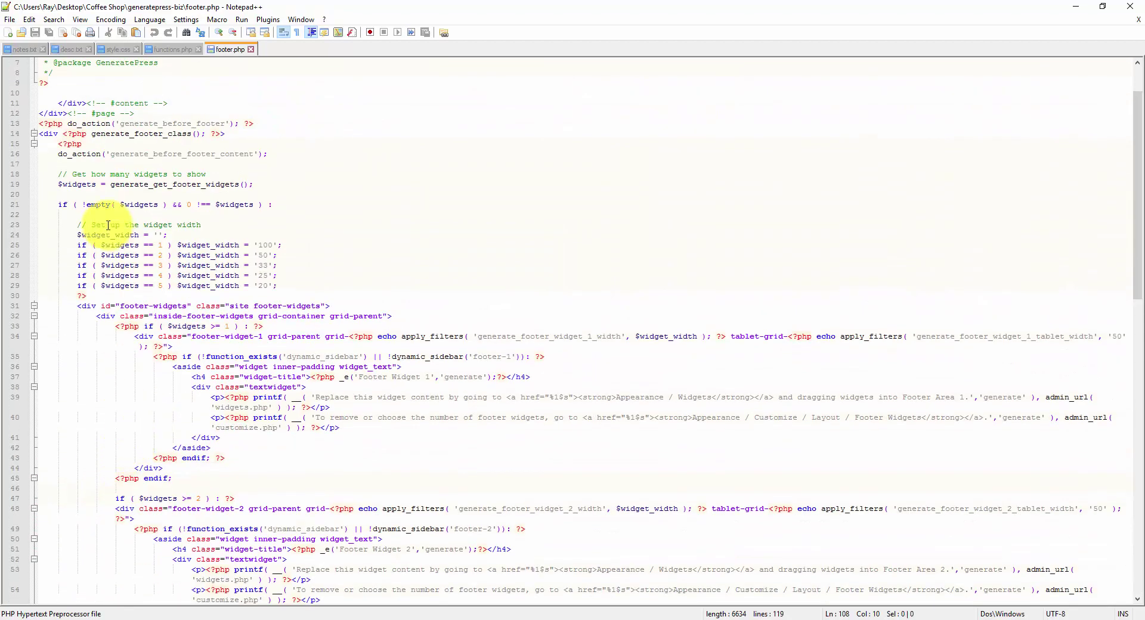
pyautogui.click(52, 134)
pyautogui.scroll(-20, 93, 209)
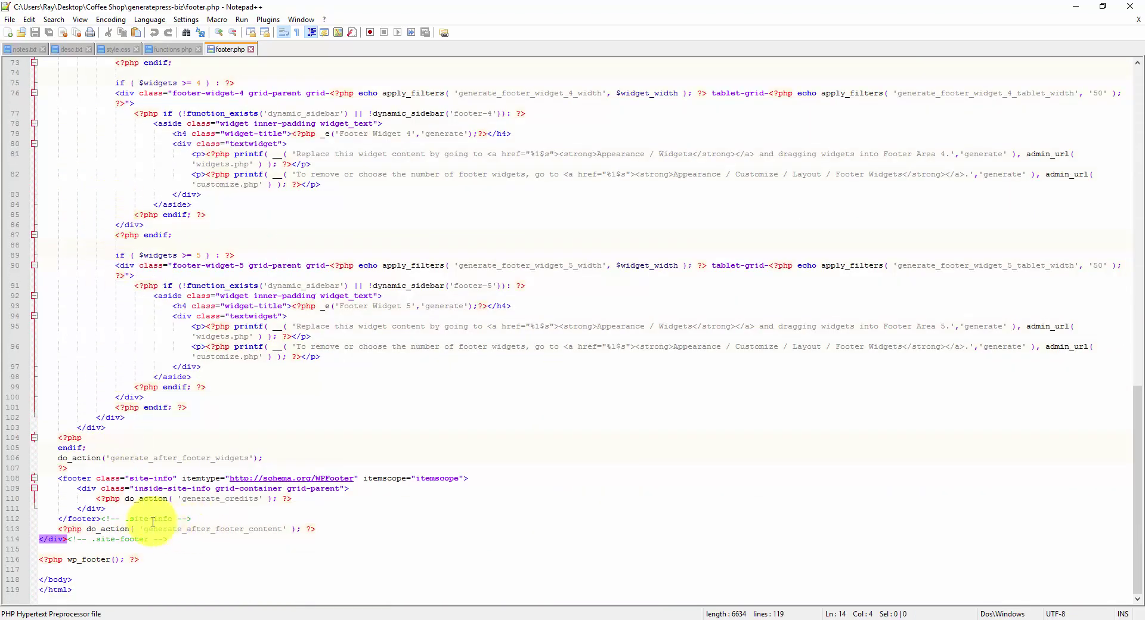
pyautogui.click(78, 478)
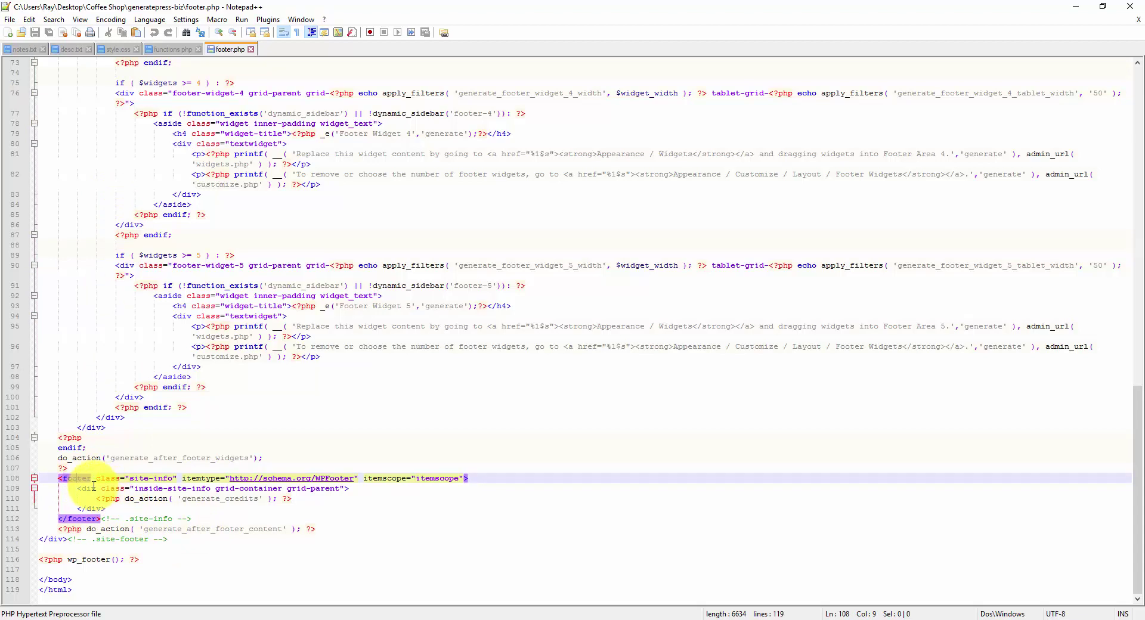
pyautogui.moveTo(96, 498); pyautogui.dragTo(317, 497)
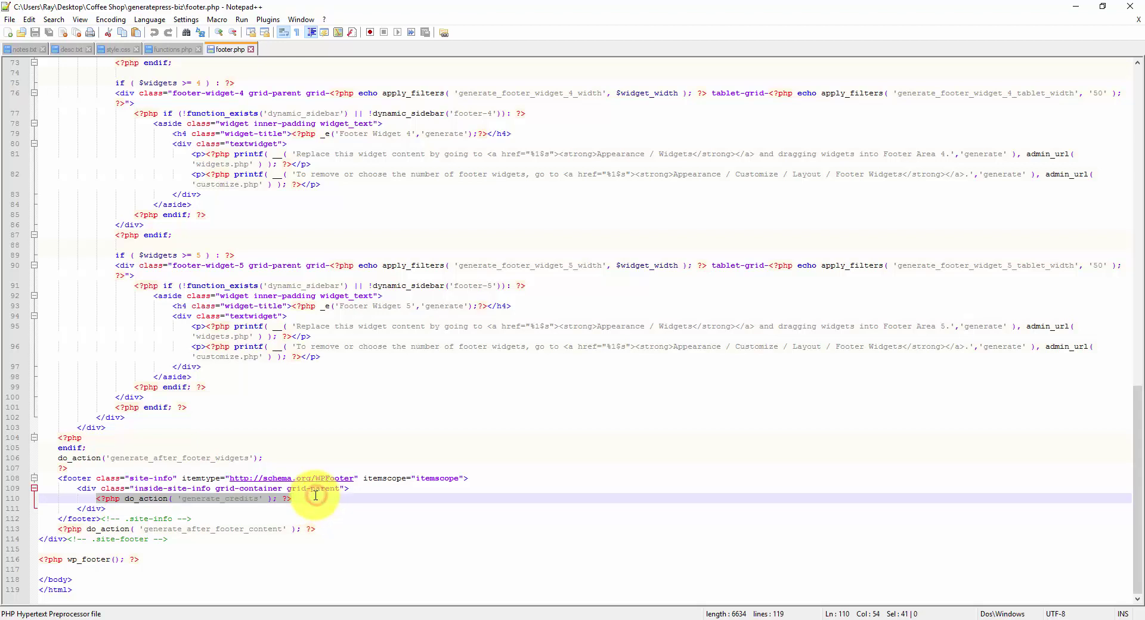
pyautogui.click(312, 495)
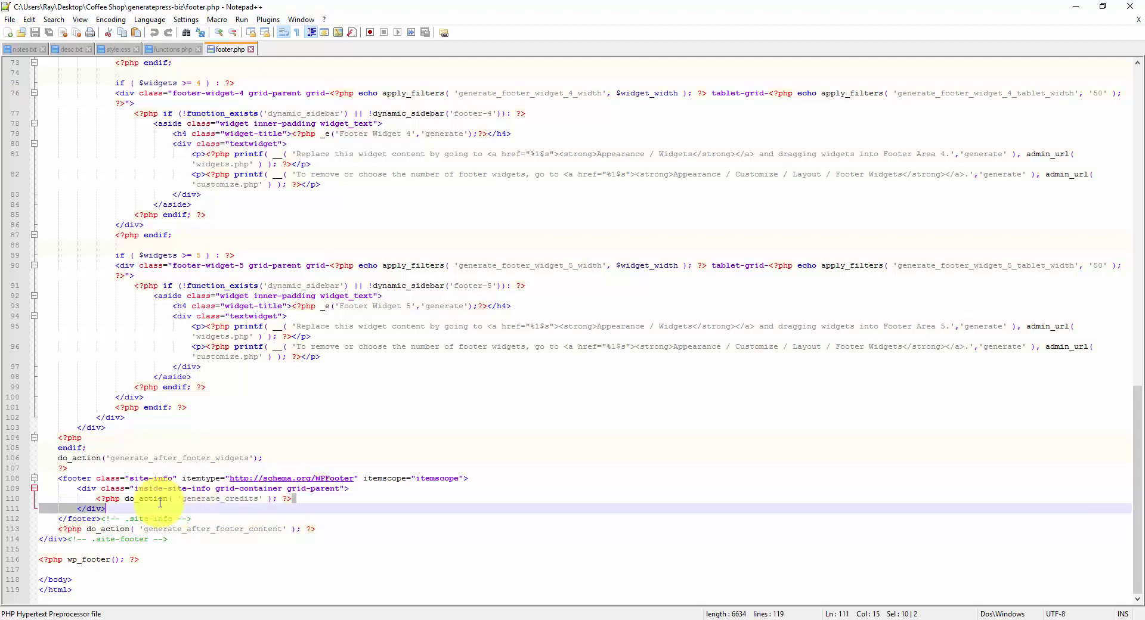
# Step: Wrap do_action('generate_credits') in /* */ and add a blank line below it
pyautogui.click(96, 498)
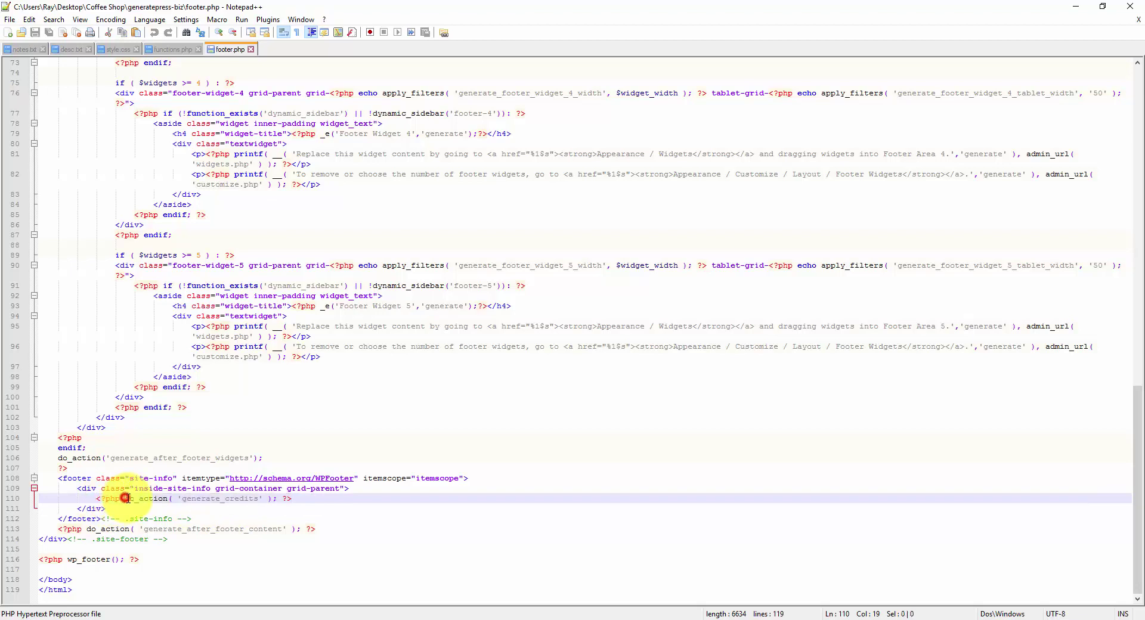
pyautogui.write('/*')
pyautogui.press('End')
pyautogui.press('Left')
pyautogui.press('Left')
pyautogui.write('*/')
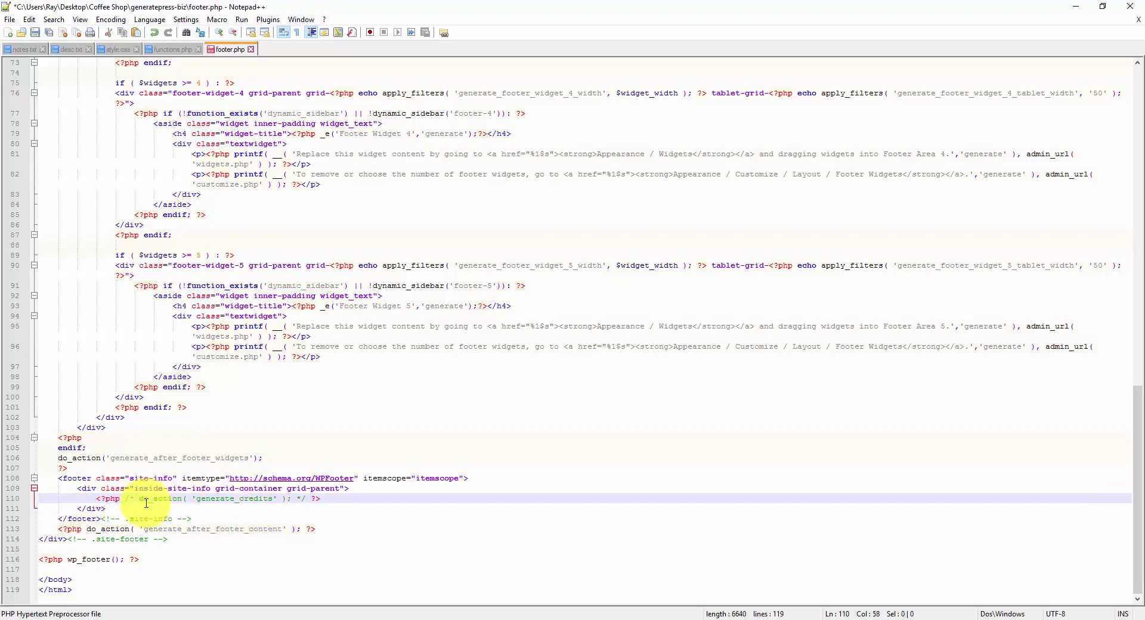
pyautogui.click(350, 499)
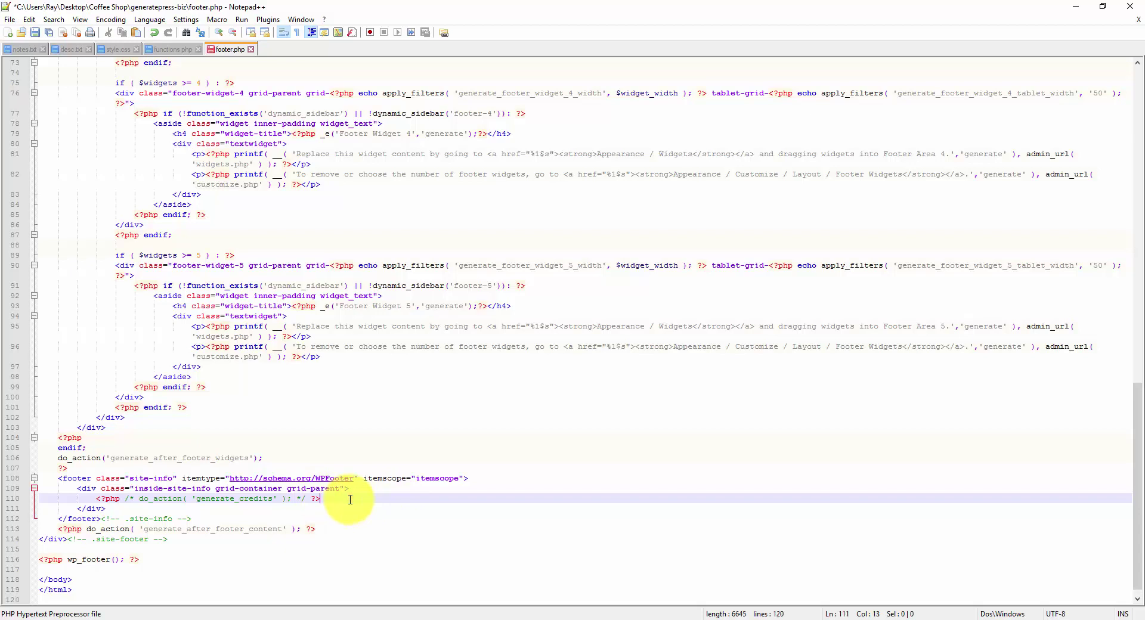
pyautogui.press('Return')
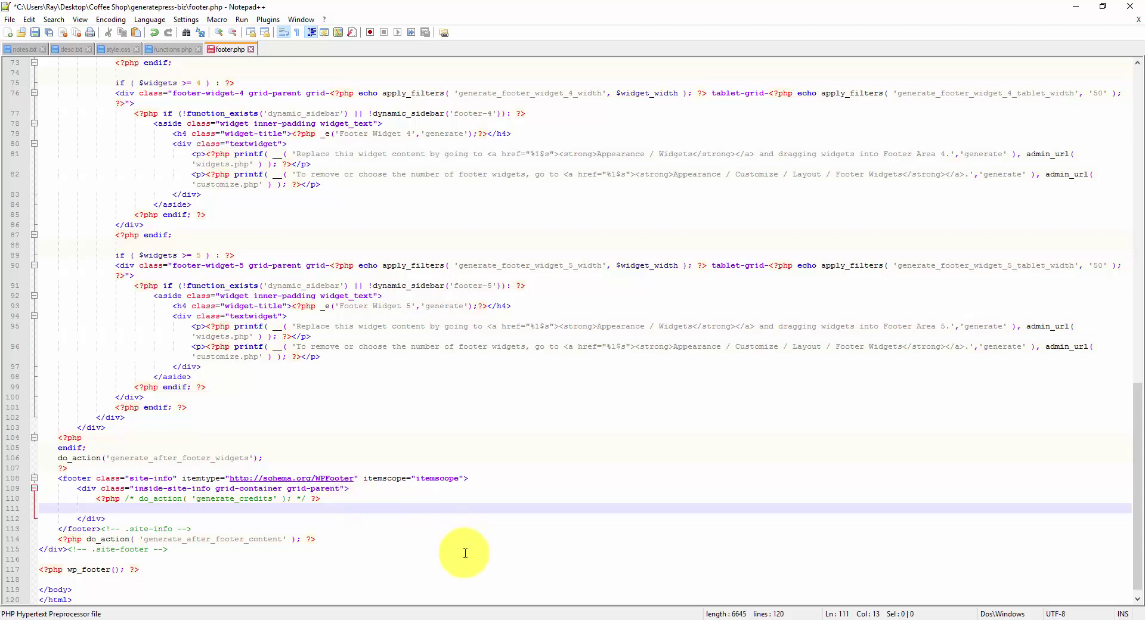
pyautogui.moveTo(370, 605)
pyautogui.click(399, 591)
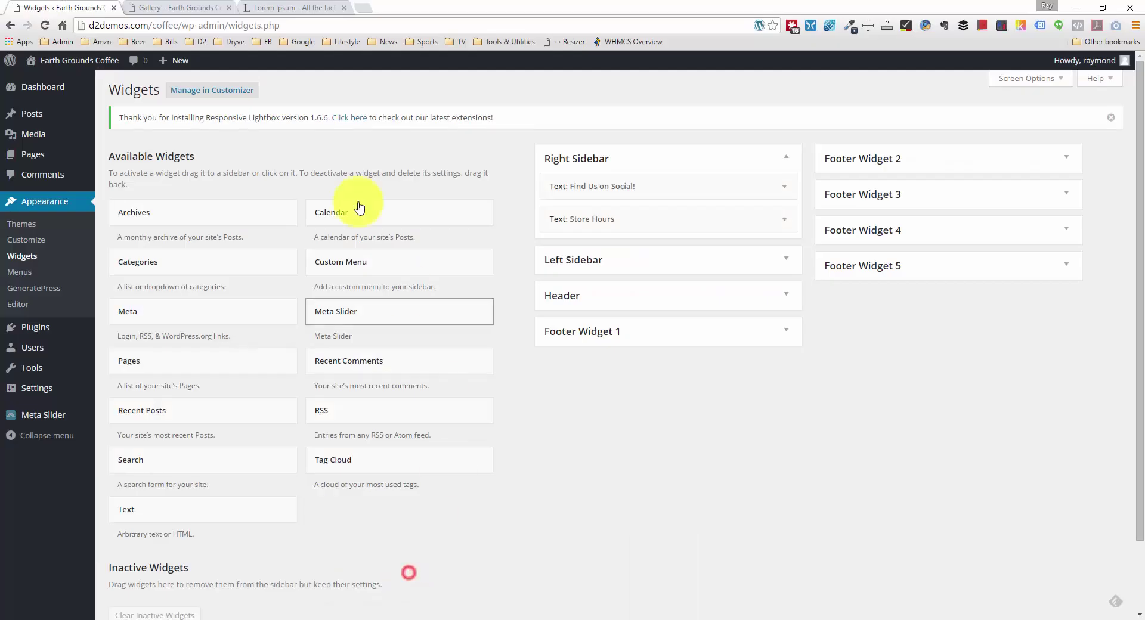
# Step: Copy the footer credit 'Copyright © 2016 · GeneratePress · WordPress' from the Gallery page
pyautogui.click(179, 7)
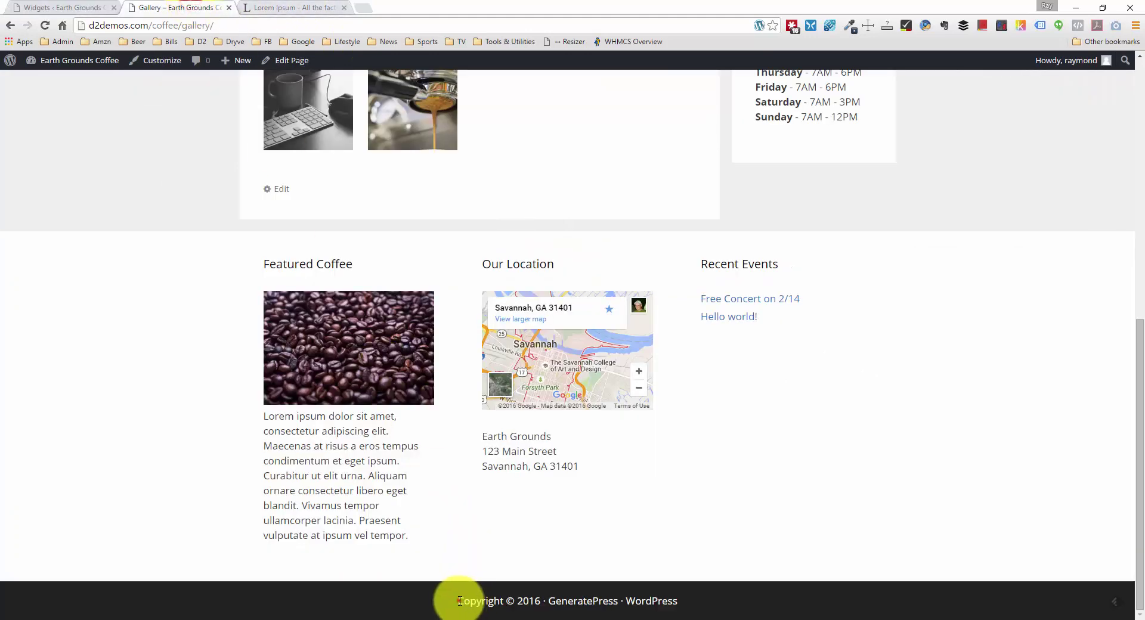
pyautogui.moveTo(456, 603); pyautogui.dragTo(704, 614)
pyautogui.hotkey('ctrl', 'c')
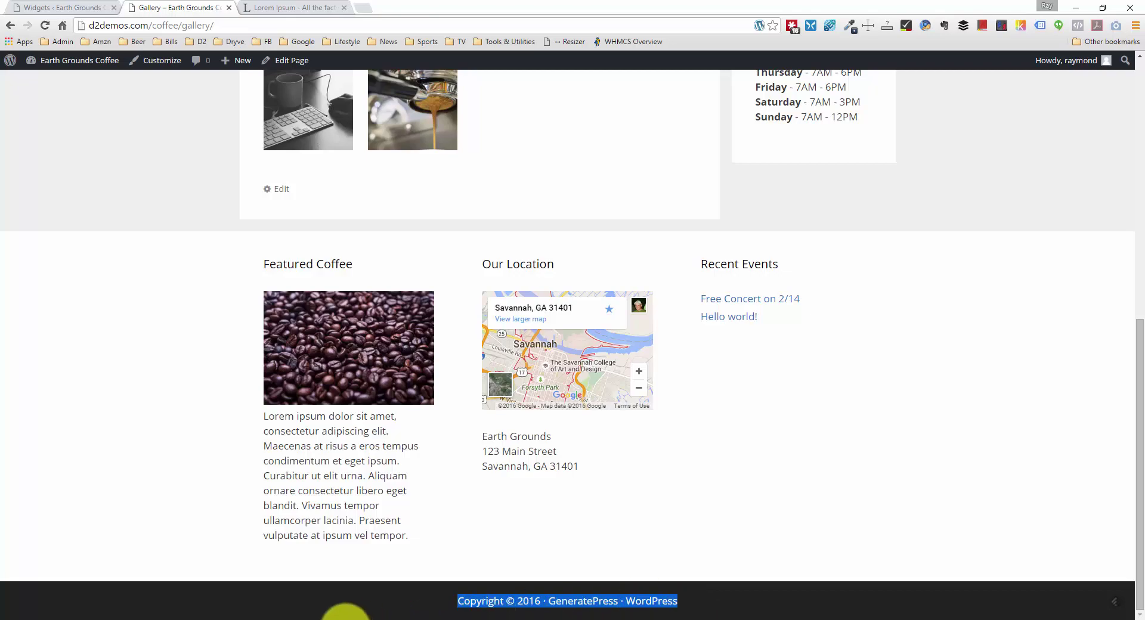
pyautogui.click(425, 619)
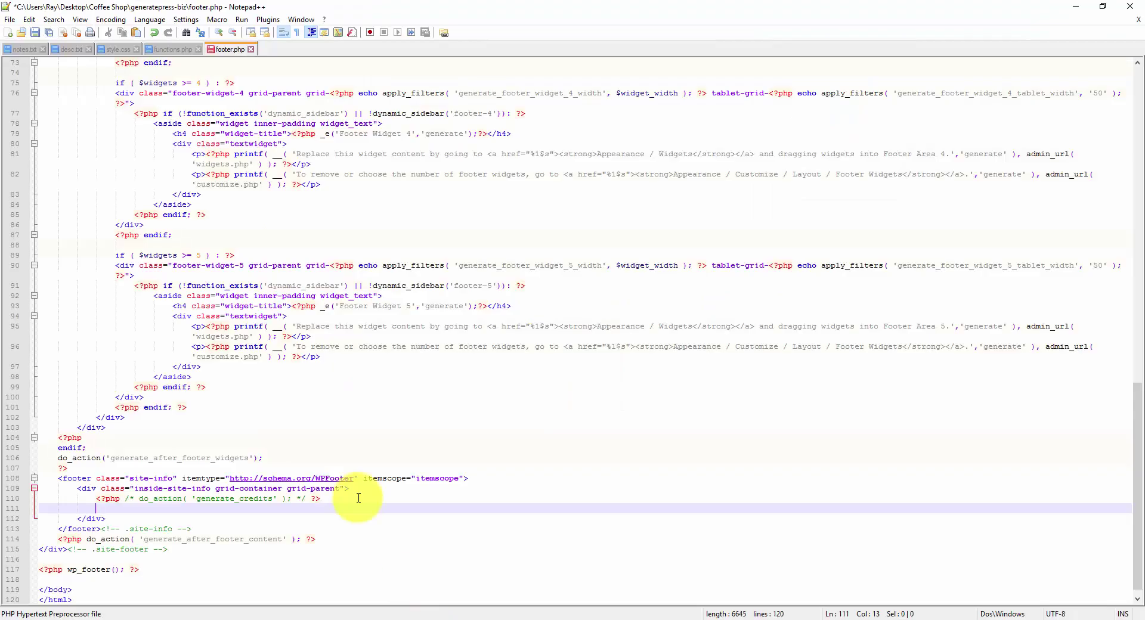
# Step: Paste the credit line on line 111, replace 'GeneratePress · WordPress' with 'Earth Grounds Coffee in Savannah, GA', and save footer.php
pyautogui.click(130, 513)
pyautogui.rightClick(127, 509)
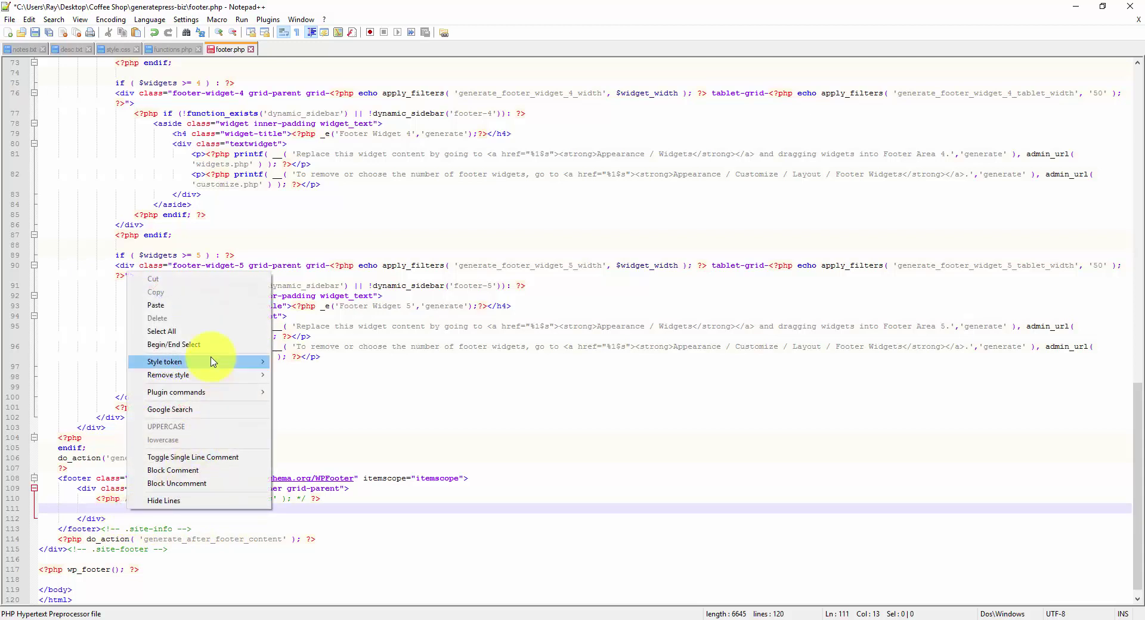
pyautogui.click(190, 304)
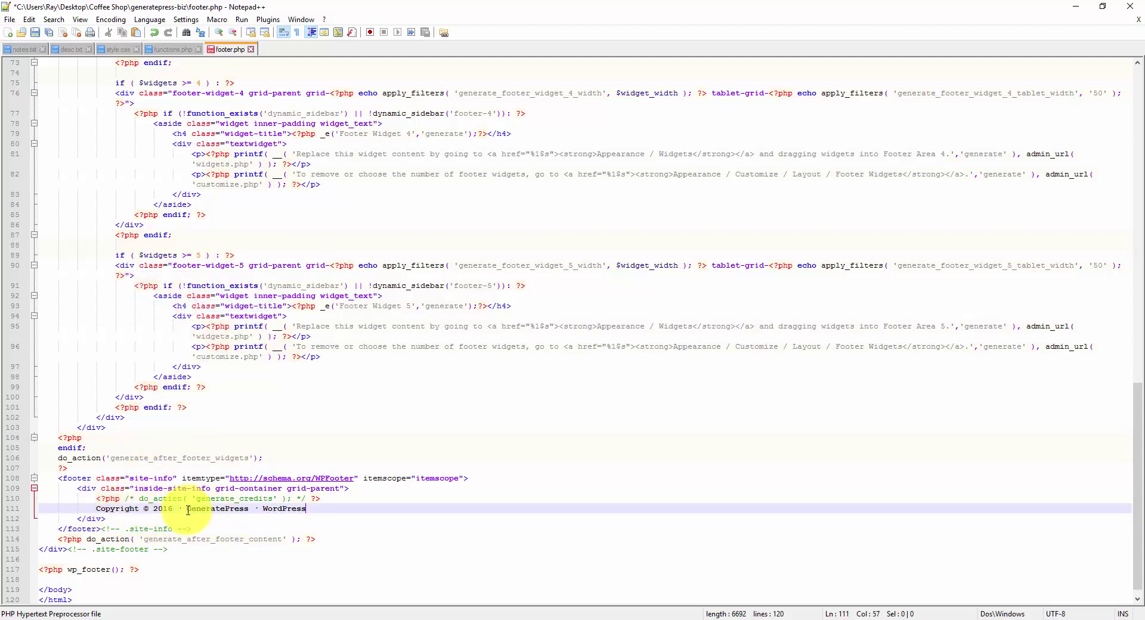
pyautogui.moveTo(188, 510); pyautogui.dragTo(342, 511)
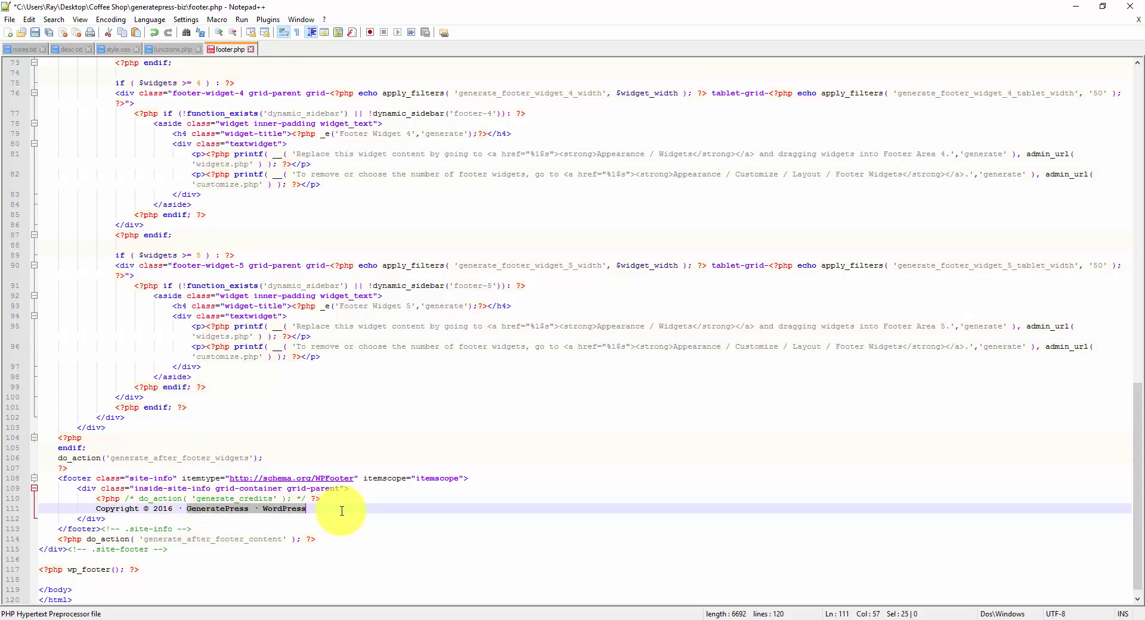
pyautogui.write('Eart')
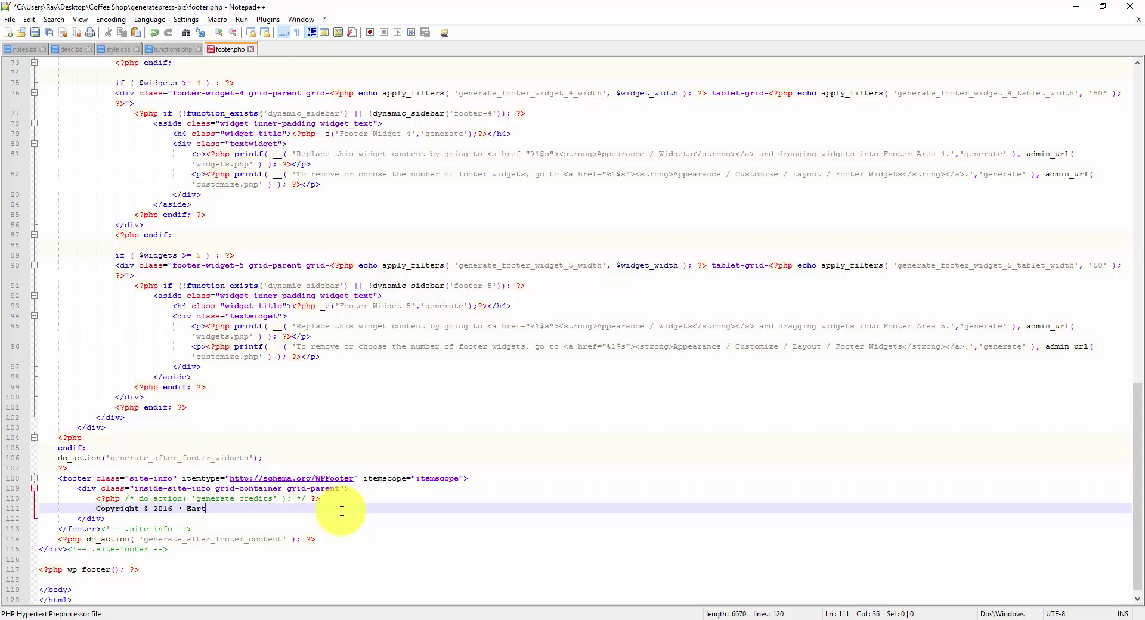
pyautogui.write('h Grounds Coffee in Savannah, GA')
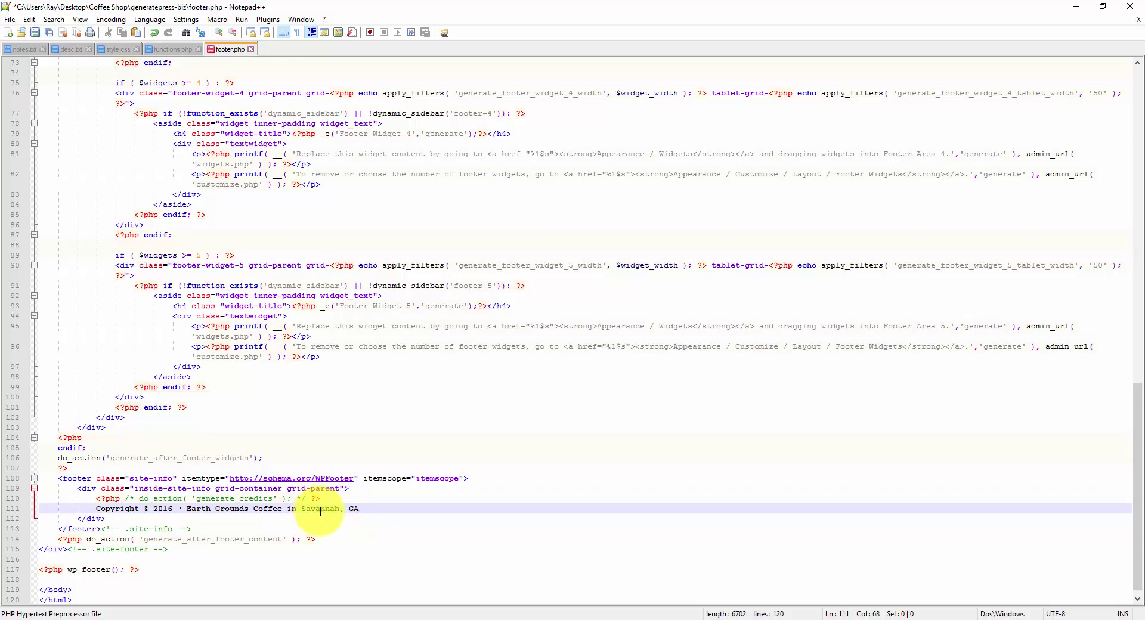
pyautogui.hotkey('ctrl', 's')
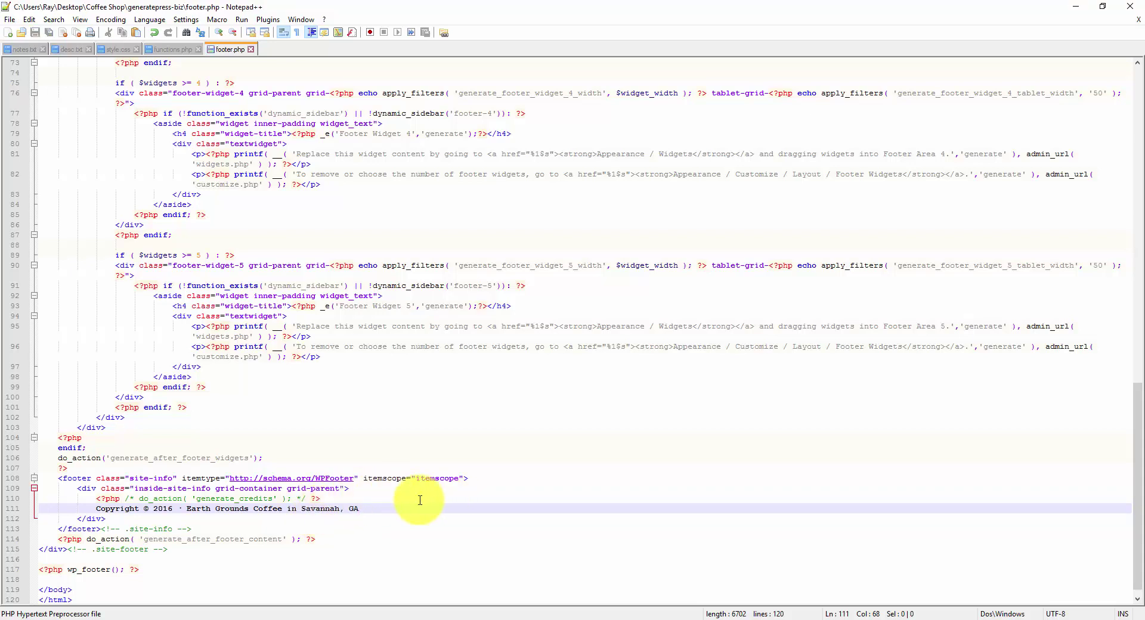
pyautogui.moveTo(401, 506); pyautogui.dragTo(197, 500)
# Step: Upload the edited footer.php to the remote generatepress-biz theme folder, then return to Chrome
pyautogui.click(606, 617)
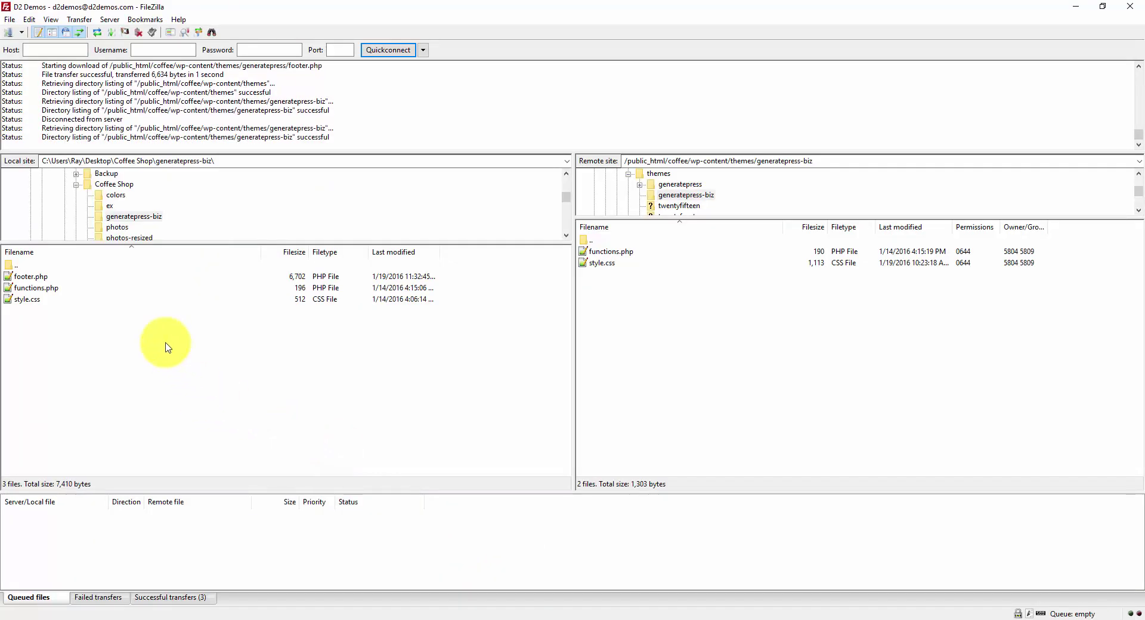
pyautogui.click(31, 278)
pyautogui.doubleClick(31, 278)
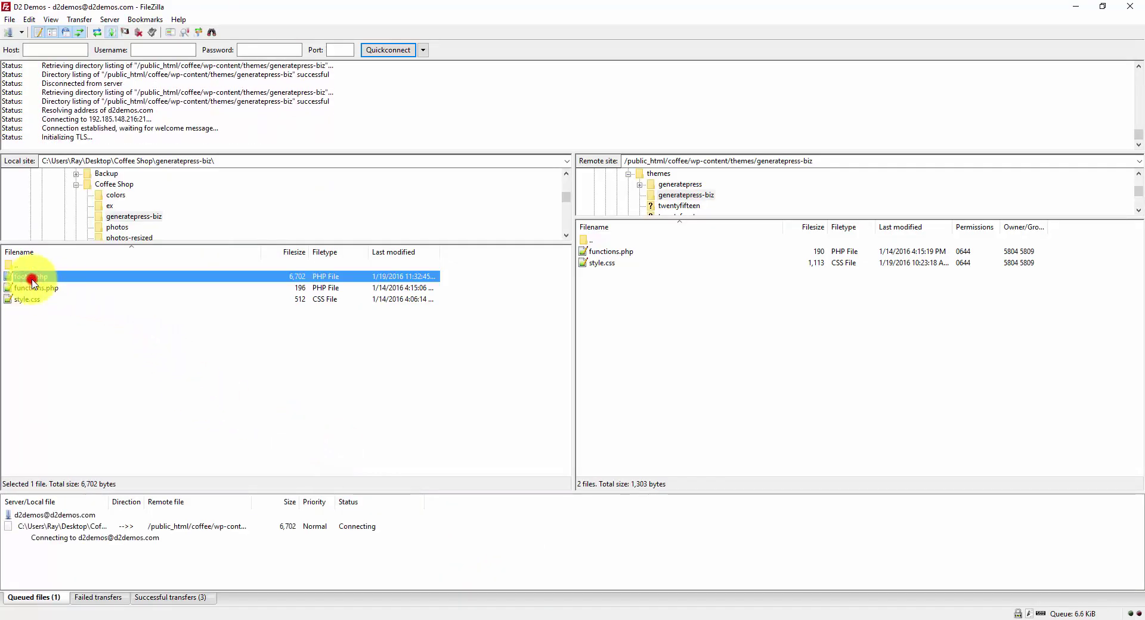
pyautogui.click(631, 381)
pyautogui.click(596, 251)
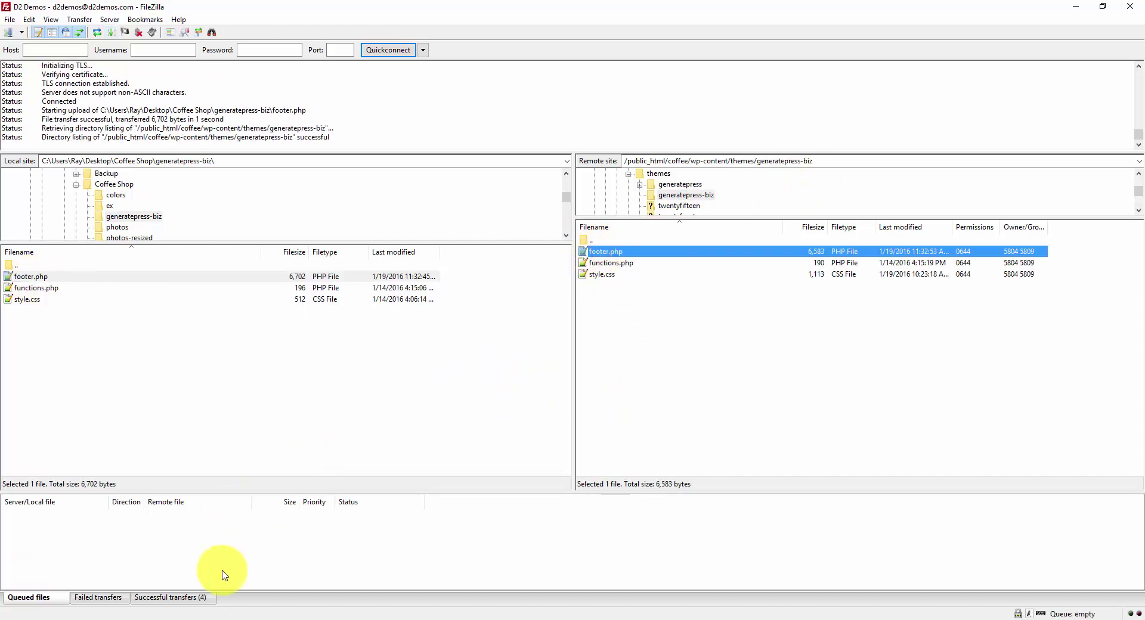
pyautogui.click(358, 614)
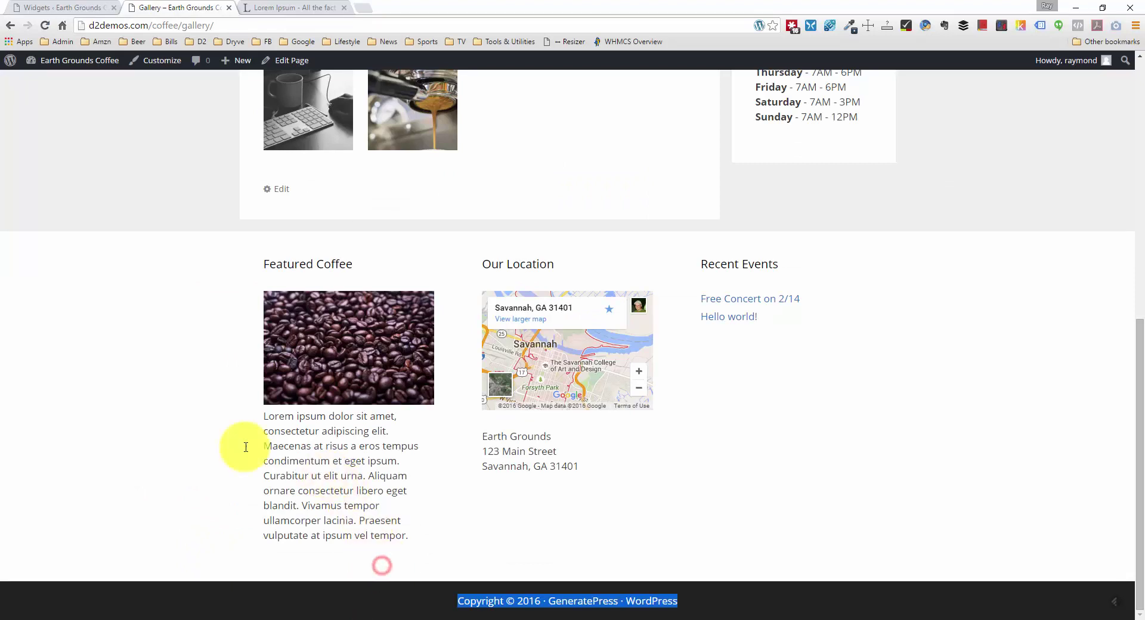
# Step: Reload the Gallery page and check the new 'Earth Grounds Coffee in Savannah, GA' footer credit
pyautogui.click(123, 416)
pyautogui.rightClick(123, 411)
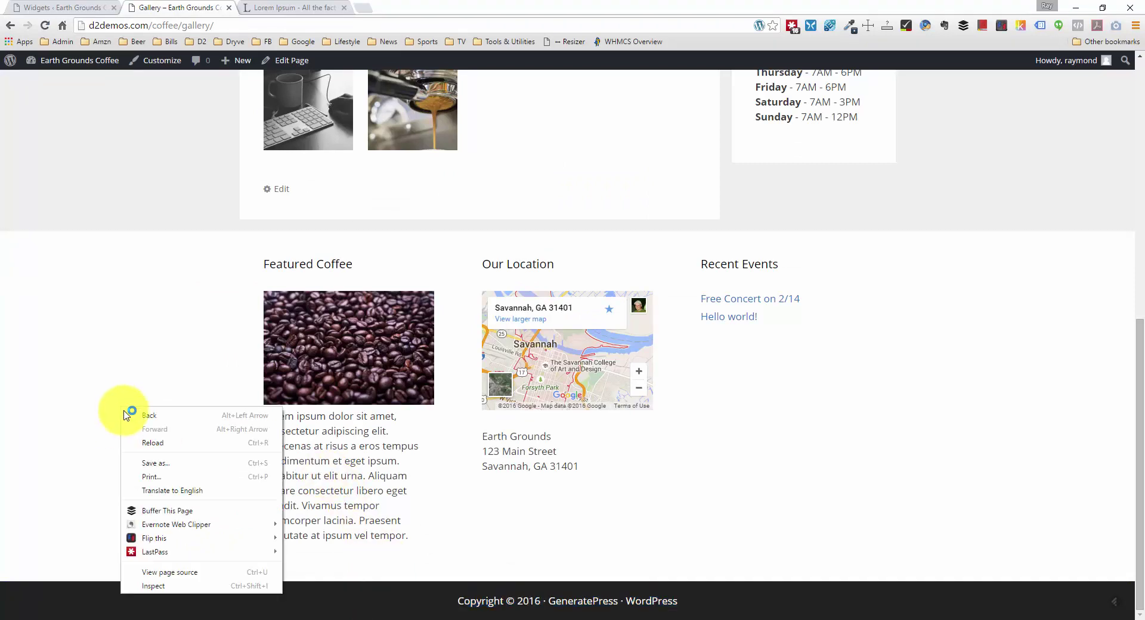
pyautogui.click(159, 441)
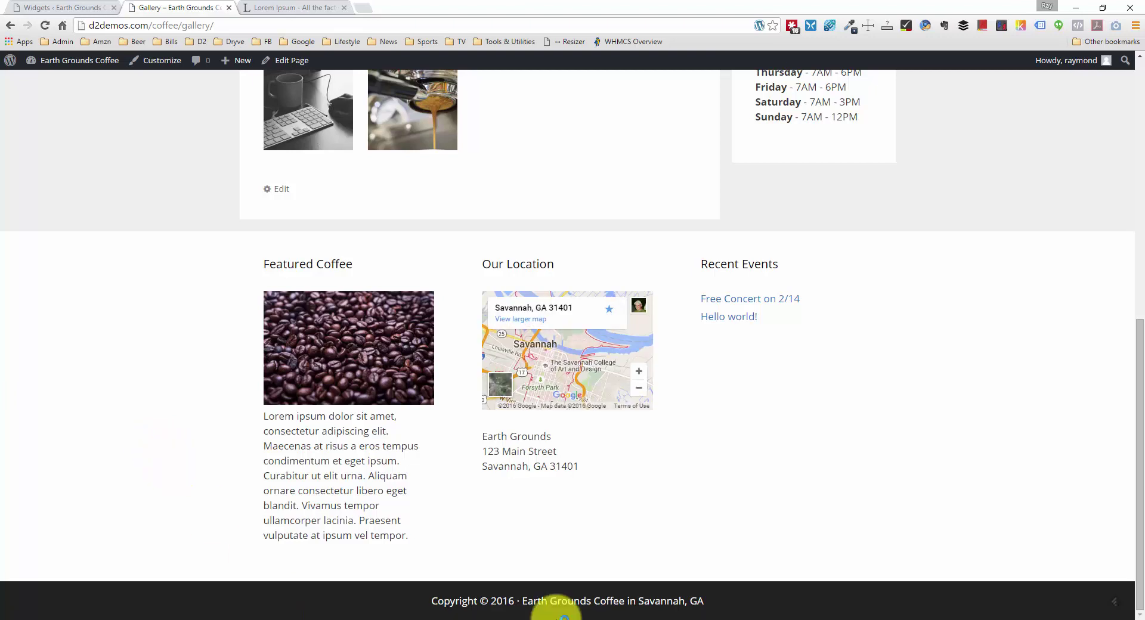
pyautogui.moveTo(597, 597); pyautogui.dragTo(725, 603)
pyautogui.click(733, 603)
pyautogui.click(425, 595)
pyautogui.click(726, 603)
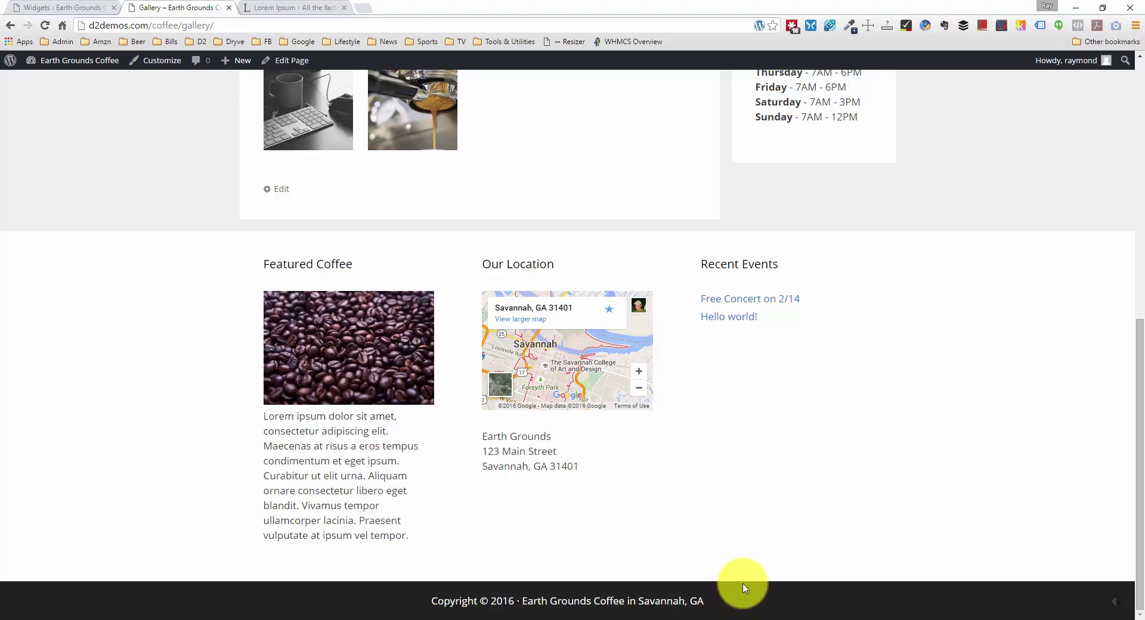
# Step: Launch the Resizer bookmarklet to preview the Gallery page at device sizes
pyautogui.scroll(8, 694, 587)
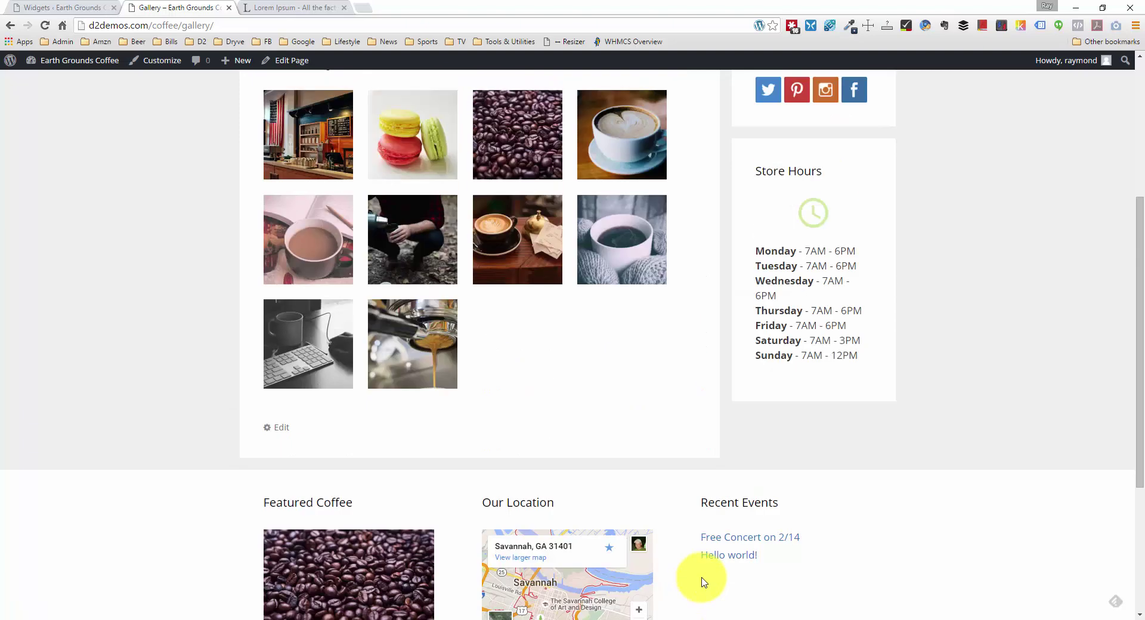
pyautogui.scroll(-4, 711, 563)
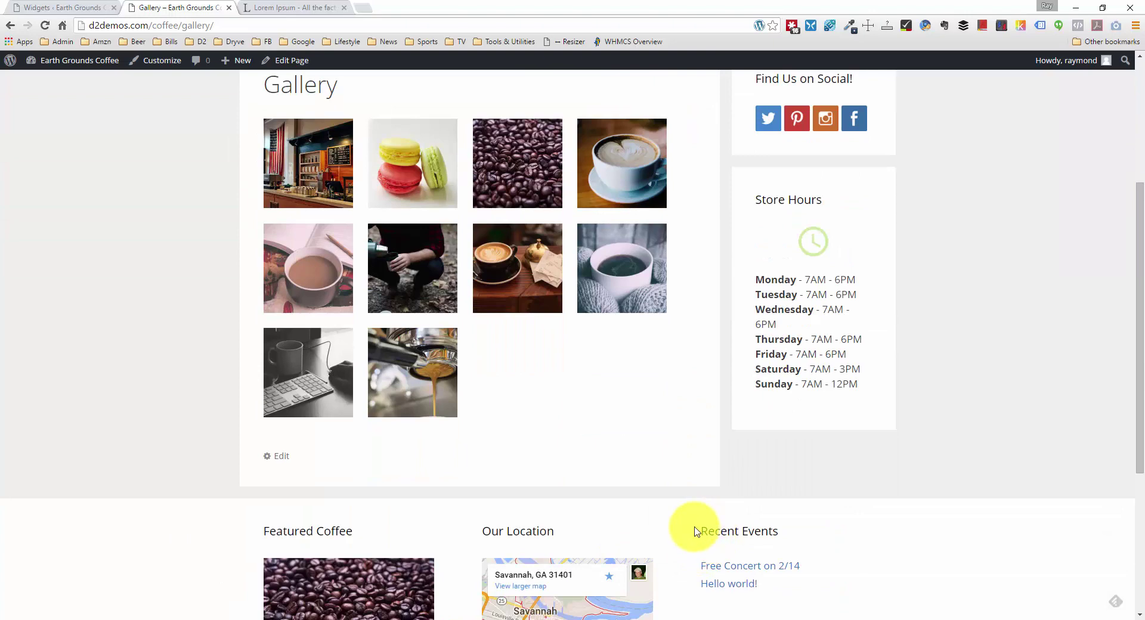
pyautogui.scroll(4, 694, 525)
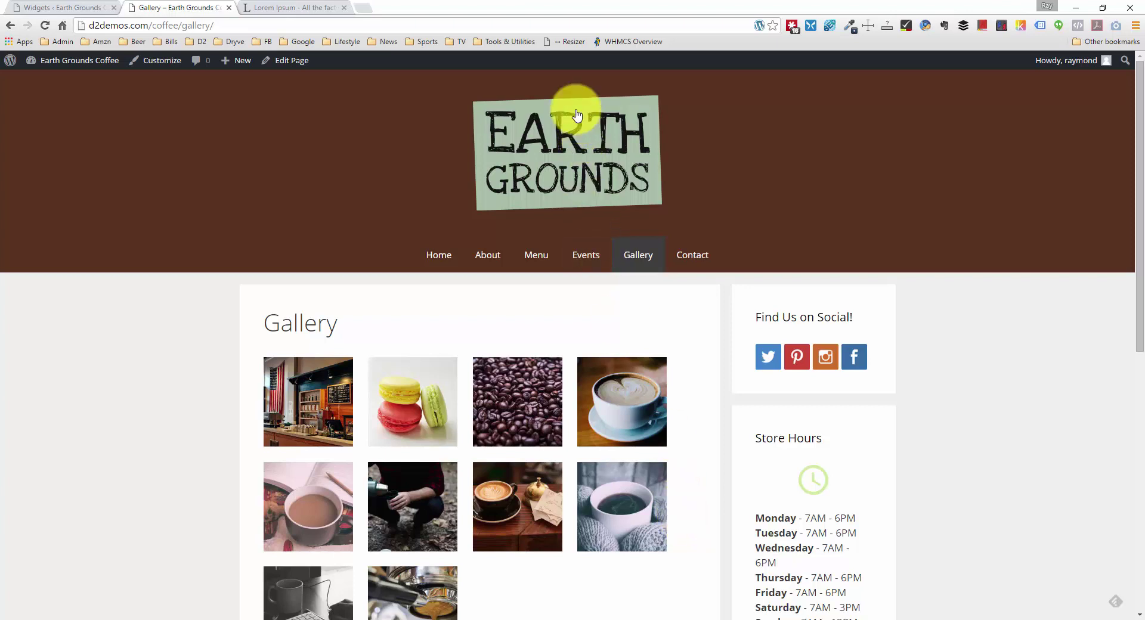
pyautogui.click(559, 45)
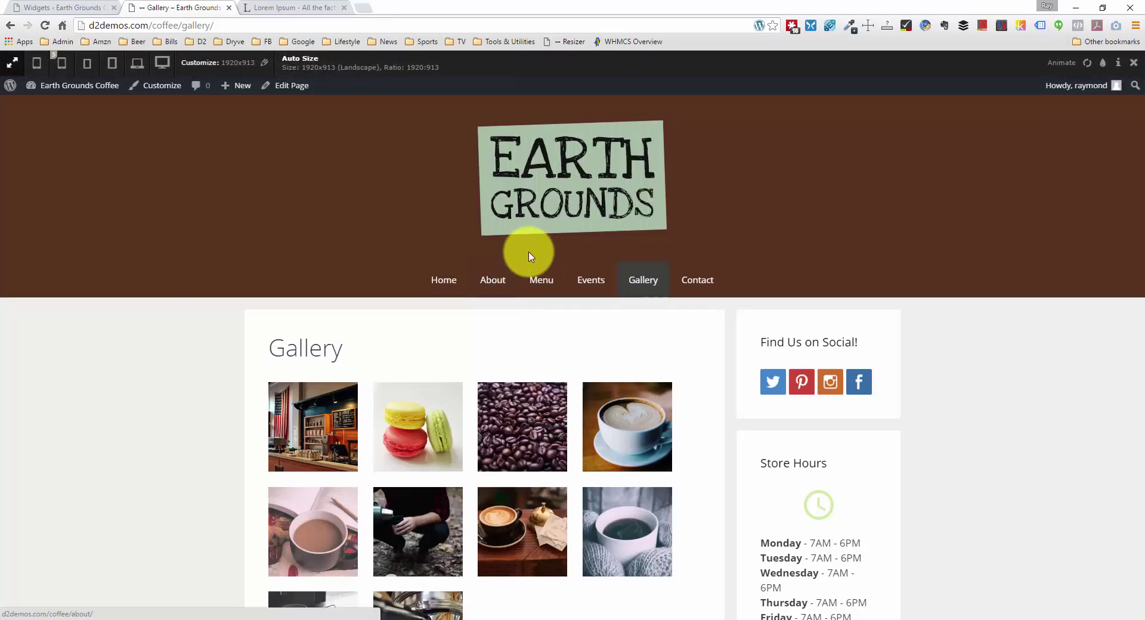
# Step: Switch the preview to Apple iPhone 5 (320x568) and expand then collapse the mobile menu
pyautogui.click(60, 65)
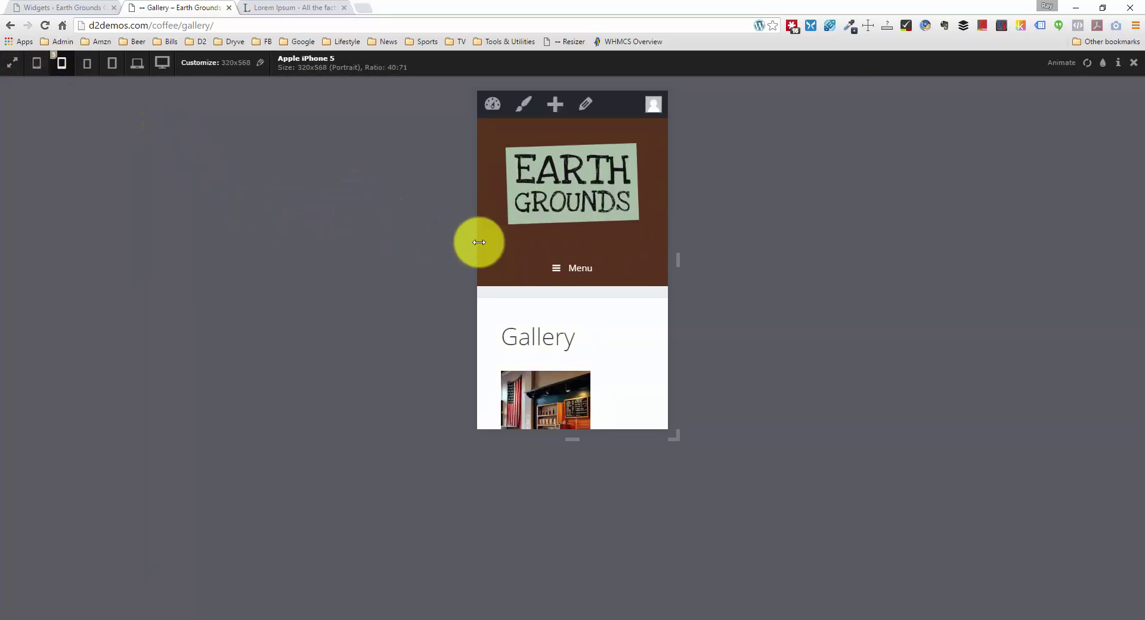
pyautogui.click(575, 274)
pyautogui.scroll(-2, 574, 279)
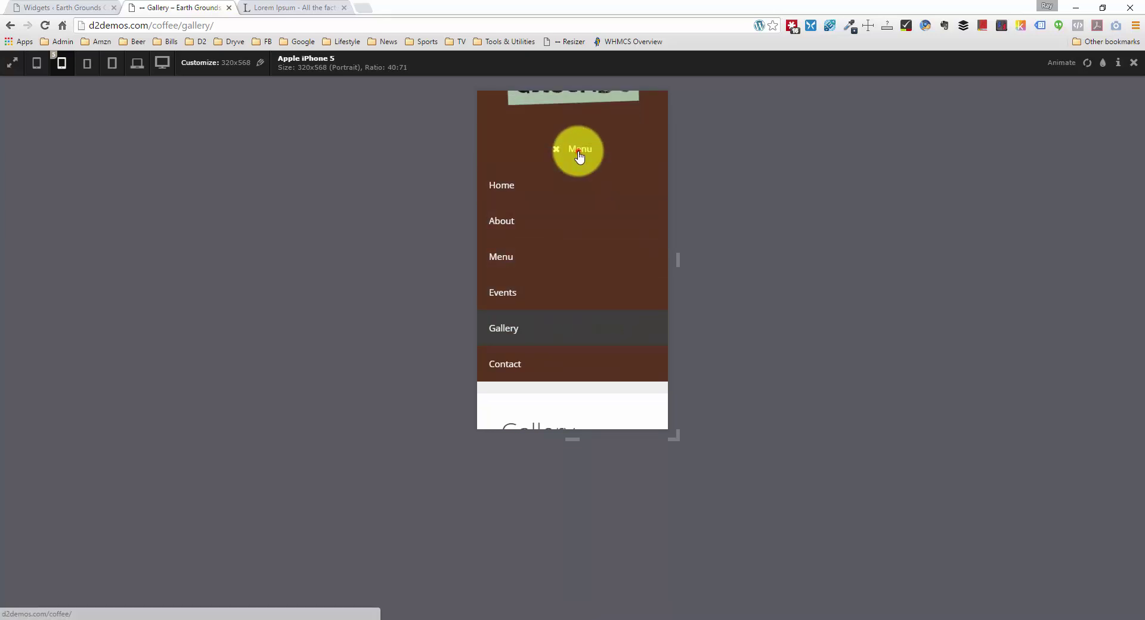
pyautogui.click(578, 151)
pyautogui.scroll(2, 587, 215)
# Step: Scroll through the iPhone 5 preview down to the copyright footer and back
pyautogui.scroll(-2, 590, 217)
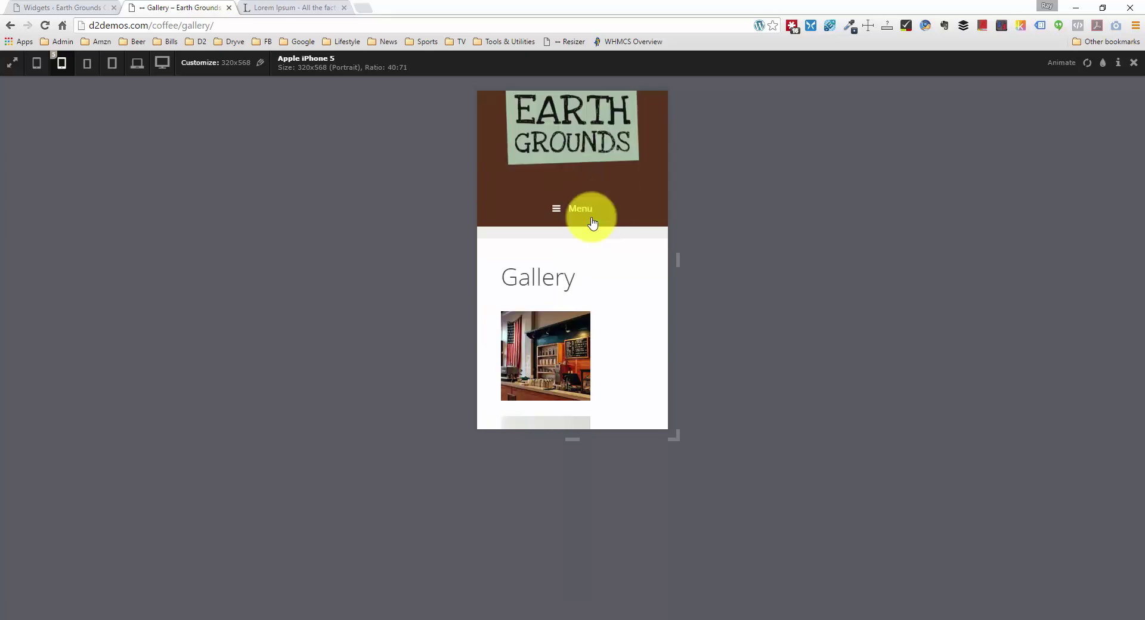
pyautogui.scroll(-2, 591, 223)
pyautogui.scroll(1, 609, 234)
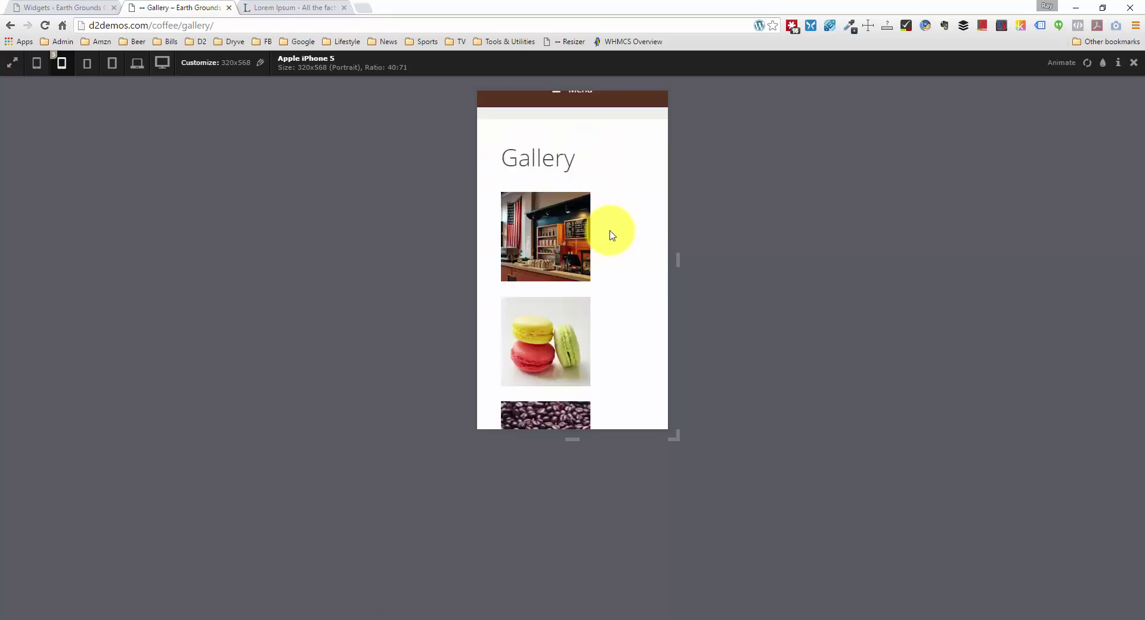
pyautogui.scroll(-4, 609, 235)
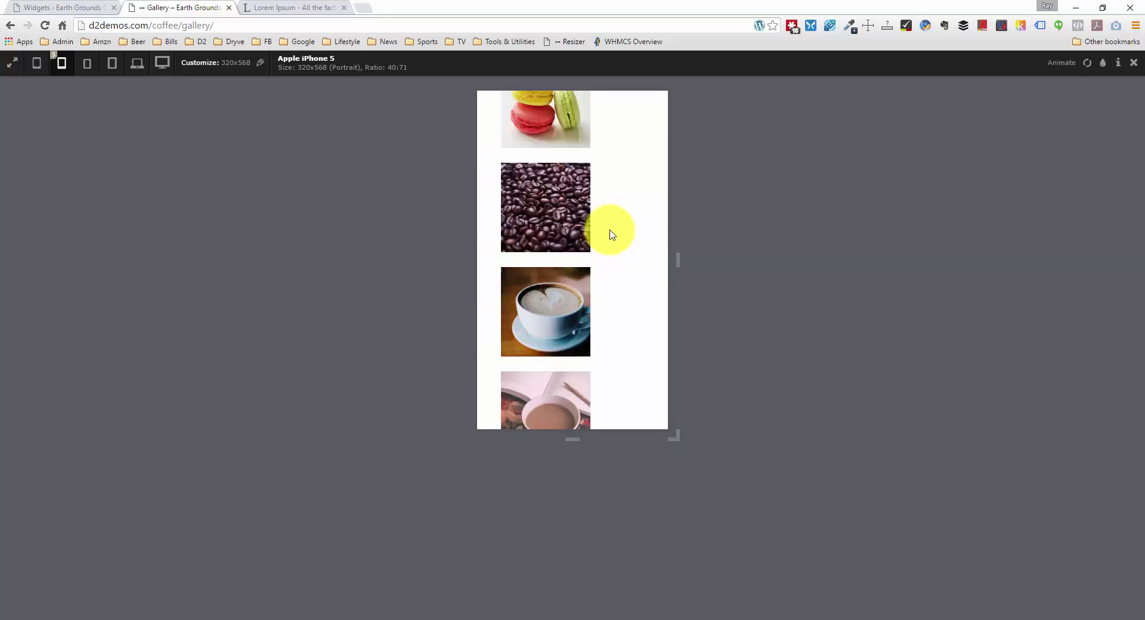
pyautogui.scroll(-1, 609, 233)
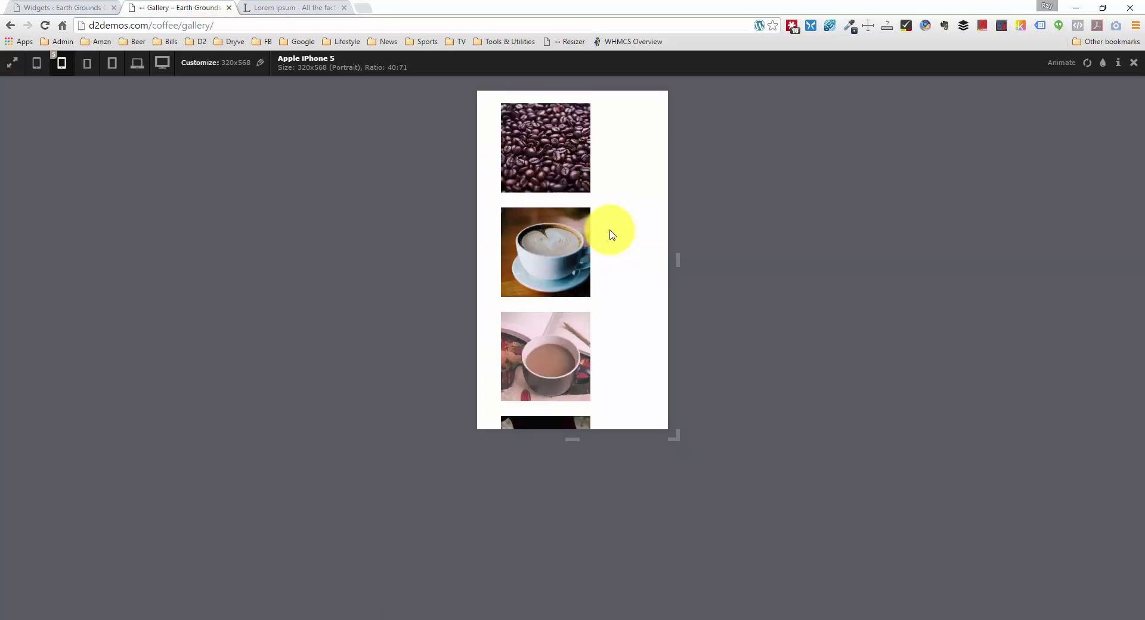
pyautogui.scroll(-1, 609, 233)
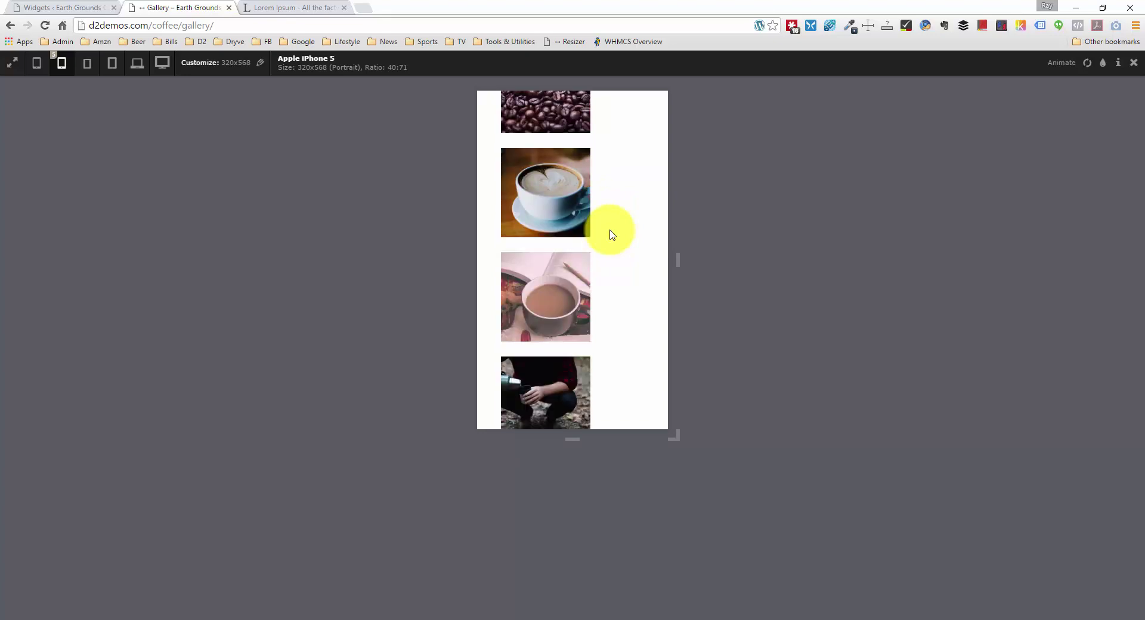
pyautogui.scroll(-10, 610, 234)
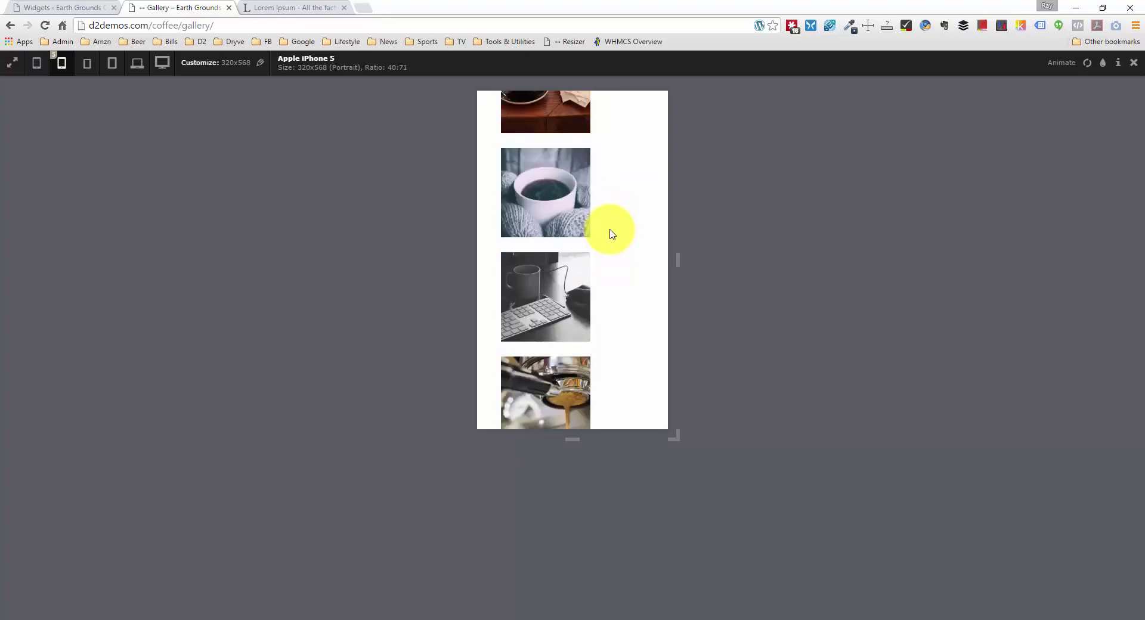
pyautogui.scroll(-3, 609, 234)
pyautogui.scroll(1, 608, 235)
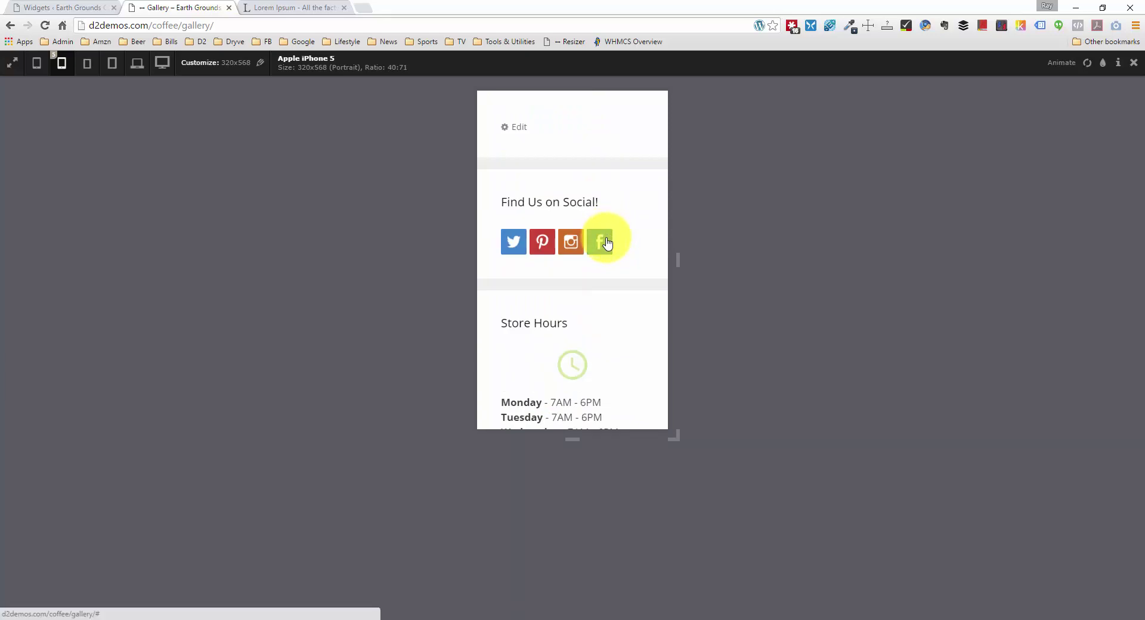
pyautogui.scroll(-1, 608, 244)
pyautogui.scroll(-10, 608, 246)
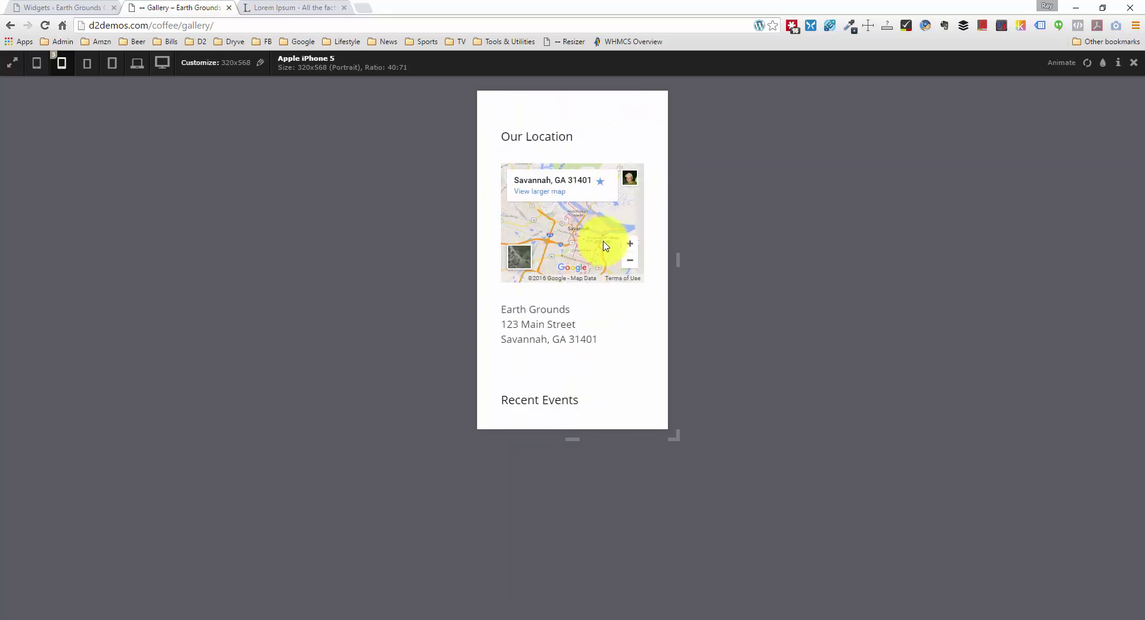
pyautogui.scroll(-2, 656, 314)
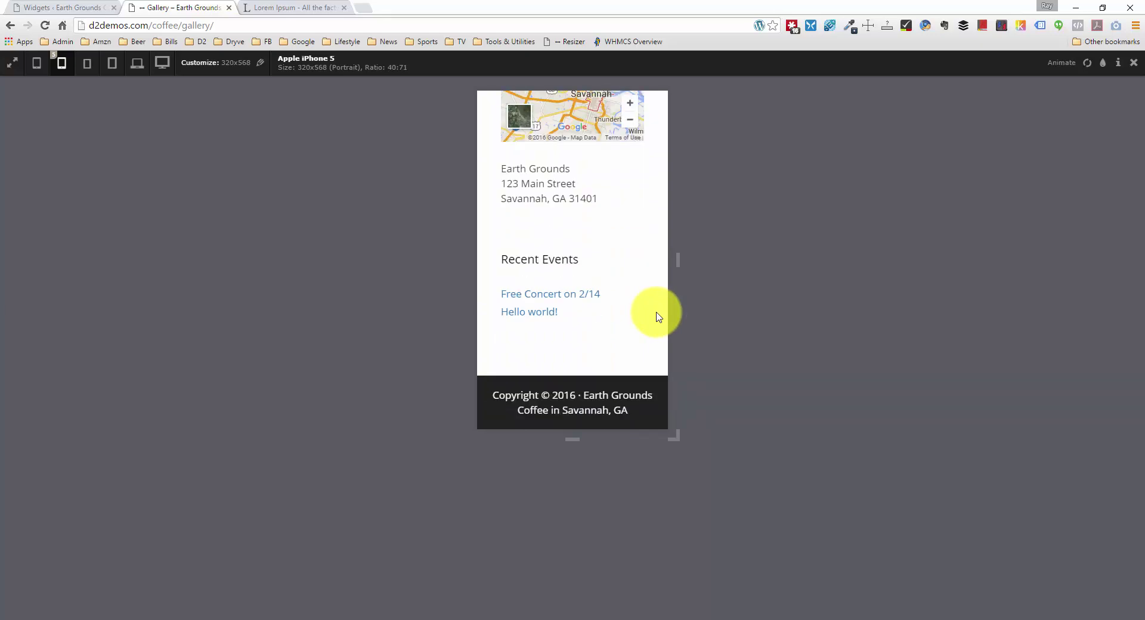
pyautogui.scroll(15, 658, 313)
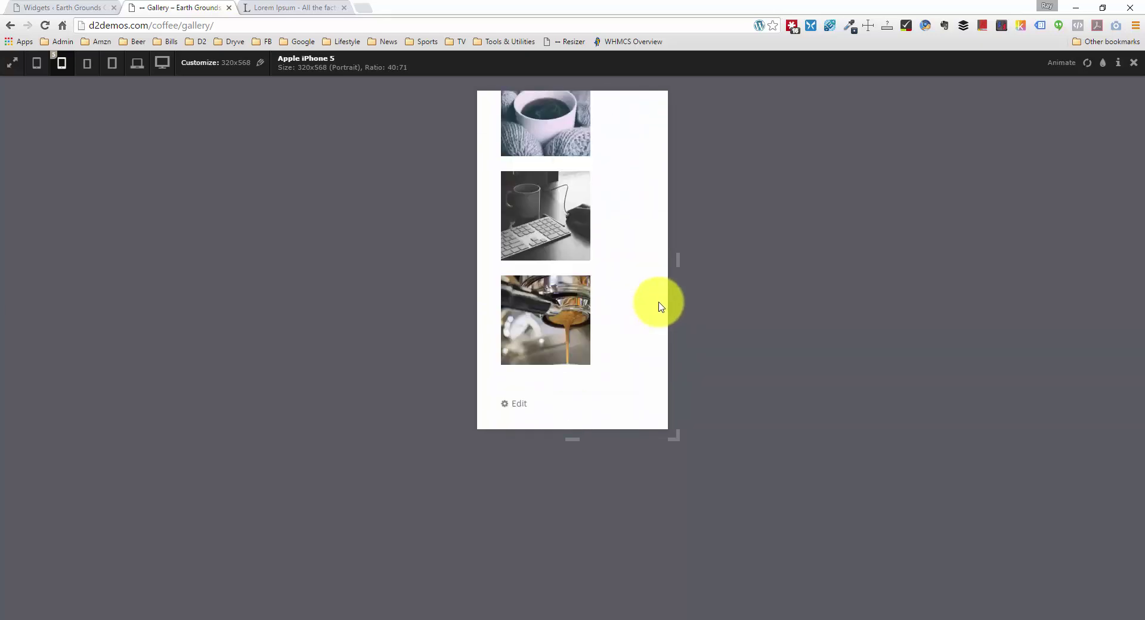
pyautogui.scroll(10, 658, 304)
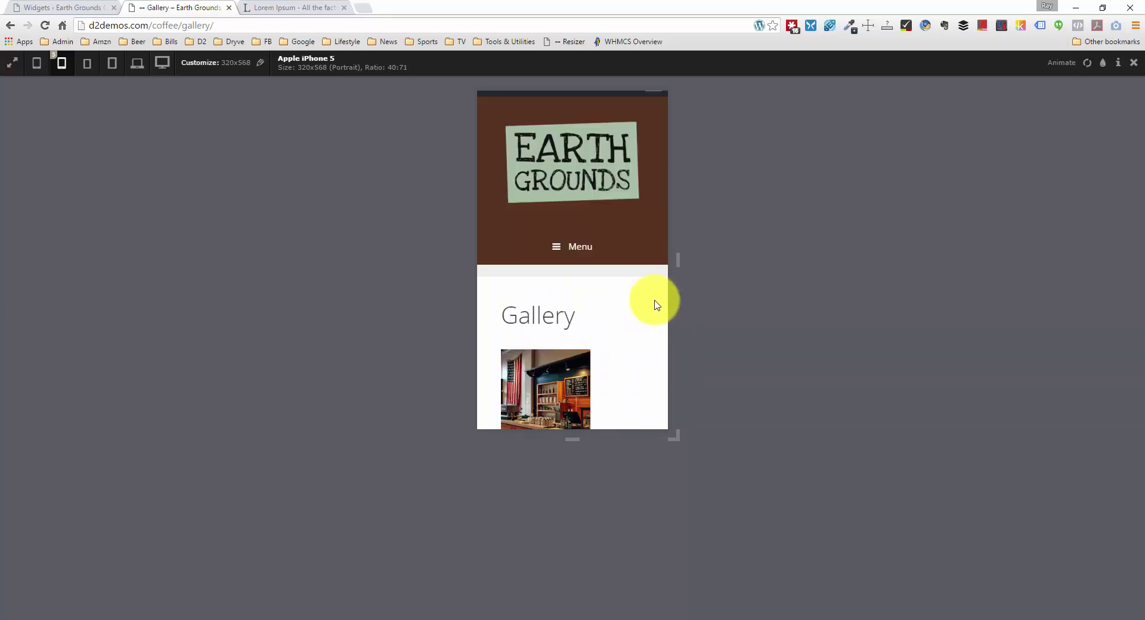
pyautogui.scroll(-1, 656, 303)
pyautogui.scroll(-2, 656, 305)
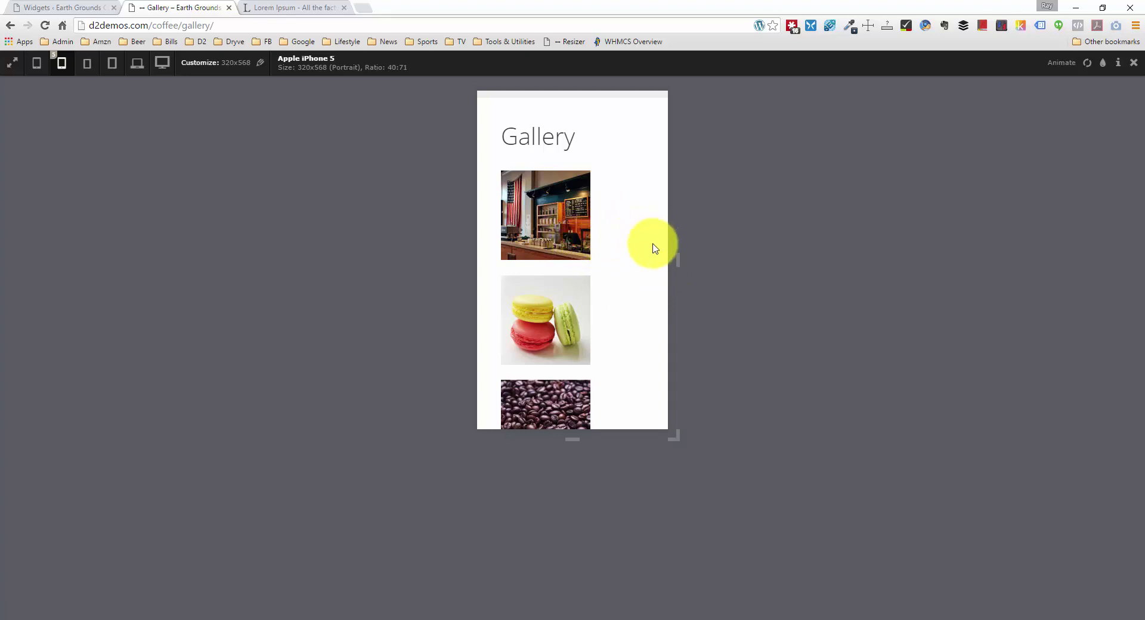
pyautogui.scroll(3, 620, 273)
# Step: Open the About page from the mobile menu and scroll through it
pyautogui.click(589, 272)
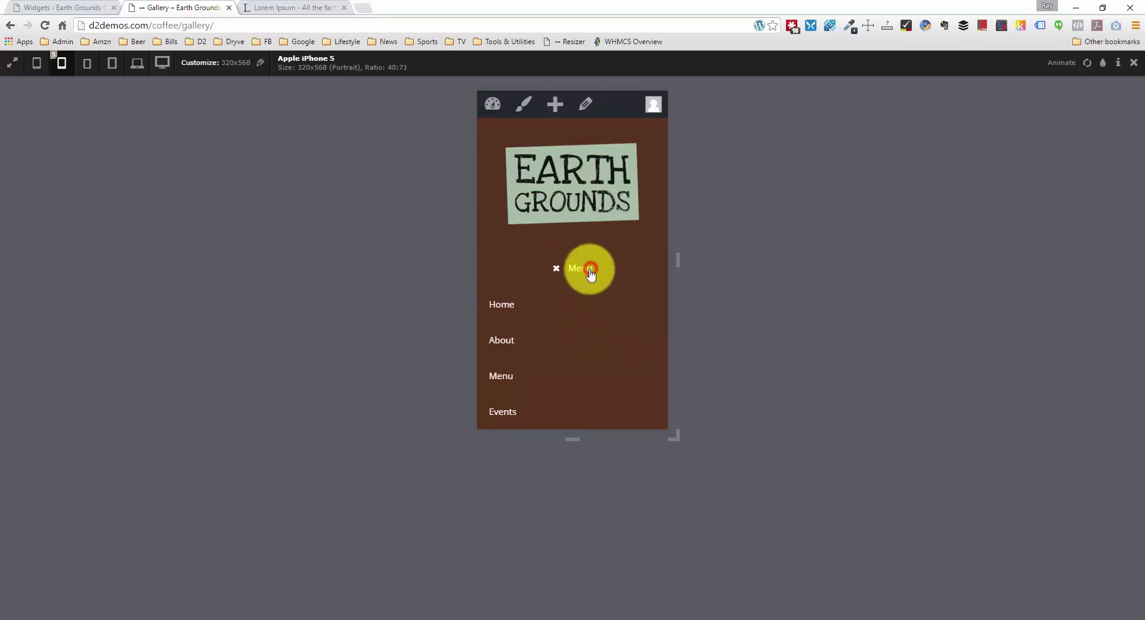
pyautogui.scroll(-2, 588, 286)
pyautogui.click(550, 221)
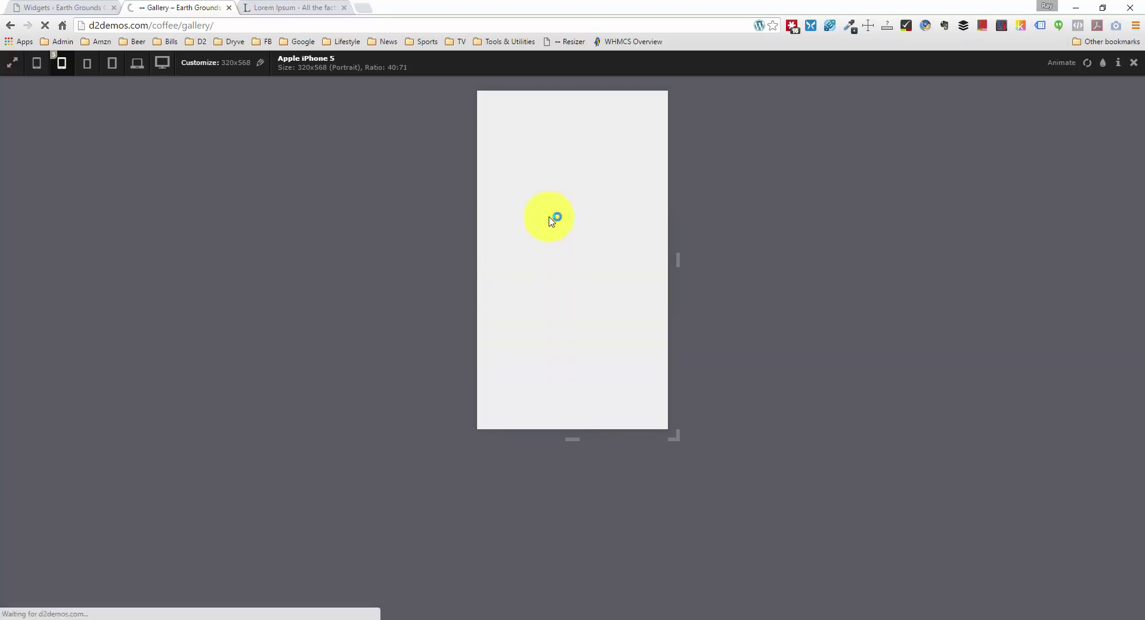
pyautogui.scroll(-3, 658, 249)
pyautogui.scroll(-10, 655, 255)
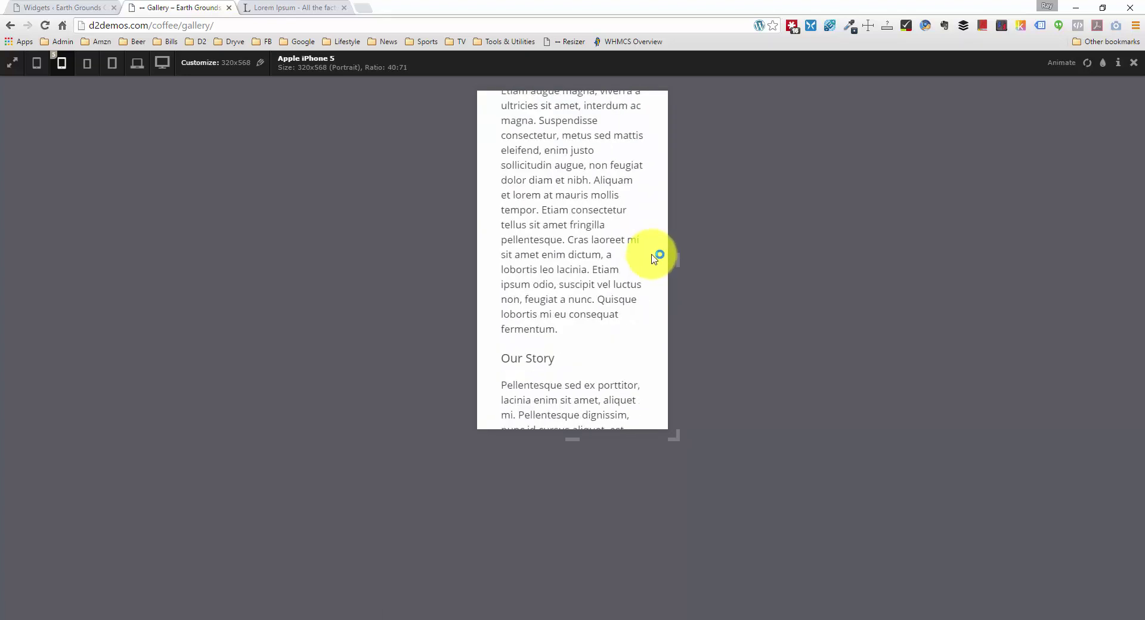
pyautogui.scroll(-1, 644, 248)
pyautogui.scroll(15, 656, 240)
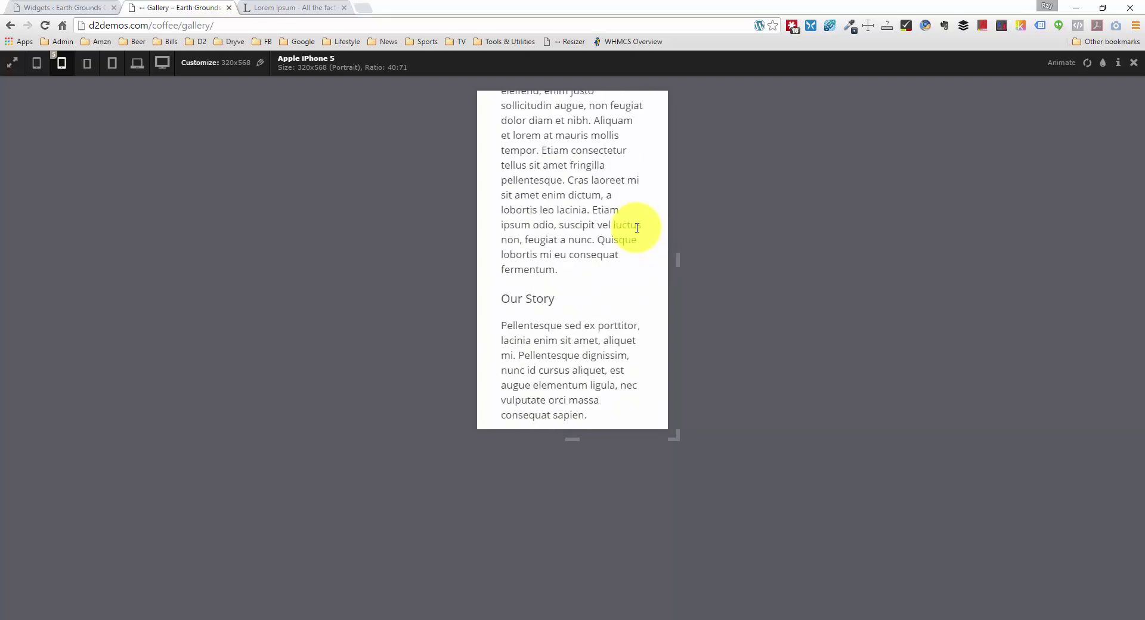
# Step: Open the Contact page from the mobile menu and scroll through it
pyautogui.click(571, 269)
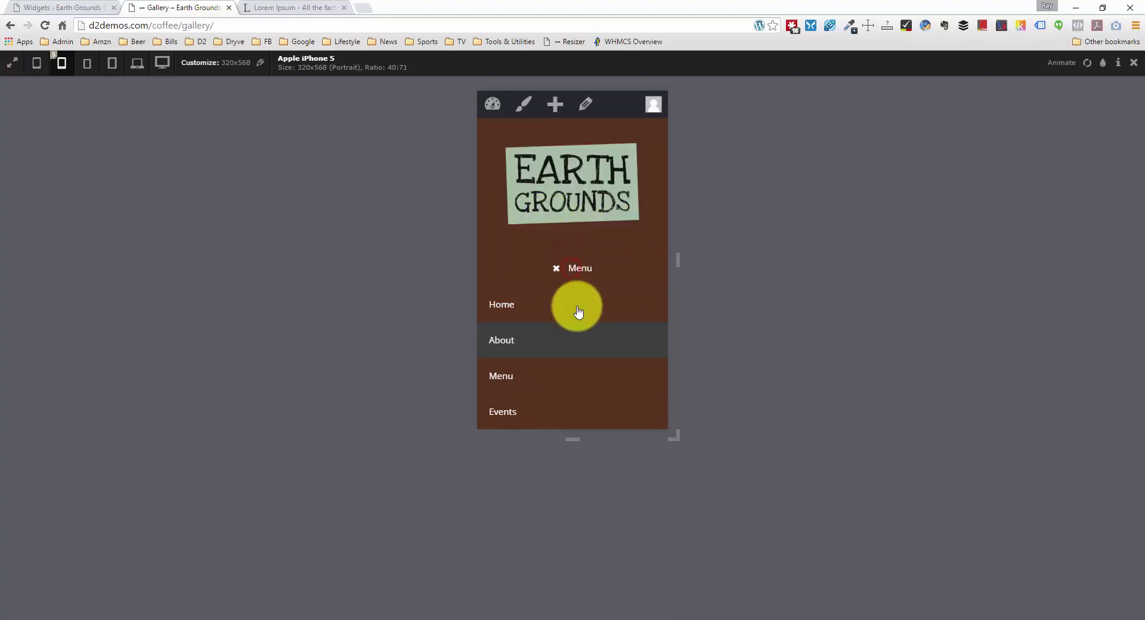
pyautogui.scroll(-2, 577, 316)
pyautogui.click(567, 360)
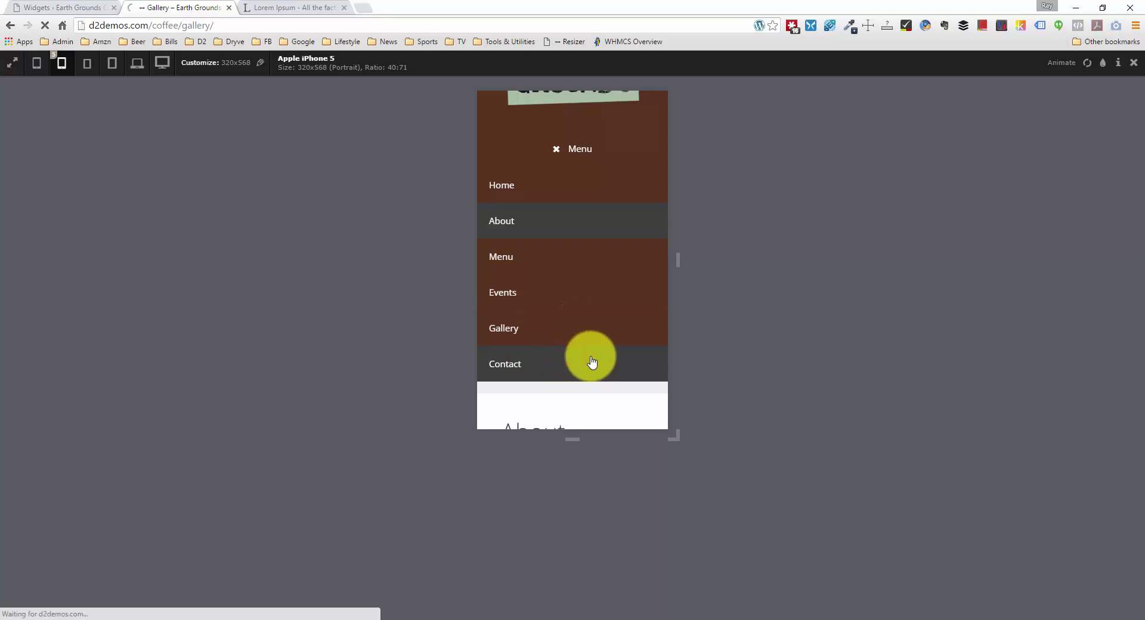
pyautogui.scroll(-3, 613, 350)
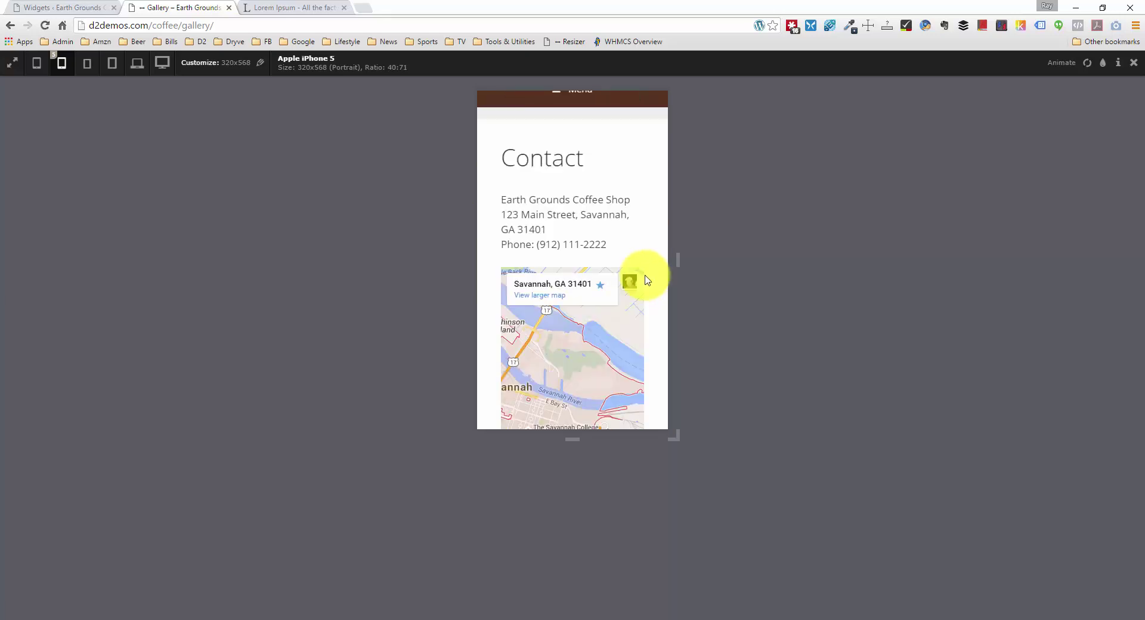
pyautogui.scroll(-12, 645, 280)
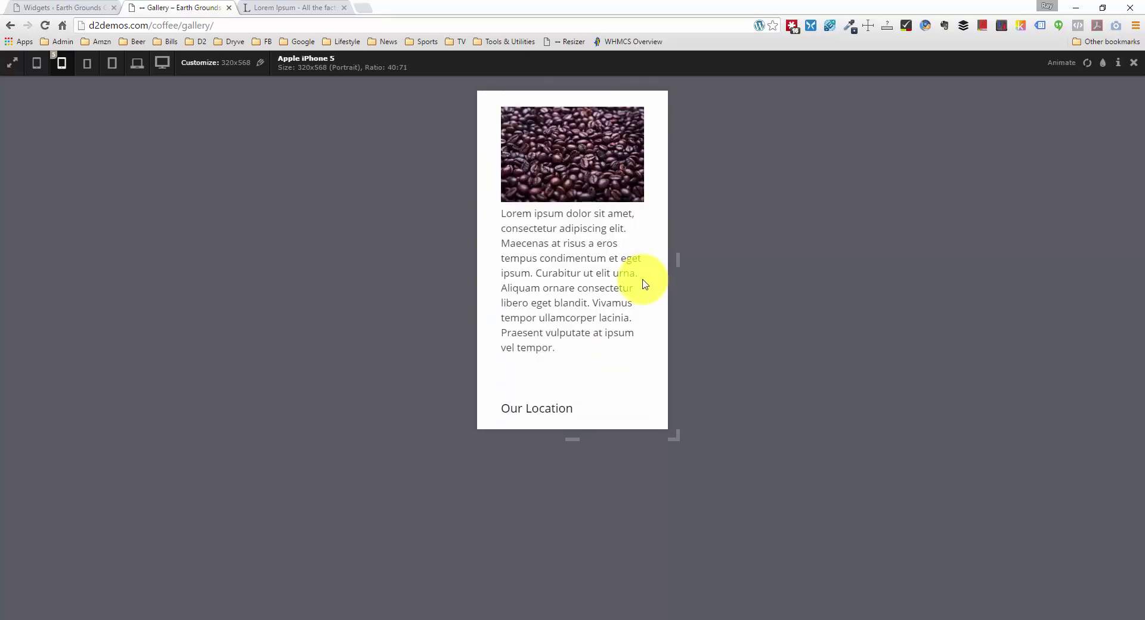
pyautogui.scroll(12, 643, 277)
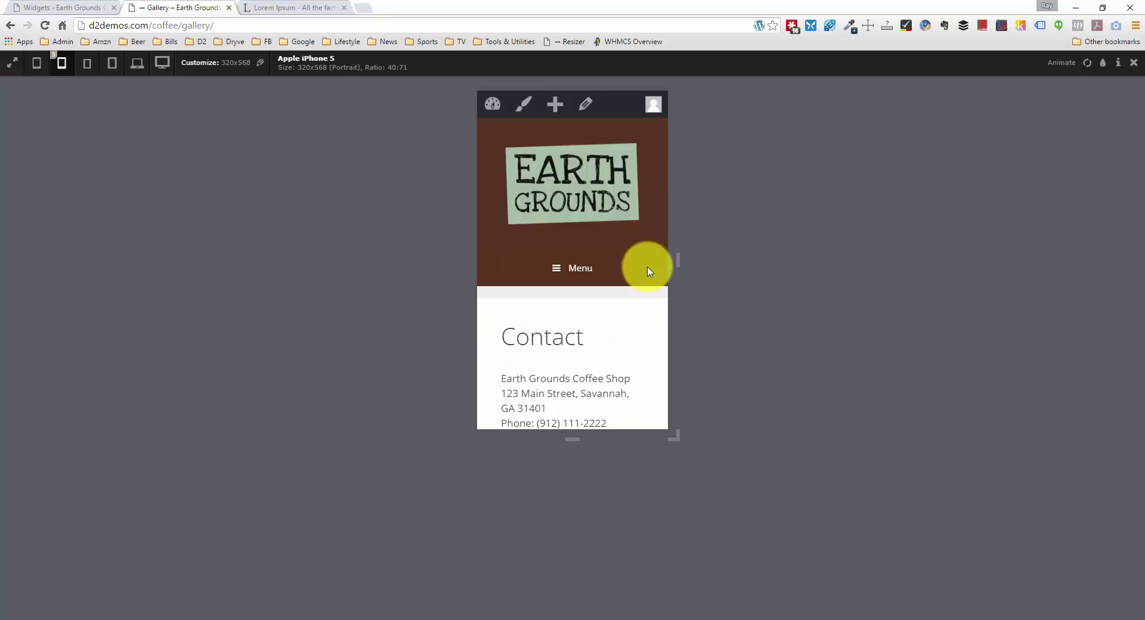
# Step: Return to the Gallery page and close the phone preview to restore full desktop width
pyautogui.click(583, 272)
pyautogui.scroll(-2, 575, 316)
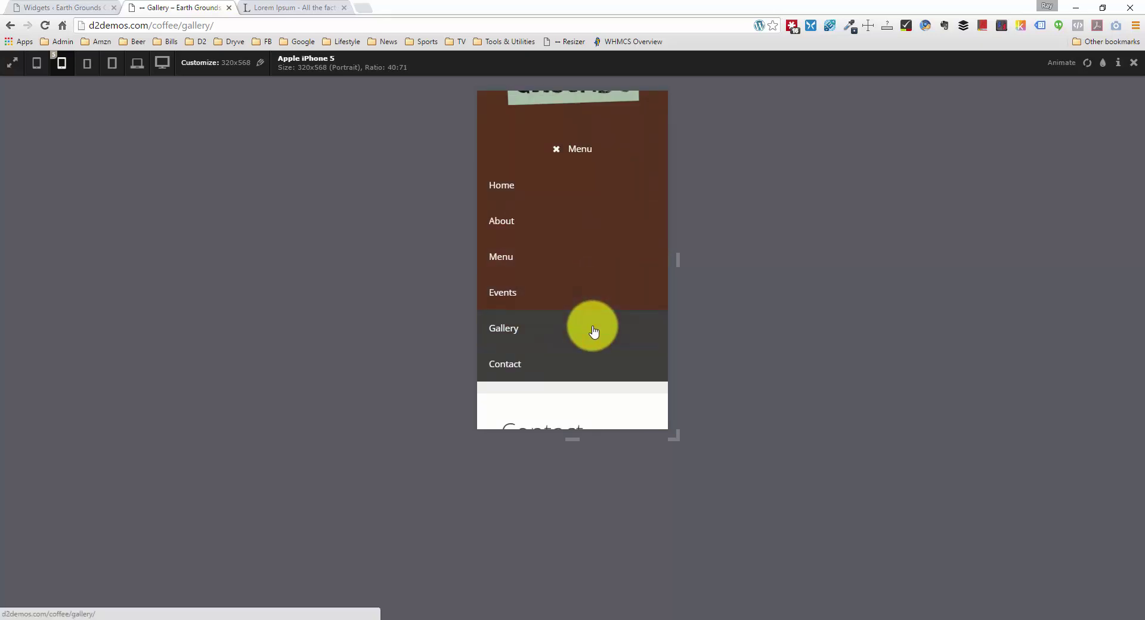
pyautogui.click(593, 330)
pyautogui.scroll(-3, 595, 337)
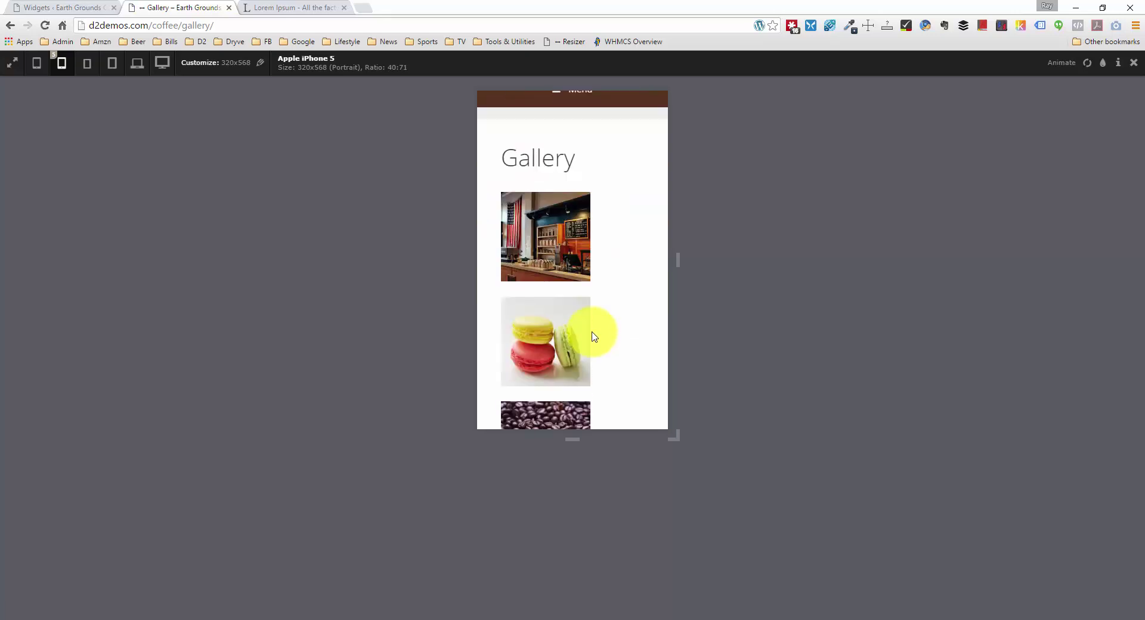
pyautogui.scroll(-1, 594, 337)
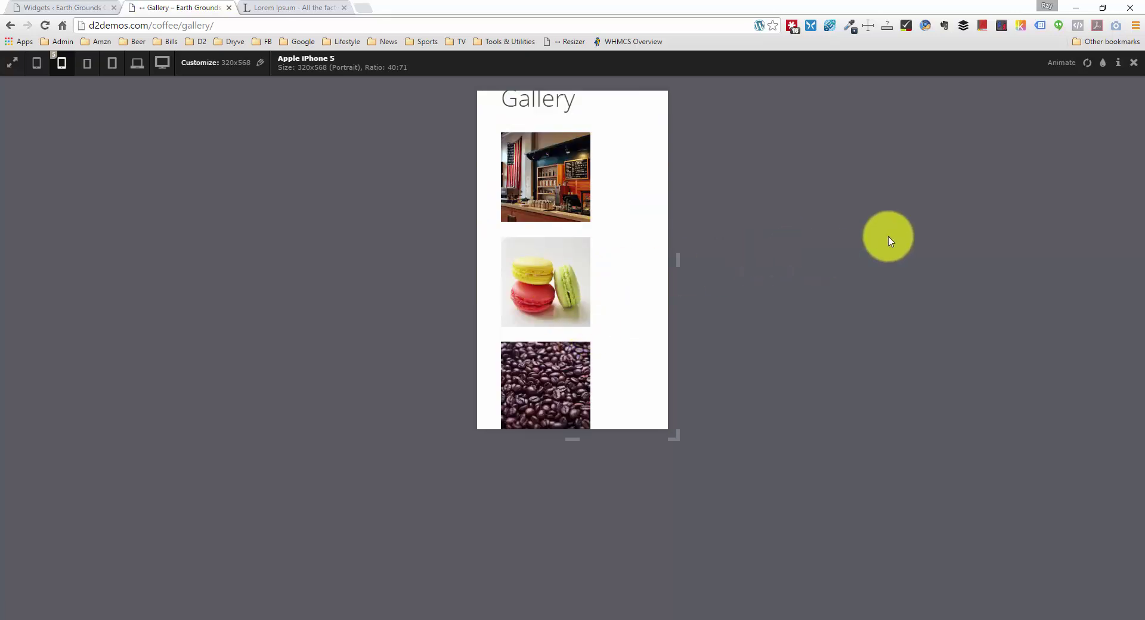
pyautogui.click(1133, 67)
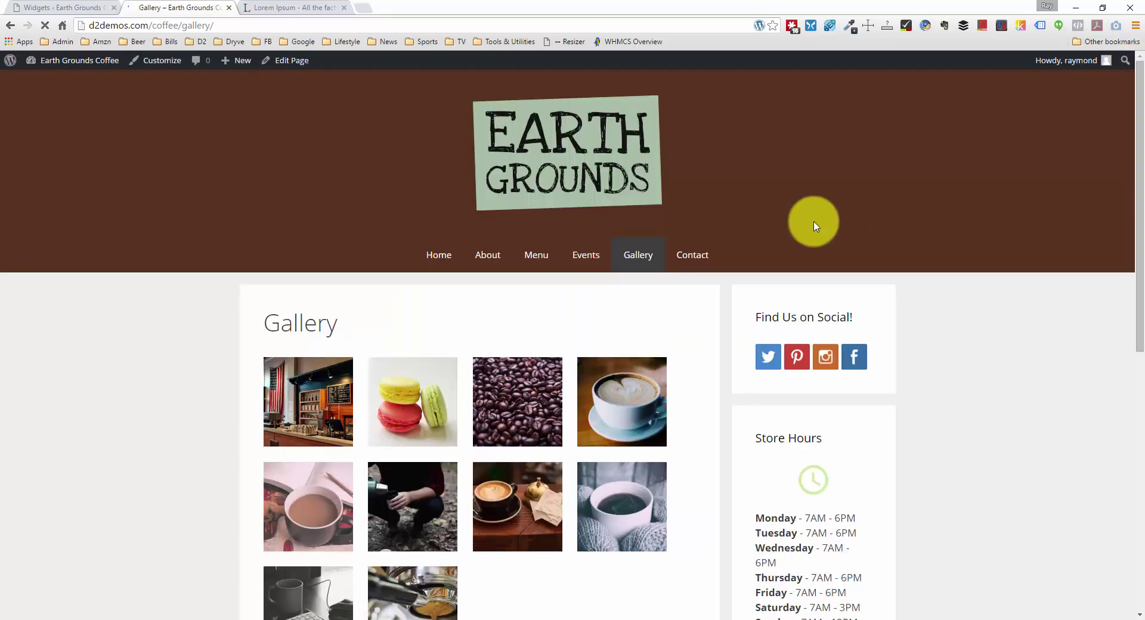